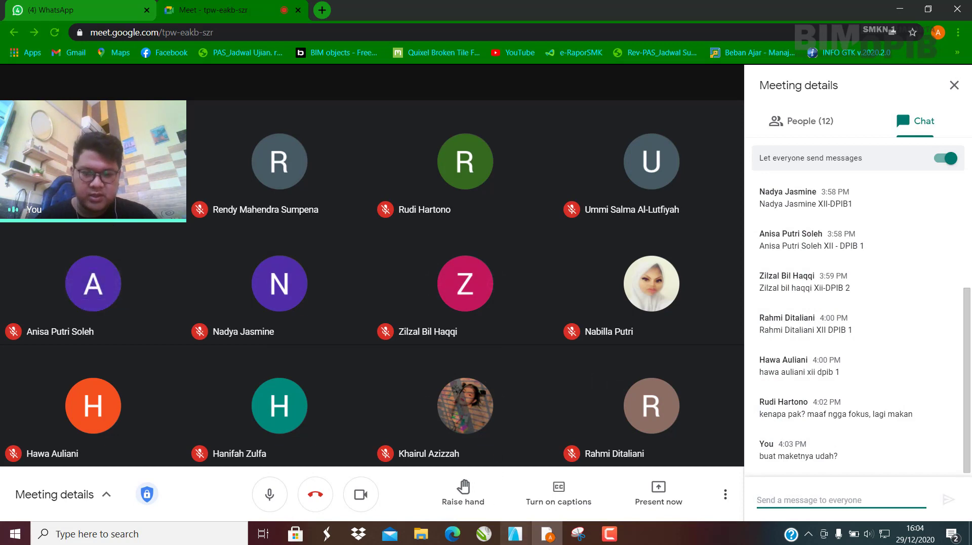
# Present the entire Screen 1 to everyone in the meeting.
pyautogui.click(659, 498)
pyautogui.click(652, 382)
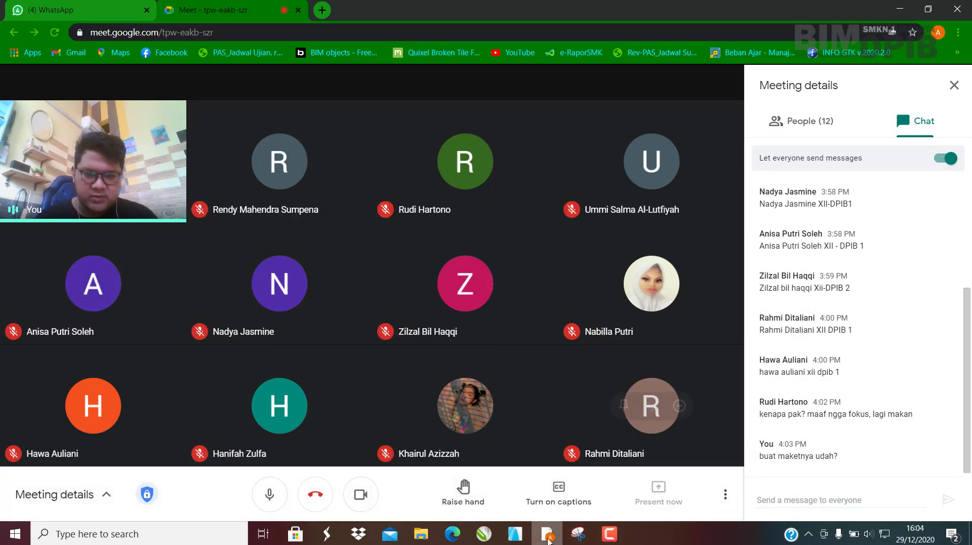
pyautogui.click(386, 153)
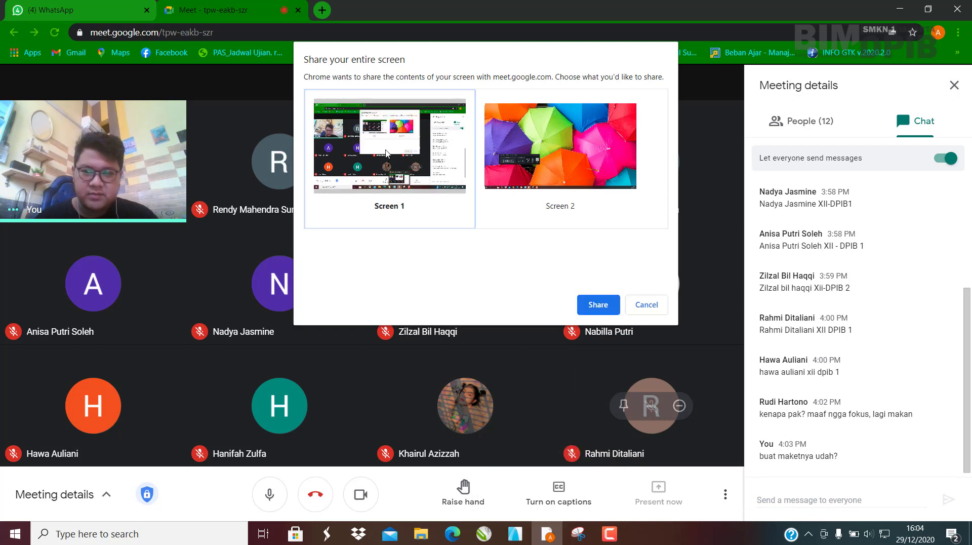
pyautogui.click(599, 304)
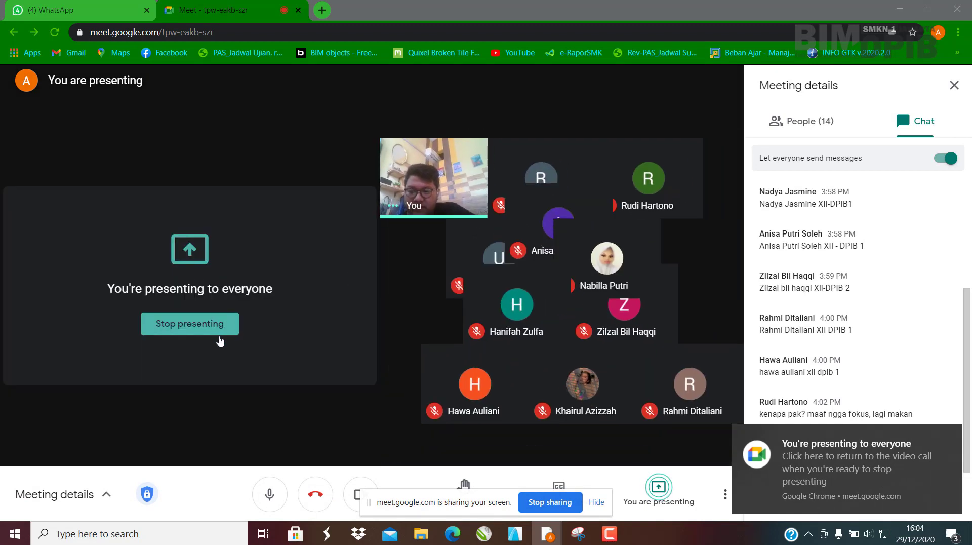
# Switch to ARCHICAD and examine the staircase and its railing in the 3D model.
pyautogui.click(900, 9)
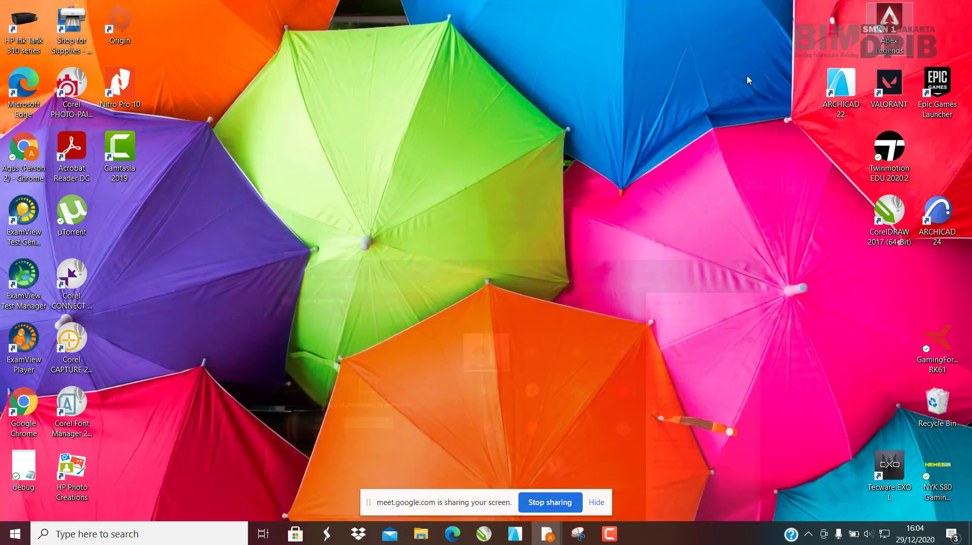
pyautogui.click(515, 533)
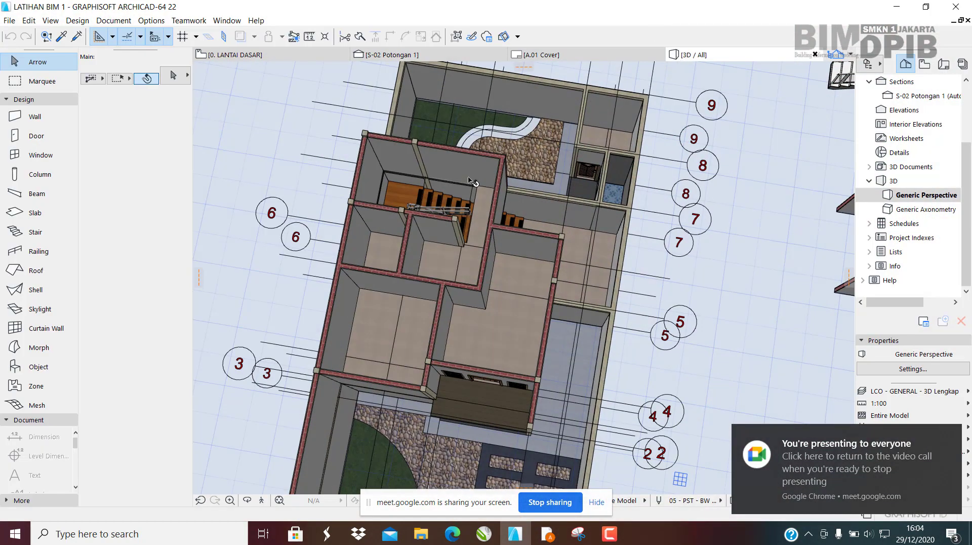
pyautogui.scroll(4, 469, 199)
pyautogui.keyDown('shift'); pyautogui.moveTo(470, 199); pyautogui.dragTo(482, 258, button='middle'); pyautogui.keyUp('shift')
pyautogui.click(482, 259)
pyautogui.scroll(3, 476, 264)
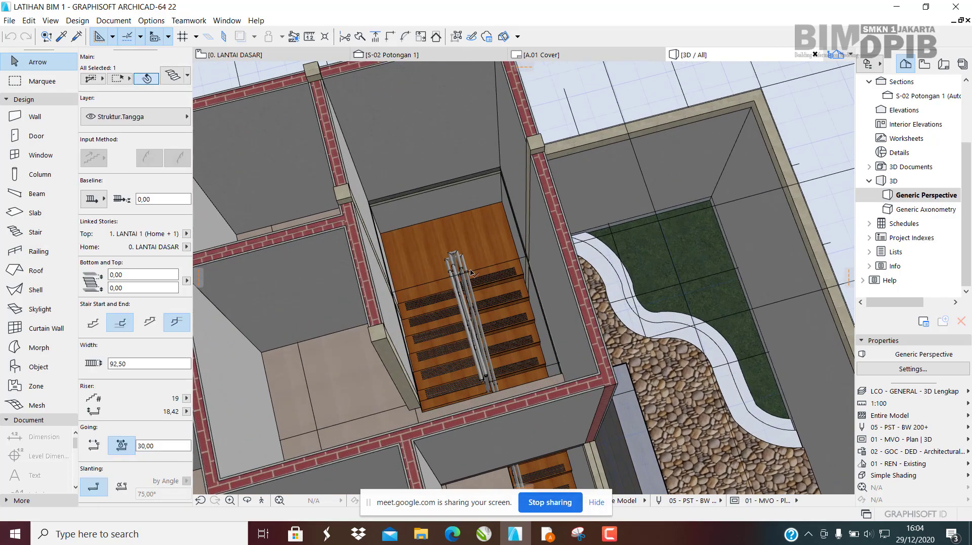
pyautogui.click(465, 297)
pyautogui.scroll(2, 438, 301)
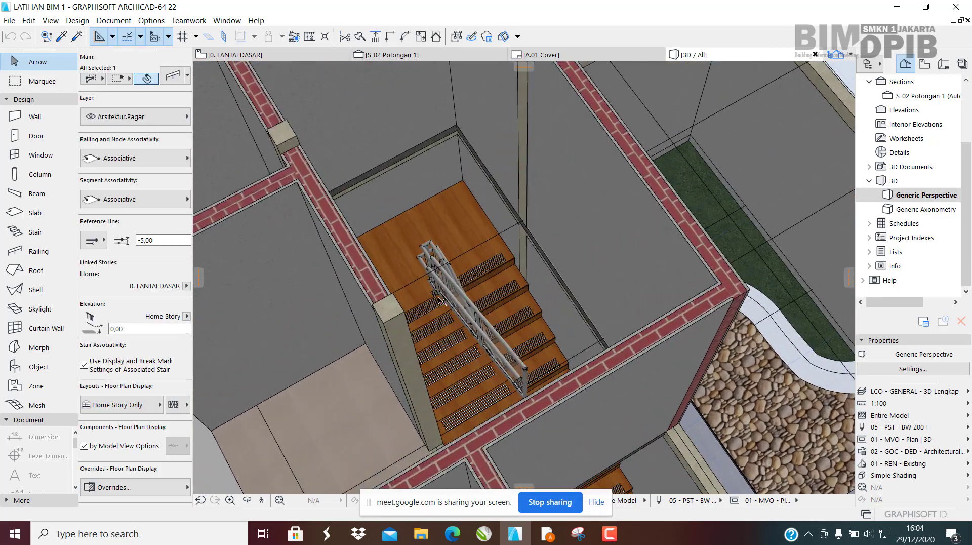
pyautogui.scroll(-6, 439, 301)
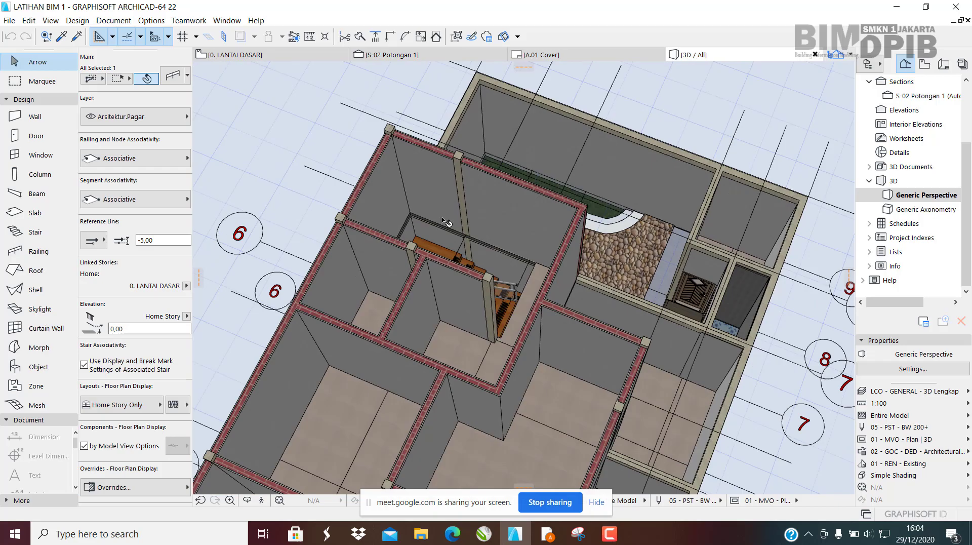
pyautogui.keyDown('shift'); pyautogui.moveTo(439, 301); pyautogui.dragTo(385, 85, button='middle'); pyautogui.keyUp('shift')
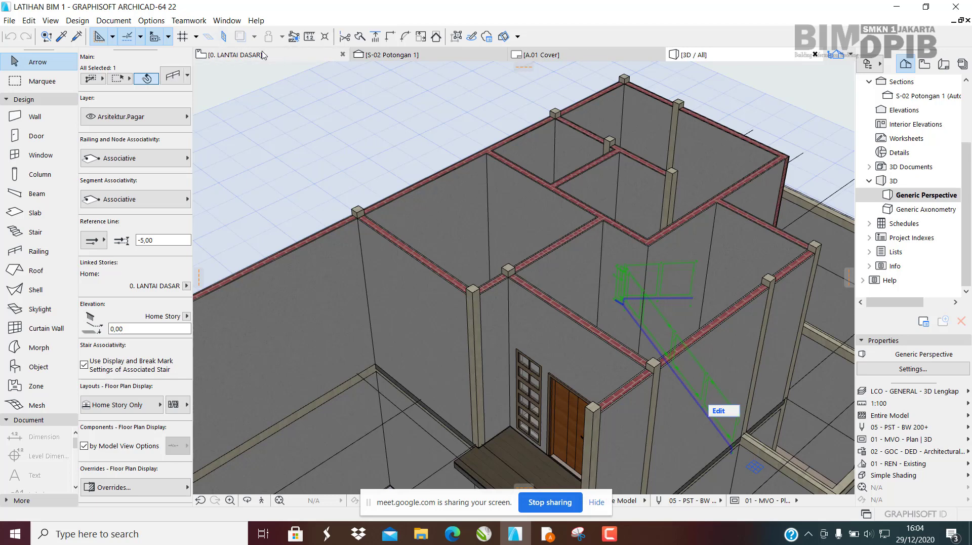
# Open the LANTAI DASAR floor plan and examine the stair area along the wall on grid line 7.
pyautogui.click(236, 56)
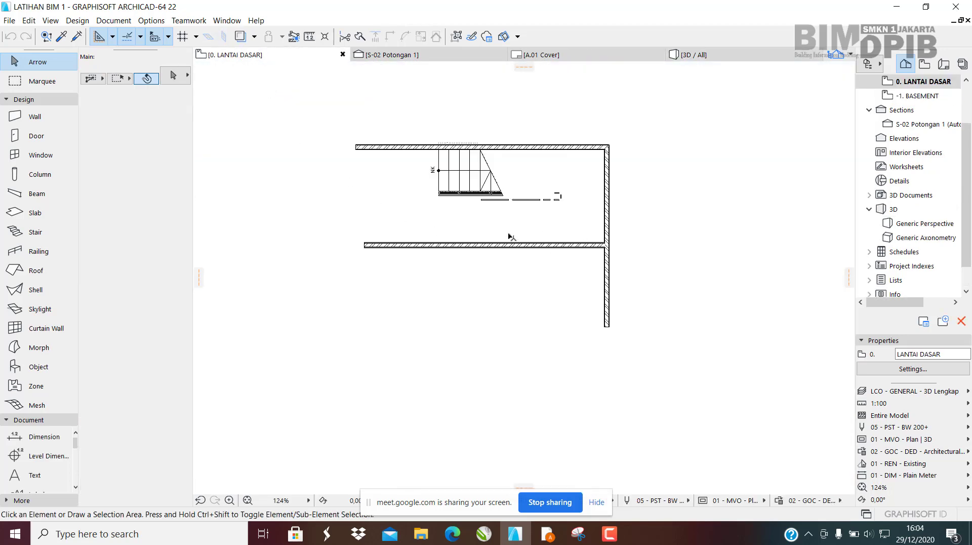
pyautogui.scroll(2, 507, 241)
pyautogui.moveTo(477, 248); pyautogui.dragTo(837, 280, button='middle')
pyautogui.scroll(-3, 837, 279)
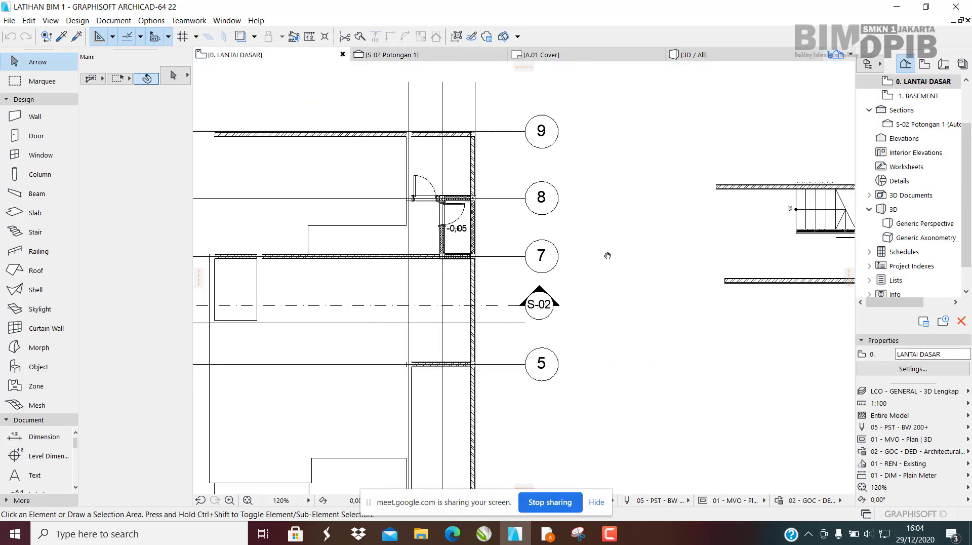
pyautogui.scroll(3, 464, 256)
pyautogui.moveTo(479, 255); pyautogui.dragTo(557, 284, button='middle')
pyautogui.scroll(2, 573, 286)
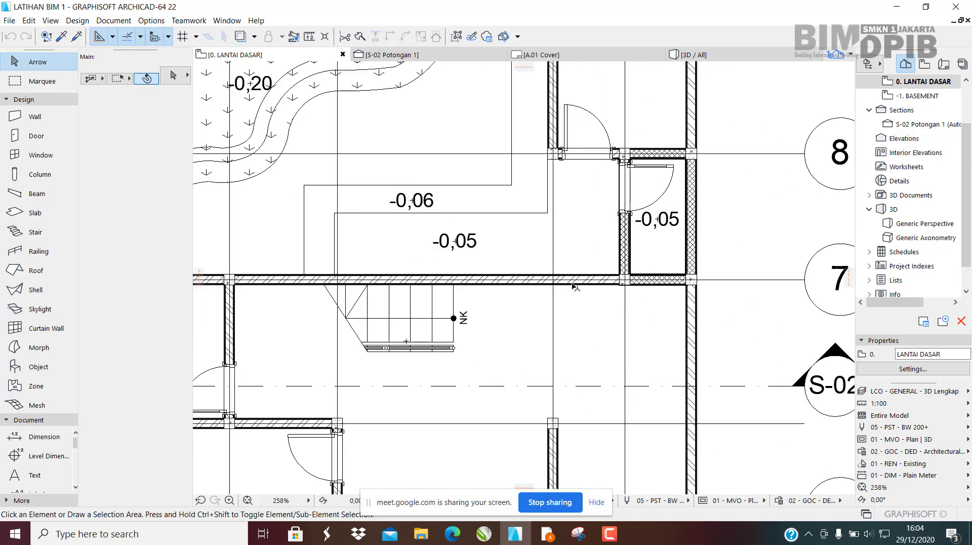
pyautogui.scroll(-2, 556, 290)
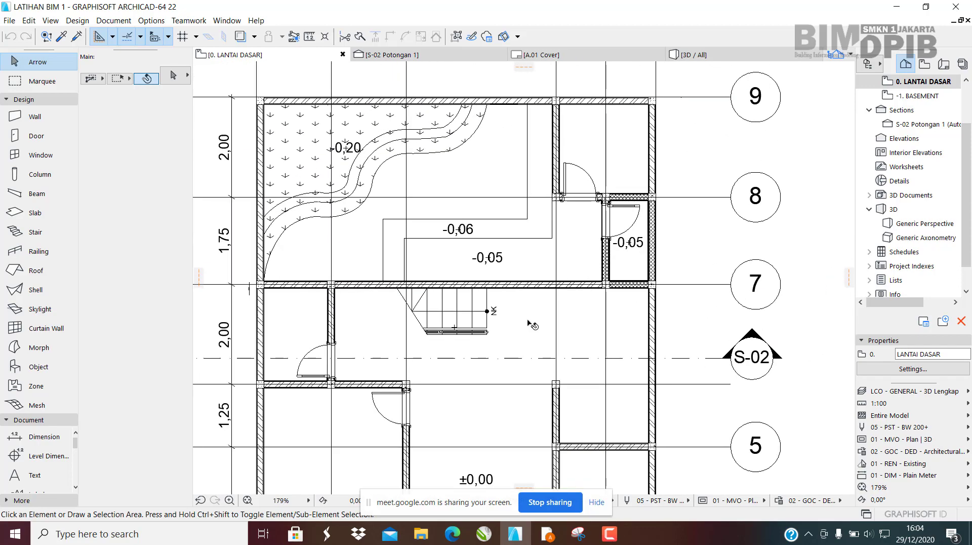
pyautogui.scroll(2, 600, 305)
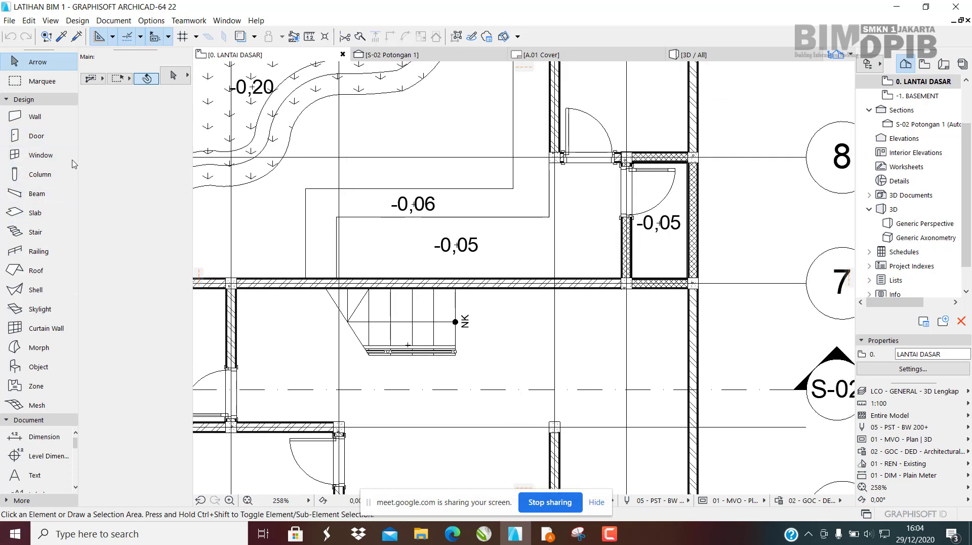
# Choose Exterior Sliding Door 22 from the Sliding Doors 22 library as the default door type.
pyautogui.click(37, 142)
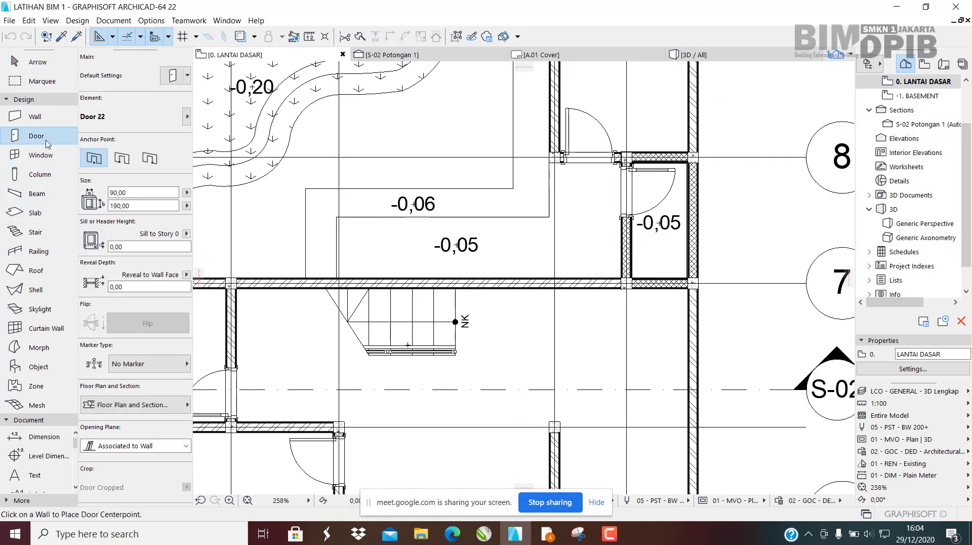
pyautogui.click(173, 75)
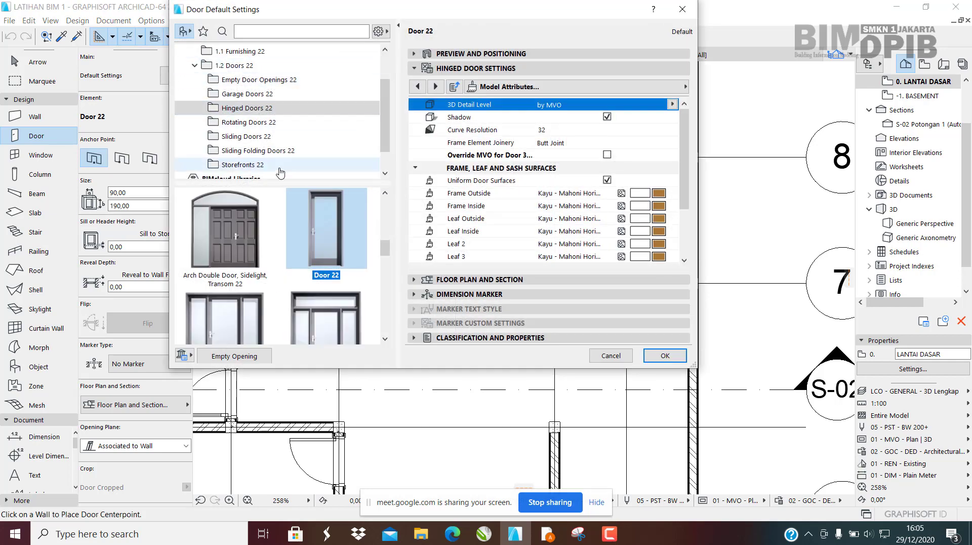
pyautogui.scroll(-2, 260, 153)
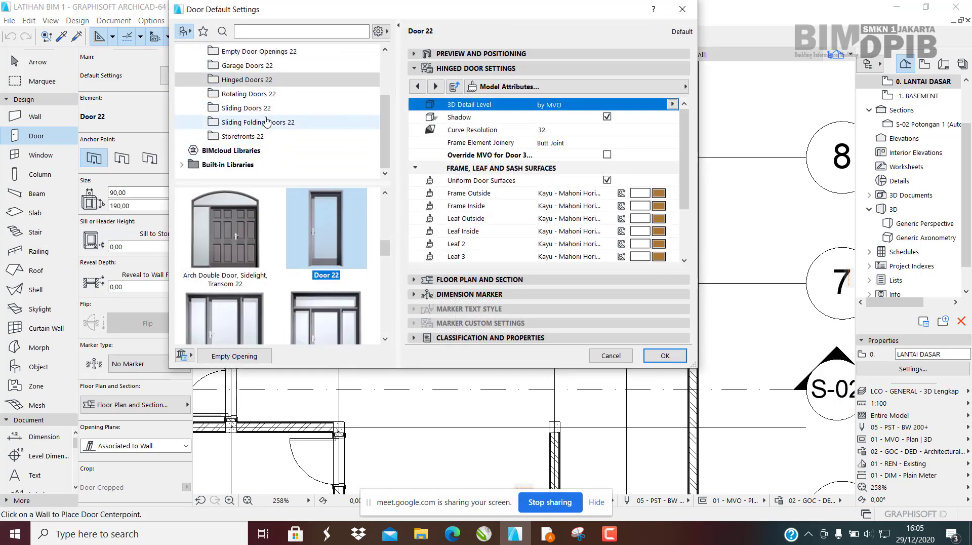
pyautogui.click(243, 107)
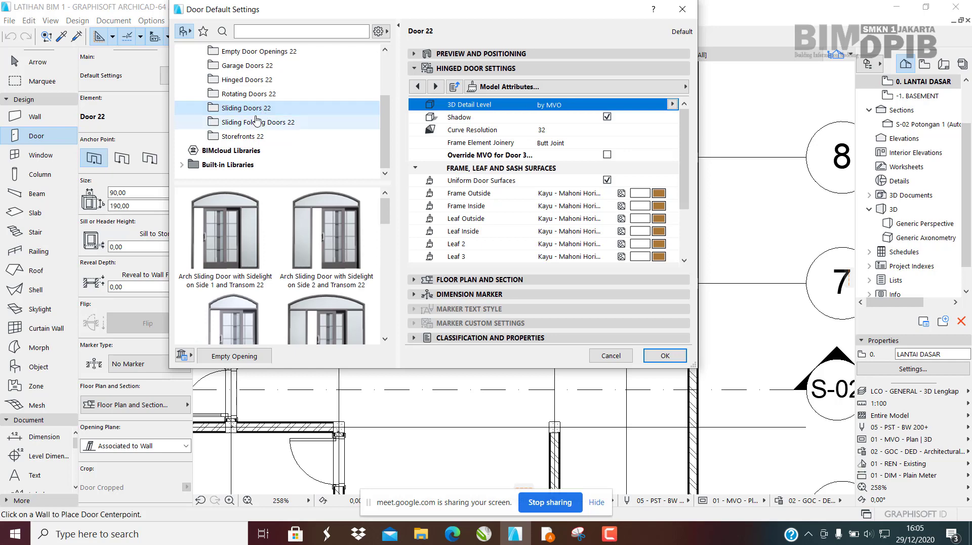
pyautogui.scroll(-3, 332, 247)
pyautogui.scroll(-1, 332, 247)
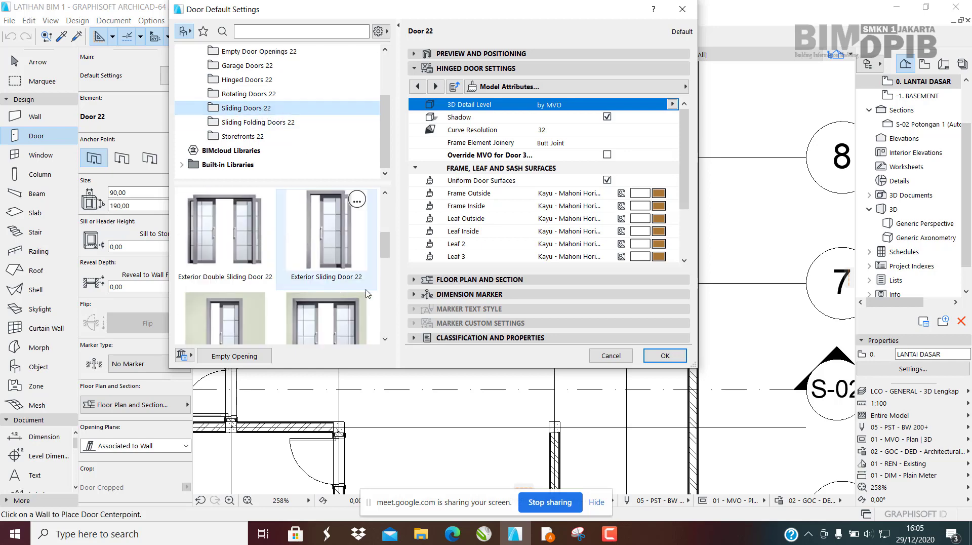
pyautogui.click(333, 255)
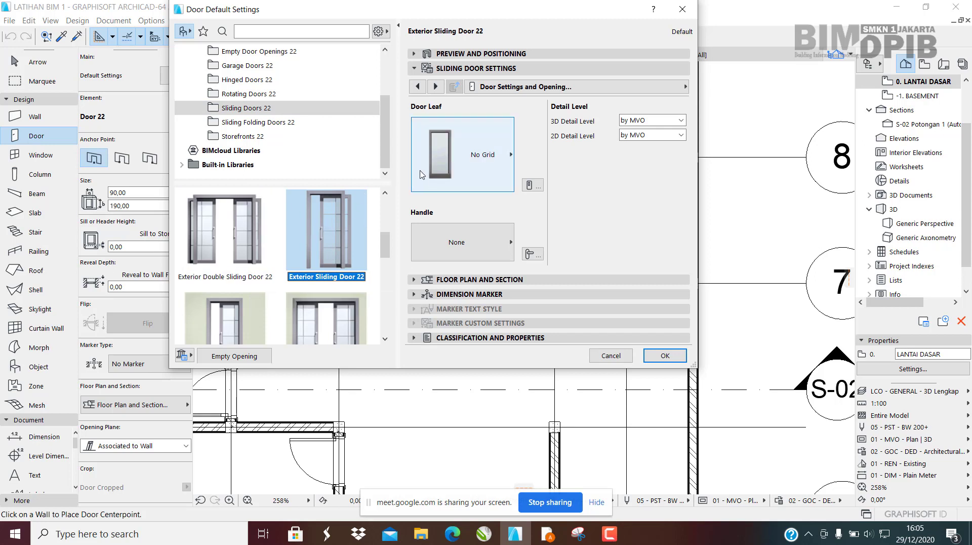
# Set the sliding door's leaf to H-V Grid and its handle to Fix Handle 2, and apply the default settings.
pyautogui.click(465, 162)
pyautogui.click(475, 159)
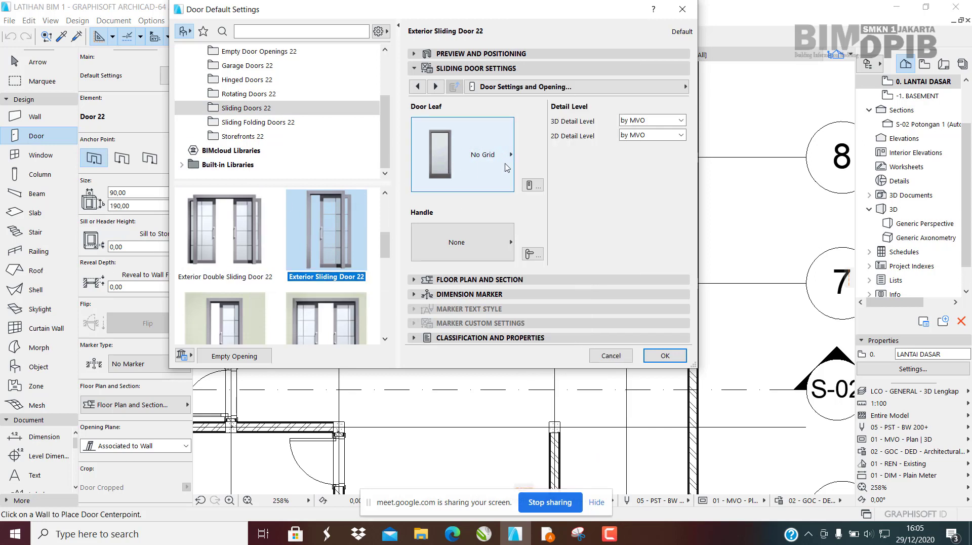
pyautogui.click(480, 158)
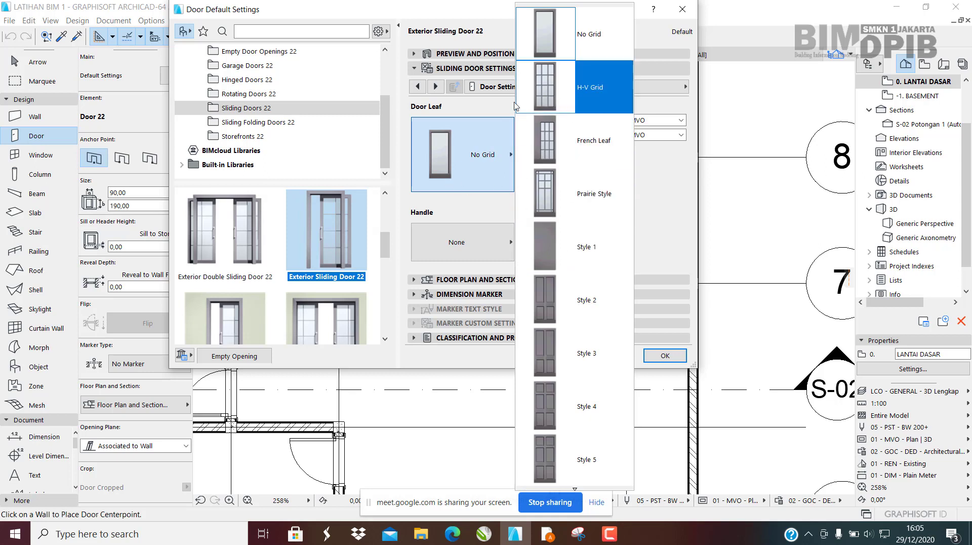
pyautogui.click(569, 94)
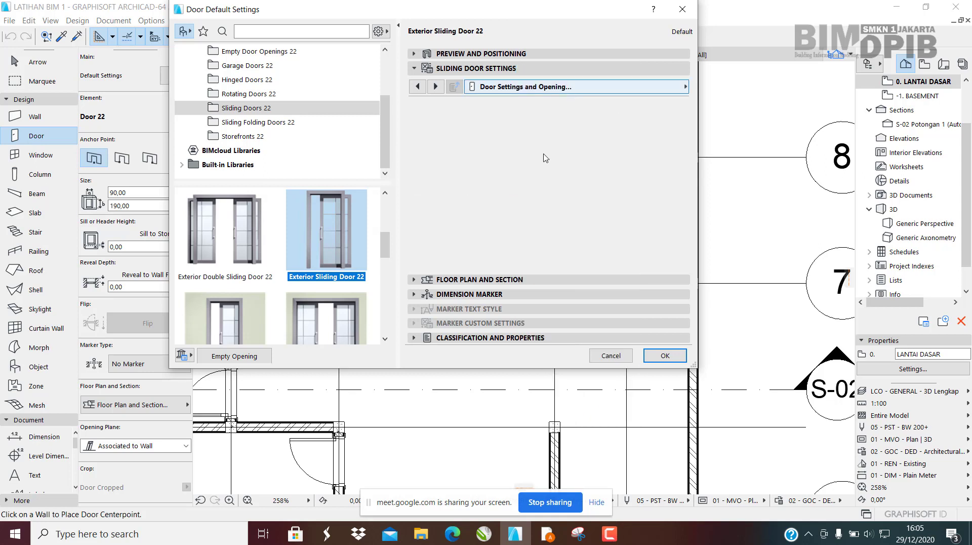
pyautogui.click(455, 242)
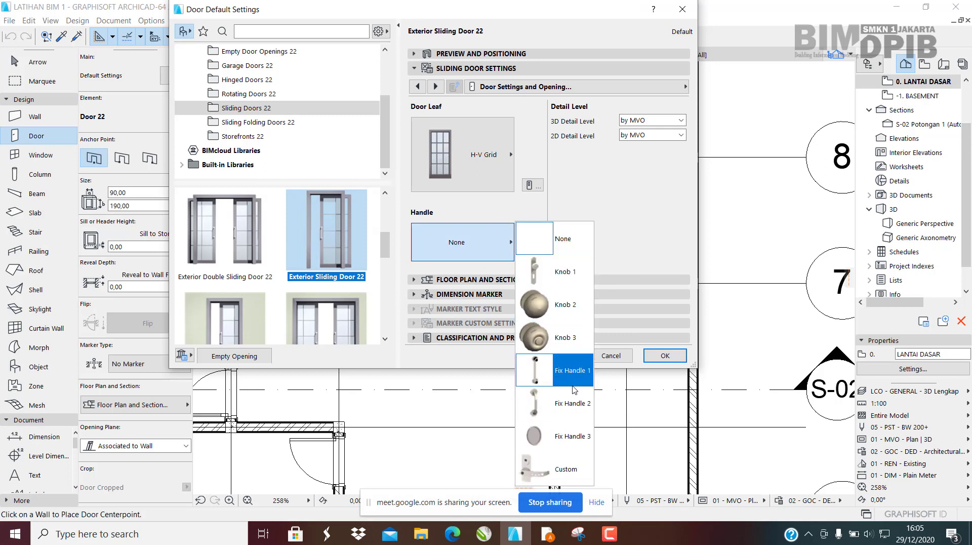
pyautogui.click(553, 410)
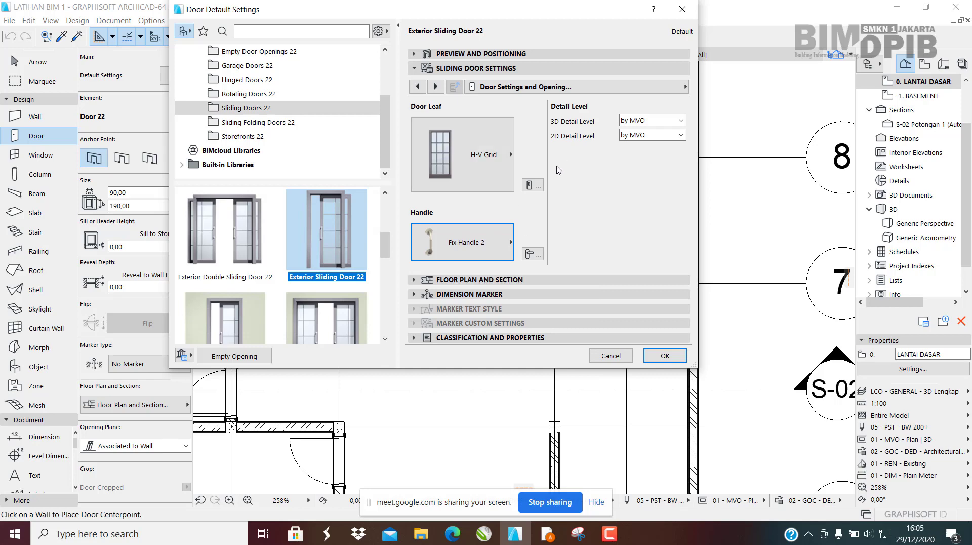
pyautogui.click(678, 360)
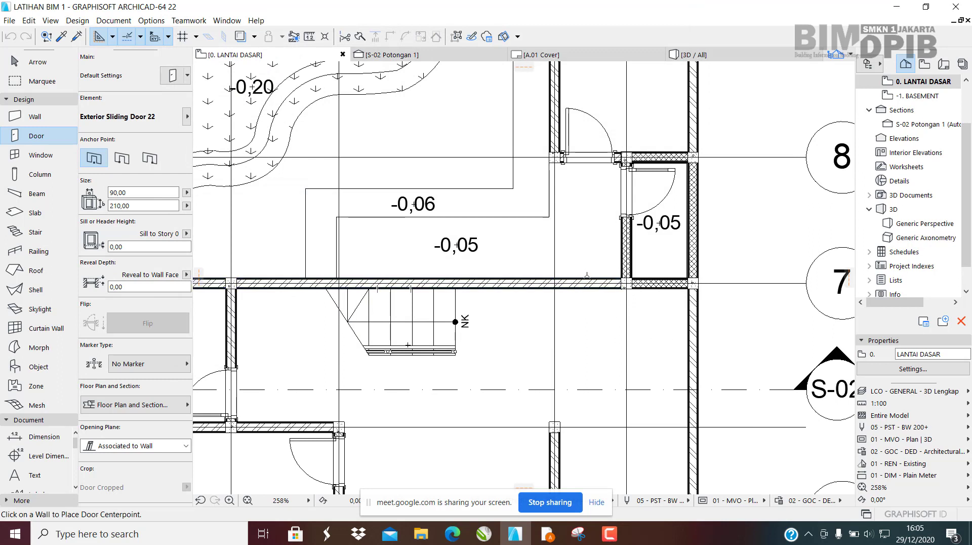
# Place the 90 x 210 sliding door in the grid line 7 wall beside the small -0,05 room, with its leaf on the stair side sliding toward the stairs.
pyautogui.scroll(-2, 529, 351)
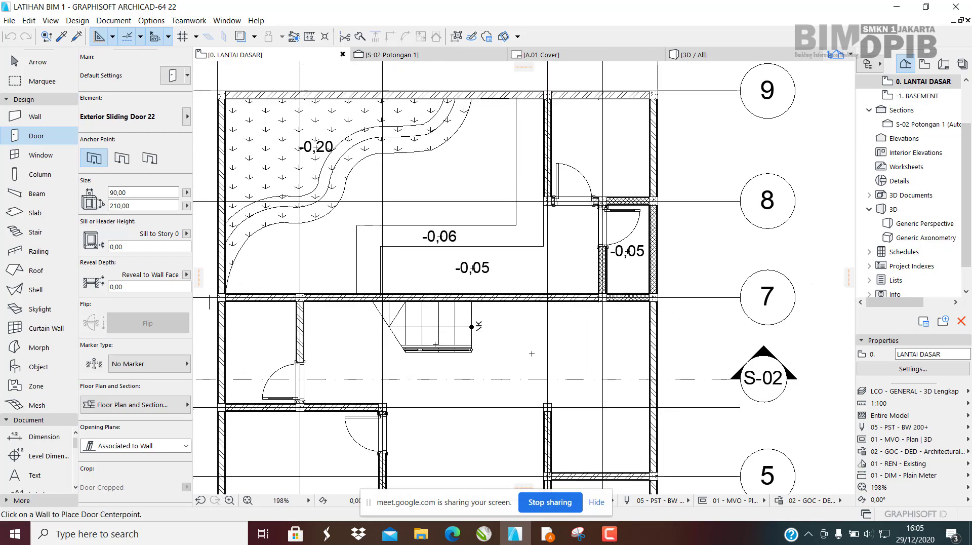
pyautogui.moveTo(523, 361); pyautogui.dragTo(521, 381, button='middle')
pyautogui.scroll(-1, 521, 430)
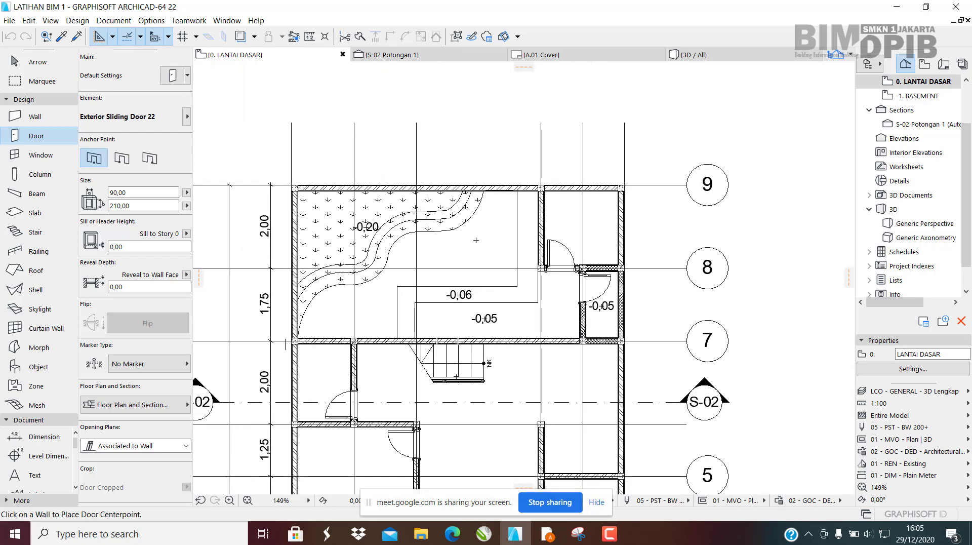
pyautogui.scroll(3, 560, 358)
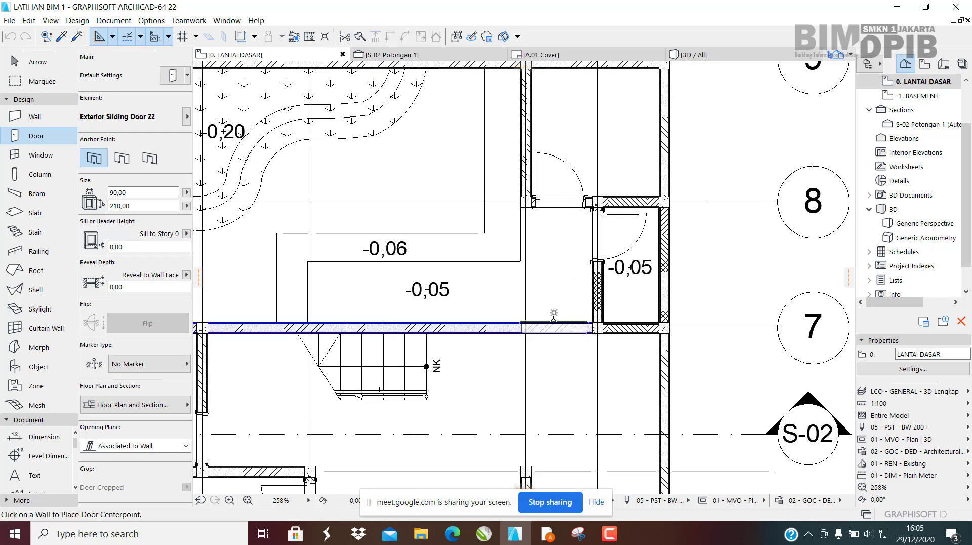
pyautogui.click(554, 314)
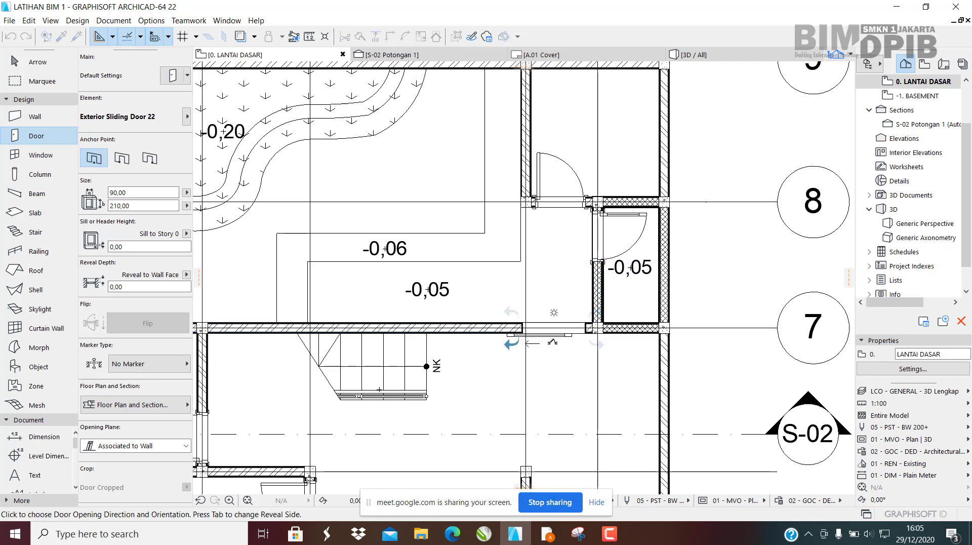
pyautogui.scroll(2, 516, 319)
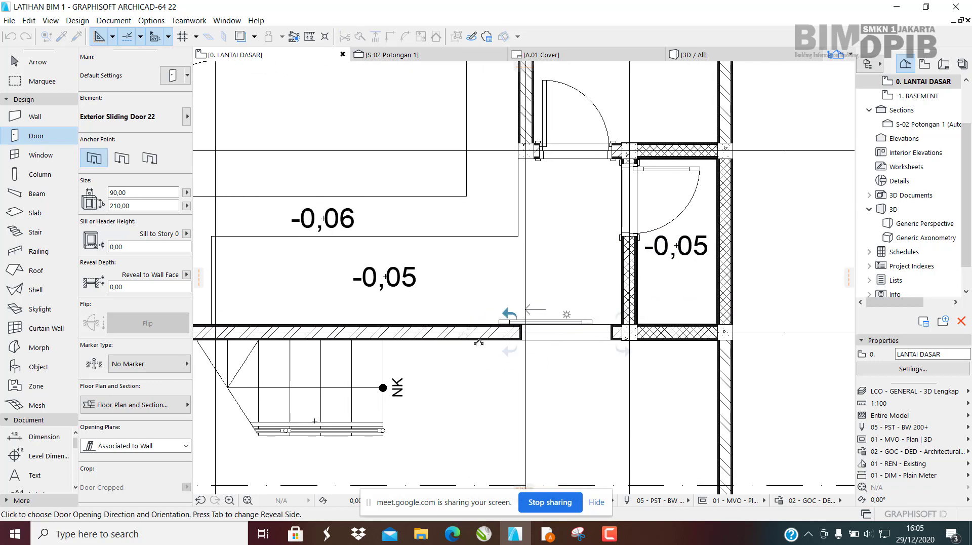
pyautogui.click(499, 351)
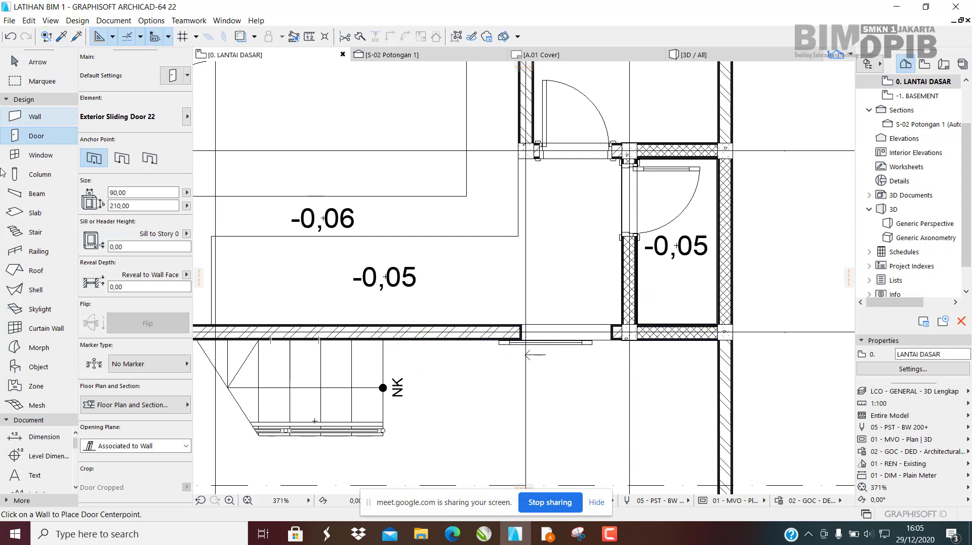
# Use Vertical Multi-Sash Window 22 from Basic Windows 22 as the default window and set its number of panes to 3.
pyautogui.click(30, 155)
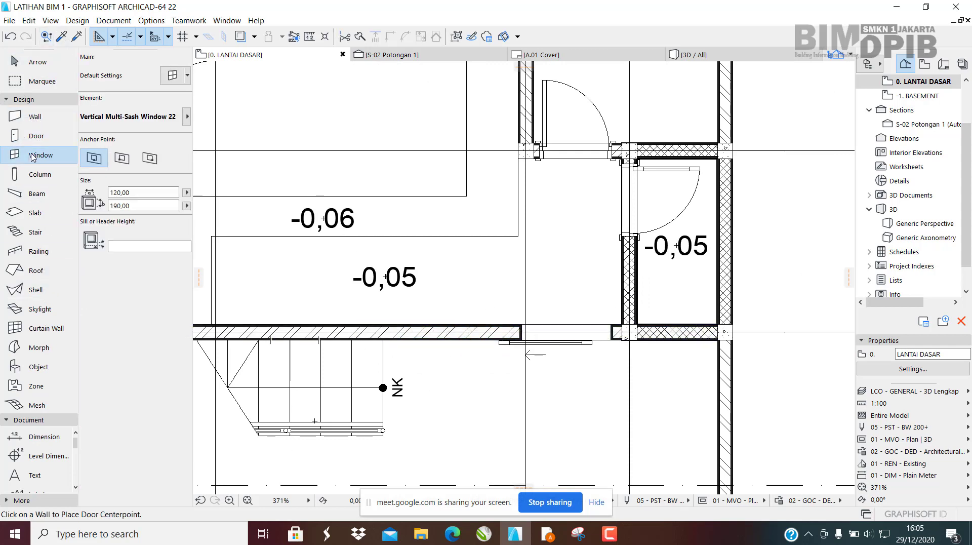
pyautogui.click(173, 76)
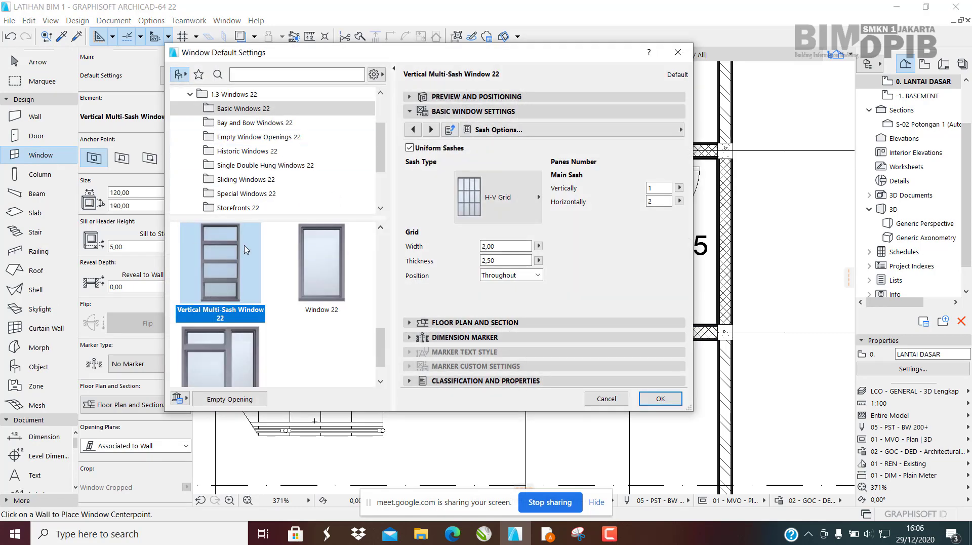
pyautogui.moveTo(589, 52); pyautogui.dragTo(660, 57)
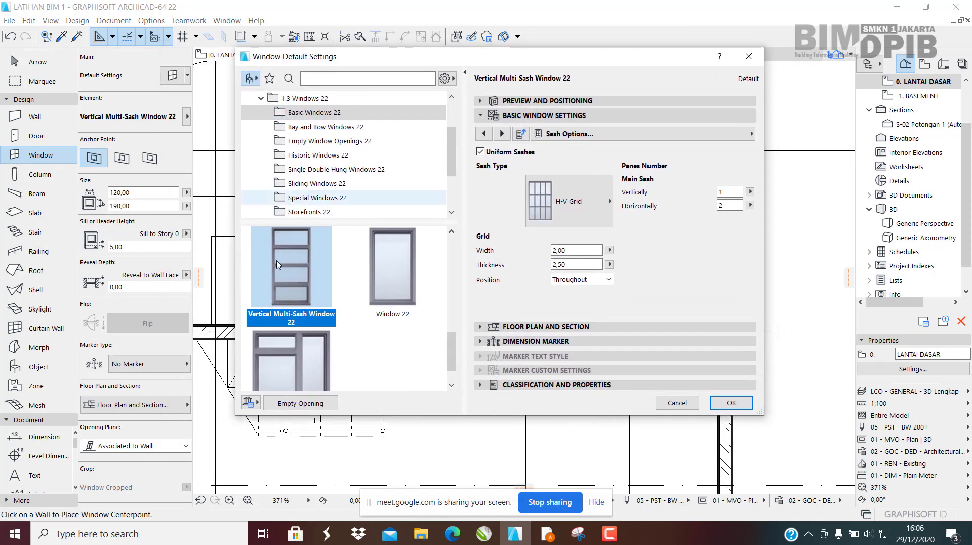
pyautogui.click(404, 281)
pyautogui.click(318, 300)
pyautogui.scroll(-1, 321, 355)
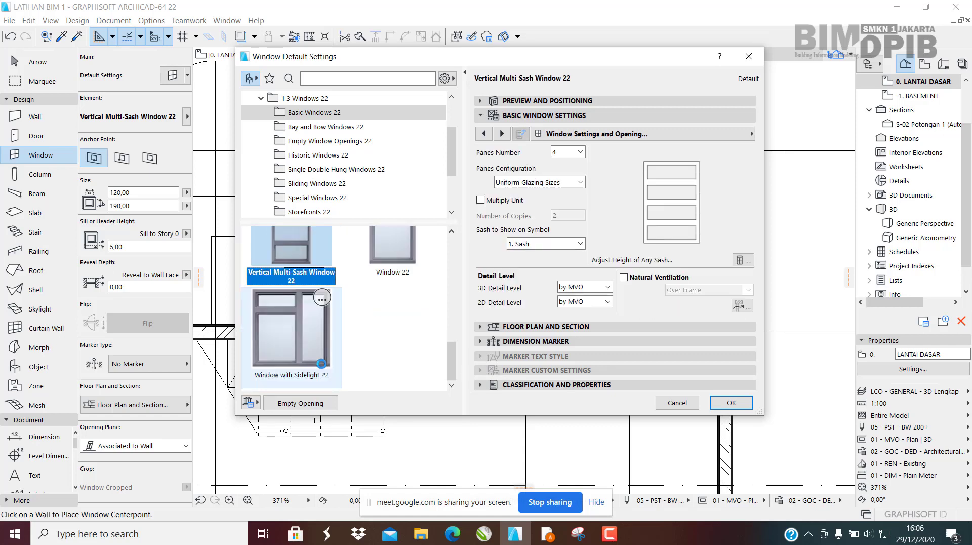
pyautogui.scroll(1, 321, 364)
pyautogui.scroll(-1, 319, 355)
pyautogui.scroll(1, 318, 350)
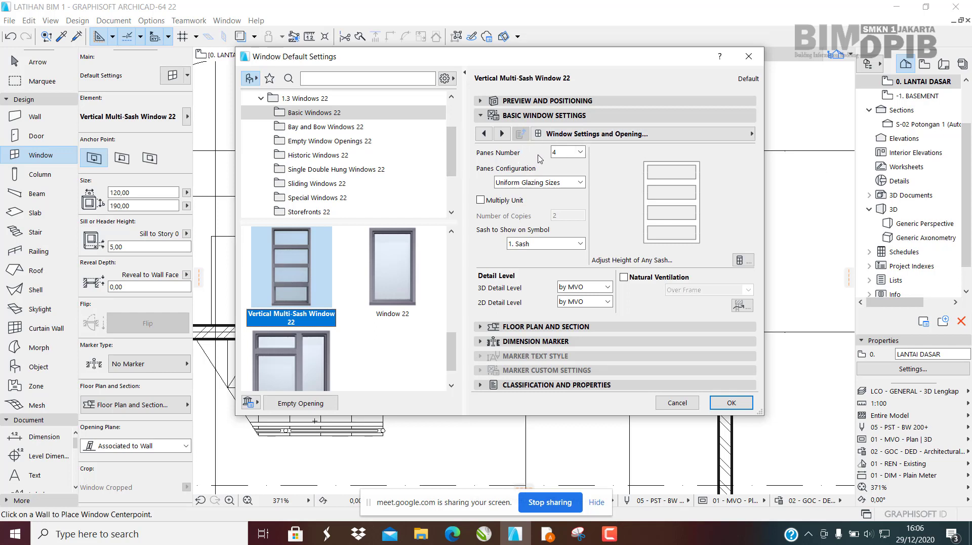
pyautogui.click(580, 153)
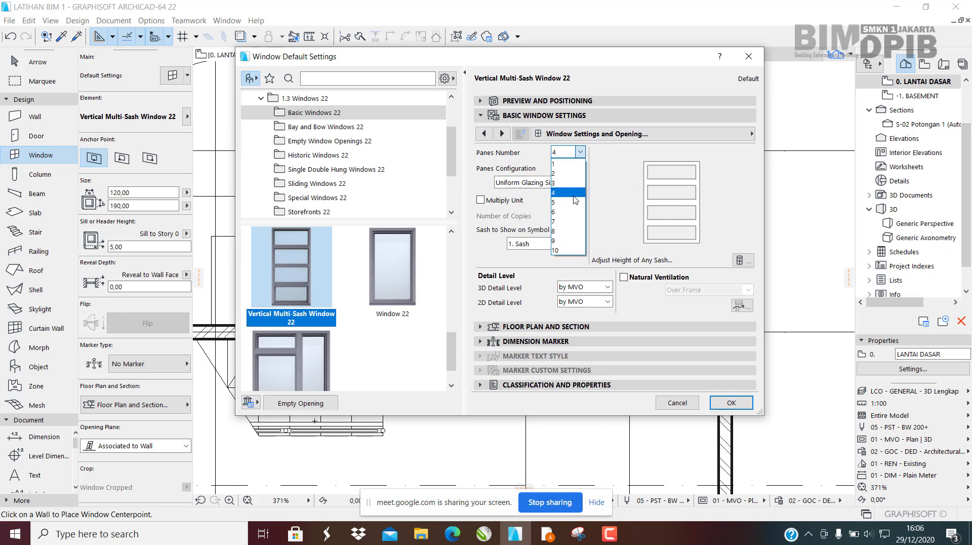
pyautogui.click(563, 183)
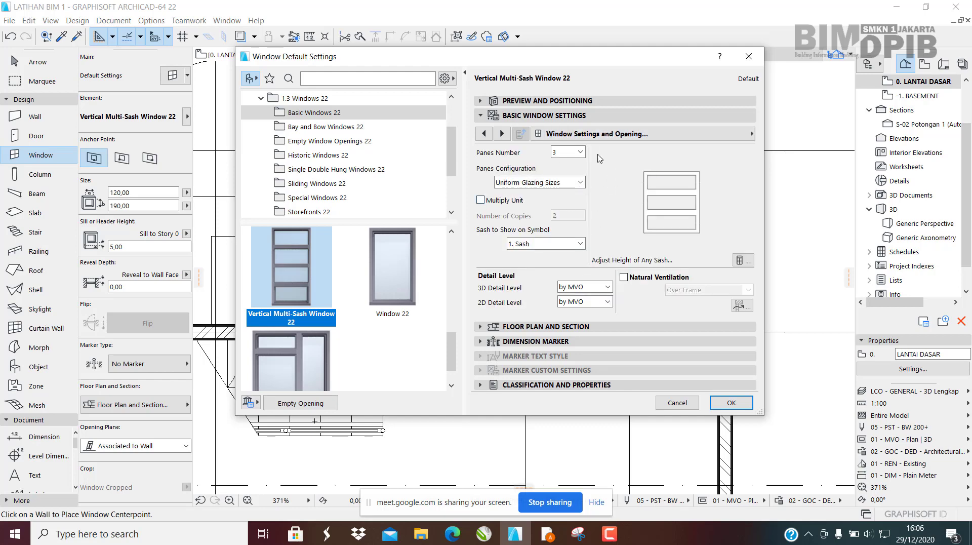
# Set Sash 1 of the default window to H-V Grid in the sash options and apply the settings.
pyautogui.click(619, 134)
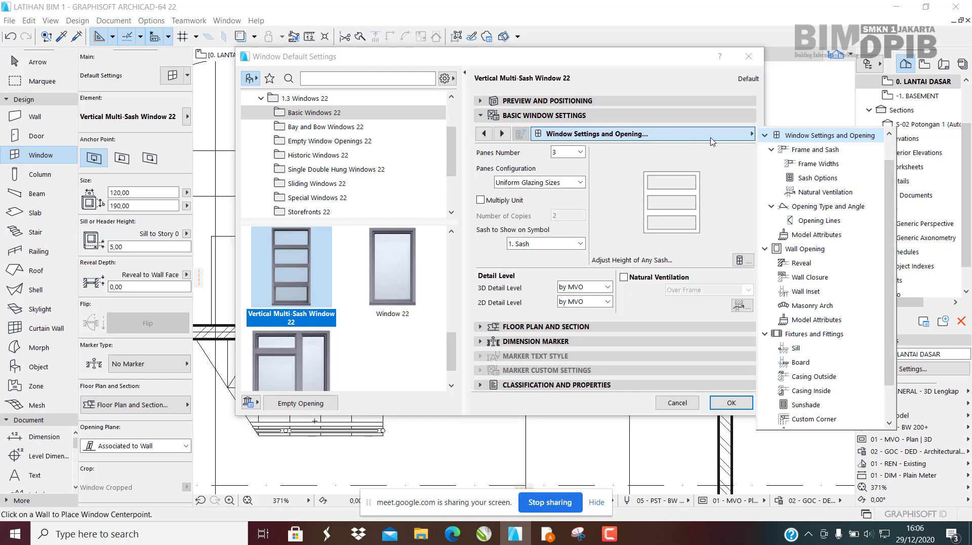
pyautogui.click(810, 181)
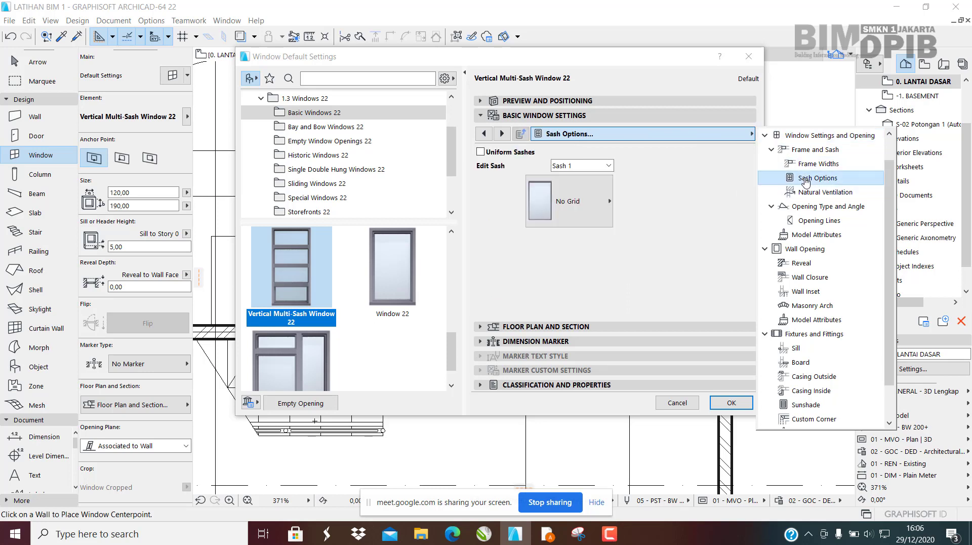
pyautogui.click(663, 238)
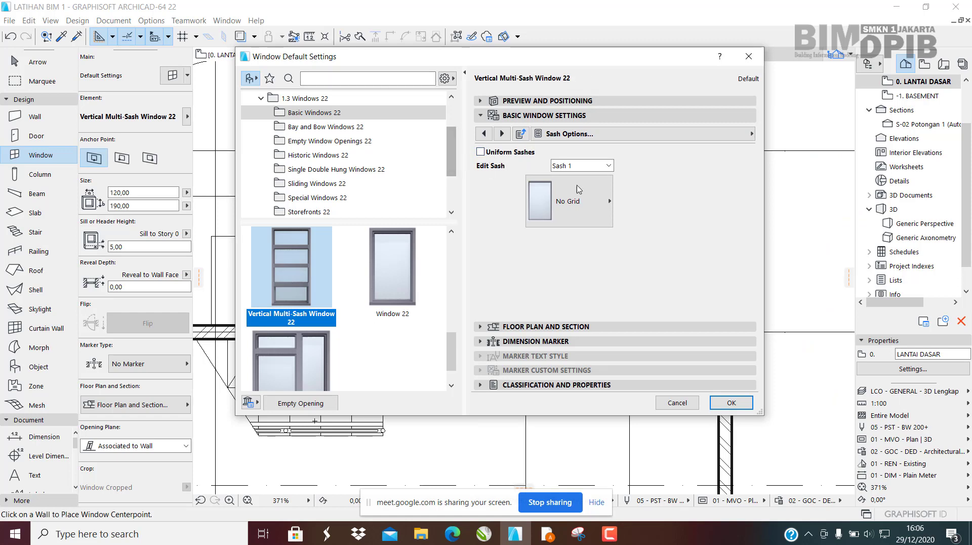
pyautogui.click(578, 209)
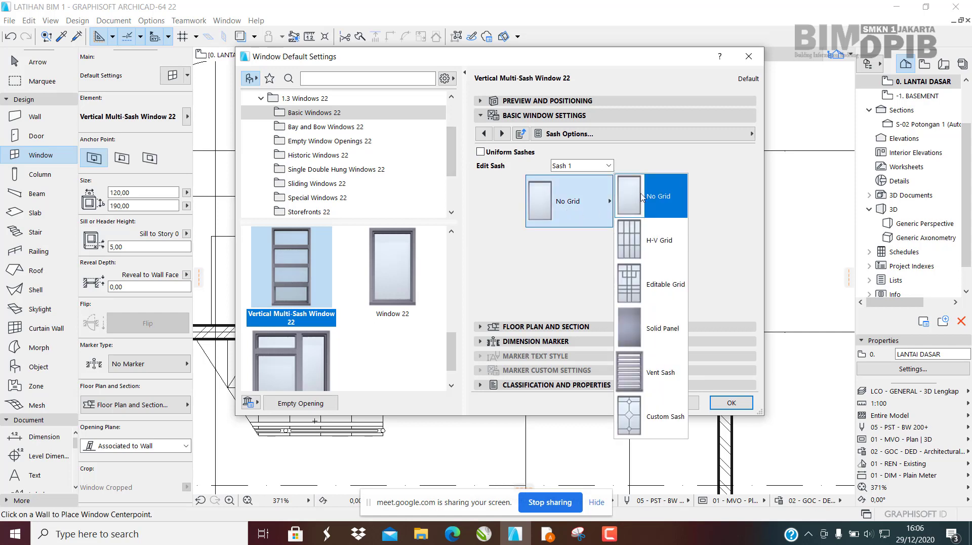
pyautogui.click(643, 242)
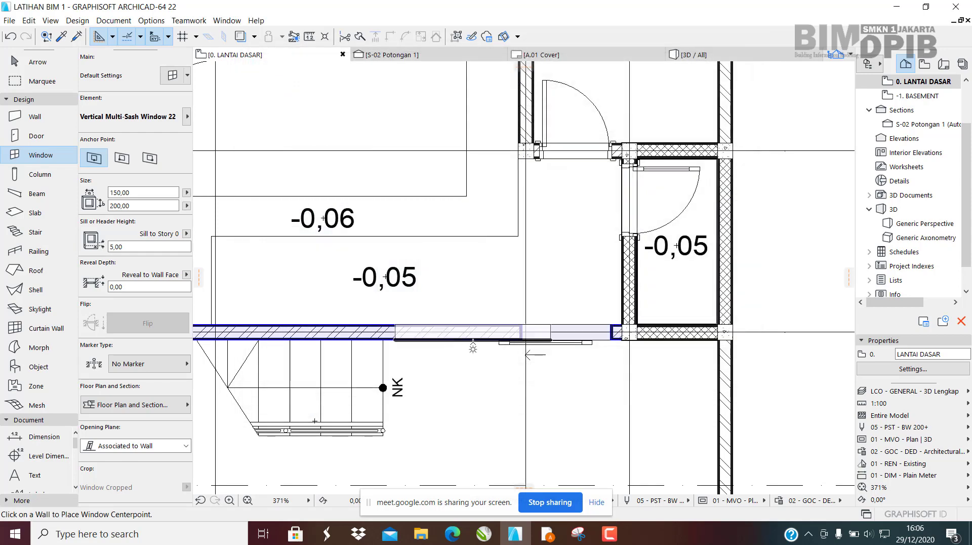
# Set the default window's width to 60 and place the 60 x 200 window in the stair wall beside the sliding door.
pyautogui.scroll(2, 405, 326)
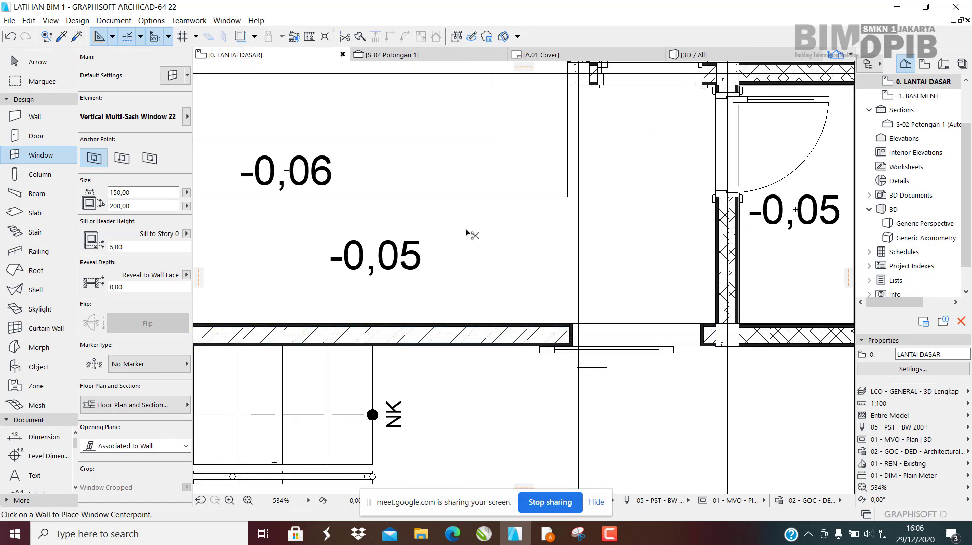
pyautogui.hotkey('ctrl', 't')
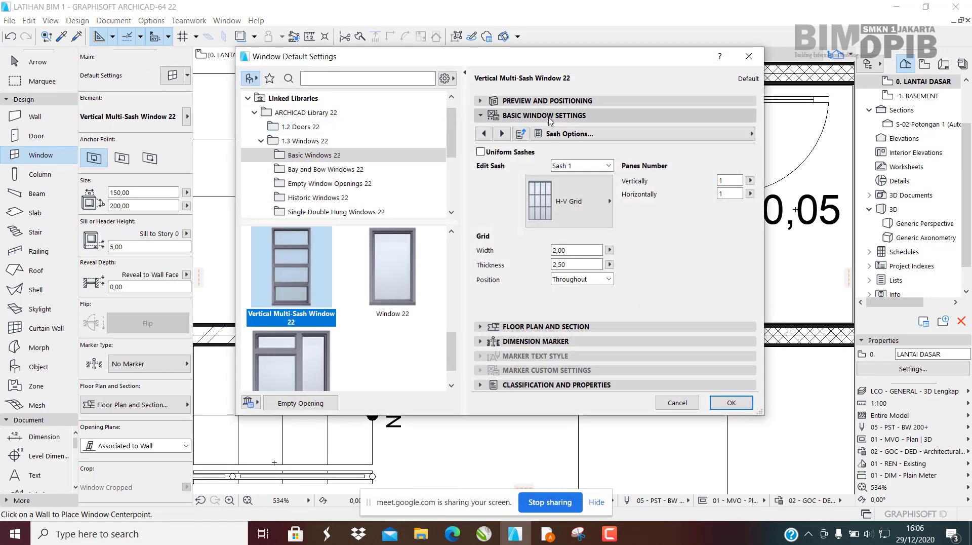
pyautogui.click(517, 101)
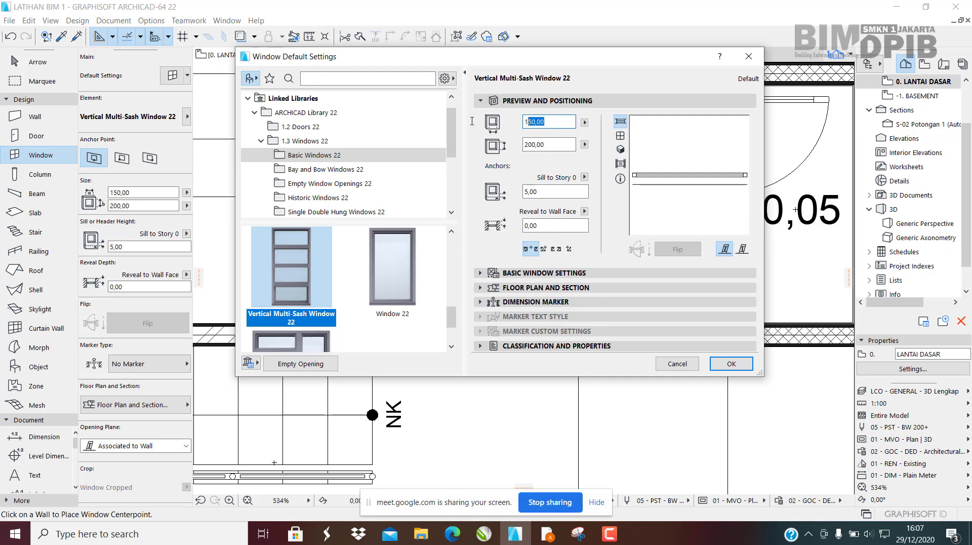
pyautogui.write('60')
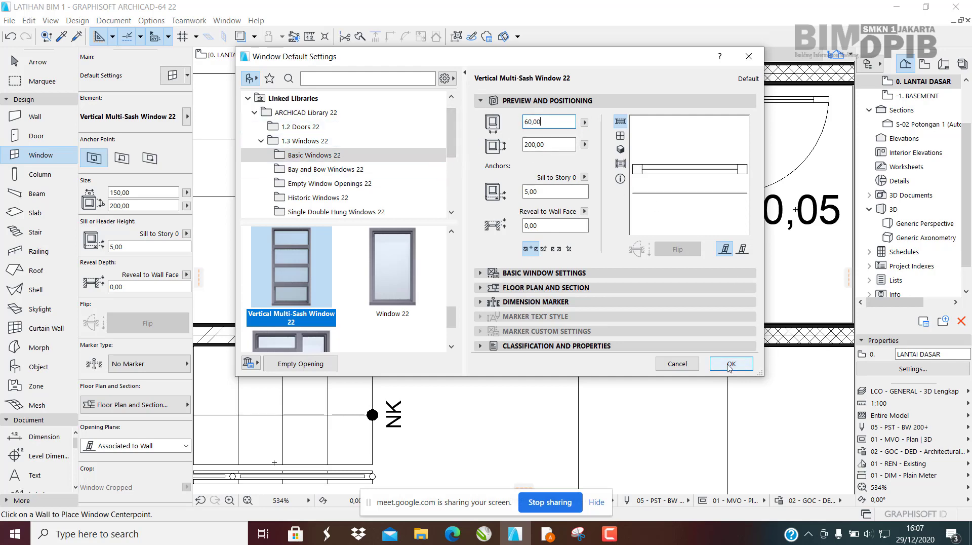
pyautogui.click(749, 364)
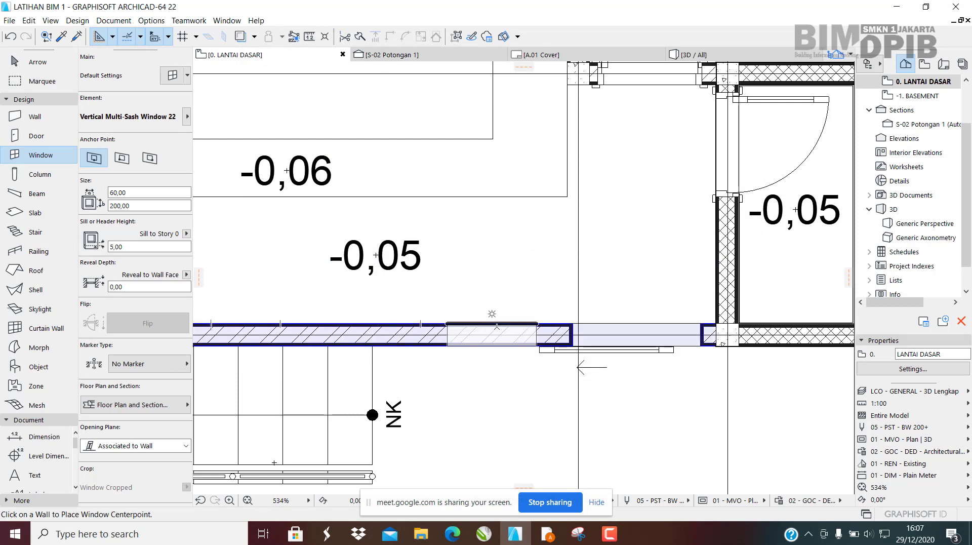
pyautogui.click(495, 327)
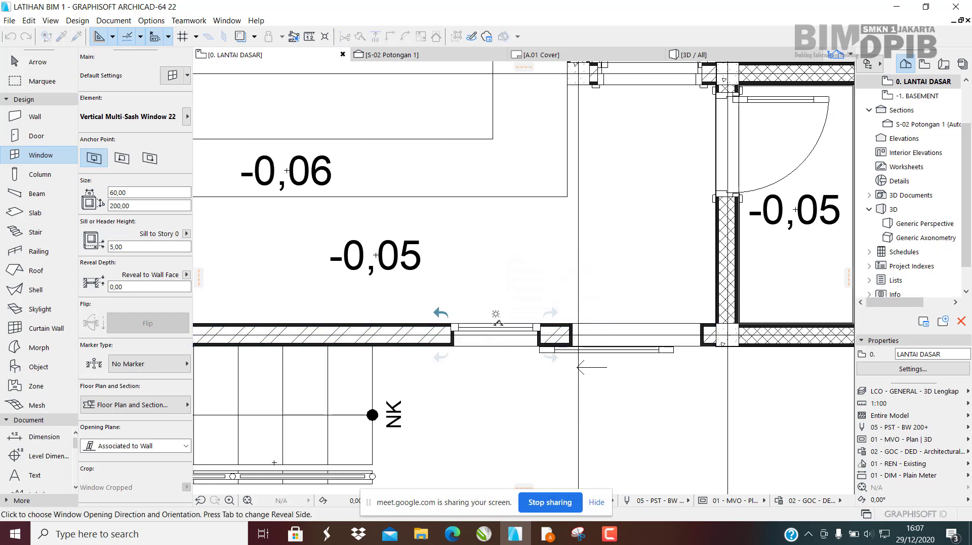
pyautogui.click(444, 355)
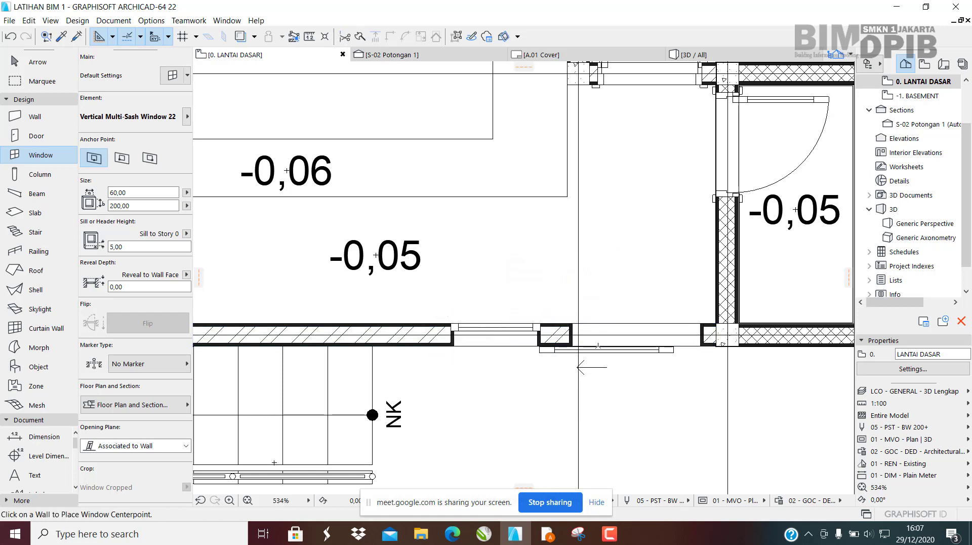
# Show the model in the 3D perspective view and select the new window beside the sliding door.
pyautogui.click(707, 55)
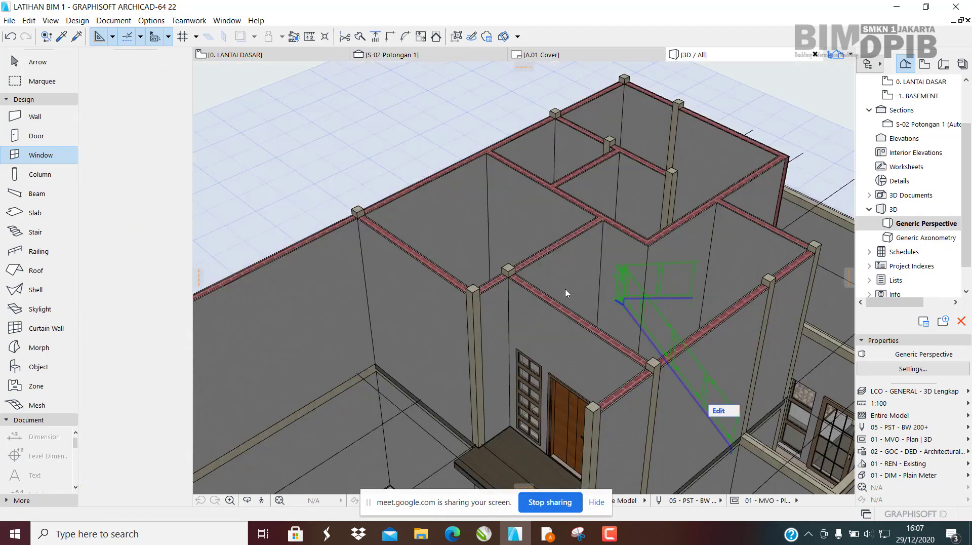
pyautogui.scroll(-3, 472, 289)
pyautogui.keyDown('shift'); pyautogui.moveTo(729, 314); pyautogui.dragTo(735, 405, button='middle'); pyautogui.keyUp('shift')
pyautogui.scroll(10, 735, 405)
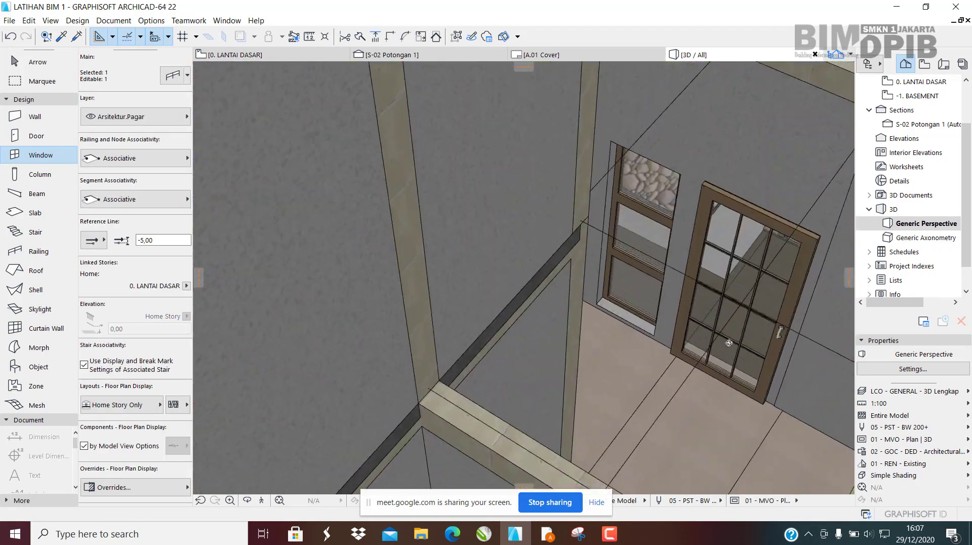
pyautogui.keyDown('shift'); pyautogui.moveTo(725, 291); pyautogui.dragTo(646, 301, button='middle'); pyautogui.keyUp('shift')
pyautogui.press('Escape')
pyautogui.press('Escape')
pyautogui.keyDown('shift'); pyautogui.moveTo(533, 285); pyautogui.dragTo(483, 258, button='middle'); pyautogui.keyUp('shift')
pyautogui.click(415, 241)
pyautogui.keyDown('shift'); pyautogui.moveTo(474, 300); pyautogui.dragTo(450, 294, button='middle'); pyautogui.keyUp('shift')
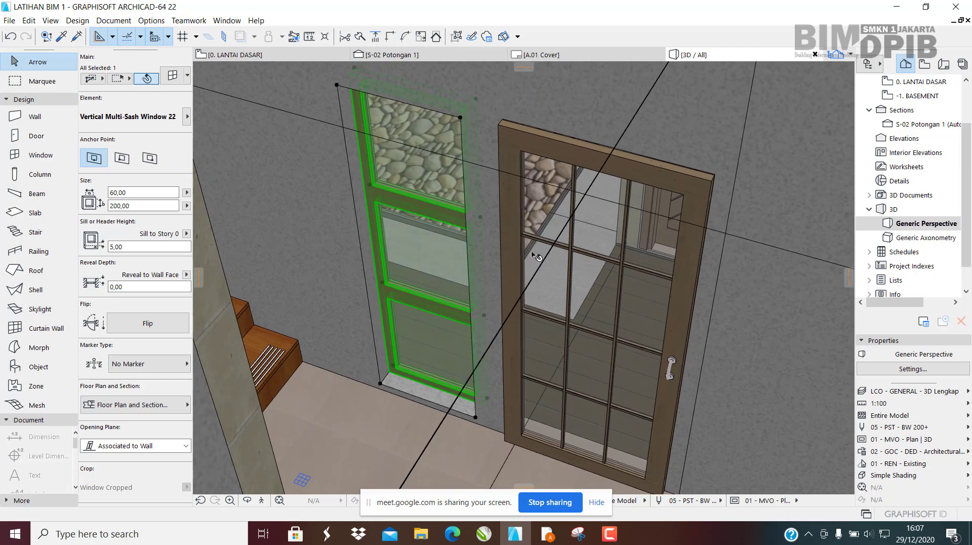
# Make the selected window's sashes uniform with an H-V Grid and set the vertical panes number to 2.
pyautogui.hotkey('ctrl', 't')
pyautogui.moveTo(356, 94); pyautogui.dragTo(558, 105)
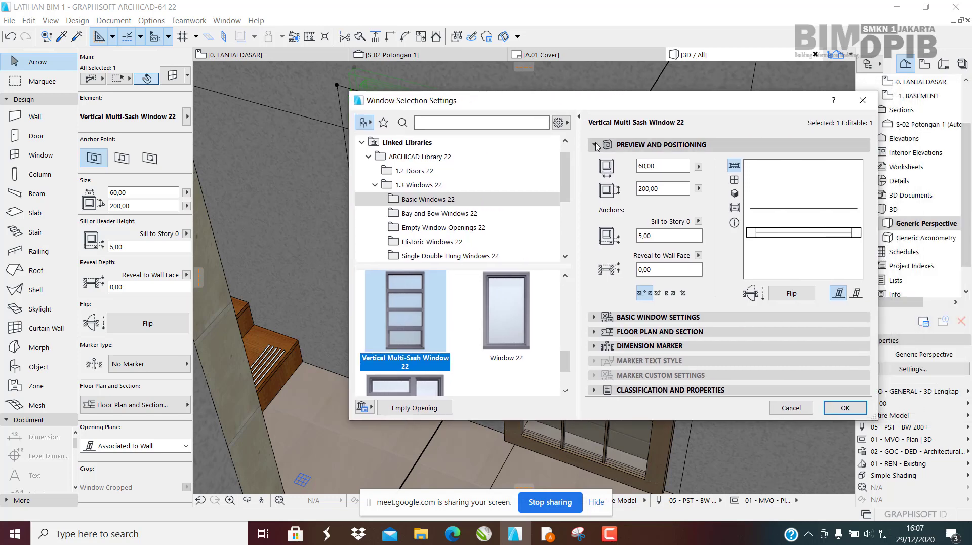
pyautogui.click(643, 146)
pyautogui.click(651, 161)
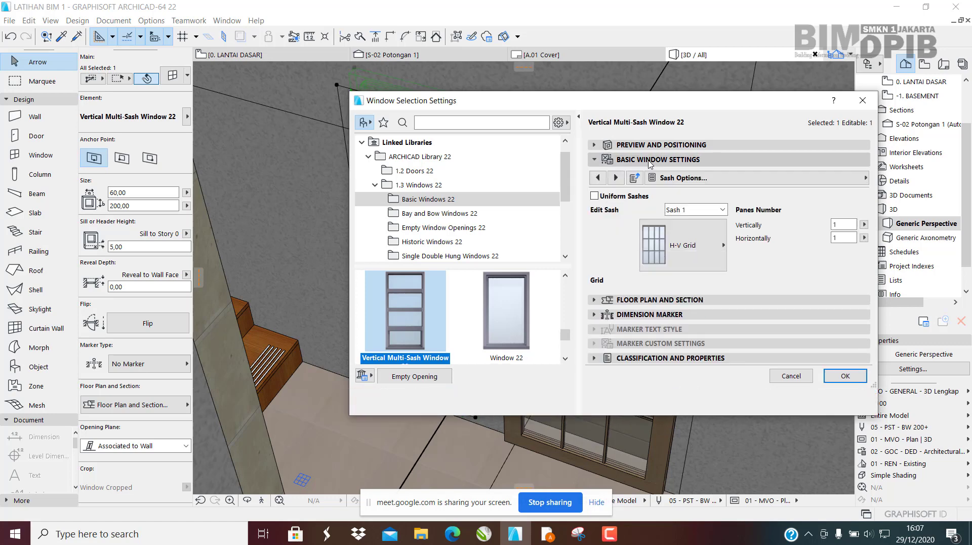
pyautogui.click(596, 196)
pyautogui.click(682, 234)
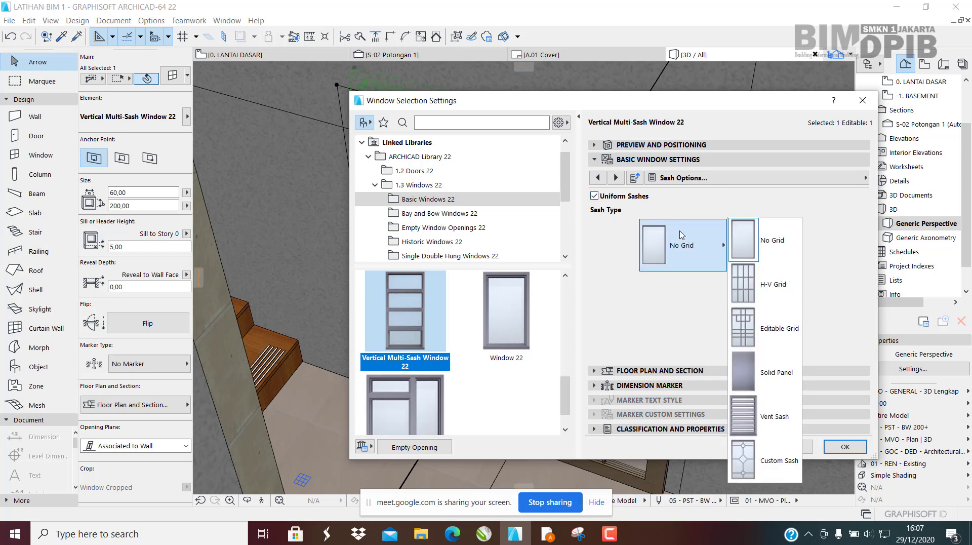
pyautogui.click(755, 291)
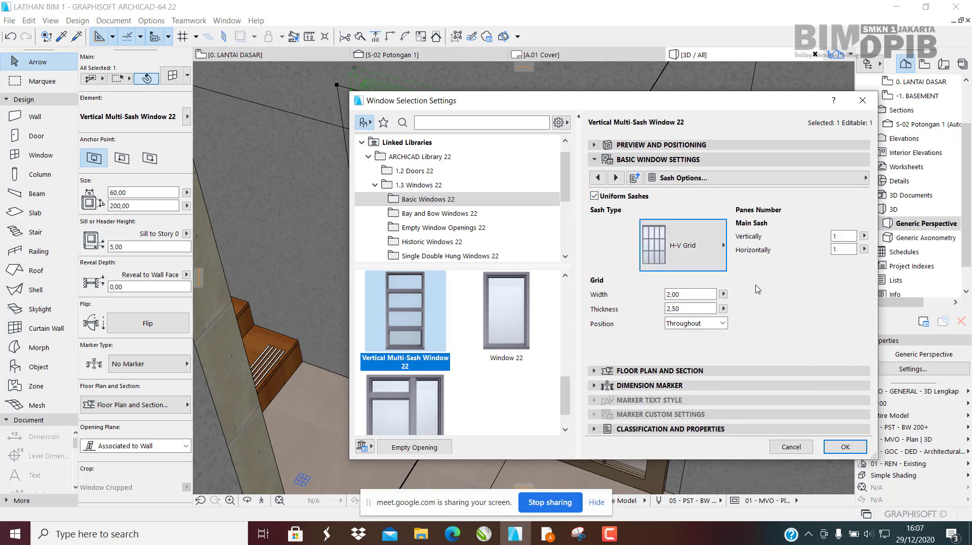
pyautogui.doubleClick(848, 235)
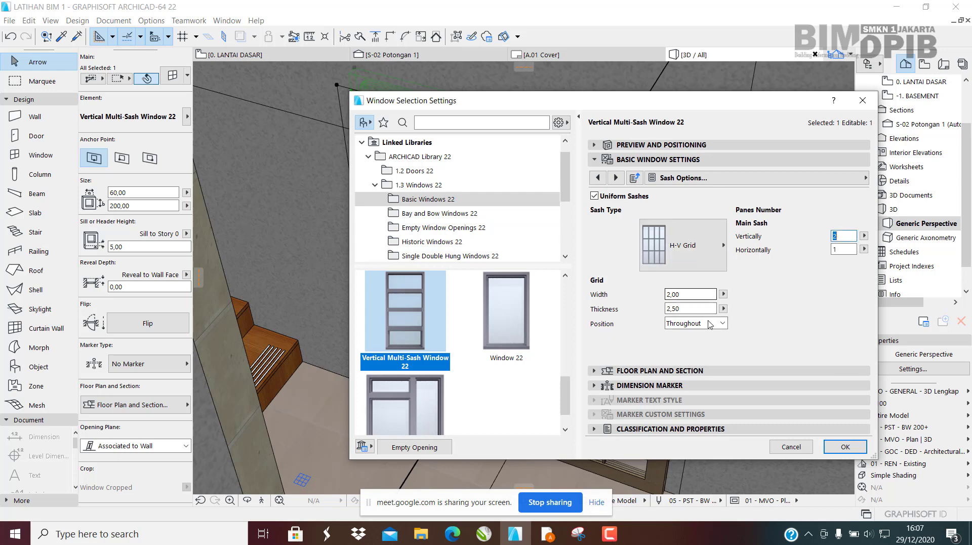
pyautogui.click(844, 447)
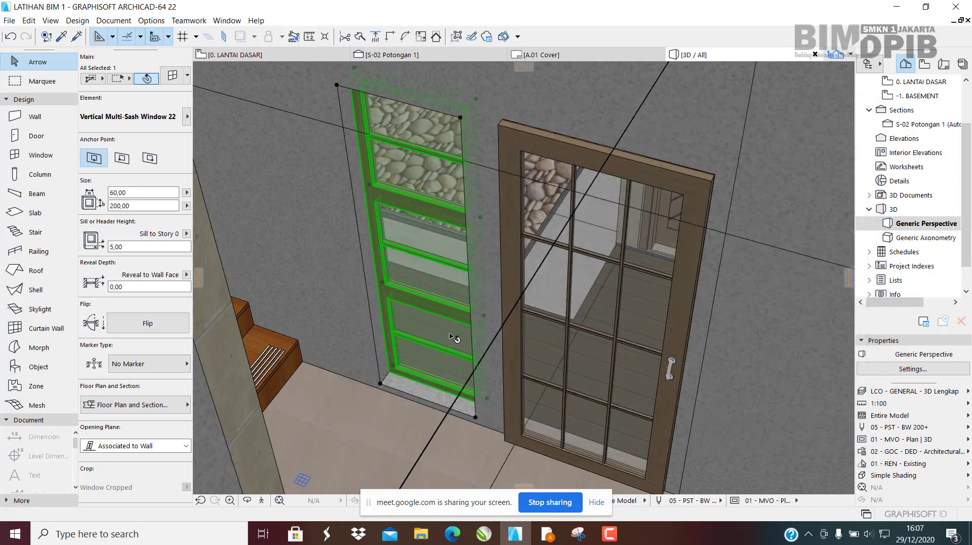
# Set the horizontal panes number of the window's uniform sashes to 2 and inspect the resulting grid beside the door.
pyautogui.scroll(10, 451, 337)
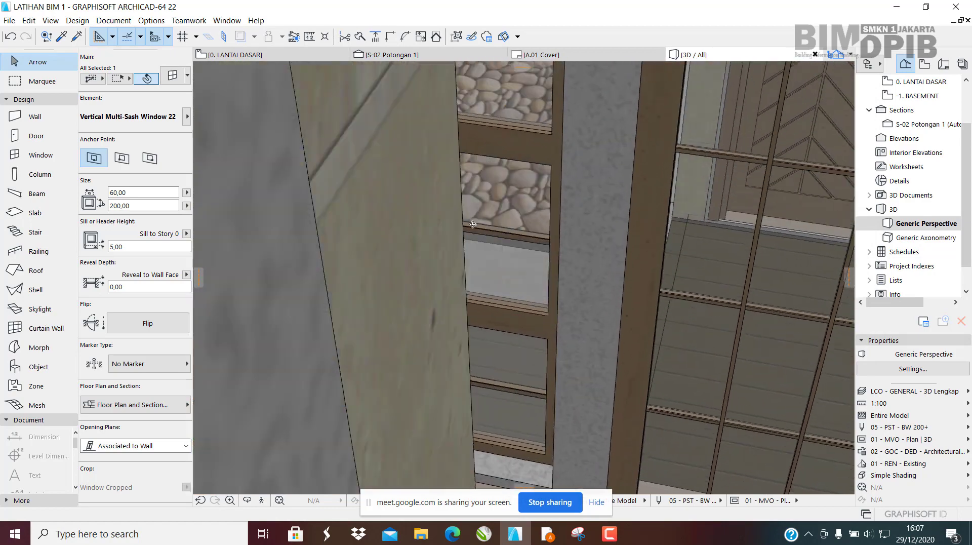
pyautogui.keyDown('shift'); pyautogui.moveTo(472, 224); pyautogui.dragTo(517, 304, button='middle'); pyautogui.keyUp('shift')
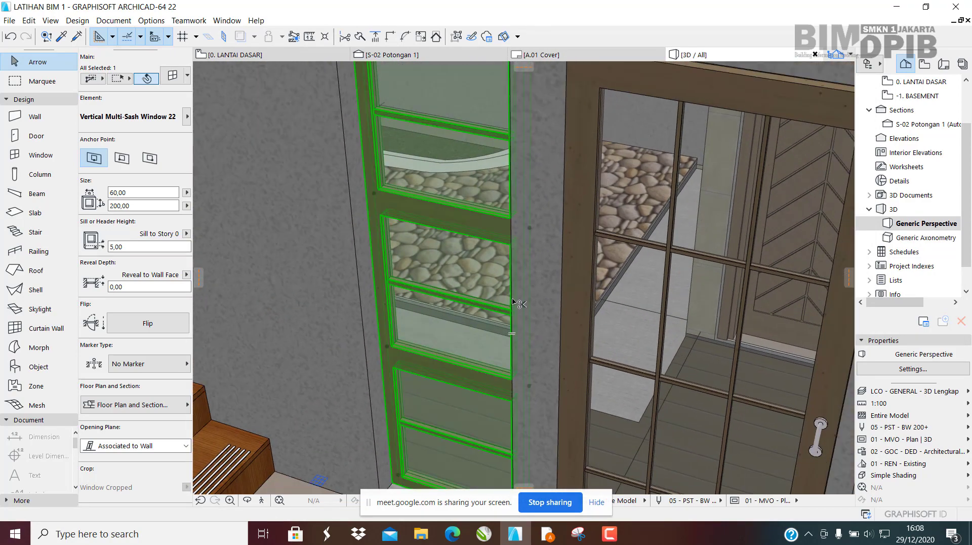
pyautogui.hotkey('ctrl', 't')
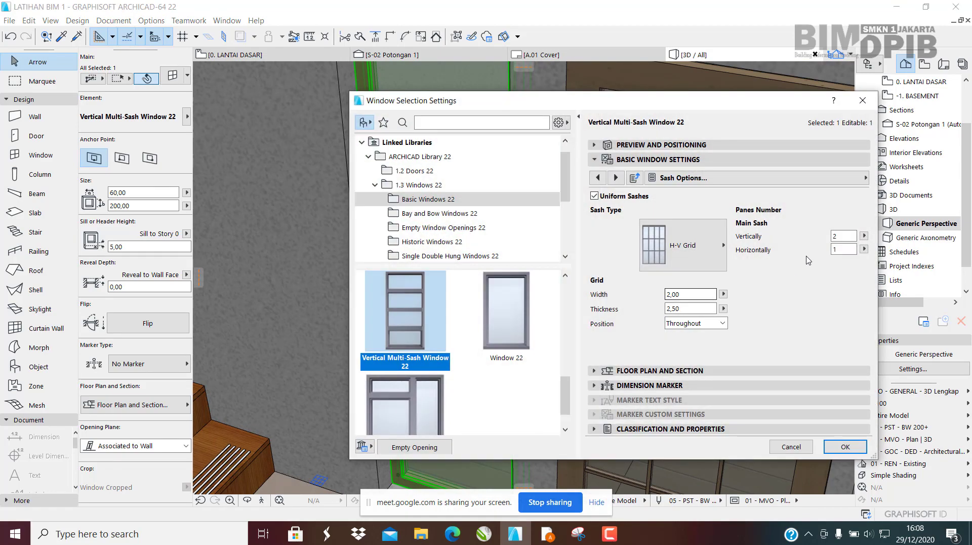
pyautogui.doubleClick(849, 248)
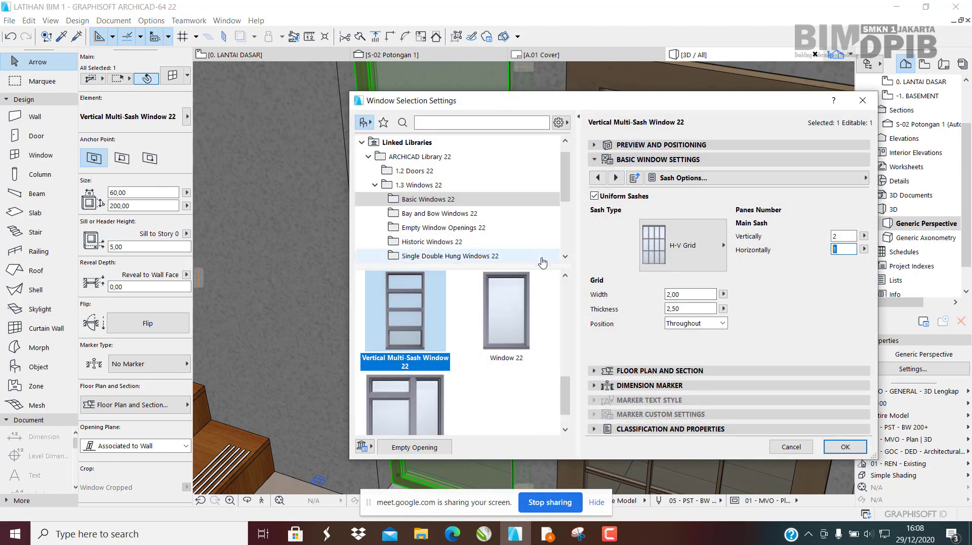
pyautogui.click(845, 447)
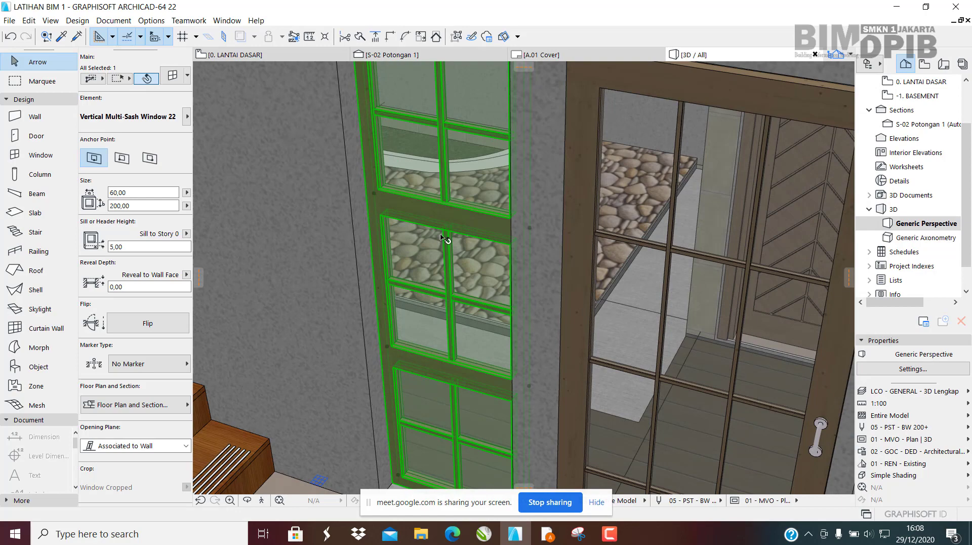
pyautogui.scroll(-3, 477, 332)
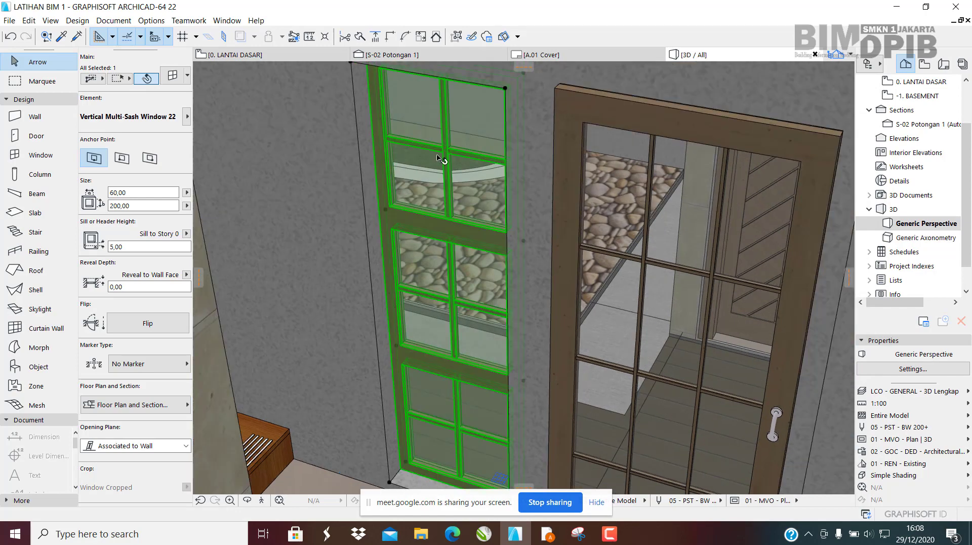
pyautogui.moveTo(505, 265); pyautogui.dragTo(512, 207, button='middle')
pyautogui.scroll(1, 490, 324)
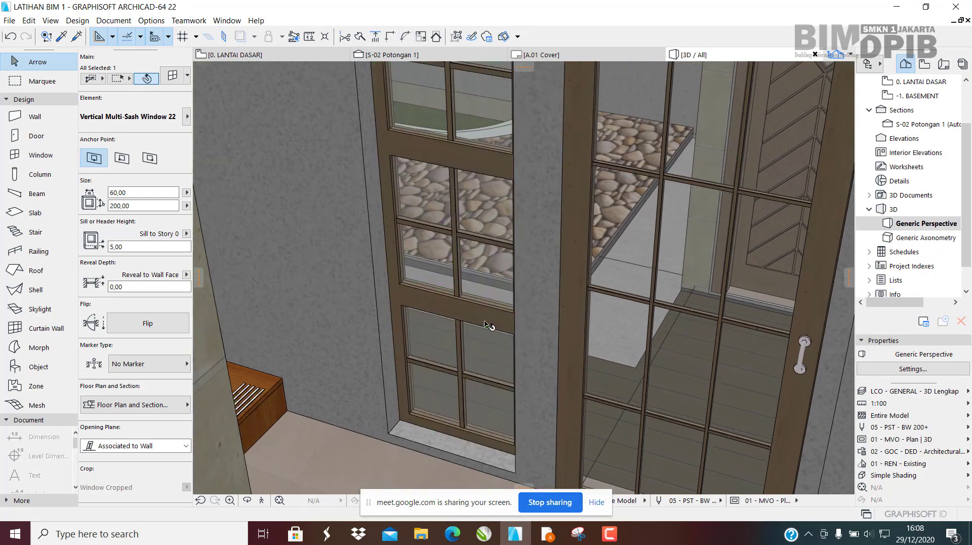
# Open the selected window's sash options and turn off Uniform Sashes.
pyautogui.hotkey('ctrl', 't')
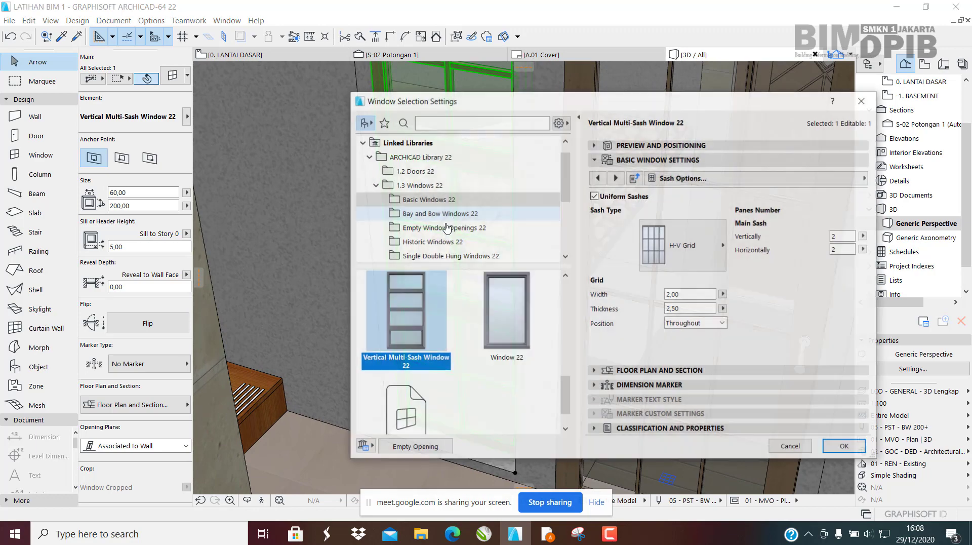
pyautogui.moveTo(558, 103); pyautogui.dragTo(734, 112)
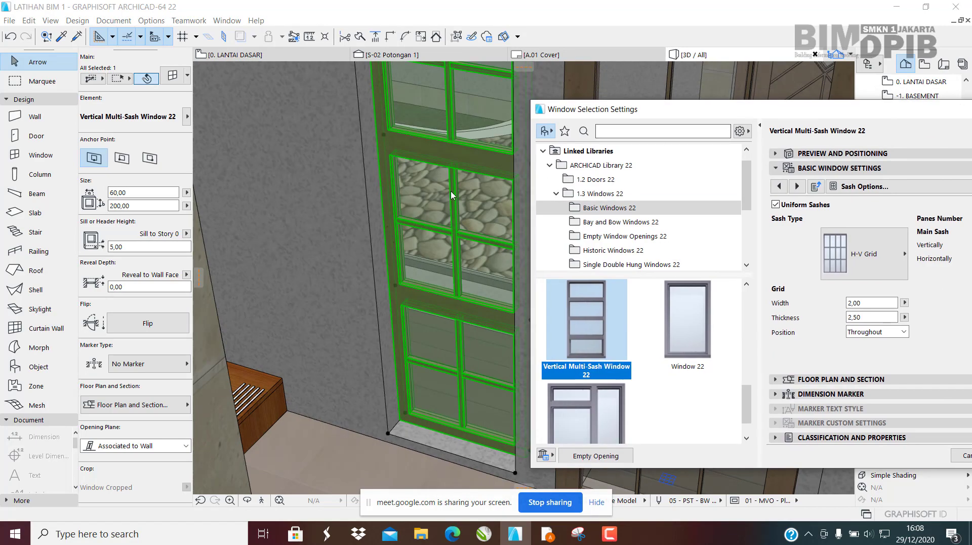
pyautogui.moveTo(833, 117); pyautogui.dragTo(554, 122)
pyautogui.click(591, 195)
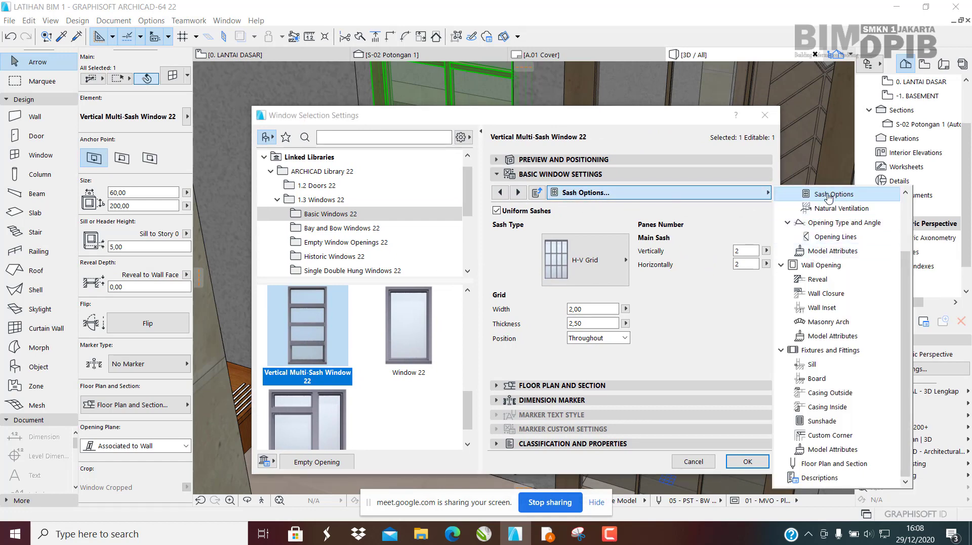
pyautogui.click(556, 214)
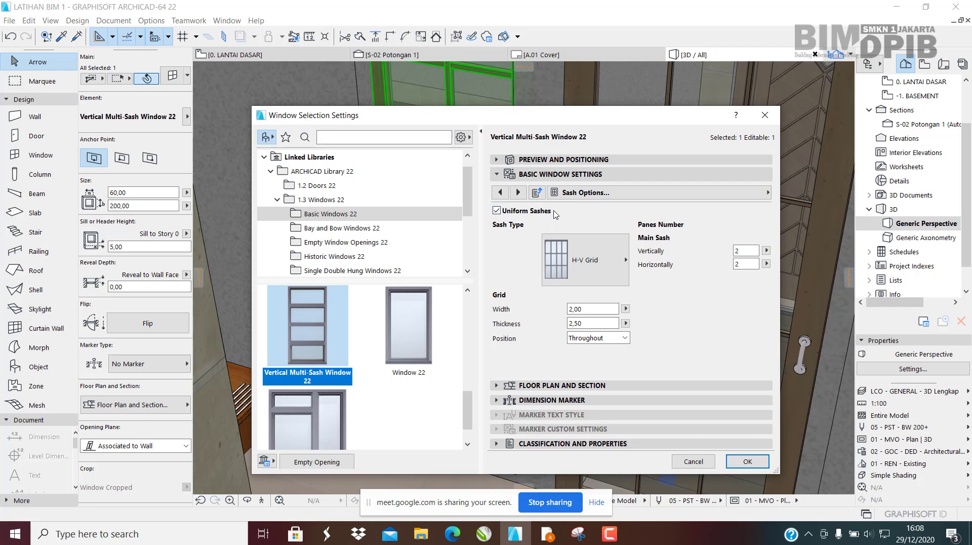
pyautogui.click(498, 212)
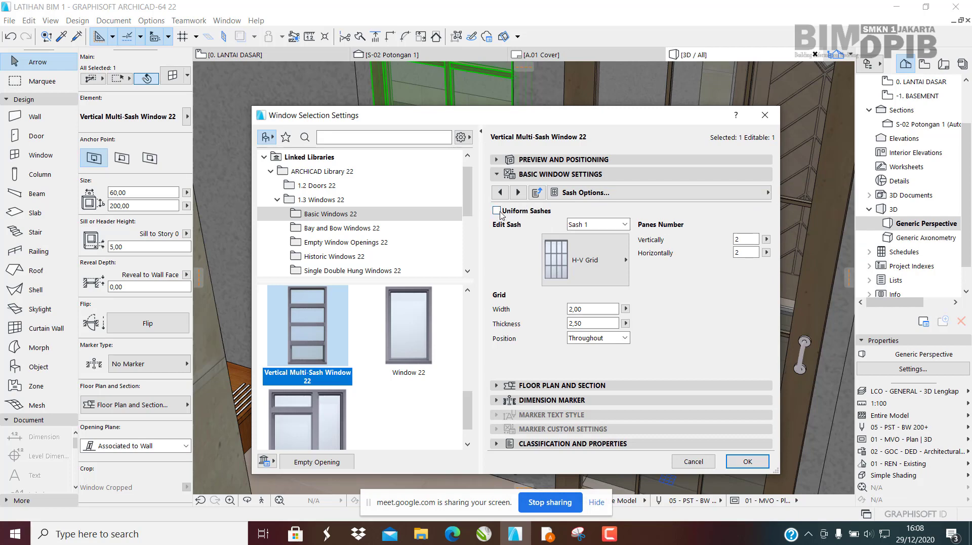
# Switch between Sash 1 and Sash 2 for individual editing, return to Sash 1, and apply the non-uniform sash settings to the window.
pyautogui.click(625, 225)
pyautogui.click(592, 241)
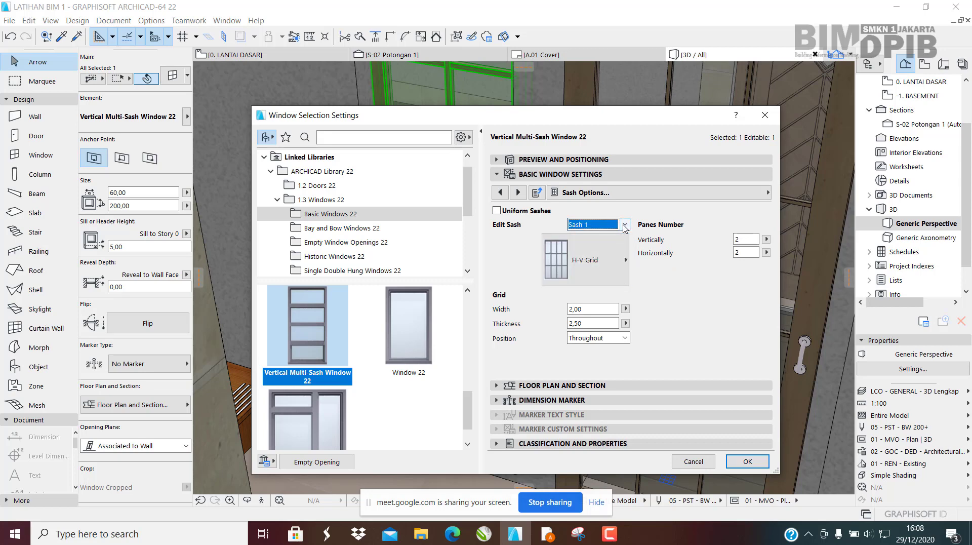
pyautogui.click(625, 224)
pyautogui.click(587, 246)
pyautogui.click(626, 225)
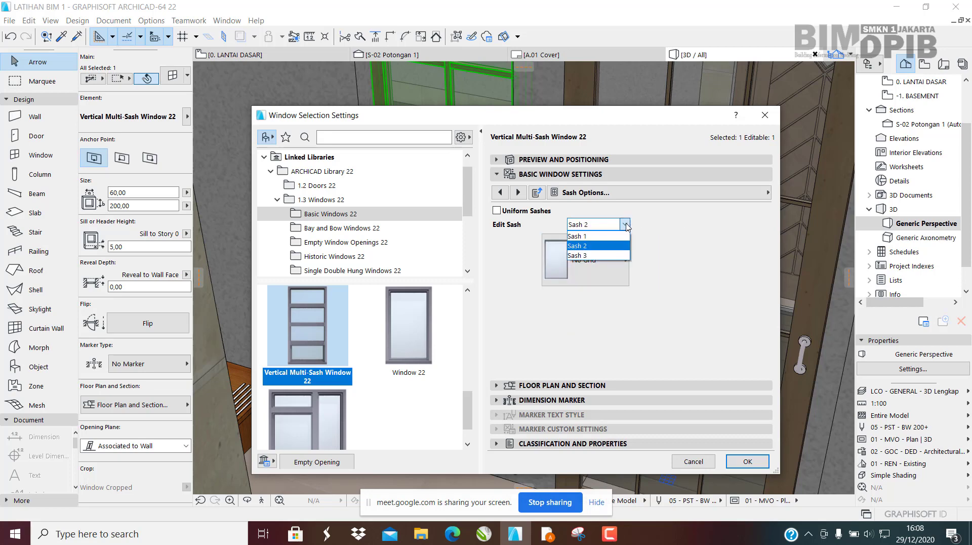
pyautogui.click(603, 241)
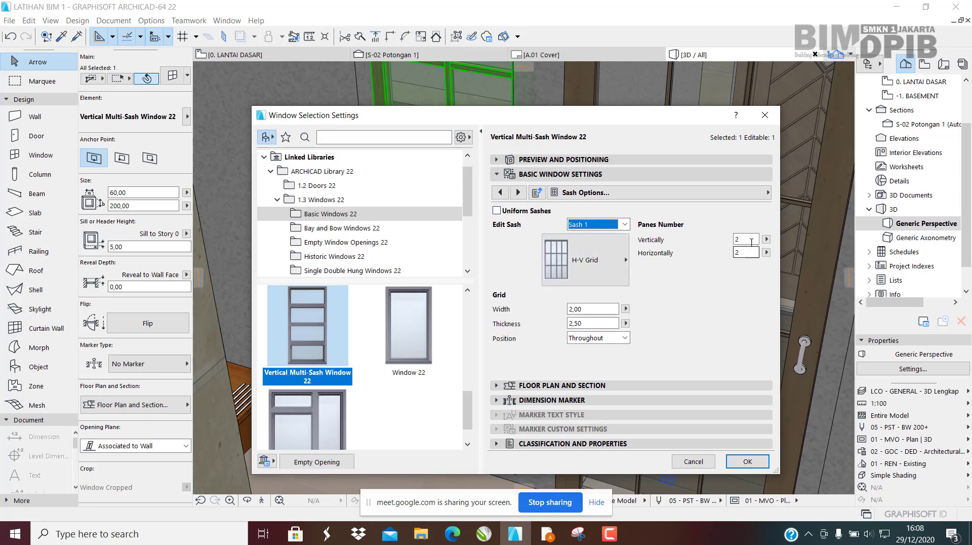
pyautogui.click(748, 463)
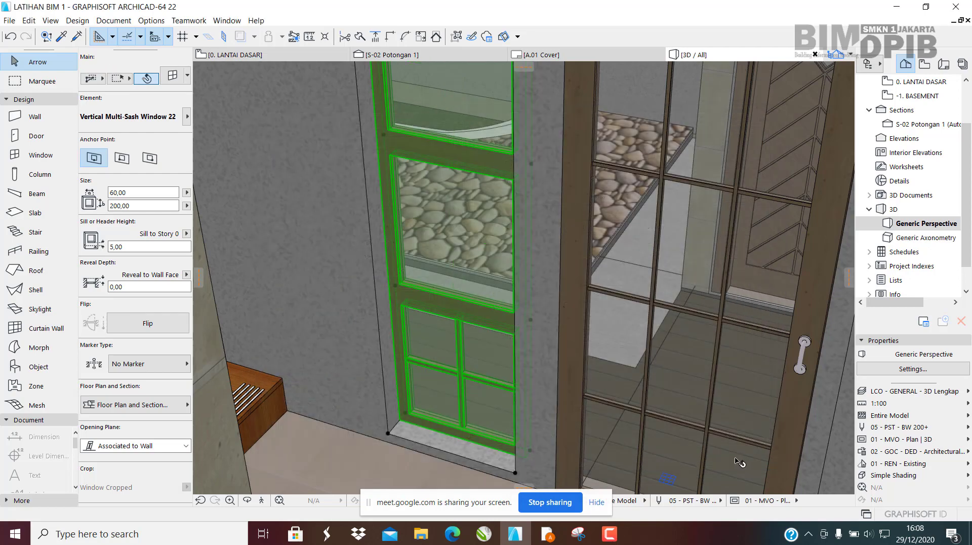
pyautogui.click(743, 462)
pyautogui.moveTo(489, 371)
pyautogui.mouseDown(button='middle')
pyautogui.moveTo(521, 418)
pyautogui.moveTo(493, 399)
pyautogui.moveTo(485, 375)
pyautogui.mouseUp(button='middle')
pyautogui.click(497, 405)
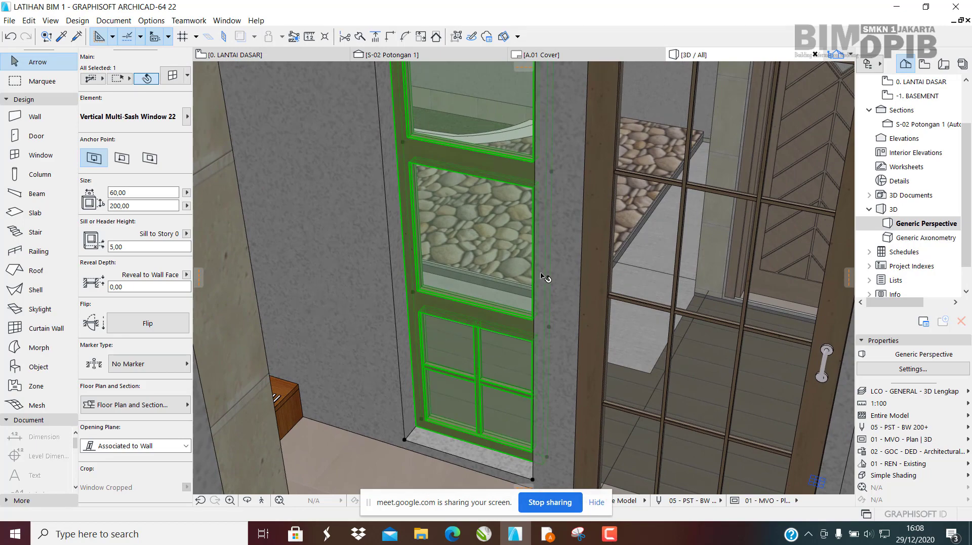
# Review Sash 2 and Sash 1 in the window's sash options, turn Uniform Sashes back on, and apply the settings.
pyautogui.hotkey('ctrl', 't')
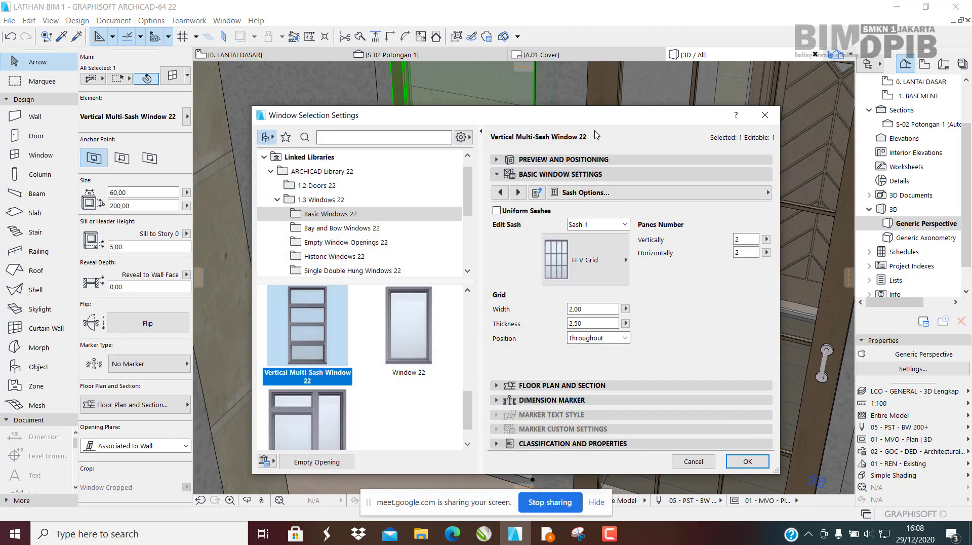
pyautogui.moveTo(559, 120); pyautogui.dragTo(629, 111)
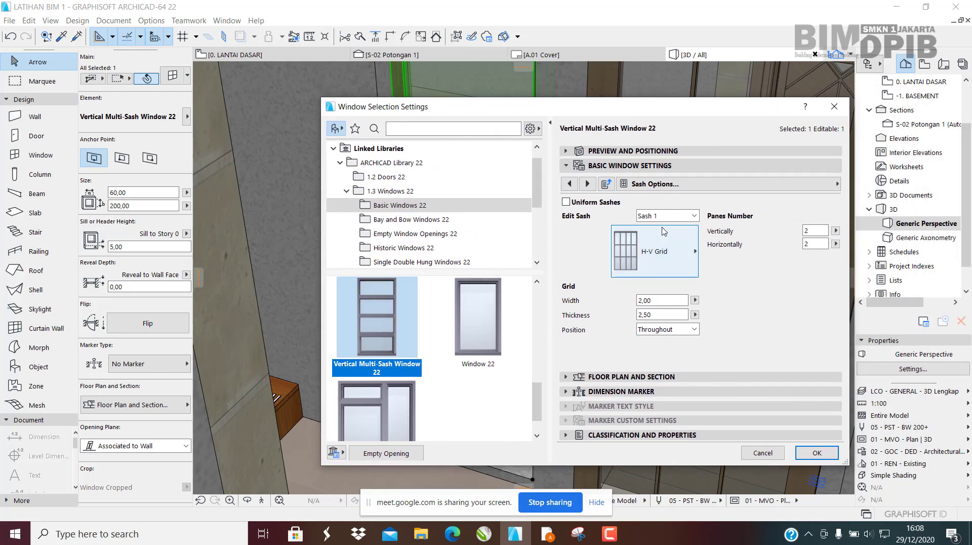
pyautogui.click(659, 228)
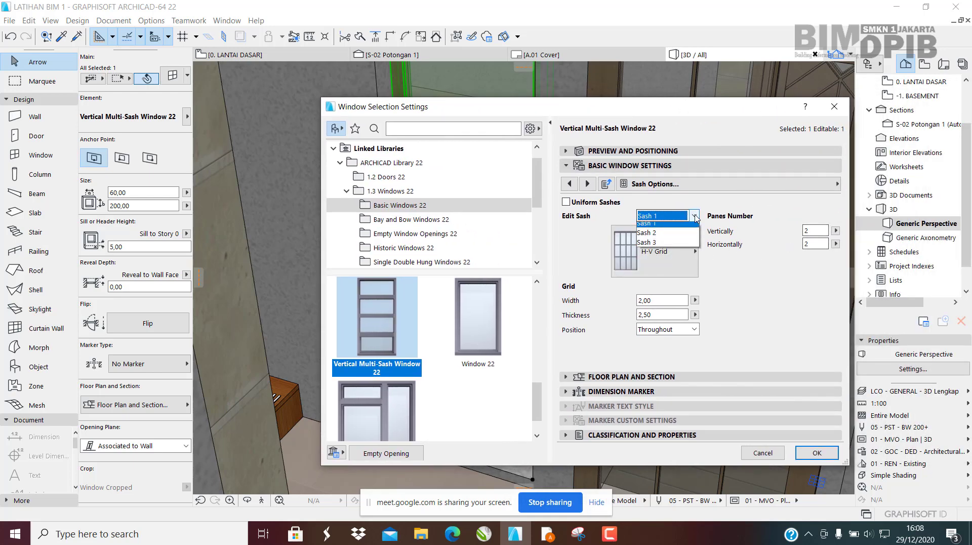
pyautogui.click(656, 237)
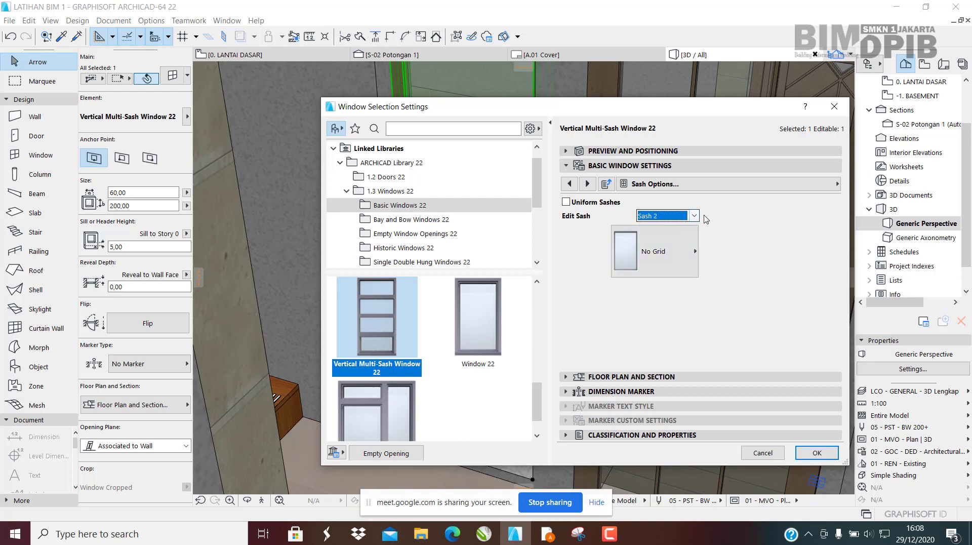
pyautogui.click(670, 228)
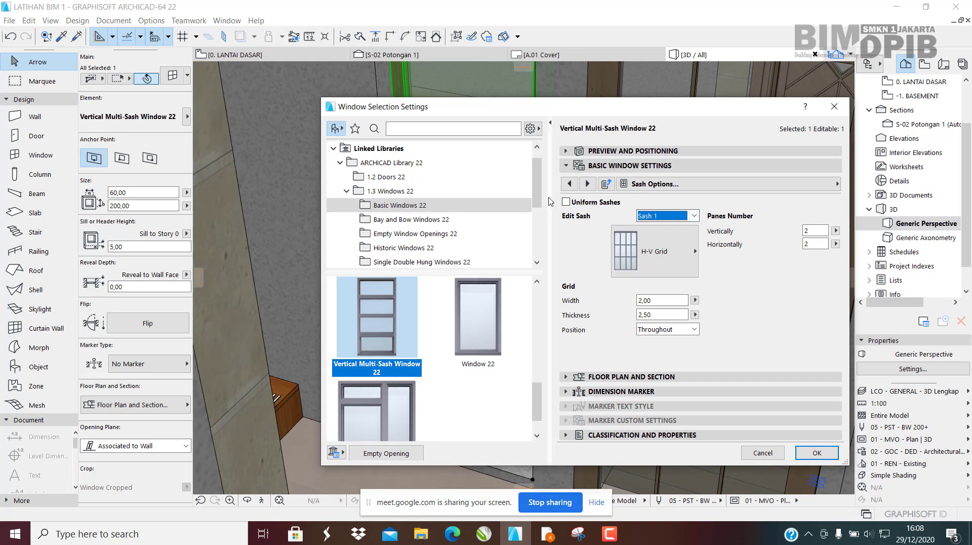
pyautogui.click(566, 202)
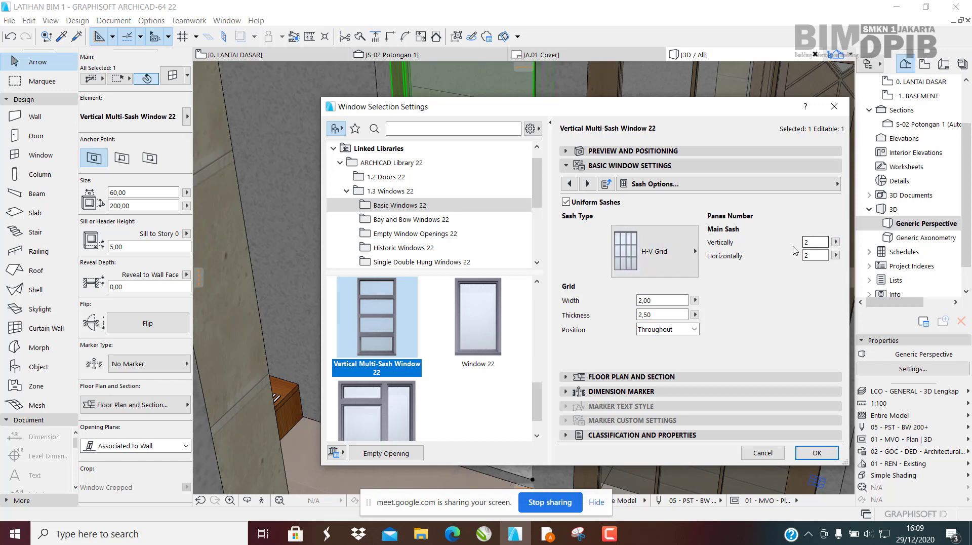
pyautogui.click(813, 452)
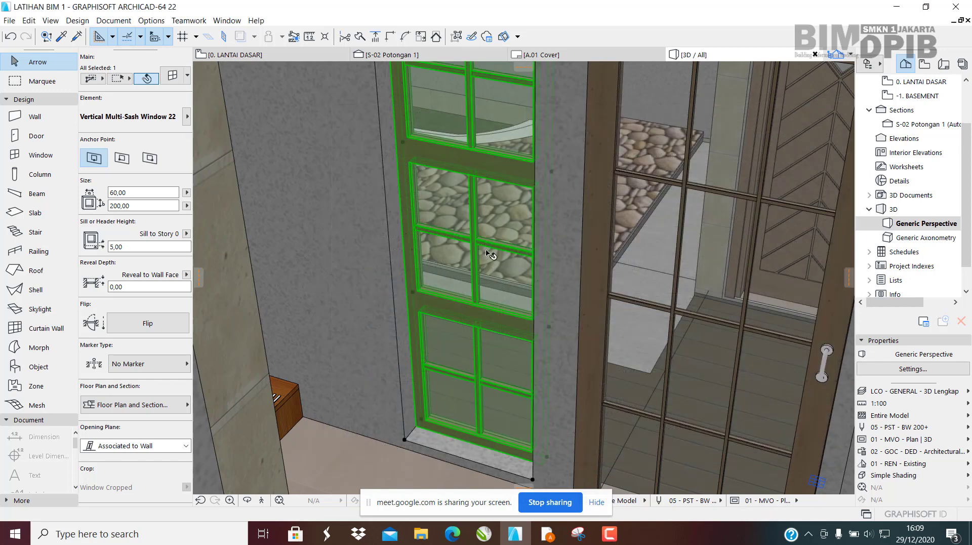
pyautogui.moveTo(500, 297); pyautogui.dragTo(500, 372, button='middle')
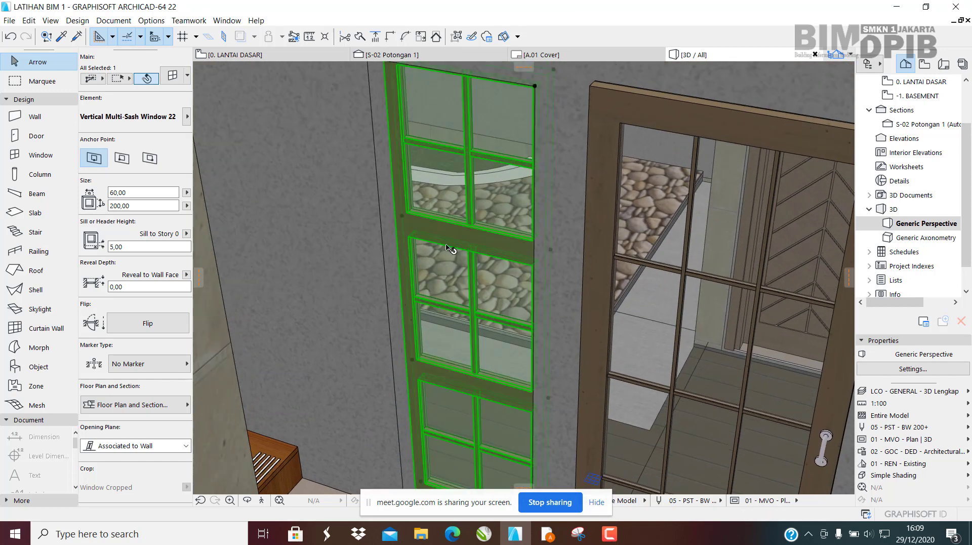
# Open the LANTAI DASAR floor plan and select the exterior sliding door beside the window.
pyautogui.scroll(-3, 454, 255)
pyautogui.moveTo(541, 257); pyautogui.dragTo(599, 232, button='middle')
pyautogui.scroll(-1, 530, 274)
pyautogui.click(591, 229)
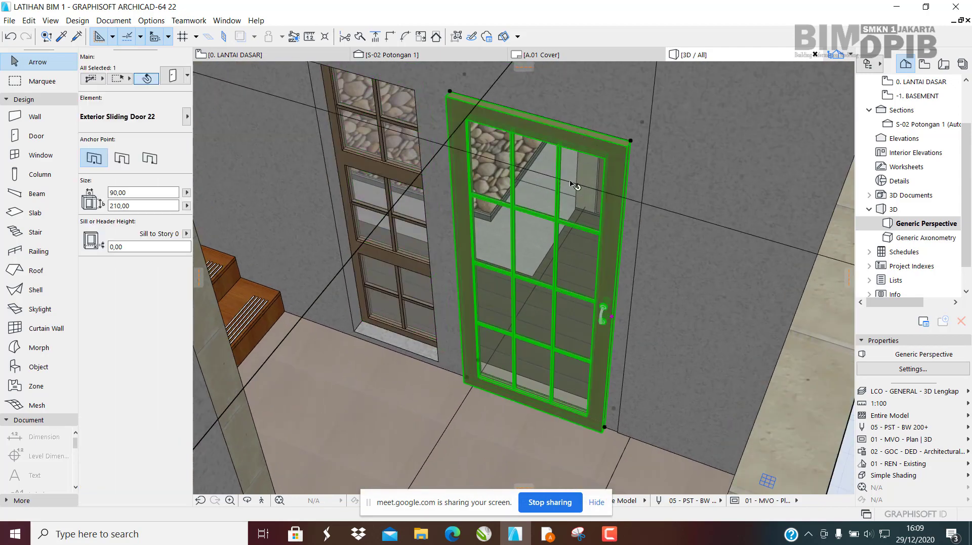
pyautogui.click(269, 55)
pyautogui.scroll(3, 642, 335)
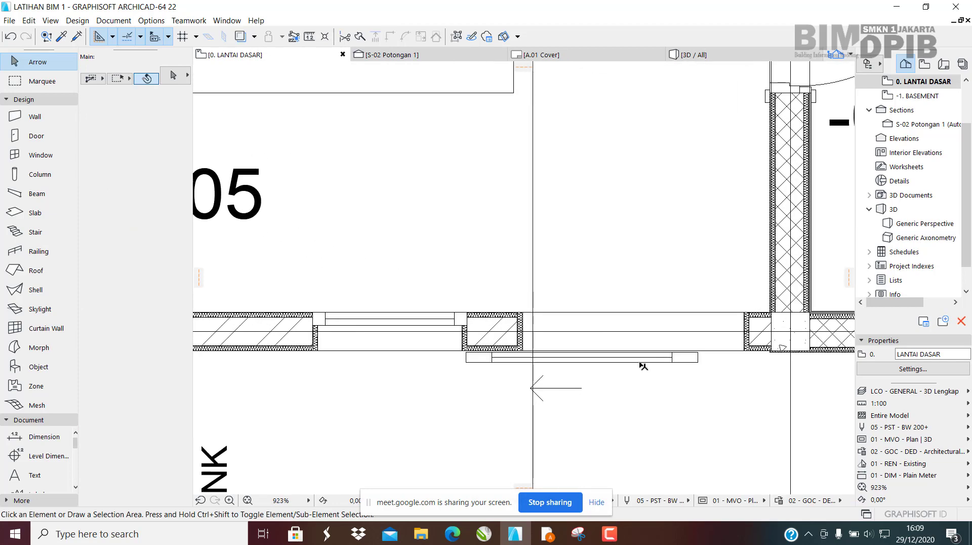
pyautogui.click(684, 364)
pyautogui.click(689, 360)
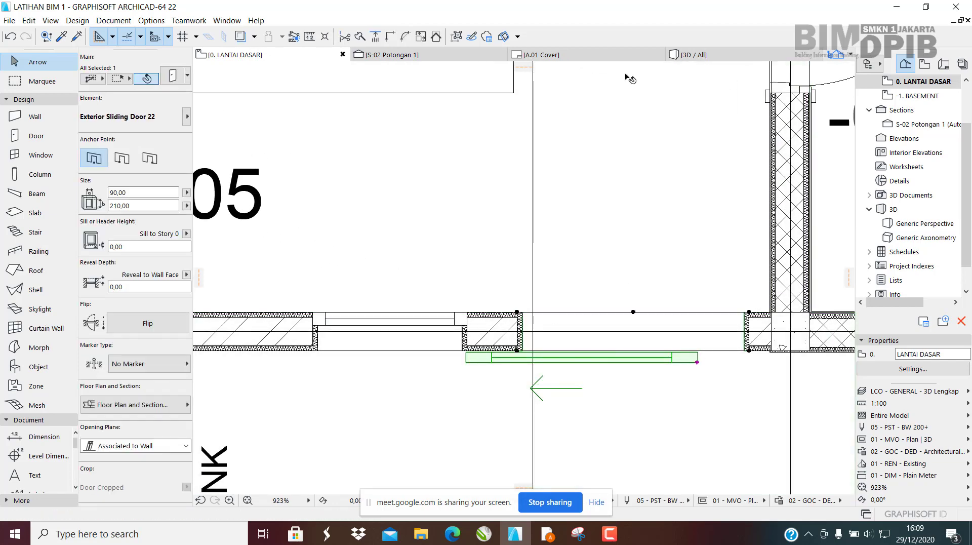
# Slide the door's leaf symbol further open on the plan, and move it partway back toward the opening.
pyautogui.moveTo(677, 359); pyautogui.dragTo(707, 322, button='middle')
pyautogui.scroll(2, 707, 322)
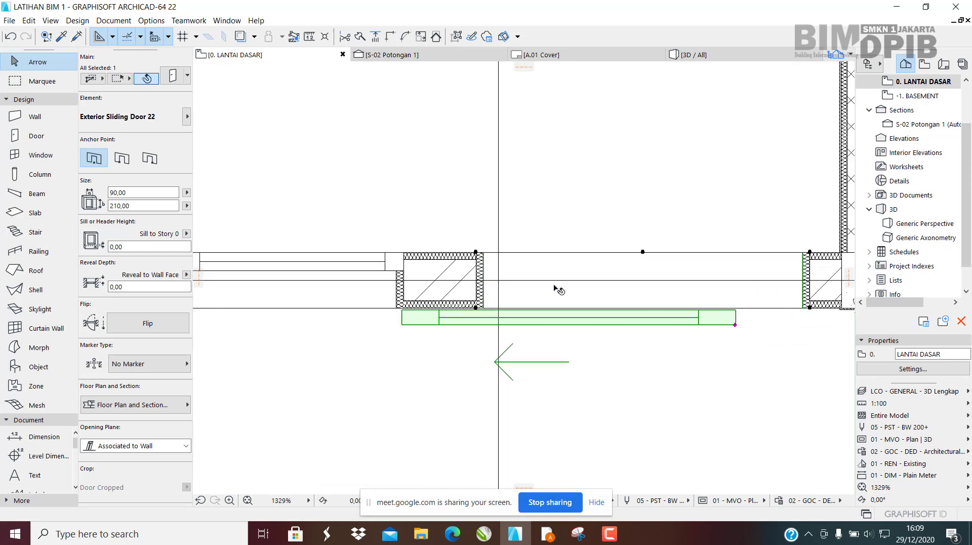
pyautogui.moveTo(622, 311); pyautogui.dragTo(591, 306, button='middle')
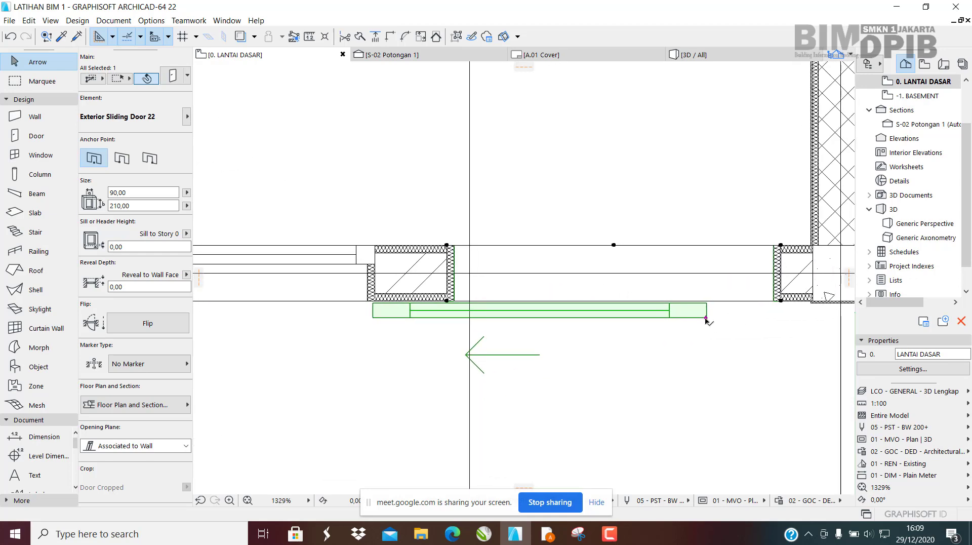
pyautogui.click(706, 318)
pyautogui.click(542, 318)
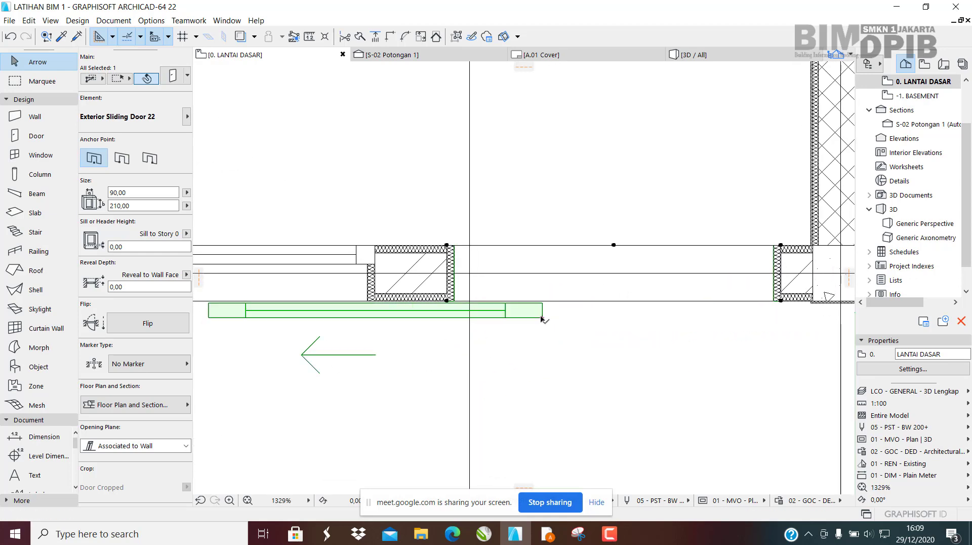
pyautogui.click(542, 318)
pyautogui.click(676, 314)
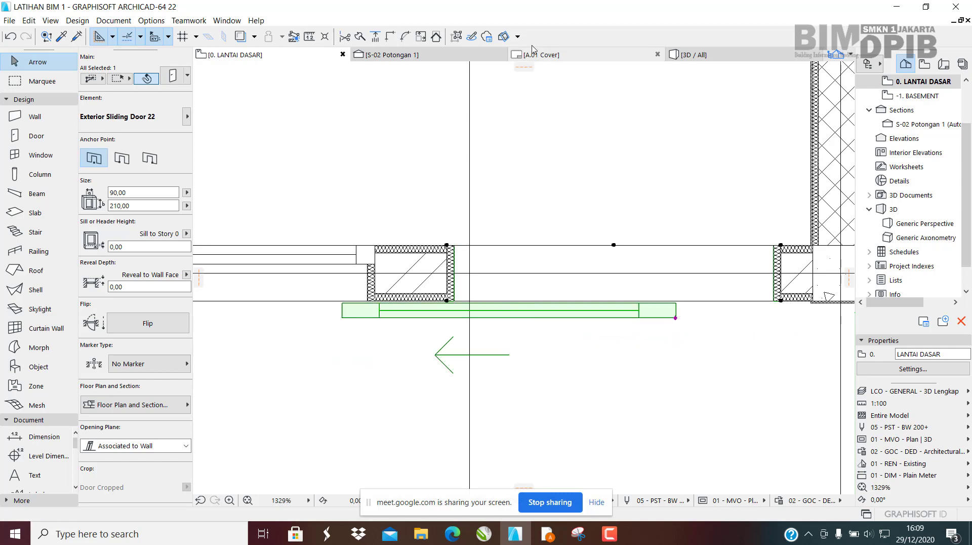
# Return to the 3D perspective view and slide the door leaf open in two stages until it covers the neighbouring window.
pyautogui.click(681, 56)
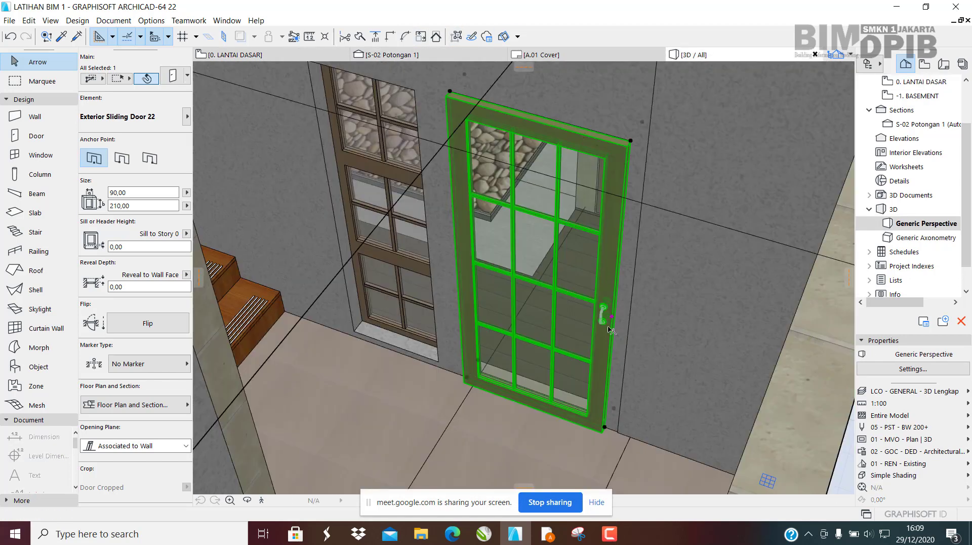
pyautogui.scroll(2, 612, 330)
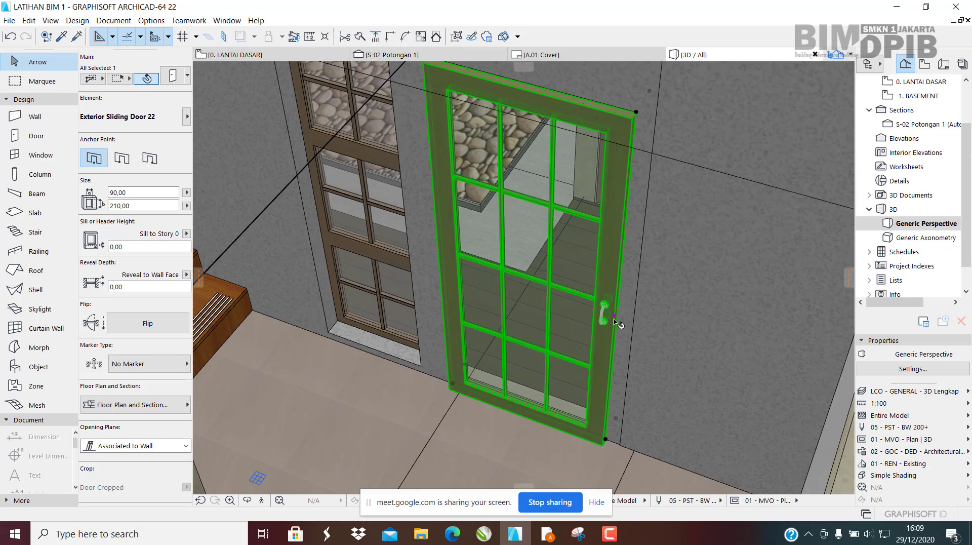
pyautogui.click(614, 319)
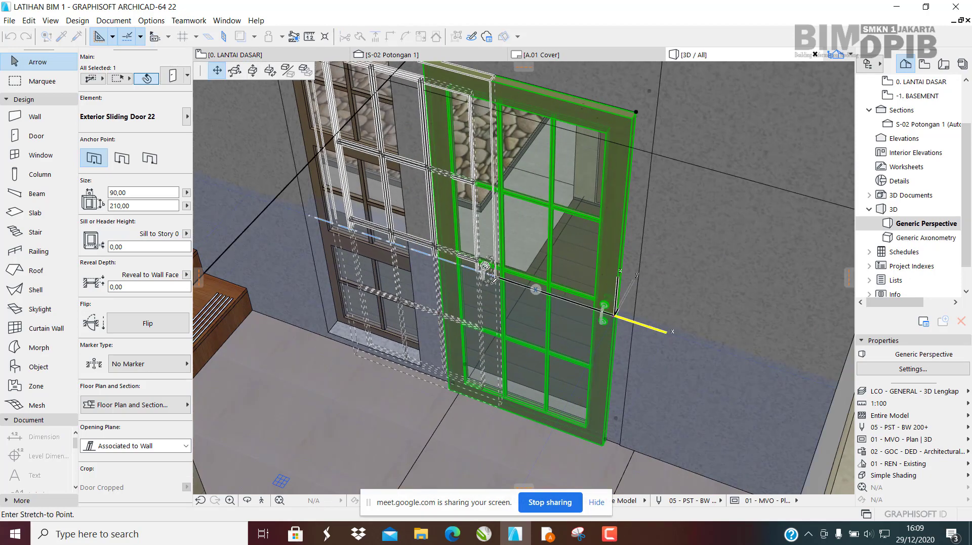
pyautogui.click(491, 279)
pyautogui.scroll(3, 628, 331)
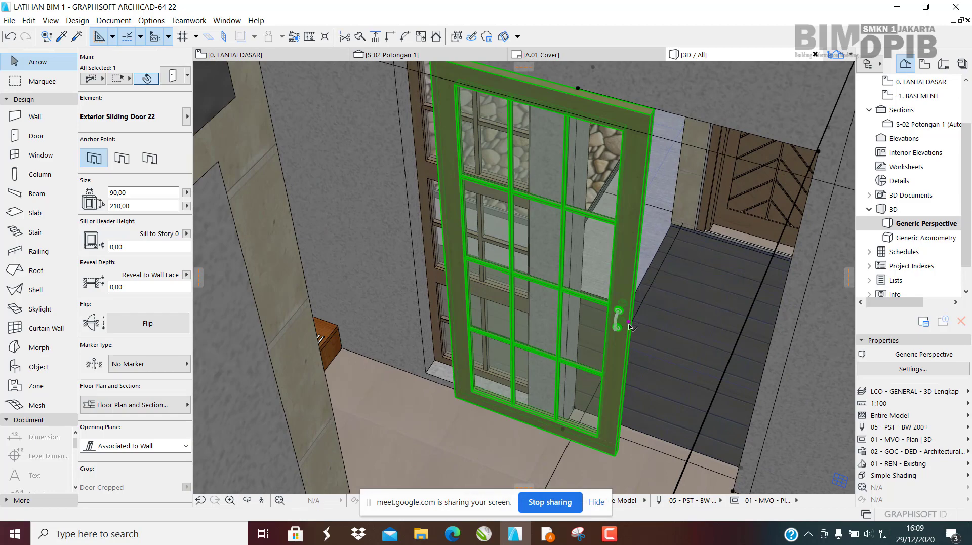
pyautogui.click(629, 326)
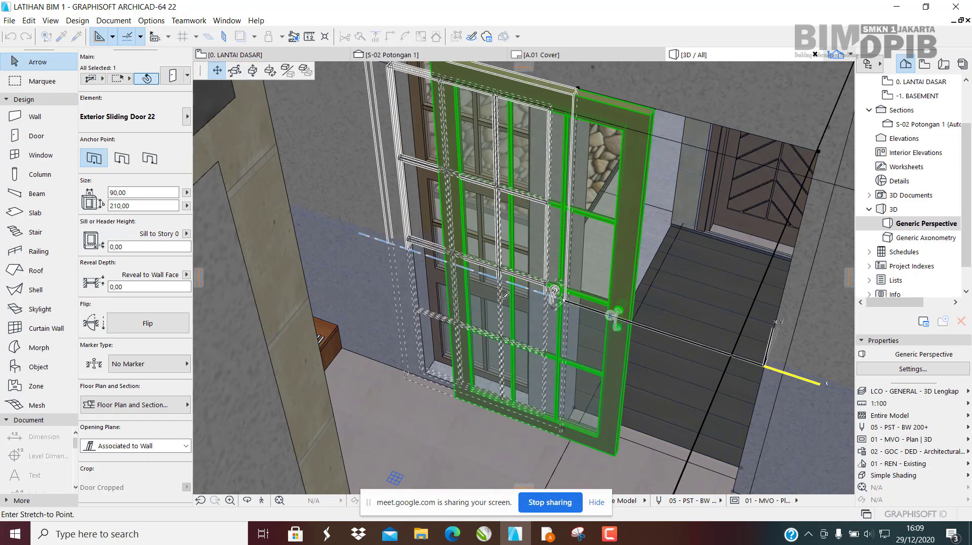
pyautogui.click(498, 302)
# Slide the door leaf in 3D back to its closed position over the opening.
pyautogui.moveTo(585, 299); pyautogui.dragTo(524, 304, button='middle')
pyautogui.click(495, 310)
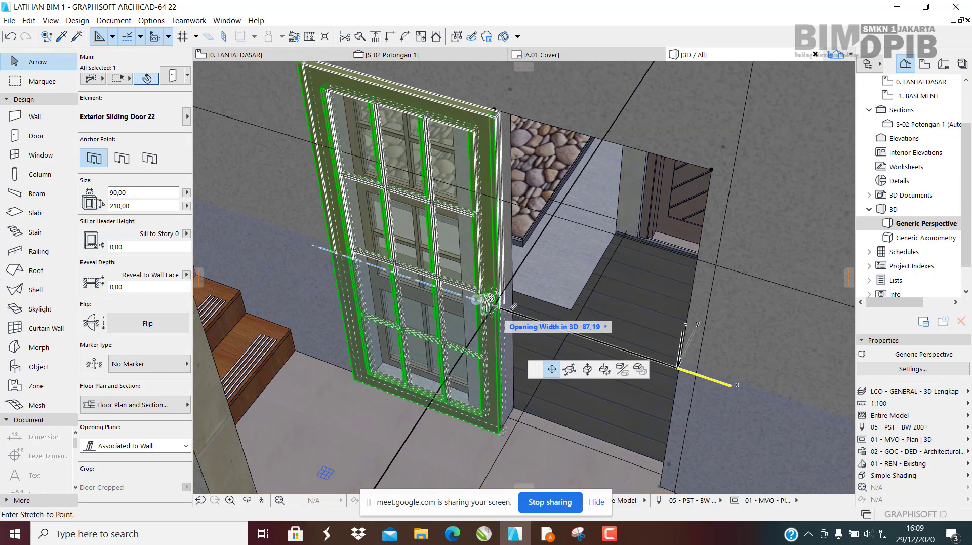
pyautogui.click(762, 358)
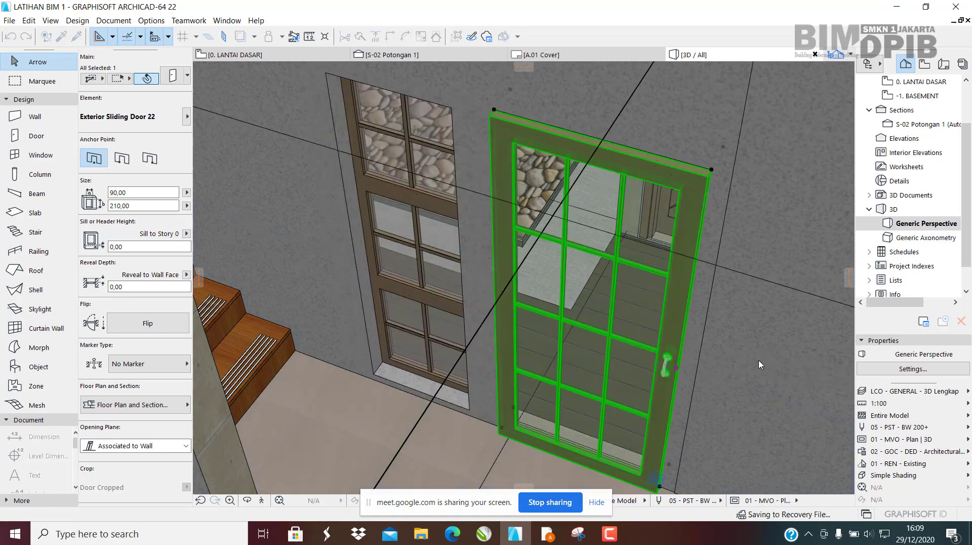
pyautogui.moveTo(660, 274); pyautogui.dragTo(644, 275, button='middle')
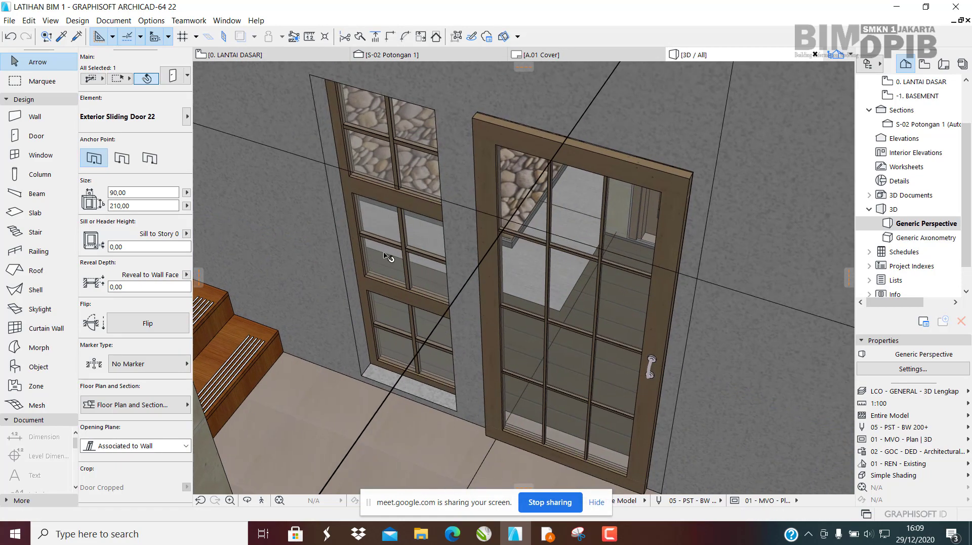
# Select the vertical multi-sash window beside the sliding door in the 3D view.
pyautogui.click(388, 230)
pyautogui.scroll(8, 399, 300)
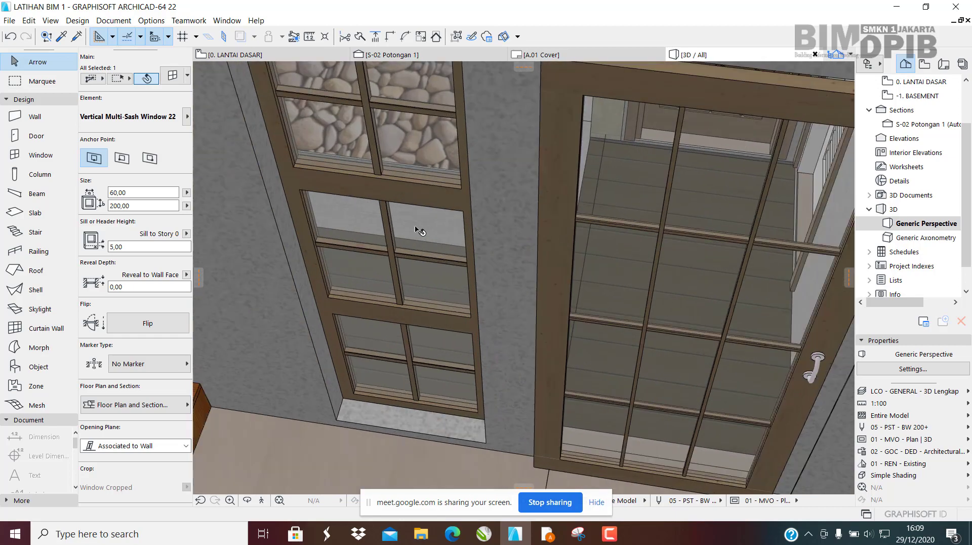
pyautogui.moveTo(415, 230); pyautogui.dragTo(494, 269, button='middle')
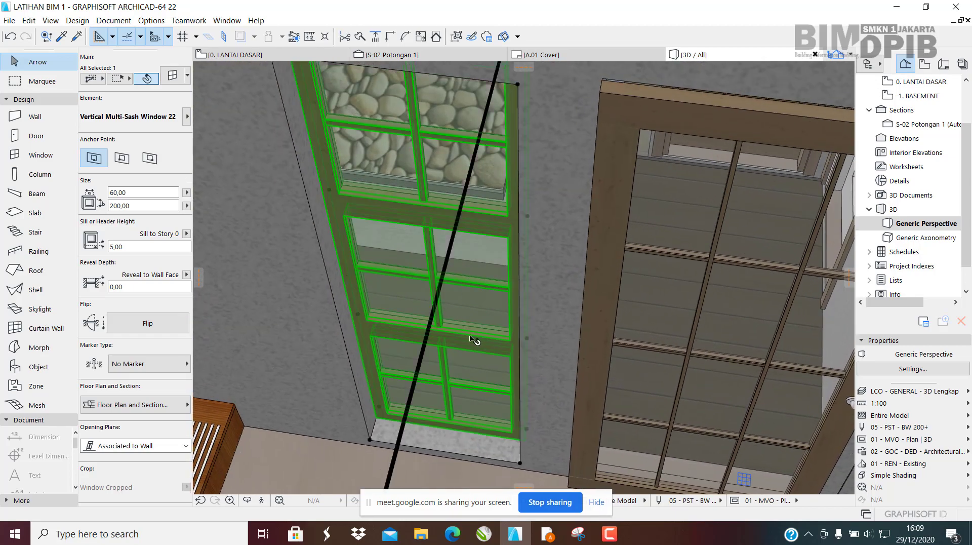
# Select the wooden entrance door in the upper storey's front wall, above the balcony slab, in the 3D view.
pyautogui.keyDown('shift'); pyautogui.moveTo(463, 359); pyautogui.dragTo(409, 364, button='middle'); pyautogui.keyUp('shift')
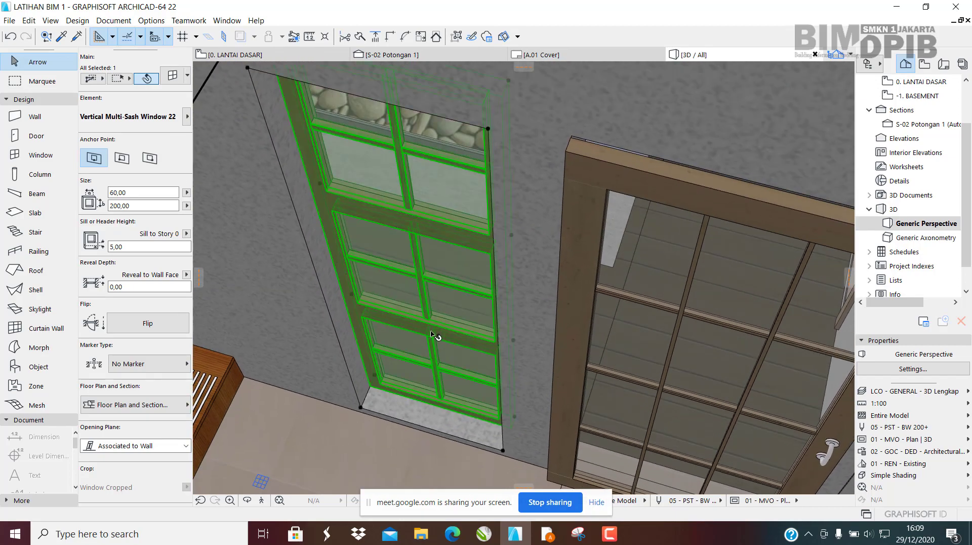
pyautogui.scroll(-10, 434, 335)
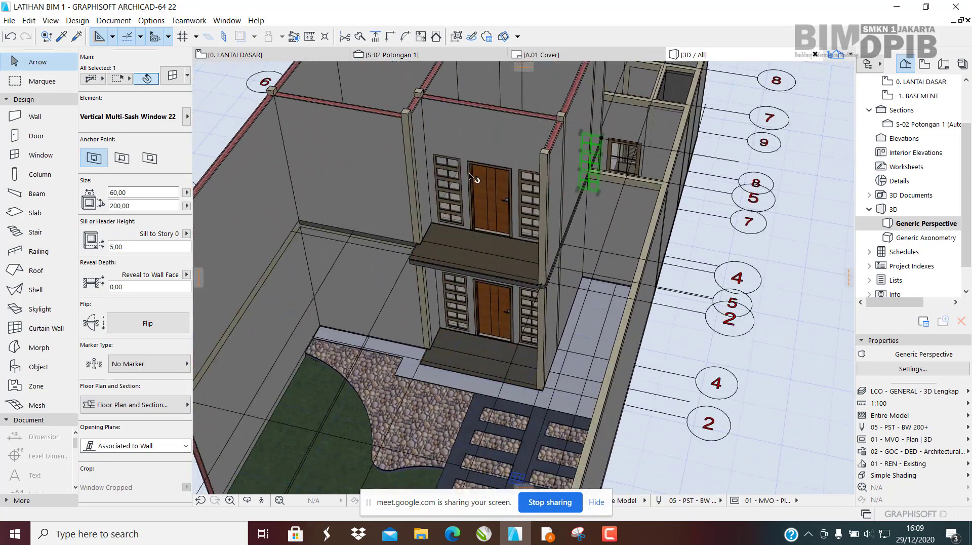
pyautogui.scroll(6, 461, 286)
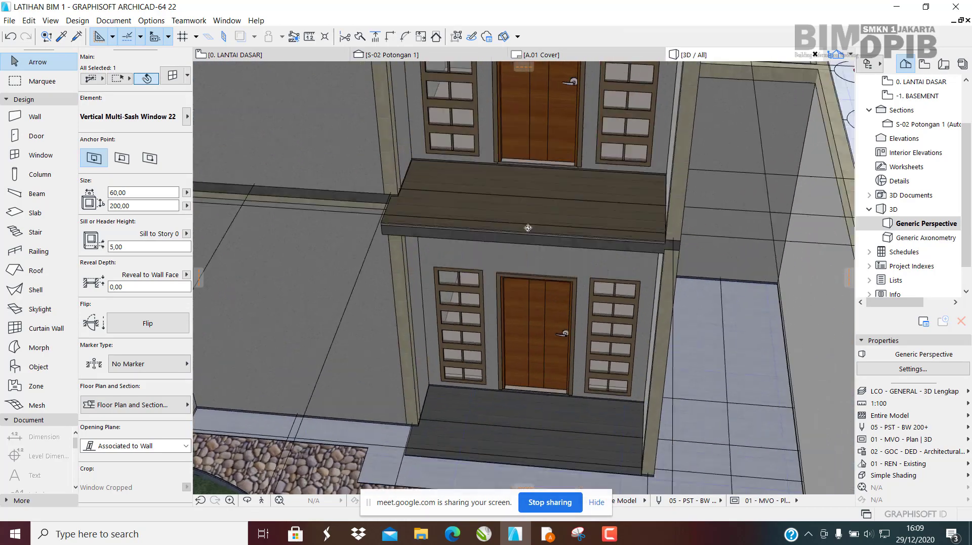
pyautogui.keyDown('shift'); pyautogui.moveTo(528, 228); pyautogui.dragTo(458, 358, button='middle'); pyautogui.keyUp('shift')
pyautogui.moveTo(452, 353); pyautogui.dragTo(486, 293)
pyautogui.keyDown('shift'); pyautogui.moveTo(486, 293); pyautogui.dragTo(501, 215, button='middle'); pyautogui.keyUp('shift')
pyautogui.press('Escape')
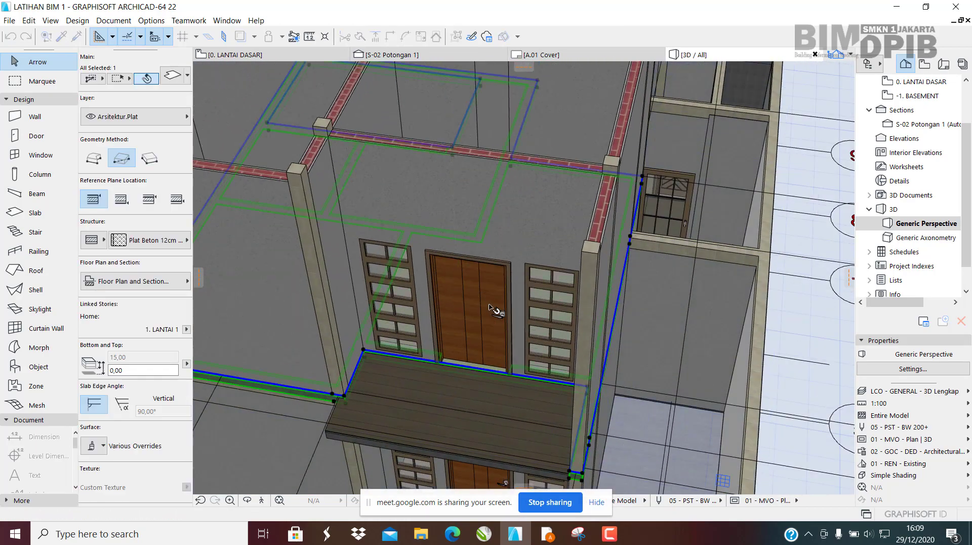
pyautogui.click(490, 307)
pyautogui.keyDown('shift'); pyautogui.moveTo(490, 307); pyautogui.dragTo(395, 365, button='middle'); pyautogui.keyUp('shift')
pyautogui.scroll(5, 486, 321)
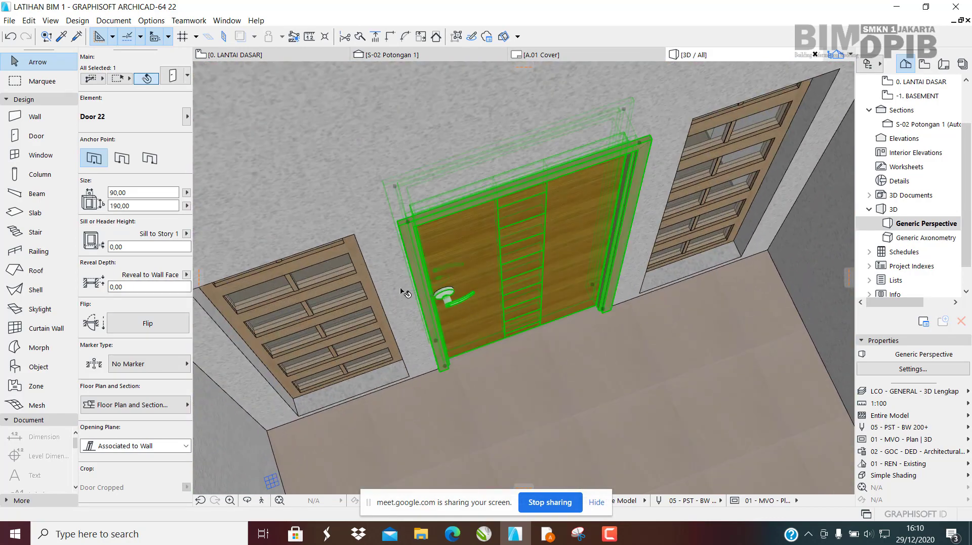
# Swing the upper entrance door's leaf open in 3D from its handle edge until it stands roughly perpendicular to the wall.
pyautogui.scroll(3, 401, 292)
pyautogui.keyDown('shift'); pyautogui.moveTo(521, 334); pyautogui.dragTo(496, 246, button='middle'); pyautogui.keyUp('shift')
pyautogui.scroll(3, 411, 153)
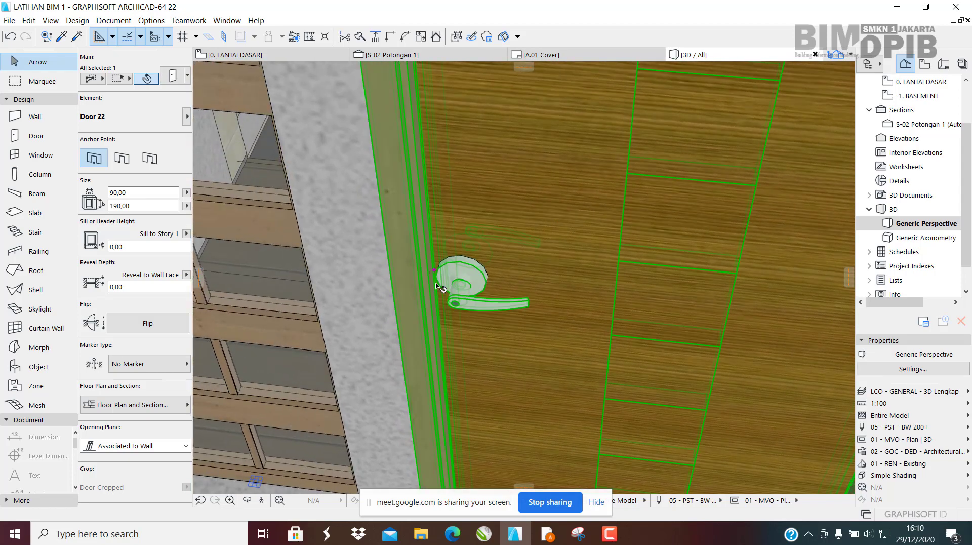
pyautogui.scroll(1, 434, 285)
pyautogui.click(436, 272)
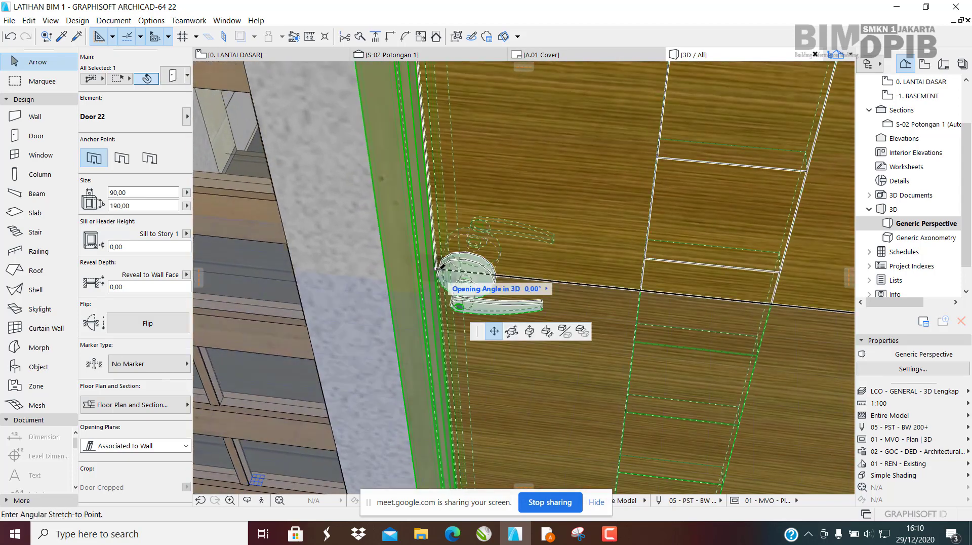
pyautogui.keyDown('shift'); pyautogui.moveTo(531, 304); pyautogui.dragTo(495, 189, button='middle'); pyautogui.keyUp('shift')
pyautogui.scroll(-5, 495, 188)
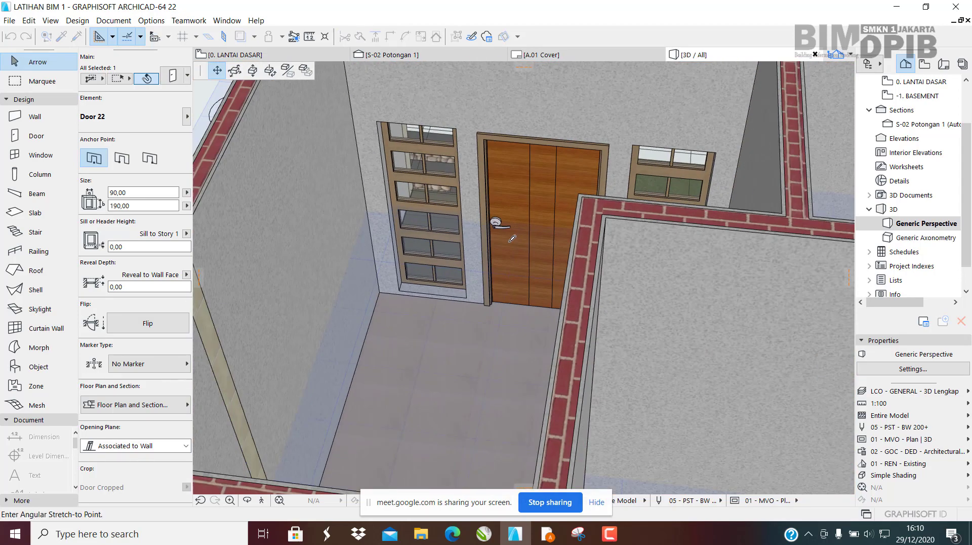
pyautogui.click(600, 330)
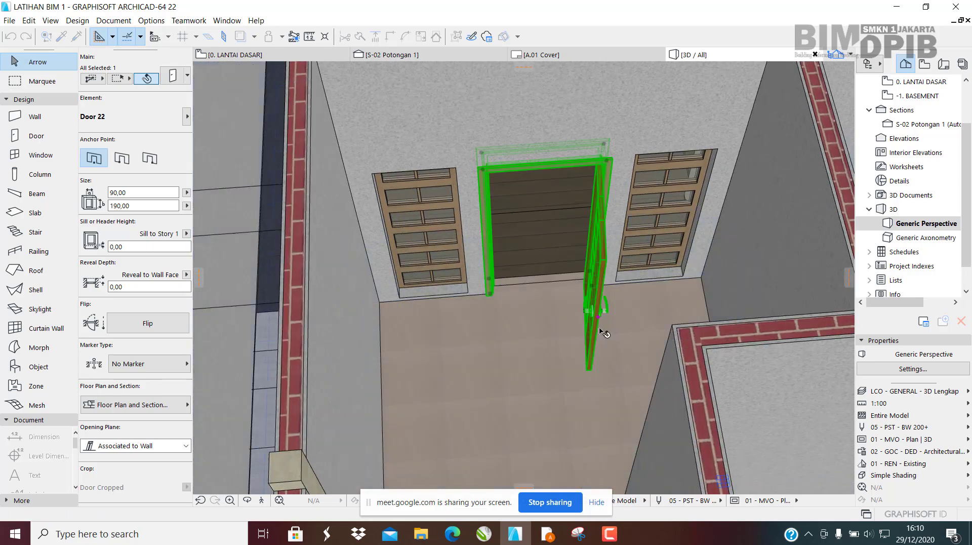
# Swing the upper entrance door's leaf back to its closed position in 3D.
pyautogui.keyDown('shift'); pyautogui.moveTo(606, 332); pyautogui.dragTo(583, 316, button='middle'); pyautogui.keyUp('shift')
pyautogui.scroll(3, 624, 297)
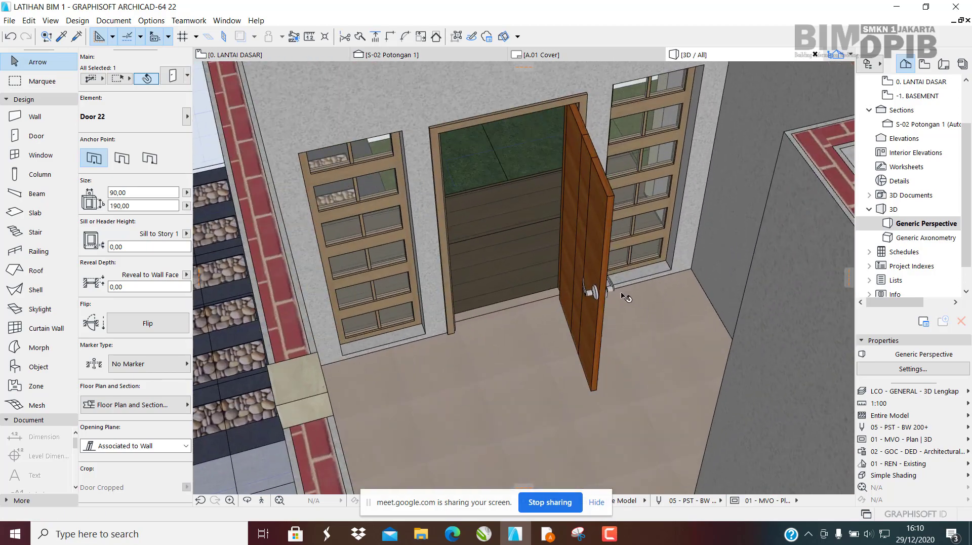
pyautogui.click(594, 300)
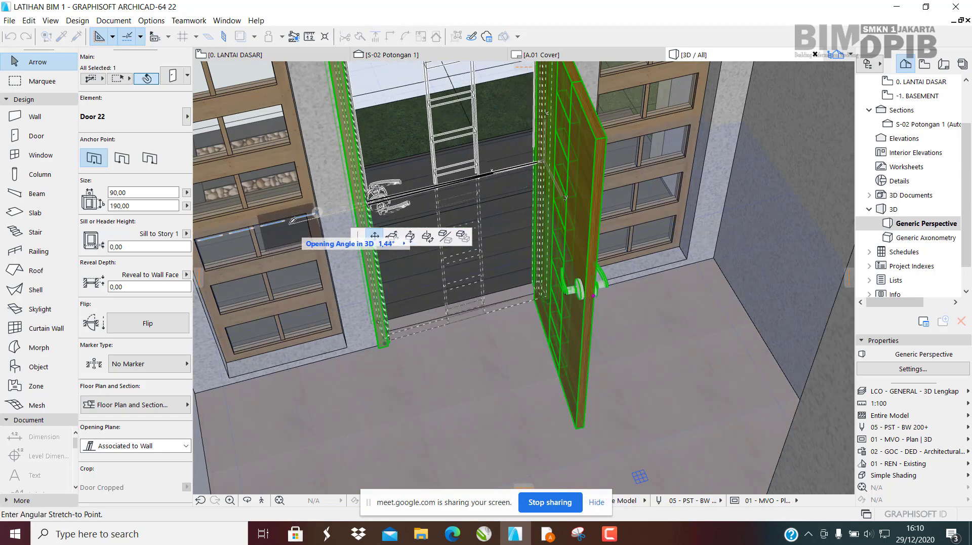
pyautogui.click(247, 166)
pyautogui.keyDown('shift'); pyautogui.moveTo(369, 264); pyautogui.dragTo(10, 260, button='middle'); pyautogui.keyUp('shift')
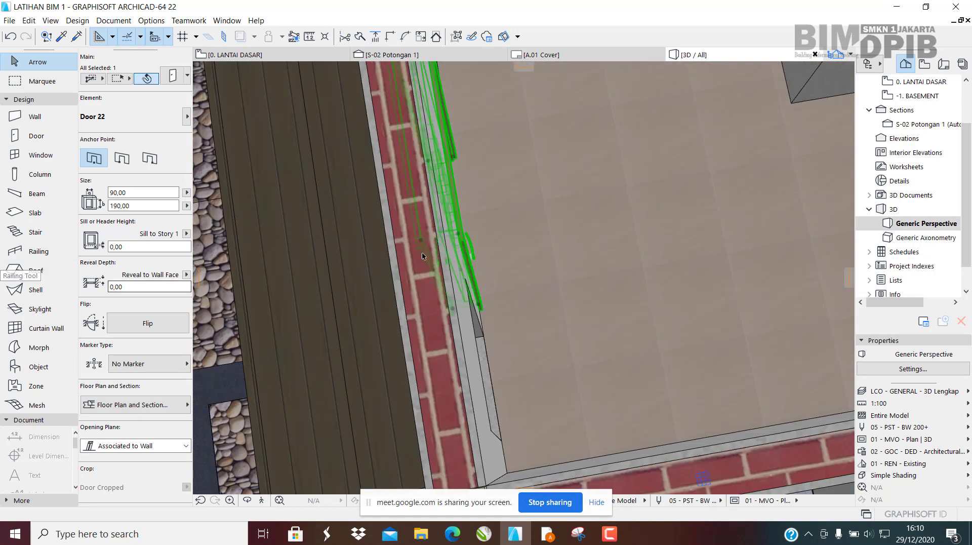
pyautogui.keyDown('shift'); pyautogui.moveTo(422, 253); pyautogui.dragTo(350, 214, button='middle'); pyautogui.keyUp('shift')
pyautogui.scroll(3, 367, 206)
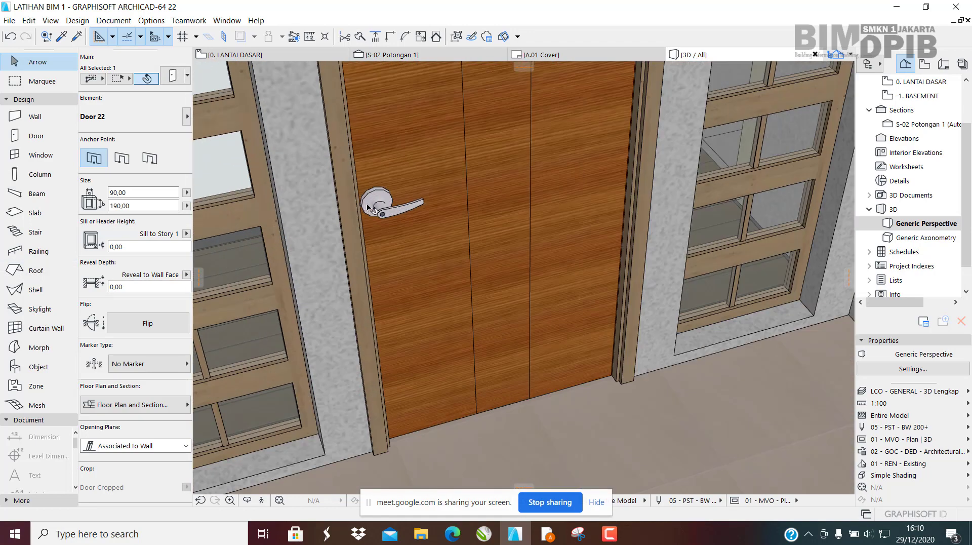
pyautogui.scroll(2, 369, 207)
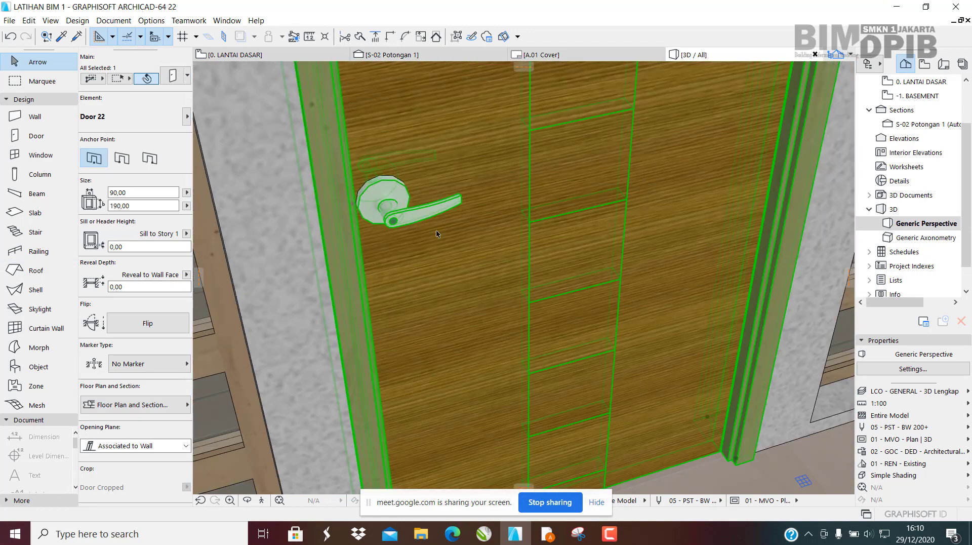
# Open the 1. LANTAI 1 floor plan and select the entrance door between the two front windows.
pyautogui.scroll(-5, 438, 234)
pyautogui.keyDown('shift'); pyautogui.moveTo(494, 249); pyautogui.dragTo(273, 94, button='middle'); pyautogui.keyUp('shift')
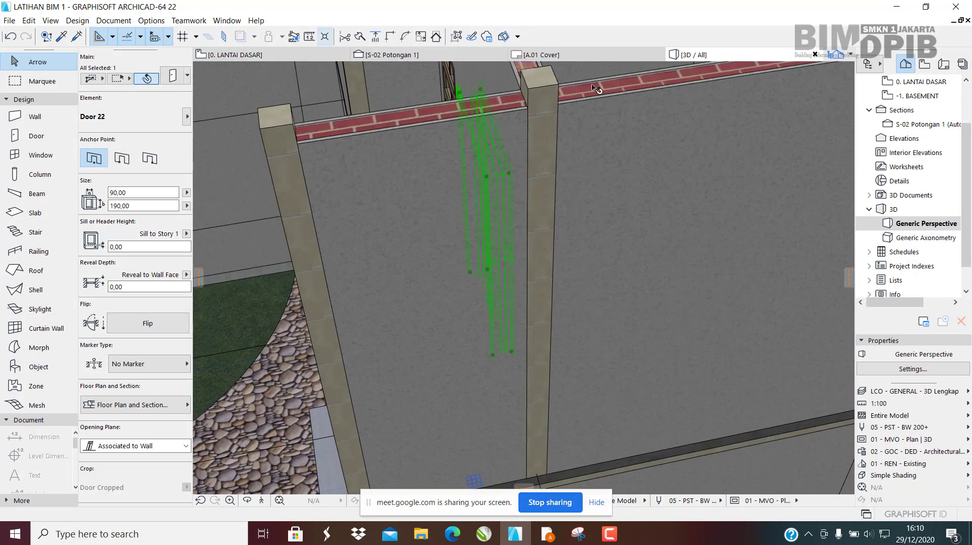
pyautogui.scroll(4, 906, 152)
pyautogui.click(914, 124)
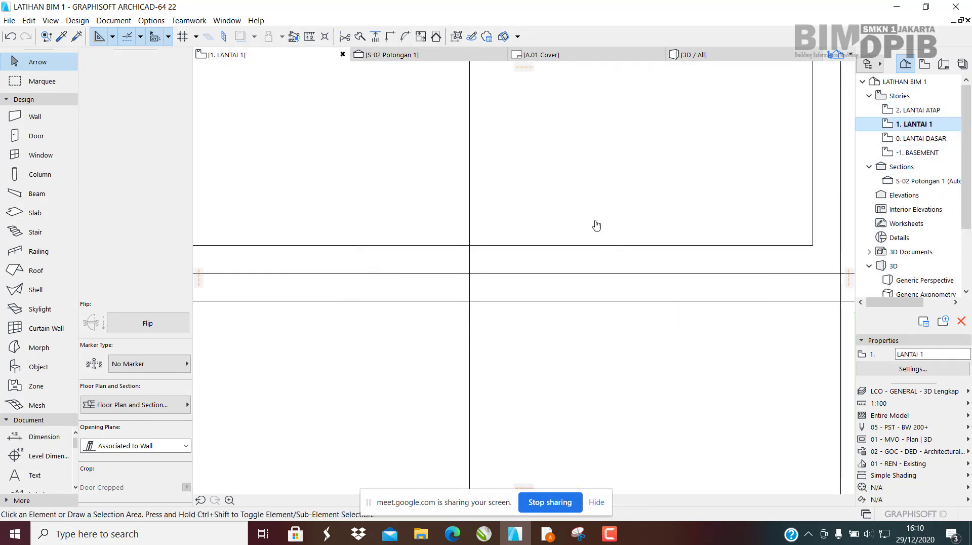
pyautogui.scroll(-5, 593, 218)
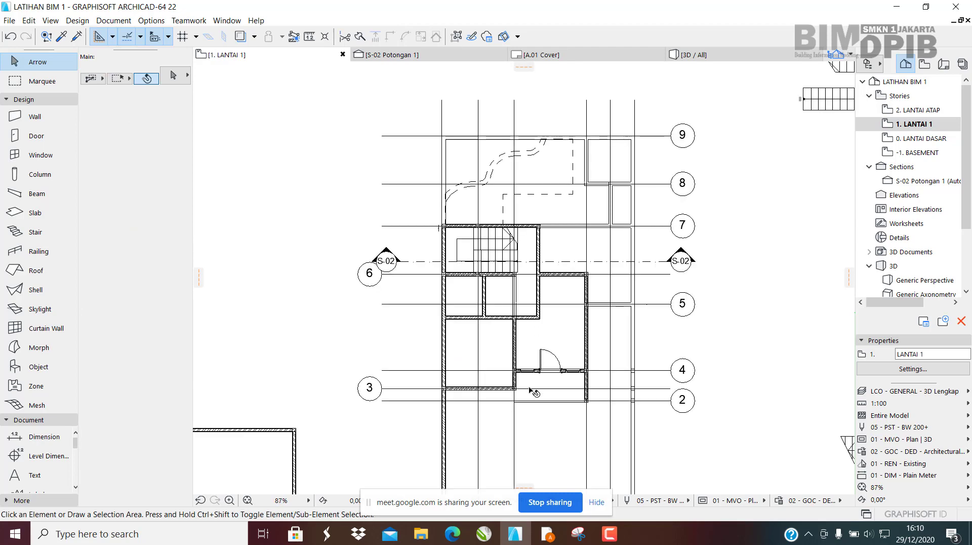
pyautogui.scroll(8, 530, 391)
pyautogui.click(530, 217)
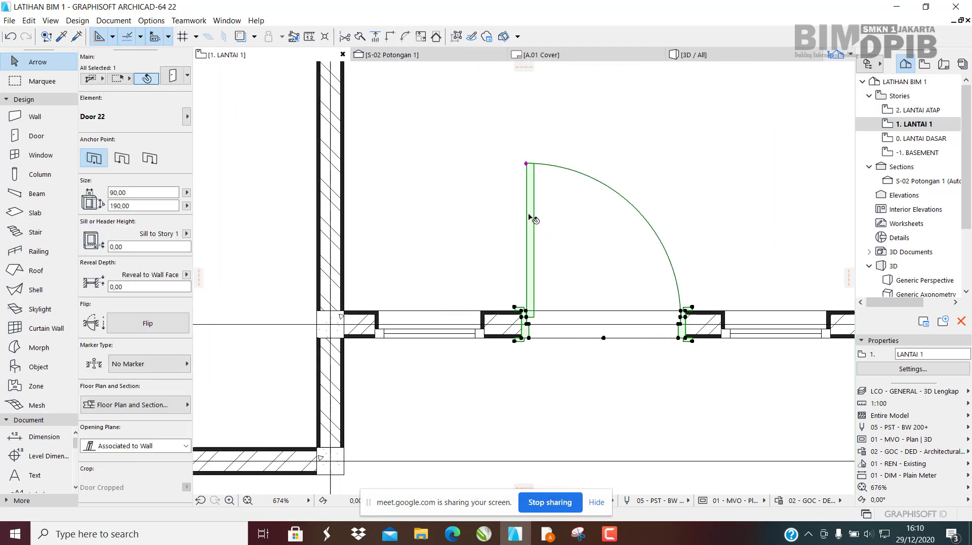
pyautogui.scroll(4, 532, 223)
pyautogui.scroll(-2, 533, 157)
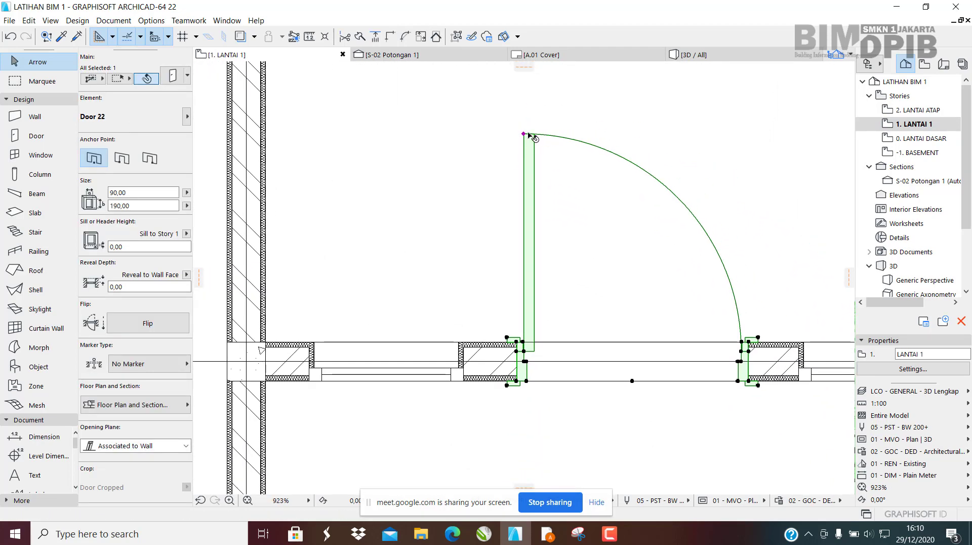
# Swing the entrance door's plan leaf partway closed, return it to about a right angle, and deselect the door.
pyautogui.click(525, 134)
pyautogui.press('Escape')
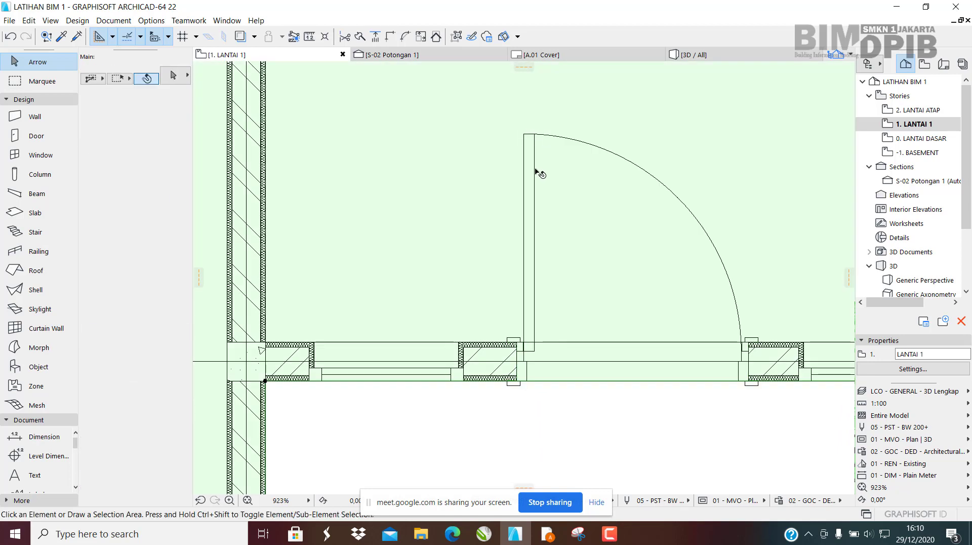
pyautogui.click(533, 160)
pyautogui.moveTo(525, 134); pyautogui.dragTo(681, 247)
pyautogui.click(686, 208)
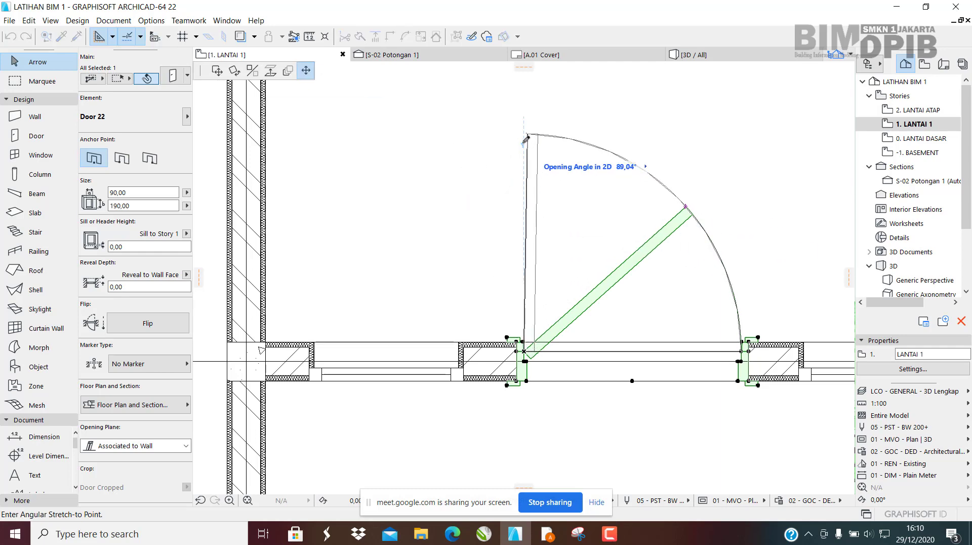
pyautogui.click(526, 138)
pyautogui.scroll(-7, 557, 202)
pyautogui.press('Escape')
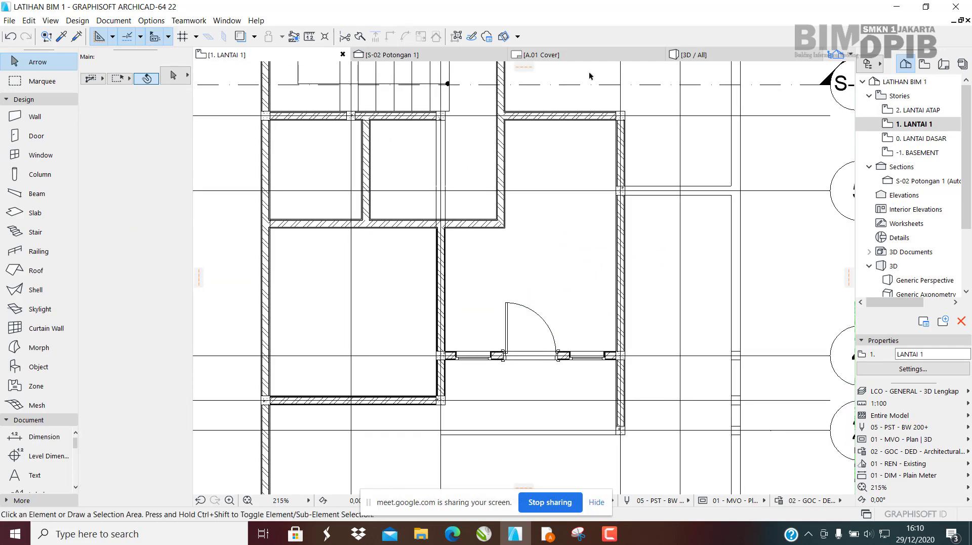
# Return to the 3D view and examine the ground-floor sliding door, its adjacent window and the surrounding rooms from several angles.
pyautogui.click(684, 57)
pyautogui.moveTo(416, 227); pyautogui.dragTo(622, 256)
pyautogui.click(530, 200)
pyautogui.keyDown('shift'); pyautogui.moveTo(532, 213); pyautogui.dragTo(369, 169, button='middle'); pyautogui.keyUp('shift')
pyautogui.keyDown('shift'); pyautogui.moveTo(504, 237); pyautogui.dragTo(617, 267, button='middle'); pyautogui.keyUp('shift')
pyautogui.scroll(-5, 588, 218)
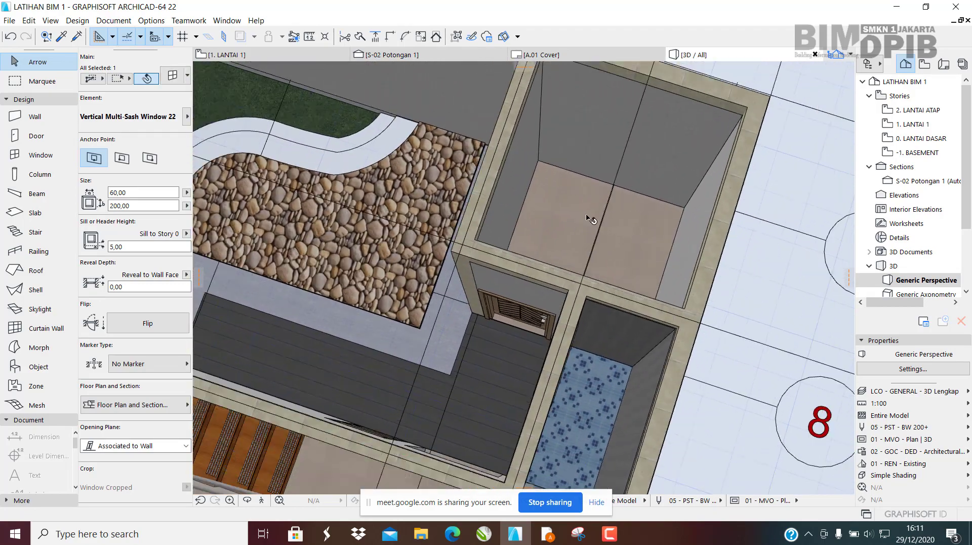
pyautogui.moveTo(402, 274); pyautogui.dragTo(689, 293, button='middle')
pyautogui.keyDown('shift'); pyautogui.moveTo(598, 309); pyautogui.dragTo(617, 218, button='middle'); pyautogui.keyUp('shift')
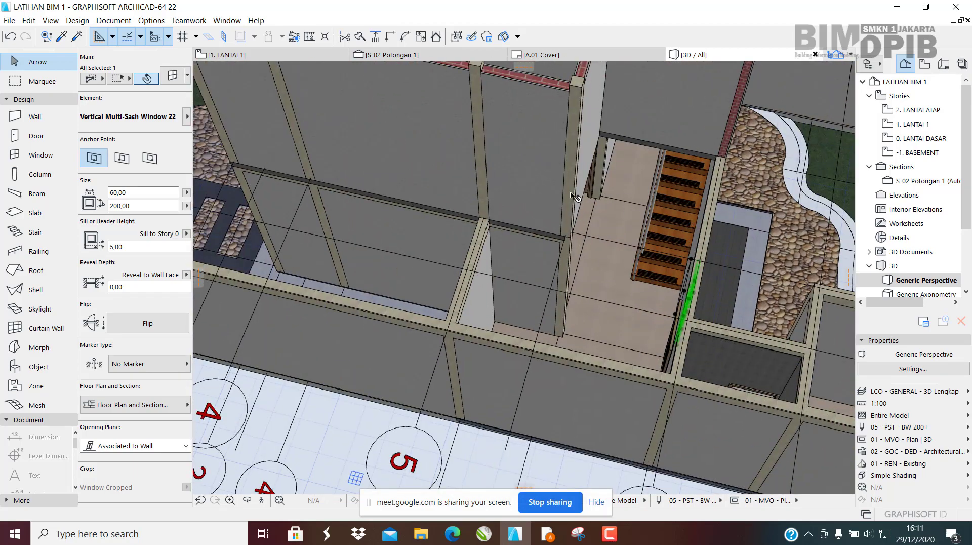
pyautogui.keyDown('shift'); pyautogui.moveTo(505, 237); pyautogui.dragTo(544, 170, button='middle'); pyautogui.keyUp('shift')
pyautogui.scroll(2, 507, 228)
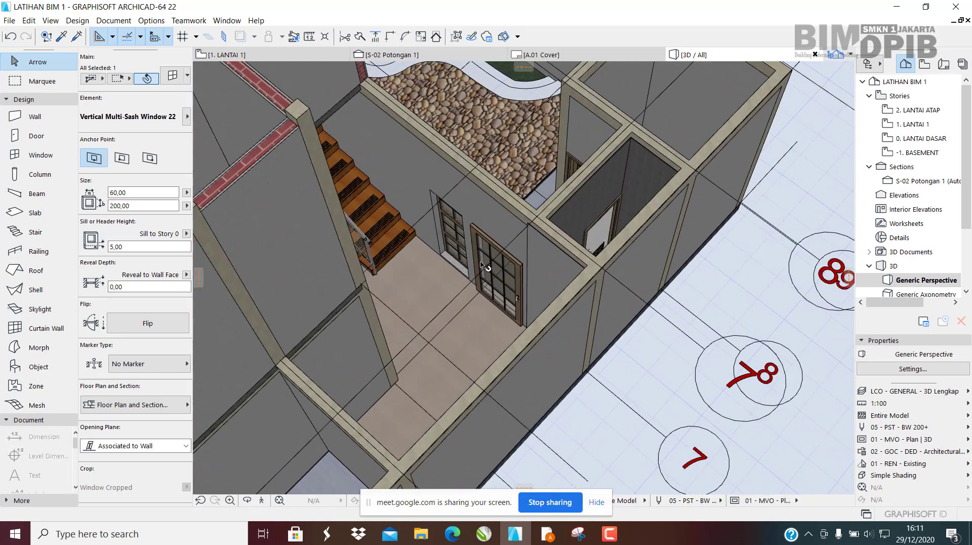
pyautogui.keyDown('shift'); pyautogui.moveTo(471, 254); pyautogui.dragTo(581, 261, button='middle'); pyautogui.keyUp('shift')
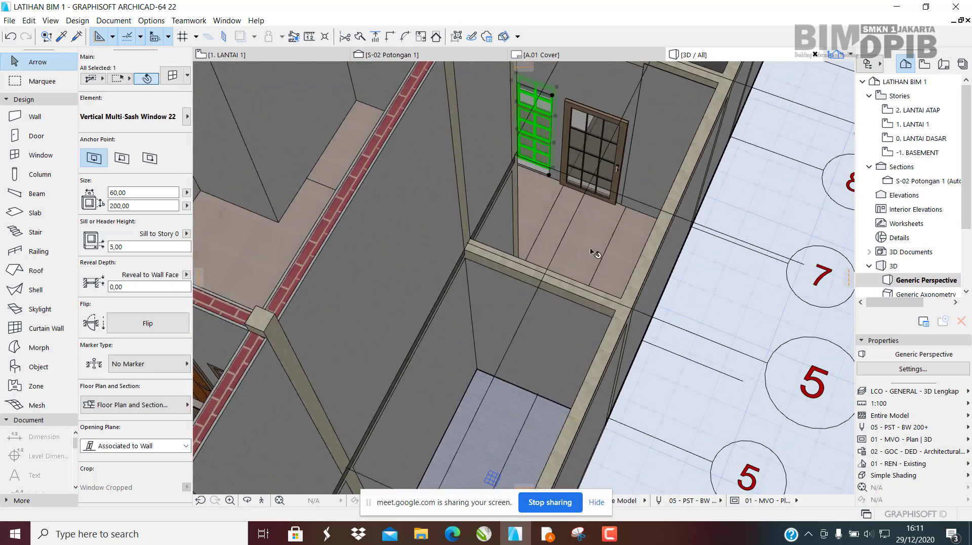
pyautogui.click(592, 251)
pyautogui.press('Escape')
pyautogui.scroll(-3, 633, 233)
pyautogui.keyDown('shift'); pyautogui.moveTo(564, 223); pyautogui.dragTo(566, 247, button='middle'); pyautogui.keyUp('shift')
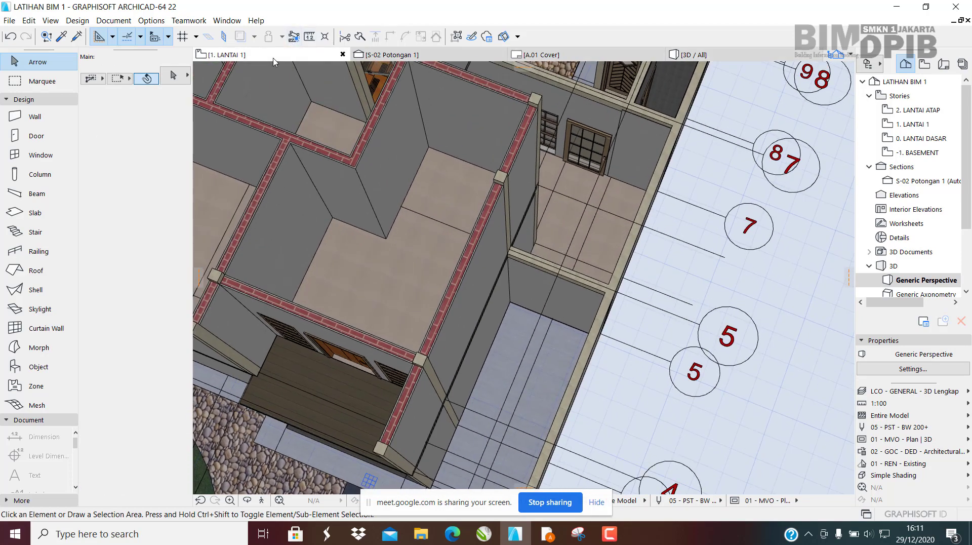
# Switch to the 1. LANTAI 1 plan, select the upper floor slab and inspect its outline around grid lines 5 and 7.
pyautogui.click(278, 73)
pyautogui.scroll(-3, 491, 304)
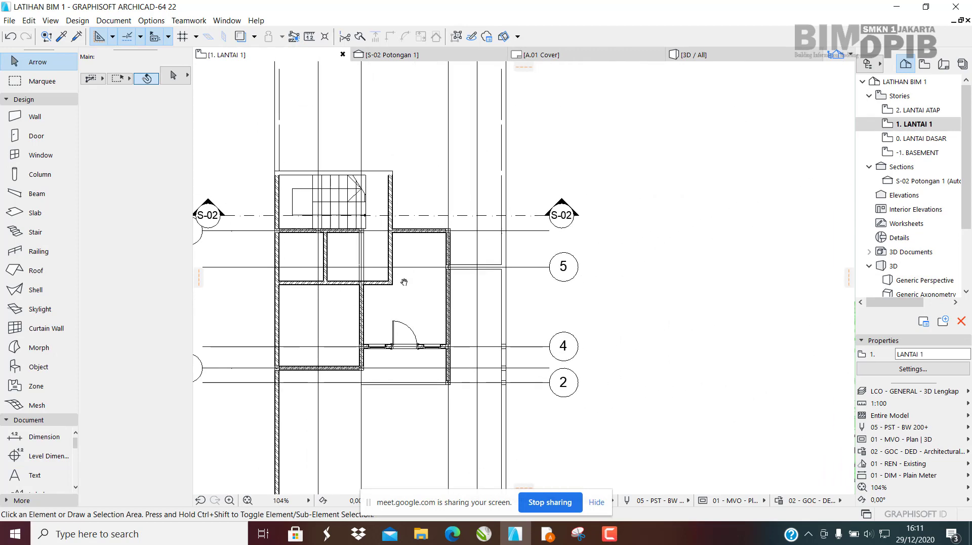
pyautogui.click(411, 283)
pyautogui.scroll(3, 377, 270)
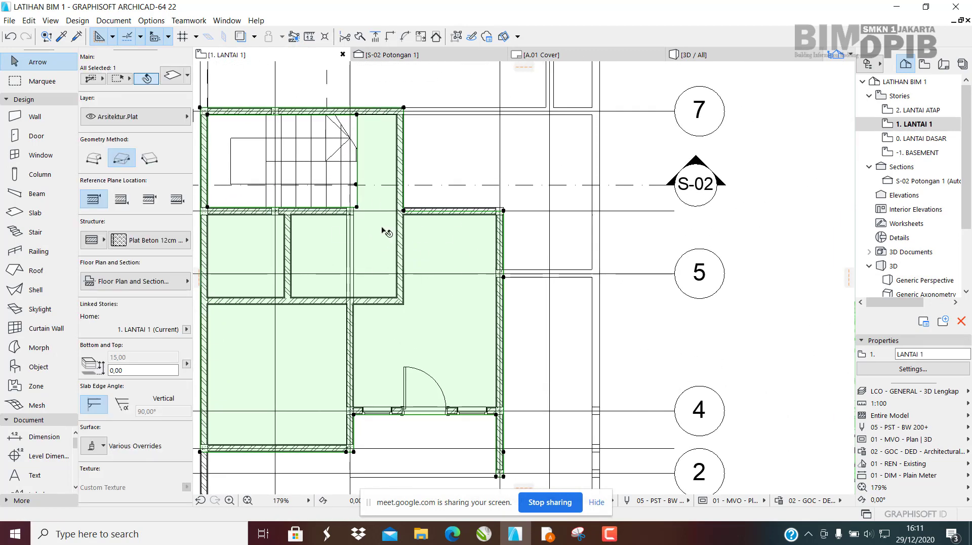
pyautogui.moveTo(508, 281); pyautogui.dragTo(450, 357, button='middle')
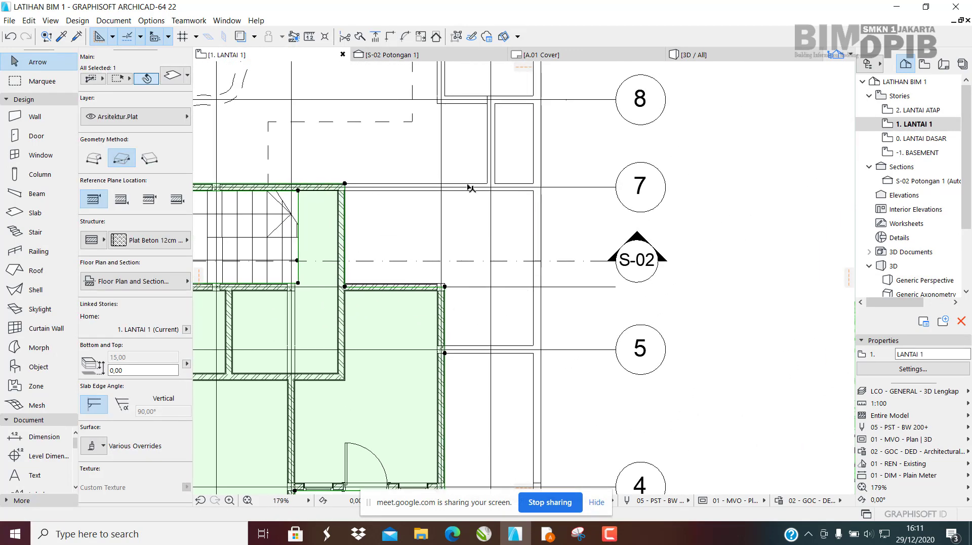
# Go back to the 3D view and inspect the open area beside the staircase and sliding door.
pyautogui.click(728, 60)
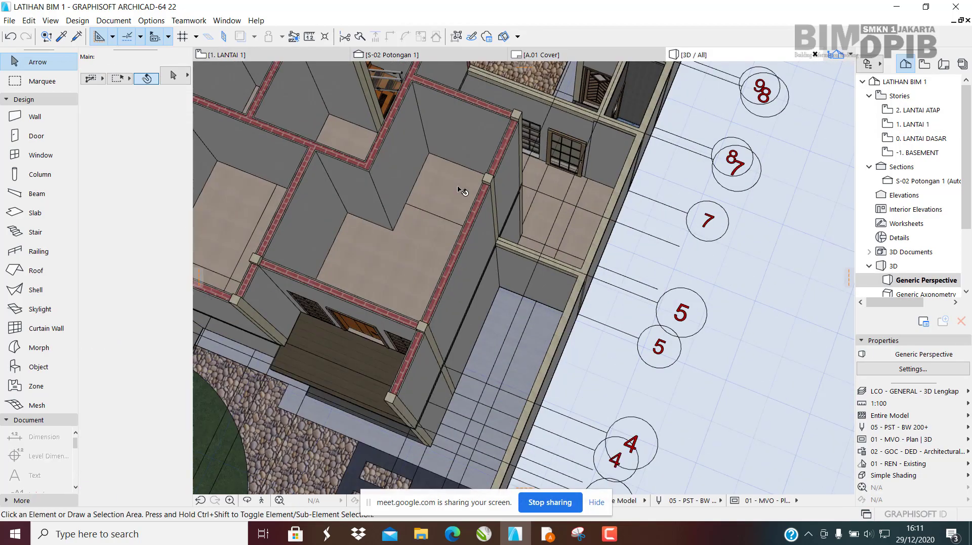
pyautogui.keyDown('shift'); pyautogui.moveTo(460, 187); pyautogui.dragTo(444, 225, button='middle'); pyautogui.keyUp('shift')
pyautogui.scroll(2, 471, 168)
pyautogui.scroll(2, 444, 225)
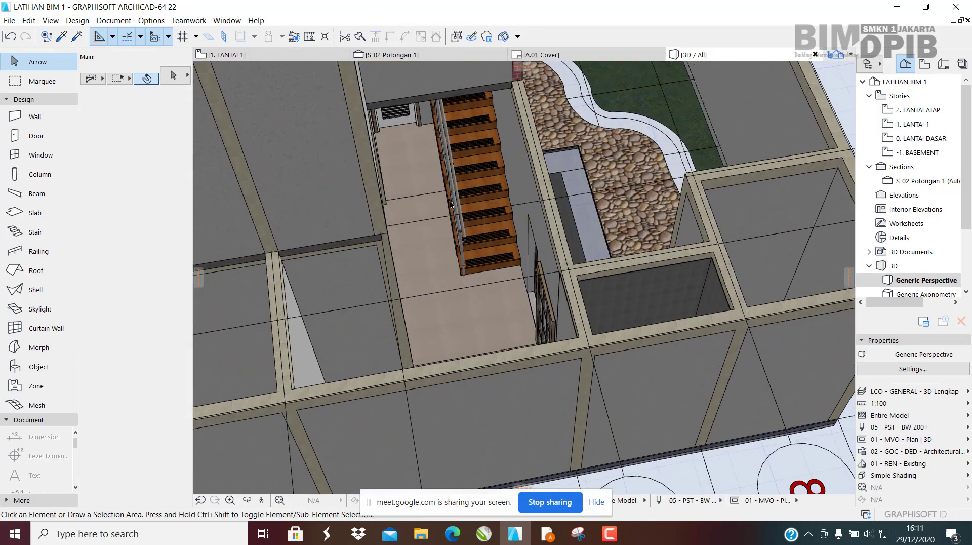
pyautogui.scroll(-2, 512, 166)
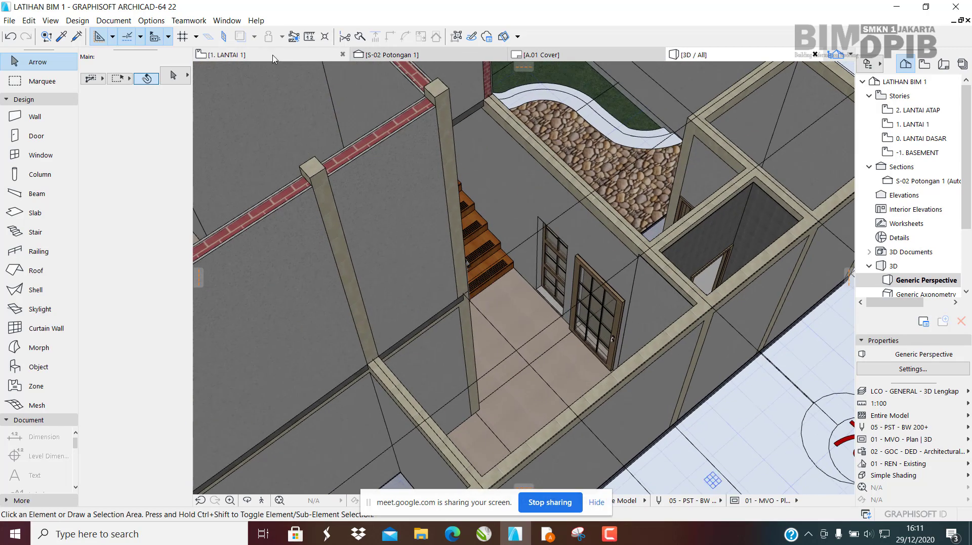
# Return to the 1. LANTAI 1 plan and clear the selection of the upper floor slab.
pyautogui.click(227, 54)
pyautogui.click(449, 202)
pyautogui.scroll(5, 449, 202)
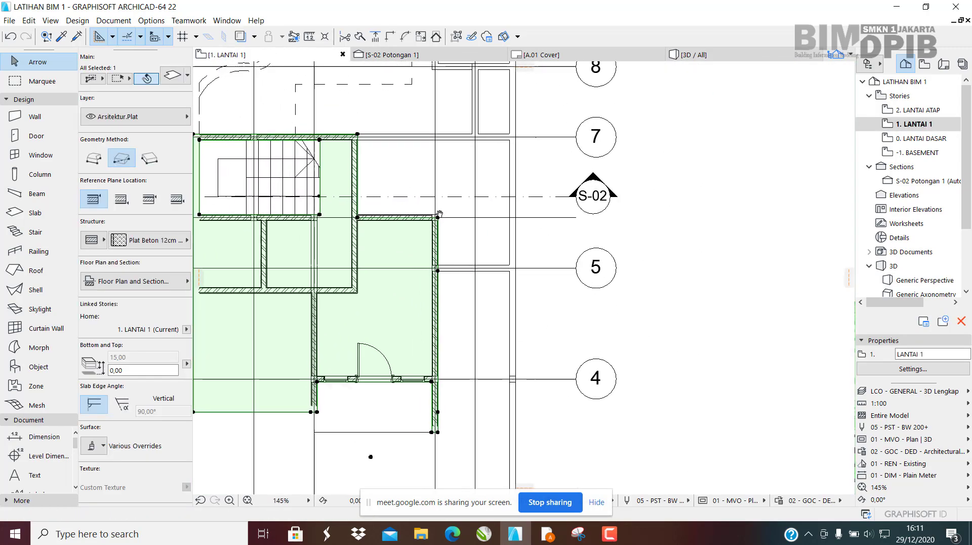
pyautogui.click(28, 216)
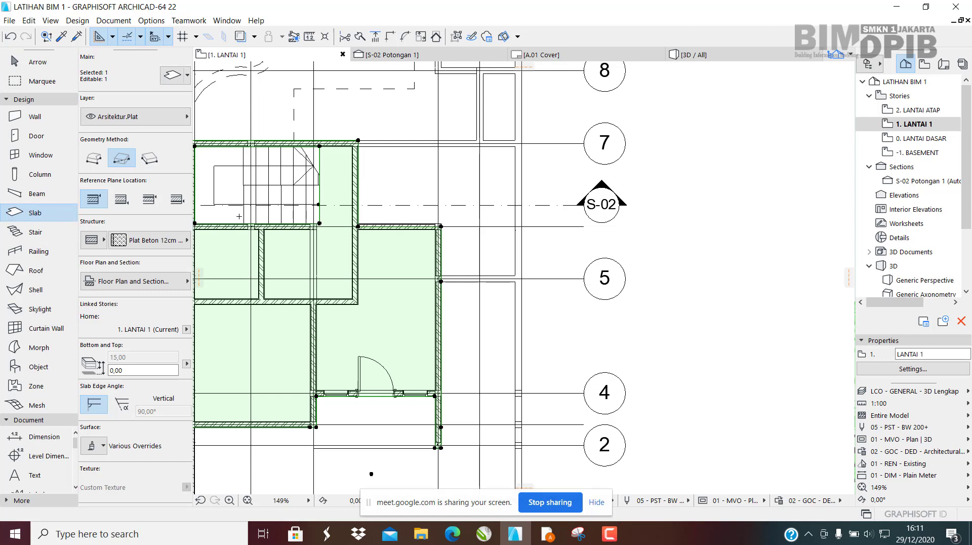
pyautogui.press('Escape')
pyautogui.press('Escape')
# Start a polygonal slab at the stair wall's outer corner on grid line 7 and trace the outer wall faces to the room corner at grid line 6.
pyautogui.click(36, 217)
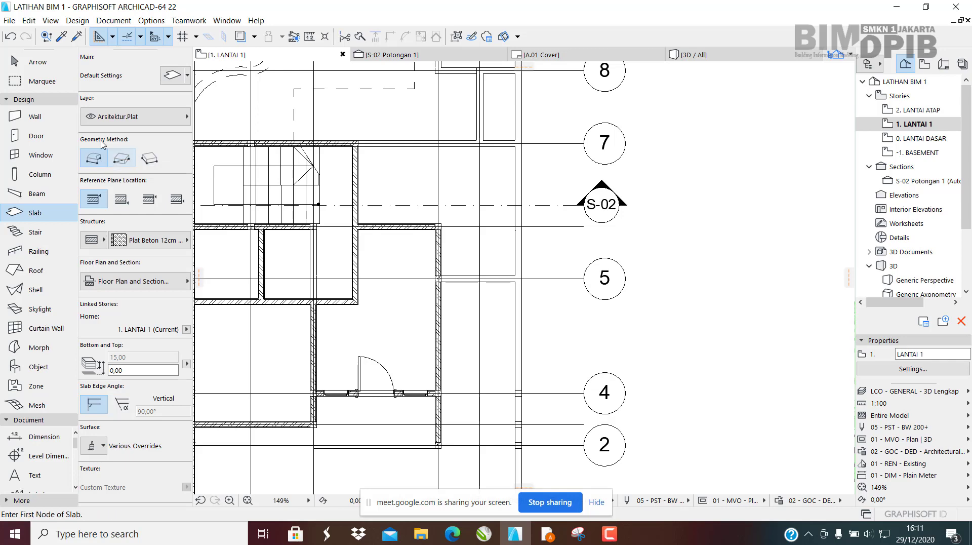
pyautogui.scroll(-1, 445, 173)
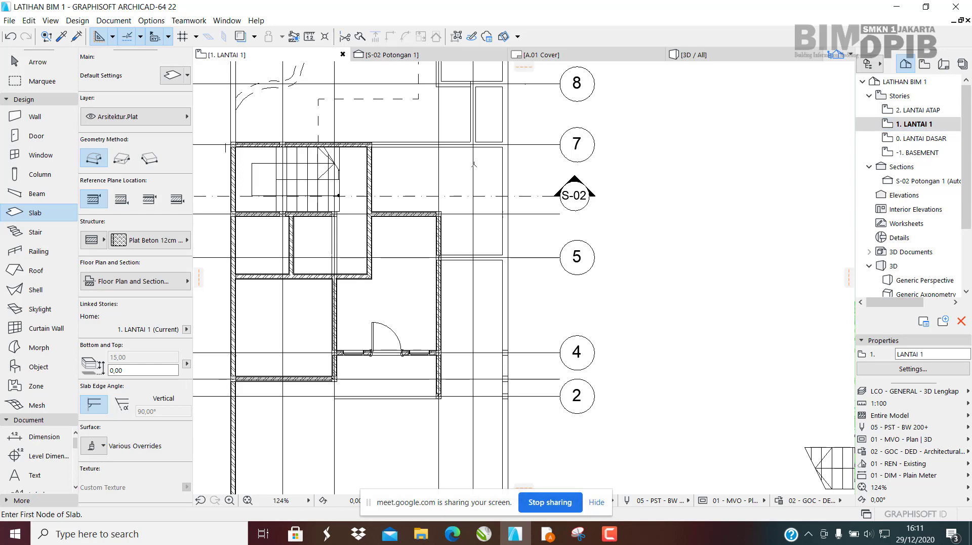
pyautogui.scroll(8, 475, 165)
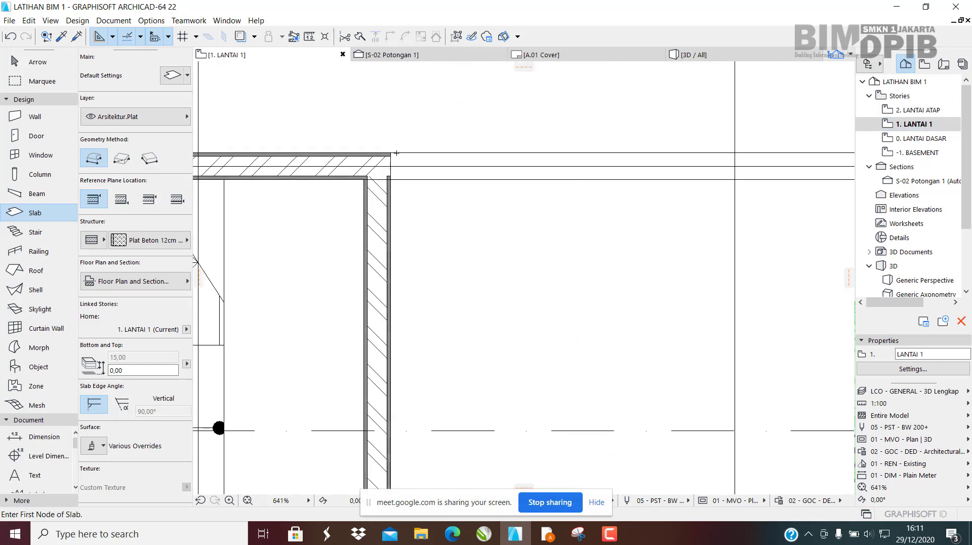
pyautogui.click(396, 152)
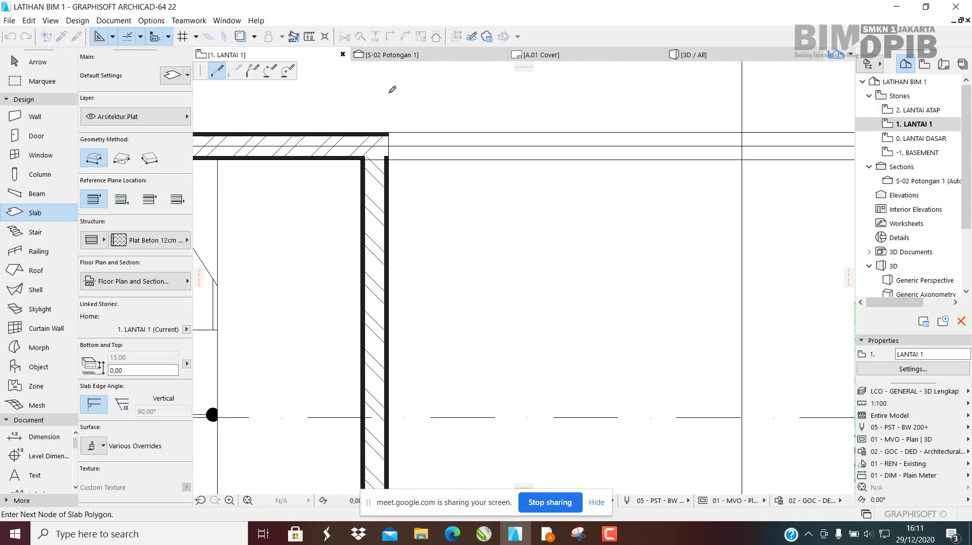
pyautogui.scroll(-2, 388, 101)
pyautogui.moveTo(356, 282); pyautogui.dragTo(348, 218, button='middle')
pyautogui.scroll(4, 387, 320)
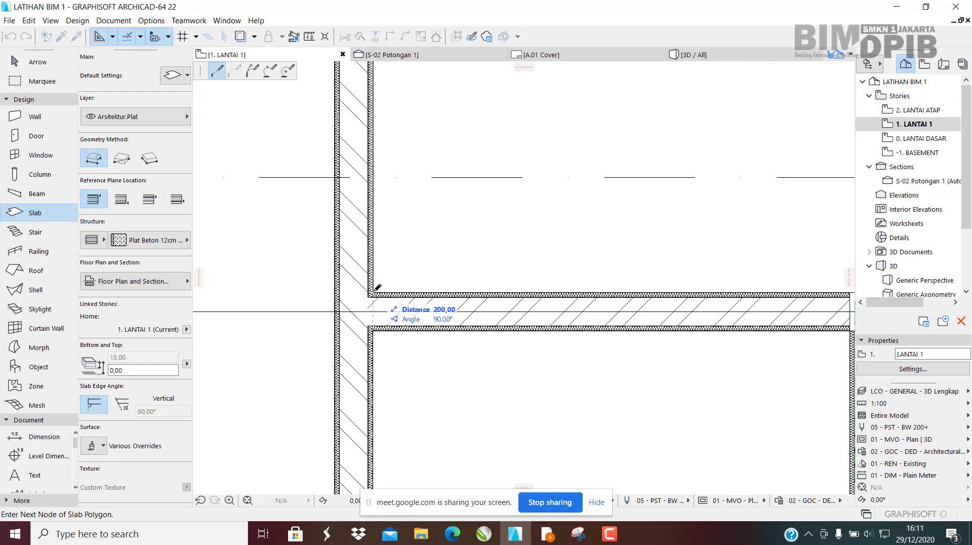
pyautogui.moveTo(664, 238); pyautogui.dragTo(388, 163, button='middle')
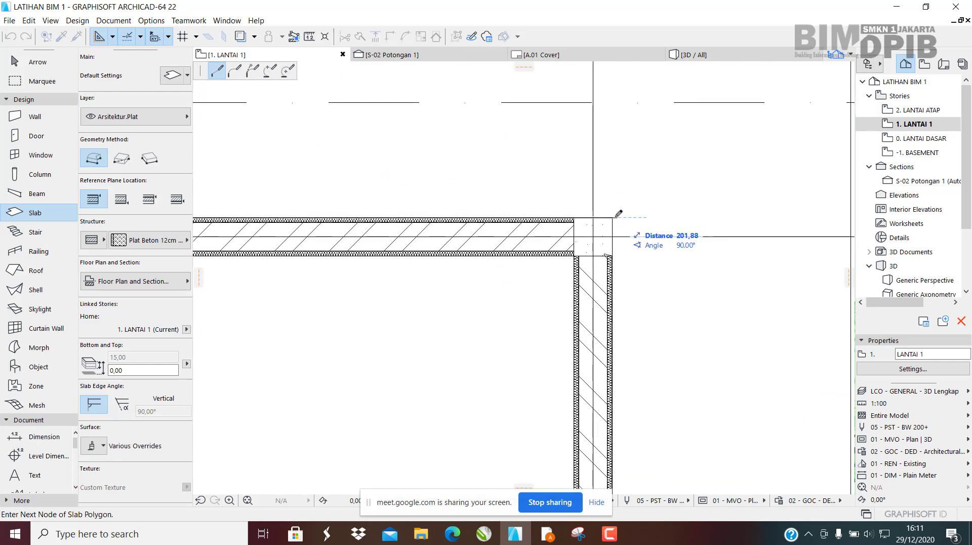
pyautogui.scroll(-5, 615, 215)
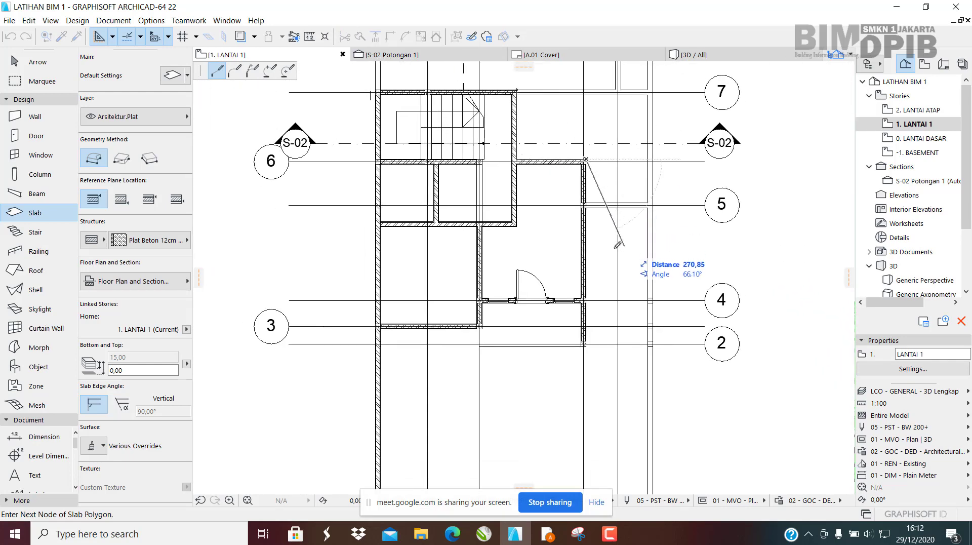
# Continue the slab outline along the room's outer wall to the beam at grid line 5 and along that beam's edge to its far corner.
pyautogui.moveTo(615, 249); pyautogui.dragTo(514, 321, button='middle')
pyautogui.scroll(7, 508, 269)
pyautogui.moveTo(510, 239); pyautogui.dragTo(485, 307, button='middle')
pyautogui.scroll(-3, 509, 124)
pyautogui.scroll(-3, 493, 109)
pyautogui.scroll(2, 489, 170)
pyautogui.scroll(7, 459, 283)
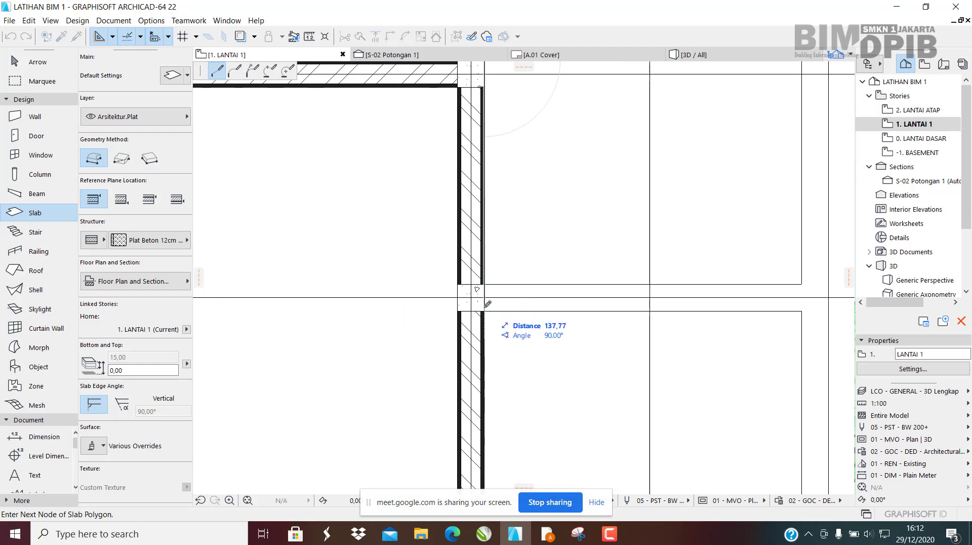
pyautogui.moveTo(658, 295); pyautogui.dragTo(401, 294, button='middle')
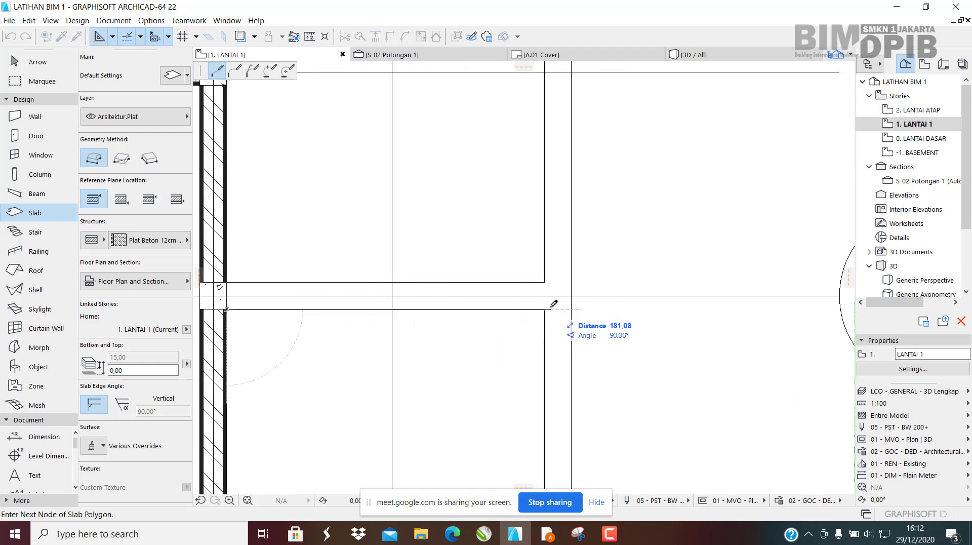
pyautogui.scroll(-6, 546, 307)
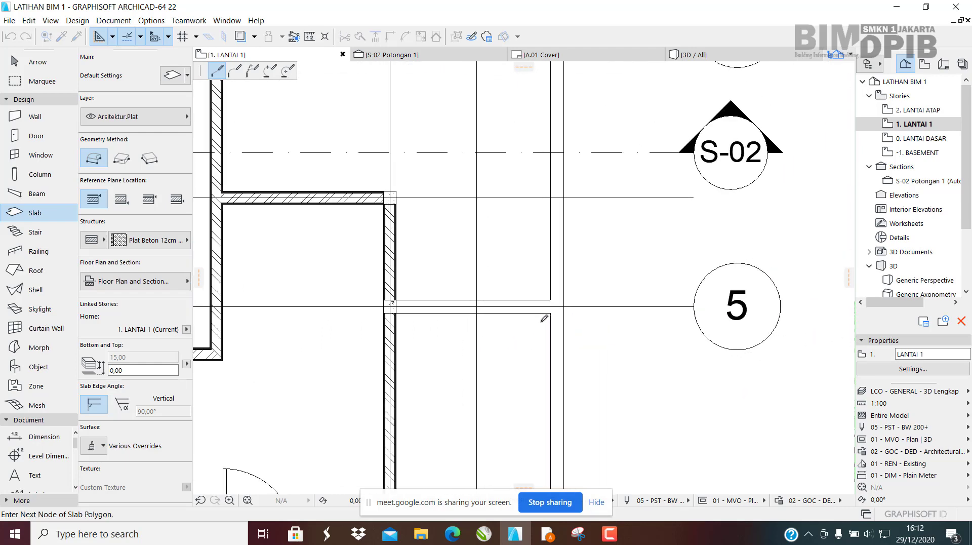
pyautogui.scroll(4, 628, 177)
pyautogui.scroll(3, 552, 208)
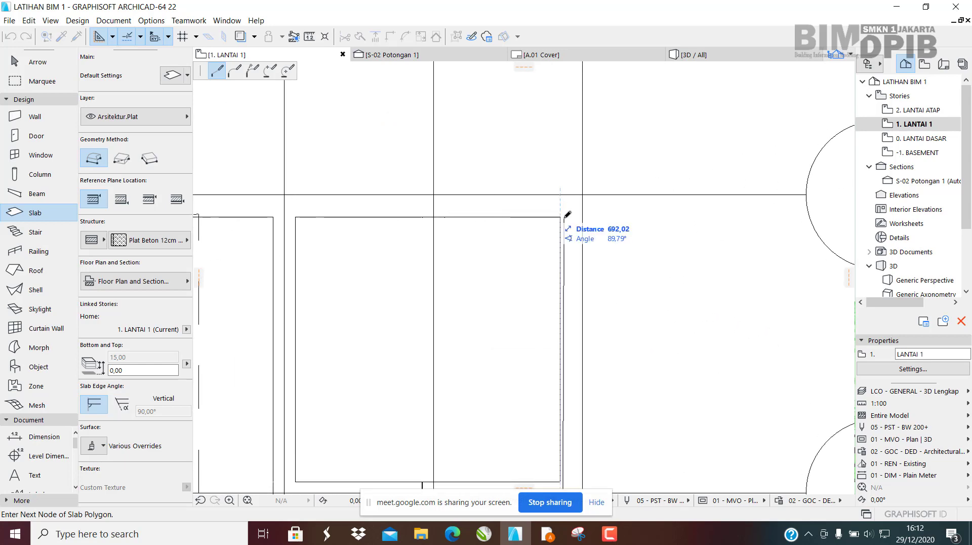
pyautogui.scroll(-5, 562, 214)
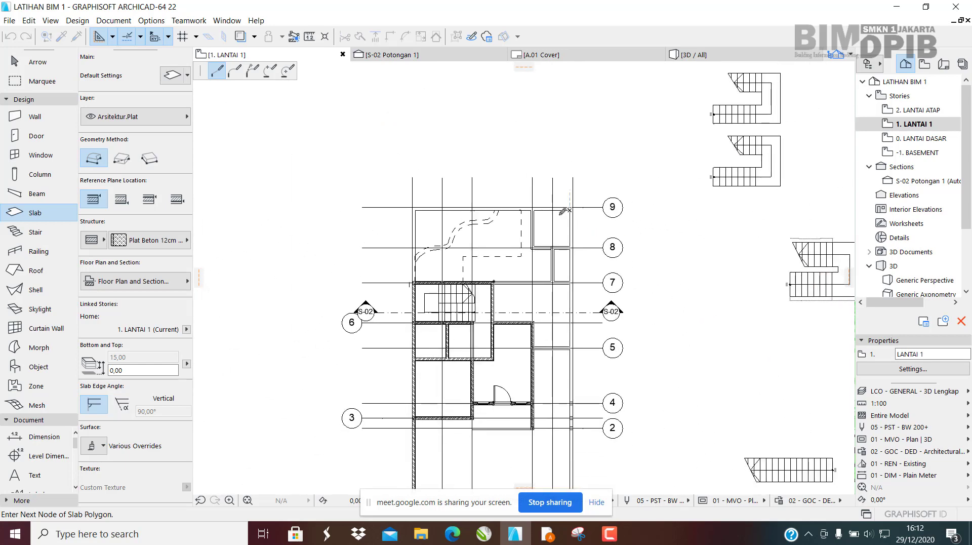
pyautogui.scroll(2, 546, 225)
pyautogui.scroll(3, 520, 218)
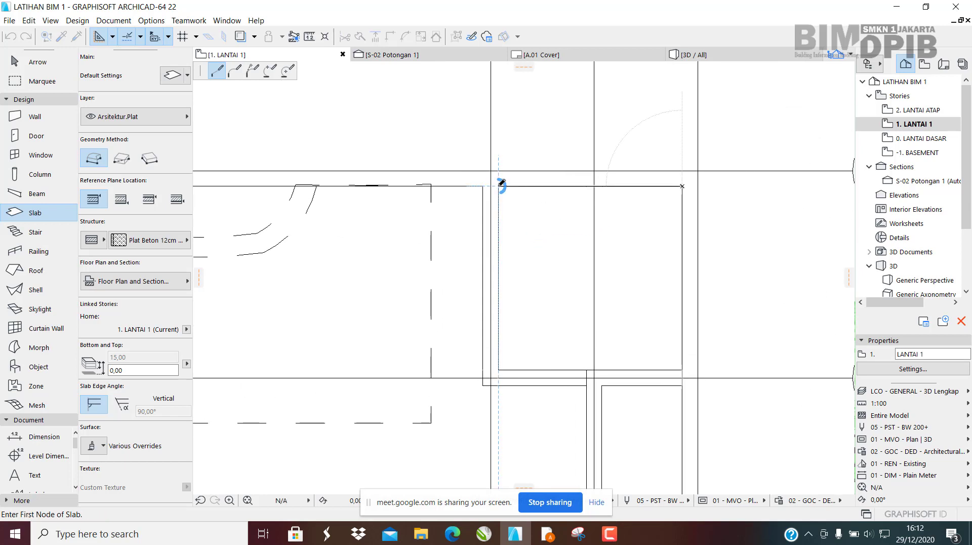
pyautogui.click(500, 370)
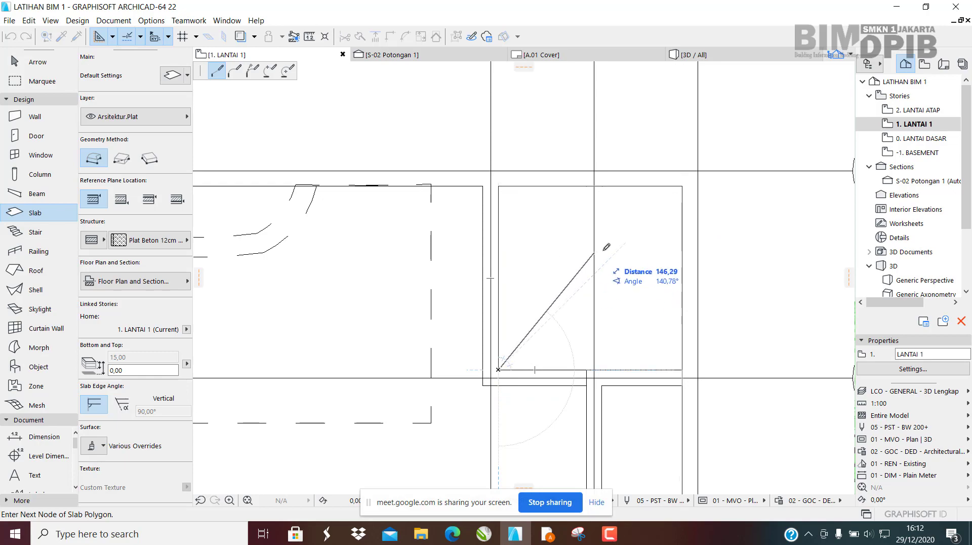
pyautogui.press('BackSpace')
pyautogui.press('BackSpace')
pyautogui.moveTo(705, 279); pyautogui.dragTo(691, 66, button='middle')
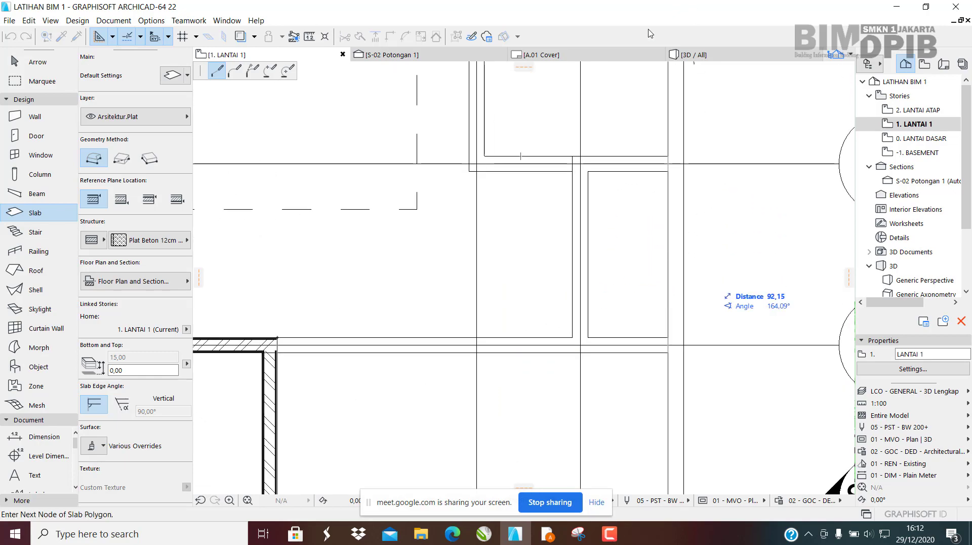
pyautogui.press('BackSpace')
# Extend the slab outline from the beam corner at grid line 5 to the outermost vertical grid line and along it to grid line 9.
pyautogui.scroll(-5, 690, 293)
pyautogui.scroll(4, 617, 290)
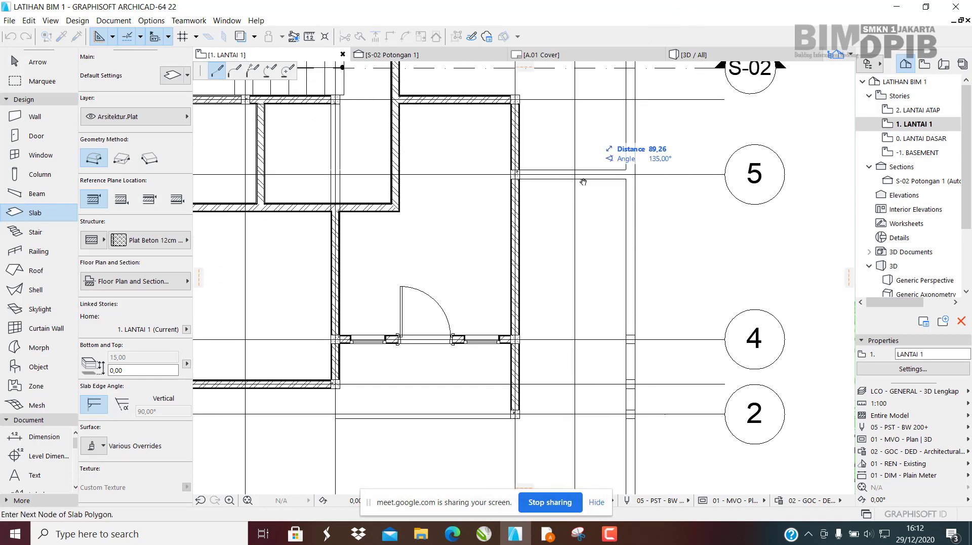
pyautogui.scroll(3, 617, 289)
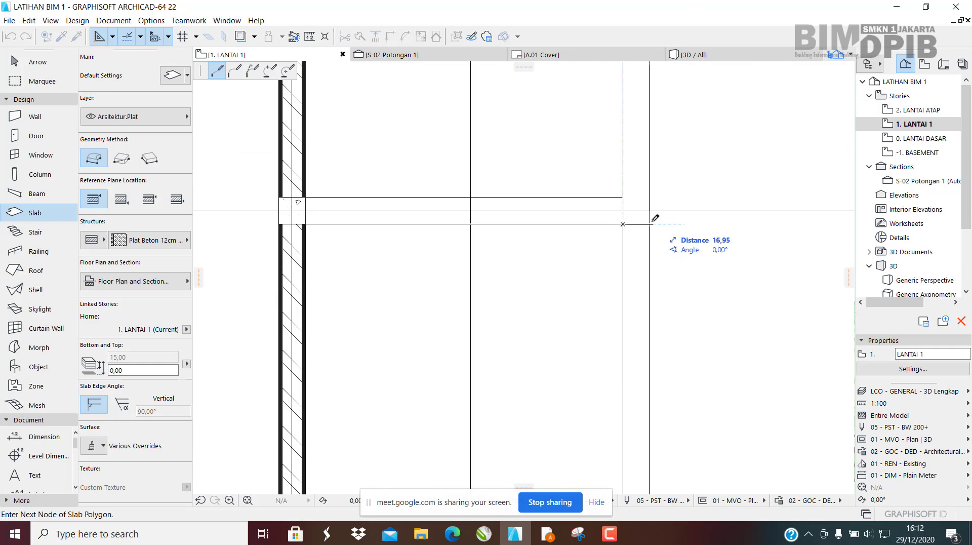
pyautogui.scroll(-6, 668, 274)
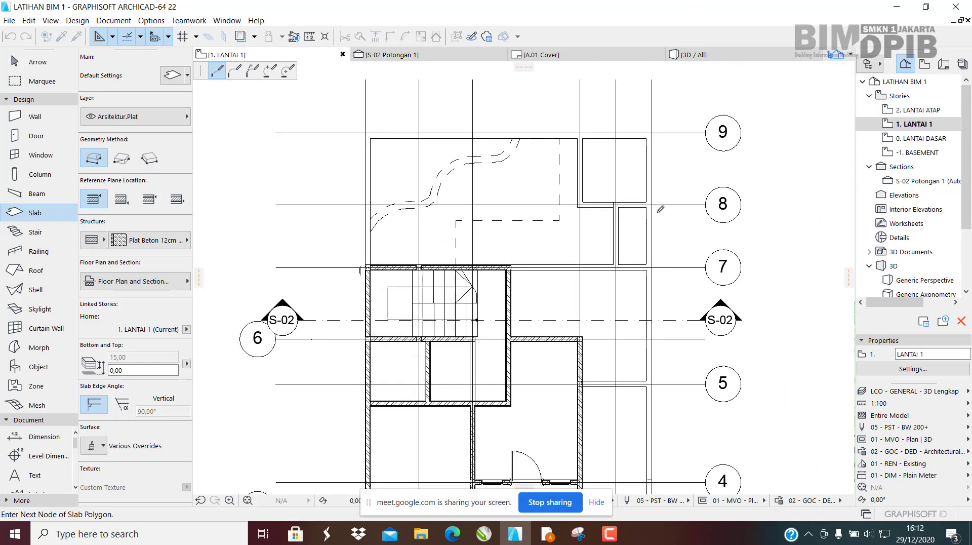
pyautogui.scroll(6, 582, 237)
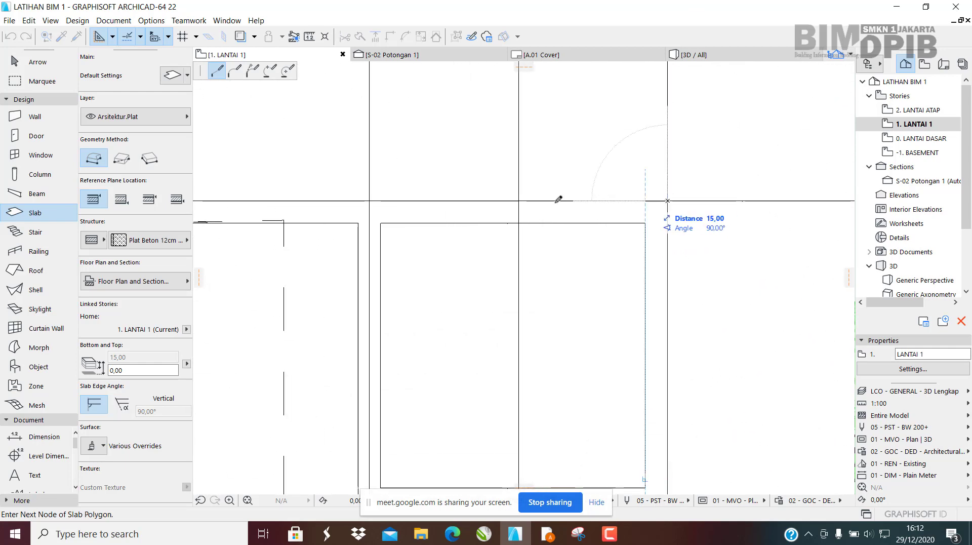
# Trace the slab outline along grid line 9 to the small room's outer face, then along that face to the beam edge at grid line 8.
pyautogui.scroll(2, 362, 223)
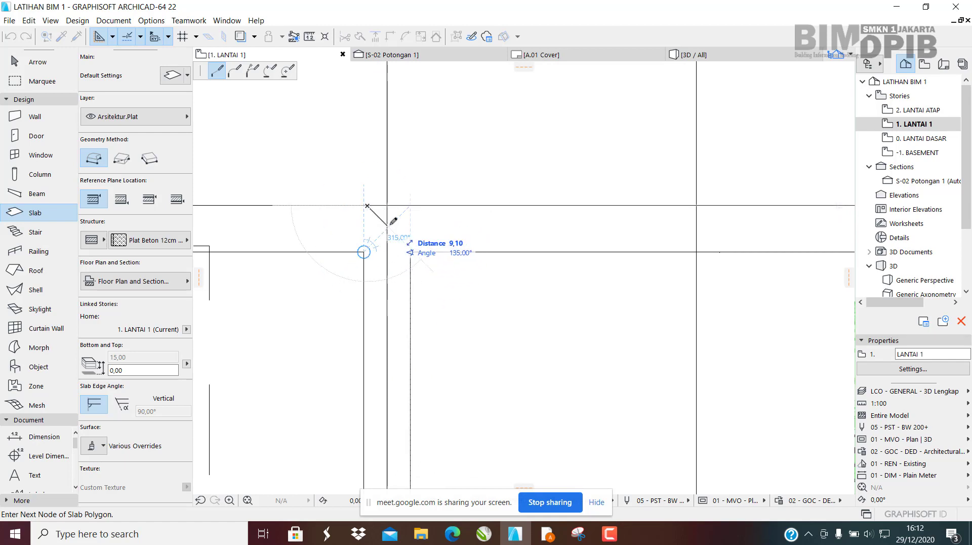
pyautogui.press('BackSpace')
pyautogui.scroll(3, 370, 212)
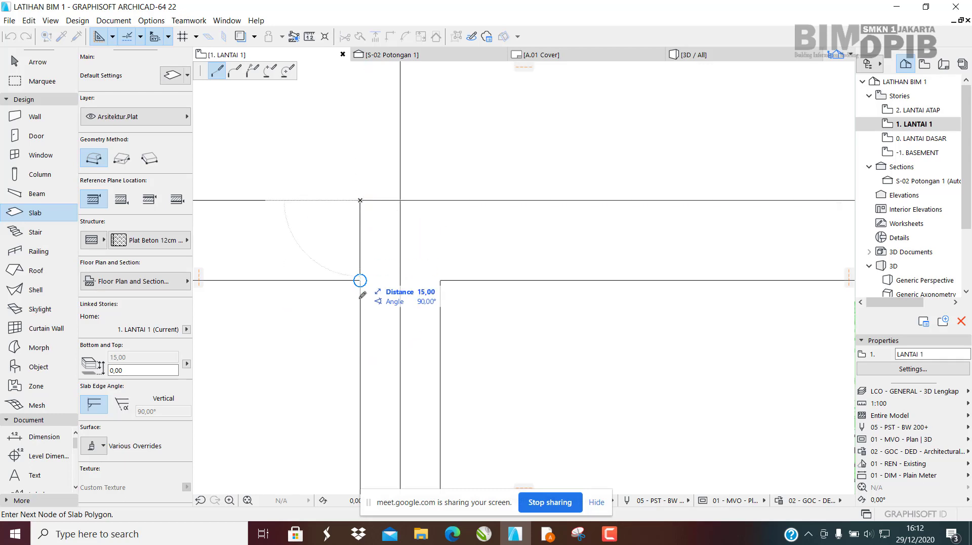
pyautogui.scroll(-11, 401, 141)
pyautogui.scroll(3, 408, 303)
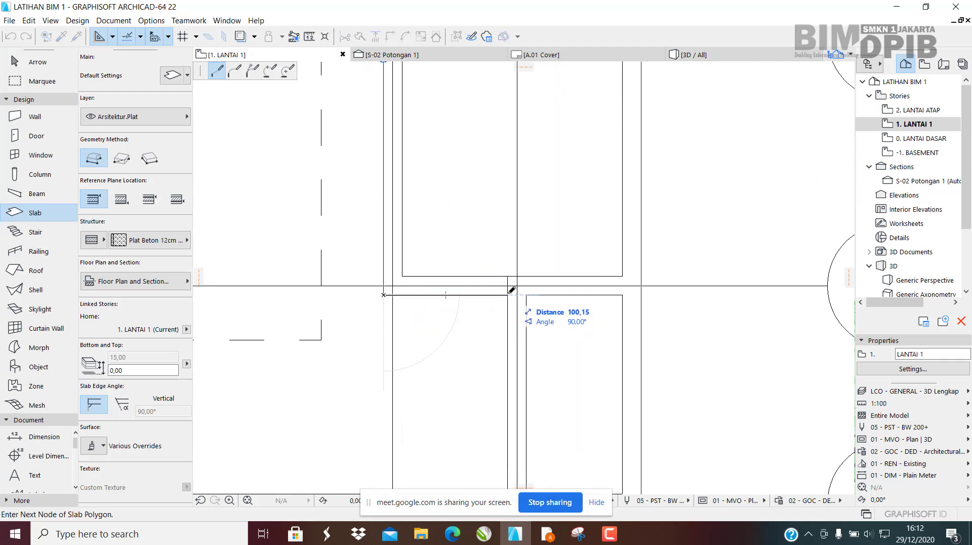
# Follow the beam edge at grid line 8 to the next outer face and trace the outline along it to the beam corner at grid line 7.
pyautogui.scroll(-2, 477, 348)
pyautogui.moveTo(479, 350); pyautogui.dragTo(532, 207, button='middle')
pyautogui.scroll(2, 548, 306)
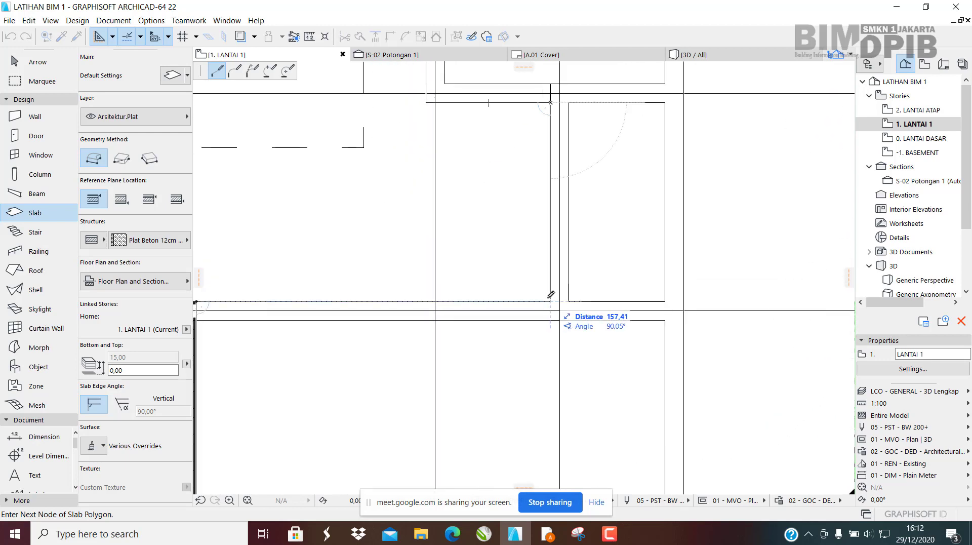
pyautogui.click(550, 298)
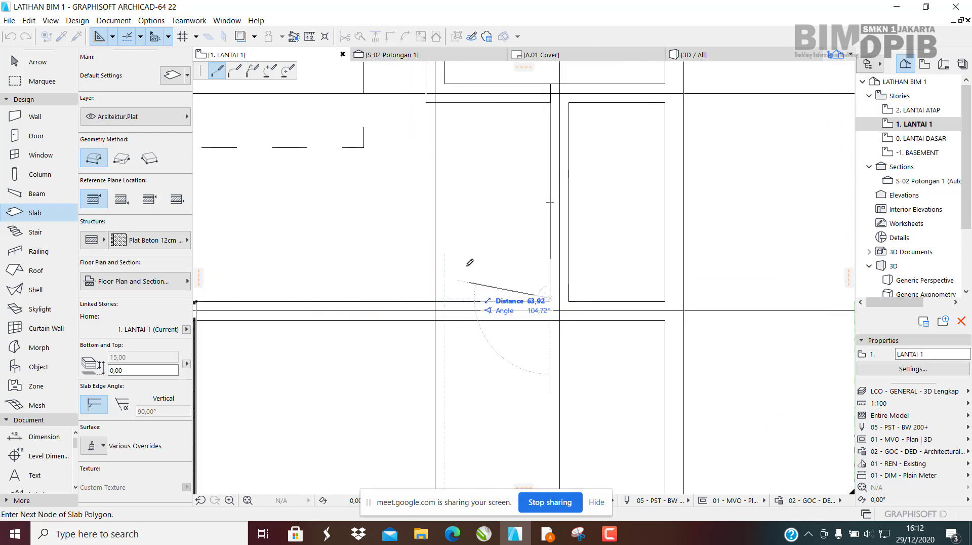
pyautogui.press('BackSpace')
pyautogui.scroll(4, 567, 284)
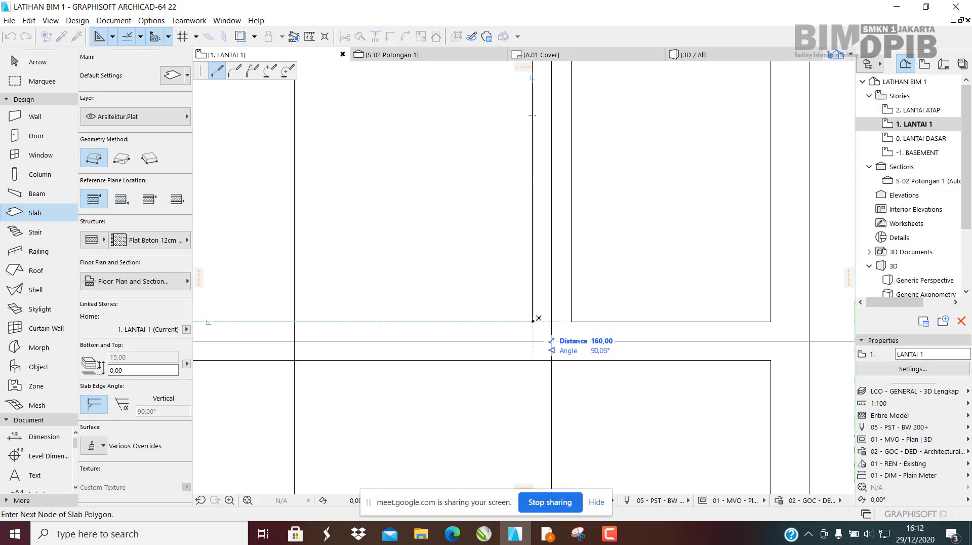
# Close the slab outline at its starting corner by the stair wall and place the fill orientation vector inside the new slab.
pyautogui.scroll(-4, 633, 302)
pyautogui.scroll(3, 316, 303)
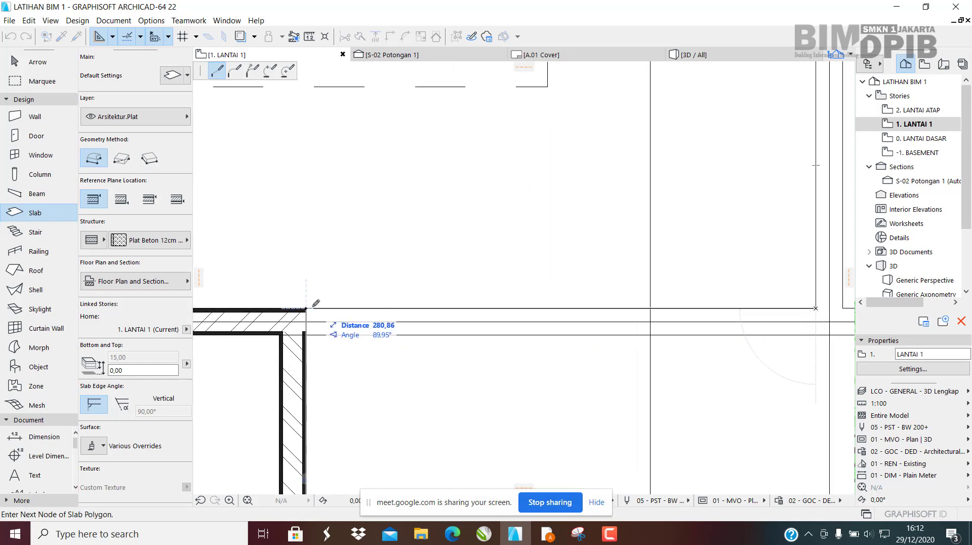
pyautogui.click(307, 306)
pyautogui.scroll(-3, 584, 325)
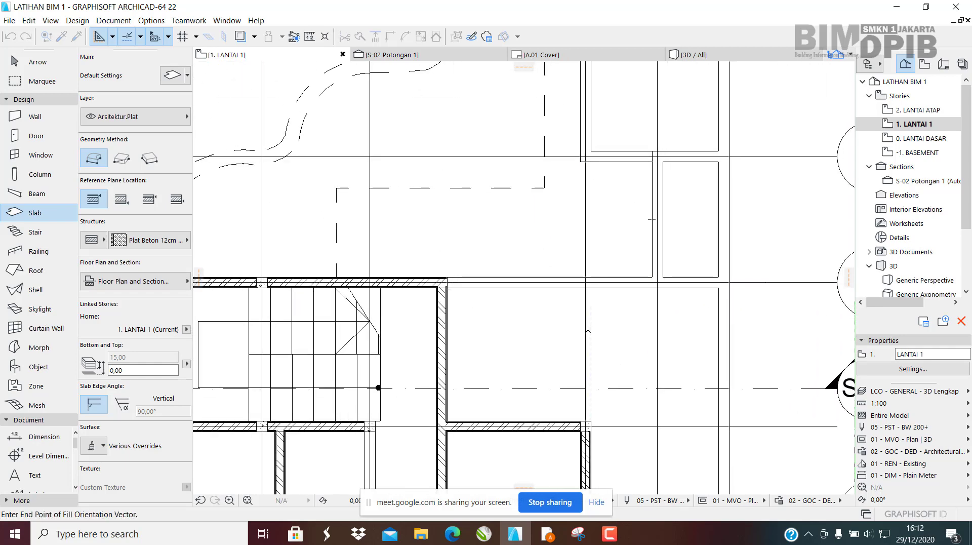
pyautogui.moveTo(588, 280); pyautogui.dragTo(532, 304, button='middle')
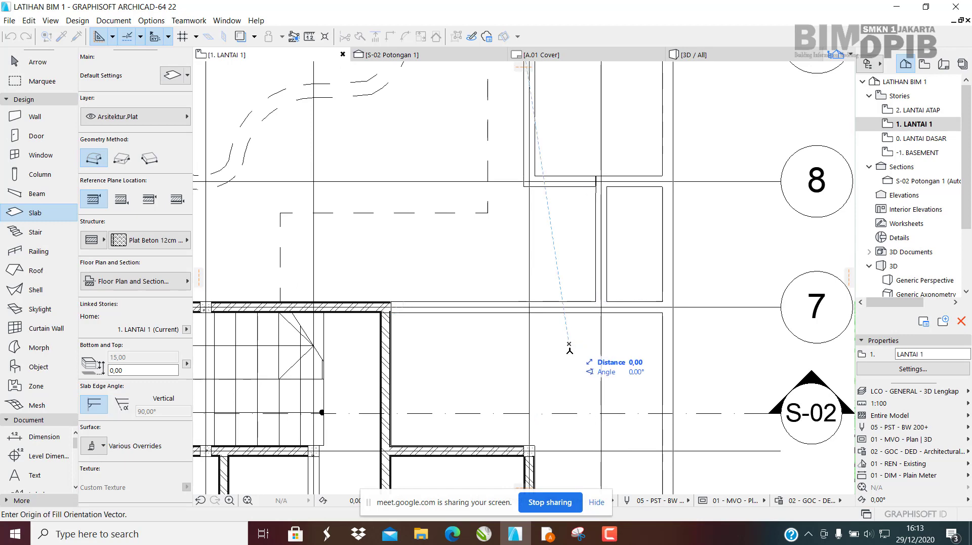
pyautogui.click(569, 411)
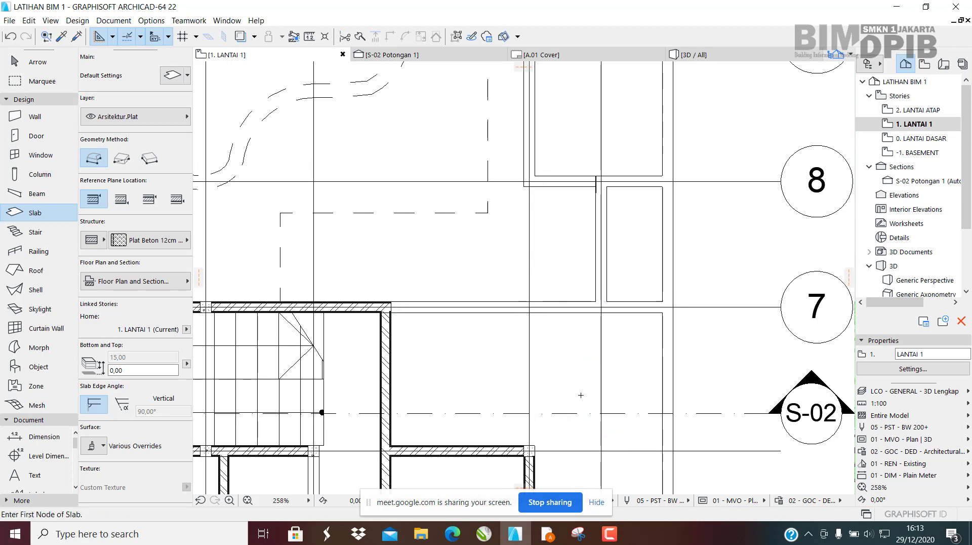
# Restore the program window to a smaller size and set the plan's graphic override combination to 02 - GOC - DED - Pattern Plan.
pyautogui.scroll(-4, 486, 292)
pyautogui.moveTo(558, 293); pyautogui.dragTo(537, 250, button='middle')
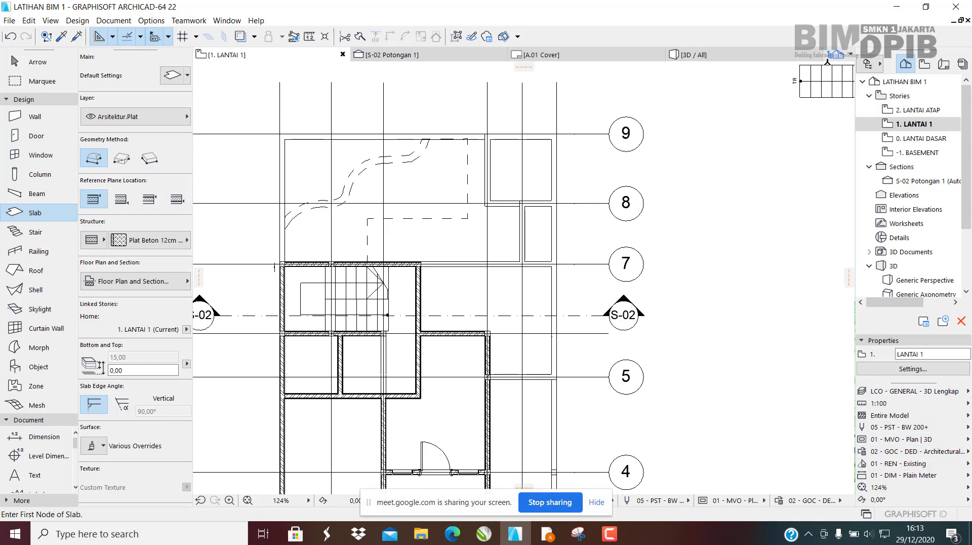
pyautogui.moveTo(805, 6); pyautogui.dragTo(515, 40)
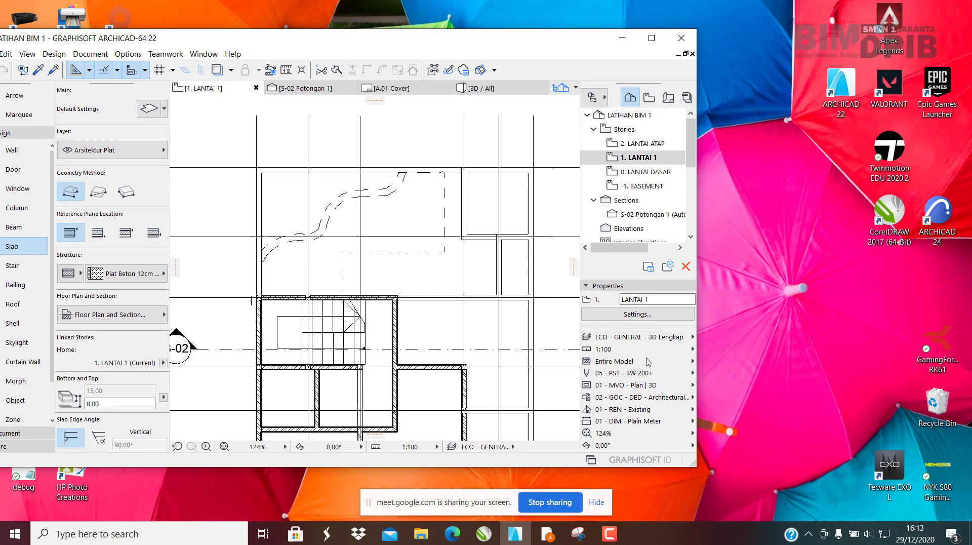
pyautogui.click(647, 398)
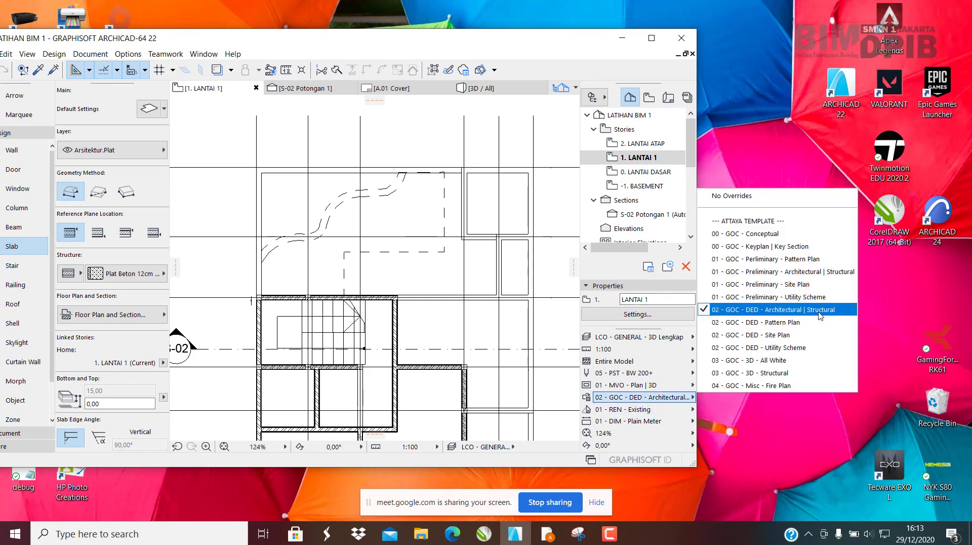
pyautogui.click(754, 325)
pyautogui.moveTo(369, 367); pyautogui.dragTo(420, 328, button='middle')
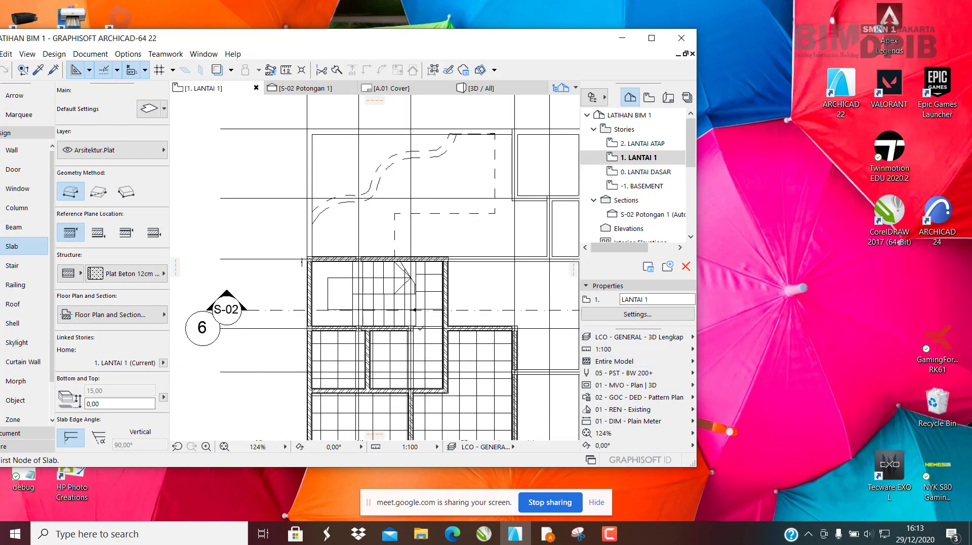
# Maximize the program window, leave the slab command and select the newly drawn slab on the LANTAI 1 plan.
pyautogui.click(652, 39)
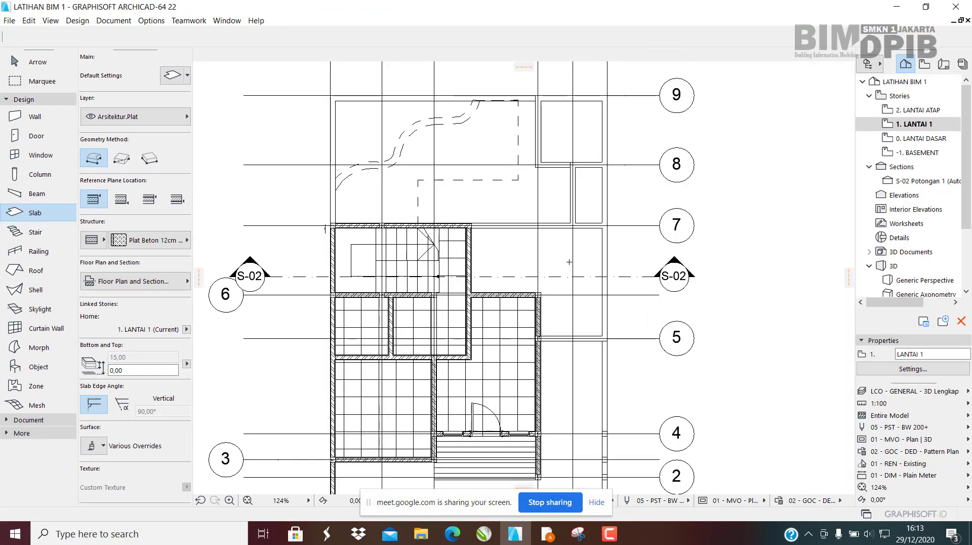
pyautogui.click(561, 240)
pyautogui.press('Escape')
pyautogui.press('Escape')
pyautogui.click(563, 244)
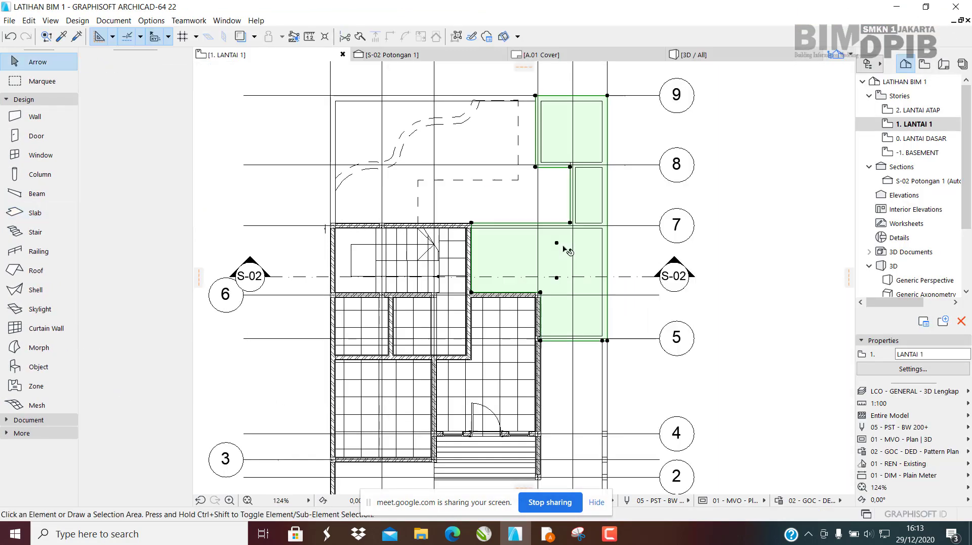
pyautogui.moveTo(570, 311); pyautogui.dragTo(574, 317, button='middle')
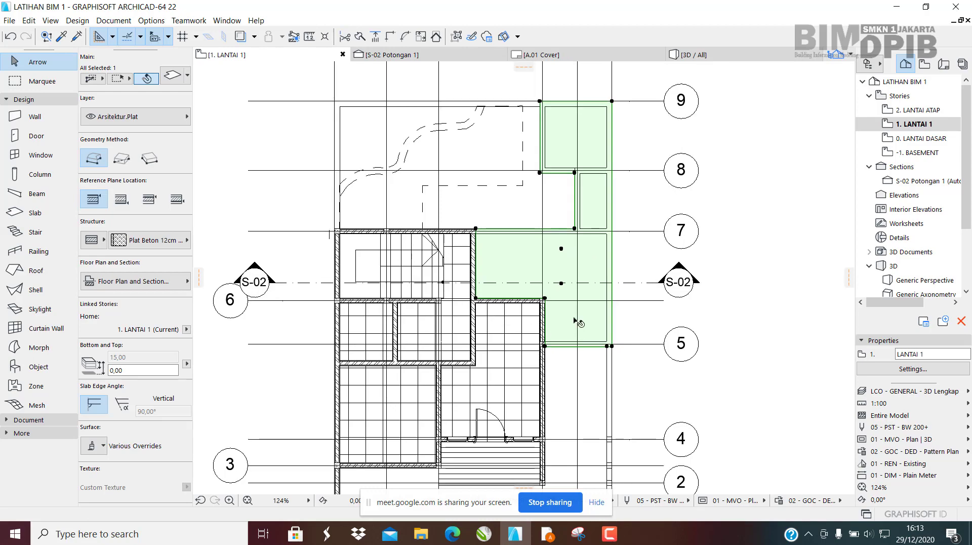
# Show the selected slab in the 3D view and examine its fit against the beams, columns and garden opening.
pyautogui.click(732, 60)
pyautogui.keyDown('shift'); pyautogui.moveTo(438, 278); pyautogui.dragTo(514, 271, button='middle'); pyautogui.keyUp('shift')
pyautogui.click(515, 304)
pyautogui.scroll(1, 562, 312)
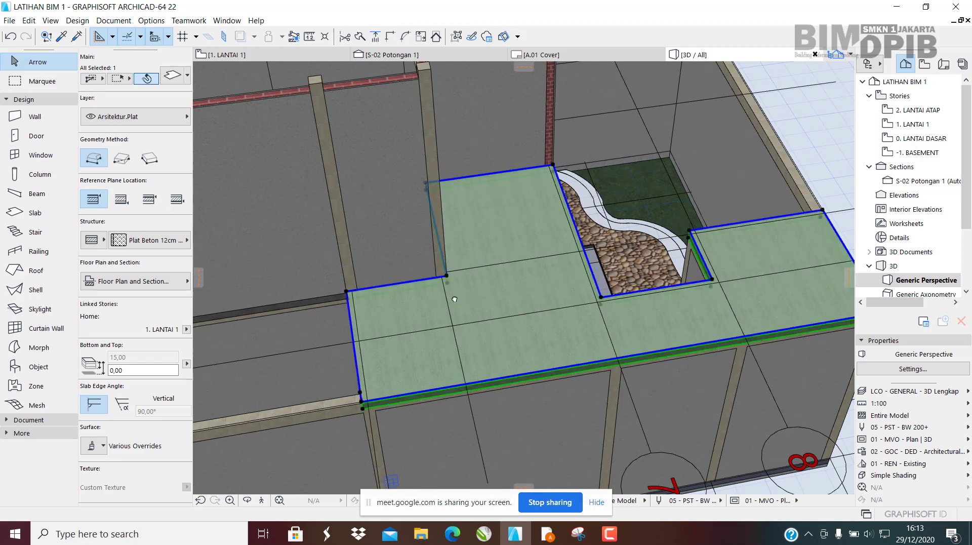
pyautogui.keyDown('shift'); pyautogui.moveTo(454, 299); pyautogui.dragTo(405, 284, button='middle'); pyautogui.keyUp('shift')
pyautogui.scroll(2, 497, 258)
pyautogui.keyDown('shift'); pyautogui.moveTo(497, 258); pyautogui.dragTo(545, 348, button='middle'); pyautogui.keyUp('shift')
pyautogui.scroll(-3, 574, 329)
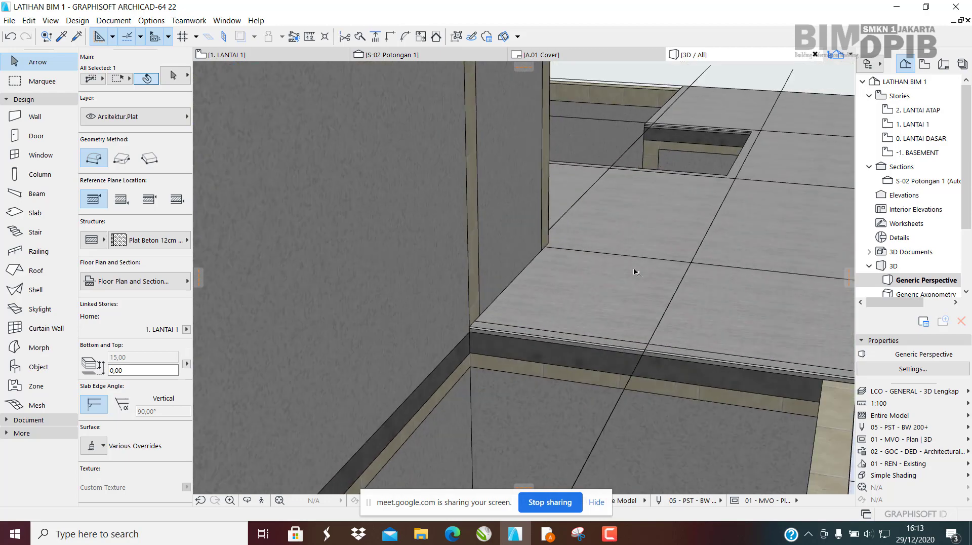
pyautogui.keyDown('shift'); pyautogui.moveTo(634, 271); pyautogui.dragTo(479, 292, button='middle'); pyautogui.keyUp('shift')
pyautogui.scroll(-3, 596, 273)
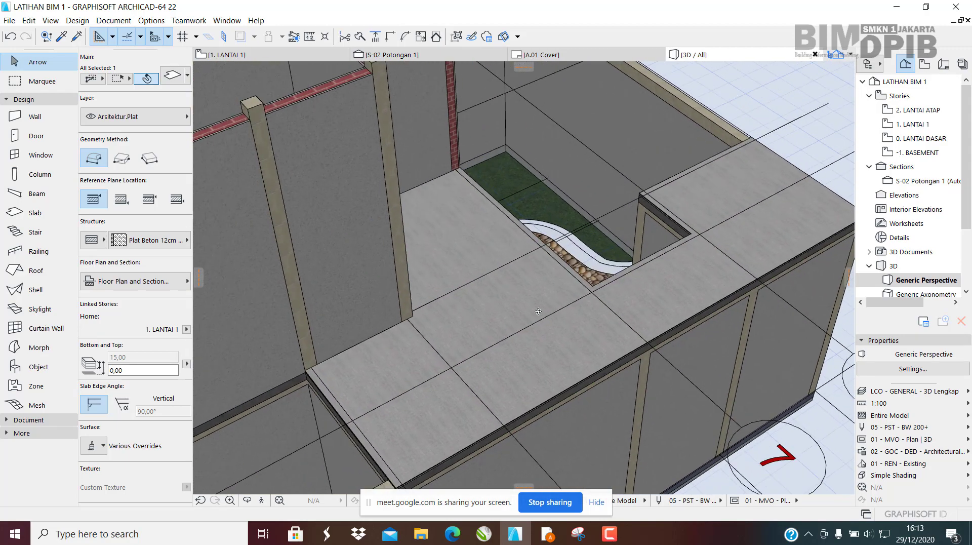
pyautogui.scroll(5, 486, 291)
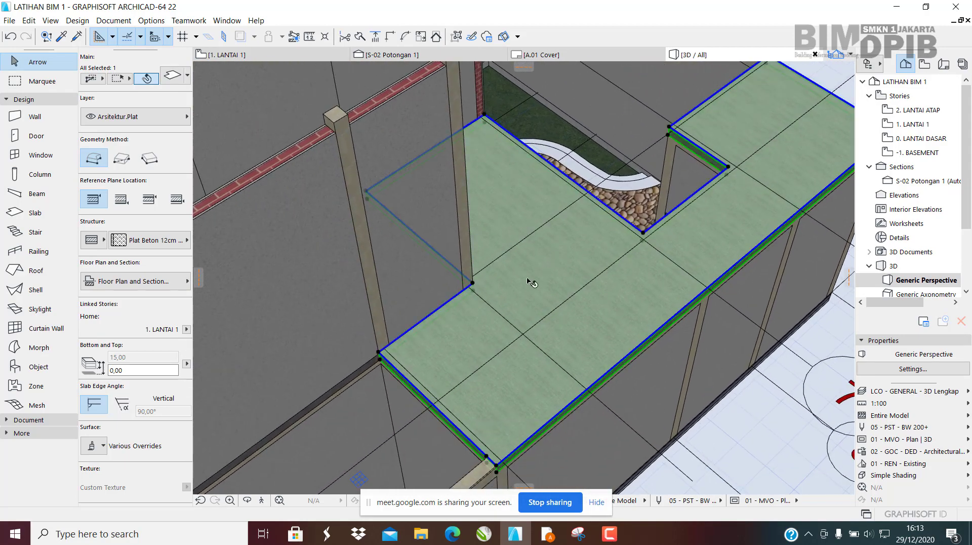
# Change the selected slab's composite structure to Plafond Gypsum T=1.2 and apply the slab settings.
pyautogui.click(171, 77)
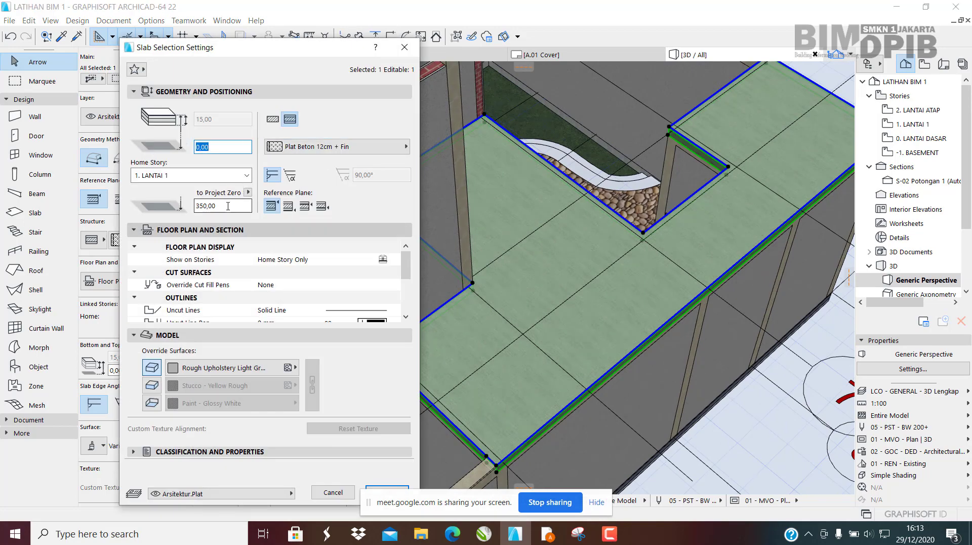
pyautogui.click(319, 148)
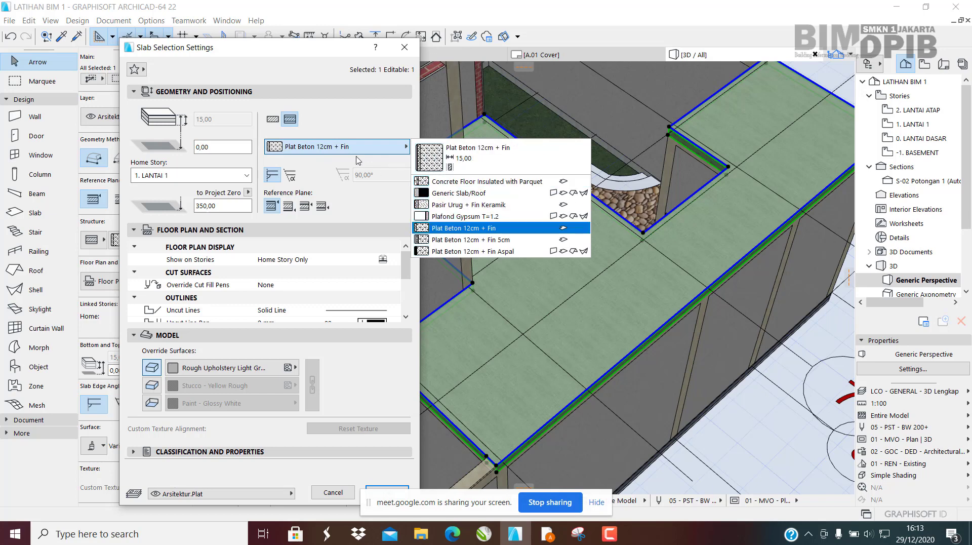
pyautogui.click(333, 117)
pyautogui.click(338, 150)
pyautogui.click(462, 218)
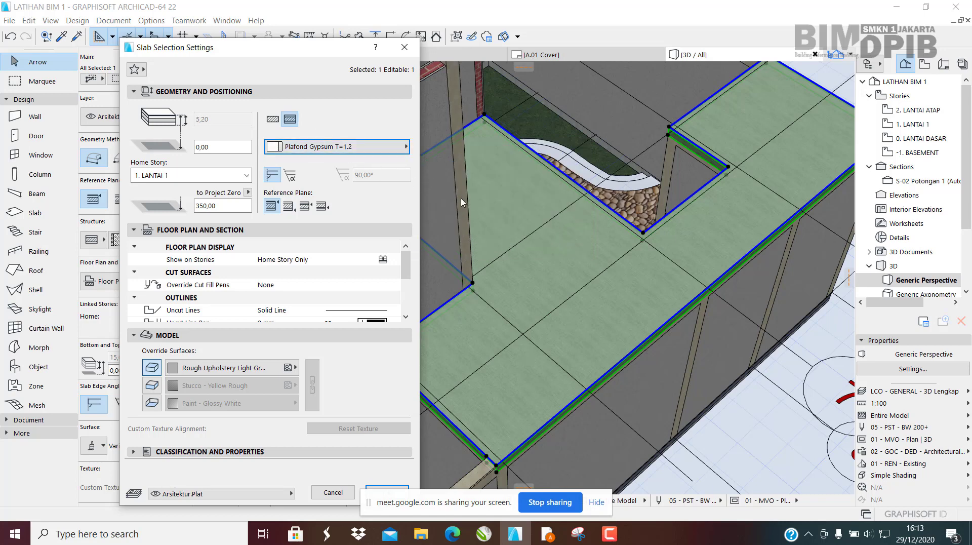
pyautogui.click(309, 149)
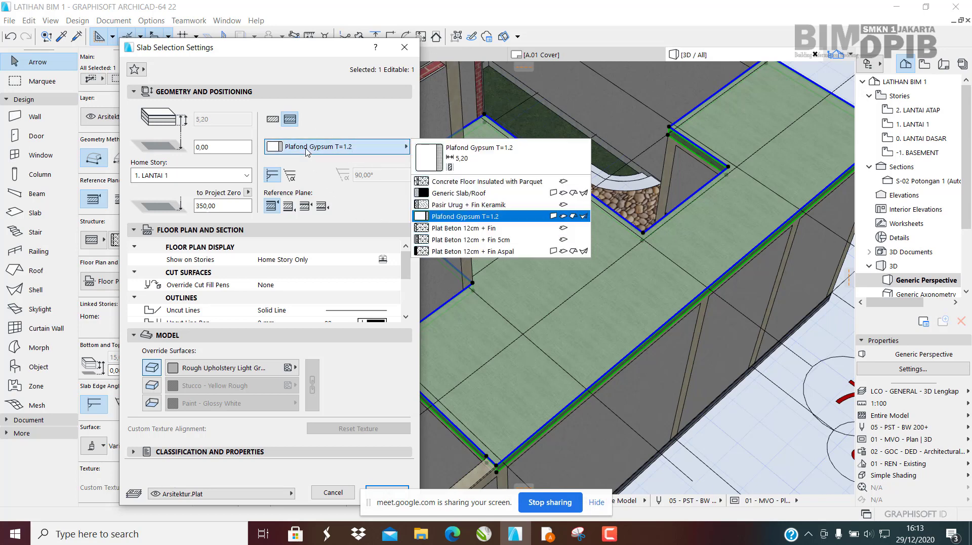
pyautogui.click(464, 221)
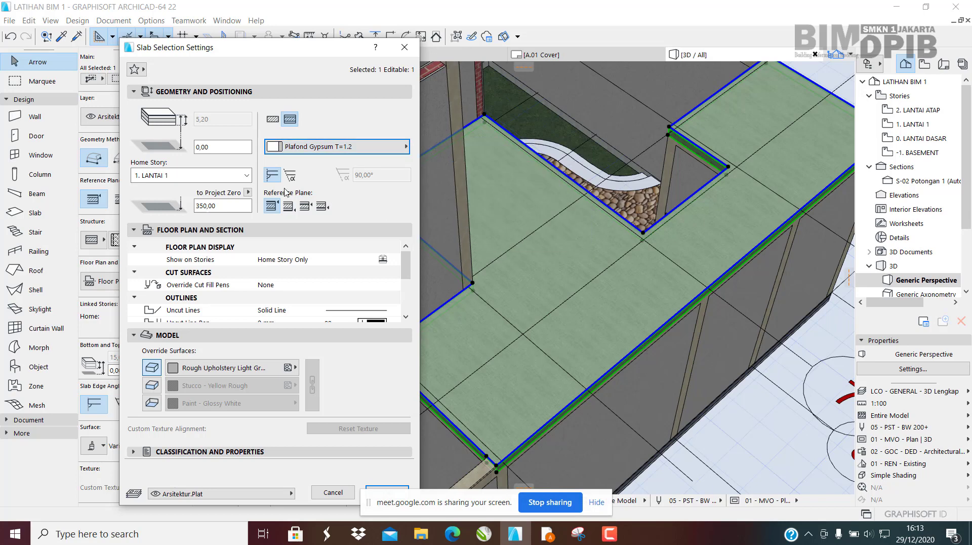
pyautogui.click(661, 333)
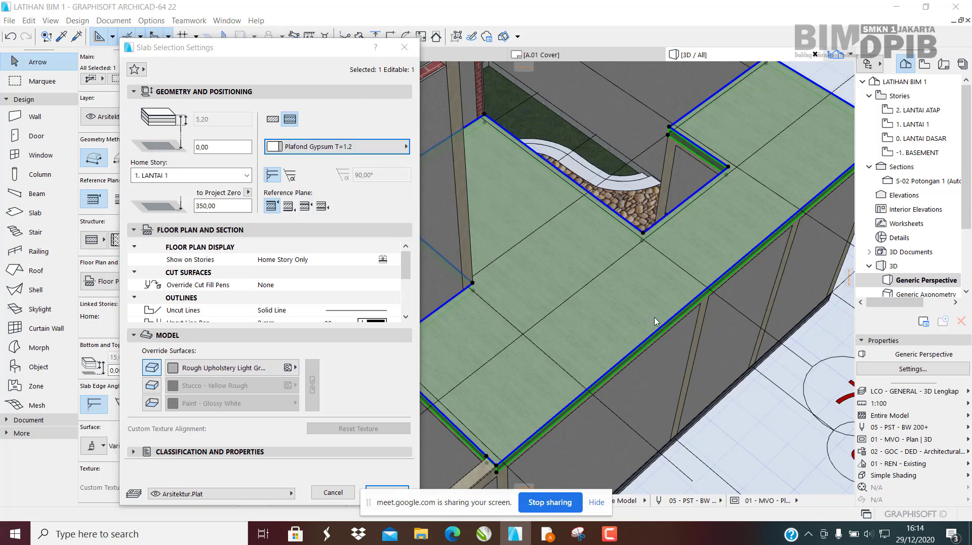
pyautogui.click(382, 493)
pyautogui.moveTo(382, 493); pyautogui.dragTo(482, 497)
pyautogui.click(388, 492)
pyautogui.click(388, 492)
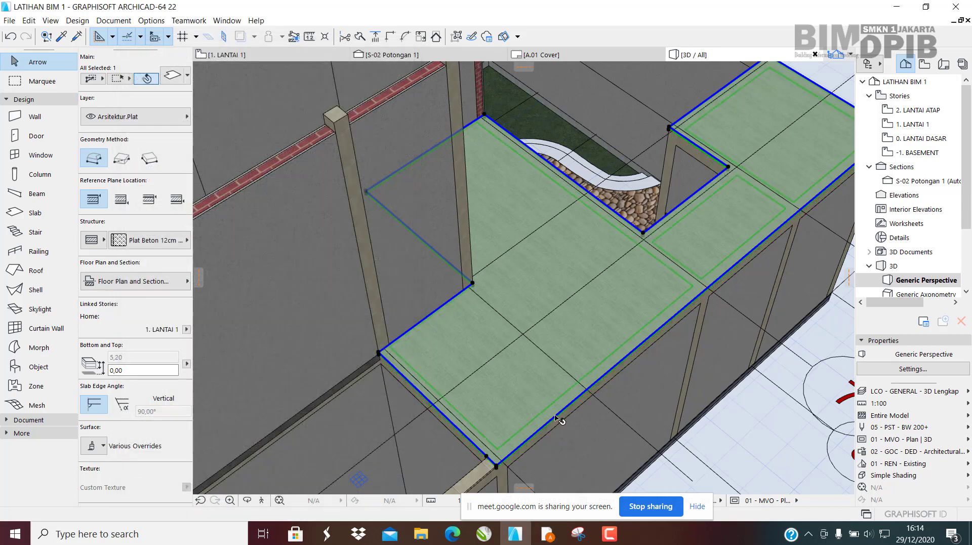
# Move the slab vertically from its corner at the column and beam, up to 14,59 above its home story.
pyautogui.scroll(5, 456, 390)
pyautogui.moveTo(427, 327); pyautogui.dragTo(408, 287, button='middle')
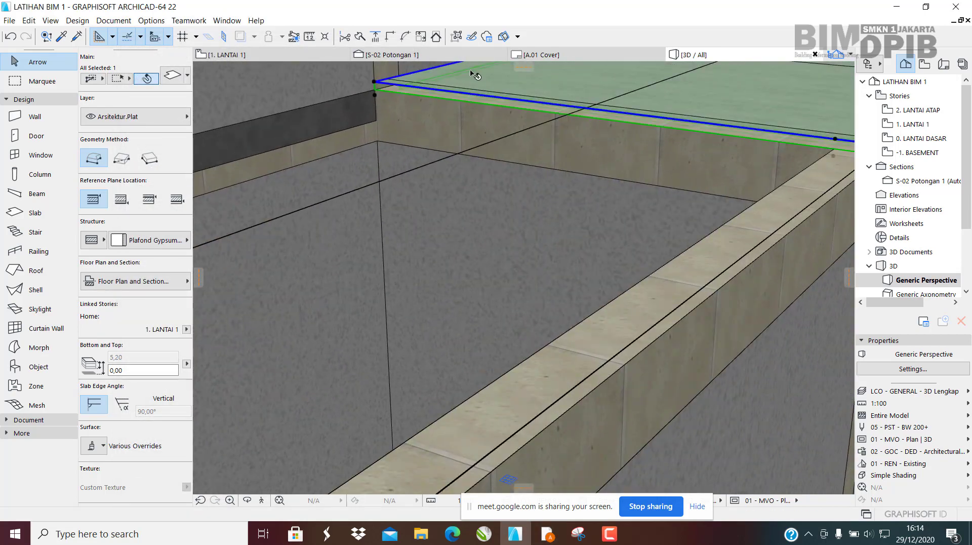
pyautogui.moveTo(473, 72); pyautogui.dragTo(379, 259, button='middle')
pyautogui.scroll(4, 333, 280)
pyautogui.scroll(2, 317, 283)
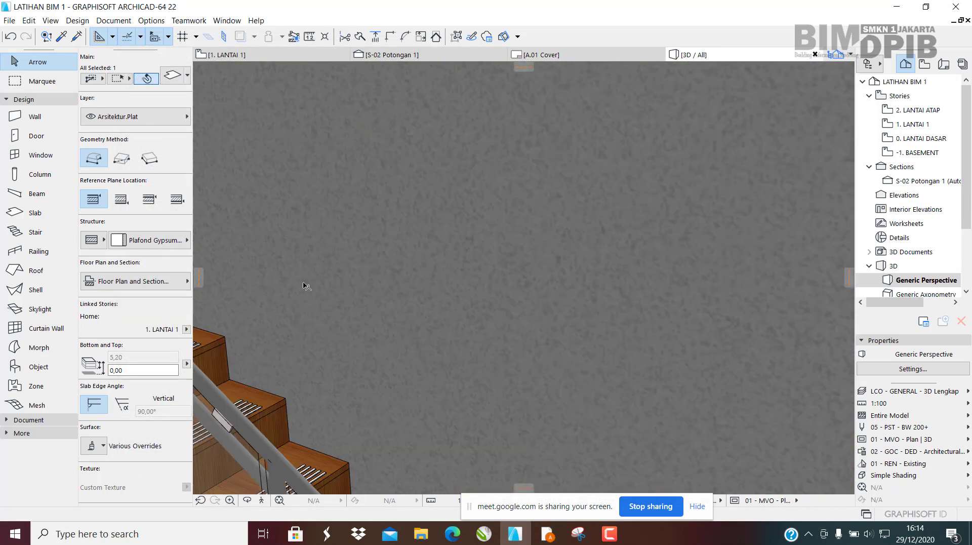
pyautogui.scroll(-4, 424, 302)
pyautogui.keyDown('shift'); pyautogui.moveTo(416, 303); pyautogui.dragTo(375, 266, button='middle'); pyautogui.keyUp('shift')
pyautogui.scroll(6, 378, 174)
pyautogui.scroll(-6, 394, 183)
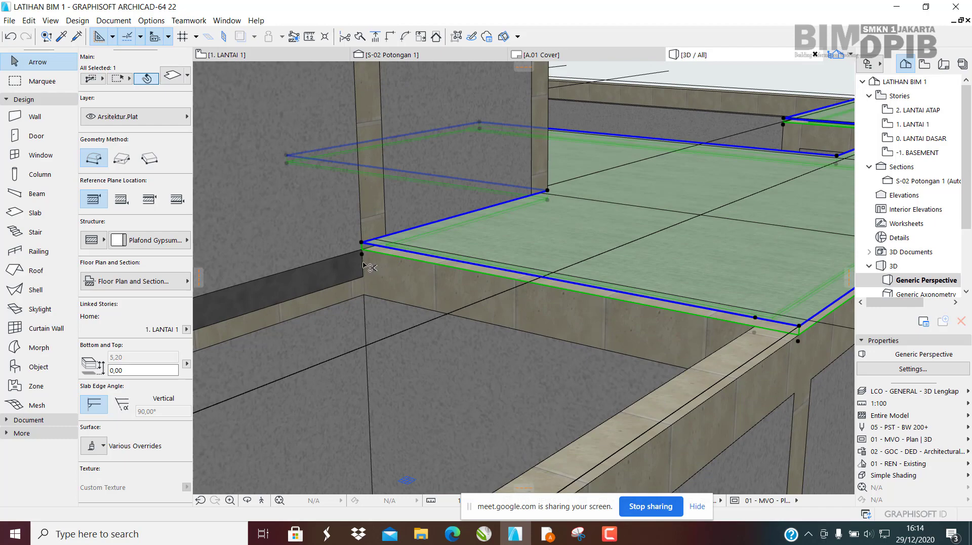
pyautogui.hotkey('ctrl', 'd')
pyautogui.click(362, 261)
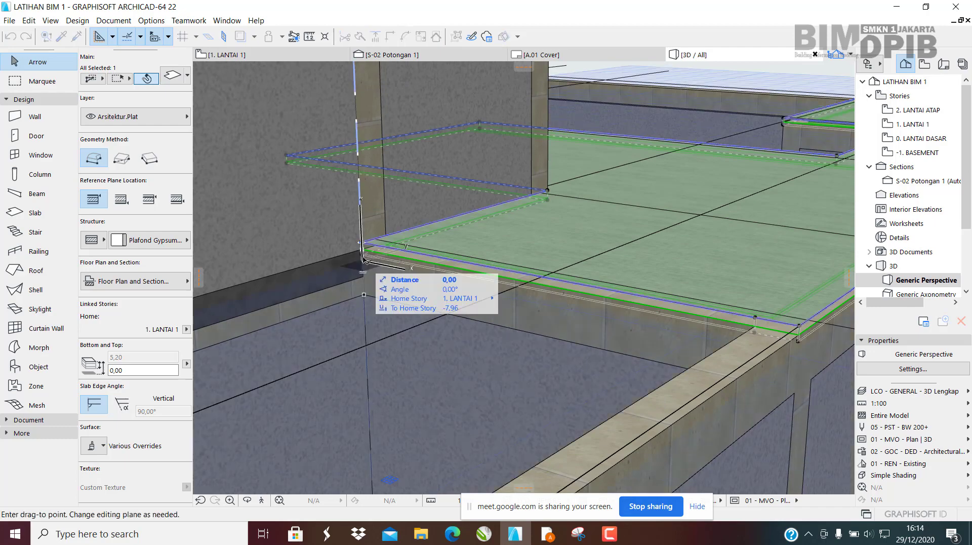
pyautogui.click(365, 235)
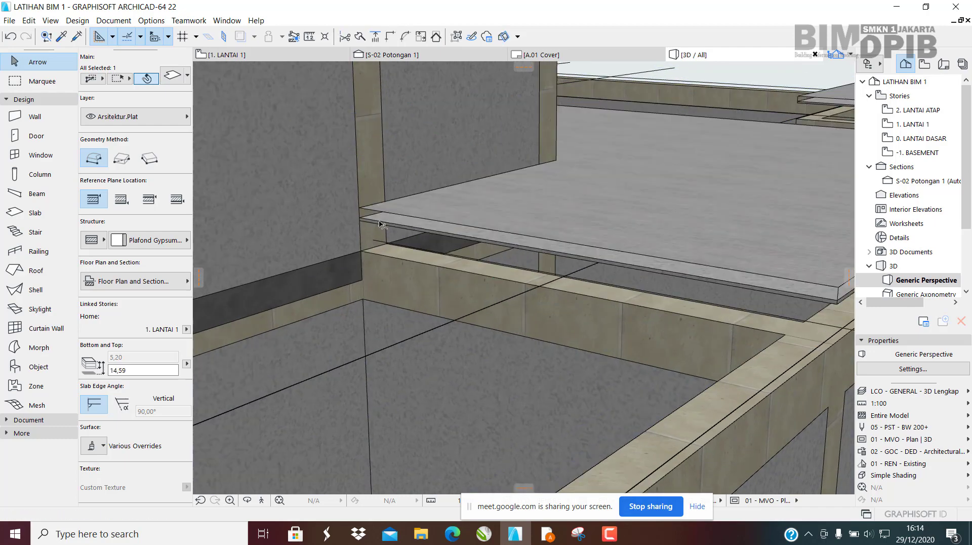
pyautogui.scroll(5, 383, 224)
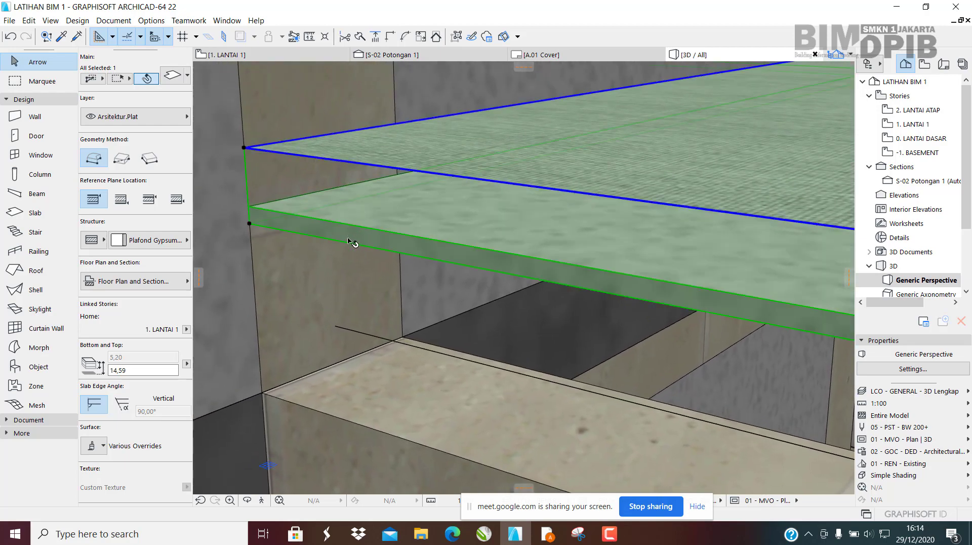
pyautogui.scroll(-5, 326, 235)
pyautogui.moveTo(393, 209); pyautogui.dragTo(384, 228, button='middle')
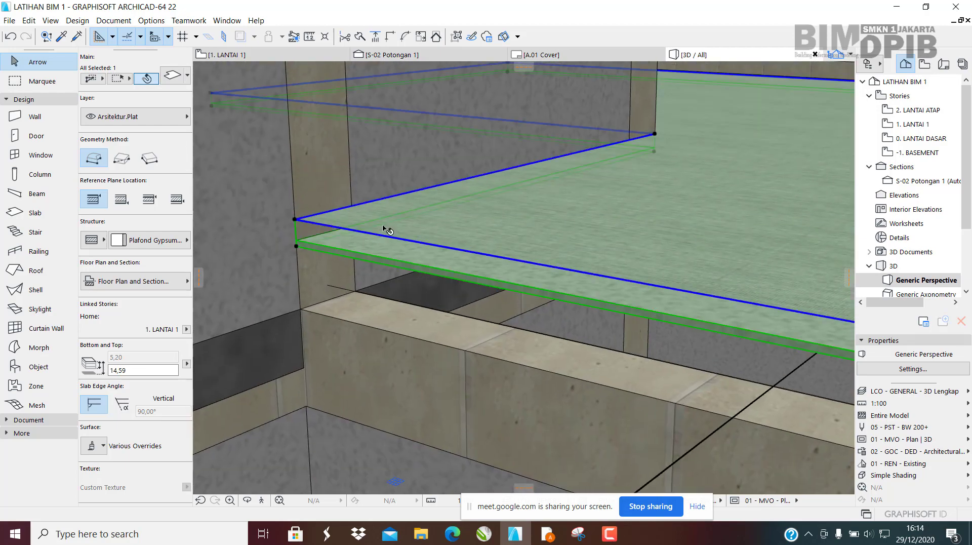
pyautogui.scroll(-2, 416, 231)
pyautogui.hotkey('ctrl', 'd')
pyautogui.click(460, 225)
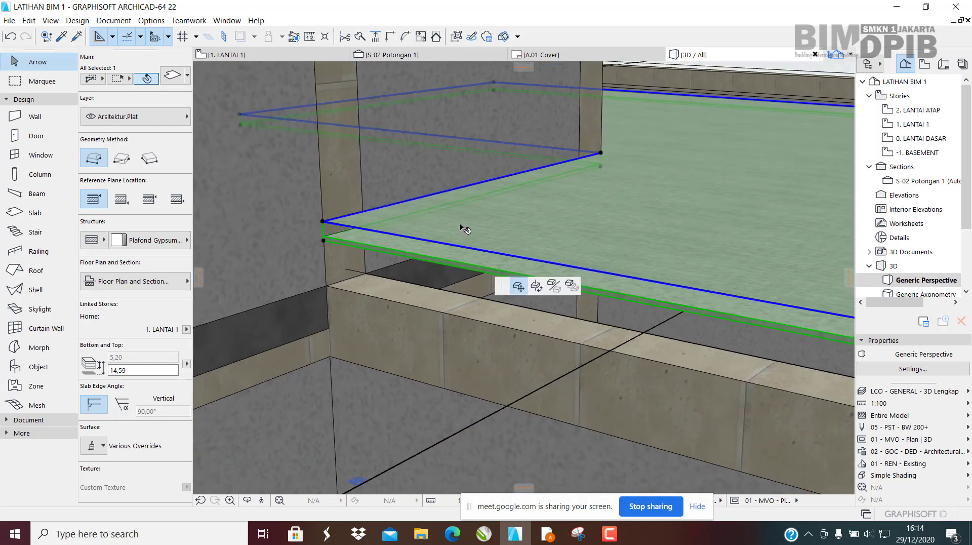
pyautogui.click(487, 250)
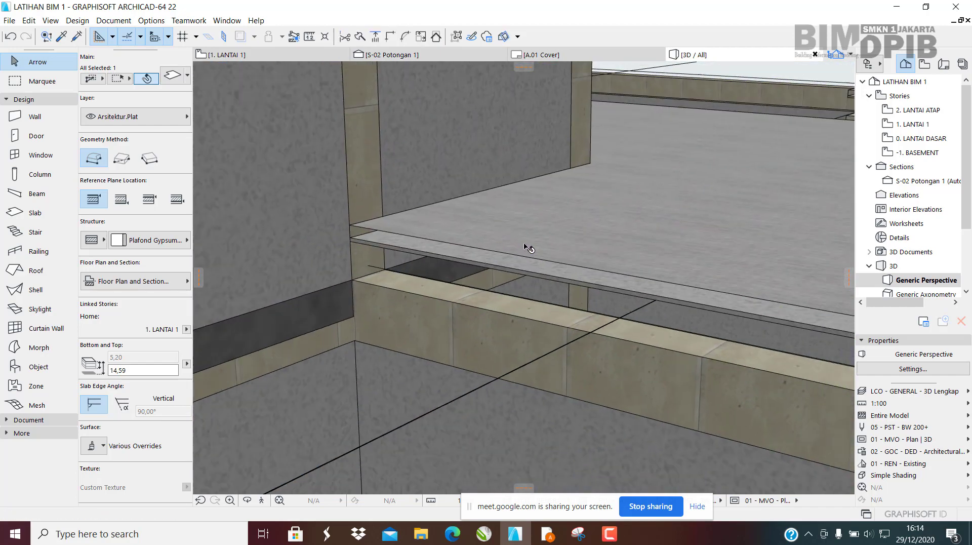
# Override the raised slab's top surface with the Udara material and apply the slab settings.
pyautogui.scroll(-2, 528, 245)
pyautogui.doubleClick(531, 245)
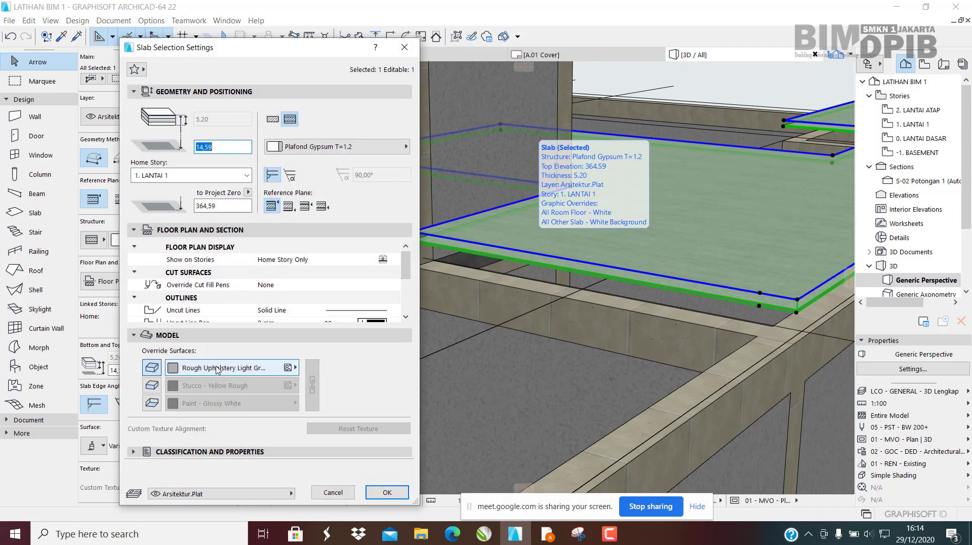
pyautogui.click(233, 371)
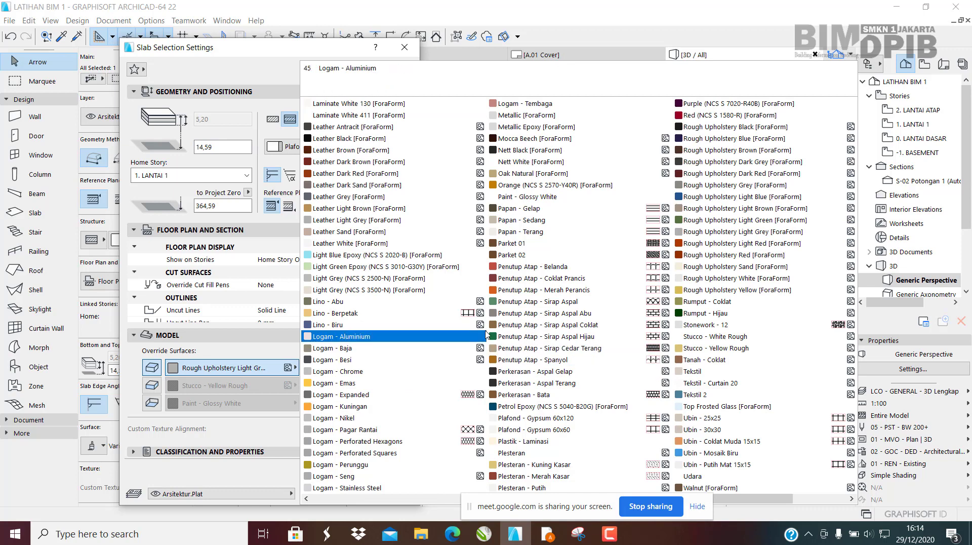
pyautogui.press('u')
pyautogui.press('Down')
pyautogui.press('Down')
pyautogui.press('Down')
pyautogui.press('Down')
pyautogui.press('Down')
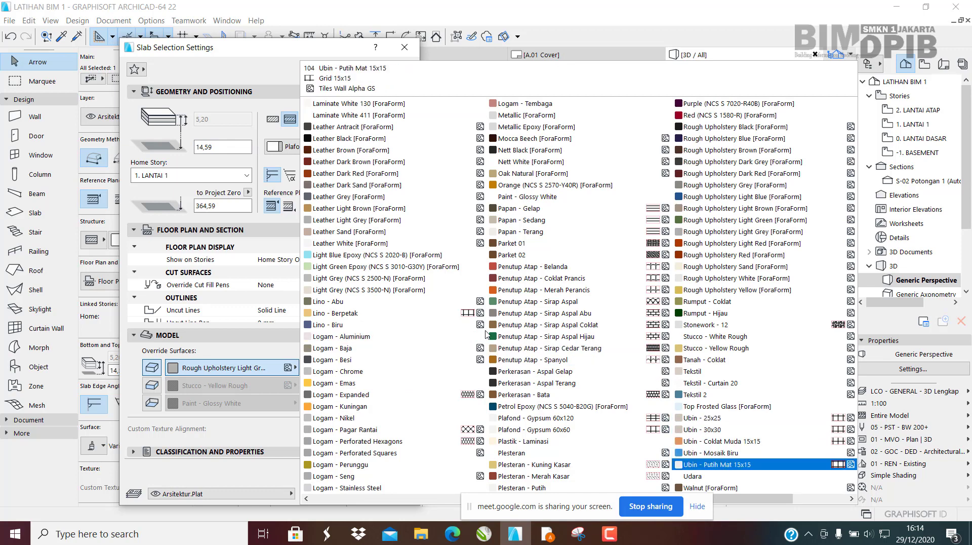
pyautogui.click(694, 477)
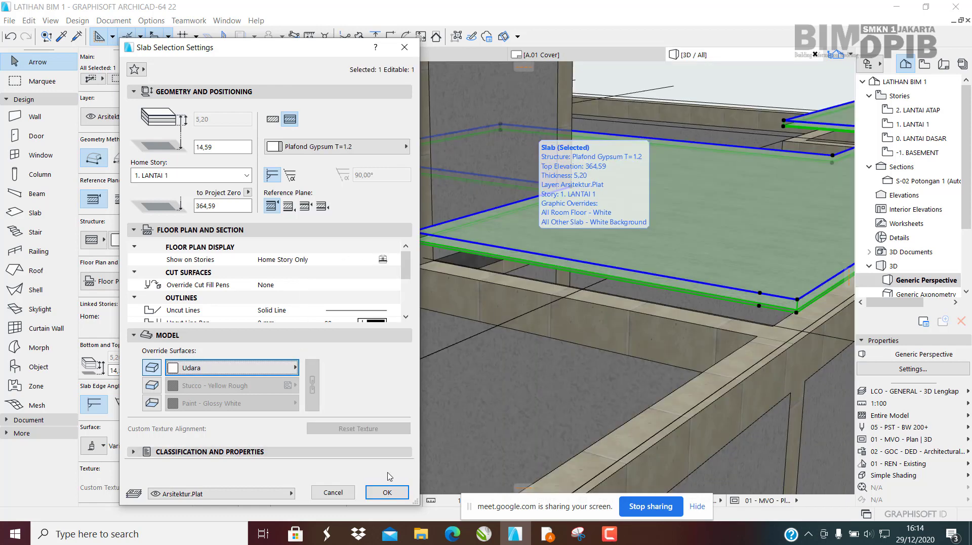
pyautogui.click(387, 493)
# Reapply the Plafond Gypsum T=1.2 composite to the raised slab through its selection settings.
pyautogui.scroll(3, 511, 251)
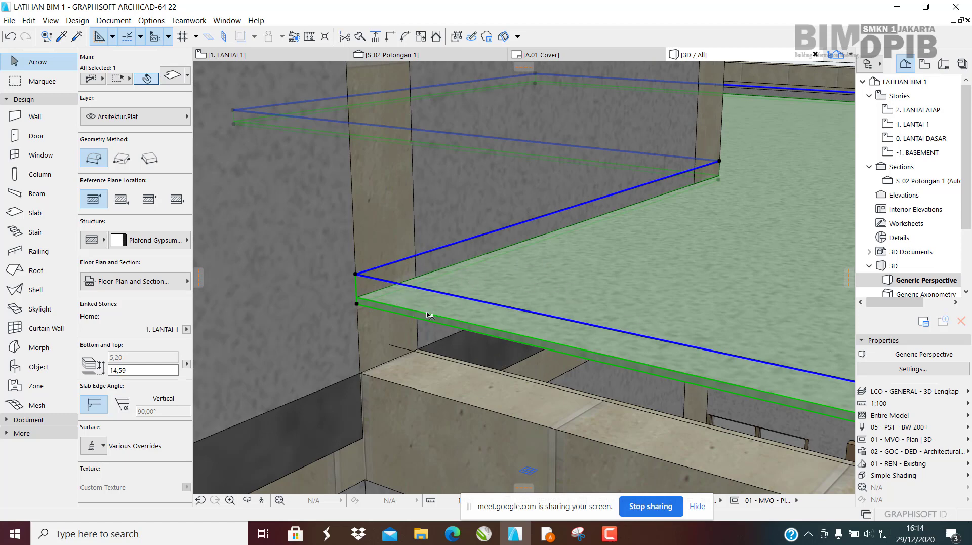
pyautogui.doubleClick(448, 307)
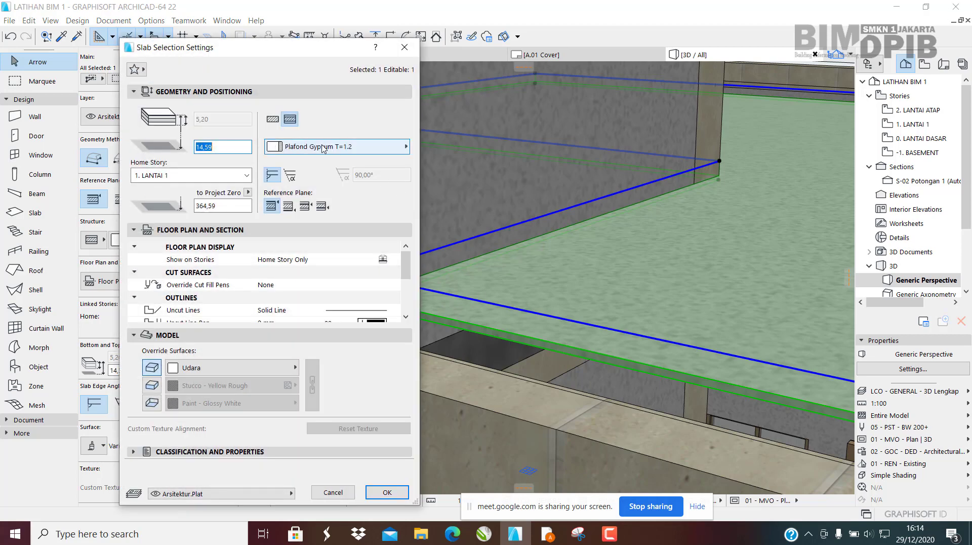
pyautogui.click(378, 147)
pyautogui.click(454, 216)
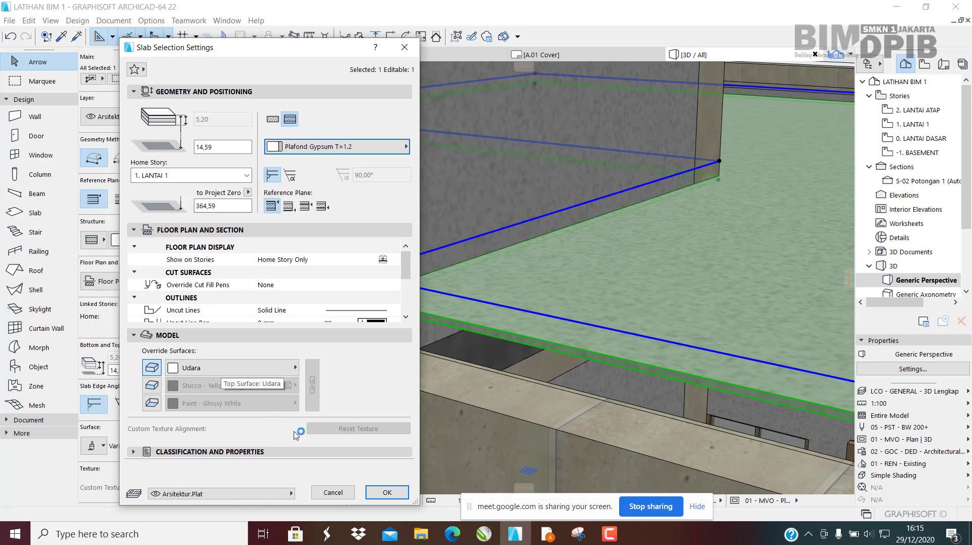
pyautogui.click(387, 492)
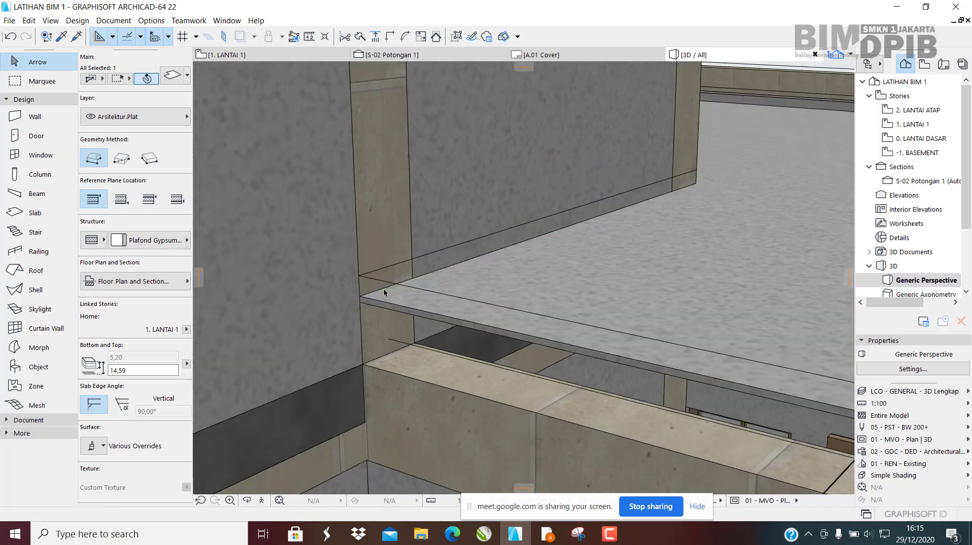
# Move the gypsum ceiling slab vertically from its lower corner at the column down to the beam's bottom corner.
pyautogui.moveTo(611, 349); pyautogui.dragTo(420, 342, button='middle')
pyautogui.keyDown('shift'); pyautogui.moveTo(258, 286); pyautogui.dragTo(417, 282, button='middle'); pyautogui.keyUp('shift')
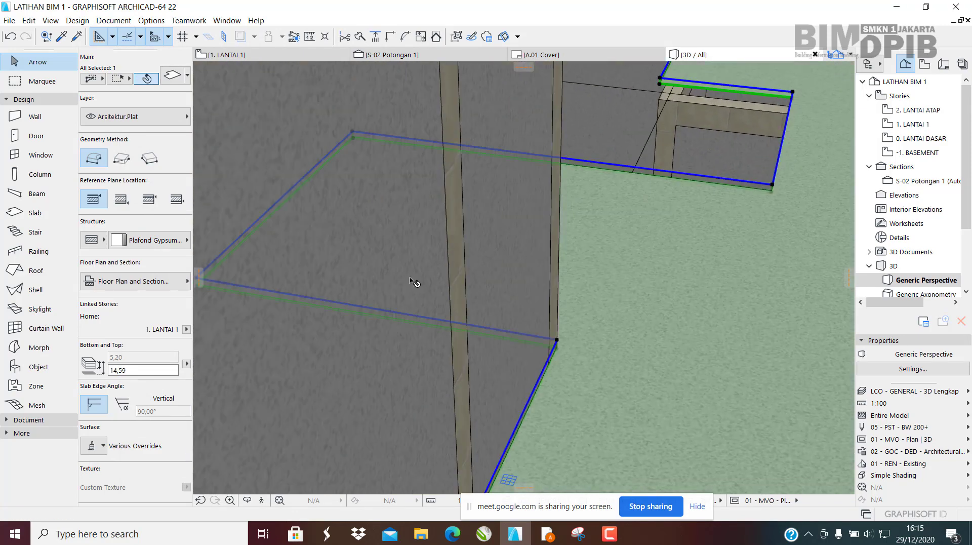
pyautogui.keyDown('shift'); pyautogui.moveTo(597, 305); pyautogui.dragTo(462, 250, button='middle'); pyautogui.keyUp('shift')
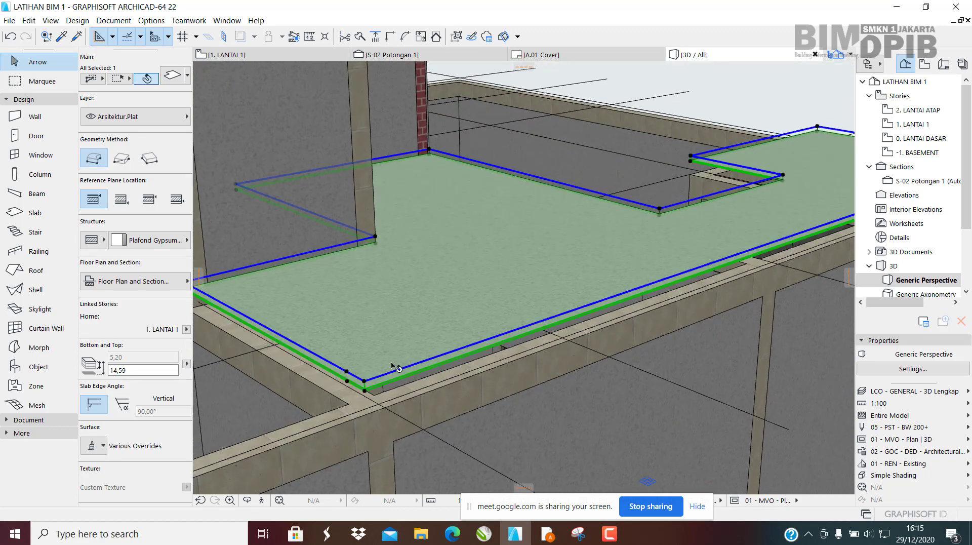
pyautogui.keyDown('shift'); pyautogui.moveTo(396, 367); pyautogui.dragTo(366, 262, button='middle'); pyautogui.keyUp('shift')
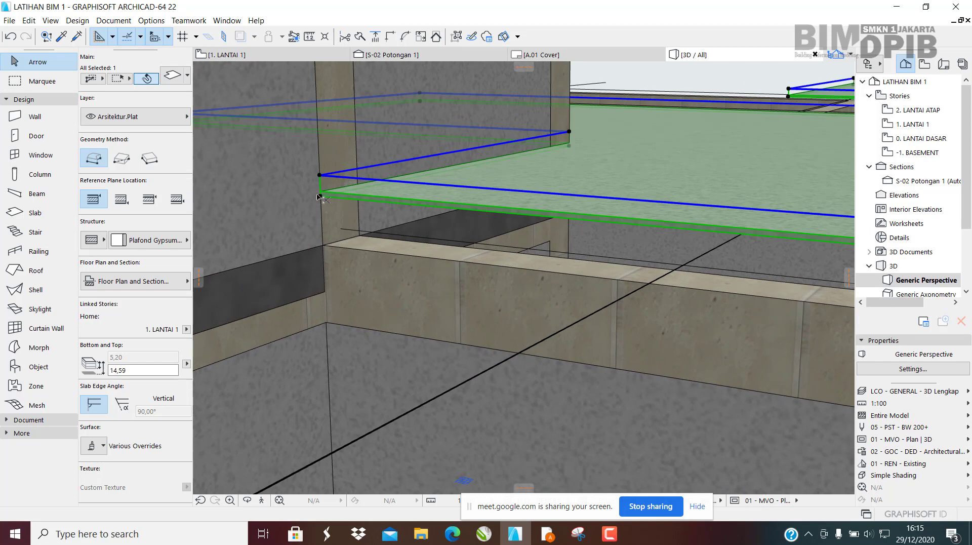
pyautogui.hotkey('ctrl', 'd')
pyautogui.scroll(1, 320, 196)
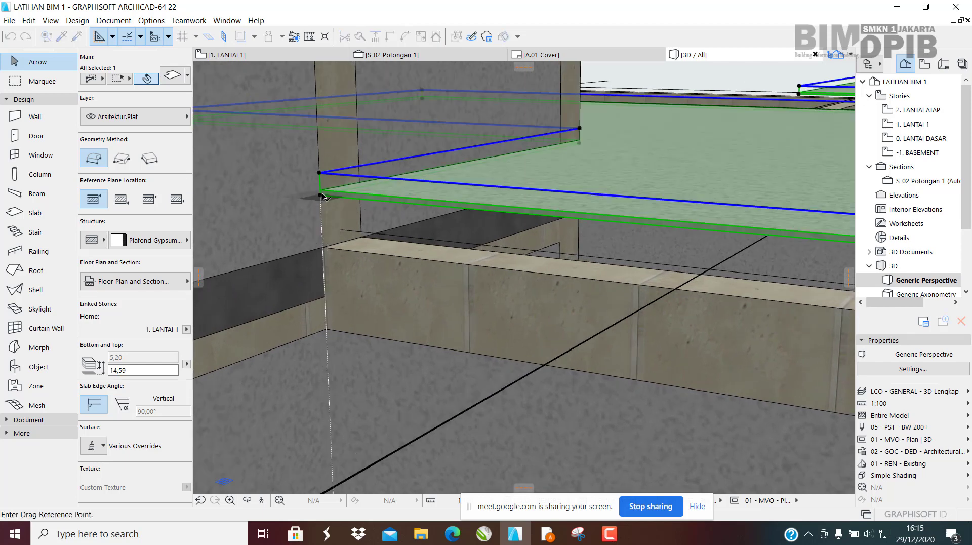
pyautogui.click(320, 196)
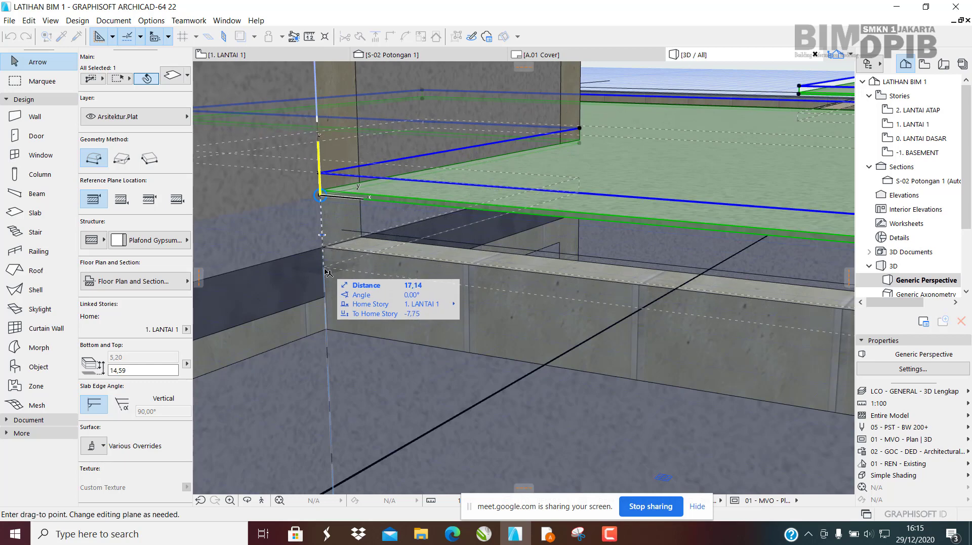
pyautogui.click(329, 333)
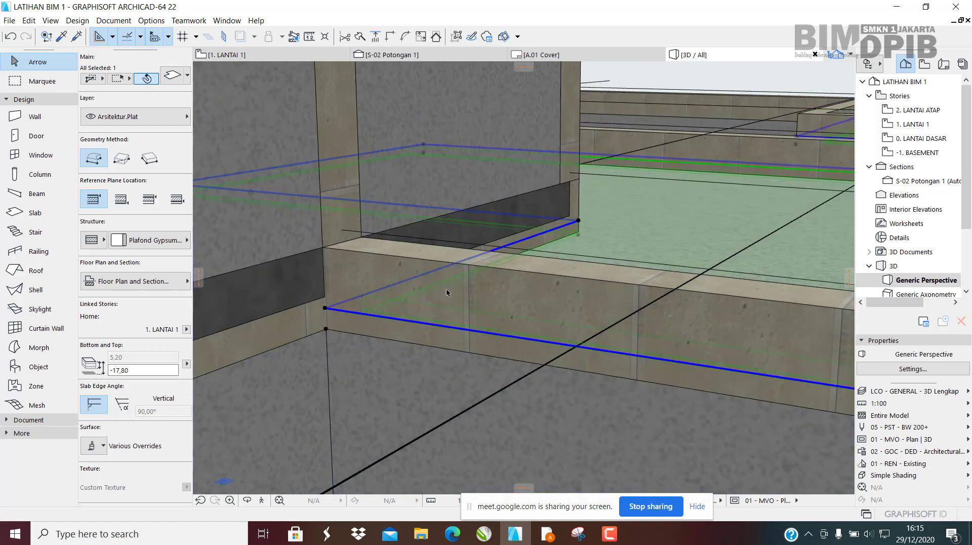
# Set the ceiling slab's top offset to its home story to -18 through its selection settings.
pyautogui.keyDown('shift'); pyautogui.moveTo(430, 237); pyautogui.dragTo(514, 280, button='middle'); pyautogui.keyUp('shift')
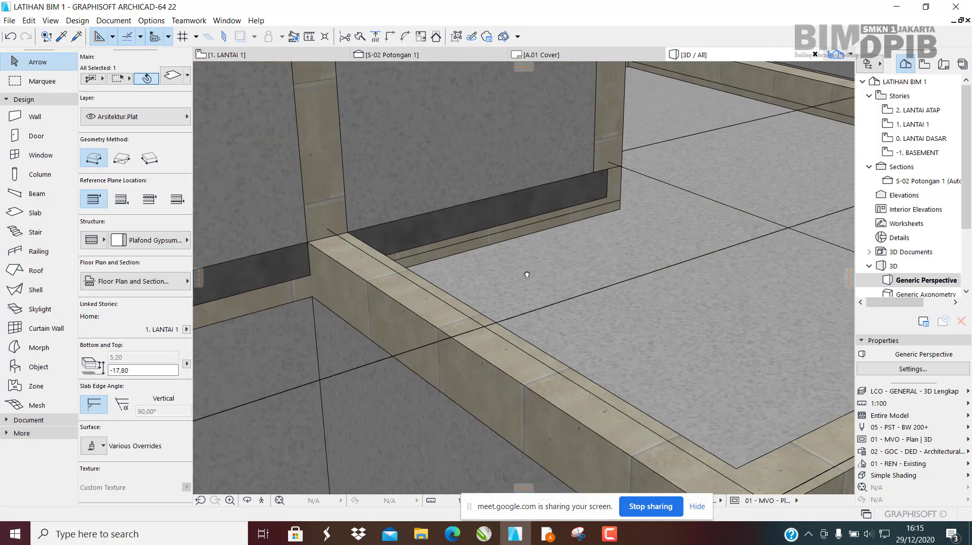
pyautogui.hotkey('ctrl', 't')
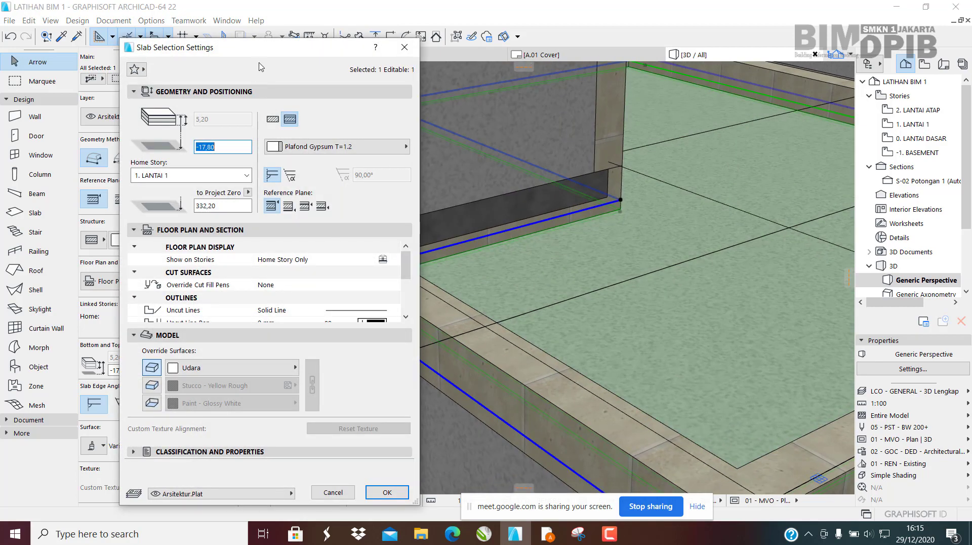
pyautogui.moveTo(263, 53); pyautogui.dragTo(651, 73)
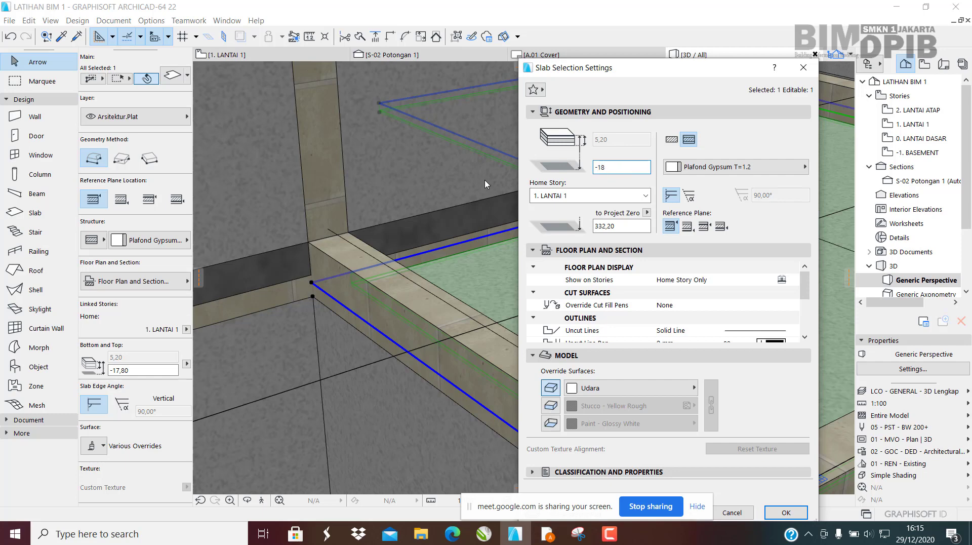
pyautogui.press('Return')
pyautogui.scroll(4, 347, 309)
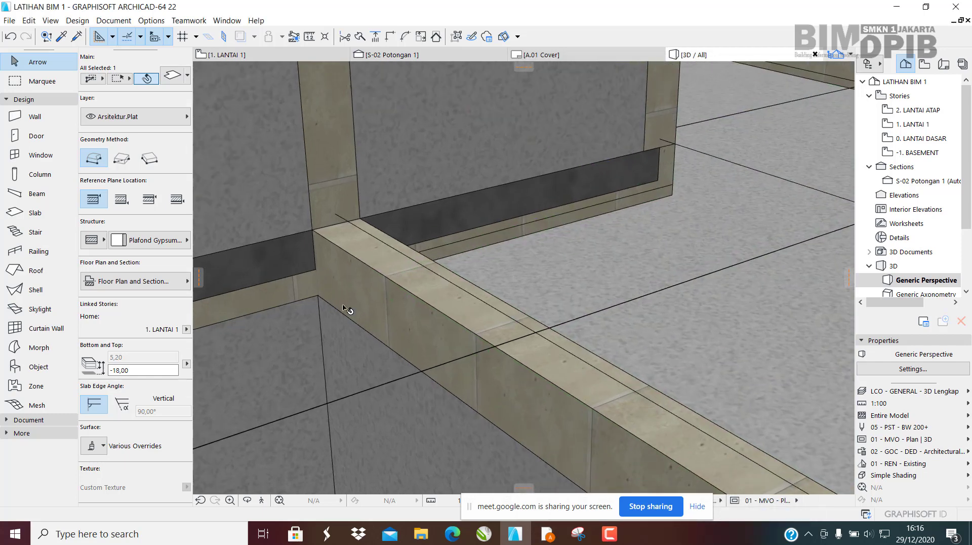
pyautogui.moveTo(377, 300)
pyautogui.mouseDown(button='middle')
pyautogui.moveTo(419, 250)
pyautogui.moveTo(369, 299)
pyautogui.mouseUp(button='middle')
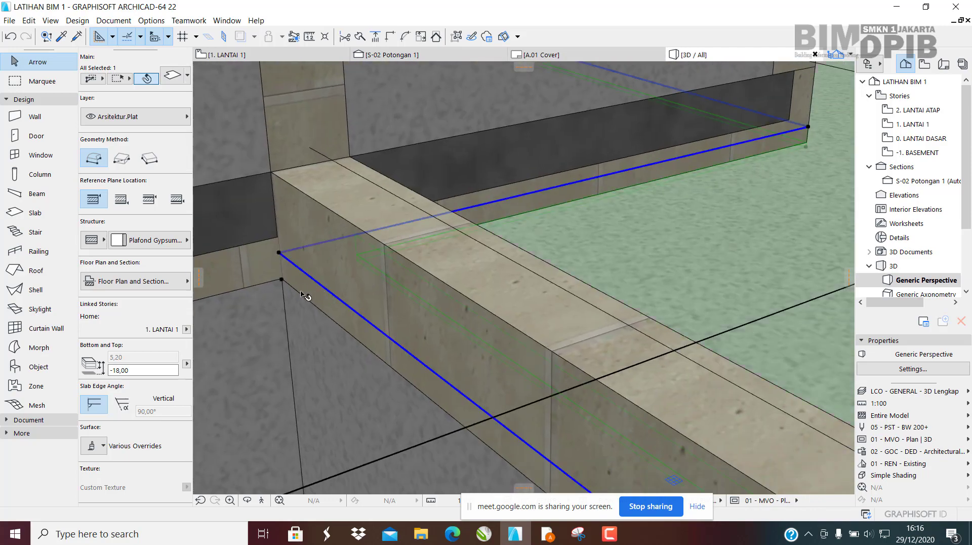
# Check the lowered ceiling slab's extent in the 3D model and on the LANTAI 1 floor plan.
pyautogui.scroll(-5, 338, 245)
pyautogui.moveTo(711, 182)
pyautogui.keyDown('shift'); pyautogui.mouseDown(button='middle')
pyautogui.moveTo(650, 227)
pyautogui.moveTo(763, 224)
pyautogui.moveTo(513, 217)
pyautogui.moveTo(711, 177)
pyautogui.mouseUp(button='middle'); pyautogui.keyUp('shift')
pyautogui.scroll(3, 513, 217)
pyautogui.moveTo(431, 183); pyautogui.dragTo(581, 280, button='middle')
pyautogui.scroll(-5, 581, 280)
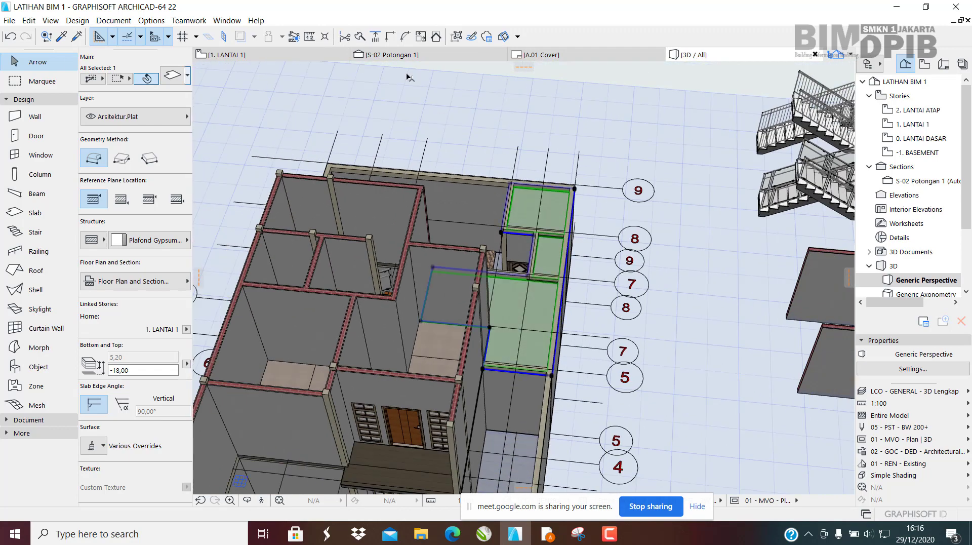
pyautogui.click(226, 55)
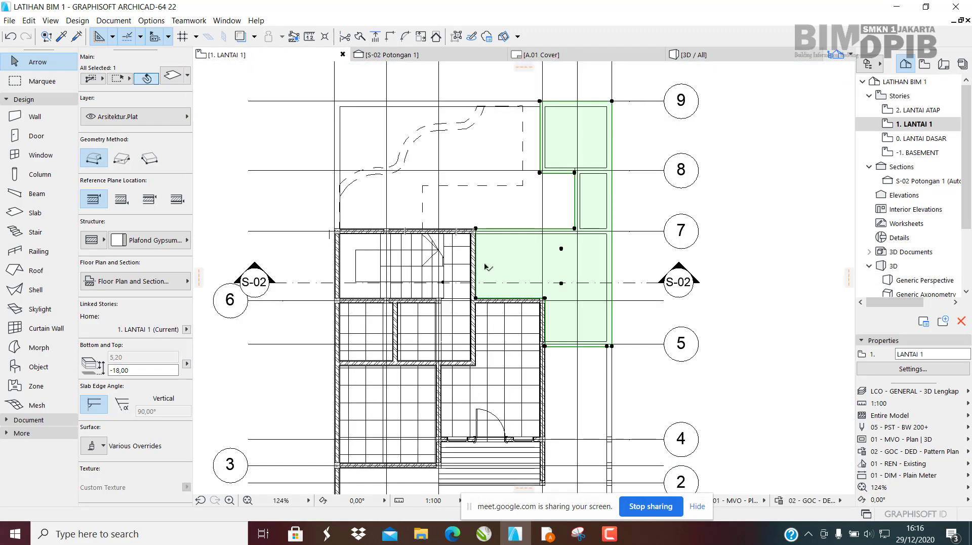
pyautogui.scroll(5, 537, 264)
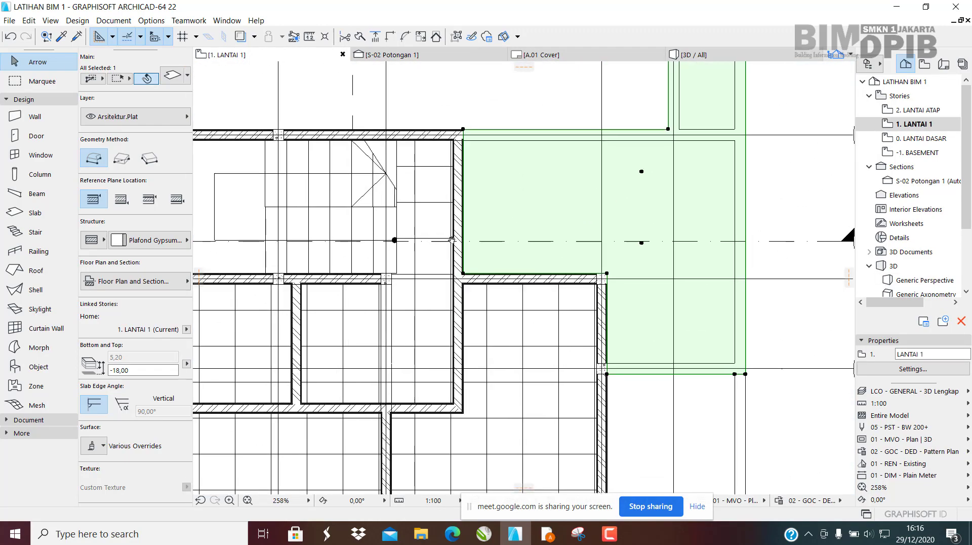
# Deselect the slab and select the structural beam running south from the stair room on the LANTAI 1 plan to inspect it.
pyautogui.press('Escape')
pyautogui.click(482, 301)
pyautogui.press('Escape')
pyautogui.click(416, 323)
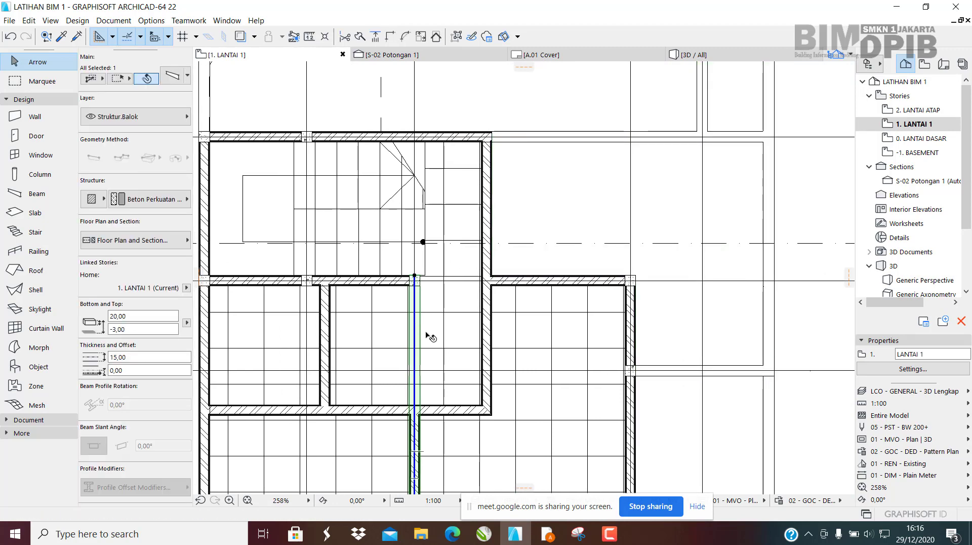
pyautogui.press('Escape')
pyautogui.scroll(-3, 436, 290)
pyautogui.scroll(3, 396, 318)
pyautogui.moveTo(400, 314); pyautogui.dragTo(494, 289, button='middle')
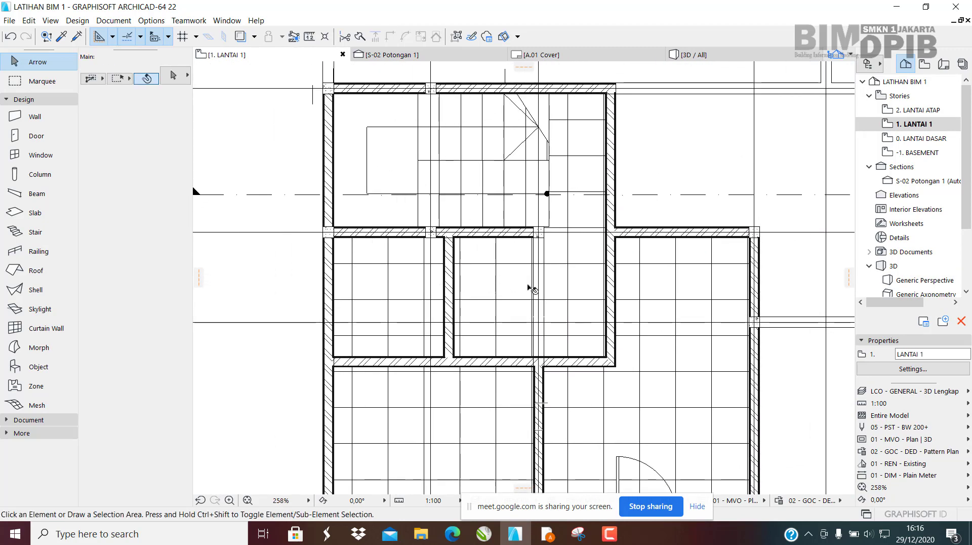
pyautogui.click(542, 278)
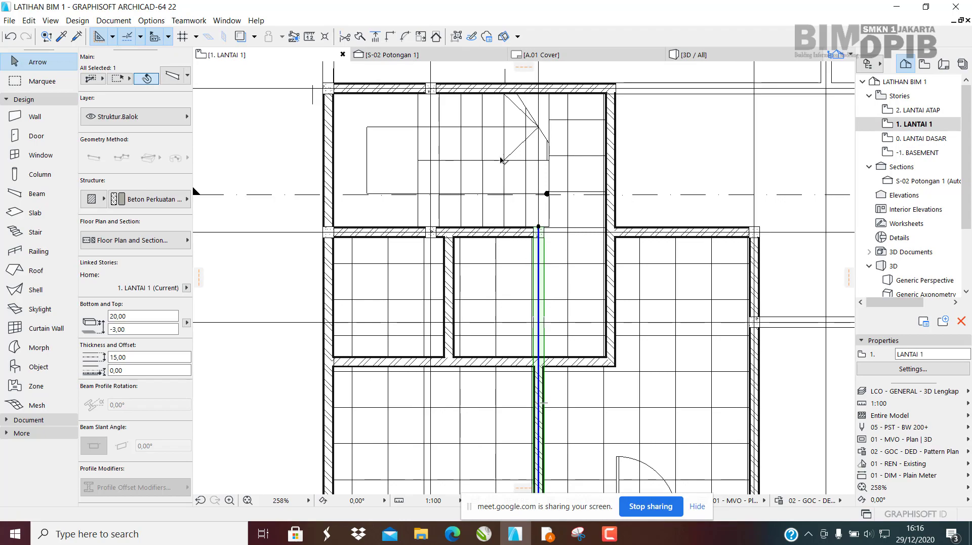
# Return to the 3D view, clear the slab selection and select the upper-floor beam under the side wall beside the balcony.
pyautogui.press('F3')
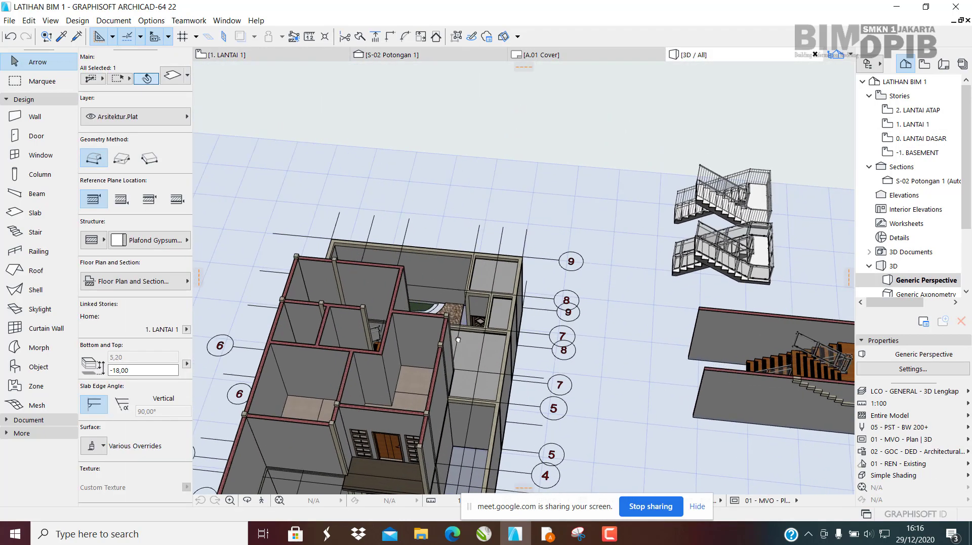
pyautogui.moveTo(458, 339); pyautogui.dragTo(429, 355, button='middle')
pyautogui.keyDown('shift'); pyautogui.moveTo(366, 348); pyautogui.dragTo(419, 306, button='middle'); pyautogui.keyUp('shift')
pyautogui.click(422, 361)
pyautogui.press('Escape')
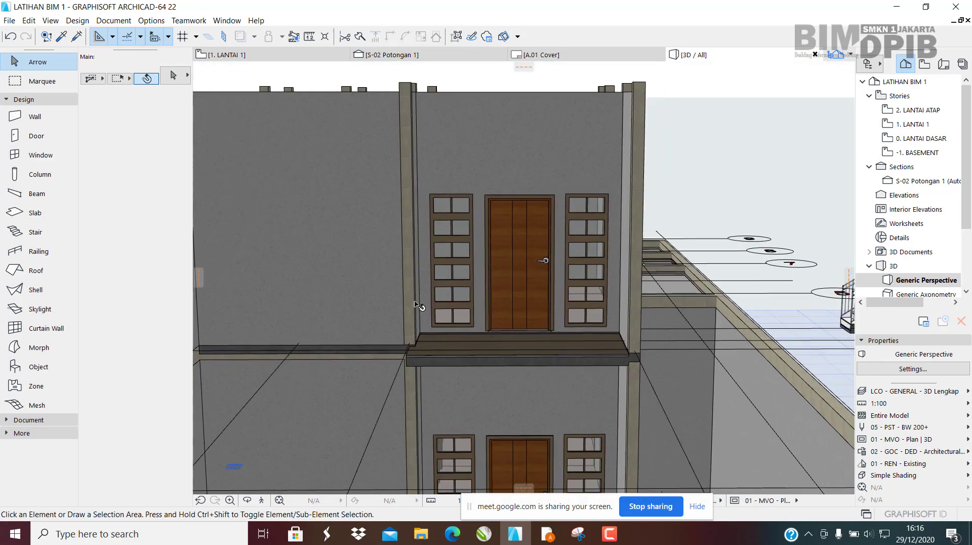
pyautogui.scroll(2, 367, 370)
pyautogui.click(365, 360)
pyautogui.keyDown('shift'); pyautogui.moveTo(365, 360); pyautogui.dragTo(488, 356, button='middle'); pyautogui.keyUp('shift')
pyautogui.keyDown('shift'); pyautogui.moveTo(516, 440); pyautogui.dragTo(518, 247, button='middle'); pyautogui.keyUp('shift')
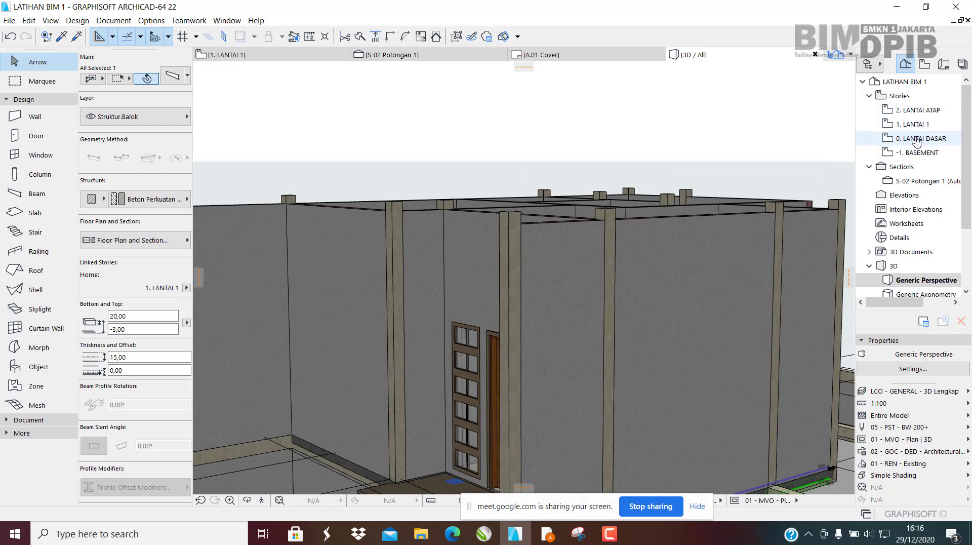
# Examine the selected beam around the balcony against both floors and highlight the 0. LANTAI DASAR story.
pyautogui.scroll(-3, 416, 231)
pyautogui.keyDown('shift'); pyautogui.moveTo(418, 368); pyautogui.dragTo(477, 419, button='middle'); pyautogui.keyUp('shift')
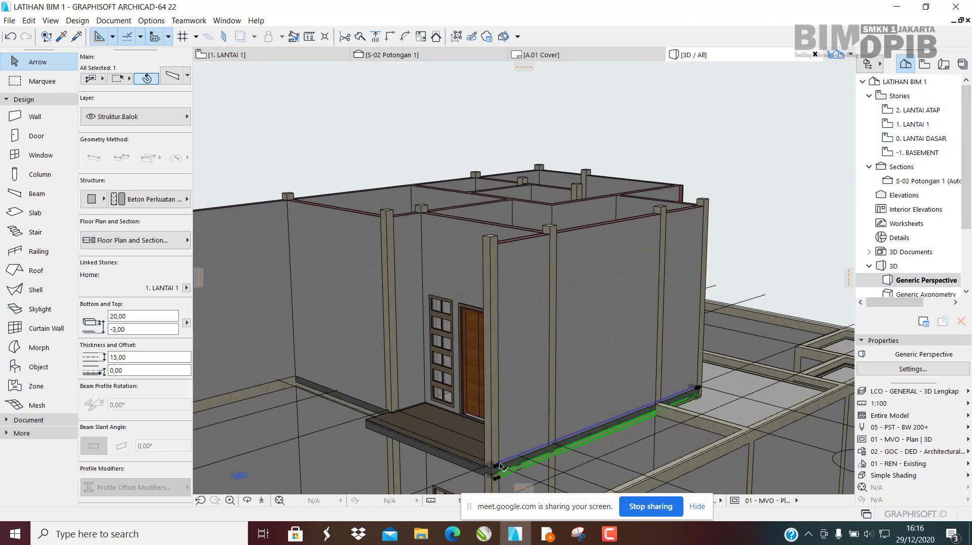
pyautogui.moveTo(543, 492); pyautogui.dragTo(571, 121, button='middle')
pyautogui.keyDown('shift'); pyautogui.moveTo(350, 313); pyautogui.dragTo(370, 426, button='middle'); pyautogui.keyUp('shift')
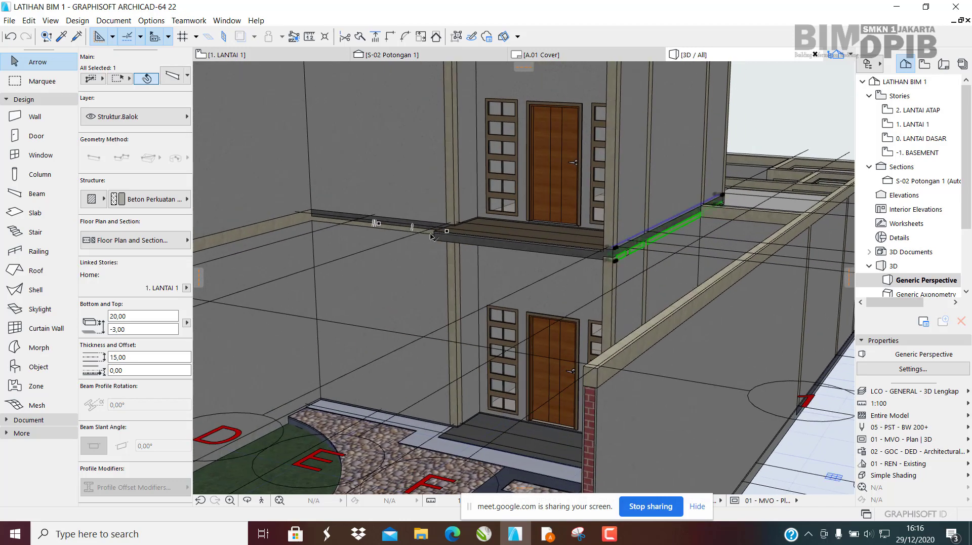
pyautogui.moveTo(457, 235); pyautogui.dragTo(368, 320, button='middle')
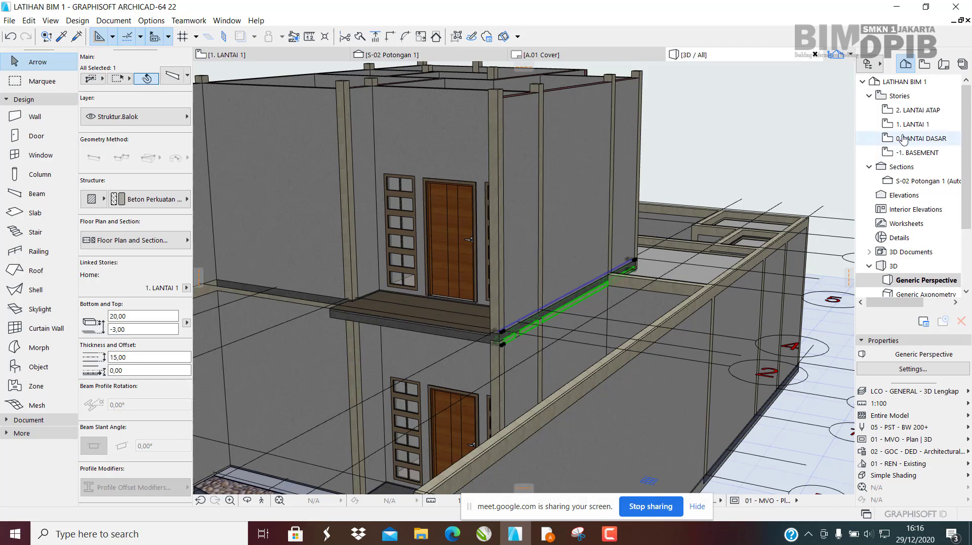
pyautogui.click(922, 140)
pyautogui.moveTo(458, 310); pyautogui.dragTo(634, 230, button='middle')
pyautogui.moveTo(703, 278); pyautogui.dragTo(622, 356, button='middle')
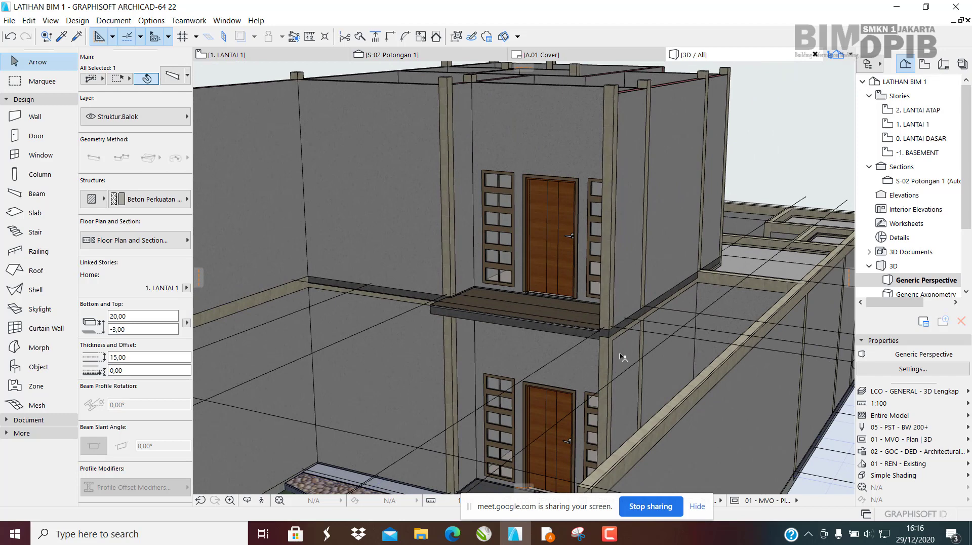
# Inspect the front floor beam and the upper walls beside the balcony, relating them to stories 1. LANTAI 1 and 2. LANTAI ATAP.
pyautogui.click(383, 292)
pyautogui.click(918, 125)
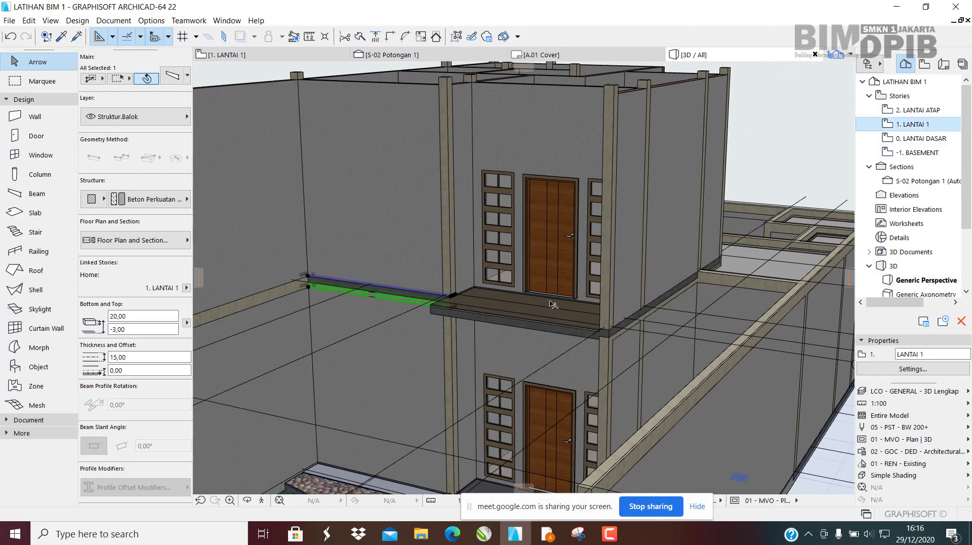
pyautogui.moveTo(617, 257); pyautogui.dragTo(556, 370, button='middle')
pyautogui.click(565, 201)
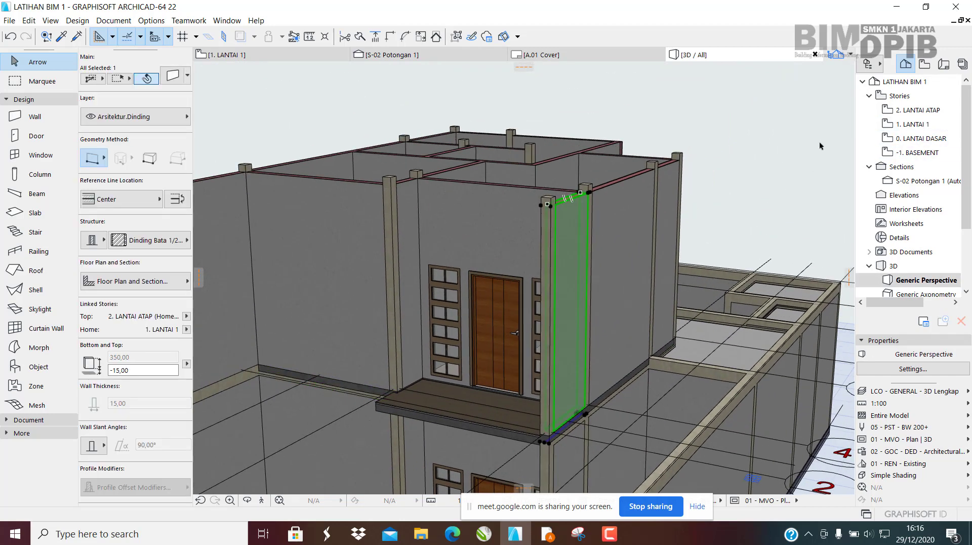
pyautogui.click(903, 115)
pyautogui.press('Escape')
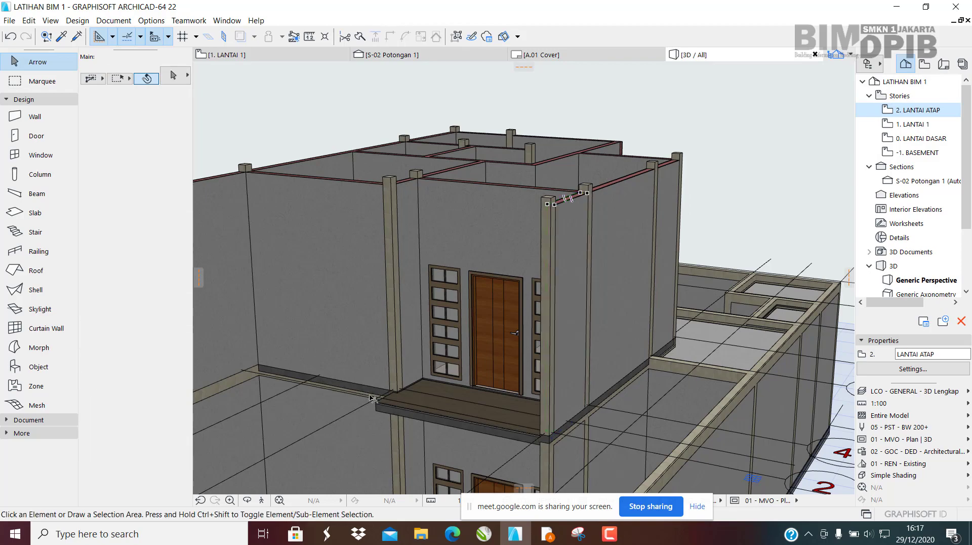
pyautogui.click(345, 392)
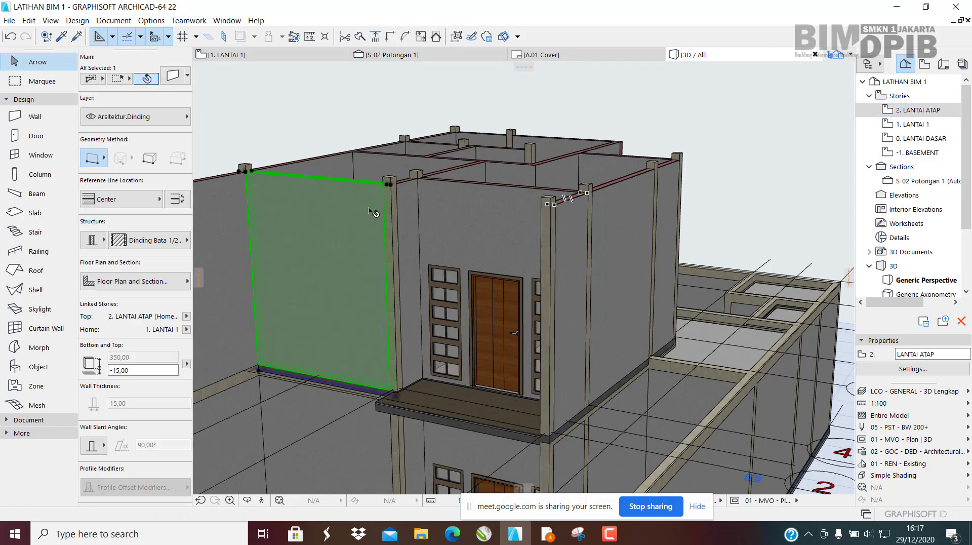
pyautogui.keyDown('shift'); pyautogui.moveTo(370, 211); pyautogui.dragTo(582, 167, button='middle'); pyautogui.keyUp('shift')
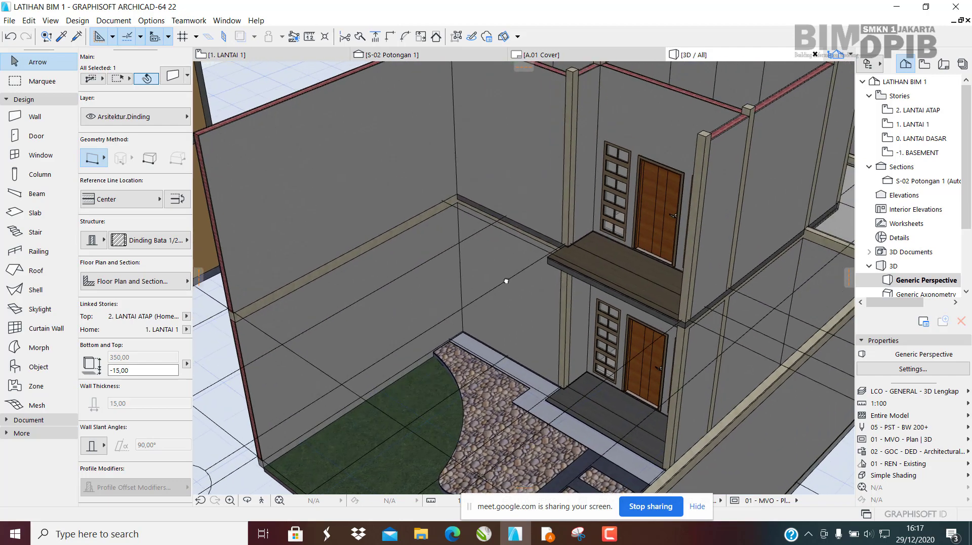
pyautogui.press('Escape')
# Select all beams in the 3D model, examine their layout on both floors, and clear the selection.
pyautogui.click(28, 197)
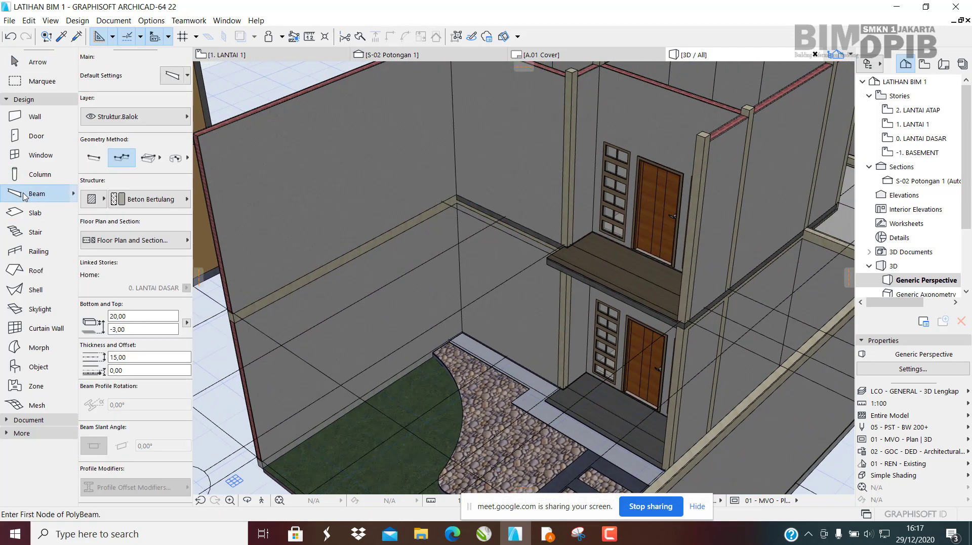
pyautogui.hotkey('ctrl', 'a')
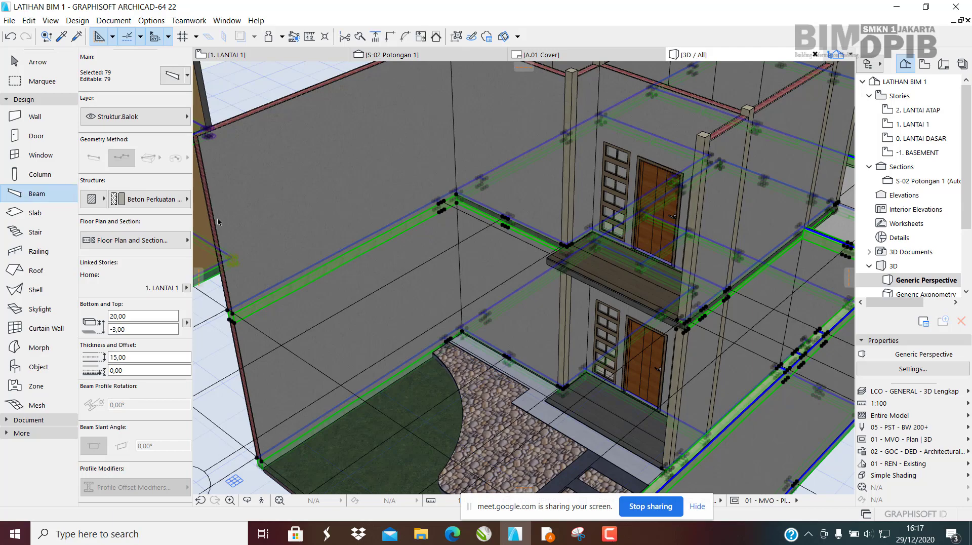
pyautogui.keyDown('shift'); pyautogui.moveTo(452, 283); pyautogui.dragTo(528, 246, button='middle'); pyautogui.keyUp('shift')
pyautogui.moveTo(602, 253); pyautogui.dragTo(385, 306, button='middle')
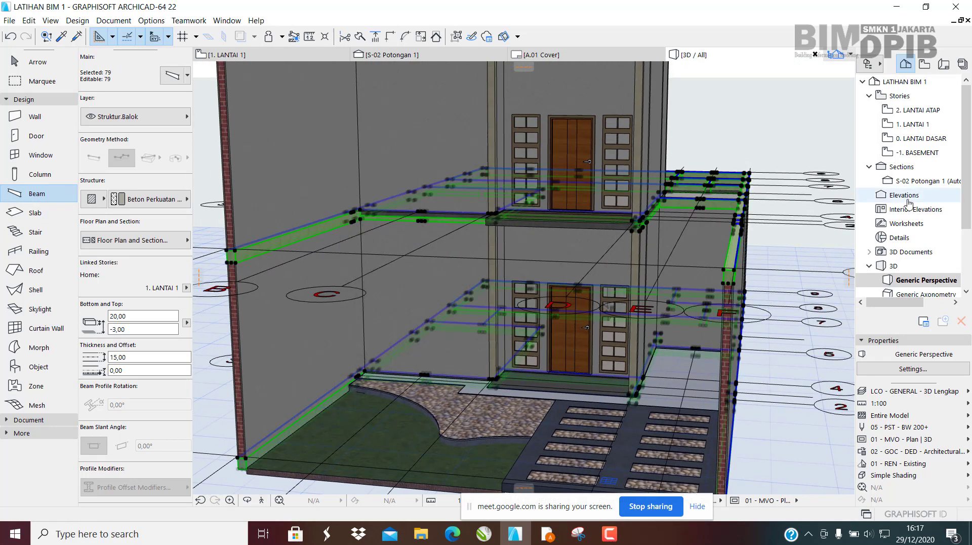
pyautogui.press('shift')
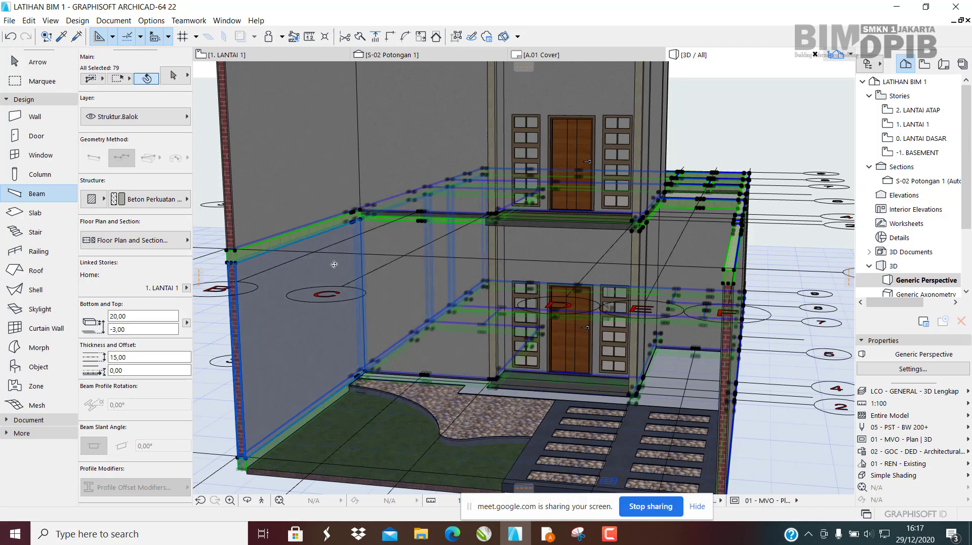
pyautogui.moveTo(334, 264)
pyautogui.keyDown('shift'); pyautogui.mouseDown(button='middle')
pyautogui.moveTo(371, 261)
pyautogui.moveTo(332, 264)
pyautogui.mouseUp(button='middle'); pyautogui.keyUp('shift')
pyautogui.moveTo(406, 284); pyautogui.dragTo(370, 245, button='middle')
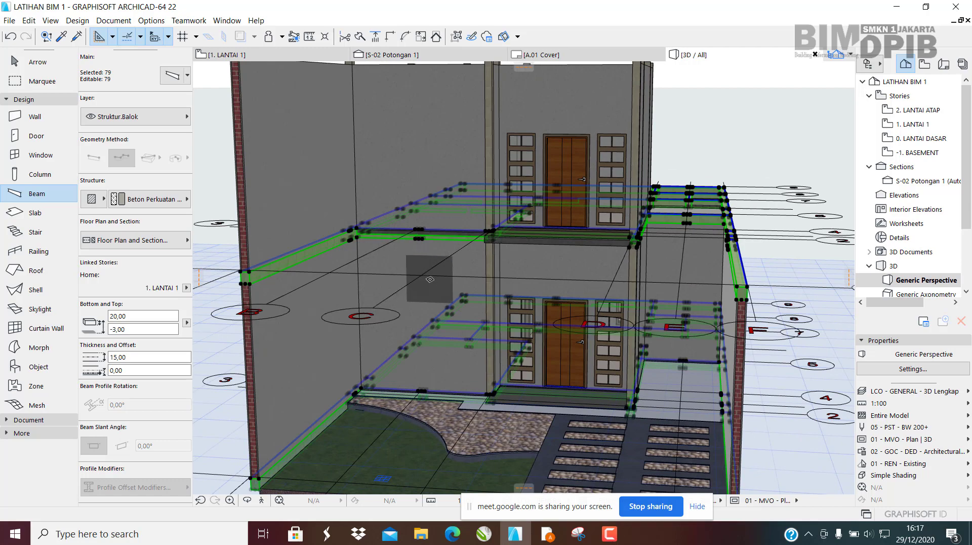
pyautogui.press('Escape')
pyautogui.press('Escape')
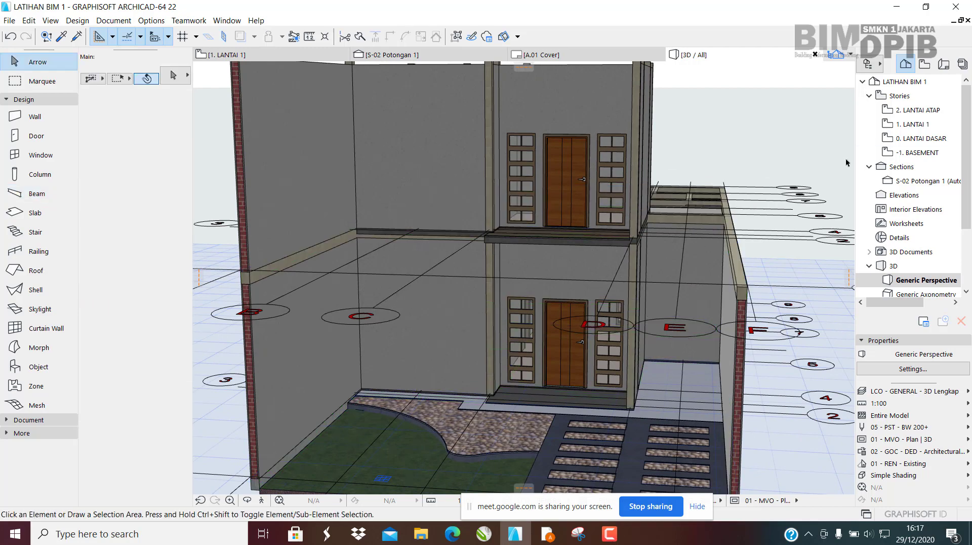
# Open the 1. LANTAI 1 floor plan, clear the current selection, and select and copy all beams on it.
pyautogui.scroll(-1, 514, 258)
pyautogui.moveTo(514, 258); pyautogui.dragTo(445, 325, button='middle')
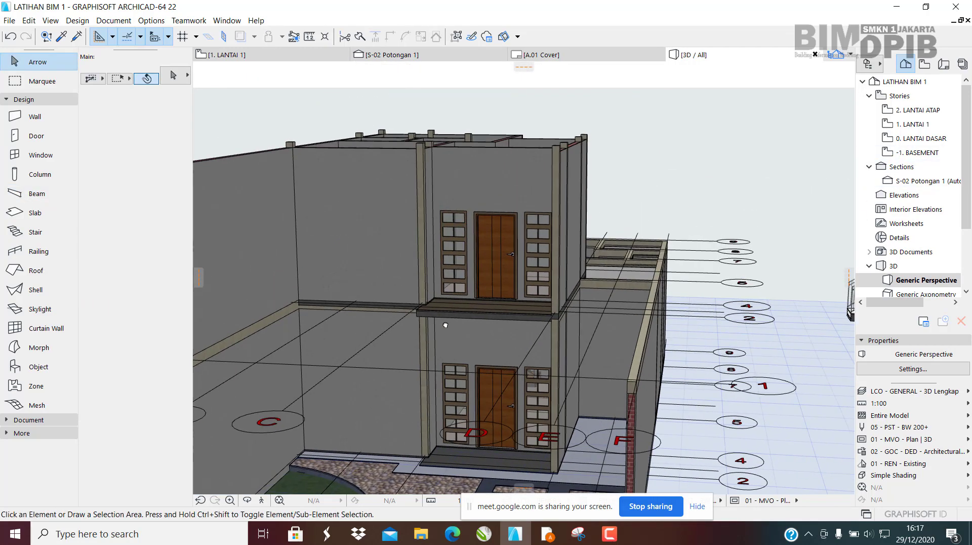
pyautogui.click(284, 55)
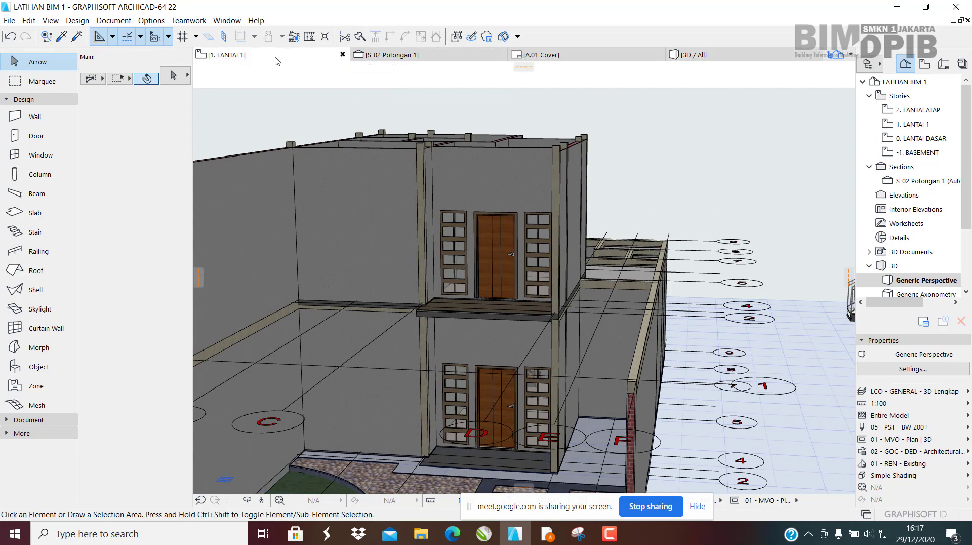
pyautogui.scroll(-5, 347, 189)
pyautogui.scroll(2, 395, 273)
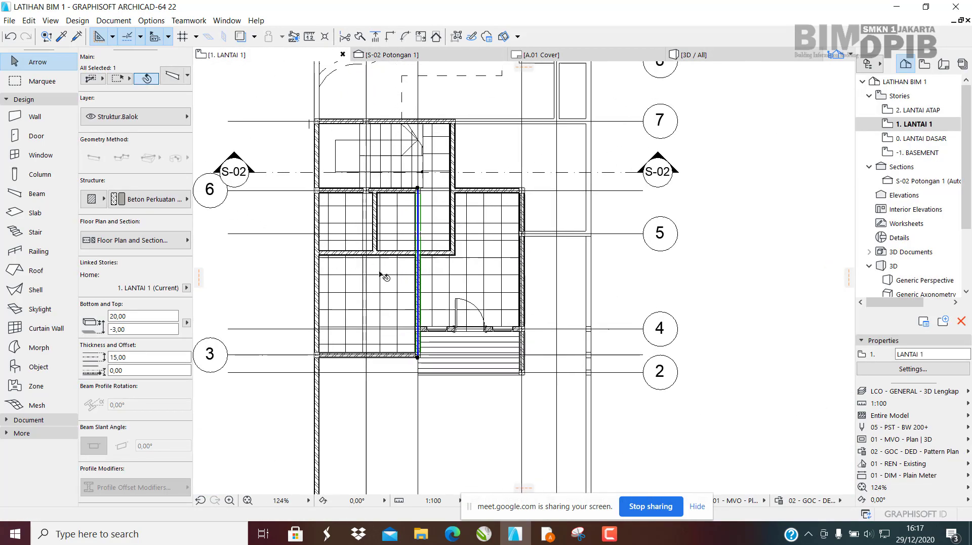
pyautogui.press('Escape')
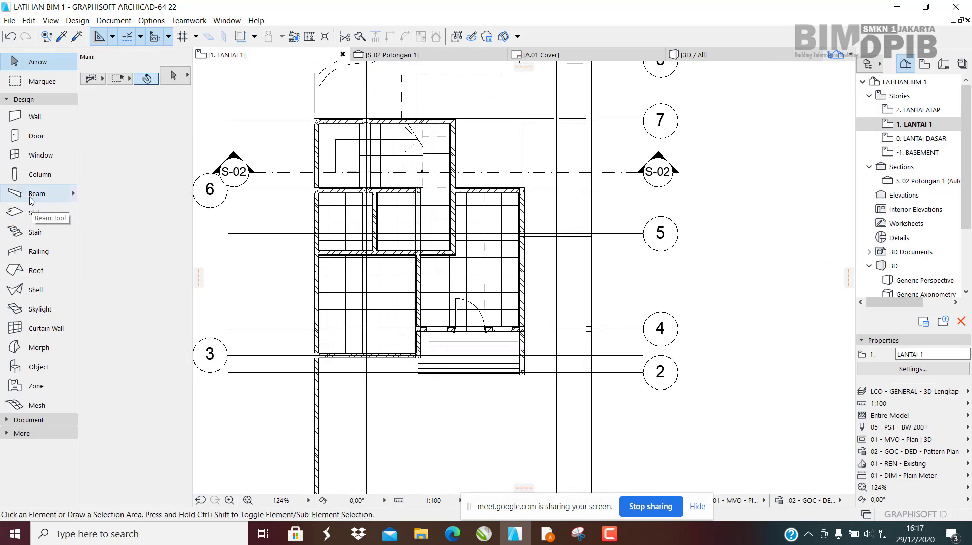
pyautogui.click(32, 198)
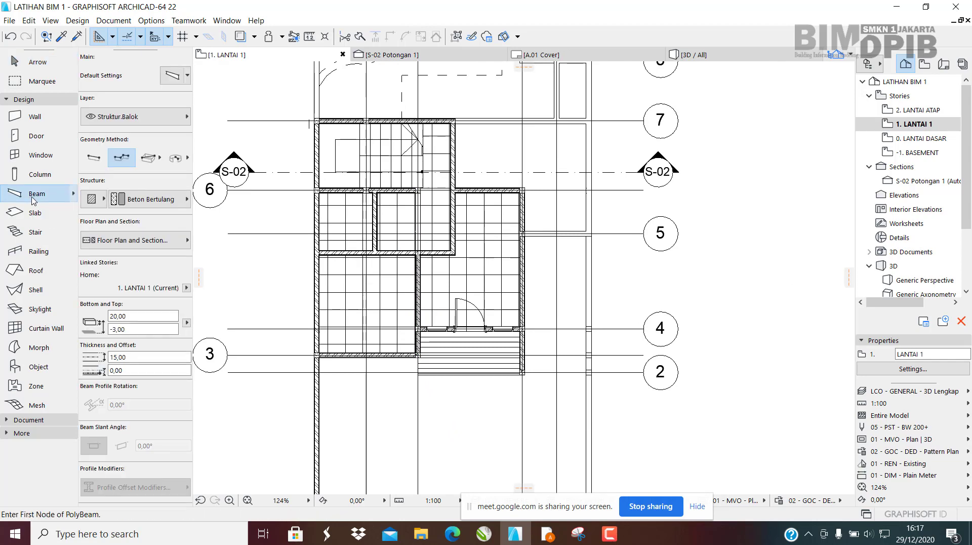
pyautogui.hotkey('ctrl', 'a')
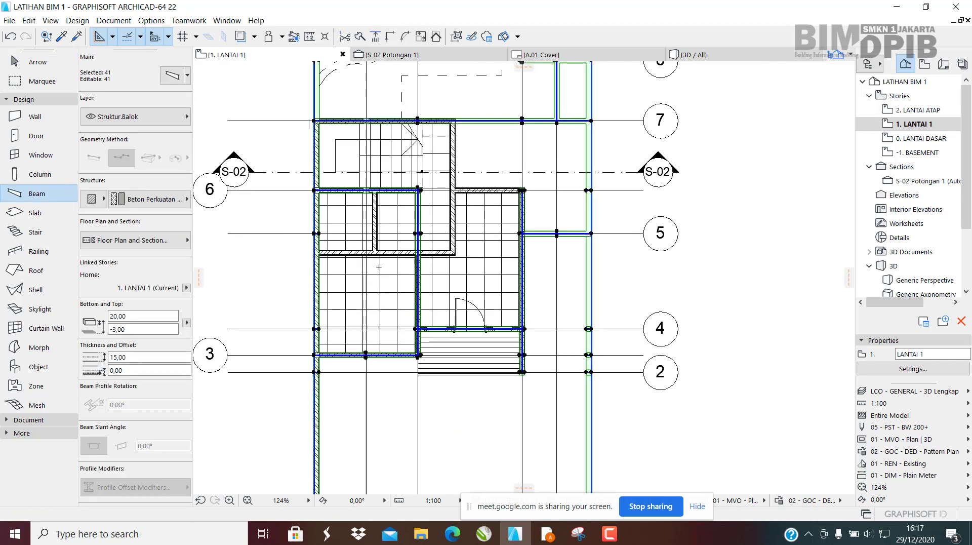
pyautogui.scroll(-3, 379, 267)
pyautogui.scroll(2, 413, 278)
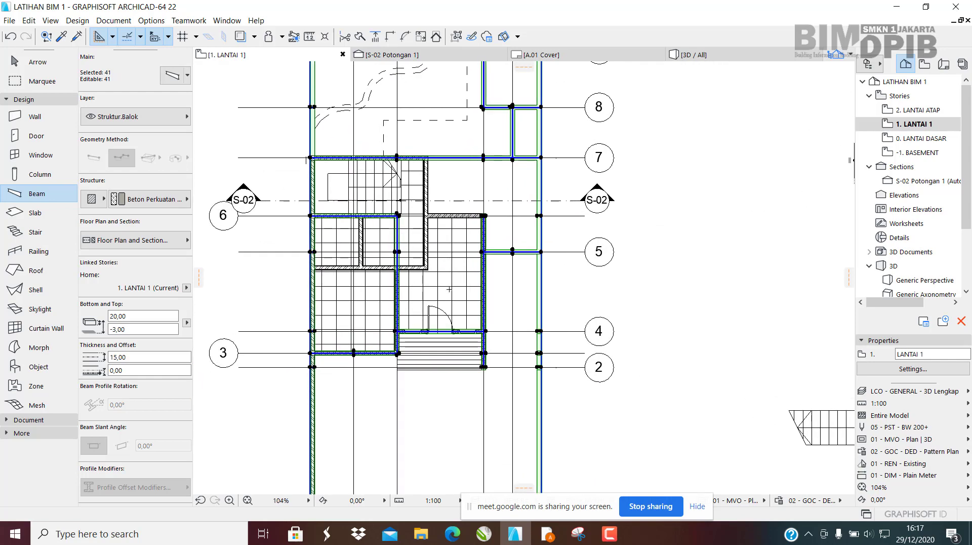
# Paste the copied beams onto story 2. LANTAI ATAP at their original location.
pyautogui.click(922, 110)
pyautogui.doubleClick(921, 113)
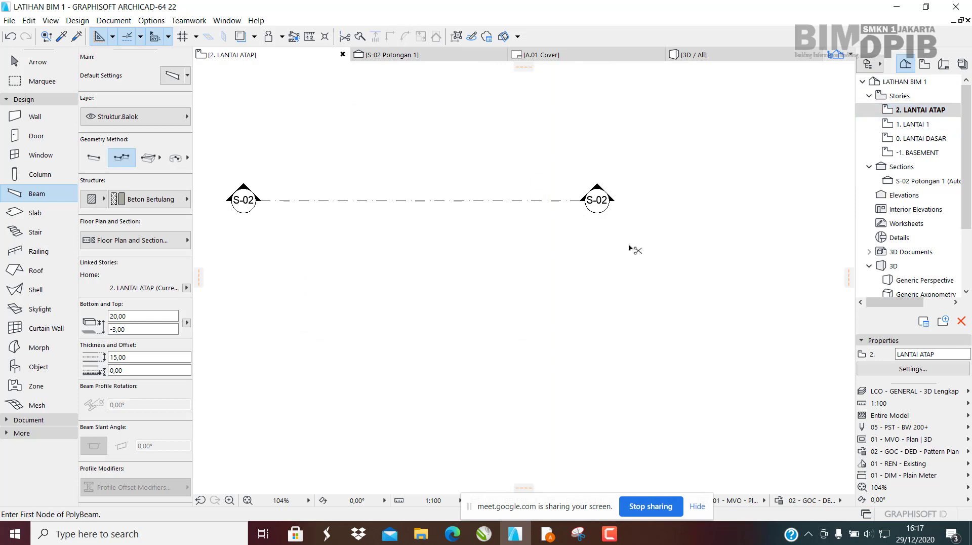
pyautogui.hotkey('ctrl', 'v')
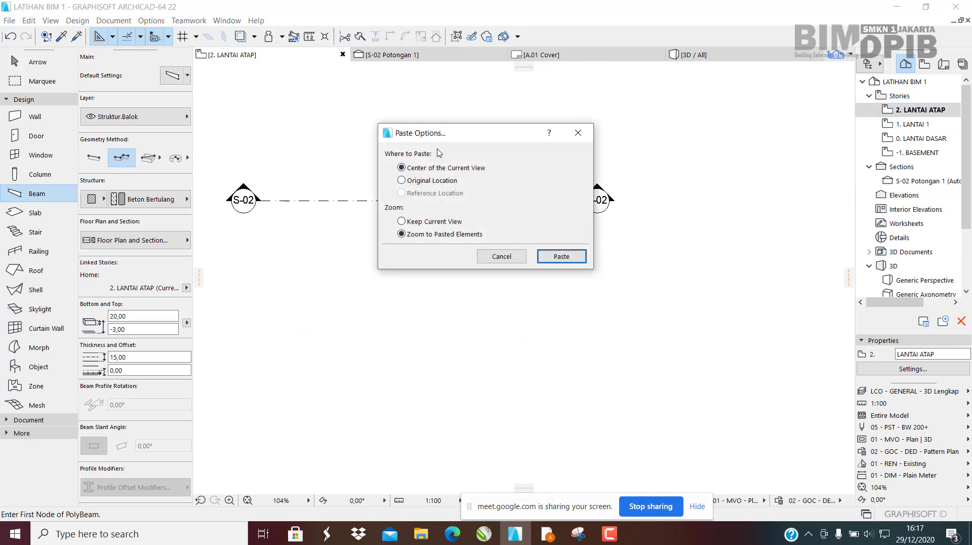
pyautogui.click(402, 180)
pyautogui.click(561, 256)
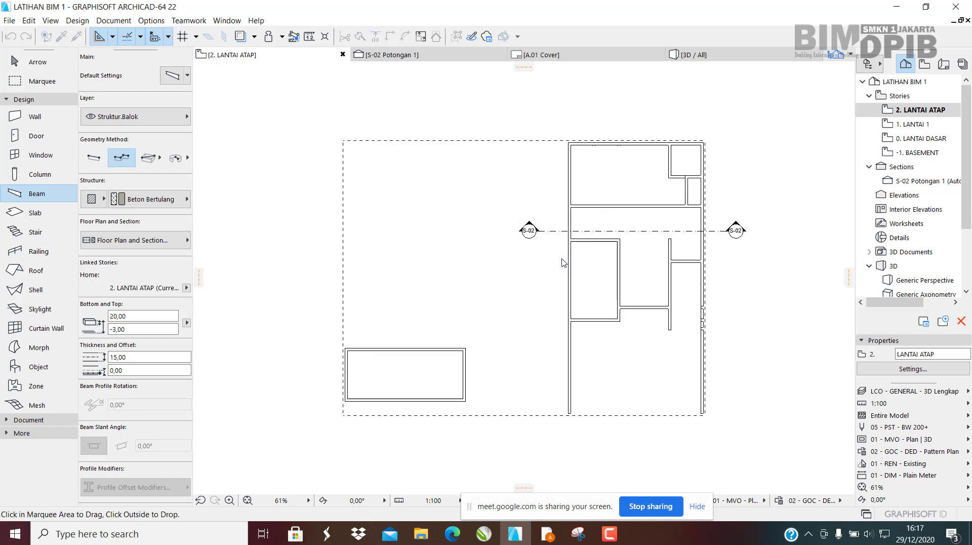
pyautogui.moveTo(747, 302); pyautogui.dragTo(596, 287, button='middle')
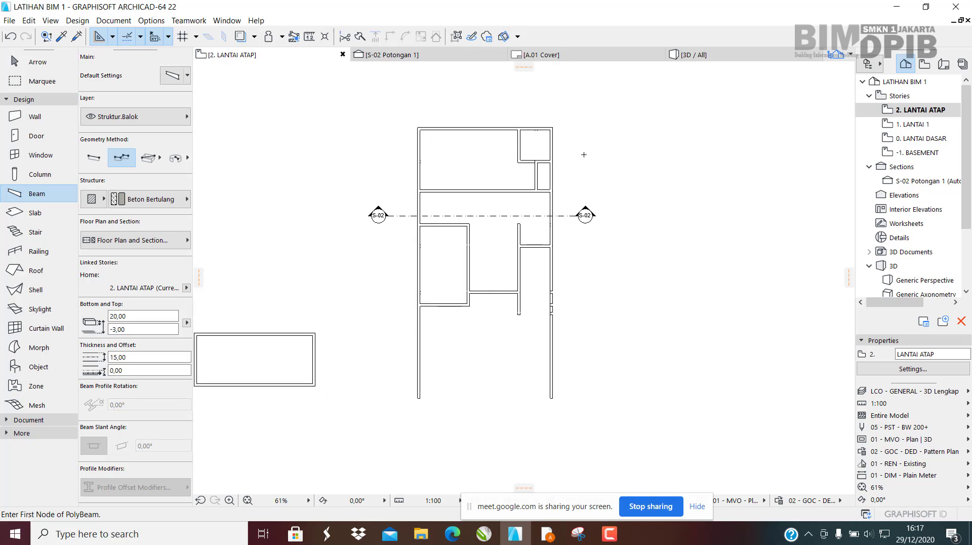
# Inspect the pasted roof-level beams in the 3D view and select those overhanging the rear and outer side of the house.
pyautogui.click(702, 61)
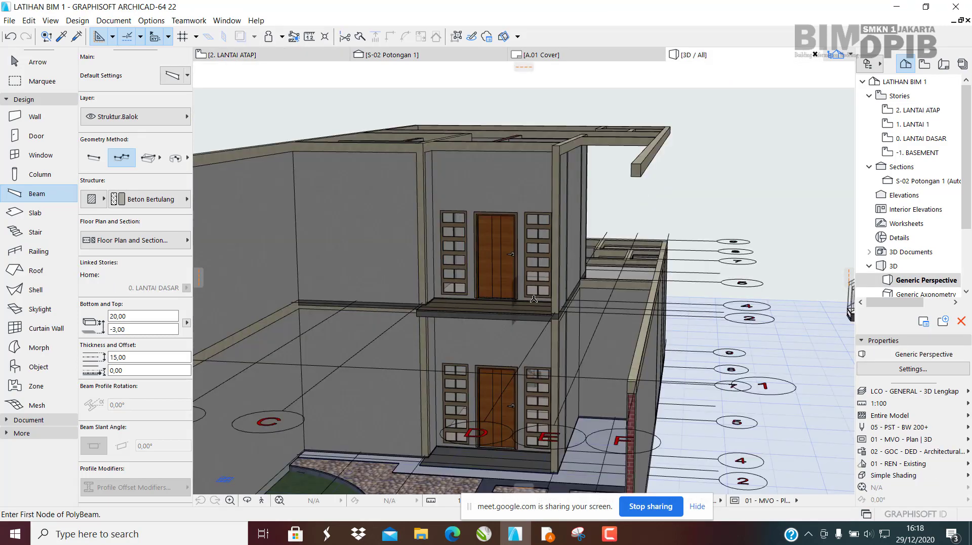
pyautogui.moveTo(606, 196)
pyautogui.keyDown('shift'); pyautogui.mouseDown(button='middle')
pyautogui.moveTo(525, 255)
pyautogui.moveTo(540, 302)
pyautogui.moveTo(563, 253)
pyautogui.moveTo(613, 193)
pyautogui.mouseUp(button='middle'); pyautogui.keyUp('shift')
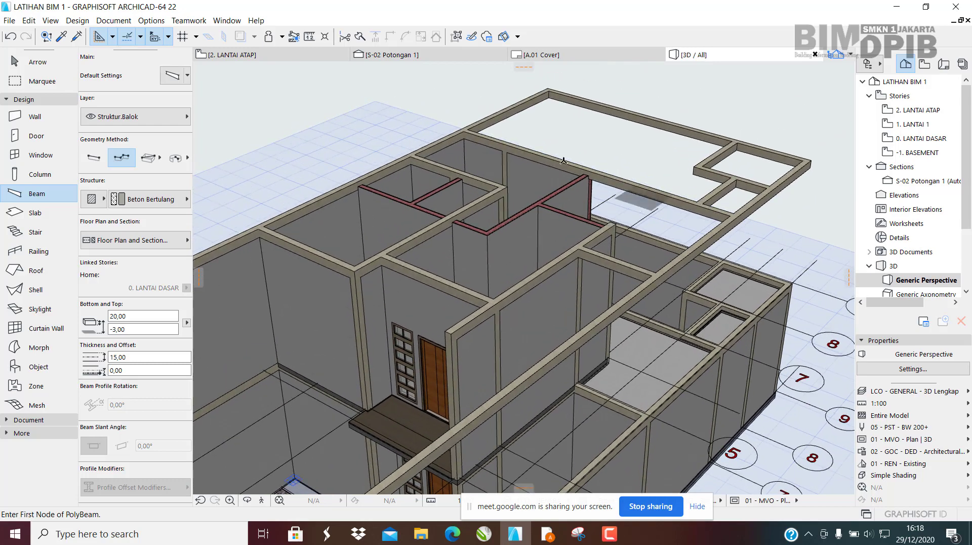
pyautogui.press('Escape')
pyautogui.moveTo(756, 179); pyautogui.dragTo(732, 170, button='middle')
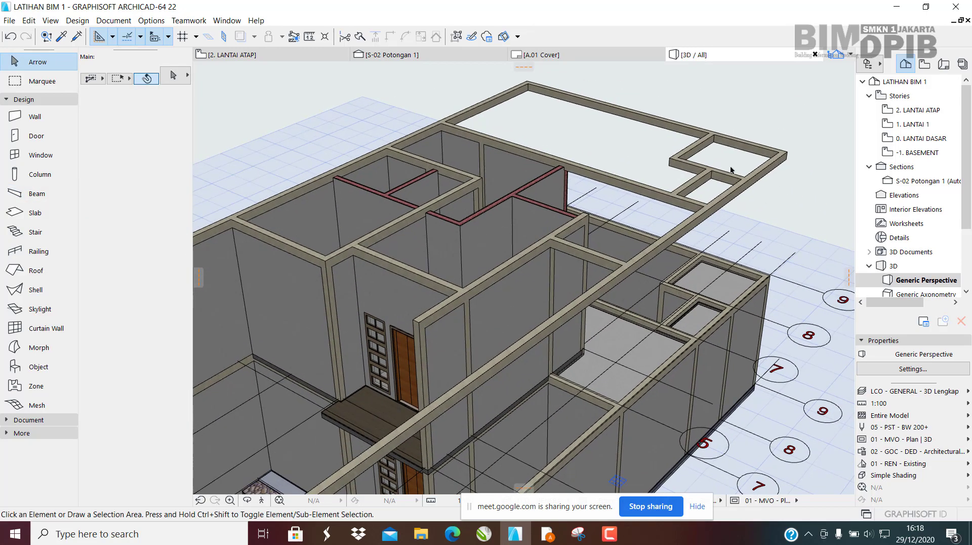
pyautogui.click(717, 196)
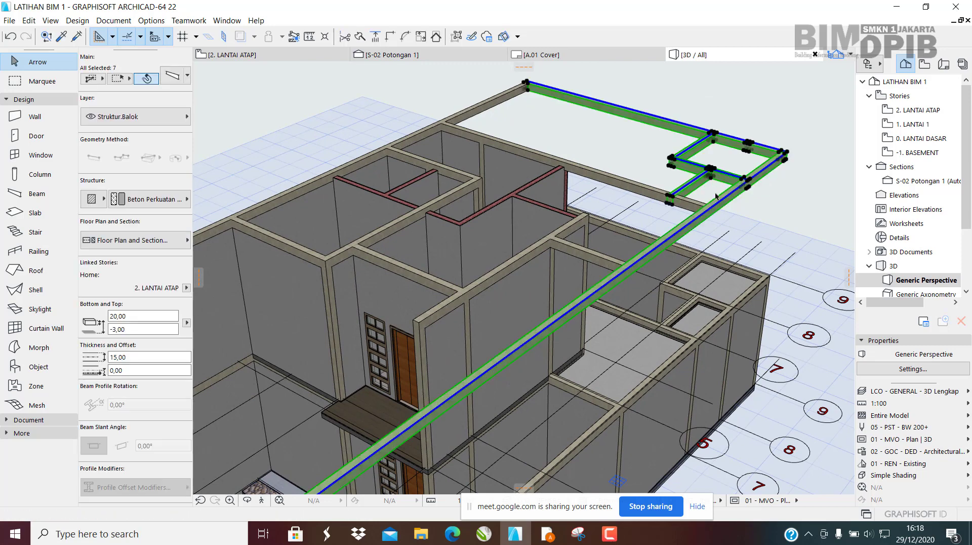
# Undo the beam paste on the roof story and the last slab change.
pyautogui.hotkey('ctrl', 'z')
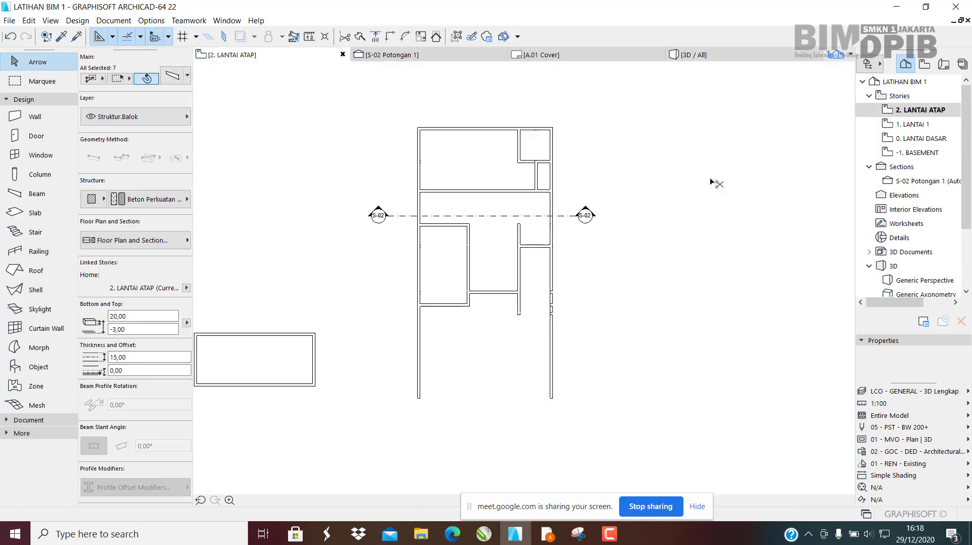
pyautogui.hotkey('ctrl', 'z')
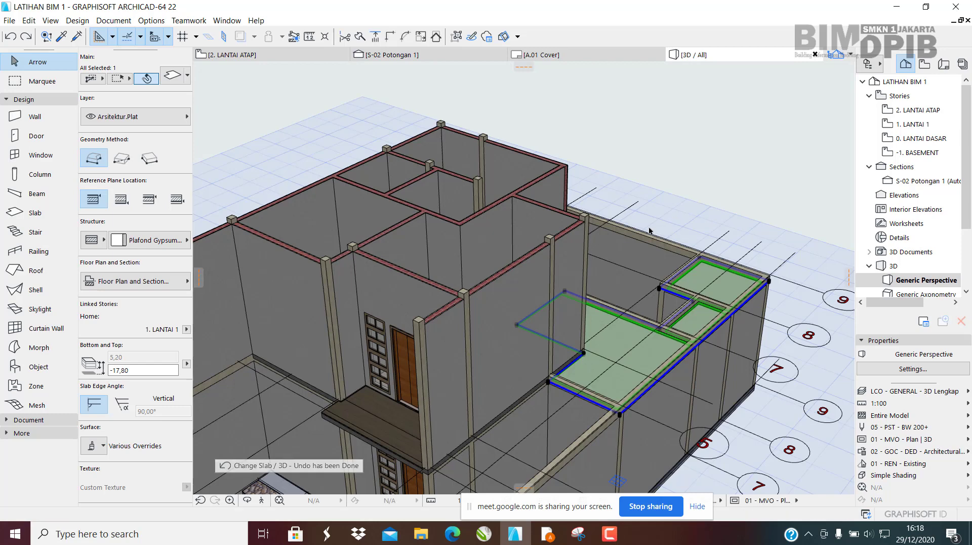
pyautogui.keyDown('shift'); pyautogui.moveTo(452, 265); pyautogui.dragTo(714, 165, button='middle'); pyautogui.keyUp('shift')
# Start editing elements by stories and limit the element types to Beam only.
pyautogui.click(909, 96)
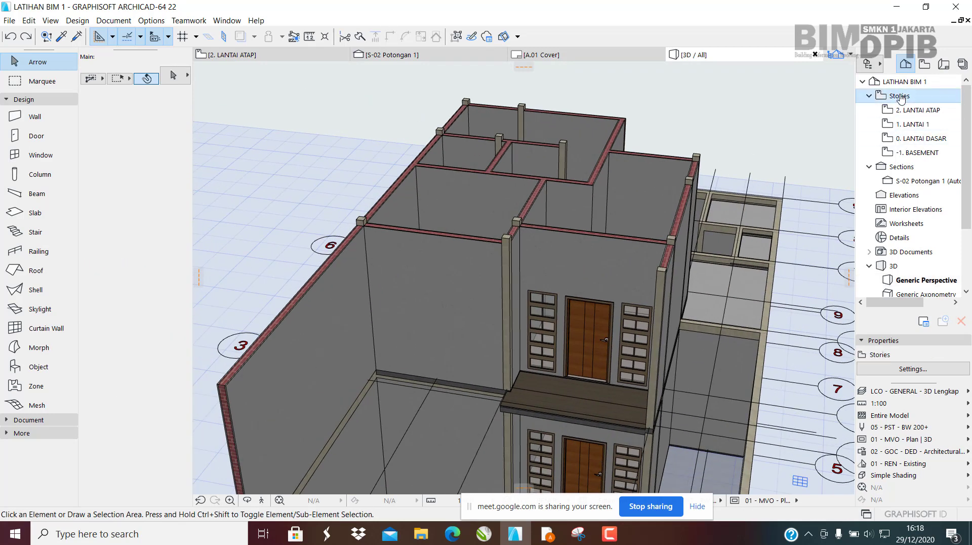
pyautogui.rightClick(913, 97)
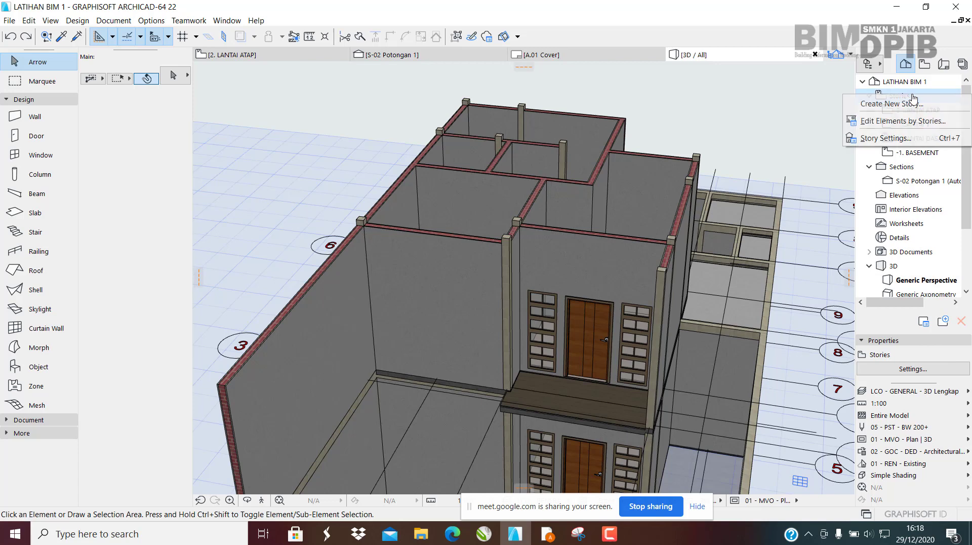
pyautogui.click(910, 122)
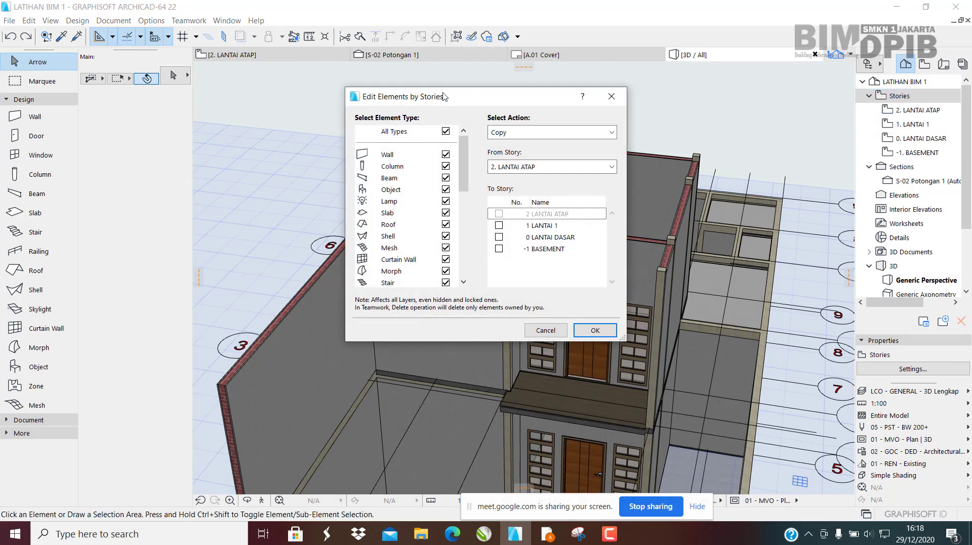
pyautogui.moveTo(444, 96); pyautogui.dragTo(422, 137)
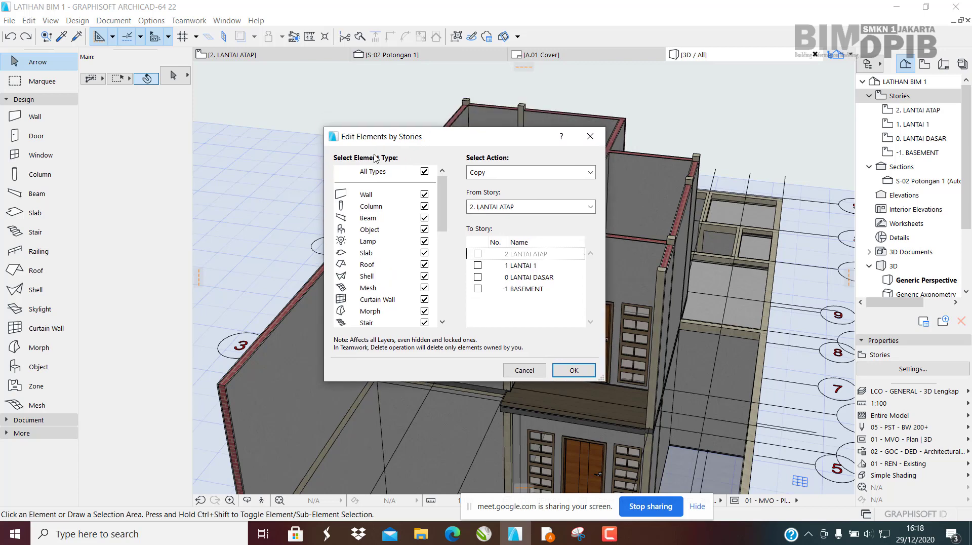
pyautogui.click(425, 172)
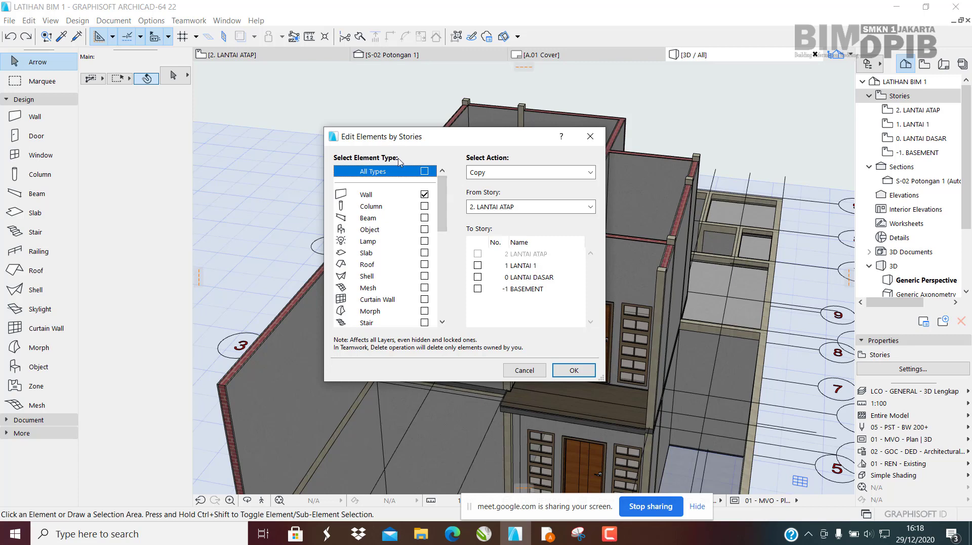
pyautogui.click(424, 218)
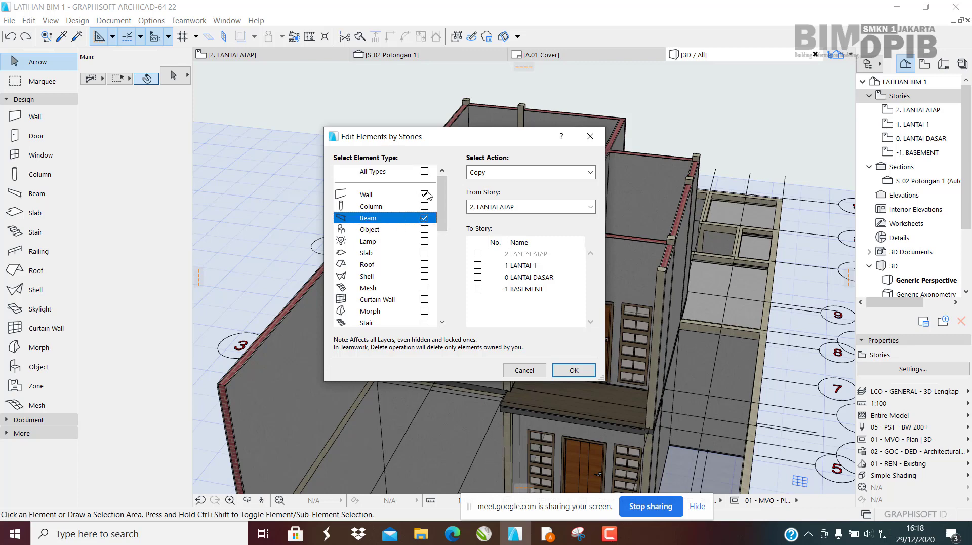
pyautogui.click(424, 195)
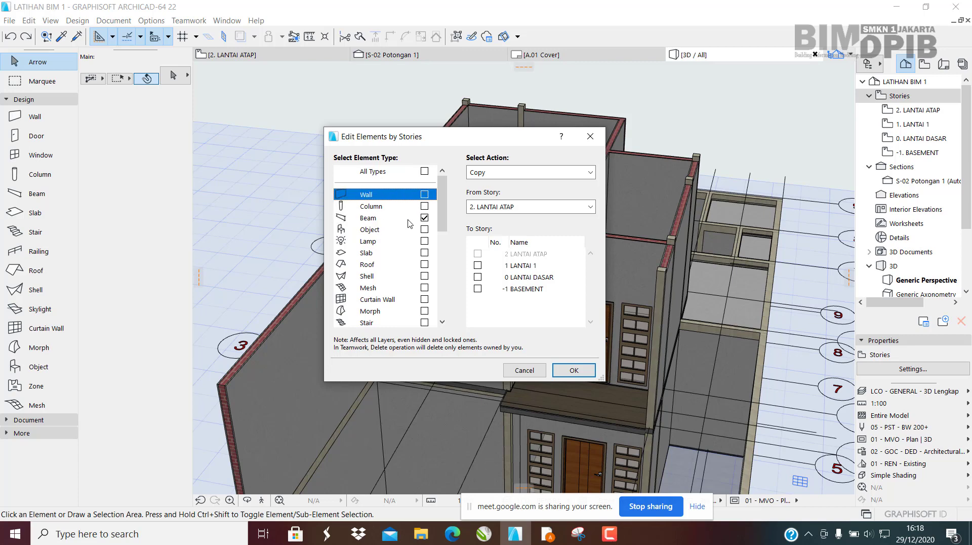
pyautogui.click(423, 231)
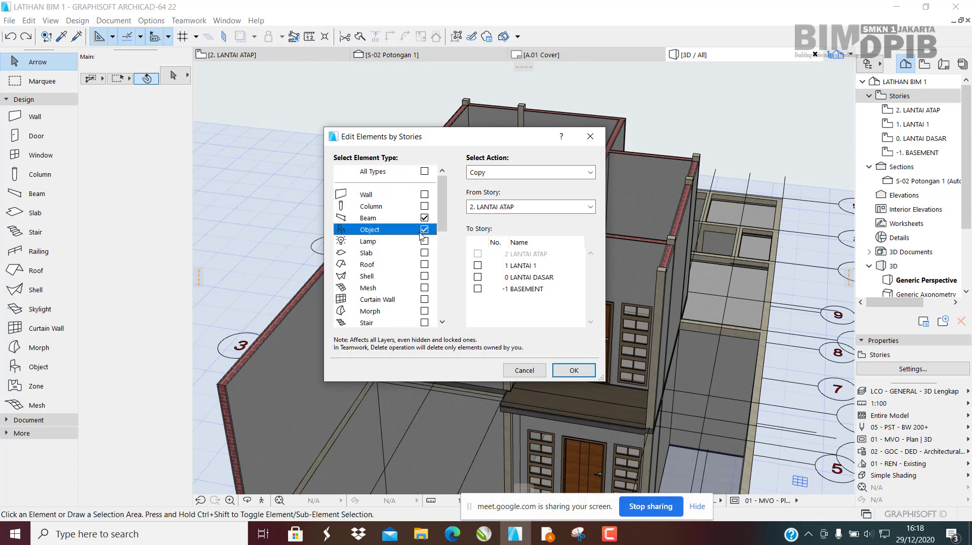
pyautogui.click(430, 219)
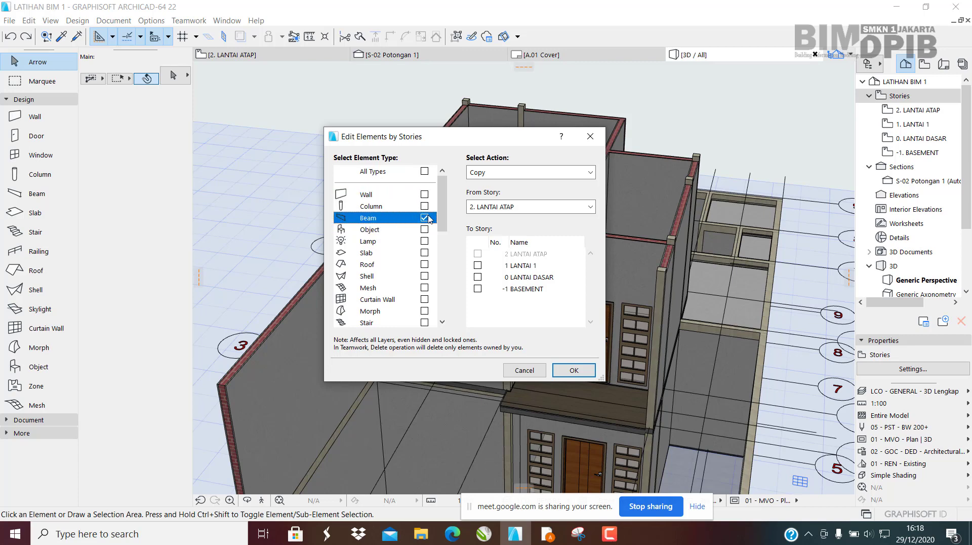
# Copy the beams from story 1. LANTAI 1 to story 2. LANTAI ATAP.
pyautogui.click(531, 172)
pyautogui.click(503, 187)
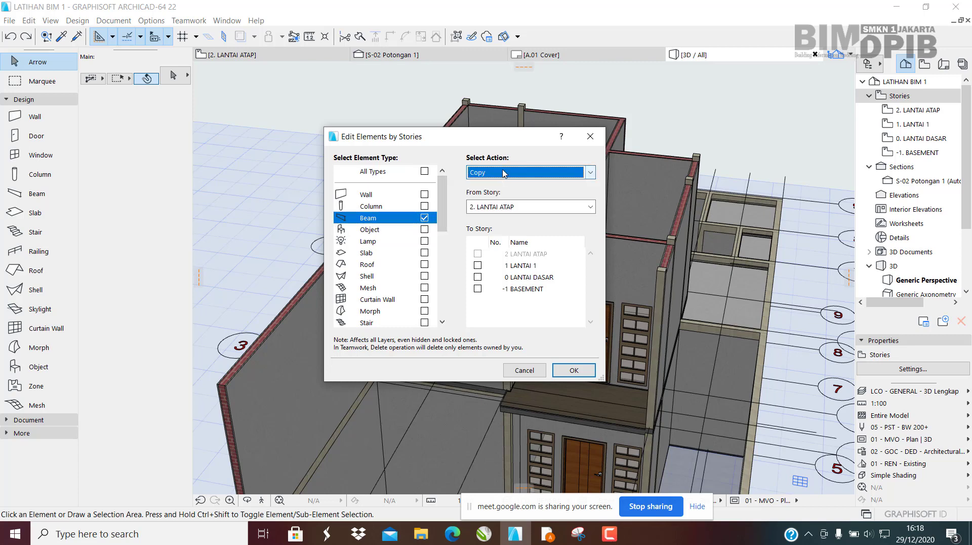
pyautogui.click(489, 207)
pyautogui.click(491, 232)
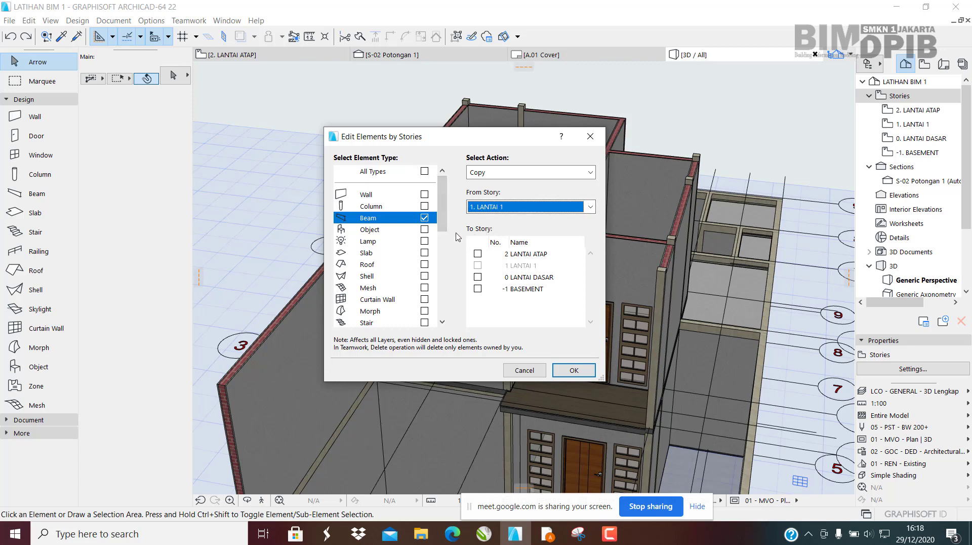
pyautogui.click(478, 254)
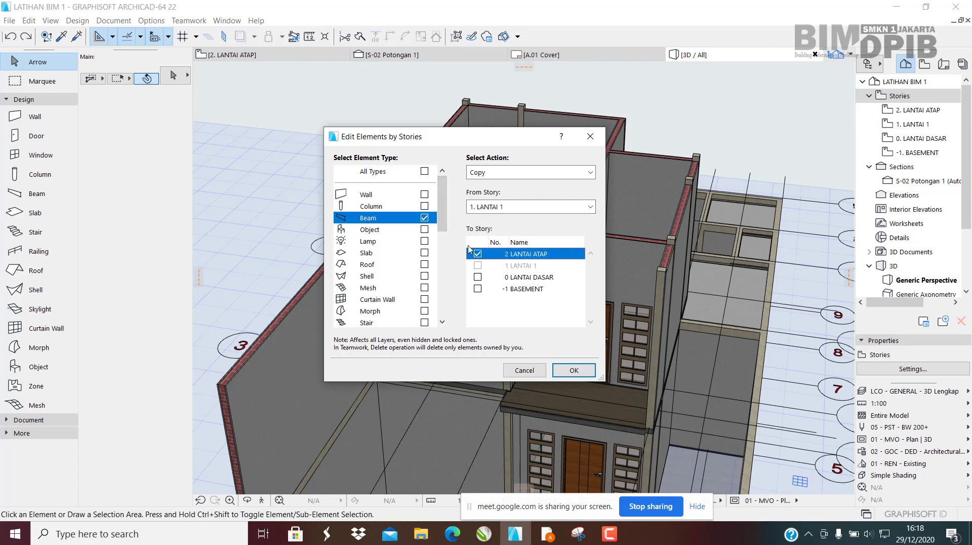
pyautogui.click(574, 370)
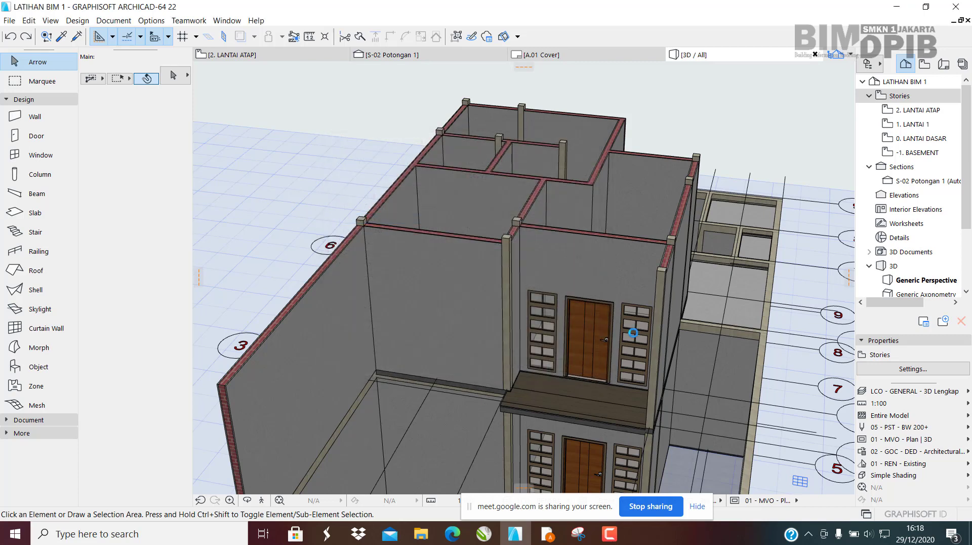
# Delete the short overhanging beam near the rear outer corner of the roof level and the small beam piece beside it.
pyautogui.moveTo(609, 163); pyautogui.dragTo(530, 205, button='middle')
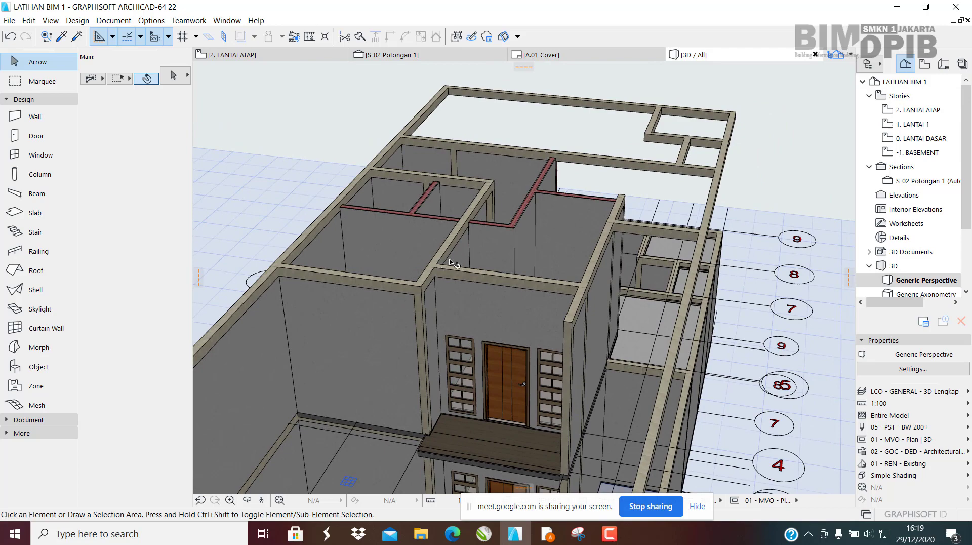
pyautogui.moveTo(452, 262); pyautogui.dragTo(359, 304, button='middle')
pyautogui.click(556, 185)
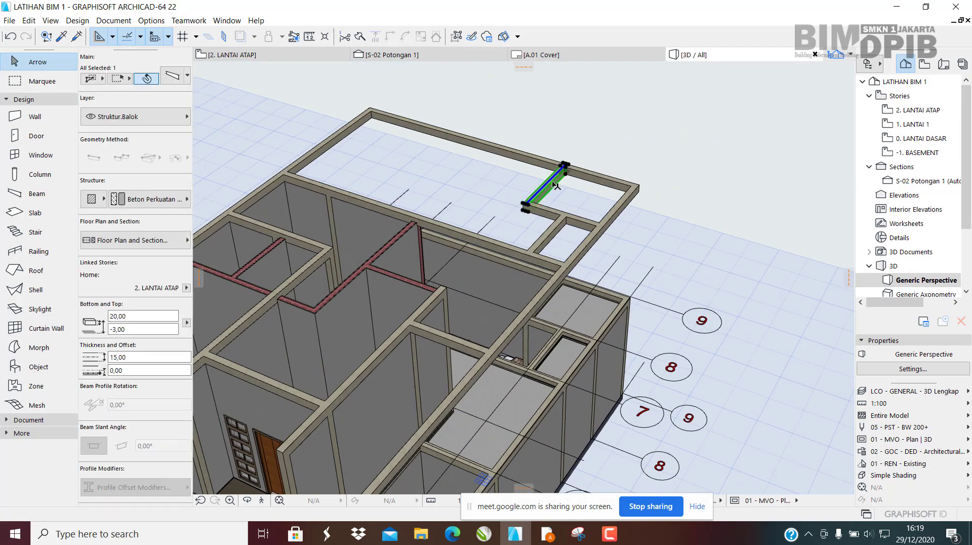
pyautogui.press('Delete')
pyautogui.click(598, 179)
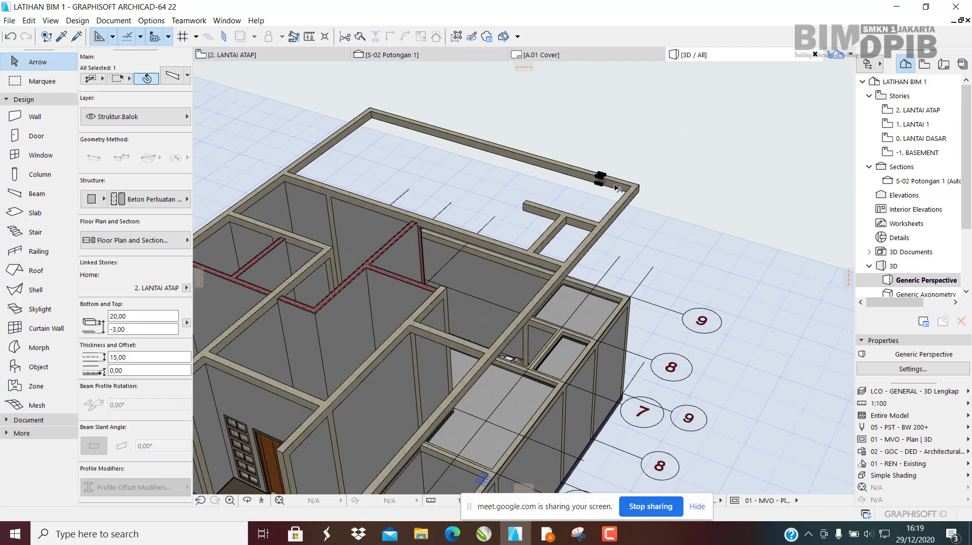
pyautogui.press('Delete')
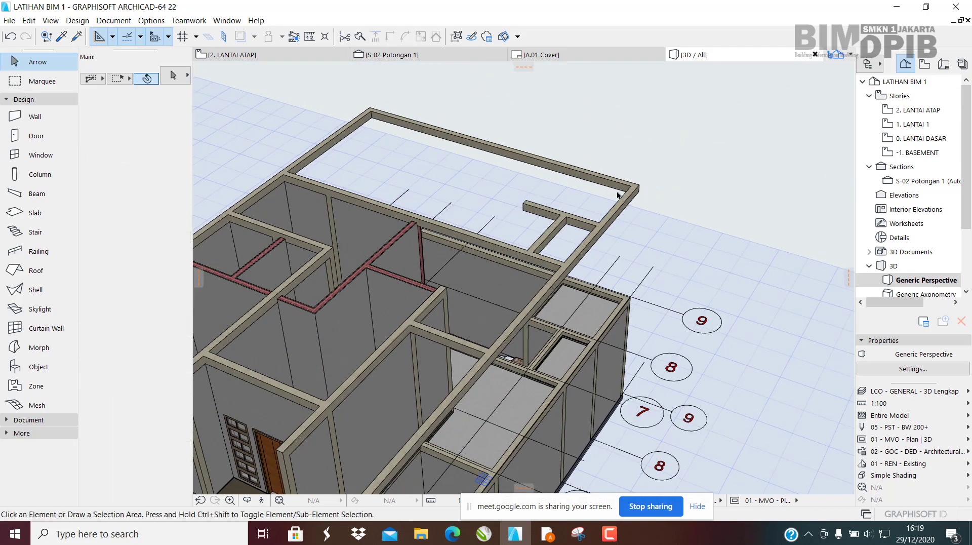
# Delete the overhanging rear edge beam, the long outer side beam and the leftover beam pieces along the rear edge.
pyautogui.click(571, 172)
pyautogui.press('Delete')
pyautogui.click(598, 233)
pyautogui.press('Delete')
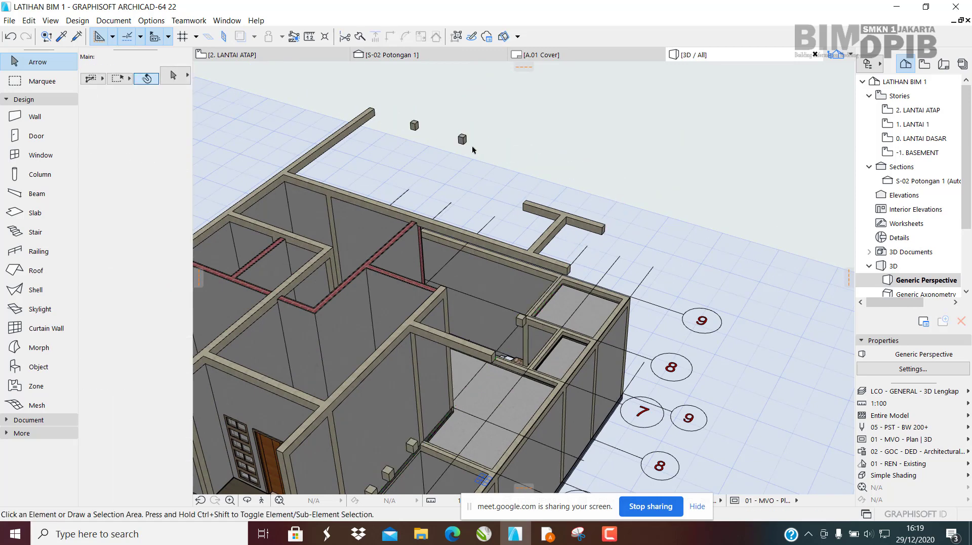
pyautogui.moveTo(489, 150); pyautogui.dragTo(402, 115)
pyautogui.press('Delete')
# Delete the remaining short beams floating in the overhang behind the house.
pyautogui.moveTo(578, 247); pyautogui.dragTo(625, 180, button='middle')
pyautogui.click(636, 151)
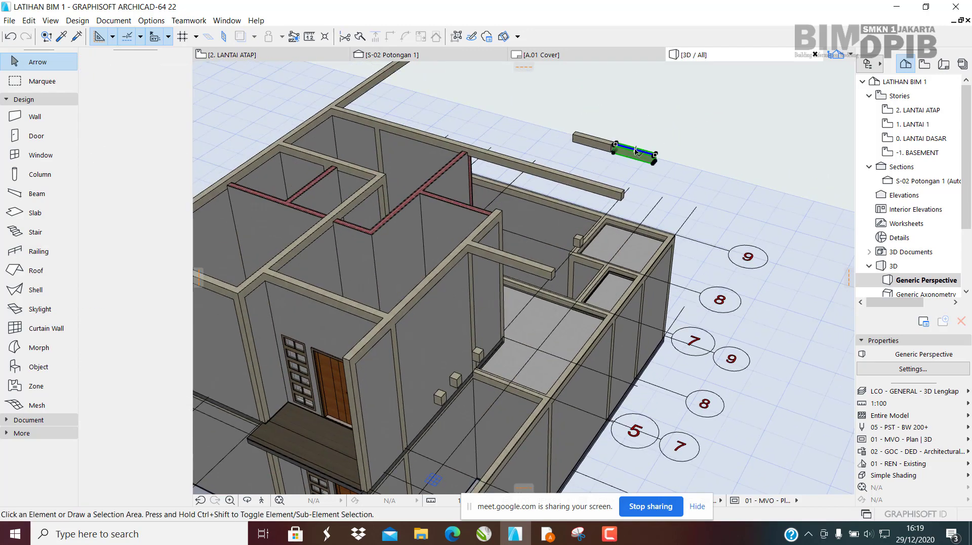
pyautogui.press('Delete')
pyautogui.click(597, 143)
pyautogui.press('Delete')
# Delete the short roof-level beam projecting outward from the side wall over the lower side wing.
pyautogui.click(566, 177)
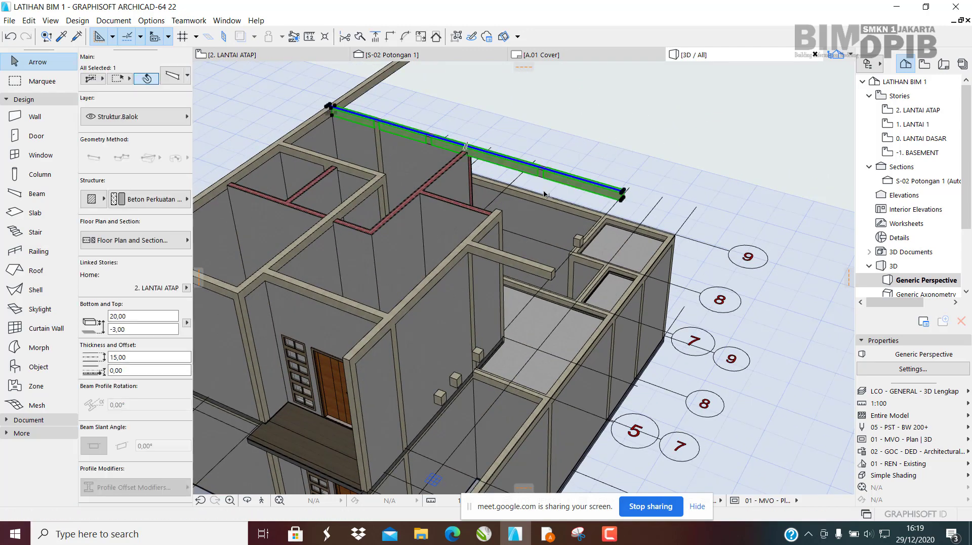
pyautogui.moveTo(544, 194); pyautogui.dragTo(623, 152, button='middle')
pyautogui.moveTo(545, 257); pyautogui.dragTo(603, 171, button='middle')
pyautogui.click(655, 123)
pyautogui.moveTo(640, 212); pyautogui.dragTo(541, 348, button='middle')
pyautogui.press('Delete')
pyautogui.moveTo(486, 195); pyautogui.dragTo(562, 194, button='middle')
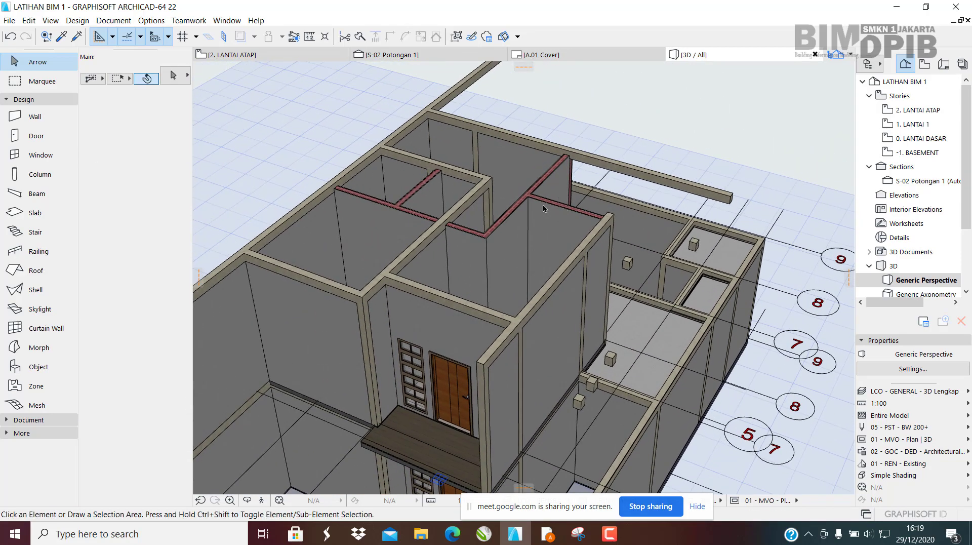
# Go to the 2. LANTAI ATAP floor plan and turn on the trace reference.
pyautogui.click(249, 59)
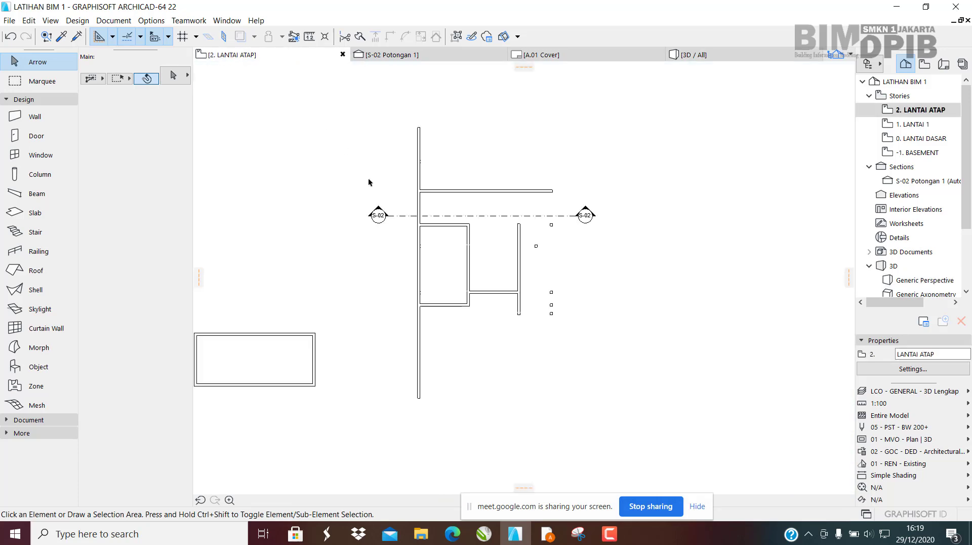
pyautogui.scroll(3, 503, 251)
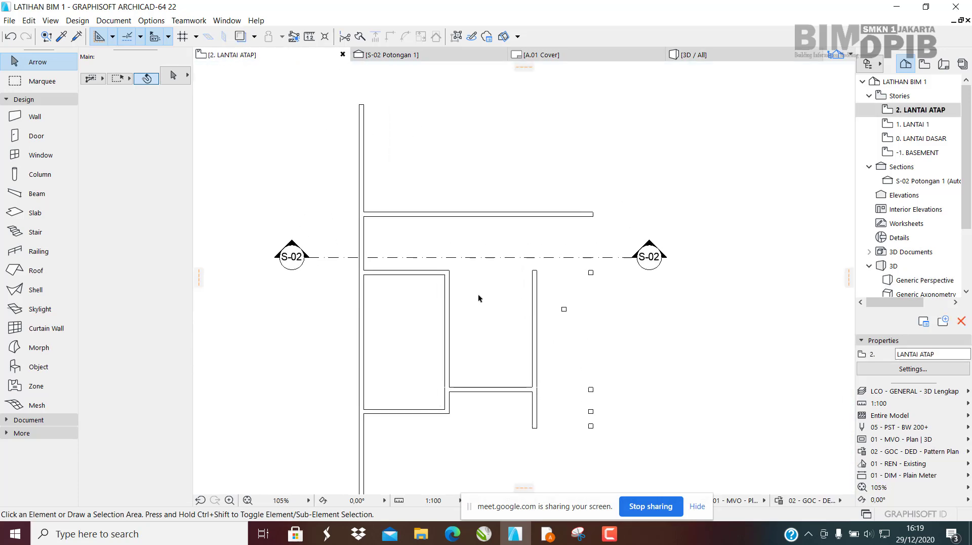
pyautogui.scroll(-2, 478, 298)
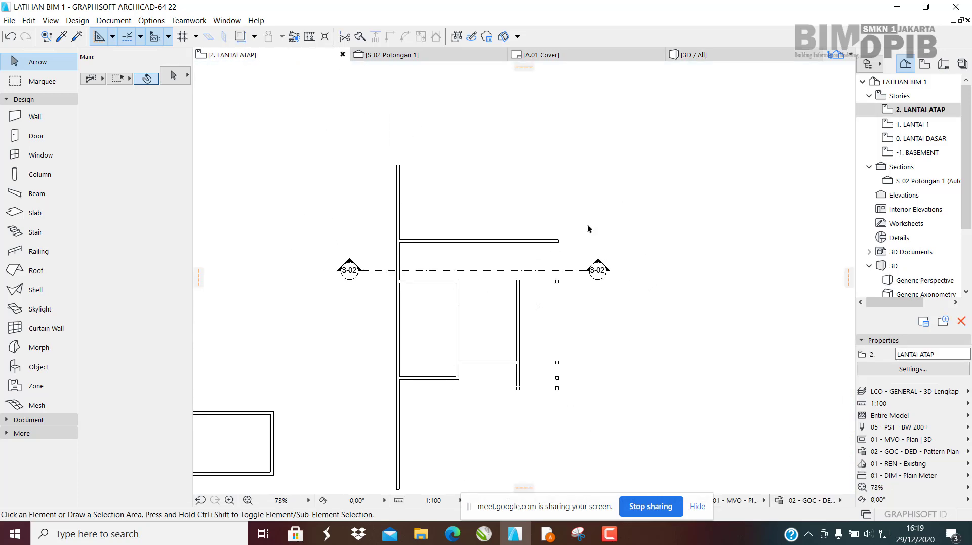
pyautogui.click(240, 37)
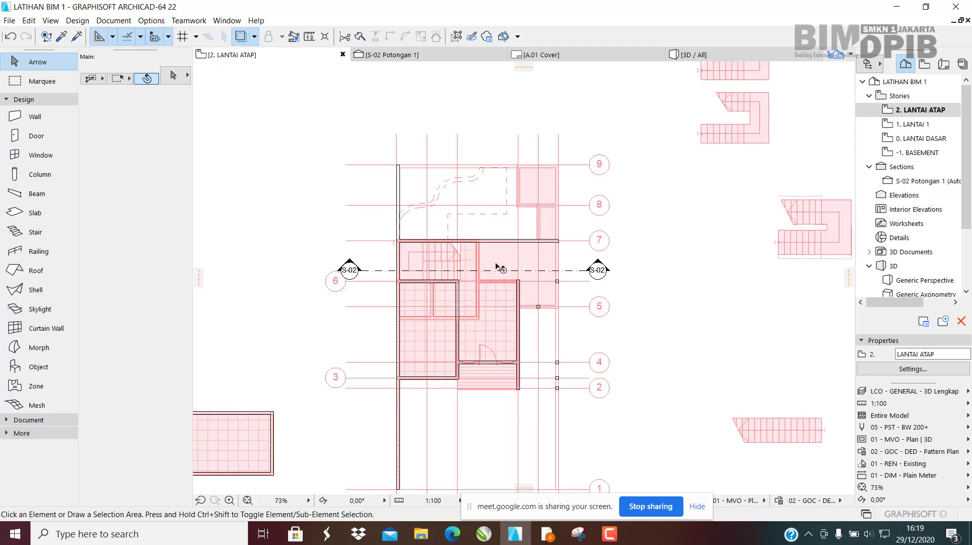
pyautogui.scroll(2, 509, 262)
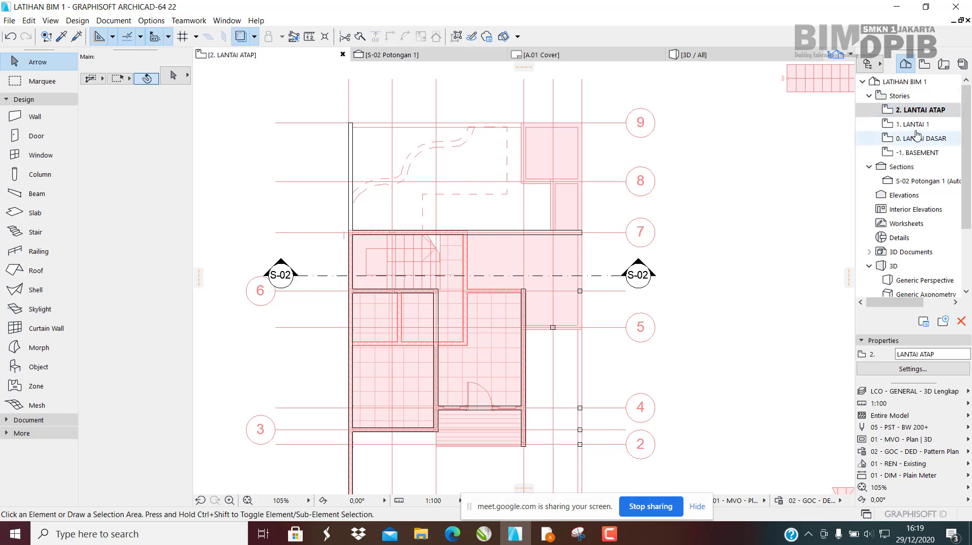
# Show and close the Trace & Reference settings, and toggle the trace reference off and on again.
pyautogui.click(254, 37)
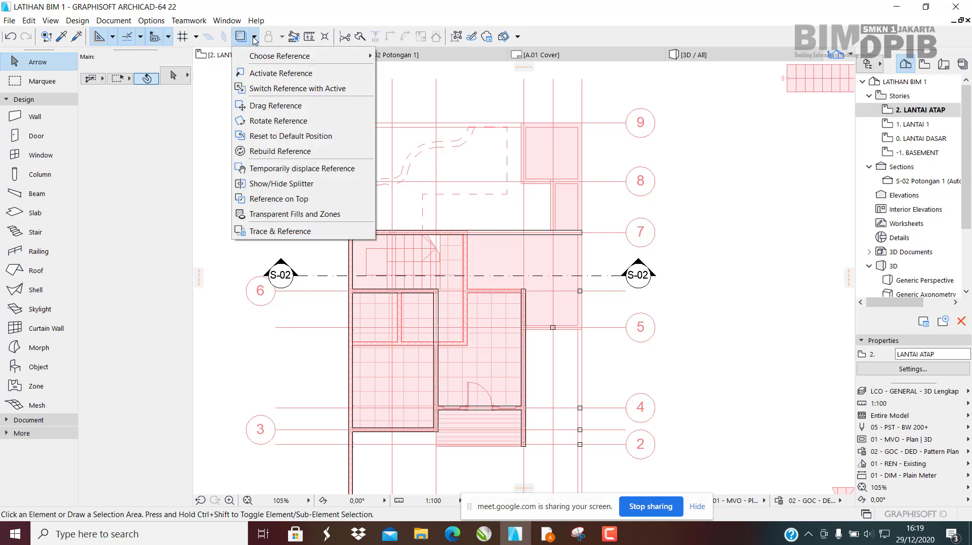
pyautogui.click(267, 232)
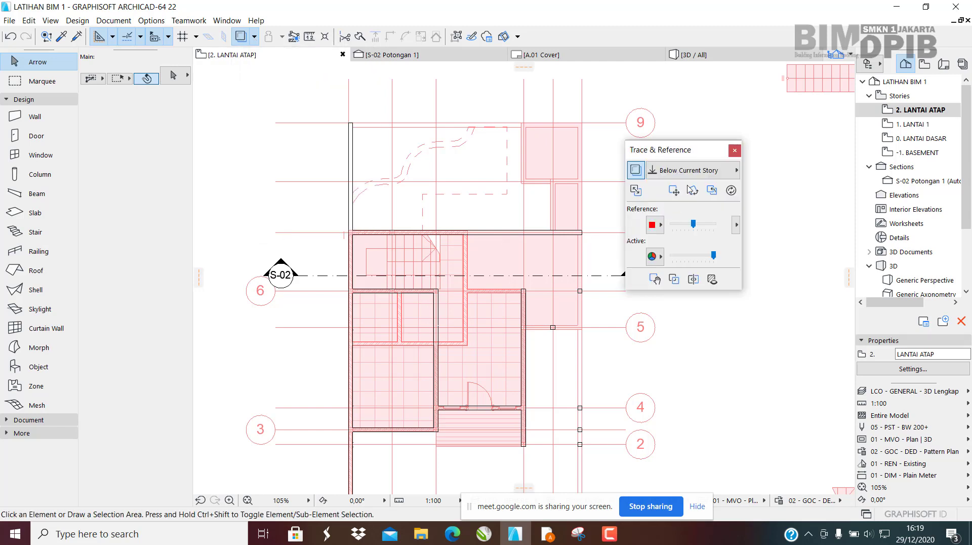
pyautogui.moveTo(686, 152)
pyautogui.mouseDown()
pyautogui.moveTo(321, 144)
pyautogui.moveTo(324, 126)
pyautogui.mouseUp()
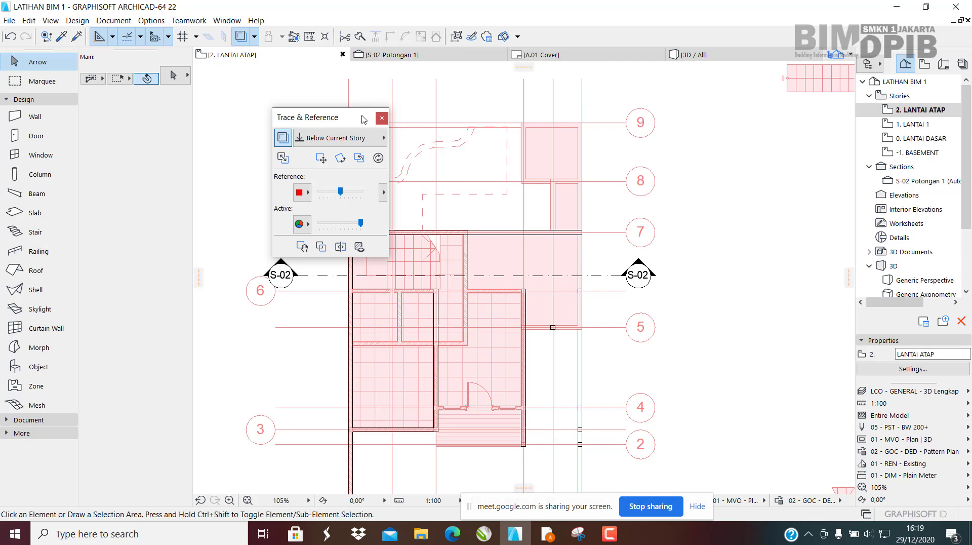
pyautogui.click(382, 118)
pyautogui.click(241, 36)
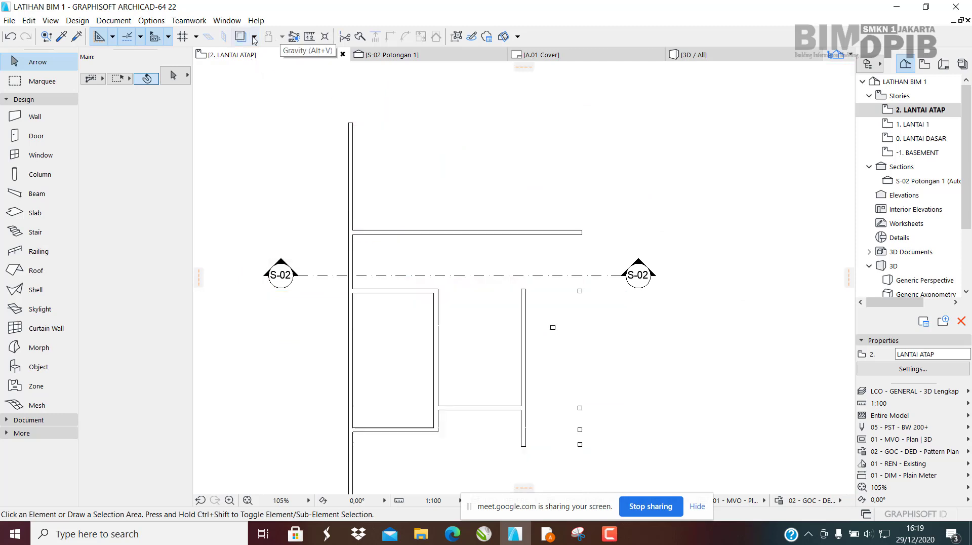
pyautogui.click(242, 39)
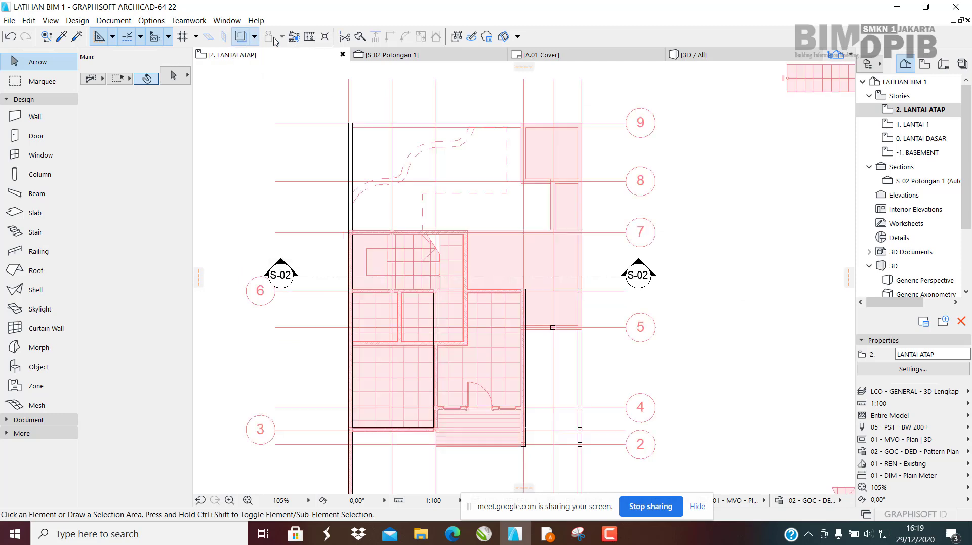
# Reopen the Trace & Reference settings beside the plan and choose Below Current Story as the reference.
pyautogui.click(254, 37)
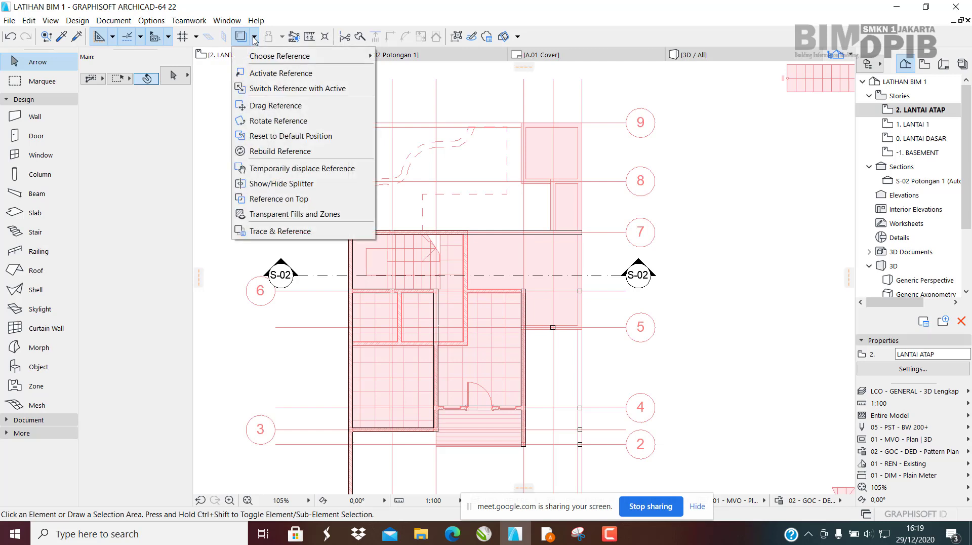
pyautogui.click(267, 232)
pyautogui.moveTo(343, 122); pyautogui.dragTo(759, 131)
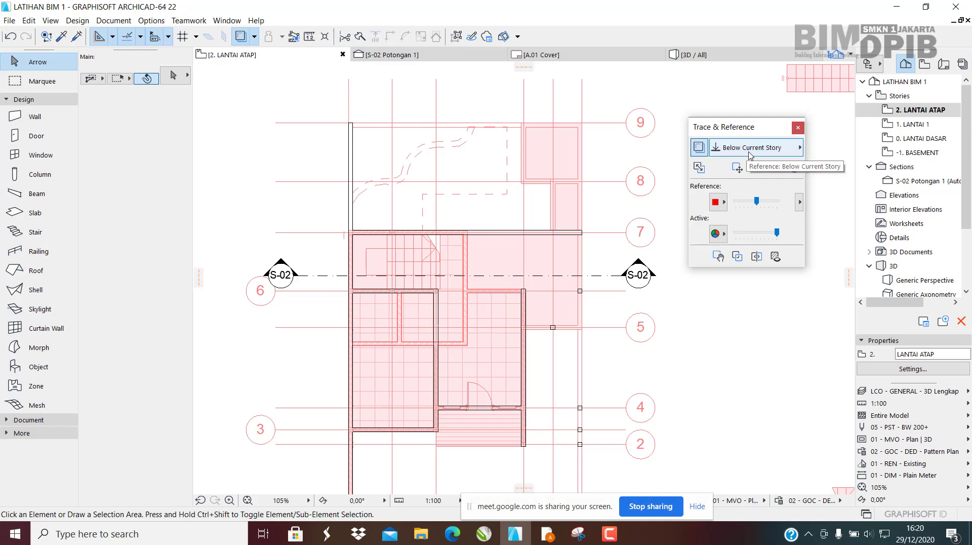
pyautogui.click(754, 149)
pyautogui.click(826, 186)
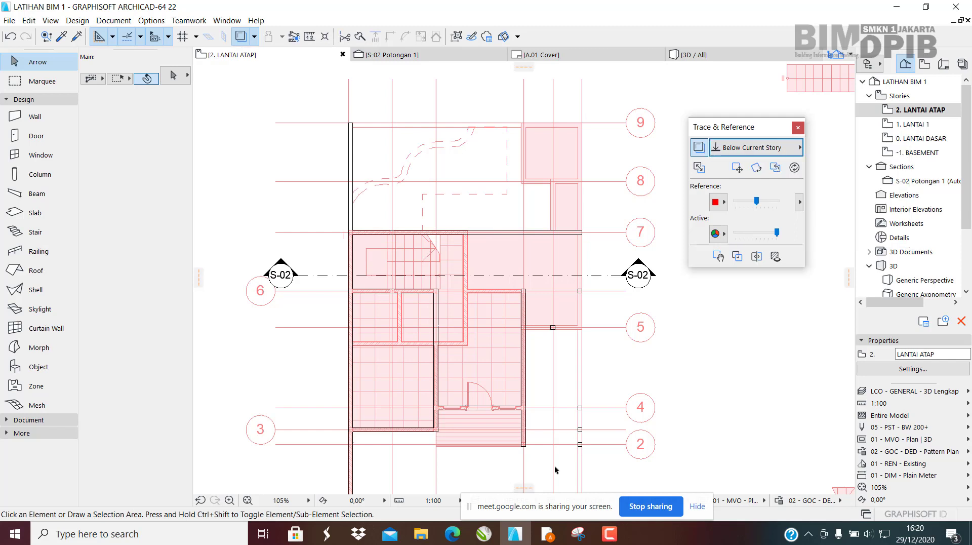
# Switch to the Google Meet call, admit the waiting participant and return to the Archicad plan.
pyautogui.click(559, 534)
pyautogui.click(479, 471)
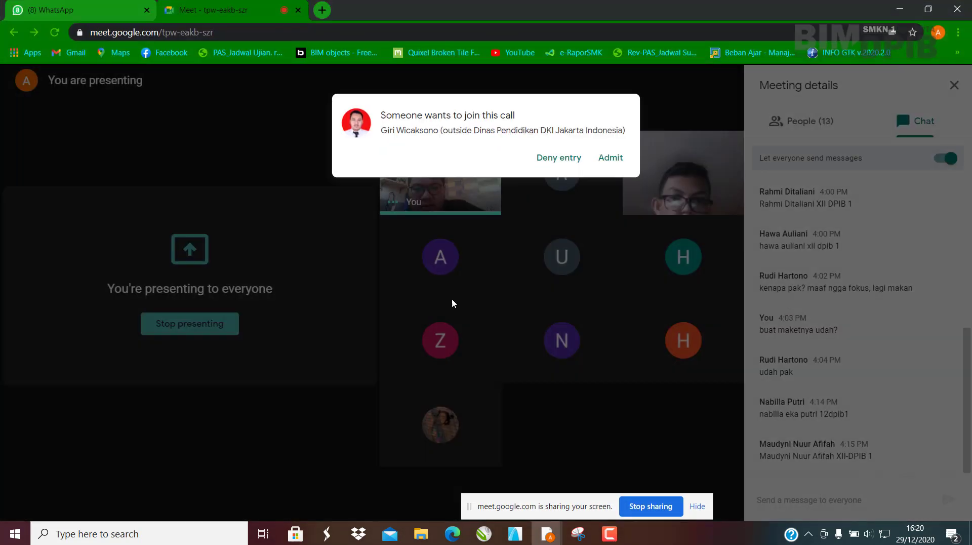
pyautogui.click(626, 149)
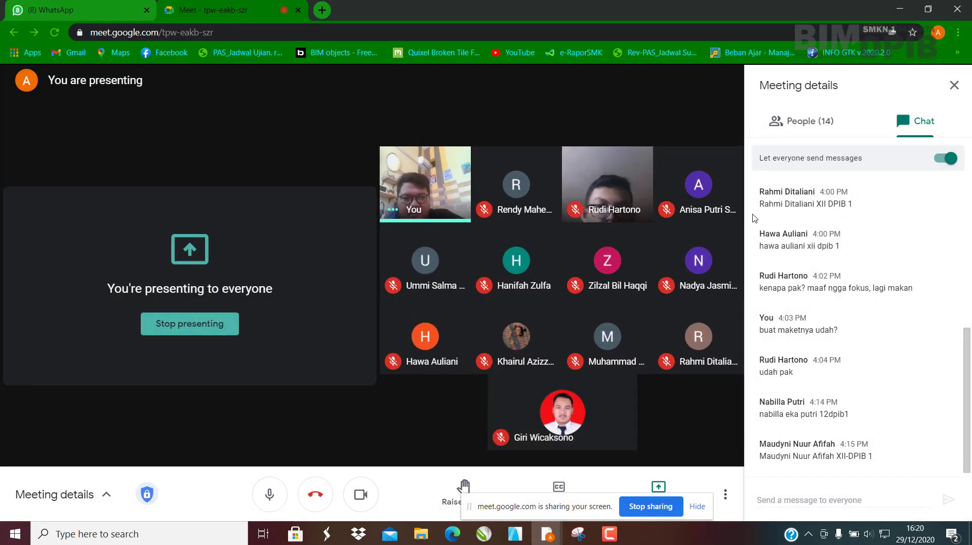
pyautogui.click(902, 9)
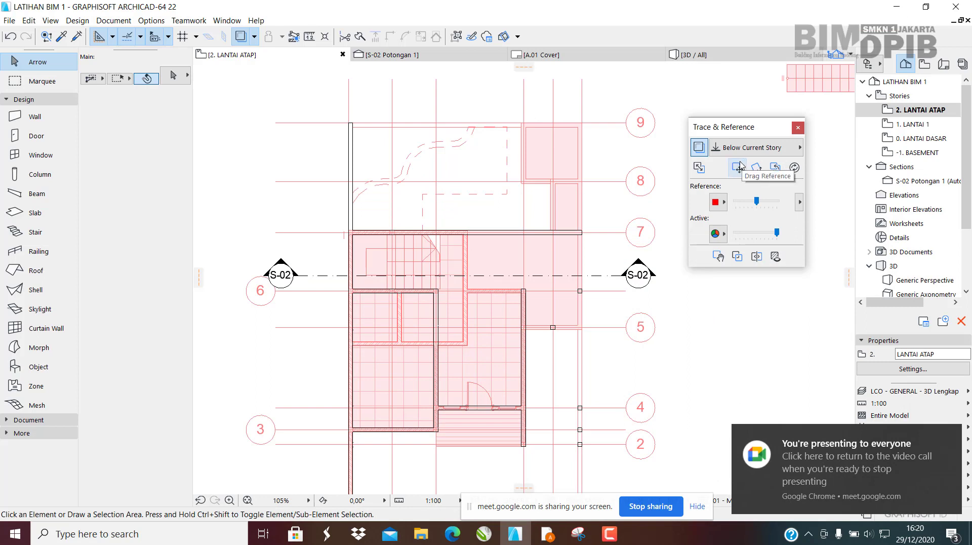
# Choose Below Current Story as the trace reference again, raise the reference intensity slightly and close the Trace & Reference settings.
pyautogui.click(767, 150)
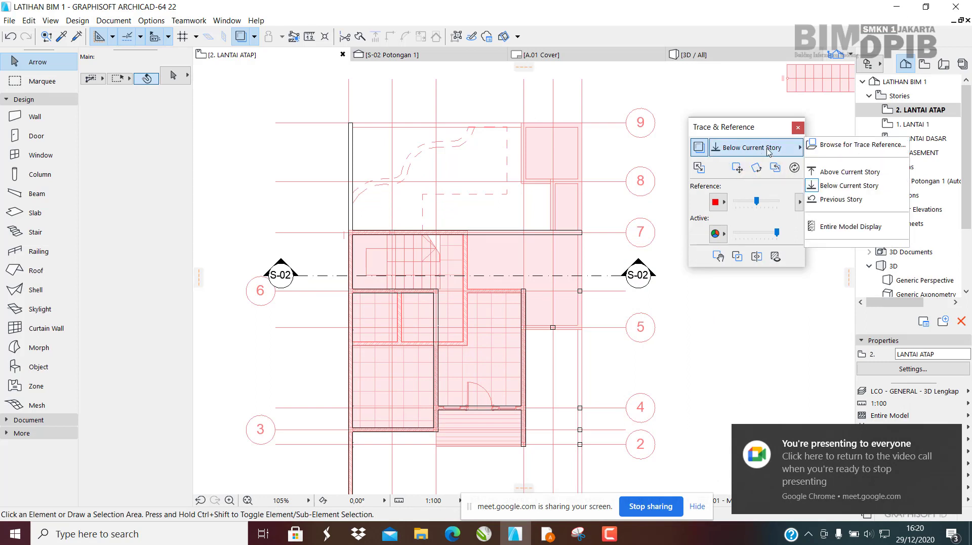
pyautogui.click(823, 189)
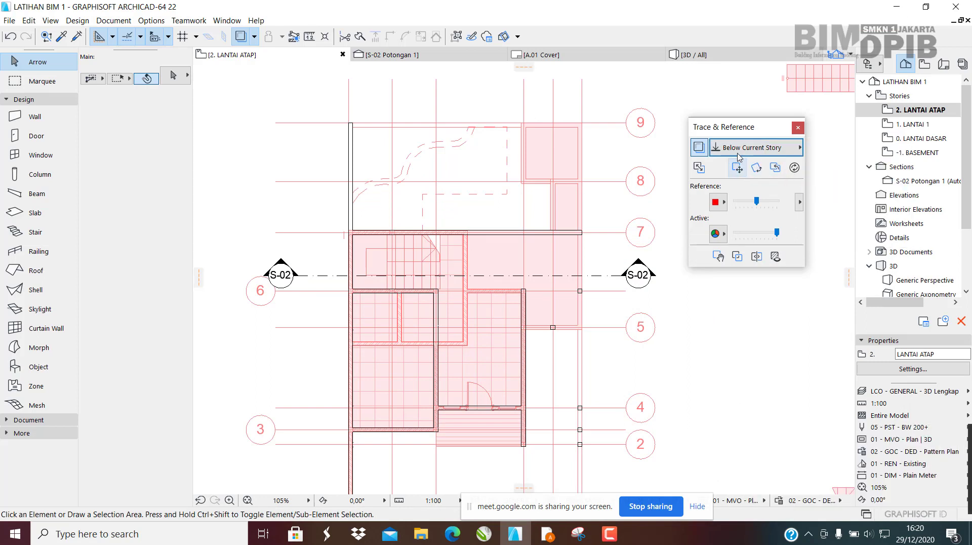
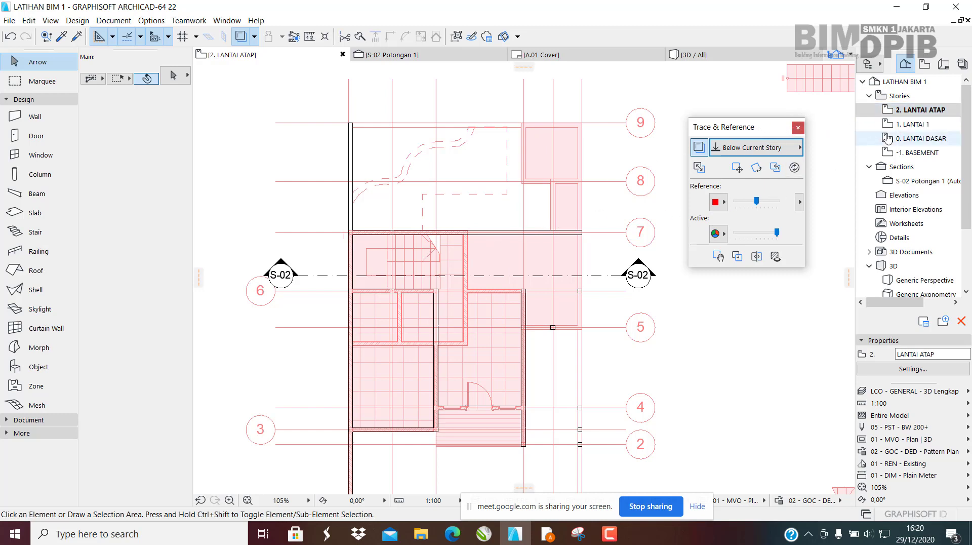
pyautogui.click(754, 148)
pyautogui.click(839, 185)
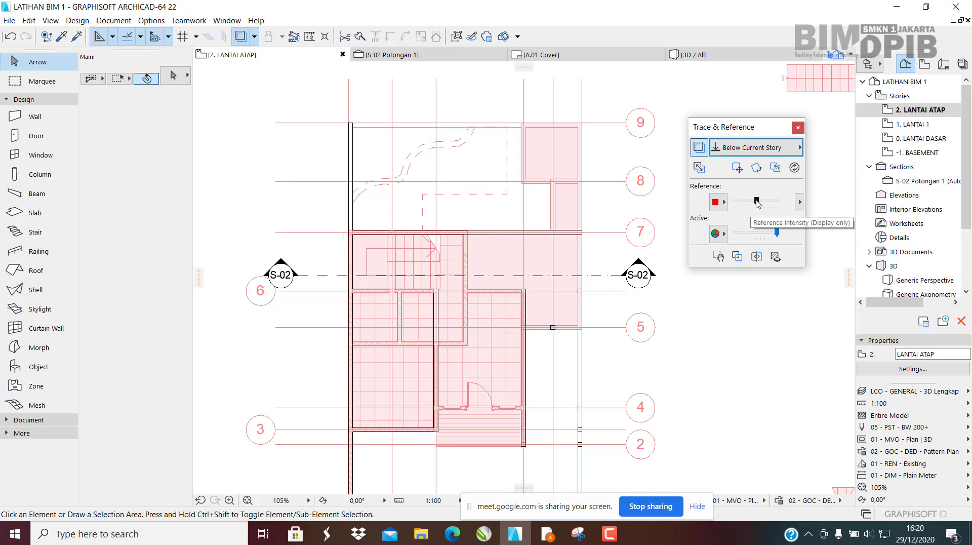
pyautogui.moveTo(756, 201)
pyautogui.mouseDown()
pyautogui.moveTo(748, 202)
pyautogui.moveTo(775, 204)
pyautogui.moveTo(735, 207)
pyautogui.moveTo(762, 207)
pyautogui.mouseUp()
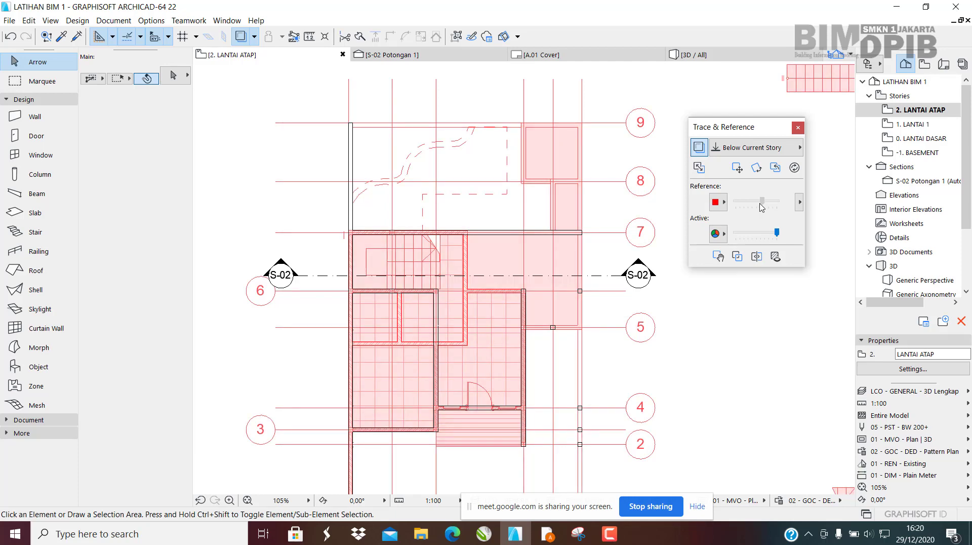
pyautogui.click(798, 128)
# Check the roof-story beams around axis 6 against the traced walls by selecting and deselecting them.
pyautogui.scroll(4, 471, 270)
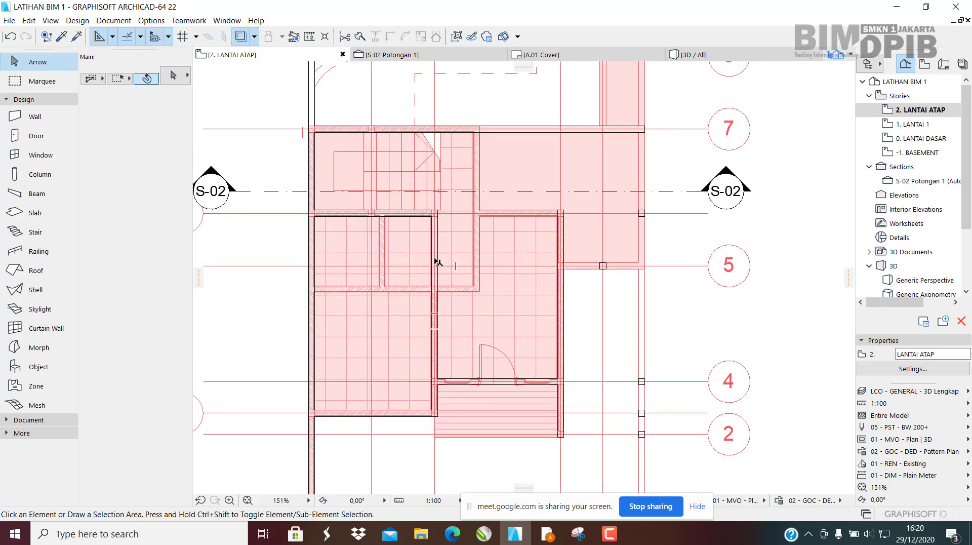
pyautogui.click(435, 259)
pyautogui.moveTo(434, 304); pyautogui.dragTo(478, 334, button='middle')
pyautogui.click(440, 247)
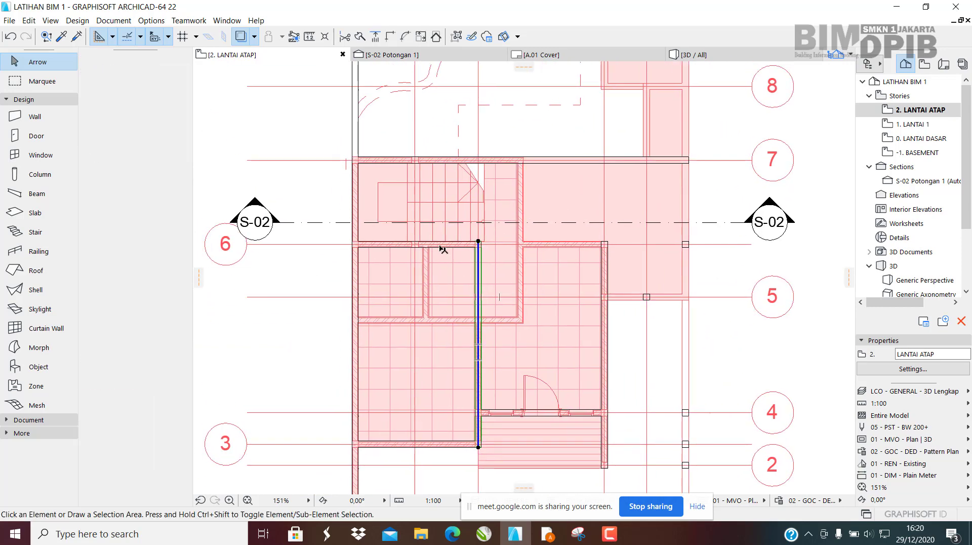
pyautogui.click(441, 246)
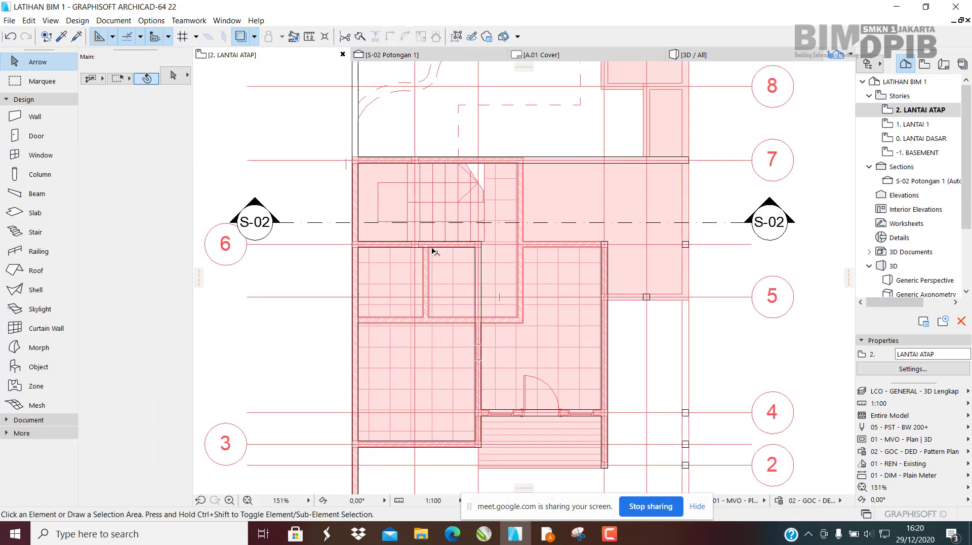
pyautogui.click(535, 275)
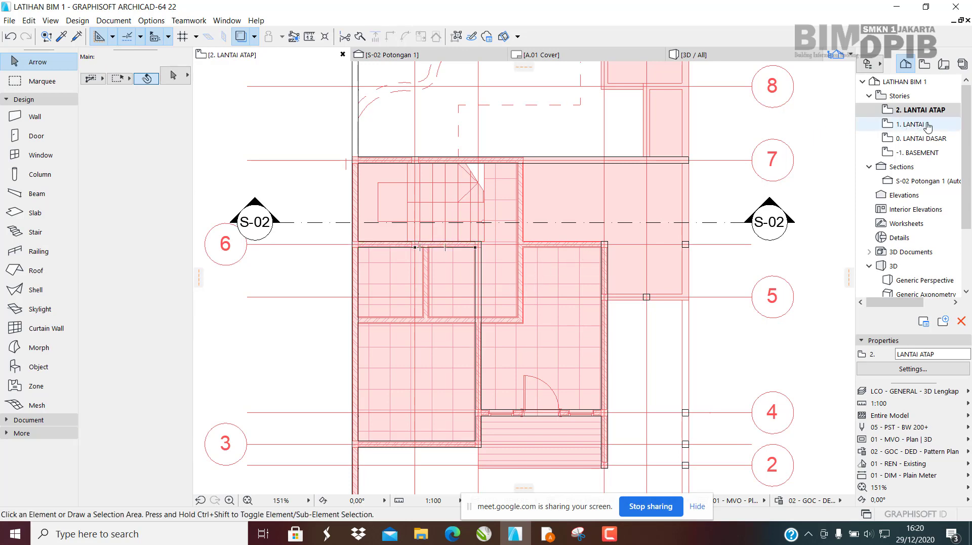
# Point out stories 1. LANTAI 1 and 2. LANTAI ATAP, and examine the traced walls around the stair near axis 7.
pyautogui.click(900, 125)
pyautogui.click(909, 110)
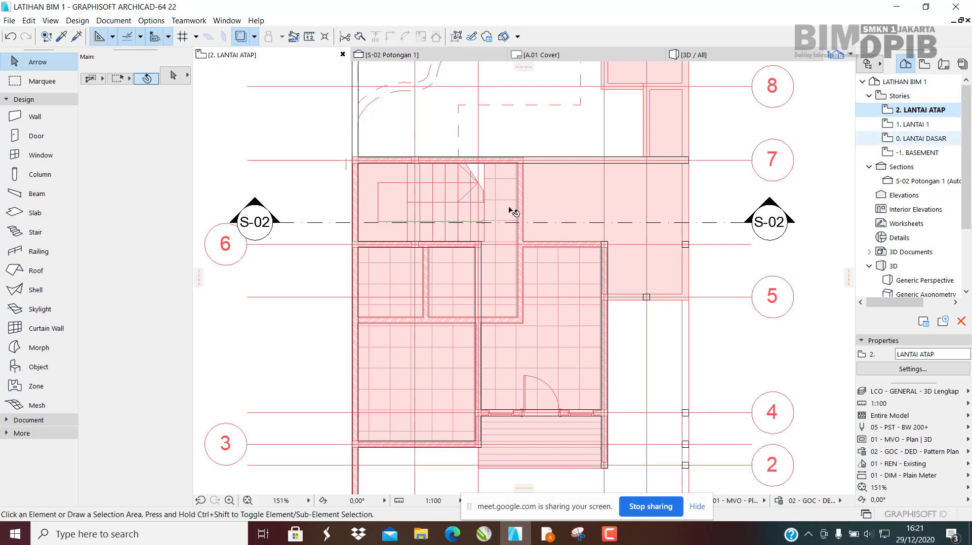
pyautogui.scroll(2, 520, 266)
pyautogui.moveTo(518, 262); pyautogui.dragTo(523, 241, button='middle')
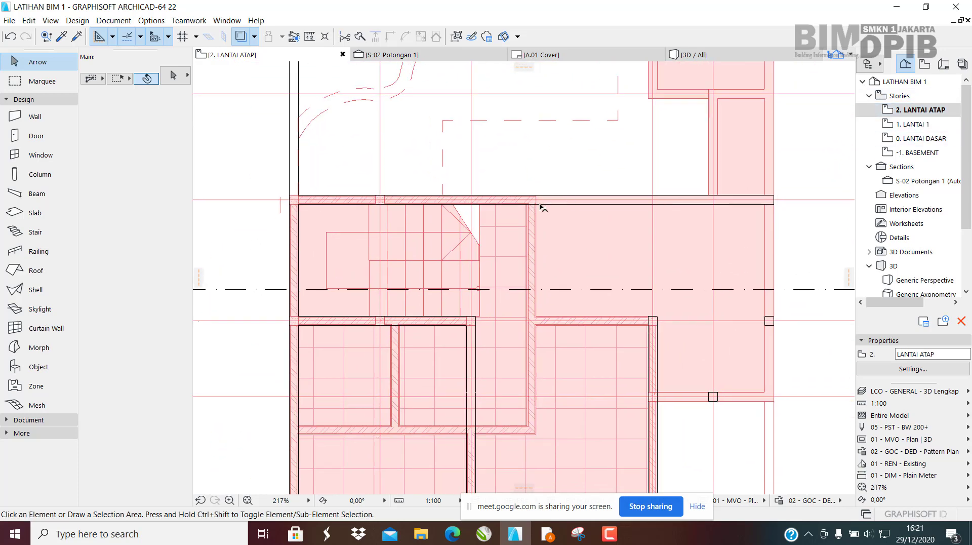
# Start the Beam tool with chained geometry and accept its default settings: height 20,00, width 15,00, Beton Bertulang, layer Struktur.Balok.
pyautogui.moveTo(529, 317); pyautogui.dragTo(526, 271, button='middle')
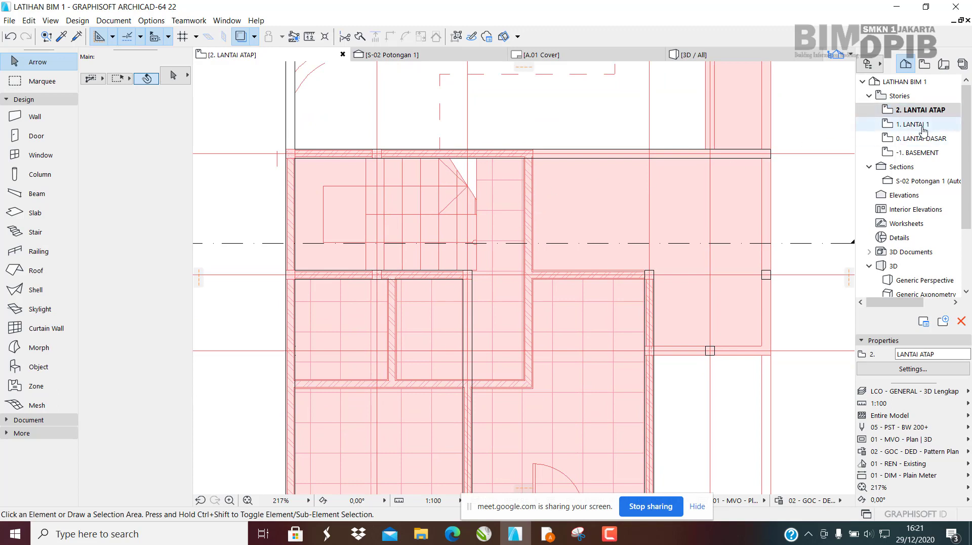
pyautogui.moveTo(521, 238); pyautogui.dragTo(521, 236, button='middle')
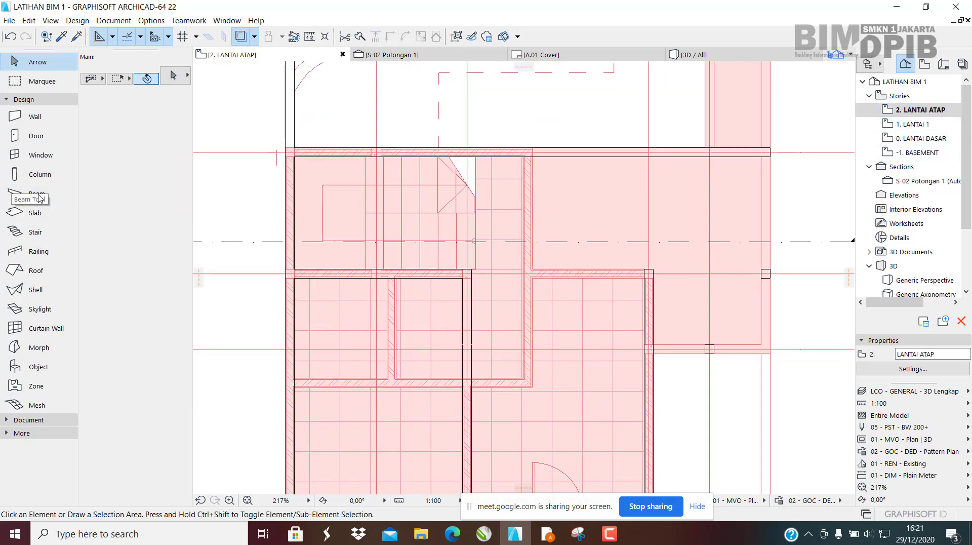
pyautogui.click(24, 198)
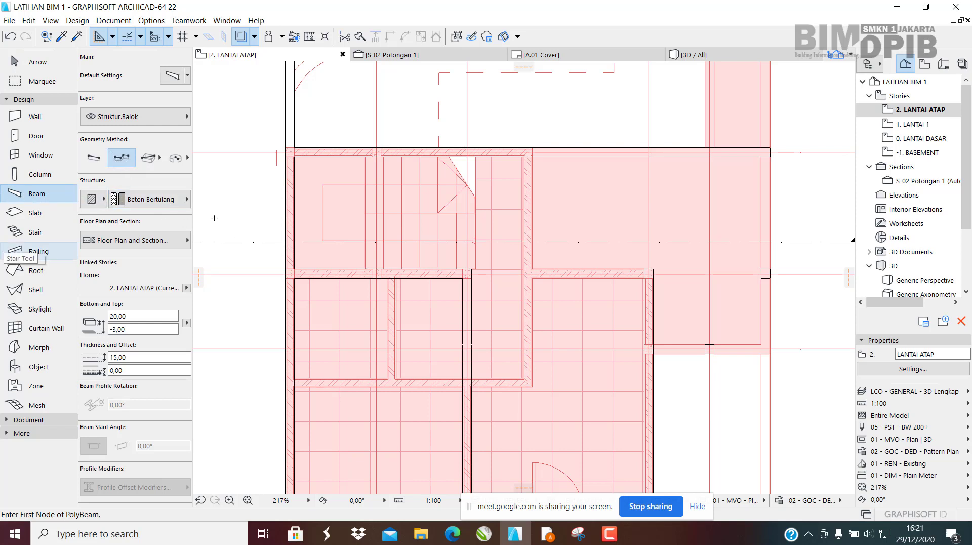
pyautogui.click(186, 77)
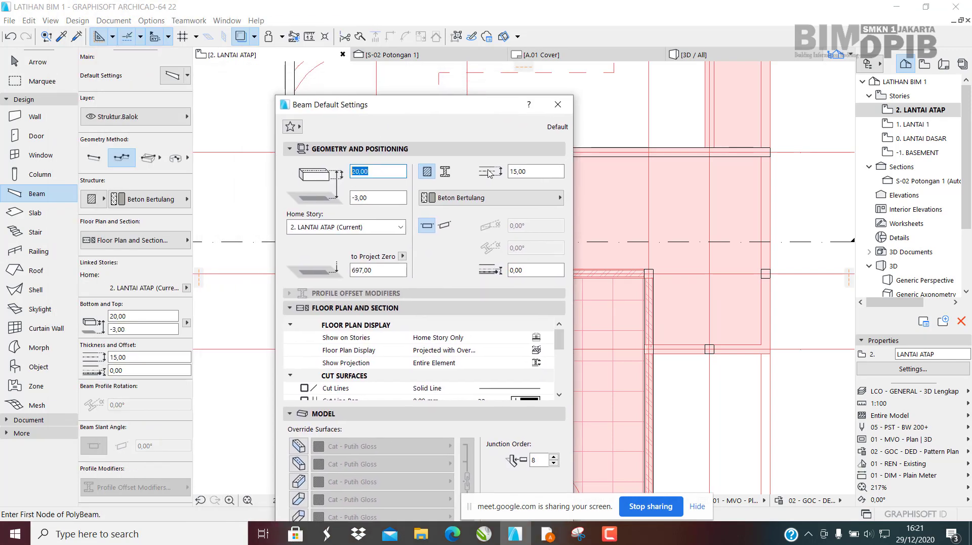
pyautogui.click(557, 105)
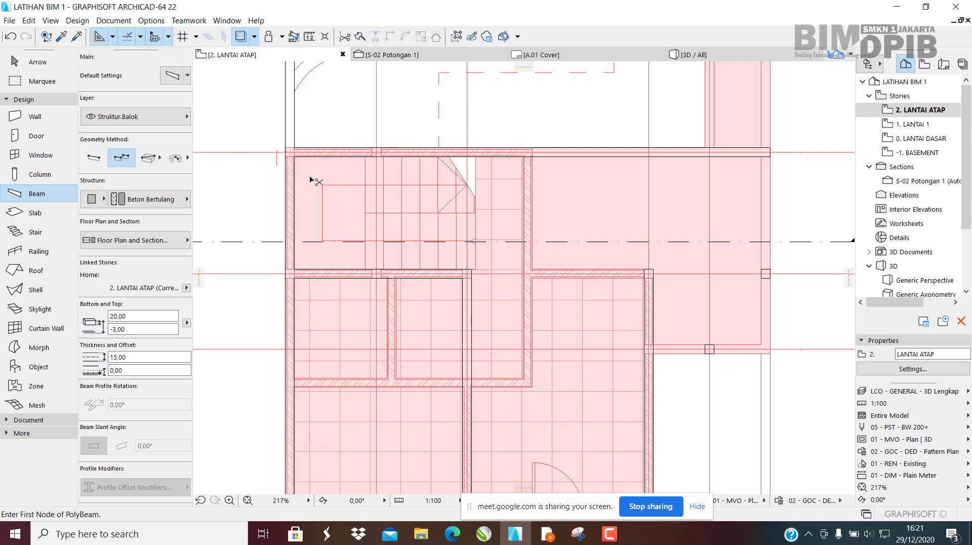
pyautogui.hotkey('ctrl', 't')
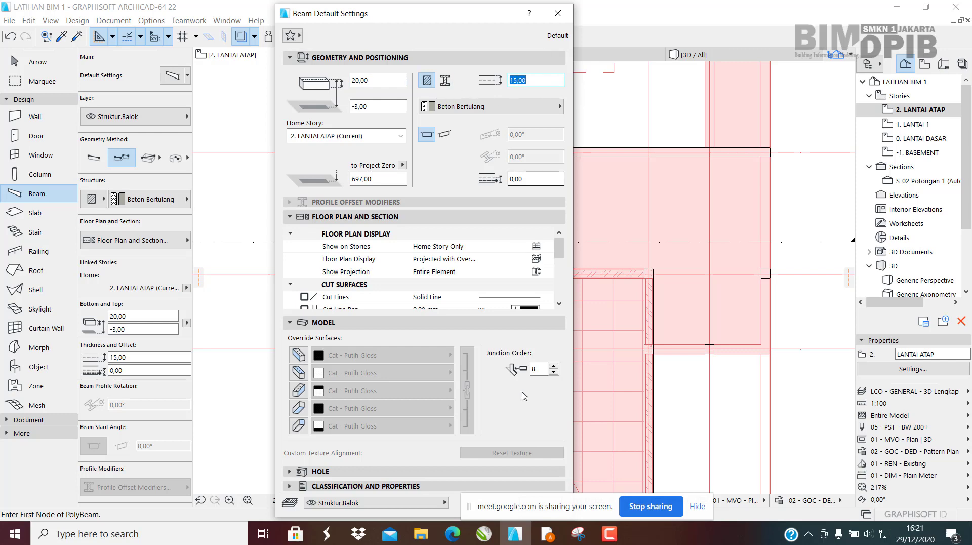
pyautogui.moveTo(519, 15); pyautogui.dragTo(367, 11)
pyautogui.click(389, 501)
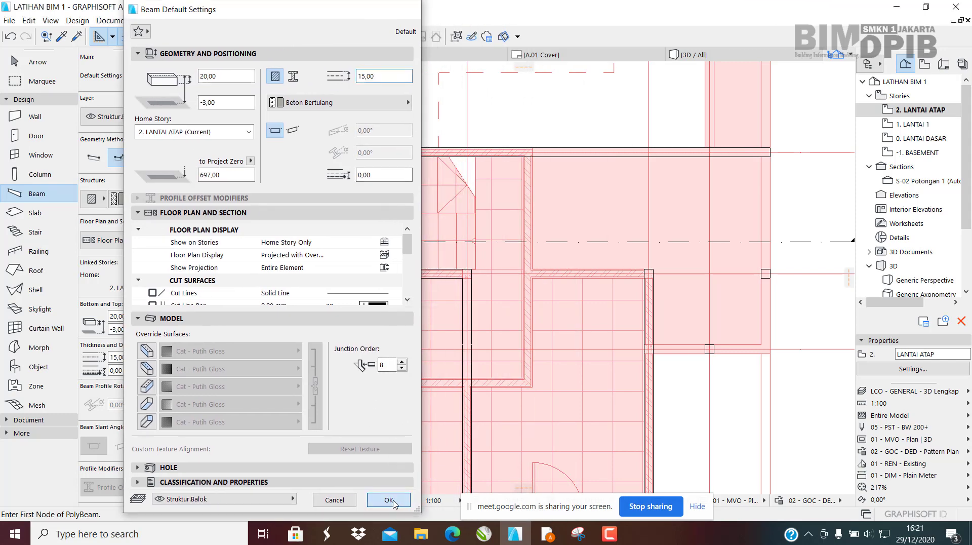
# Examine the stair-area walls in plan and in the 3D view to find those without beams, and return to the 2. LANTAI ATAP plan.
pyautogui.scroll(-3, 487, 200)
pyautogui.moveTo(476, 194); pyautogui.dragTo(482, 299, button='middle')
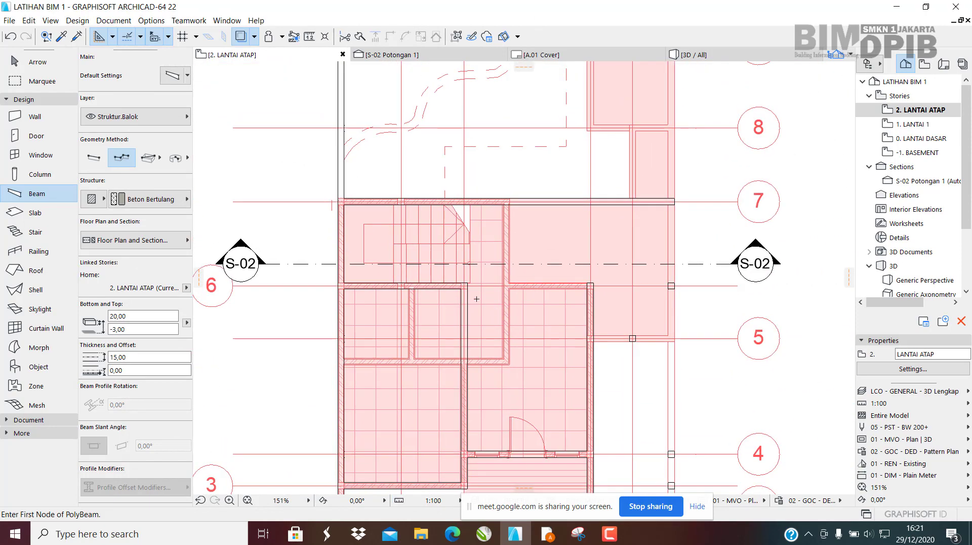
pyautogui.scroll(3, 478, 276)
pyautogui.moveTo(489, 241); pyautogui.dragTo(511, 243, button='middle')
pyautogui.scroll(8, 260, 133)
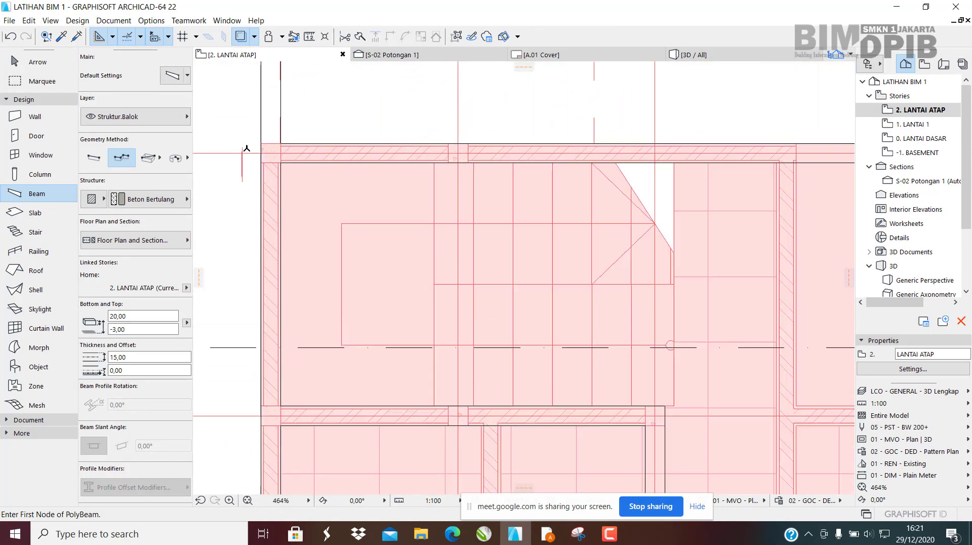
pyautogui.scroll(-10, 334, 168)
pyautogui.scroll(-3, 446, 199)
pyautogui.moveTo(445, 199); pyautogui.dragTo(441, 235, button='middle')
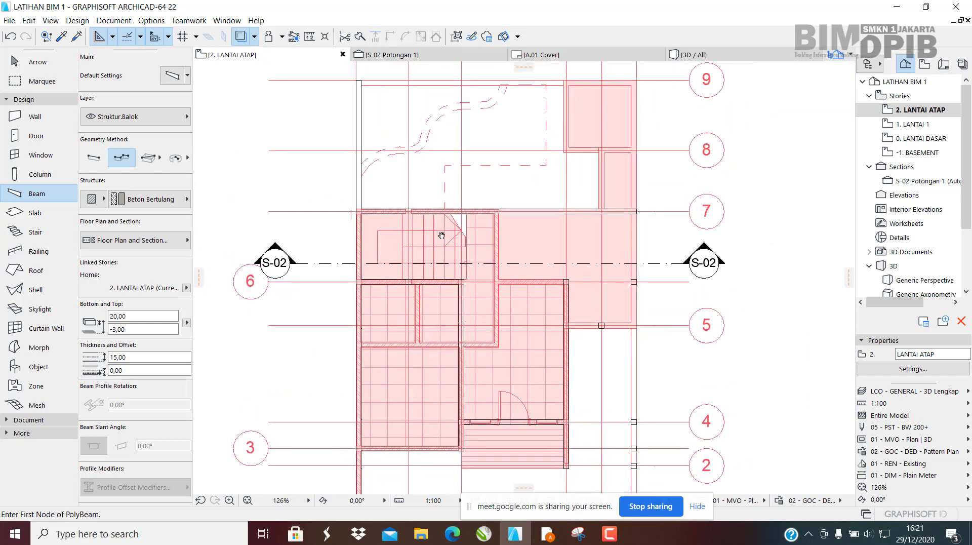
pyautogui.click(691, 55)
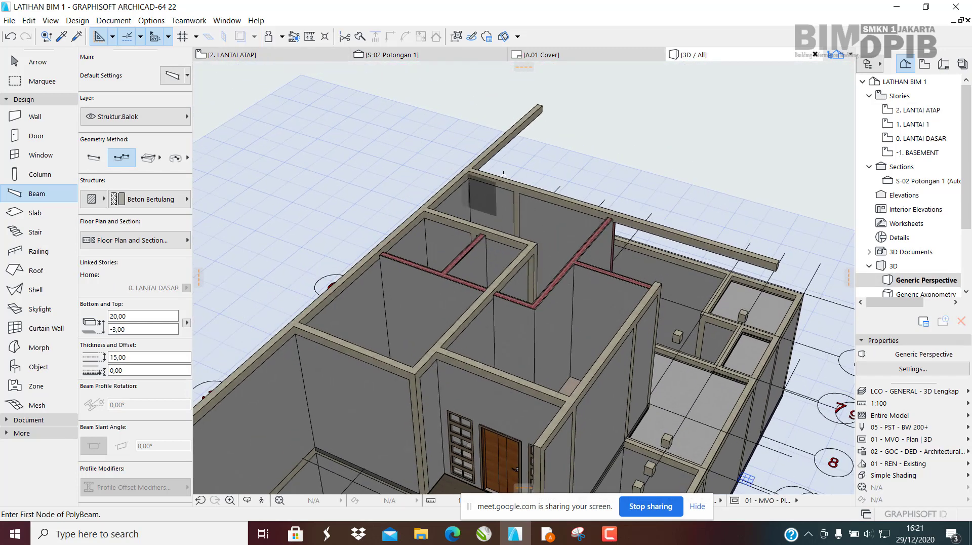
pyautogui.moveTo(607, 280); pyautogui.dragTo(630, 220, button='middle')
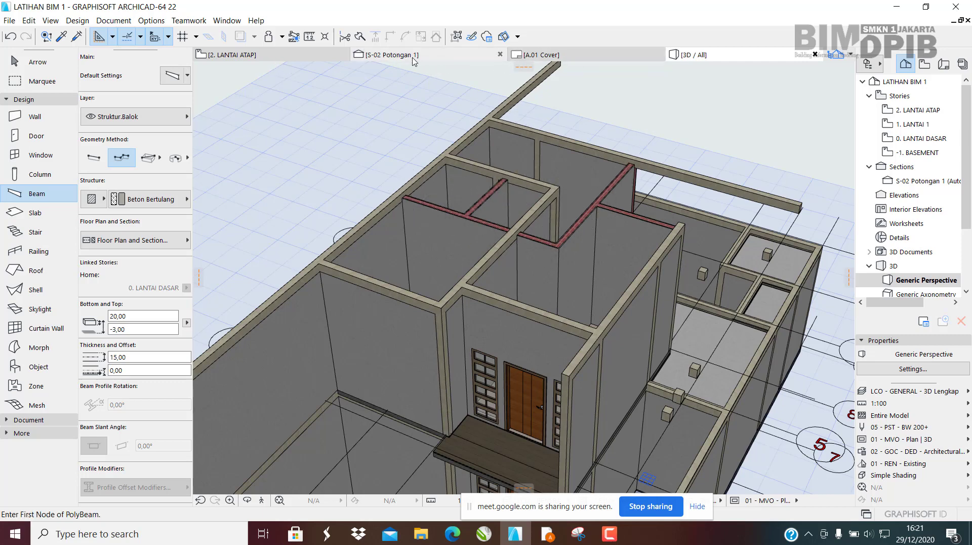
pyautogui.click(243, 60)
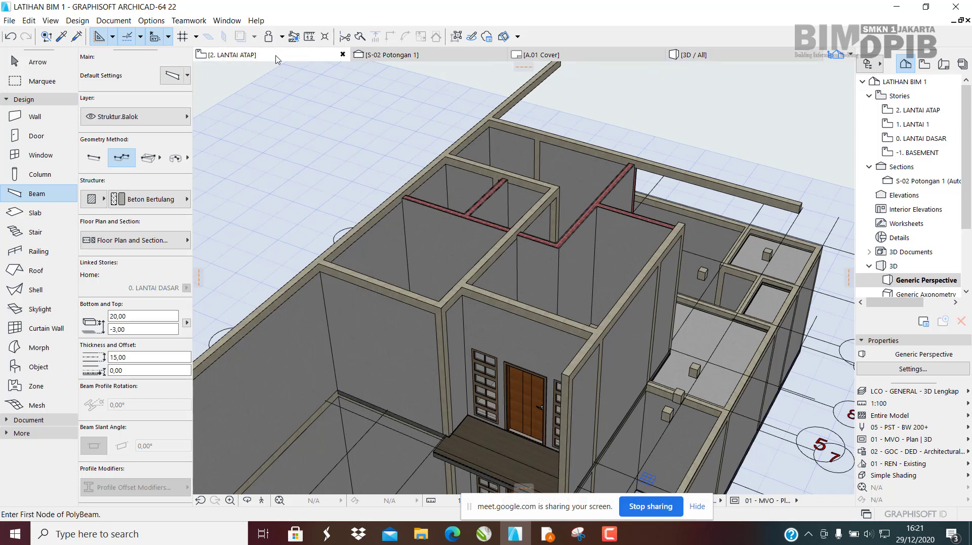
# Draw a chained beam from axis 7 along the traced wall beside the stair, 380 long, and along the cross wall to the outer side wall.
pyautogui.scroll(4, 510, 317)
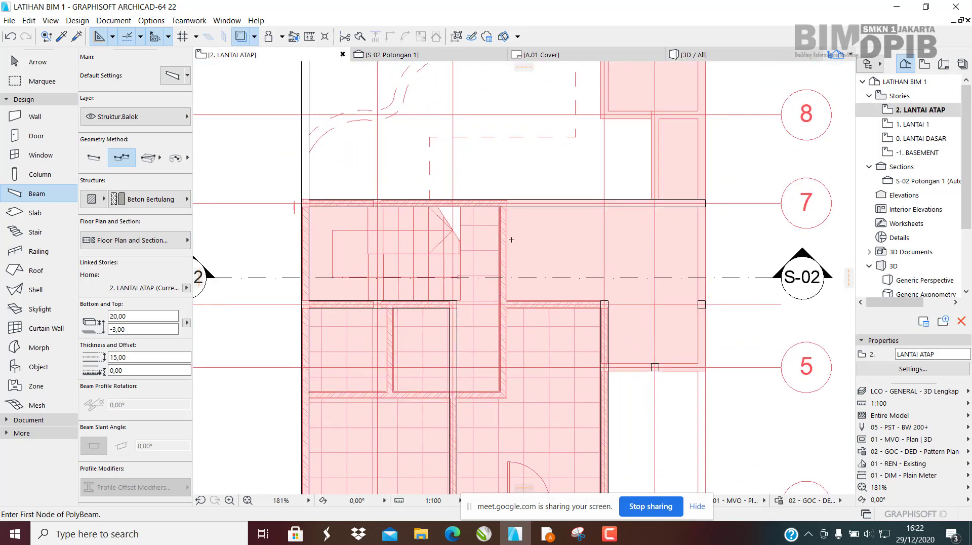
pyautogui.scroll(6, 512, 240)
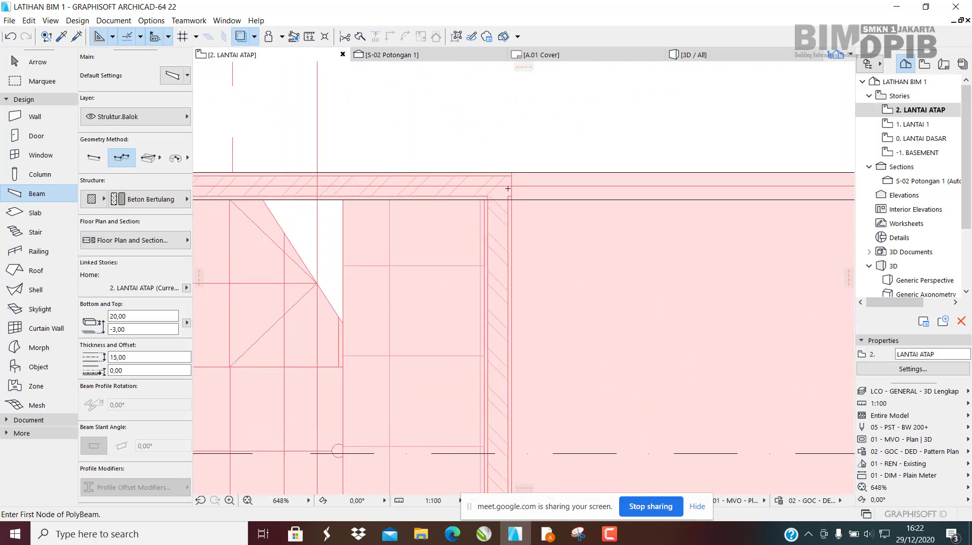
pyautogui.click(499, 186)
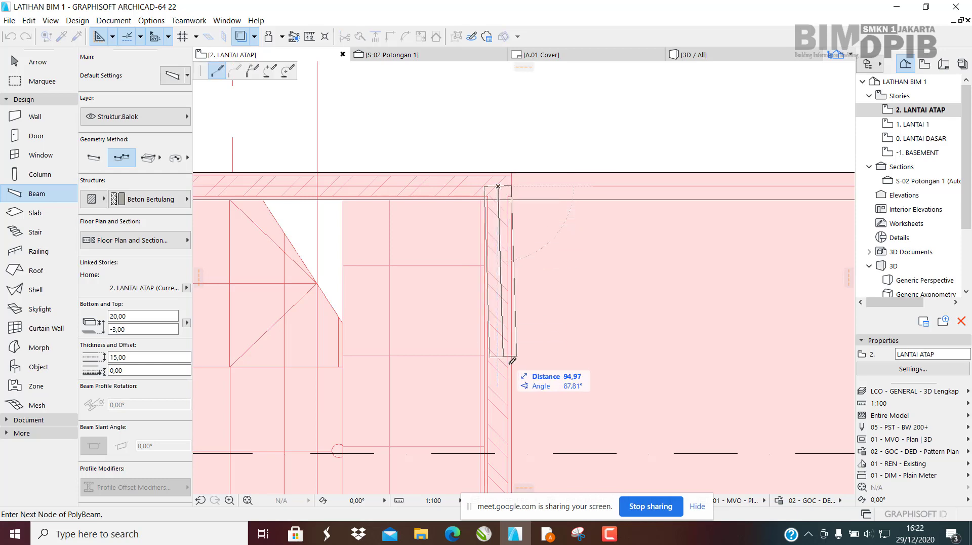
pyautogui.scroll(-6, 532, 238)
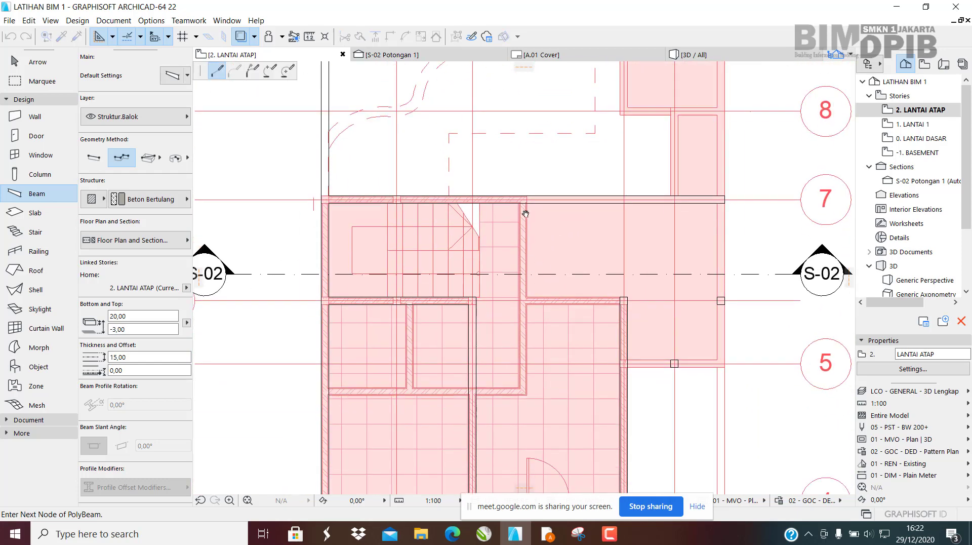
pyautogui.scroll(3, 508, 275)
pyautogui.scroll(3, 521, 269)
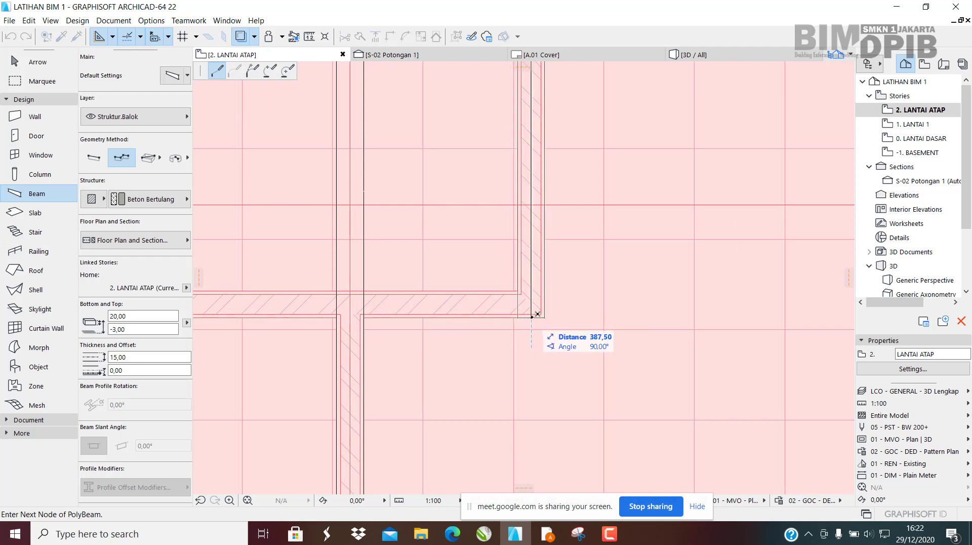
pyautogui.scroll(2, 539, 310)
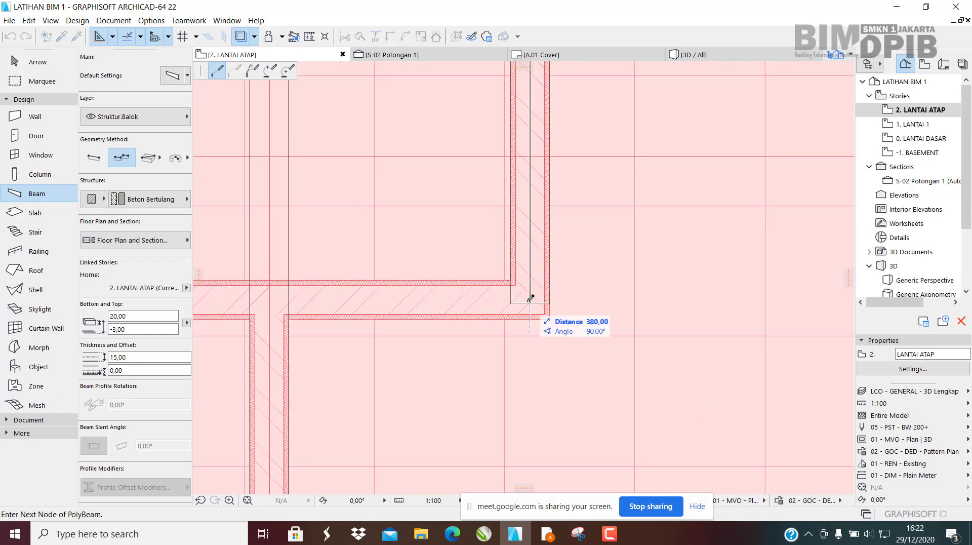
pyautogui.scroll(-5, 582, 296)
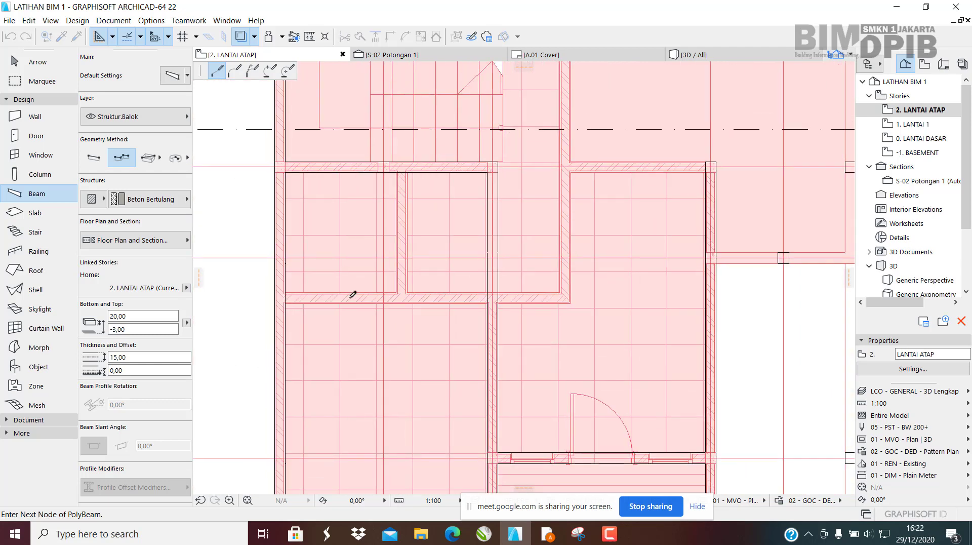
pyautogui.moveTo(397, 309); pyautogui.dragTo(506, 328, button='middle')
pyautogui.scroll(4, 400, 314)
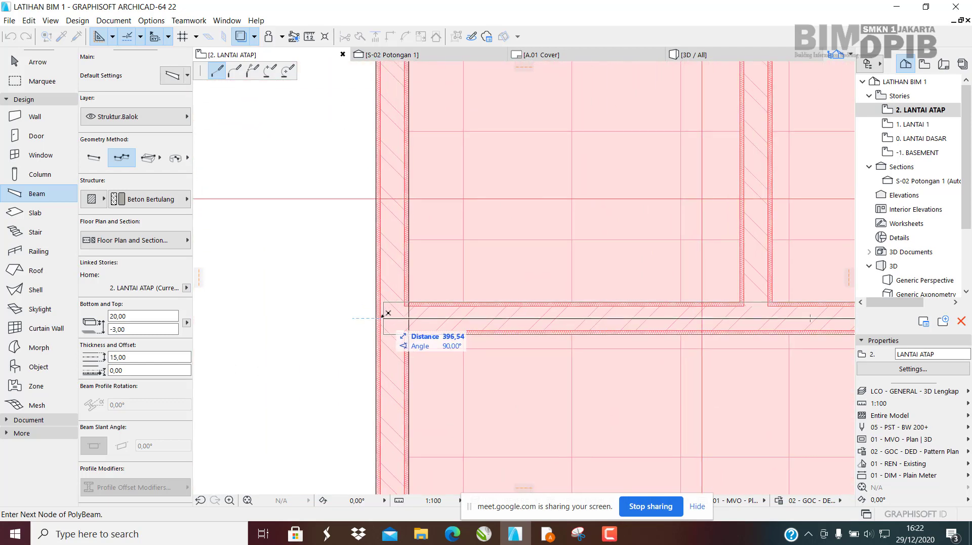
pyautogui.click(377, 315)
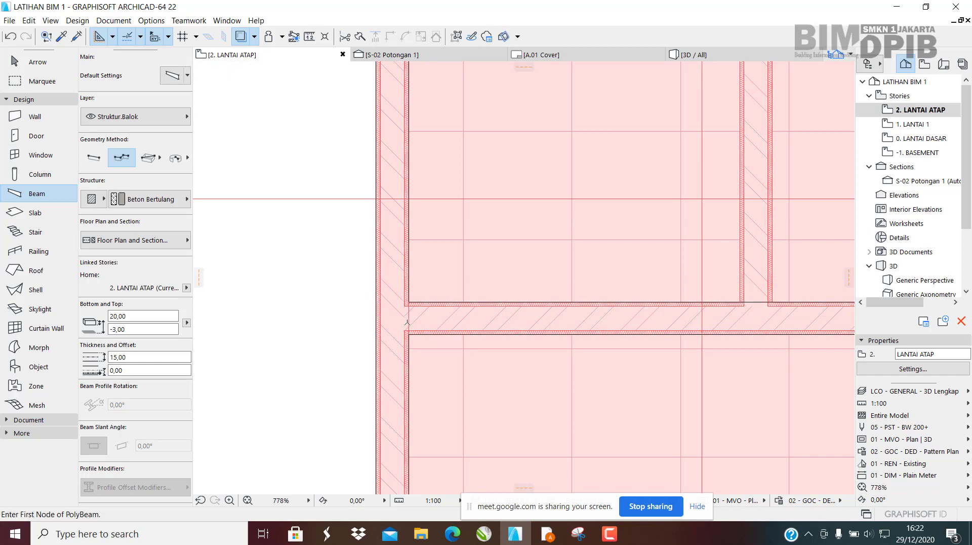
# Draw a beam along the partition wall between the two small rooms below the stairs, from the upper wall to the lower wall.
pyautogui.scroll(-4, 377, 315)
pyautogui.moveTo(587, 254); pyautogui.dragTo(567, 284, button='middle')
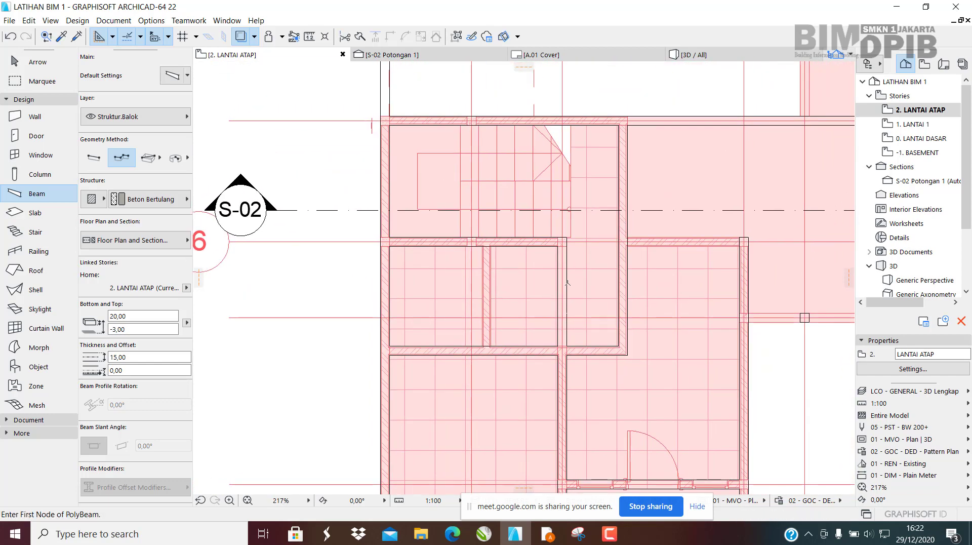
pyautogui.scroll(5, 515, 244)
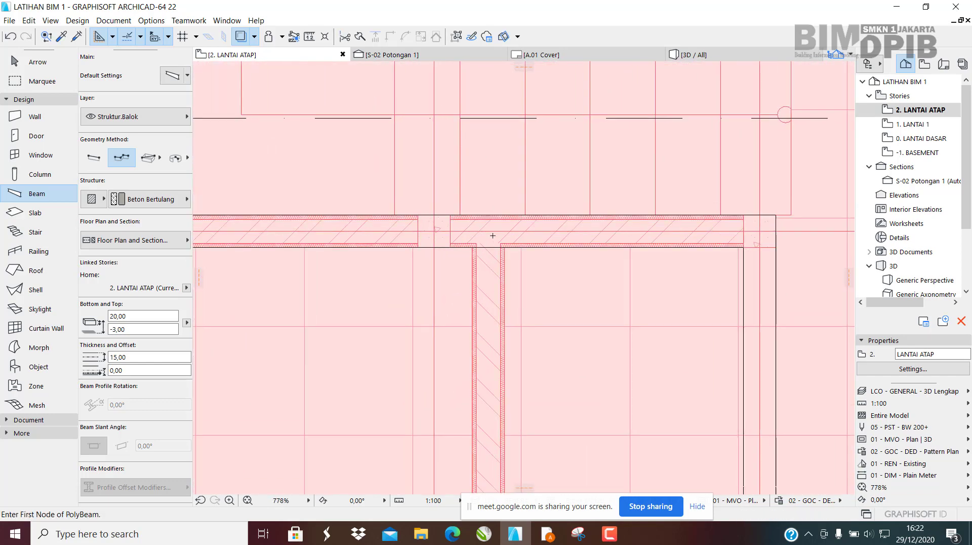
pyautogui.click(490, 230)
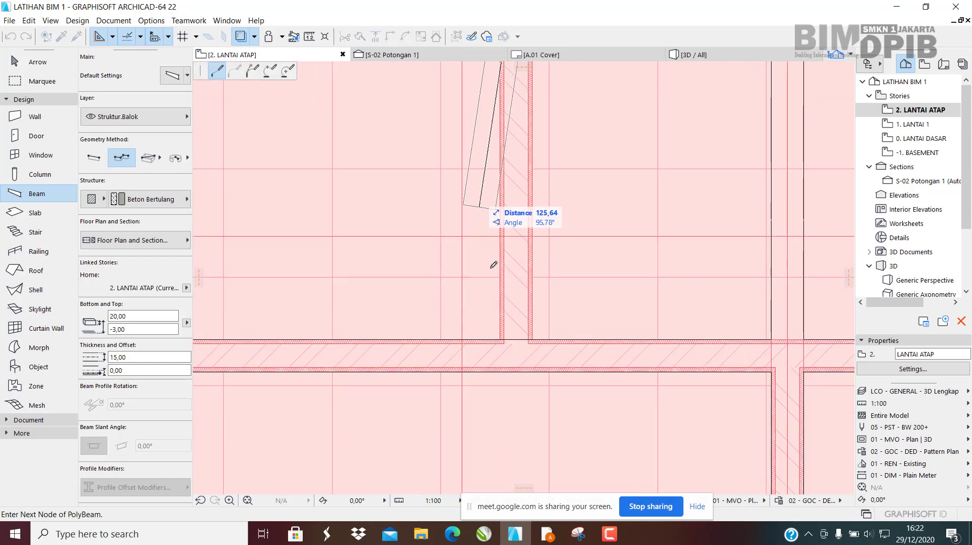
pyautogui.doubleClick(518, 354)
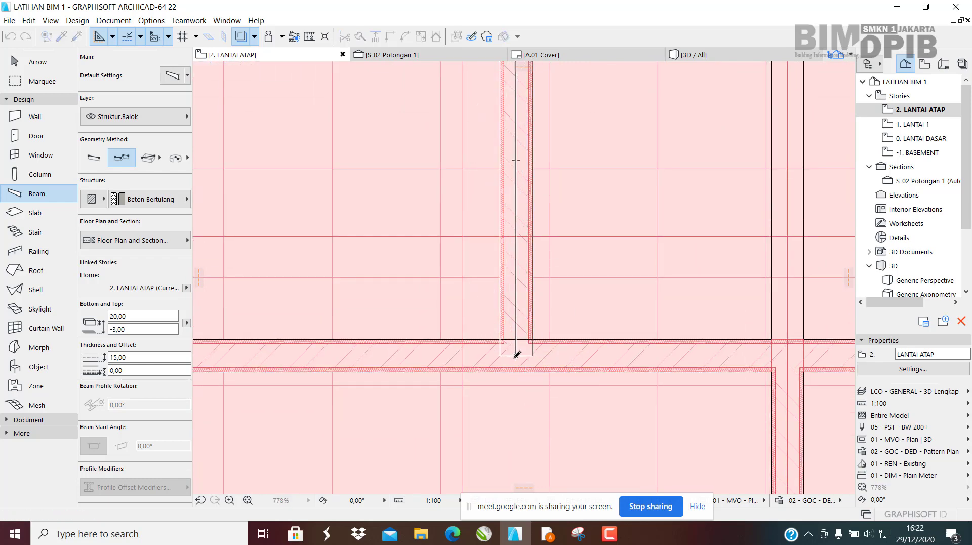
# Draw a beam about 200 long from the corner column along the horizontal wall to the centre of the crossing vertical wall.
pyautogui.scroll(-4, 516, 243)
pyautogui.moveTo(569, 234); pyautogui.dragTo(388, 219, button='middle')
pyautogui.scroll(-3, 560, 228)
pyautogui.scroll(4, 573, 290)
pyautogui.scroll(4, 675, 270)
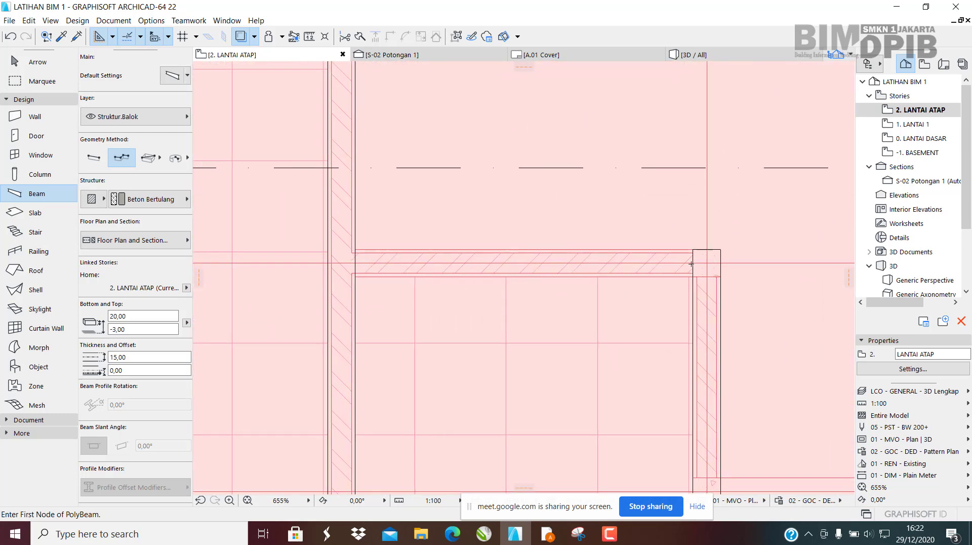
pyautogui.scroll(-3, 717, 261)
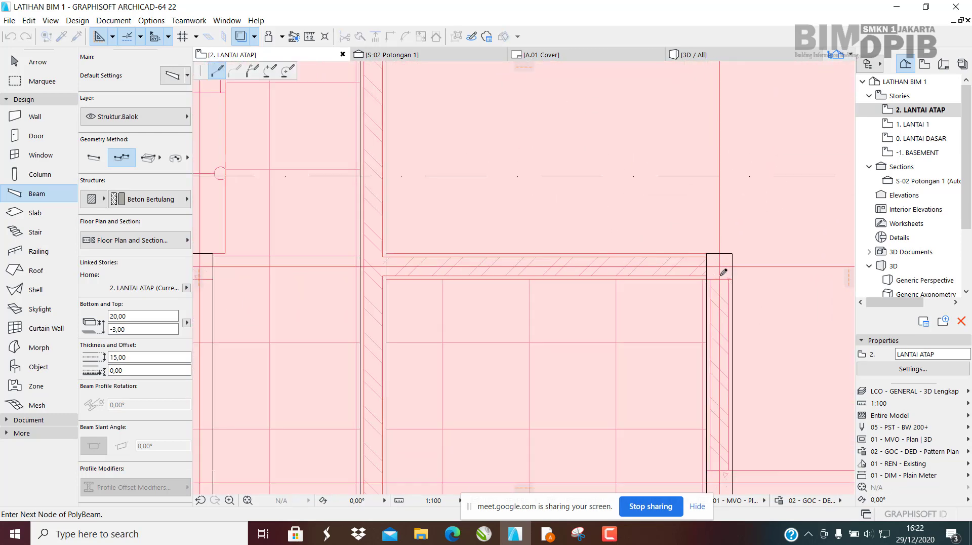
pyautogui.scroll(4, 724, 268)
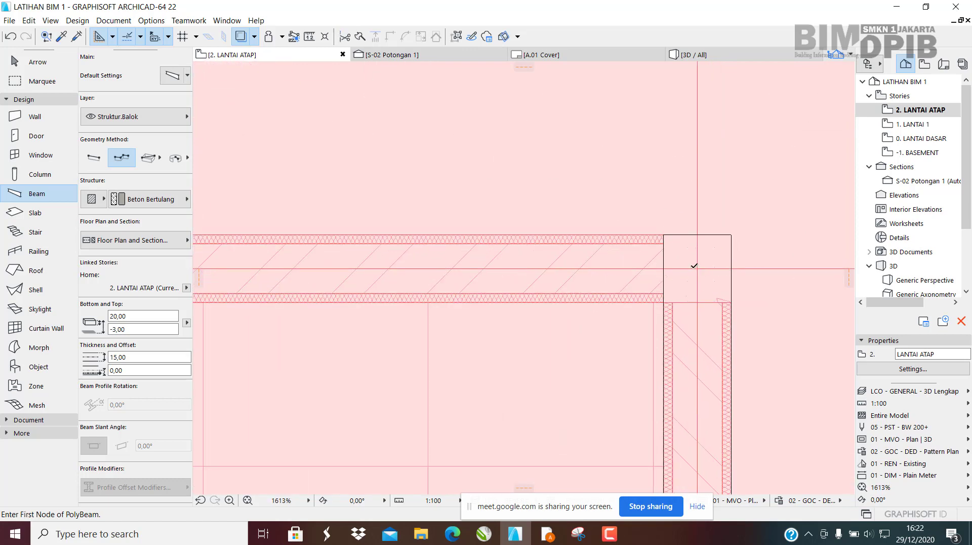
pyautogui.click(699, 269)
pyautogui.scroll(-4, 764, 270)
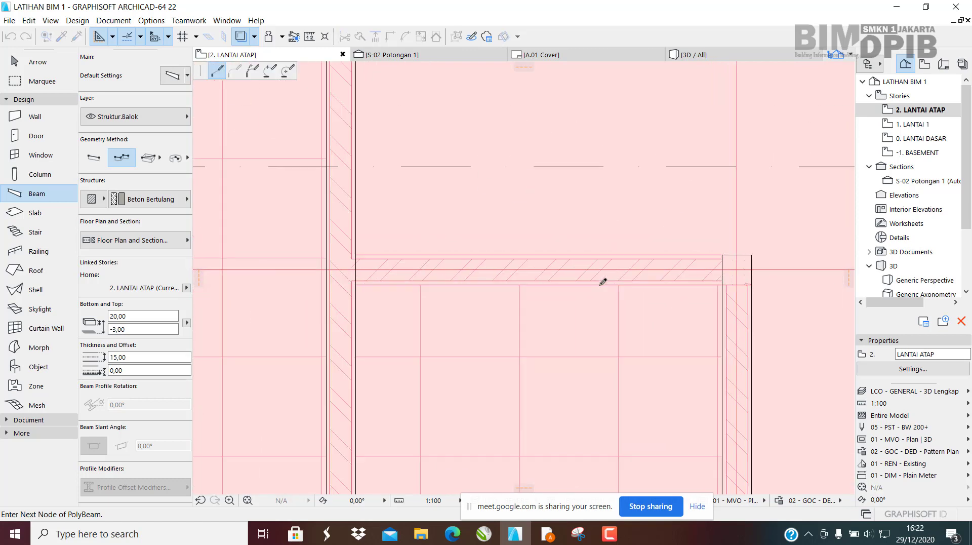
pyautogui.scroll(2, 409, 271)
pyautogui.scroll(1, 481, 264)
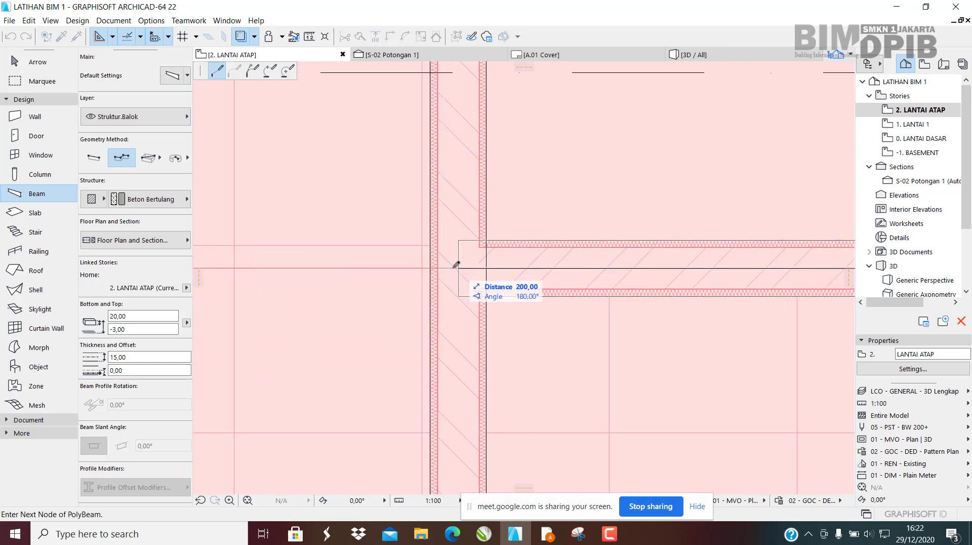
pyautogui.doubleClick(455, 267)
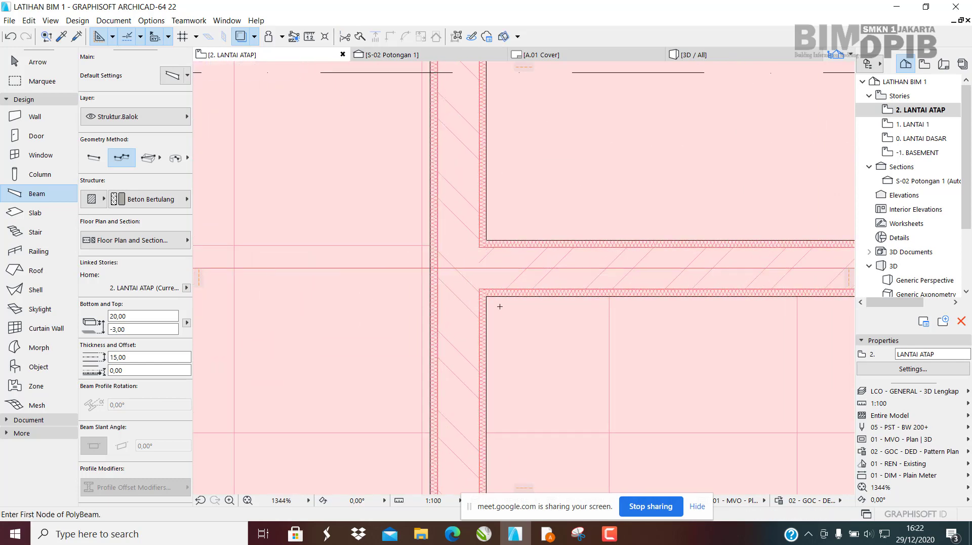
# Trim the beam along grid line 7 back to the stairwell corner and delete its leftover pieces beyond the walls.
pyautogui.scroll(-5, 476, 263)
pyautogui.scroll(1, 550, 212)
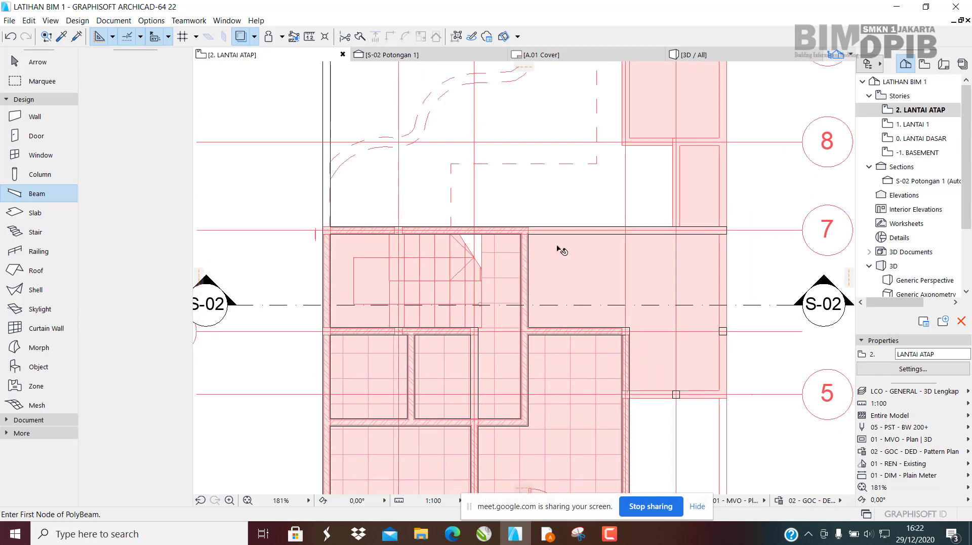
pyautogui.press('Escape')
pyautogui.click(557, 231)
pyautogui.scroll(3, 552, 237)
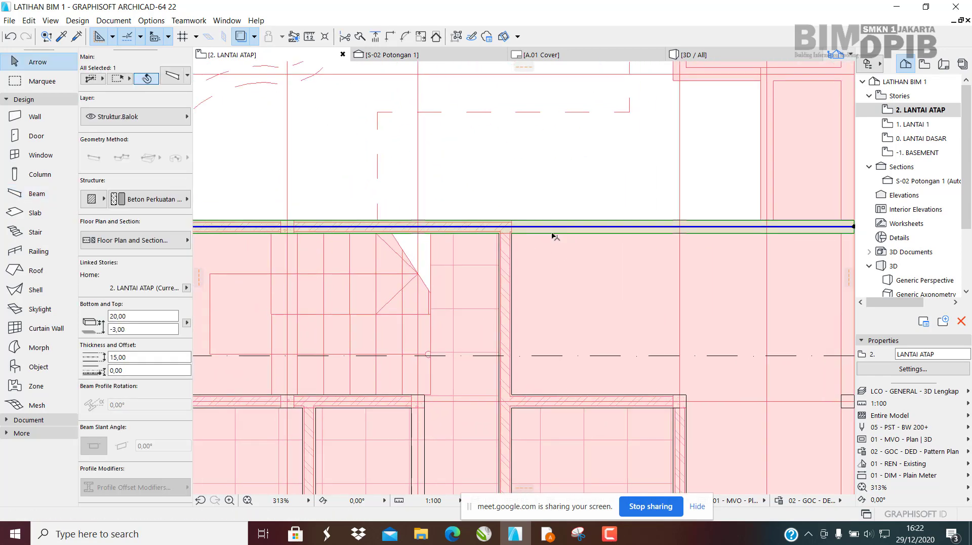
pyautogui.keyDown('ctrl'); pyautogui.click(595, 235); pyautogui.keyUp('ctrl')
pyautogui.click(710, 230)
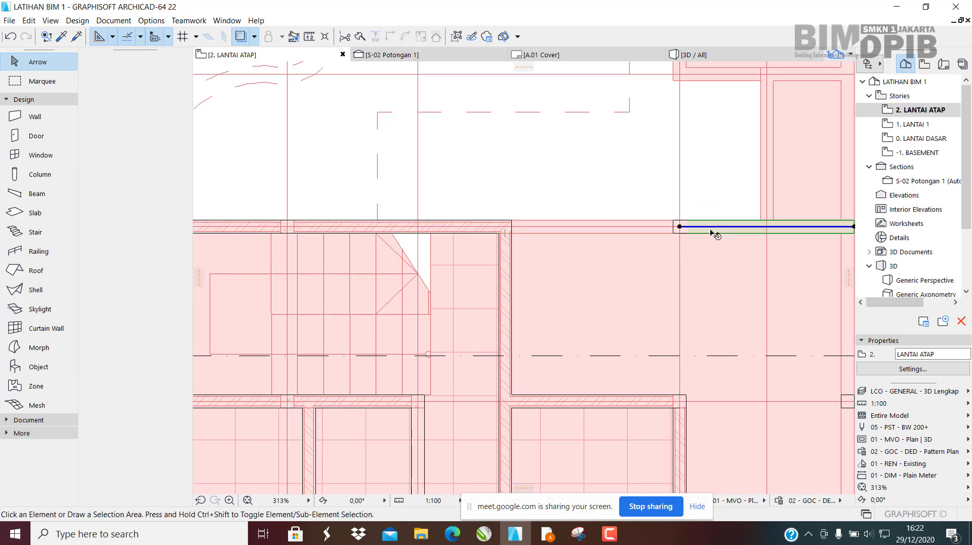
pyautogui.moveTo(744, 259); pyautogui.dragTo(686, 273, button='middle')
pyautogui.press('Delete')
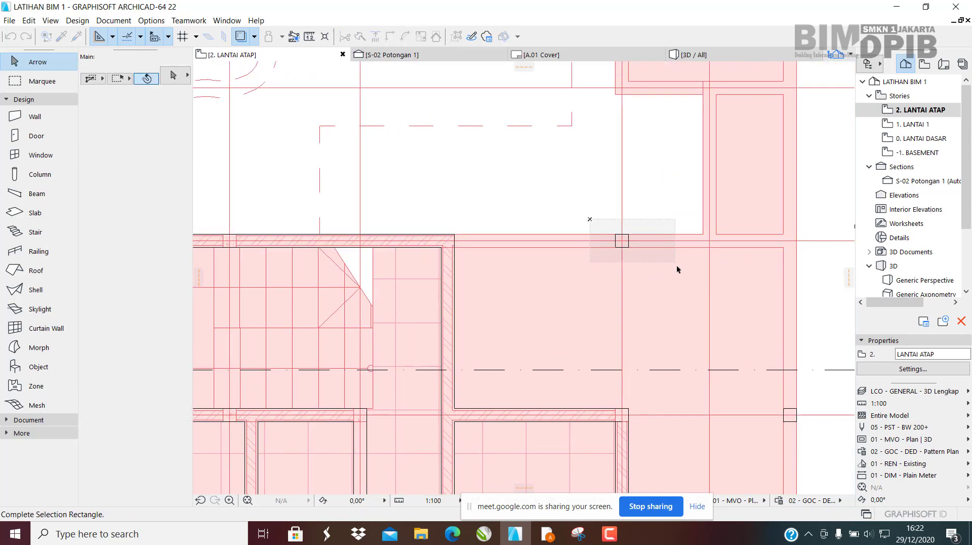
pyautogui.scroll(-3, 560, 302)
pyautogui.moveTo(560, 302)
pyautogui.mouseDown(button='middle')
pyautogui.moveTo(546, 301)
pyautogui.moveTo(654, 345)
pyautogui.mouseUp(button='middle')
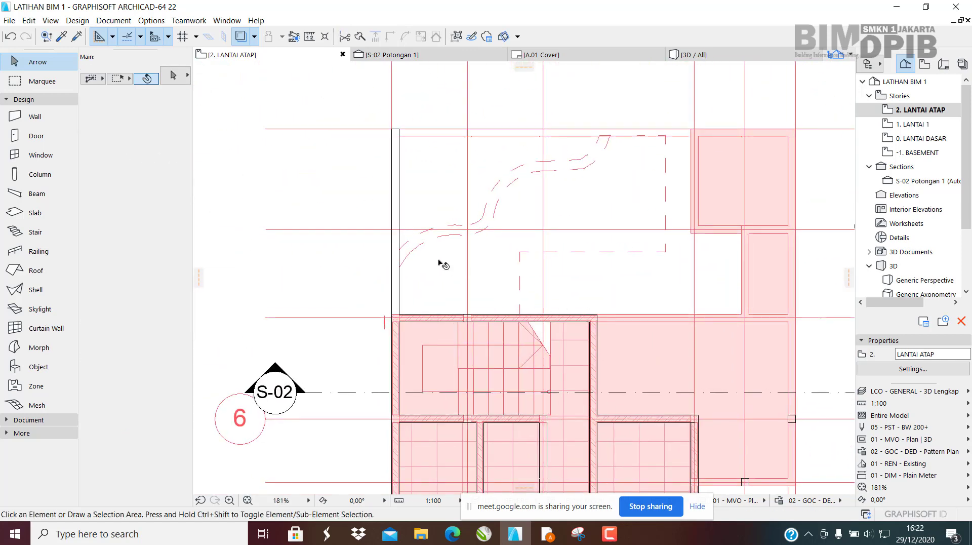
# Trim away the vertical beam that extends above the stairwell's outer corner and delete the remaining stub at the grid intersection.
pyautogui.scroll(2, 440, 266)
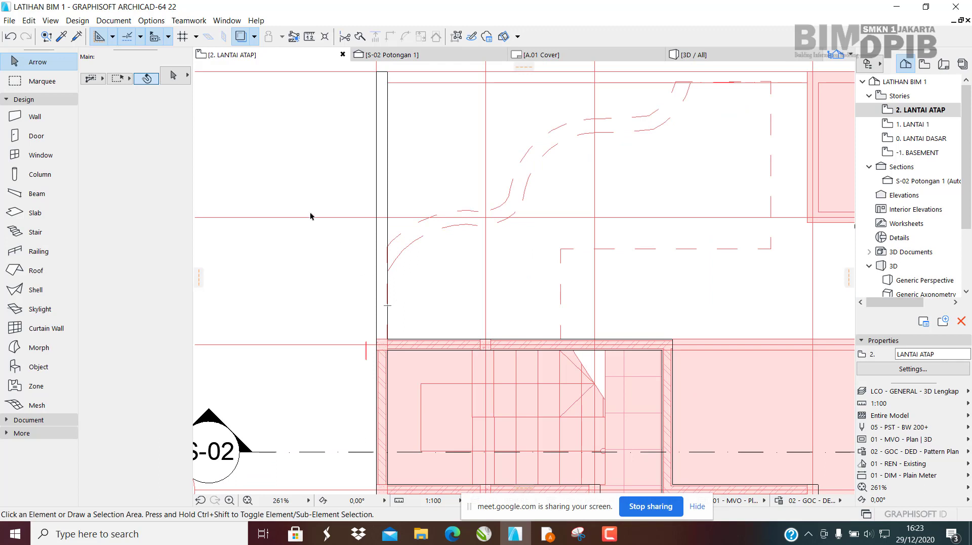
pyautogui.click(387, 255)
pyautogui.click(401, 280)
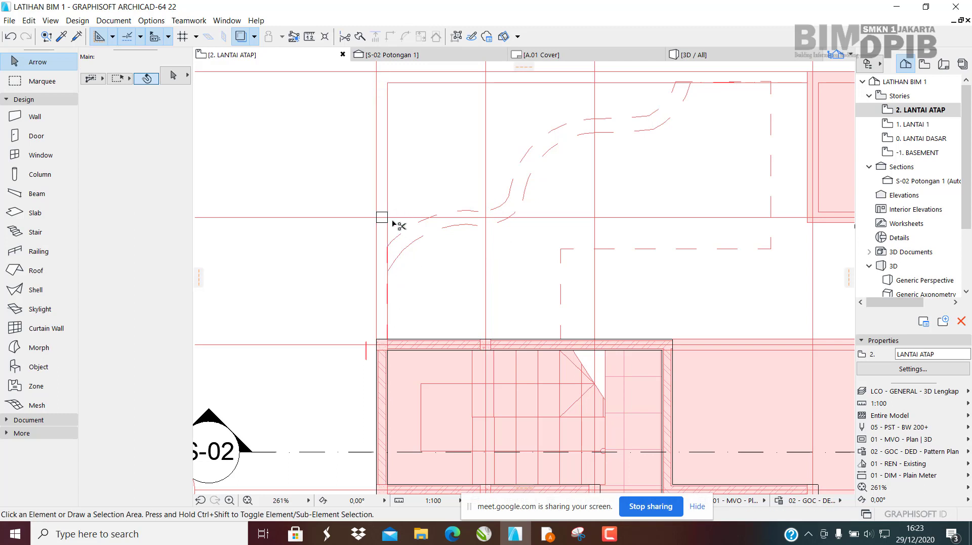
pyautogui.moveTo(361, 198); pyautogui.dragTo(423, 239)
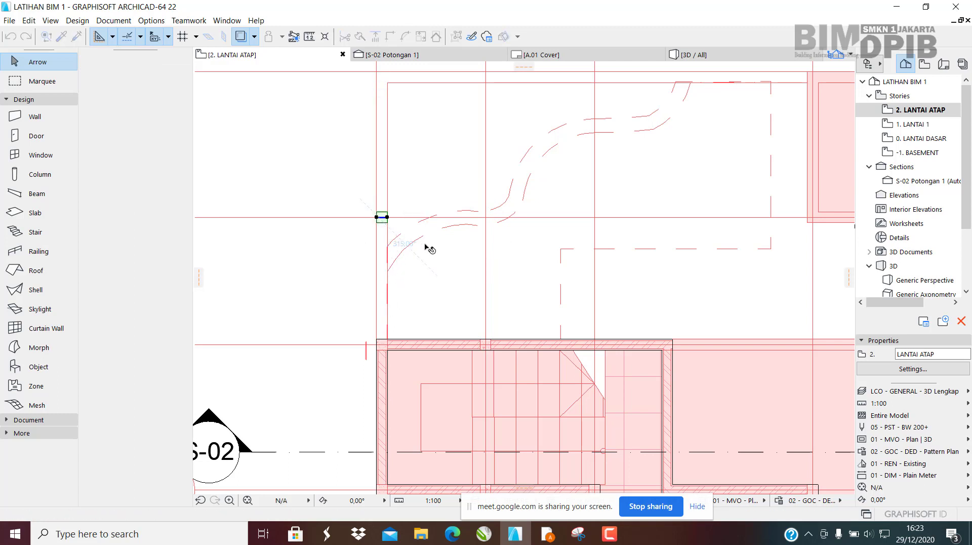
pyautogui.moveTo(426, 252); pyautogui.dragTo(397, 259, button='middle')
pyautogui.press('Delete')
# Open the 3D view and delete the stray beam stubs floating beside the upper floor.
pyautogui.click(715, 60)
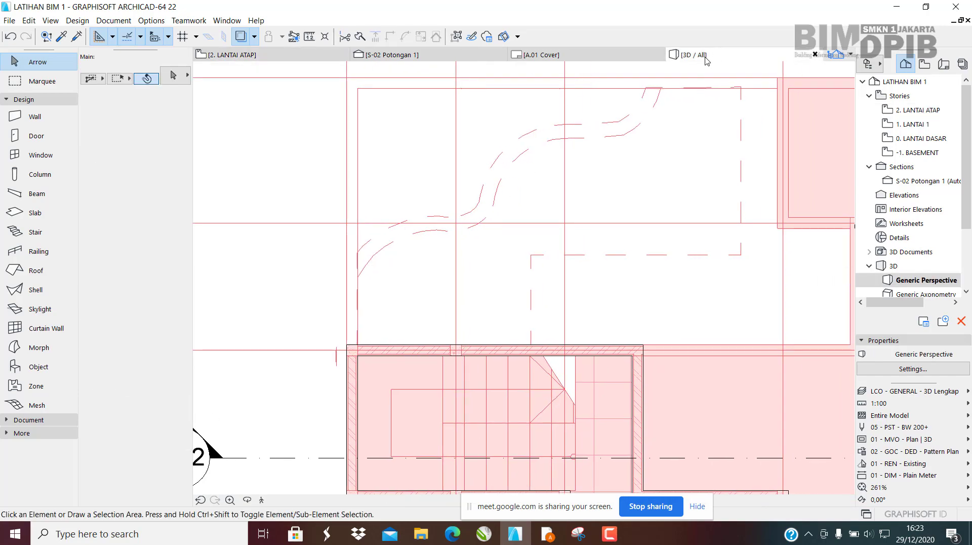
pyautogui.scroll(5, 562, 214)
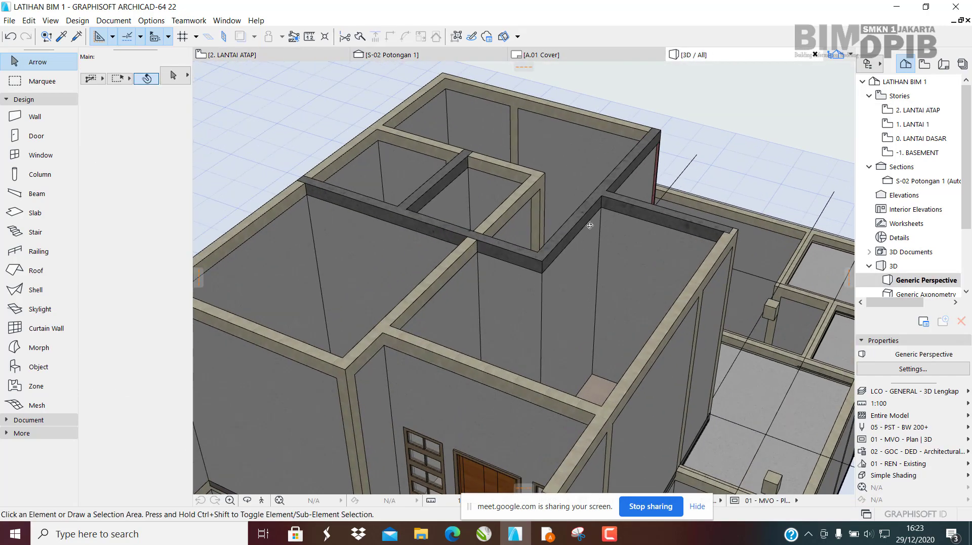
pyautogui.keyDown('shift'); pyautogui.moveTo(537, 252); pyautogui.dragTo(642, 349, button='middle'); pyautogui.keyUp('shift')
pyautogui.click(608, 361)
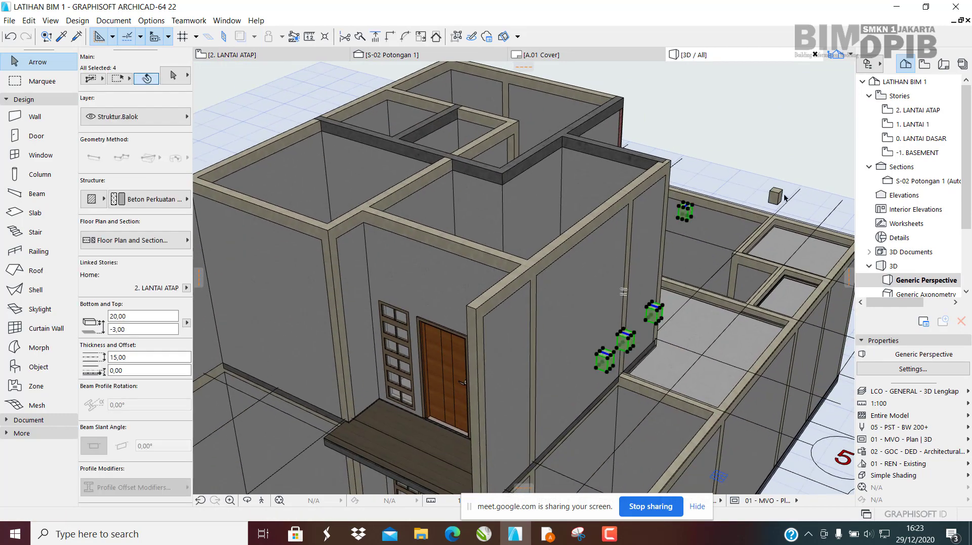
pyautogui.press('Delete')
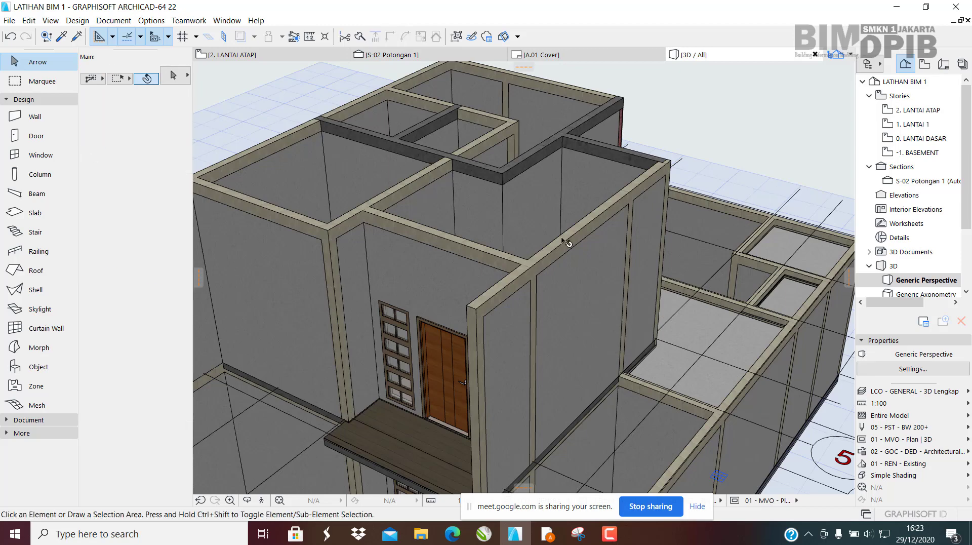
# Transfer the settings of a Beton Perkuatan Struktural beam to the dark Beton Bertulang roof beams.
pyautogui.scroll(-2, 565, 239)
pyautogui.moveTo(552, 233)
pyautogui.keyDown('shift'); pyautogui.mouseDown(button='middle')
pyautogui.moveTo(455, 163)
pyautogui.moveTo(549, 281)
pyautogui.moveTo(531, 267)
pyautogui.moveTo(564, 236)
pyautogui.mouseUp(button='middle'); pyautogui.keyUp('shift')
pyautogui.click(531, 266)
pyautogui.scroll(2, 565, 235)
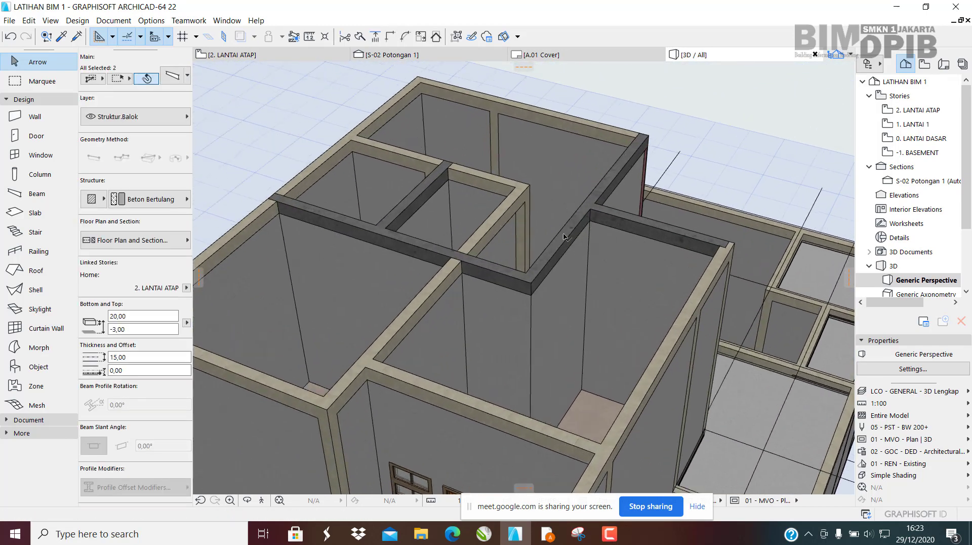
pyautogui.press('Escape')
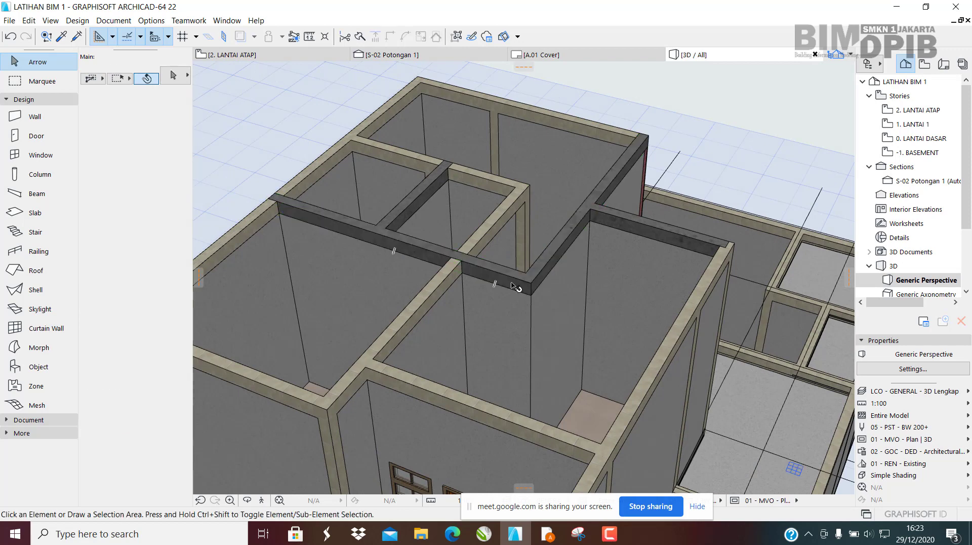
pyautogui.click(406, 322)
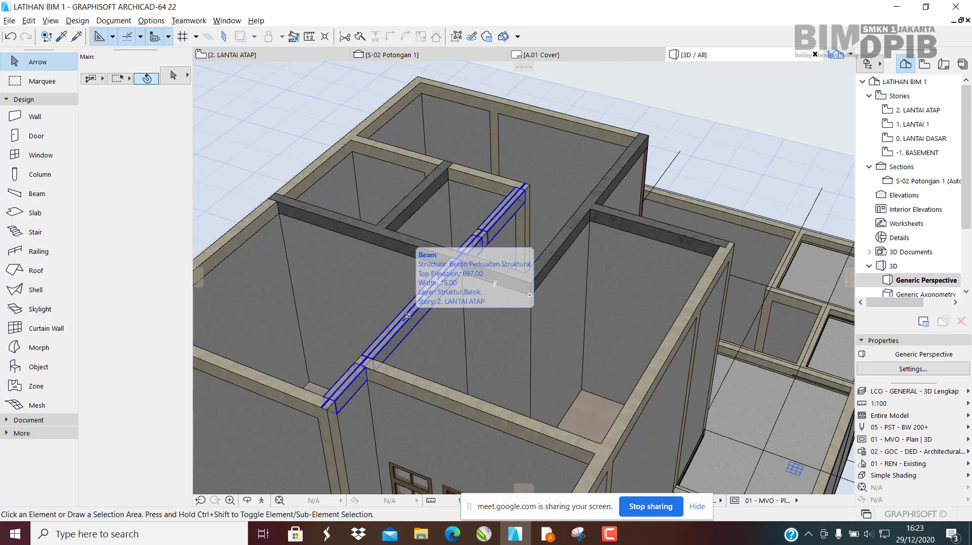
pyautogui.press('Delete')
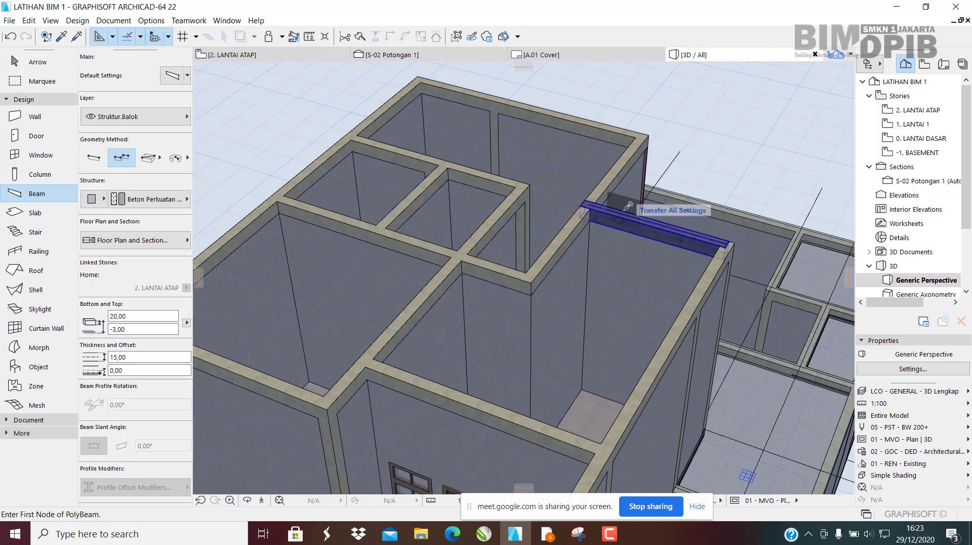
# Undo the last beam change, pick up the light beam's settings again and transfer them to the remaining dark beam.
pyautogui.hotkey('ctrl', 'z')
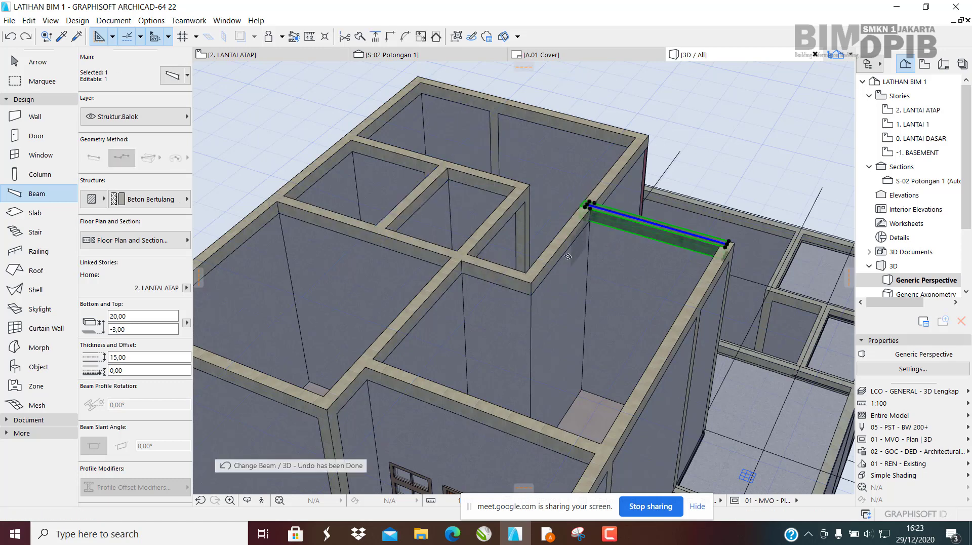
pyautogui.press('Escape')
pyautogui.press('Escape')
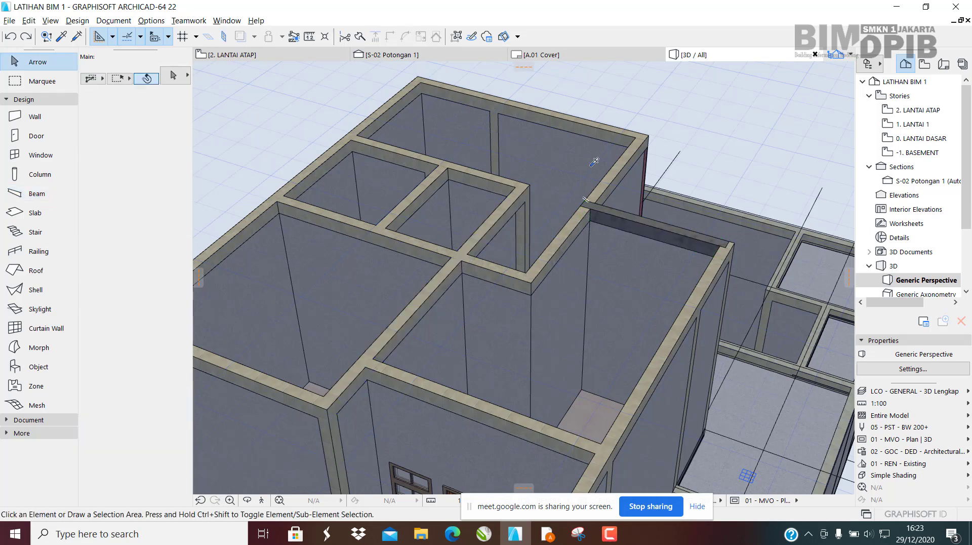
pyautogui.keyDown('alt'); pyautogui.click(543, 261); pyautogui.keyUp('alt')
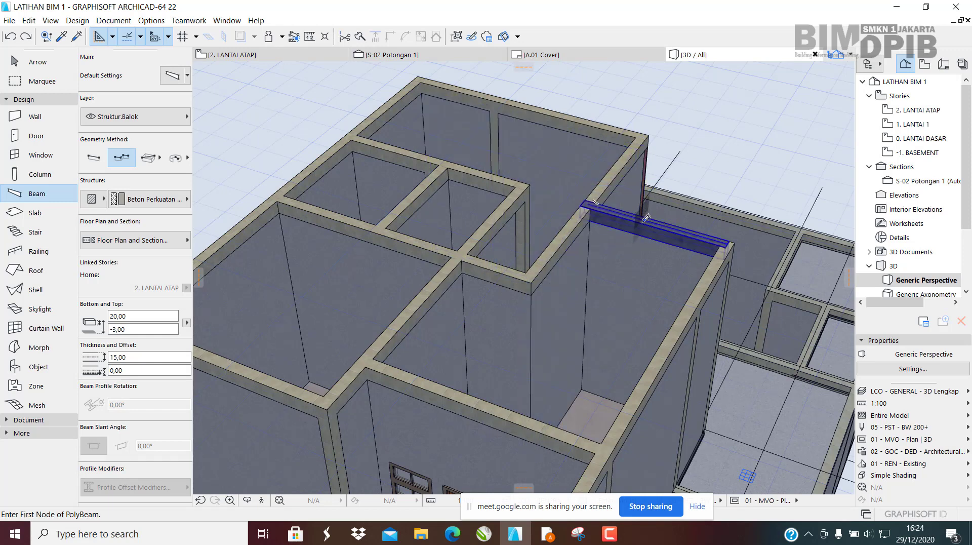
pyautogui.scroll(-4, 529, 275)
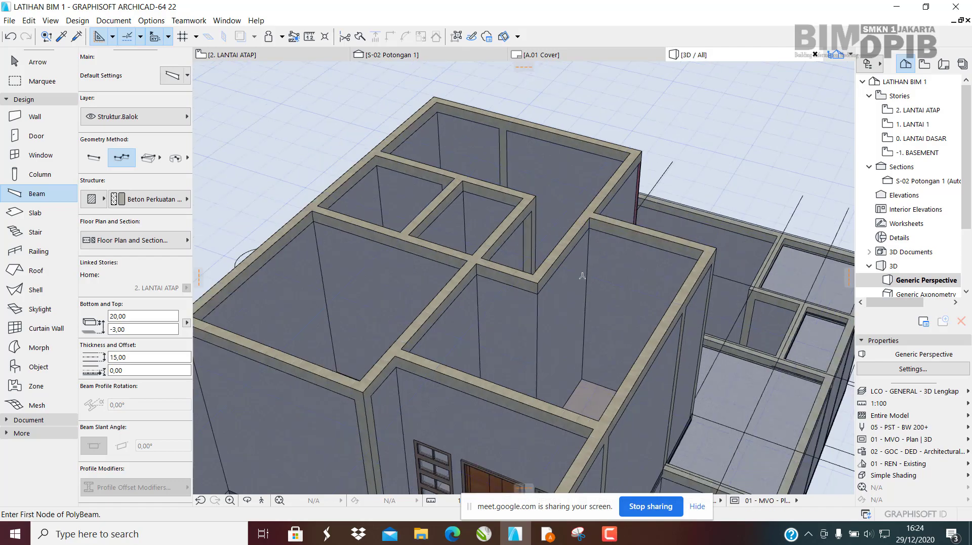
# Delete the short leftover stub embedded in the beam between the two small rooms beside the staircase.
pyautogui.keyDown('shift'); pyautogui.moveTo(529, 275); pyautogui.dragTo(399, 292, button='middle'); pyautogui.keyUp('shift')
pyautogui.keyDown('shift'); pyautogui.moveTo(544, 290); pyautogui.dragTo(520, 215, button='middle'); pyautogui.keyUp('shift')
pyautogui.scroll(3, 546, 218)
pyautogui.press('Escape')
pyautogui.click(551, 287)
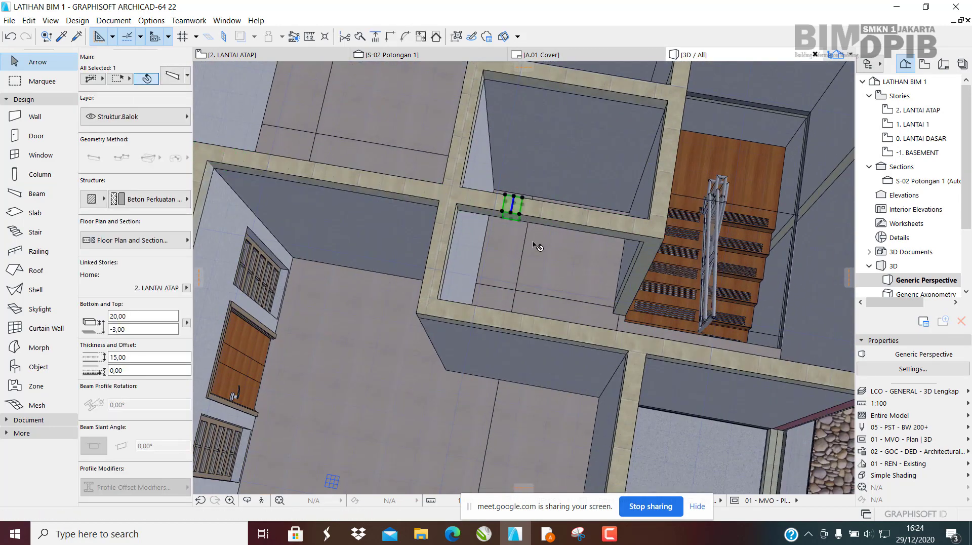
pyautogui.press('Escape')
# Try to trim the beam segment between the two small rooms beside the staircase, and undo the trim.
pyautogui.click(523, 213)
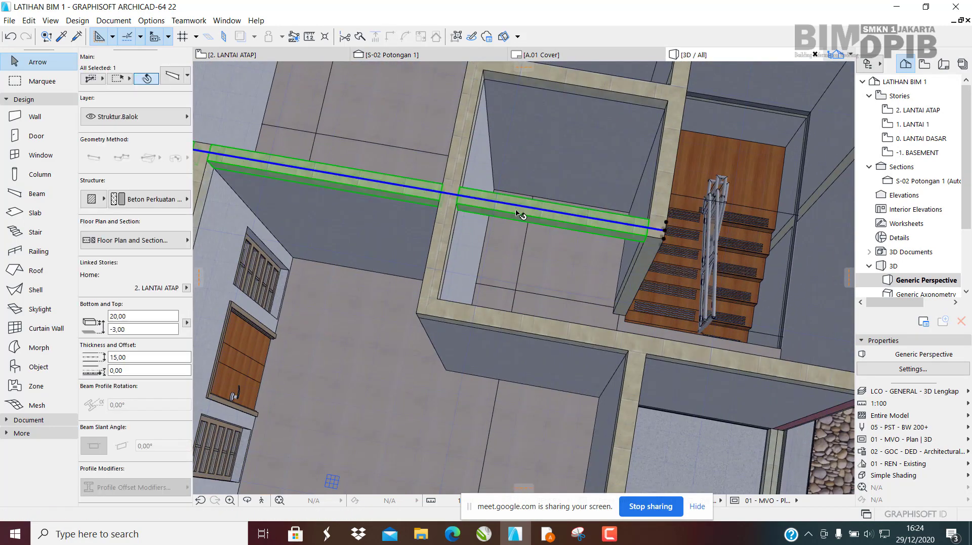
pyautogui.press('Escape')
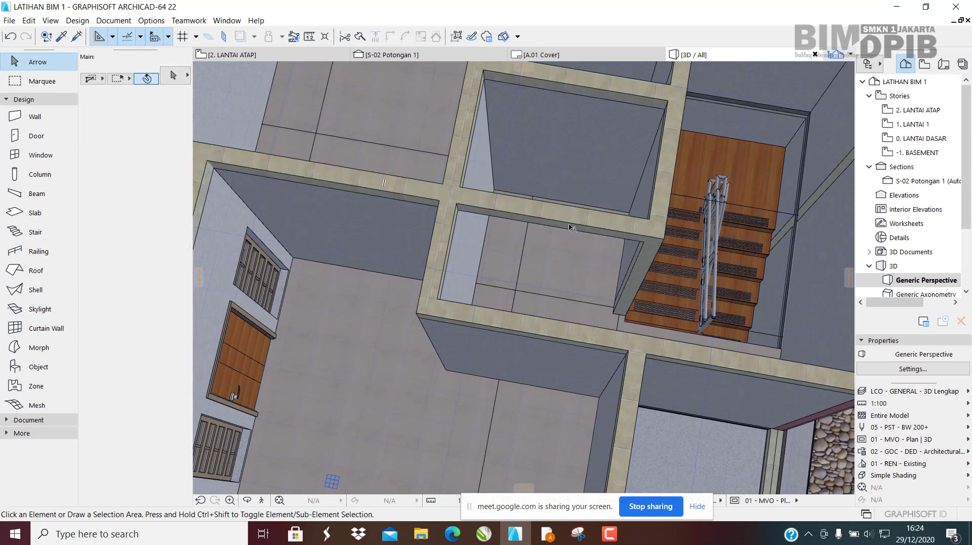
pyautogui.keyDown('ctrl'); pyautogui.click(548, 215); pyautogui.keyUp('ctrl')
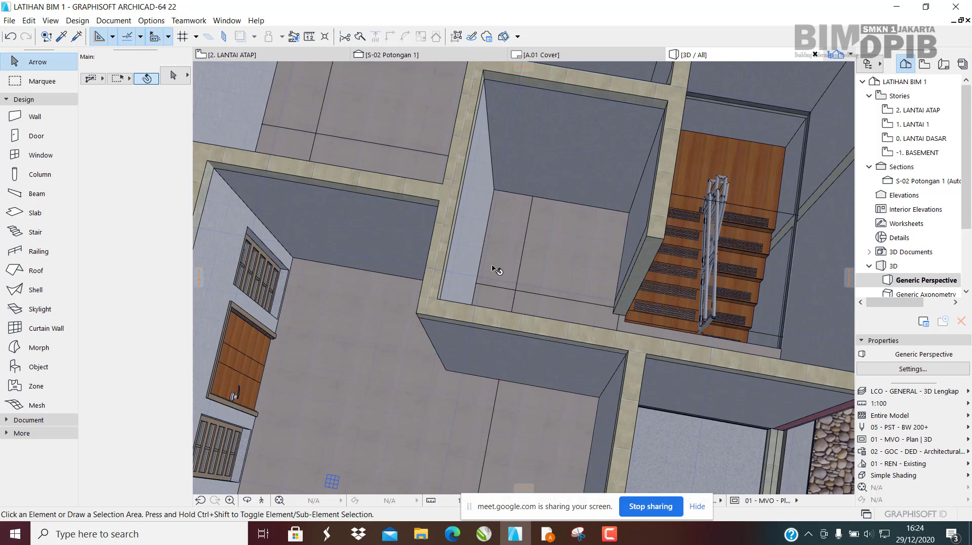
pyautogui.hotkey('ctrl', 'z')
pyautogui.moveTo(537, 242); pyautogui.dragTo(508, 261, button='middle')
pyautogui.press('Escape')
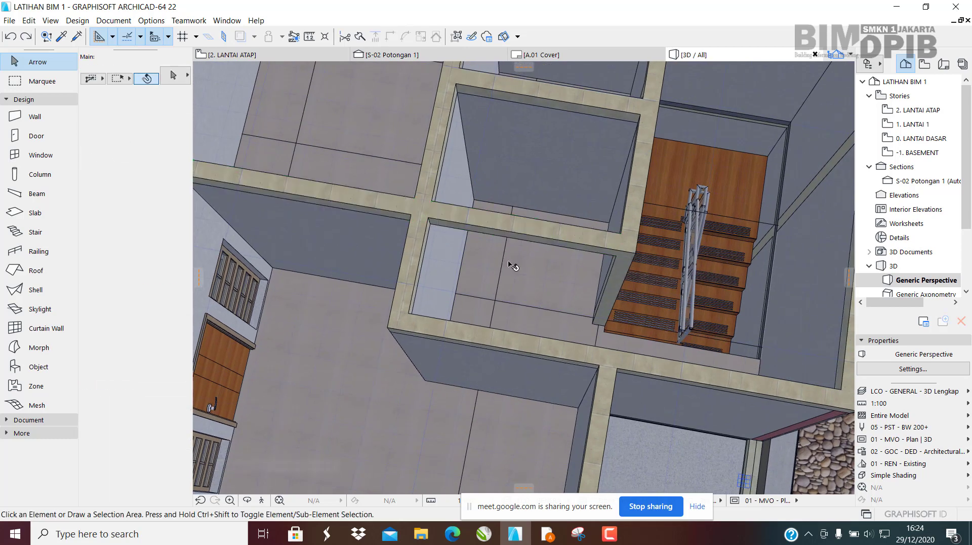
# Trim away the roof beam segment that crosses the small room beside the staircase.
pyautogui.keyDown('ctrl'); pyautogui.click(501, 228); pyautogui.keyUp('ctrl')
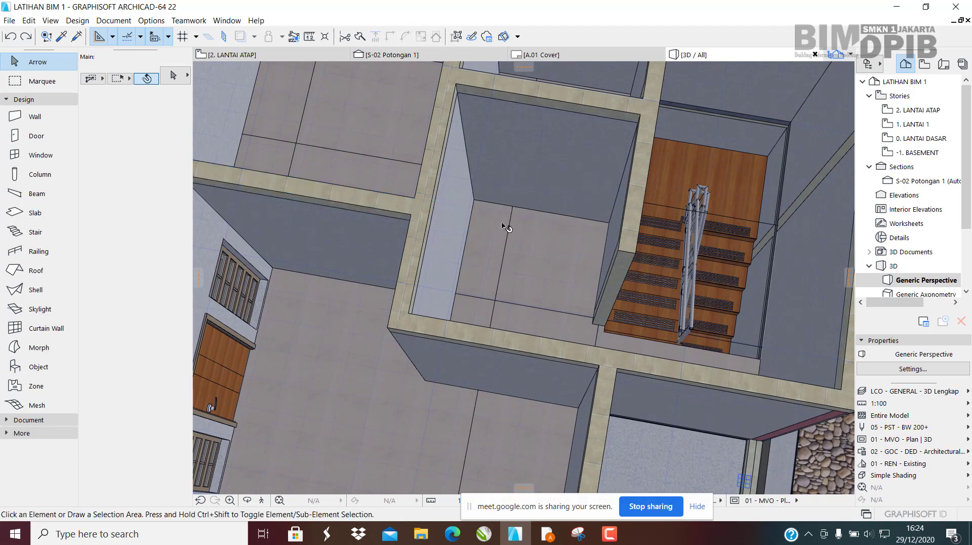
pyautogui.scroll(-3, 502, 276)
pyautogui.keyDown('shift'); pyautogui.moveTo(487, 286); pyautogui.dragTo(354, 91, button='middle'); pyautogui.keyUp('shift')
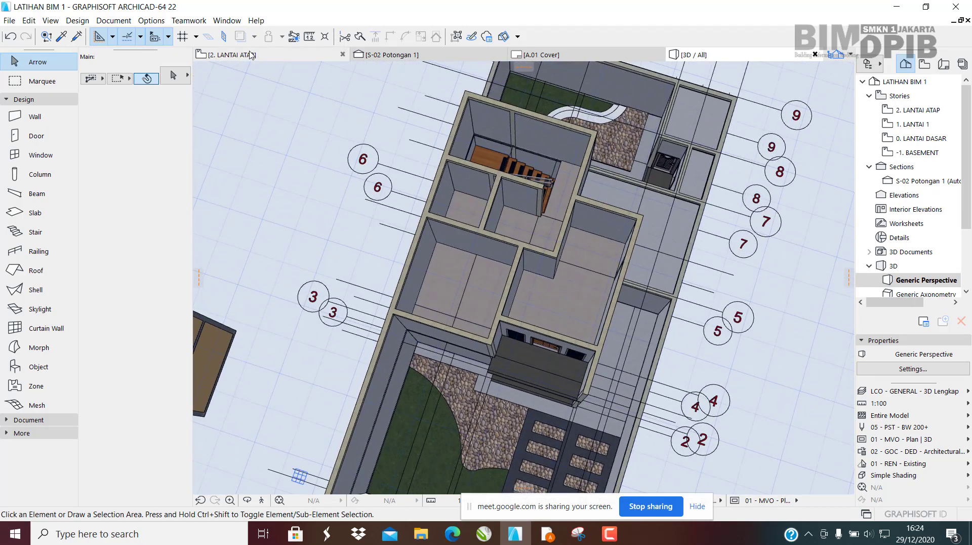
# Open the LANTAI ATAP floor plan and turn off its trace reference.
pyautogui.click(273, 56)
pyautogui.scroll(-5, 531, 186)
pyautogui.moveTo(499, 262); pyautogui.dragTo(479, 206, button='middle')
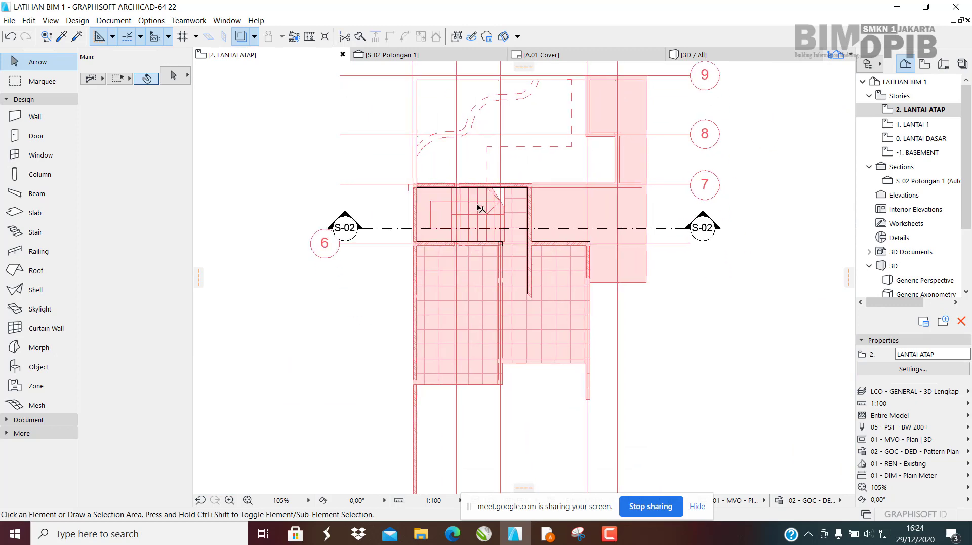
pyautogui.scroll(1, 529, 231)
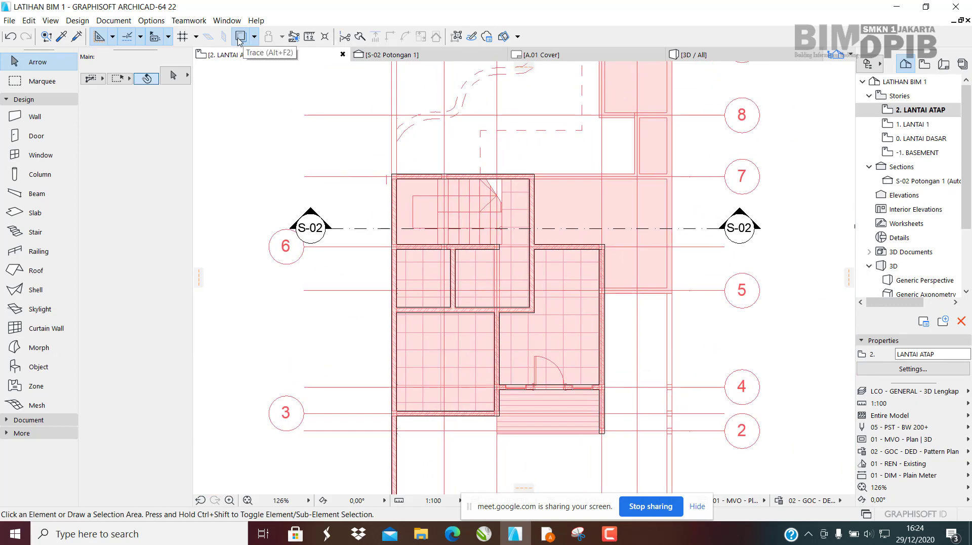
pyautogui.click(240, 38)
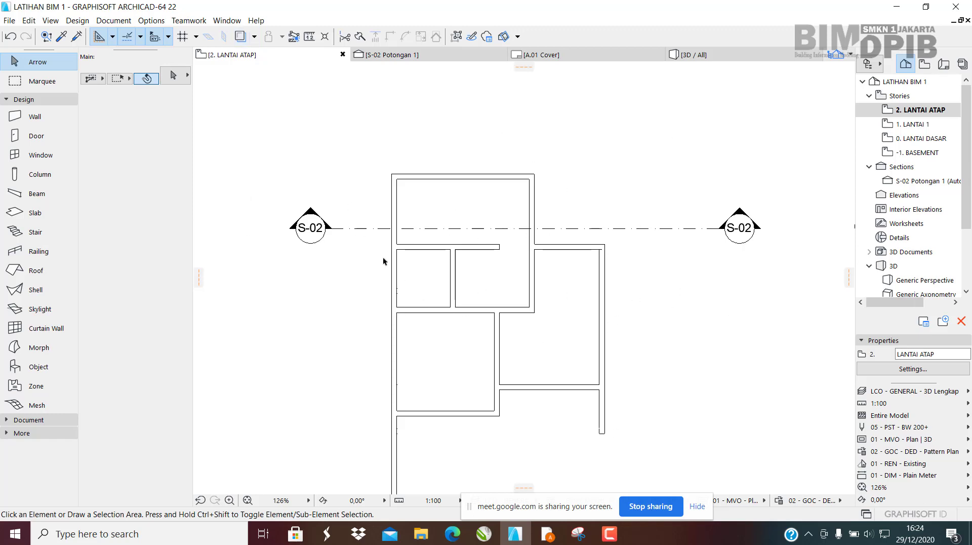
# Open the LANTAI 1 floor plan and select the beam running along the wall between the two large rooms.
pyautogui.doubleClick(914, 124)
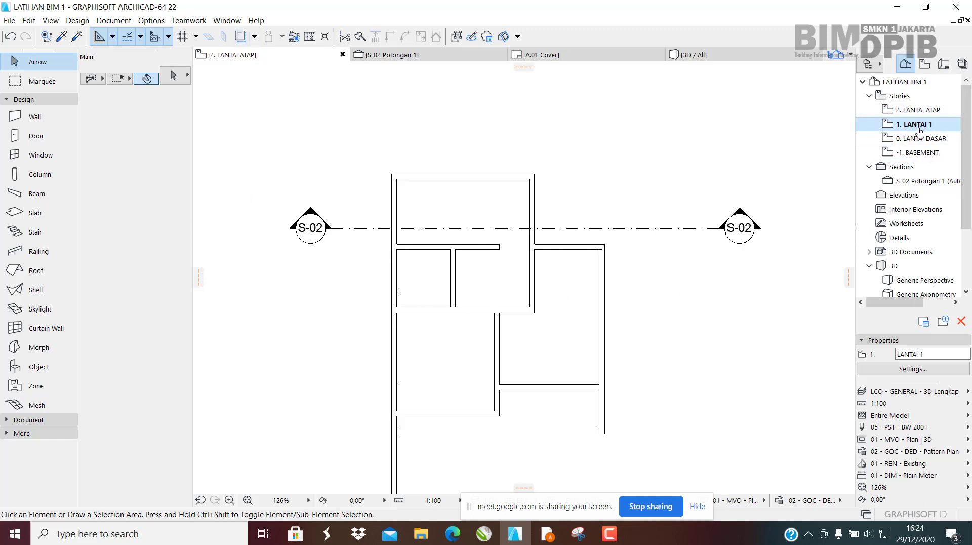
pyautogui.scroll(3, 557, 286)
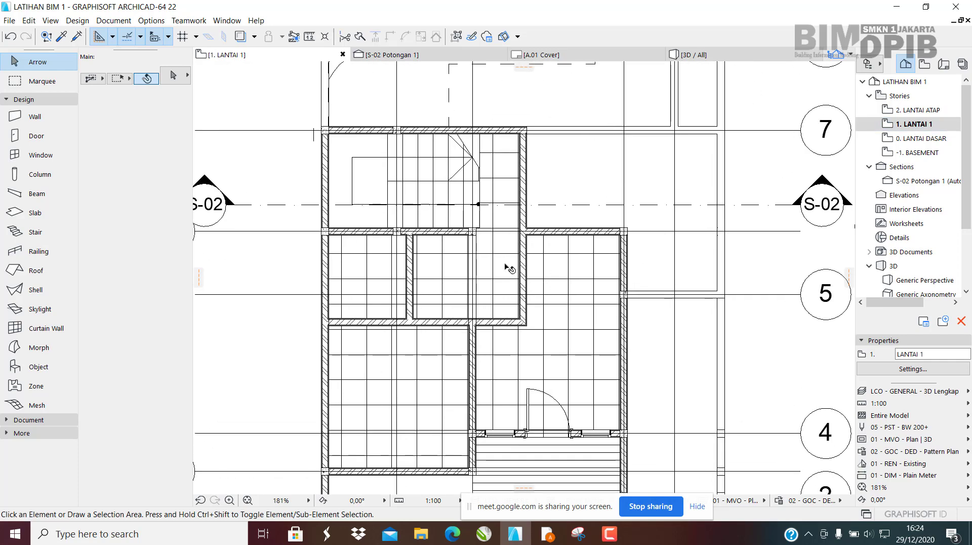
pyautogui.click(495, 274)
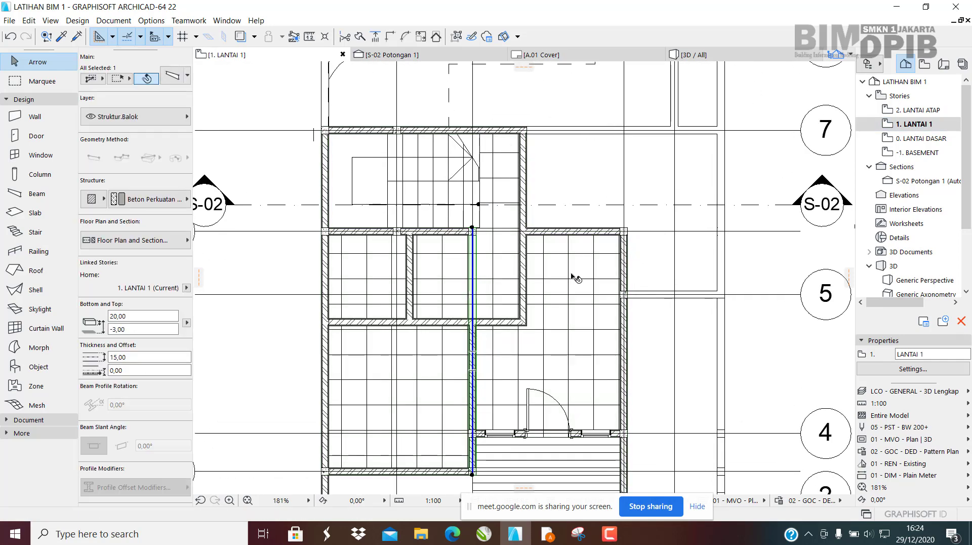
pyautogui.scroll(3, 511, 292)
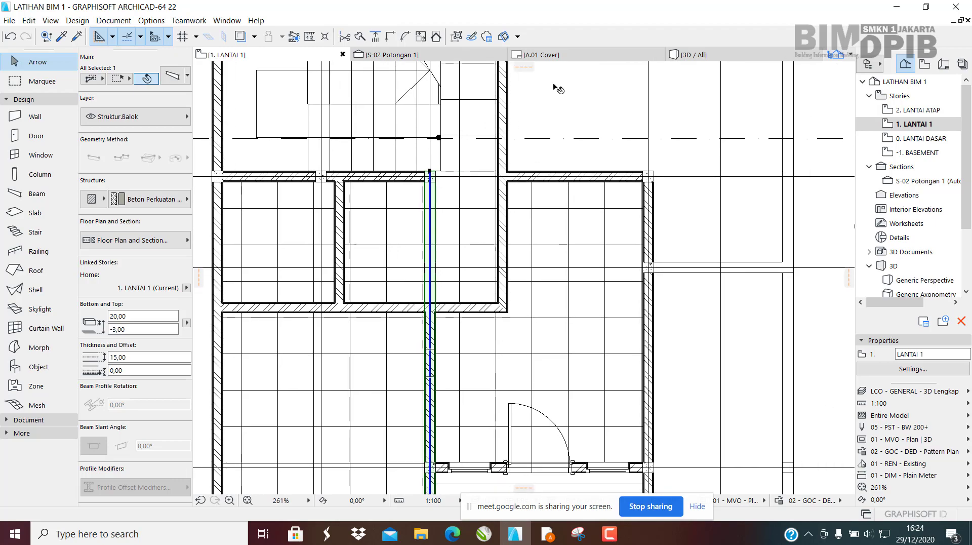
# Examine the upper-floor rooms and roof beams in the 3D view, return to the LANTAI 1 plan and clear the beam selection.
pyautogui.click(704, 59)
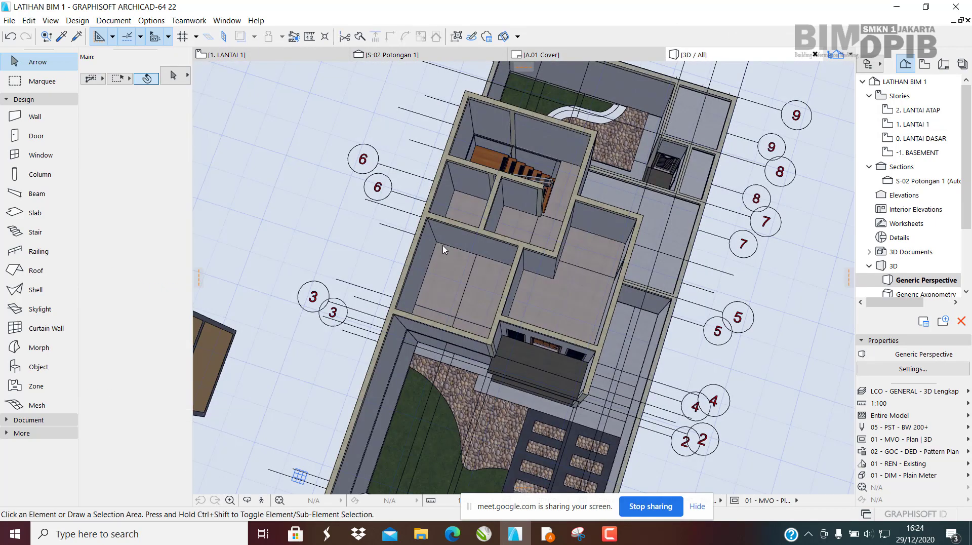
pyautogui.scroll(-2, 493, 259)
pyautogui.scroll(1, 582, 230)
pyautogui.moveTo(582, 230)
pyautogui.mouseDown(button='middle')
pyautogui.moveTo(590, 221)
pyautogui.moveTo(572, 239)
pyautogui.mouseUp(button='middle')
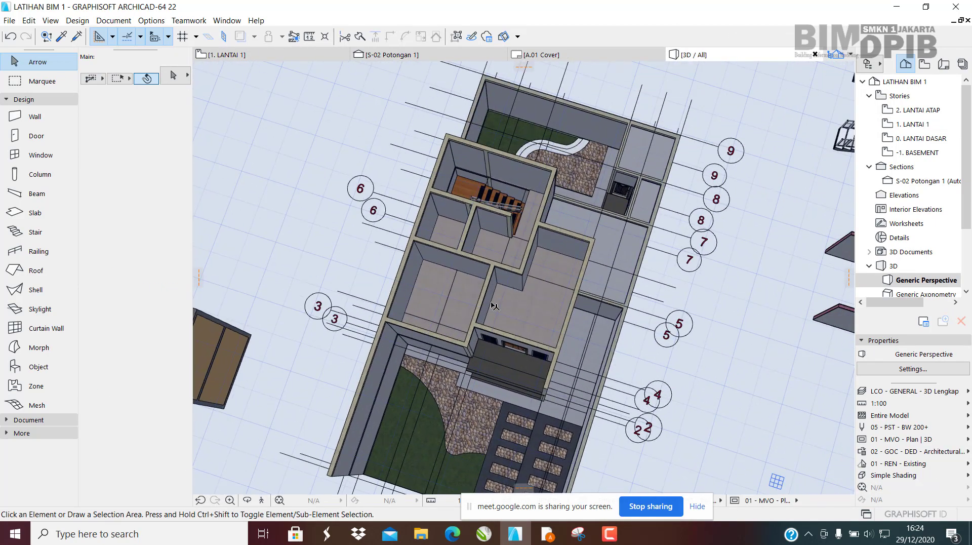
pyautogui.keyDown('shift'); pyautogui.moveTo(495, 307); pyautogui.dragTo(570, 288, button='middle'); pyautogui.keyUp('shift')
pyautogui.scroll(2, 504, 293)
pyautogui.scroll(2, 504, 293)
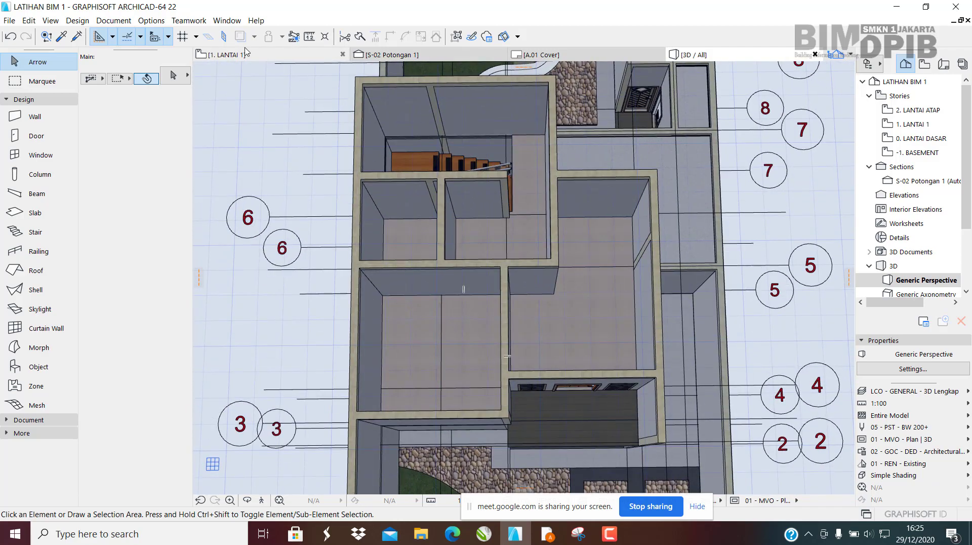
pyautogui.press('F2')
pyautogui.scroll(-5, 542, 278)
pyautogui.scroll(3, 501, 292)
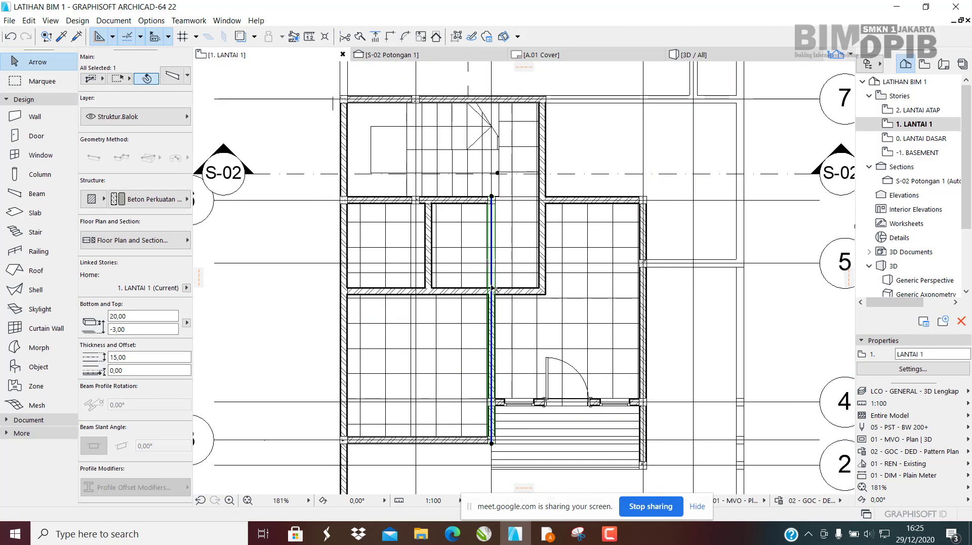
pyautogui.press('Escape')
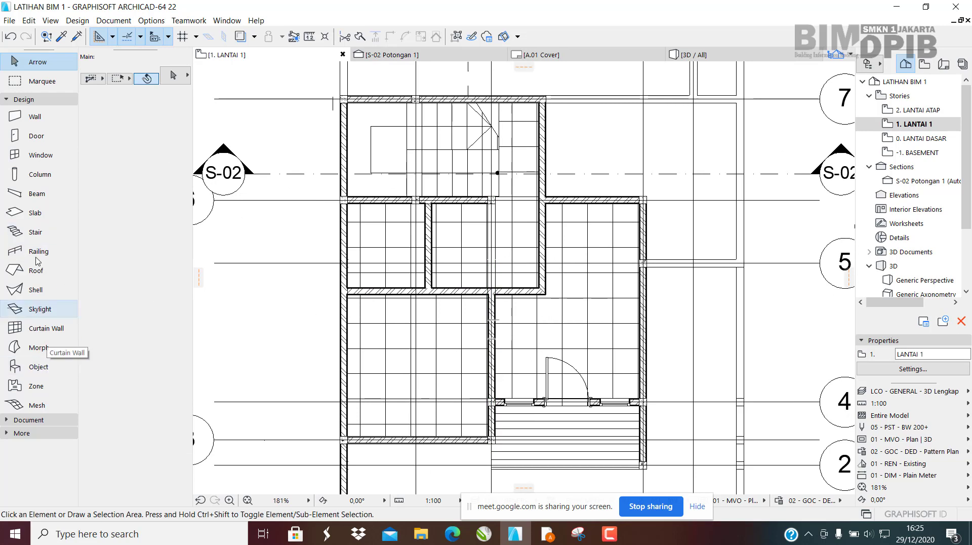
# Choose Door 22 from the Hinged Doors 22 library as the default door type.
pyautogui.click(35, 138)
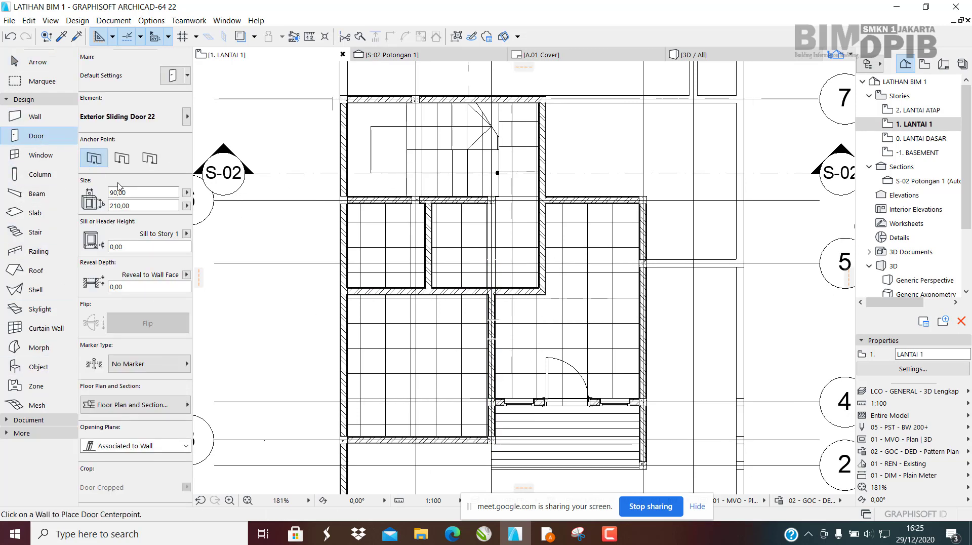
pyautogui.click(173, 76)
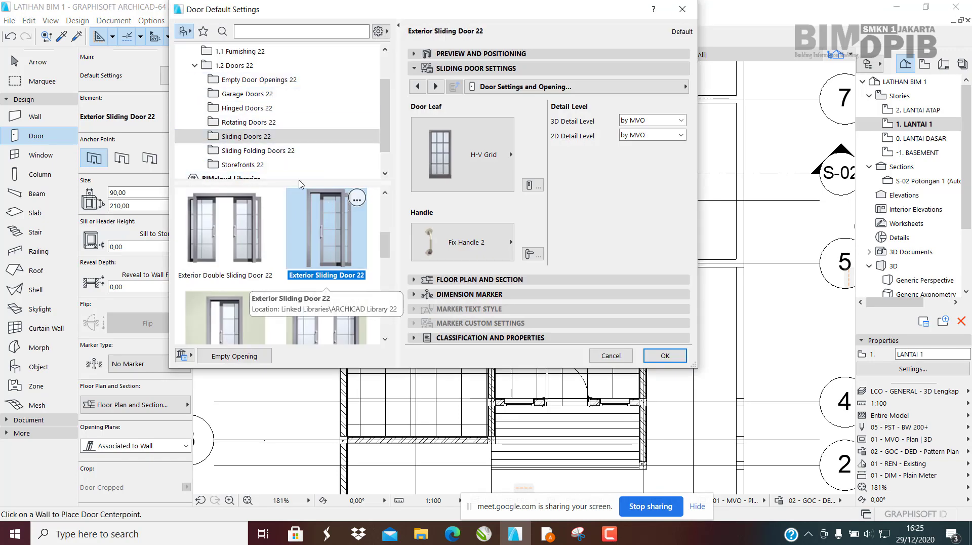
pyautogui.scroll(1, 276, 142)
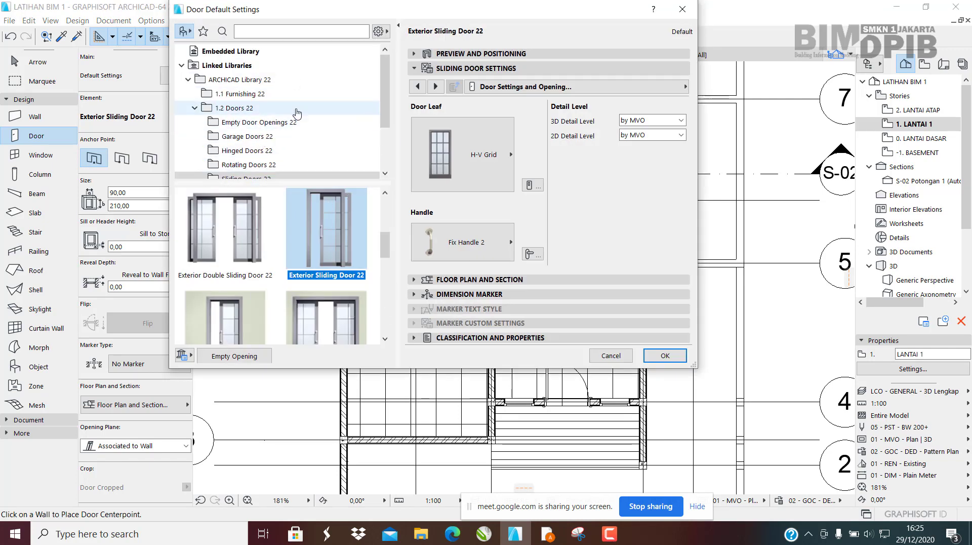
pyautogui.click(254, 151)
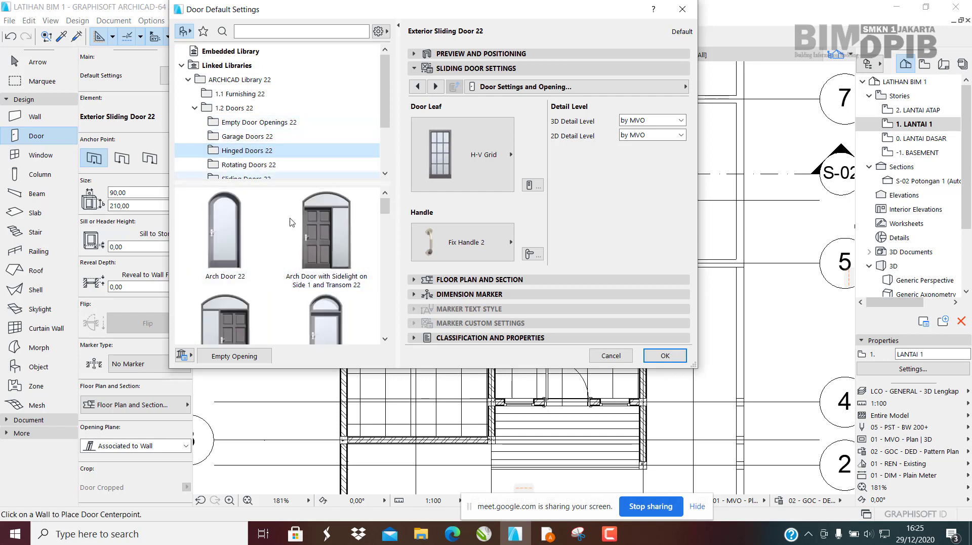
pyautogui.scroll(-5, 338, 292)
pyautogui.scroll(-3, 338, 293)
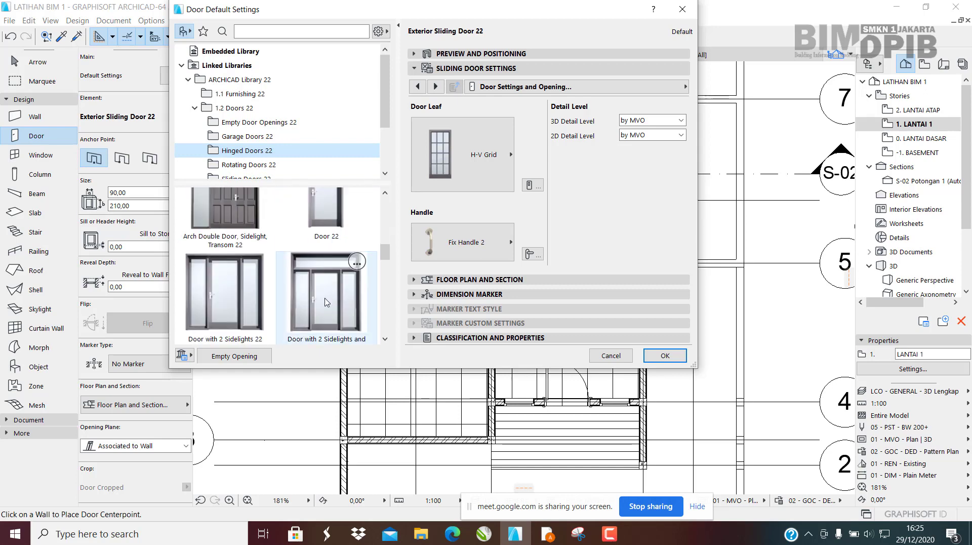
pyautogui.scroll(5, 339, 250)
pyautogui.scroll(-4, 338, 250)
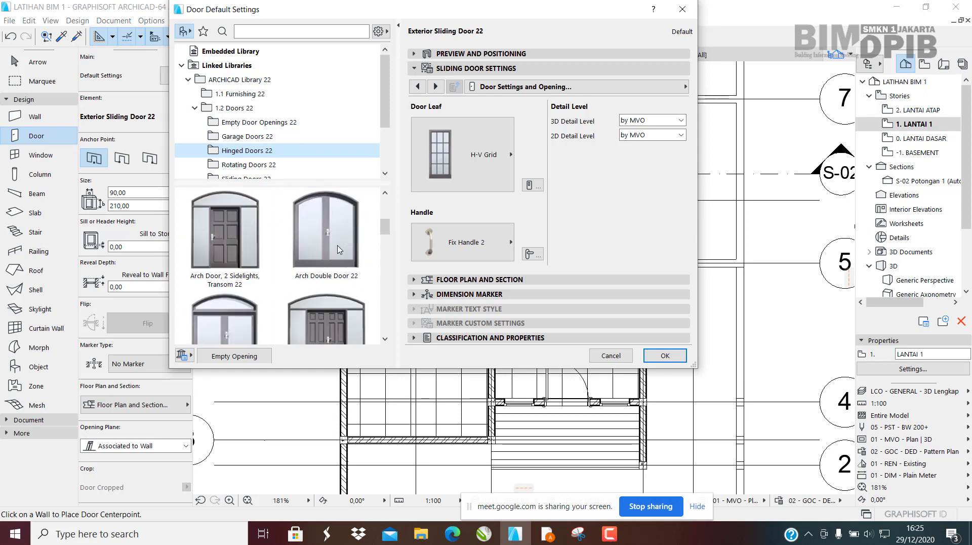
pyautogui.click(330, 267)
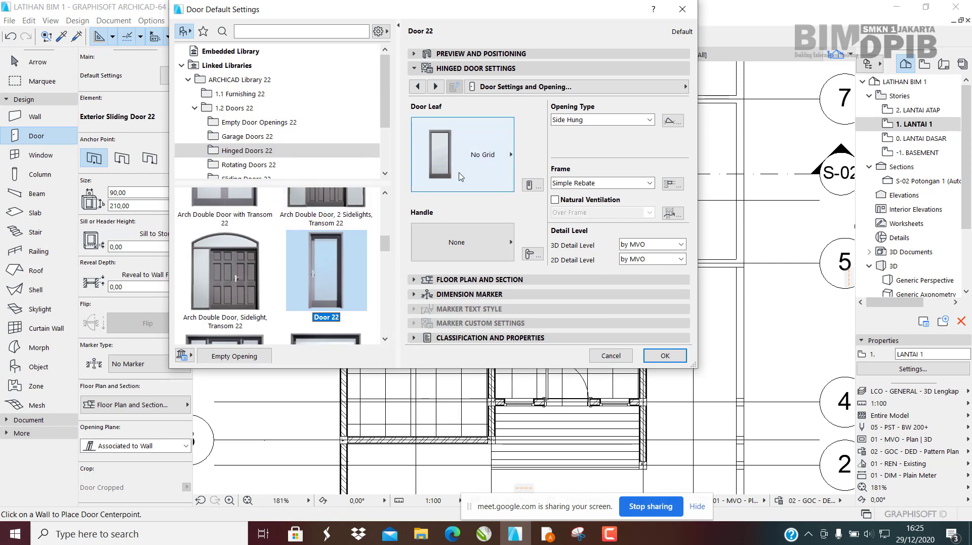
# Give the default door a Style 16 leaf and Handle 6, and apply the settings.
pyautogui.click(463, 156)
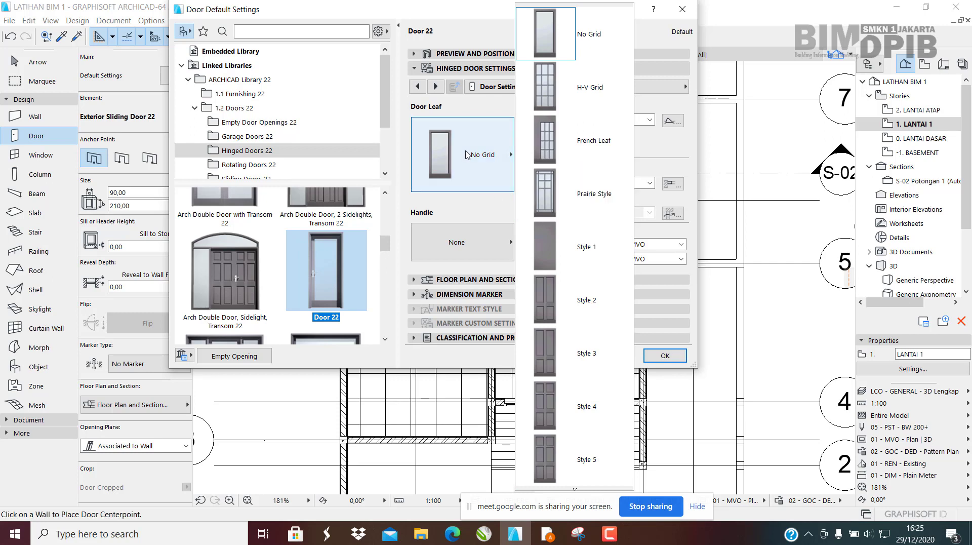
pyautogui.scroll(-3, 583, 365)
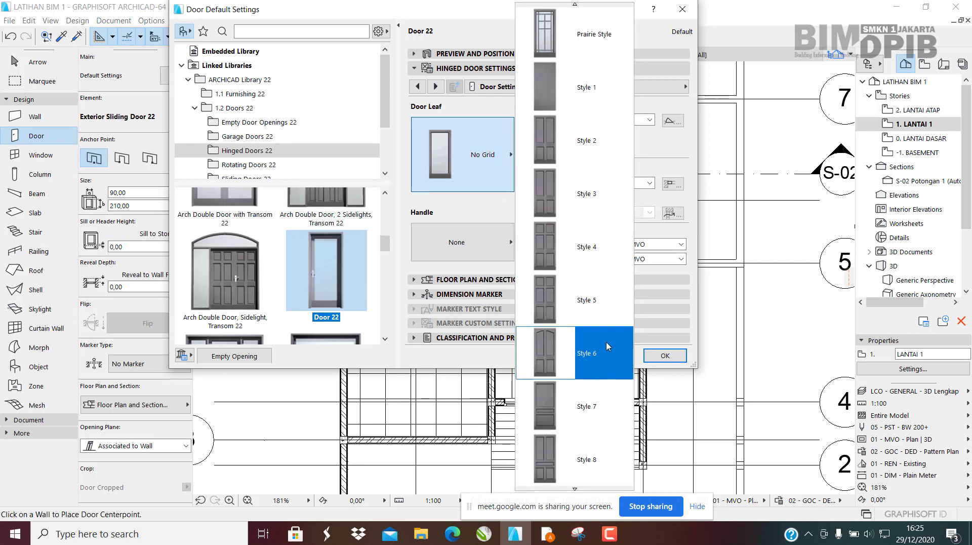
pyautogui.scroll(-5, 595, 402)
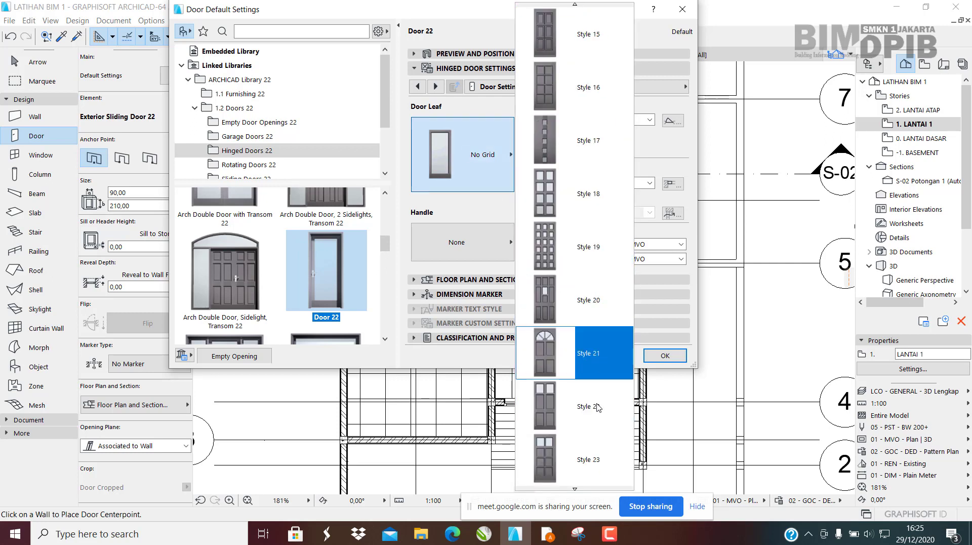
pyautogui.click(574, 94)
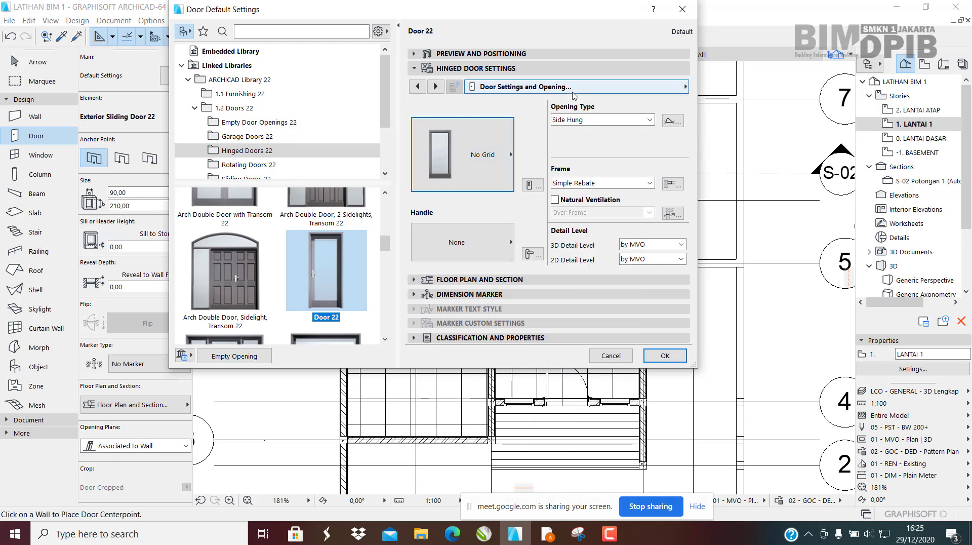
pyautogui.click(476, 245)
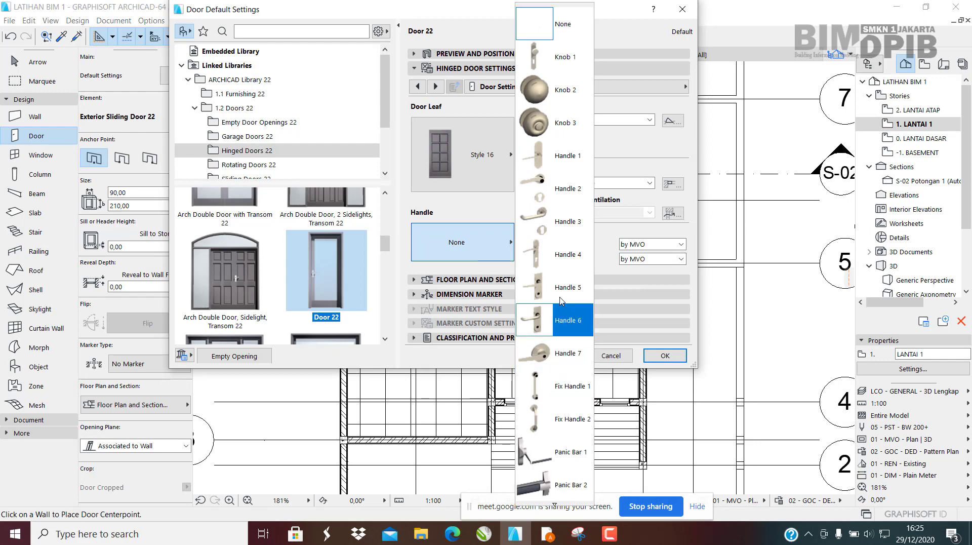
pyautogui.click(563, 320)
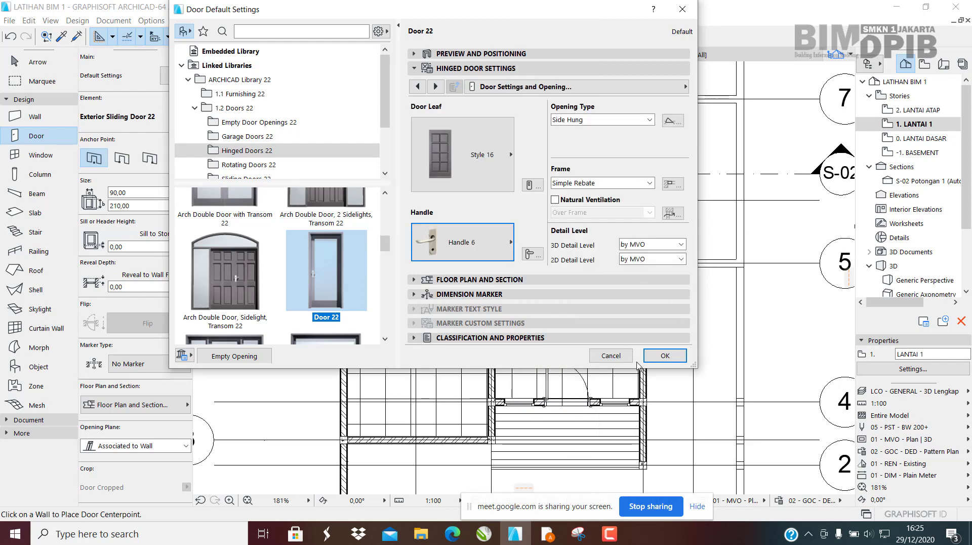
pyautogui.click(665, 356)
# Place the 90 x 210 door just below grid line 6 in the wall beside the stair hall, hinged at its upper end and opening into the large room.
pyautogui.scroll(3, 520, 255)
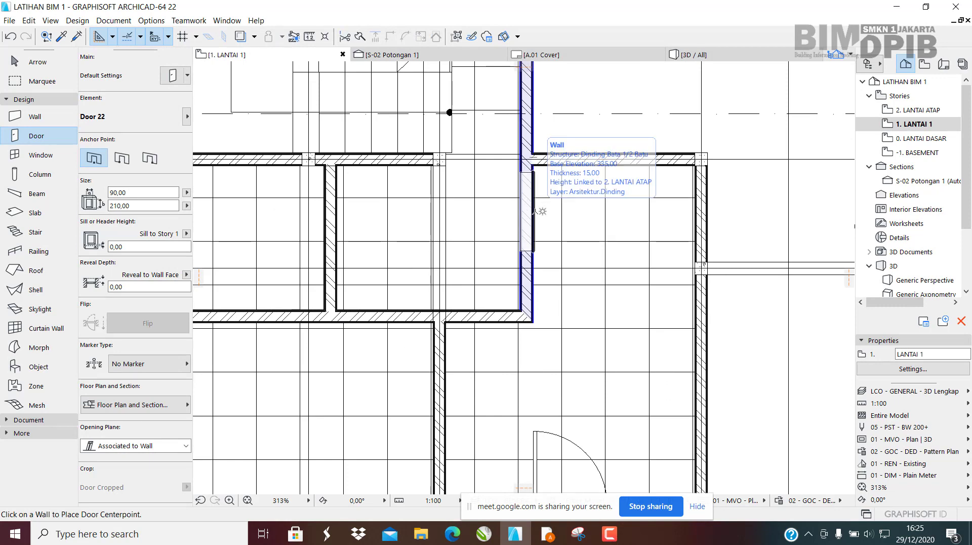
pyautogui.moveTo(542, 215); pyautogui.dragTo(544, 262, button='middle')
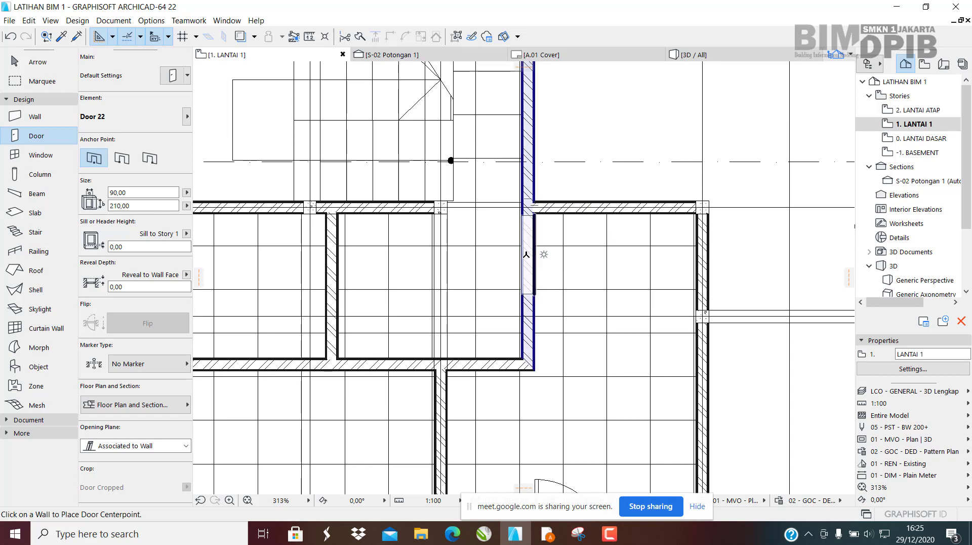
pyautogui.click(527, 255)
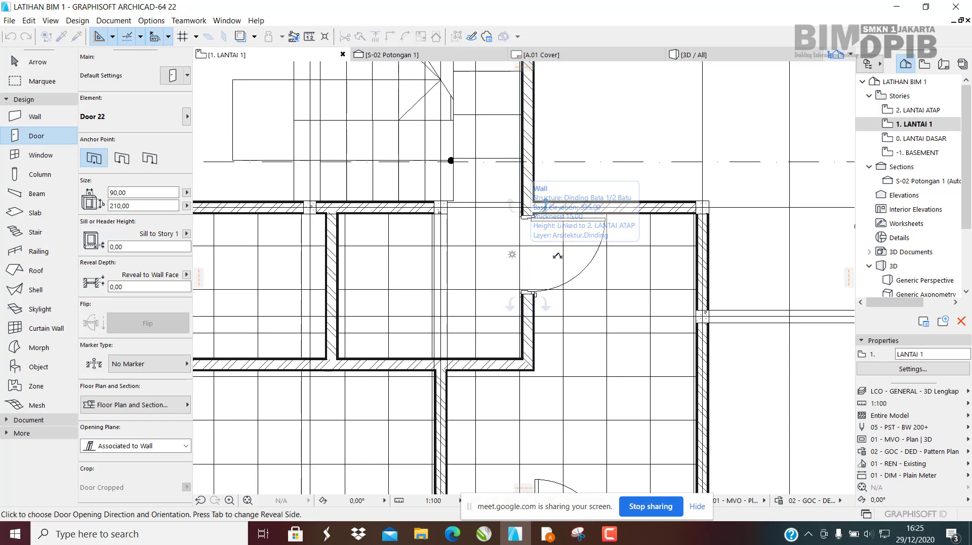
pyautogui.click(552, 216)
pyautogui.scroll(-3, 608, 274)
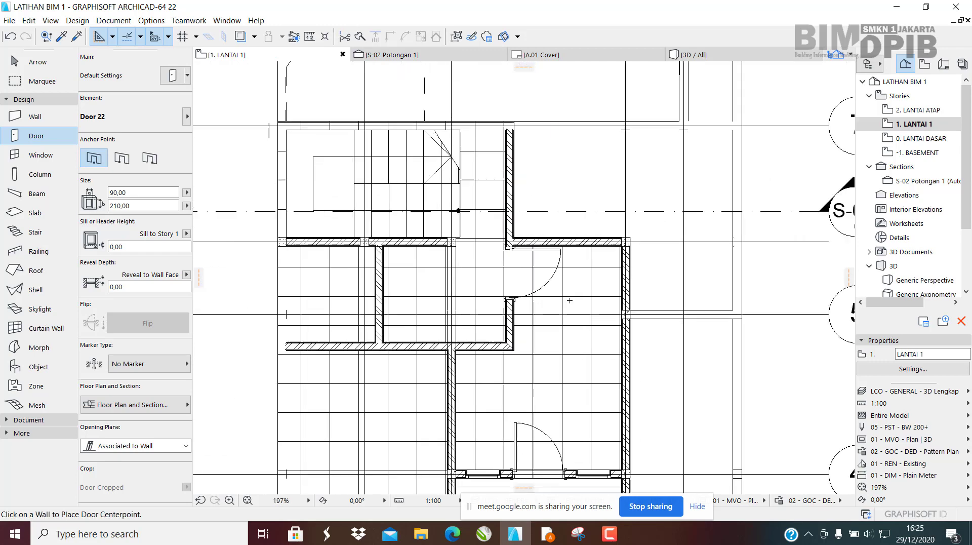
pyautogui.moveTo(607, 274); pyautogui.dragTo(586, 313, button='middle')
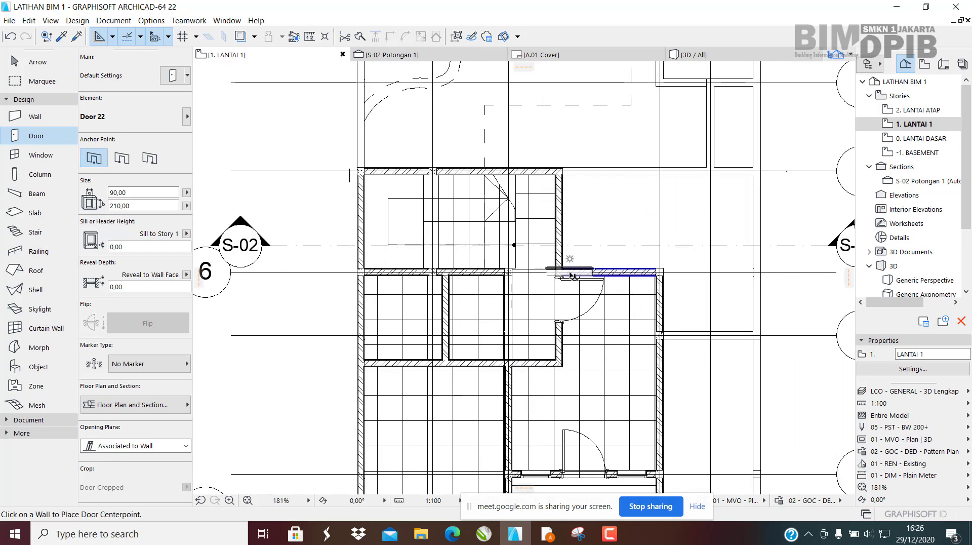
pyautogui.press('Escape')
# Set the width of the door in the wall beside the stair hall to 80.
pyautogui.scroll(2, 569, 265)
pyautogui.click(559, 285)
pyautogui.scroll(3, 552, 279)
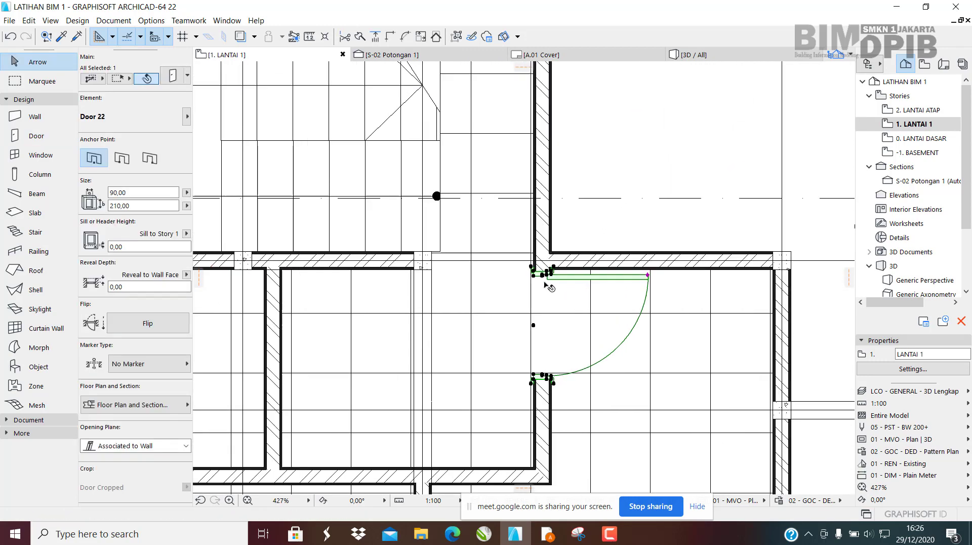
pyautogui.doubleClick(587, 296)
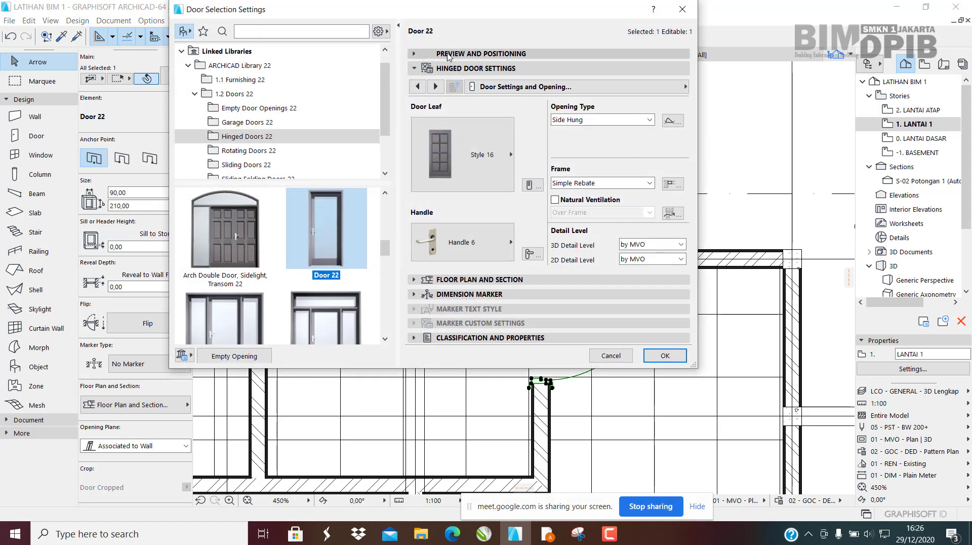
pyautogui.click(469, 54)
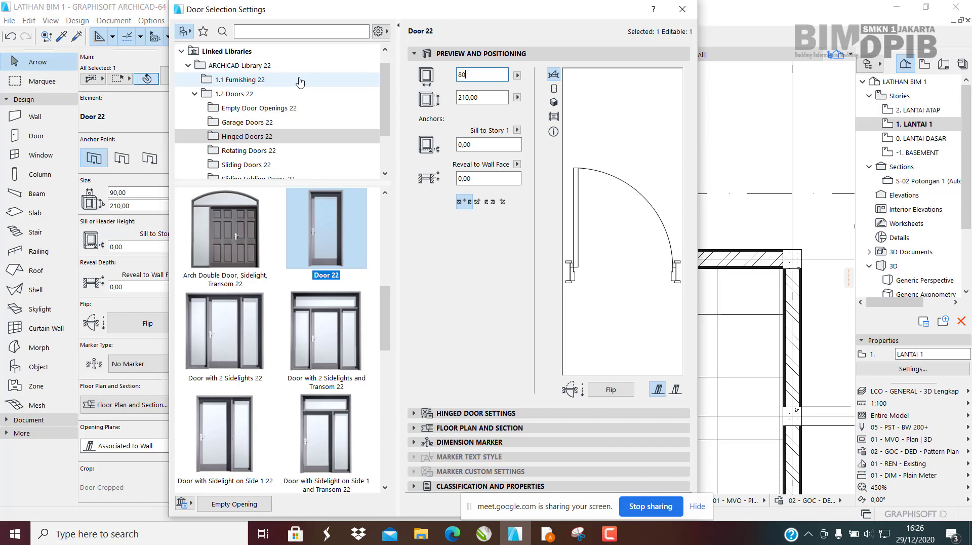
pyautogui.press('Return')
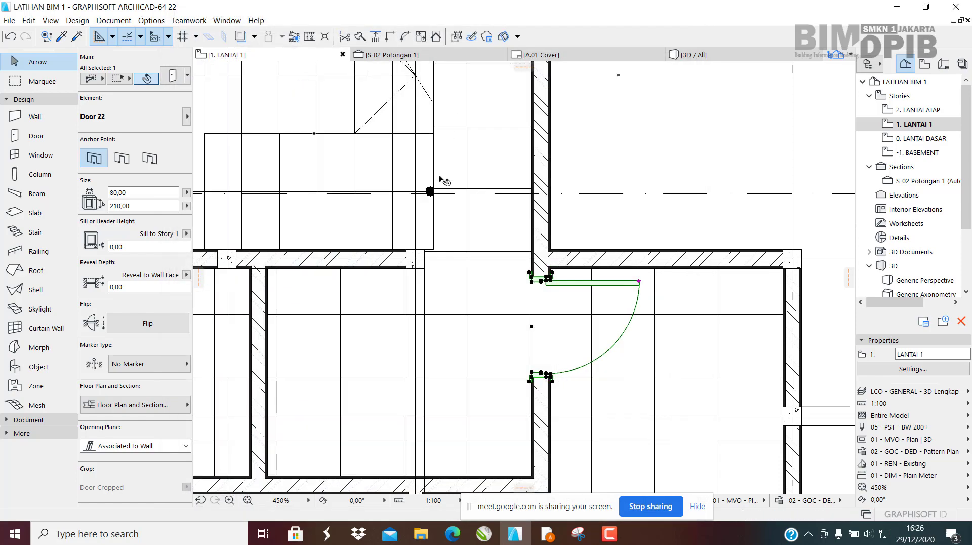
# Move that door slightly up toward the wall corner below grid line 6, and stretch its upper jamb upward to a width of 80,47.
pyautogui.scroll(3, 560, 237)
pyautogui.moveTo(520, 274); pyautogui.dragTo(501, 173, button='middle')
pyautogui.hotkey('ctrl', 'd')
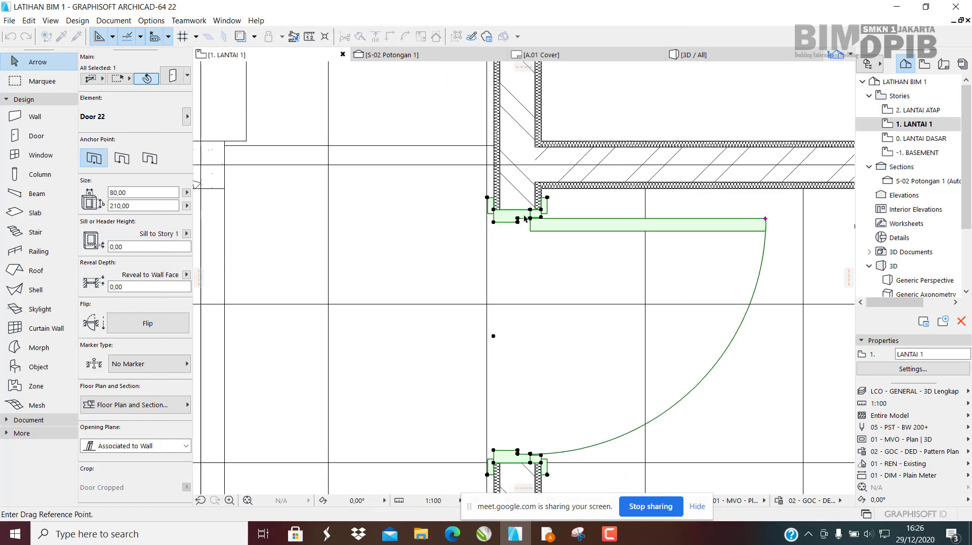
pyautogui.scroll(5, 525, 219)
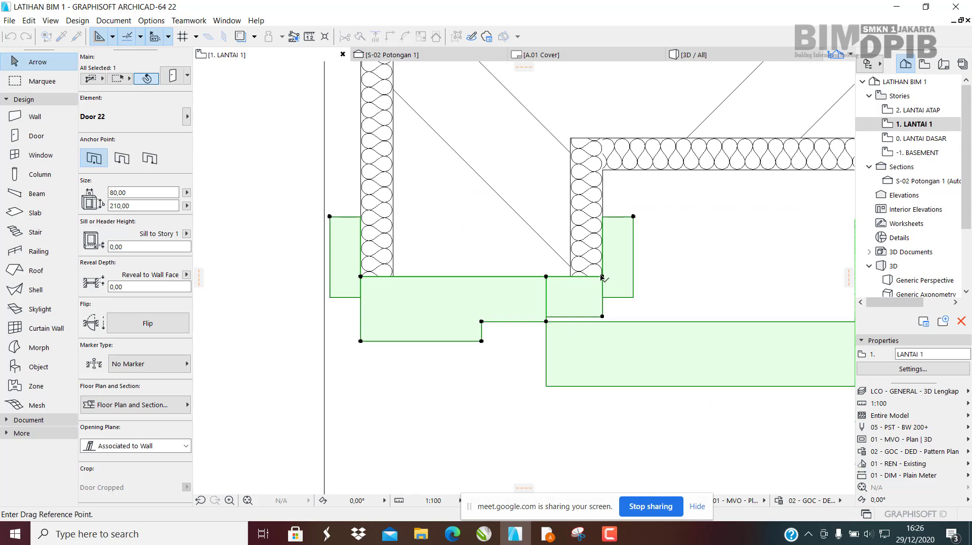
pyautogui.click(602, 277)
pyautogui.click(603, 248)
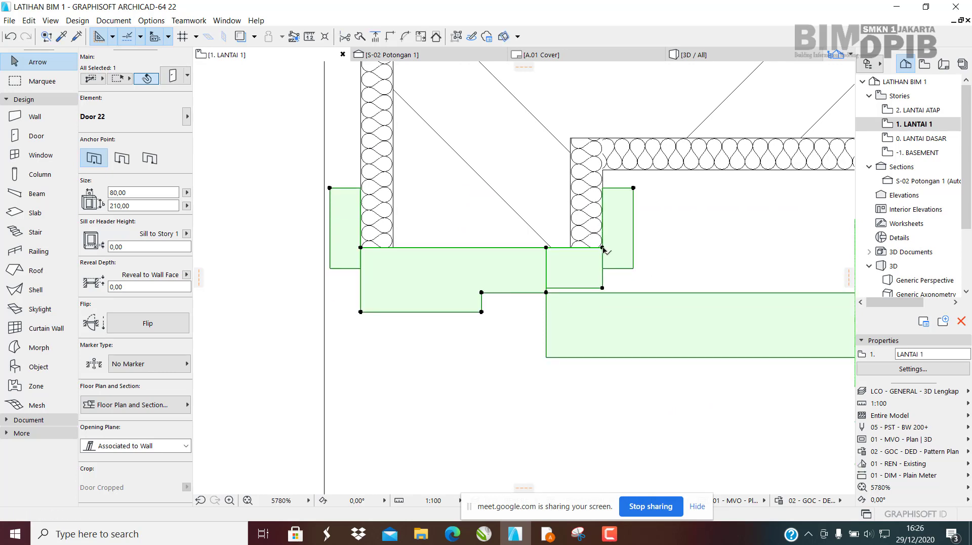
pyautogui.click(603, 248)
pyautogui.click(603, 240)
pyautogui.scroll(-5, 549, 204)
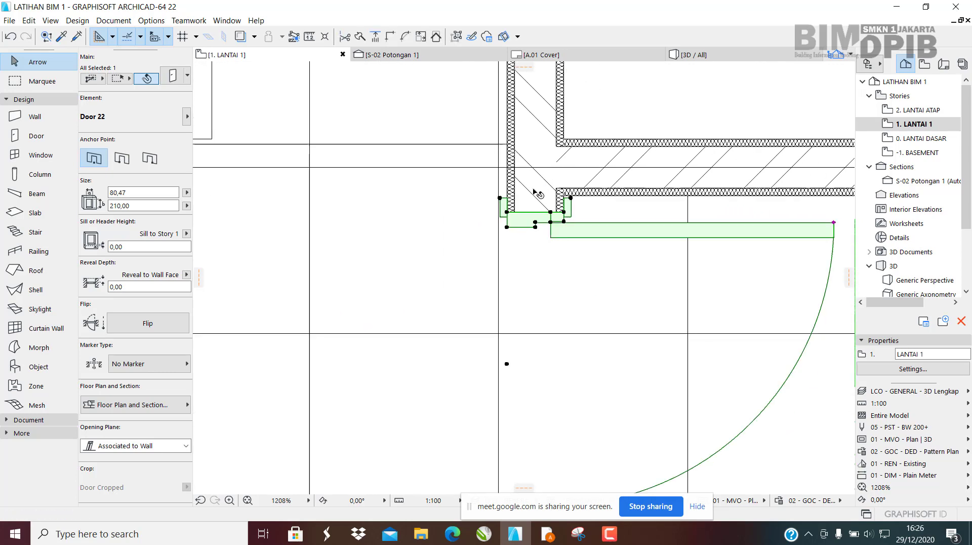
pyautogui.scroll(-3, 581, 250)
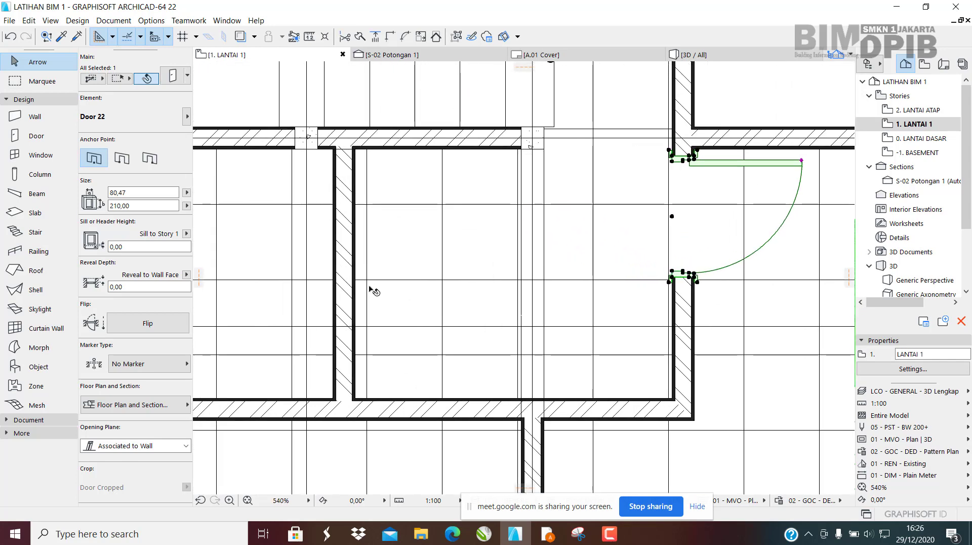
pyautogui.scroll(-2, 522, 187)
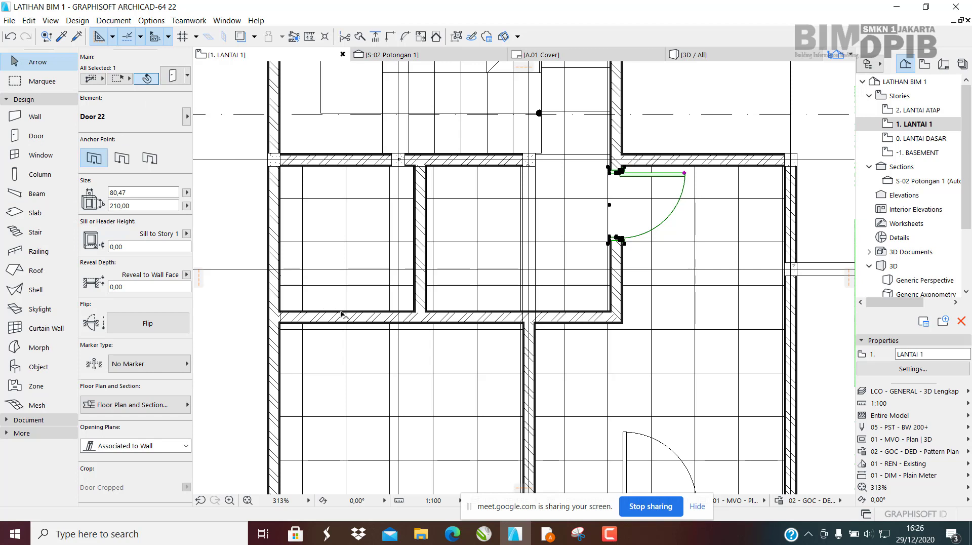
# Place a 90 x 210 Door 22 low in the partition between the two small rooms, hinged at its lower end and opening into the left room.
pyautogui.click(37, 138)
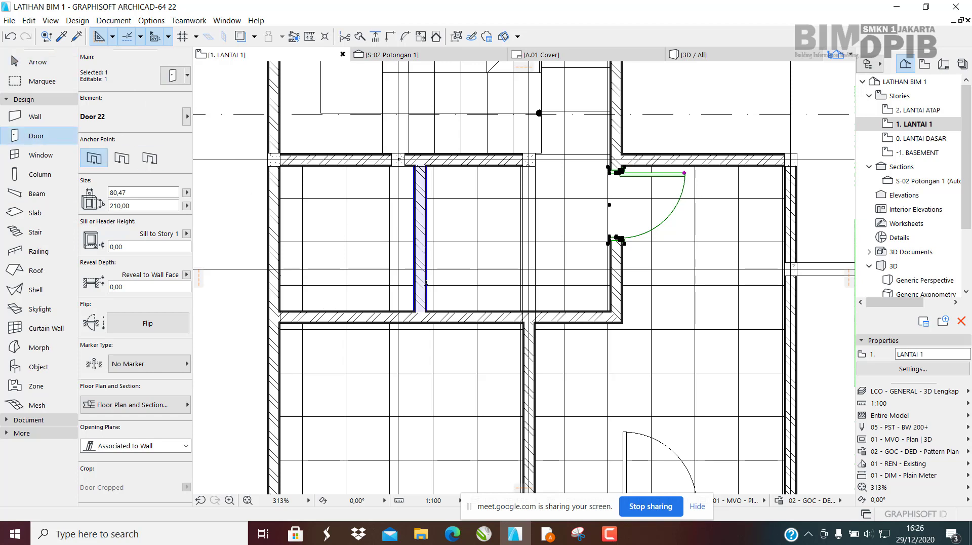
pyautogui.press('Escape')
pyautogui.press('Escape')
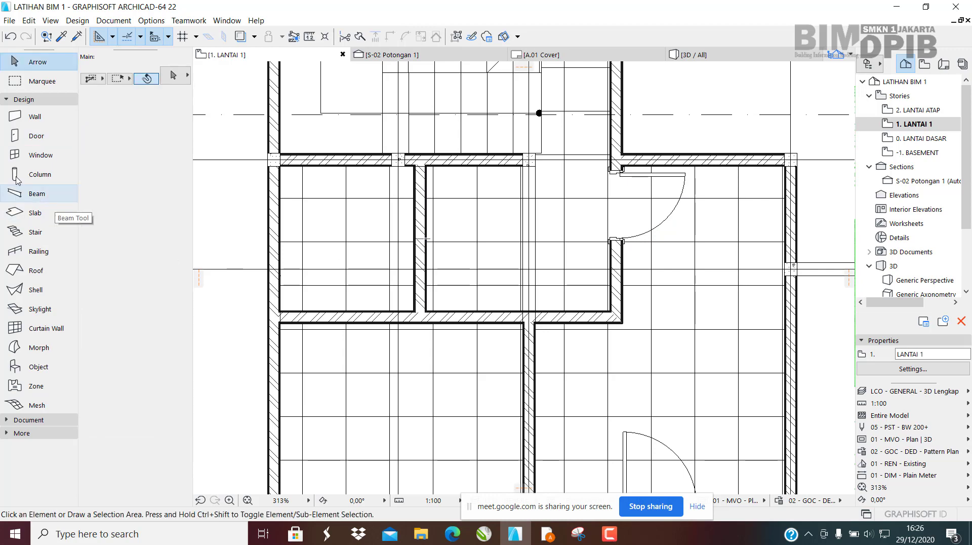
pyautogui.click(31, 137)
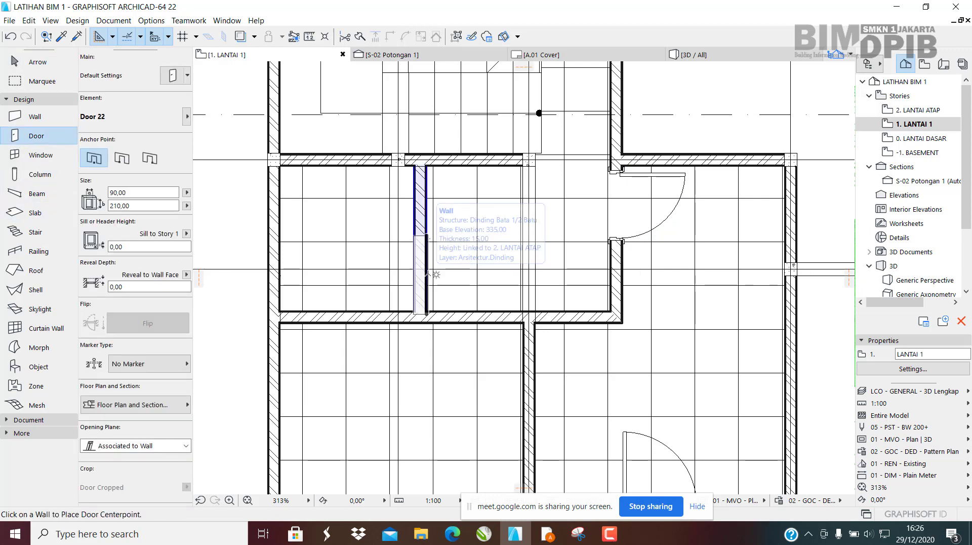
pyautogui.scroll(3, 431, 272)
pyautogui.scroll(1, 431, 273)
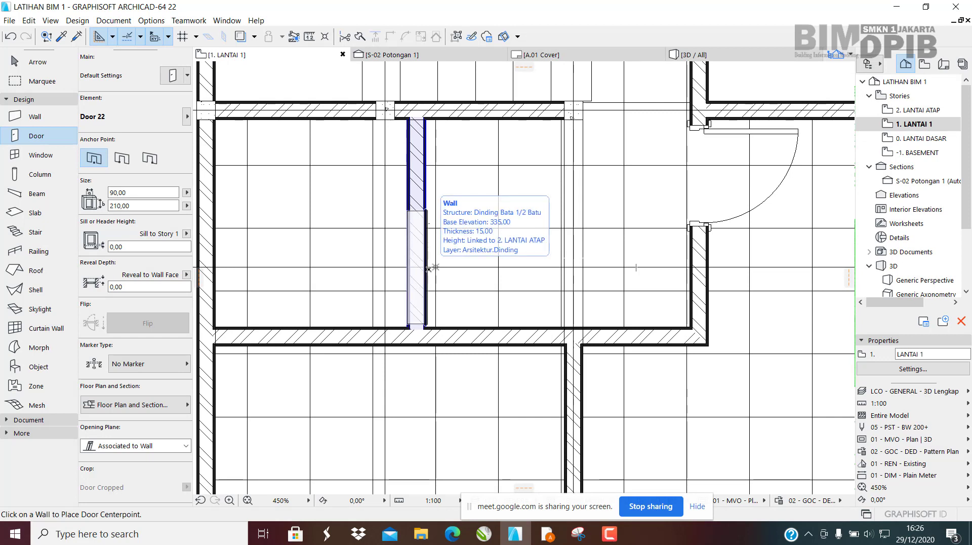
pyautogui.click(428, 270)
pyautogui.click(268, 299)
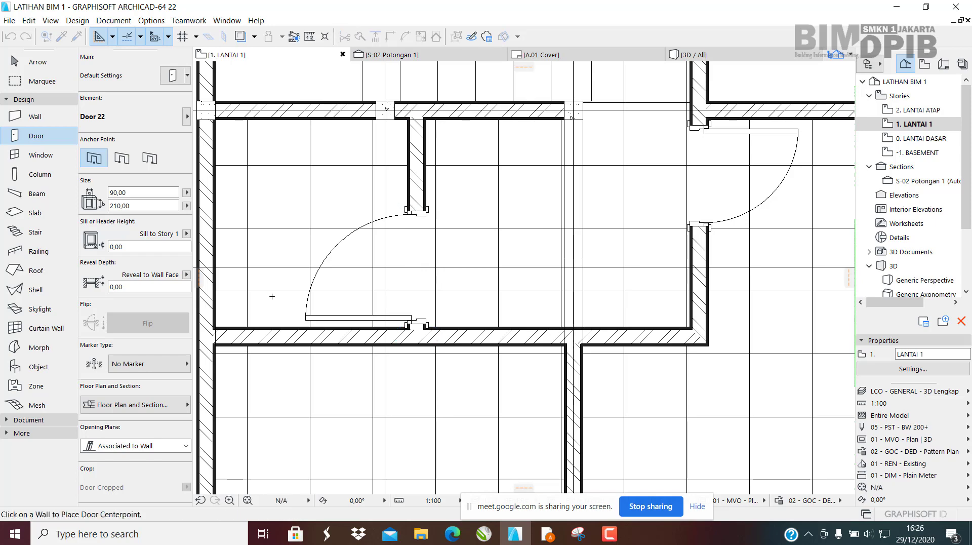
# Place a 90 x 210 Door 22 in the small rooms' lower wall, hinged beside the vertical wall and opening down into the lower-left room.
pyautogui.scroll(-5, 398, 241)
pyautogui.scroll(5, 439, 299)
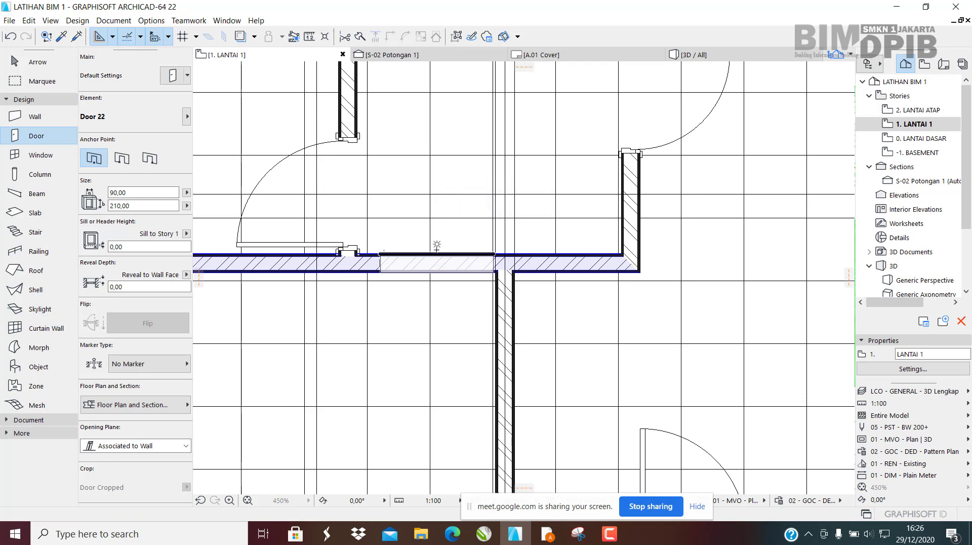
pyautogui.click(437, 252)
pyautogui.click(479, 320)
pyautogui.scroll(-5, 456, 324)
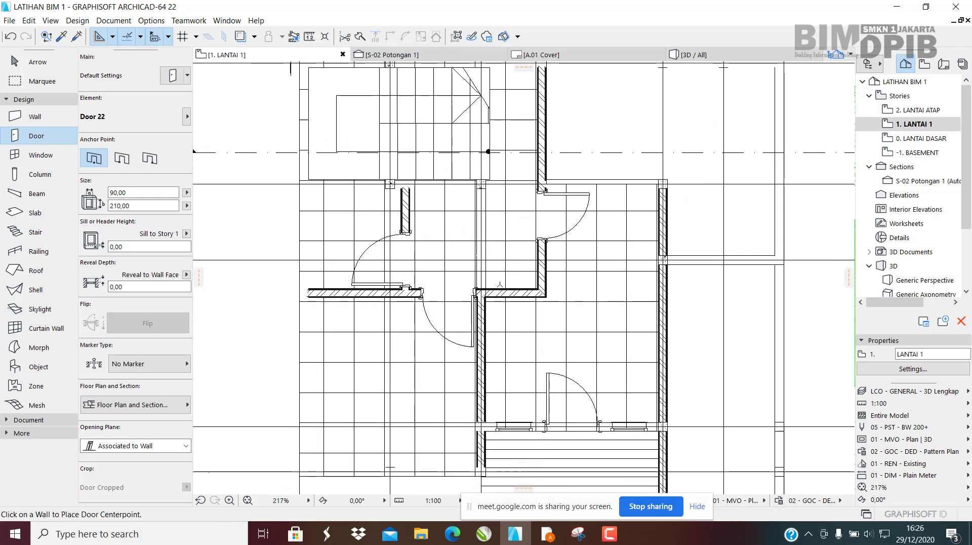
pyautogui.scroll(-3, 453, 326)
pyautogui.scroll(6, 531, 262)
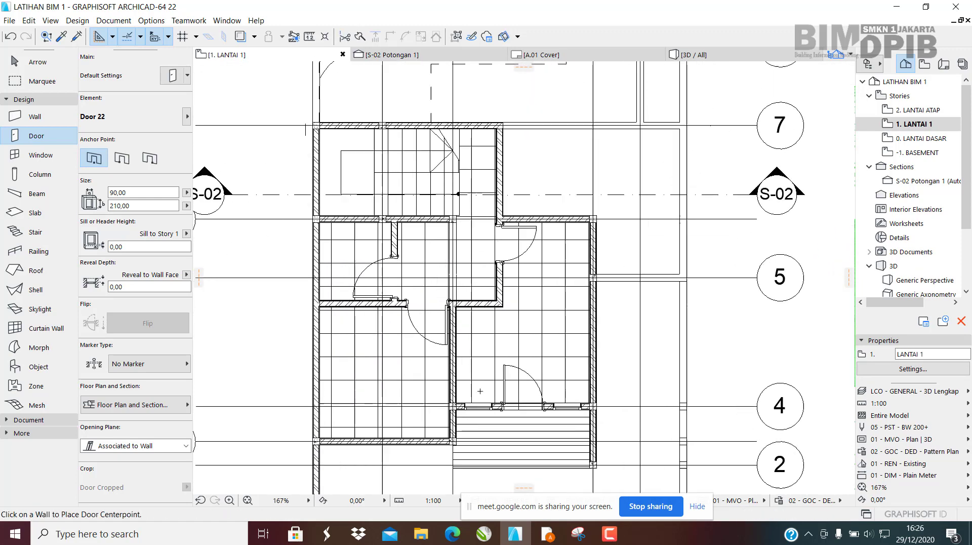
# Switch to the 3D view, select the upper-floor front door onto the balcony and open its settings.
pyautogui.click(694, 55)
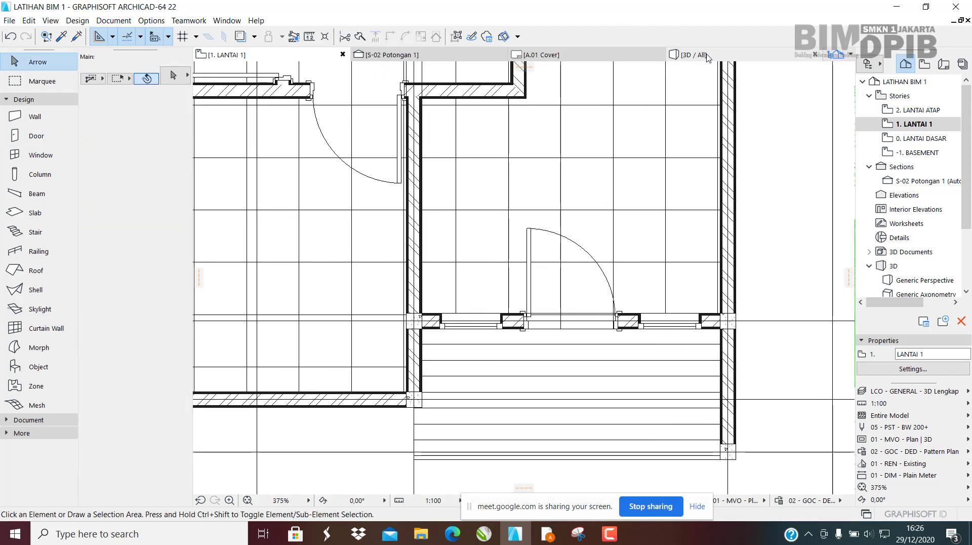
pyautogui.keyDown('shift'); pyautogui.moveTo(529, 211); pyautogui.dragTo(571, 379, button='middle'); pyautogui.keyUp('shift')
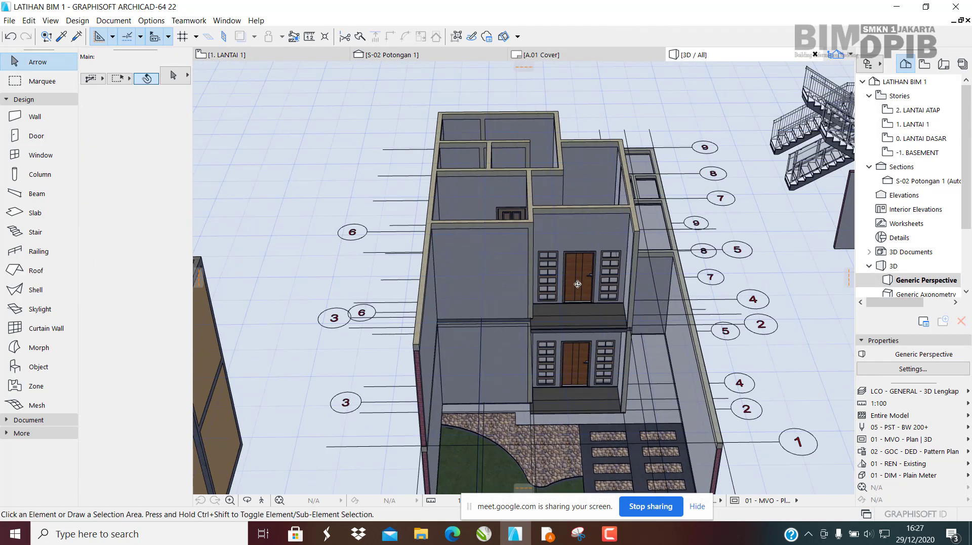
pyautogui.scroll(5, 571, 378)
pyautogui.click(571, 330)
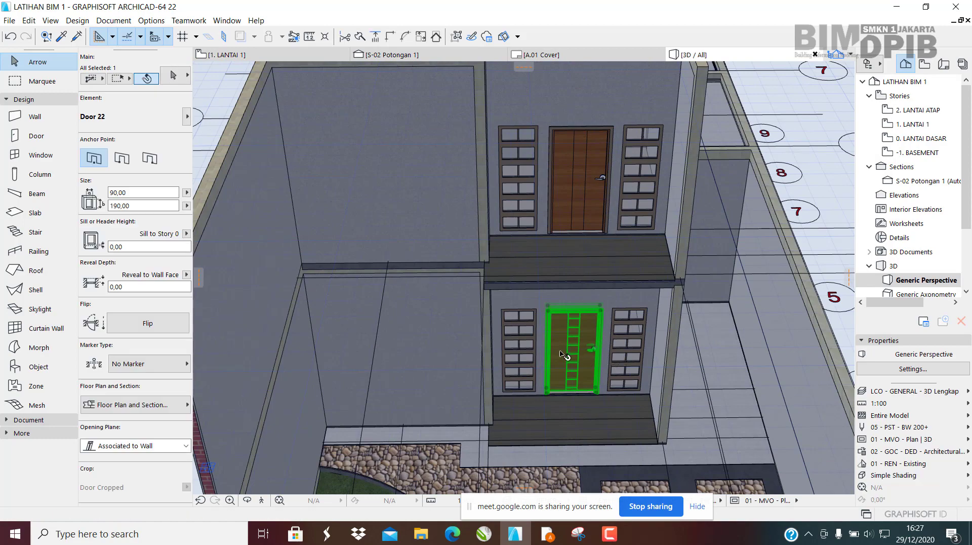
pyautogui.keyDown('shift'); pyautogui.moveTo(571, 331); pyautogui.dragTo(596, 166, button='middle'); pyautogui.keyUp('shift')
pyautogui.click(572, 212)
pyautogui.scroll(3, 580, 212)
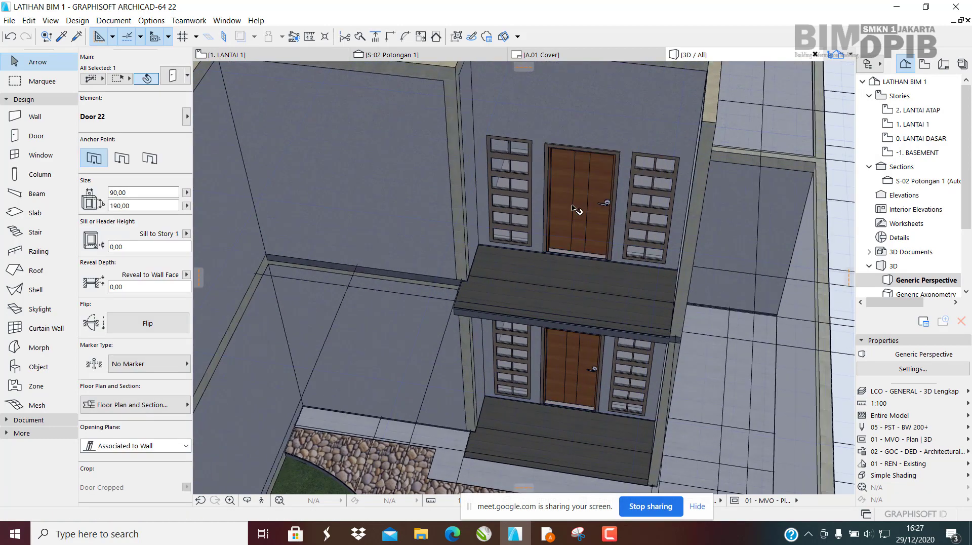
pyautogui.keyDown('shift'); pyautogui.moveTo(579, 218); pyautogui.dragTo(600, 190, button='middle'); pyautogui.keyUp('shift')
pyautogui.doubleClick(599, 191)
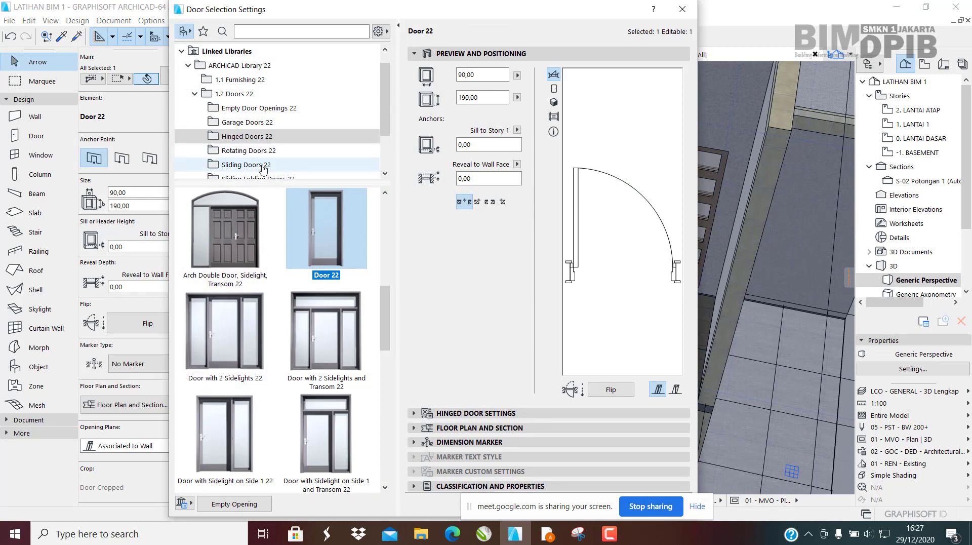
# Replace the balcony door with Exterior Sliding Door 22 from the Sliding Doors 22 library and apply the change.
pyautogui.scroll(-1, 263, 169)
pyautogui.click(258, 124)
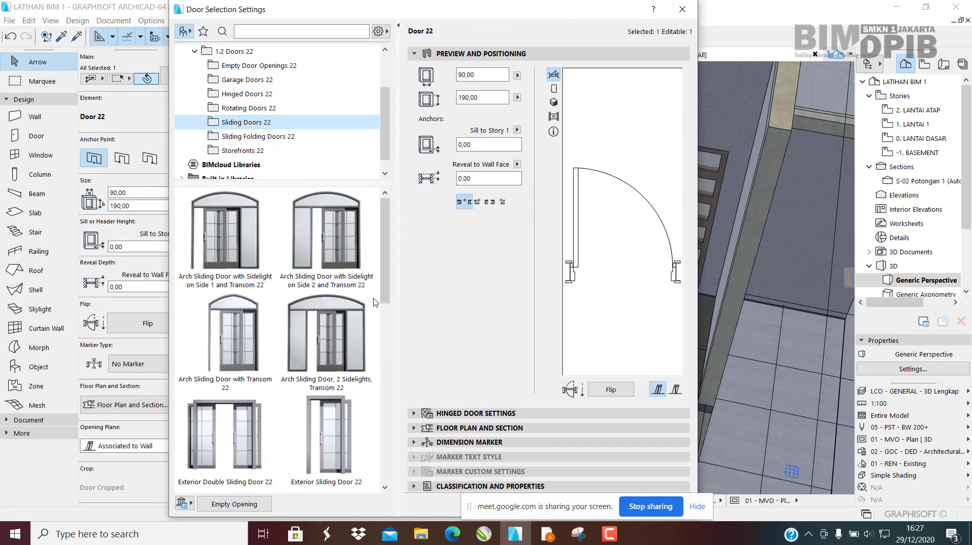
pyautogui.scroll(-2, 372, 309)
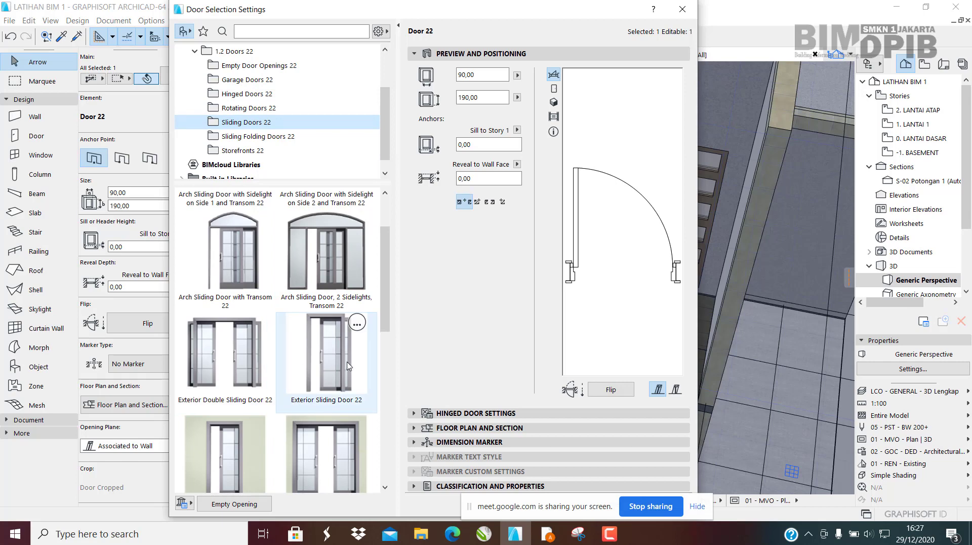
pyautogui.click(322, 362)
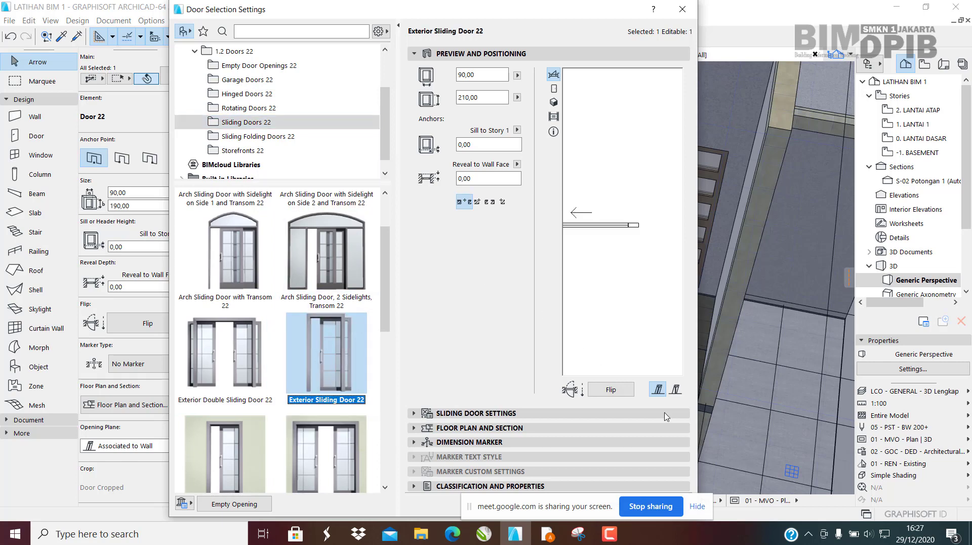
pyautogui.moveTo(522, 2); pyautogui.dragTo(312, 5)
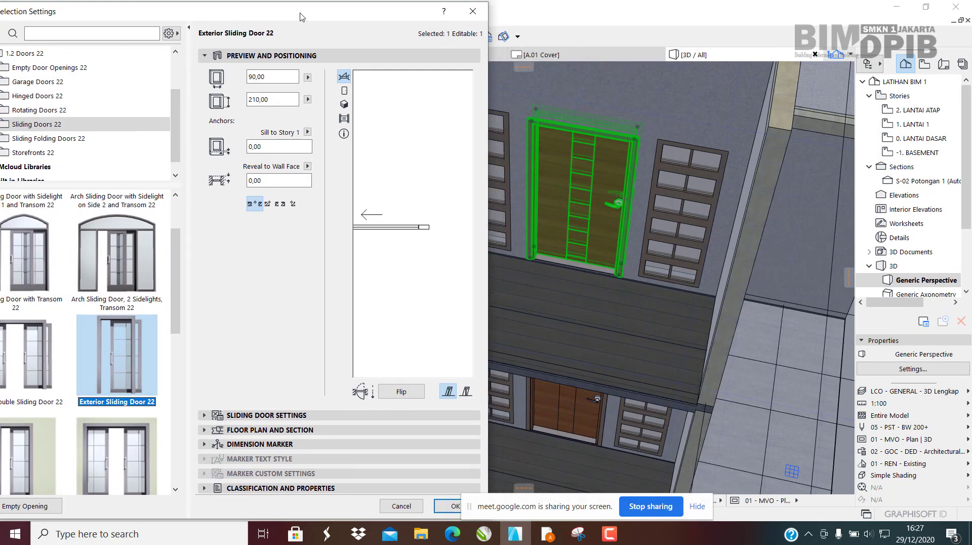
pyautogui.click(445, 510)
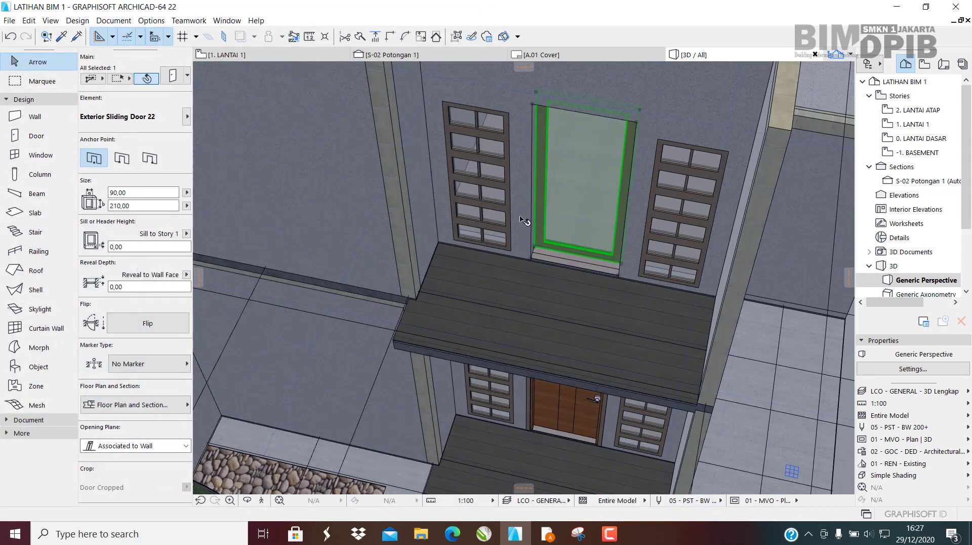
# Set the balcony sliding door's leaf to Style 44 in its sliding door settings.
pyautogui.scroll(2, 523, 221)
pyautogui.scroll(4, 571, 248)
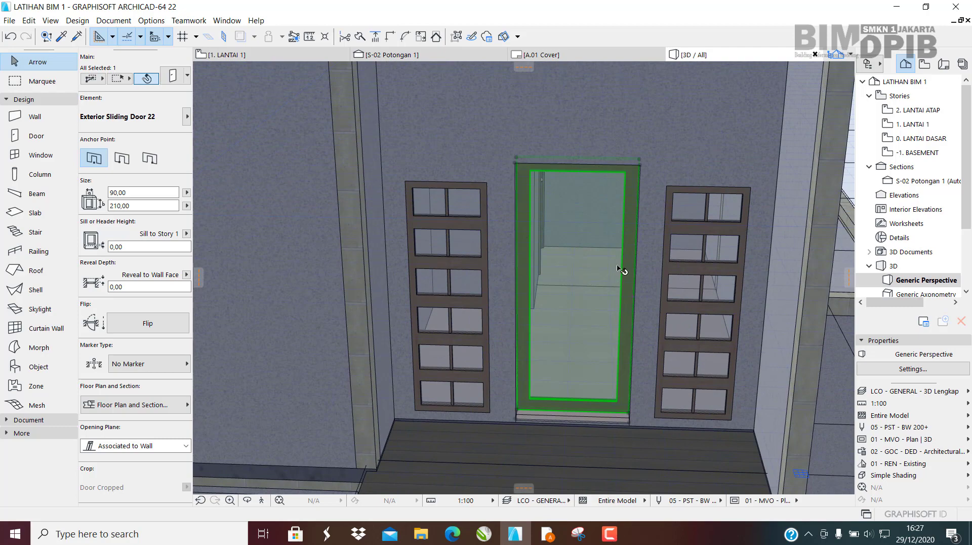
pyautogui.hotkey('ctrl', 't')
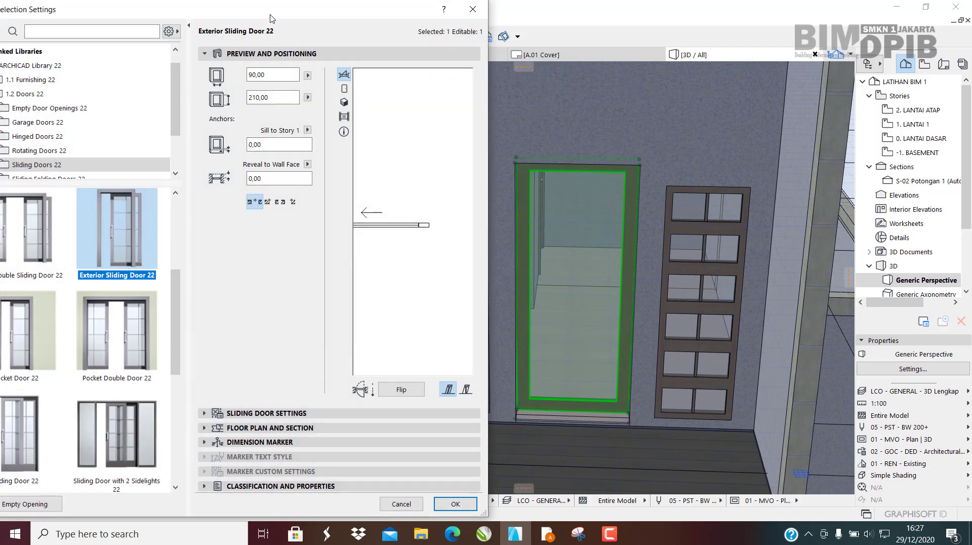
pyautogui.moveTo(271, 18); pyautogui.dragTo(360, 24)
pyautogui.click(341, 60)
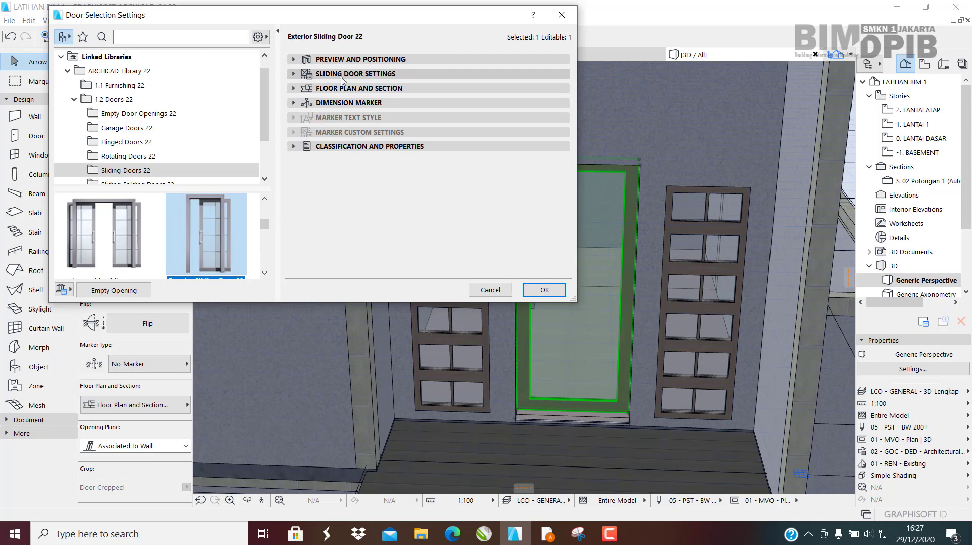
pyautogui.click(342, 75)
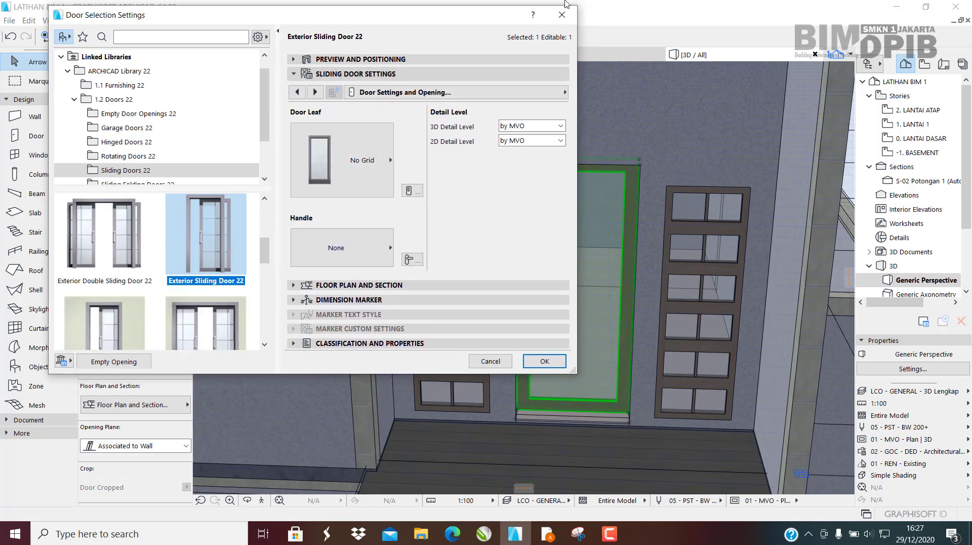
pyautogui.click(343, 180)
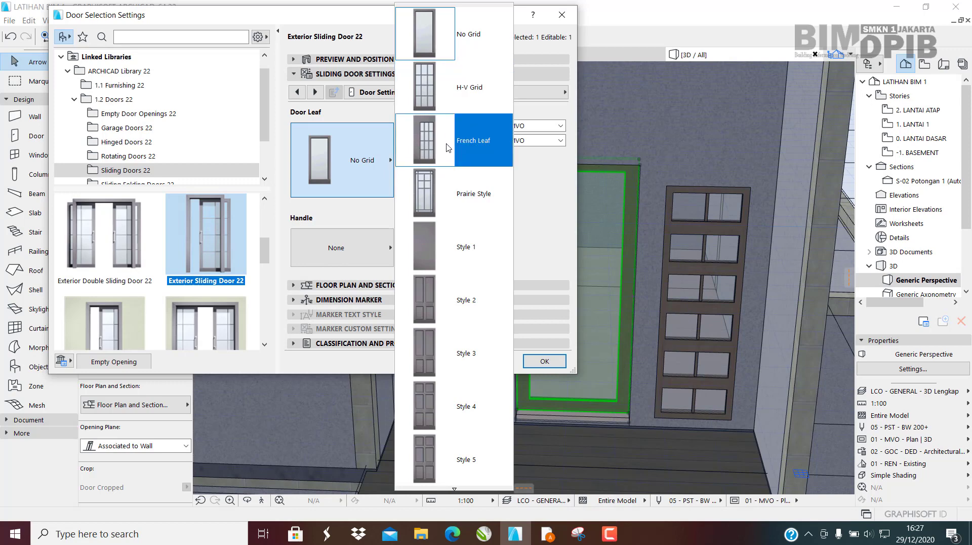
pyautogui.scroll(-10, 448, 147)
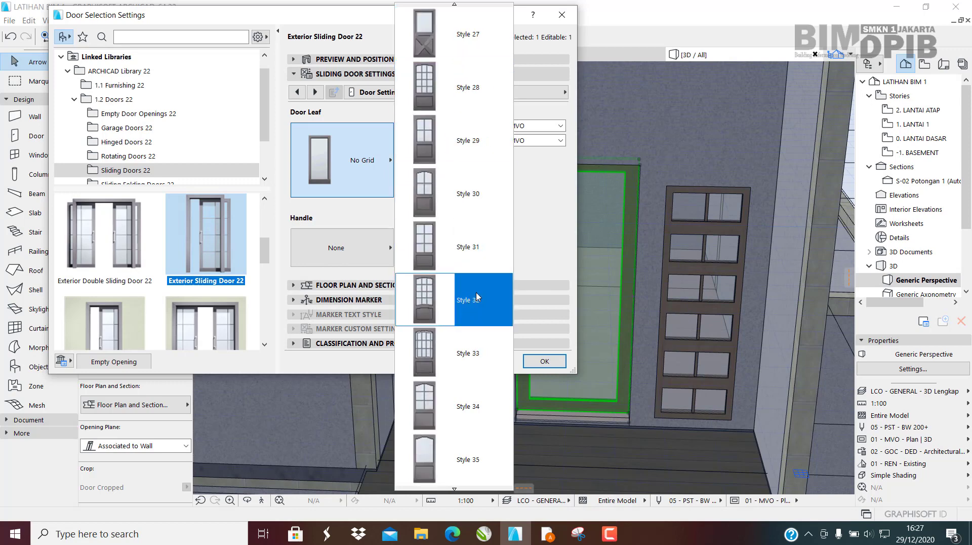
pyautogui.scroll(-5, 476, 298)
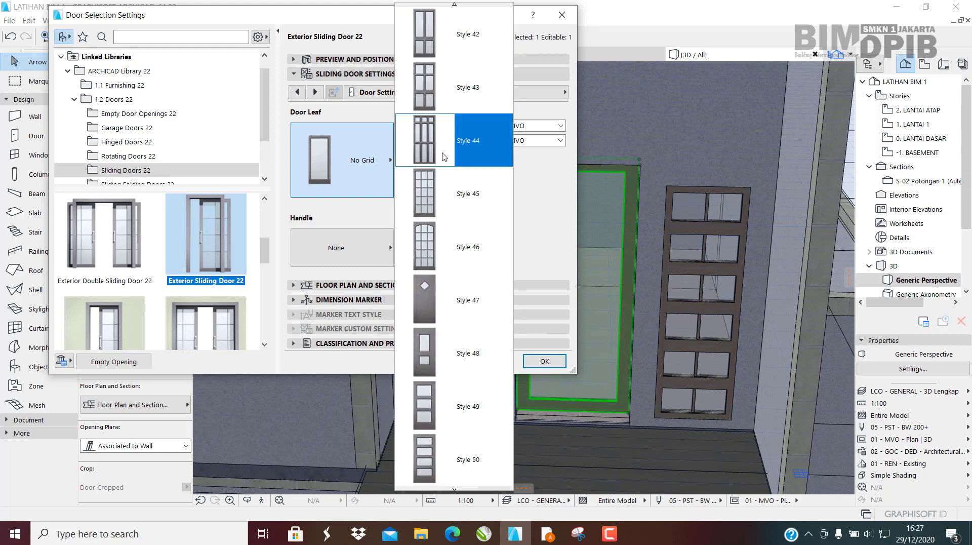
pyautogui.click(441, 130)
# Give the balcony sliding door the Fix Handle 2 handle and apply the settings.
pyautogui.click(354, 252)
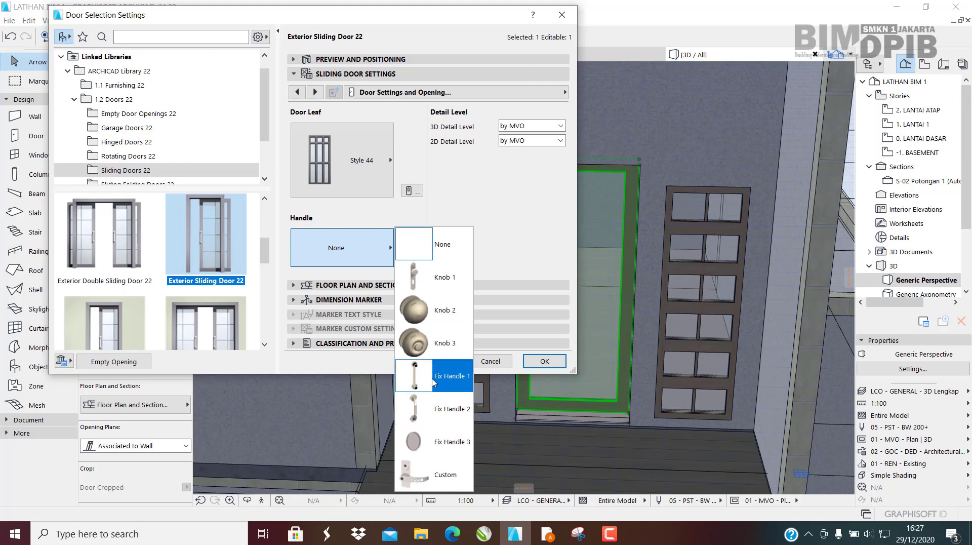
pyautogui.click(440, 409)
pyautogui.click(545, 361)
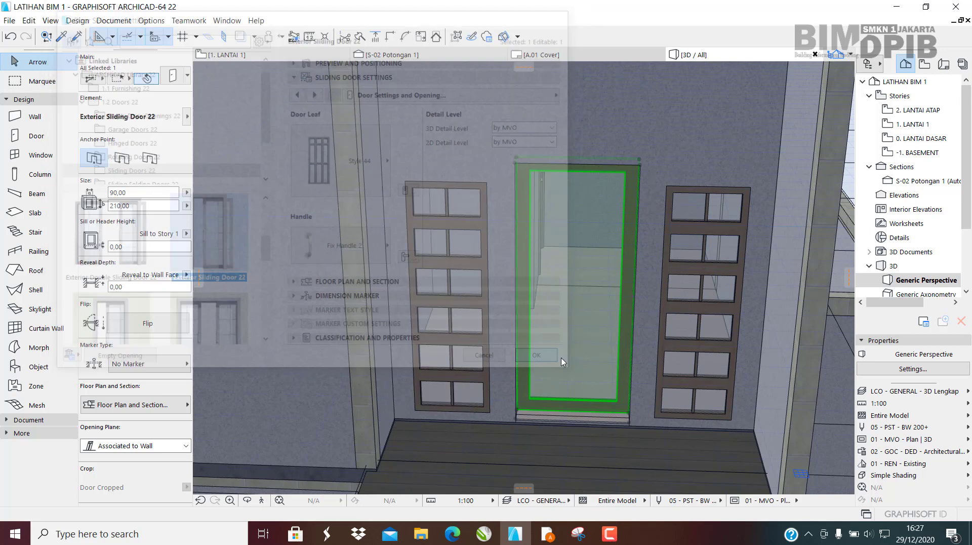
# Slide the balcony door's leaf open in 3D from the room side by stretching its opening width.
pyautogui.scroll(5, 570, 295)
pyautogui.scroll(-6, 594, 327)
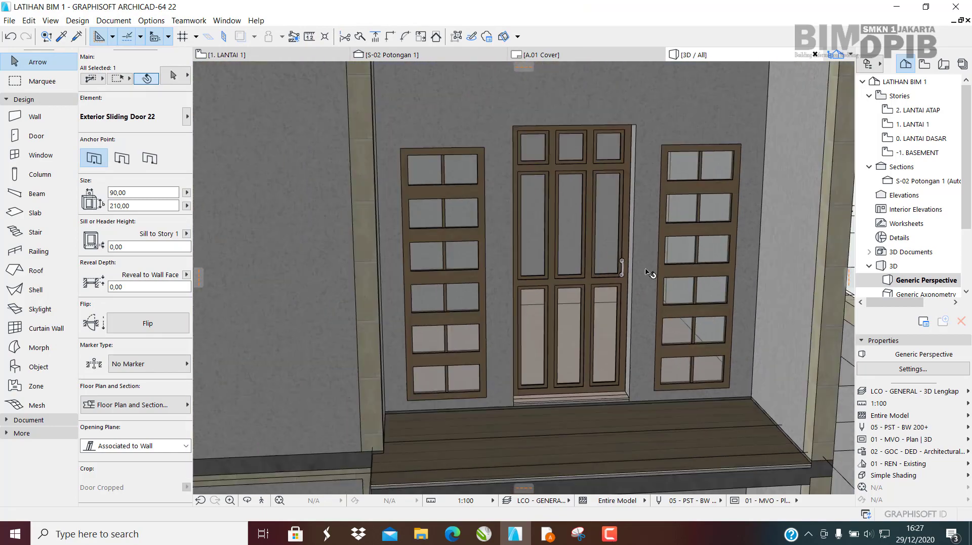
pyautogui.keyDown('shift'); pyautogui.moveTo(649, 274); pyautogui.dragTo(564, 306, button='middle'); pyautogui.keyUp('shift')
pyautogui.scroll(5, 564, 306)
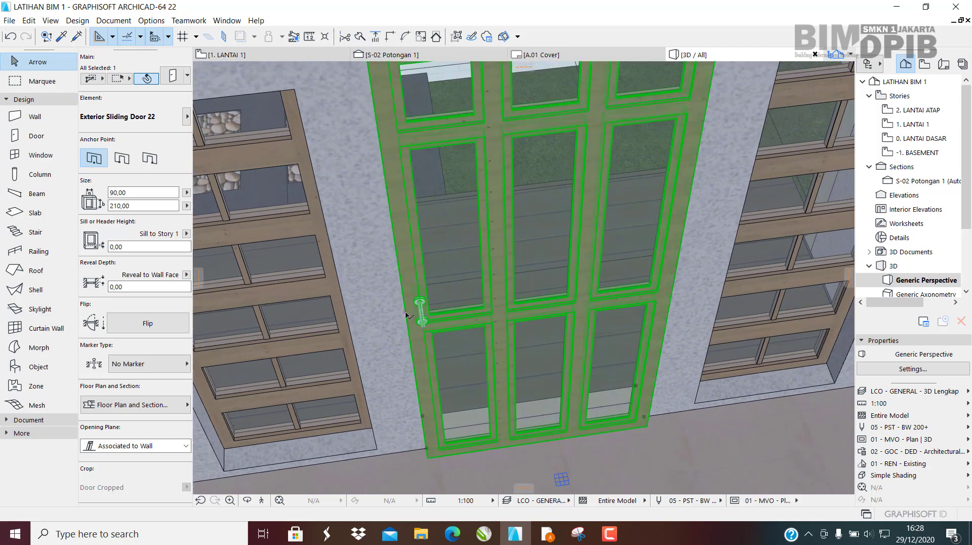
pyautogui.scroll(5, 406, 314)
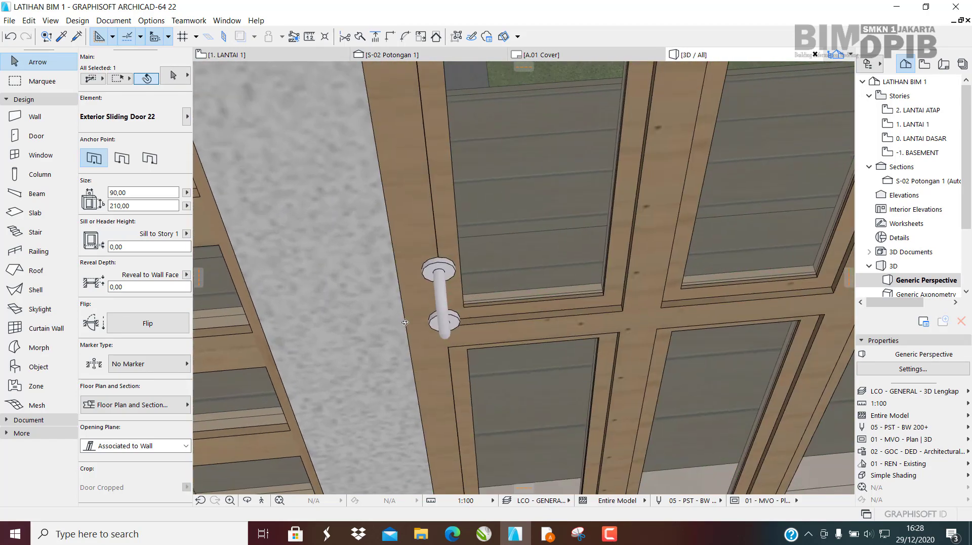
pyautogui.keyDown('shift'); pyautogui.moveTo(405, 322); pyautogui.dragTo(394, 292, button='middle'); pyautogui.keyUp('shift')
pyautogui.click(395, 259)
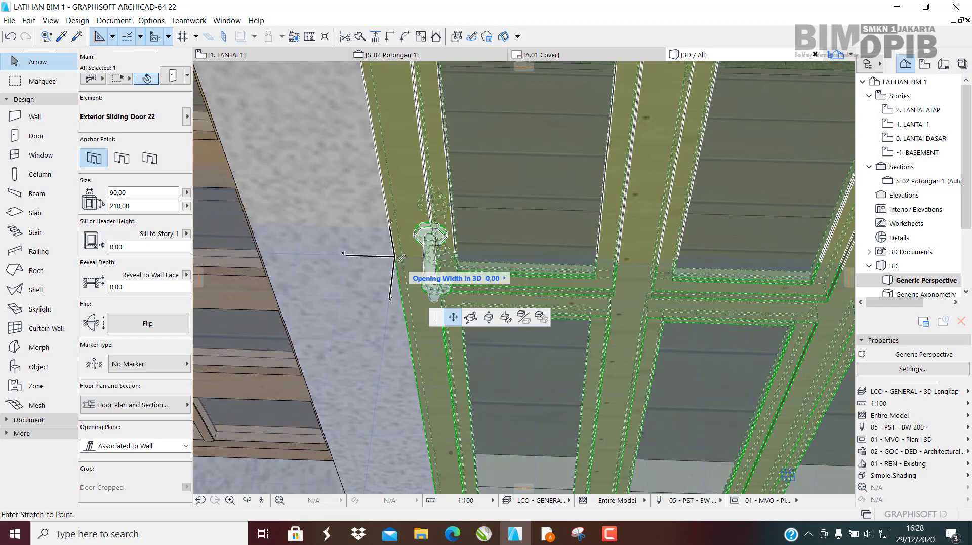
pyautogui.scroll(-5, 532, 269)
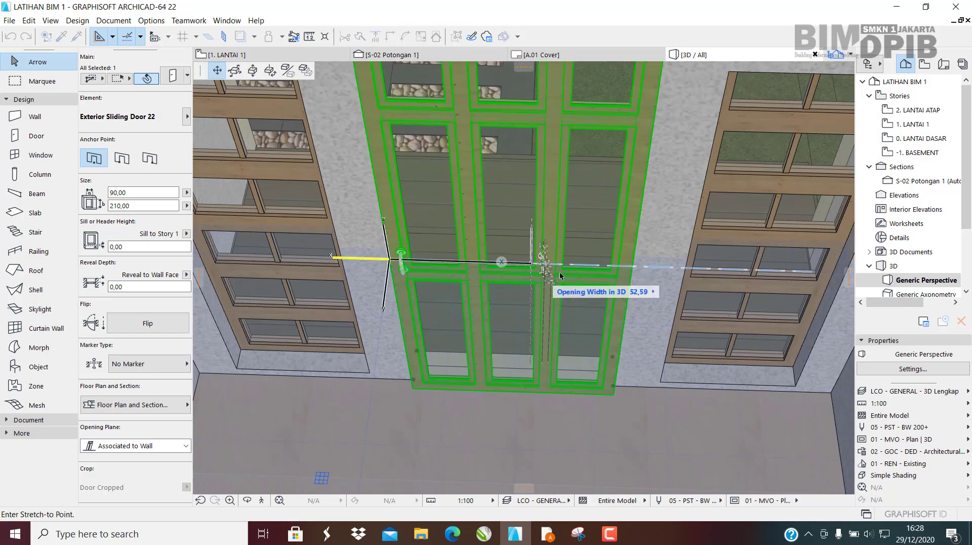
pyautogui.click(596, 272)
# Slide the balcony door's leaf fully closed again by stretching its opening width back to the frame.
pyautogui.scroll(-5, 593, 273)
pyautogui.keyDown('shift'); pyautogui.moveTo(546, 287); pyautogui.dragTo(500, 295, button='middle'); pyautogui.keyUp('shift')
pyautogui.scroll(3, 582, 284)
pyautogui.scroll(1, 500, 295)
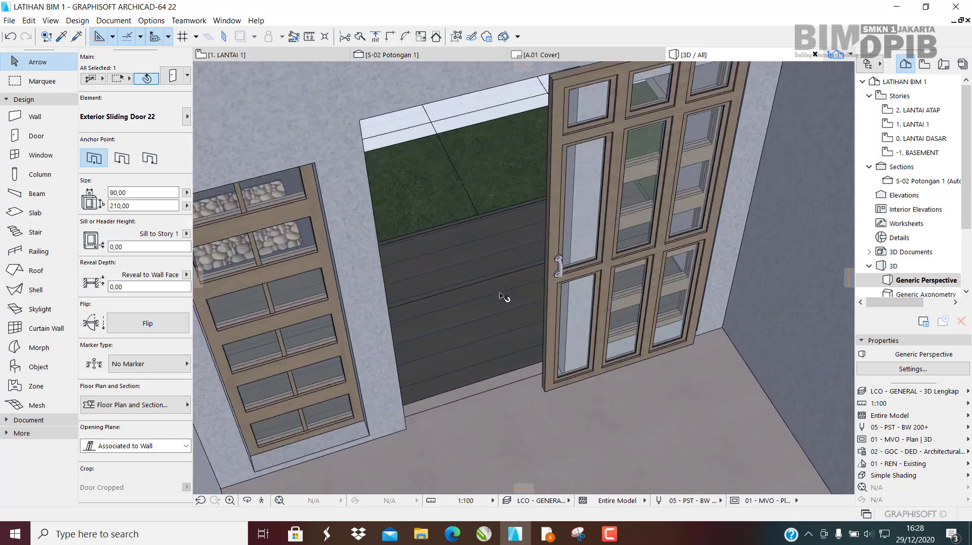
pyautogui.click(550, 273)
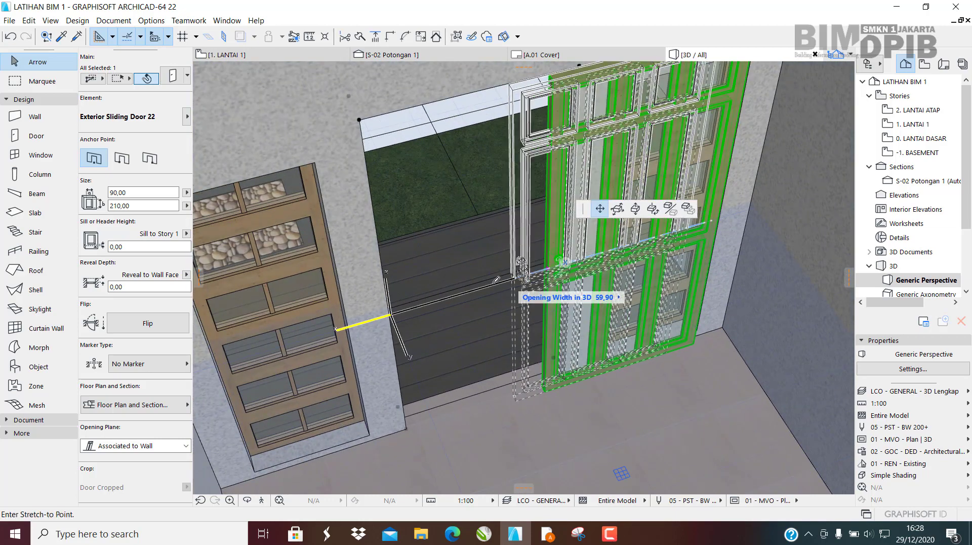
pyautogui.click(344, 319)
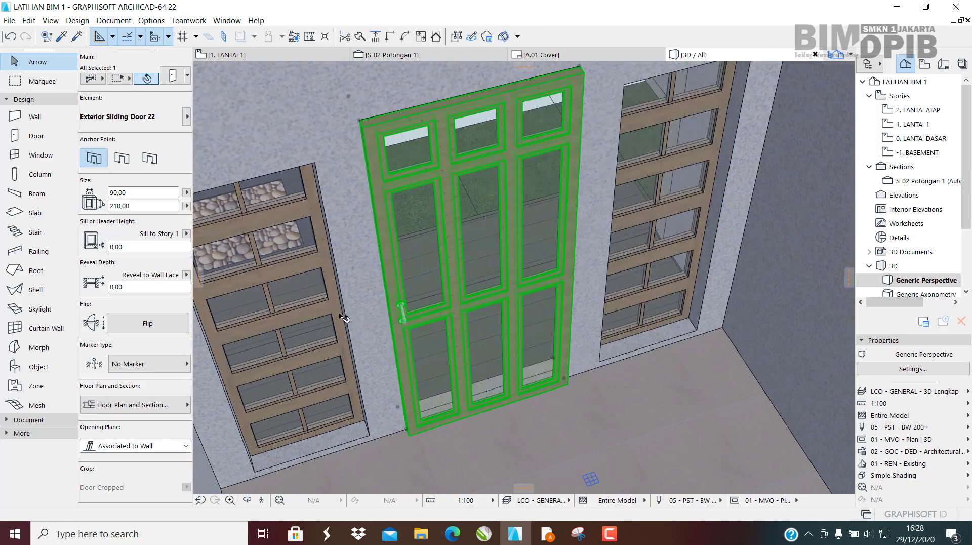
# Examine the upper-floor rooms from above in 3D and select the floor slab in the small room beside the stairs.
pyautogui.keyDown('shift'); pyautogui.moveTo(502, 302); pyautogui.dragTo(632, 330, button='middle'); pyautogui.keyUp('shift')
pyautogui.scroll(-4, 656, 250)
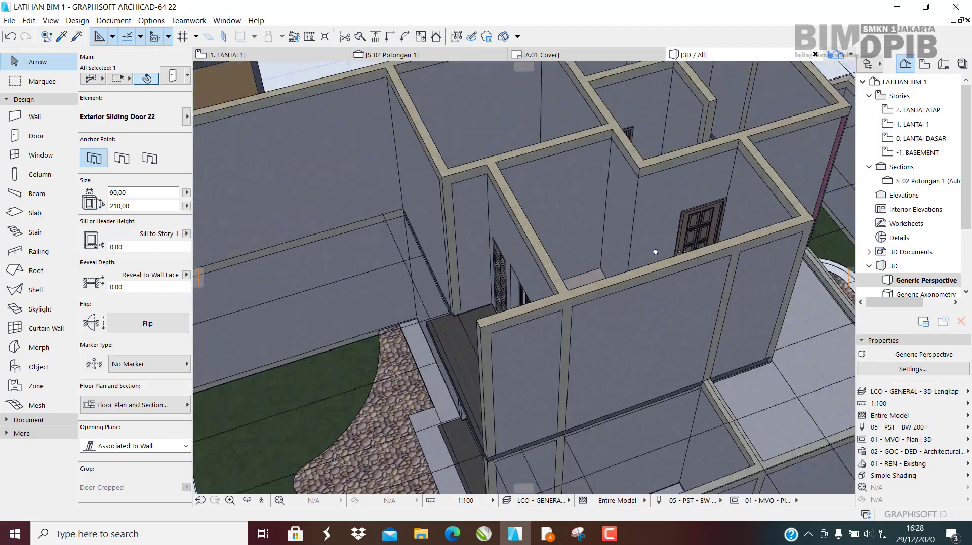
pyautogui.keyDown('shift'); pyautogui.moveTo(552, 213); pyautogui.dragTo(746, 206, button='middle'); pyautogui.keyUp('shift')
pyautogui.moveTo(533, 198); pyautogui.dragTo(572, 245, button='middle')
pyautogui.keyDown('shift'); pyautogui.moveTo(506, 249); pyautogui.dragTo(521, 348, button='middle'); pyautogui.keyUp('shift')
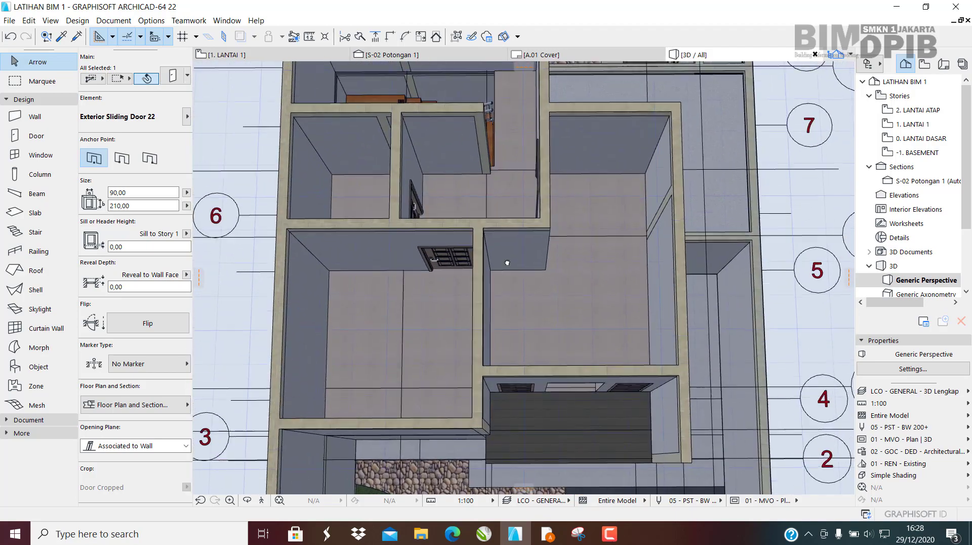
pyautogui.scroll(2, 508, 263)
pyautogui.moveTo(461, 187); pyautogui.dragTo(325, 300, button='middle')
pyautogui.scroll(1, 489, 297)
pyautogui.moveTo(501, 244); pyautogui.dragTo(561, 377, button='middle')
pyautogui.scroll(2, 561, 377)
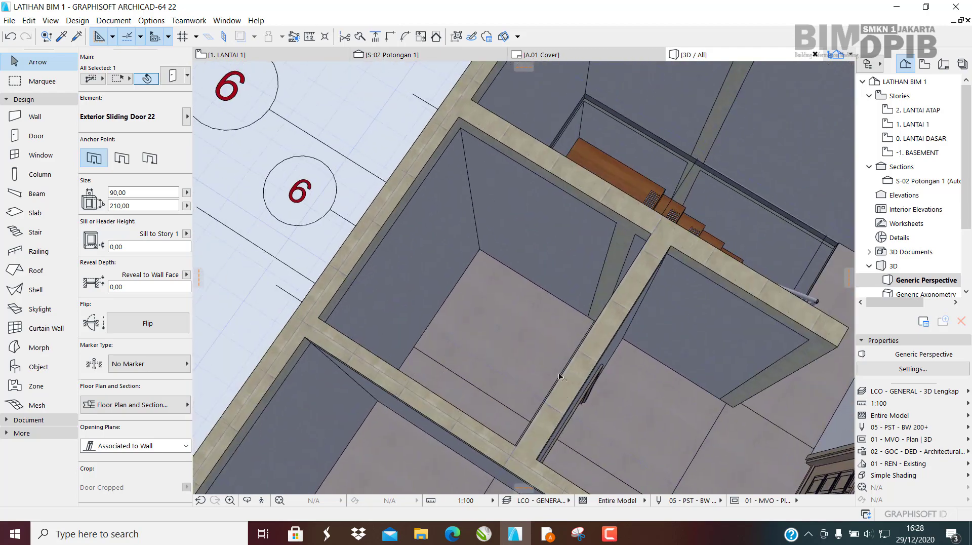
pyautogui.click(508, 307)
pyautogui.scroll(-3, 503, 311)
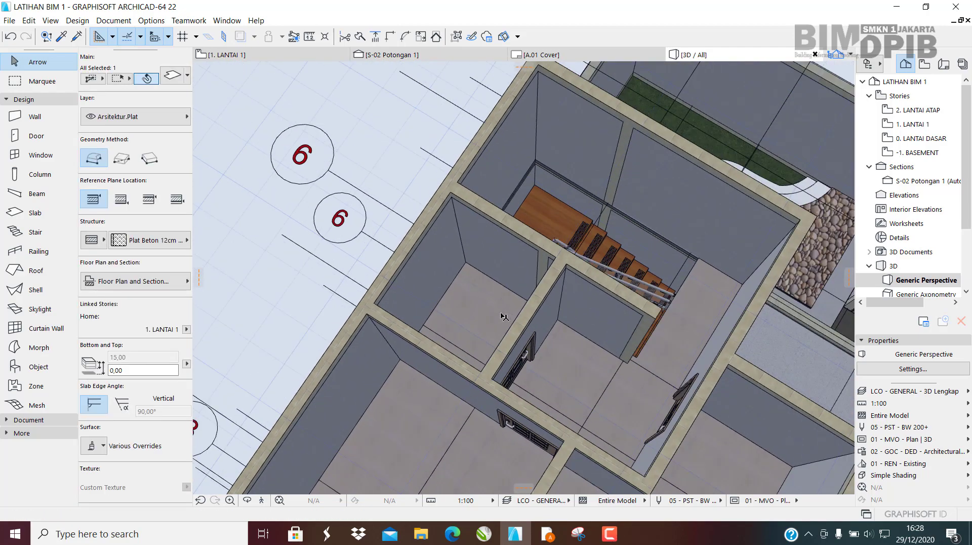
pyautogui.scroll(3, 466, 279)
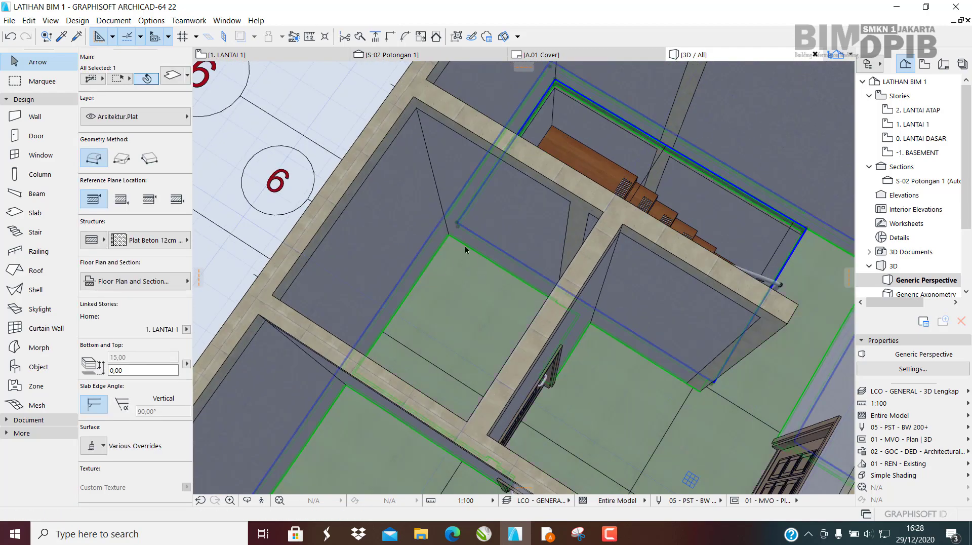
# Switch to the LANTAI 1 floor plan and select the floor slab inside the small room below the stairs.
pyautogui.click(223, 55)
pyautogui.scroll(-4, 622, 269)
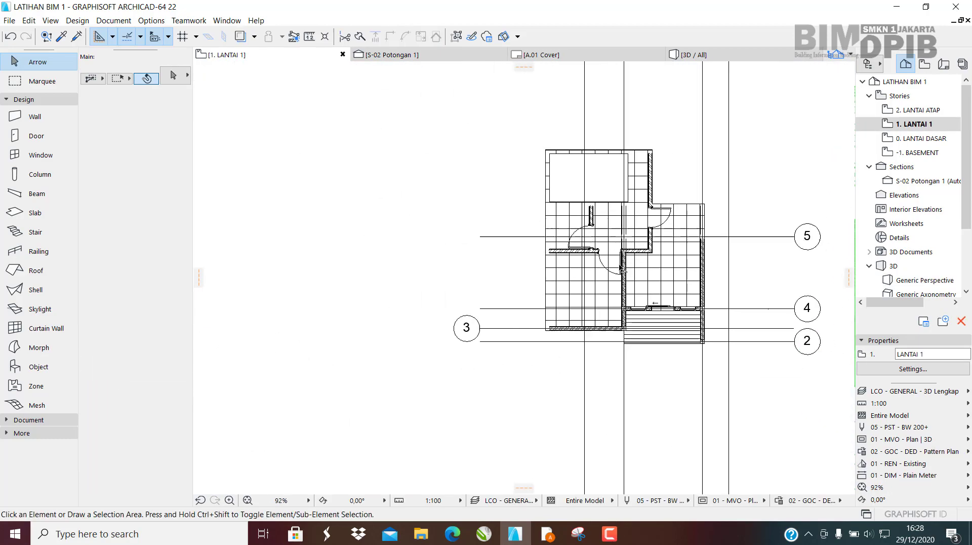
pyautogui.scroll(8, 622, 268)
pyautogui.click(581, 224)
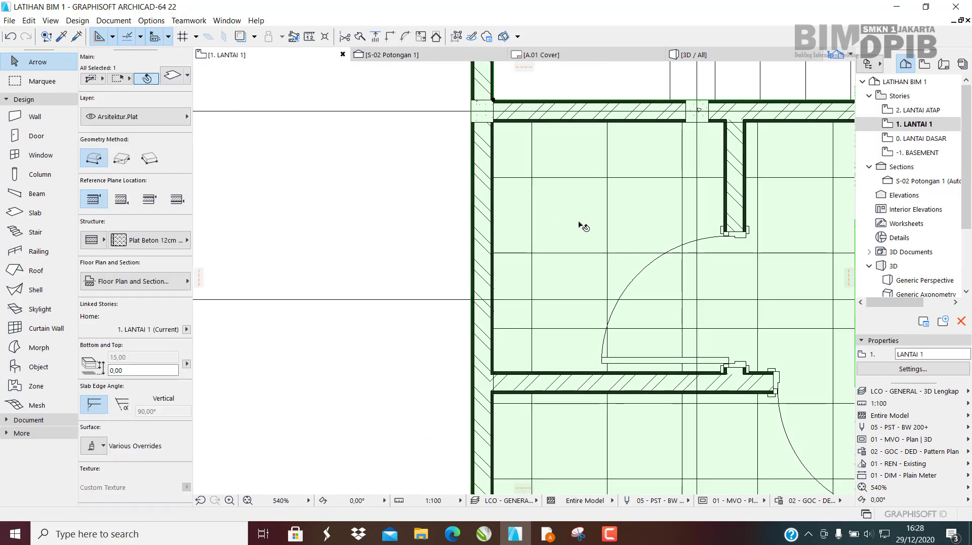
# Start editing the selected LANTAI 1 floor slab from its outer edge by subtracting from its polygon.
pyautogui.scroll(-4, 580, 225)
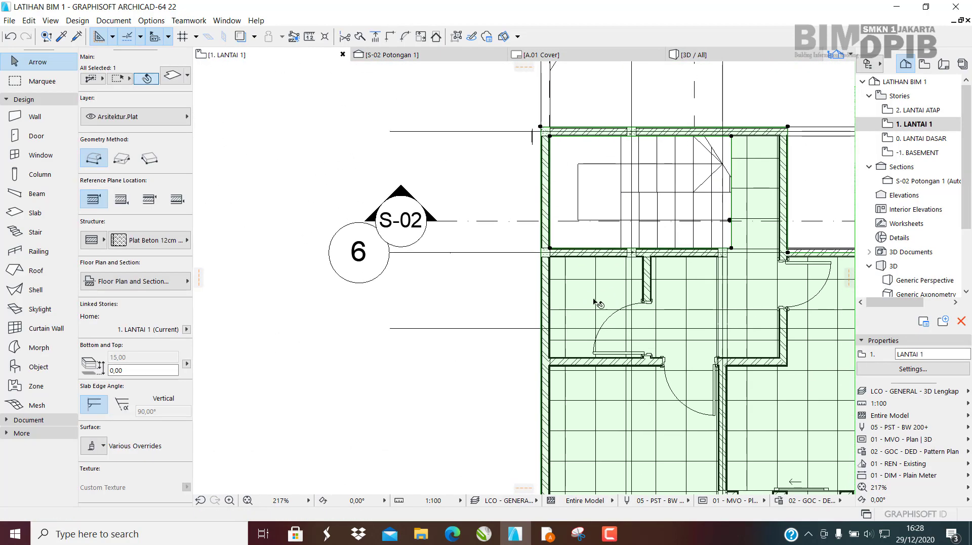
pyautogui.moveTo(537, 280); pyautogui.dragTo(460, 202, button='middle')
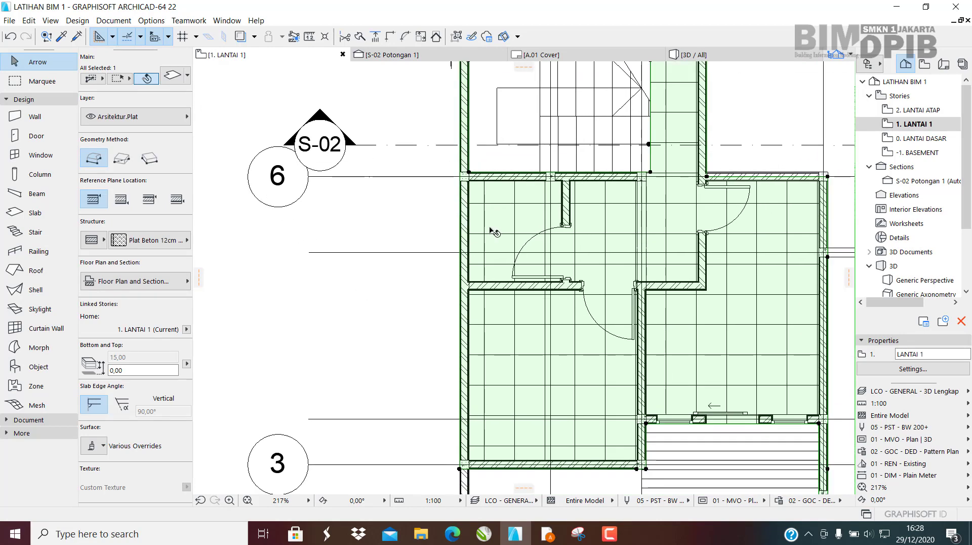
pyautogui.scroll(3, 506, 230)
pyautogui.moveTo(506, 223); pyautogui.dragTo(443, 260, button='middle')
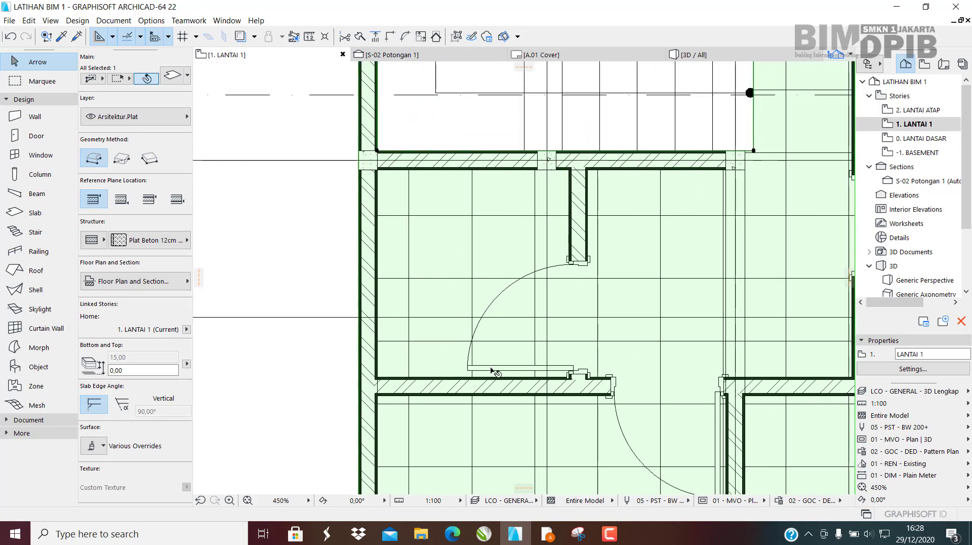
pyautogui.scroll(-3, 522, 290)
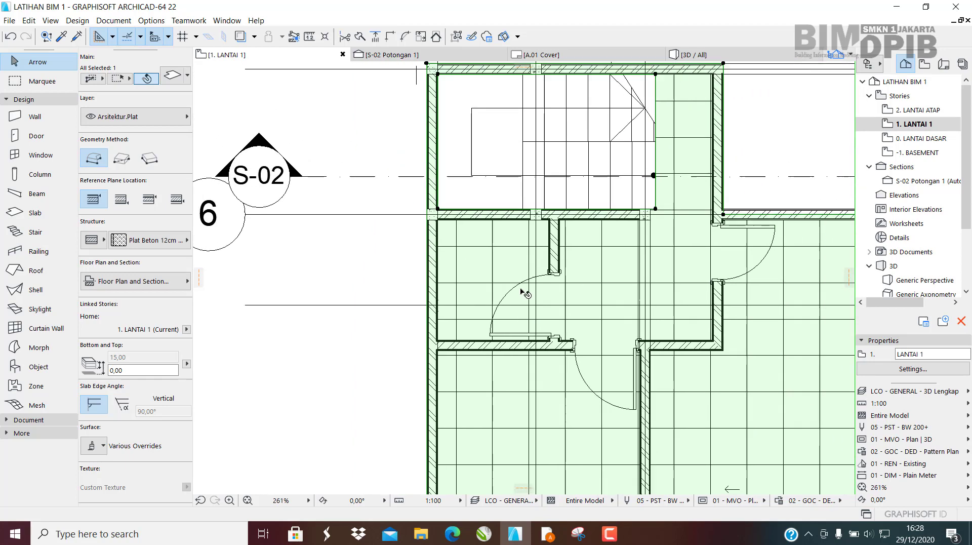
pyautogui.scroll(-1, 527, 269)
pyautogui.moveTo(507, 273); pyautogui.dragTo(499, 305, button='middle')
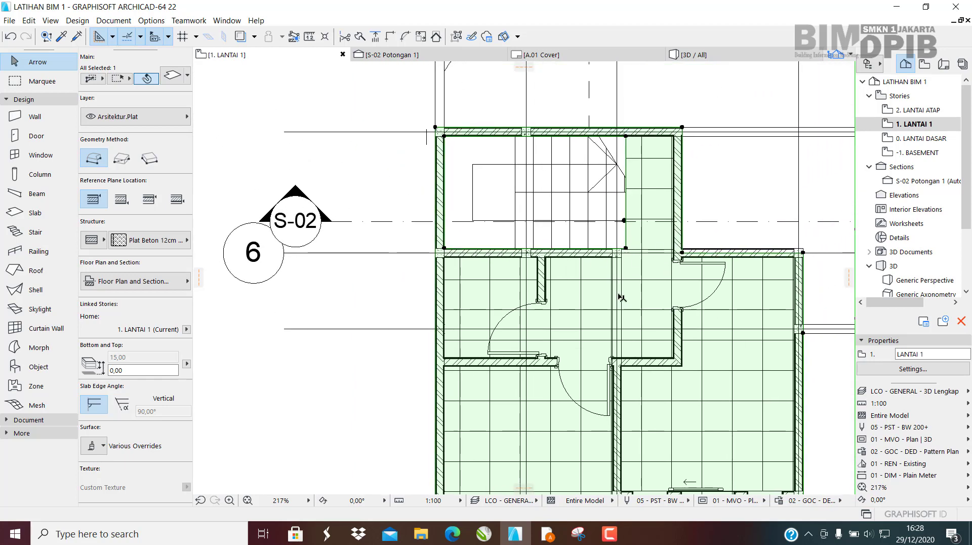
pyautogui.scroll(5, 436, 276)
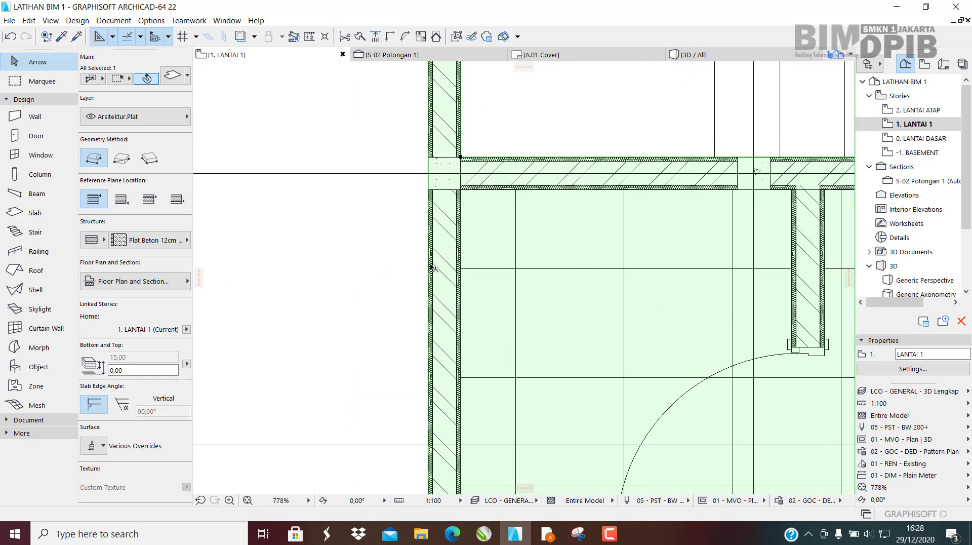
pyautogui.click(432, 266)
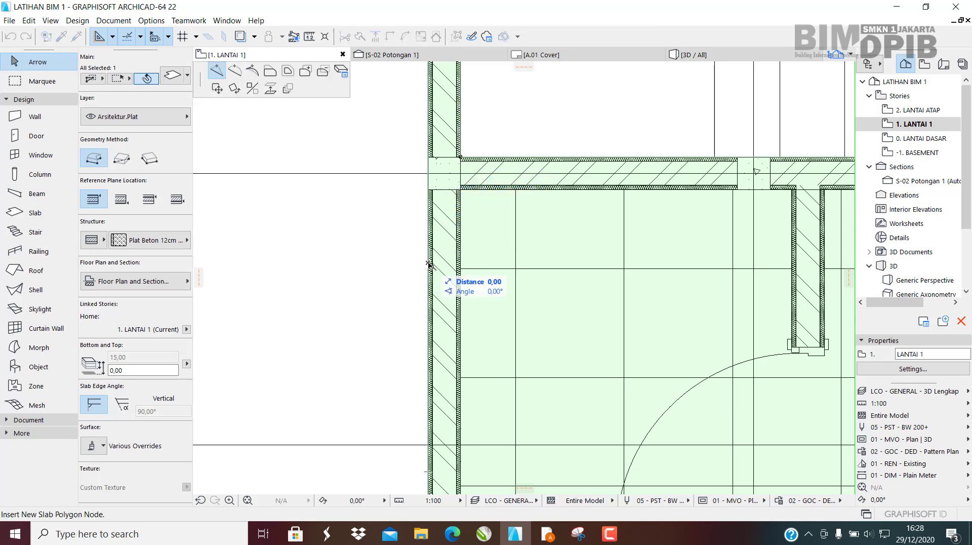
pyautogui.moveTo(200, 76); pyautogui.dragTo(372, 267)
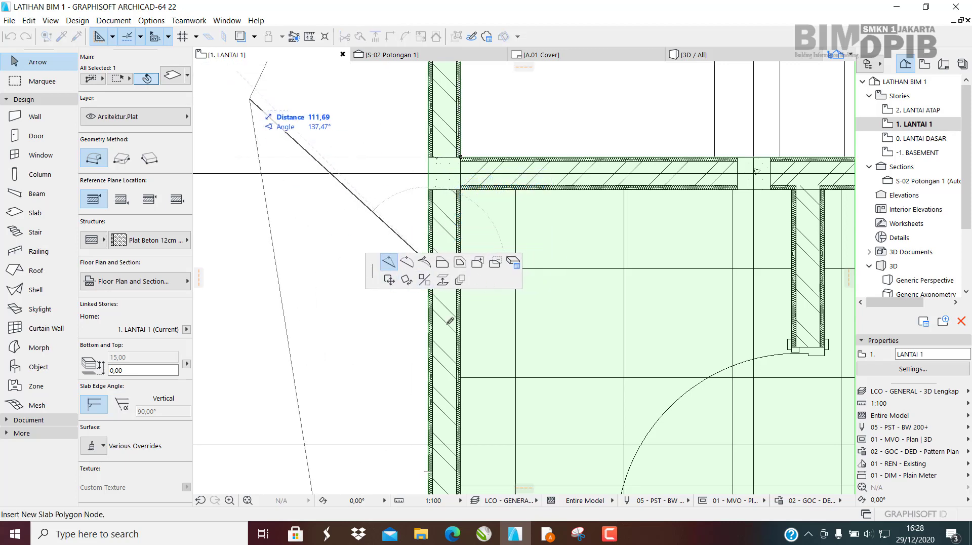
pyautogui.click(496, 265)
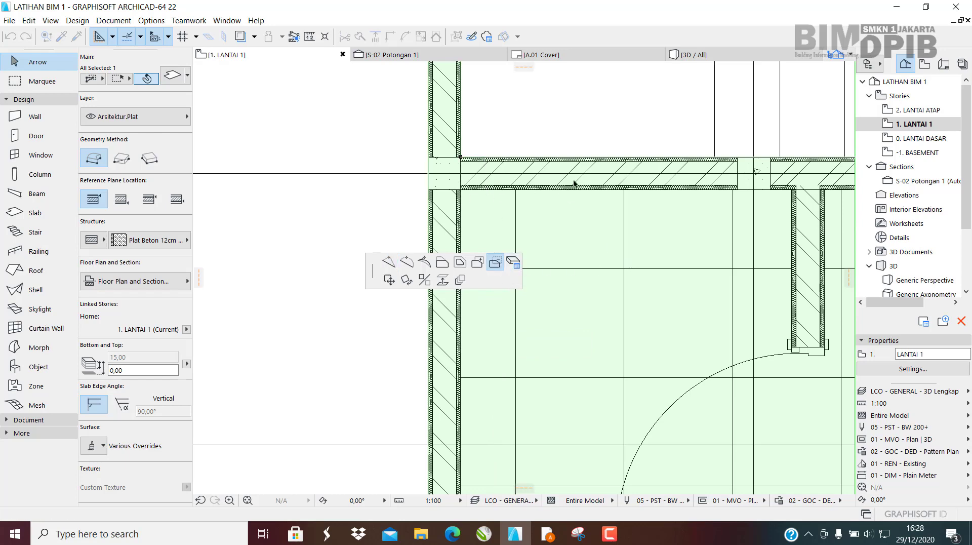
# Trace the subtraction outline from the partition corner along the small room's upper wall and down the outer wall's inner face.
pyautogui.scroll(-2, 488, 245)
pyautogui.moveTo(533, 210); pyautogui.dragTo(474, 126, button='middle')
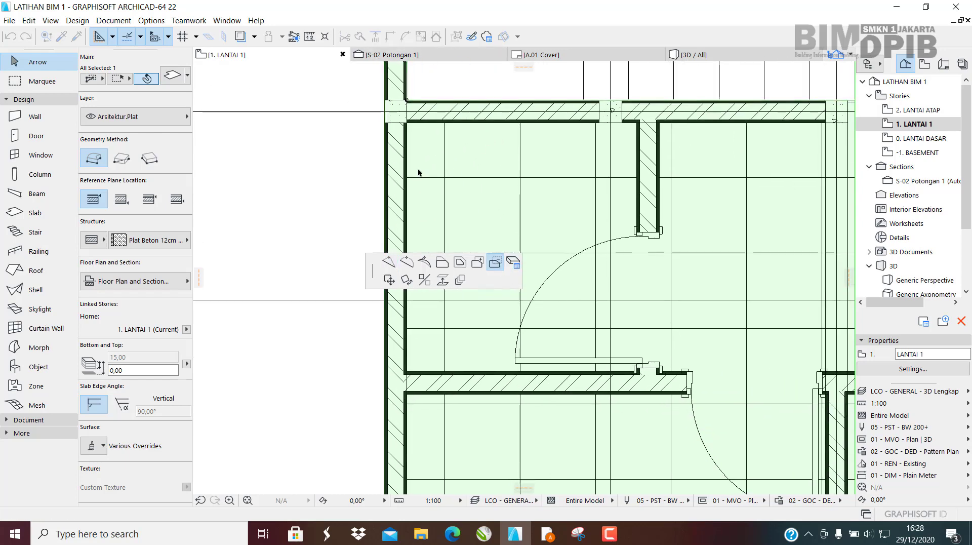
pyautogui.moveTo(439, 179); pyautogui.dragTo(493, 178, button='middle')
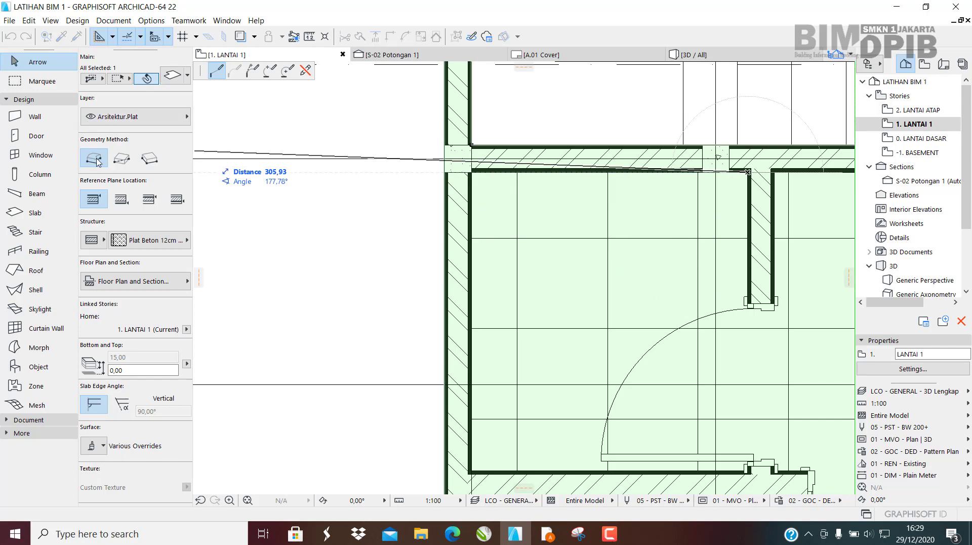
pyautogui.scroll(3, 456, 163)
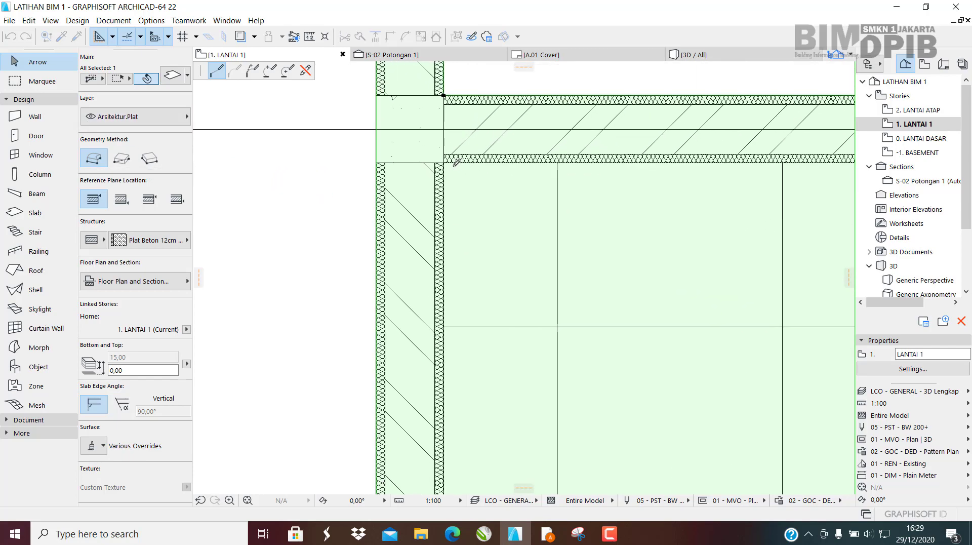
pyautogui.click(444, 162)
pyautogui.scroll(-3, 489, 304)
pyautogui.moveTo(535, 324); pyautogui.dragTo(500, 51, button='middle')
pyautogui.scroll(3, 436, 240)
pyautogui.click(439, 271)
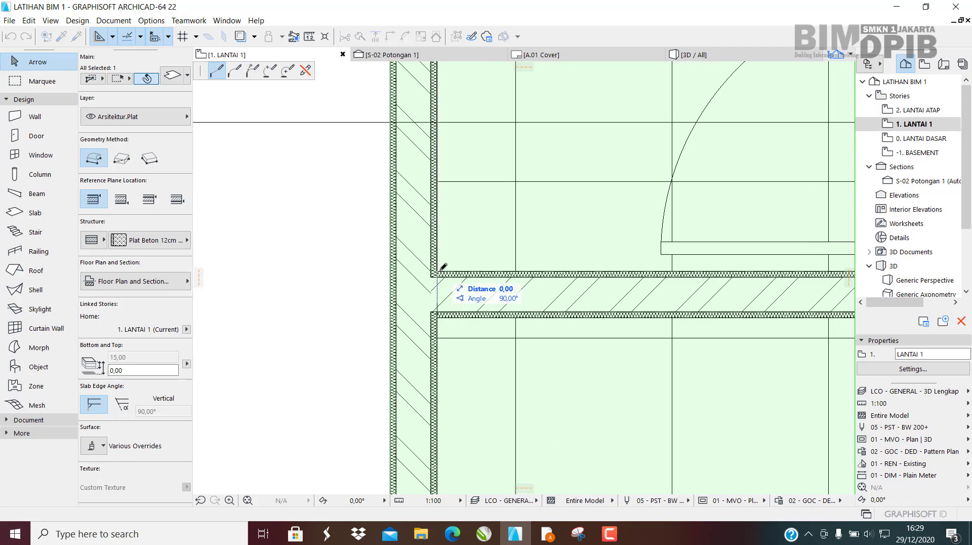
# Complete the polygonal cutout along the small room's lower wall and back up the partition's inner face.
pyautogui.scroll(-2, 522, 284)
pyautogui.moveTo(723, 260); pyautogui.dragTo(471, 302, button='middle')
pyautogui.scroll(3, 534, 316)
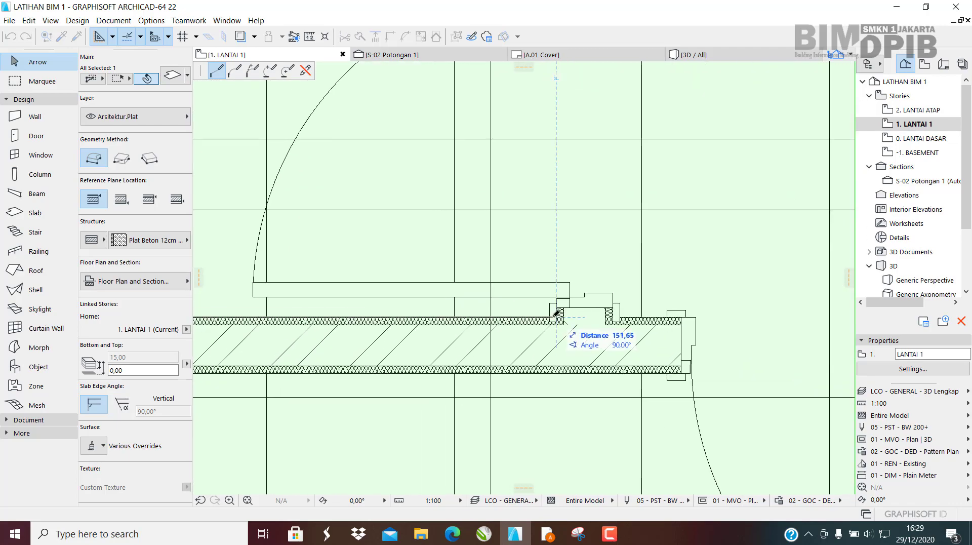
pyautogui.scroll(4, 558, 313)
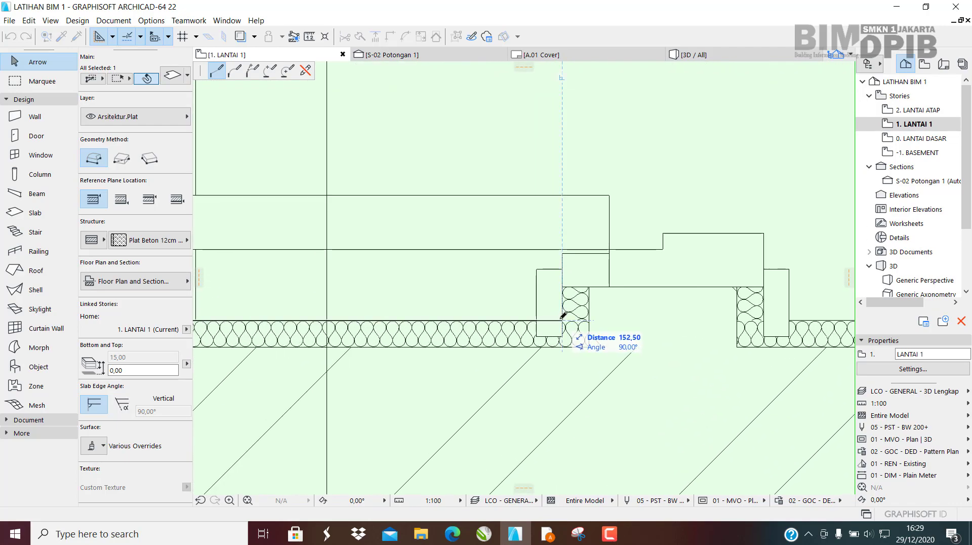
pyautogui.click(563, 320)
pyautogui.scroll(-6, 575, 329)
pyautogui.moveTo(607, 112); pyautogui.dragTo(608, 261, button='middle')
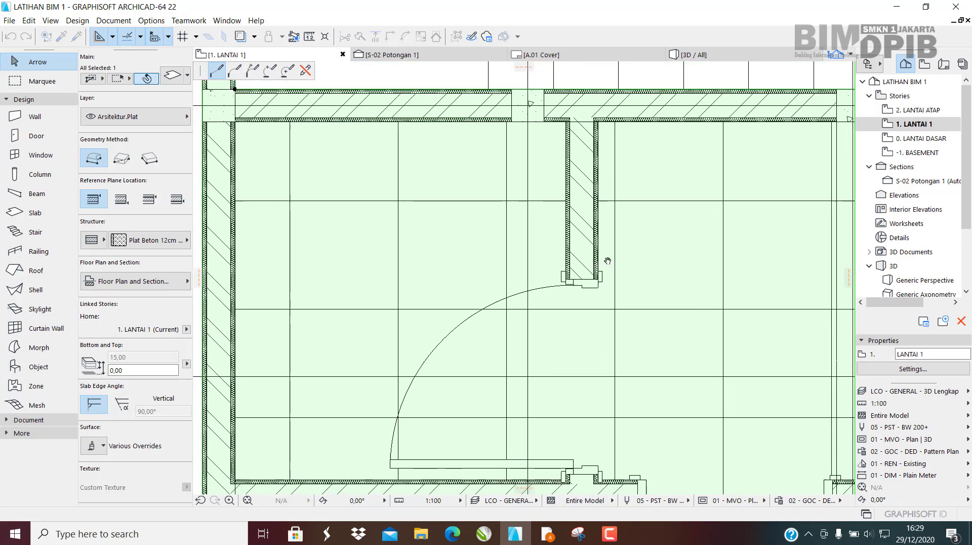
pyautogui.scroll(4, 606, 132)
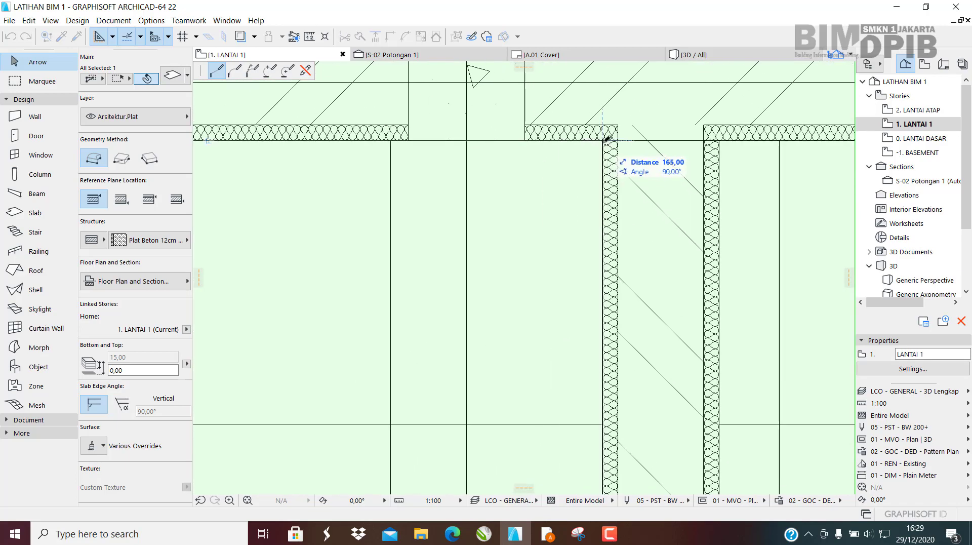
pyautogui.click(608, 137)
pyautogui.scroll(-5, 353, 260)
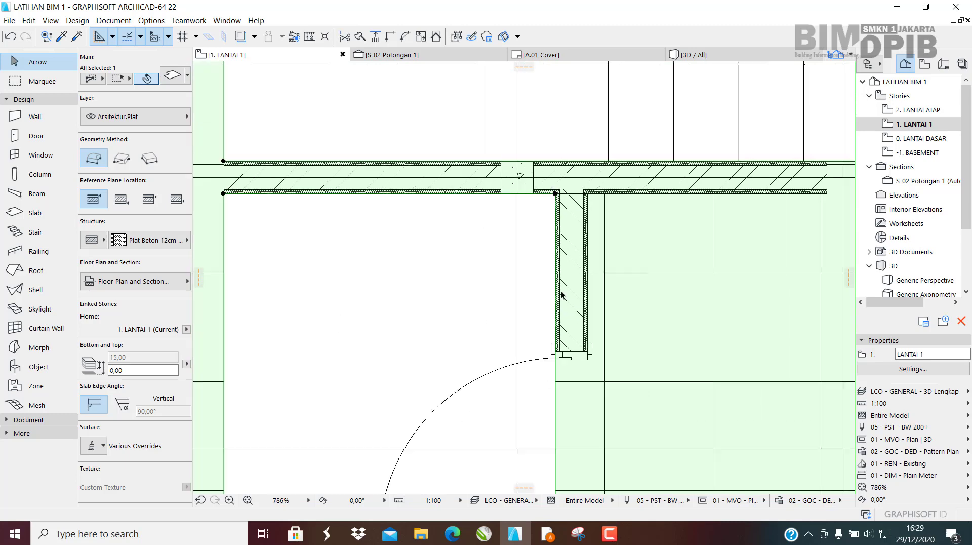
# Undo the polygonal cutout in the small room's slab.
pyautogui.scroll(-5, 562, 295)
pyautogui.scroll(2, 478, 287)
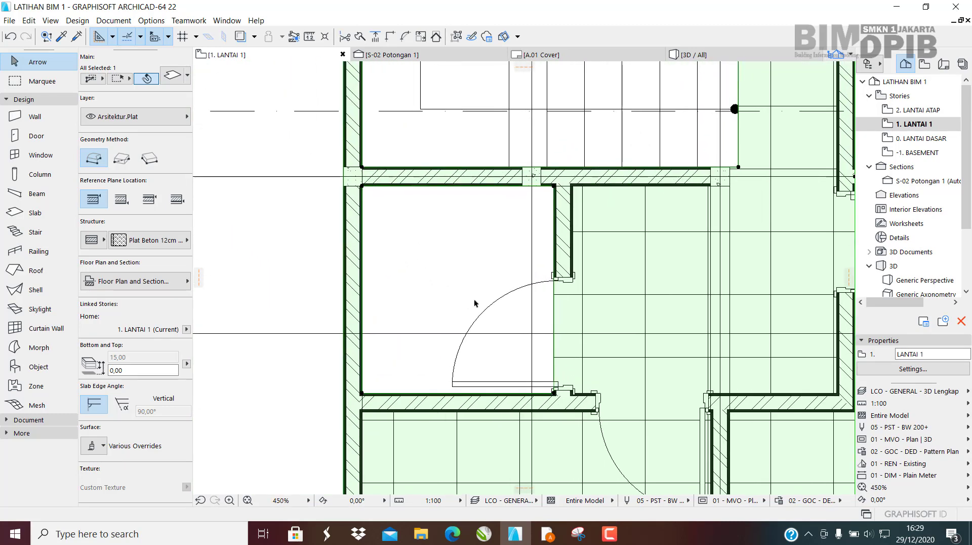
pyautogui.moveTo(461, 304); pyautogui.dragTo(461, 297, button='middle')
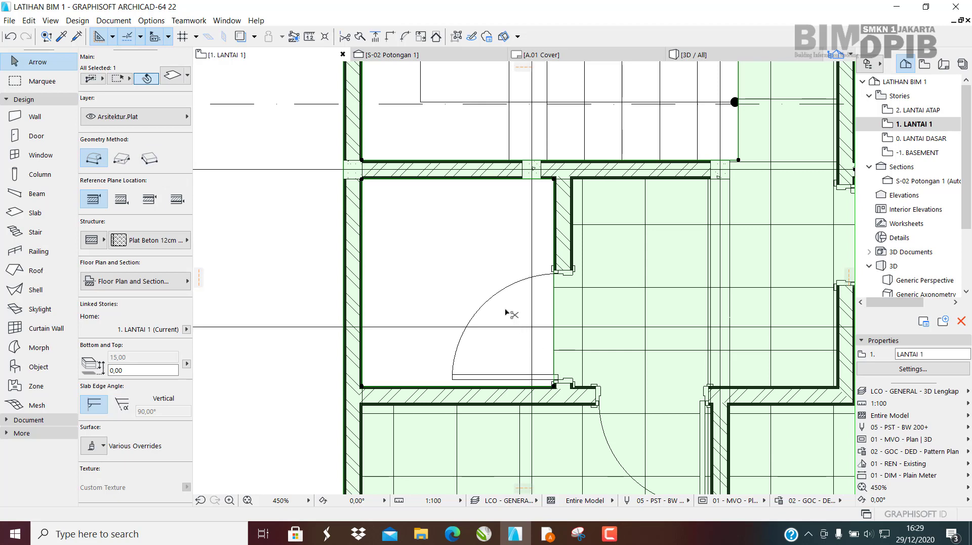
pyautogui.hotkey('ctrl', 'z')
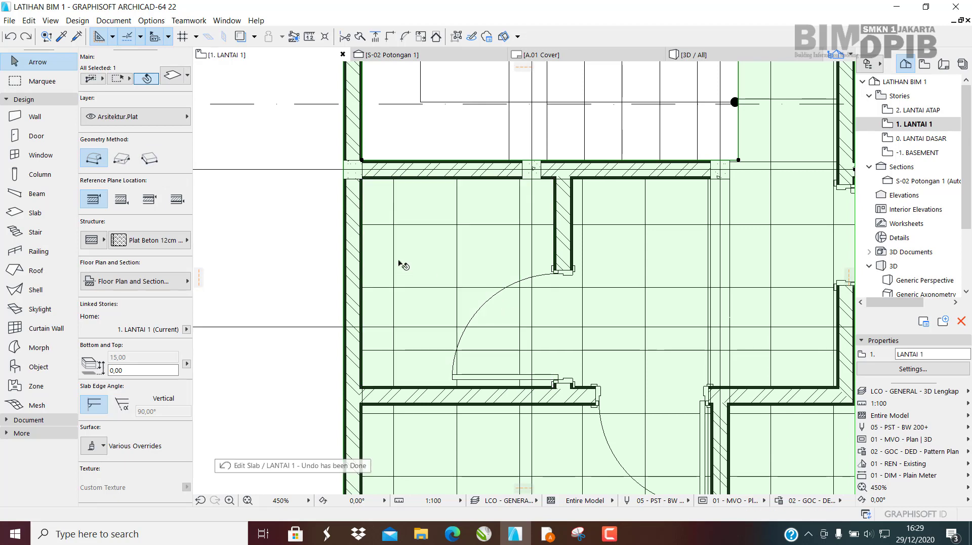
# Subtract the small room's floor from the slab with the rectangular geometry method, between opposite inner corners, and deselect the slab.
pyautogui.click(344, 245)
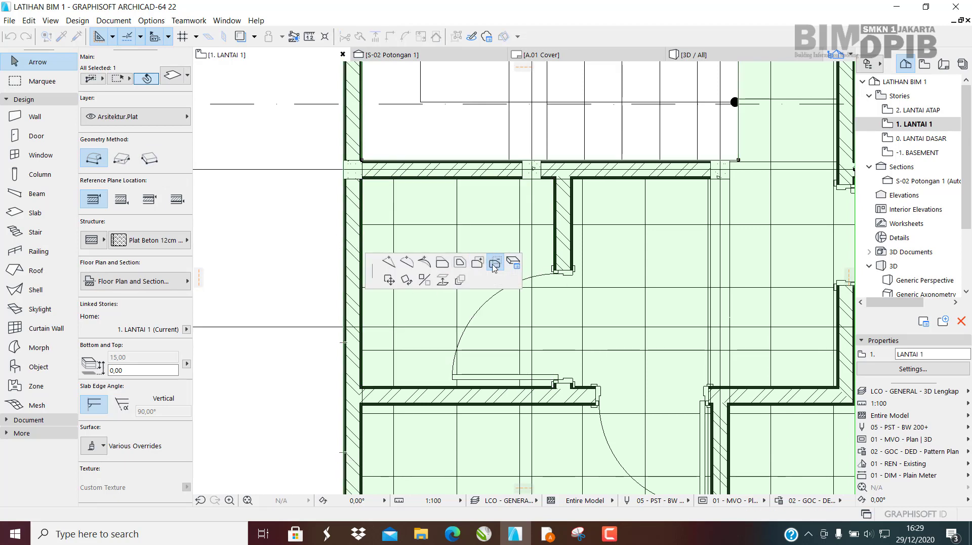
pyautogui.click(123, 159)
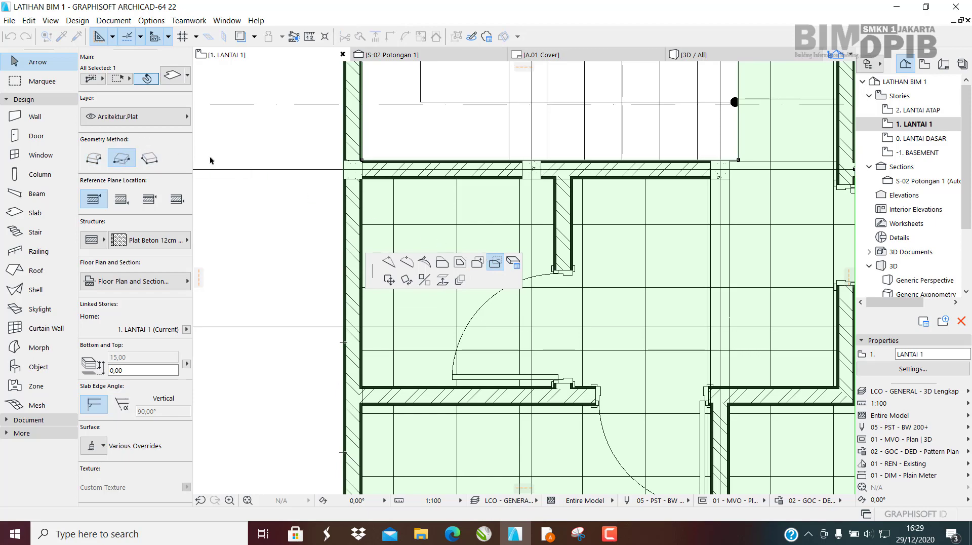
pyautogui.scroll(5, 590, 174)
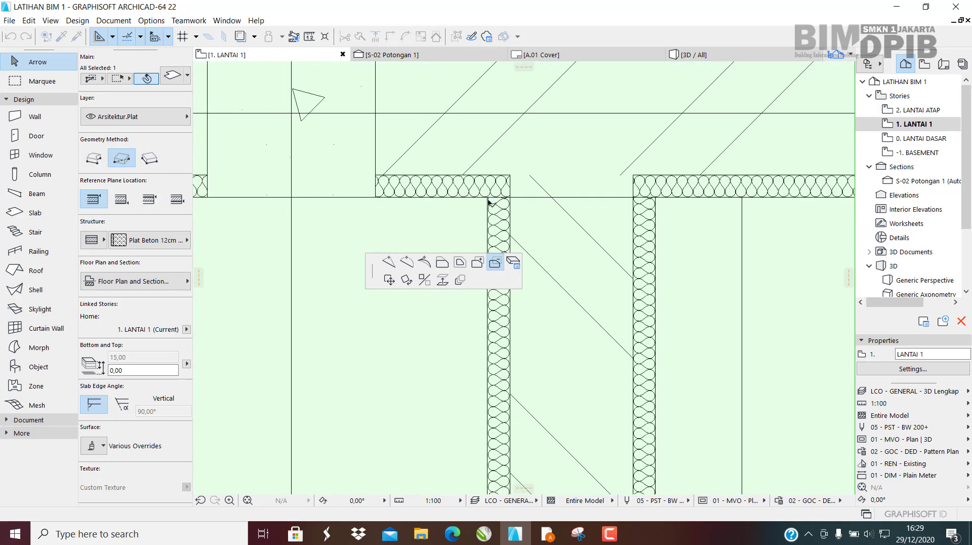
pyautogui.click(489, 197)
pyautogui.scroll(-10, 489, 197)
pyautogui.click(379, 466)
pyautogui.scroll(-3, 490, 297)
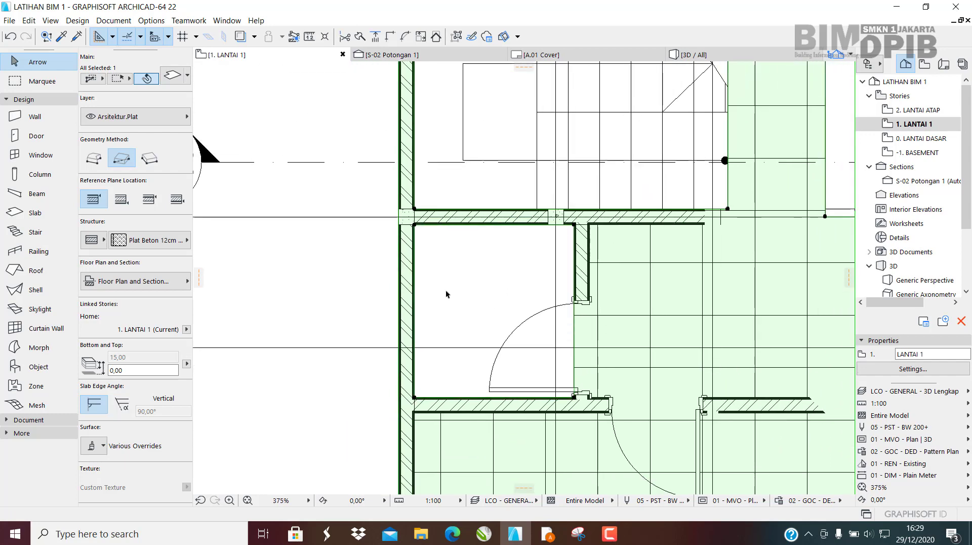
pyautogui.press('Escape')
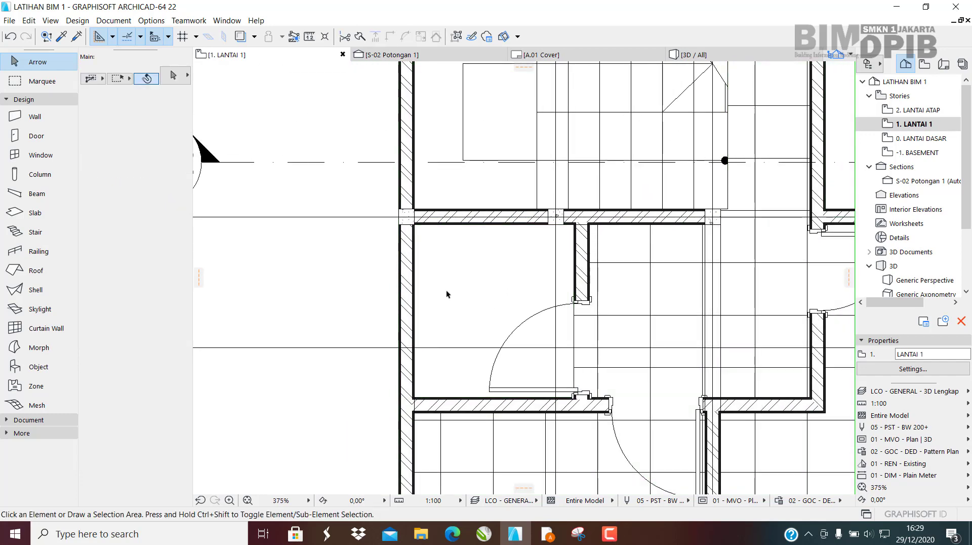
# Draw a rectangular Plat Beton 12cm slab of 152,50 by 165,00 filling the small room between opposite inner wall corners.
pyautogui.click(35, 213)
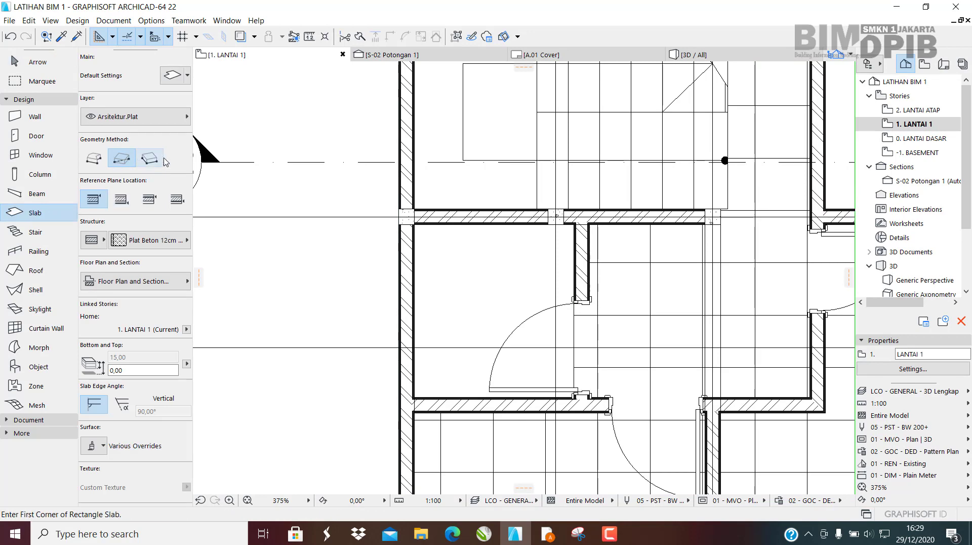
pyautogui.scroll(5, 538, 234)
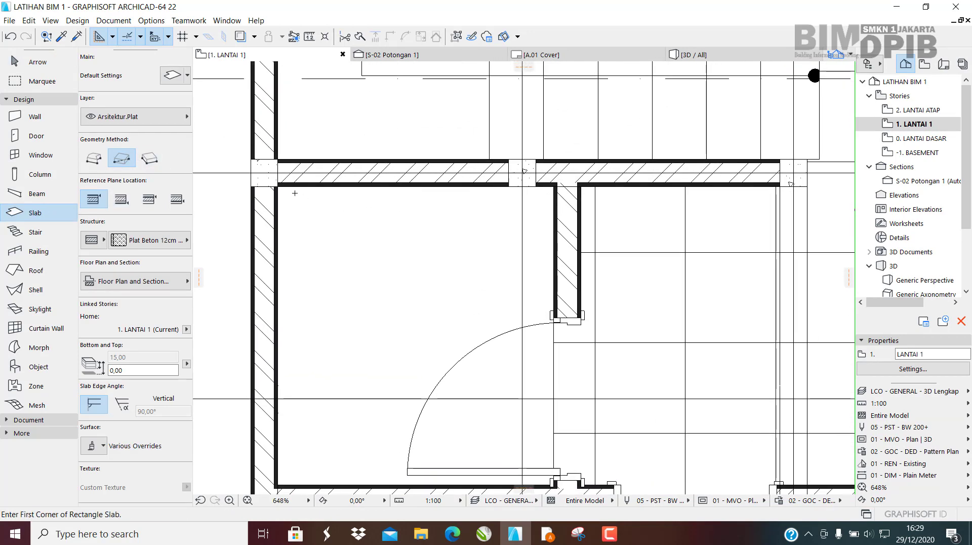
pyautogui.click(277, 187)
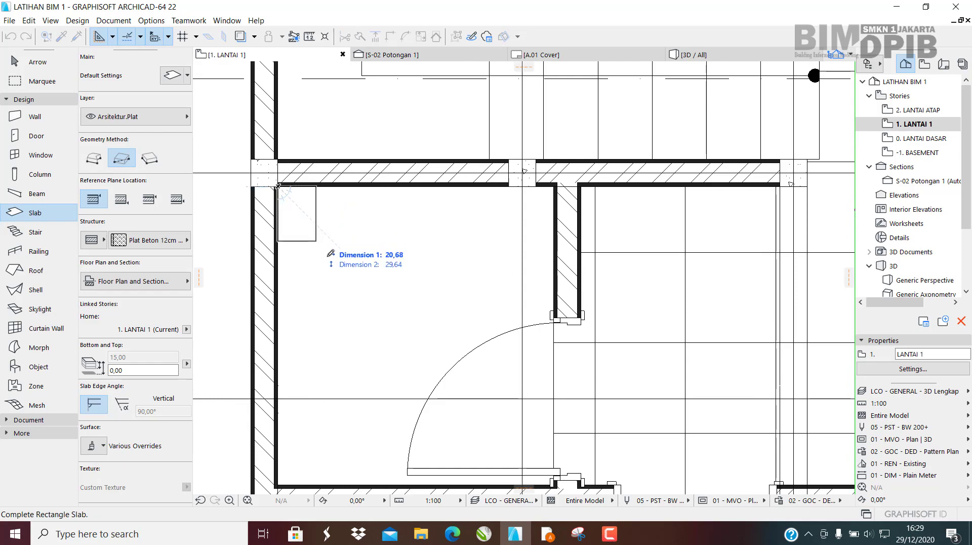
pyautogui.press('Escape')
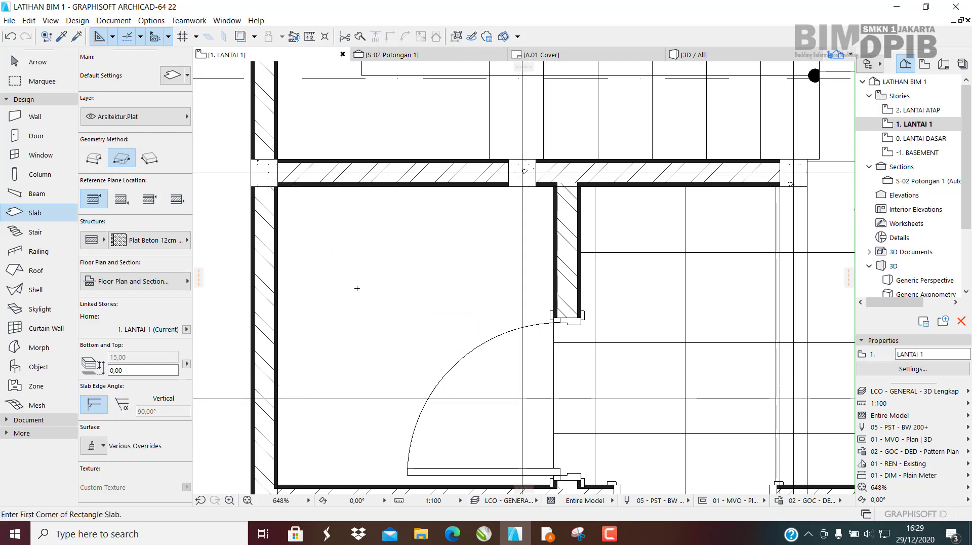
pyautogui.scroll(10, 279, 196)
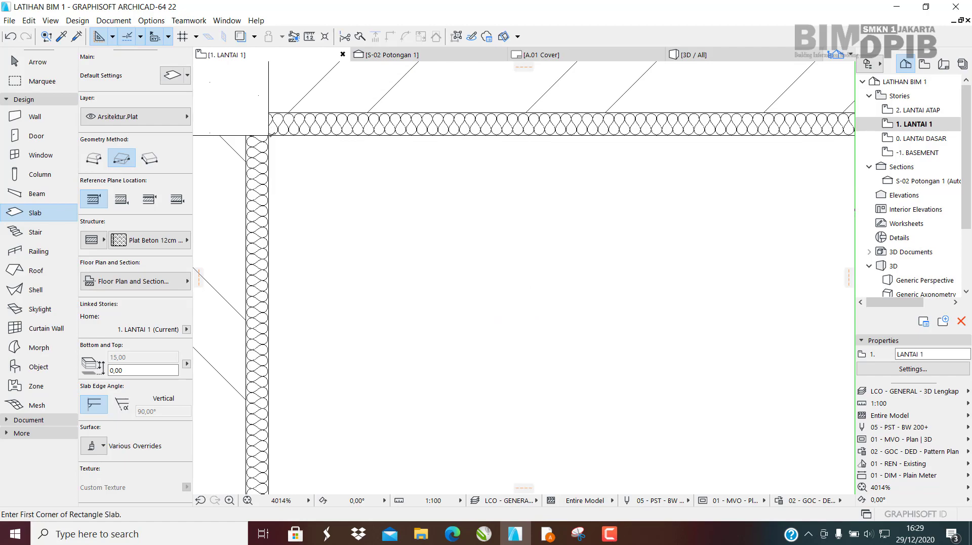
pyautogui.click(270, 135)
pyautogui.scroll(-10, 284, 152)
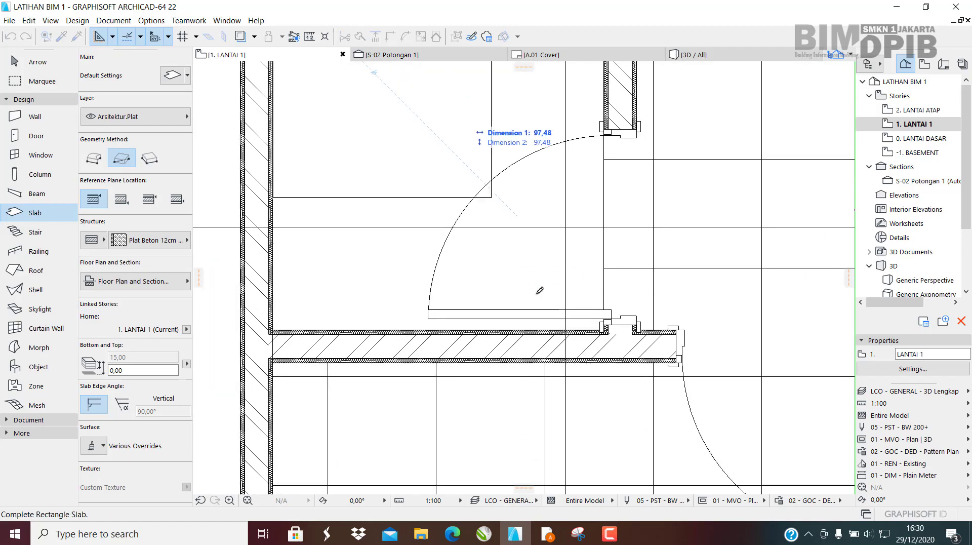
pyautogui.scroll(5, 601, 326)
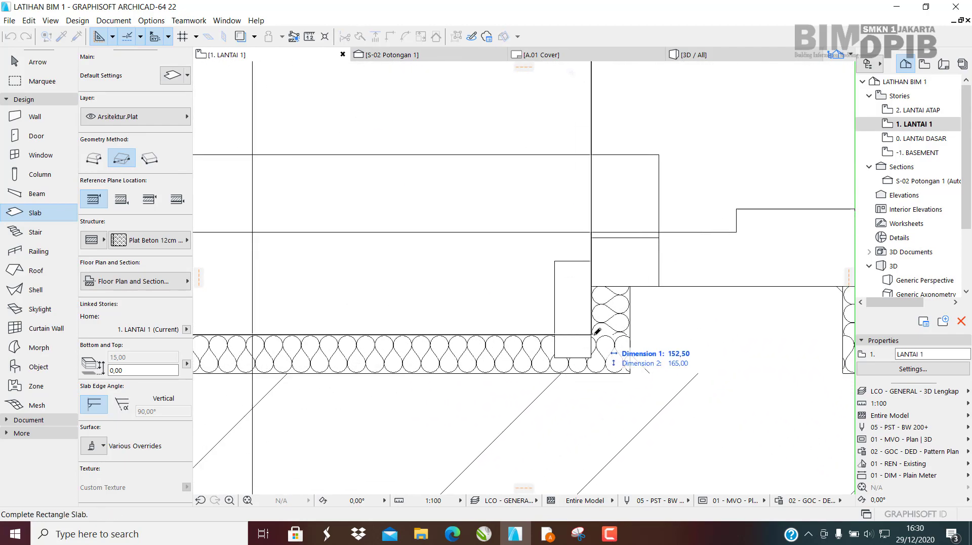
pyautogui.click(598, 332)
# Define the small room slab's fill orientation with a vertical downward vector drawn inside the room.
pyautogui.scroll(-6, 598, 332)
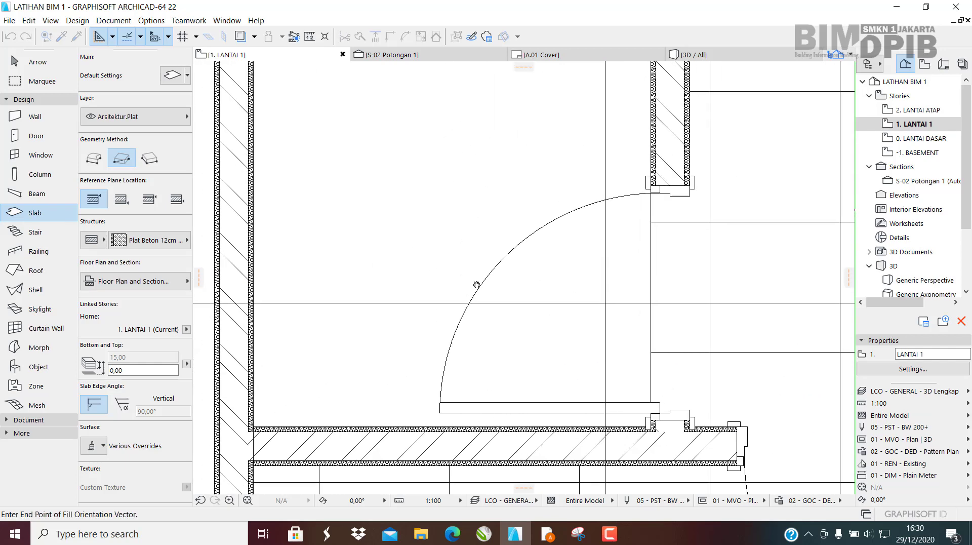
pyautogui.moveTo(476, 284); pyautogui.dragTo(478, 302, button='middle')
pyautogui.click(428, 181)
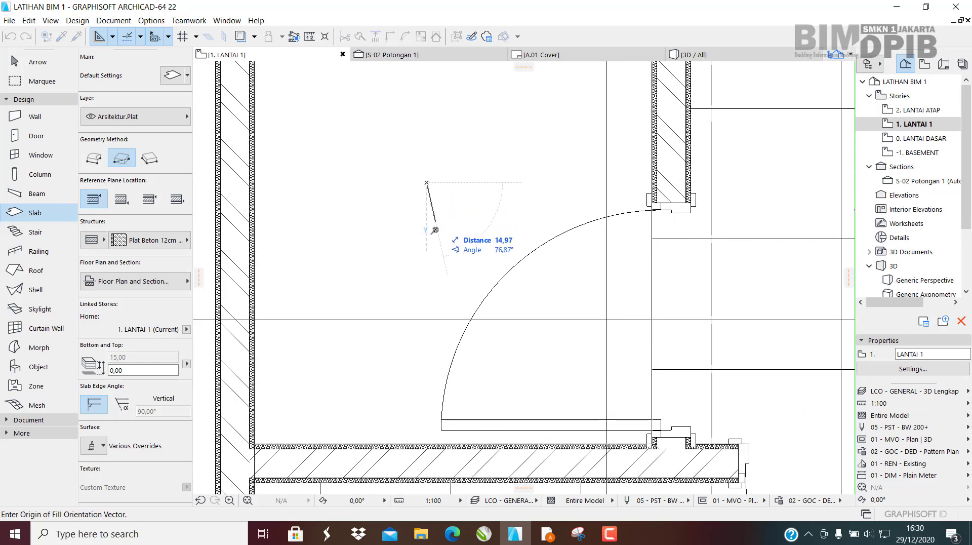
pyautogui.click(426, 259)
pyautogui.scroll(-6, 433, 258)
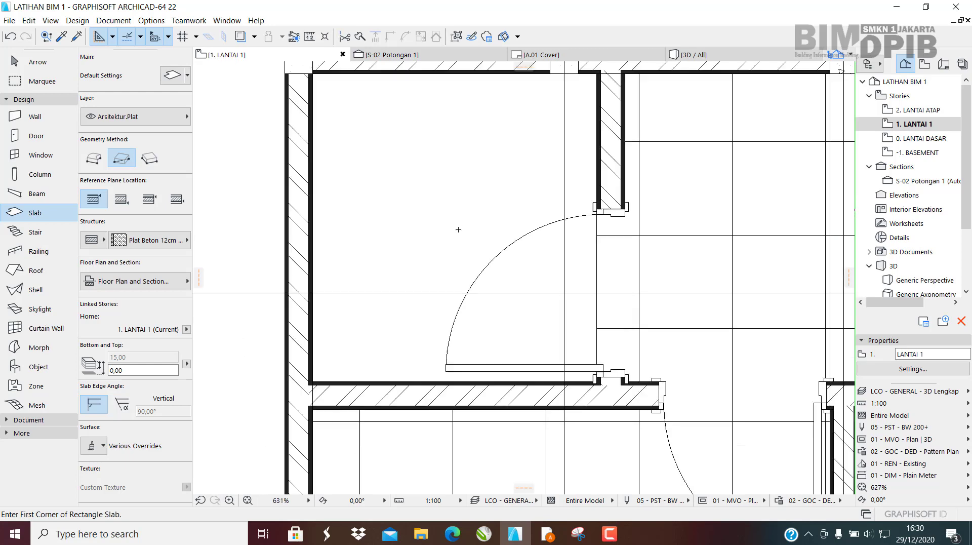
# Select the small room's slab and set its elevation to Project Zero to 345.
pyautogui.moveTo(432, 258); pyautogui.dragTo(449, 281, button='middle')
pyautogui.press('Escape')
pyautogui.click(435, 244)
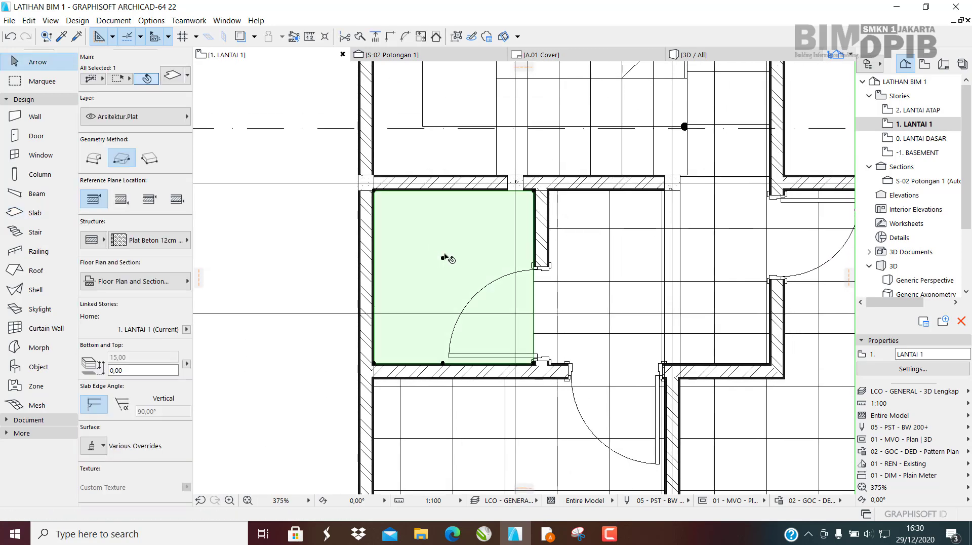
pyautogui.doubleClick(507, 258)
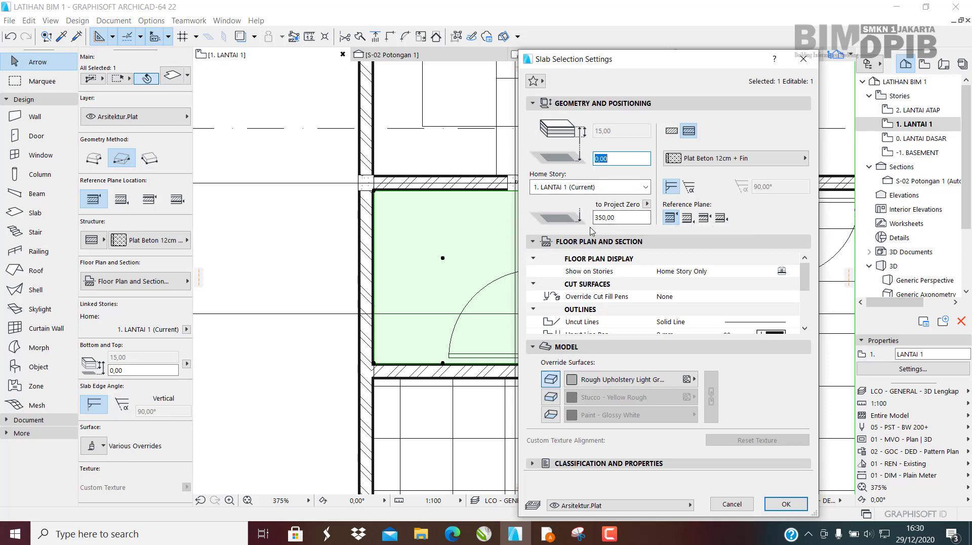
pyautogui.click(618, 215)
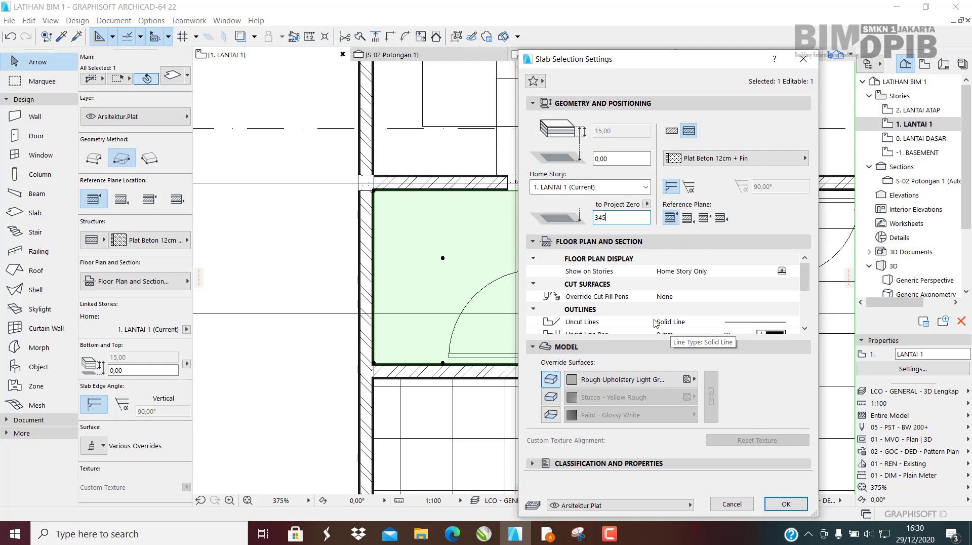
pyautogui.click(785, 502)
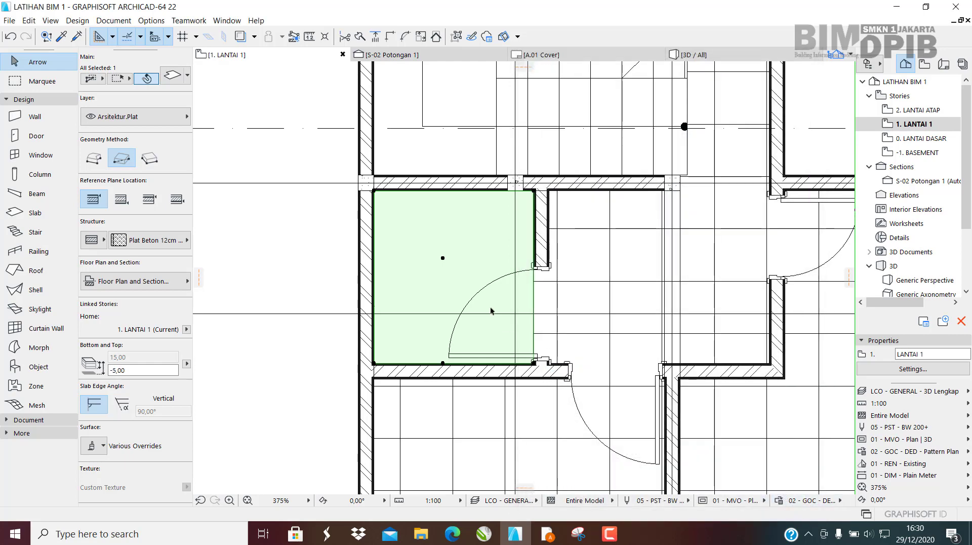
# Override the small room slab's top surface with Keramik - Roman Universal Blue - 20x20.
pyautogui.doubleClick(476, 251)
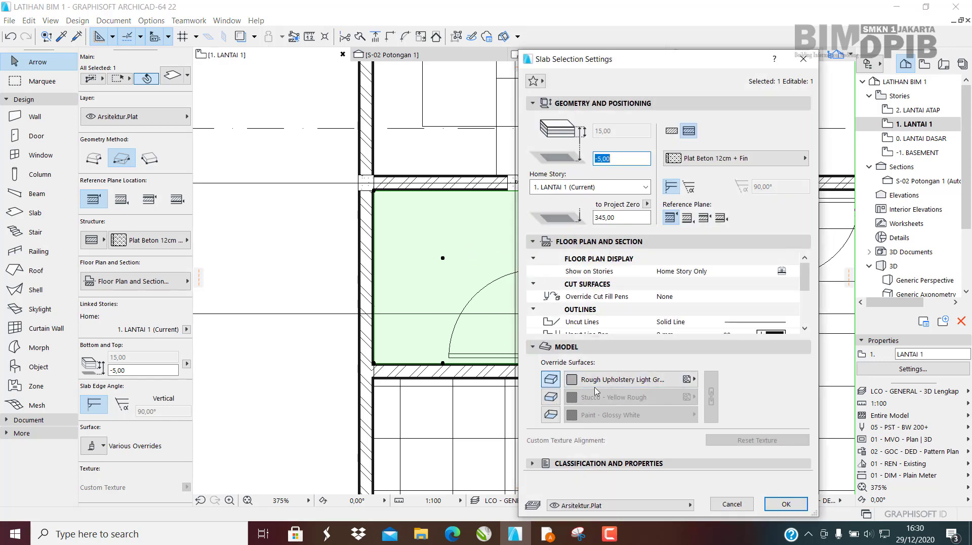
pyautogui.click(627, 380)
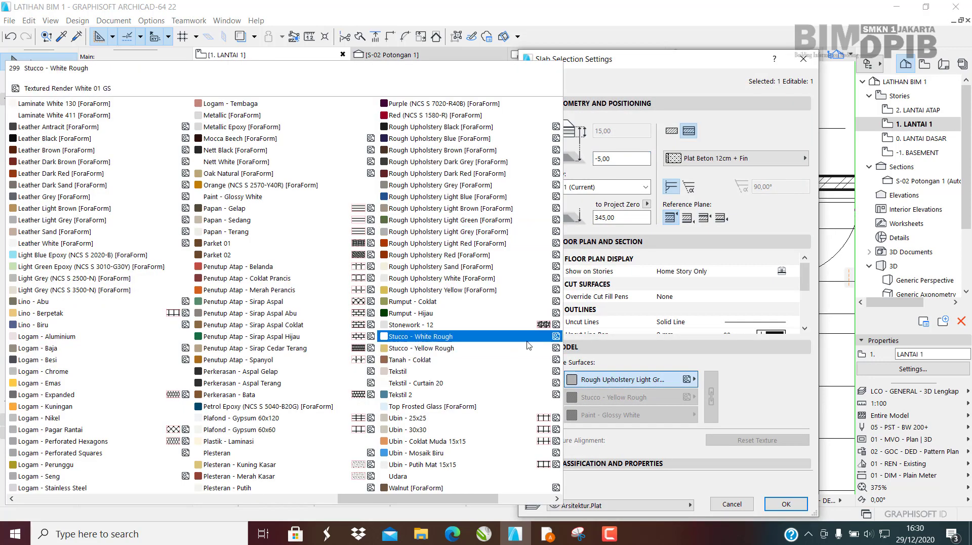
pyautogui.hscroll(1, 264, 367)
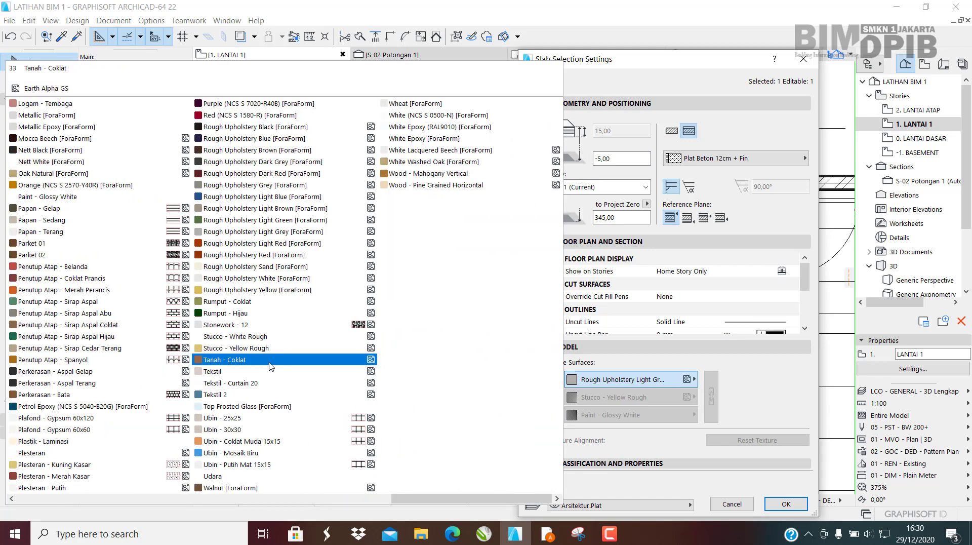
pyautogui.hscroll(-2, 271, 366)
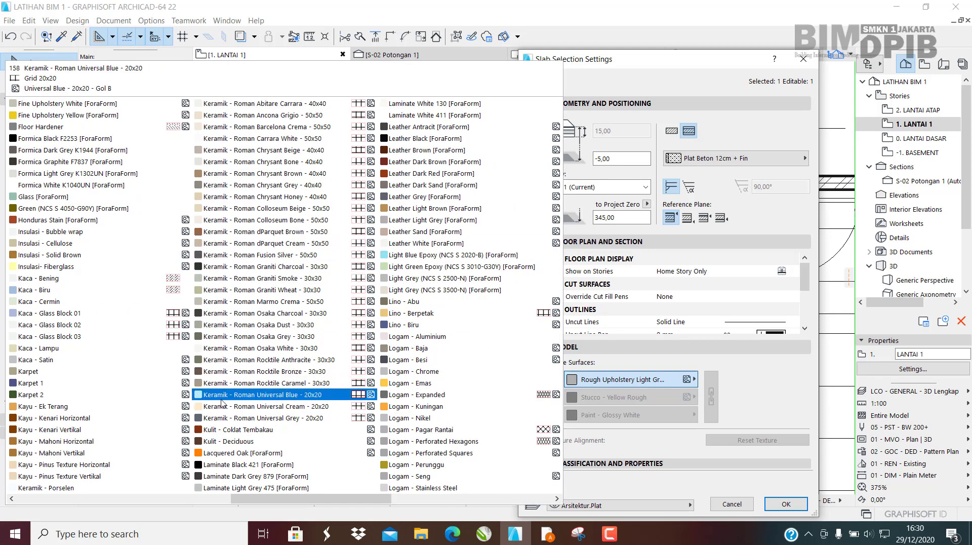
pyautogui.click(304, 395)
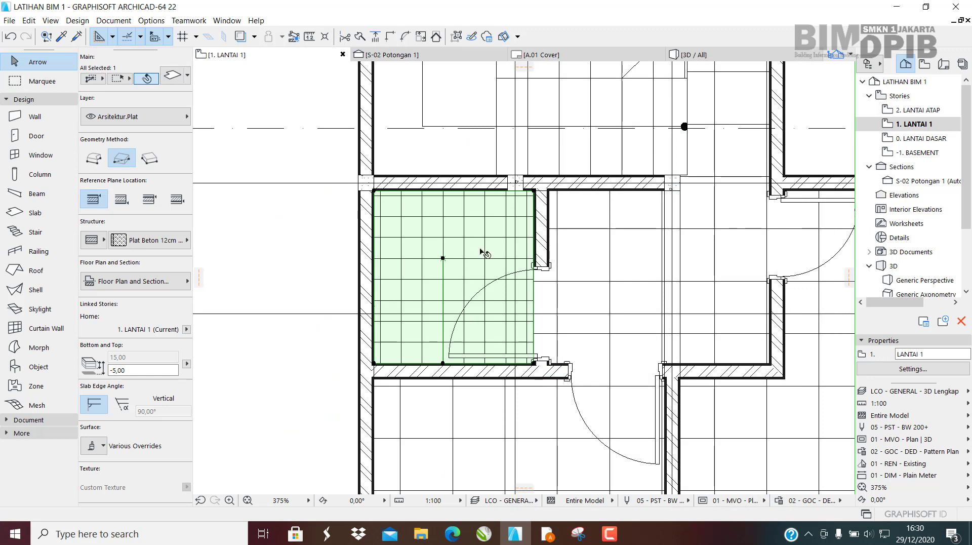
pyautogui.scroll(3, 498, 287)
pyautogui.scroll(-2, 419, 271)
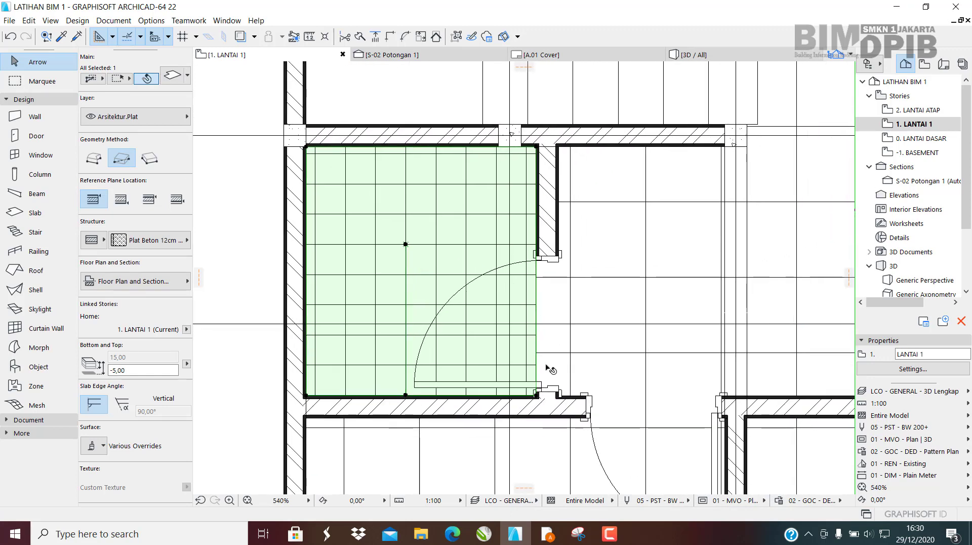
# Place level dimensions on the small room's slab and on the adjoining hallway's slab.
pyautogui.click(28, 420)
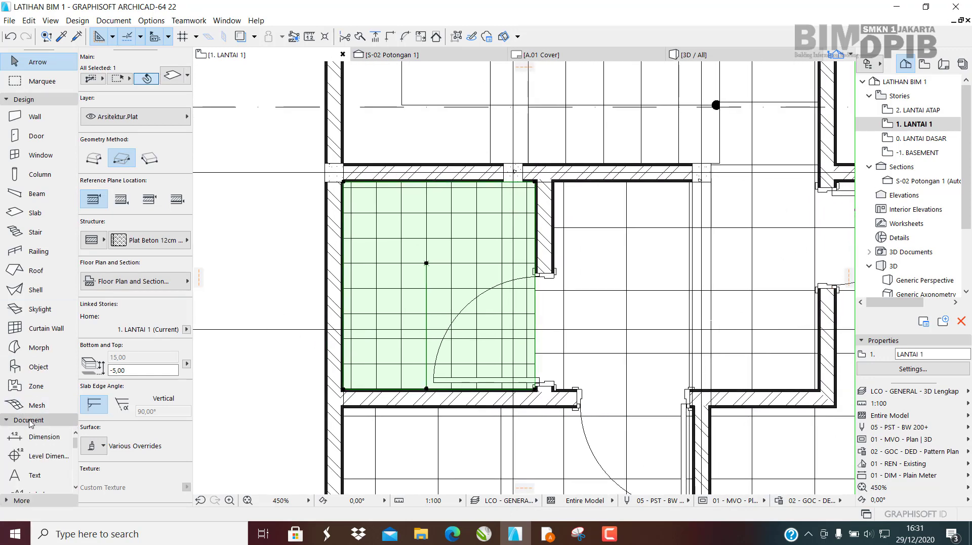
pyautogui.click(30, 102)
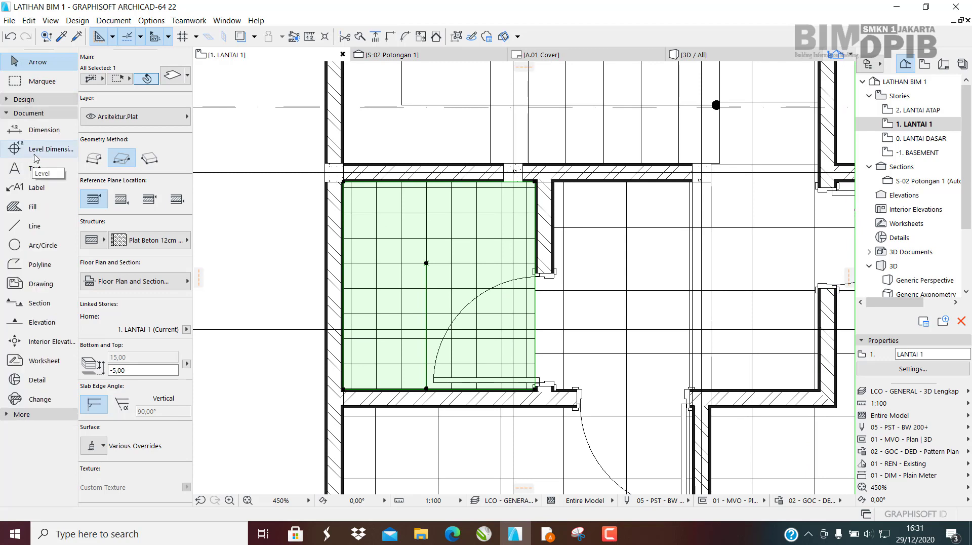
pyautogui.click(34, 151)
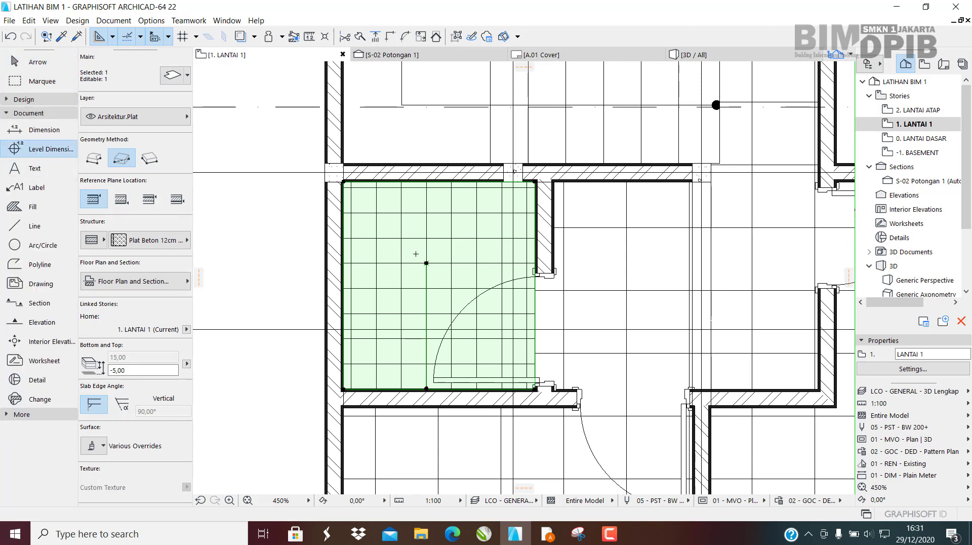
pyautogui.press('Escape')
pyautogui.click(429, 247)
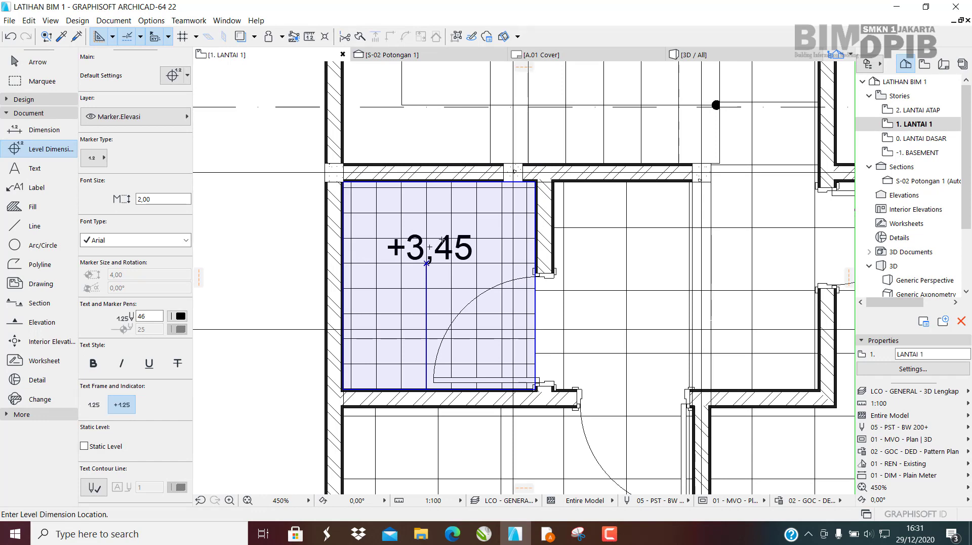
pyautogui.moveTo(665, 257); pyautogui.dragTo(542, 256, button='middle')
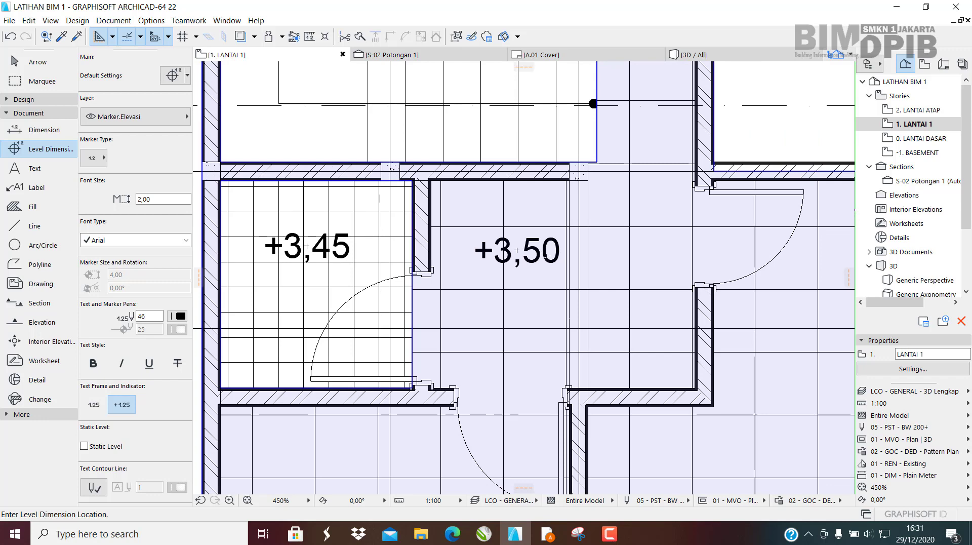
pyautogui.moveTo(451, 297); pyautogui.dragTo(559, 319, button='middle')
pyautogui.press('Escape')
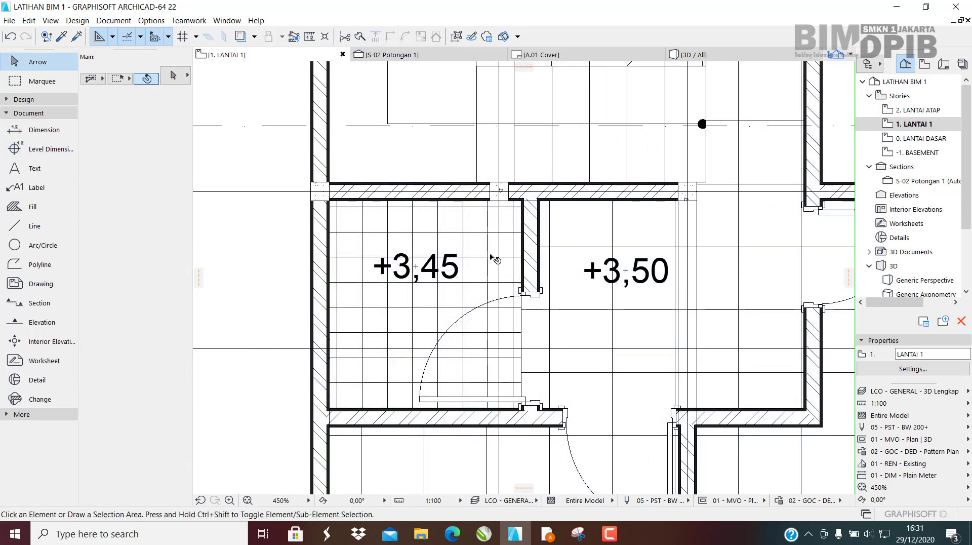
# Move the level texts in the small room and the hallway slightly below their markers, and clear the selection.
pyautogui.scroll(-2, 473, 315)
pyautogui.click(442, 237)
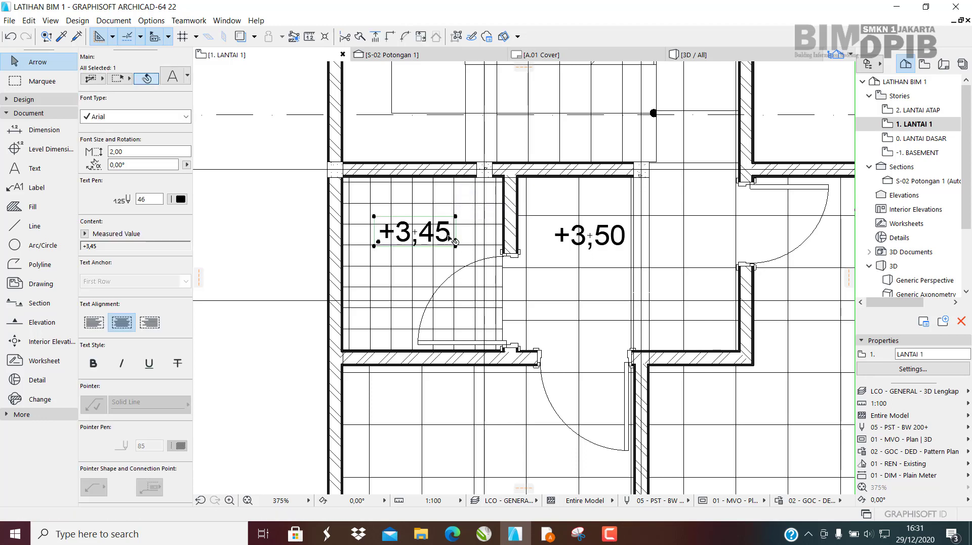
pyautogui.click(440, 249)
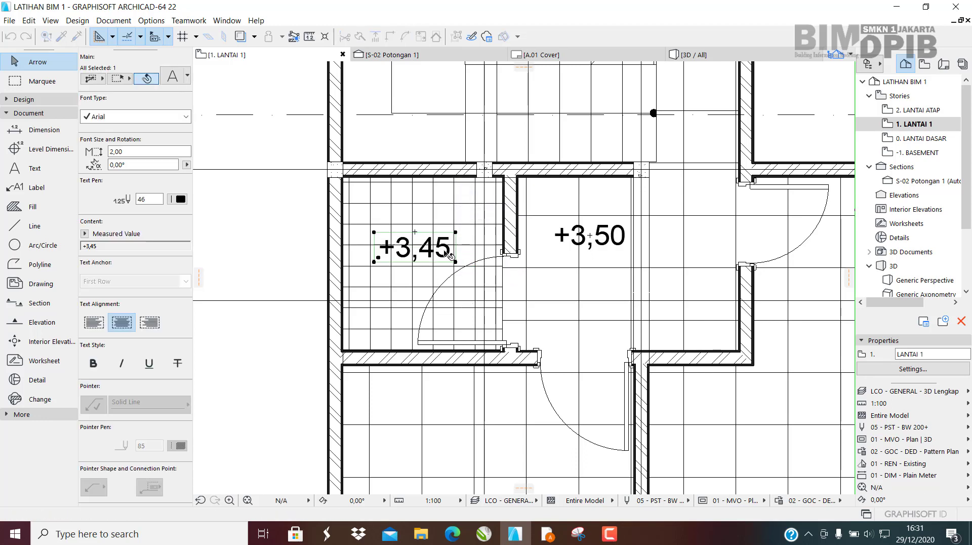
pyautogui.click(581, 239)
pyautogui.click(572, 259)
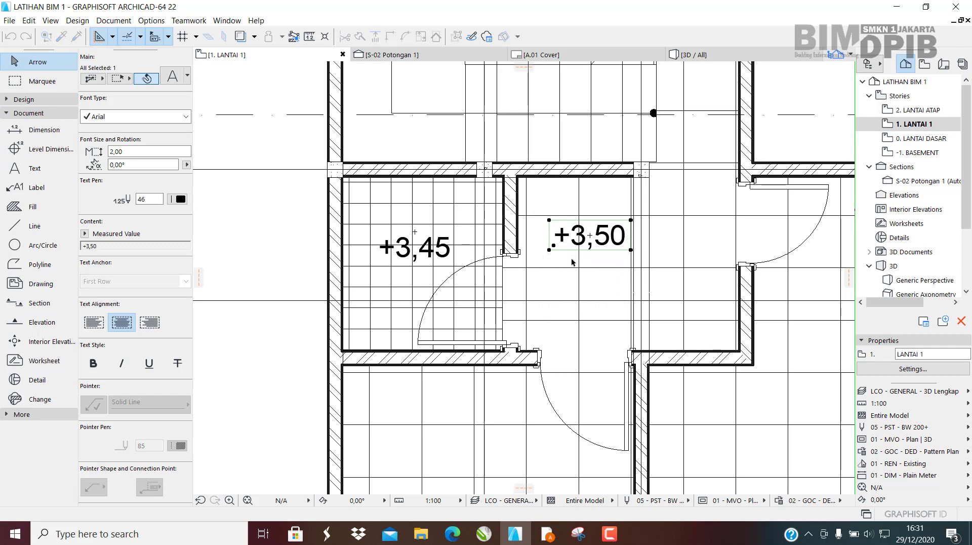
pyautogui.scroll(-5, 572, 245)
pyautogui.press('Escape')
# Examine the small room's tiled floor and the surrounding upper-floor rooms in the 3D view.
pyautogui.moveTo(611, 348); pyautogui.dragTo(574, 371, button='middle')
pyautogui.press('F3')
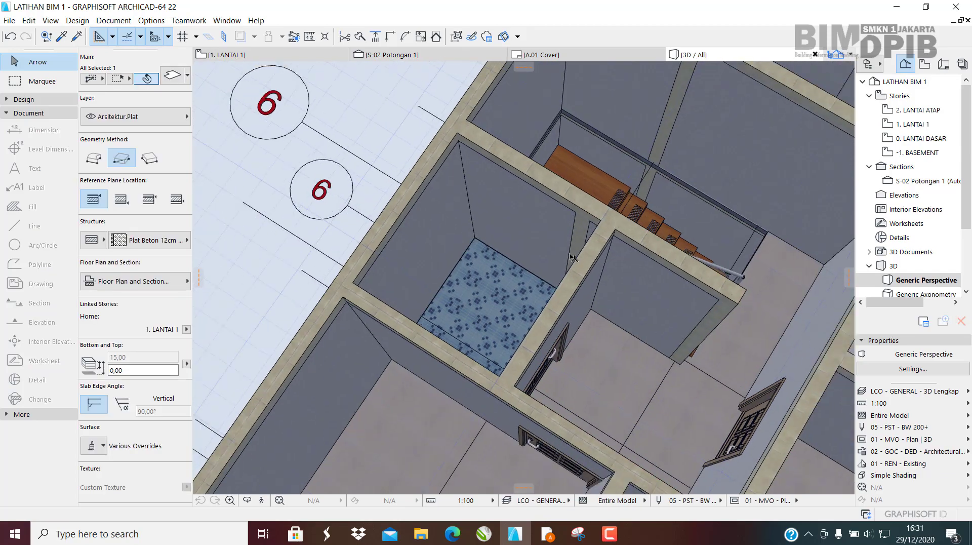
pyautogui.keyDown('shift'); pyautogui.moveTo(572, 258); pyautogui.dragTo(508, 267, button='middle'); pyautogui.keyUp('shift')
pyautogui.keyDown('shift'); pyautogui.moveTo(460, 232); pyautogui.dragTo(449, 276, button='middle'); pyautogui.keyUp('shift')
pyautogui.moveTo(755, 348); pyautogui.dragTo(549, 211, button='middle')
pyautogui.scroll(1, 537, 217)
pyautogui.scroll(-6, 504, 234)
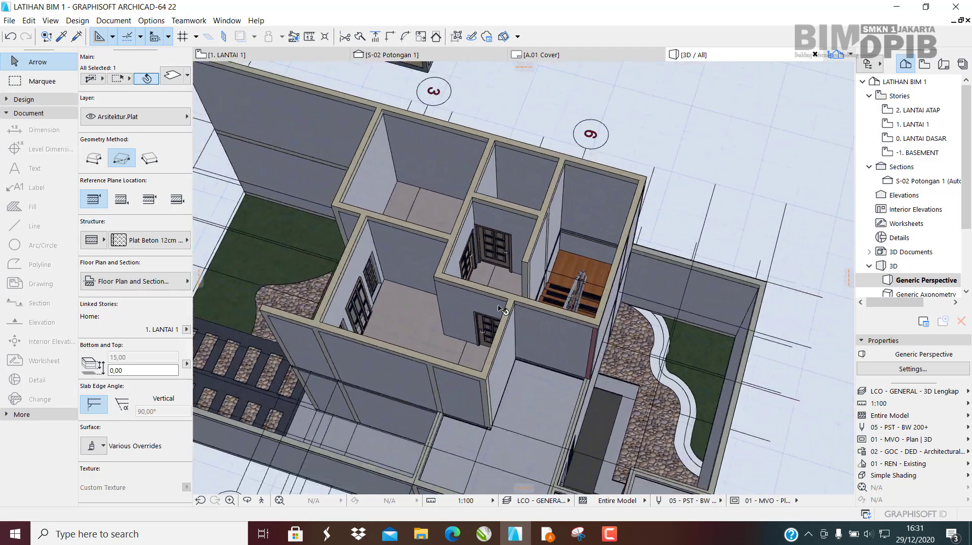
# Transfer the ground-floor white louvred door's Door 22 settings, 70 by 190, to the upper small room's door.
pyautogui.keyDown('shift'); pyautogui.moveTo(501, 309); pyautogui.dragTo(446, 275, button='middle'); pyautogui.keyUp('shift')
pyautogui.scroll(4, 626, 118)
pyautogui.press('Escape')
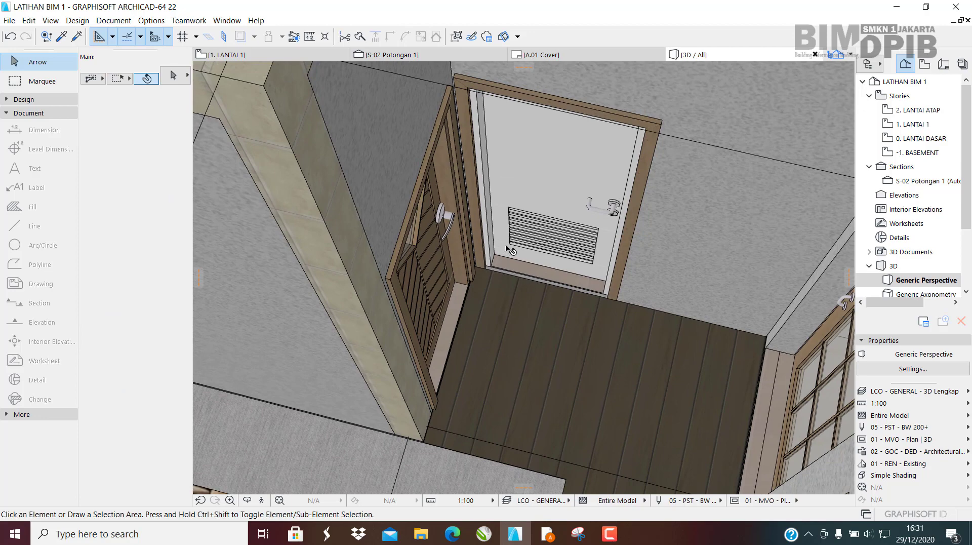
pyautogui.keyDown('alt'); pyautogui.click(561, 148); pyautogui.keyUp('alt')
pyautogui.scroll(-10, 544, 151)
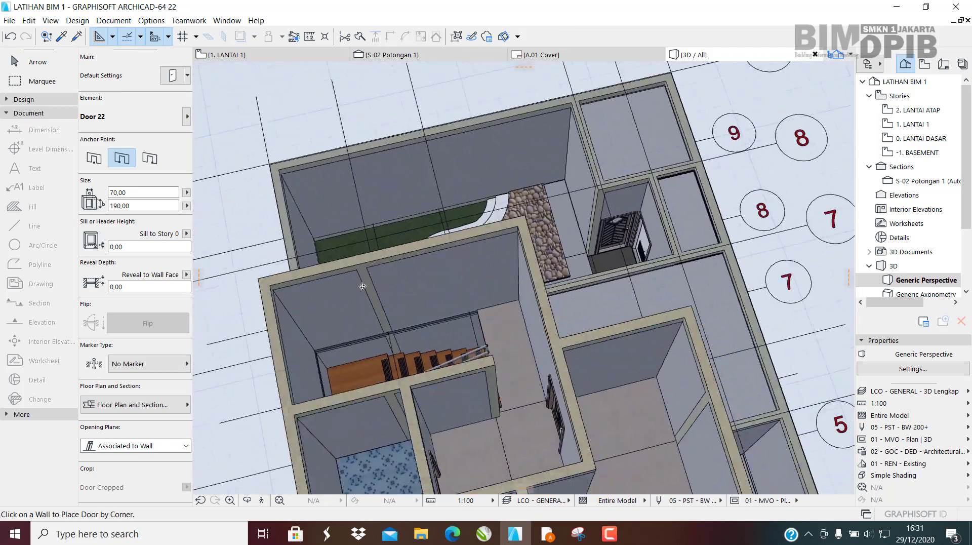
pyautogui.keyDown('shift'); pyautogui.moveTo(363, 286); pyautogui.dragTo(453, 231, button='middle'); pyautogui.keyUp('shift')
pyautogui.scroll(6, 452, 231)
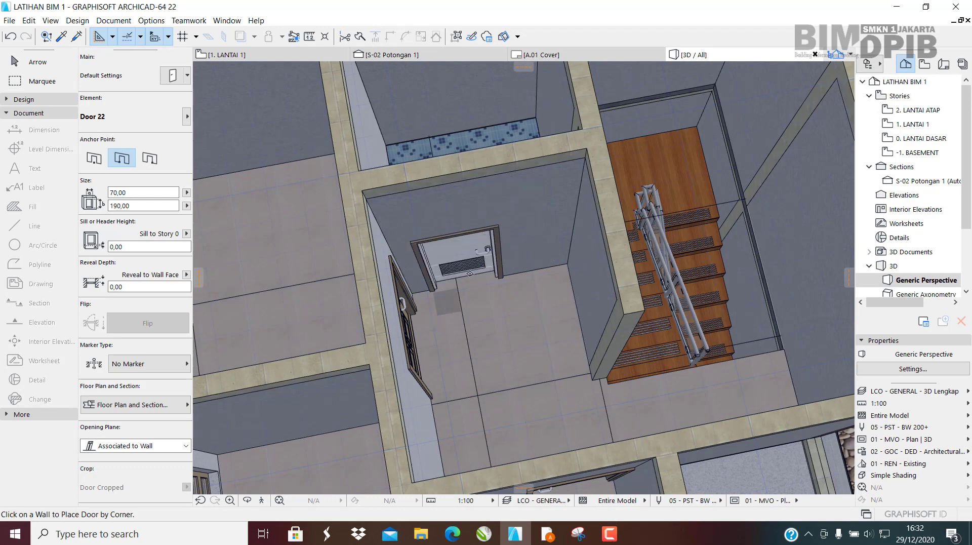
pyautogui.keyDown('shift'); pyautogui.moveTo(470, 273); pyautogui.dragTo(375, 180, button='middle'); pyautogui.keyUp('shift')
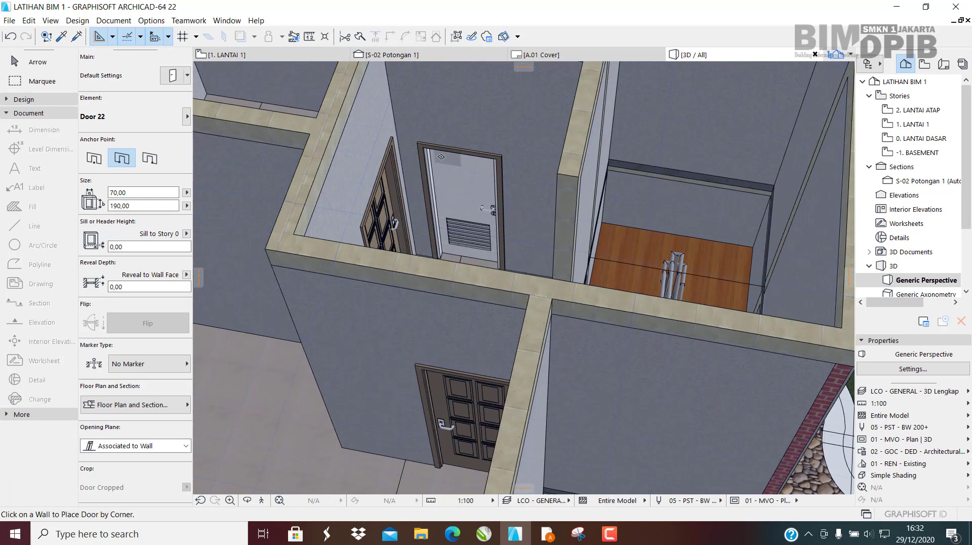
pyautogui.scroll(2, 441, 157)
pyautogui.moveTo(440, 161); pyautogui.dragTo(448, 262, button='middle')
pyautogui.press('Escape')
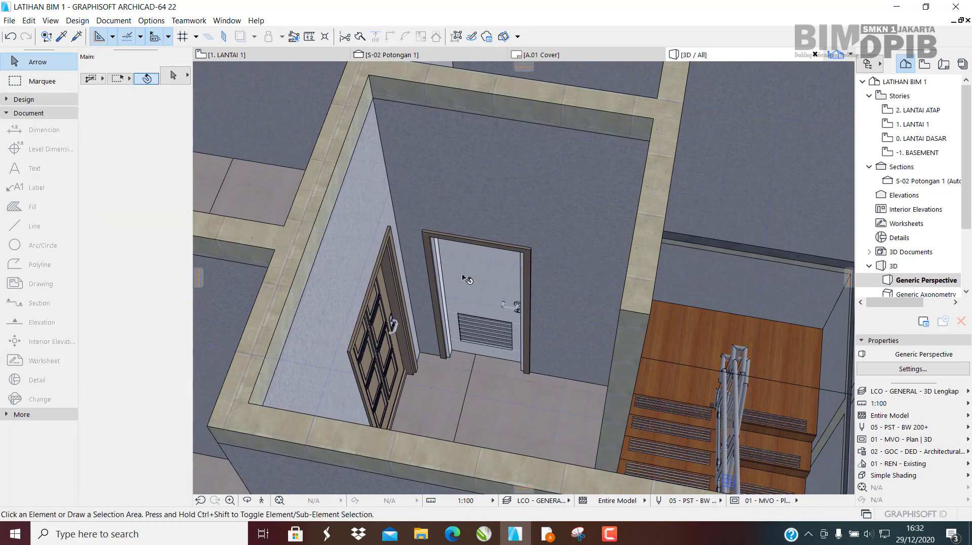
# Move the small room's Door 22 down its partition to the adjoining wall's face on the LANTAI 1 plan, and return to the 3D view.
pyautogui.click(503, 276)
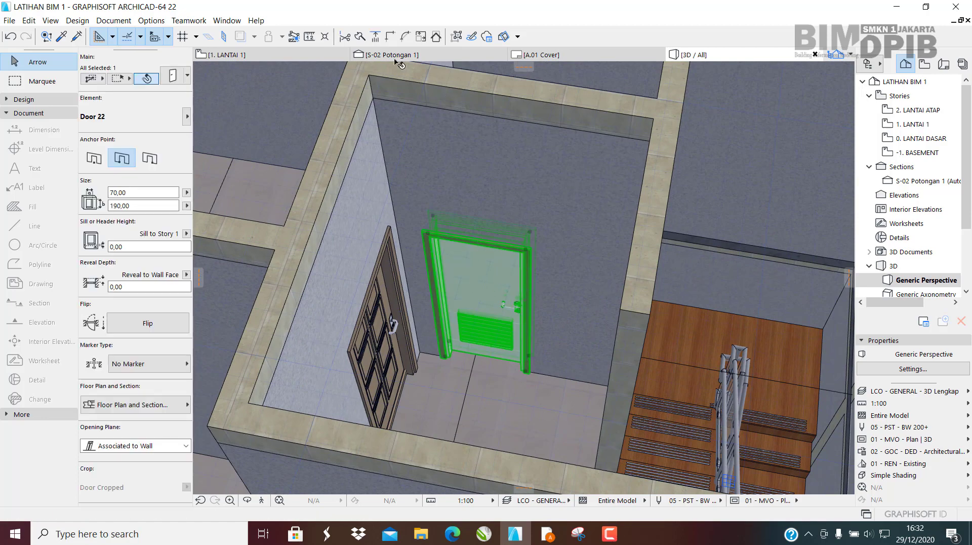
pyautogui.click(274, 55)
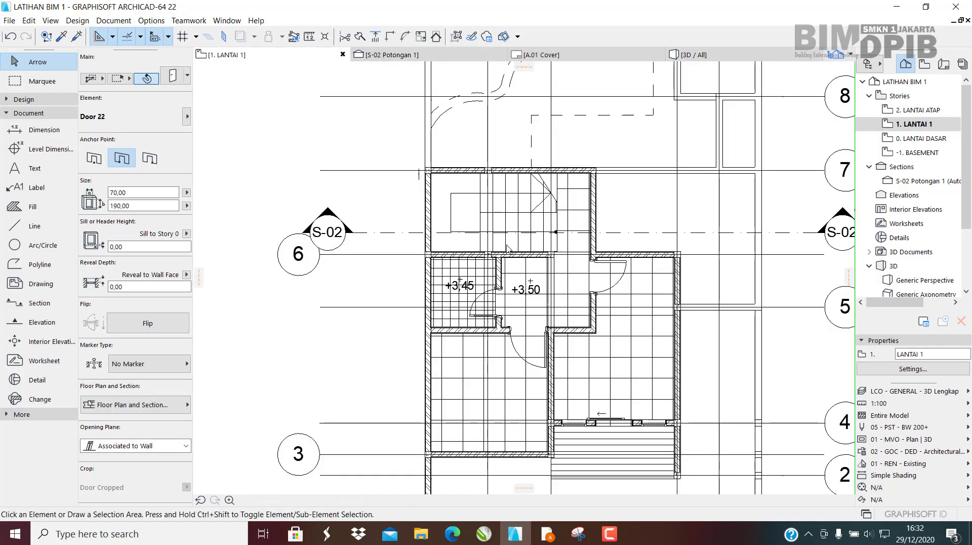
pyautogui.scroll(10, 508, 248)
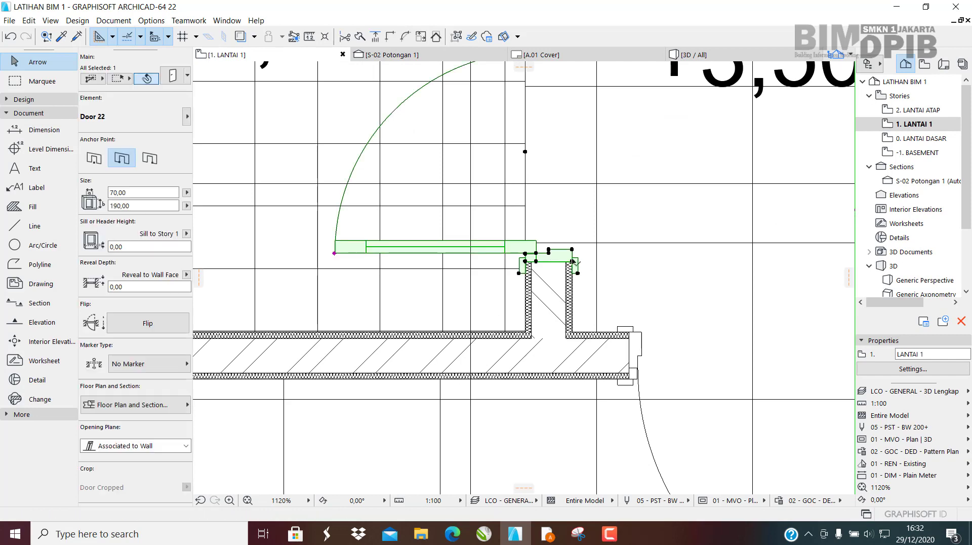
pyautogui.moveTo(579, 262); pyautogui.dragTo(577, 287, button='middle')
pyautogui.scroll(3, 579, 293)
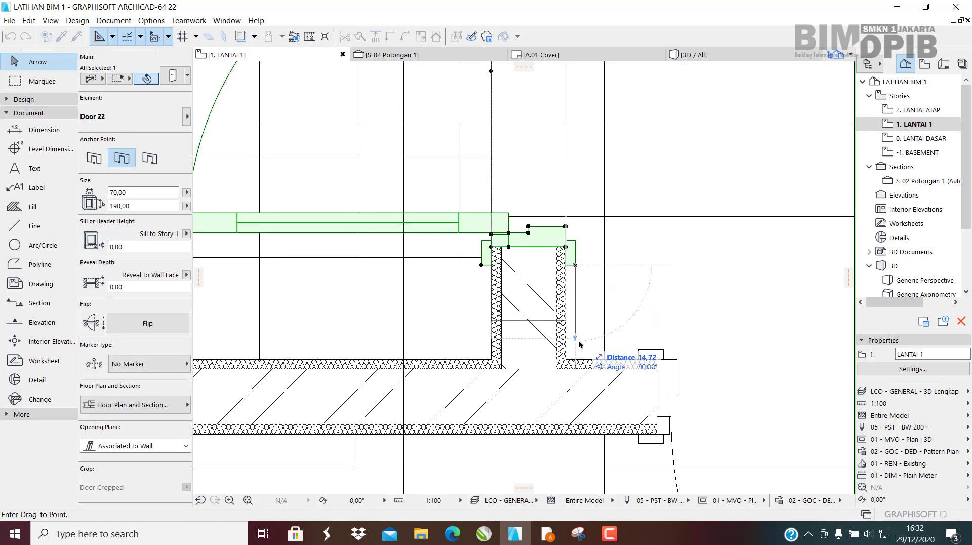
pyautogui.click(579, 355)
pyautogui.scroll(-3, 577, 373)
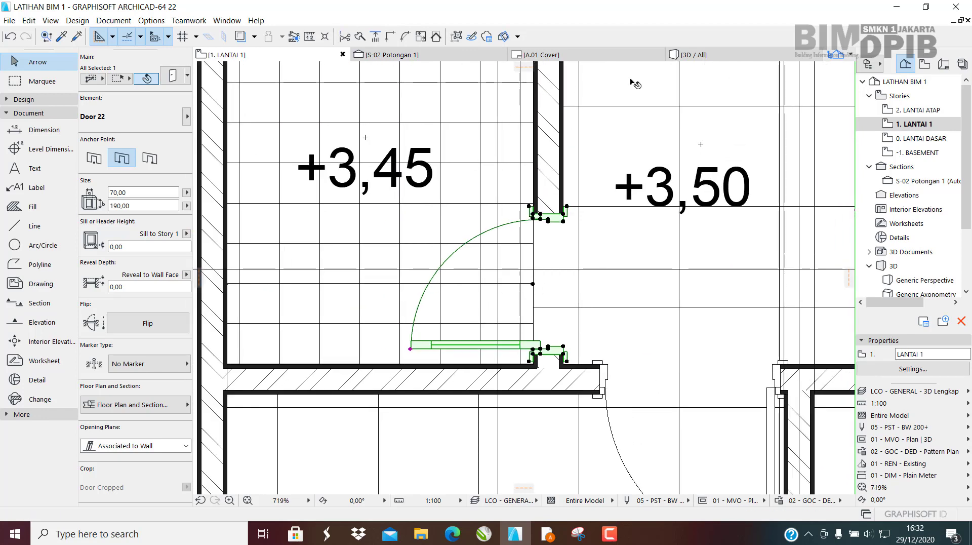
pyautogui.click(708, 52)
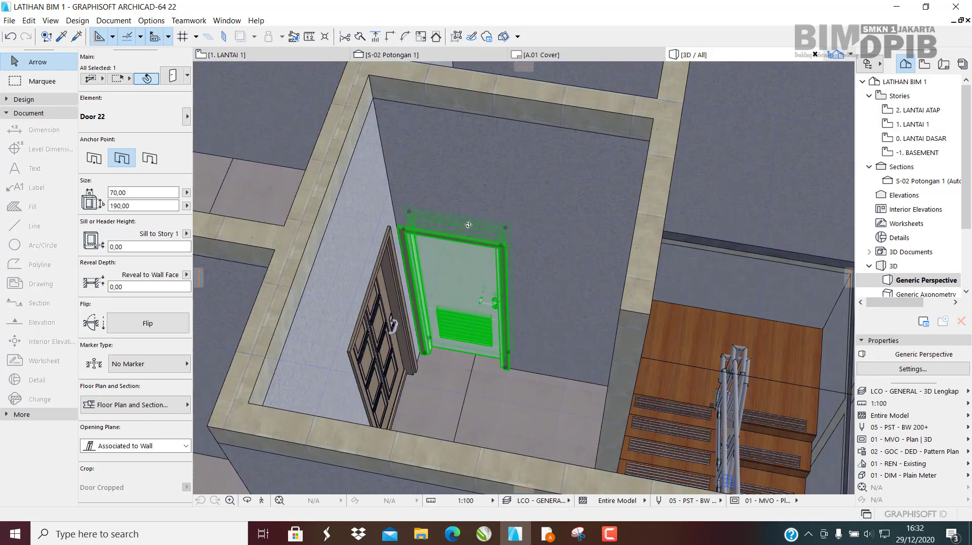
# Review the small room door's frame, leaf, glass and handle surfaces in its settings, and close them without applying changes.
pyautogui.scroll(5, 427, 199)
pyautogui.keyDown('shift'); pyautogui.moveTo(426, 200); pyautogui.dragTo(469, 274, button='middle'); pyautogui.keyUp('shift')
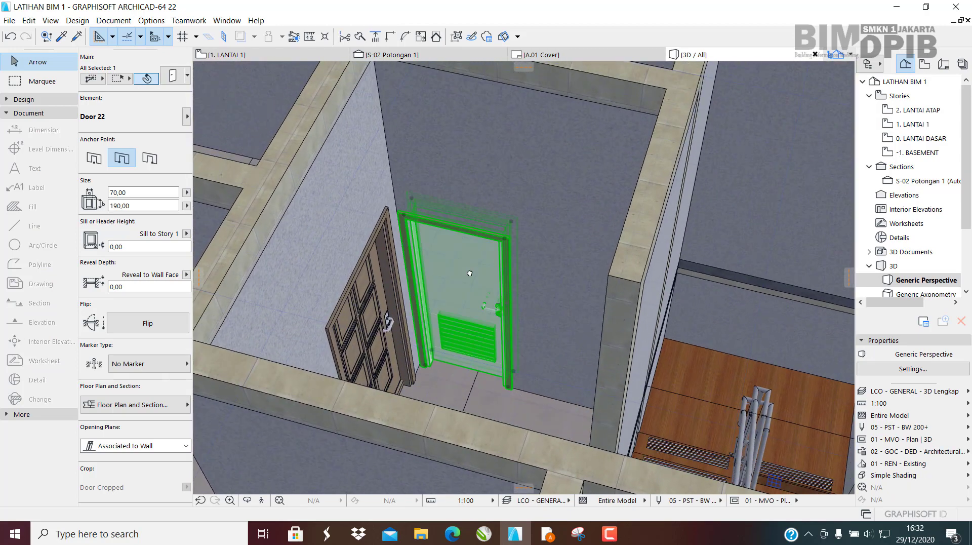
pyautogui.doubleClick(485, 283)
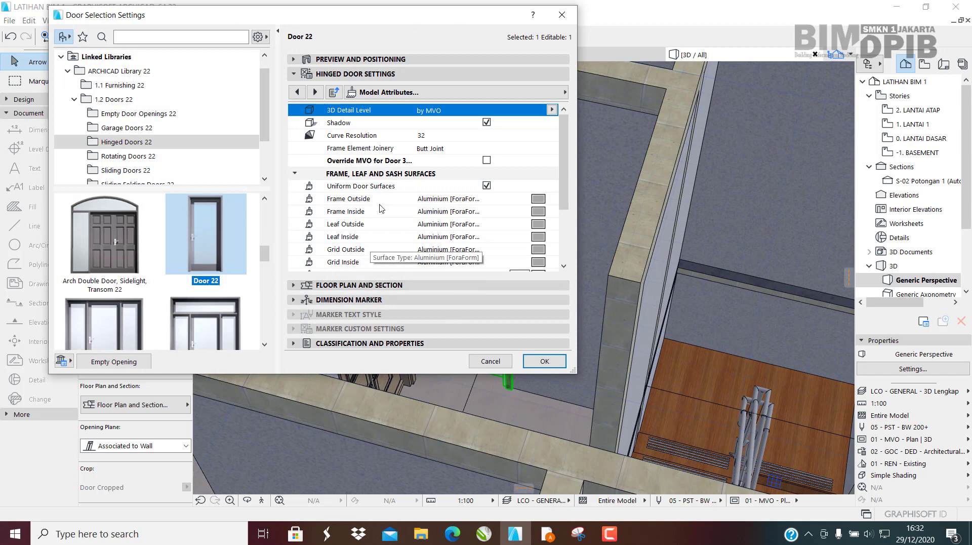
pyautogui.scroll(-3, 436, 229)
pyautogui.scroll(-1, 436, 229)
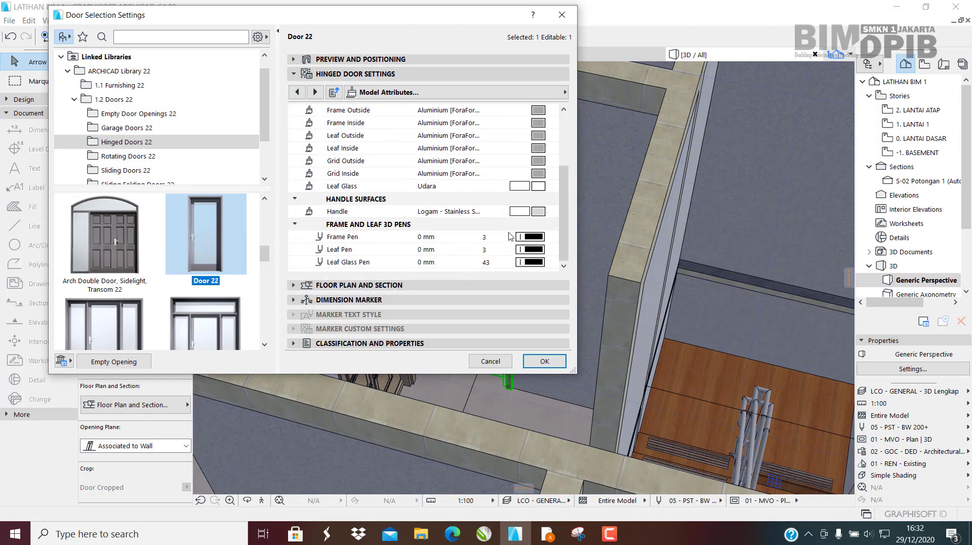
pyautogui.scroll(4, 510, 236)
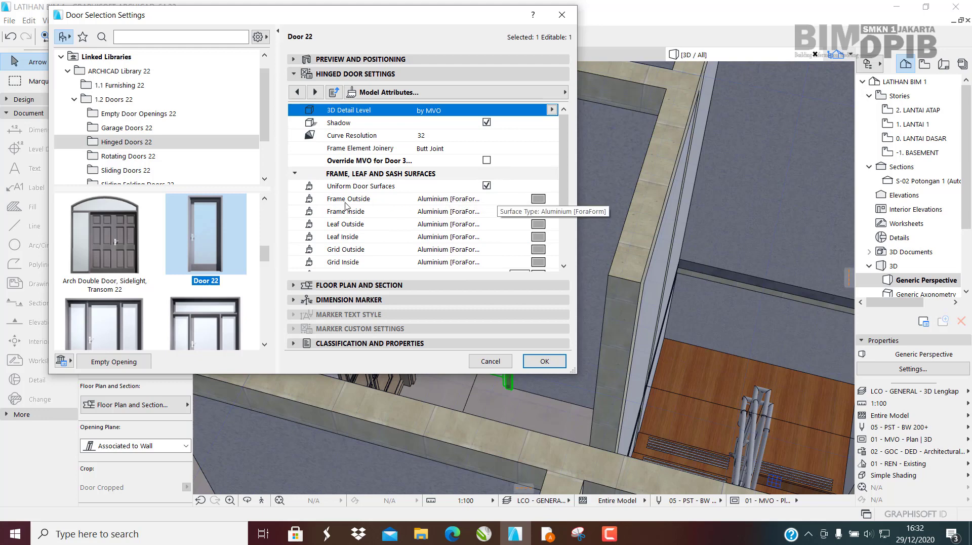
pyautogui.click(540, 199)
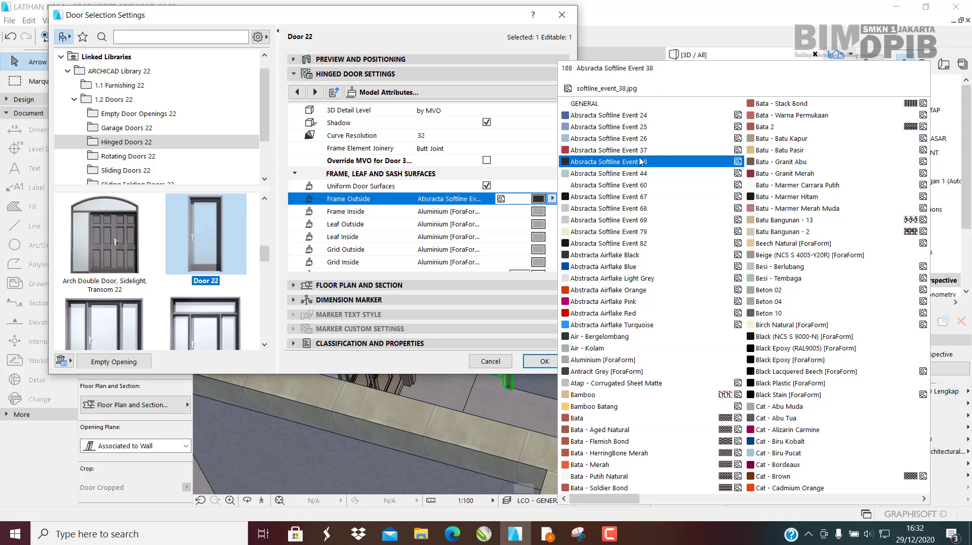
pyautogui.click(470, 224)
pyautogui.scroll(-3, 425, 192)
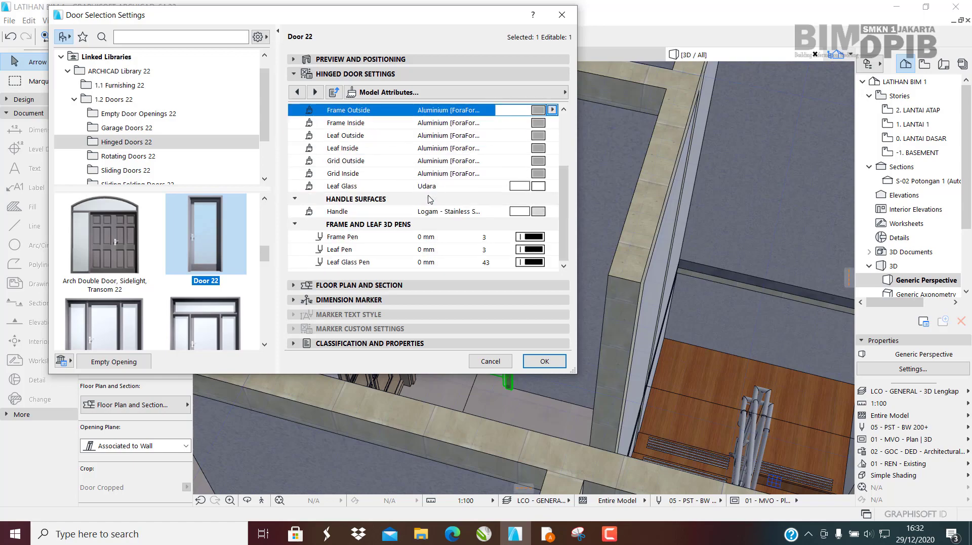
pyautogui.scroll(3, 471, 229)
pyautogui.click(562, 16)
# Examine the front facade's openings, the upper-floor rooms and the stair's upper landing in 3D, and clear the door selection.
pyautogui.scroll(-3, 487, 224)
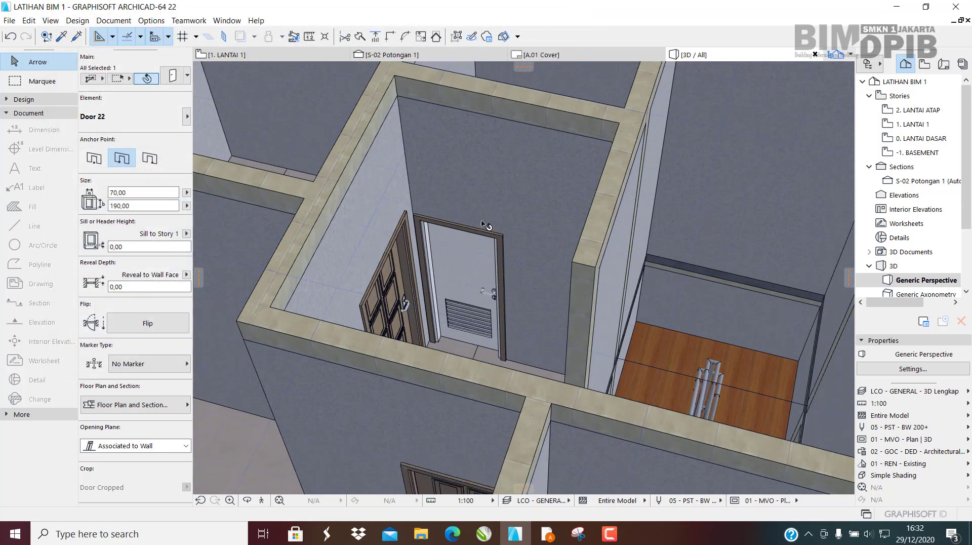
pyautogui.scroll(-3, 520, 248)
pyautogui.keyDown('shift'); pyautogui.moveTo(520, 251); pyautogui.dragTo(555, 294, button='middle'); pyautogui.keyUp('shift')
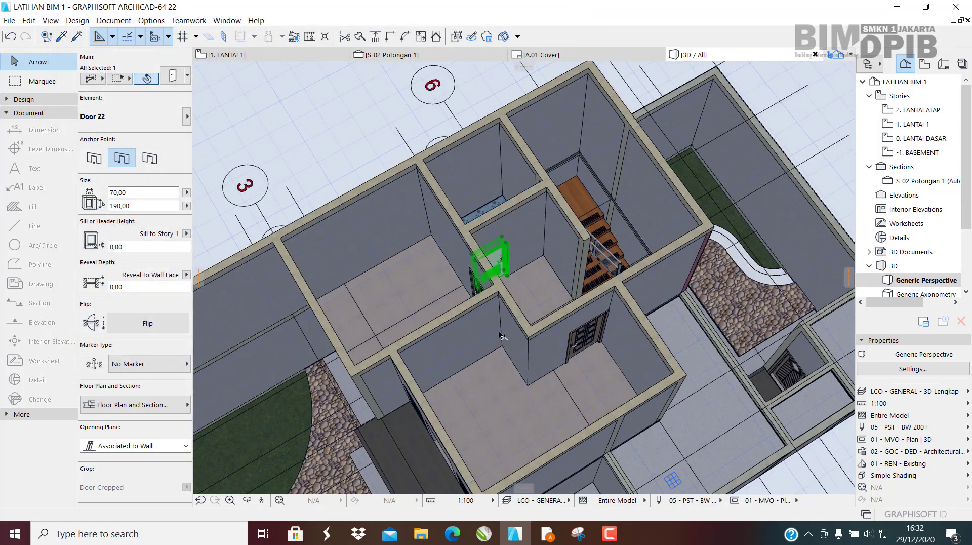
pyautogui.keyDown('shift'); pyautogui.moveTo(502, 335); pyautogui.dragTo(541, 285, button='middle'); pyautogui.keyUp('shift')
pyautogui.scroll(10, 641, 271)
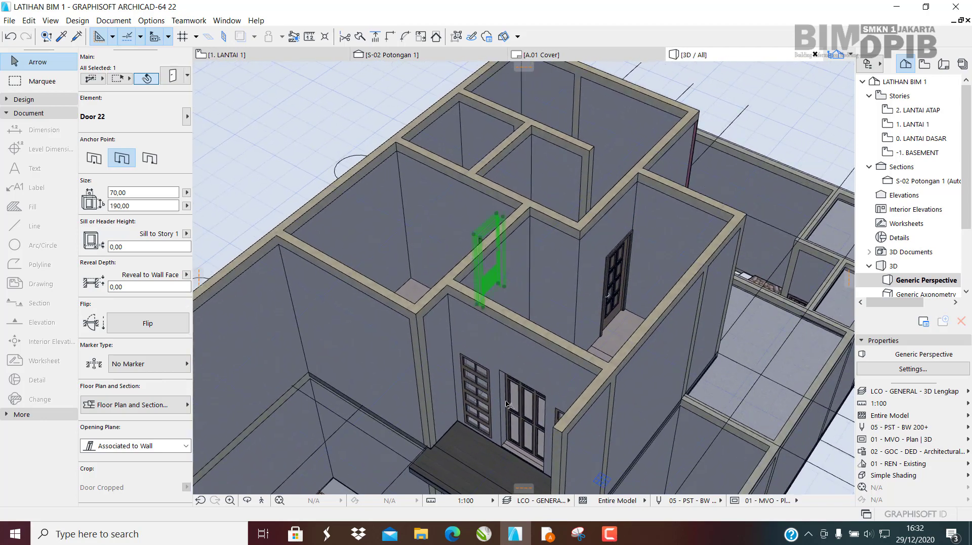
pyautogui.scroll(10, 643, 278)
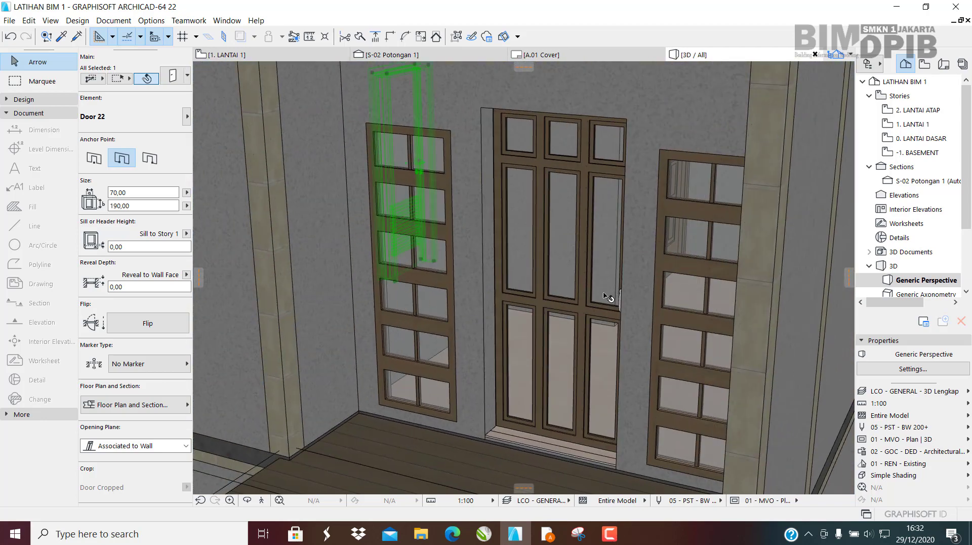
pyautogui.scroll(-10, 607, 297)
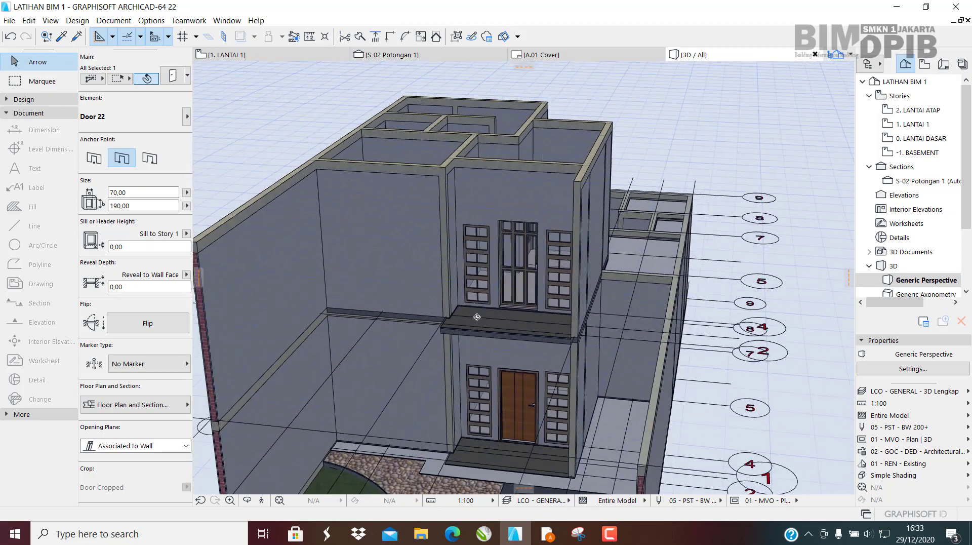
pyautogui.keyDown('shift'); pyautogui.moveTo(477, 317); pyautogui.dragTo(465, 352, button='middle'); pyautogui.keyUp('shift')
pyautogui.scroll(8, 479, 367)
pyautogui.scroll(-5, 464, 351)
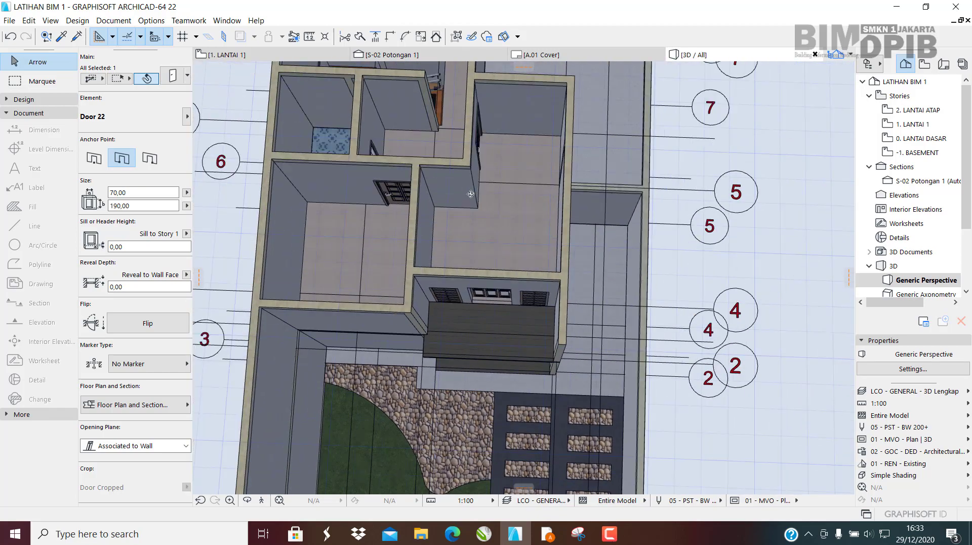
pyautogui.moveTo(471, 194); pyautogui.dragTo(527, 390, button='middle')
pyautogui.scroll(8, 523, 304)
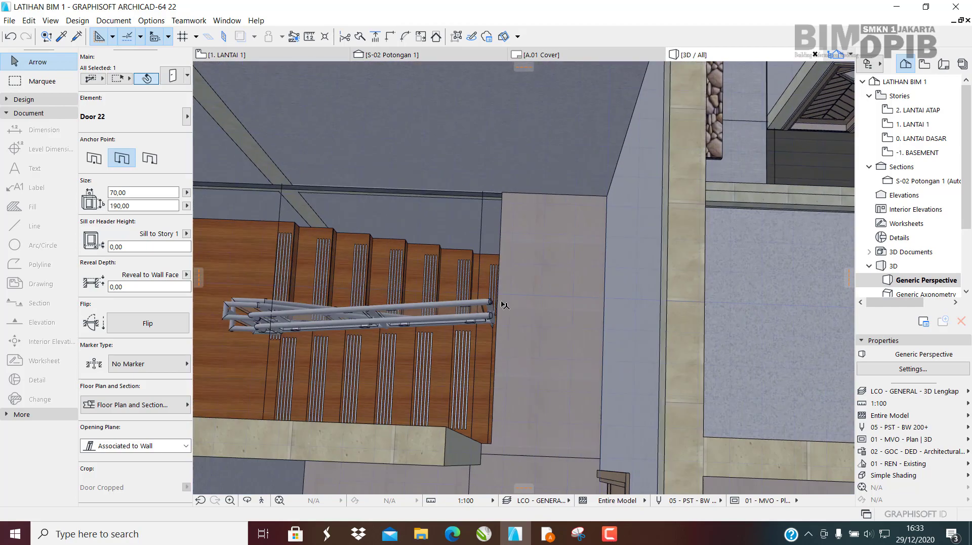
pyautogui.keyDown('shift'); pyautogui.moveTo(504, 305); pyautogui.dragTo(483, 330, button='middle'); pyautogui.keyUp('shift')
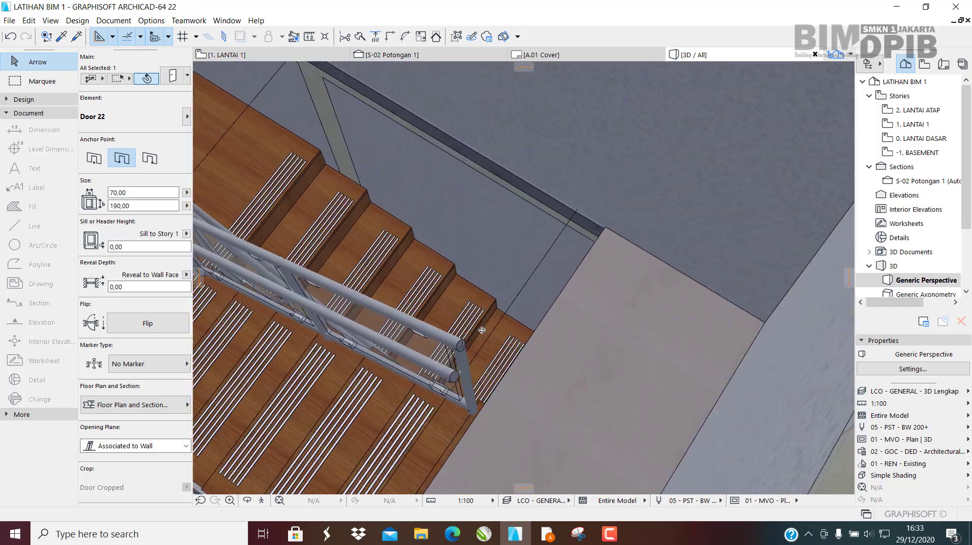
pyautogui.scroll(4, 503, 380)
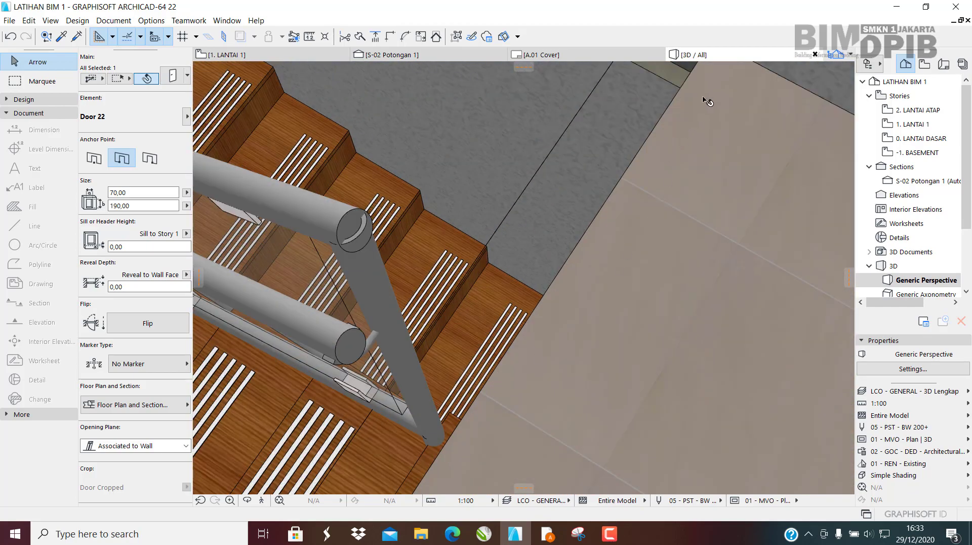
pyautogui.scroll(-5, 536, 285)
pyautogui.press('Escape')
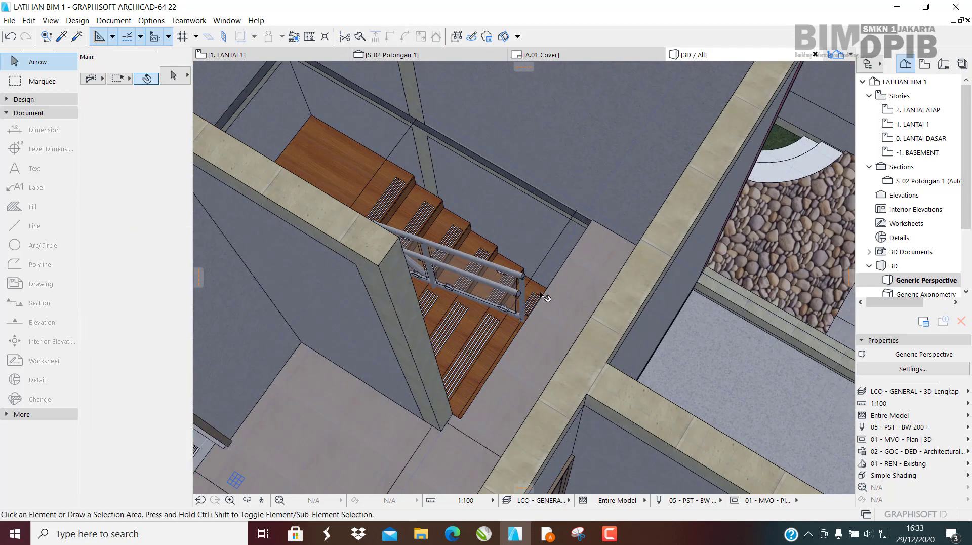
# Start the Railing tool and set both the railing and node associativity and the segment associativity to Static.
pyautogui.click(16, 101)
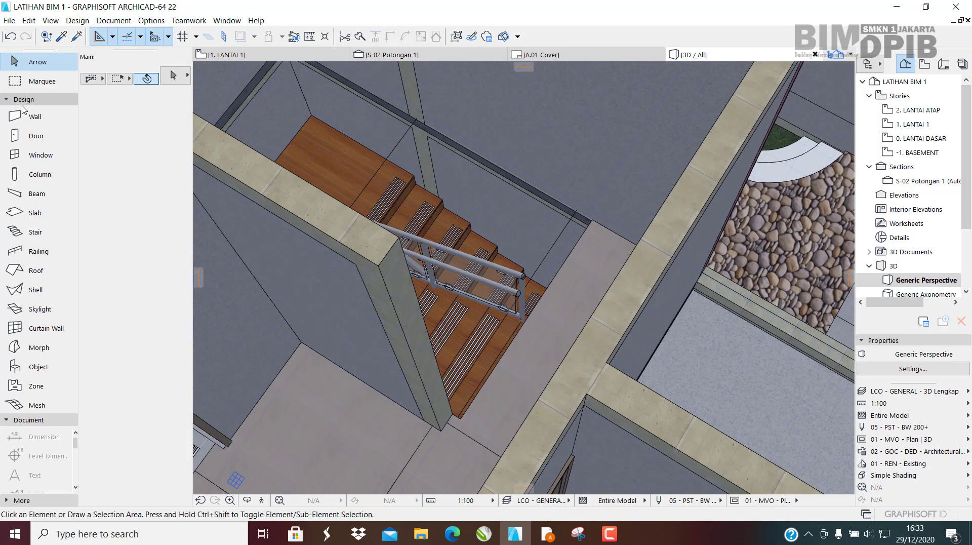
pyautogui.click(38, 251)
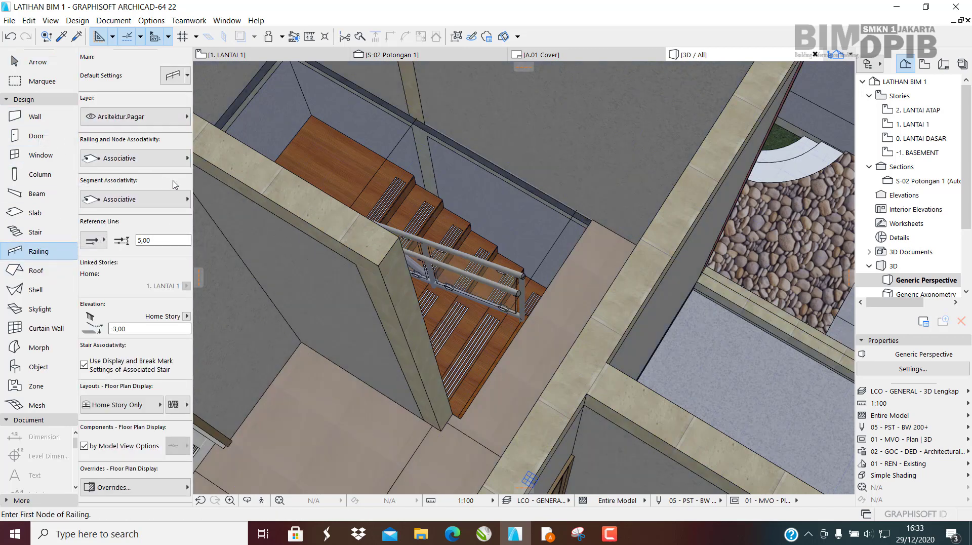
pyautogui.scroll(10, 481, 243)
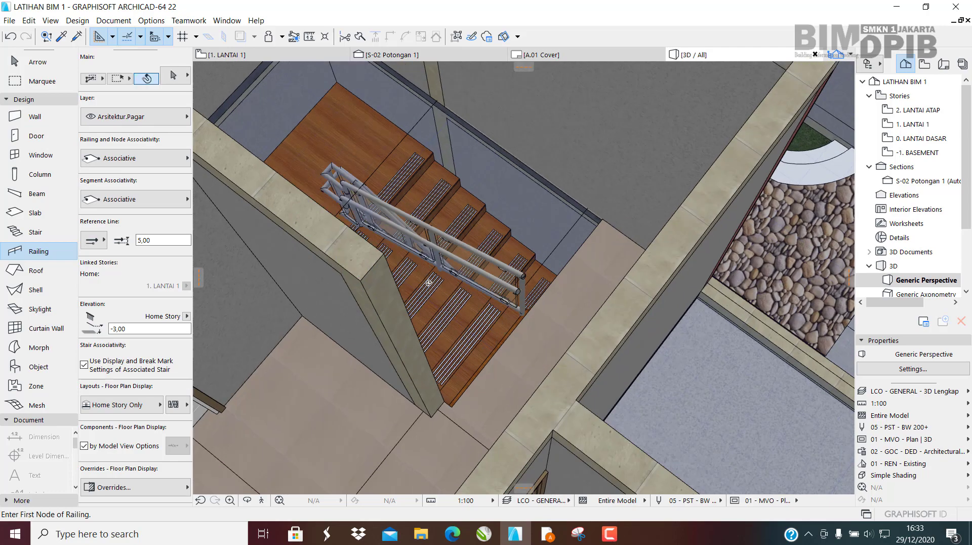
pyautogui.scroll(4, 500, 208)
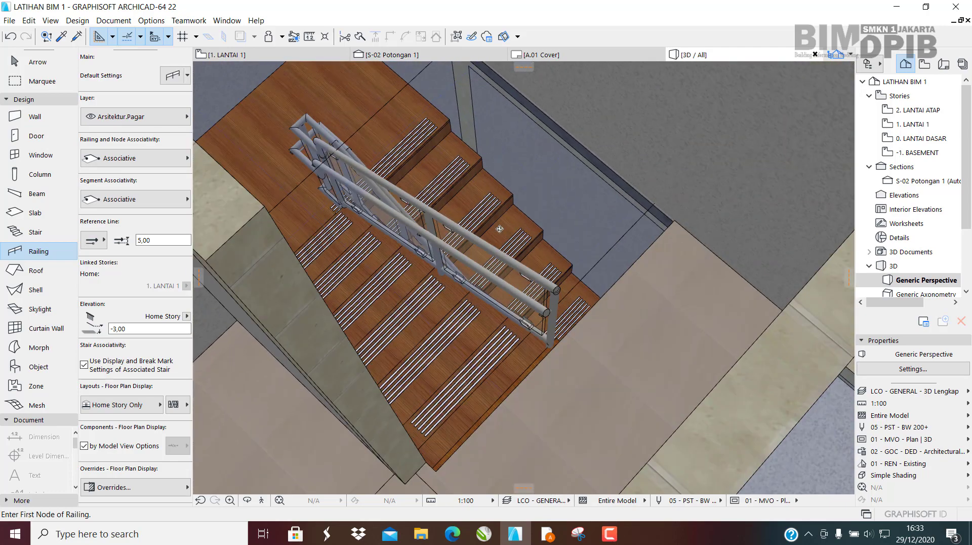
pyautogui.click(125, 161)
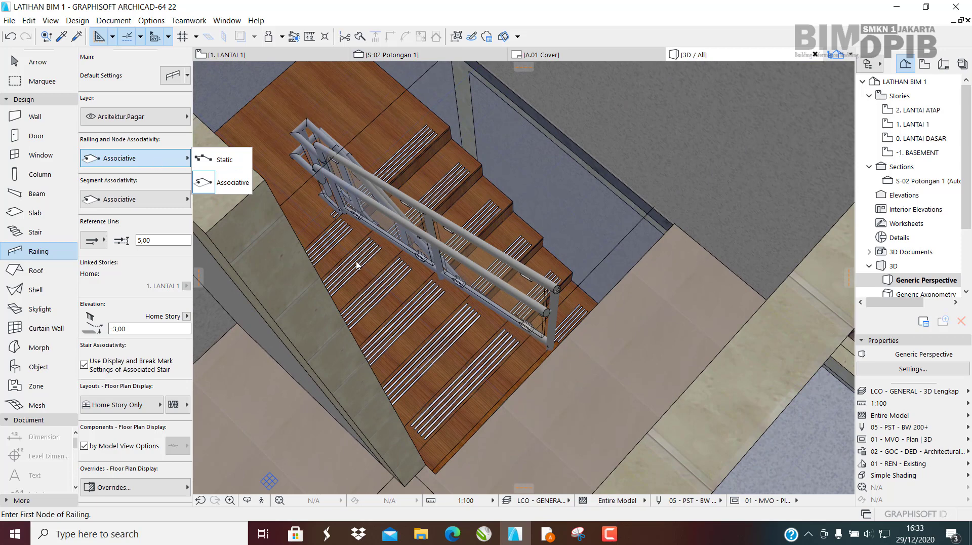
pyautogui.click(225, 166)
pyautogui.click(124, 201)
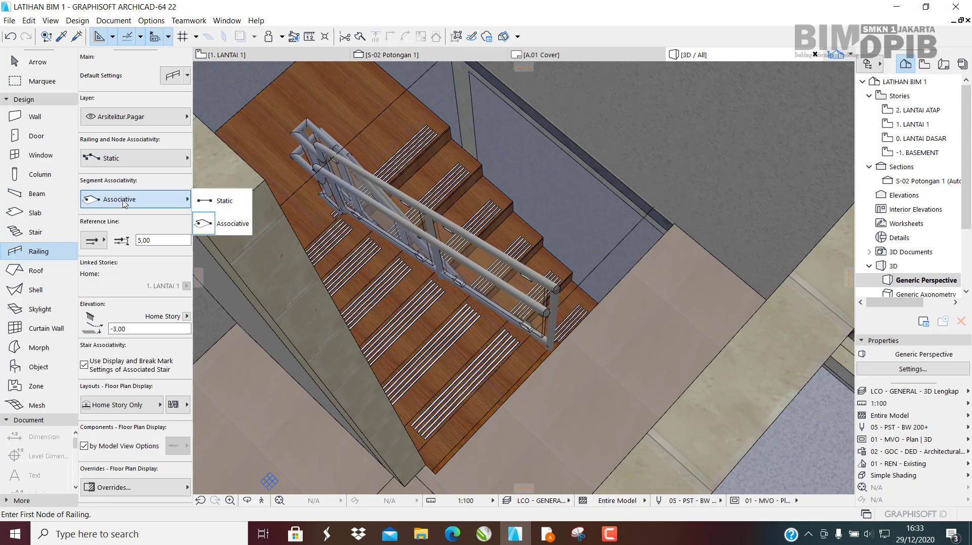
pyautogui.click(222, 201)
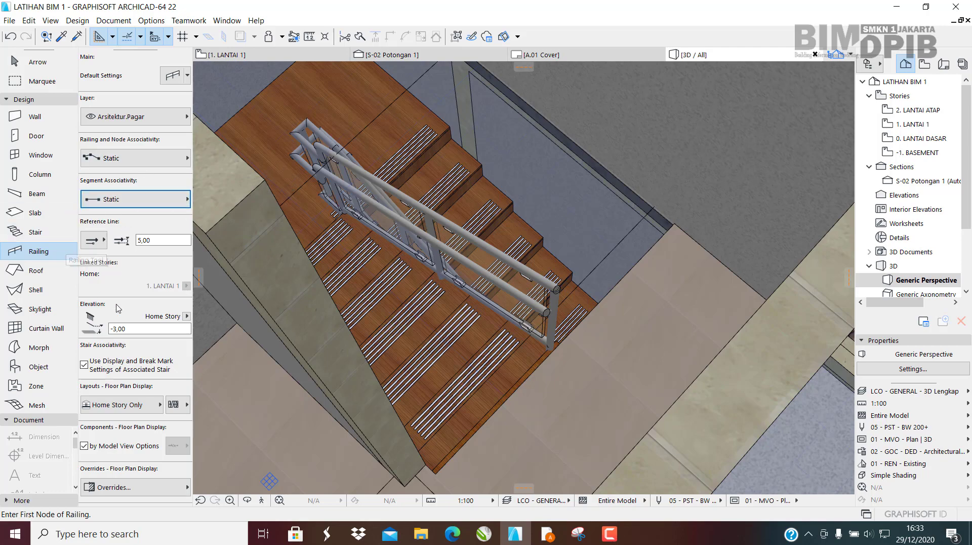
pyautogui.scroll(2, 423, 264)
pyautogui.moveTo(424, 264); pyautogui.dragTo(498, 401, button='middle')
pyautogui.scroll(4, 499, 402)
pyautogui.scroll(2, 491, 360)
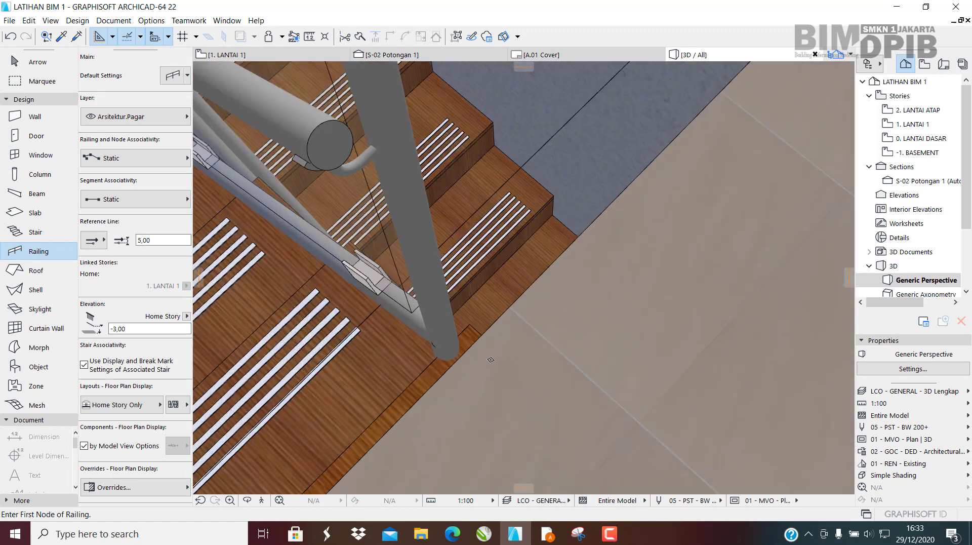
pyautogui.moveTo(466, 350); pyautogui.dragTo(515, 313, button='middle')
pyautogui.click(516, 315)
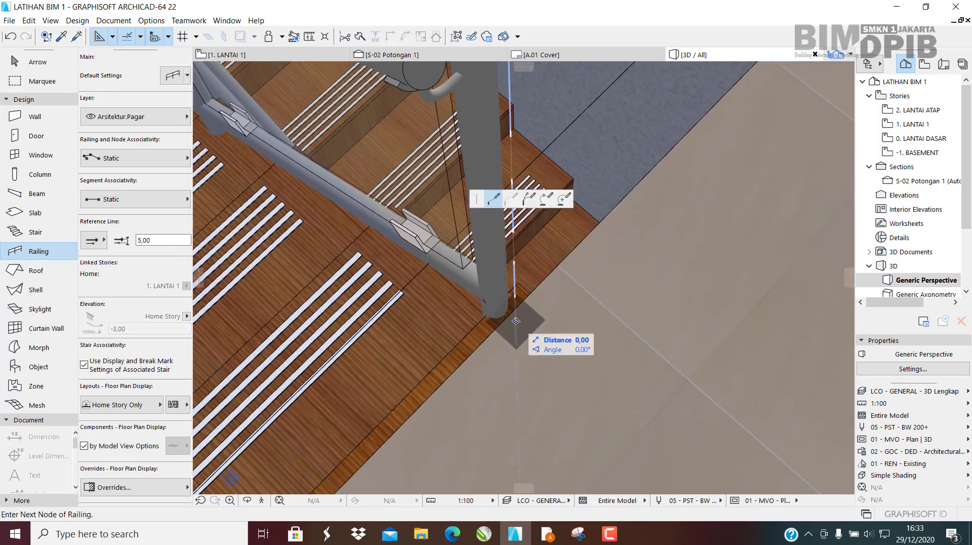
pyautogui.scroll(-1, 495, 347)
pyautogui.scroll(-3, 495, 346)
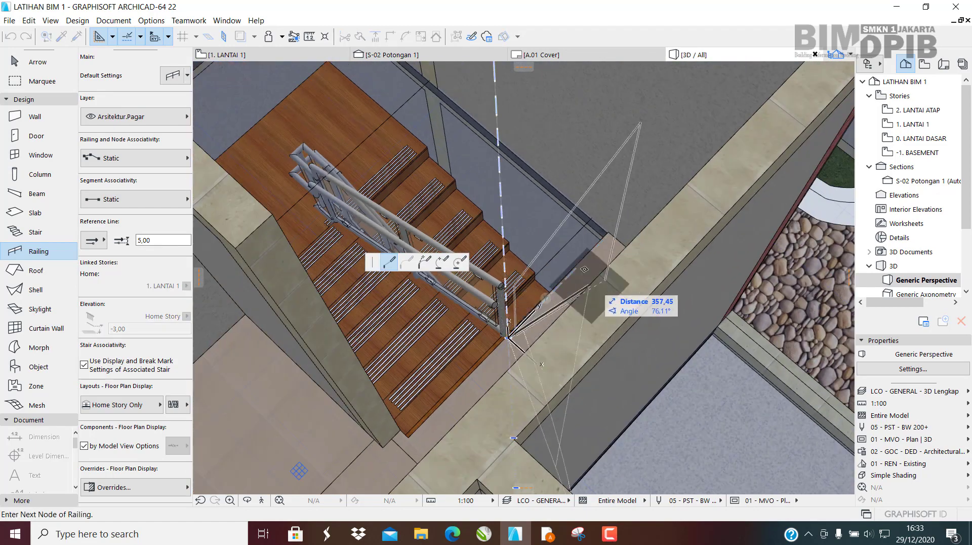
pyautogui.scroll(2, 582, 259)
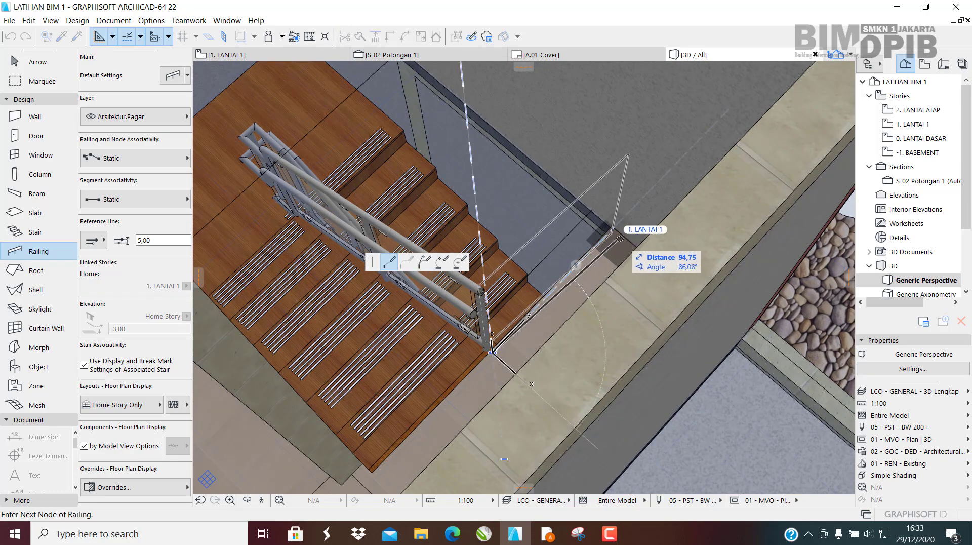
pyautogui.click(617, 231)
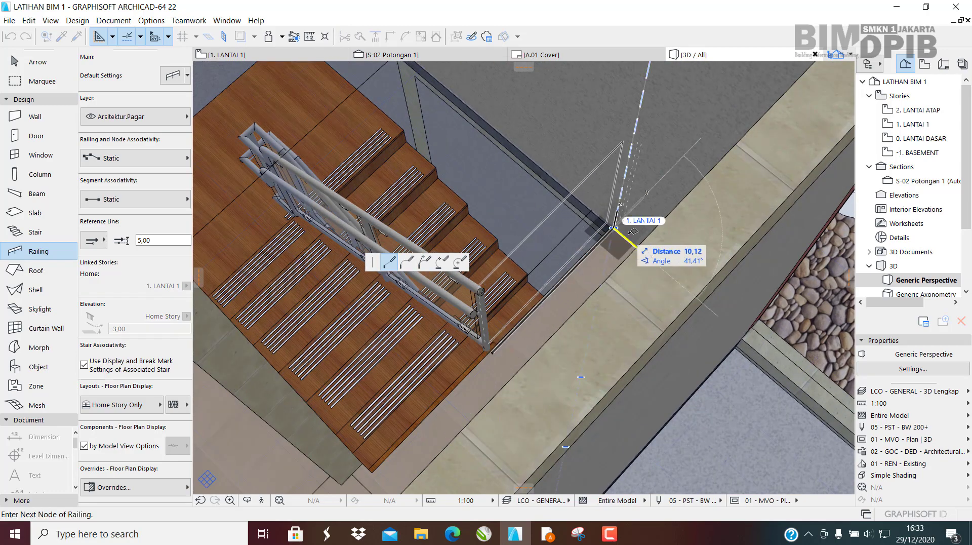
pyautogui.press('Escape')
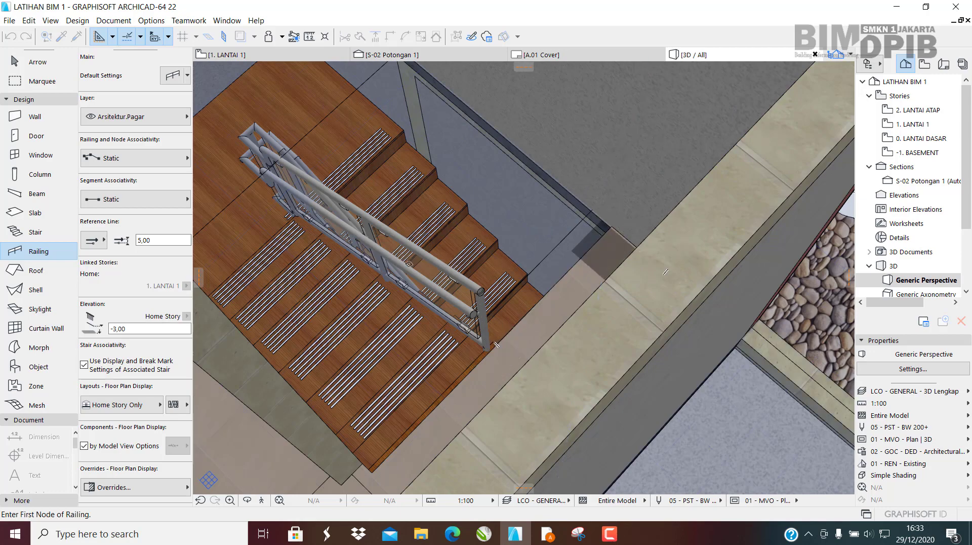
pyautogui.moveTo(447, 315); pyautogui.dragTo(337, 206, button='middle')
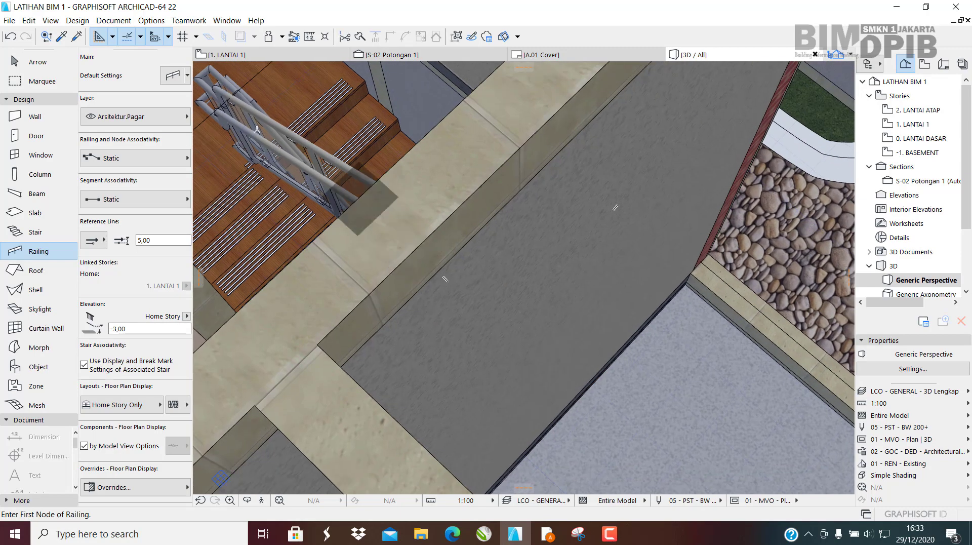
# Inspect the stair and its upper landing edge on the LANTAI 1 plan, and clear the door selection.
pyautogui.click(241, 53)
pyautogui.scroll(-4, 562, 356)
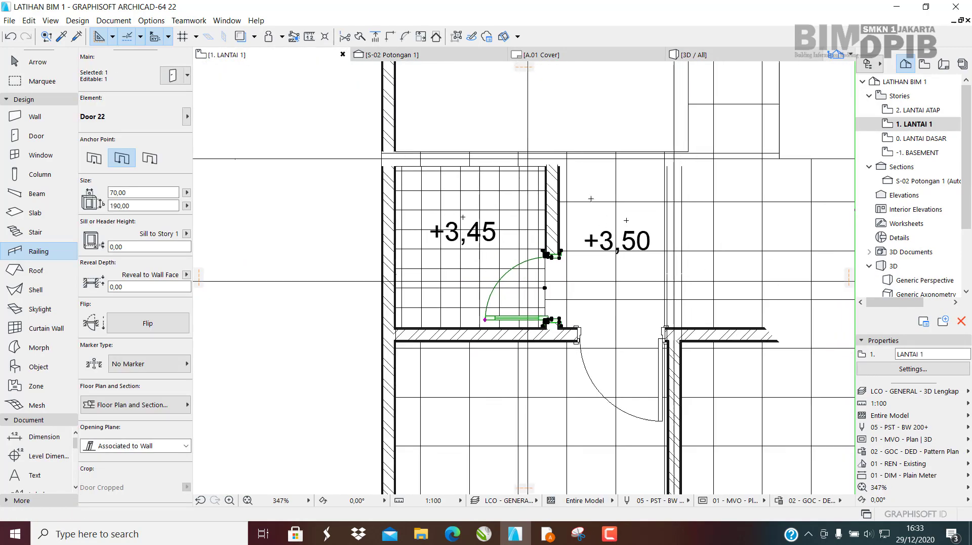
pyautogui.scroll(1, 562, 356)
pyautogui.moveTo(542, 282); pyautogui.dragTo(529, 491, button='middle')
pyautogui.moveTo(575, 147); pyautogui.dragTo(518, 32, button='middle')
pyautogui.scroll(4, 566, 303)
pyautogui.moveTo(629, 421); pyautogui.dragTo(622, 393, button='middle')
pyautogui.scroll(1, 617, 289)
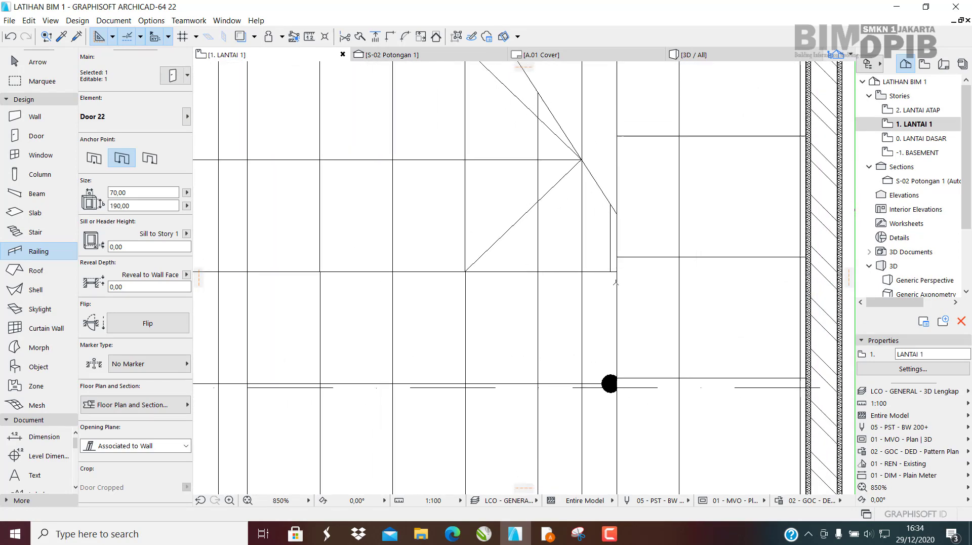
pyautogui.scroll(-5, 626, 291)
pyautogui.scroll(3, 626, 290)
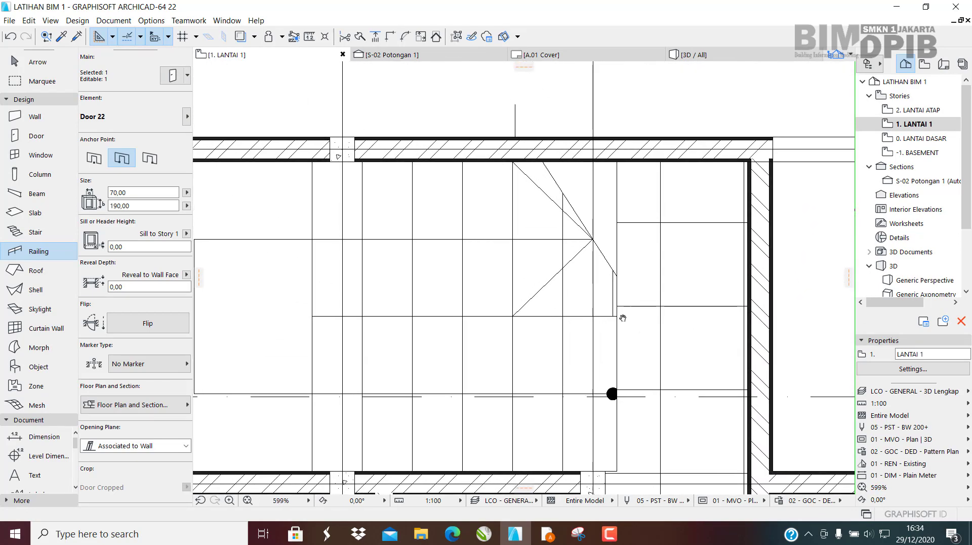
pyautogui.press('Escape')
pyautogui.press('Escape')
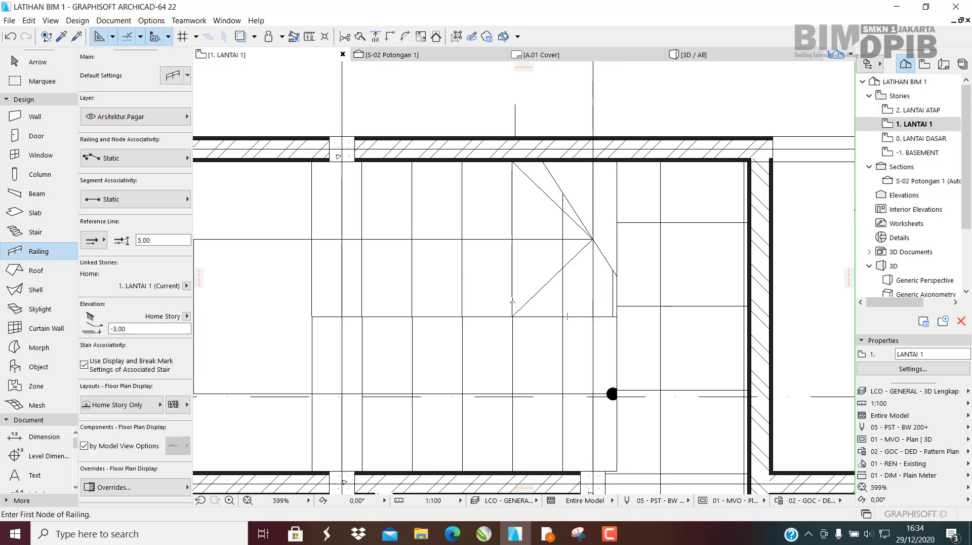
# Compare the stair and its railing on the LANTAI DASAR and LANTAI 1 plans, and return to LANTAI DASAR.
pyautogui.click(911, 140)
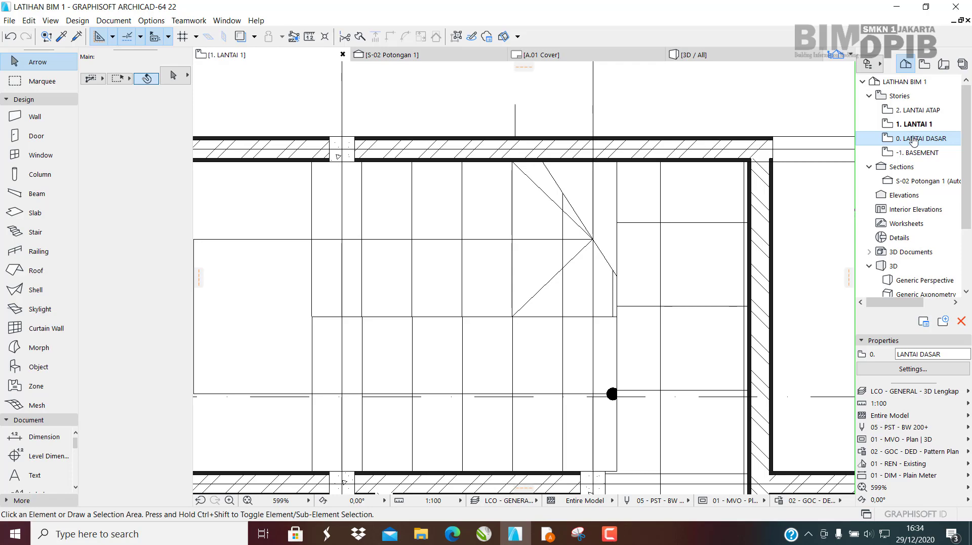
pyautogui.doubleClick(920, 139)
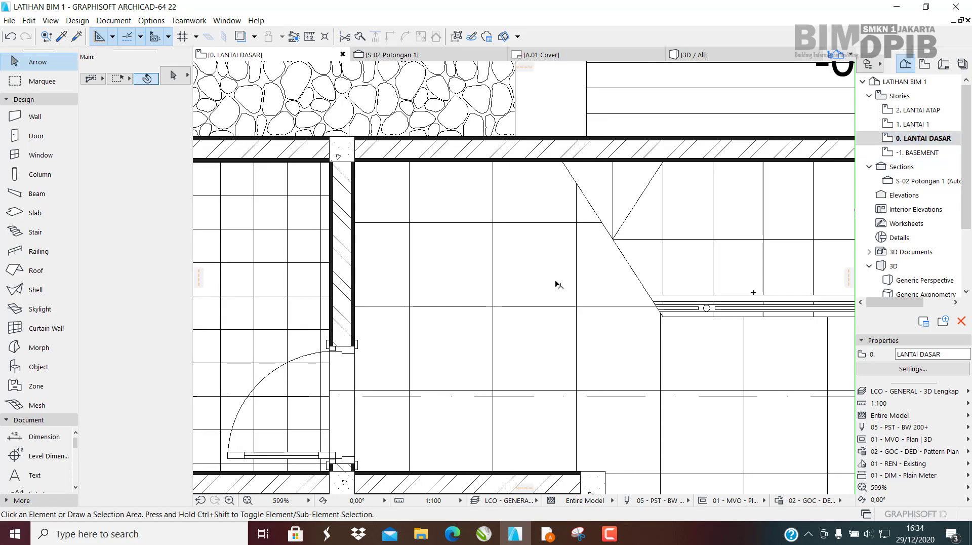
pyautogui.scroll(-7, 556, 284)
pyautogui.scroll(7, 621, 300)
pyautogui.click(634, 298)
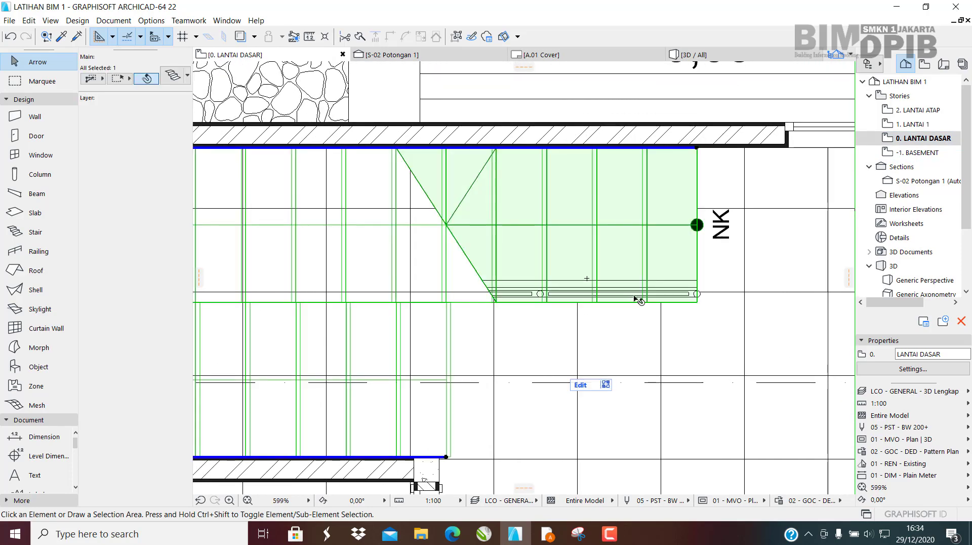
pyautogui.press('Escape')
pyautogui.click(628, 292)
pyautogui.press('Escape')
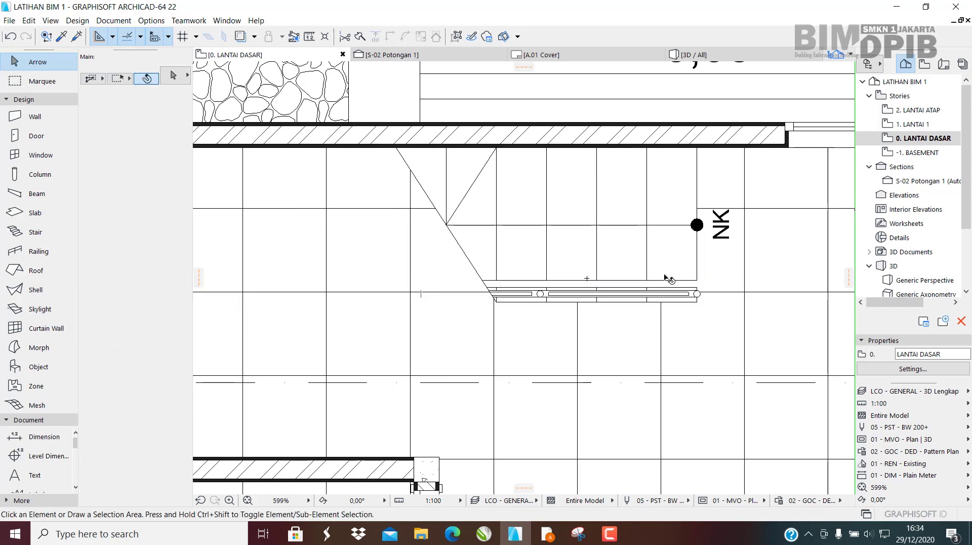
pyautogui.doubleClick(935, 125)
pyautogui.moveTo(424, 314); pyautogui.dragTo(510, 302, button='middle')
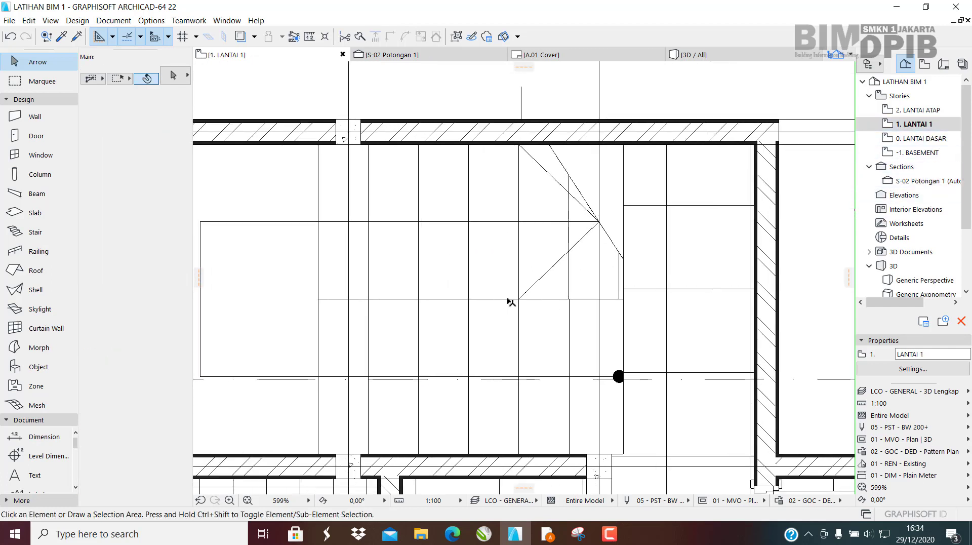
pyautogui.scroll(-2, 510, 302)
pyautogui.moveTo(438, 272); pyautogui.dragTo(416, 250, button='middle')
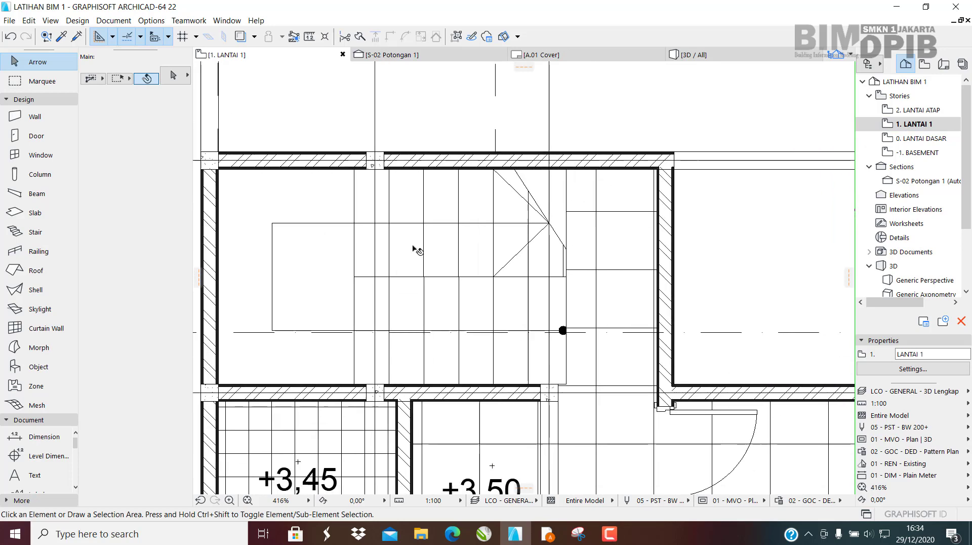
pyautogui.doubleClick(901, 138)
pyautogui.moveTo(654, 296); pyautogui.dragTo(586, 282, button='middle')
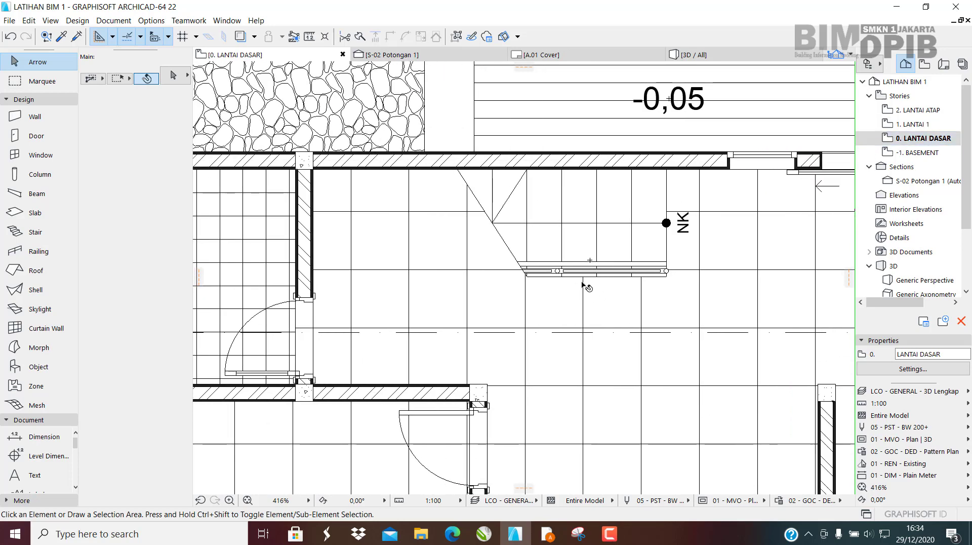
# Review the stair railing's floor plan story display options, close its settings without applying changes, and check the stair on the LANTAI 1 plan.
pyautogui.click(586, 278)
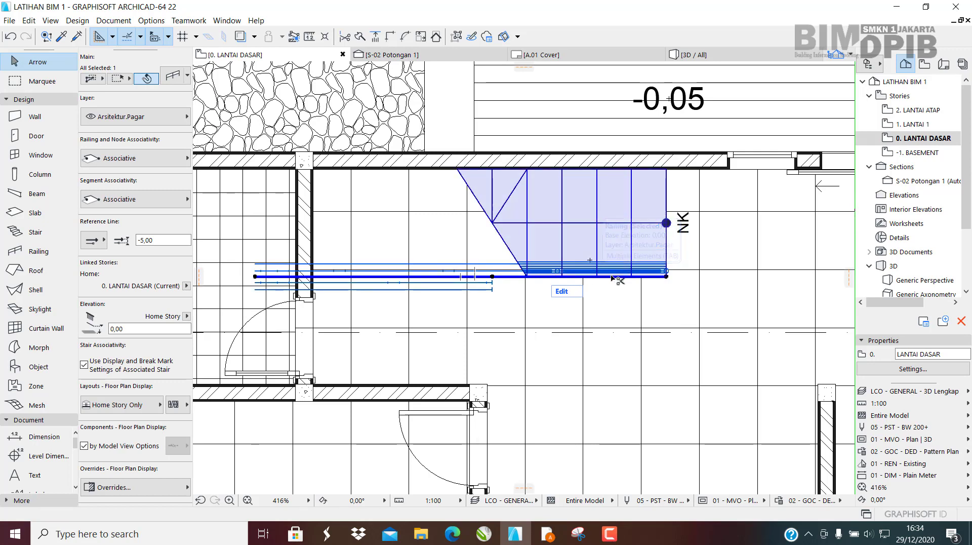
pyautogui.doubleClick(614, 278)
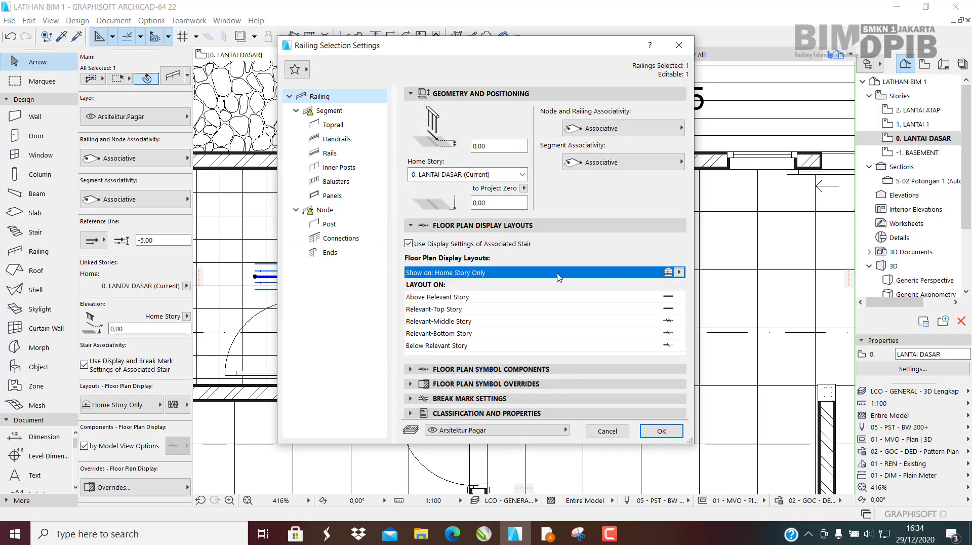
pyautogui.click(679, 273)
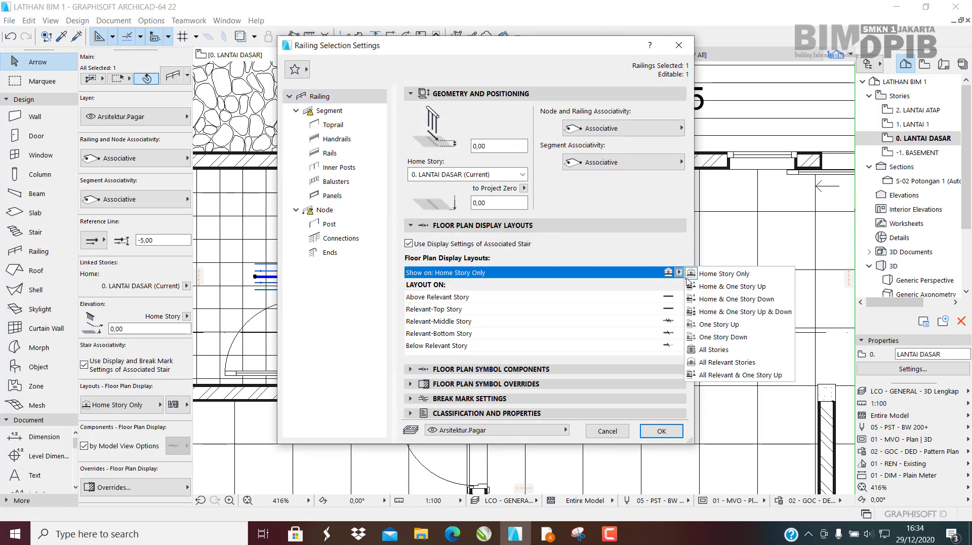
pyautogui.click(723, 274)
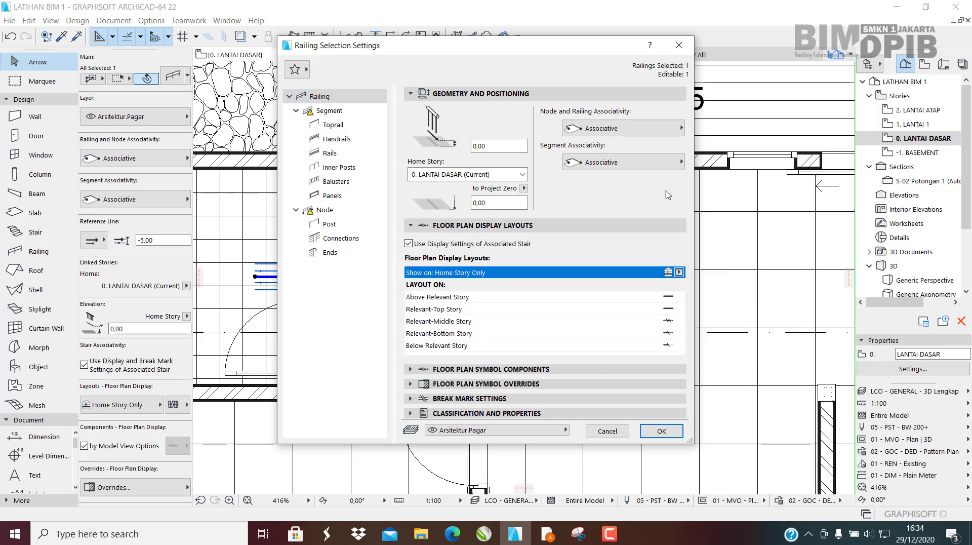
pyautogui.click(679, 45)
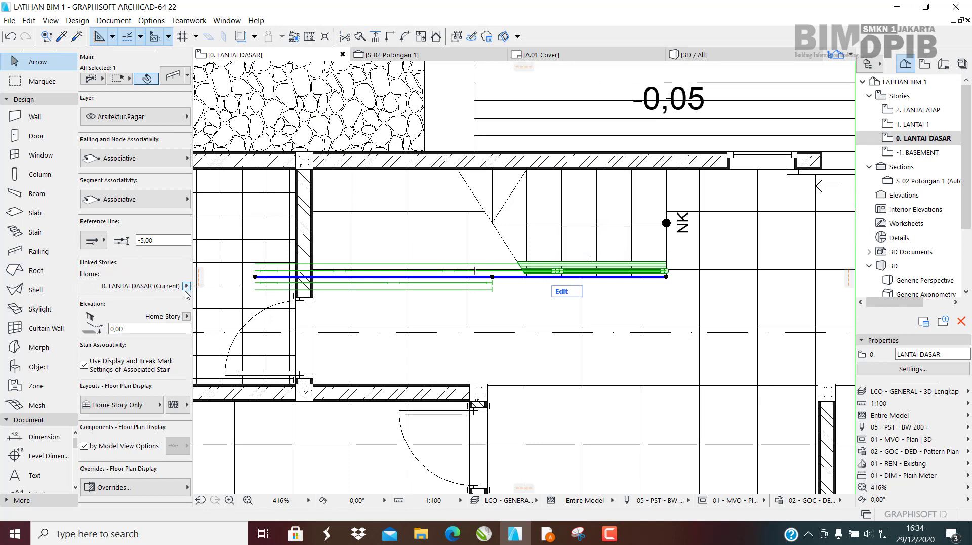
pyautogui.hotkey('ctrl', 'Up')
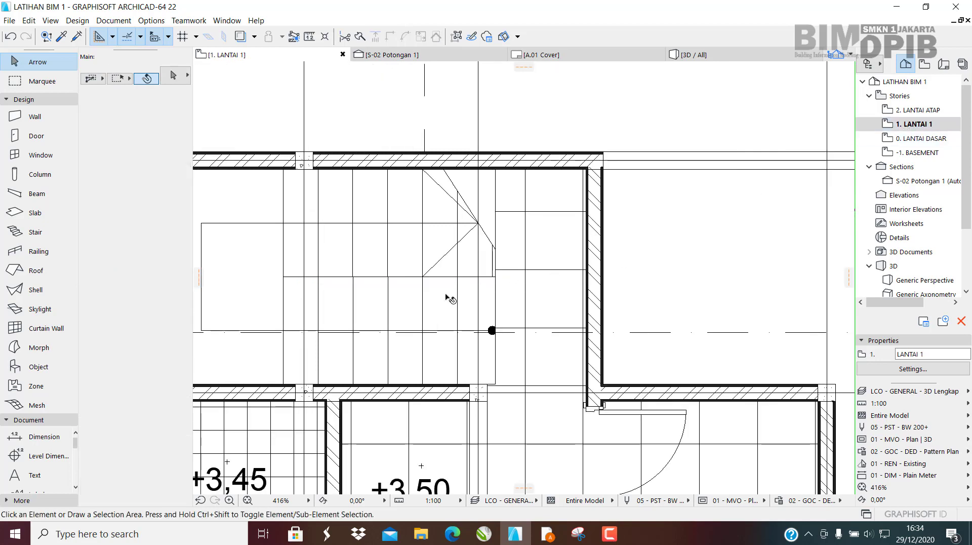
pyautogui.doubleClick(921, 138)
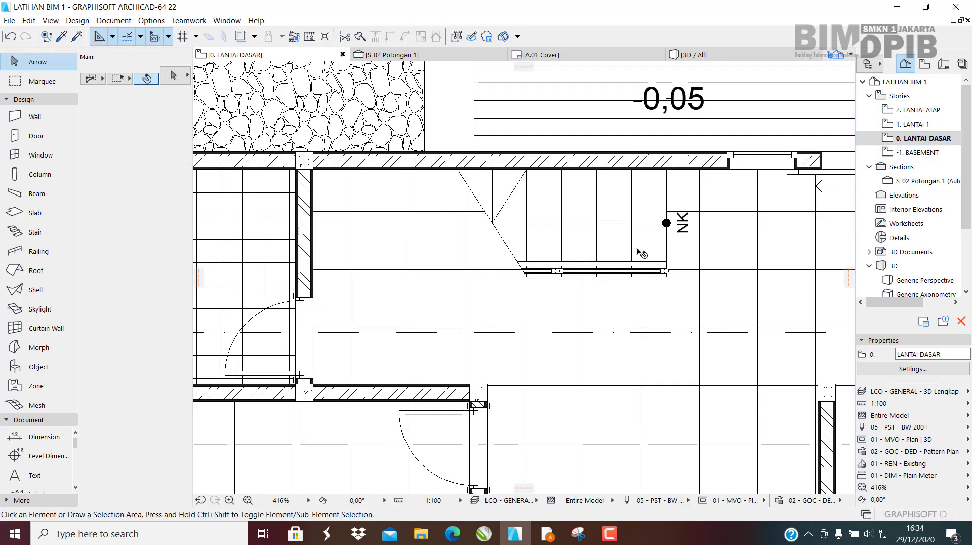
# Set the LANTAI DASAR stair railing's floor plan display to Home & One Story Up, and open the LANTAI 1 plan at the stair.
pyautogui.click(627, 277)
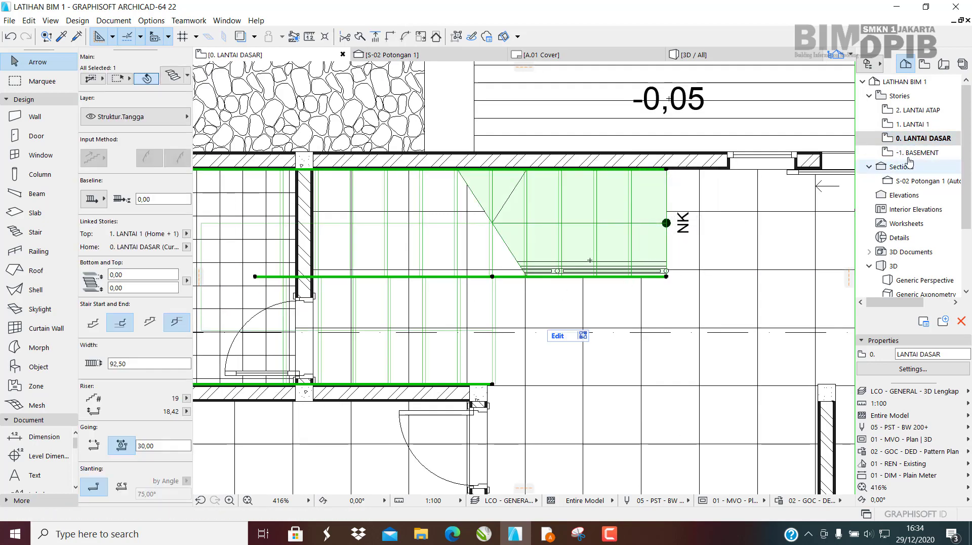
pyautogui.click(696, 276)
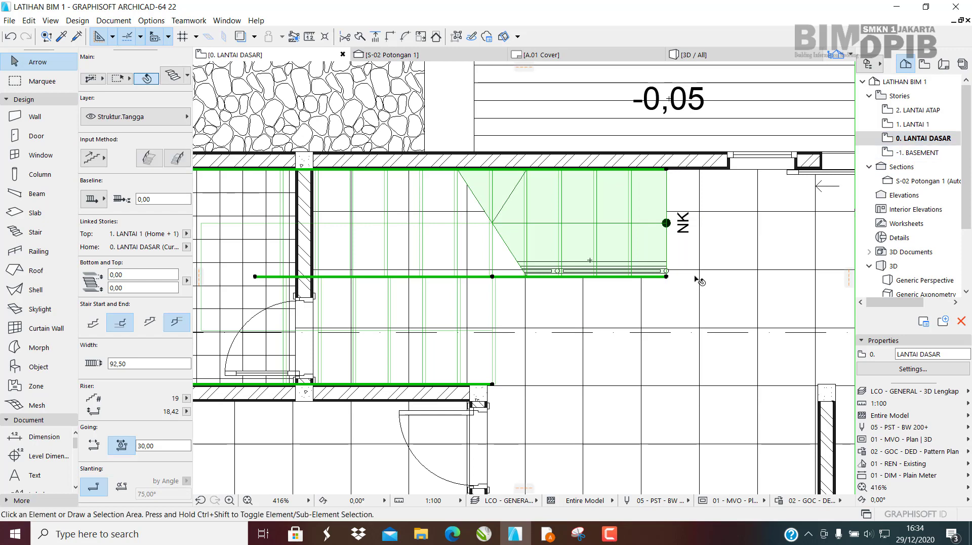
pyautogui.click(667, 273)
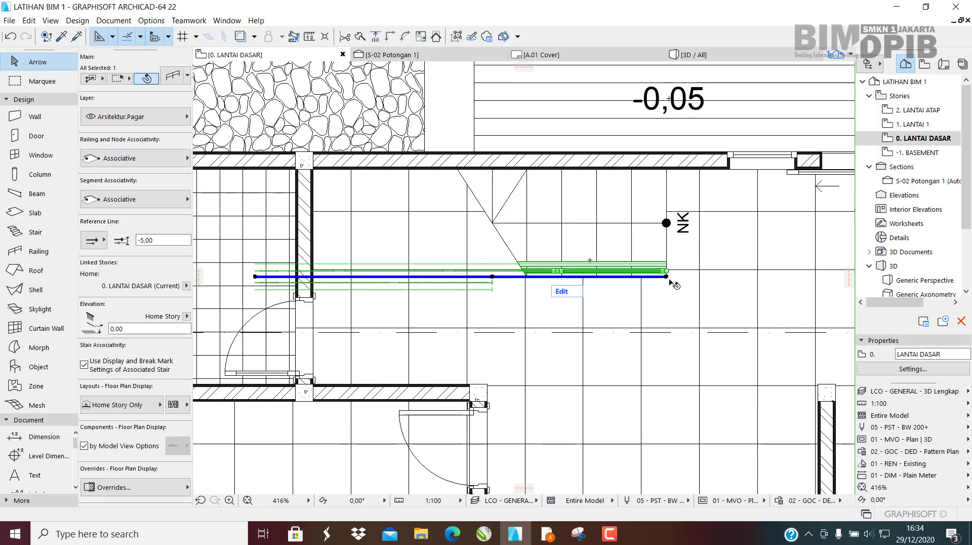
pyautogui.doubleClick(671, 282)
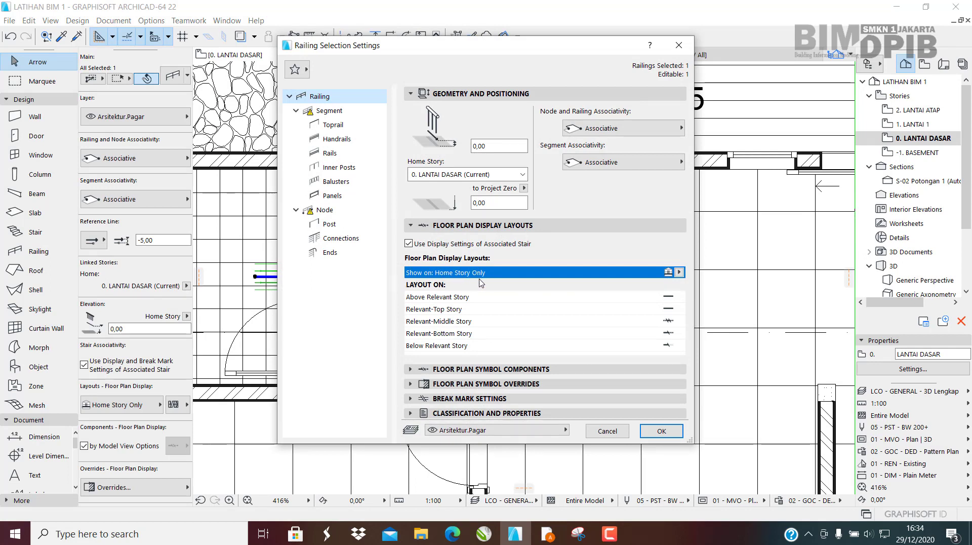
pyautogui.click(683, 272)
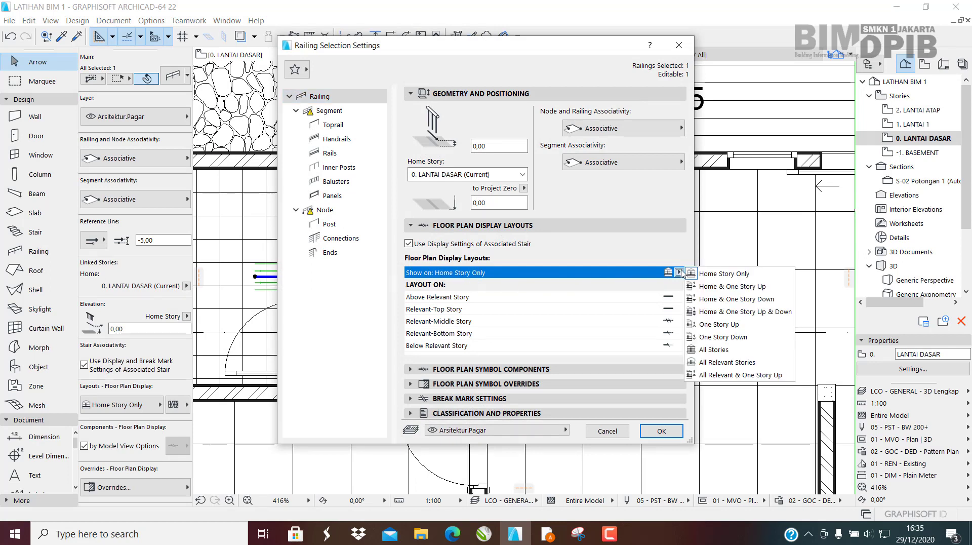
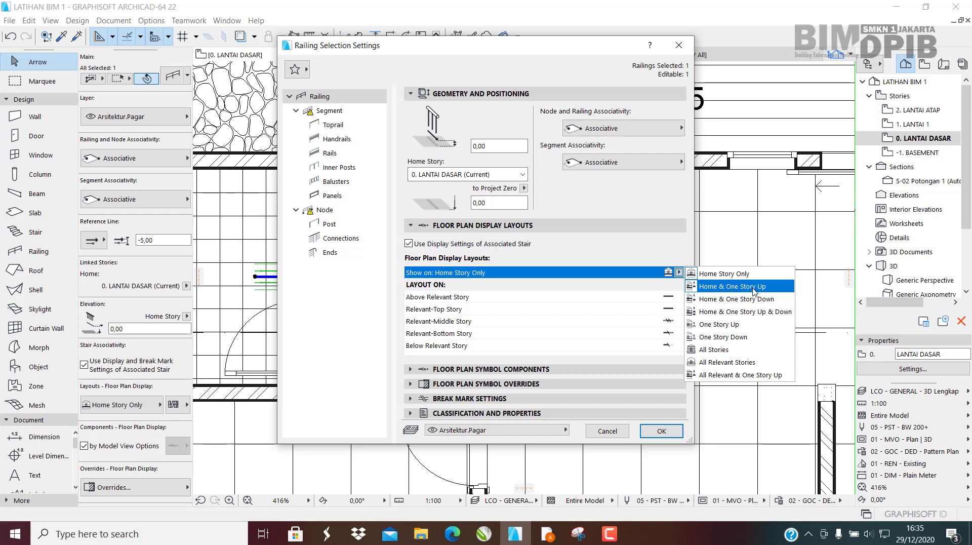
pyautogui.click(736, 287)
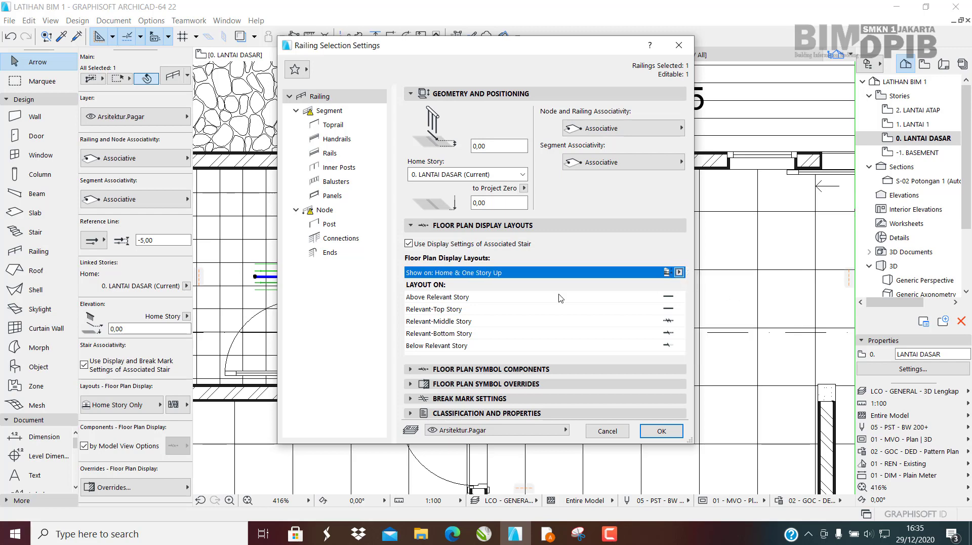
pyautogui.click(662, 430)
pyautogui.click(641, 297)
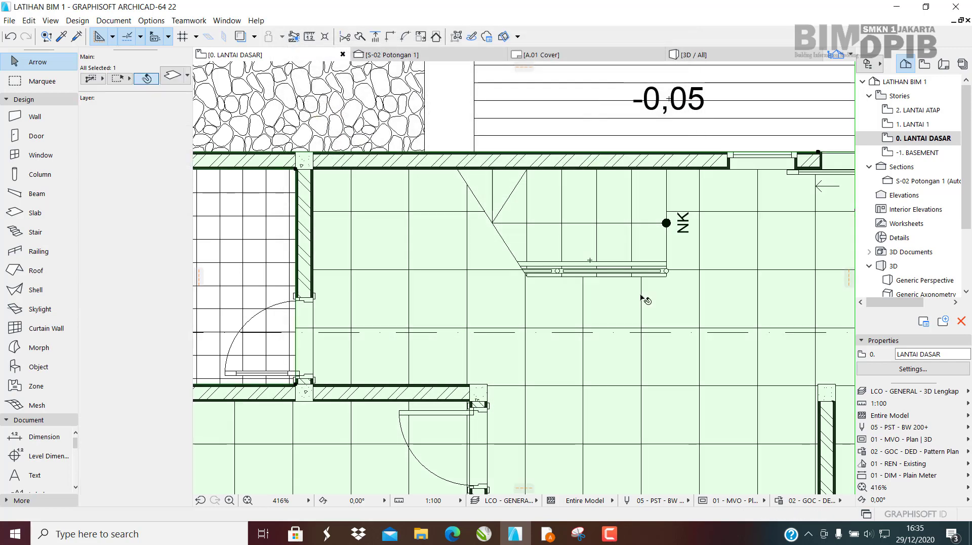
pyautogui.click(577, 274)
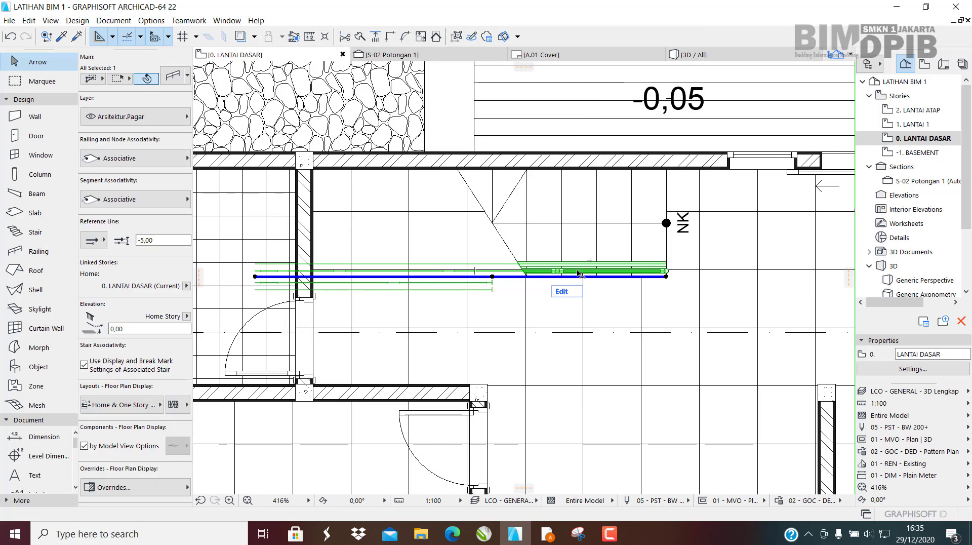
pyautogui.doubleClick(917, 124)
pyautogui.moveTo(454, 315); pyautogui.dragTo(549, 345, button='middle')
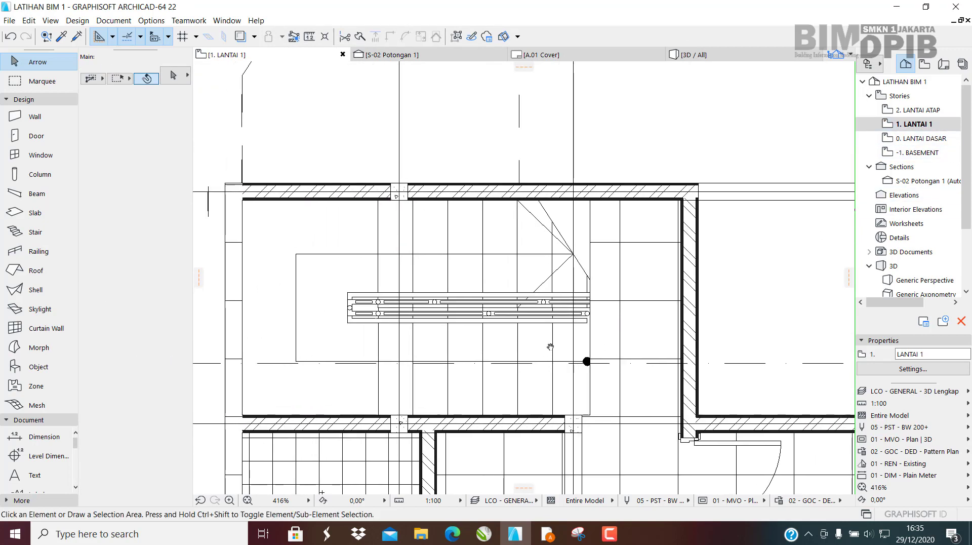
# Review the railing's geometry and floor plan display settings from the LANTAI 1 plan, and close them without applying changes.
pyautogui.click(577, 313)
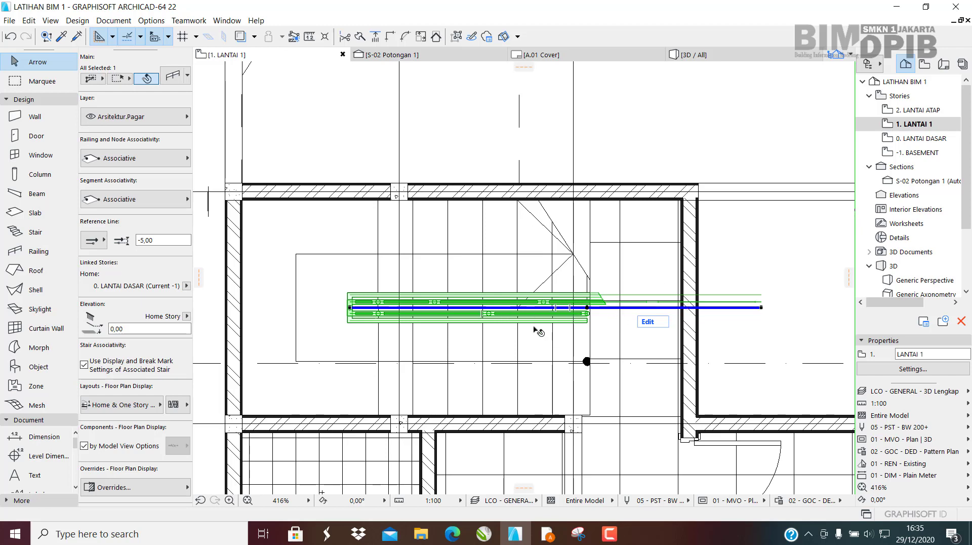
pyautogui.doubleClick(574, 296)
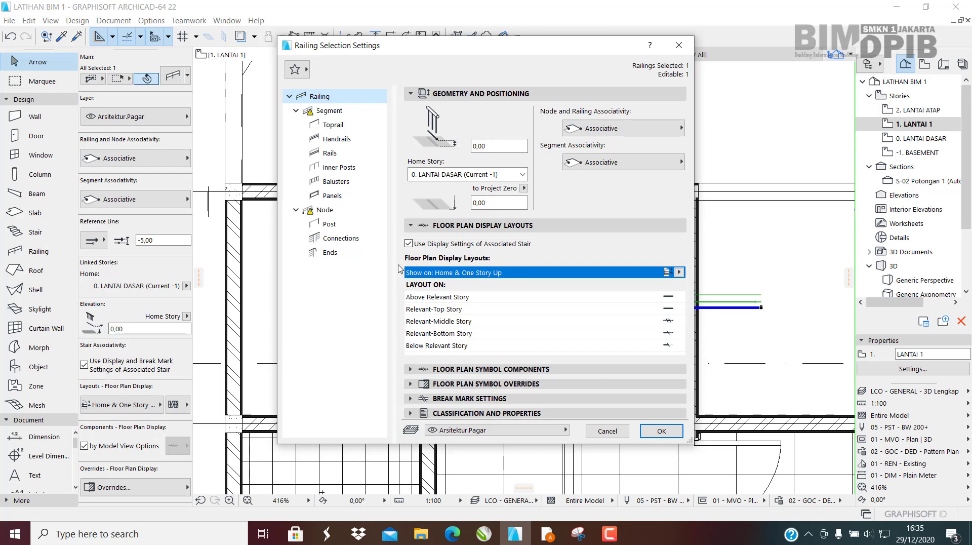
pyautogui.click(466, 226)
pyautogui.click(498, 94)
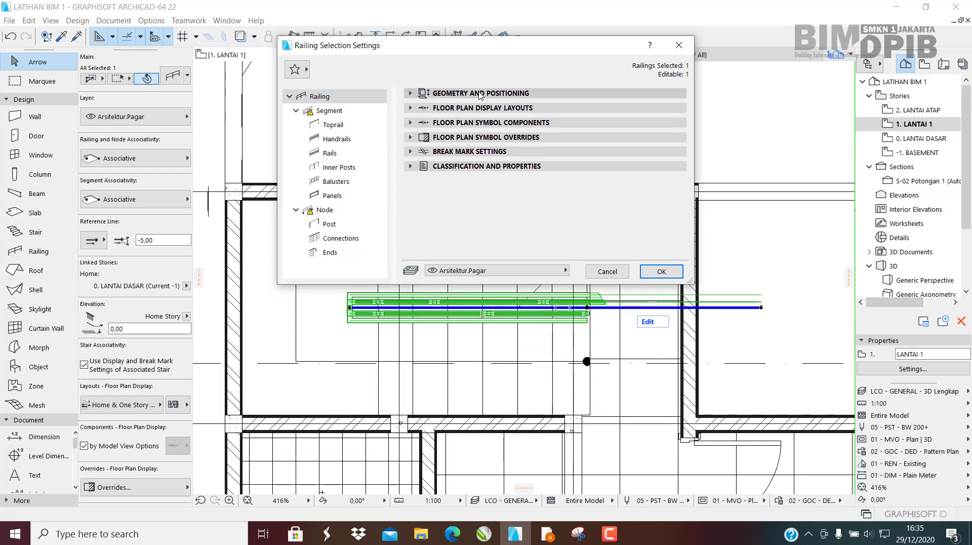
pyautogui.click(480, 94)
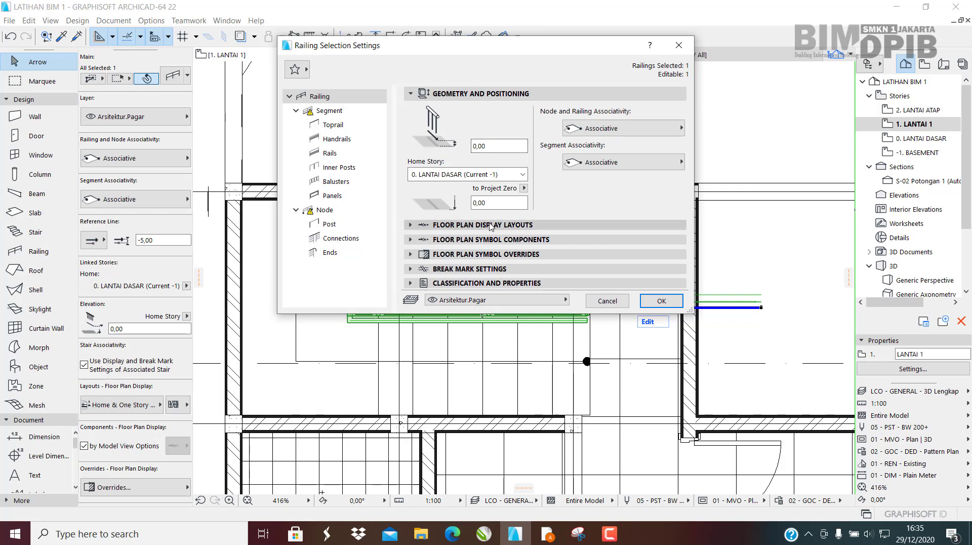
pyautogui.click(491, 225)
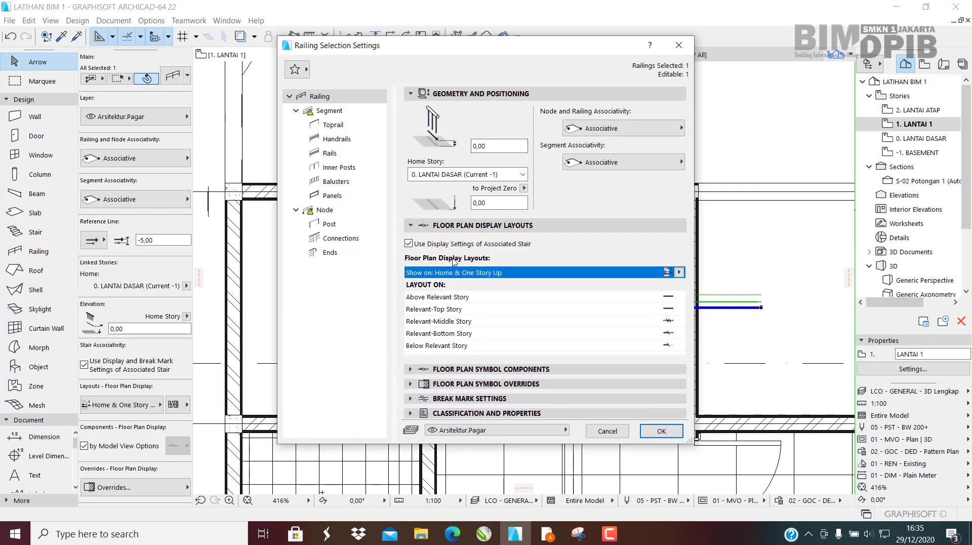
pyautogui.click(680, 272)
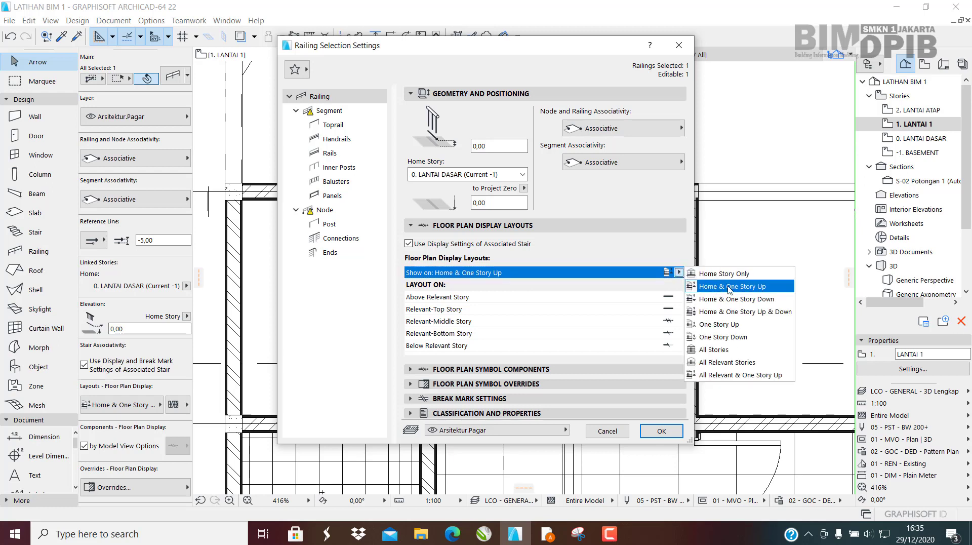
pyautogui.click(730, 287)
pyautogui.click(679, 45)
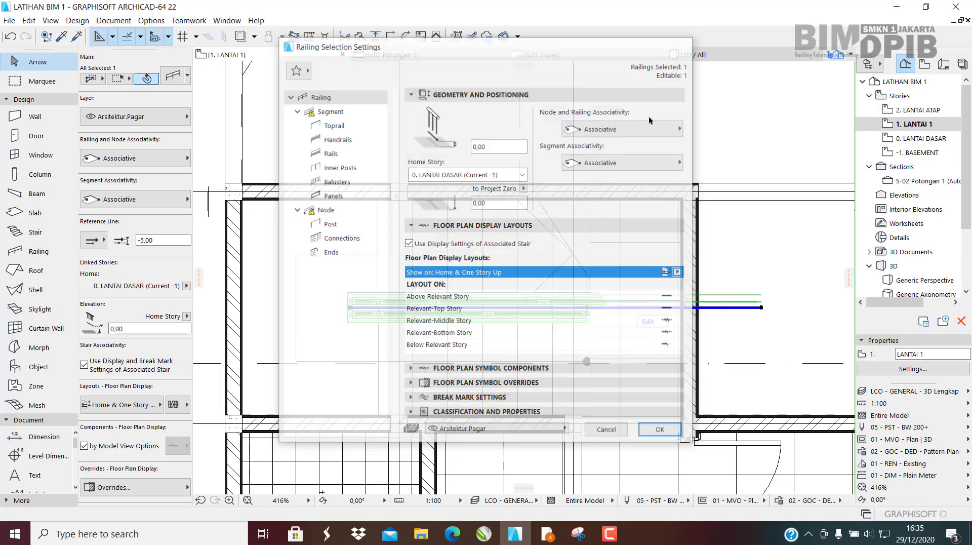
# Examine the stair railing's end at the upper landing edge on the LANTAI 1 plan, and clear the railing selection.
pyautogui.moveTo(617, 334); pyautogui.dragTo(584, 338, button='middle')
pyautogui.click(577, 323)
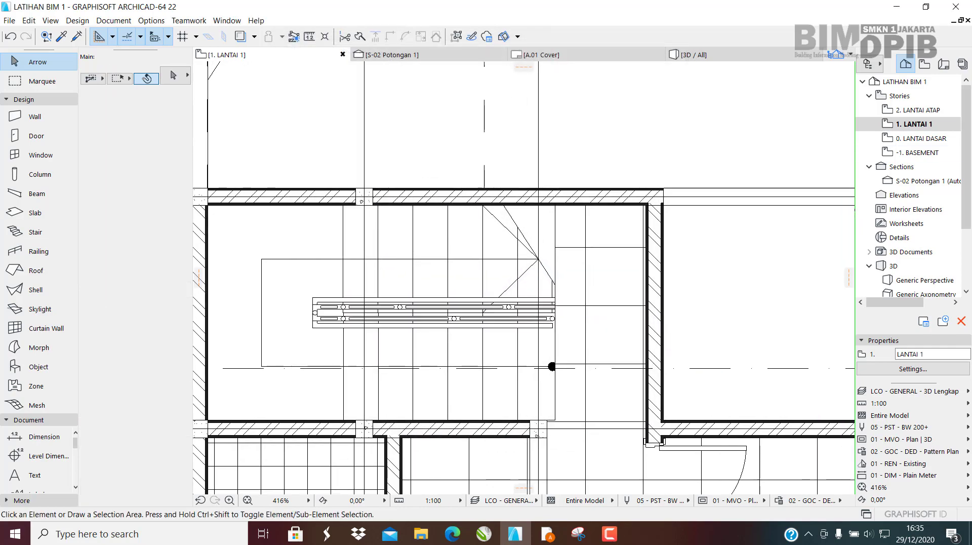
pyautogui.scroll(4, 587, 335)
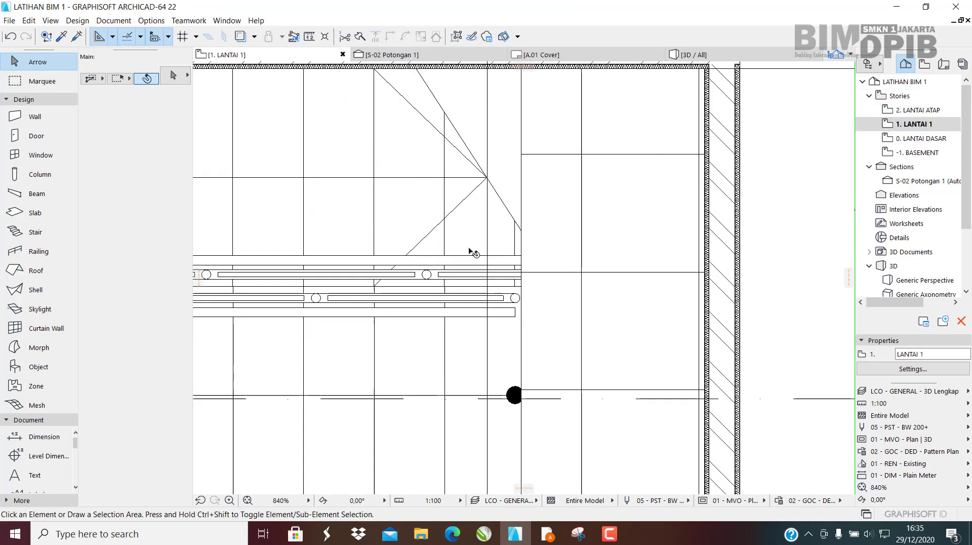
pyautogui.scroll(1, 472, 252)
pyautogui.click(569, 387)
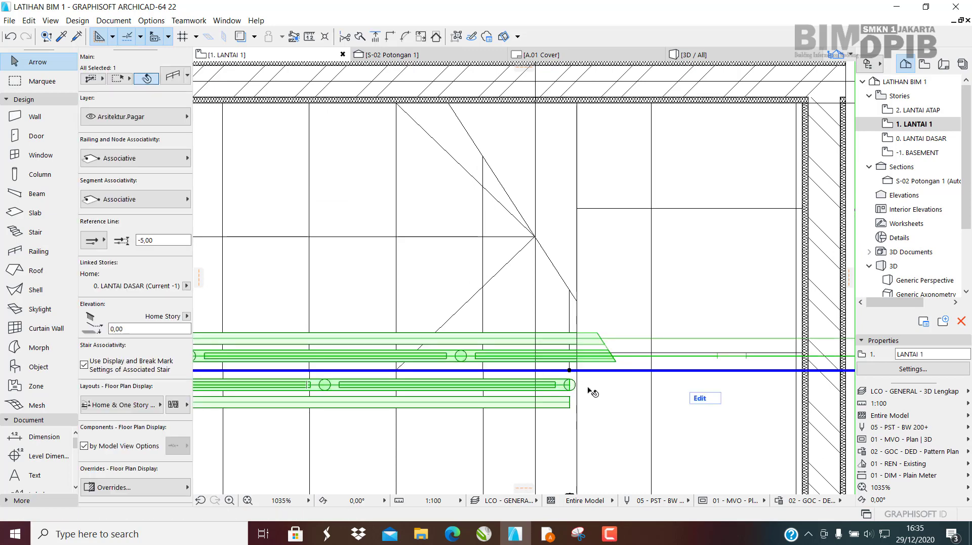
pyautogui.scroll(-2, 474, 369)
pyautogui.click(547, 369)
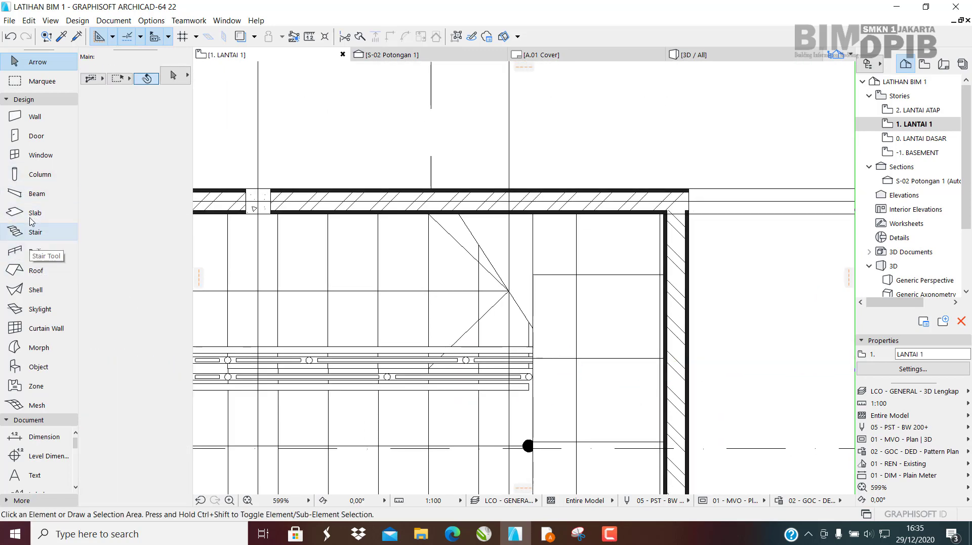
# Draw a static single-segment railing along the landing edge, from the stair railing's end post to the inner face of the wall.
pyautogui.click(39, 251)
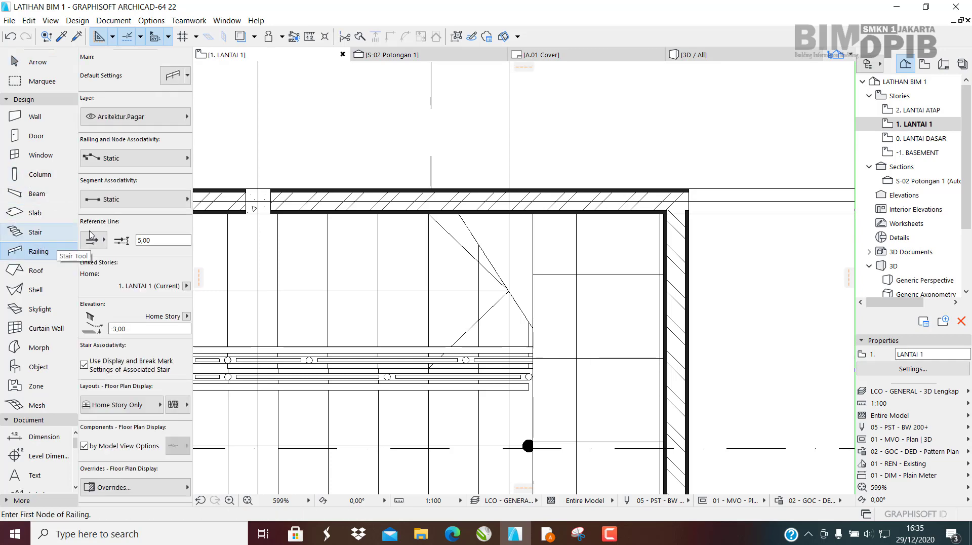
pyautogui.scroll(5, 504, 403)
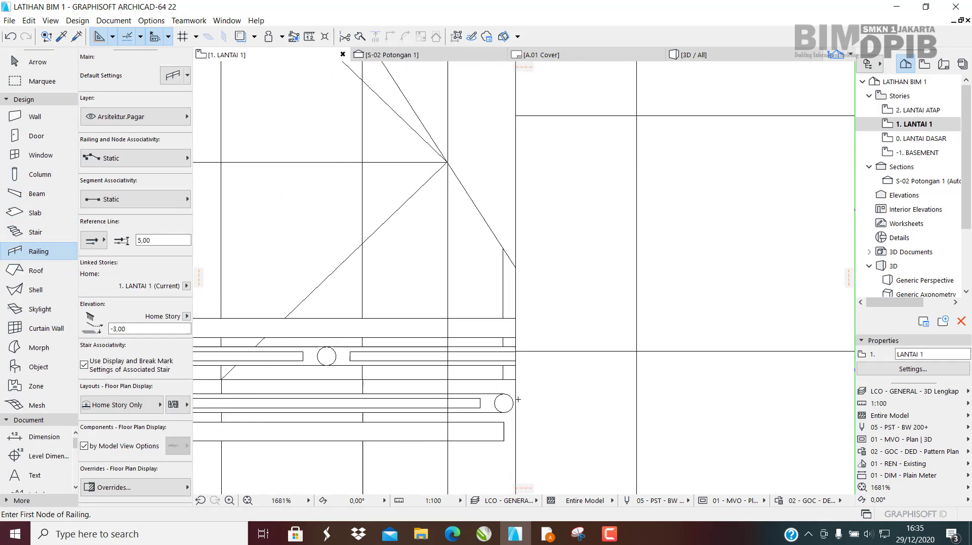
pyautogui.click(498, 405)
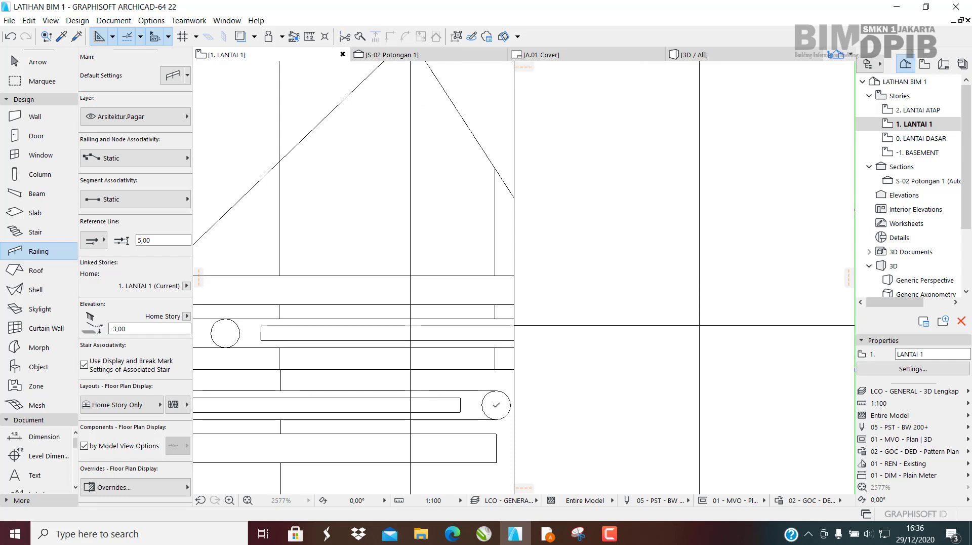
pyautogui.moveTo(488, 176); pyautogui.dragTo(484, 376, button='middle')
pyautogui.scroll(-3, 484, 376)
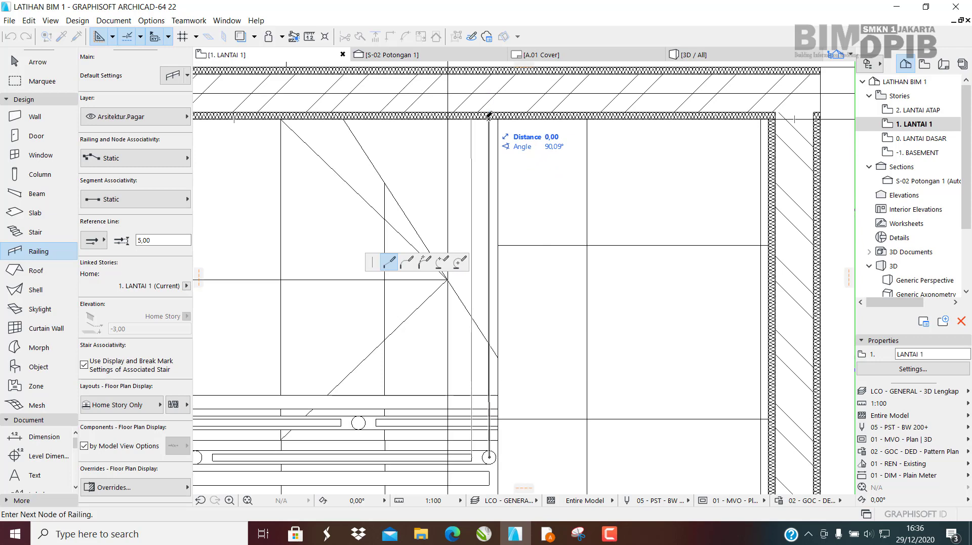
pyautogui.doubleClick(490, 116)
pyautogui.scroll(-3, 479, 282)
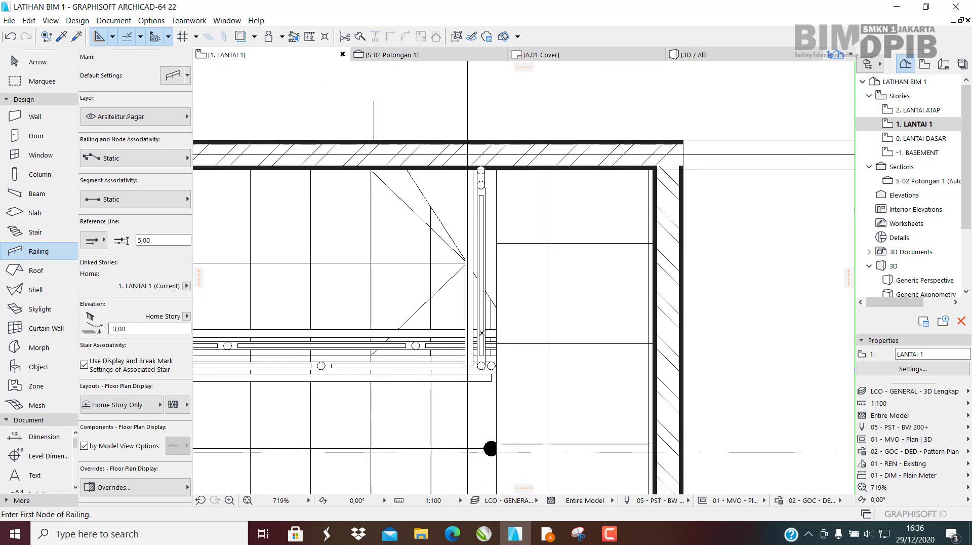
pyautogui.press('Escape')
# Flip the new landing railing to the opposite side of its reference line, giving an offset of -5,00.
pyautogui.click(481, 306)
pyautogui.scroll(4, 481, 306)
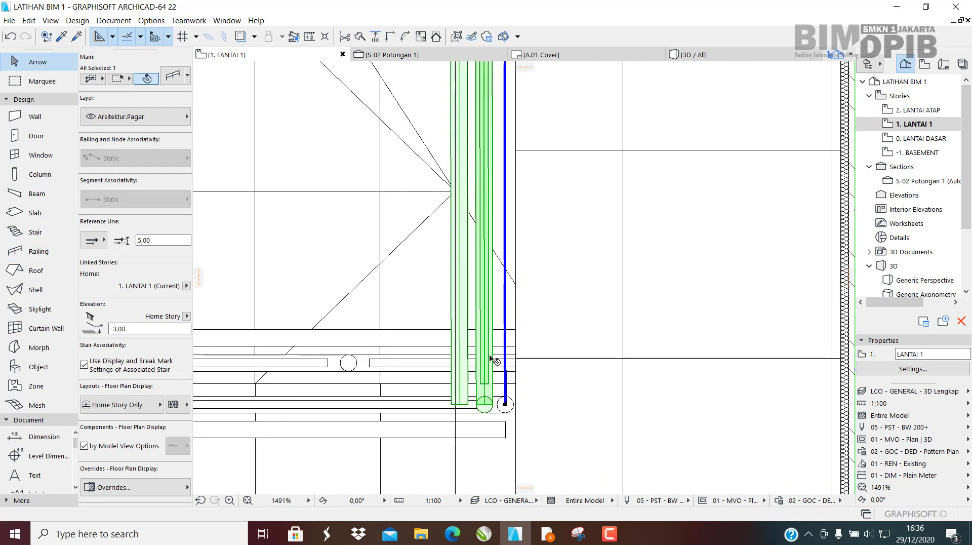
pyautogui.press('F3')
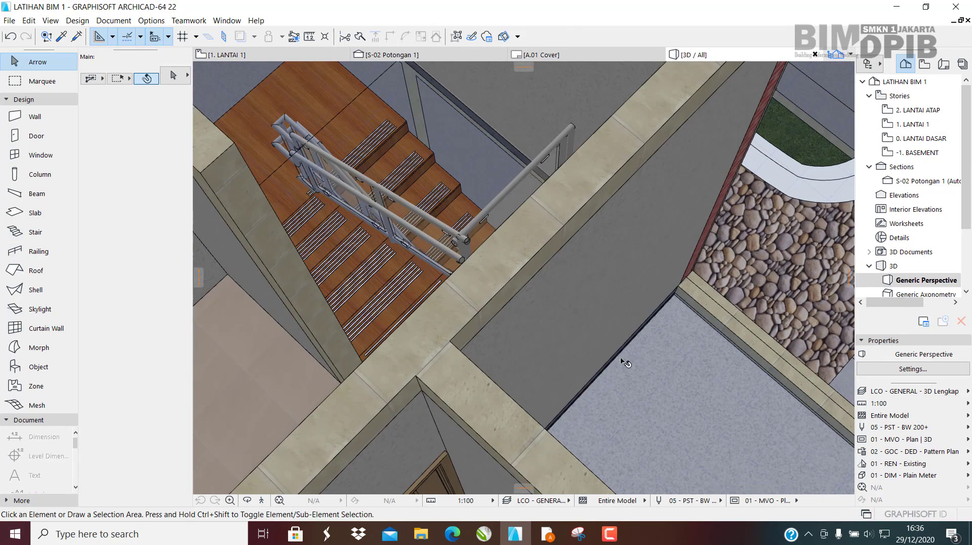
pyautogui.keyDown('shift'); pyautogui.moveTo(621, 361); pyautogui.dragTo(827, 468, button='middle'); pyautogui.keyUp('shift')
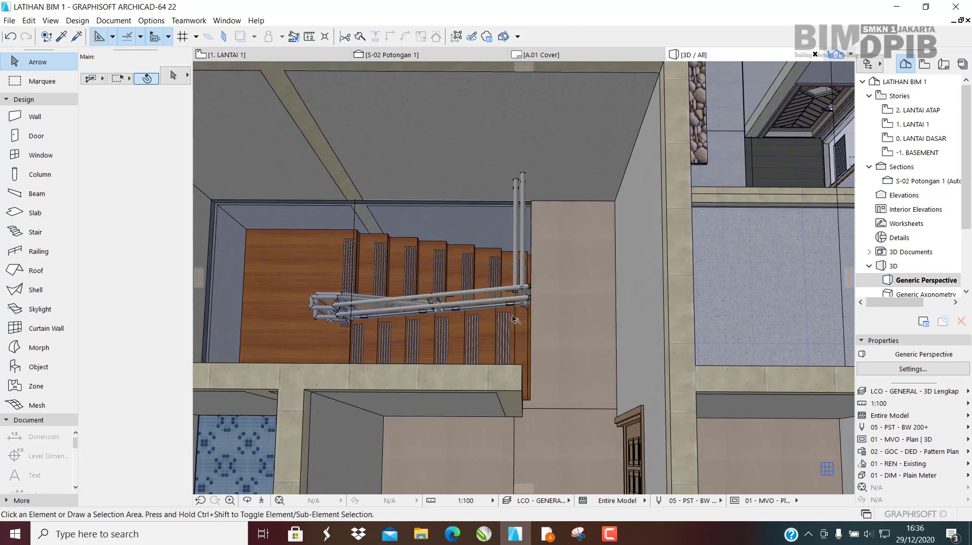
pyautogui.scroll(4, 524, 266)
pyautogui.keyDown('shift'); pyautogui.moveTo(523, 266); pyautogui.dragTo(461, 263, button='middle'); pyautogui.keyUp('shift')
pyautogui.click(480, 247)
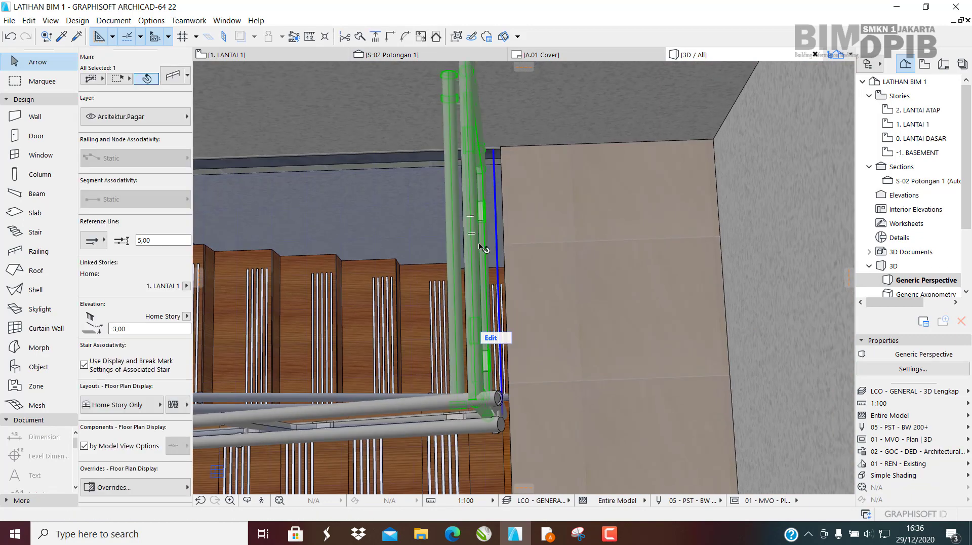
pyautogui.press('c')
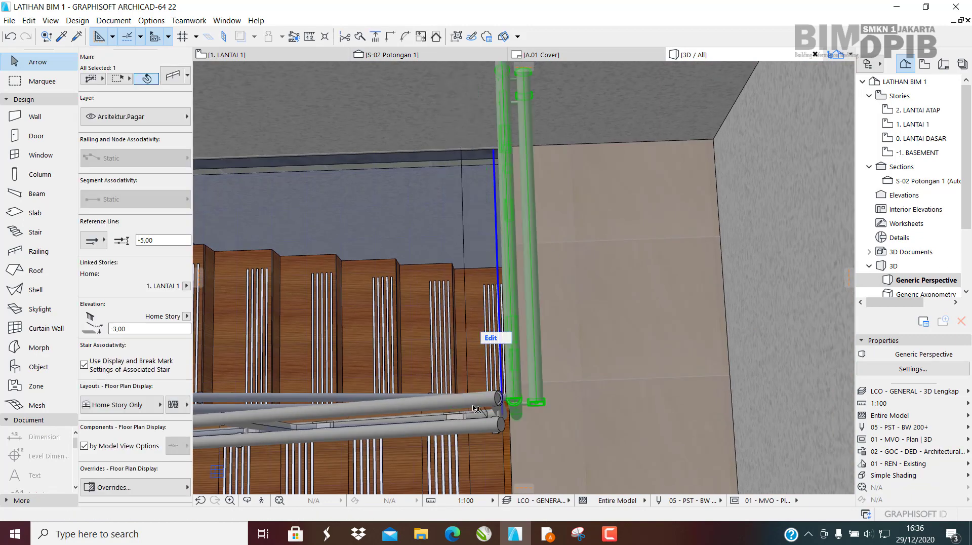
# Move the landing railing on the LANTAI 1 plan so its end post centre coincides with the stair railing's end post centre.
pyautogui.keyDown('shift'); pyautogui.moveTo(506, 375); pyautogui.dragTo(473, 370, button='middle'); pyautogui.keyUp('shift')
pyautogui.scroll(2, 439, 329)
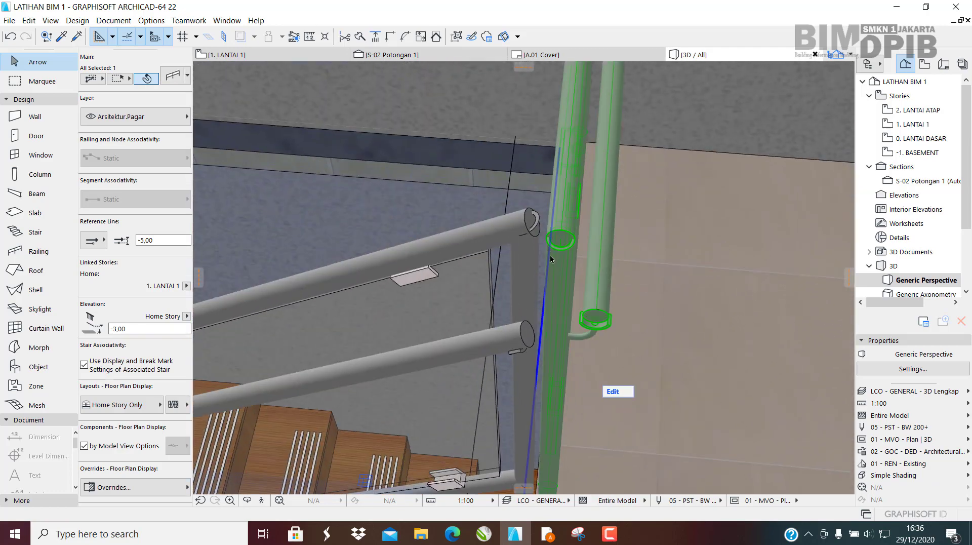
pyautogui.scroll(8, 564, 229)
pyautogui.scroll(-6, 564, 231)
pyautogui.keyDown('shift'); pyautogui.moveTo(538, 268); pyautogui.dragTo(561, 412, button='middle'); pyautogui.keyUp('shift')
pyautogui.scroll(5, 562, 407)
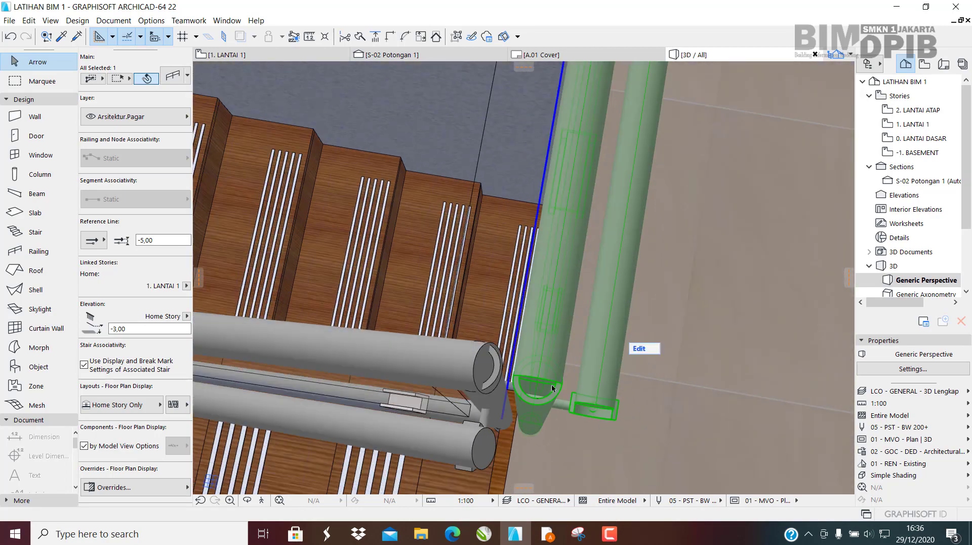
pyautogui.hotkey('ctrl', 'd')
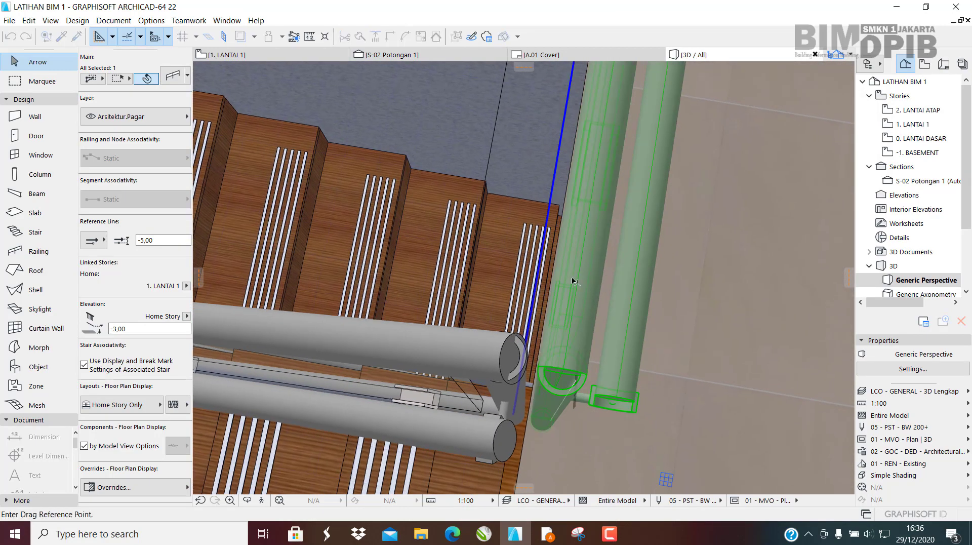
pyautogui.click(236, 56)
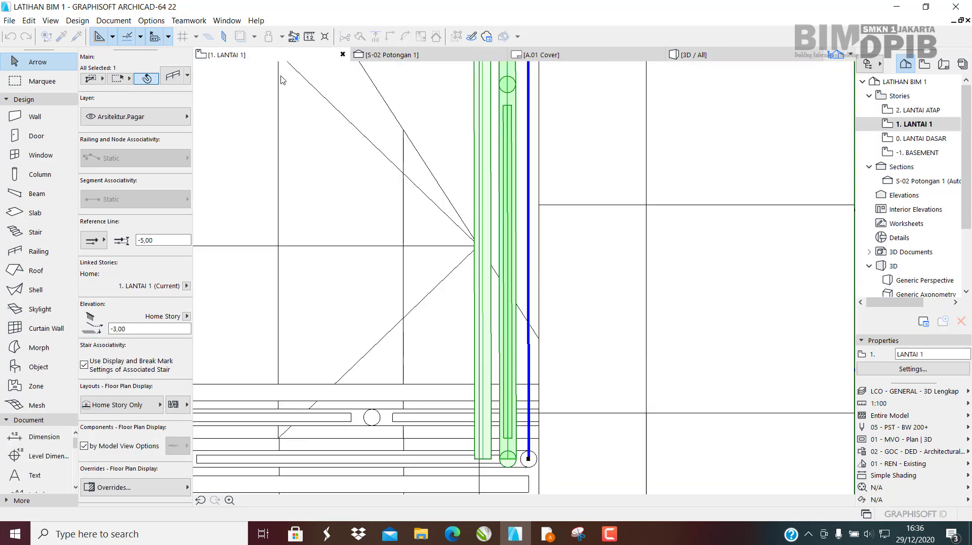
pyautogui.scroll(5, 552, 367)
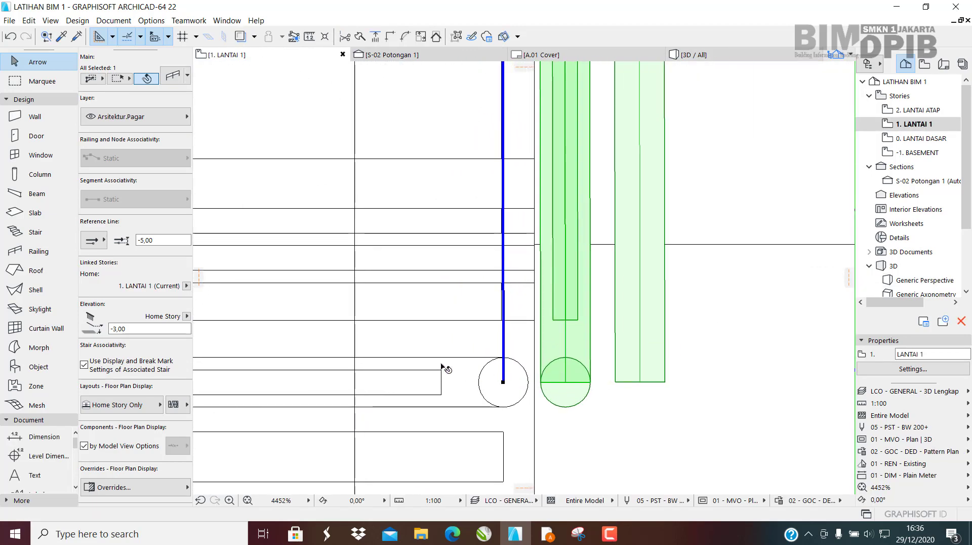
pyautogui.click(512, 366)
pyautogui.click(582, 379)
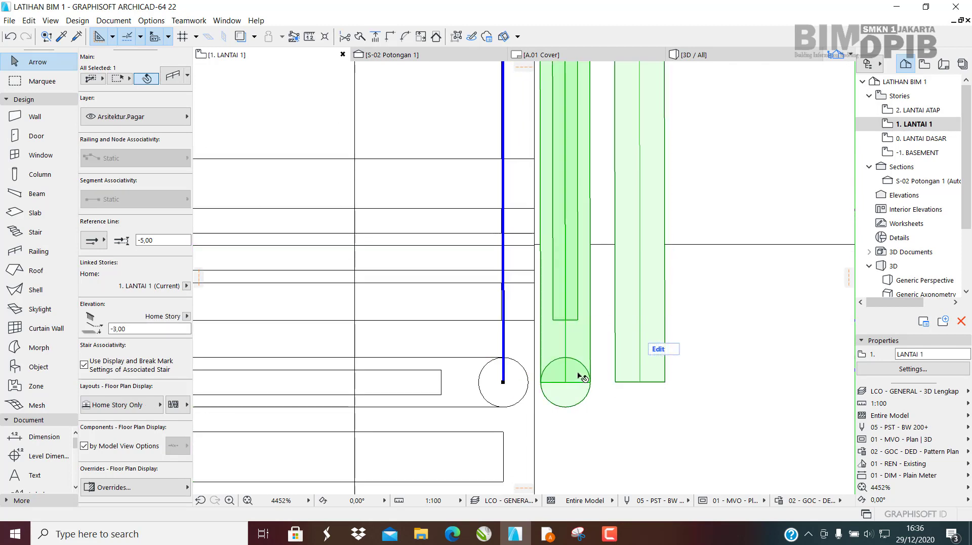
pyautogui.hotkey('ctrl', 'd')
pyautogui.scroll(3, 557, 382)
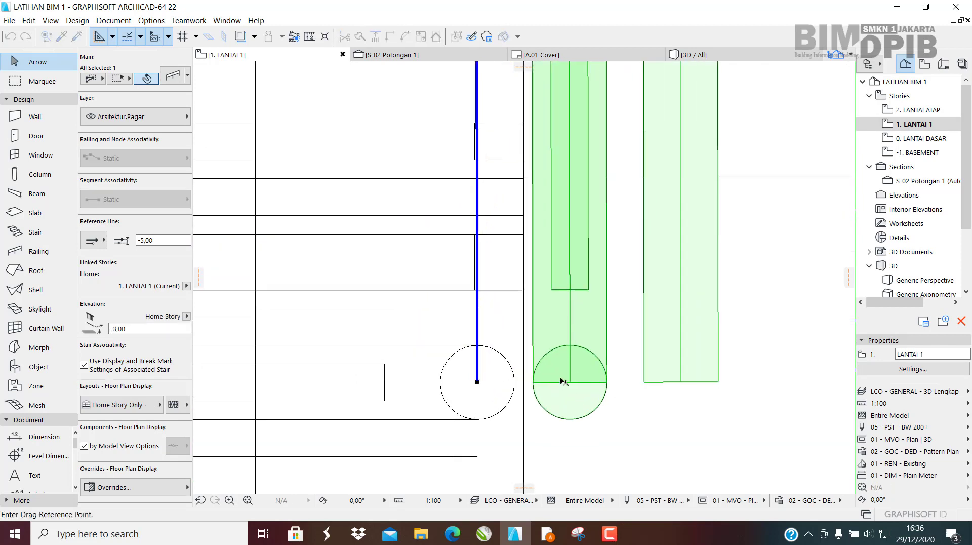
pyautogui.click(572, 382)
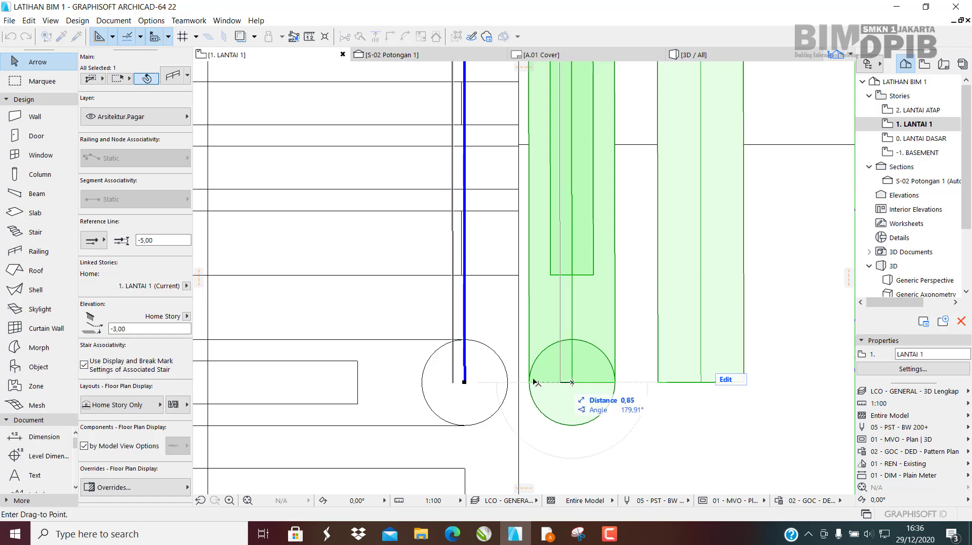
pyautogui.click(470, 385)
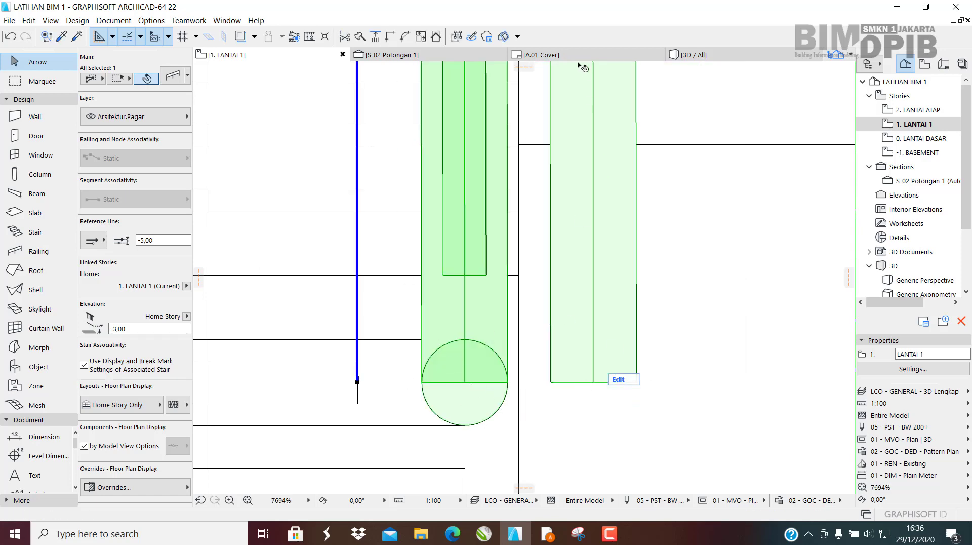
# Examine in the 3D view how the moved landing railing's handrails and post meet the stair railing's end.
pyautogui.click(694, 55)
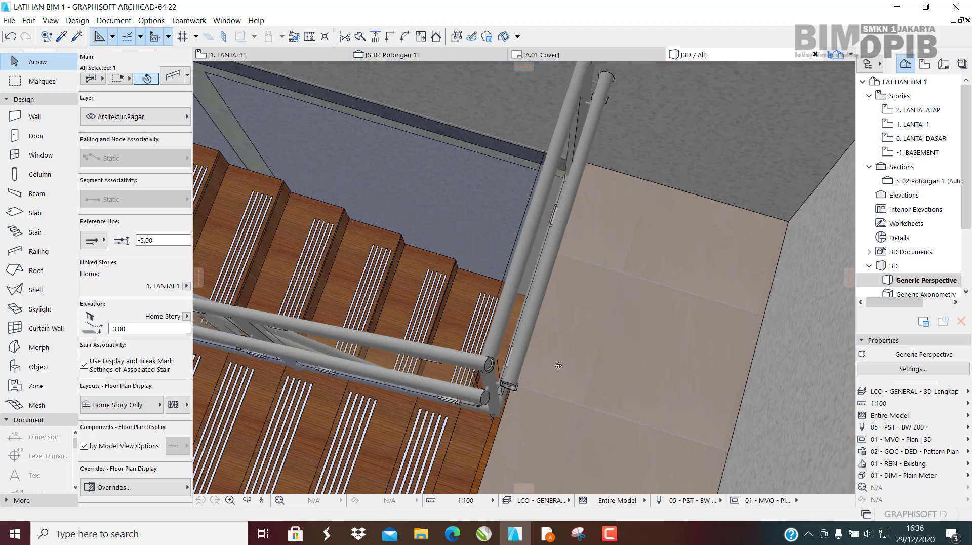
pyautogui.keyDown('shift'); pyautogui.moveTo(559, 365); pyautogui.dragTo(489, 391, button='middle'); pyautogui.keyUp('shift')
pyautogui.scroll(3, 522, 373)
pyautogui.scroll(-5, 522, 377)
pyautogui.scroll(3, 485, 334)
pyautogui.scroll(4, 500, 386)
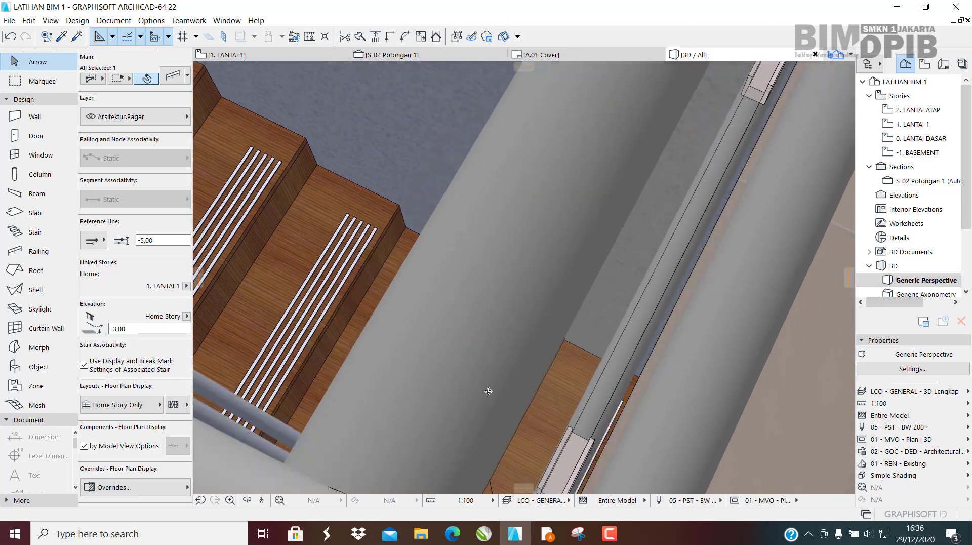
pyautogui.scroll(-4, 564, 366)
pyautogui.keyDown('shift'); pyautogui.moveTo(562, 368); pyautogui.dragTo(611, 307, button='middle'); pyautogui.keyUp('shift')
pyautogui.scroll(2, 541, 391)
pyautogui.scroll(5, 569, 291)
pyautogui.scroll(-4, 569, 322)
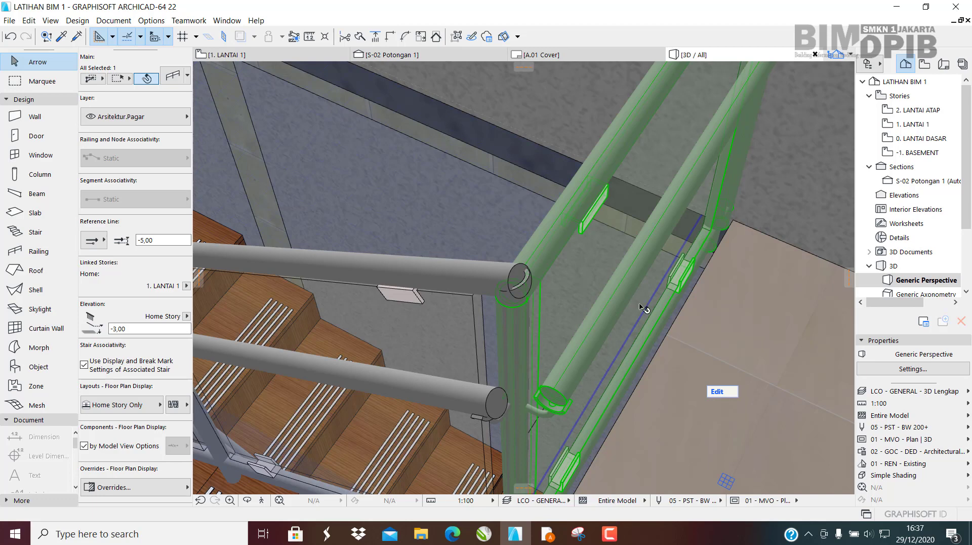
# Set the landing railing's elevation relative to its home story to 0,00.
pyautogui.hotkey('ctrl', 't')
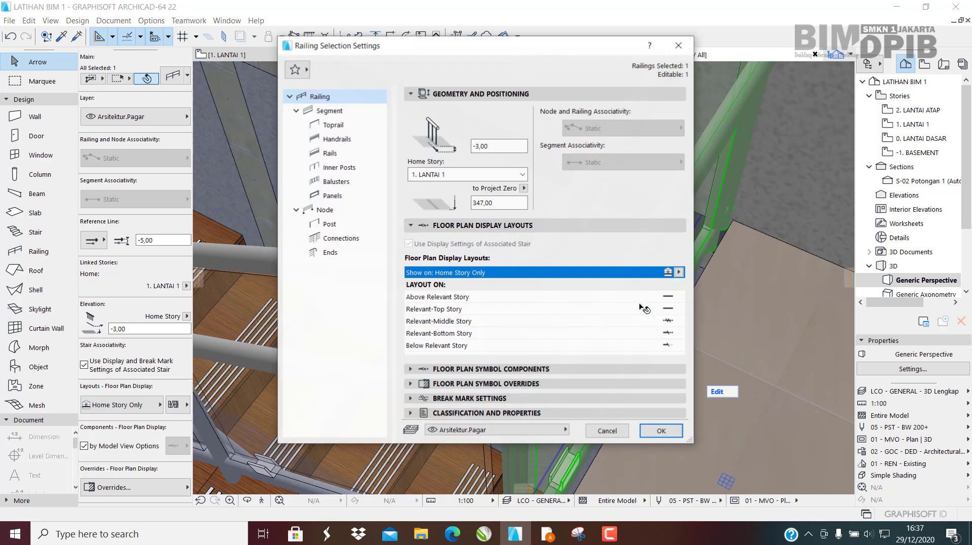
pyautogui.click(499, 146)
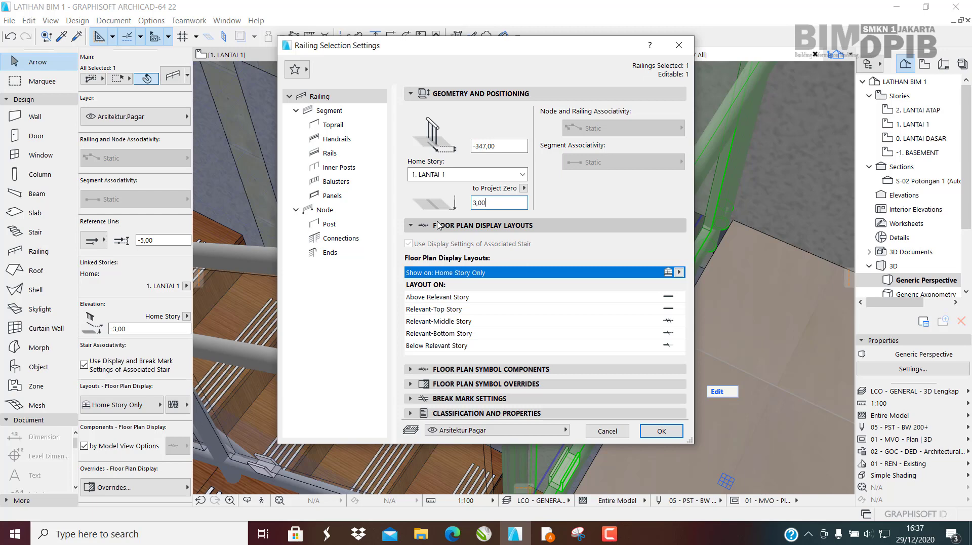
pyautogui.press('BackSpace')
pyautogui.press('BackSpace')
pyautogui.write('1')
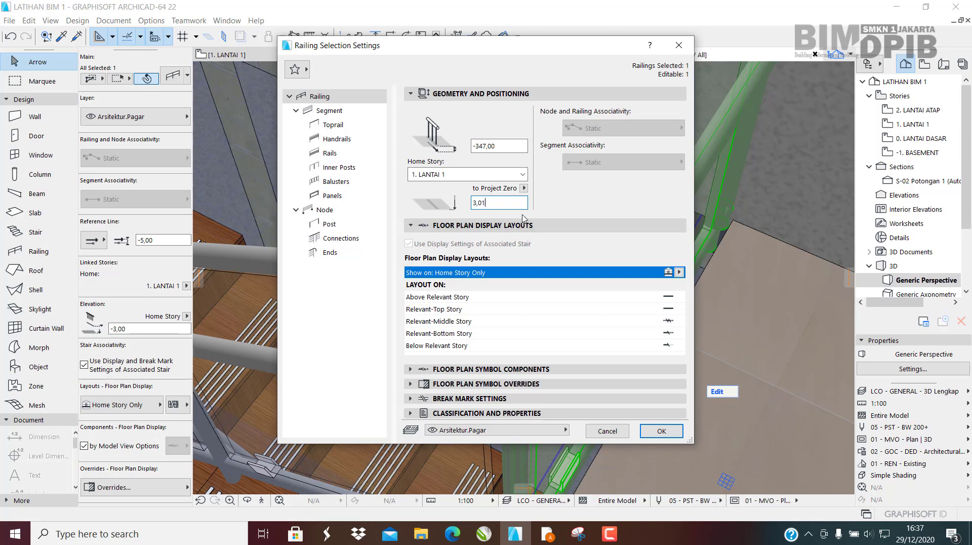
pyautogui.write('3')
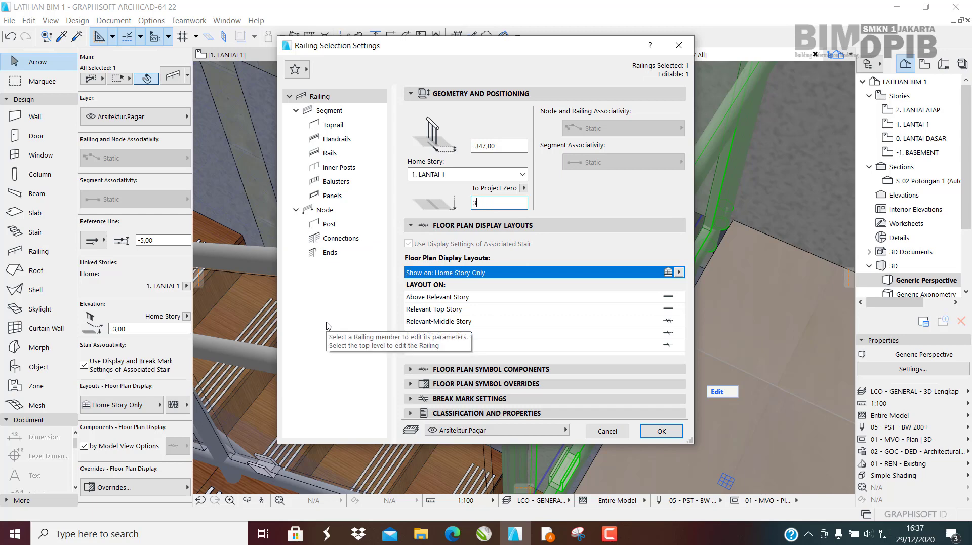
pyautogui.click(662, 432)
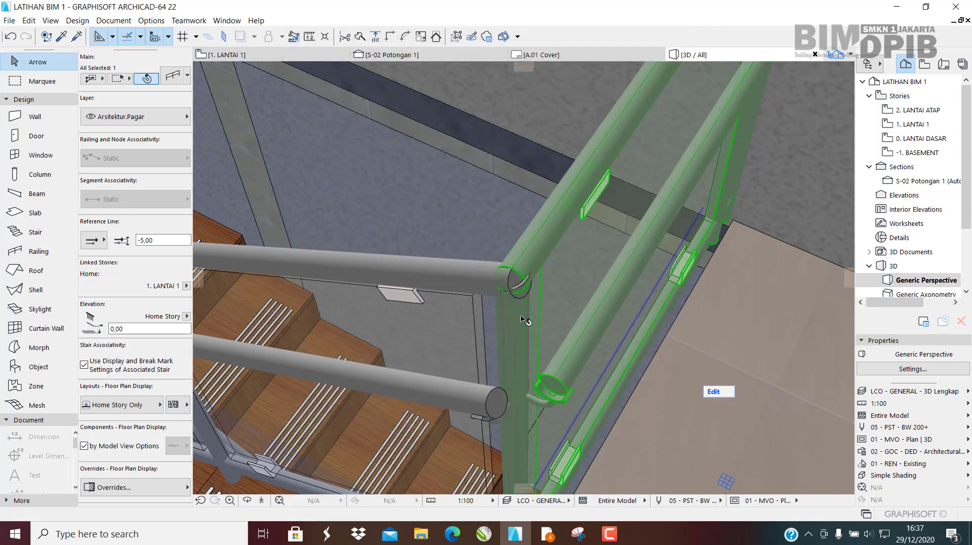
# Try ending the stair with a tread at the LANTAI 1 landing, check it around the railing posts, and restore ending with a riser.
pyautogui.scroll(-5, 562, 294)
pyautogui.moveTo(573, 386); pyautogui.dragTo(579, 222, button='middle')
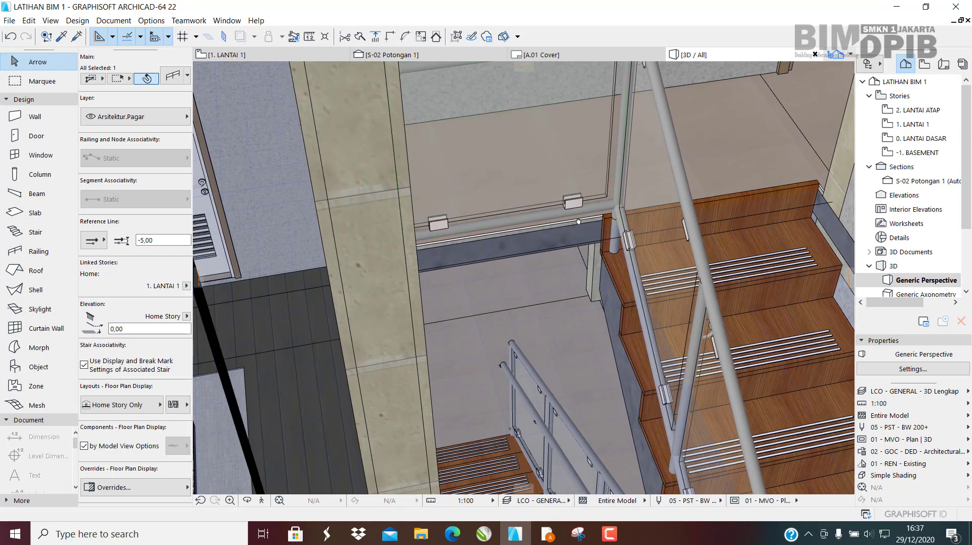
pyautogui.scroll(5, 751, 235)
pyautogui.scroll(-3, 651, 223)
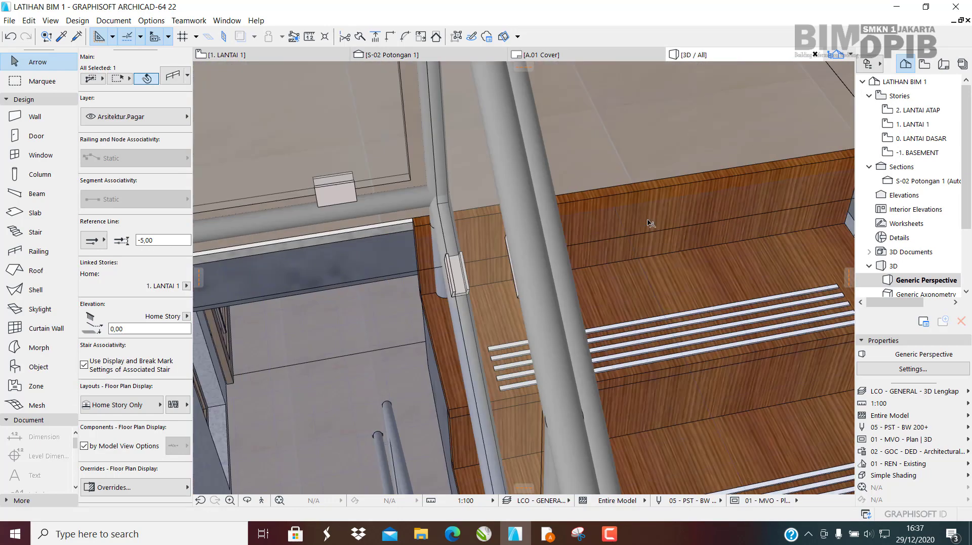
pyautogui.scroll(-3, 651, 223)
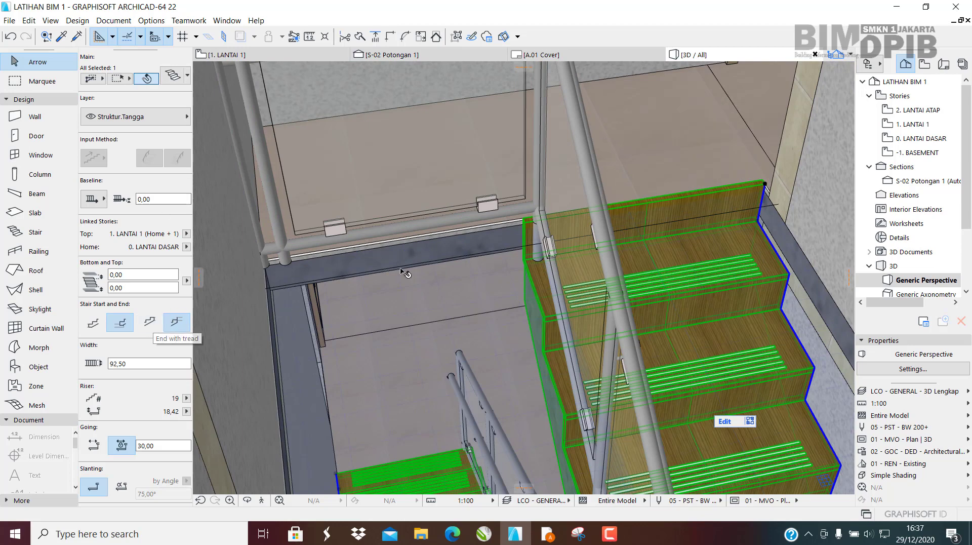
pyautogui.click(150, 326)
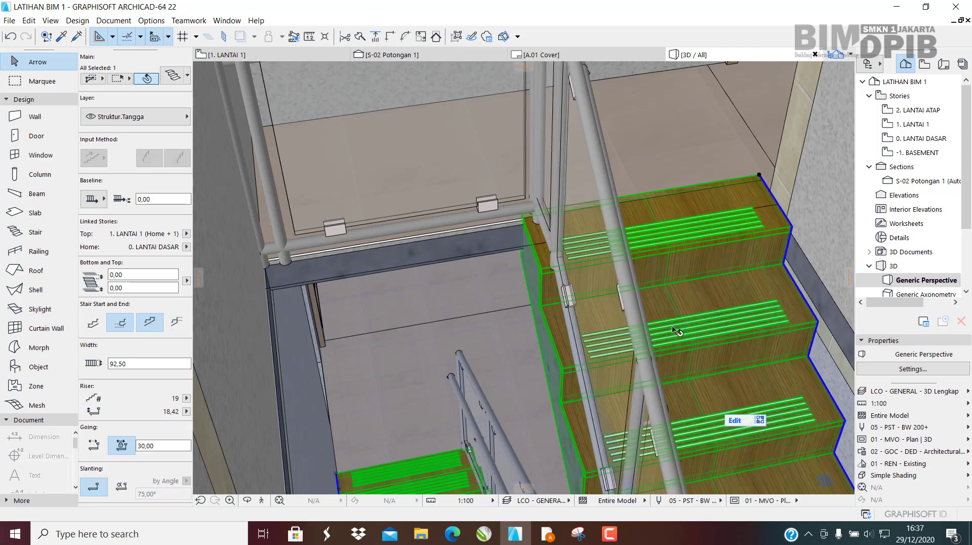
pyautogui.scroll(4, 627, 280)
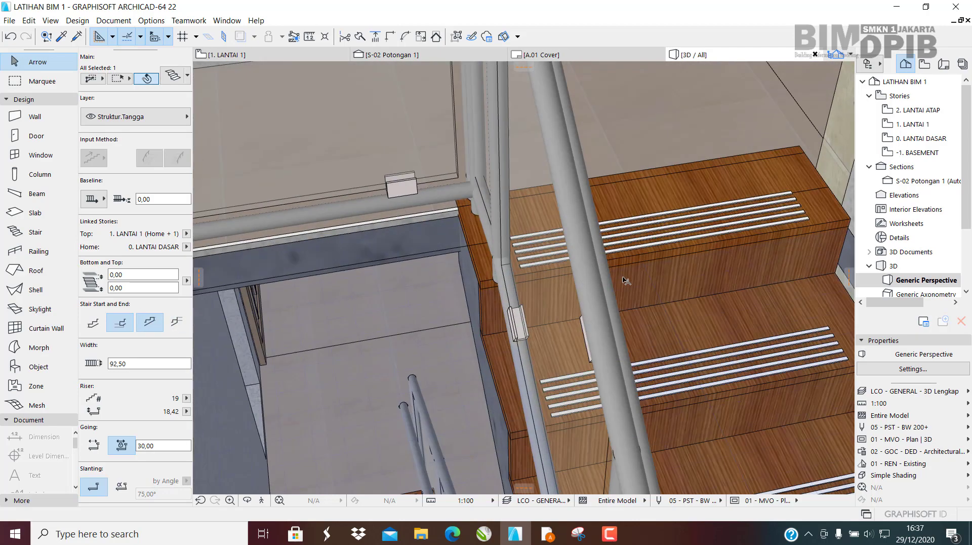
pyautogui.keyDown('shift'); pyautogui.moveTo(627, 280); pyautogui.dragTo(714, 375, button='middle'); pyautogui.keyUp('shift')
pyautogui.moveTo(501, 238); pyautogui.dragTo(649, 242, button='middle')
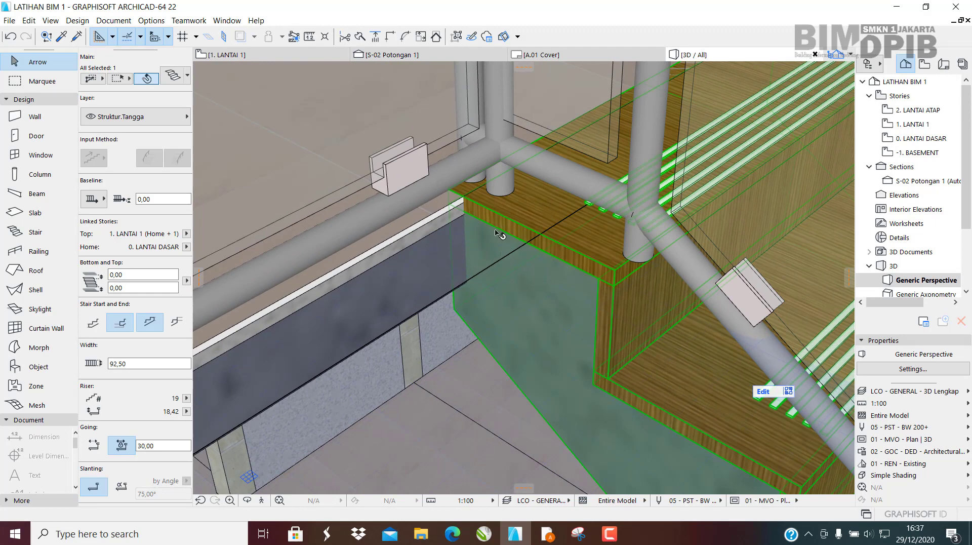
pyautogui.click(176, 324)
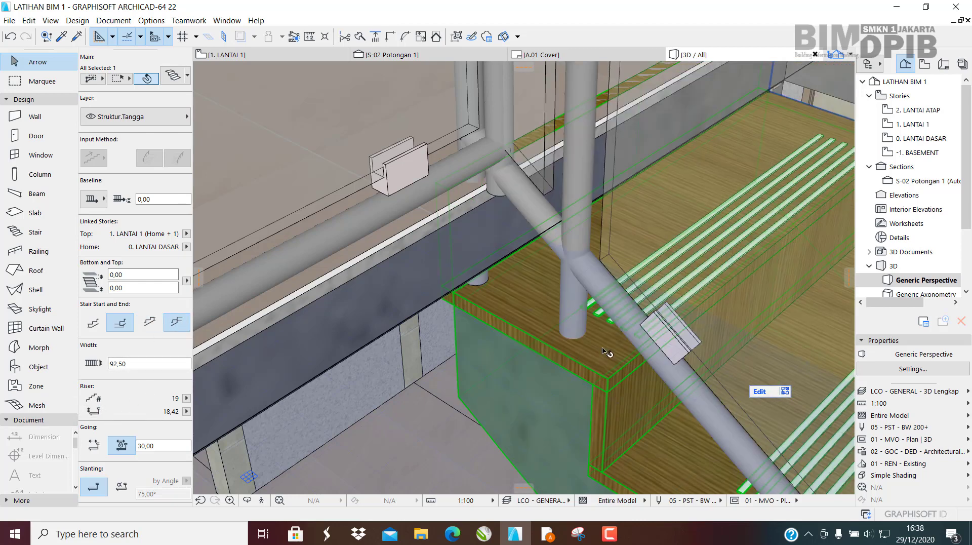
pyautogui.scroll(6, 606, 352)
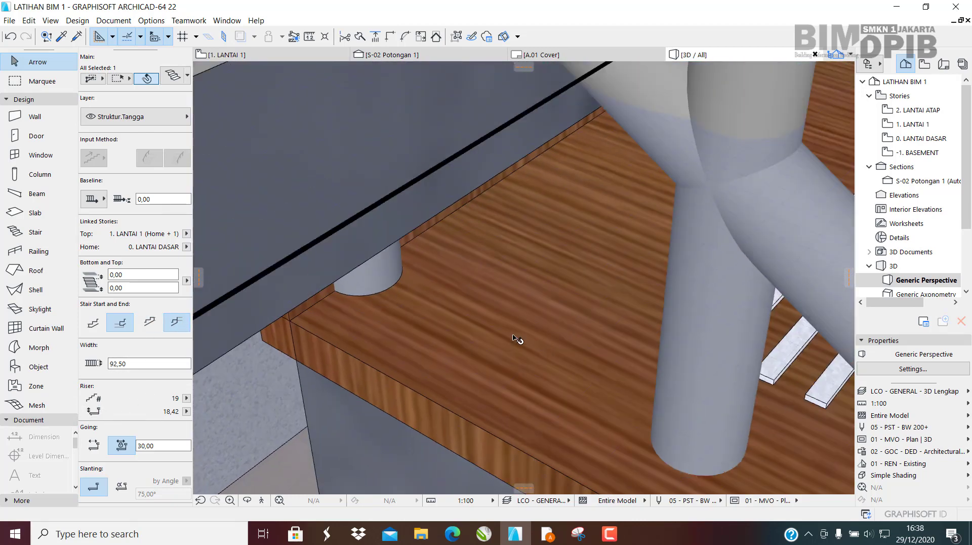
# Set the stair to end with a tread where it meets the LANTAI 1 floor.
pyautogui.scroll(6, 517, 339)
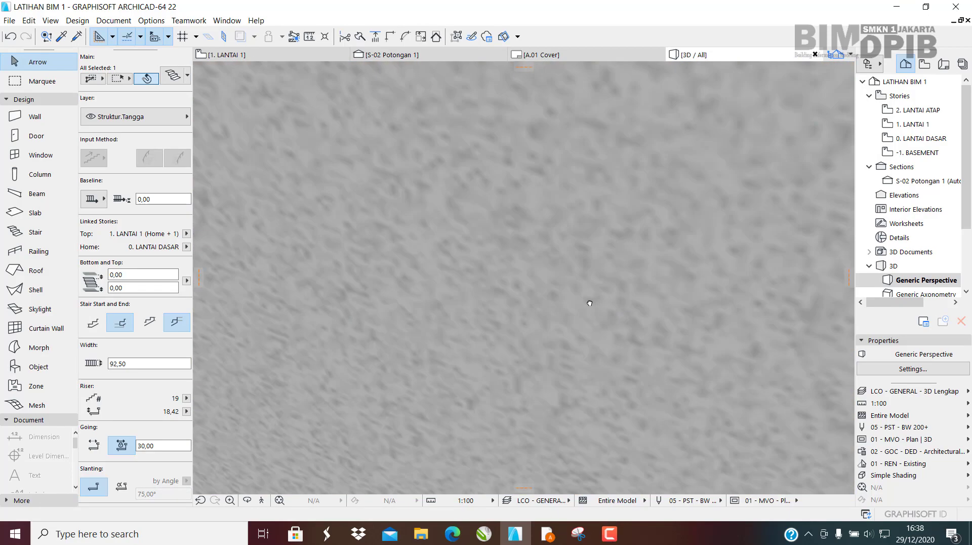
pyautogui.moveTo(590, 303); pyautogui.dragTo(730, 281, button='middle')
pyautogui.scroll(3, 584, 272)
pyautogui.scroll(-4, 584, 271)
pyautogui.moveTo(543, 251); pyautogui.dragTo(826, 259, button='middle')
pyautogui.moveTo(408, 321); pyautogui.dragTo(492, 246, button='middle')
pyautogui.moveTo(399, 339)
pyautogui.keyDown('shift'); pyautogui.mouseDown(button='middle')
pyautogui.moveTo(401, 326)
pyautogui.moveTo(391, 346)
pyautogui.mouseUp(button='middle'); pyautogui.keyUp('shift')
pyautogui.scroll(3, 395, 347)
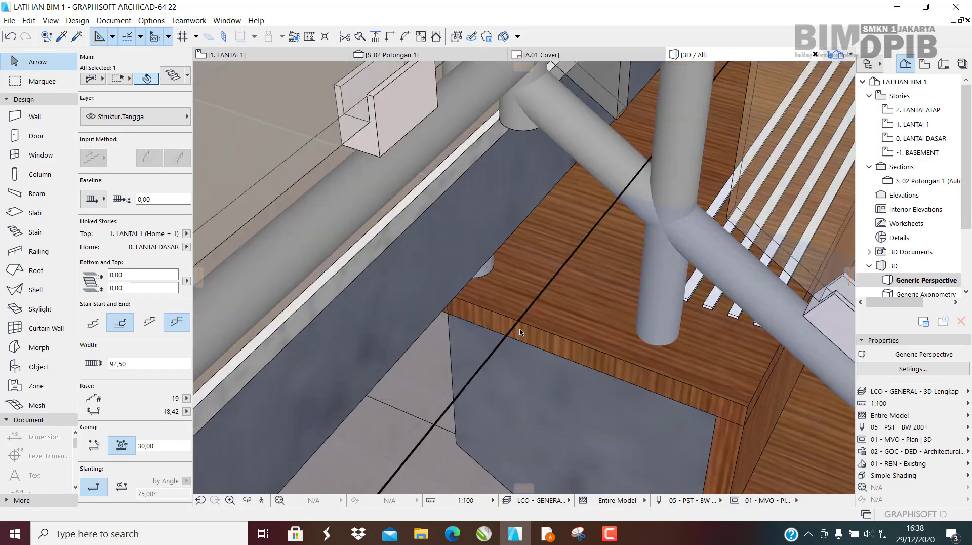
pyautogui.scroll(2, 521, 328)
pyautogui.scroll(-2, 522, 324)
pyautogui.moveTo(527, 303)
pyautogui.keyDown('shift'); pyautogui.mouseDown(button='middle')
pyautogui.moveTo(554, 278)
pyautogui.moveTo(348, 215)
pyautogui.mouseUp(button='middle'); pyautogui.keyUp('shift')
pyautogui.keyDown('shift'); pyautogui.moveTo(480, 242); pyautogui.dragTo(414, 250, button='middle'); pyautogui.keyUp('shift')
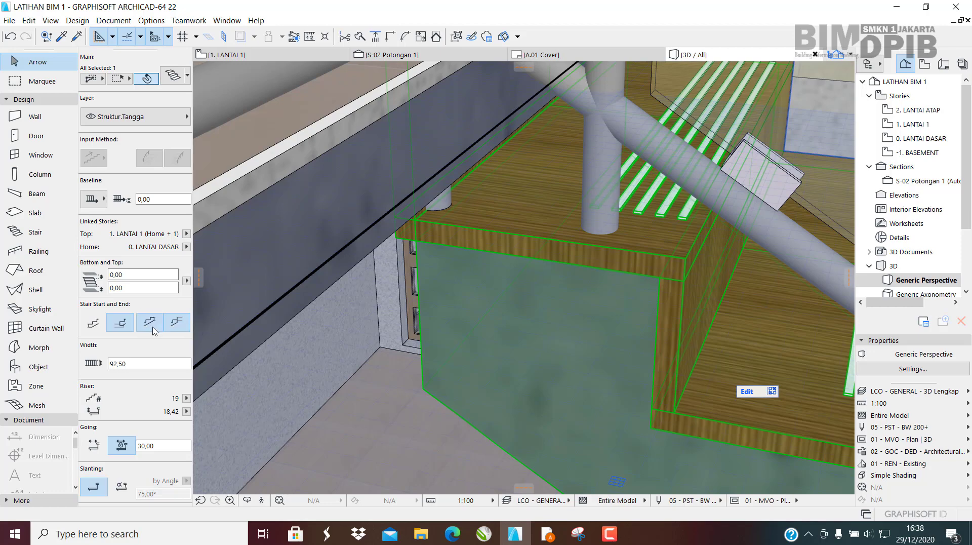
# Examine in the 3D view how the stair's top tread meets the LANTAI 1 slab edge and the railing posts.
pyautogui.keyDown('shift'); pyautogui.moveTo(644, 232); pyautogui.dragTo(430, 322, button='middle'); pyautogui.keyUp('shift')
pyautogui.keyDown('shift'); pyautogui.moveTo(588, 240); pyautogui.dragTo(453, 288, button='middle'); pyautogui.keyUp('shift')
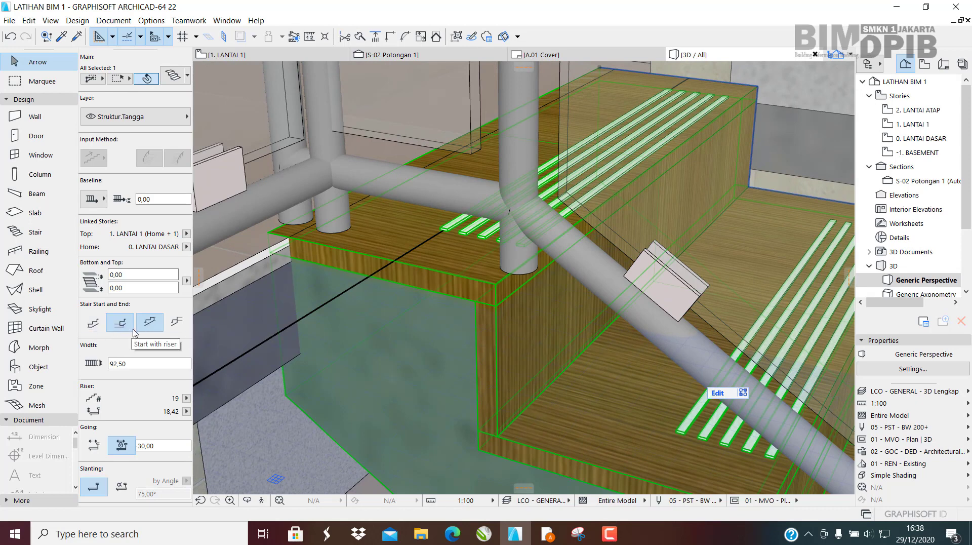
pyautogui.scroll(-3, 408, 237)
pyautogui.moveTo(409, 237); pyautogui.dragTo(241, 315, button='middle')
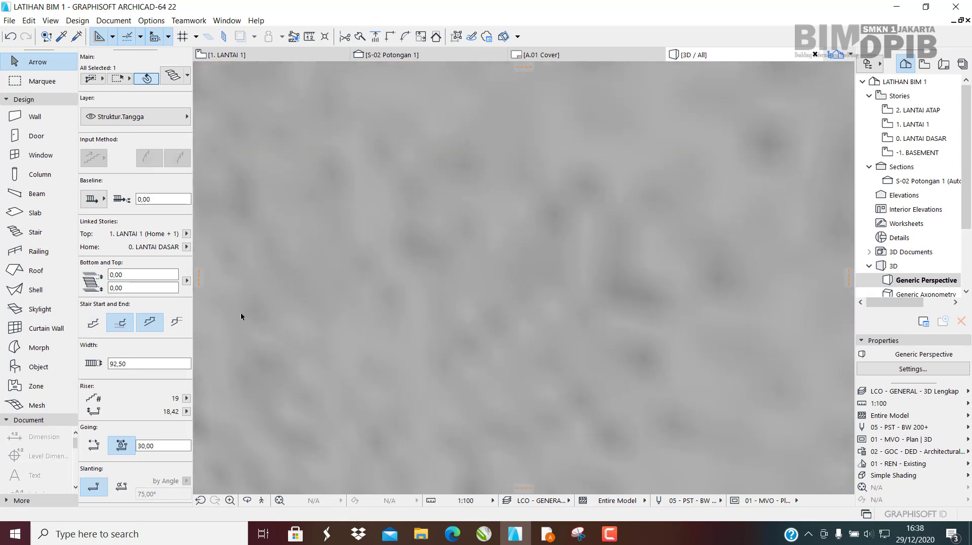
pyautogui.scroll(-6, 375, 330)
pyautogui.keyDown('shift'); pyautogui.moveTo(428, 314); pyautogui.dragTo(499, 332, button='middle'); pyautogui.keyUp('shift')
pyautogui.scroll(2, 374, 411)
pyautogui.scroll(5, 377, 413)
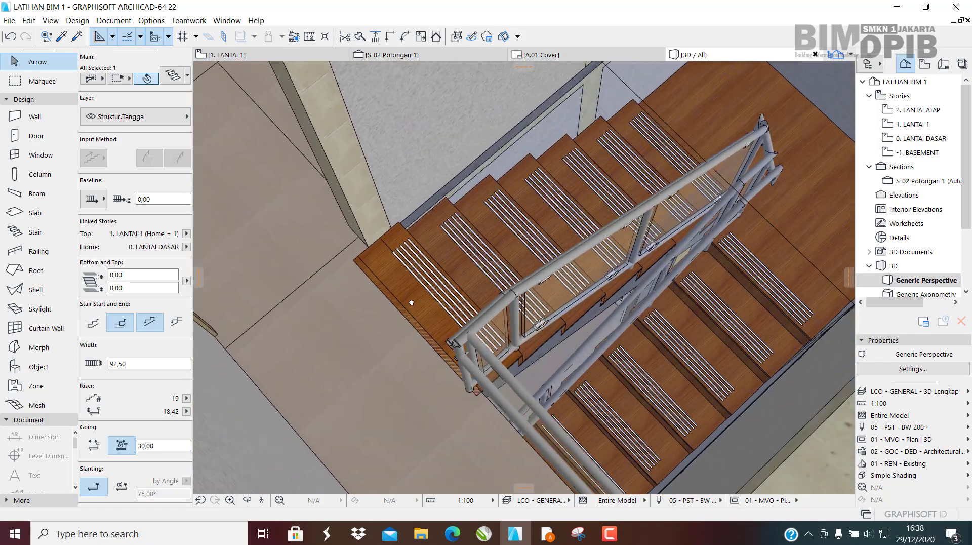
pyautogui.scroll(4, 460, 386)
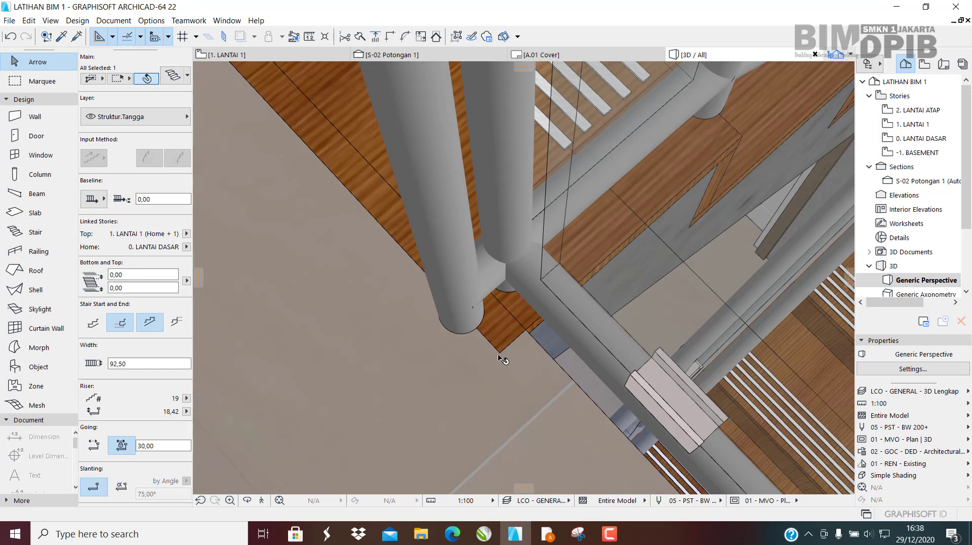
pyautogui.click(550, 358)
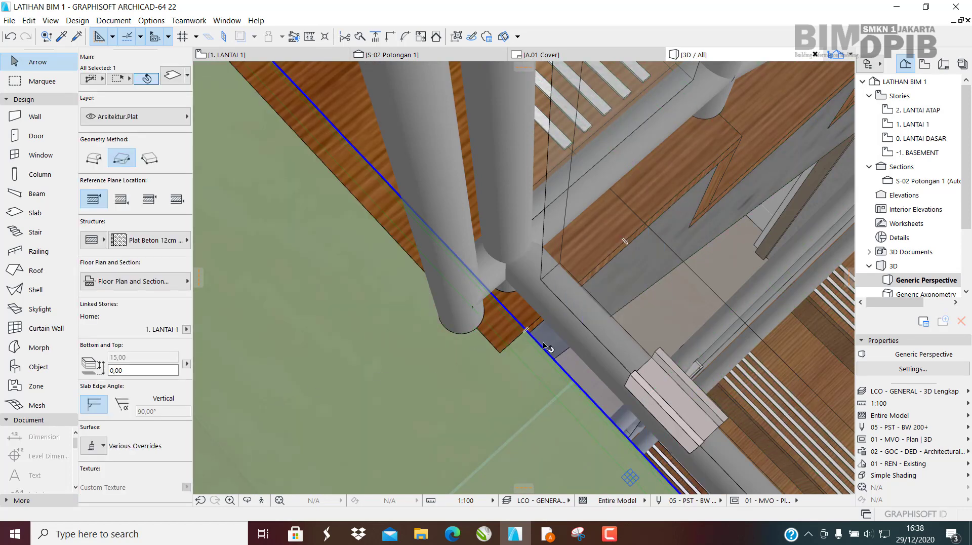
pyautogui.click(538, 348)
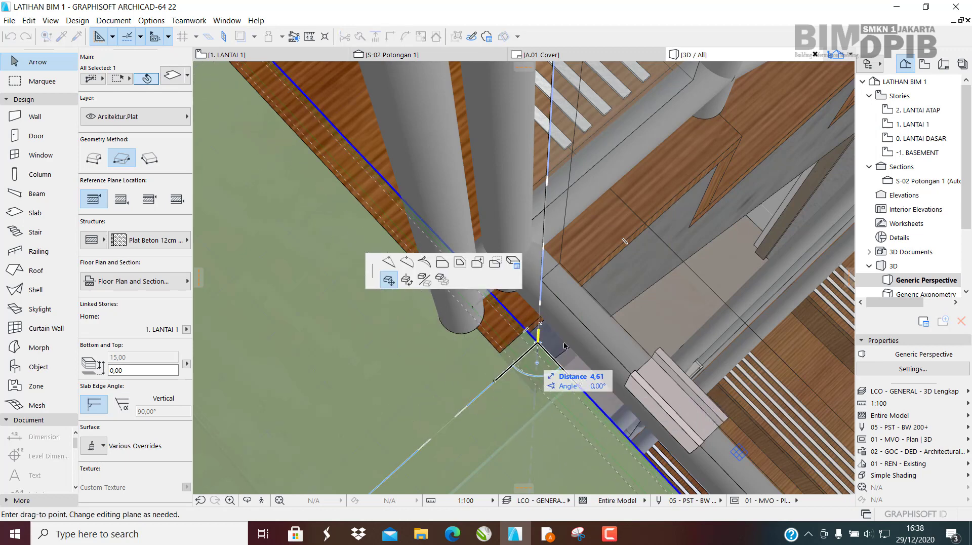
pyautogui.press('Escape')
# On the LANTAI 1 plan, offset the floor slab's edge at the stair opening away from the stair to expose the stair's end line.
pyautogui.click(254, 51)
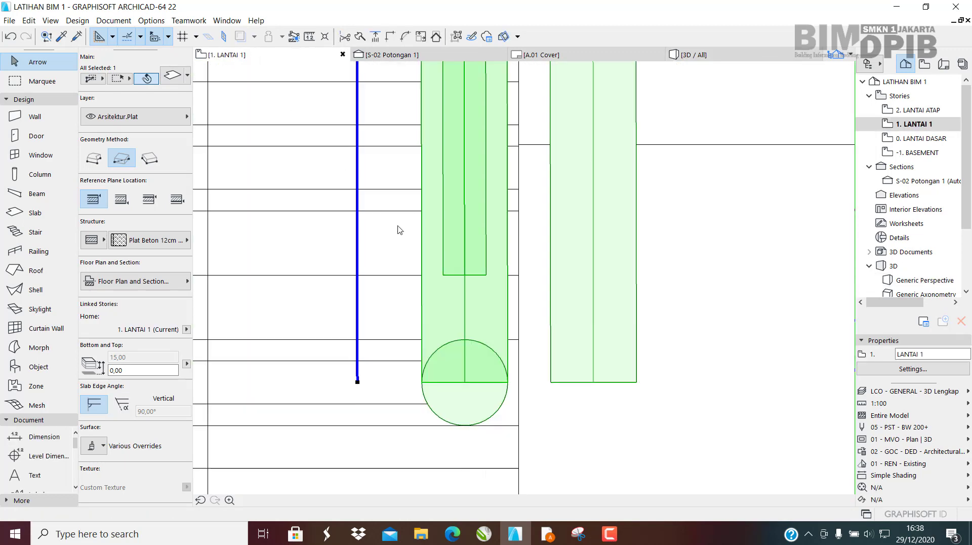
pyautogui.scroll(-2, 506, 262)
pyautogui.scroll(-2, 534, 276)
pyautogui.moveTo(533, 276); pyautogui.dragTo(481, 231, button='middle')
pyautogui.click(550, 265)
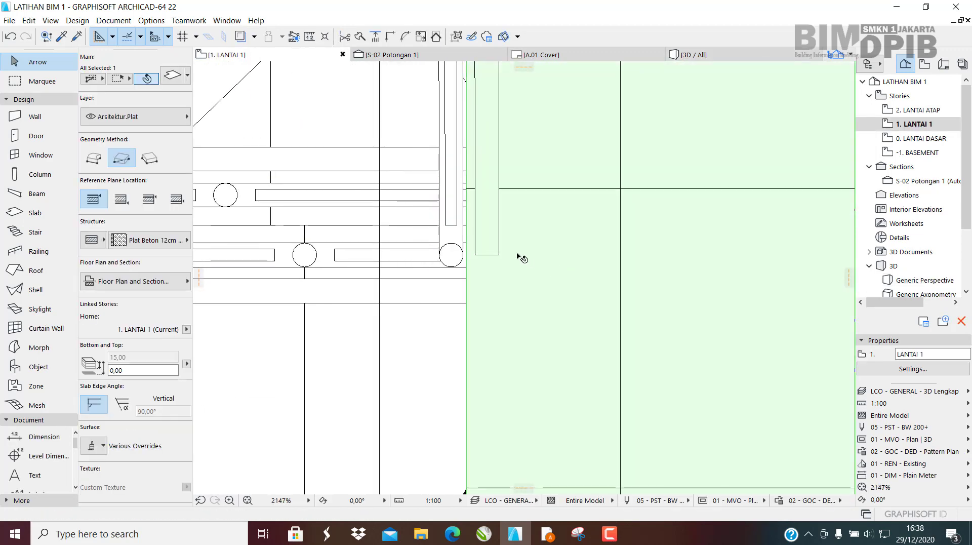
pyautogui.scroll(-5, 513, 245)
pyautogui.scroll(5, 491, 289)
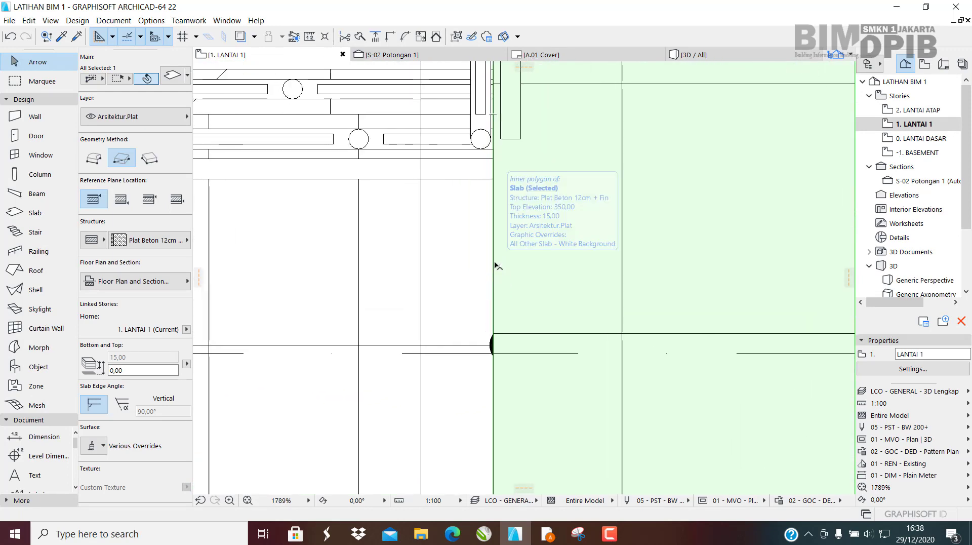
pyautogui.scroll(-6, 516, 268)
pyautogui.scroll(1, 511, 278)
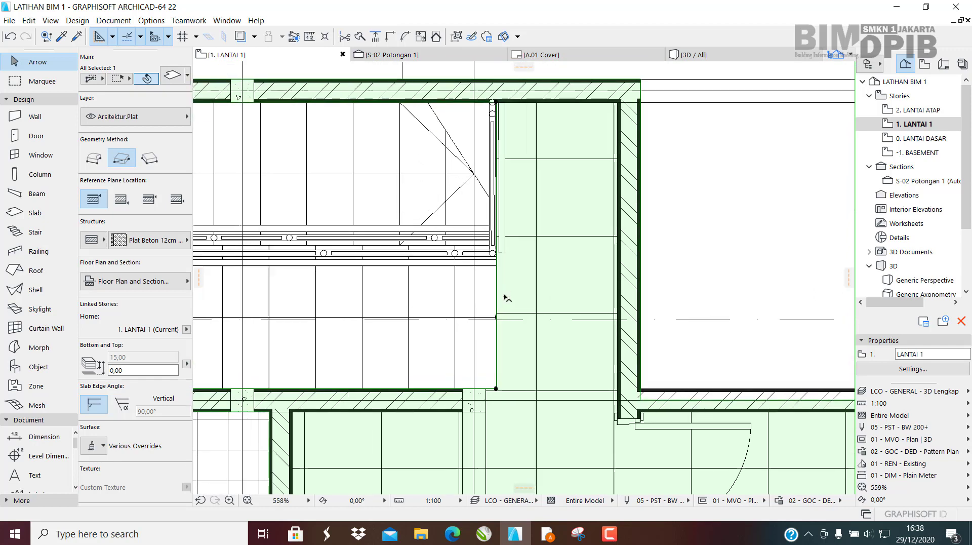
pyautogui.click(495, 281)
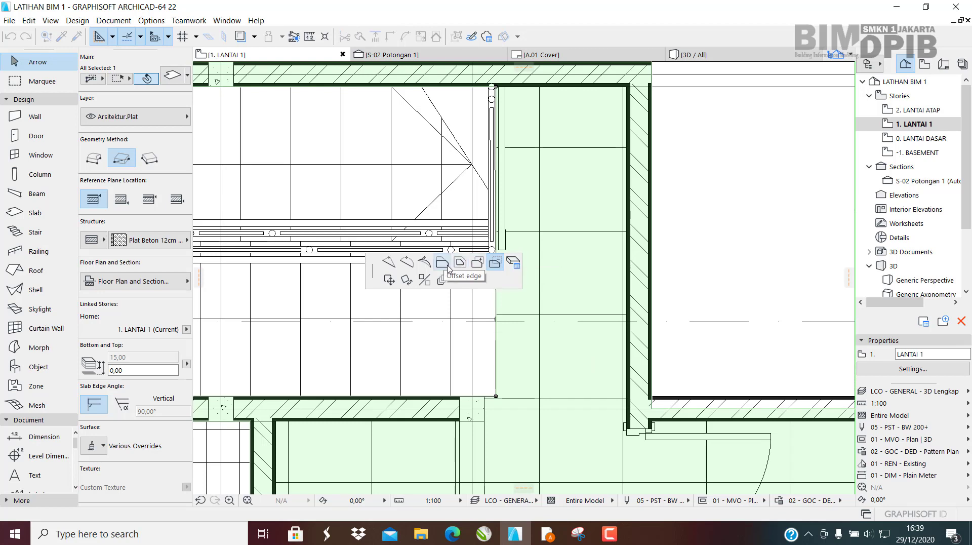
pyautogui.click(448, 269)
pyautogui.click(572, 320)
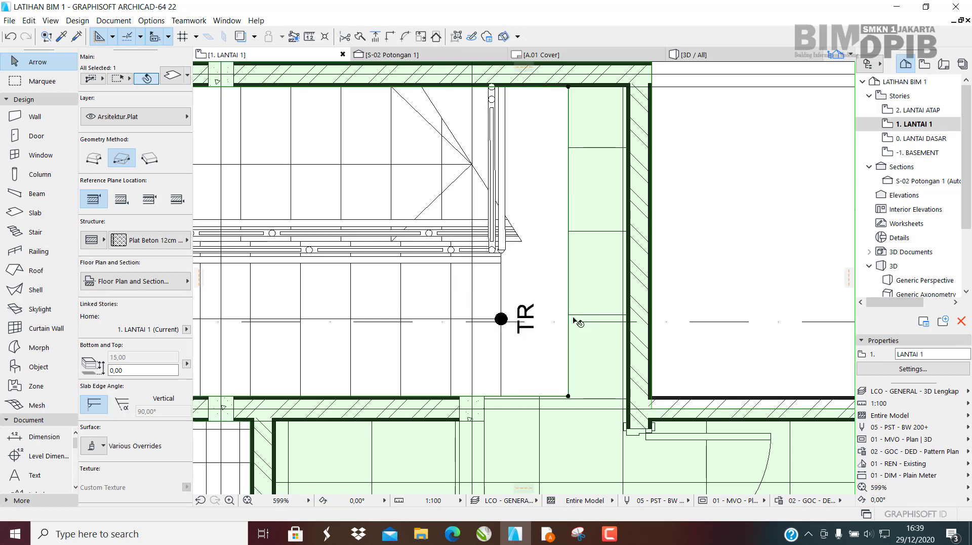
# Offset the slab edge about 40 back toward the stair's end line.
pyautogui.scroll(5, 573, 320)
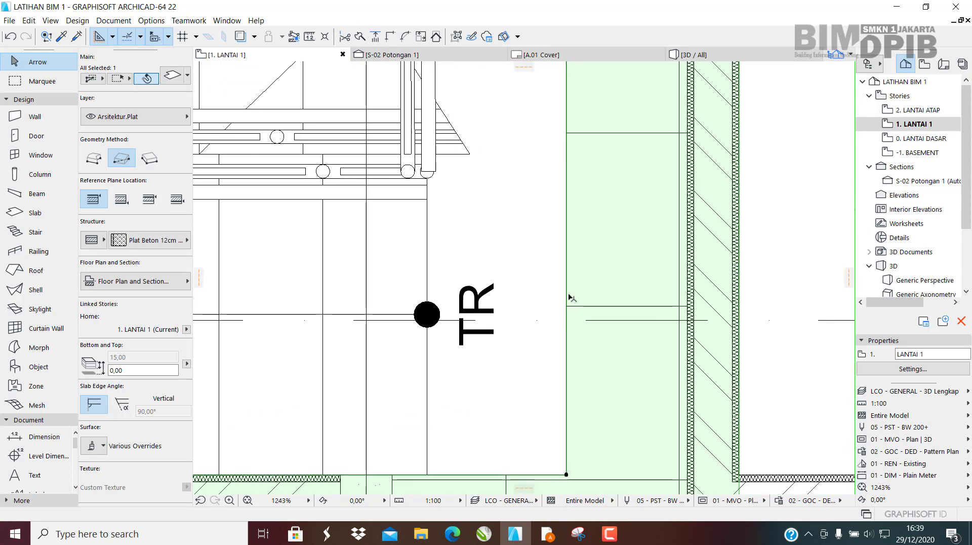
pyautogui.click(568, 295)
pyautogui.scroll(6, 421, 387)
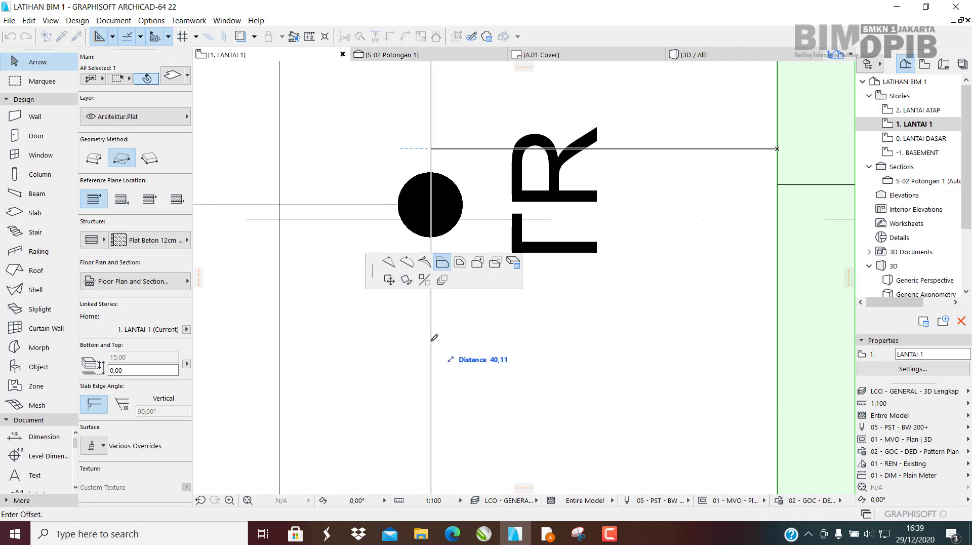
pyautogui.scroll(-5, 435, 338)
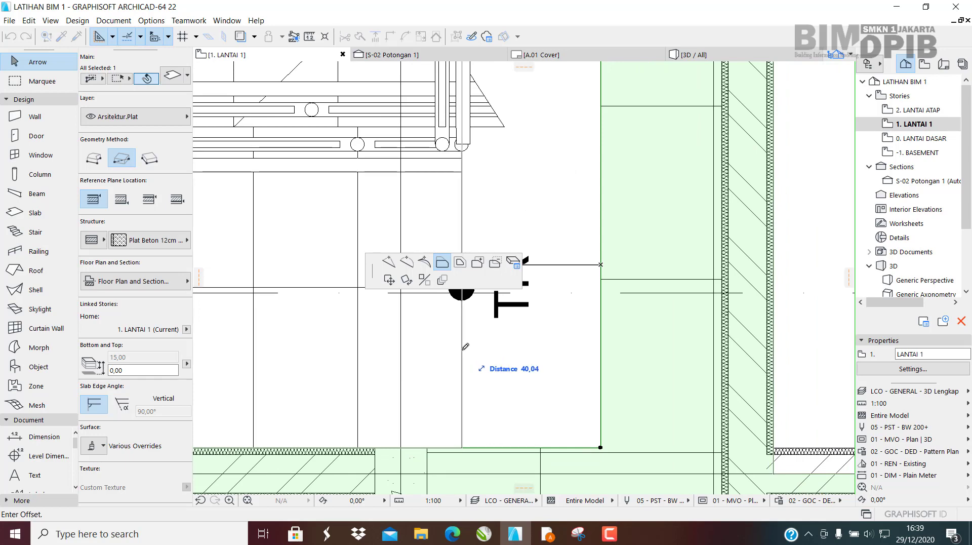
pyautogui.click(463, 405)
# Close the small remaining gap by offsetting the slab edge exactly onto the stair's end line.
pyautogui.scroll(10, 451, 292)
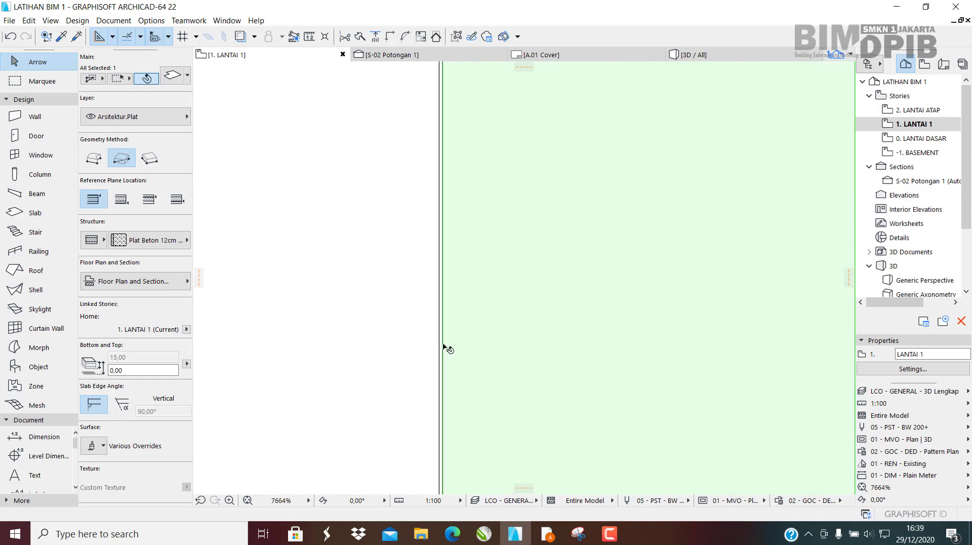
pyautogui.scroll(3, 464, 320)
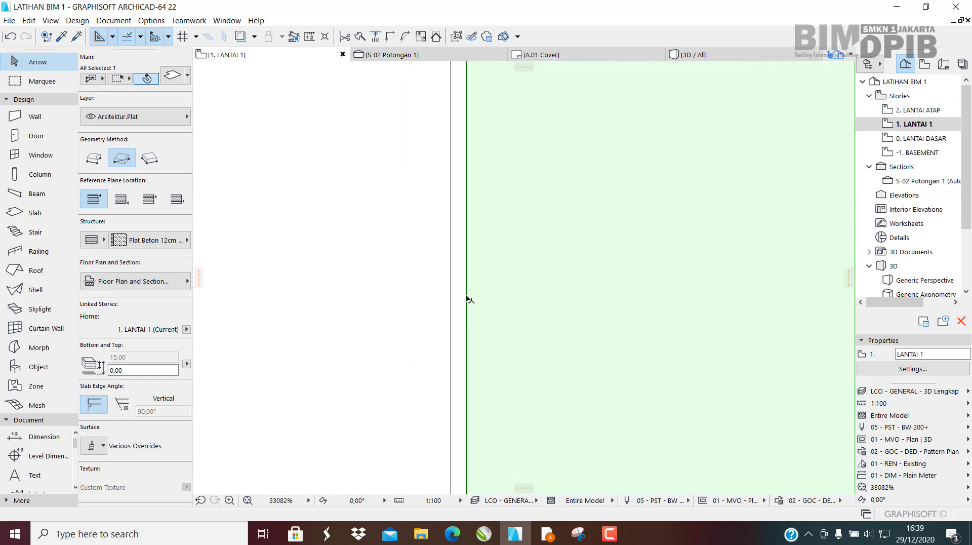
pyautogui.click(466, 295)
pyautogui.click(452, 288)
pyautogui.scroll(-3, 475, 290)
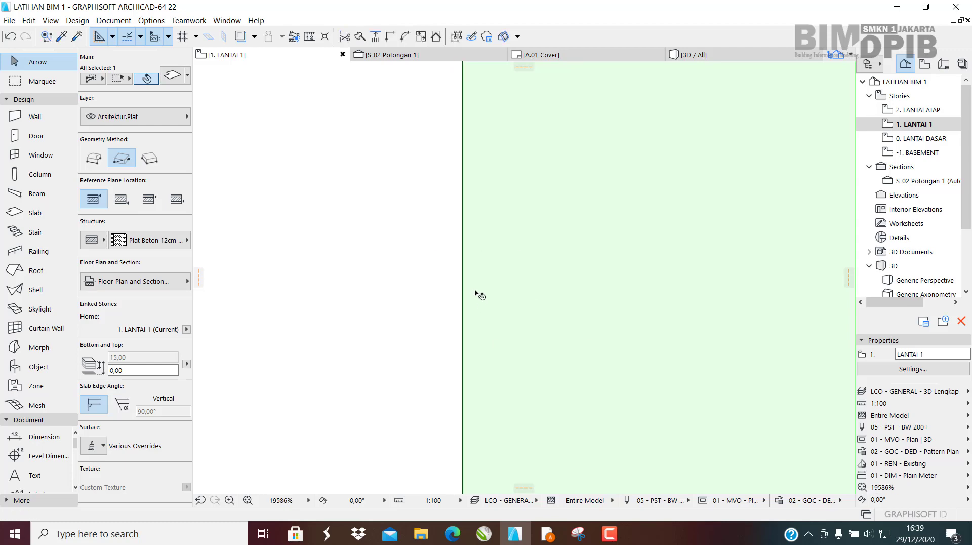
pyautogui.scroll(-12, 475, 292)
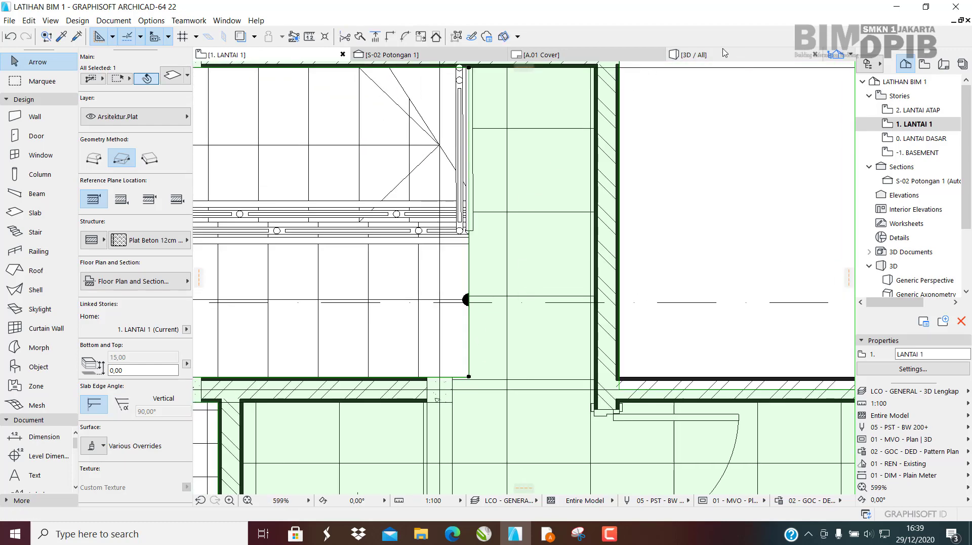
# Examine in the 3D view how the adjusted slab edge meets the top tread and the railing's end posts.
pyautogui.click(725, 53)
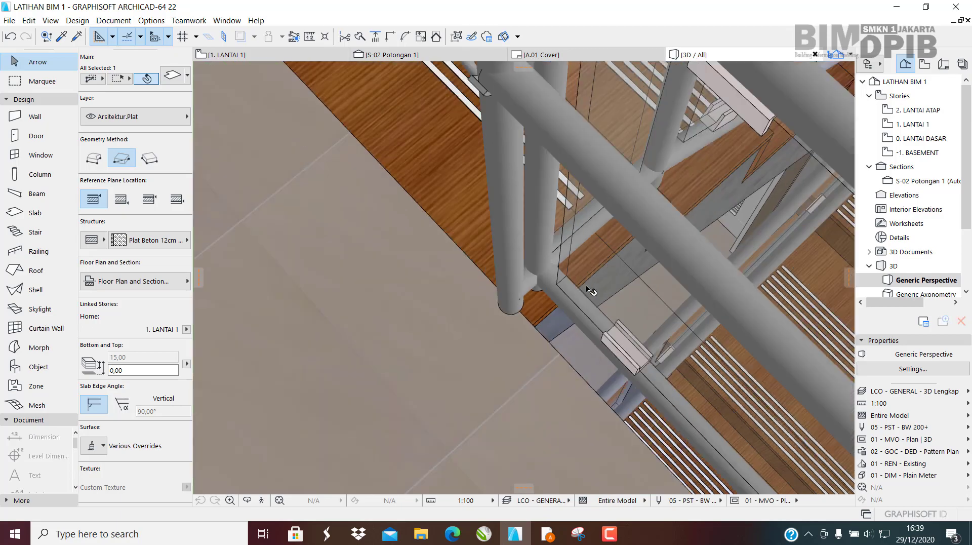
pyautogui.scroll(-8, 587, 290)
pyautogui.scroll(2, 576, 295)
pyautogui.keyDown('shift'); pyautogui.moveTo(507, 243); pyautogui.dragTo(775, 304, button='middle'); pyautogui.keyUp('shift')
pyautogui.scroll(3, 448, 182)
pyautogui.keyDown('shift'); pyautogui.moveTo(487, 192); pyautogui.dragTo(608, 178, button='middle'); pyautogui.keyUp('shift')
pyautogui.scroll(3, 655, 194)
pyautogui.scroll(3, 608, 178)
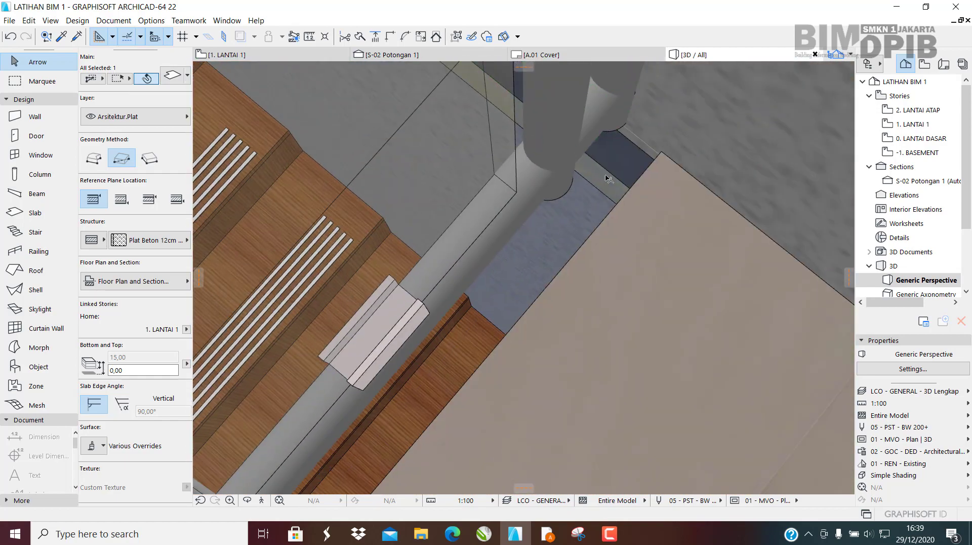
pyautogui.scroll(-4, 608, 178)
# Compare the slab edge's position at the landing railing's end on the LANTAI 1 plan and in the 3D view.
pyautogui.click(248, 55)
pyautogui.scroll(-3, 514, 190)
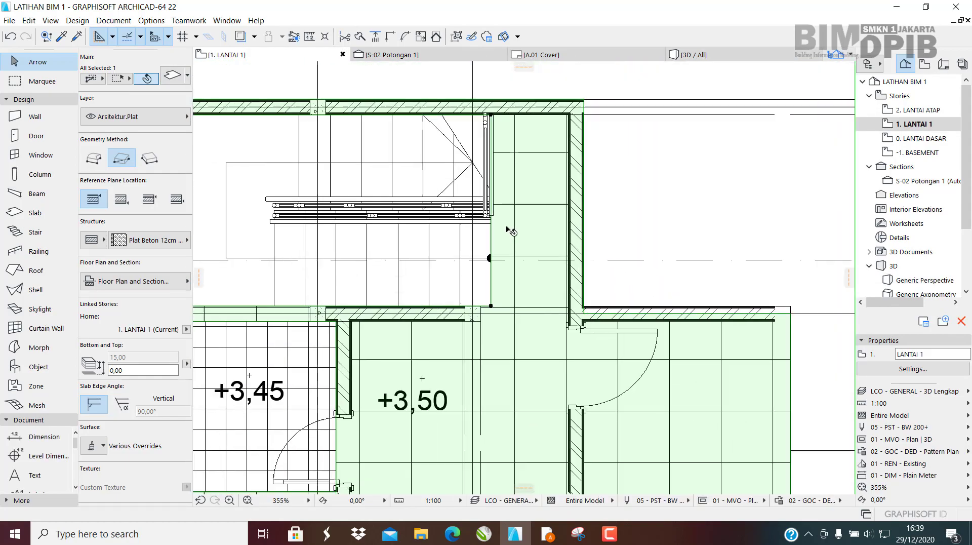
pyautogui.scroll(5, 509, 229)
pyautogui.scroll(1, 583, 261)
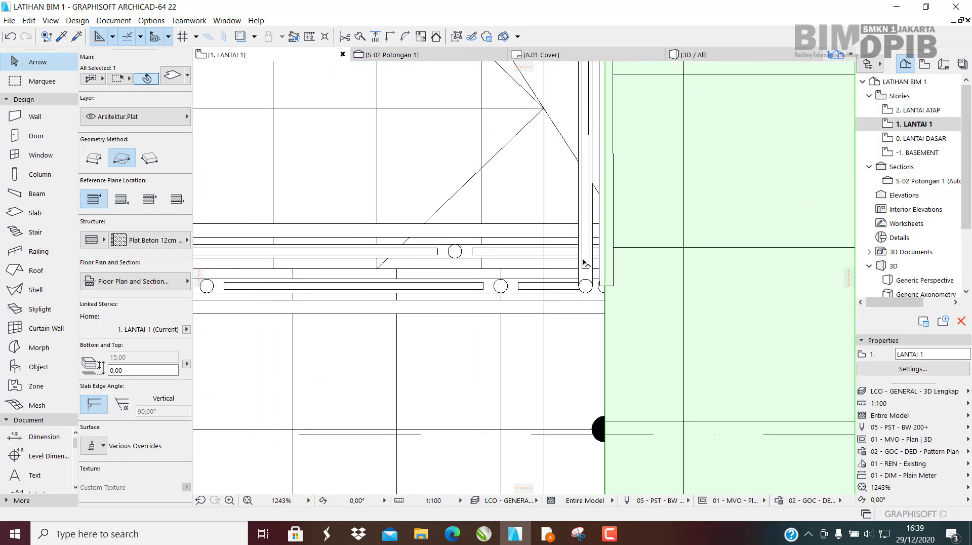
pyautogui.click(691, 56)
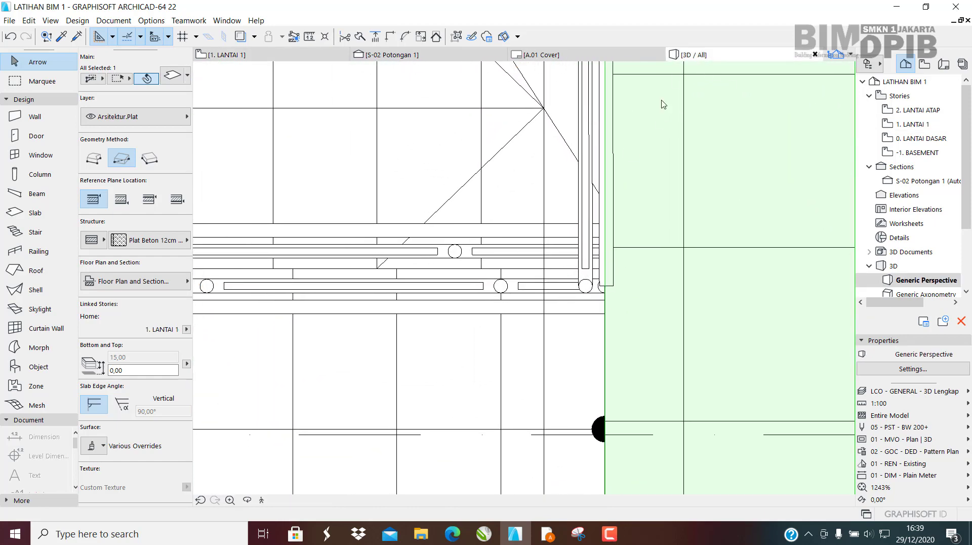
pyautogui.keyDown('shift'); pyautogui.moveTo(427, 380); pyautogui.dragTo(373, 265, button='middle'); pyautogui.keyUp('shift')
pyautogui.scroll(2, 382, 264)
pyautogui.scroll(-3, 381, 261)
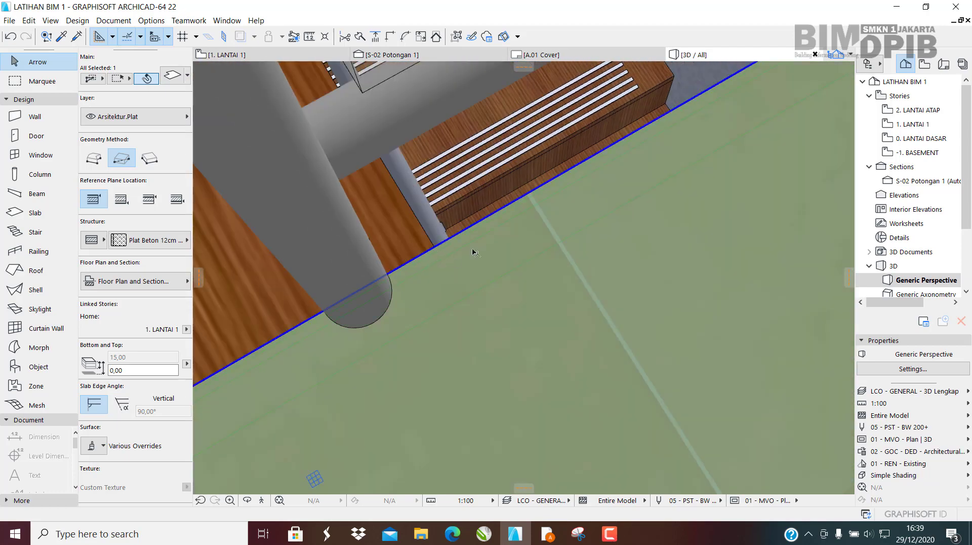
# Select the LANTAI 1 floor slab on the plan and pick its edge beside the landing railing's end post.
pyautogui.click(297, 54)
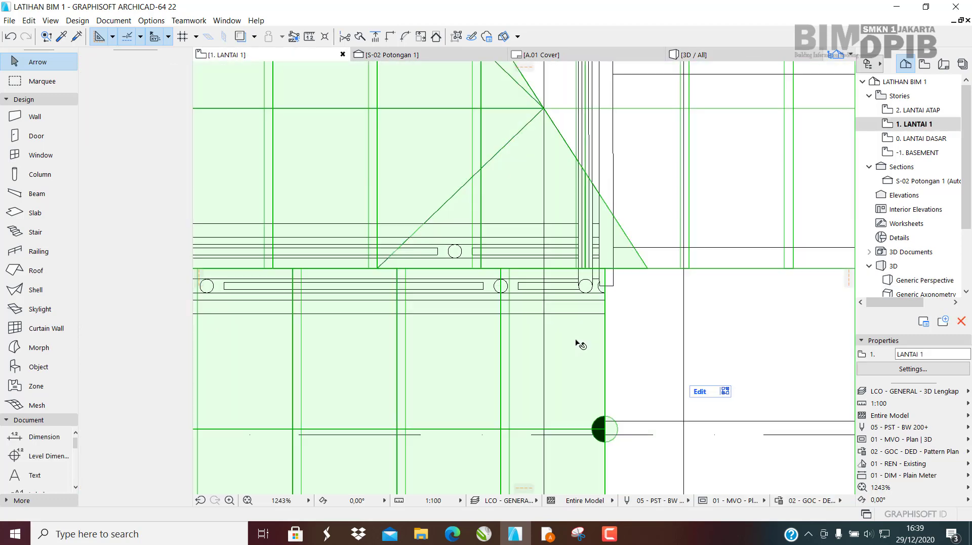
pyautogui.click(579, 344)
pyautogui.scroll(-3, 588, 284)
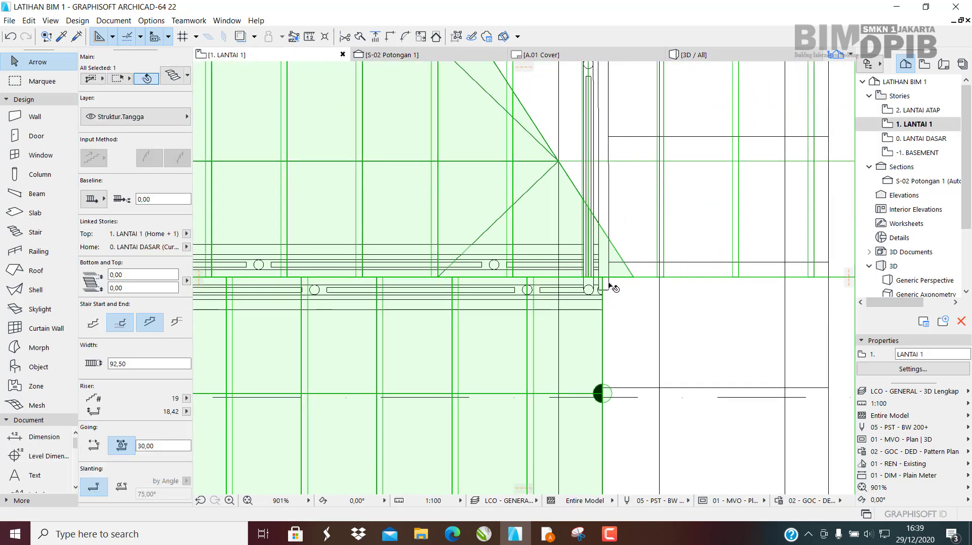
pyautogui.scroll(5, 604, 353)
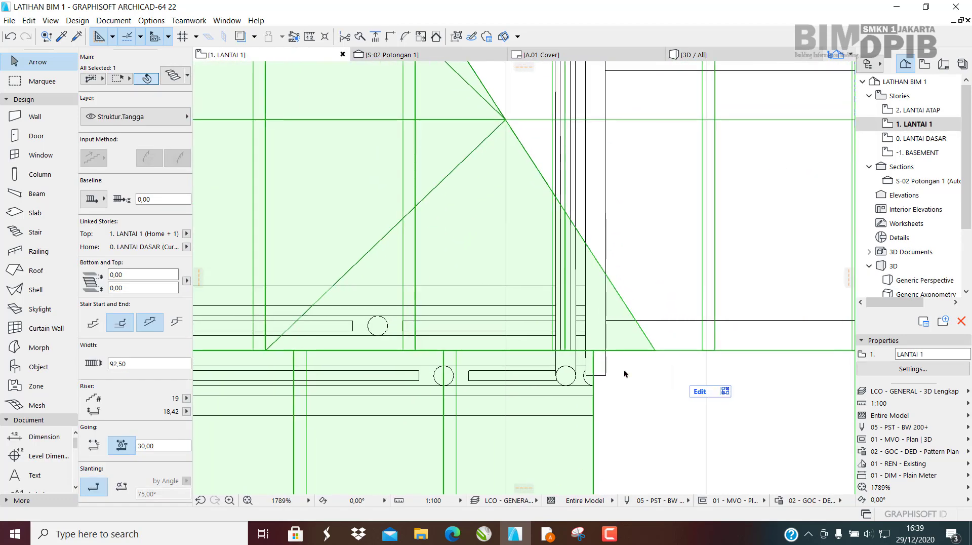
pyautogui.click(652, 389)
pyautogui.scroll(3, 603, 355)
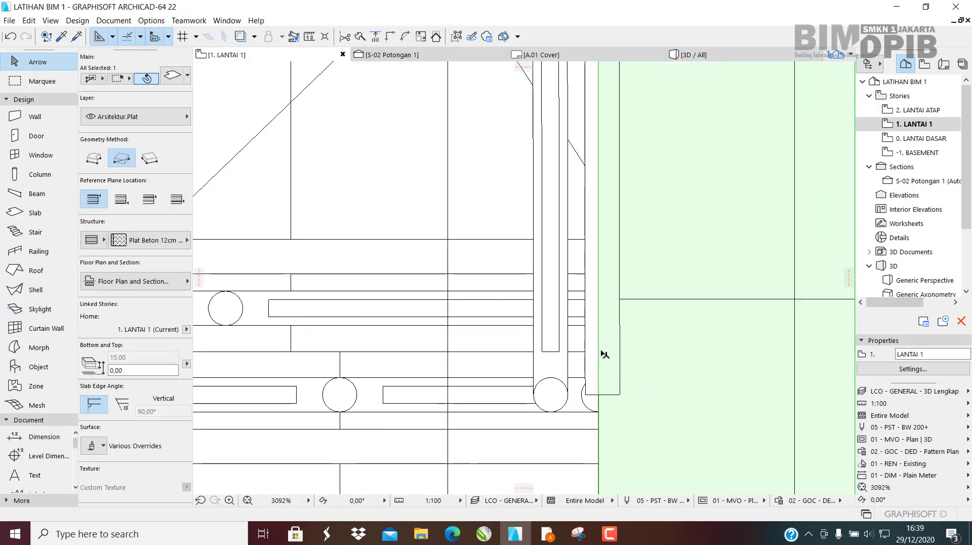
pyautogui.click(599, 354)
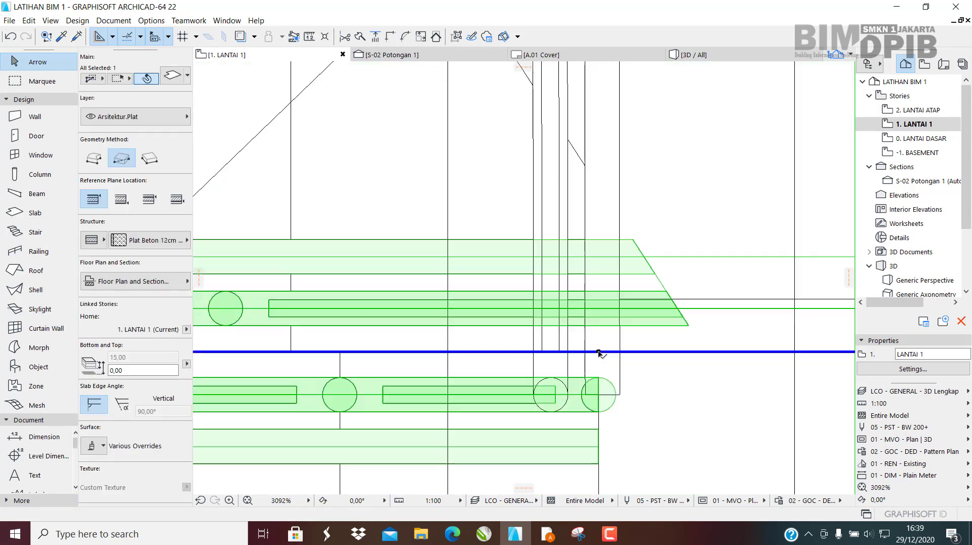
# Insert a new node on the first-floor slab's edge beside the stairwell, level with the end of the vertical railing.
pyautogui.scroll(-4, 612, 320)
pyautogui.scroll(-2, 612, 319)
pyautogui.click(652, 243)
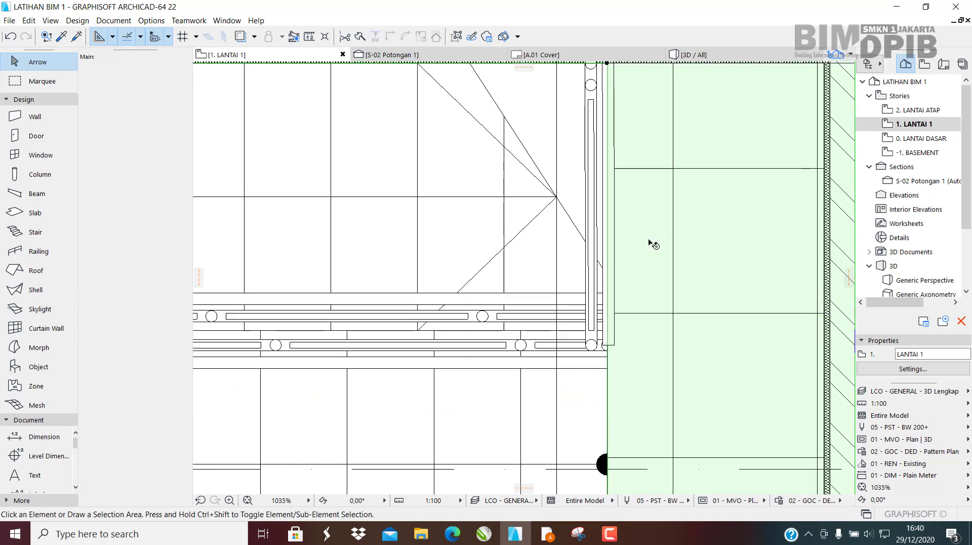
pyautogui.click(611, 331)
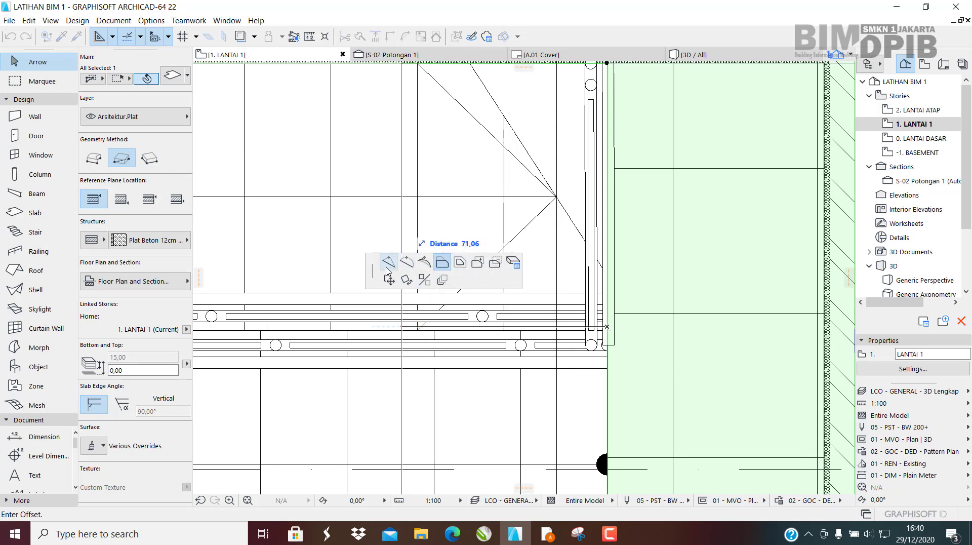
pyautogui.click(389, 264)
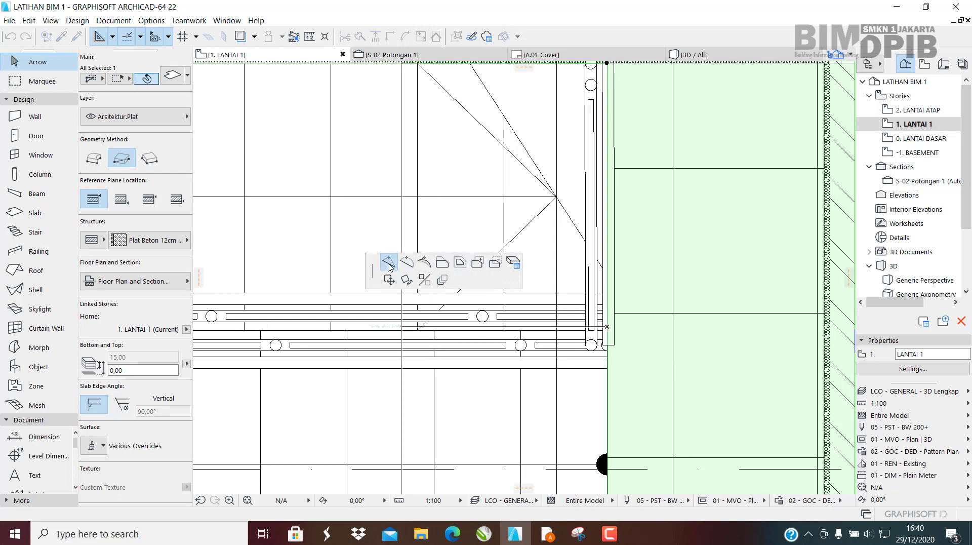
pyautogui.click(608, 328)
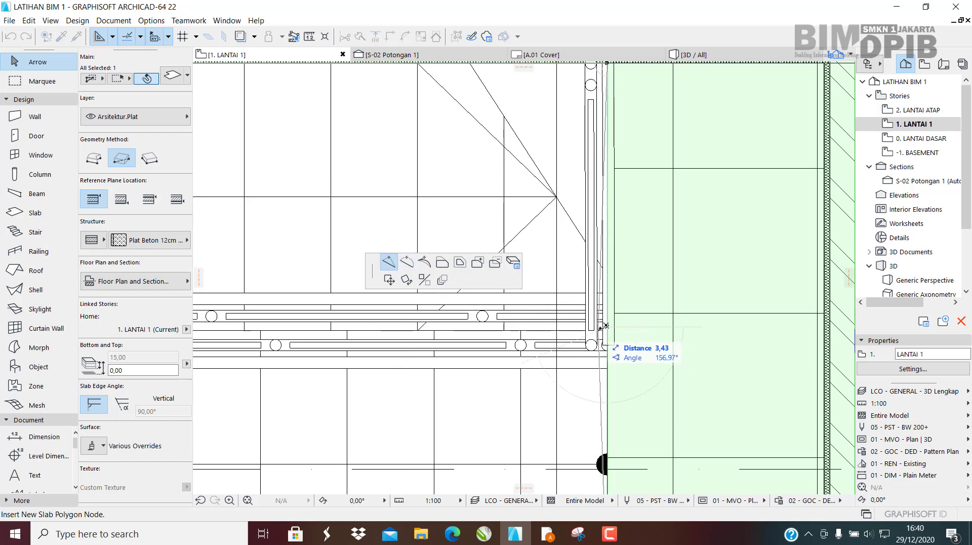
pyautogui.click(611, 325)
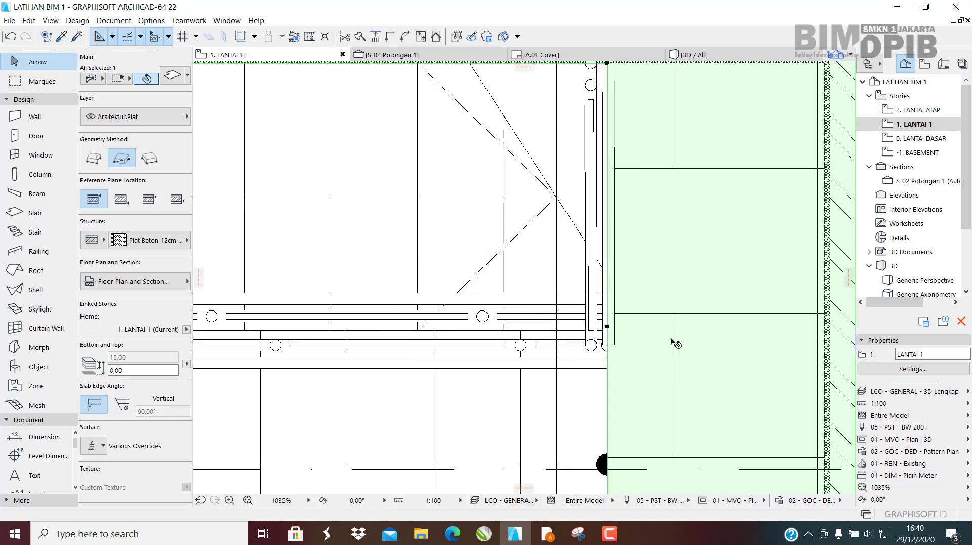
# Offset the slab edge above the new node about 13 cm toward the stair so the slab extends beneath the railing.
pyautogui.scroll(3, 658, 329)
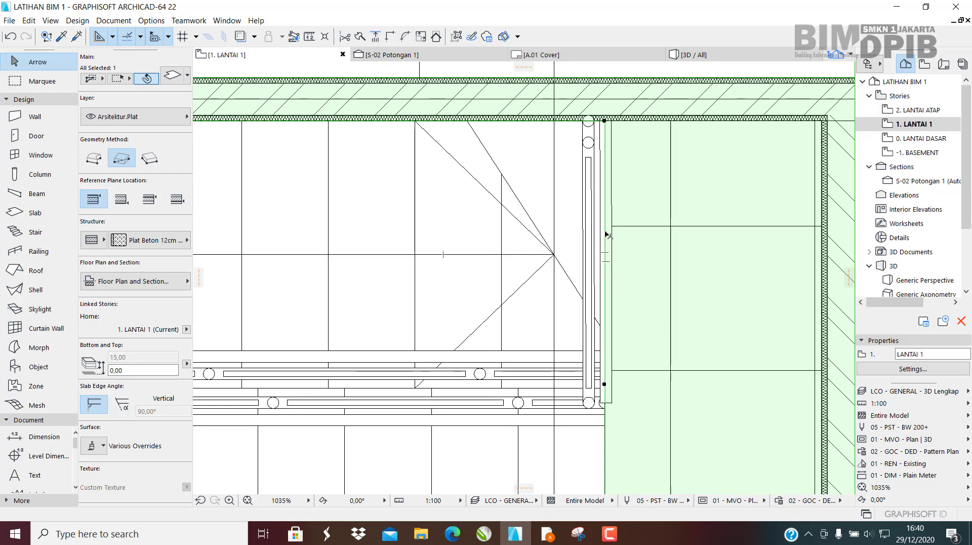
pyautogui.click(608, 235)
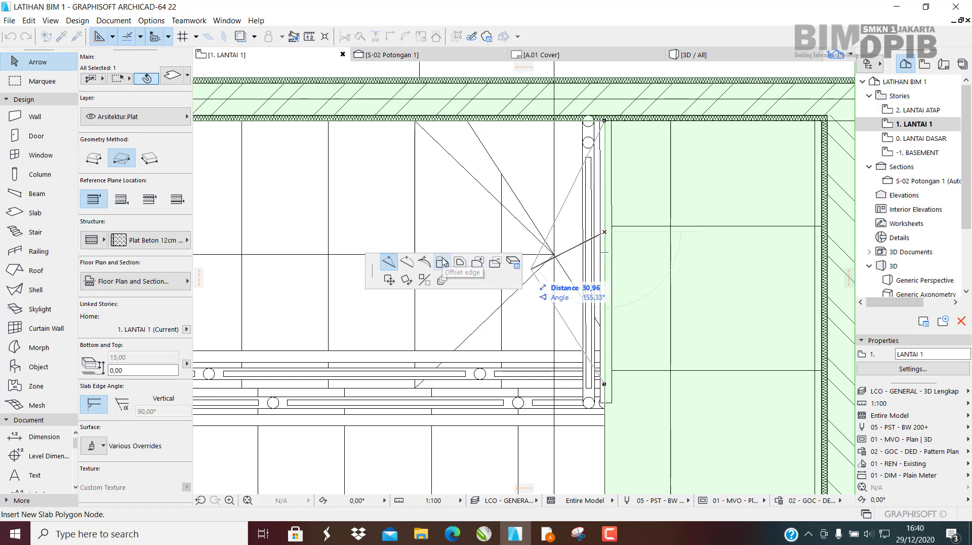
pyautogui.click(442, 262)
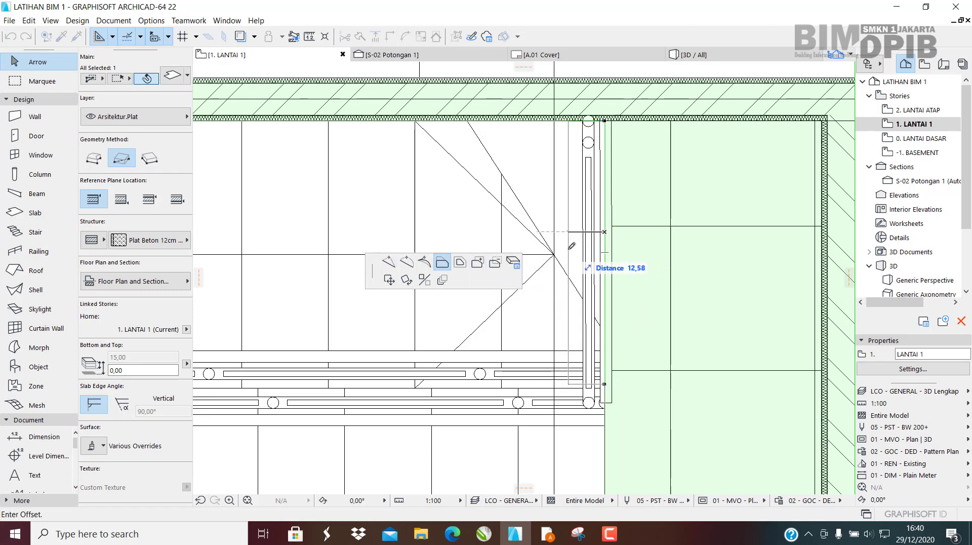
pyautogui.press('Return')
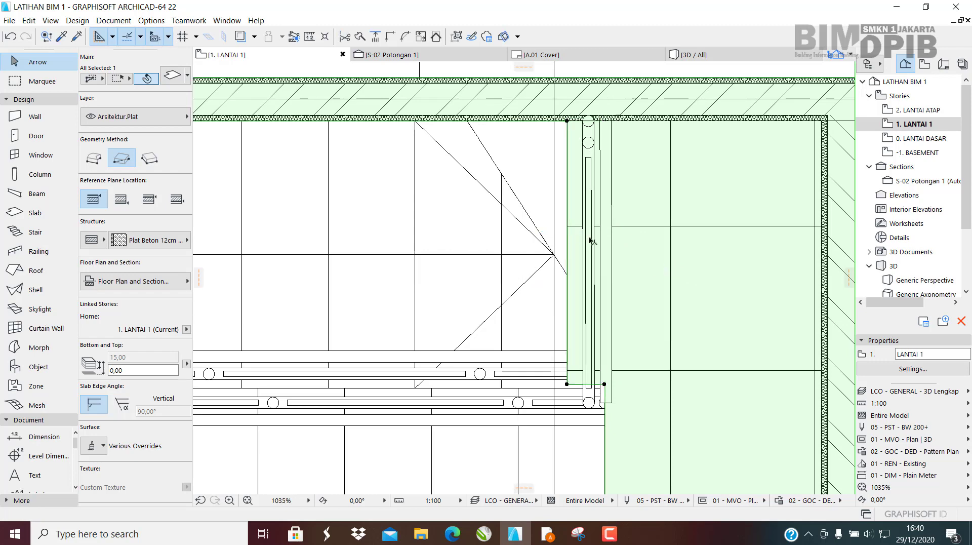
pyautogui.moveTo(601, 387); pyautogui.dragTo(628, 336, button='middle')
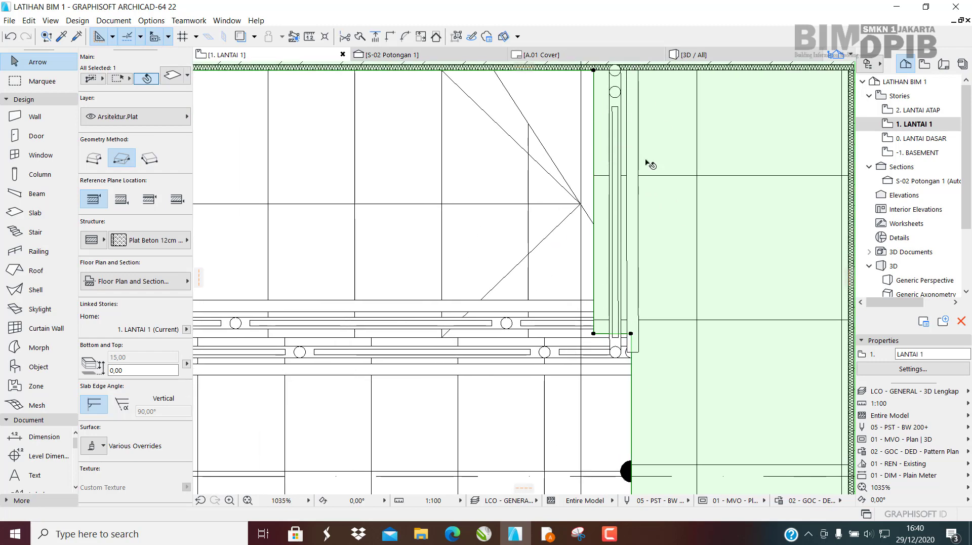
# Switch to the 3D view and examine the slab edge and railing around the stair landing.
pyautogui.click(689, 55)
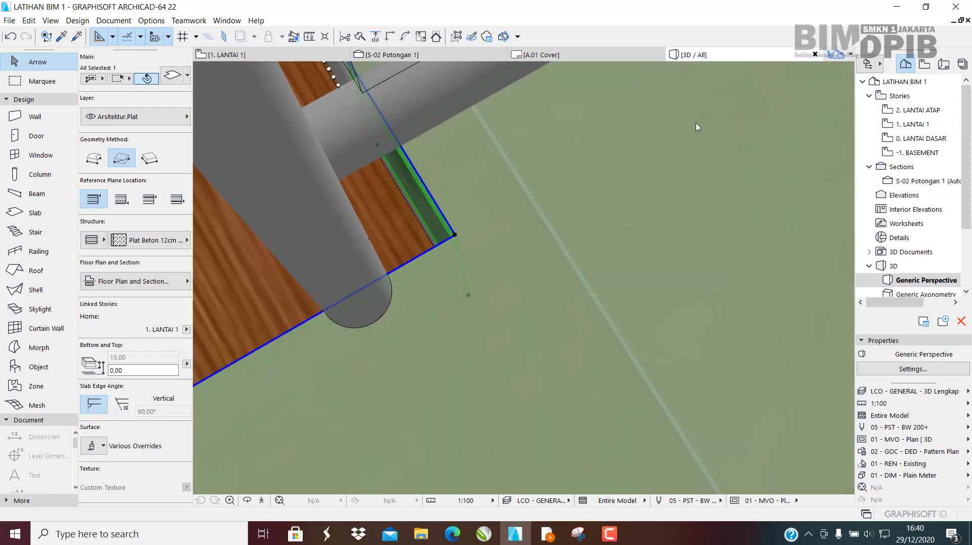
pyautogui.scroll(-5, 597, 257)
pyautogui.keyDown('shift'); pyautogui.moveTo(598, 257); pyautogui.dragTo(709, 203, button='middle'); pyautogui.keyUp('shift')
pyautogui.scroll(5, 431, 257)
pyautogui.scroll(-4, 481, 310)
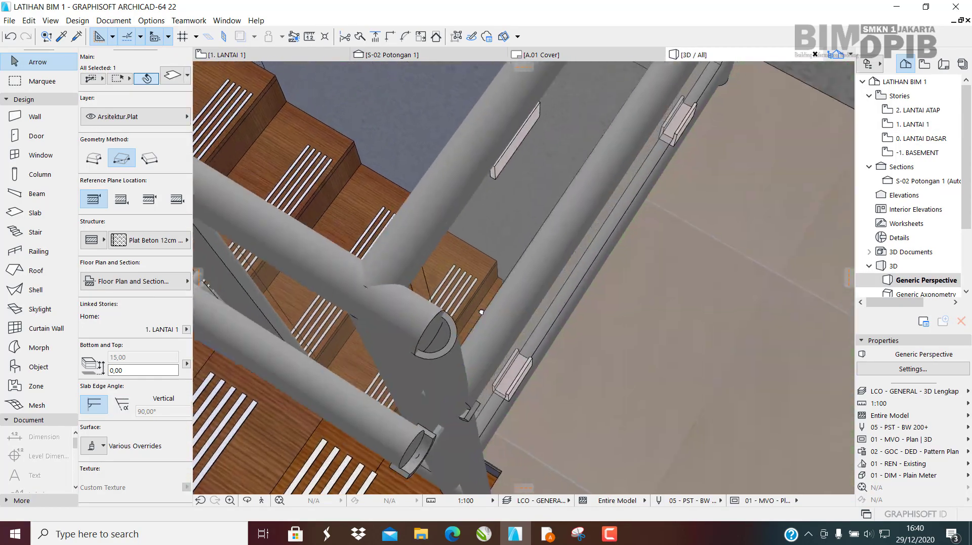
pyautogui.scroll(4, 555, 257)
pyautogui.scroll(-3, 555, 256)
pyautogui.scroll(3, 585, 210)
pyautogui.keyDown('shift'); pyautogui.moveTo(553, 253); pyautogui.dragTo(790, 175, button='middle'); pyautogui.keyUp('shift')
pyautogui.moveTo(534, 283); pyautogui.dragTo(539, 258, button='middle')
pyautogui.scroll(-3, 565, 262)
pyautogui.moveTo(616, 245); pyautogui.dragTo(304, 235, button='middle')
pyautogui.scroll(-7, 553, 274)
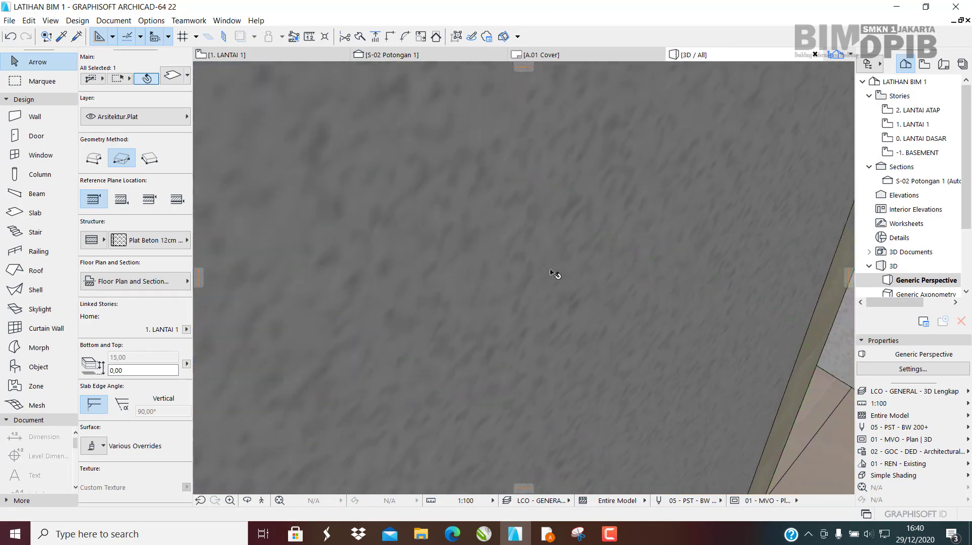
# Offset the short slab edge at the landing corner in 3D to close the gap beside the wooden tread at the railing post.
pyautogui.keyDown('shift'); pyautogui.moveTo(628, 332); pyautogui.dragTo(601, 373, button='middle'); pyautogui.keyUp('shift')
pyautogui.scroll(2, 699, 329)
pyautogui.scroll(3, 699, 329)
pyautogui.scroll(4, 623, 339)
pyautogui.keyDown('shift'); pyautogui.moveTo(623, 337); pyautogui.dragTo(640, 306, button='middle'); pyautogui.keyUp('shift')
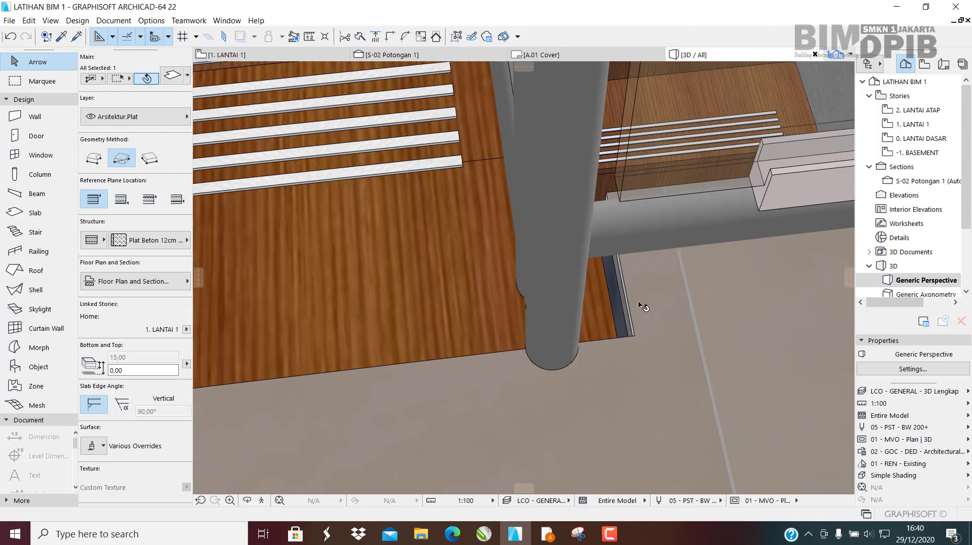
pyautogui.click(630, 297)
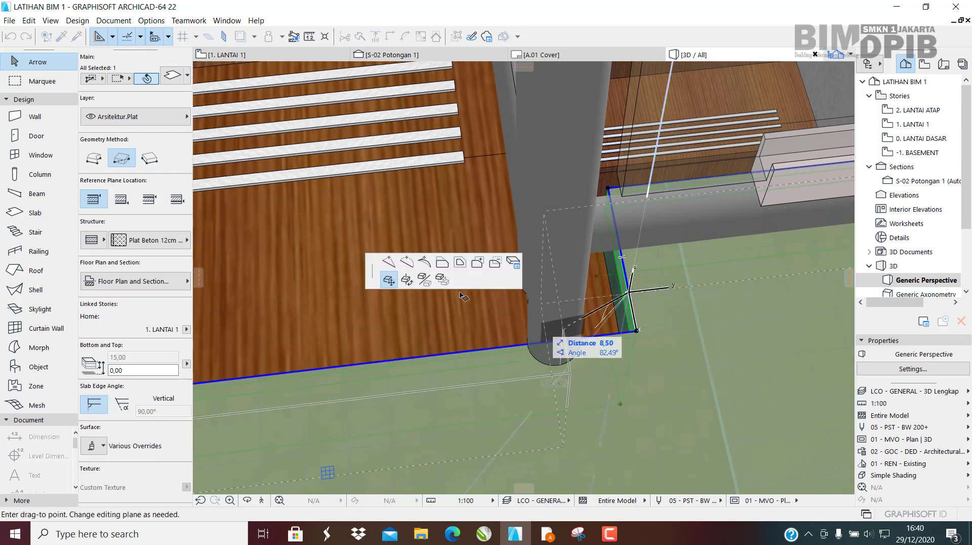
pyautogui.click(441, 263)
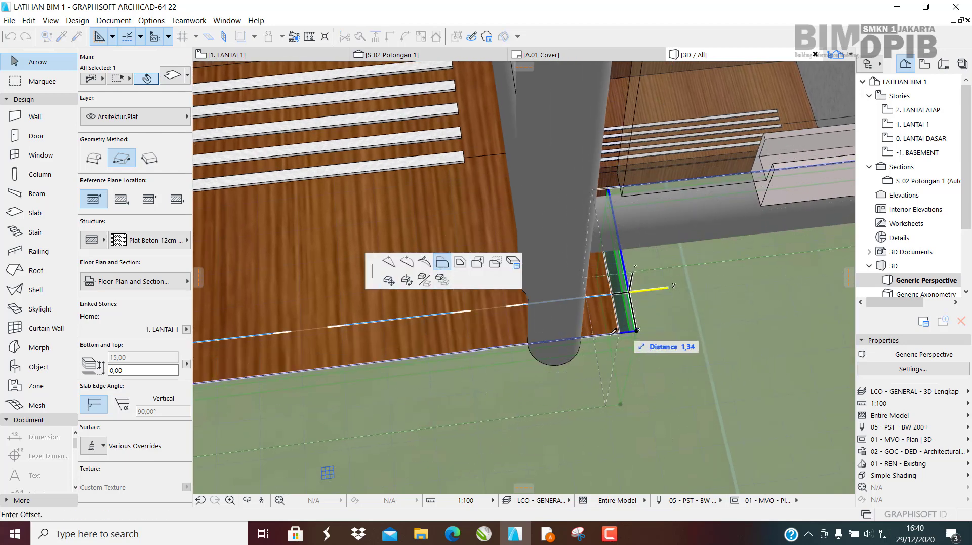
pyautogui.click(560, 351)
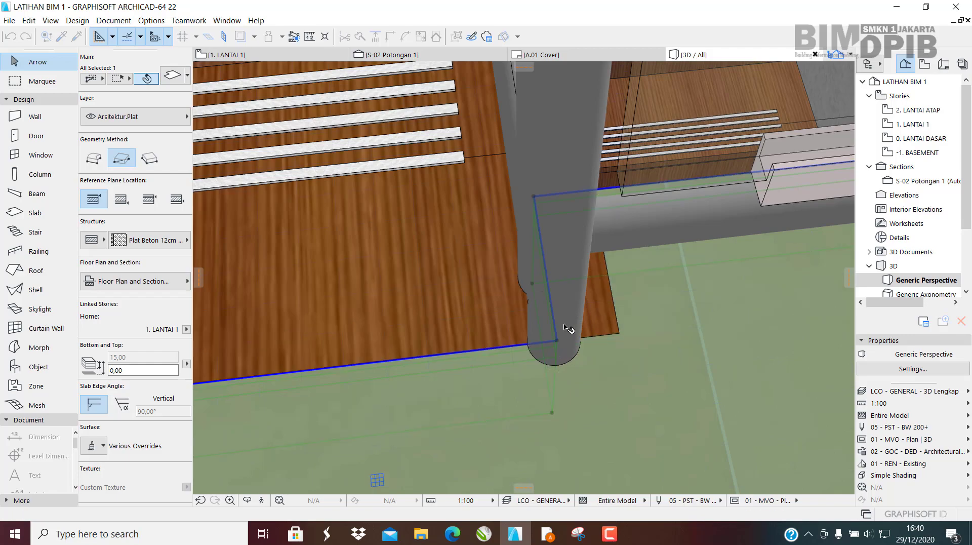
pyautogui.keyDown('shift'); pyautogui.moveTo(569, 330); pyautogui.dragTo(493, 272, button='middle'); pyautogui.keyUp('shift')
pyautogui.keyDown('shift'); pyautogui.moveTo(507, 208); pyautogui.dragTo(525, 293, button='middle'); pyautogui.keyUp('shift')
pyautogui.scroll(5, 625, 309)
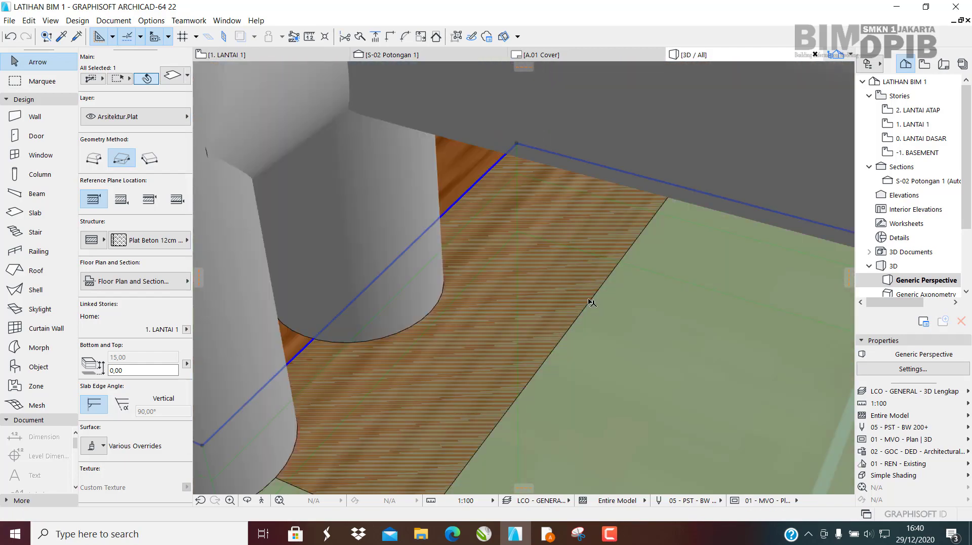
pyautogui.scroll(-5, 592, 324)
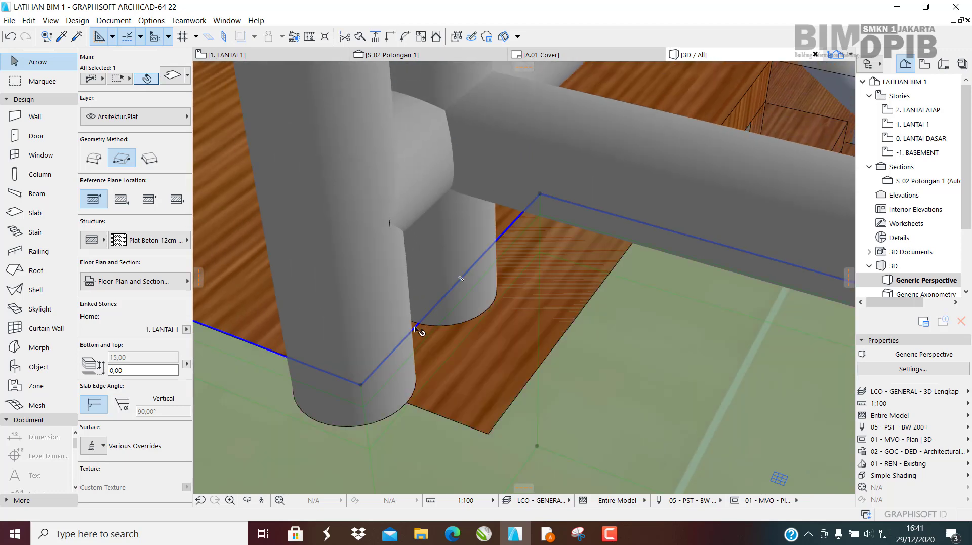
pyautogui.click(415, 329)
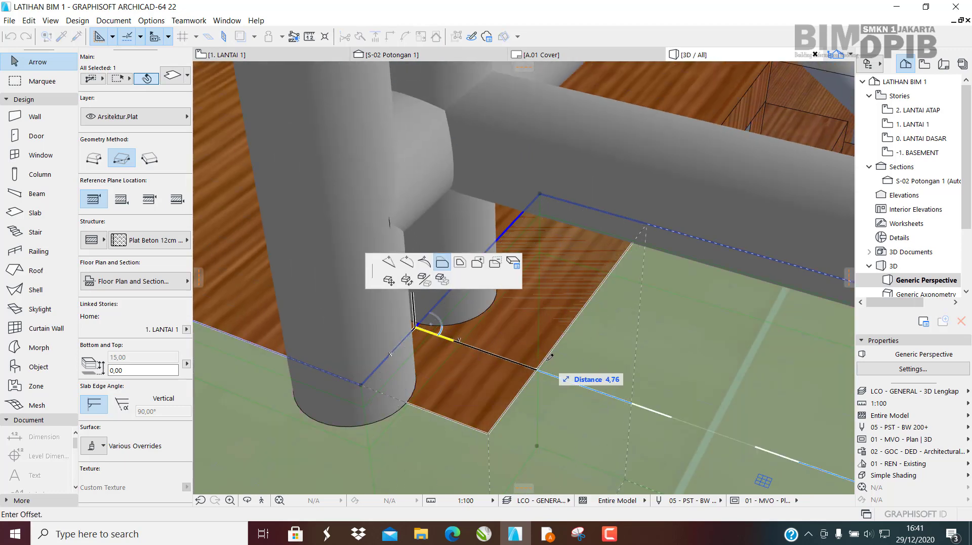
pyautogui.press('Escape')
# Inspect the corrected slab corner by the stair railing and the front balcony in 3D.
pyautogui.scroll(10, 579, 348)
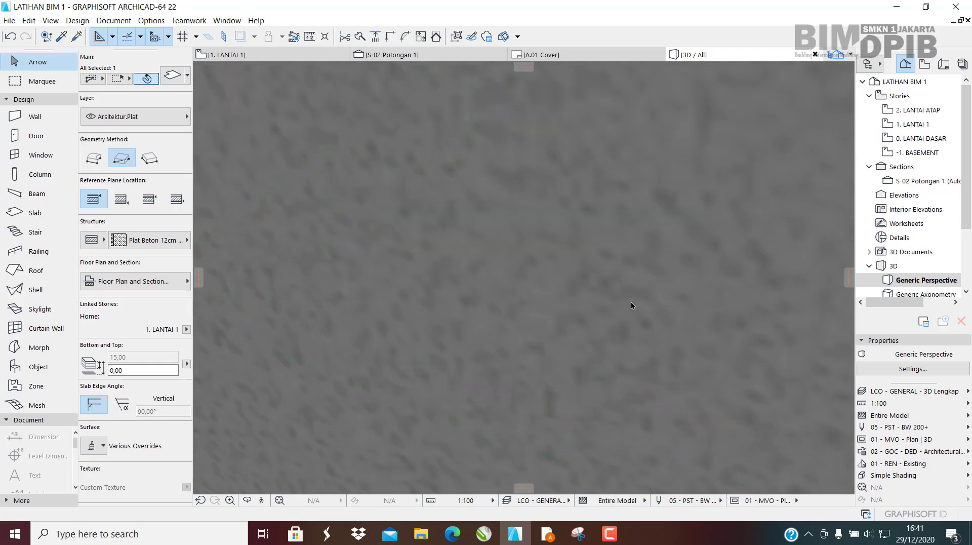
pyautogui.scroll(-10, 697, 375)
pyautogui.scroll(6, 709, 220)
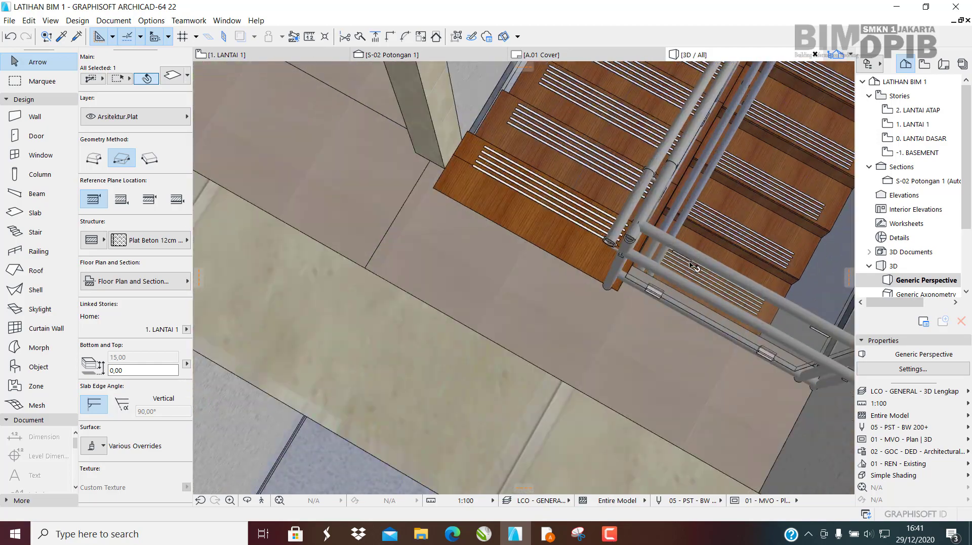
pyautogui.scroll(10, 694, 267)
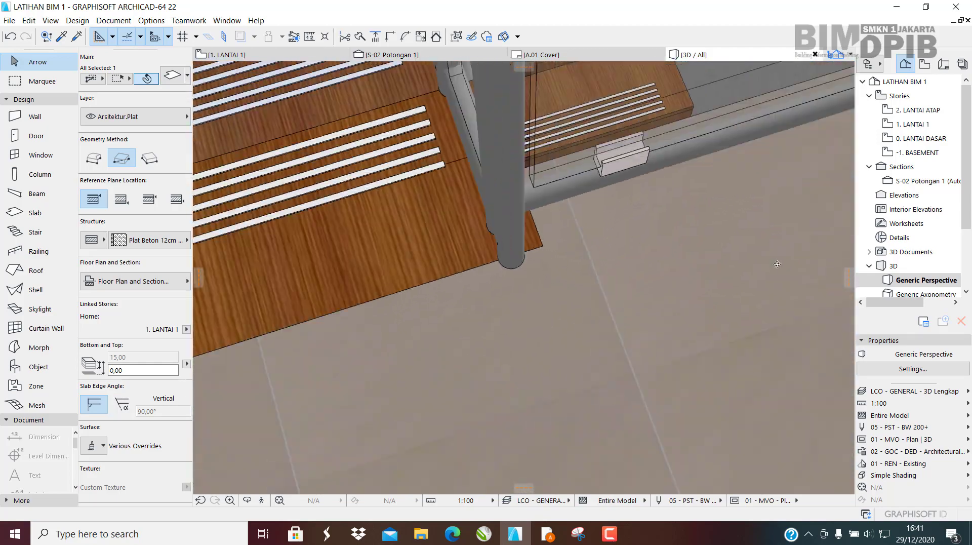
pyautogui.keyDown('shift'); pyautogui.moveTo(777, 264); pyautogui.dragTo(699, 320, button='middle'); pyautogui.keyUp('shift')
pyautogui.scroll(-2, 680, 328)
pyautogui.scroll(-10, 663, 332)
pyautogui.keyDown('shift'); pyautogui.moveTo(688, 333); pyautogui.dragTo(577, 289, button='middle'); pyautogui.keyUp('shift')
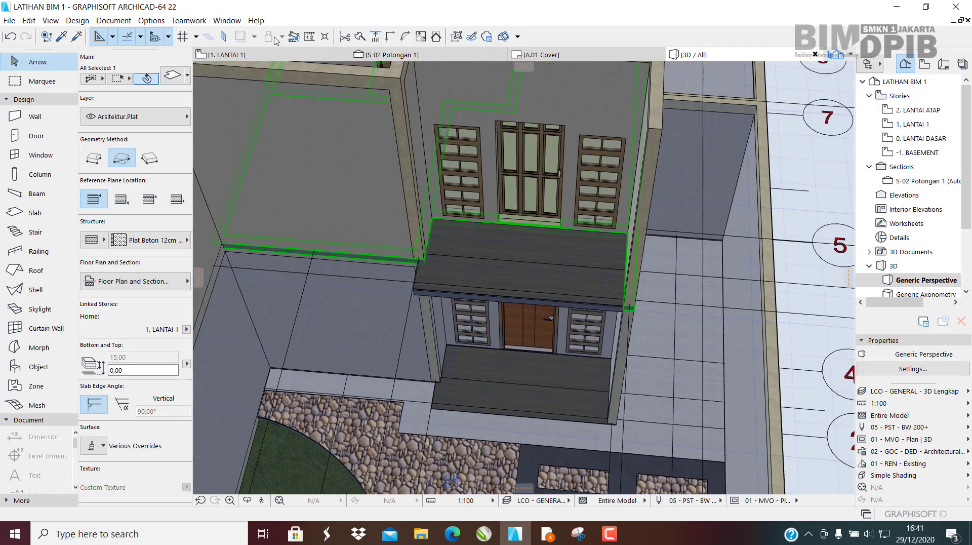
# On the LANTAI 1 plan, draw the balcony railing's first segment, 50 cm from the wall corner to the balcony's front edge.
pyautogui.click(269, 55)
pyautogui.scroll(-5, 579, 323)
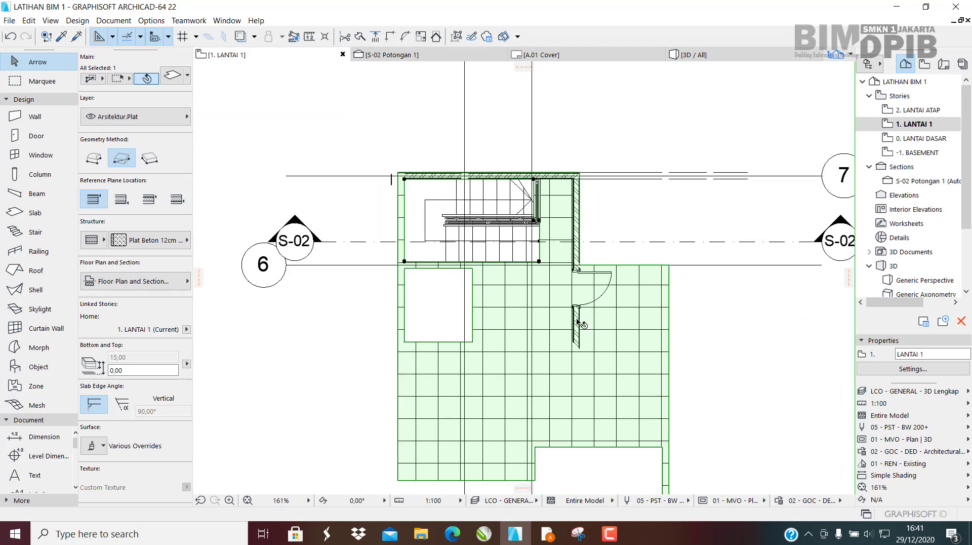
pyautogui.scroll(-1, 578, 322)
pyautogui.moveTo(516, 357); pyautogui.dragTo(523, 96, button='middle')
pyautogui.scroll(8, 575, 183)
pyautogui.moveTo(599, 207); pyautogui.dragTo(511, 300, button='middle')
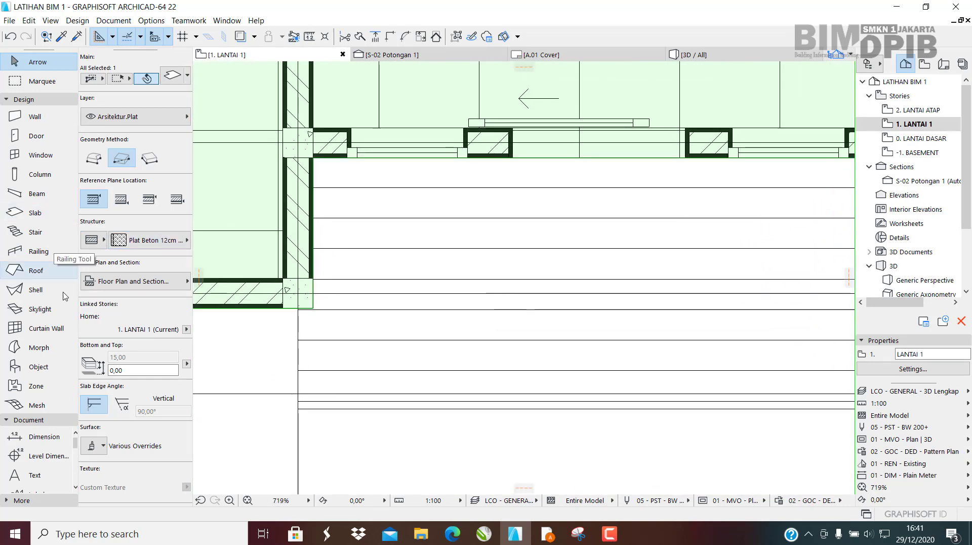
pyautogui.click(23, 261)
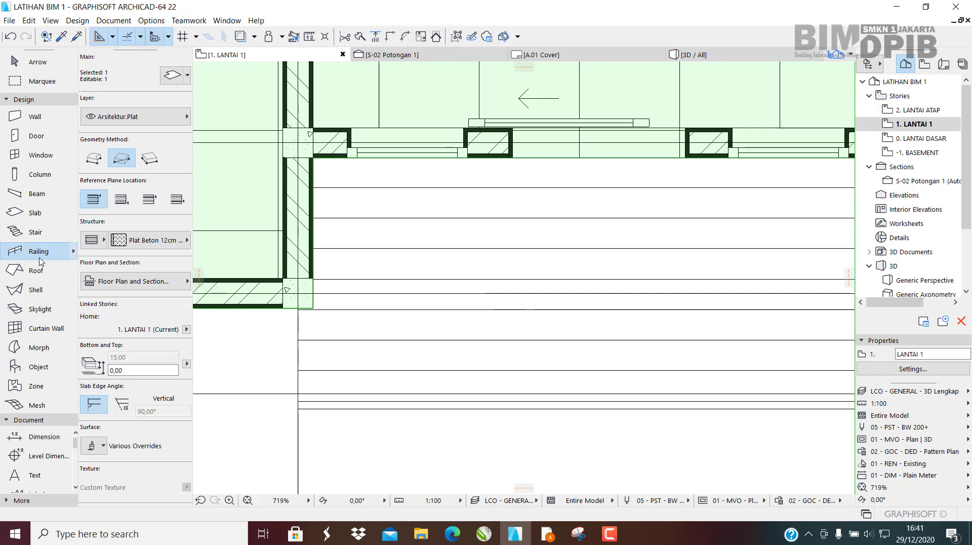
pyautogui.press('Escape')
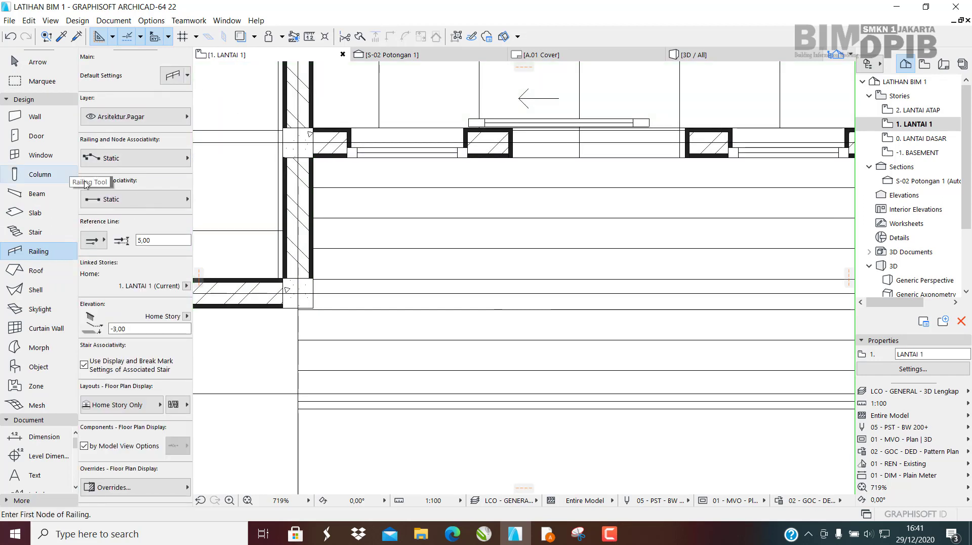
pyautogui.scroll(5, 337, 330)
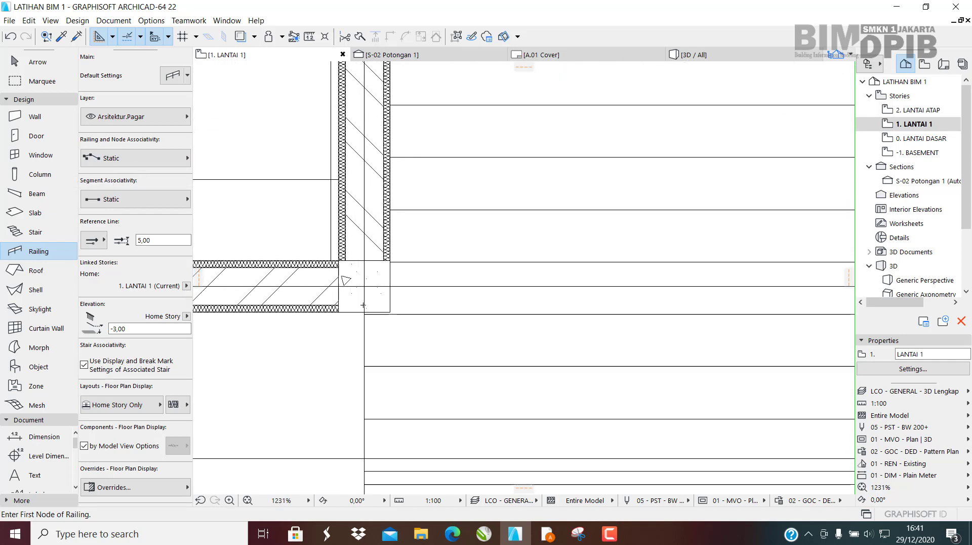
pyautogui.click(368, 314)
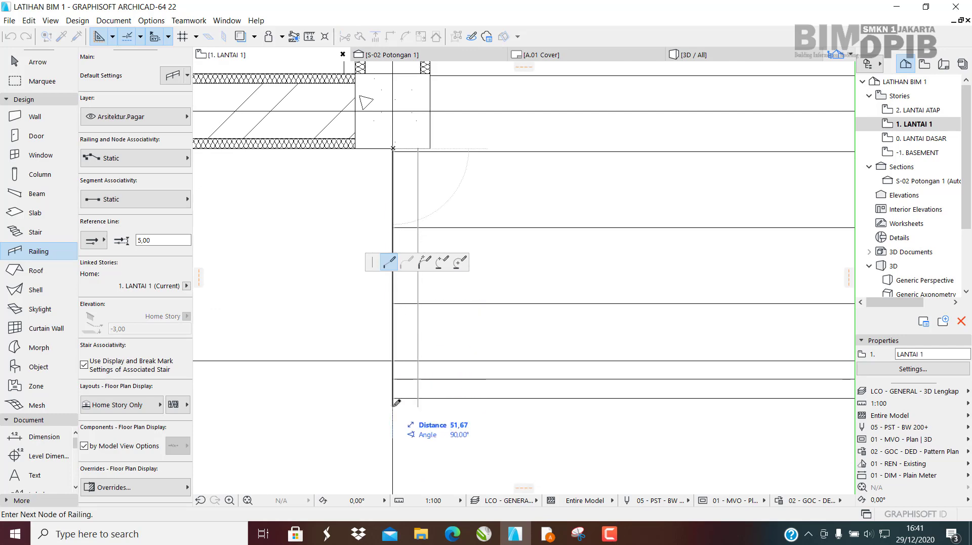
pyautogui.scroll(-3, 412, 303)
pyautogui.scroll(3, 420, 357)
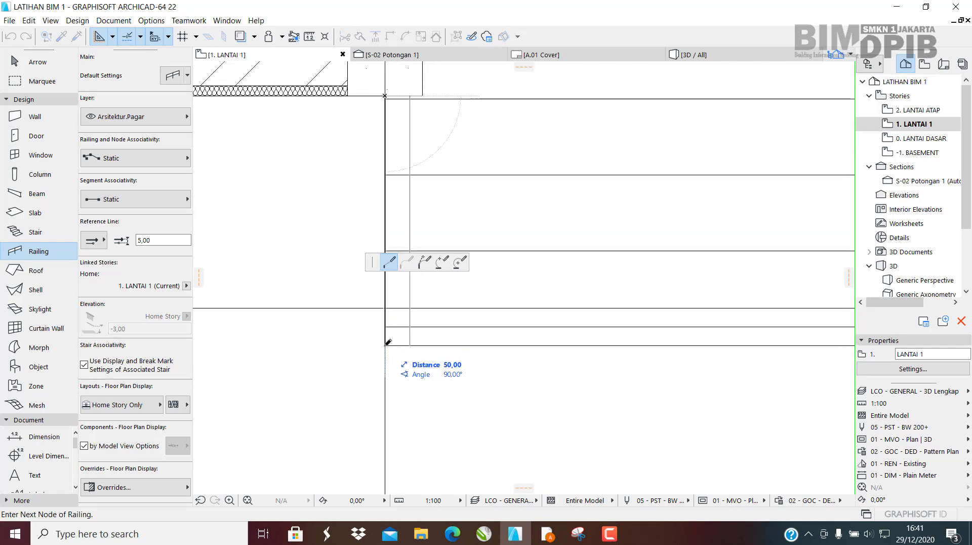
# Run the railing along the balcony's front edge to the opposite column's corner, finish it and view it in 3D.
pyautogui.scroll(-3, 390, 337)
pyautogui.scroll(4, 560, 311)
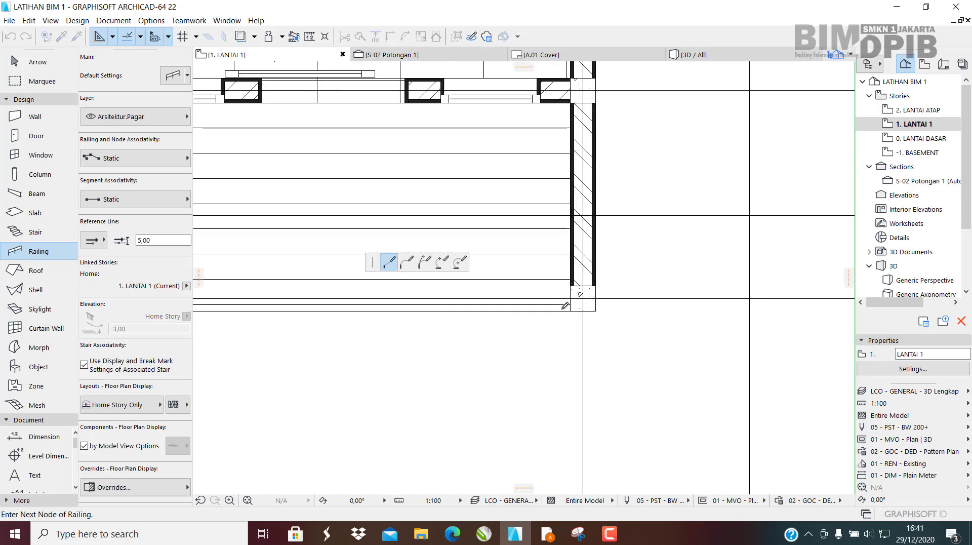
pyautogui.scroll(2, 565, 306)
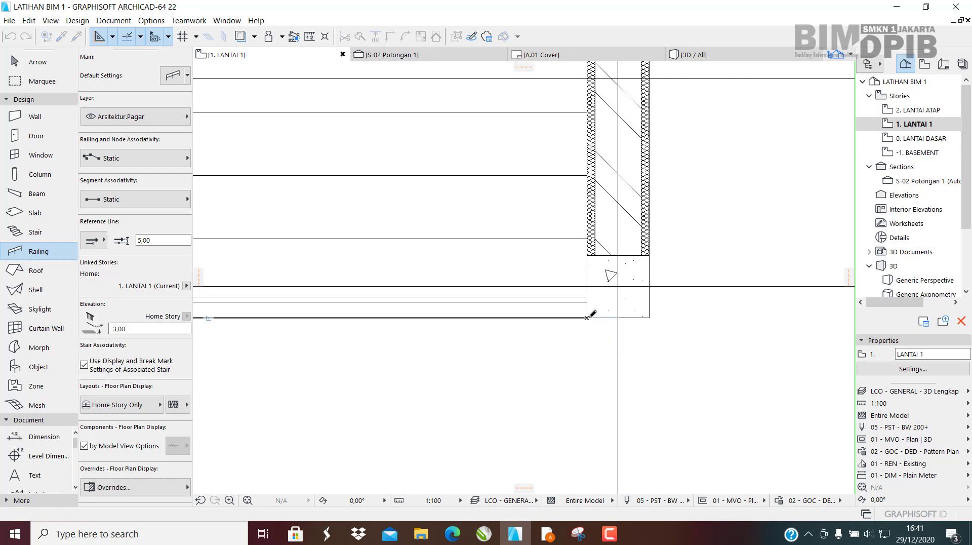
pyautogui.doubleClick(588, 318)
pyautogui.click(706, 57)
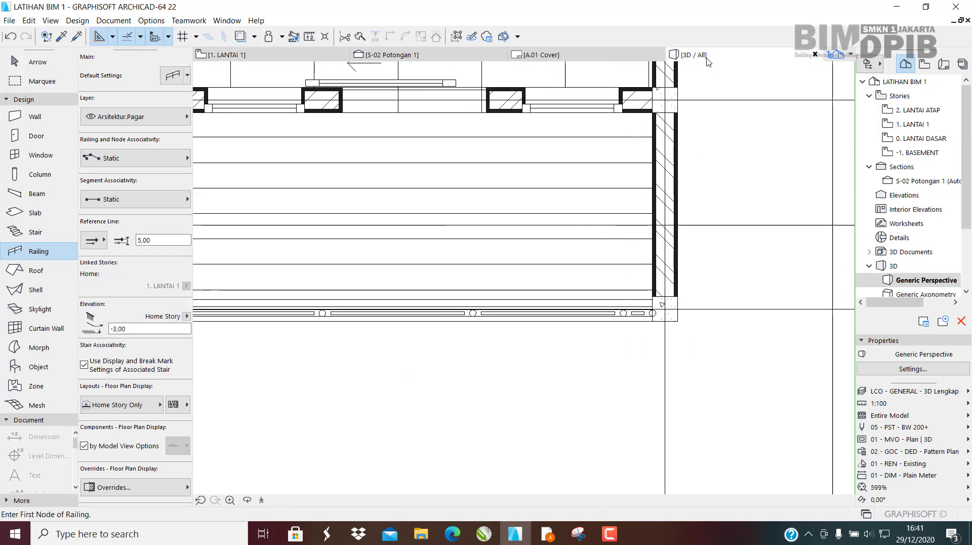
pyautogui.scroll(6, 504, 289)
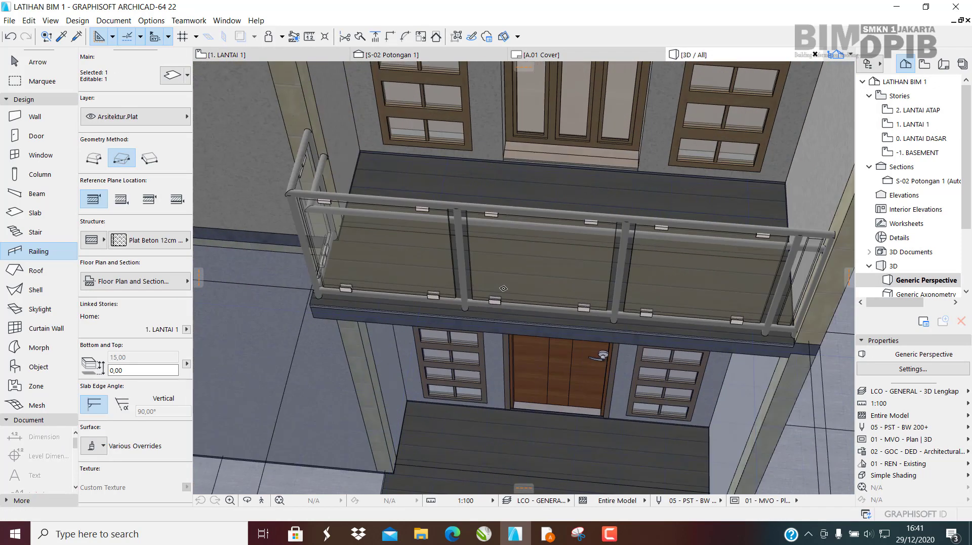
# Inspect the finished balcony railing and the upper-floor rooms from above in 3D.
pyautogui.scroll(3, 504, 288)
pyautogui.keyDown('shift'); pyautogui.moveTo(504, 288); pyautogui.dragTo(633, 157, button='middle'); pyautogui.keyUp('shift')
pyautogui.scroll(-2, 608, 342)
pyautogui.moveTo(611, 295); pyautogui.dragTo(481, 350, button='middle')
pyautogui.scroll(-3, 482, 350)
pyautogui.keyDown('shift'); pyautogui.moveTo(568, 319); pyautogui.dragTo(529, 350, button='middle'); pyautogui.keyUp('shift')
pyautogui.scroll(-6, 411, 329)
pyautogui.moveTo(529, 350); pyautogui.dragTo(595, 423, button='middle')
pyautogui.scroll(4, 498, 274)
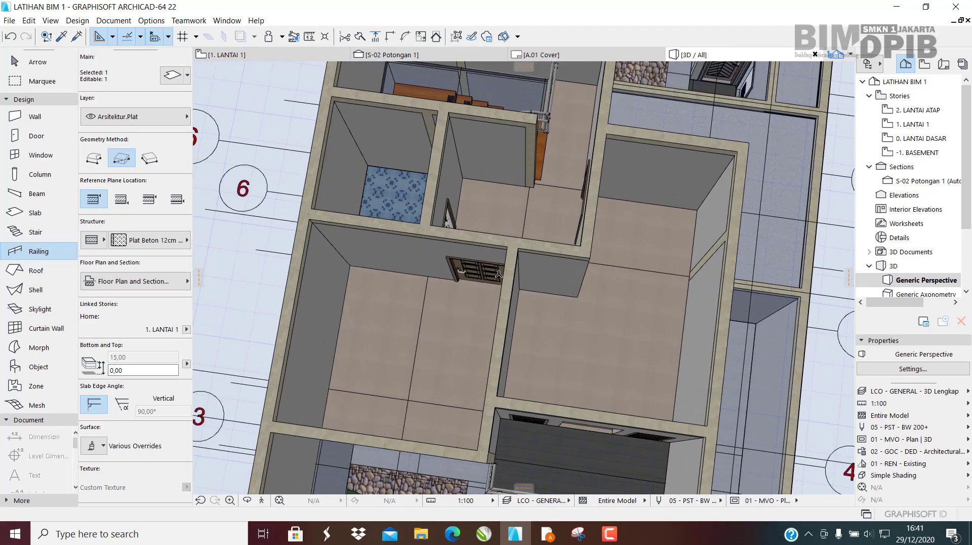
pyautogui.scroll(-2, 499, 274)
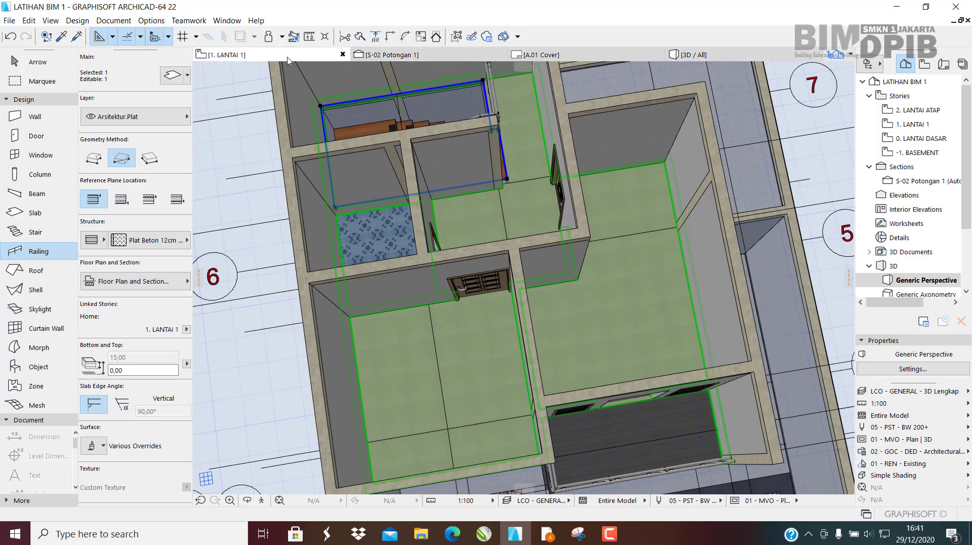
# From the LANTAI 1 plan, check the front bedroom's window in reference PDF ARS.01-02 DENAH LANTAI ATAS from folder BAHAN AJAR BIM, and return to Archicad.
pyautogui.click(304, 55)
pyautogui.scroll(-4, 531, 330)
pyautogui.scroll(4, 530, 329)
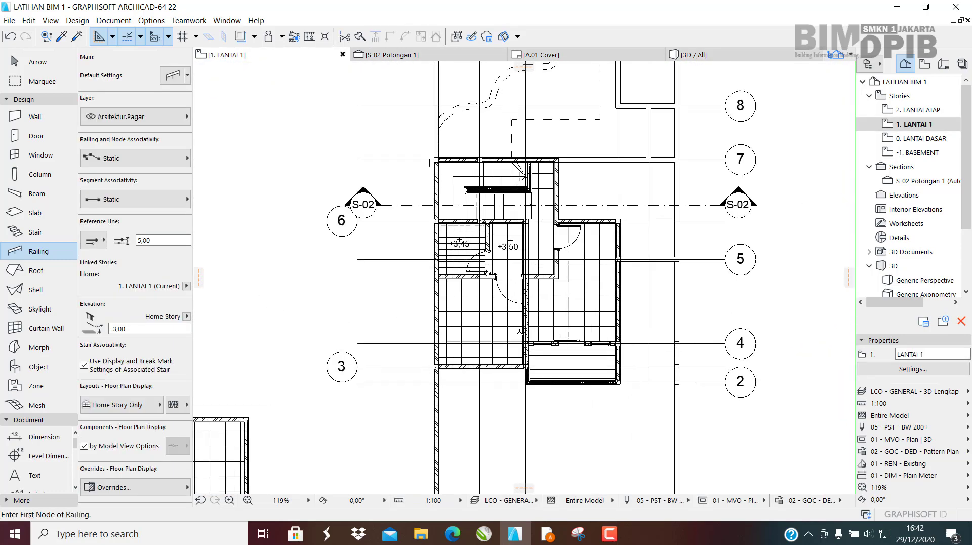
pyautogui.click(434, 530)
pyautogui.scroll(-2, 387, 332)
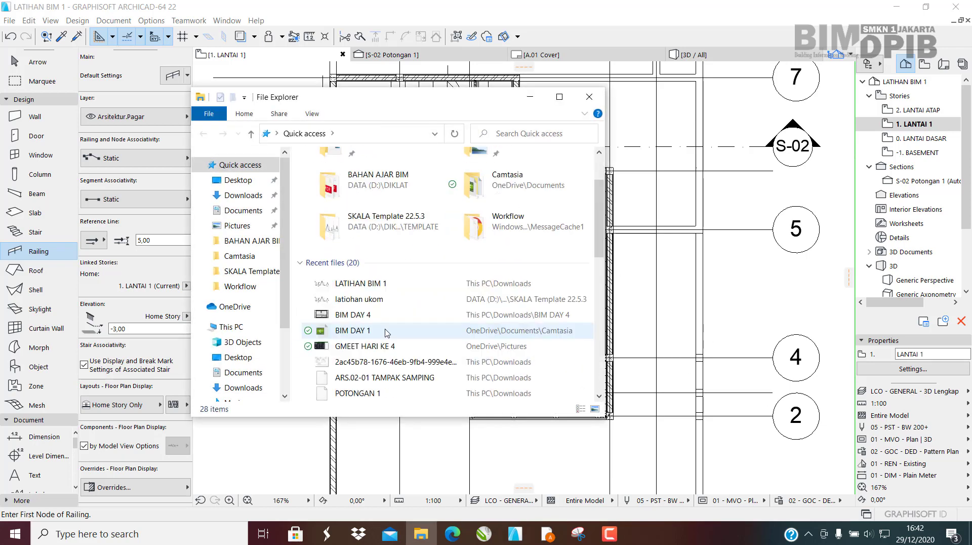
pyautogui.scroll(2, 387, 333)
pyautogui.scroll(-3, 390, 314)
pyautogui.scroll(4, 395, 284)
pyautogui.doubleClick(399, 269)
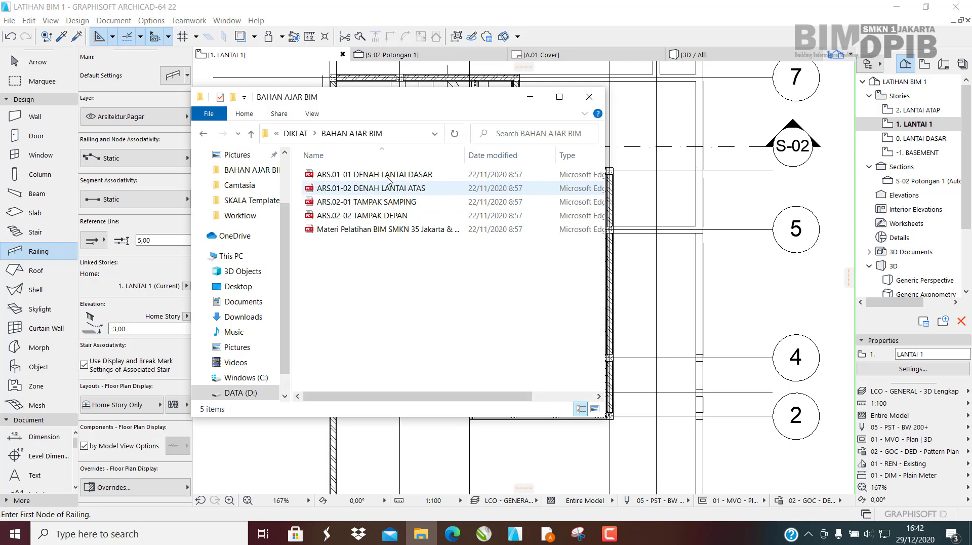
pyautogui.click(401, 189)
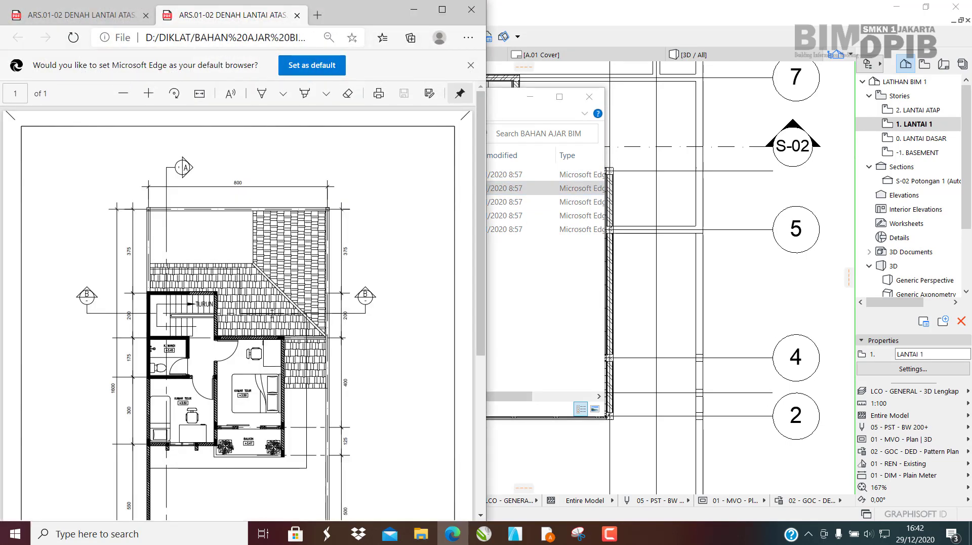
pyautogui.keyDown('ctrl'); pyautogui.scroll(5, 273, 316); pyautogui.keyUp('ctrl')
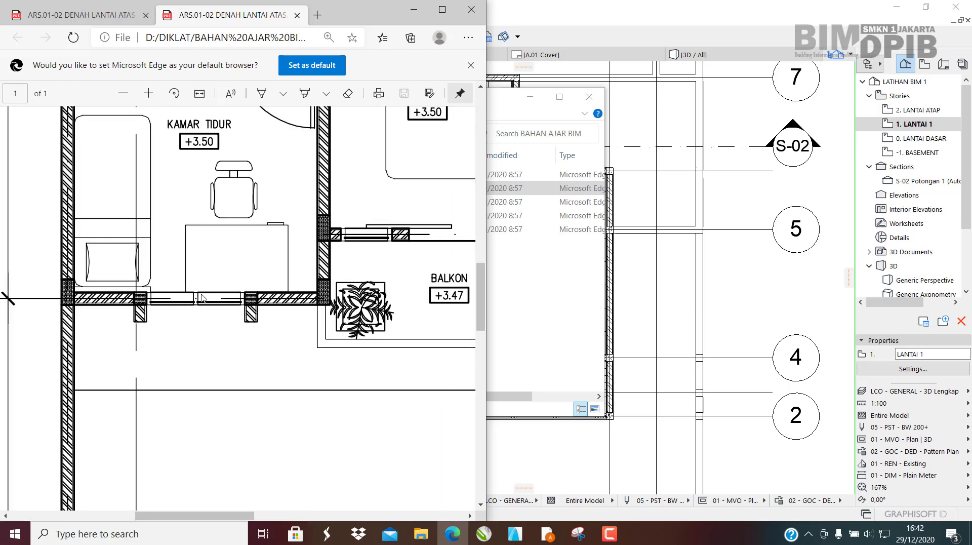
pyautogui.click(418, 14)
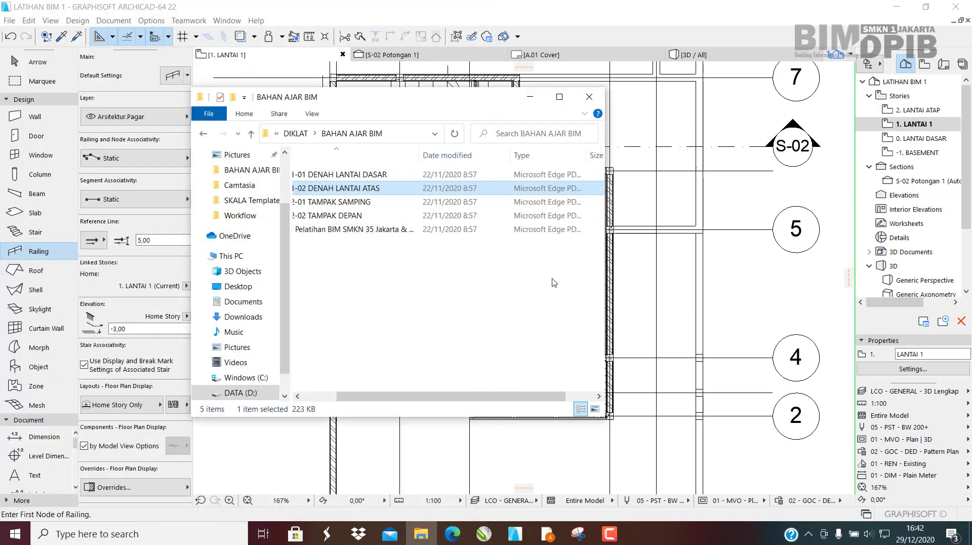
pyautogui.click(529, 95)
# Choose Double Window 22 from Basic Windows 22 as the default window, with its 150 by 150 size.
pyautogui.scroll(4, 451, 362)
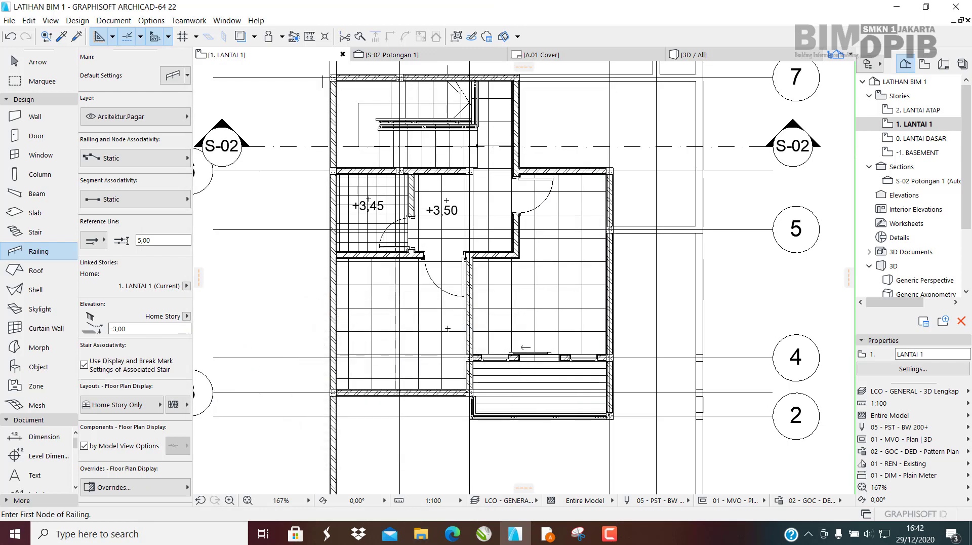
pyautogui.press('Escape')
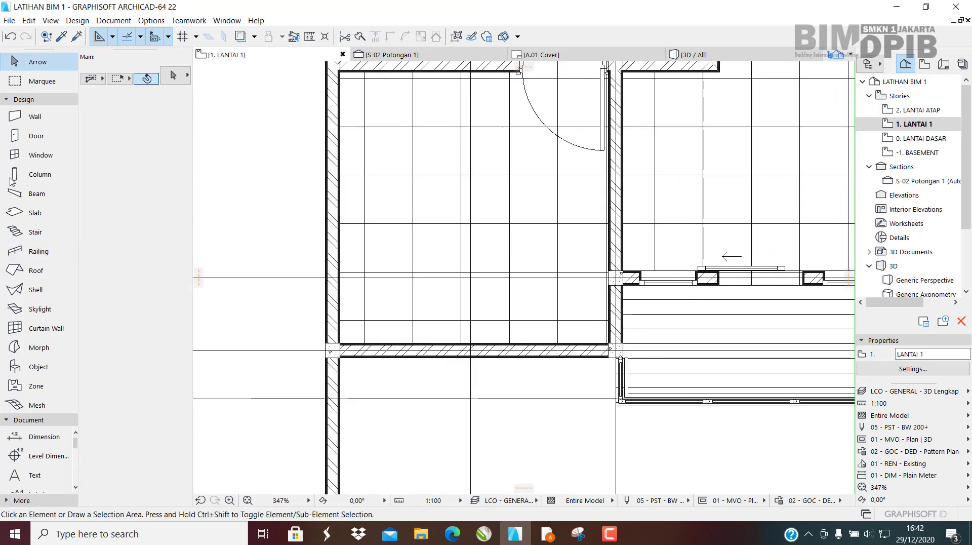
pyautogui.click(20, 155)
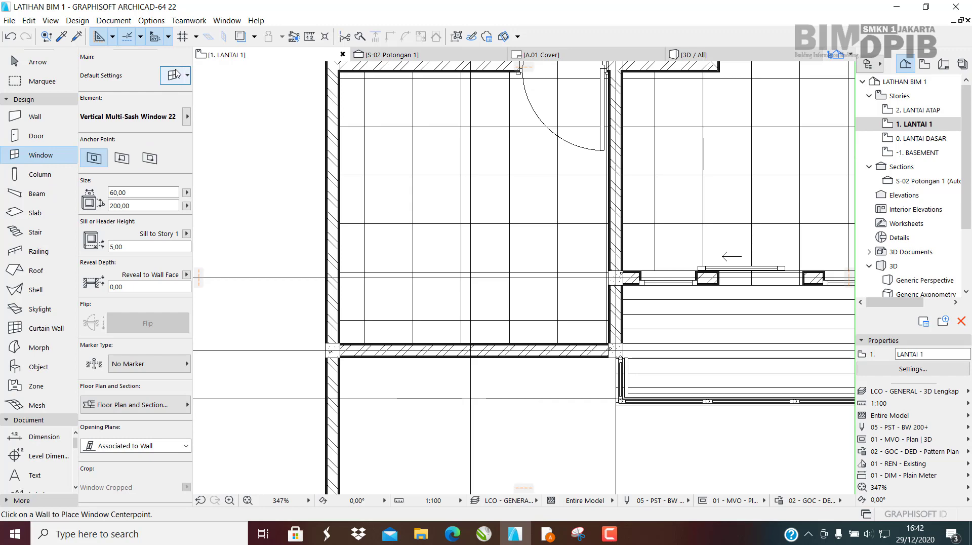
pyautogui.click(173, 74)
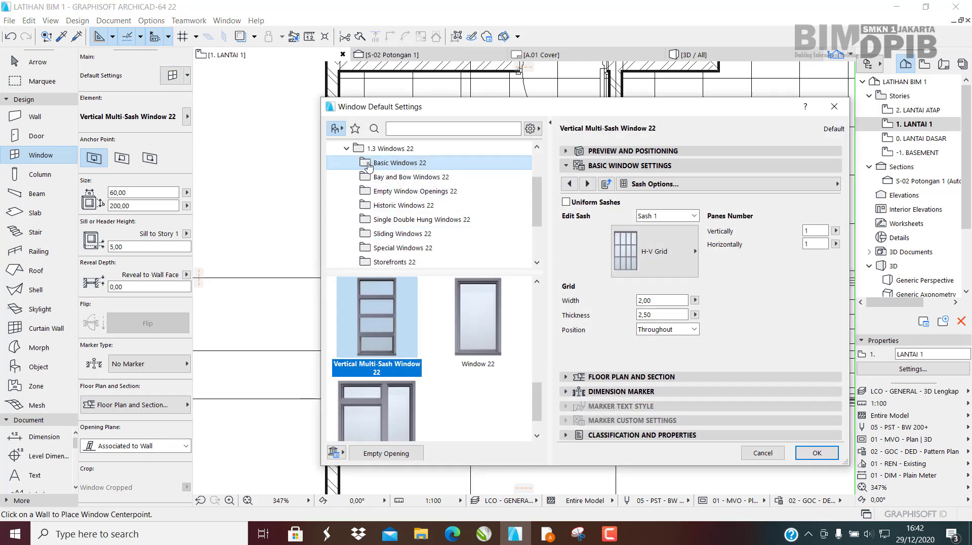
pyautogui.scroll(-4, 449, 364)
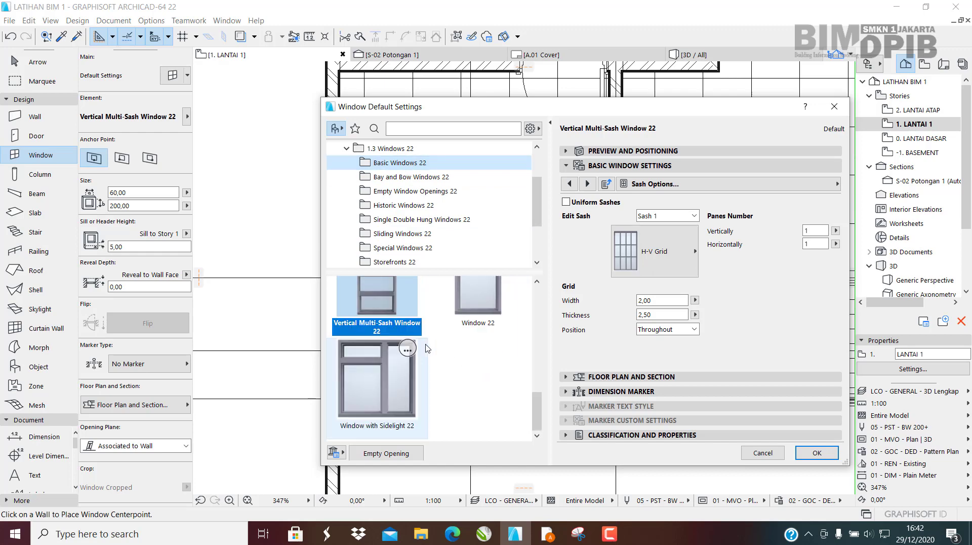
pyautogui.scroll(6, 450, 363)
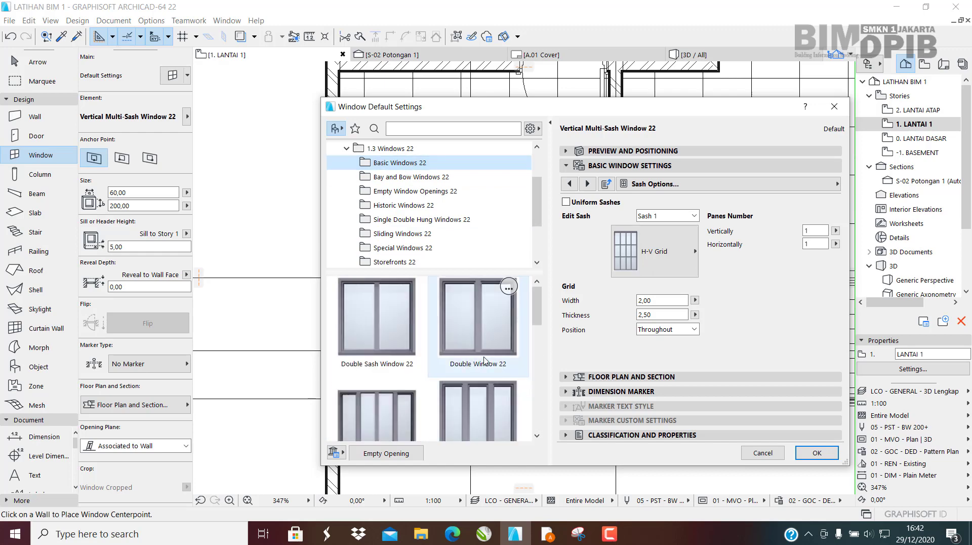
pyautogui.click(484, 338)
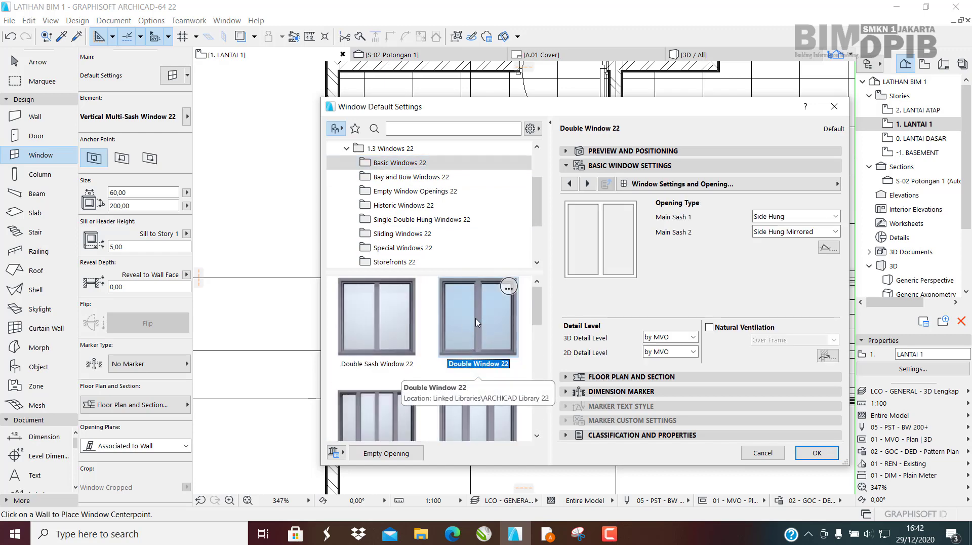
pyautogui.click(416, 336)
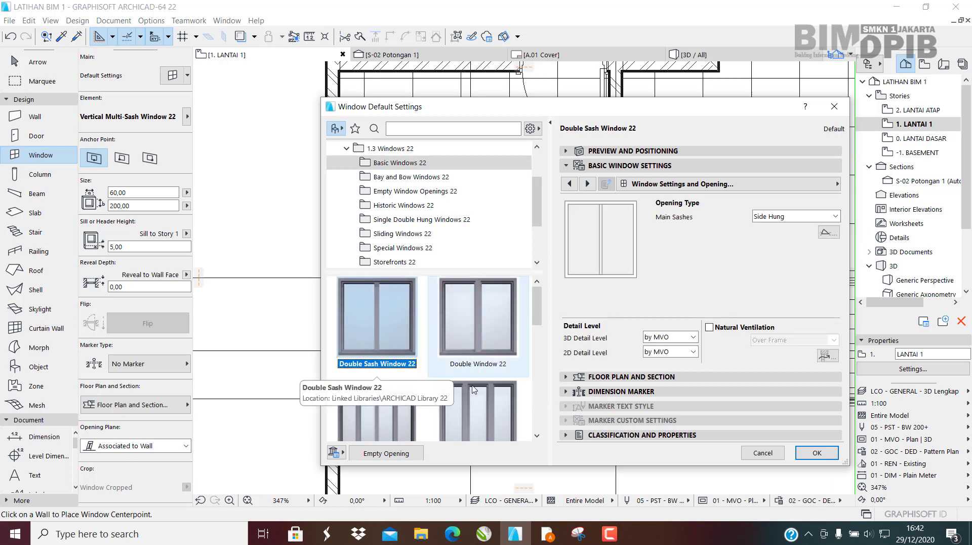
pyautogui.click(479, 331)
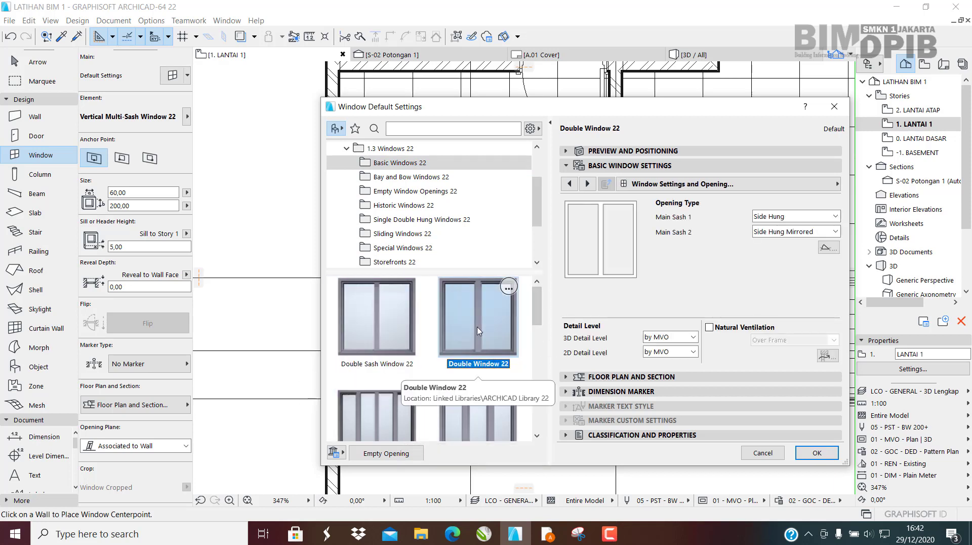
pyautogui.click(401, 318)
pyautogui.click(460, 348)
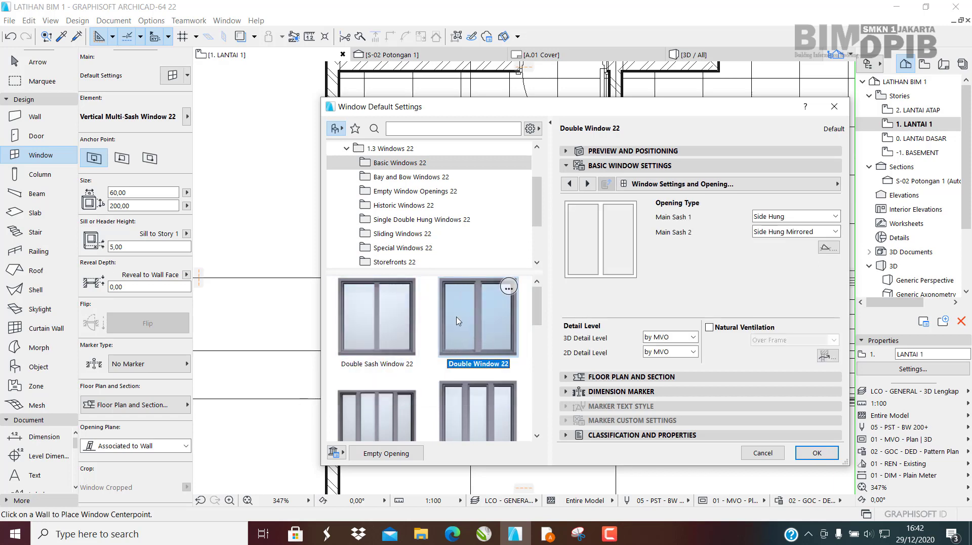
pyautogui.click(402, 326)
pyautogui.click(459, 324)
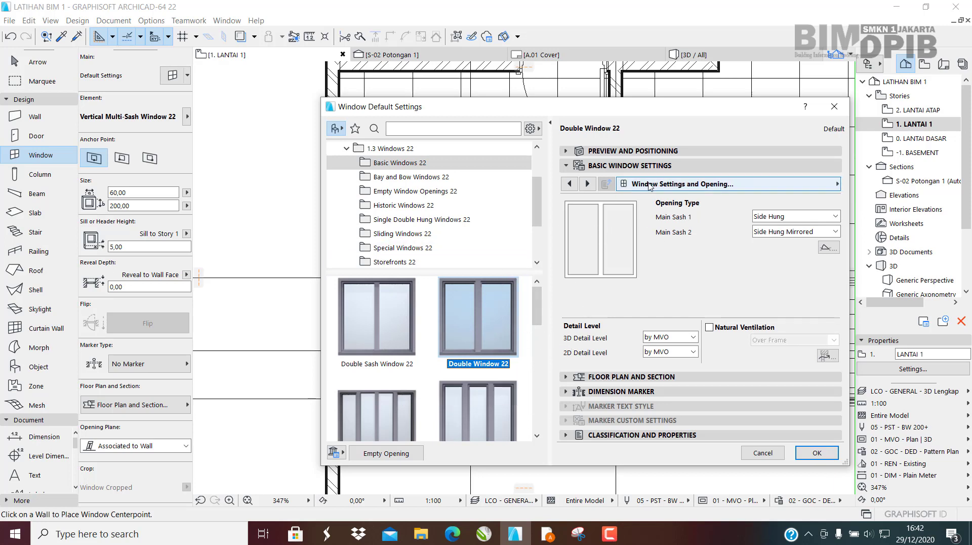
pyautogui.click(673, 151)
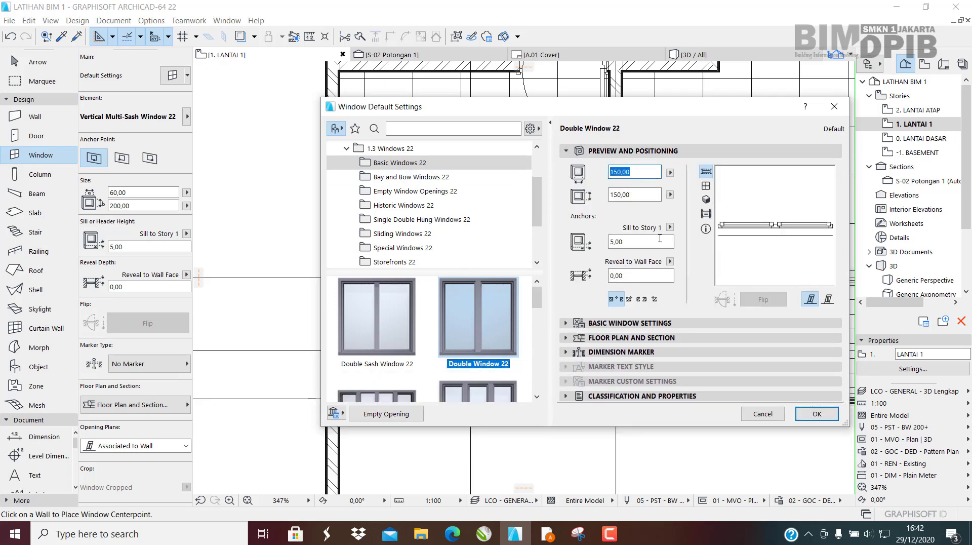
pyautogui.click(825, 416)
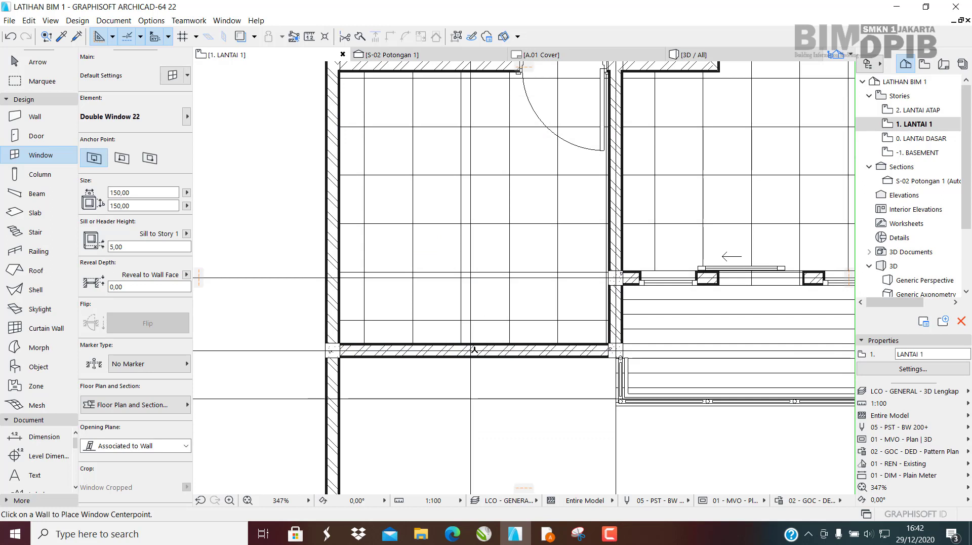
# Place the double window near the middle of the front bedroom's front wall and set its opening direction toward the room.
pyautogui.click(478, 351)
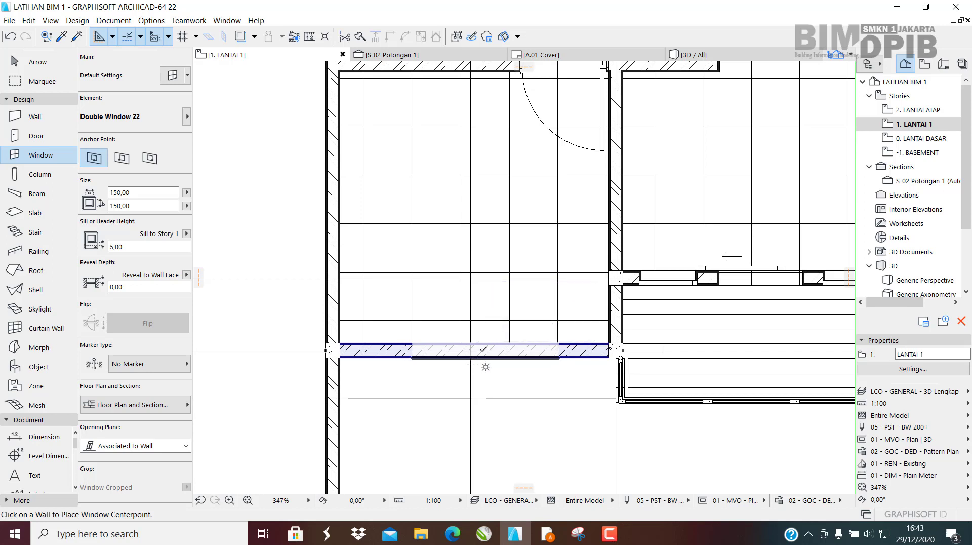
pyautogui.press('Escape')
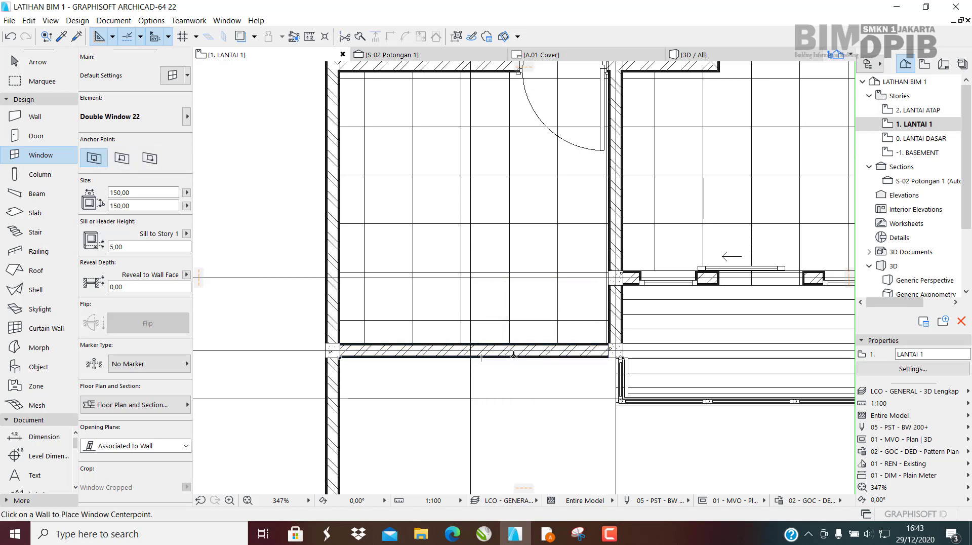
pyautogui.click(476, 352)
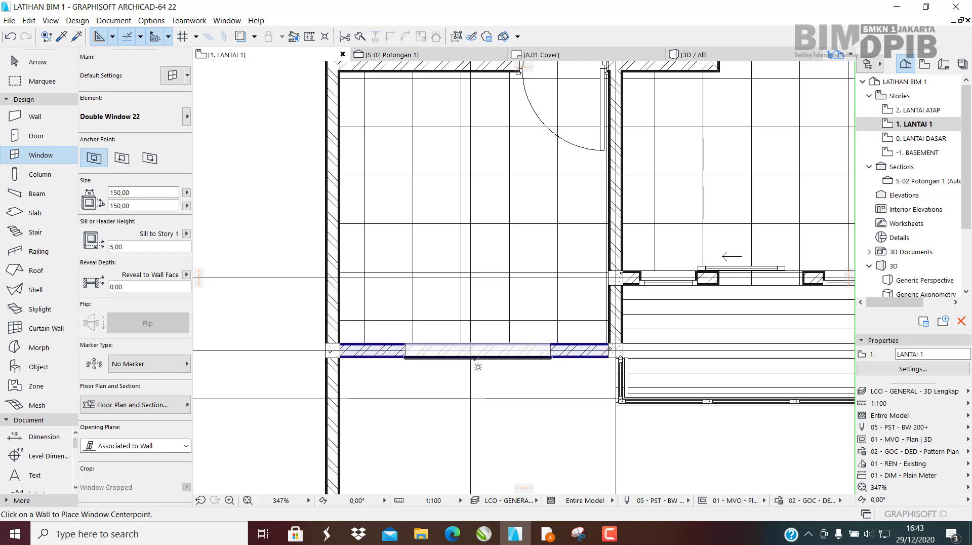
pyautogui.scroll(3, 471, 366)
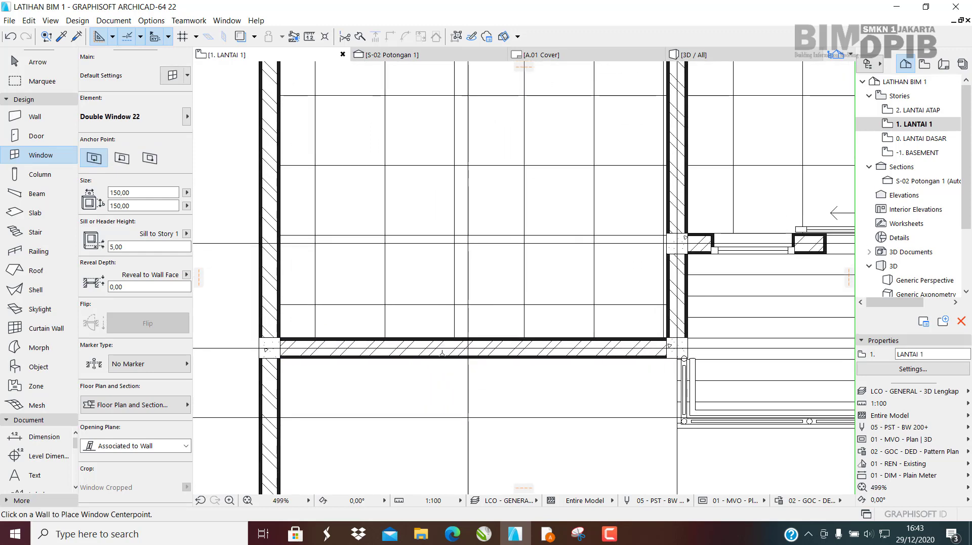
pyautogui.click(484, 351)
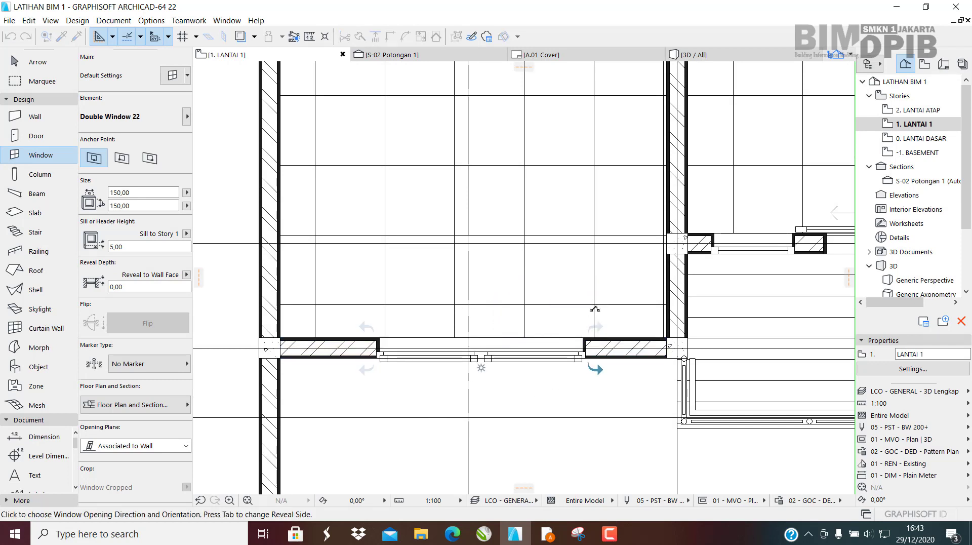
pyautogui.click(624, 286)
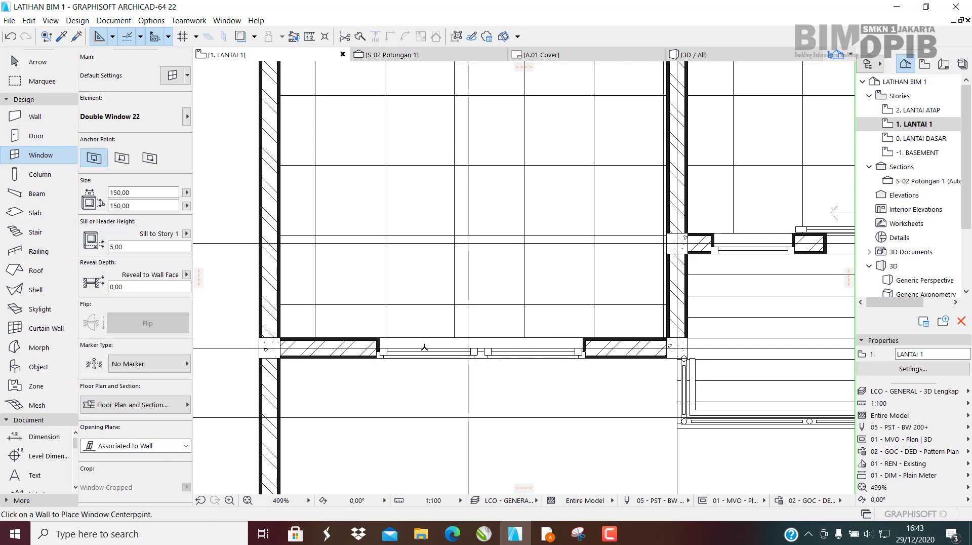
# View the new double window beside the balcony on the front facade in 3D.
pyautogui.click(693, 55)
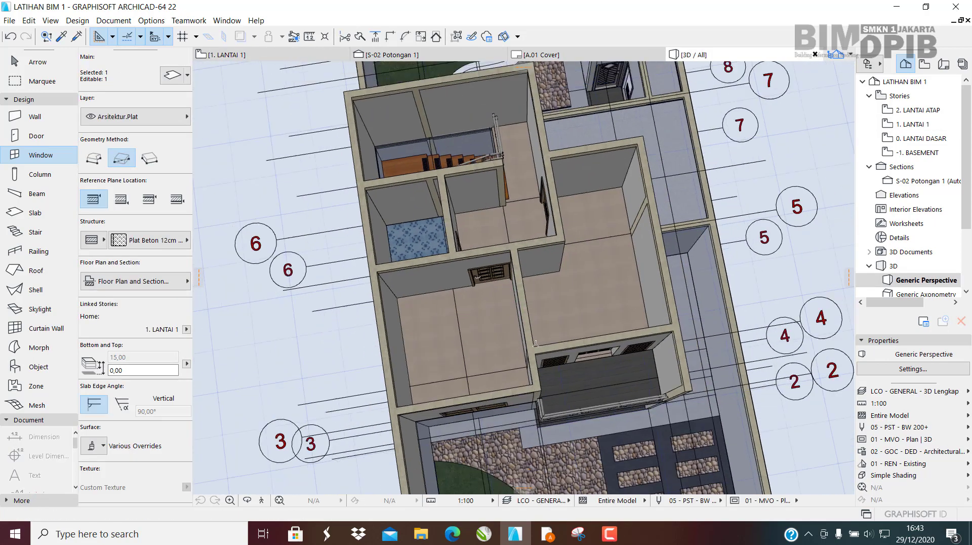
pyautogui.keyDown('shift'); pyautogui.moveTo(536, 344); pyautogui.dragTo(480, 289, button='middle'); pyautogui.keyUp('shift')
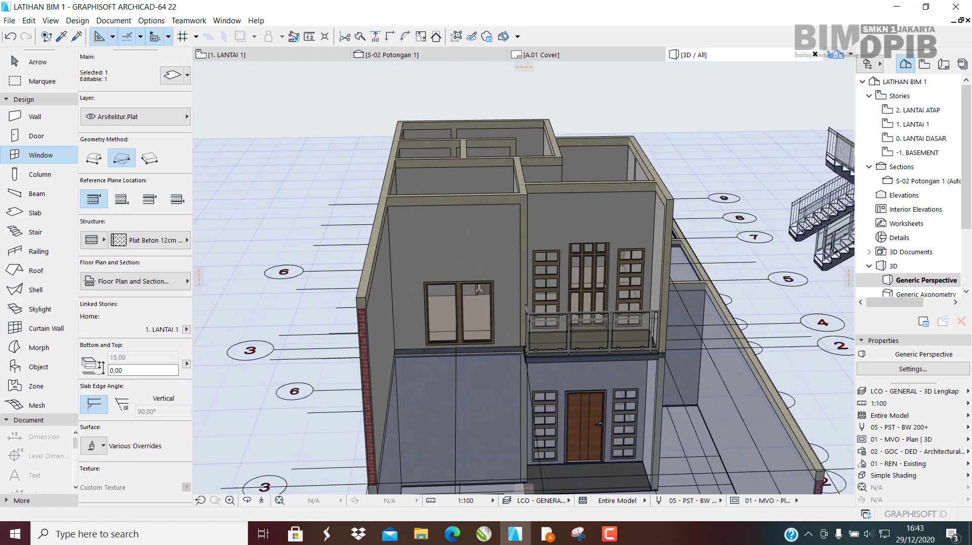
pyautogui.scroll(2, 508, 330)
pyautogui.keyDown('shift'); pyautogui.moveTo(502, 320); pyautogui.dragTo(464, 314, button='middle'); pyautogui.keyUp('shift')
pyautogui.scroll(3, 457, 308)
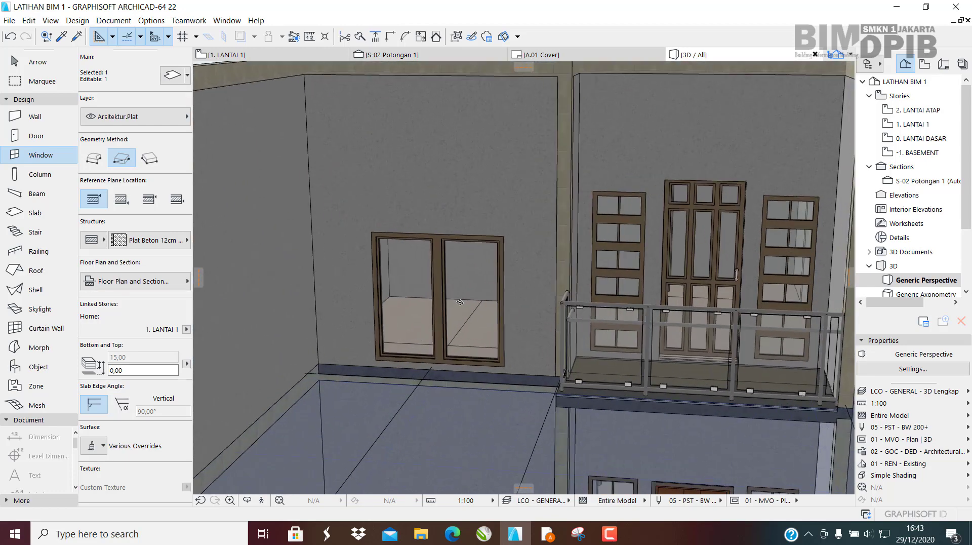
pyautogui.press('Escape')
pyautogui.press('Escape')
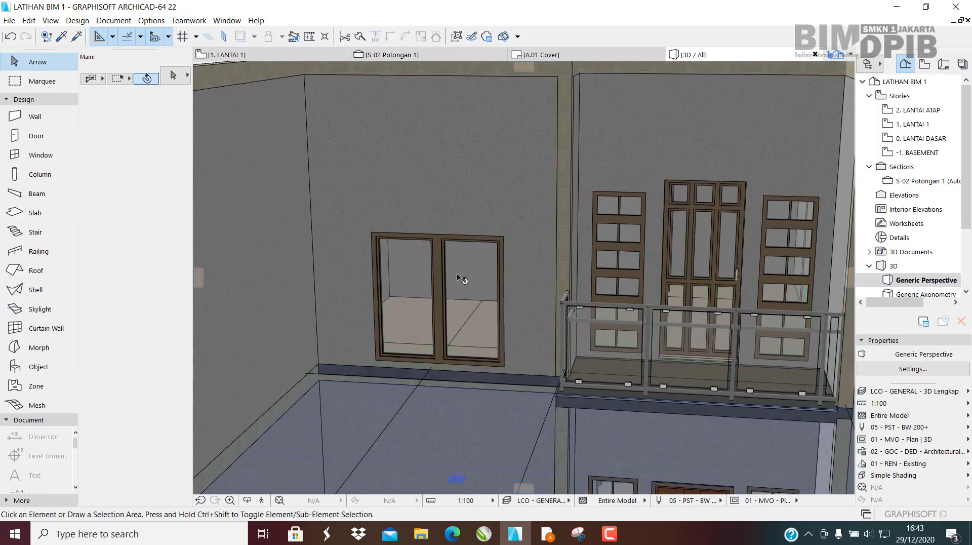
# Set the front bedroom double window's sill height above Story 1 to 60.
pyautogui.click(459, 281)
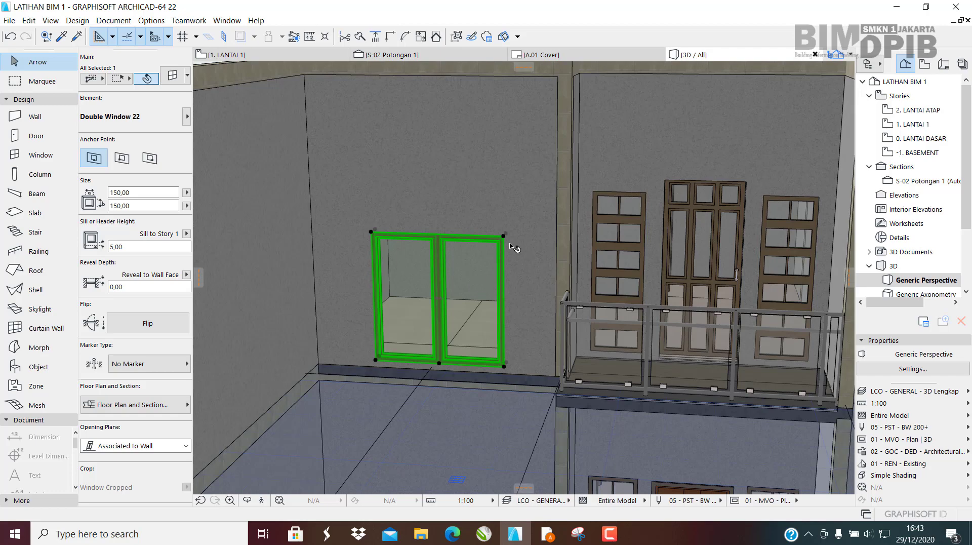
pyautogui.doubleClick(503, 258)
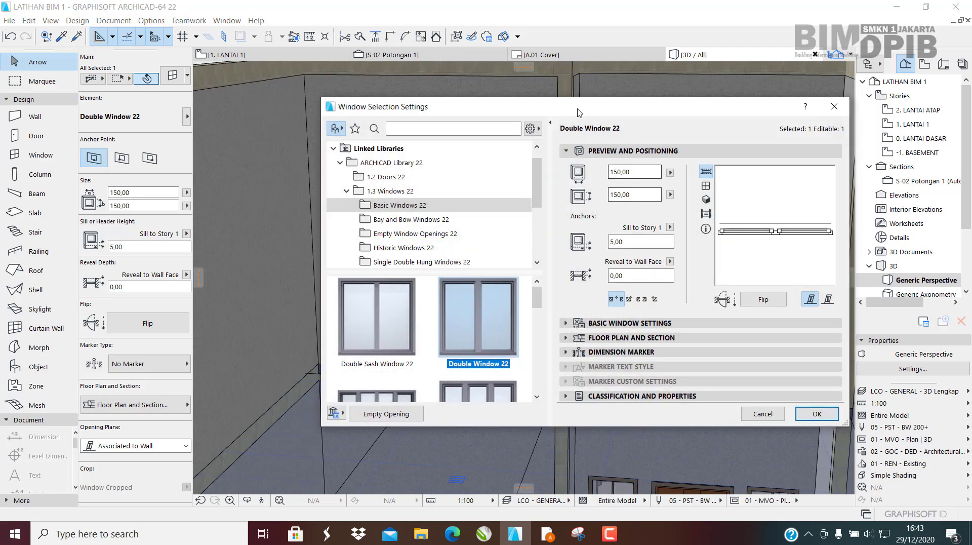
pyautogui.moveTo(567, 114); pyautogui.dragTo(647, 113)
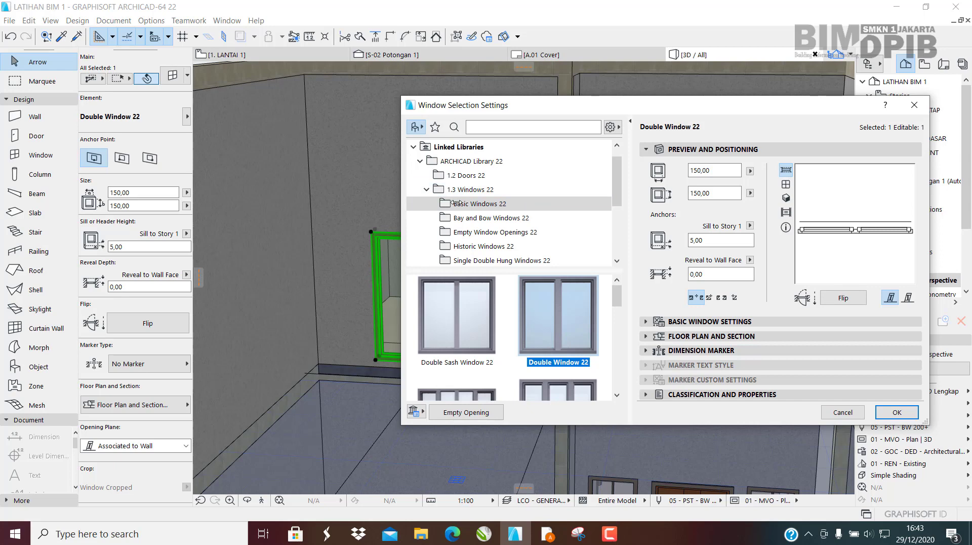
pyautogui.moveTo(691, 108)
pyautogui.mouseDown()
pyautogui.moveTo(759, 94)
pyautogui.moveTo(695, 90)
pyautogui.mouseUp()
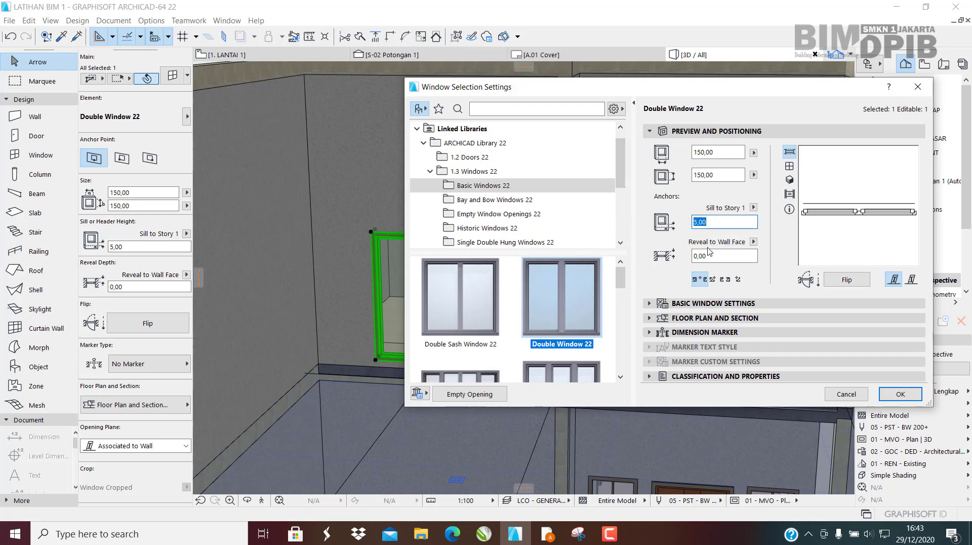
pyautogui.press('Return')
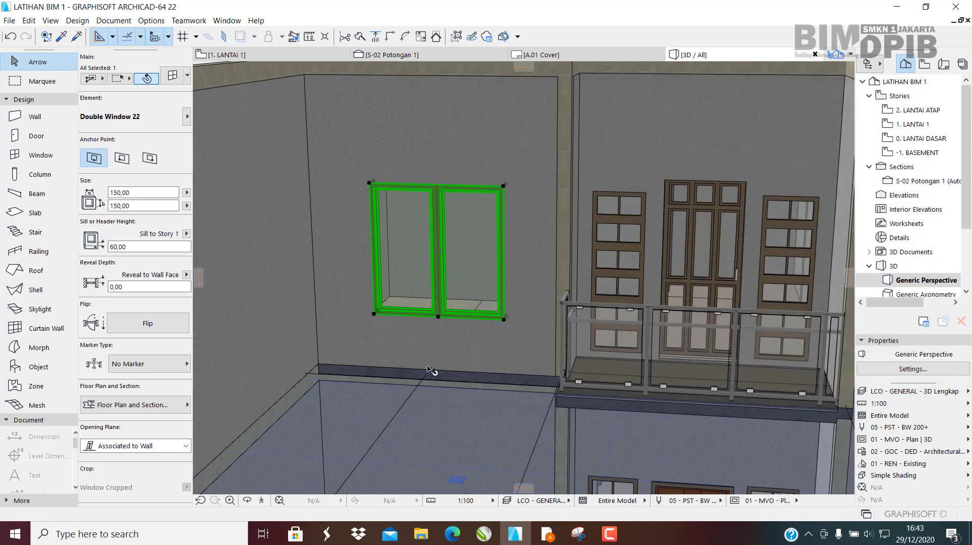
pyautogui.scroll(2, 429, 372)
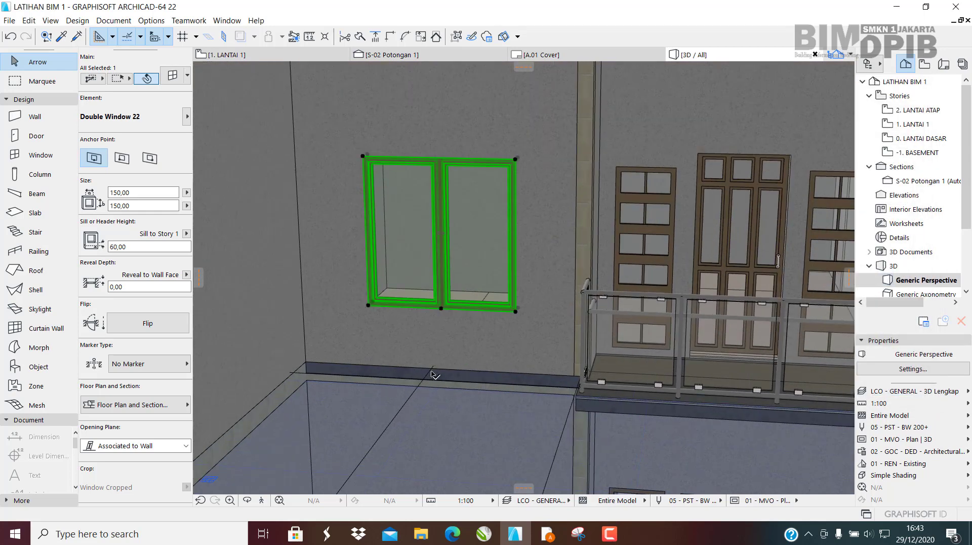
pyautogui.scroll(-2, 428, 348)
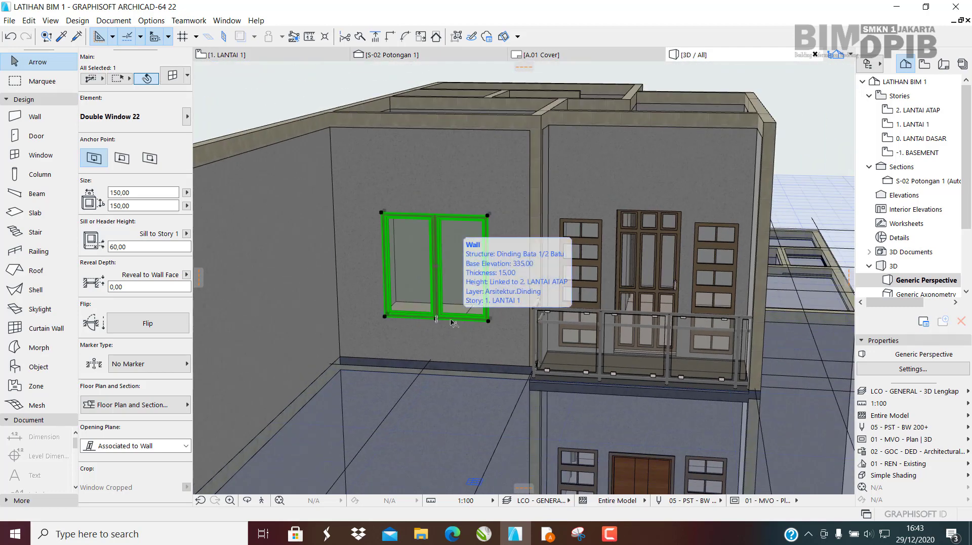
# Return the double window's sill height to 5 and set the window's height to 250.
pyautogui.hotkey('ctrl', 't')
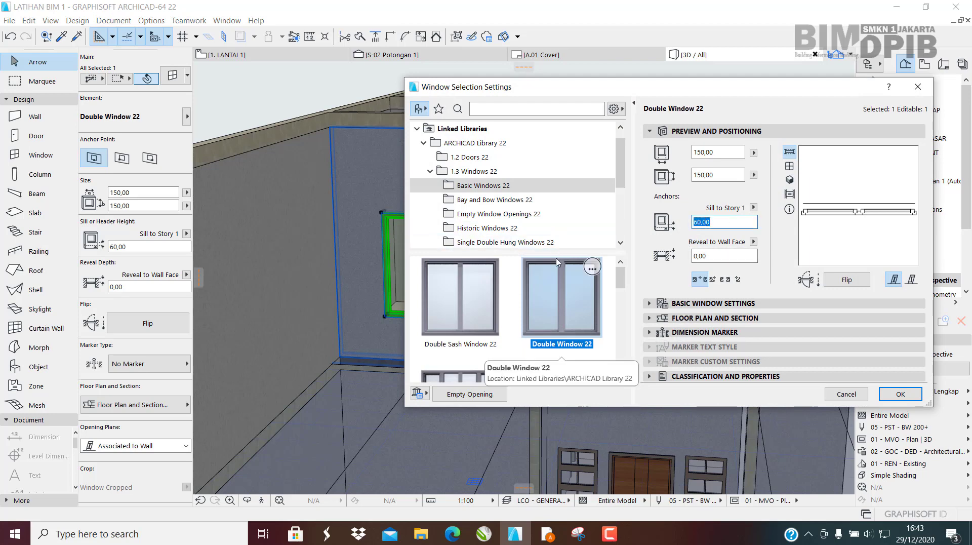
pyautogui.press('Return')
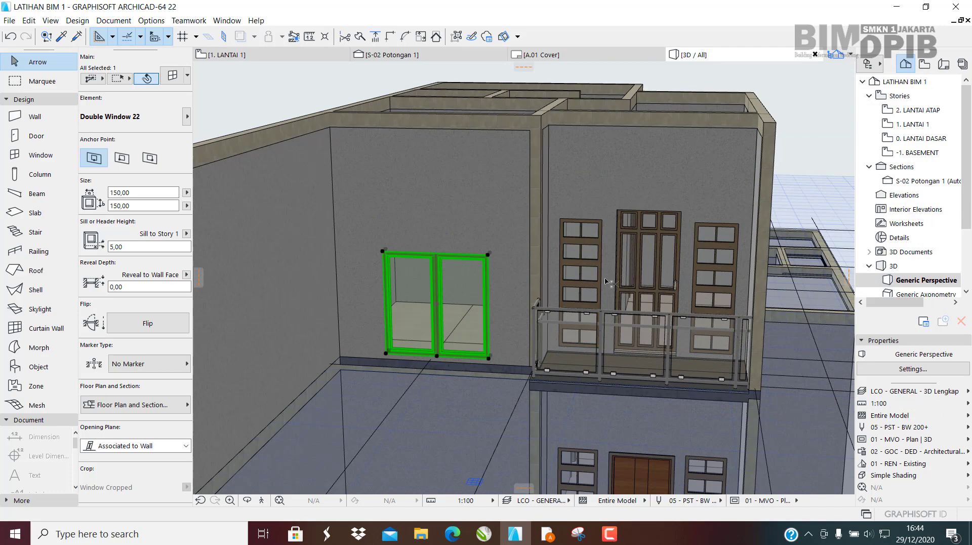
pyautogui.hotkey('ctrl', 't')
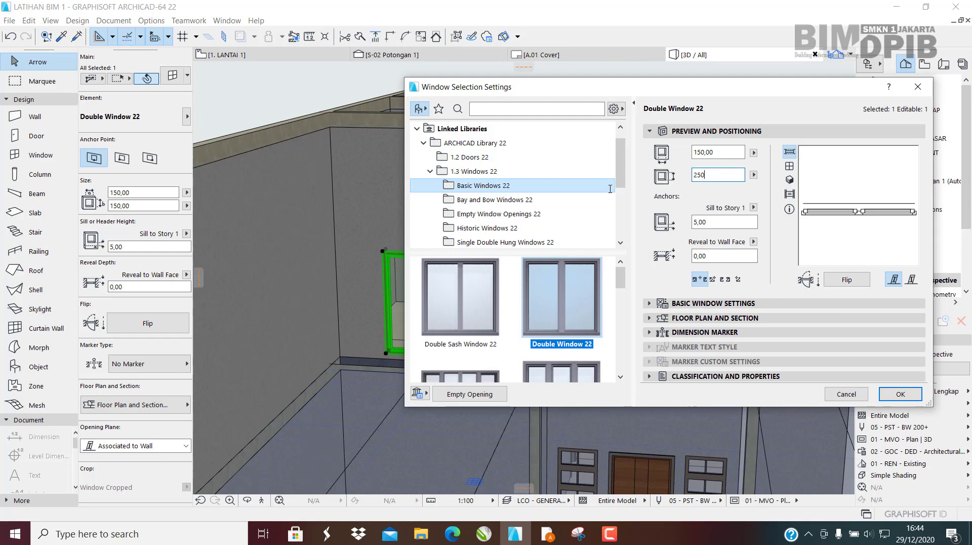
pyautogui.press('Return')
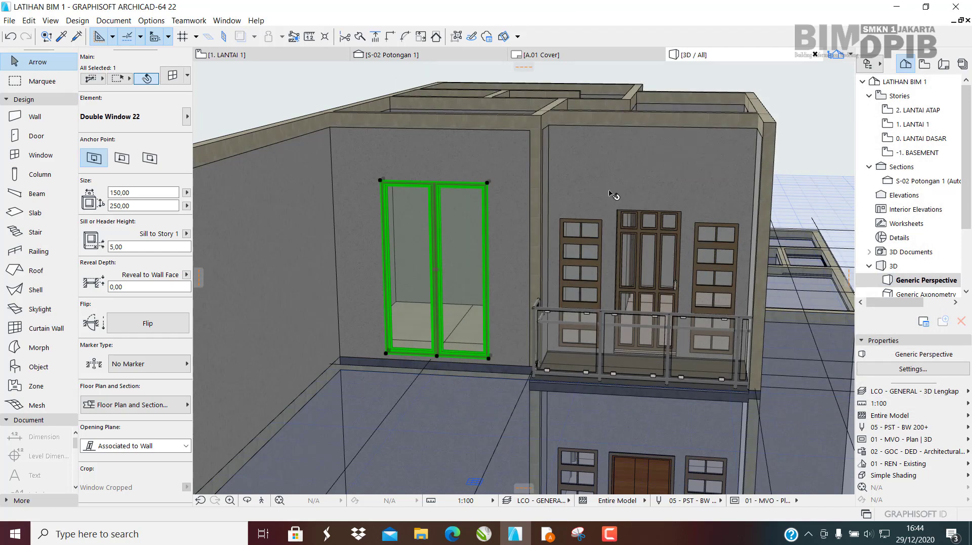
# Set the double window's height to 200 and compare its top edge with the balcony door and windows.
pyautogui.hotkey('ctrl', 't')
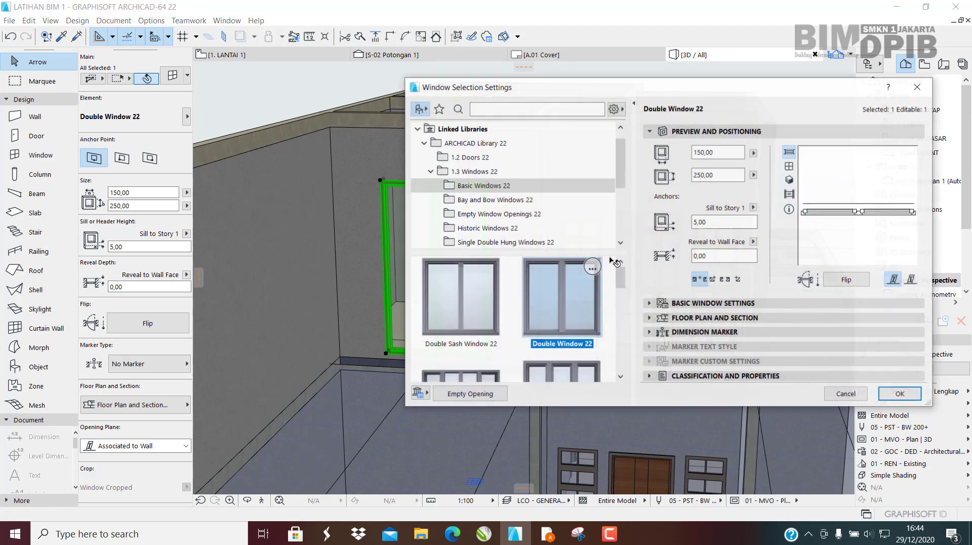
pyautogui.doubleClick(728, 174)
pyautogui.click(586, 184)
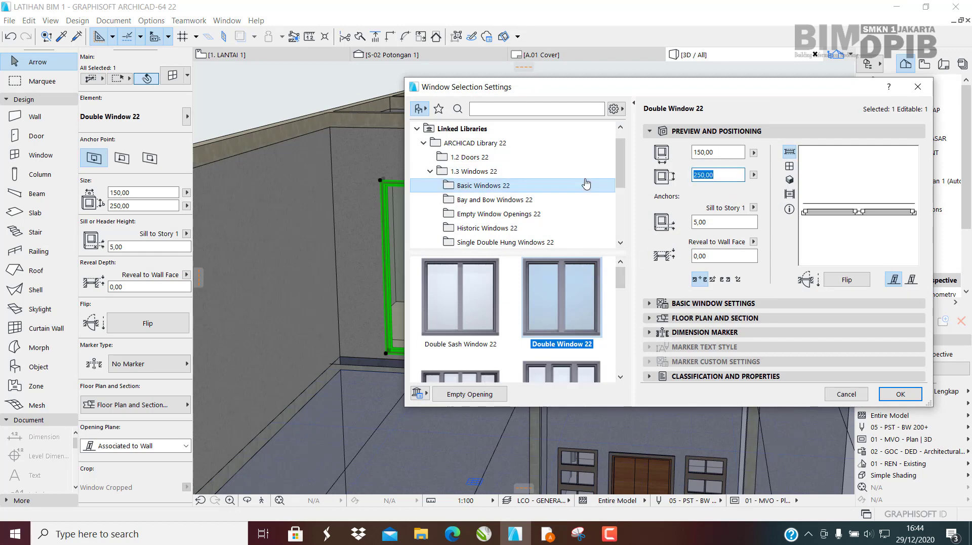
pyautogui.press('Return')
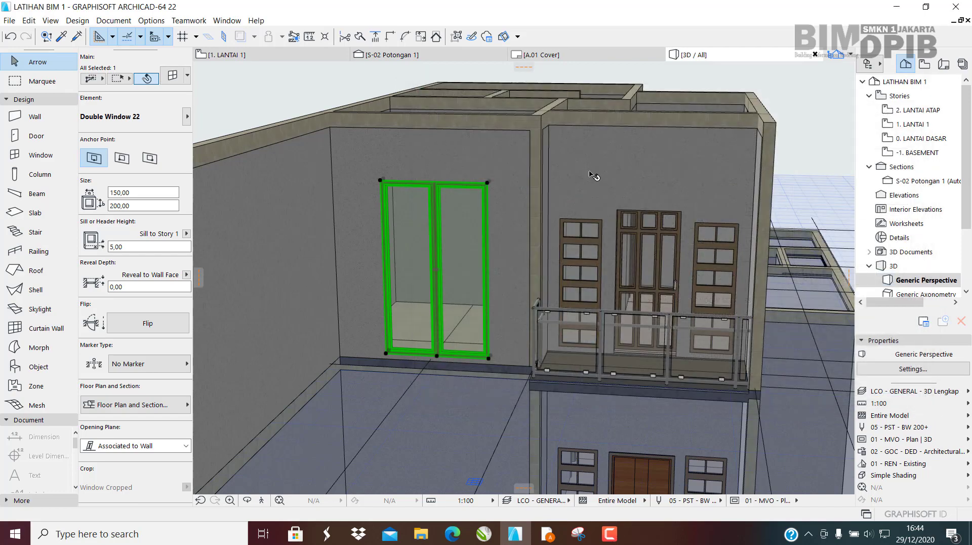
pyautogui.scroll(4, 476, 286)
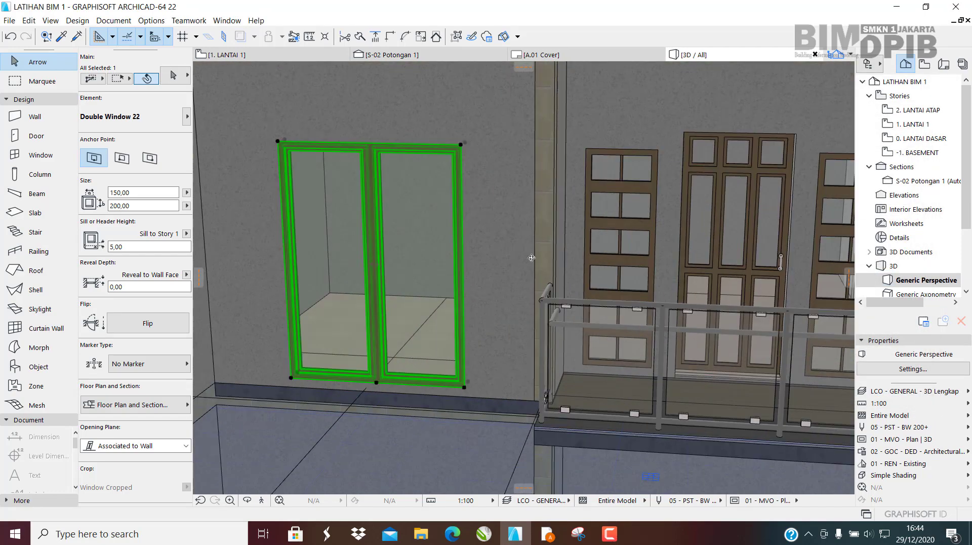
pyautogui.keyDown('shift'); pyautogui.moveTo(580, 234); pyautogui.dragTo(469, 241, button='middle'); pyautogui.keyUp('shift')
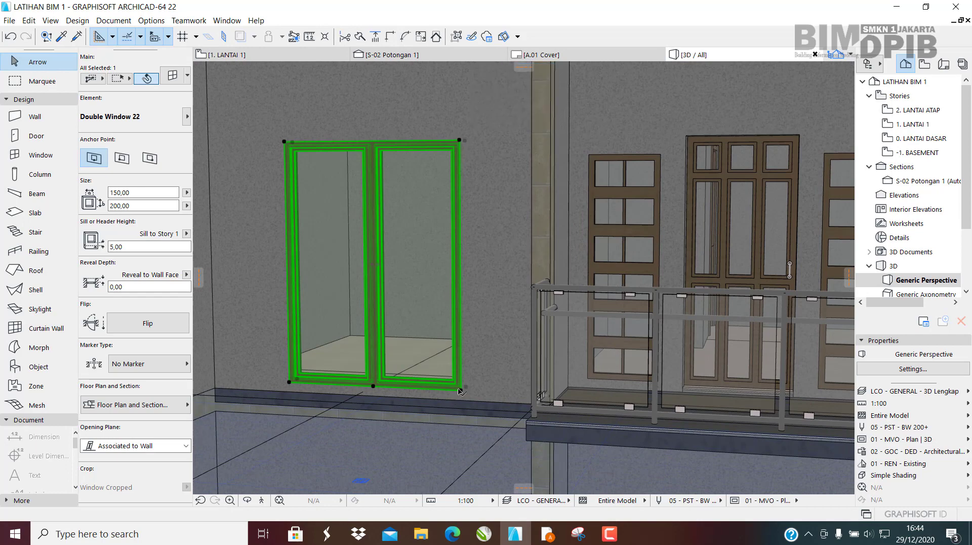
pyautogui.scroll(2, 460, 412)
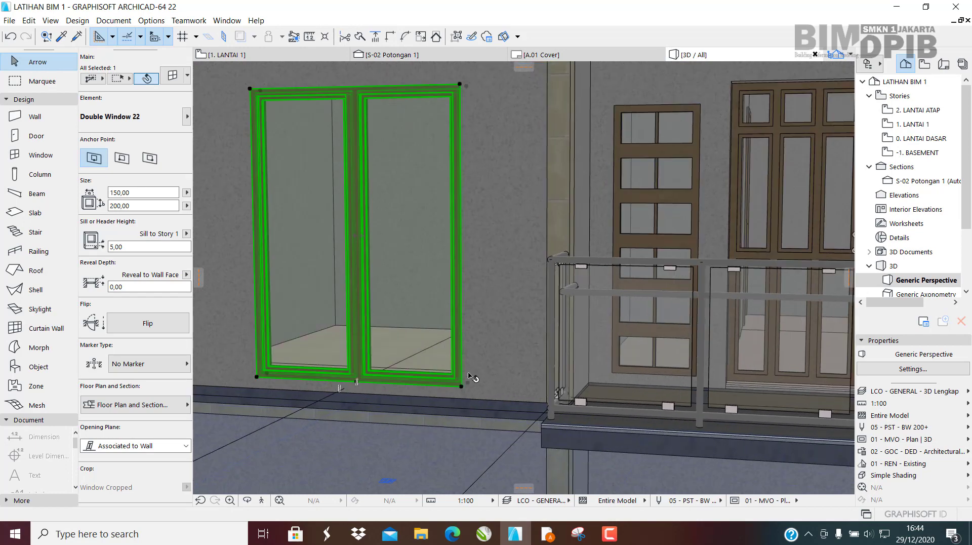
pyautogui.hotkey('ctrl', 't')
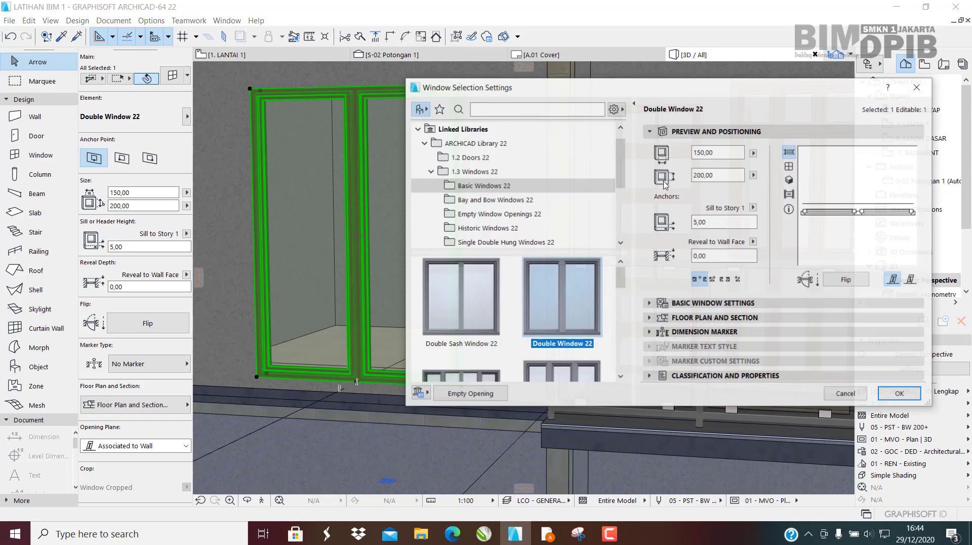
pyautogui.moveTo(661, 91); pyautogui.dragTo(722, 87)
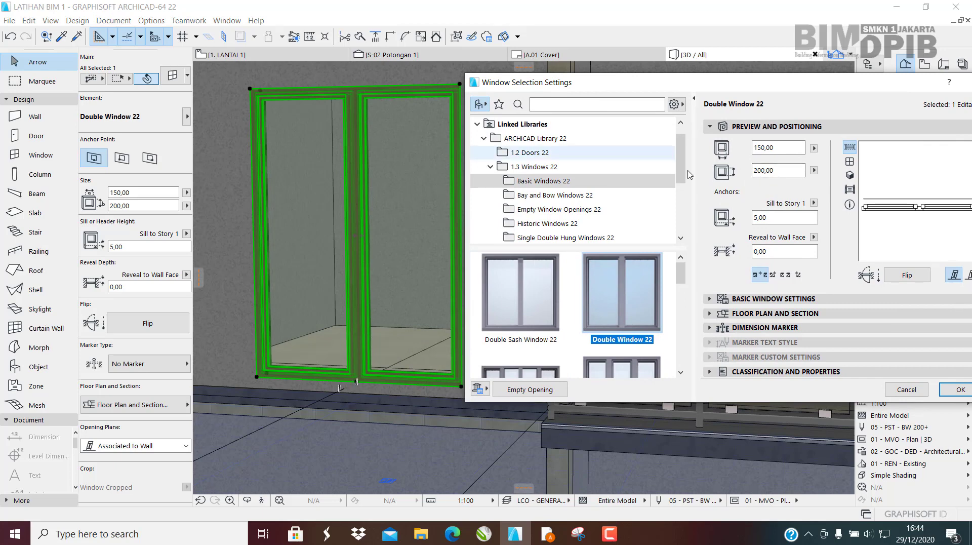
pyautogui.doubleClick(771, 148)
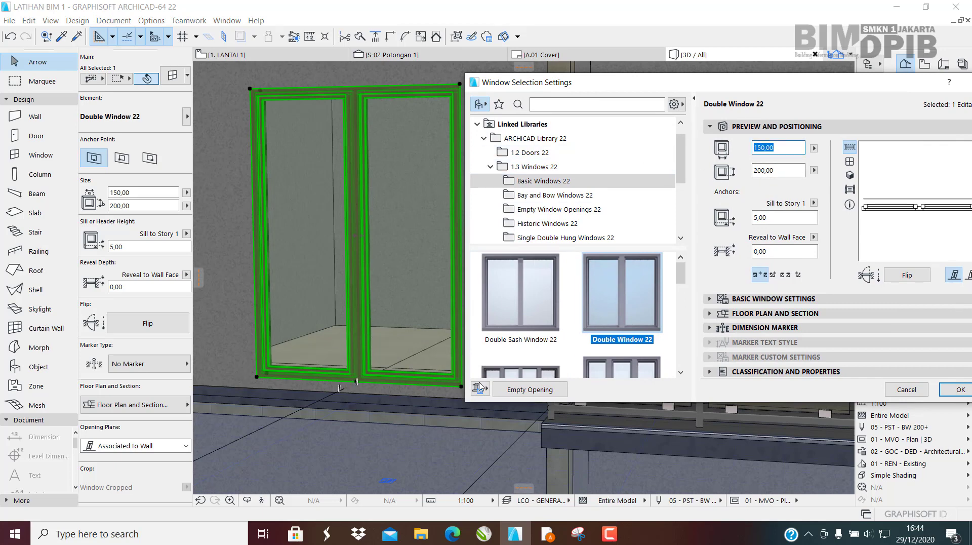
pyautogui.moveTo(866, 86); pyautogui.dragTo(605, 86)
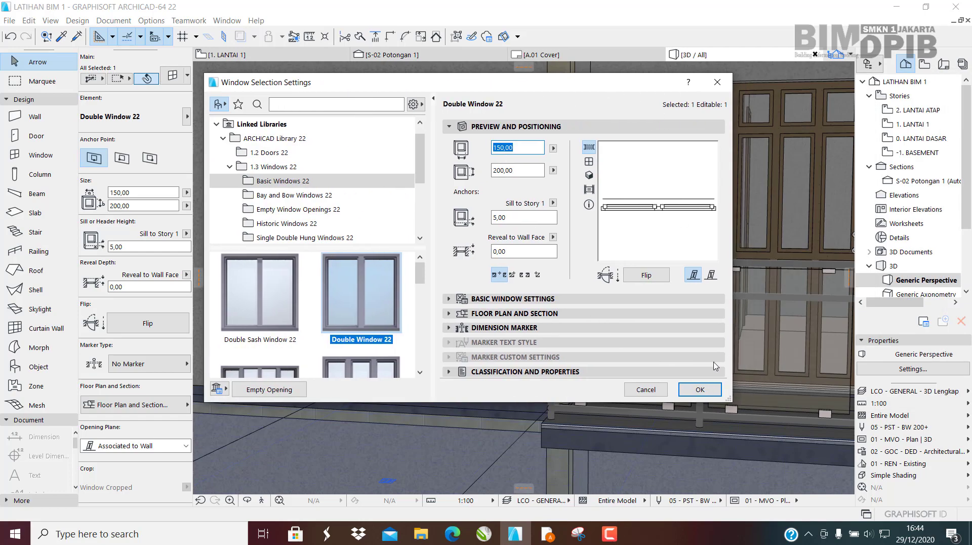
pyautogui.click(700, 390)
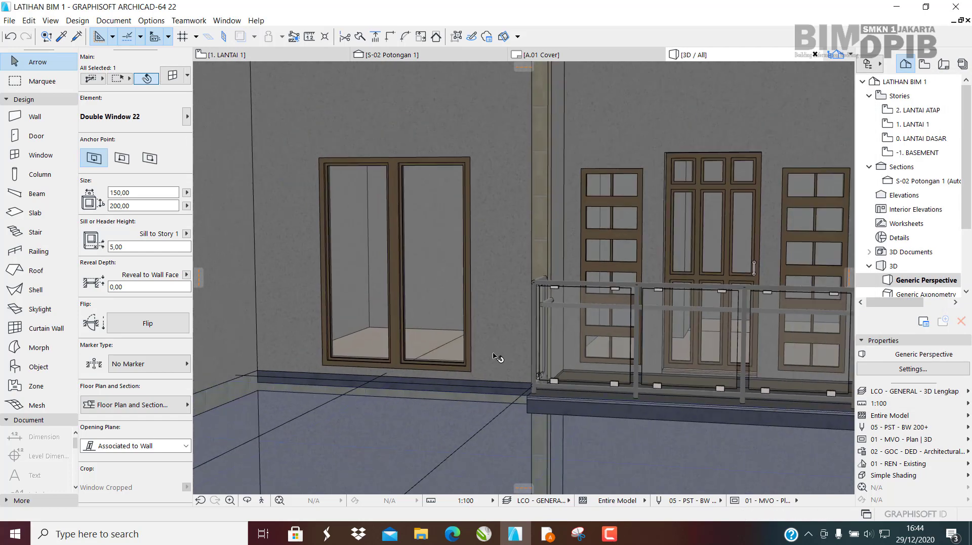
# In the double window's Sash Options, set Main Sash 1 to Vent Sash.
pyautogui.keyDown('shift'); pyautogui.moveTo(439, 307); pyautogui.dragTo(403, 317, button='middle'); pyautogui.keyUp('shift')
pyautogui.moveTo(424, 261); pyautogui.dragTo(499, 281, button='middle')
pyautogui.doubleClick(514, 279)
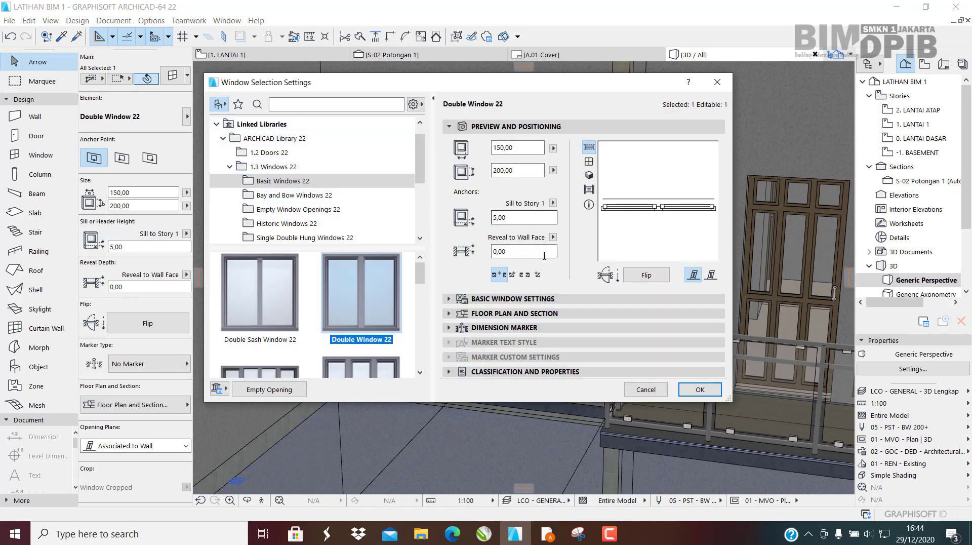
pyautogui.click(491, 299)
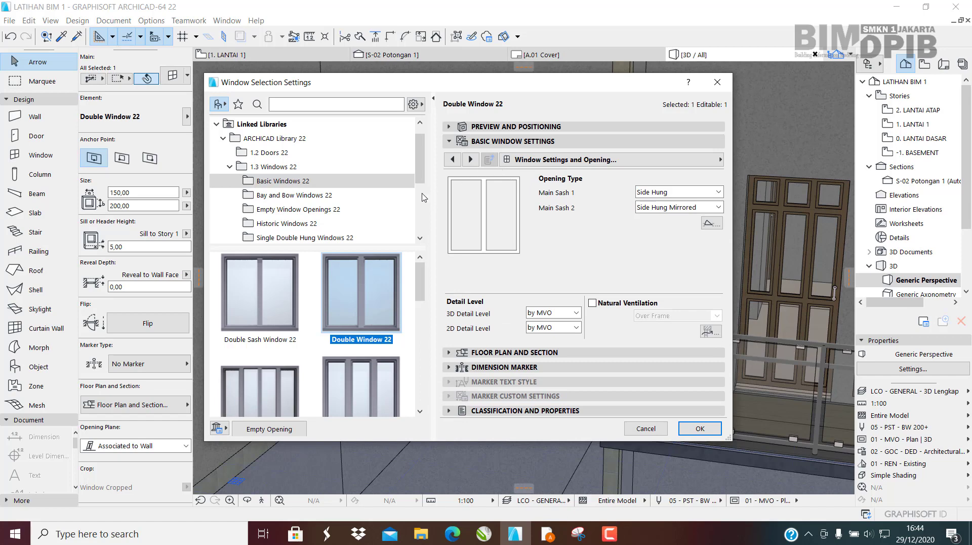
pyautogui.click(603, 160)
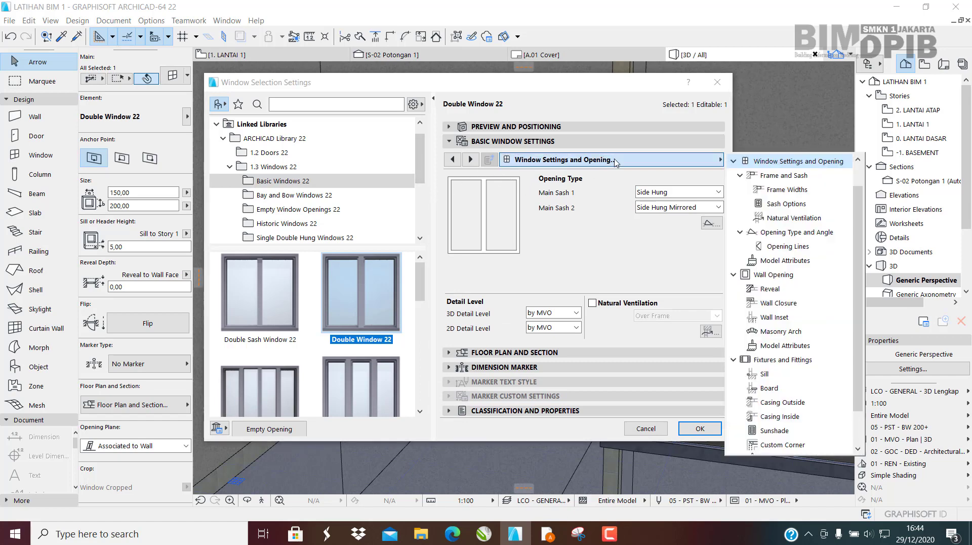
pyautogui.click(791, 205)
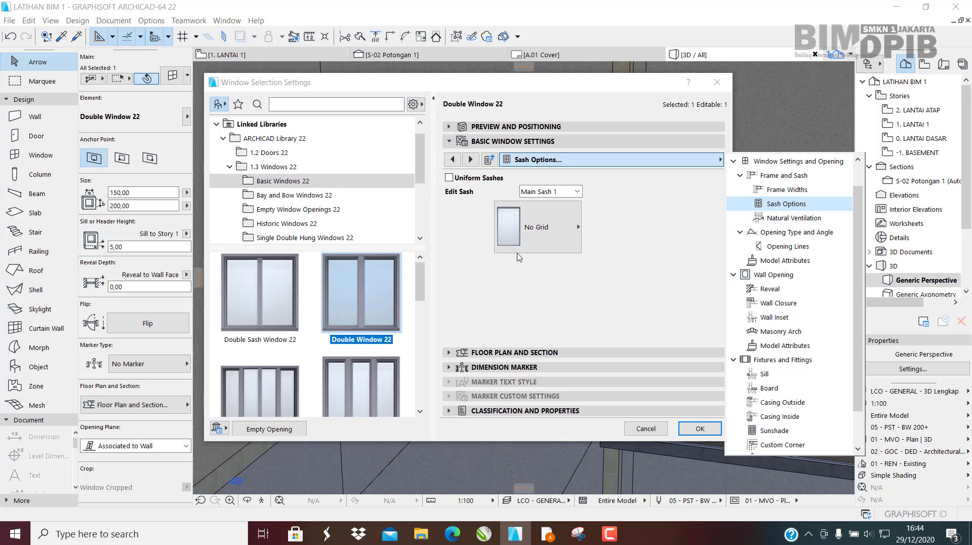
pyautogui.click(606, 230)
pyautogui.click(528, 227)
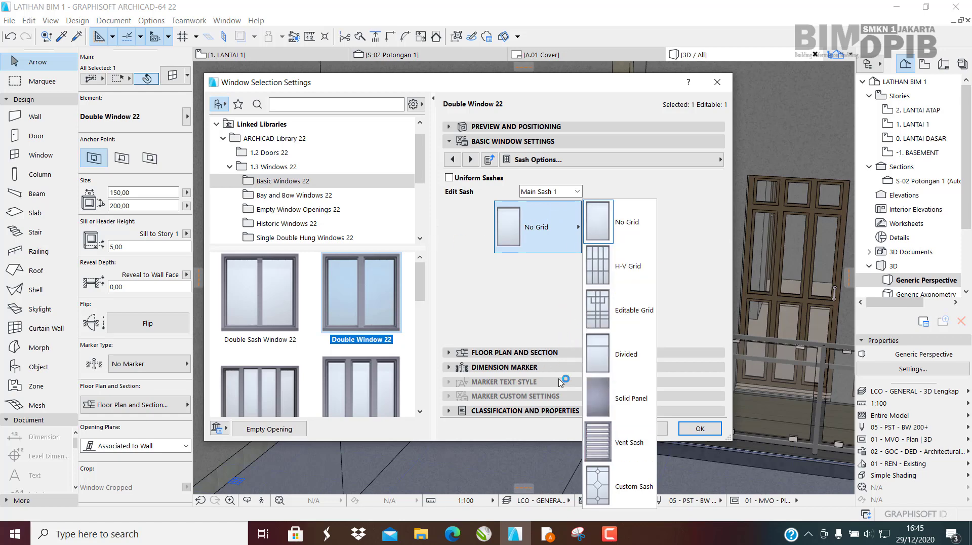
pyautogui.click(608, 444)
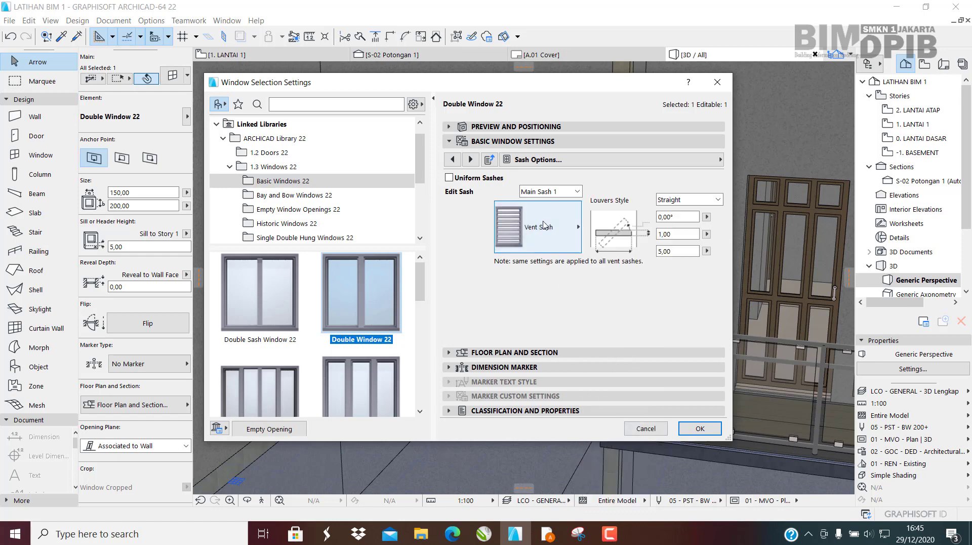
# Enable Uniform Sashes for the double window and apply Vent Sash as the shared sash type.
pyautogui.click(449, 178)
pyautogui.click(554, 223)
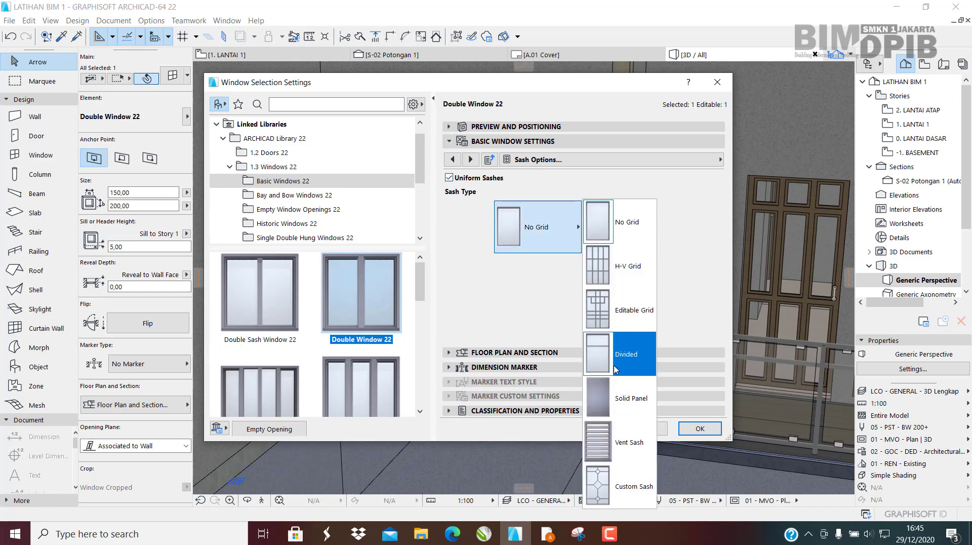
pyautogui.click(619, 450)
pyautogui.click(699, 429)
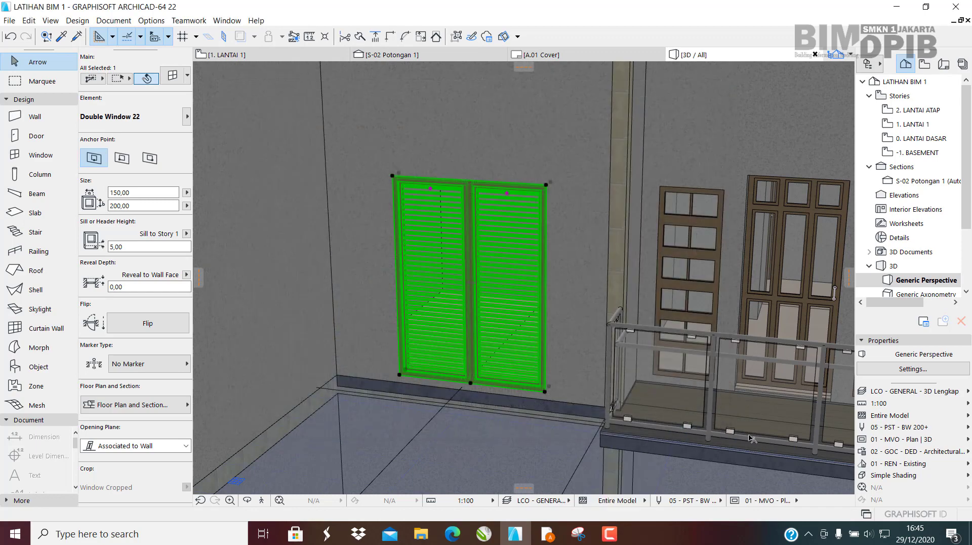
# Tilt the double window's louvers in 3D by stretching their opening angle from the hotspot near the sash's upper edge.
pyautogui.scroll(6, 489, 282)
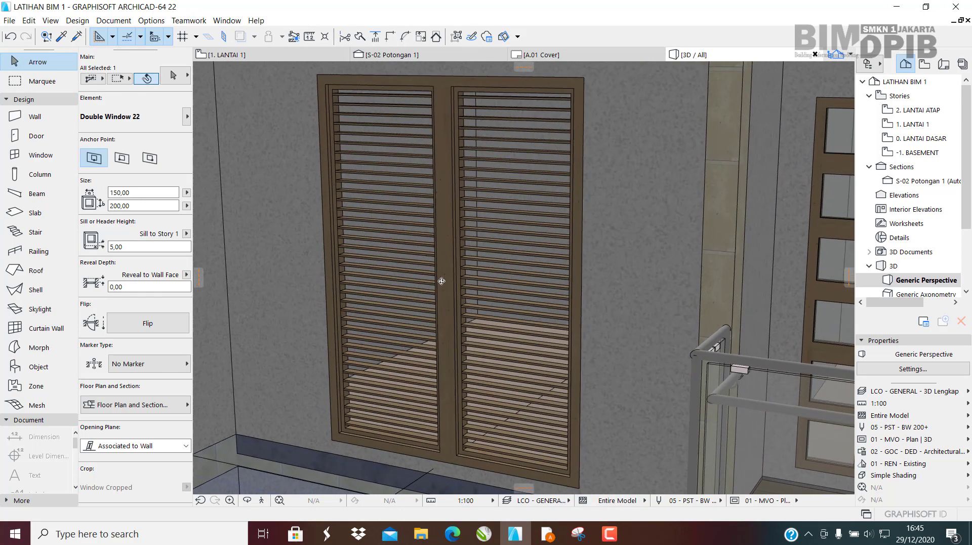
pyautogui.keyDown('shift'); pyautogui.moveTo(404, 285); pyautogui.dragTo(526, 301, button='middle'); pyautogui.keyUp('shift')
pyautogui.scroll(5, 455, 264)
pyautogui.keyDown('shift'); pyautogui.moveTo(451, 258); pyautogui.dragTo(571, 246, button='middle'); pyautogui.keyUp('shift')
pyautogui.scroll(-2, 570, 247)
pyautogui.scroll(-5, 571, 246)
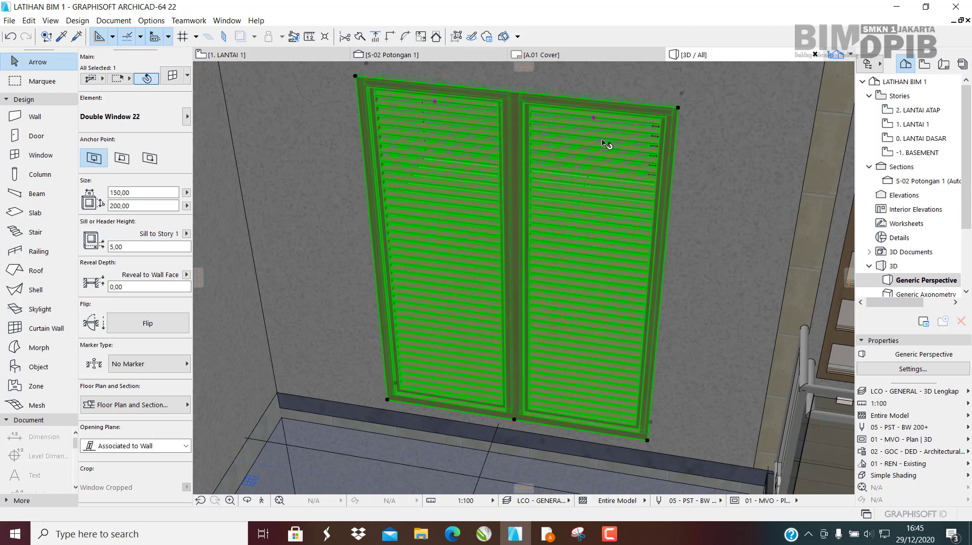
pyautogui.click(594, 118)
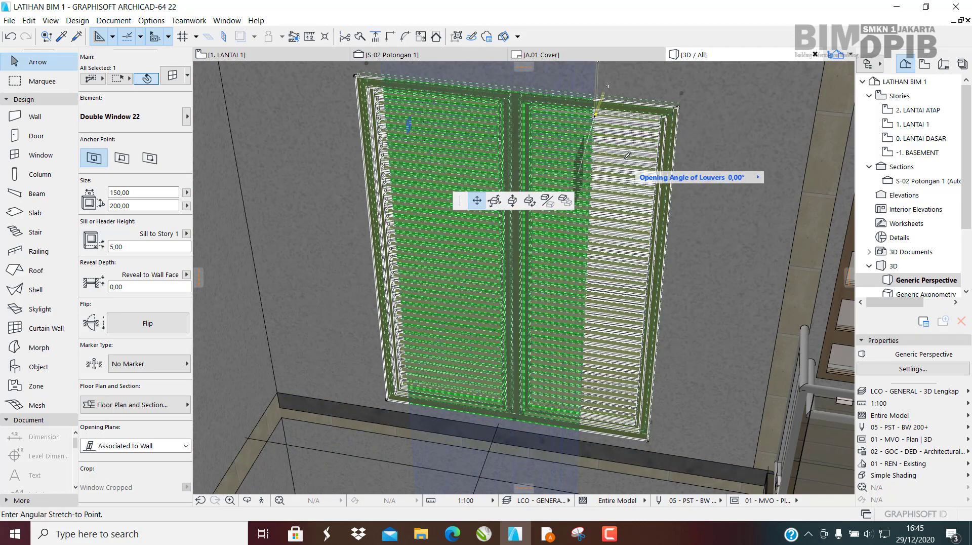
pyautogui.click(464, 159)
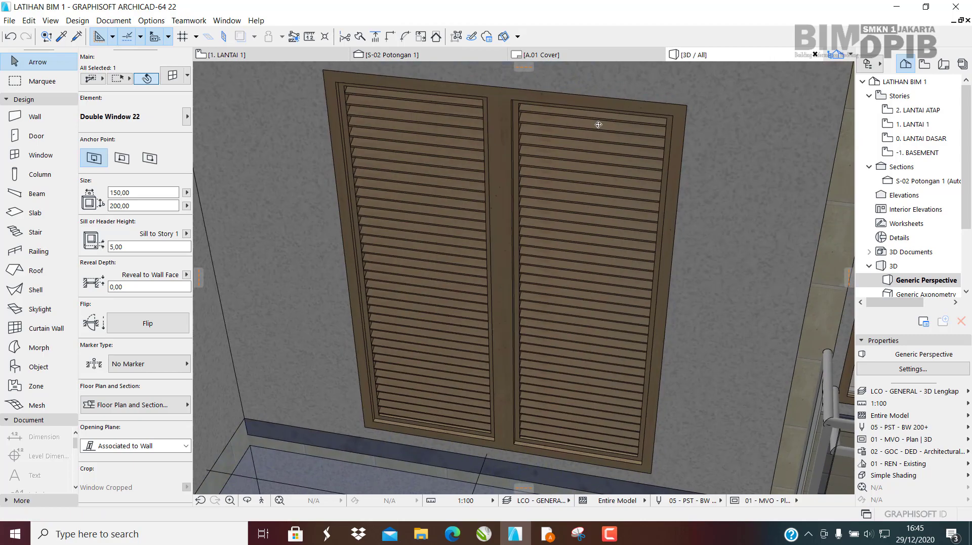
pyautogui.scroll(3, 552, 97)
pyautogui.scroll(5, 527, 210)
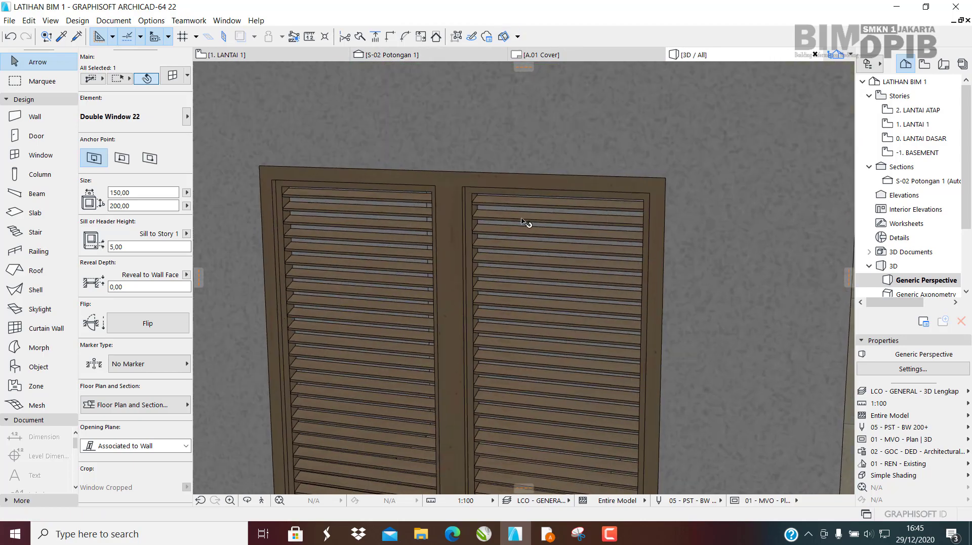
# Close the double window's louvers by stretching their opening angle in 3D, and open them again.
pyautogui.keyDown('shift'); pyautogui.moveTo(494, 192); pyautogui.dragTo(503, 192, button='middle'); pyautogui.keyUp('shift')
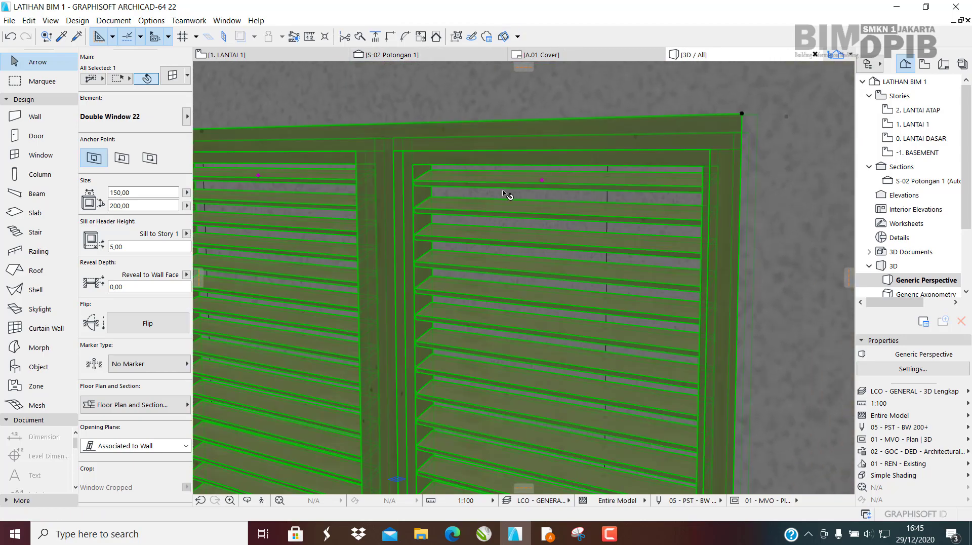
pyautogui.click(542, 184)
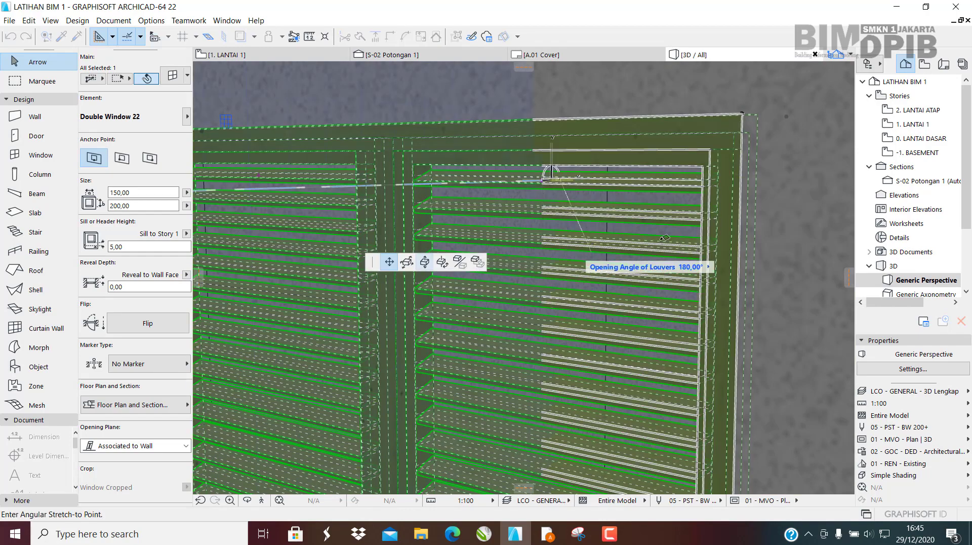
pyautogui.click(557, 100)
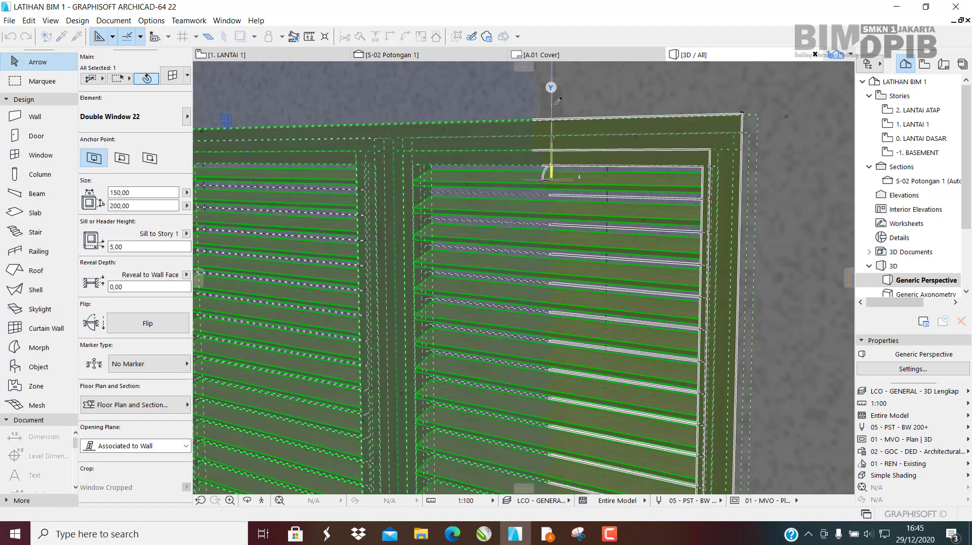
pyautogui.scroll(-5, 747, 213)
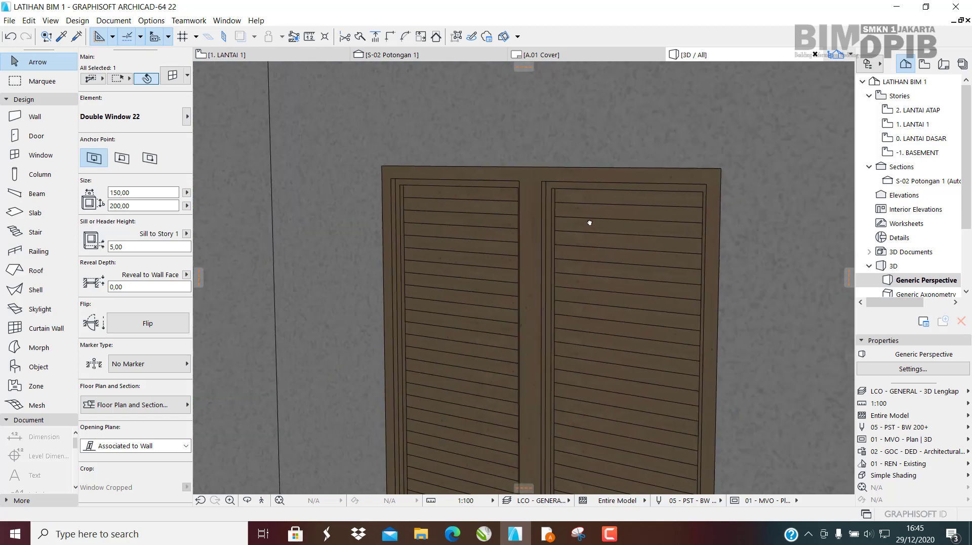
pyautogui.scroll(2, 543, 233)
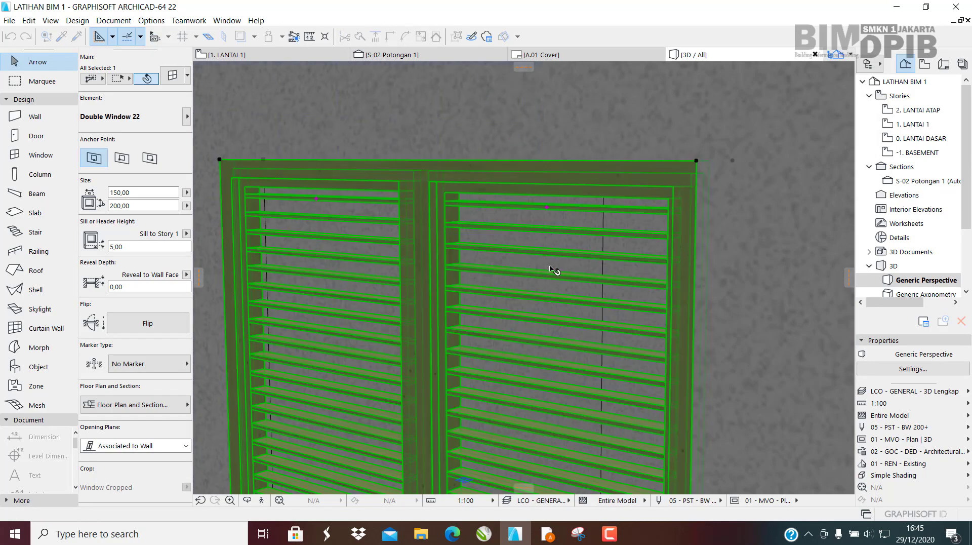
pyautogui.scroll(-6, 423, 310)
pyautogui.keyDown('shift'); pyautogui.moveTo(483, 255); pyautogui.dragTo(540, 290, button='middle'); pyautogui.keyUp('shift')
pyautogui.scroll(1, 525, 251)
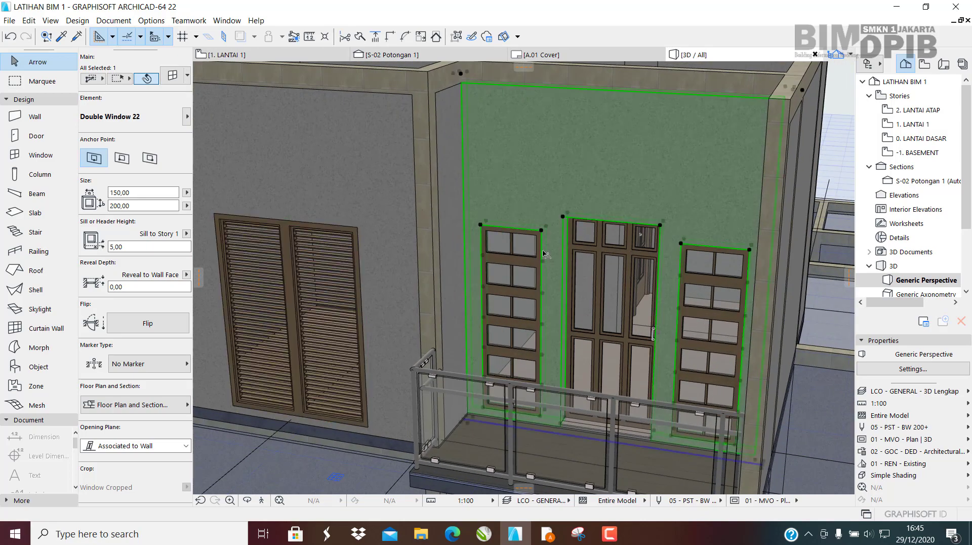
# Examine the upper floor's front windows, balcony and rooms from above in the 3D model.
pyautogui.press('Escape')
pyautogui.click(728, 282)
pyautogui.keyDown('shift'); pyautogui.moveTo(688, 328); pyautogui.dragTo(577, 455, button='middle'); pyautogui.keyUp('shift')
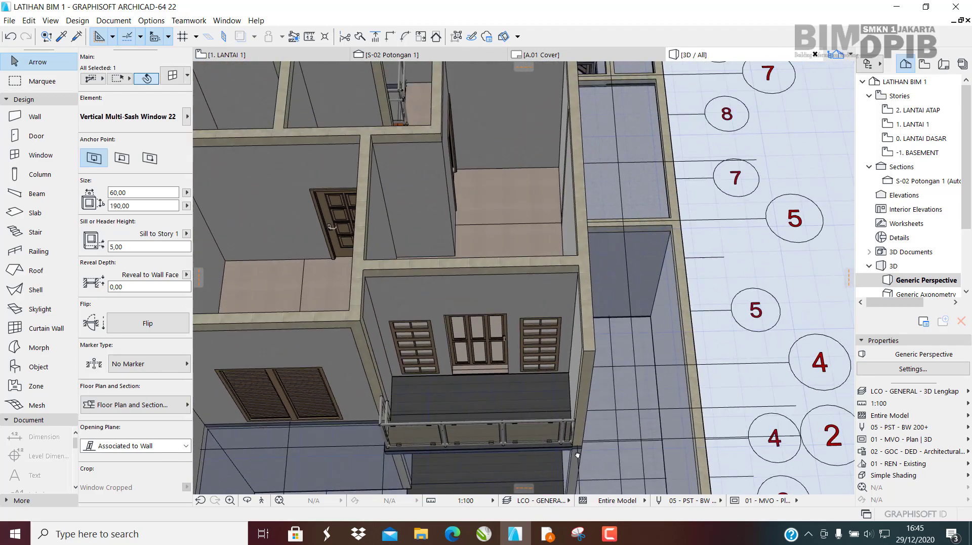
pyautogui.moveTo(476, 248); pyautogui.dragTo(588, 120, button='middle')
pyautogui.moveTo(458, 471); pyautogui.dragTo(514, 382, button='middle')
pyautogui.scroll(3, 499, 383)
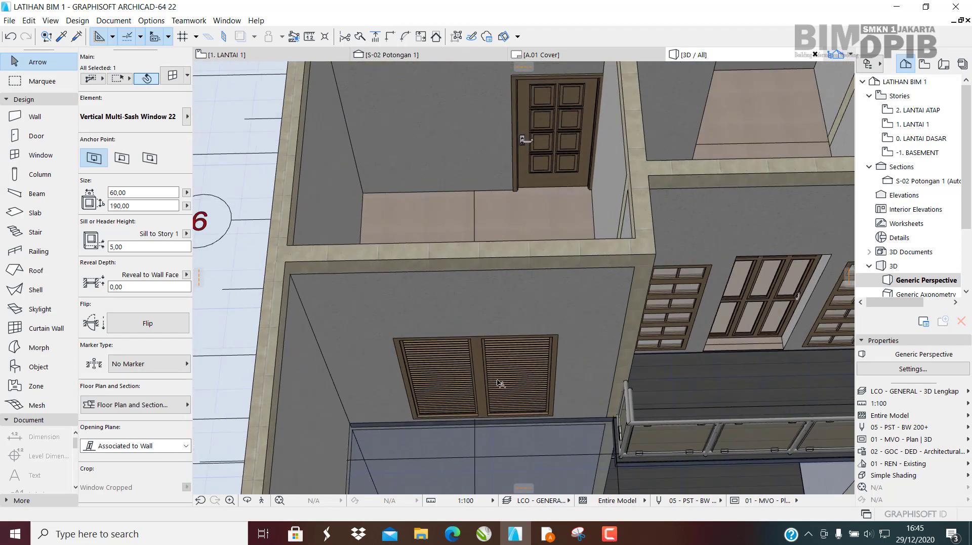
pyautogui.scroll(-6, 500, 383)
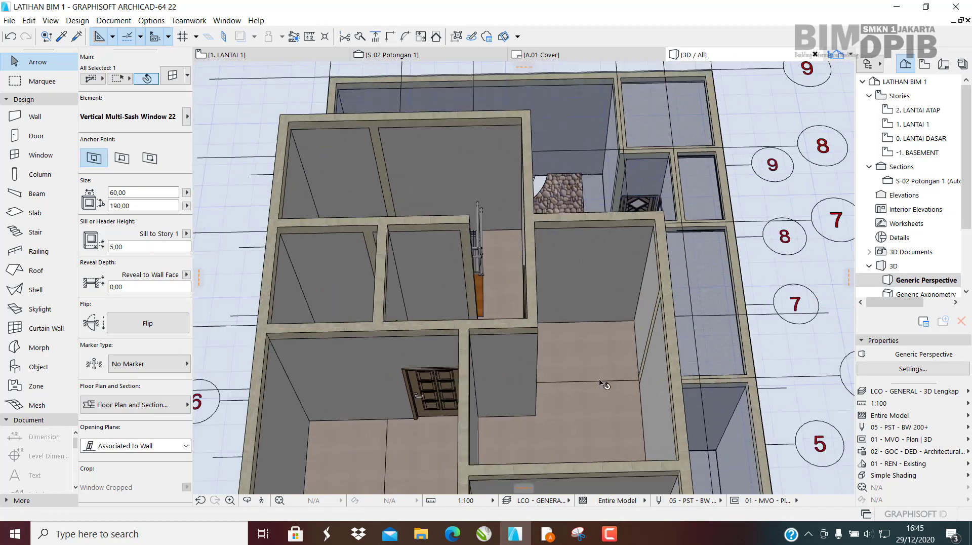
pyautogui.keyDown('shift'); pyautogui.moveTo(600, 381); pyautogui.dragTo(568, 284, button='middle'); pyautogui.keyUp('shift')
pyautogui.keyDown('shift'); pyautogui.moveTo(655, 357); pyautogui.dragTo(633, 328, button='middle'); pyautogui.keyUp('shift')
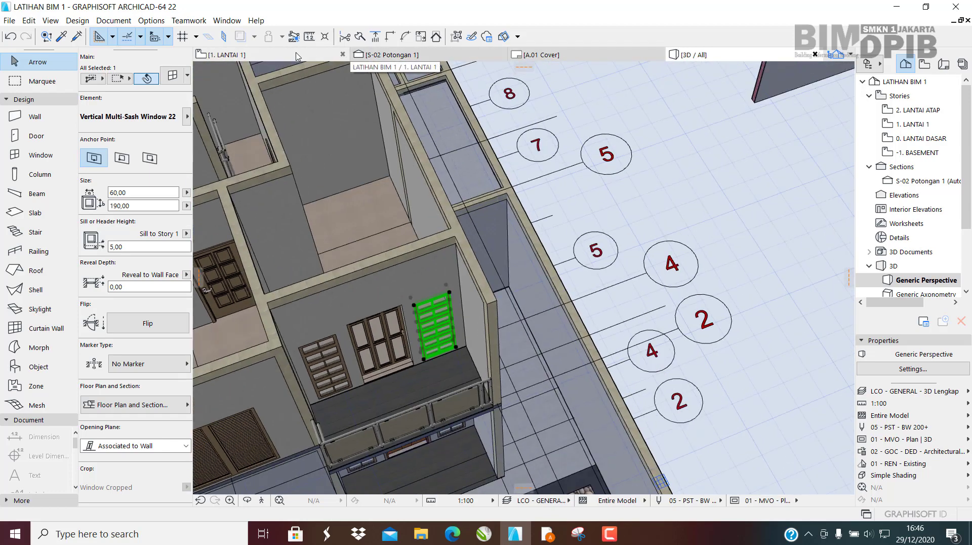
# Open the LANTAI 1 floor plan and examine the column, beam and doors around the front bedrooms.
pyautogui.click(314, 55)
pyautogui.scroll(-3, 565, 400)
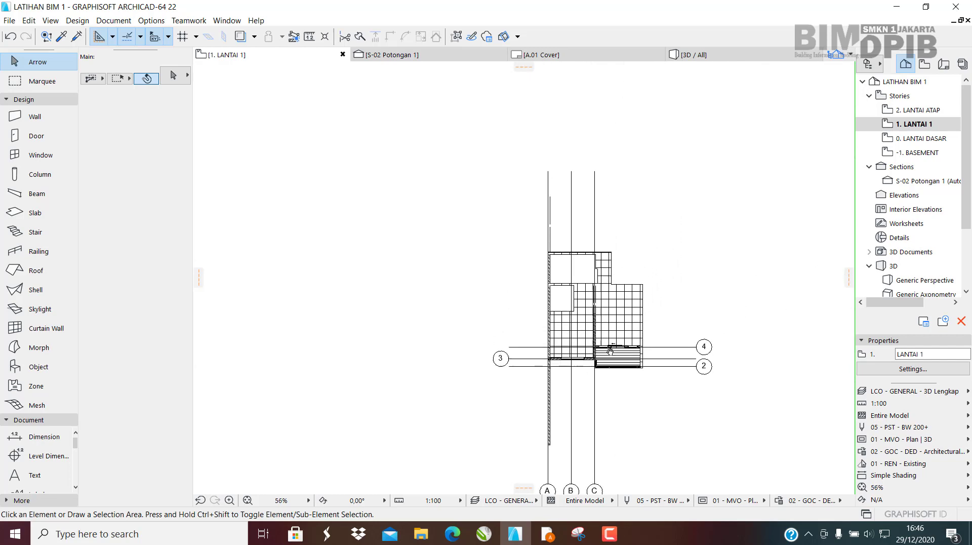
pyautogui.scroll(5, 568, 352)
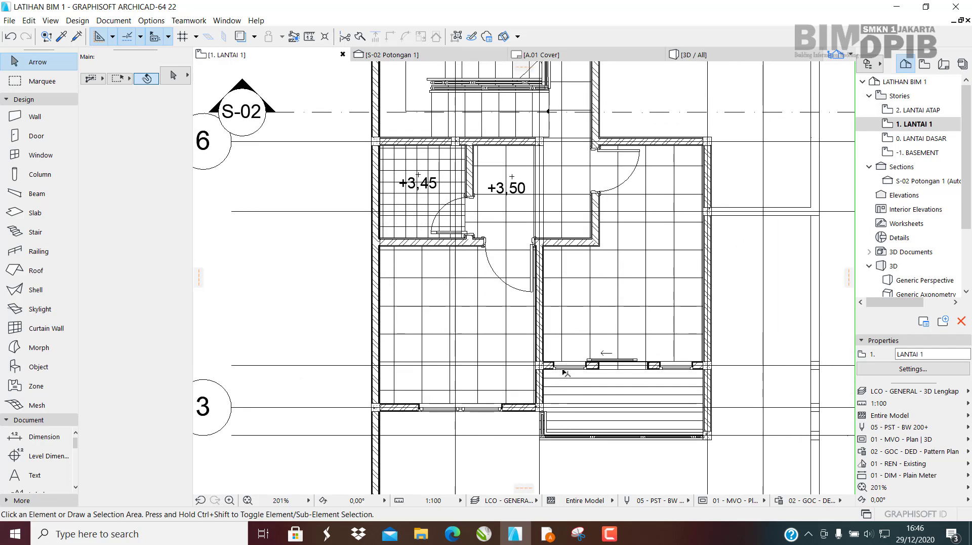
pyautogui.scroll(5, 562, 370)
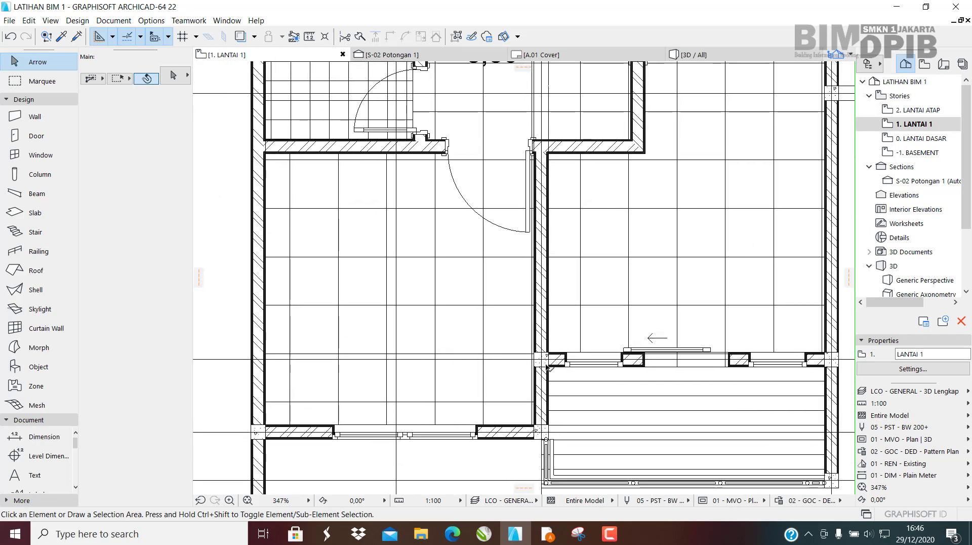
pyautogui.click(545, 362)
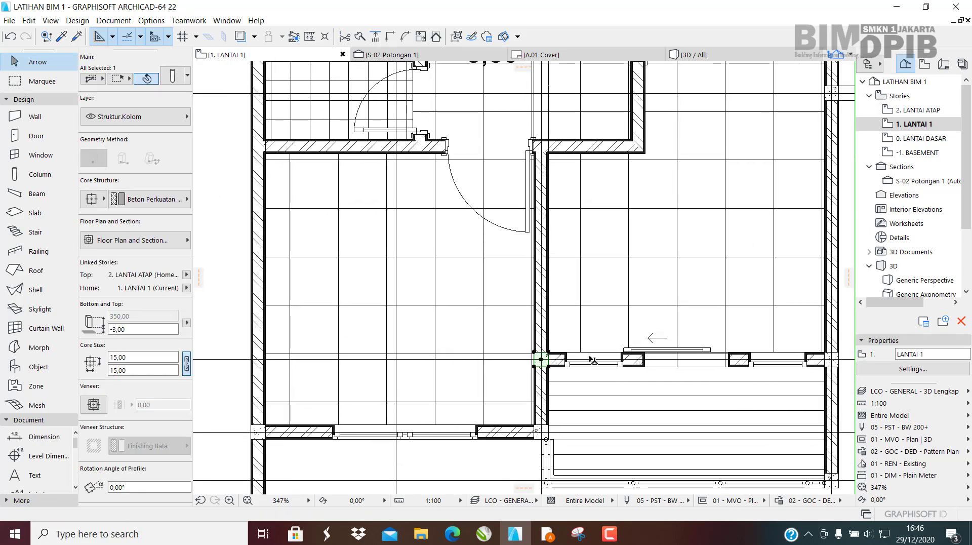
pyautogui.click(547, 274)
pyautogui.moveTo(566, 337); pyautogui.dragTo(533, 452, button='middle')
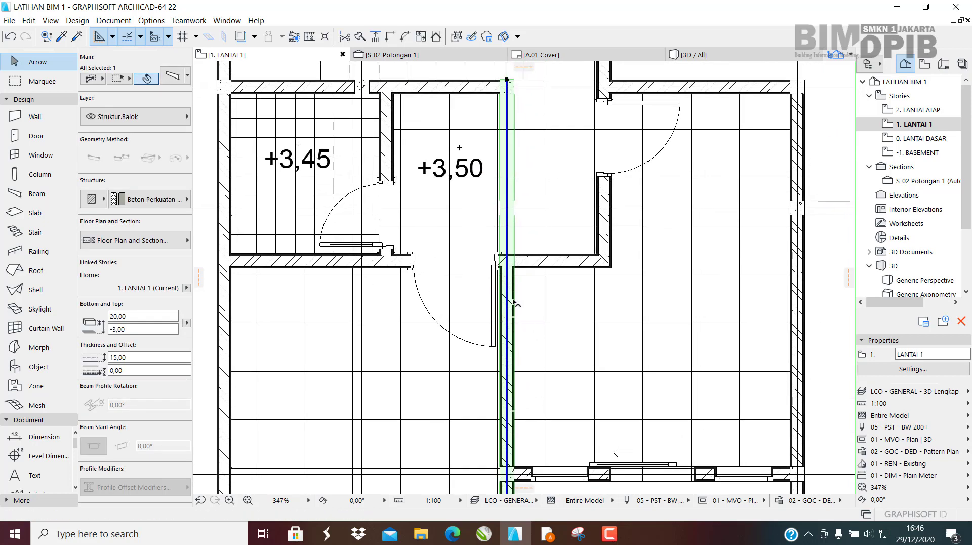
pyautogui.press('Escape')
pyautogui.moveTo(546, 289); pyautogui.dragTo(620, 346, button='middle')
pyautogui.click(465, 322)
pyautogui.scroll(-3, 474, 251)
pyautogui.scroll(-3, 485, 241)
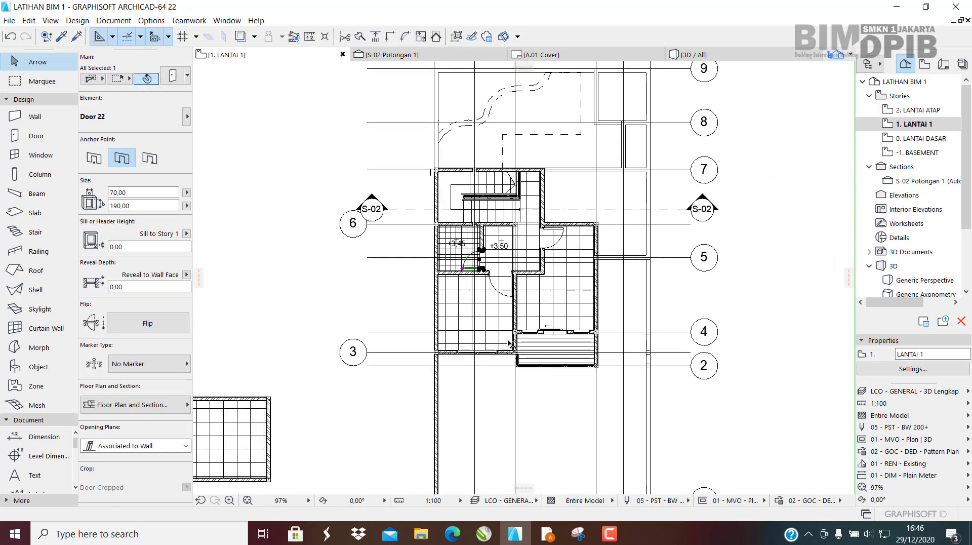
# Inspect the balcony windows, the front bedroom's window wall and the stairwell area on the floor plan.
pyautogui.scroll(5, 512, 346)
pyautogui.click(559, 297)
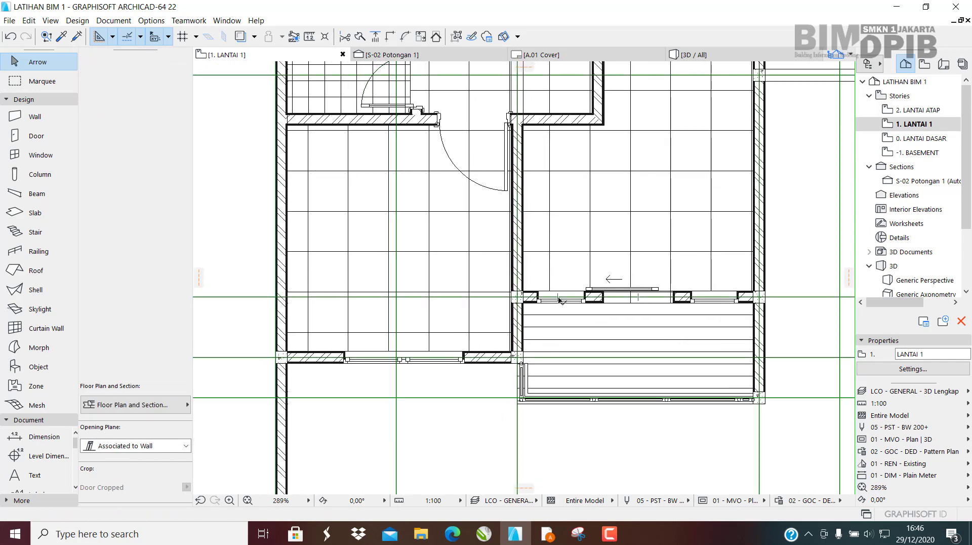
pyautogui.click(709, 301)
pyautogui.click(579, 301)
pyautogui.click(417, 358)
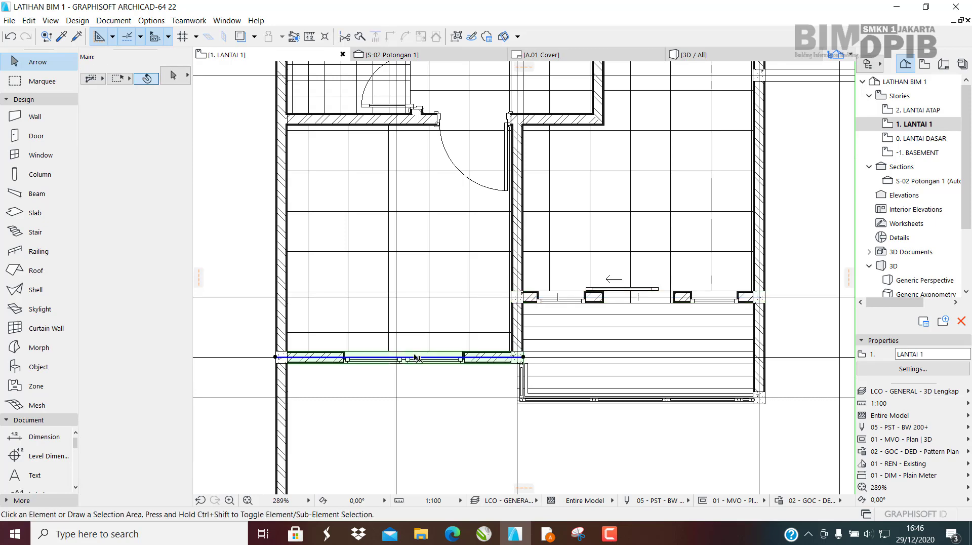
pyautogui.moveTo(659, 209); pyautogui.dragTo(610, 424, button='middle')
pyautogui.moveTo(609, 322); pyautogui.dragTo(647, 446, button='middle')
pyautogui.scroll(-2, 576, 319)
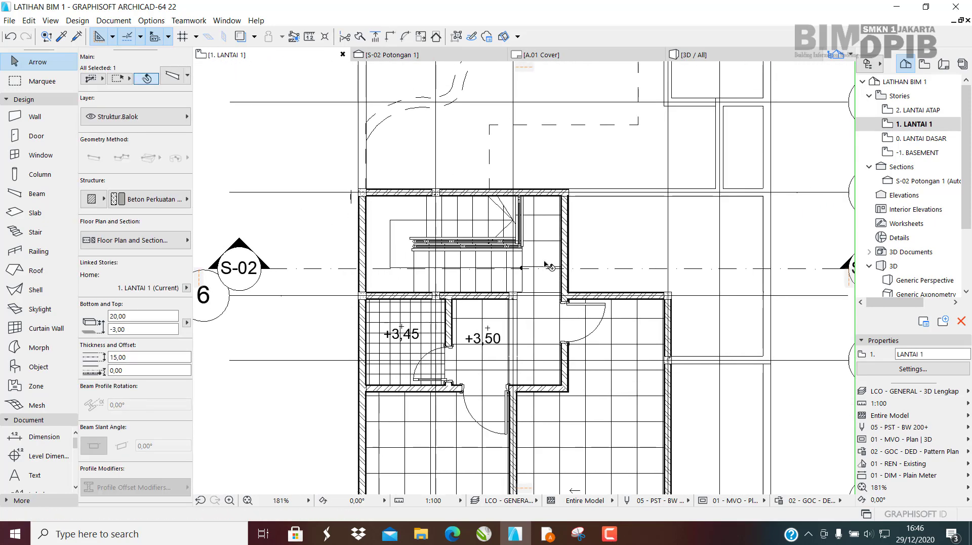
# Shorten the stairwell's rear wall so its end meets the centre line of the adjoining side wall at the corner.
pyautogui.scroll(5, 630, 265)
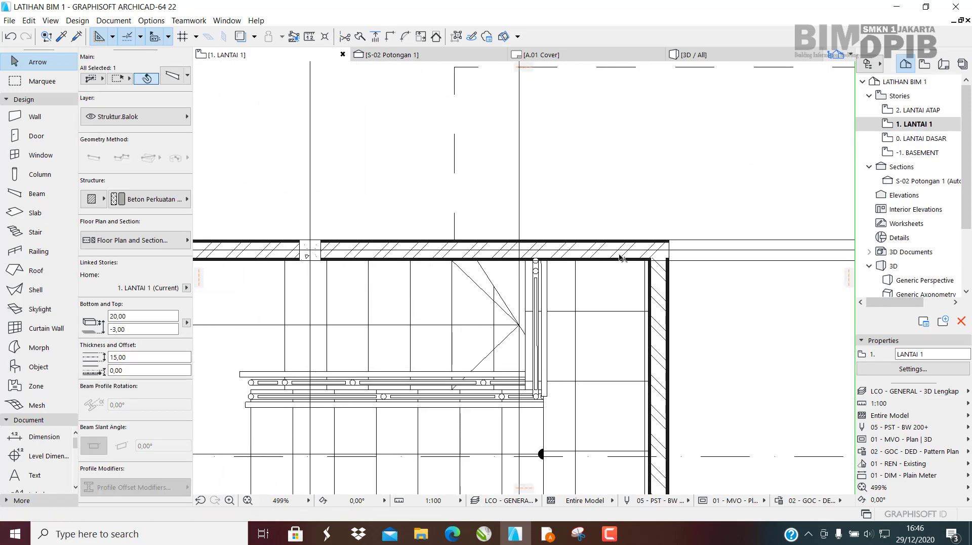
pyautogui.click(615, 258)
pyautogui.press('Escape')
pyautogui.scroll(5, 665, 249)
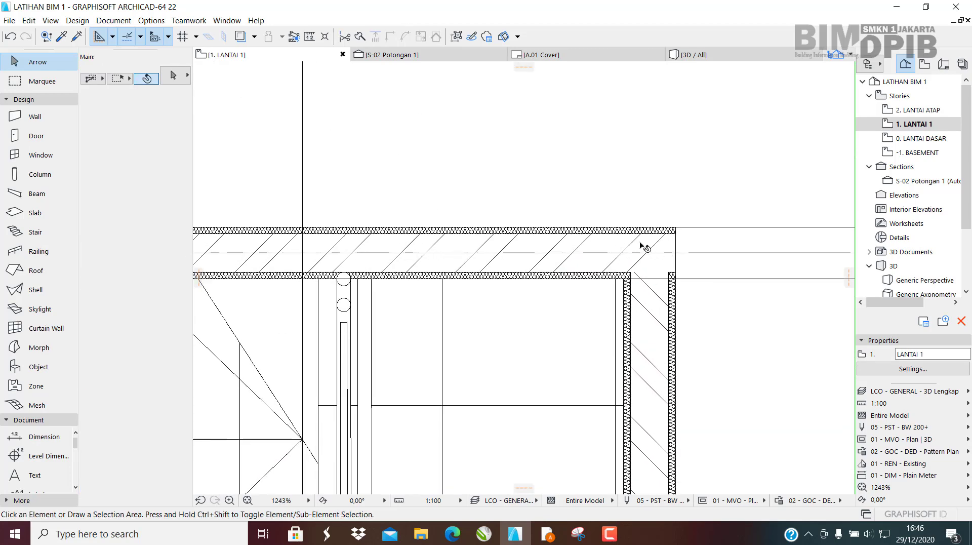
pyautogui.click(669, 237)
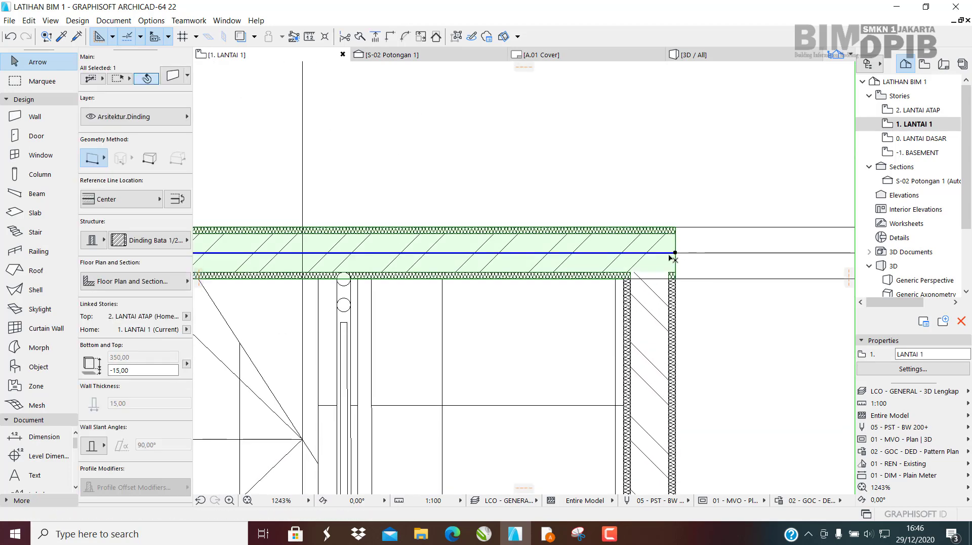
pyautogui.click(675, 253)
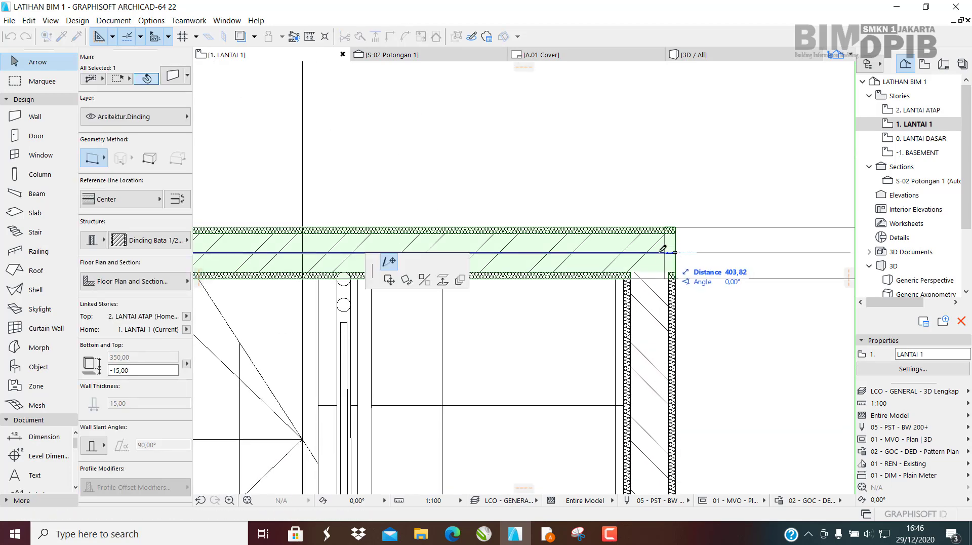
pyautogui.click(652, 249)
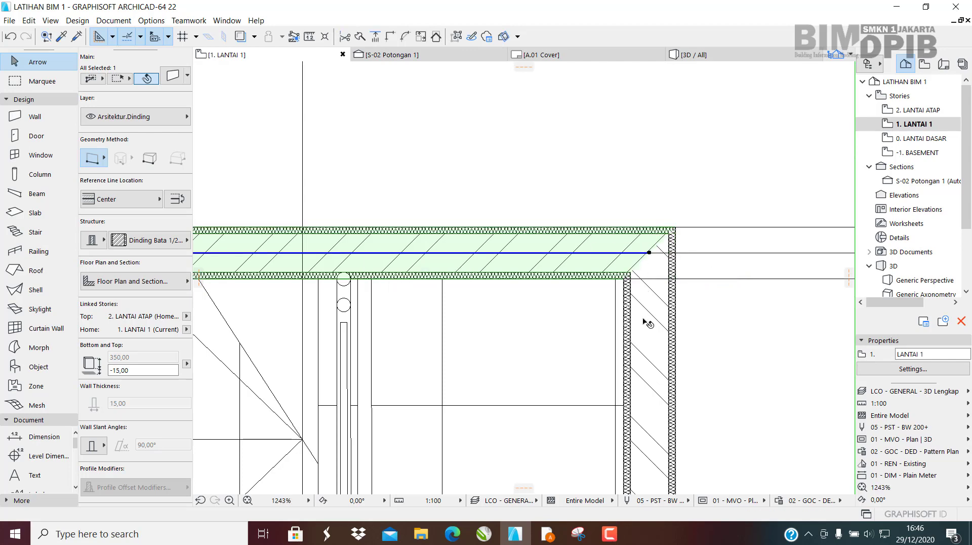
pyautogui.press('Escape')
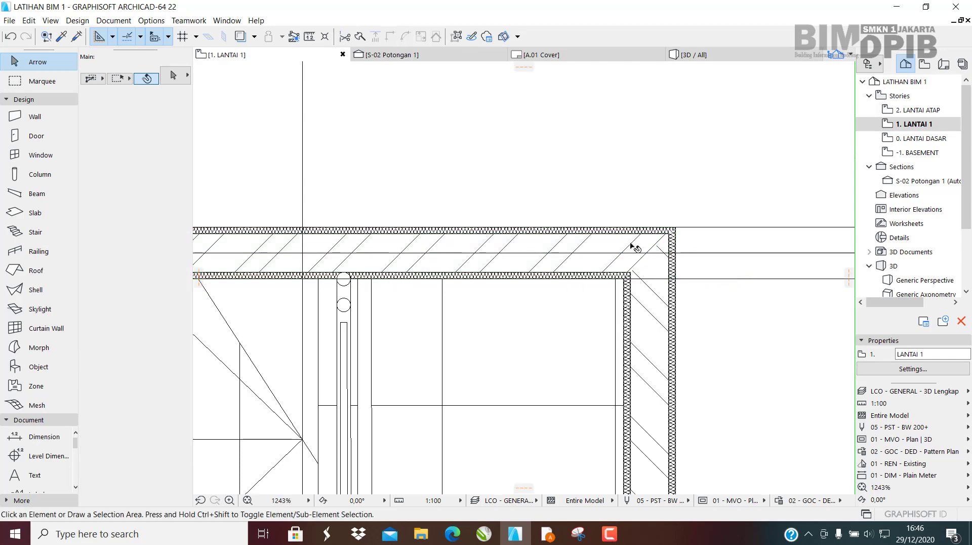
# Check the adjoining side wall and the beam running along the rear wall at the stairwell corner.
pyautogui.click(631, 246)
pyautogui.click(652, 309)
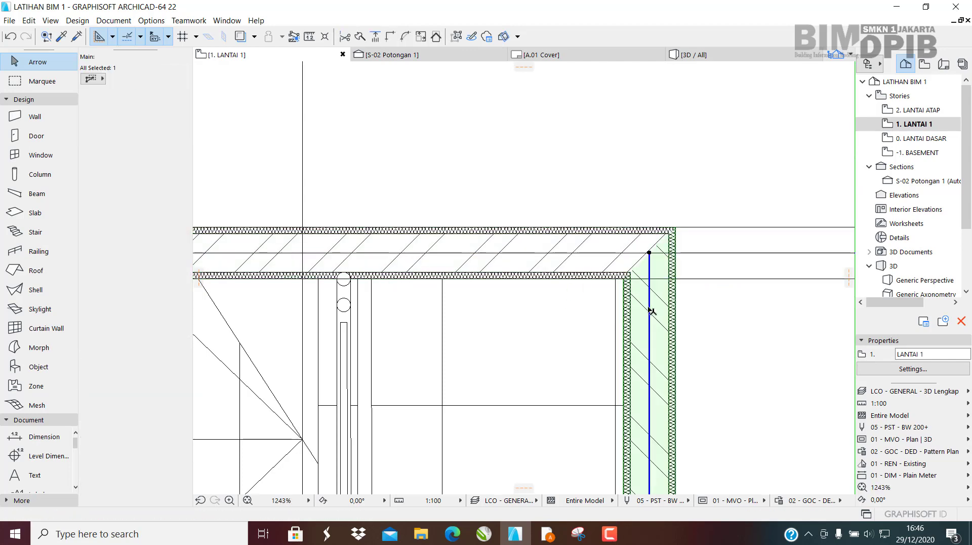
pyautogui.click(642, 267)
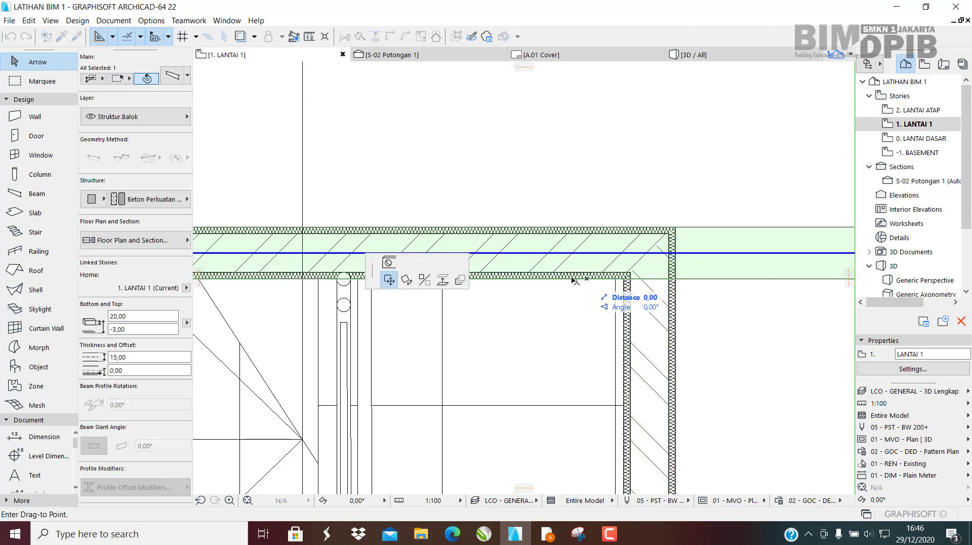
pyautogui.scroll(-10, 654, 261)
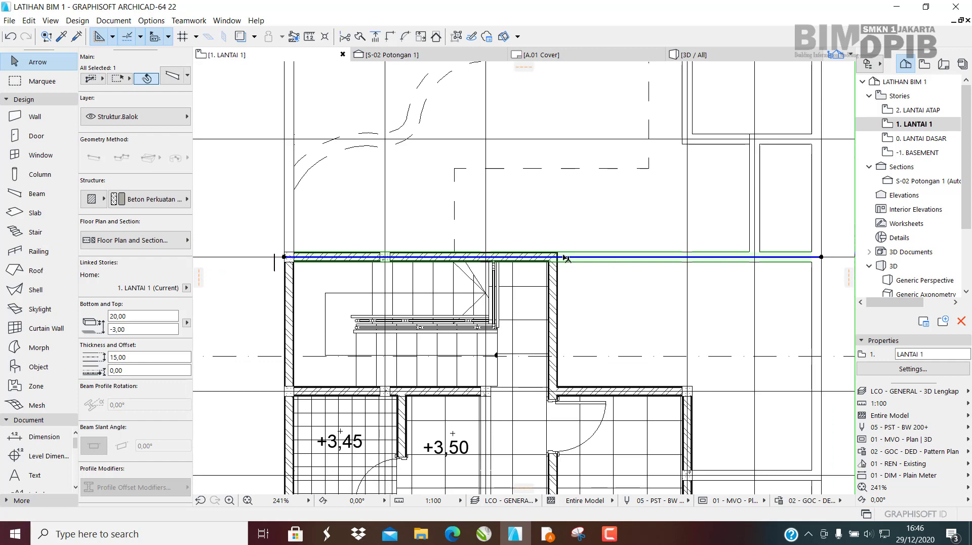
pyautogui.scroll(2, 566, 259)
pyautogui.scroll(3, 522, 251)
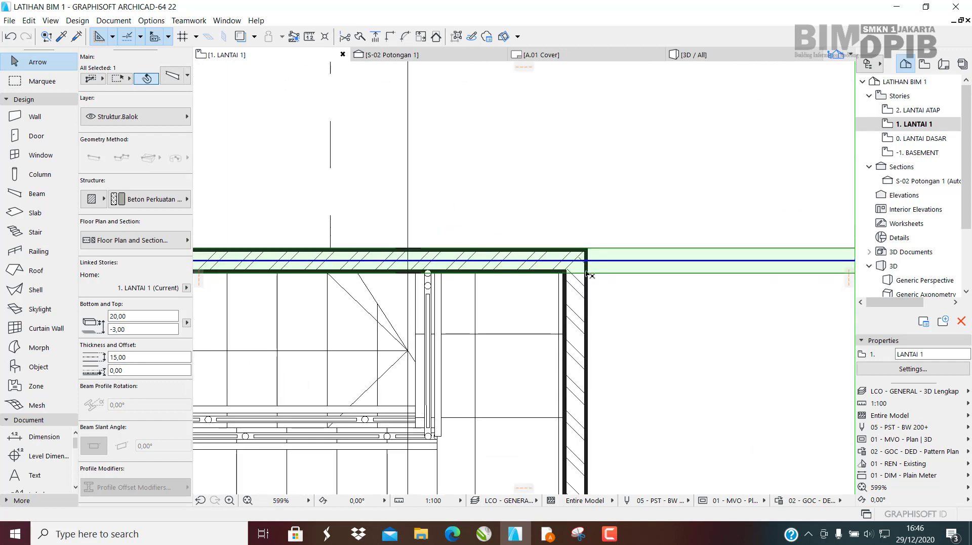
pyautogui.scroll(-4, 586, 273)
pyautogui.scroll(5, 658, 259)
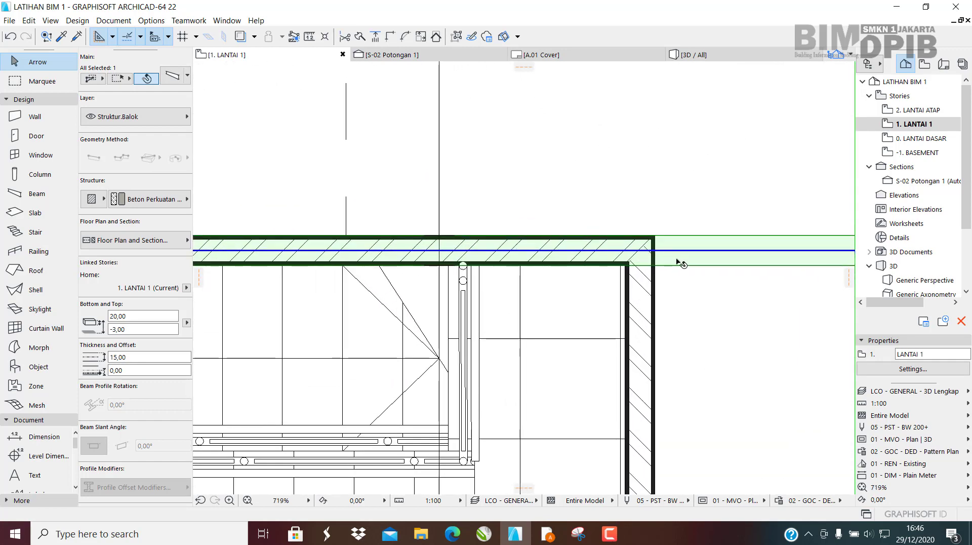
pyautogui.press('Escape')
pyautogui.moveTo(606, 277); pyautogui.dragTo(591, 310, button='middle')
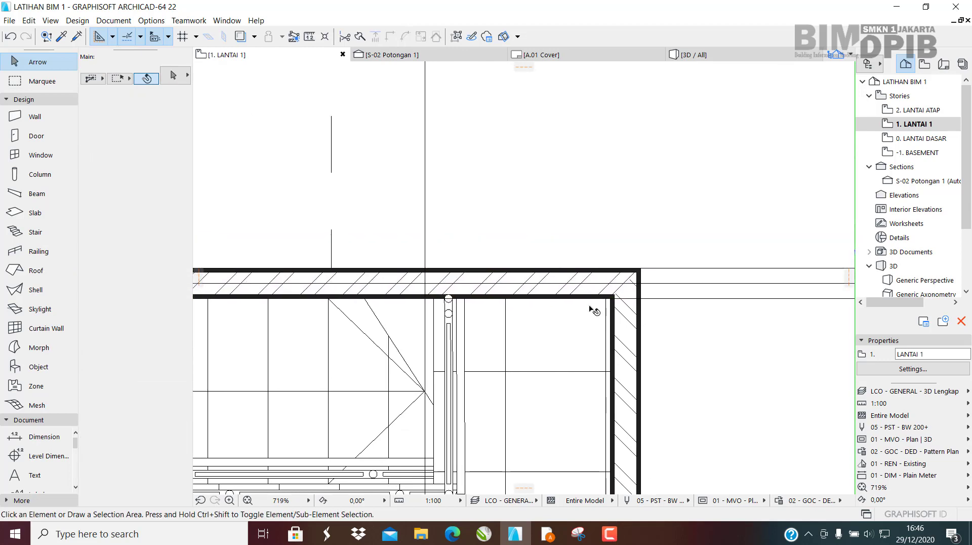
pyautogui.click(553, 297)
pyautogui.press('Escape')
pyautogui.click(594, 273)
pyautogui.press('Escape')
pyautogui.click(645, 277)
pyautogui.press('Escape')
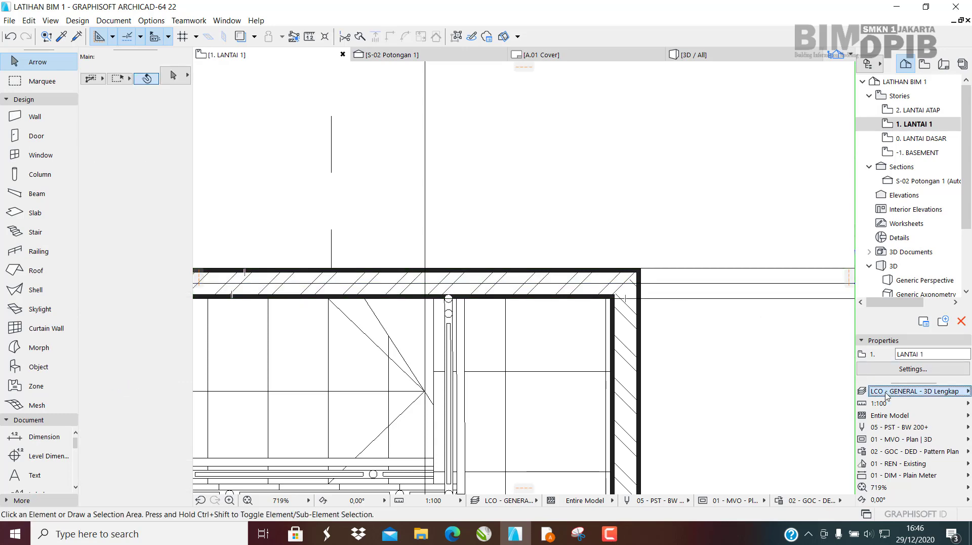
# Reduce the program window's size and switch the floor plan's layer combination to LCO - ARS - Denah Arsitektural.
pyautogui.moveTo(859, 5); pyautogui.dragTo(719, 59)
pyautogui.click(730, 369)
pyautogui.click(733, 367)
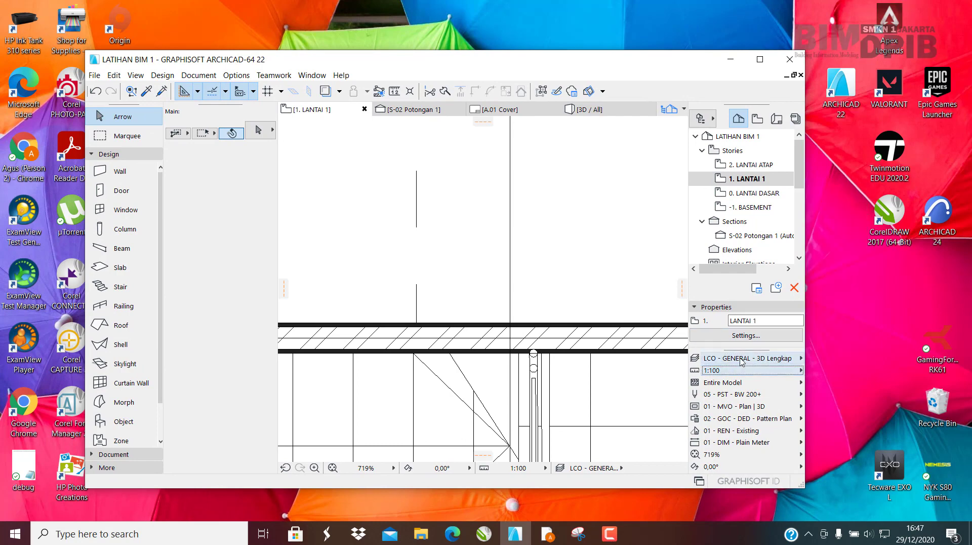
pyautogui.click(751, 359)
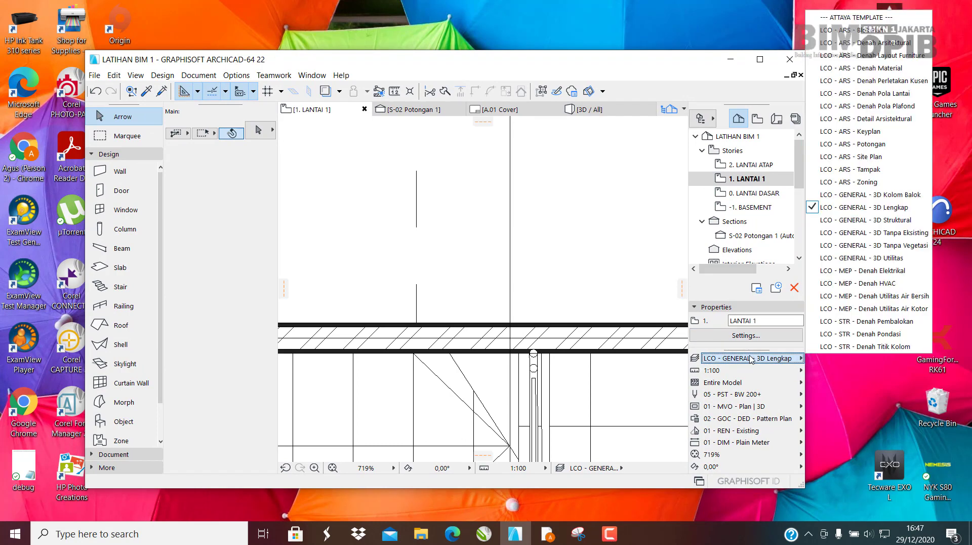
pyautogui.click(862, 44)
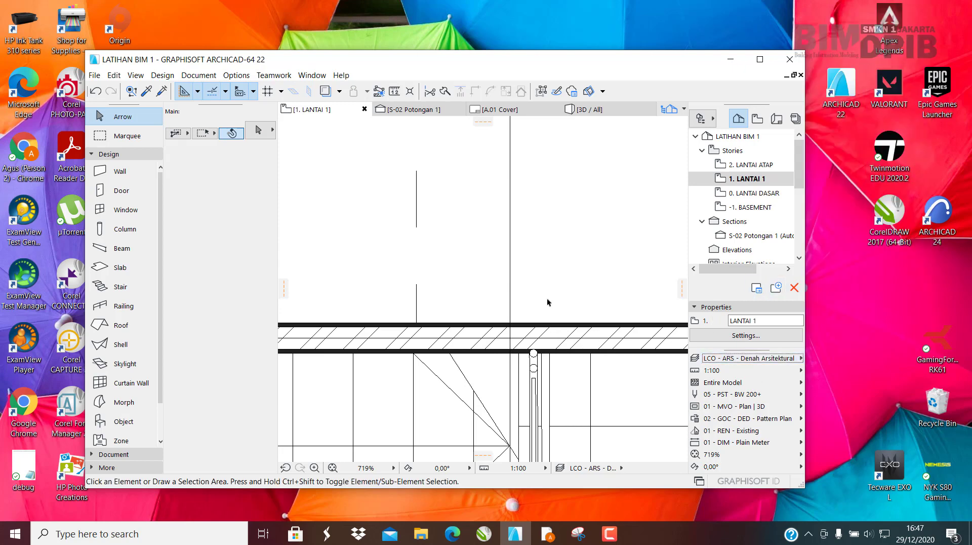
# Maximize the program window and check the stair and the walls around the stairwell under the architectural layer combination.
pyautogui.scroll(-6, 590, 250)
pyautogui.click(760, 65)
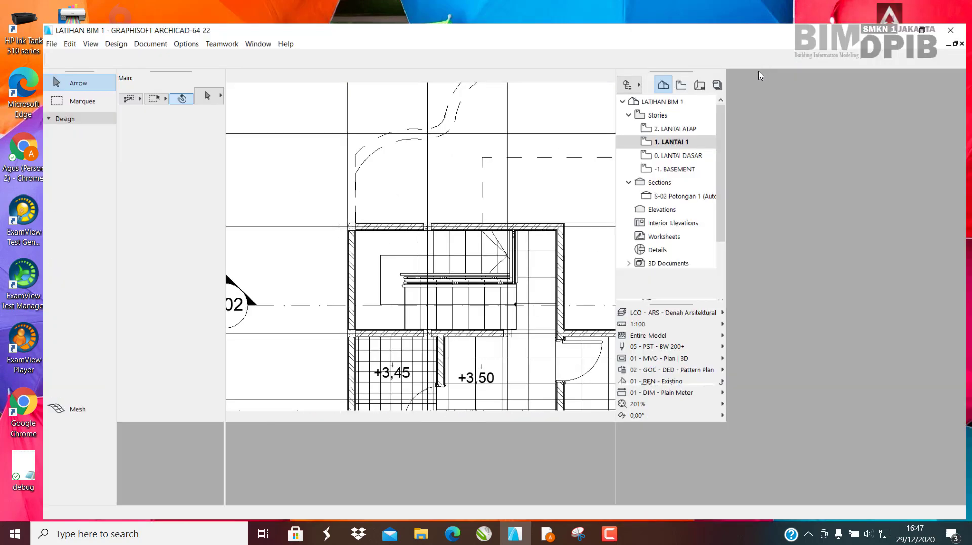
pyautogui.scroll(2, 513, 213)
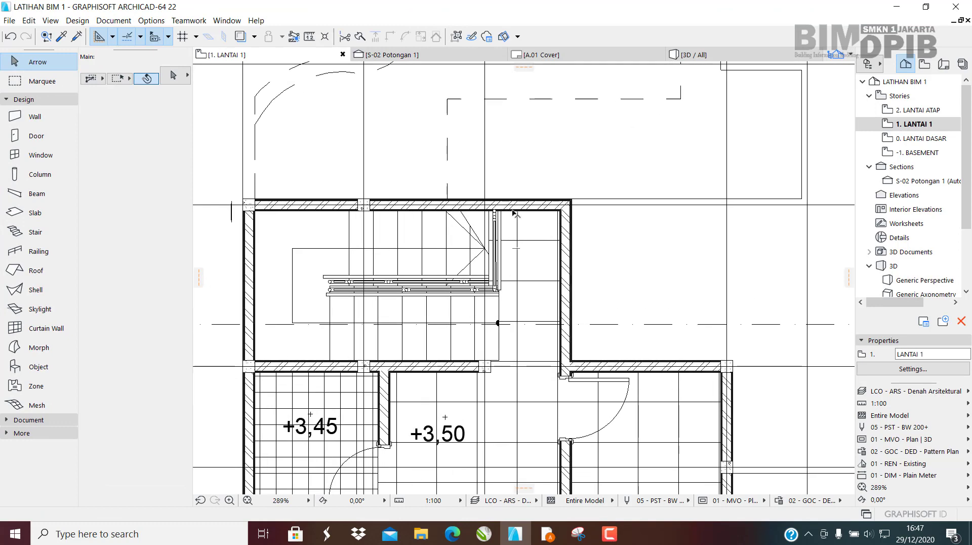
pyautogui.scroll(1, 513, 212)
pyautogui.click(502, 324)
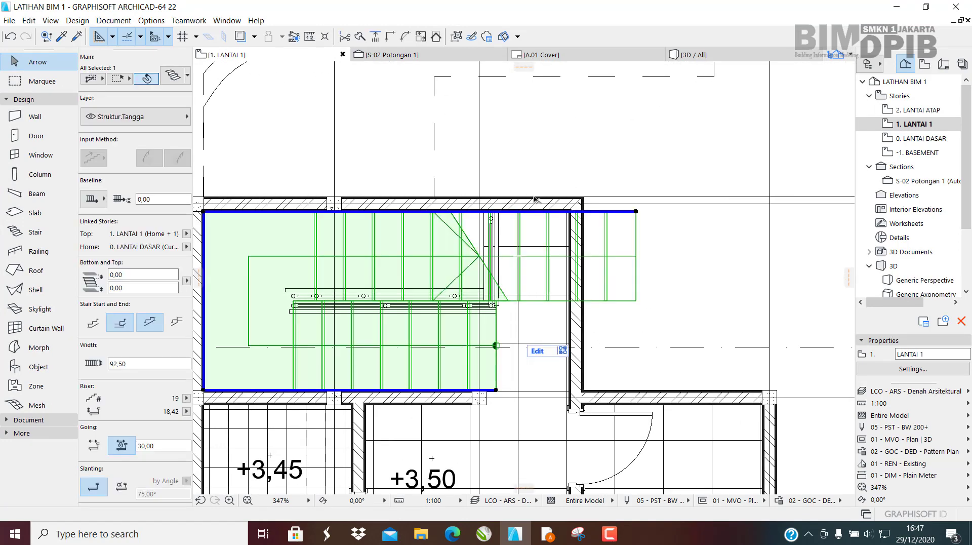
pyautogui.click(536, 199)
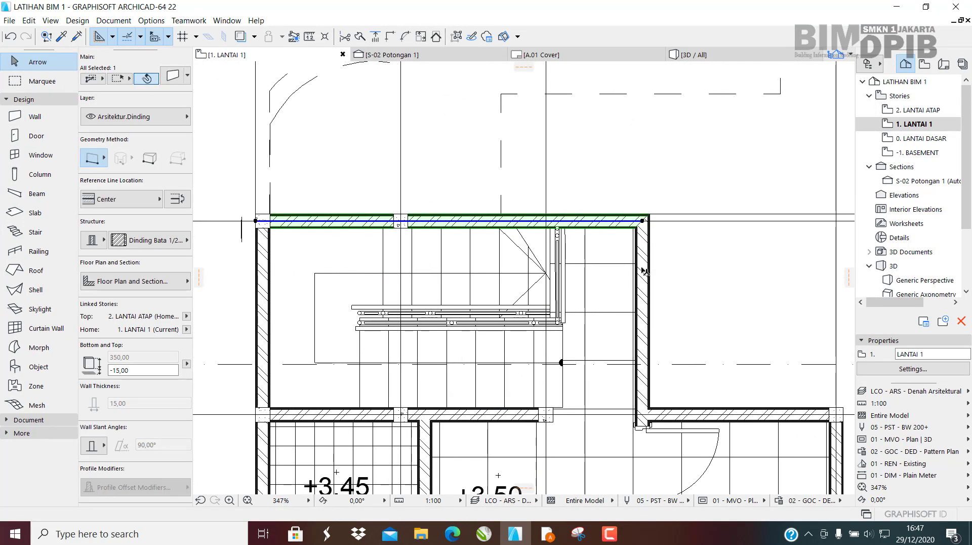
pyautogui.click(644, 271)
pyautogui.moveTo(739, 372); pyautogui.dragTo(688, 325, button='middle')
pyautogui.click(683, 364)
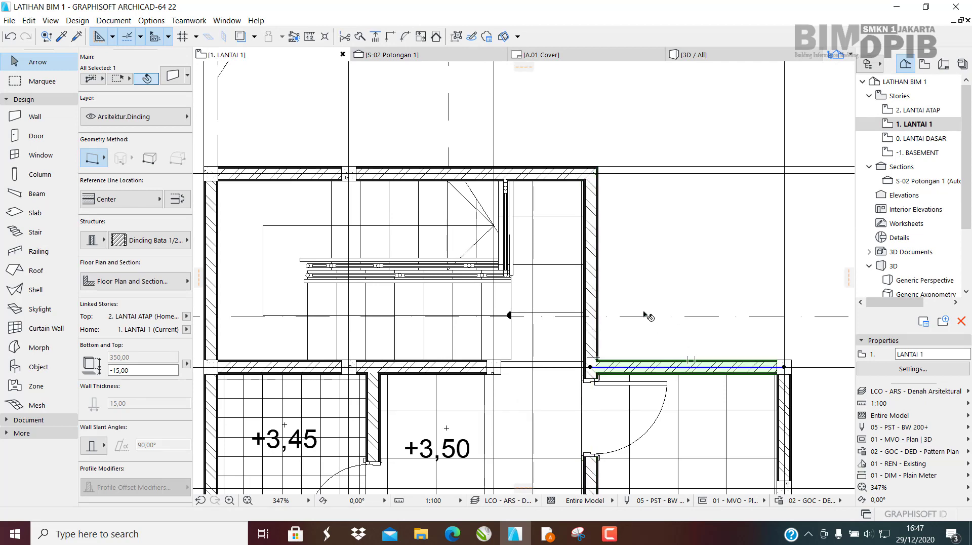
pyautogui.moveTo(584, 209); pyautogui.dragTo(619, 277, button='middle')
pyautogui.click(593, 253)
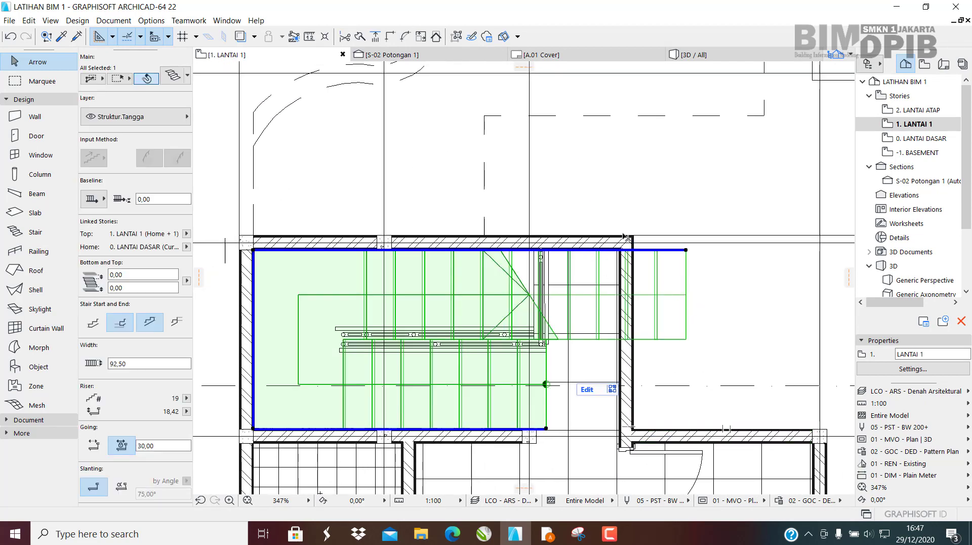
pyautogui.click(601, 241)
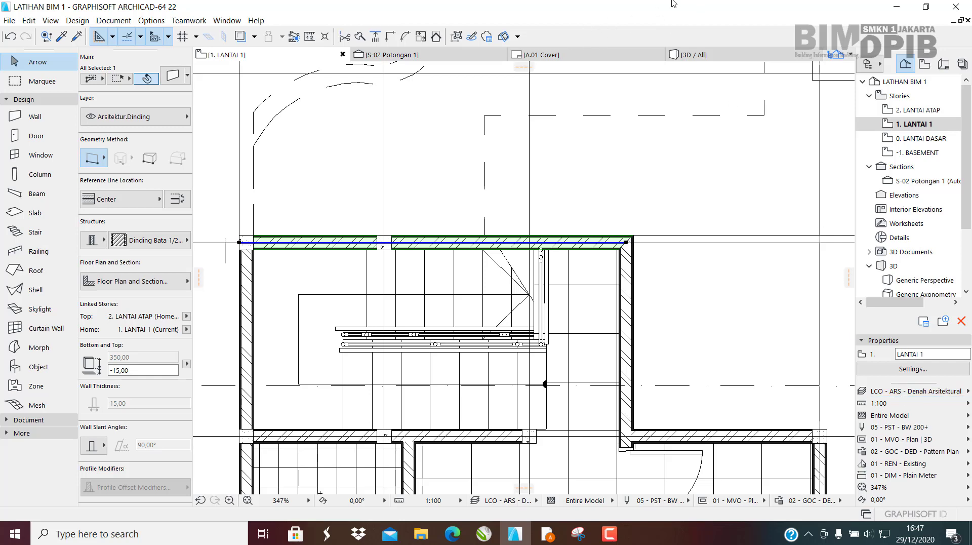
# Reduce the program window and show the floor plan with the layer combination LCO - STR - Denah Pembalokan.
pyautogui.moveTo(672, 2); pyautogui.dragTo(610, 42)
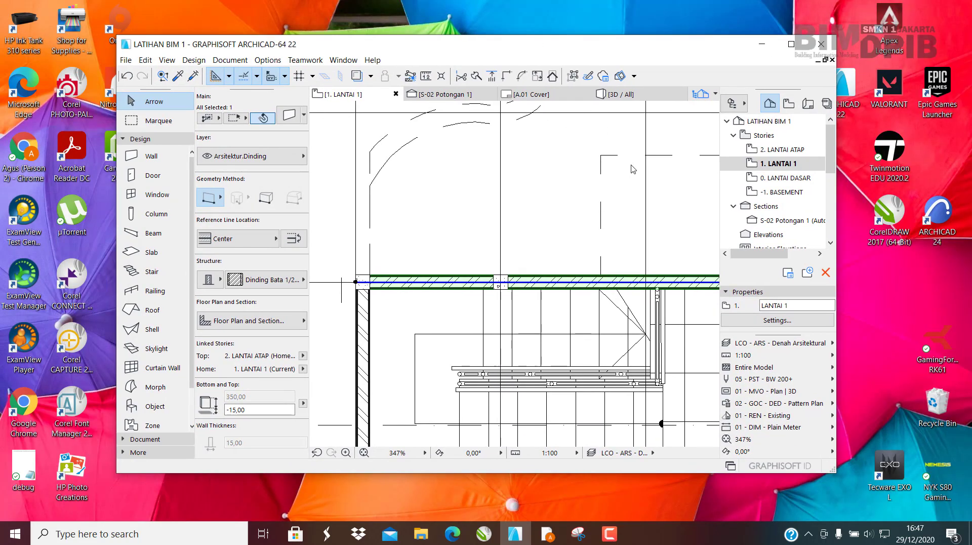
pyautogui.click(774, 343)
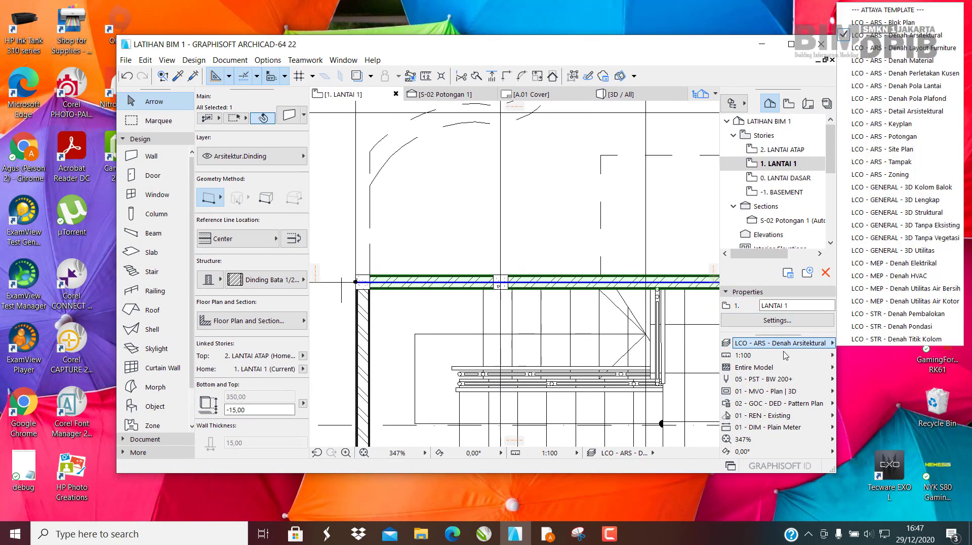
pyautogui.click(921, 318)
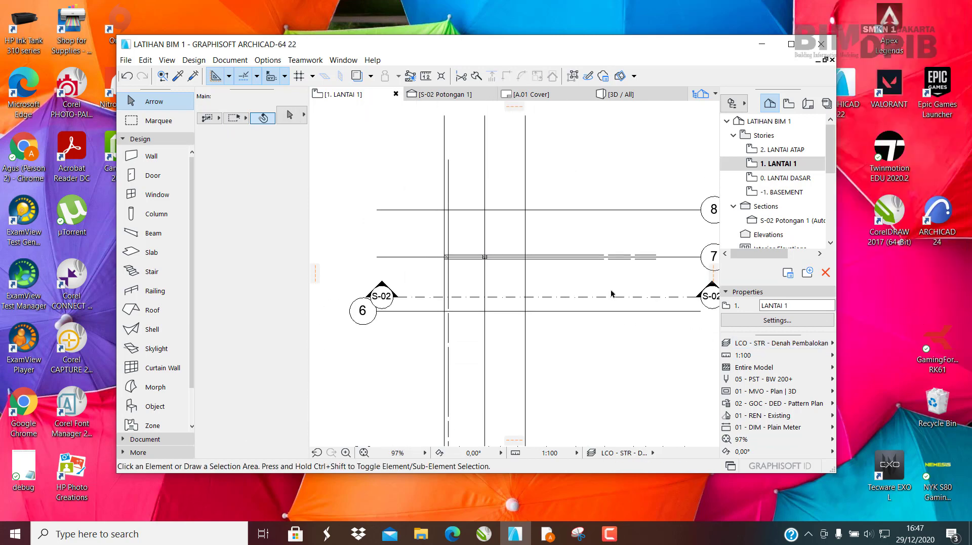
pyautogui.scroll(-3, 544, 235)
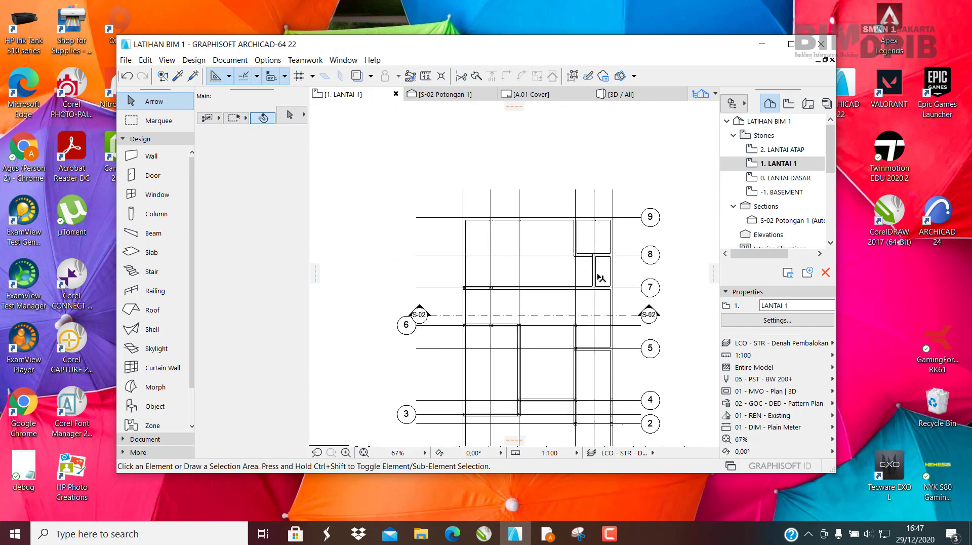
pyautogui.moveTo(549, 308); pyautogui.dragTo(547, 305, button='middle')
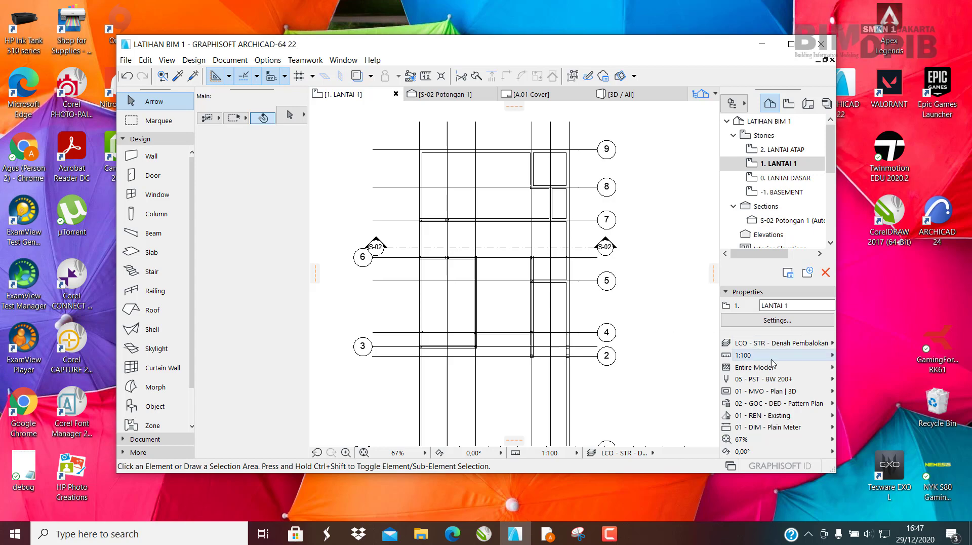
# Switch the floor plan's layer combination to LCO - GENERAL - 3D Lengkap and maximize the program window.
pyautogui.click(752, 345)
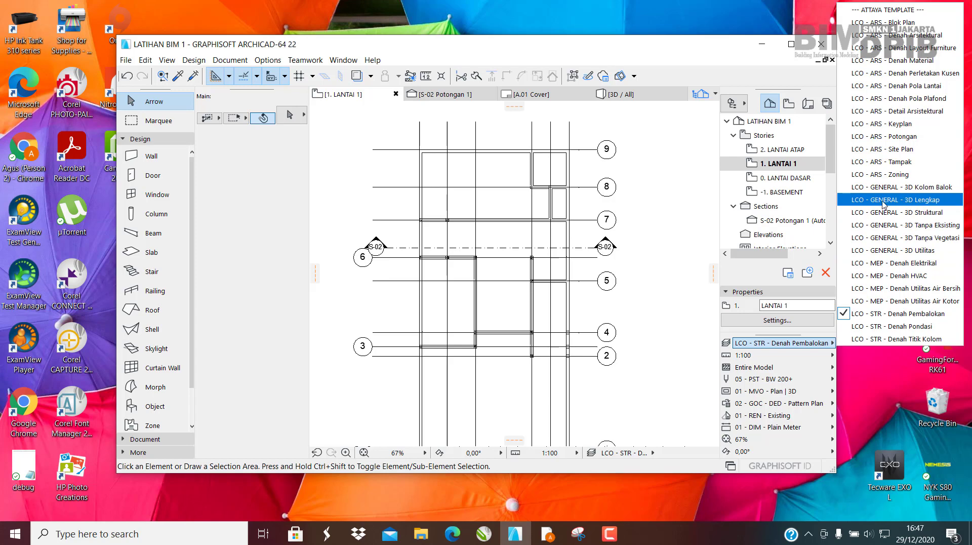
pyautogui.click(908, 200)
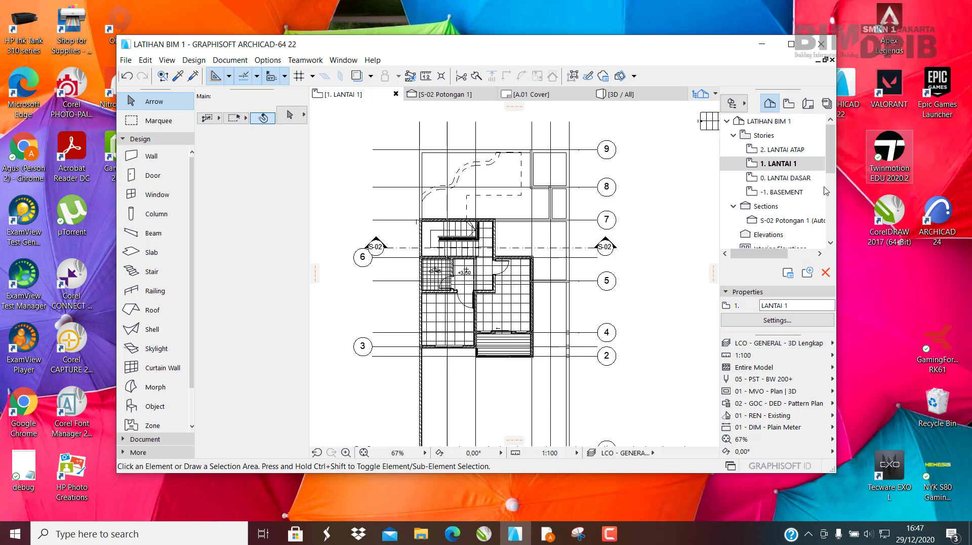
pyautogui.scroll(9, 477, 244)
pyautogui.scroll(-5, 551, 208)
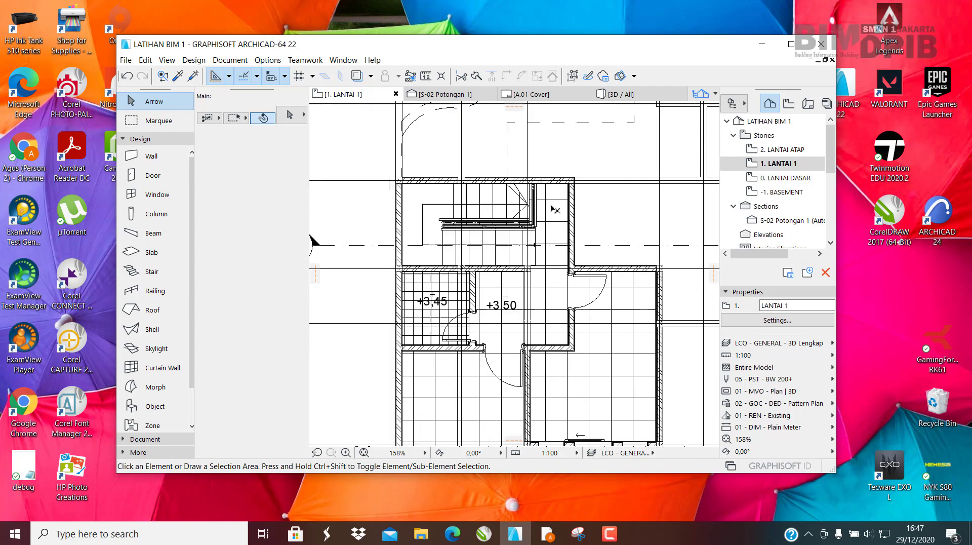
pyautogui.moveTo(550, 252); pyautogui.dragTo(541, 208, button='middle')
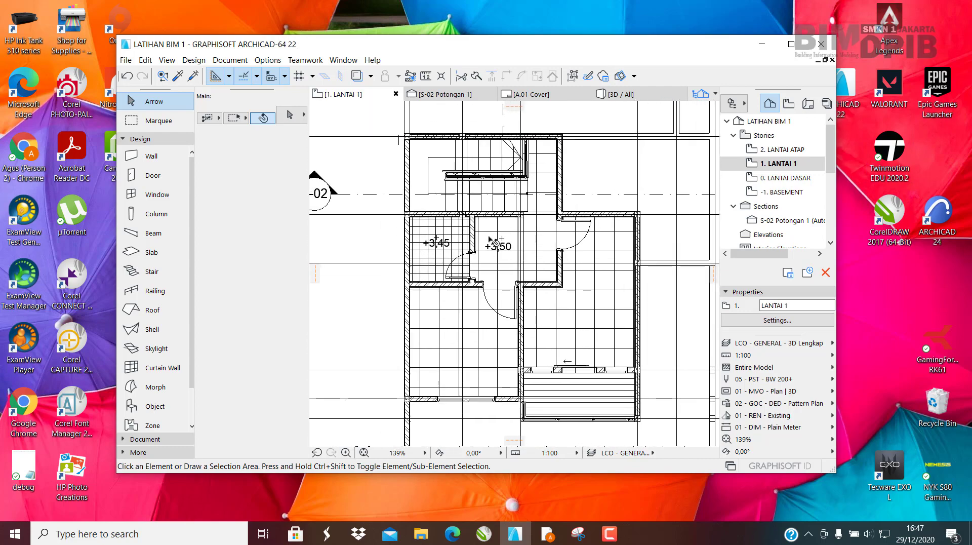
pyautogui.moveTo(499, 283); pyautogui.dragTo(510, 330, button='middle')
pyautogui.scroll(-4, 510, 331)
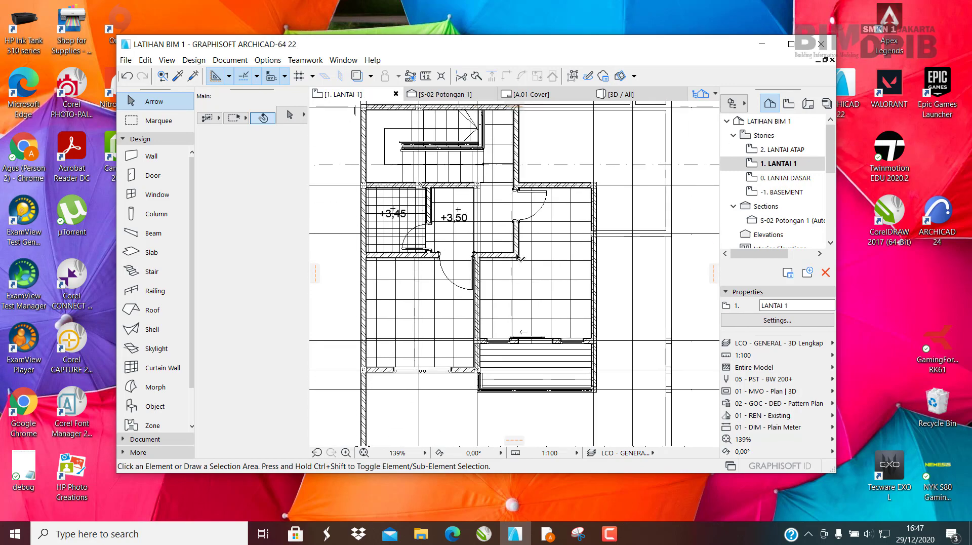
pyautogui.scroll(4, 472, 345)
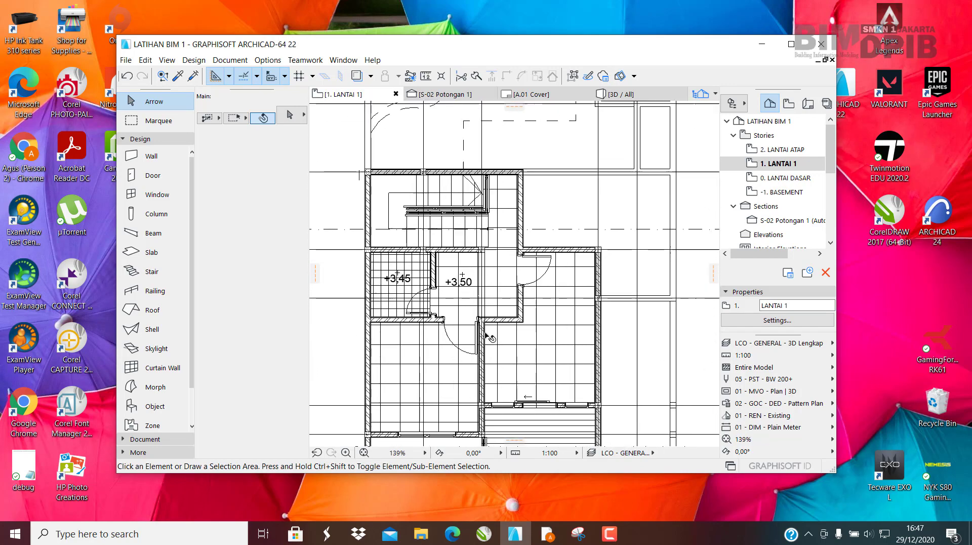
pyautogui.moveTo(504, 333); pyautogui.dragTo(509, 326, button='middle')
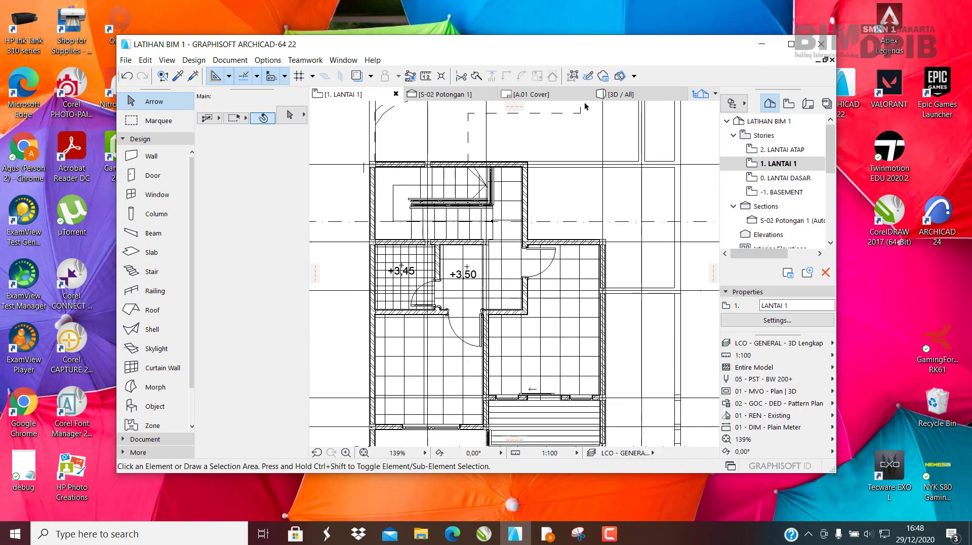
pyautogui.click(791, 44)
pyautogui.scroll(-6, 543, 191)
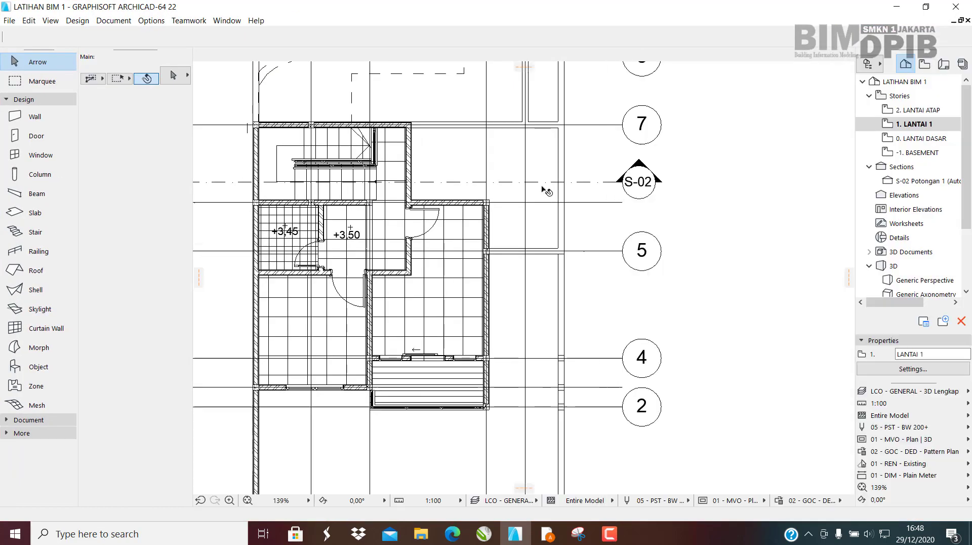
pyautogui.scroll(-3, 593, 235)
pyautogui.moveTo(593, 235); pyautogui.dragTo(653, 316, button='middle')
pyautogui.scroll(4, 607, 315)
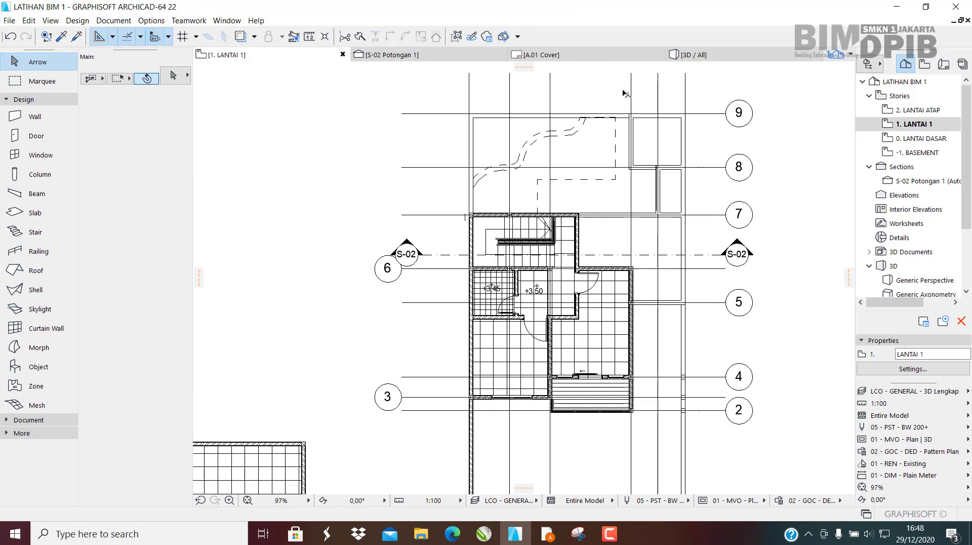
# Open the 3D view, deselect the balcony window and examine the house's front facade and upper floor walls.
pyautogui.click(702, 56)
pyautogui.scroll(-3, 597, 235)
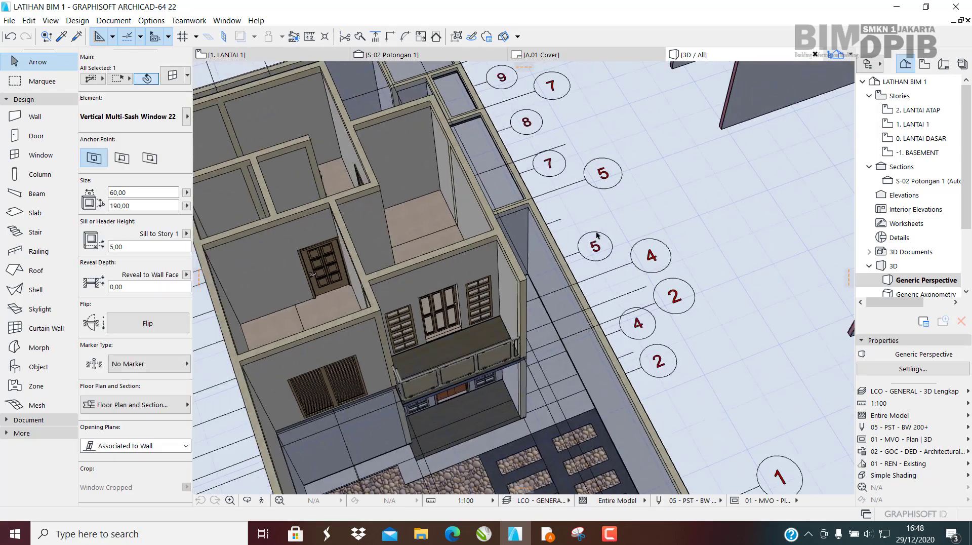
pyautogui.keyDown('shift'); pyautogui.moveTo(597, 235); pyautogui.dragTo(334, 208, button='middle'); pyautogui.keyUp('shift')
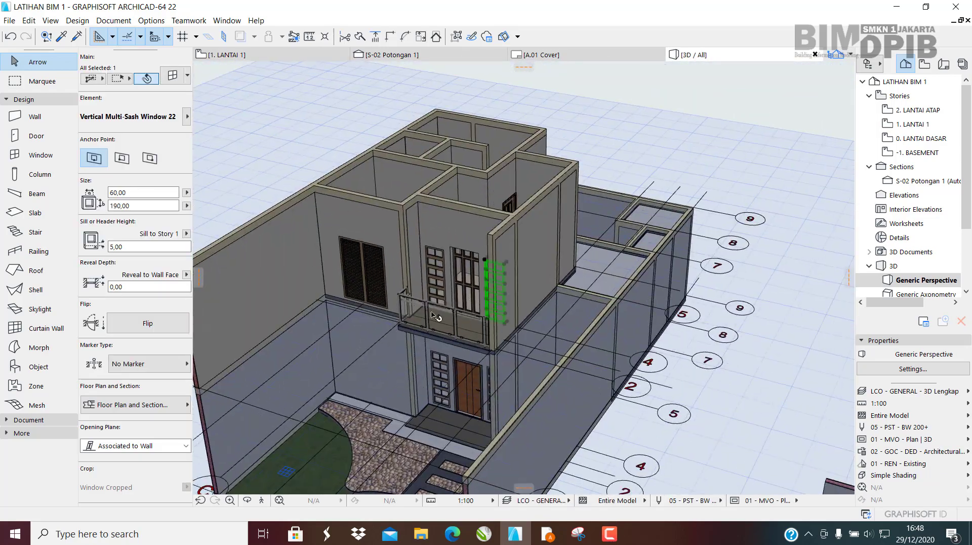
pyautogui.moveTo(436, 317); pyautogui.dragTo(557, 210, button='middle')
pyautogui.press('Escape')
pyautogui.moveTo(527, 167); pyautogui.dragTo(505, 307, button='middle')
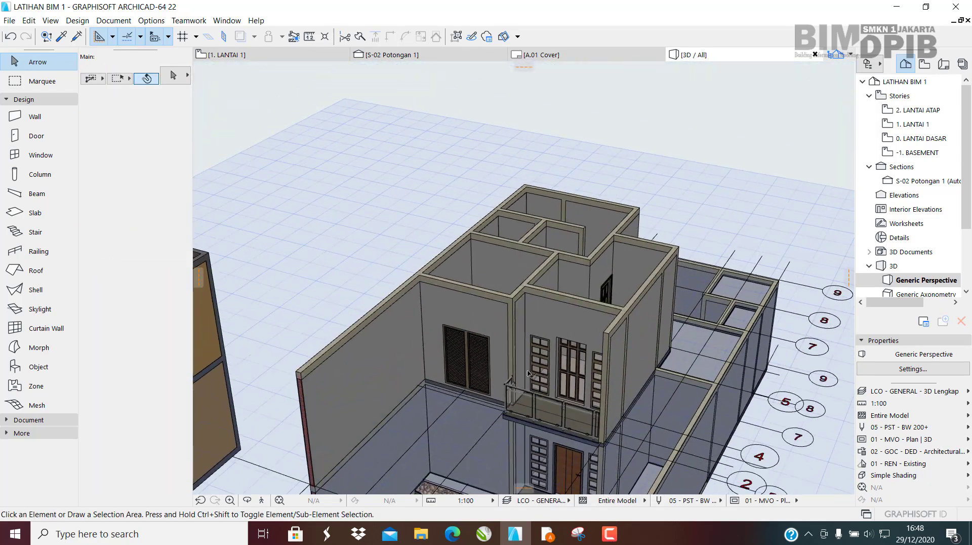
pyautogui.scroll(1, 505, 307)
pyautogui.scroll(5, 509, 307)
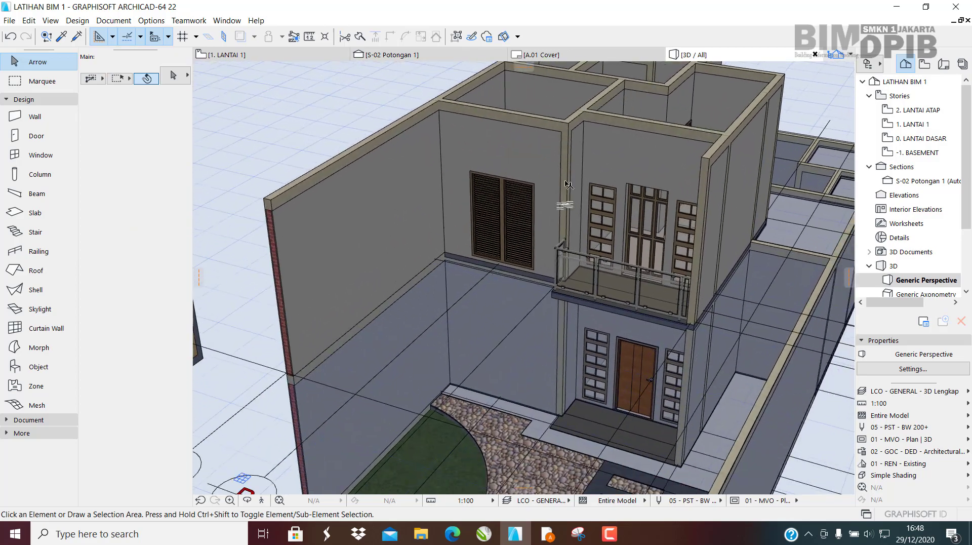
pyautogui.keyDown('shift'); pyautogui.moveTo(525, 313); pyautogui.dragTo(628, 380, button='middle'); pyautogui.keyUp('shift')
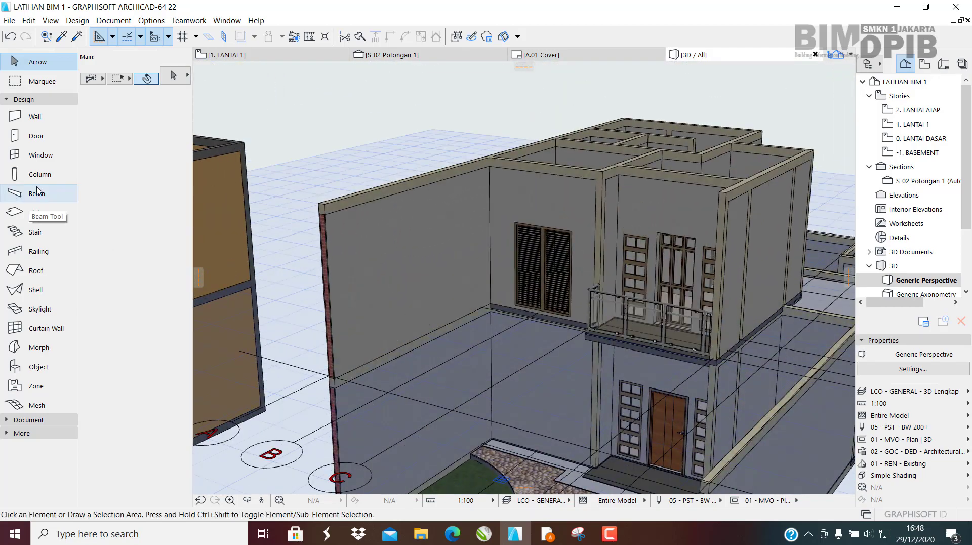
# Select all walls of the 3D model with the Wall tool and clear the selection again.
pyautogui.click(29, 122)
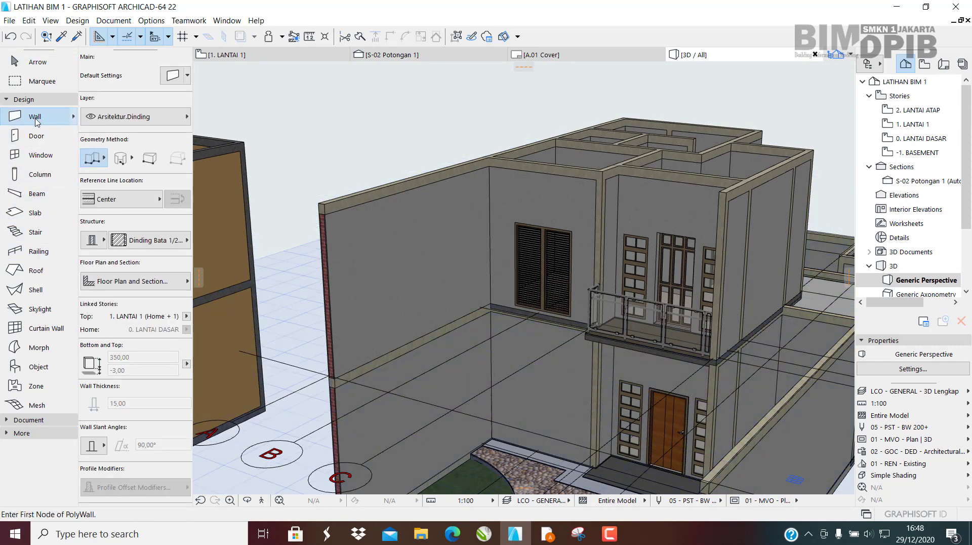
pyautogui.hotkey('ctrl', 'a')
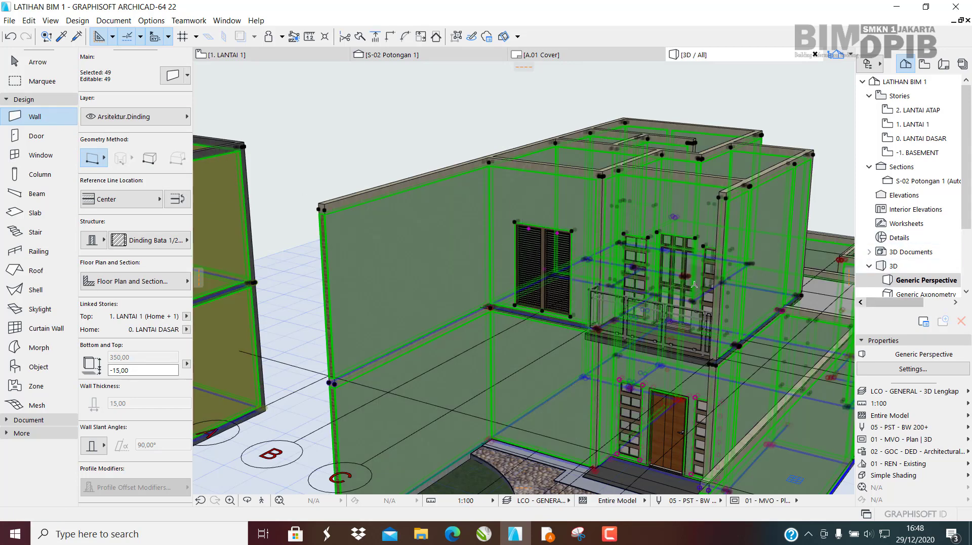
pyautogui.press('Escape')
pyautogui.moveTo(619, 281); pyautogui.dragTo(587, 280, button='middle')
pyautogui.press('Escape')
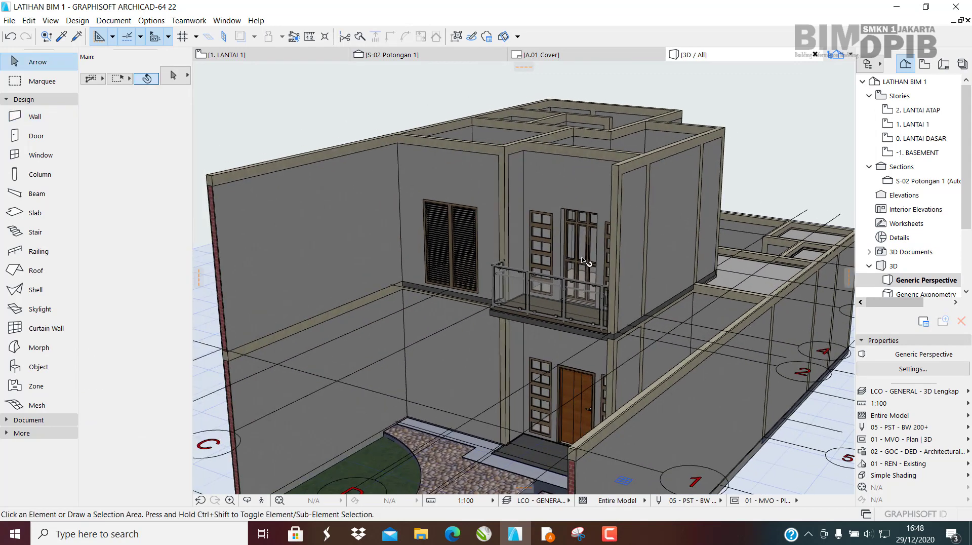
# Set up Find & Select with an added Layer criterion whose value is Arsitektur.Dinding.
pyautogui.hotkey('ctrl', 'f')
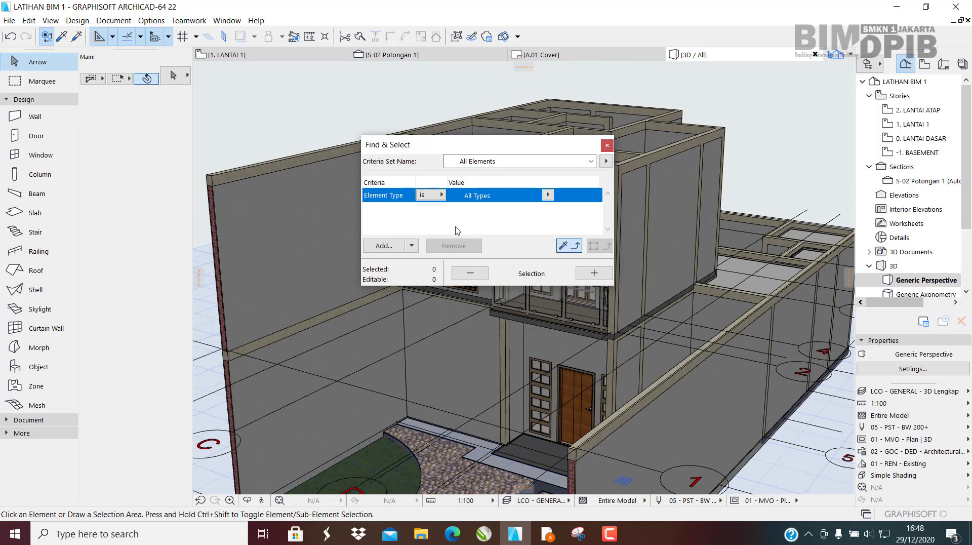
pyautogui.click(383, 246)
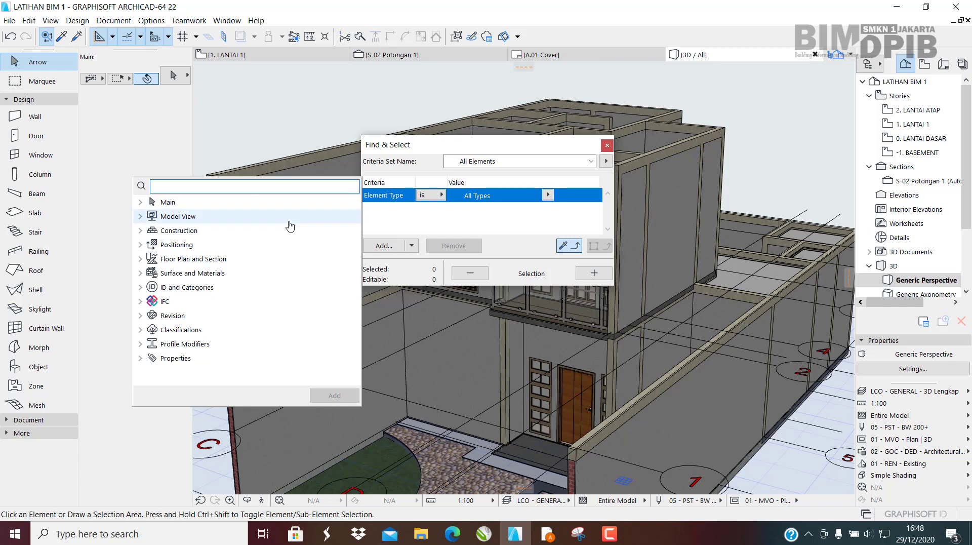
pyautogui.write('LAYER')
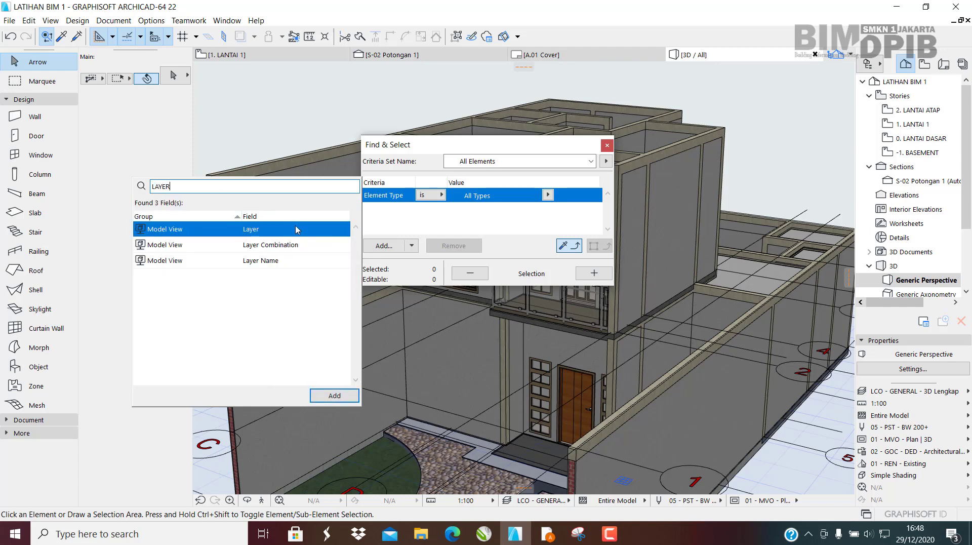
pyautogui.click(336, 395)
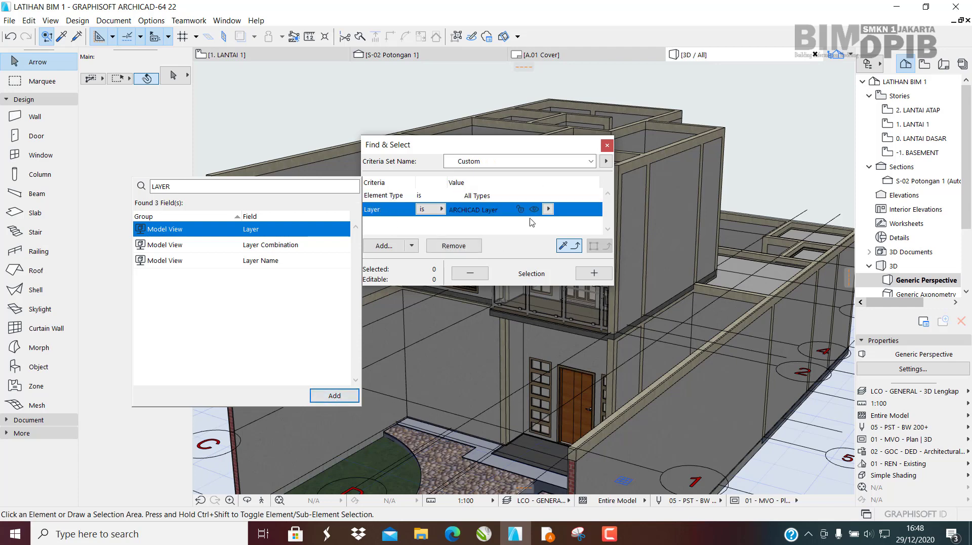
pyautogui.click(548, 209)
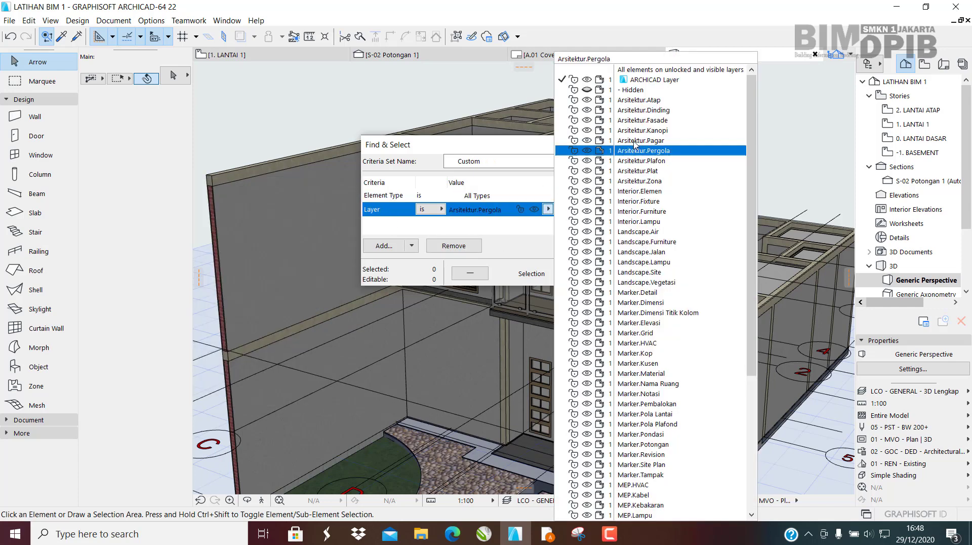
pyautogui.click(656, 110)
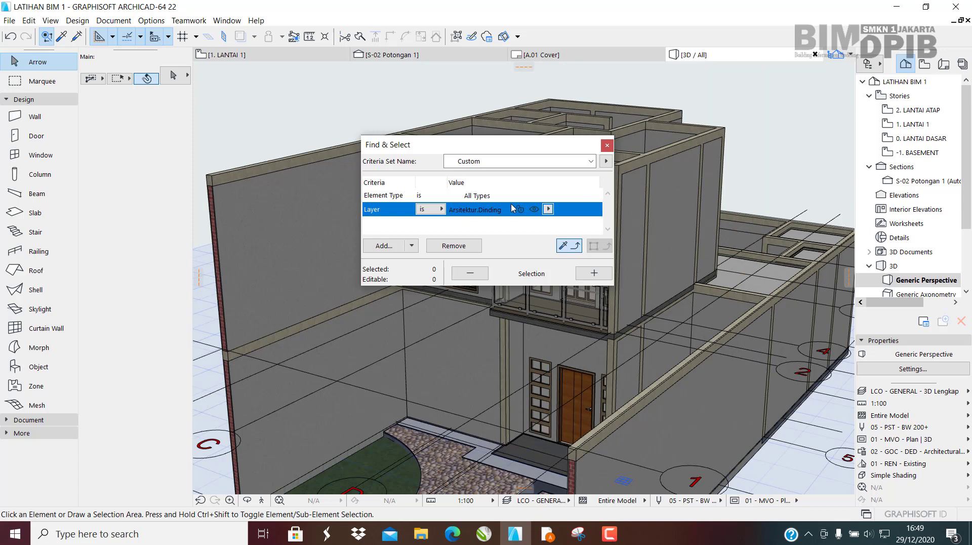
# Select all elements on the Arsitektur.Dinding layer with Find & Select and close the search.
pyautogui.click(594, 274)
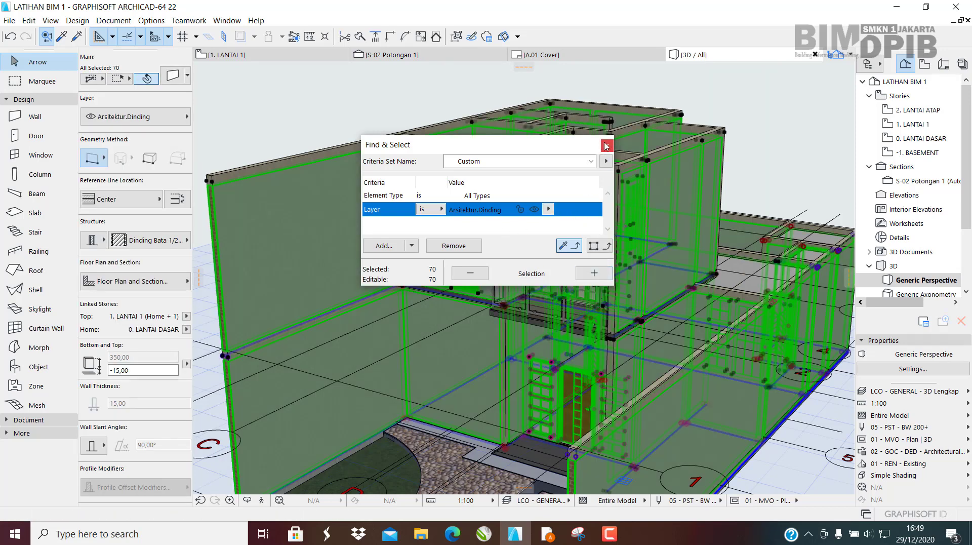
pyautogui.click(607, 146)
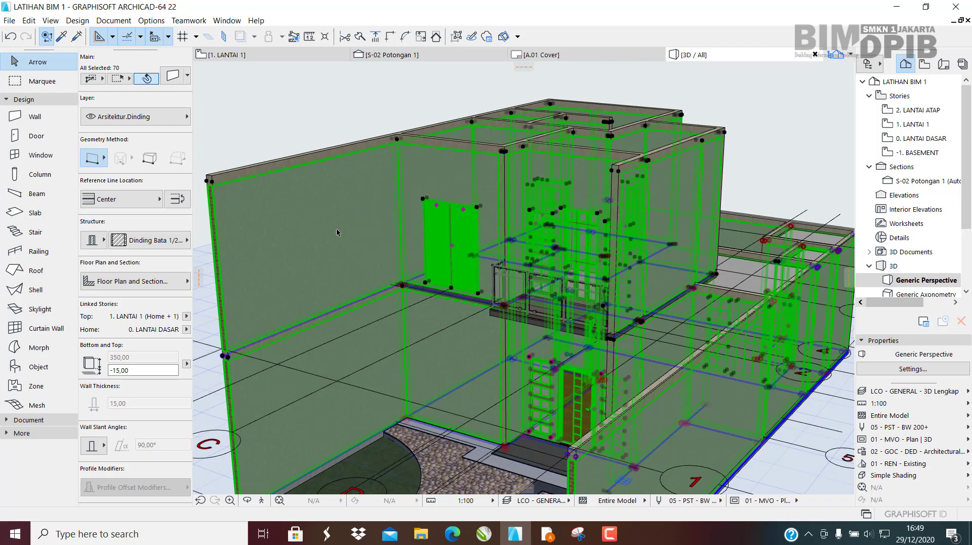
pyautogui.scroll(3, 483, 228)
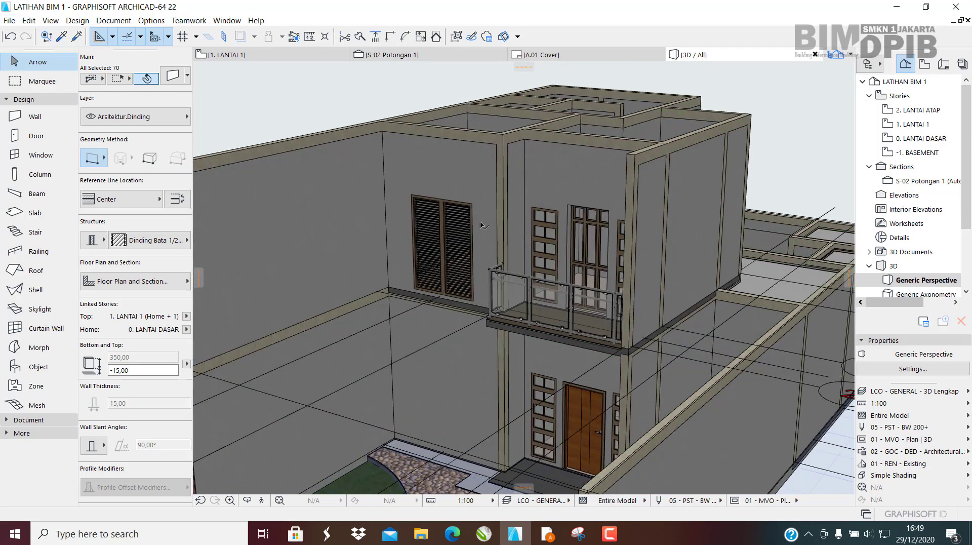
pyautogui.scroll(2, 471, 249)
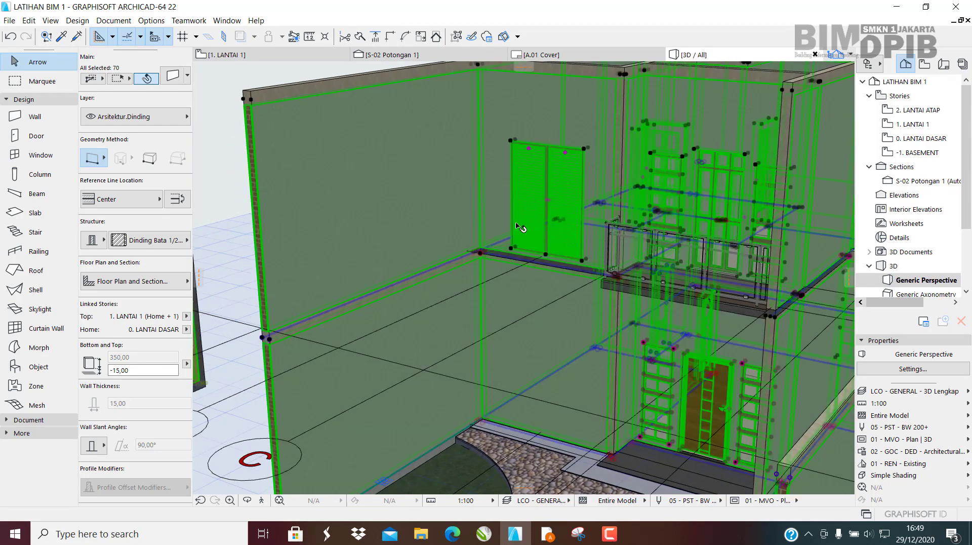
pyautogui.scroll(-2, 479, 251)
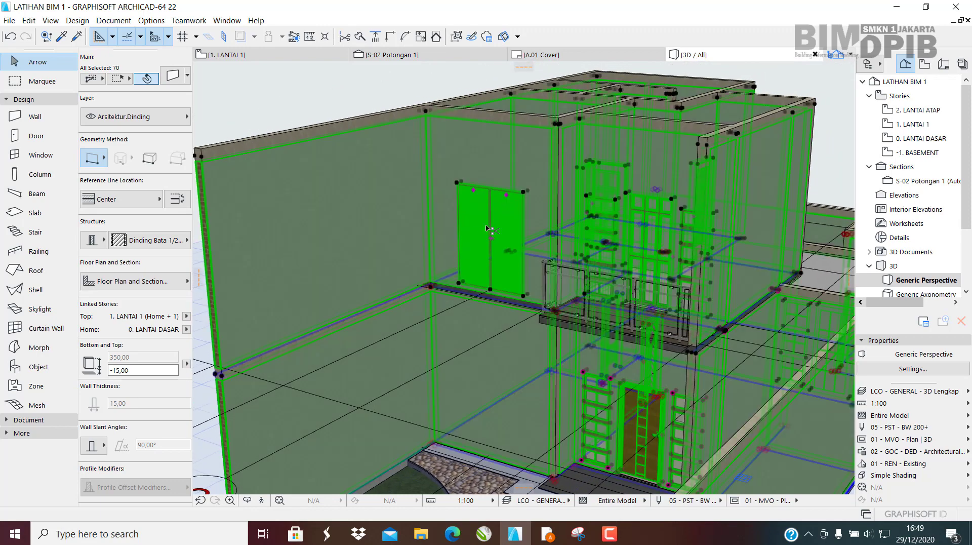
# Enable all three surface overrides in the selected walls' settings and link them together.
pyautogui.hotkey('ctrl', 't')
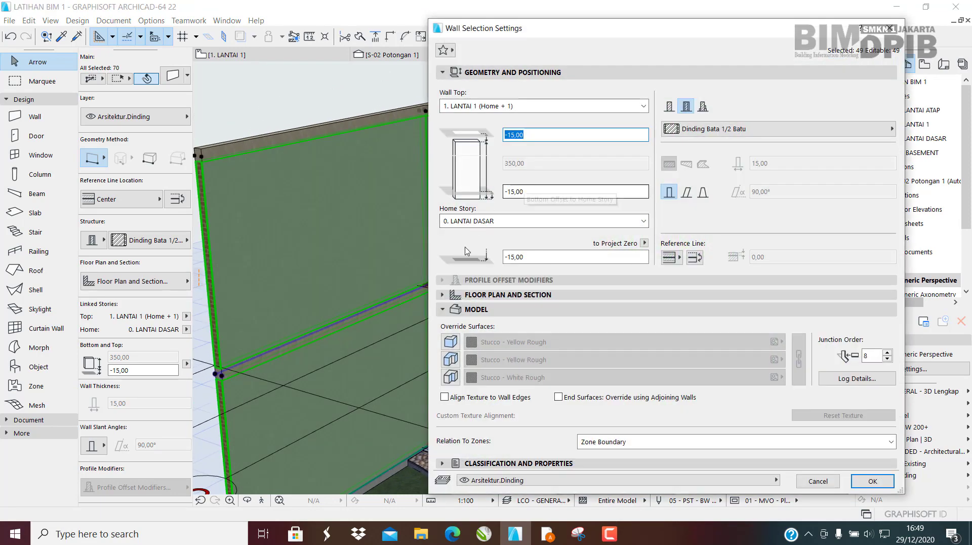
pyautogui.click(450, 343)
pyautogui.click(451, 359)
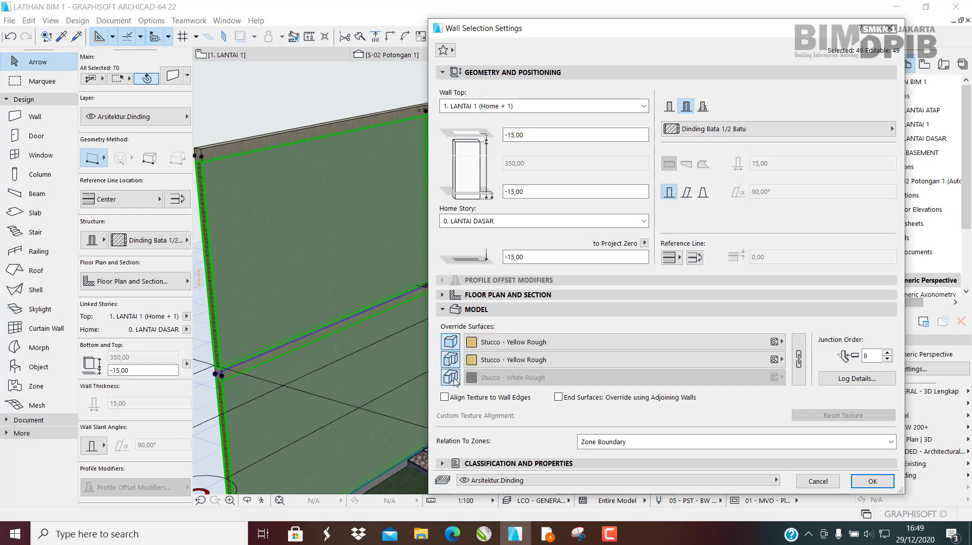
pyautogui.click(452, 378)
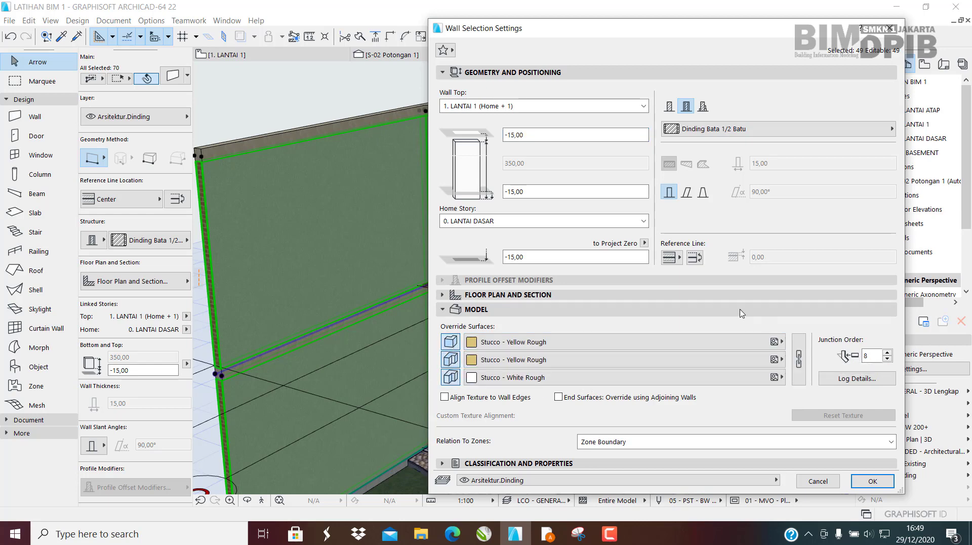
pyautogui.click(800, 359)
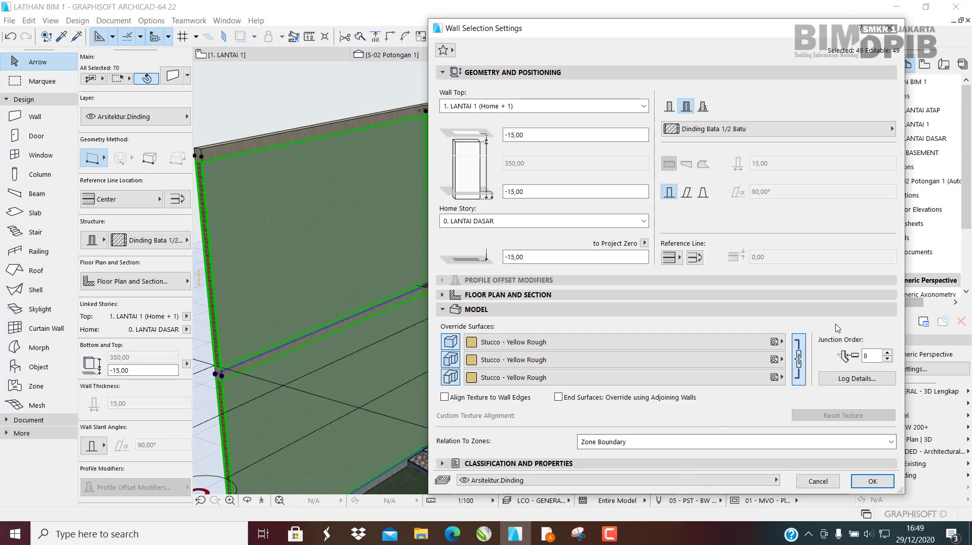
# Set the linked override surfaces of the selected walls to Cat - Celadon.
pyautogui.click(584, 343)
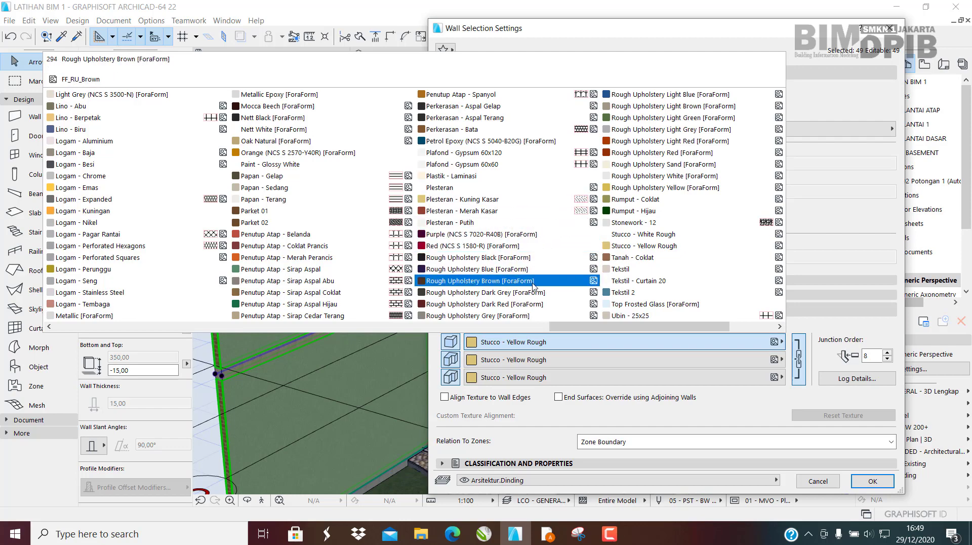
pyautogui.scroll(5, 459, 245)
pyautogui.scroll(3, 458, 244)
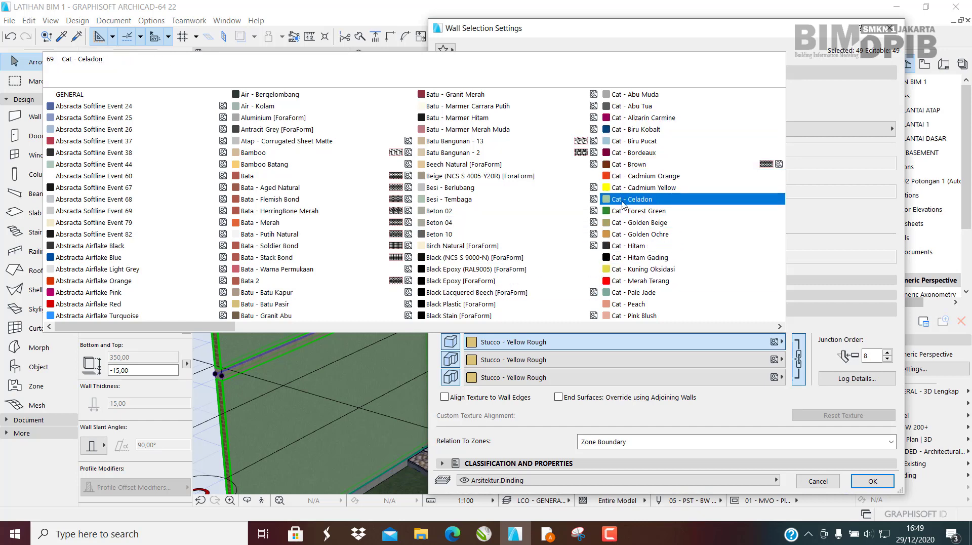
pyautogui.click(623, 202)
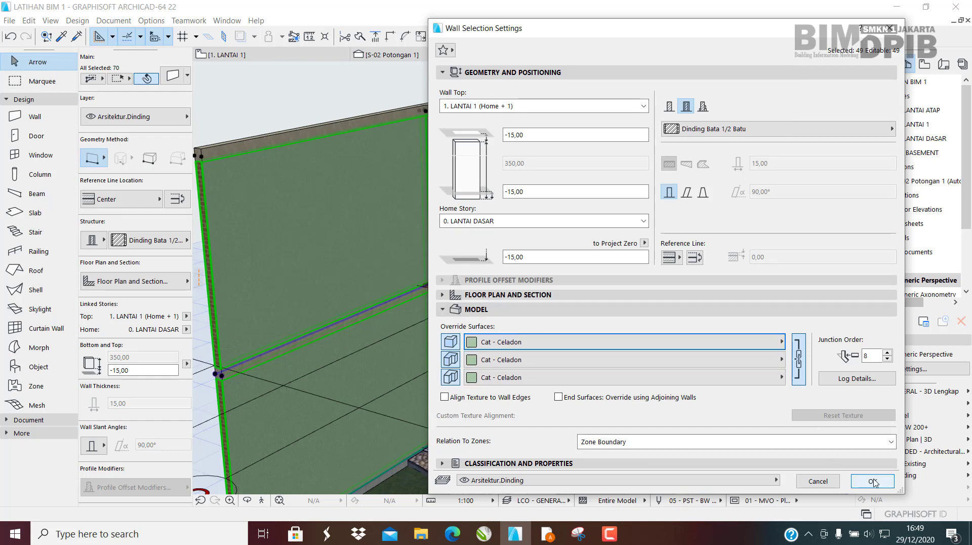
# Try choosing the override surfaces individually with the link off, picking Cat - Celadon for the first, and link all three again.
pyautogui.click(799, 359)
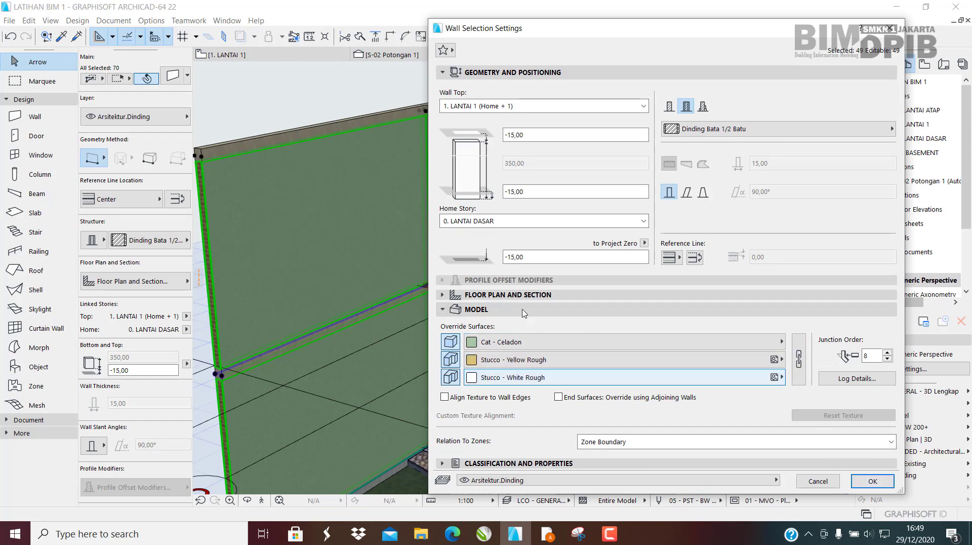
pyautogui.click(503, 342)
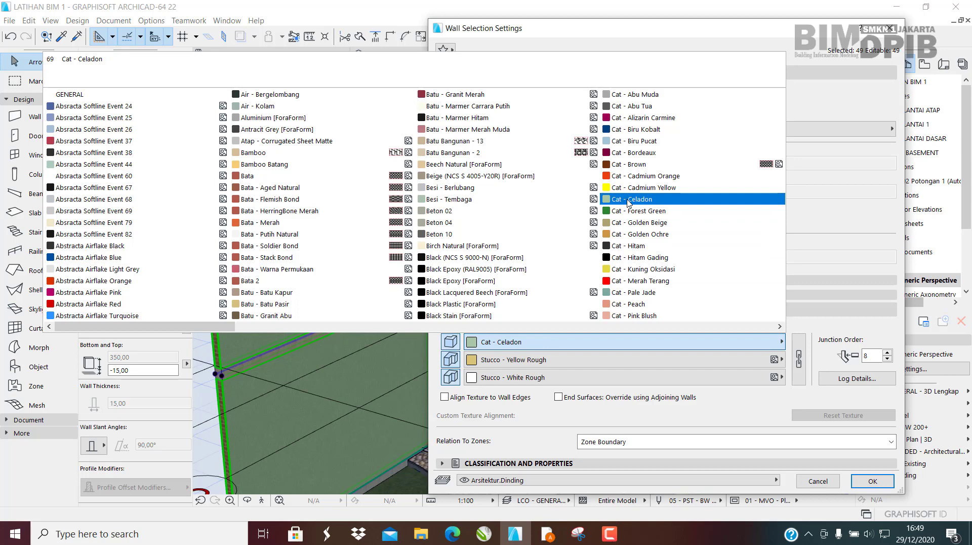
pyautogui.click(628, 199)
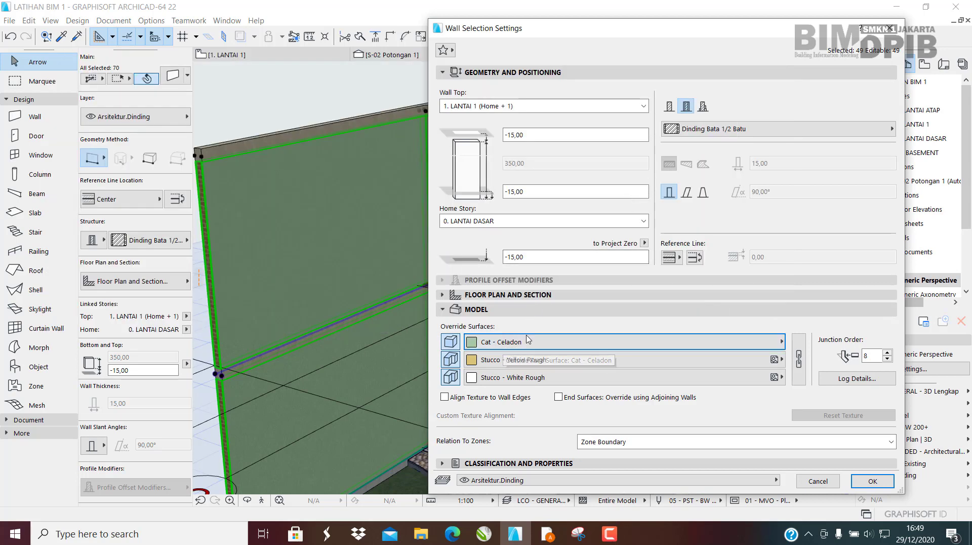
pyautogui.click(522, 363)
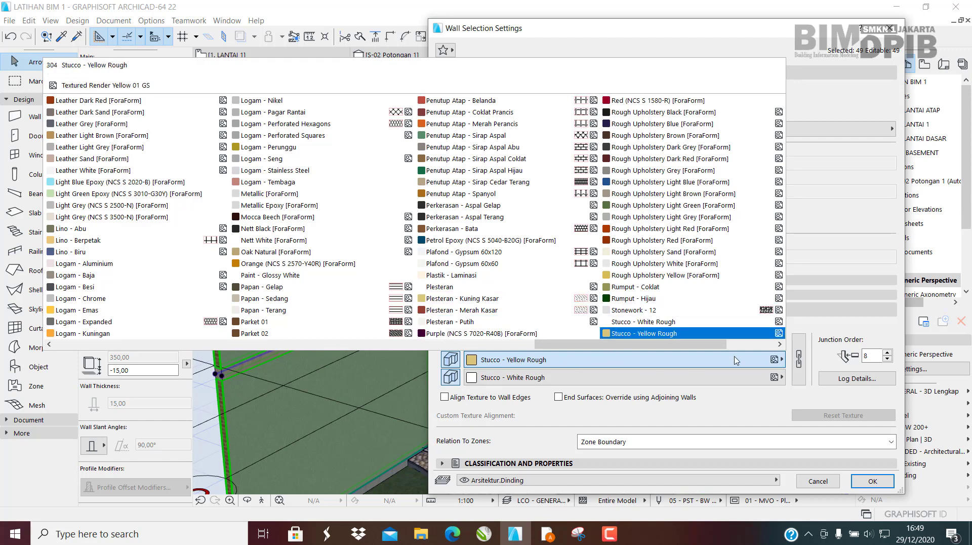
pyautogui.click(835, 264)
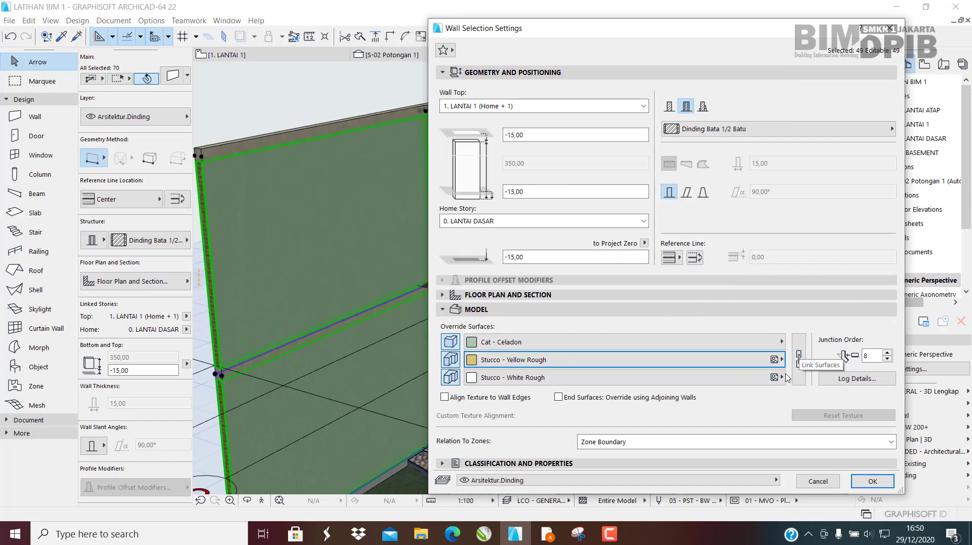
pyautogui.click(798, 359)
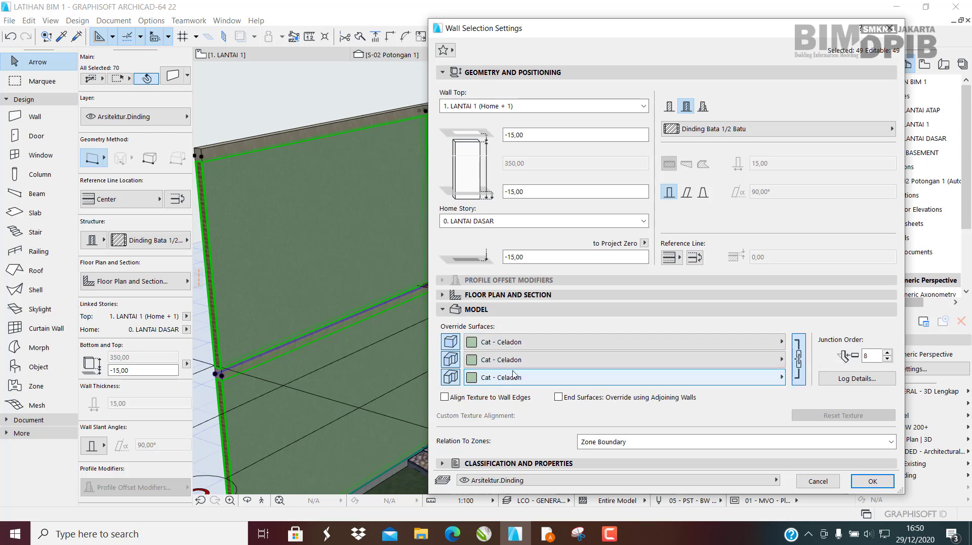
# Unlink the override surfaces again, open the material lists of the second and third surfaces without changes, and relink all three.
pyautogui.click(799, 358)
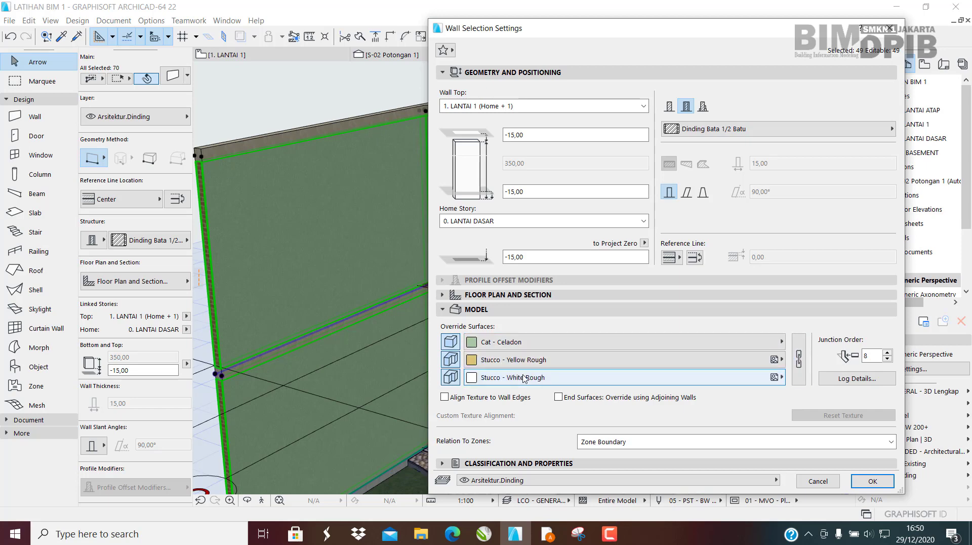
pyautogui.click(597, 360)
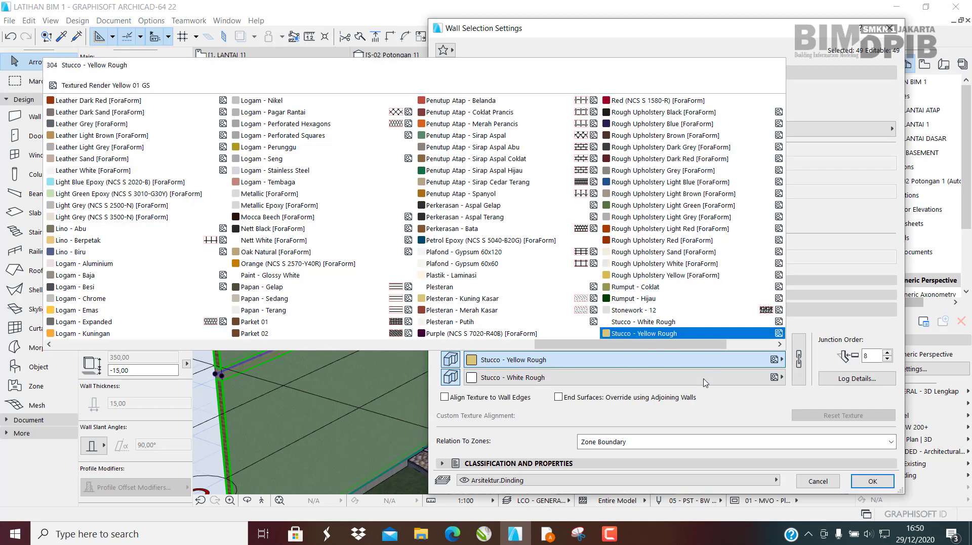
pyautogui.click(708, 406)
pyautogui.click(492, 380)
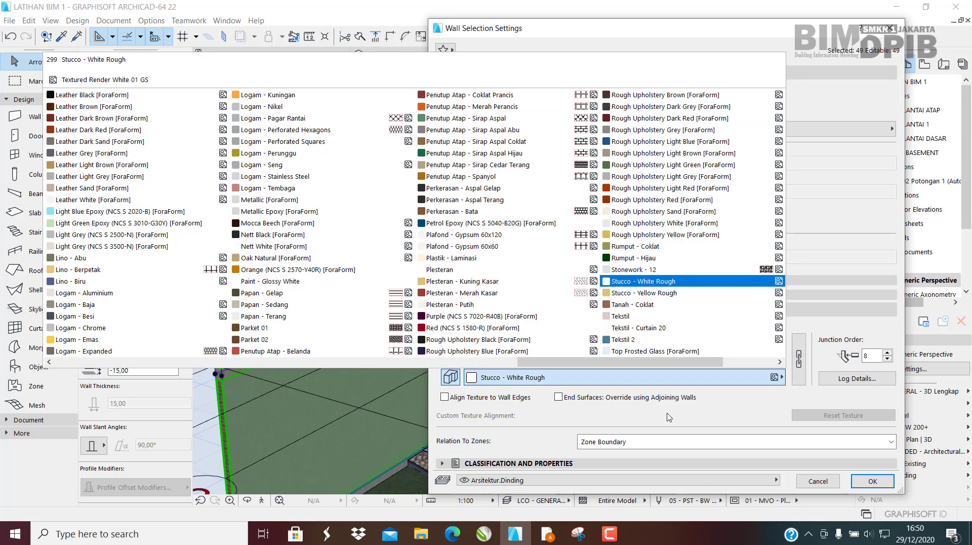
pyautogui.click(668, 416)
pyautogui.click(799, 359)
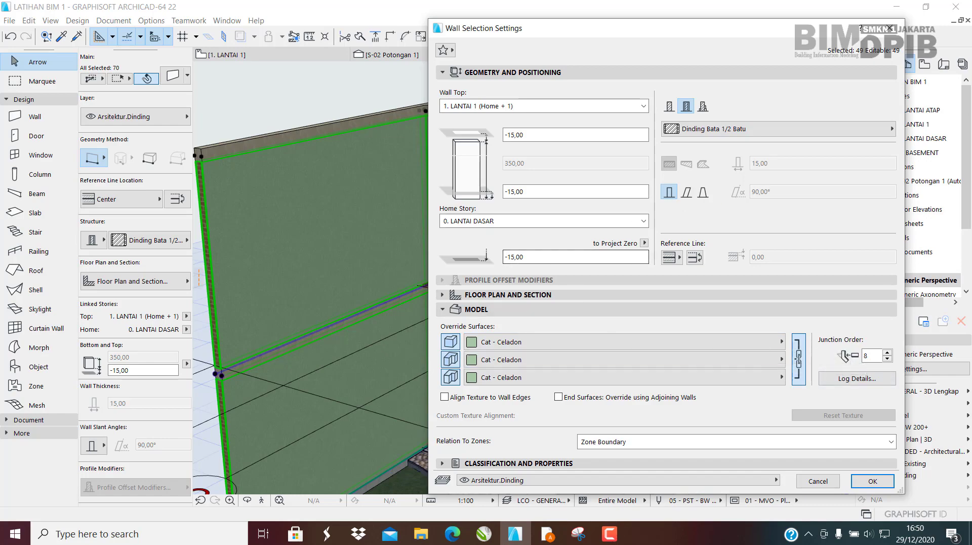
# Apply the wall settings, clear the selection and inspect the recoloured house from the side, above and front.
pyautogui.click(854, 486)
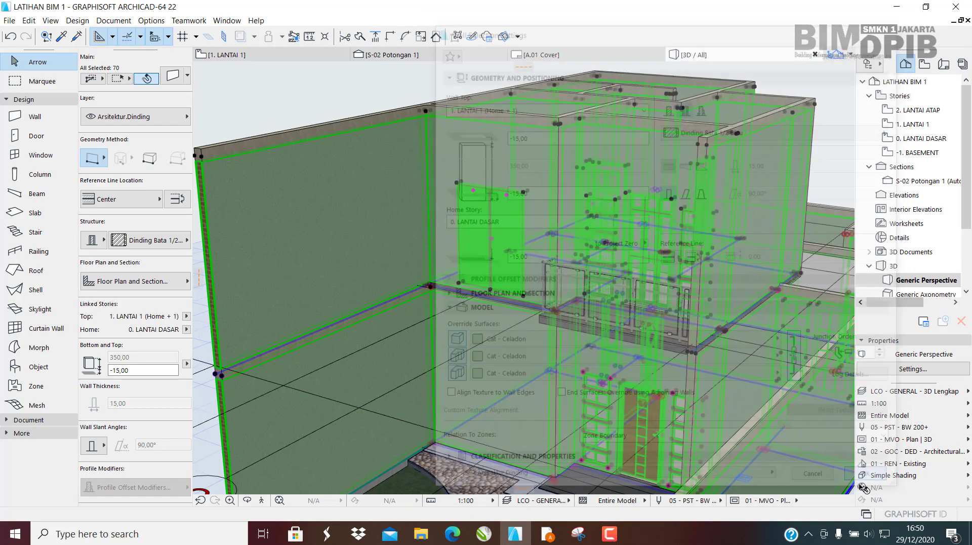
pyautogui.press('Escape')
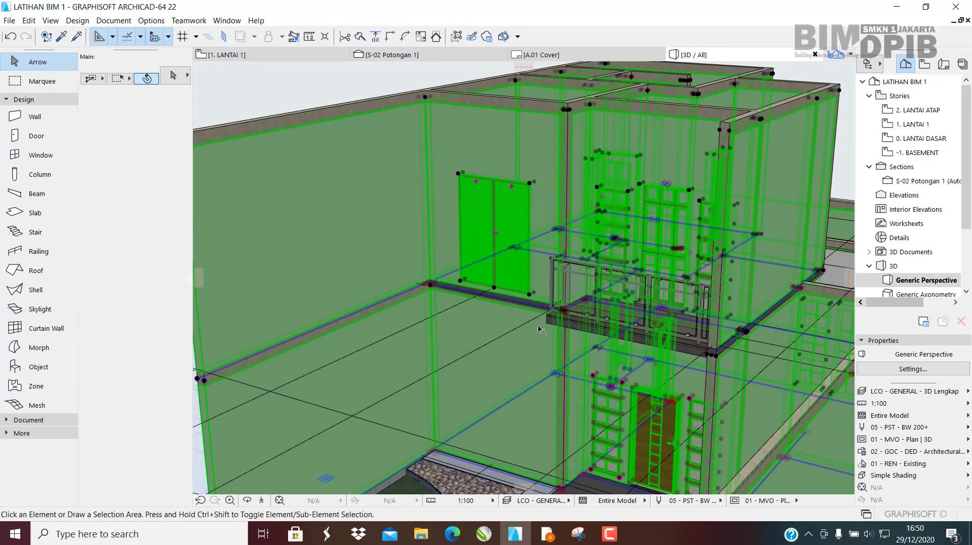
pyautogui.moveTo(629, 319); pyautogui.dragTo(530, 371, button='middle')
pyautogui.keyDown('shift'); pyautogui.moveTo(598, 341); pyautogui.dragTo(451, 372, button='middle'); pyautogui.keyUp('shift')
pyautogui.keyDown('shift'); pyautogui.moveTo(634, 314); pyautogui.dragTo(699, 268, button='middle'); pyautogui.keyUp('shift')
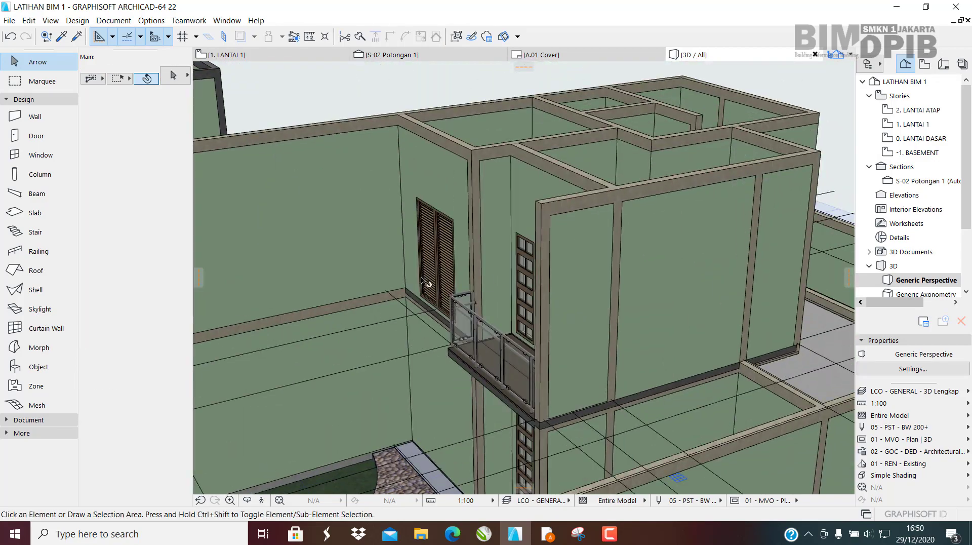
pyautogui.keyDown('shift'); pyautogui.moveTo(427, 284); pyautogui.dragTo(643, 327, button='middle'); pyautogui.keyUp('shift')
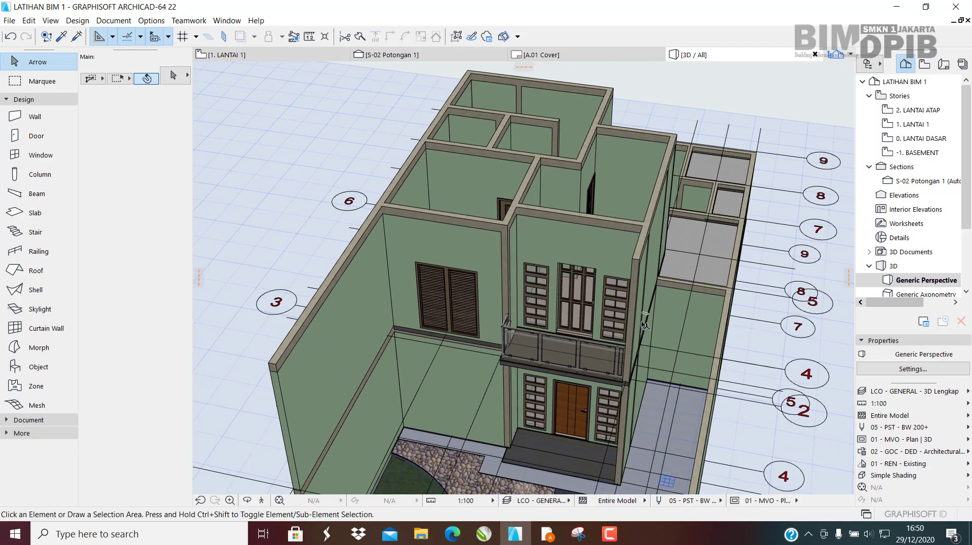
pyautogui.scroll(8, 483, 301)
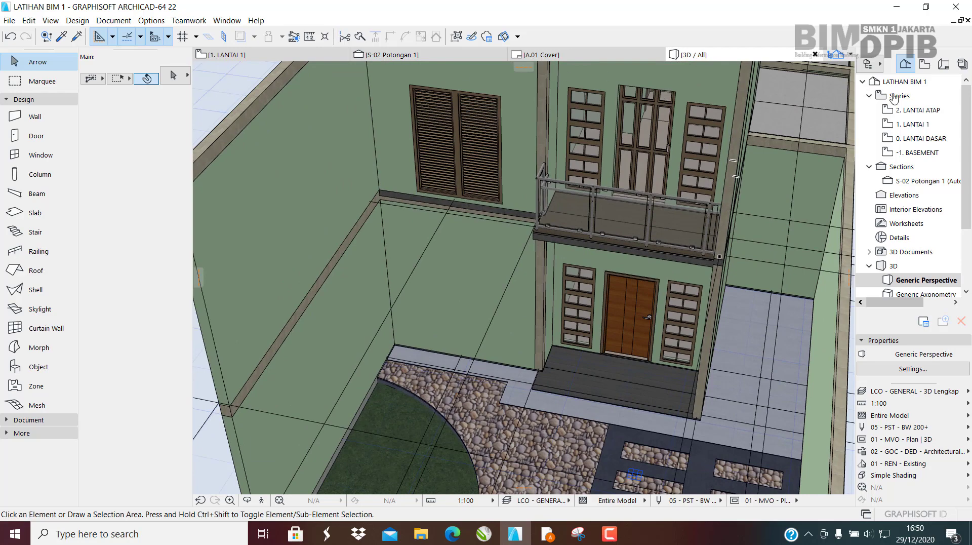
# Open the 0. LANTAI DASAR plan and place a 150 × 150 Double Window 22 midway along the front room's wall on axis 3.
pyautogui.doubleClick(923, 142)
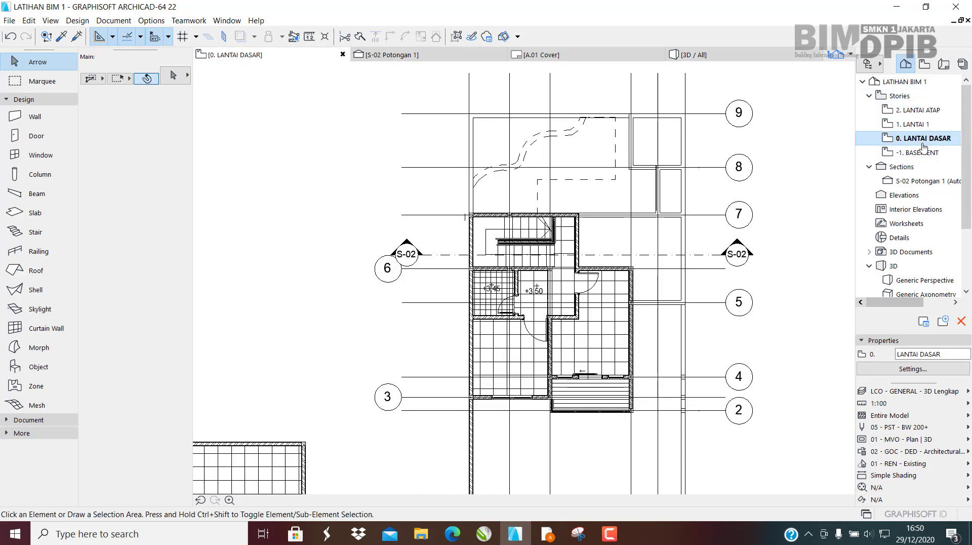
pyautogui.scroll(4, 555, 324)
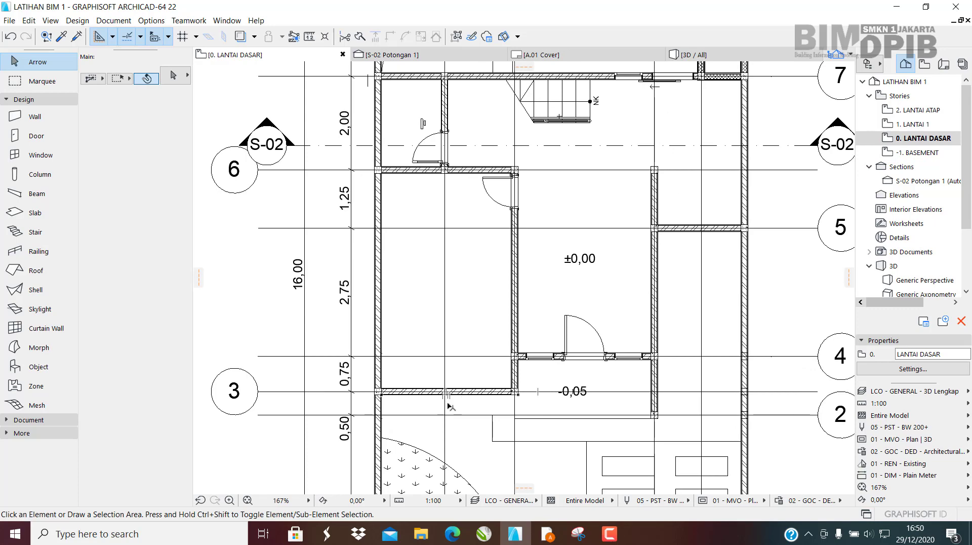
pyautogui.scroll(4, 449, 405)
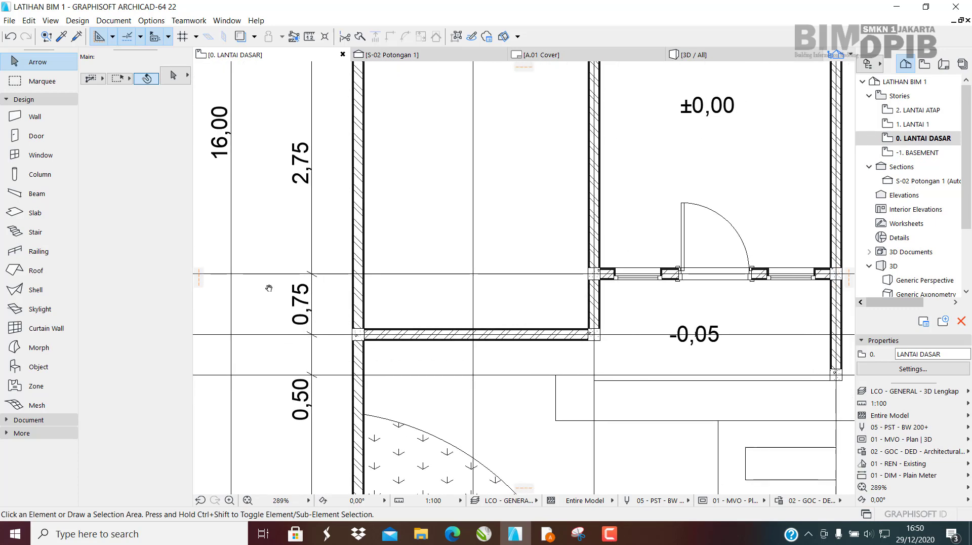
pyautogui.moveTo(269, 288); pyautogui.dragTo(275, 291, button='middle')
pyautogui.click(35, 154)
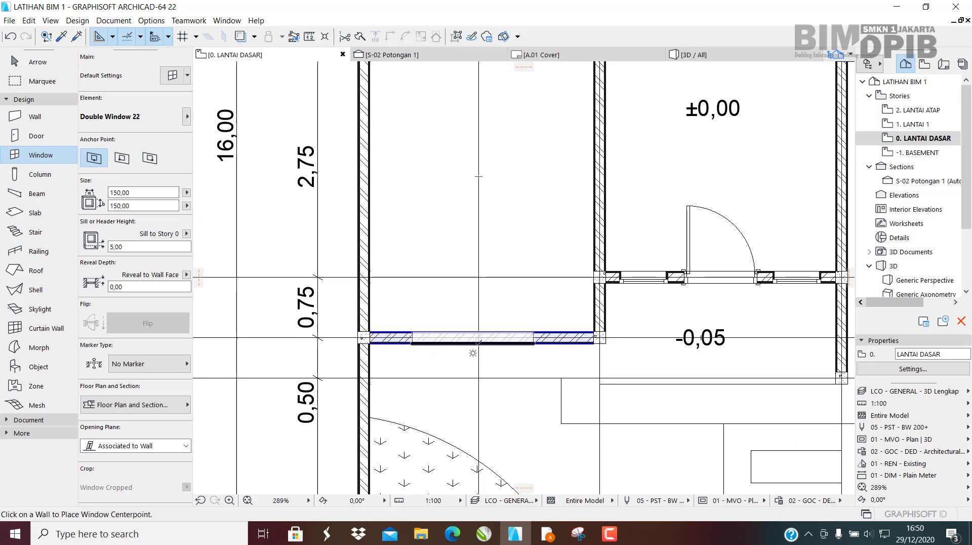
pyautogui.click(478, 339)
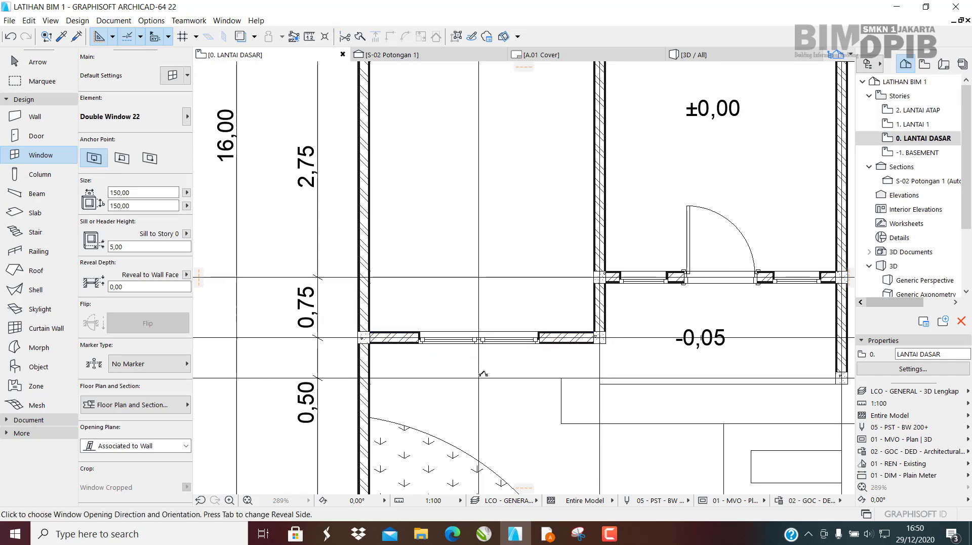
pyautogui.click(504, 303)
# Try to place a 70 × 190 Door 22 near one end of the side passage's cross wall on axis 5.
pyautogui.scroll(-4, 534, 385)
pyautogui.scroll(5, 605, 276)
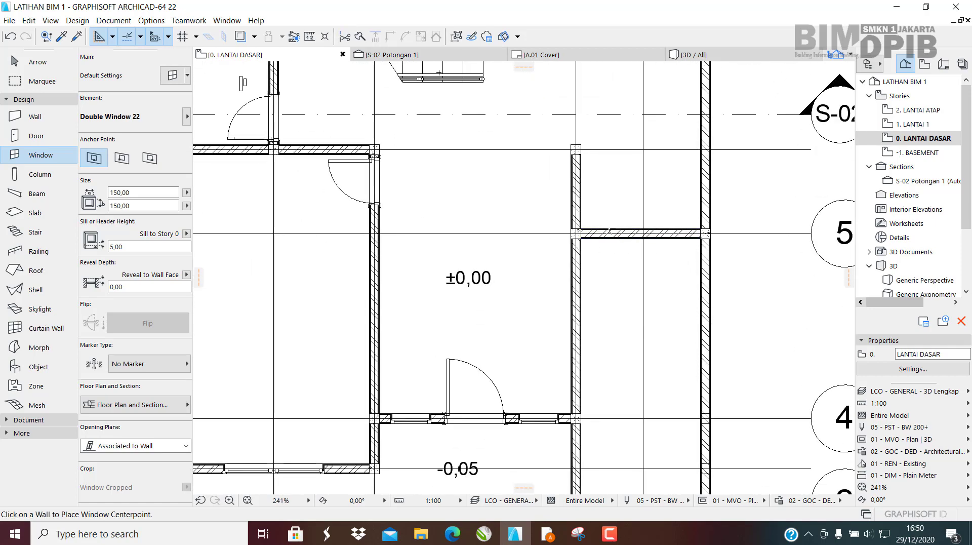
pyautogui.click(49, 135)
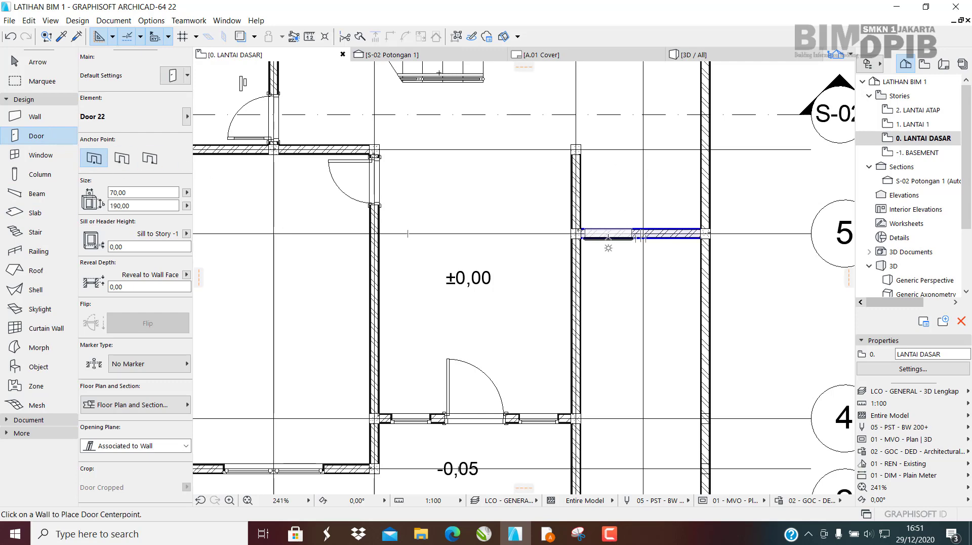
pyautogui.scroll(3, 608, 237)
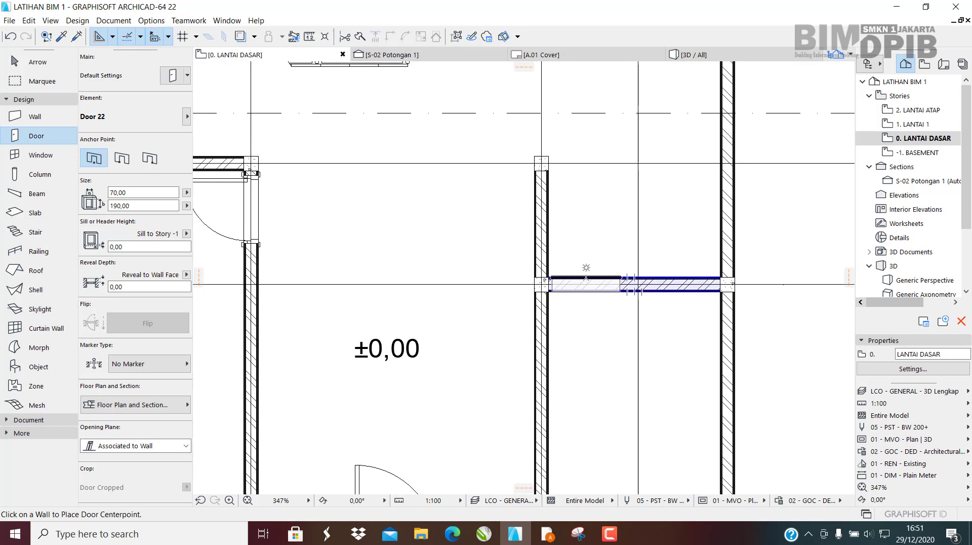
pyautogui.click(586, 301)
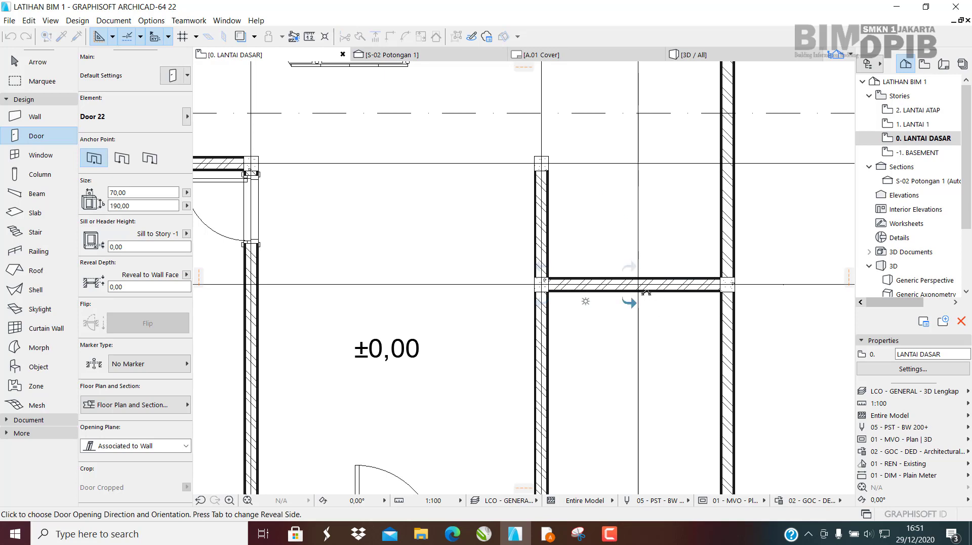
pyautogui.click(576, 214)
pyautogui.press('Escape')
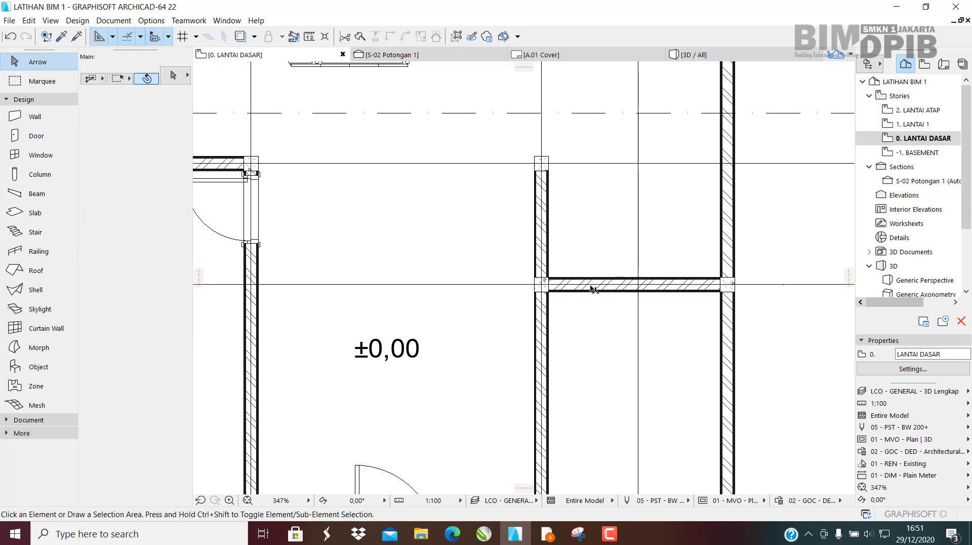
# Delete the axis 5 cross wall with its grouped adjoining wall, undo the deletion and clear the selection.
pyautogui.click(594, 290)
pyautogui.click(619, 323)
pyautogui.click(586, 286)
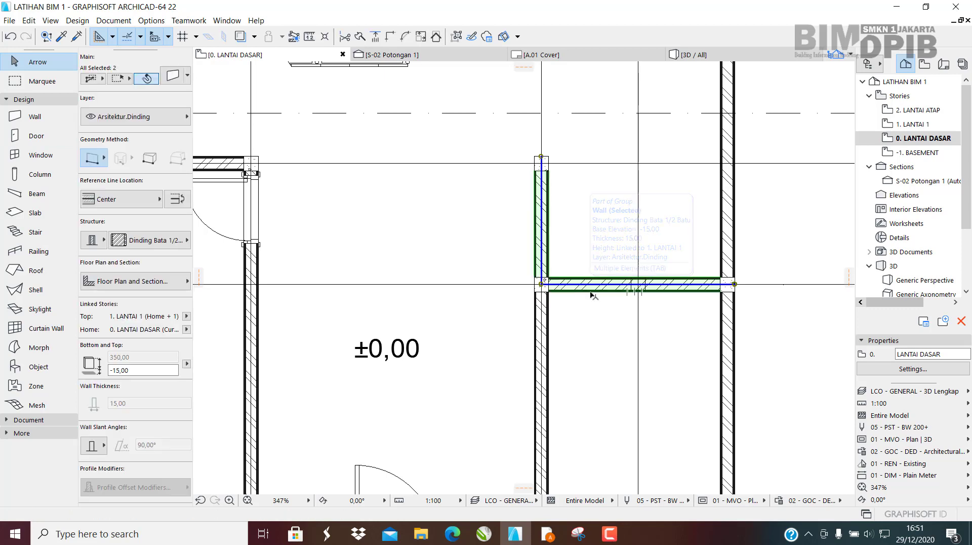
pyautogui.press('Delete')
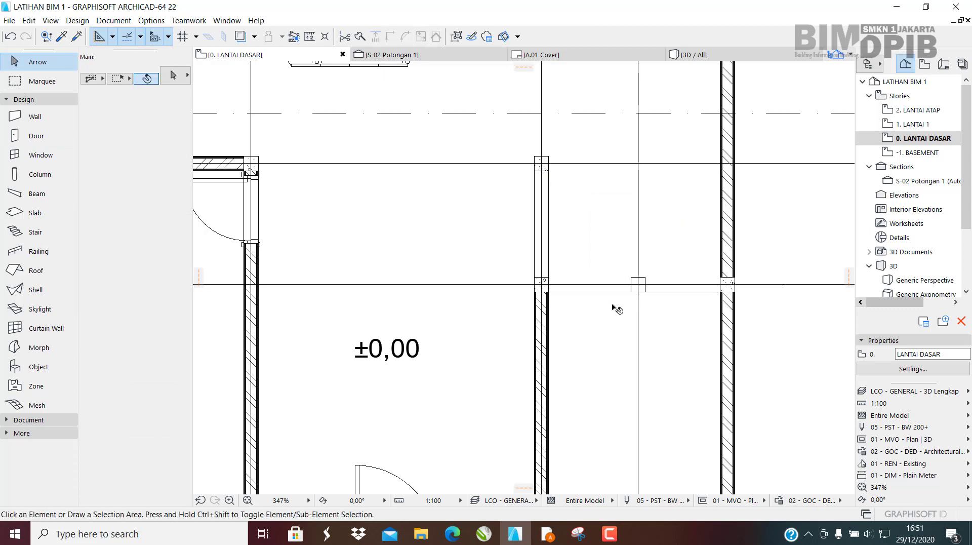
pyautogui.hotkey('ctrl', 'z')
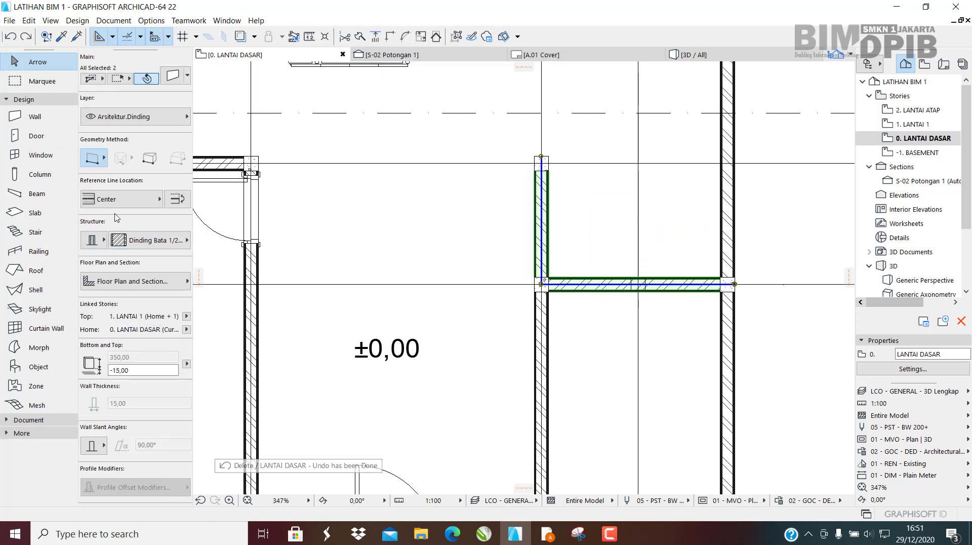
pyautogui.click(44, 136)
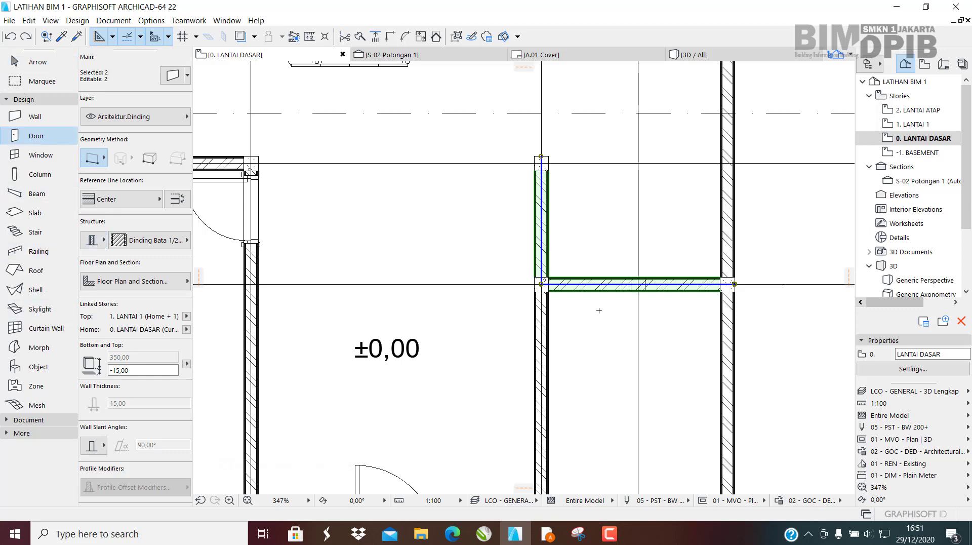
pyautogui.press('Escape')
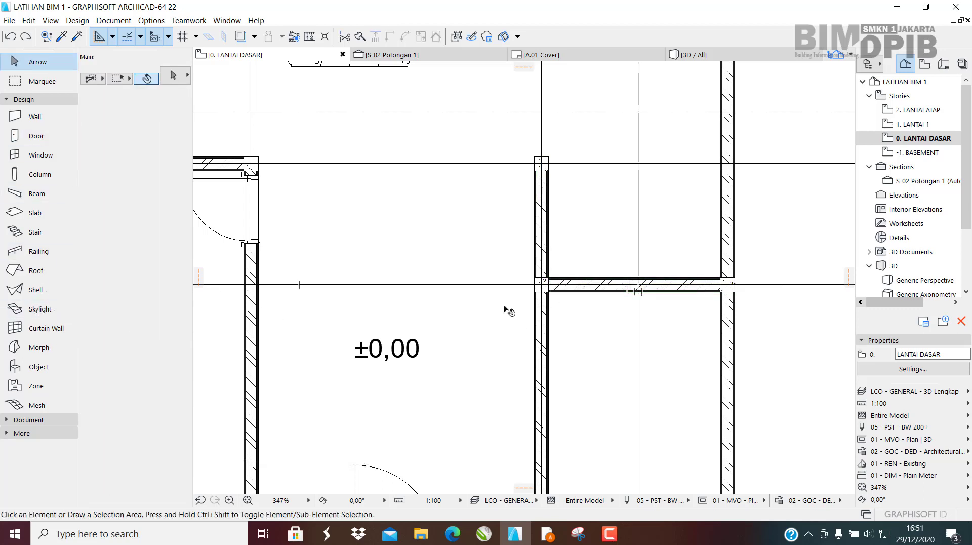
# Check the hinged door's default settings without changes and try again to place the 70 × 190 Door 22 in the axis 5 cross wall.
pyautogui.click(587, 294)
pyautogui.press('Escape')
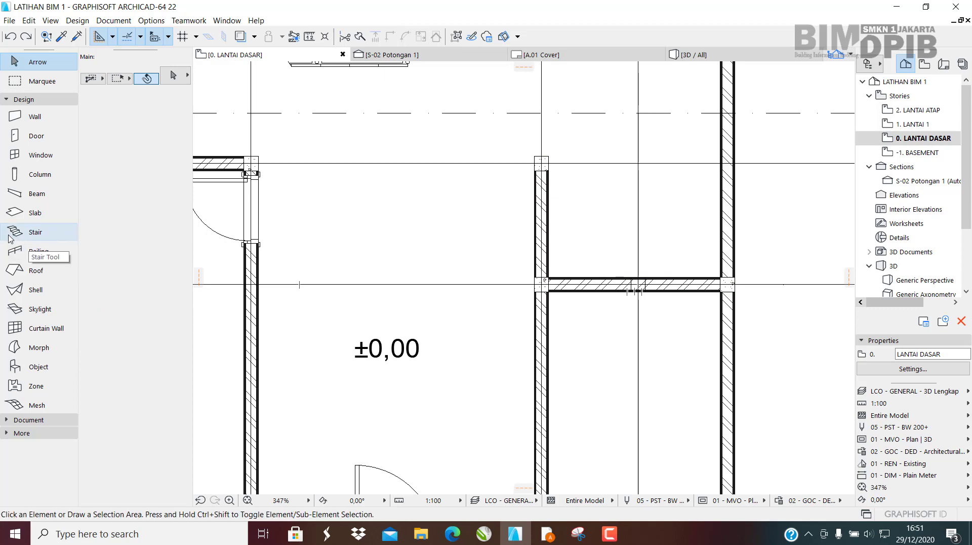
pyautogui.click(28, 136)
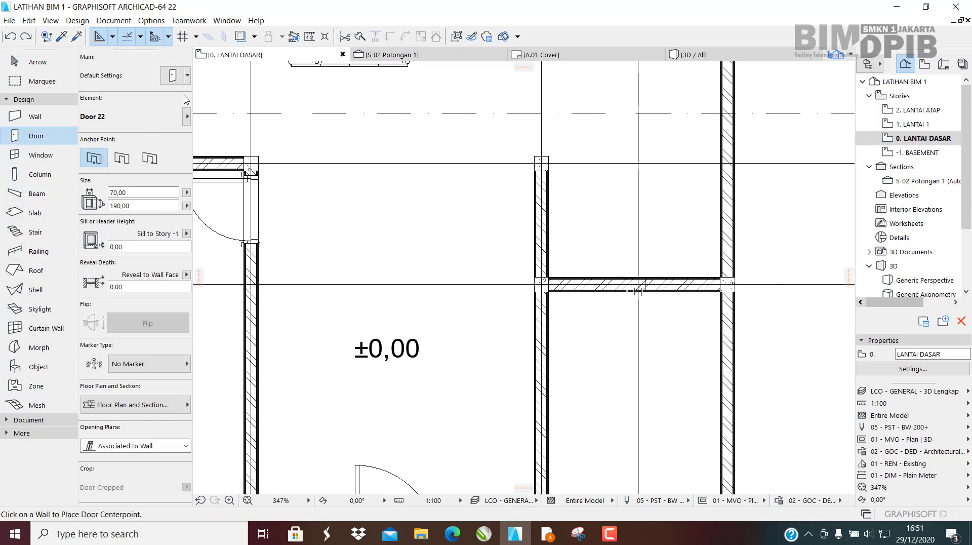
pyautogui.hotkey('ctrl', 't')
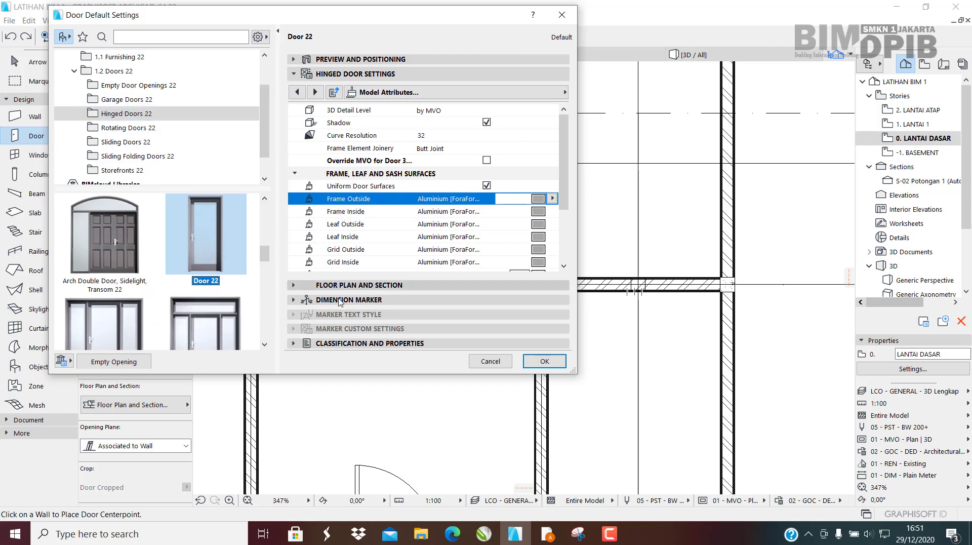
pyautogui.click(544, 361)
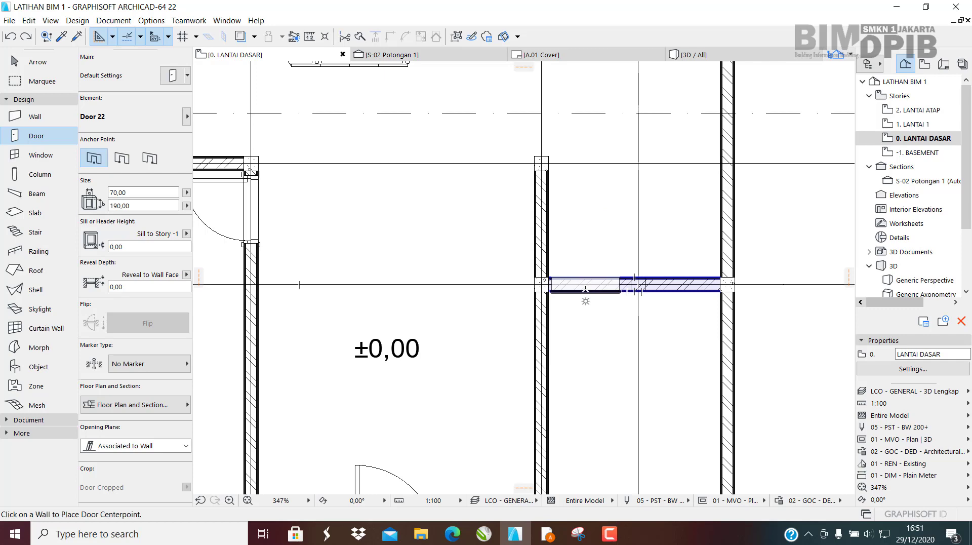
pyautogui.click(585, 290)
pyautogui.click(593, 245)
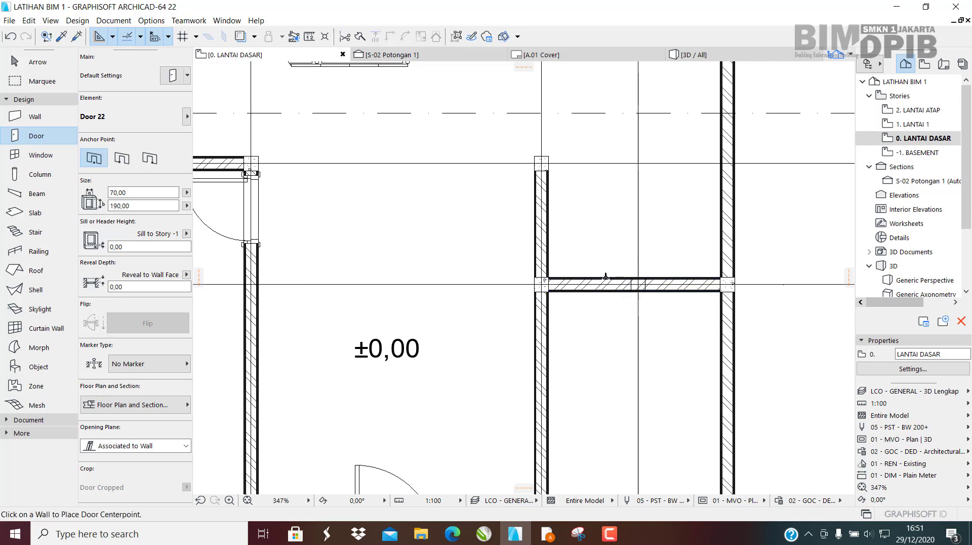
# Delete the side passage's cross wall and its grouped adjoining wall in the 3D view.
pyautogui.press('F3')
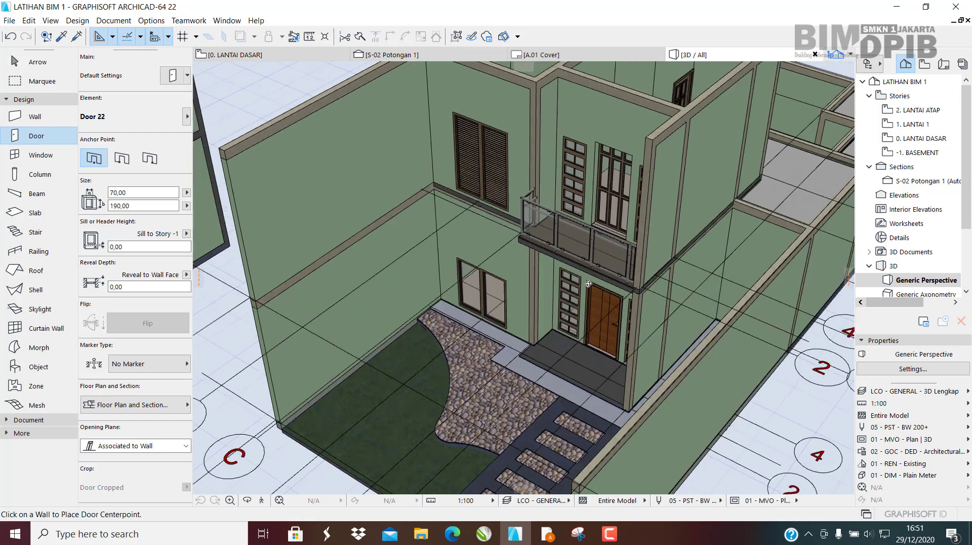
pyautogui.keyDown('shift'); pyautogui.moveTo(589, 284); pyautogui.dragTo(597, 291, button='middle'); pyautogui.keyUp('shift')
pyautogui.press('Escape')
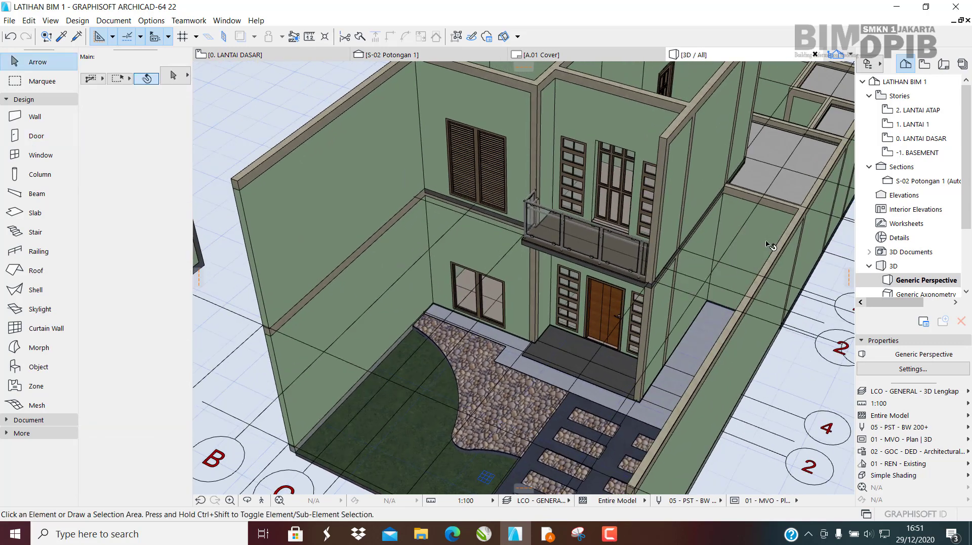
pyautogui.click(766, 234)
pyautogui.scroll(2, 767, 234)
pyautogui.scroll(3, 766, 239)
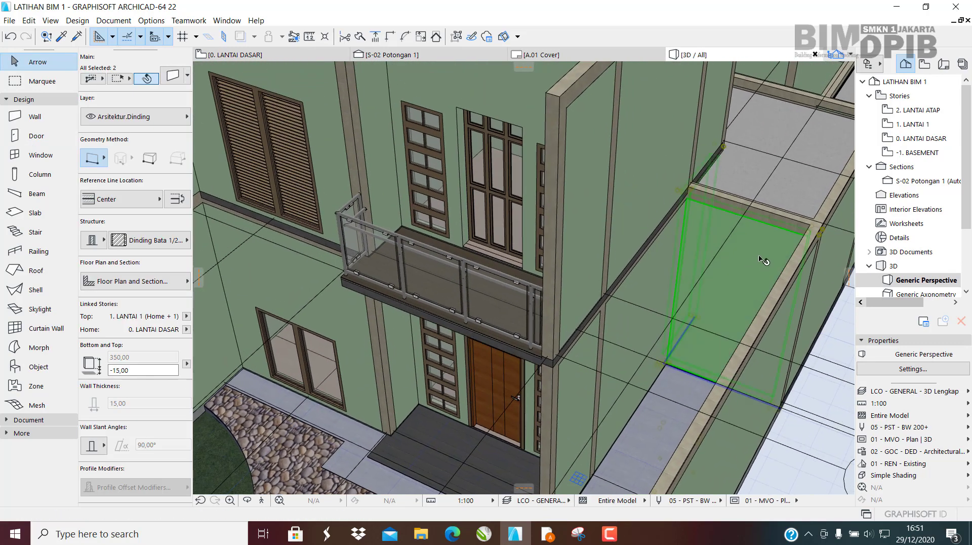
pyautogui.press('Delete')
pyautogui.moveTo(694, 293); pyautogui.dragTo(715, 315, button='middle')
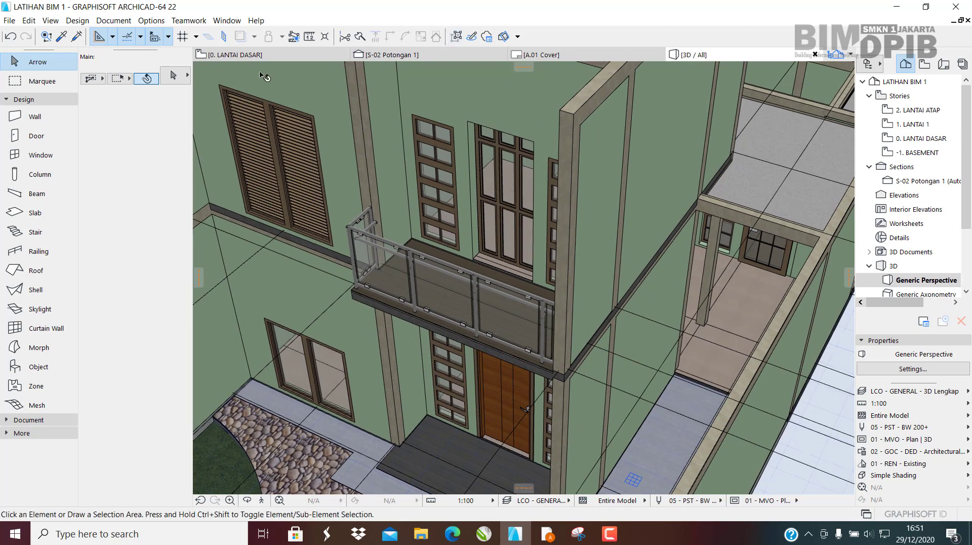
# Redraw the deleted walls in the LANTAI DASAR plan as one centred Dinding Bata 1/2 polyline through the three passage columns.
pyautogui.click(243, 55)
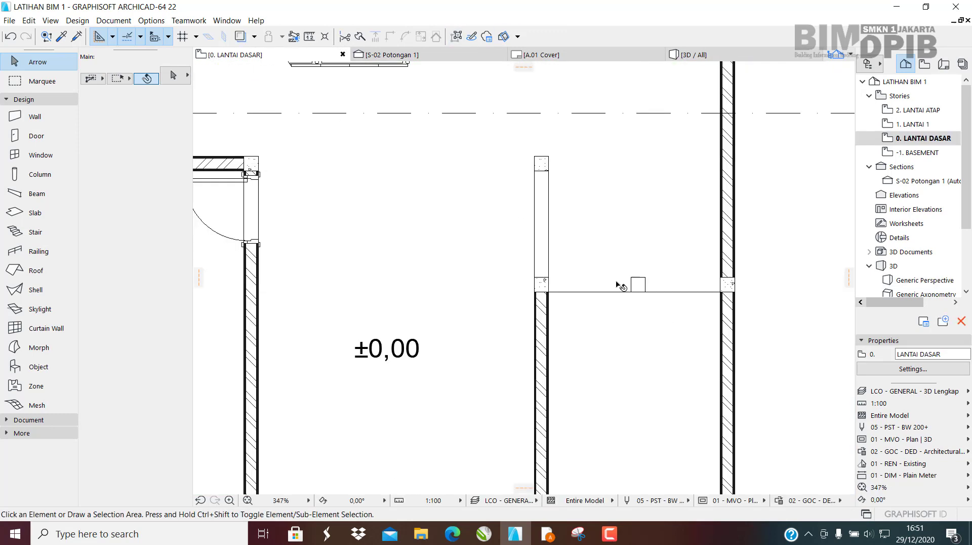
pyautogui.click(31, 117)
pyautogui.scroll(2, 689, 309)
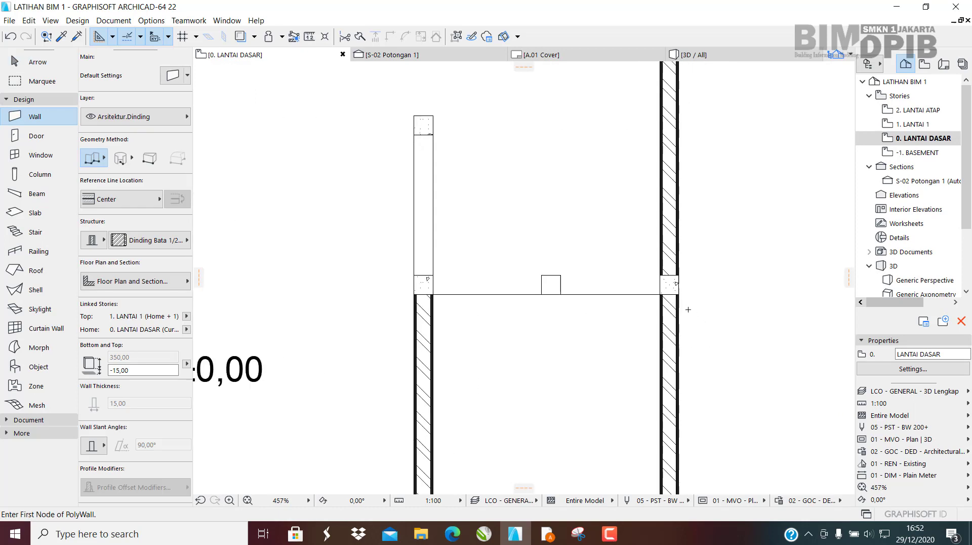
pyautogui.scroll(3, 688, 309)
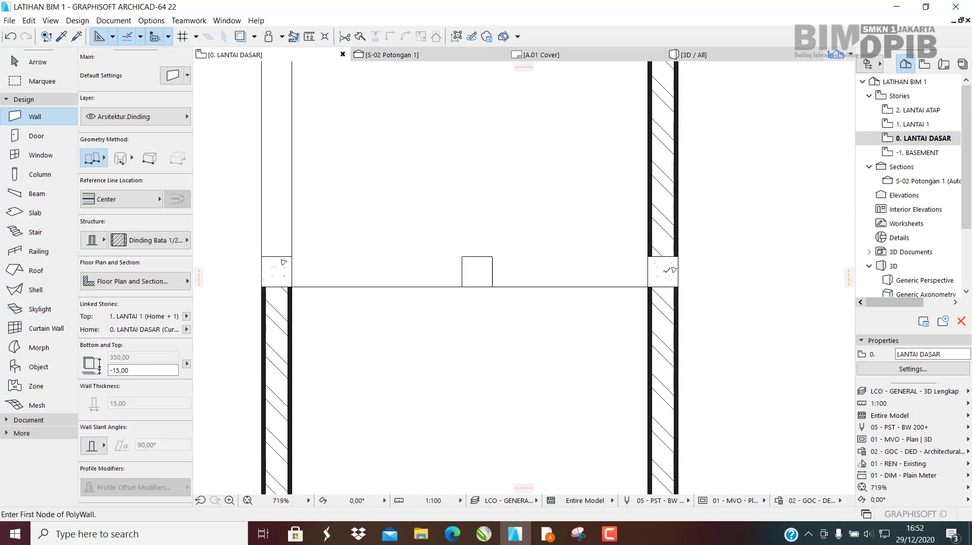
pyautogui.click(664, 271)
pyautogui.moveTo(436, 287); pyautogui.dragTo(631, 337, button='middle')
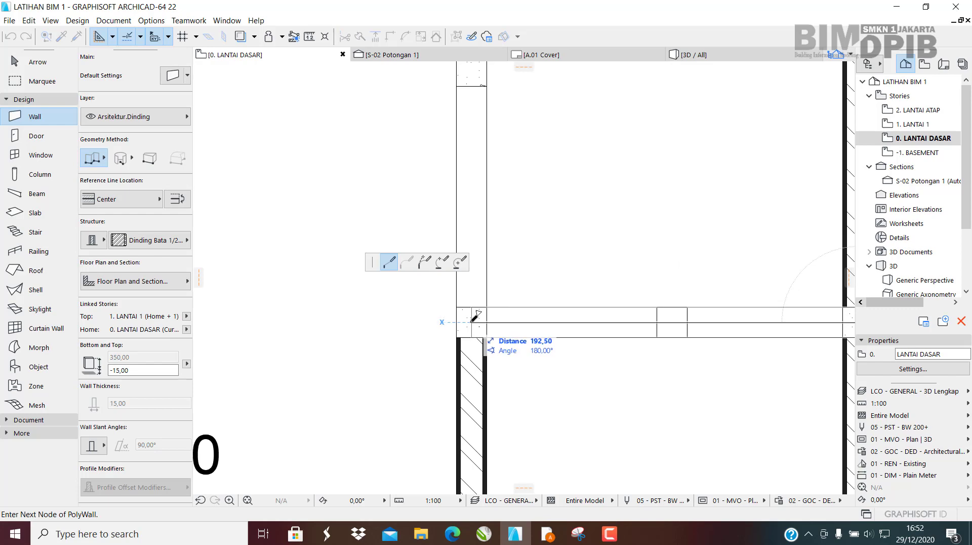
pyautogui.scroll(-3, 501, 344)
pyautogui.moveTo(576, 211); pyautogui.dragTo(582, 315, button='middle')
pyautogui.scroll(2, 493, 299)
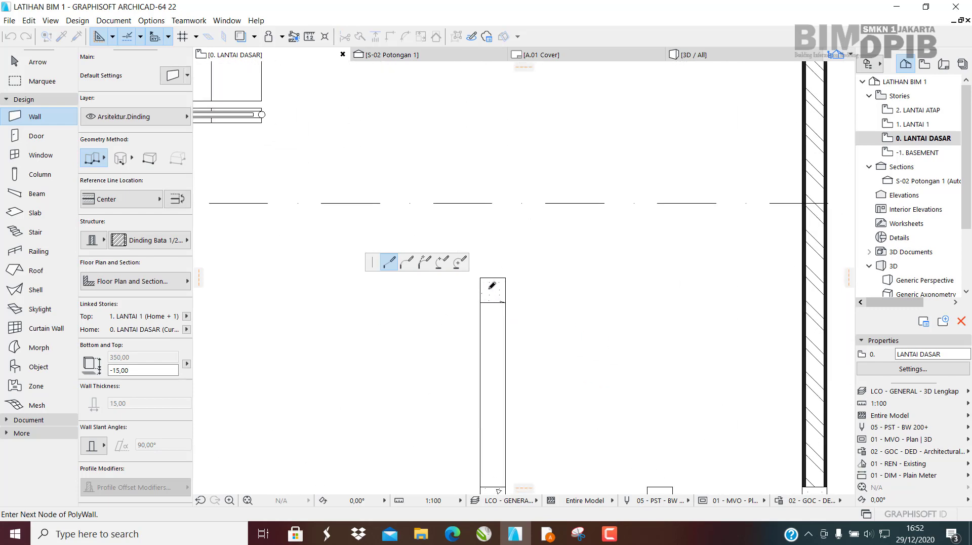
pyautogui.doubleClick(493, 278)
pyautogui.scroll(-3, 532, 314)
pyautogui.moveTo(528, 274); pyautogui.dragTo(497, 159, button='middle')
pyautogui.press('Escape')
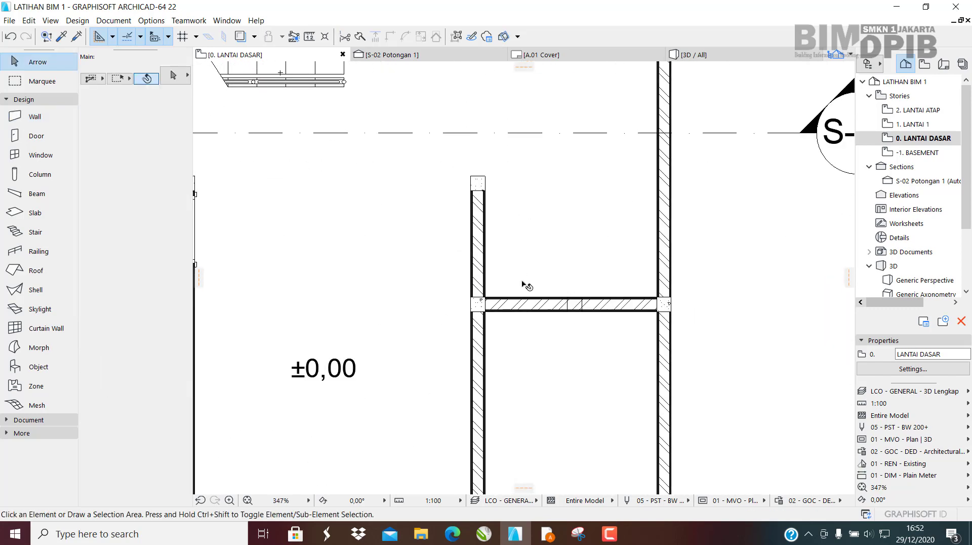
# Delete the redrawn passage walls, undo the deletion and clear the selection.
pyautogui.scroll(3, 523, 284)
pyautogui.click(609, 322)
pyautogui.click(614, 332)
pyautogui.click(607, 322)
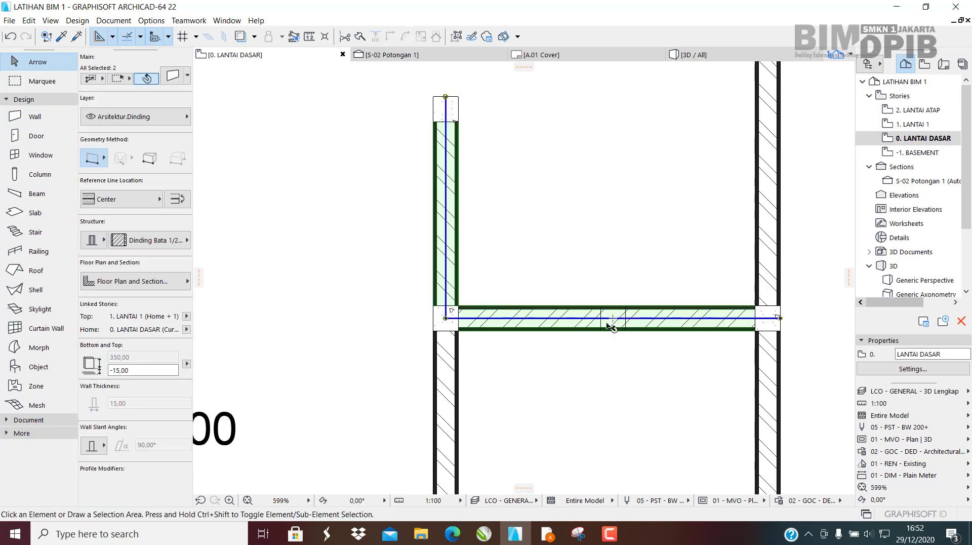
pyautogui.click(595, 275)
pyautogui.click(582, 329)
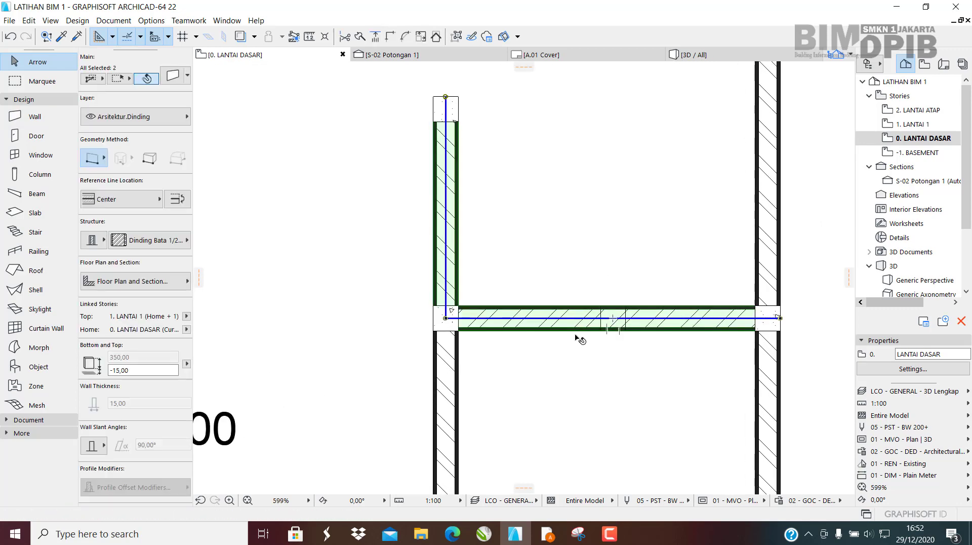
pyautogui.click(615, 339)
pyautogui.click(601, 318)
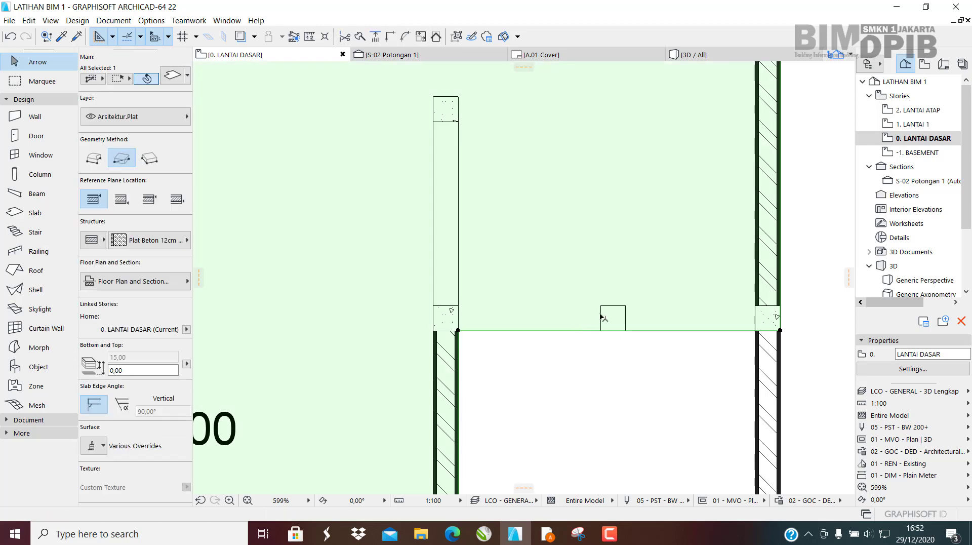
pyautogui.hotkey('ctrl', 'z')
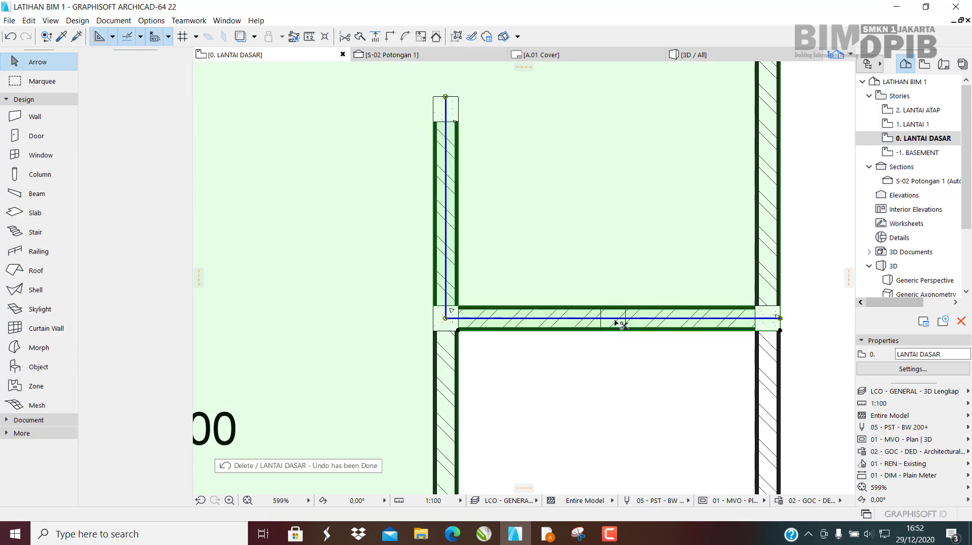
pyautogui.scroll(-2, 588, 314)
pyautogui.click(786, 390)
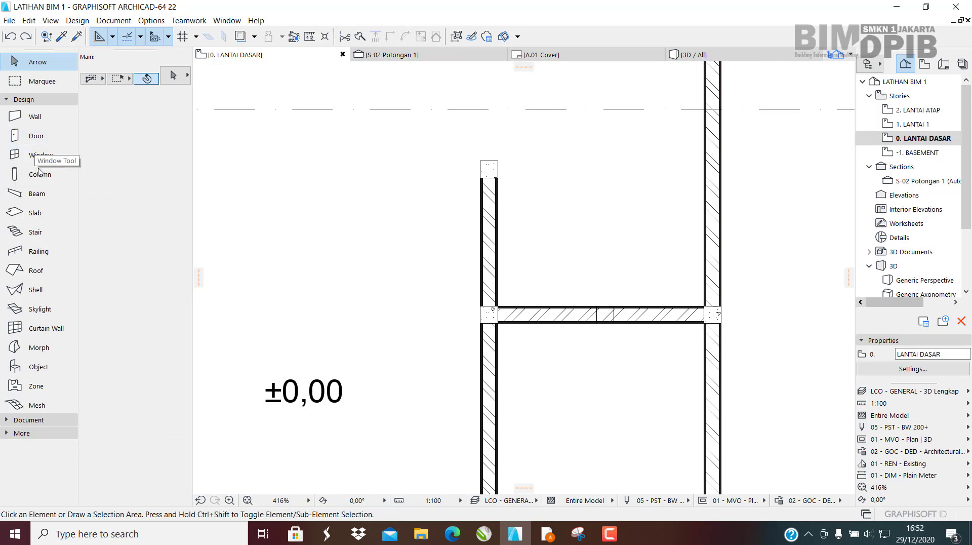
# Try to place the 70 × 190 Door 22 in the redrawn cross wall beside the middle passage column.
pyautogui.click(39, 141)
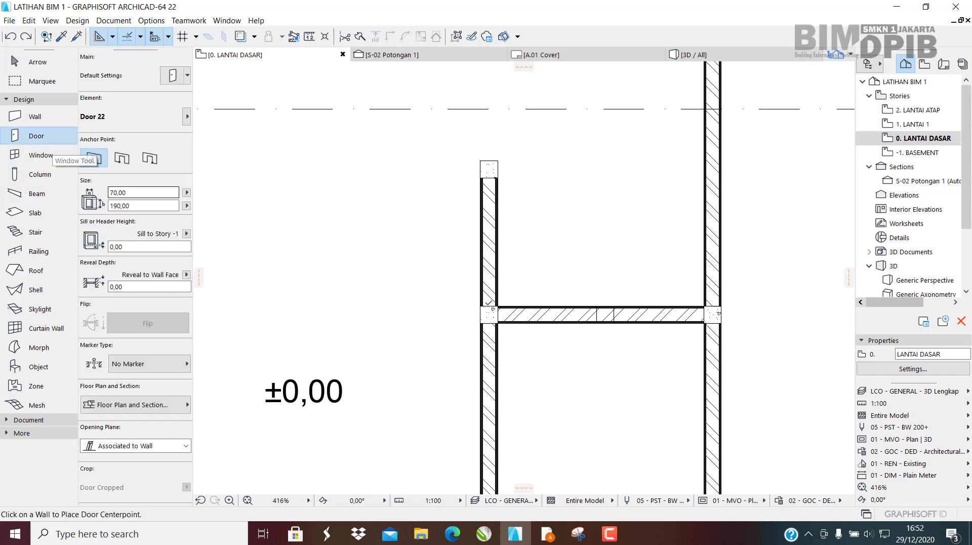
pyautogui.click(543, 323)
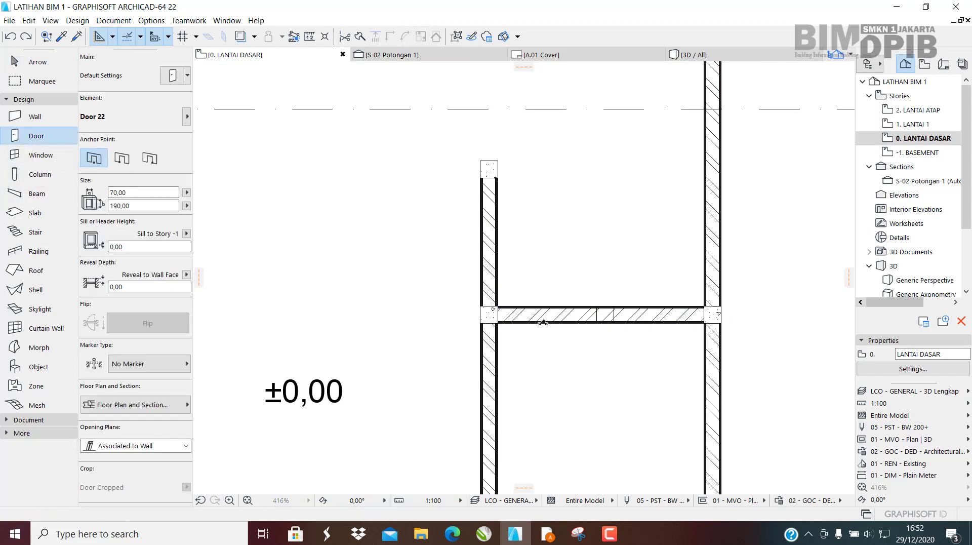
pyautogui.click(511, 297)
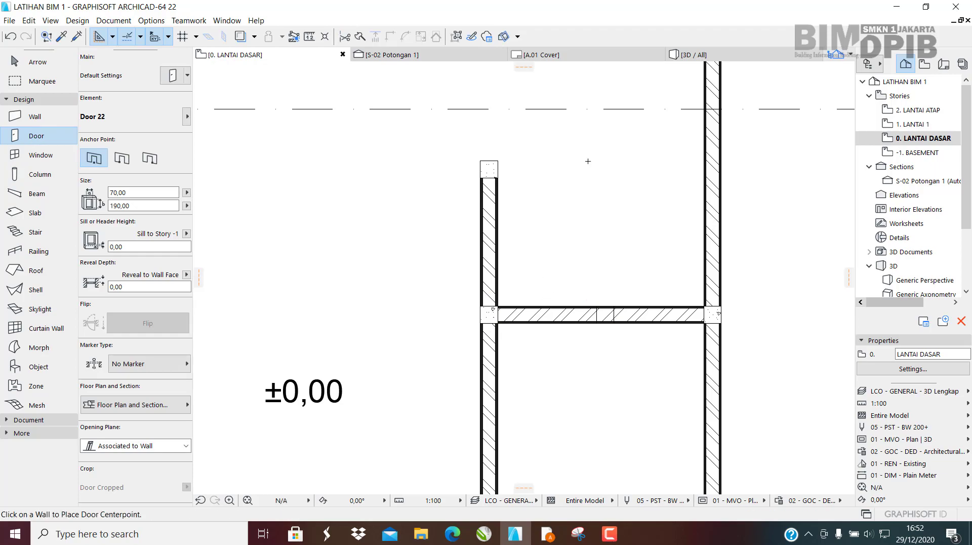
# Delete the redrawn cross wall together with its grouped adjoining wall in the 3D view.
pyautogui.click(686, 54)
pyautogui.scroll(5, 535, 295)
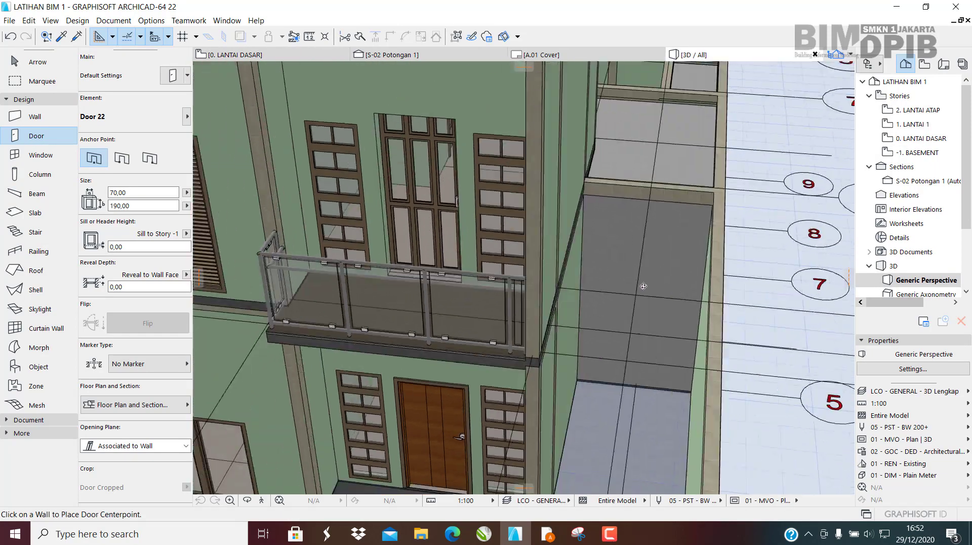
pyautogui.keyDown('shift'); pyautogui.moveTo(712, 274); pyautogui.dragTo(501, 340, button='middle'); pyautogui.keyUp('shift')
pyautogui.scroll(2, 515, 280)
pyautogui.click(503, 202)
pyautogui.keyDown('shift'); pyautogui.moveTo(521, 167); pyautogui.dragTo(549, 297, button='middle'); pyautogui.keyUp('shift')
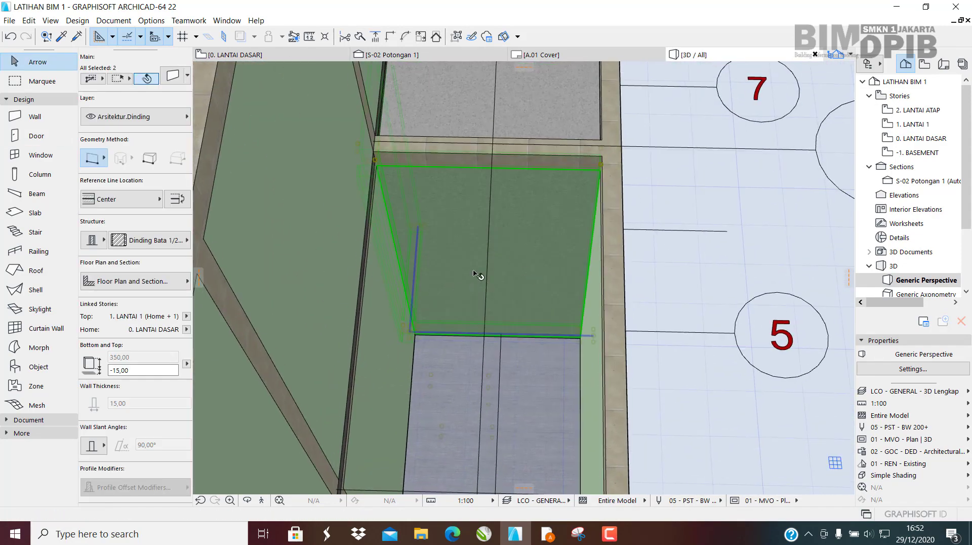
pyautogui.press('Delete')
pyautogui.moveTo(486, 279); pyautogui.dragTo(482, 284, button='middle')
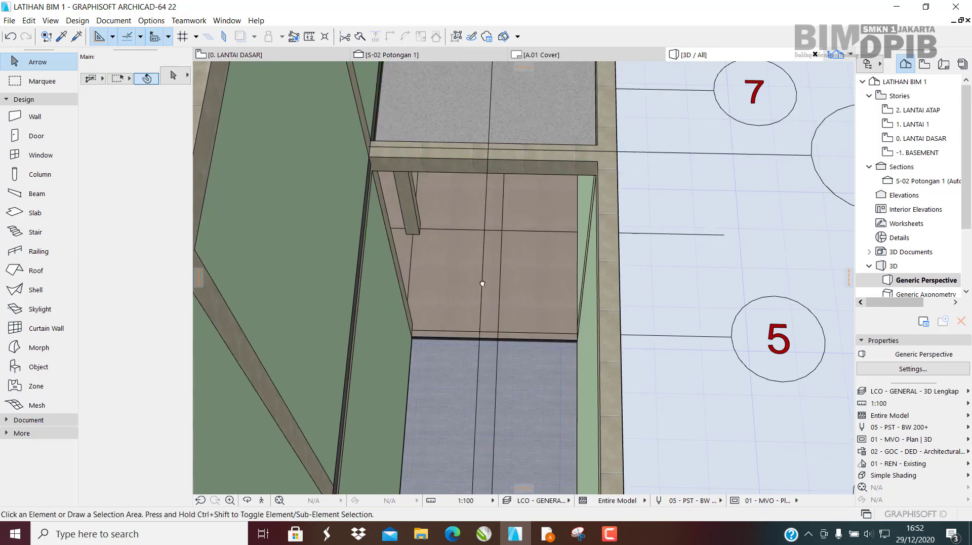
# Draw a Beton Perkuatan beam on Struktur.Balok, 192.50 long, between the two passage columns in the LANTAI DASAR plan, covering the middle column.
pyautogui.click(248, 56)
pyautogui.scroll(1, 559, 319)
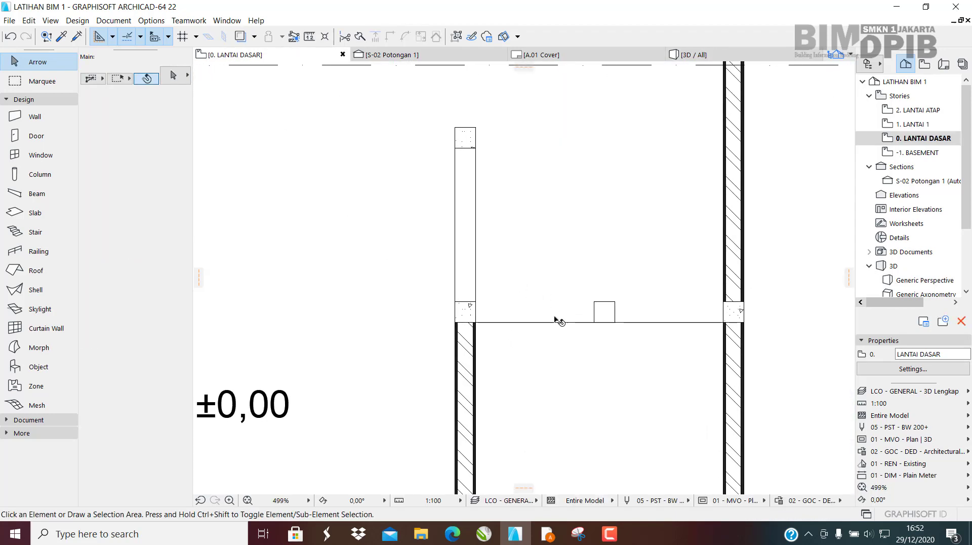
pyautogui.click(616, 317)
pyautogui.press('Escape')
pyautogui.click(477, 244)
pyautogui.press('Escape')
pyautogui.click(37, 194)
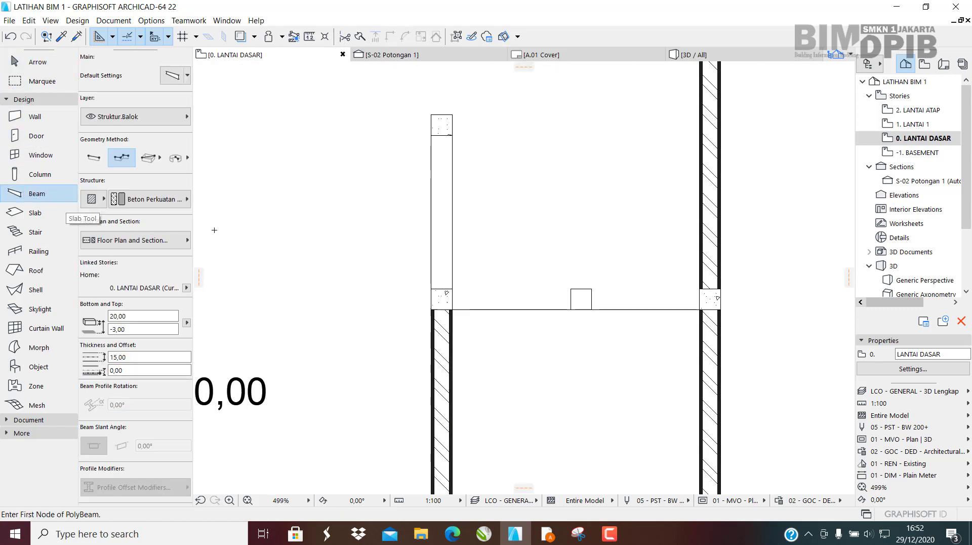
pyautogui.scroll(2, 463, 306)
pyautogui.click(426, 292)
pyautogui.scroll(-2, 426, 293)
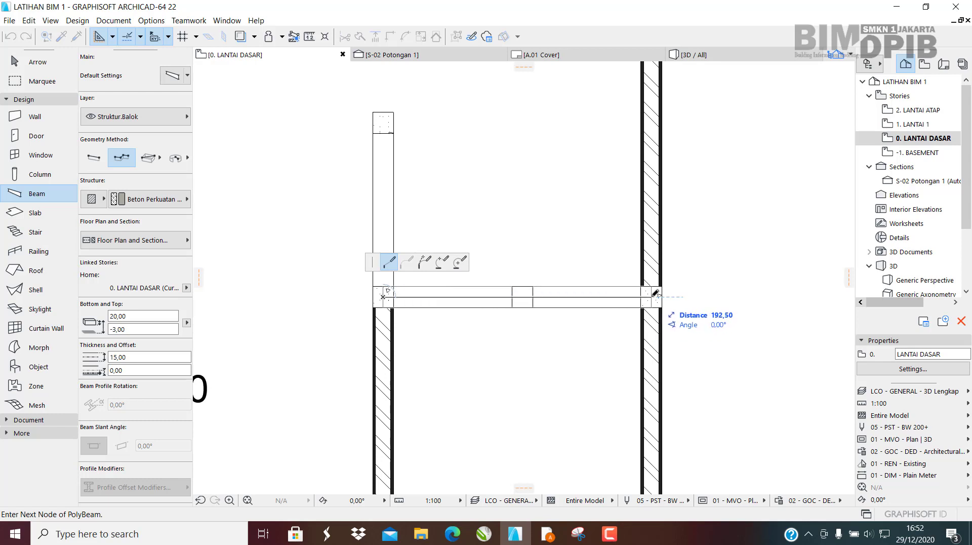
pyautogui.doubleClick(652, 297)
pyautogui.moveTo(558, 305); pyautogui.dragTo(582, 338, button='middle')
pyautogui.press('Escape')
pyautogui.click(488, 334)
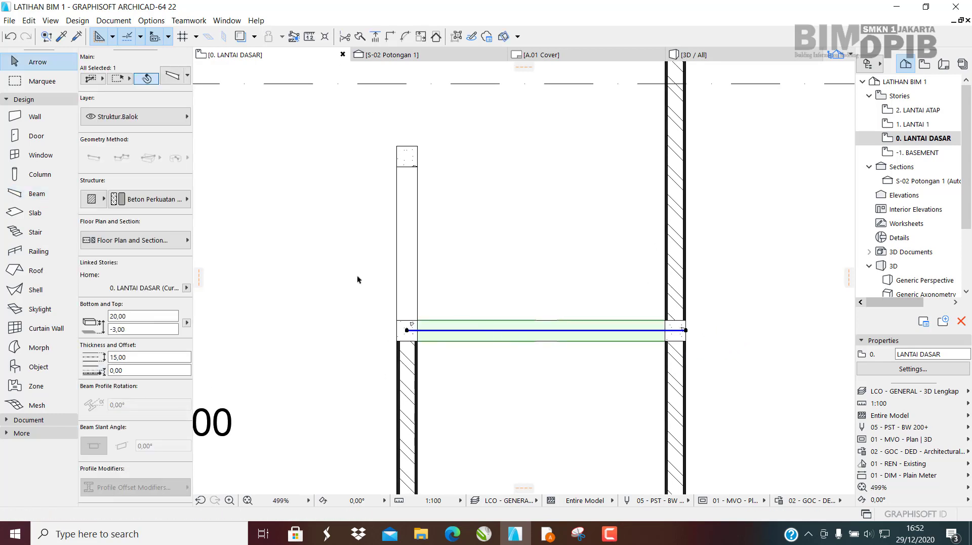
pyautogui.press('Escape')
# Redraw the passage walls as one centred Dinding Bata 1/2 polyline from the outer wall's column, through the opposite column, to the upper end column.
pyautogui.click(35, 175)
pyautogui.click(35, 135)
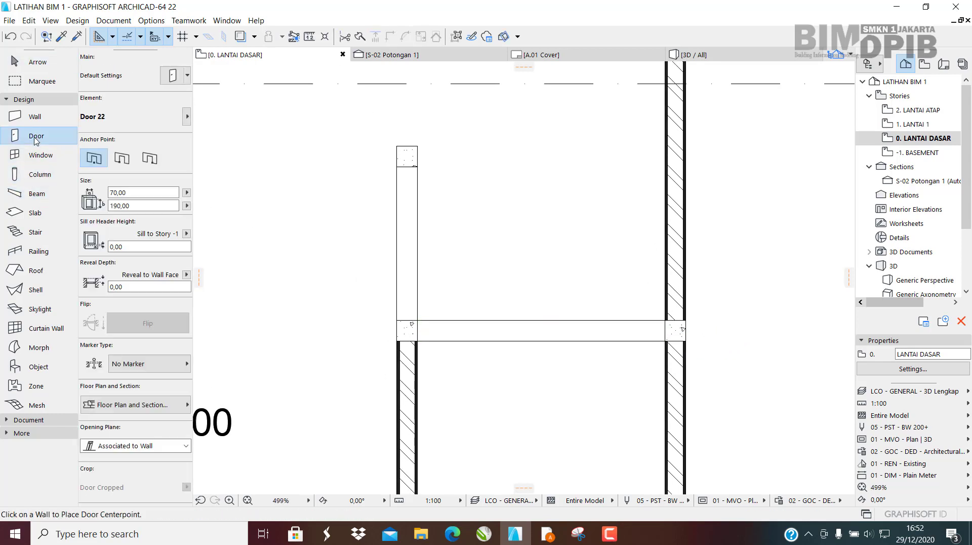
pyautogui.press('Escape')
pyautogui.click(24, 126)
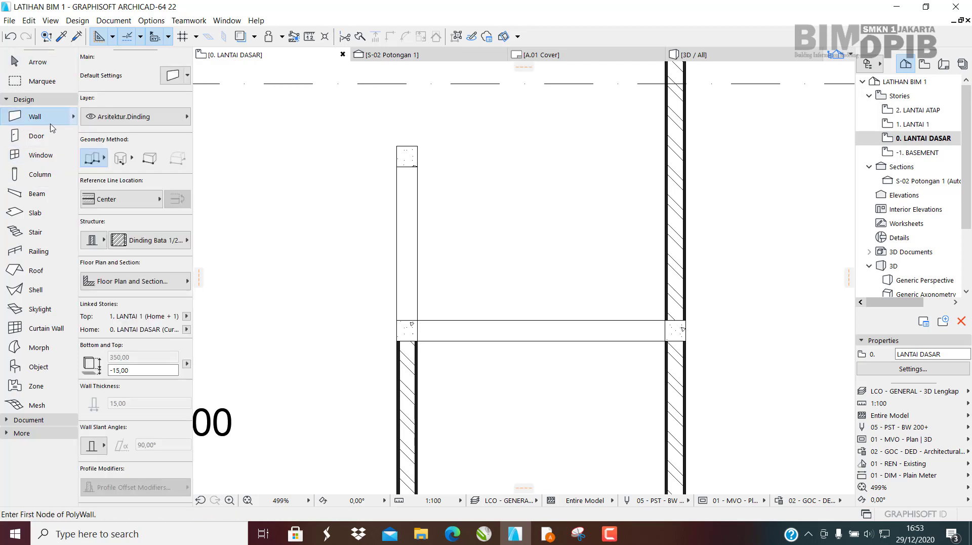
pyautogui.scroll(3, 684, 328)
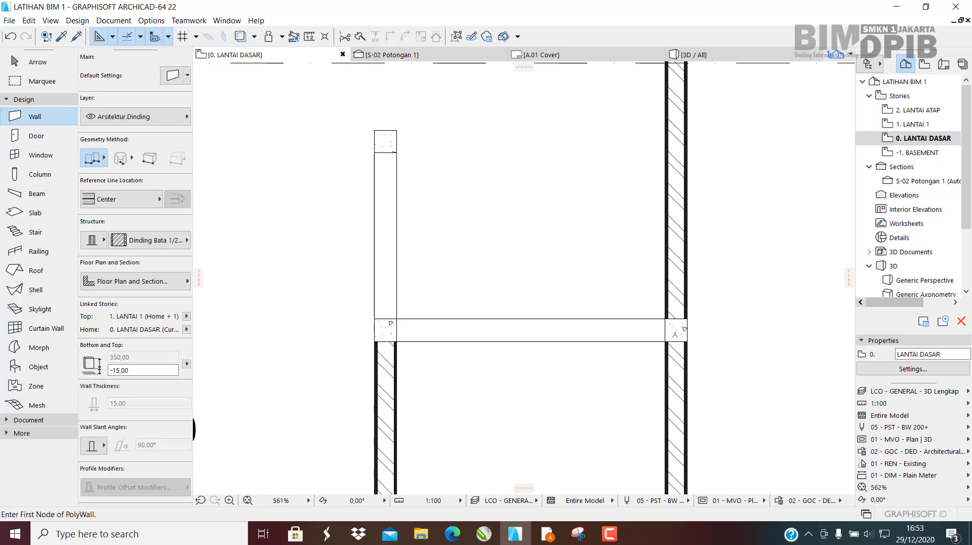
pyautogui.click(682, 326)
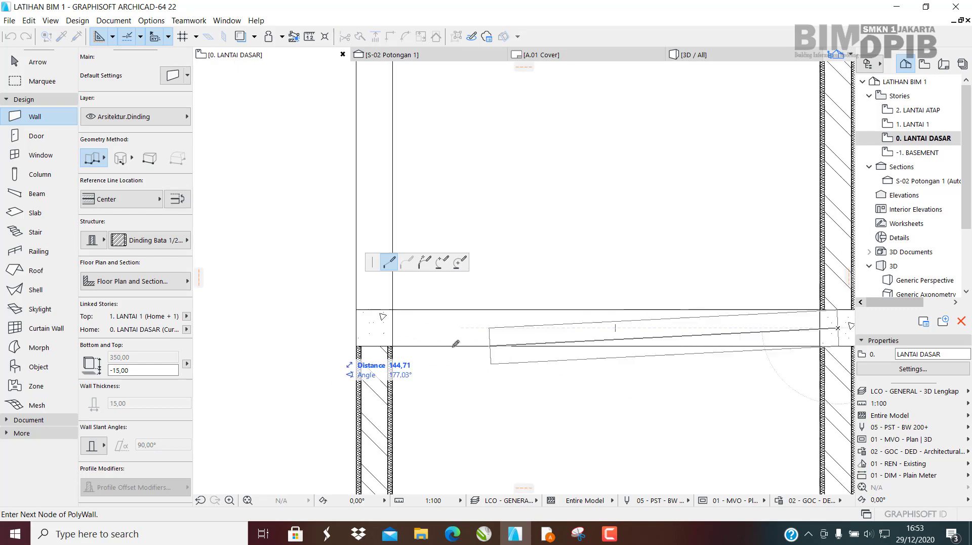
pyautogui.click(376, 329)
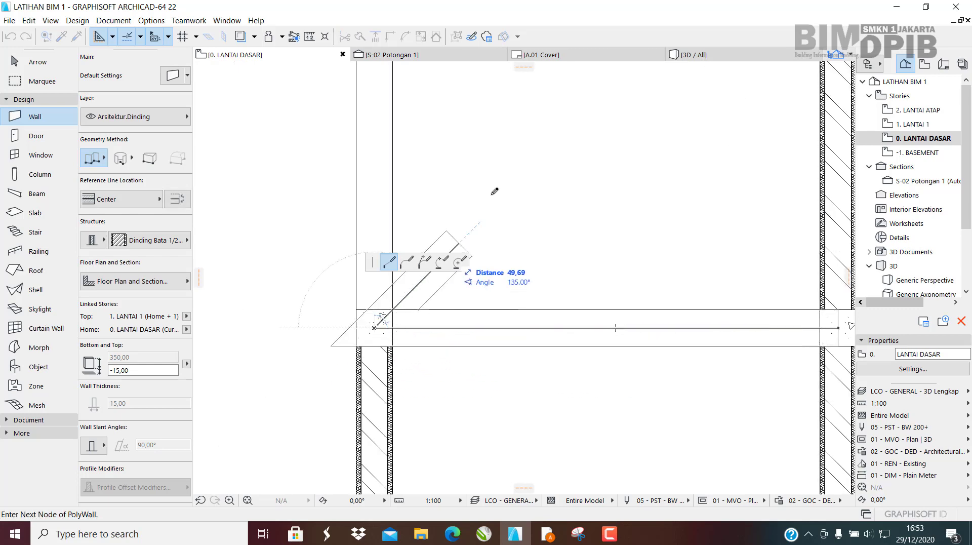
pyautogui.moveTo(490, 220); pyautogui.dragTo(550, 367, button='middle')
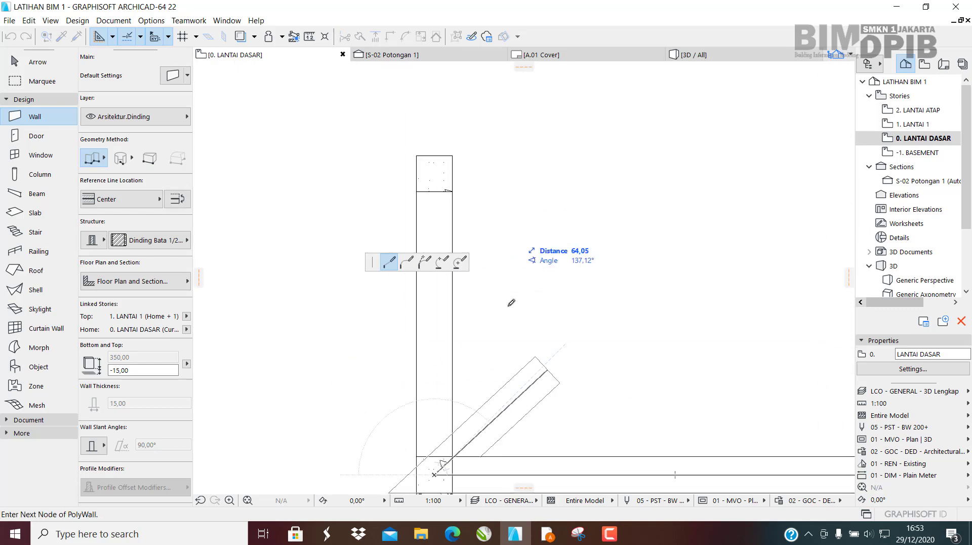
pyautogui.doubleClick(434, 156)
pyautogui.scroll(-4, 507, 260)
pyautogui.press('Escape')
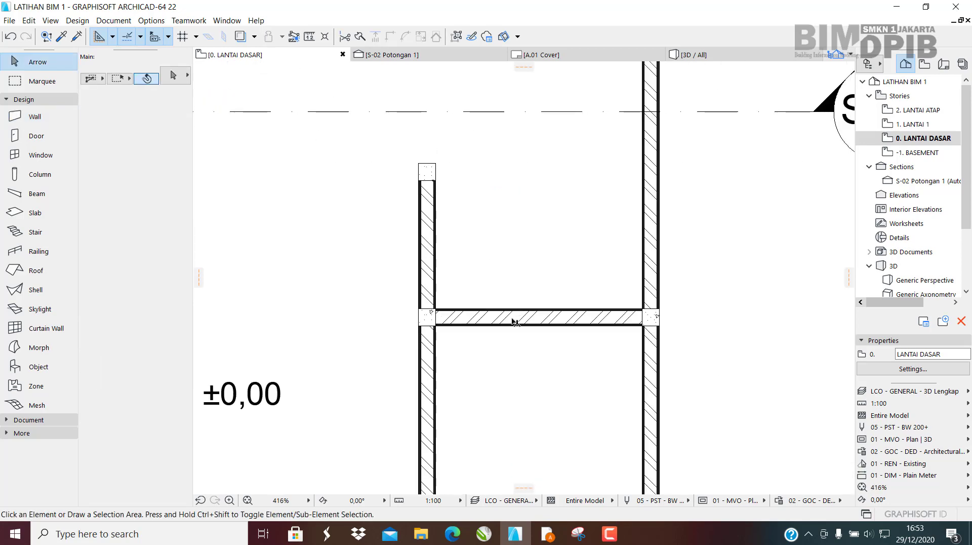
# Set the default Door 22 size to 90 wide and 180 high.
pyautogui.click(15, 135)
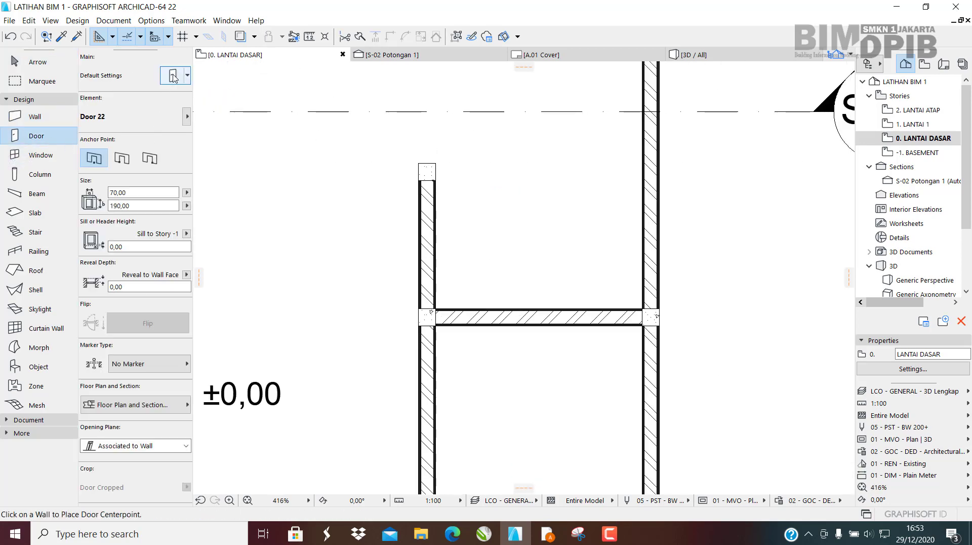
pyautogui.click(181, 76)
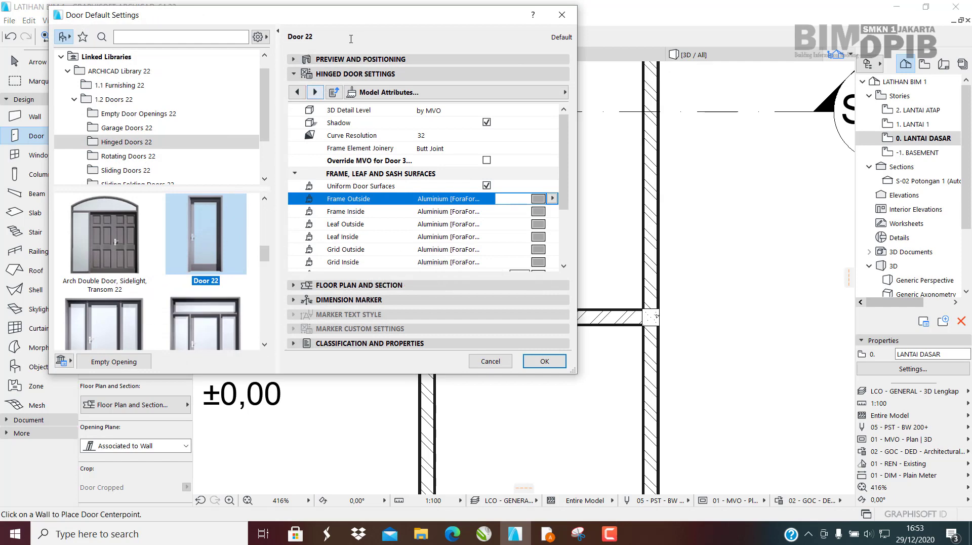
pyautogui.click(367, 56)
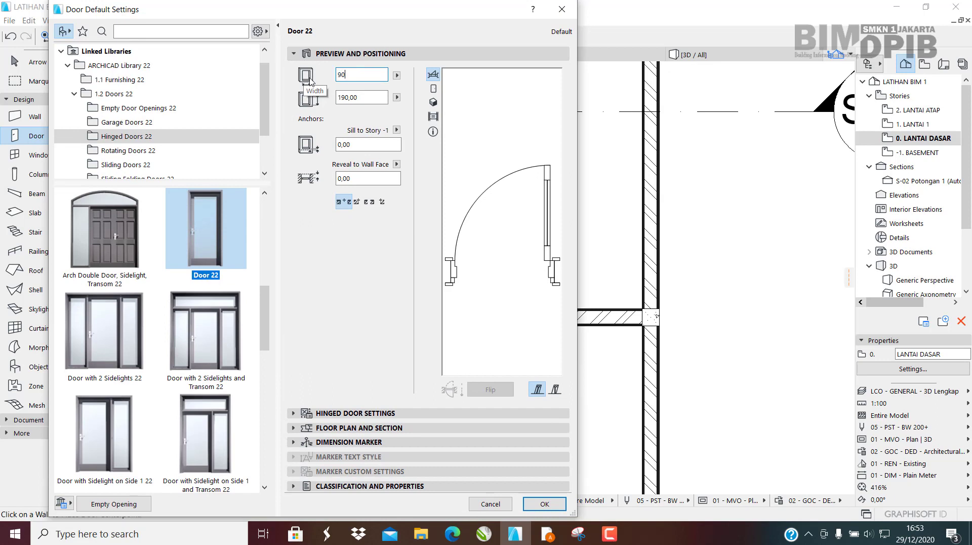
pyautogui.press('Return')
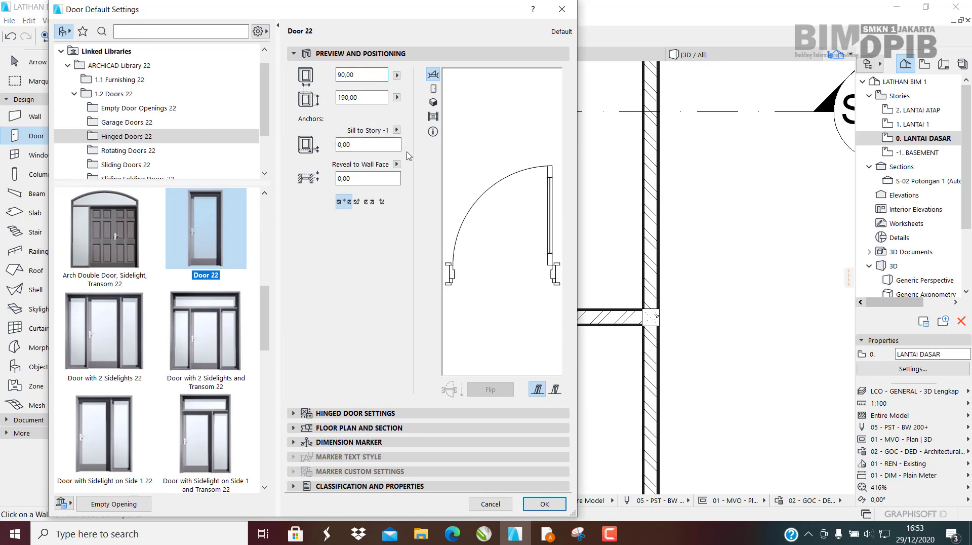
pyautogui.click(380, 98)
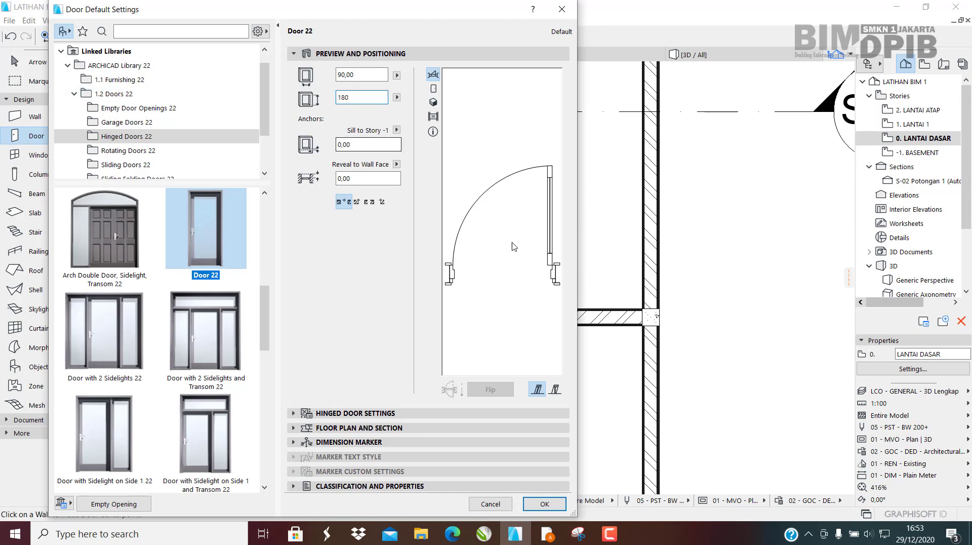
pyautogui.click(393, 413)
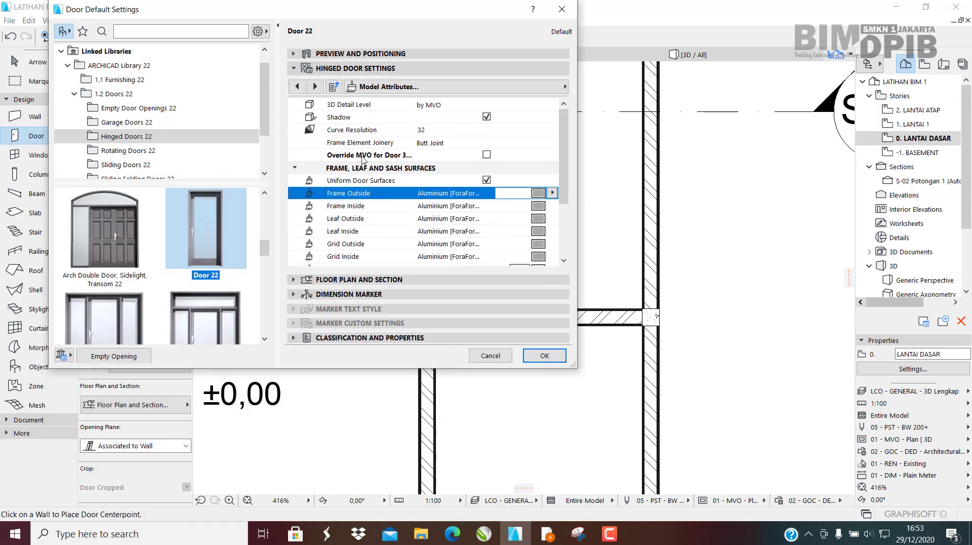
pyautogui.click(404, 133)
pyautogui.click(542, 194)
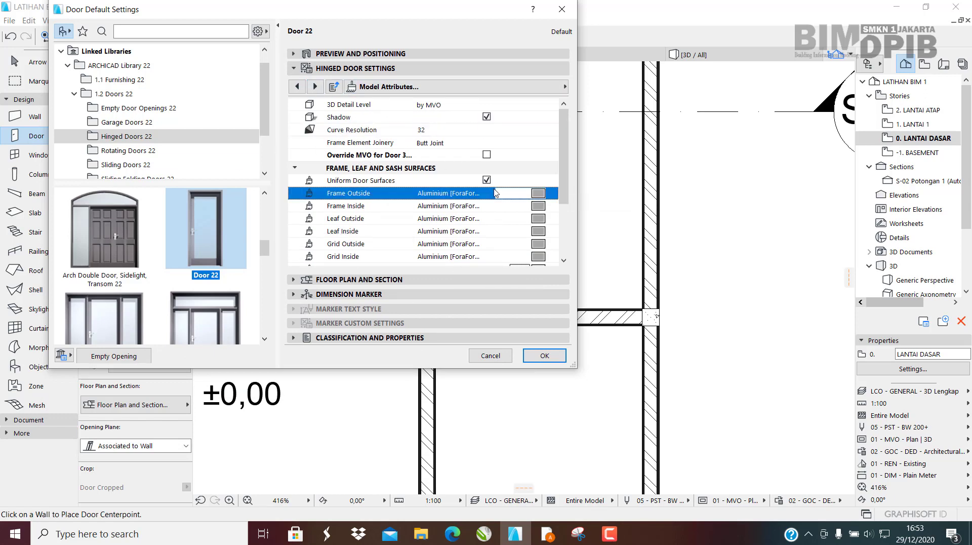
pyautogui.click(551, 360)
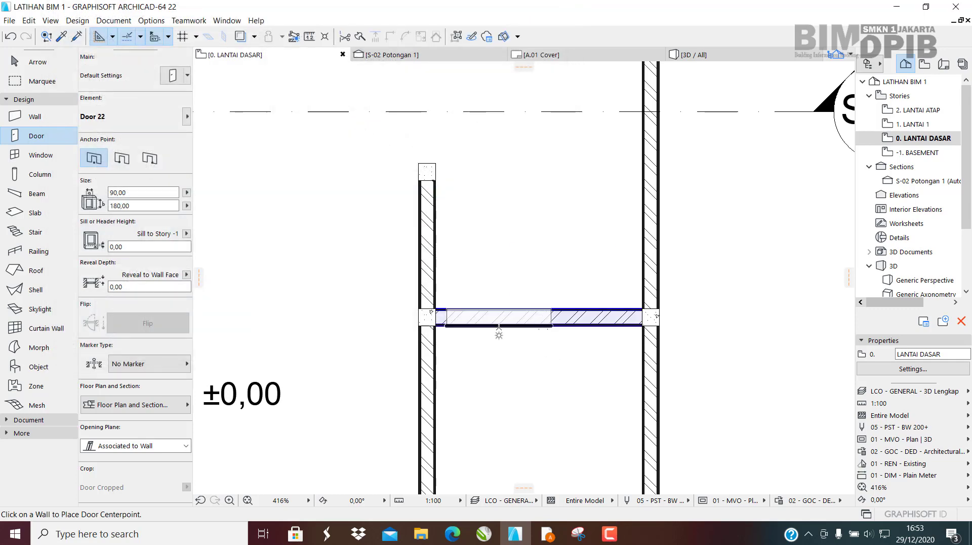
# Try to place the 90 × 180 Door 22 in the redrawn cross wall near its inner column.
pyautogui.click(499, 327)
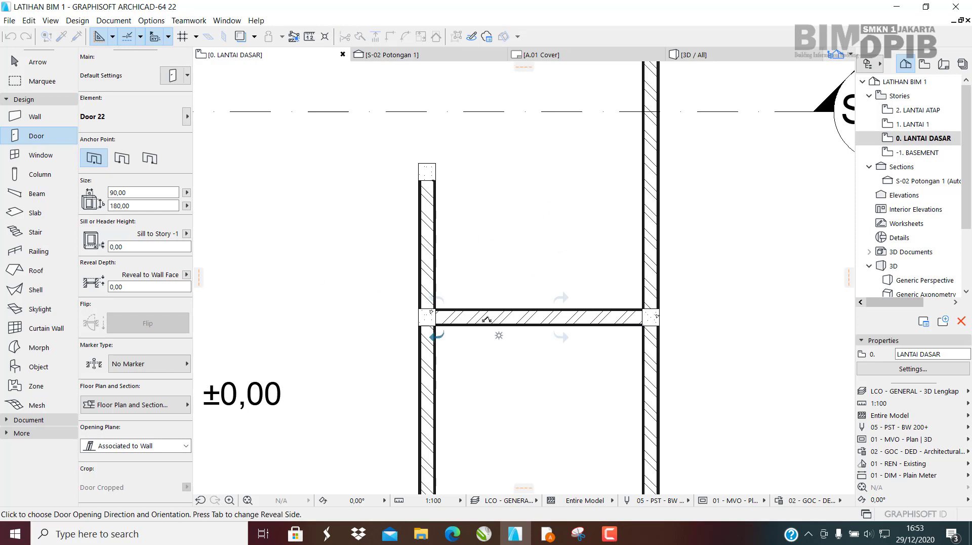
pyautogui.press('Escape')
pyautogui.press('Escape')
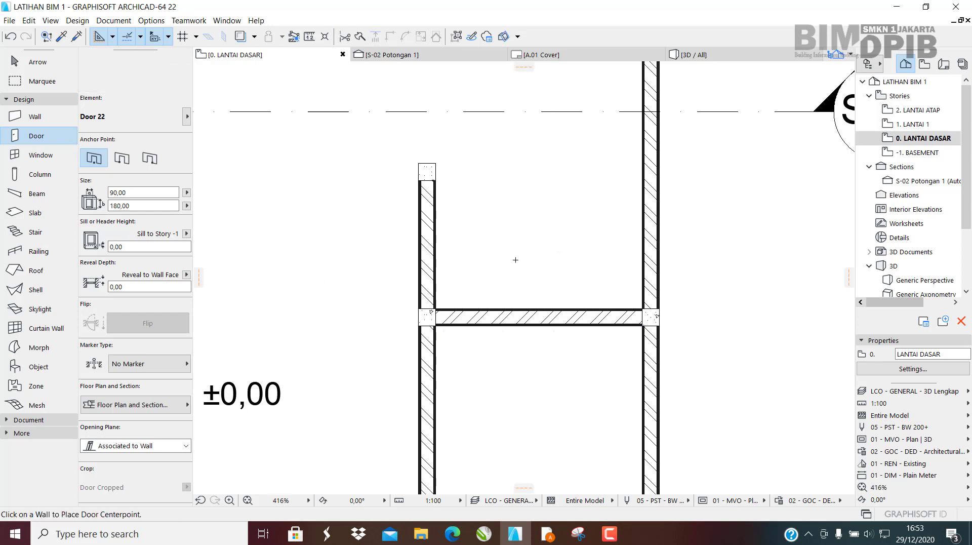
pyautogui.scroll(-3, 520, 260)
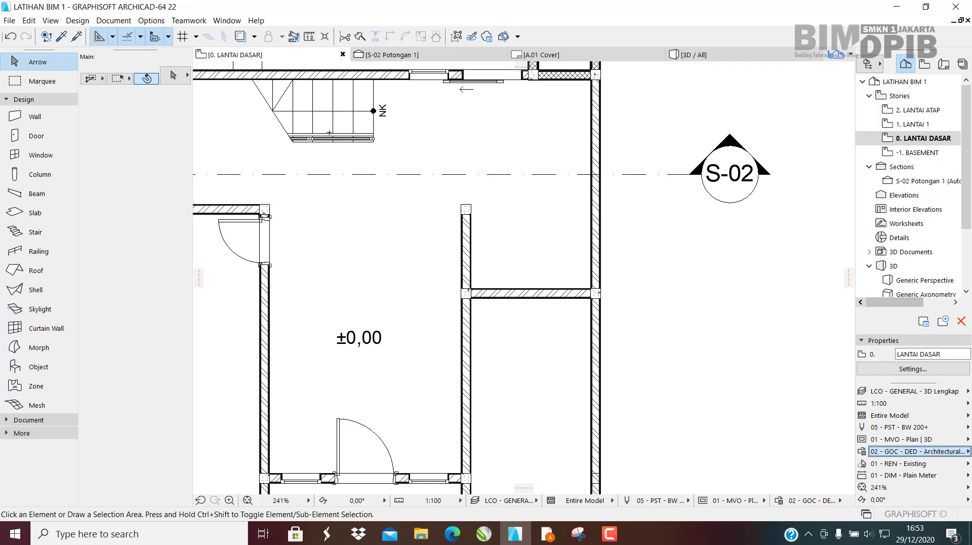
pyautogui.press('F10')
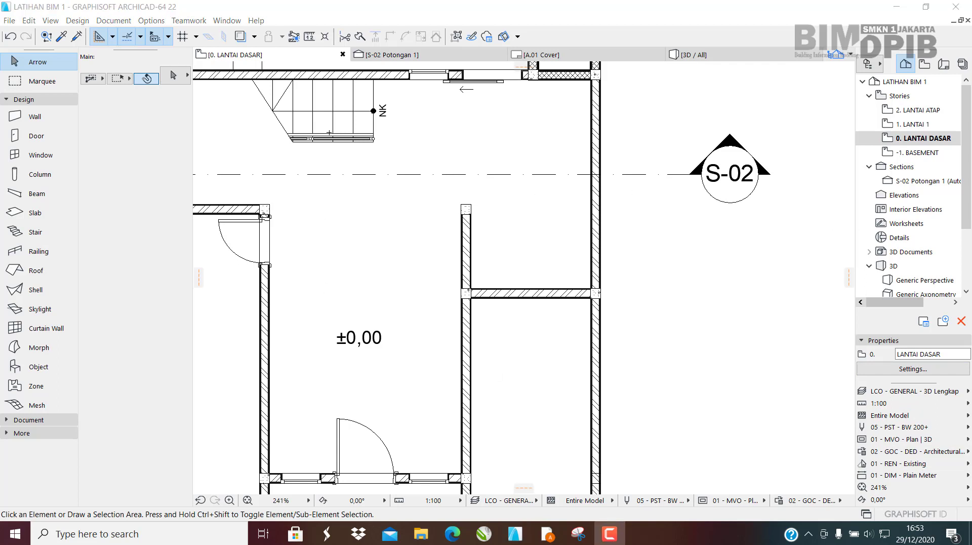
pyautogui.click(939, 351)
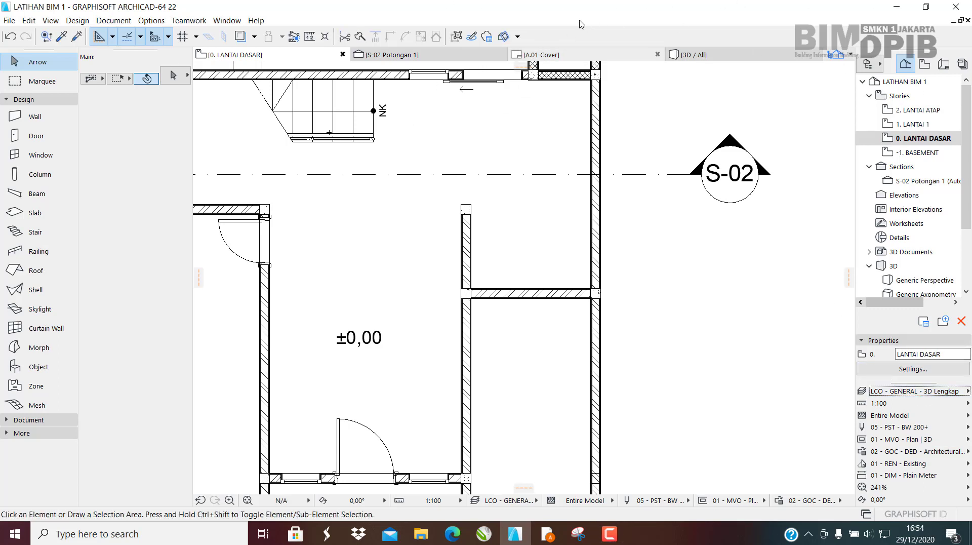
pyautogui.moveTo(591, 7); pyautogui.dragTo(350, 124)
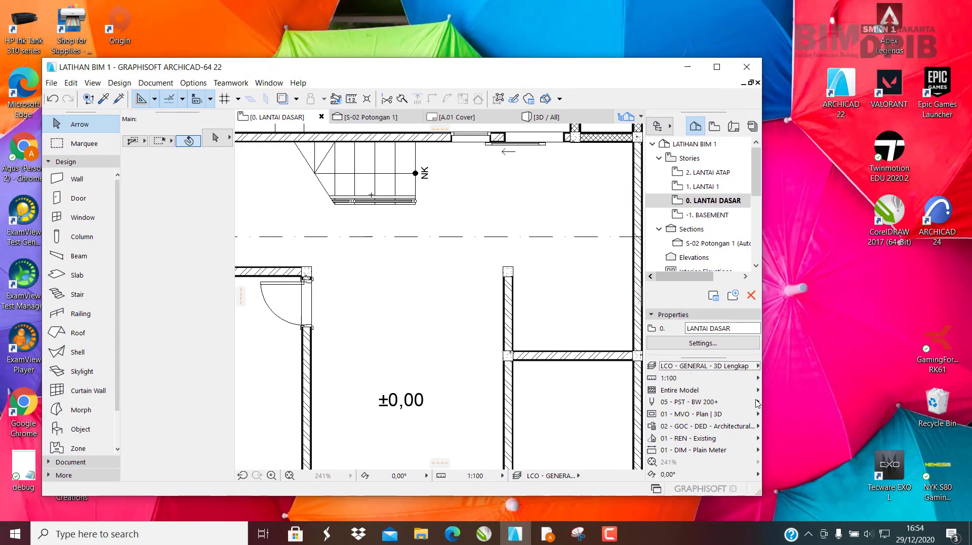
pyautogui.click(694, 367)
pyautogui.click(847, 215)
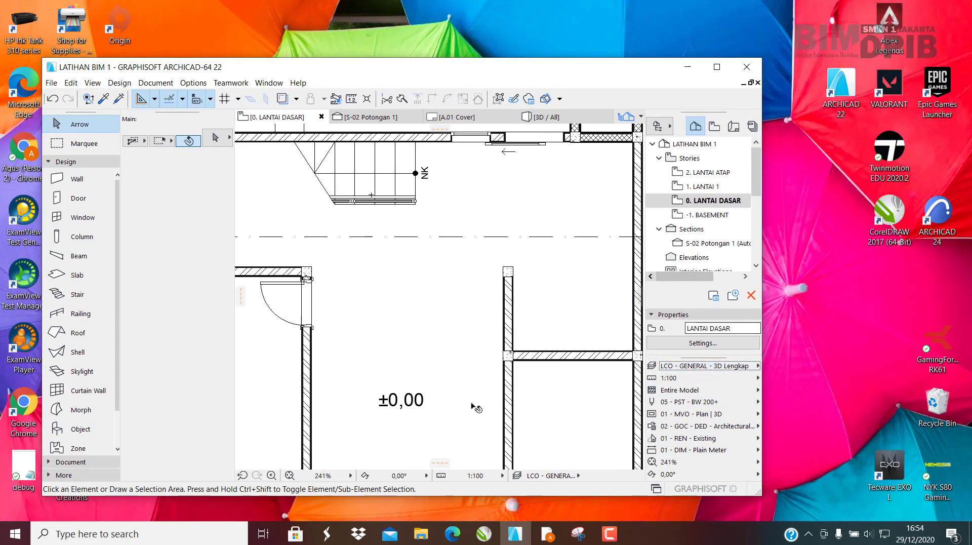
# Try to place the 90 × 180 Door 22 in the passage's long inner wall just below the cross wall.
pyautogui.scroll(-1, 483, 308)
pyautogui.moveTo(483, 309)
pyautogui.mouseDown(button='middle')
pyautogui.moveTo(442, 309)
pyautogui.moveTo(396, 266)
pyautogui.mouseUp(button='middle')
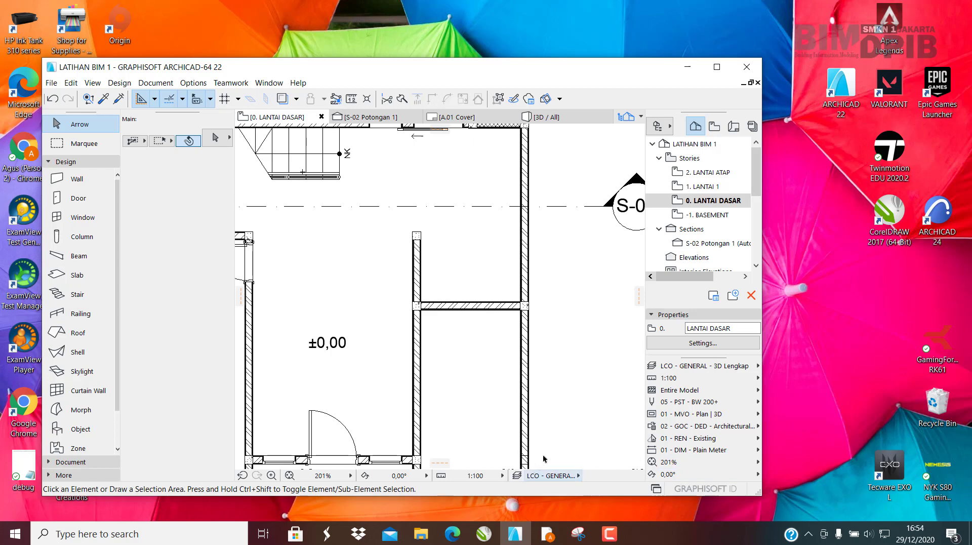
pyautogui.moveTo(442, 352); pyautogui.dragTo(447, 373, button='middle')
pyautogui.scroll(2, 431, 300)
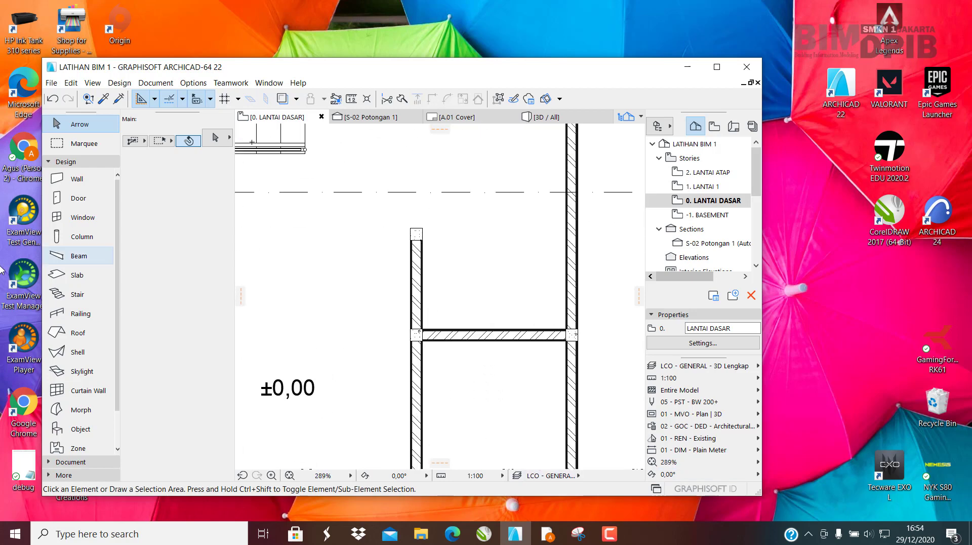
pyautogui.click(57, 197)
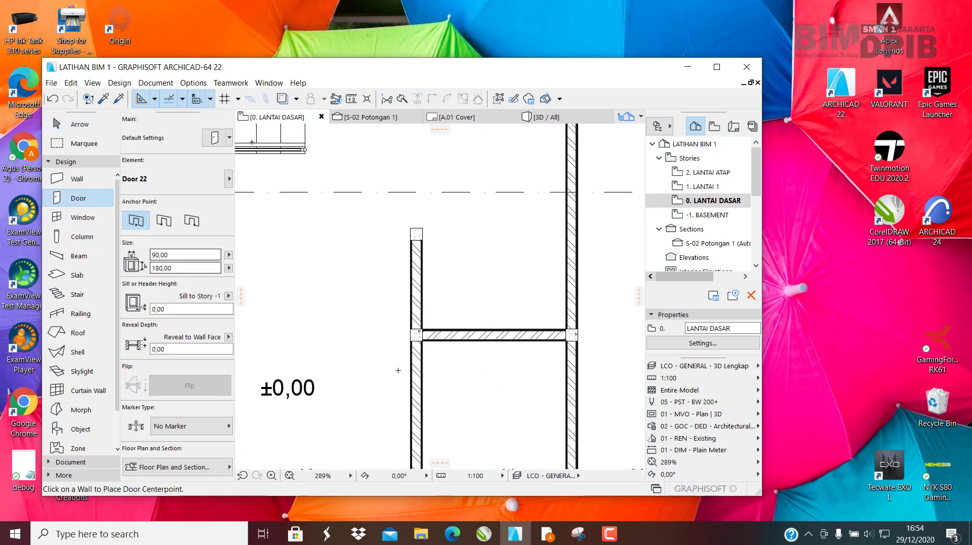
pyautogui.click(414, 390)
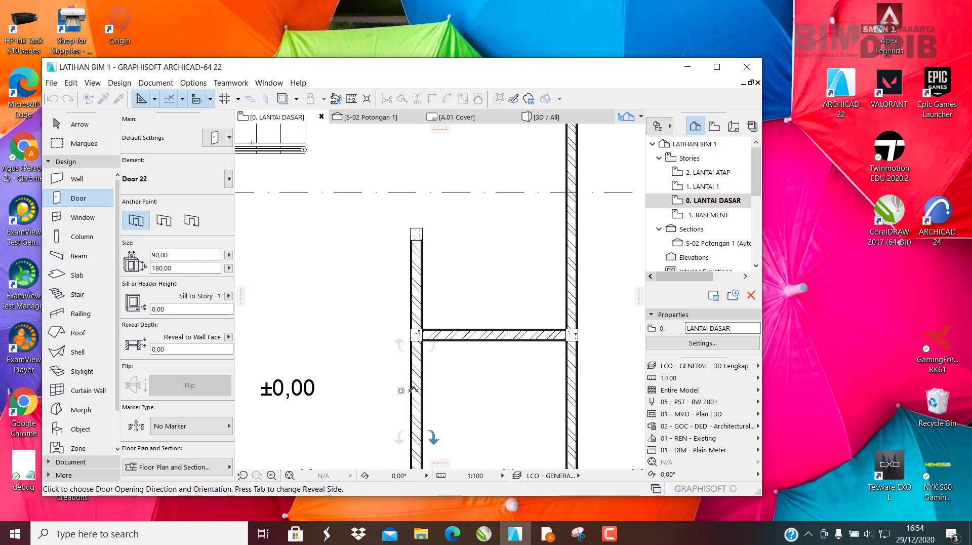
pyautogui.scroll(-3, 477, 319)
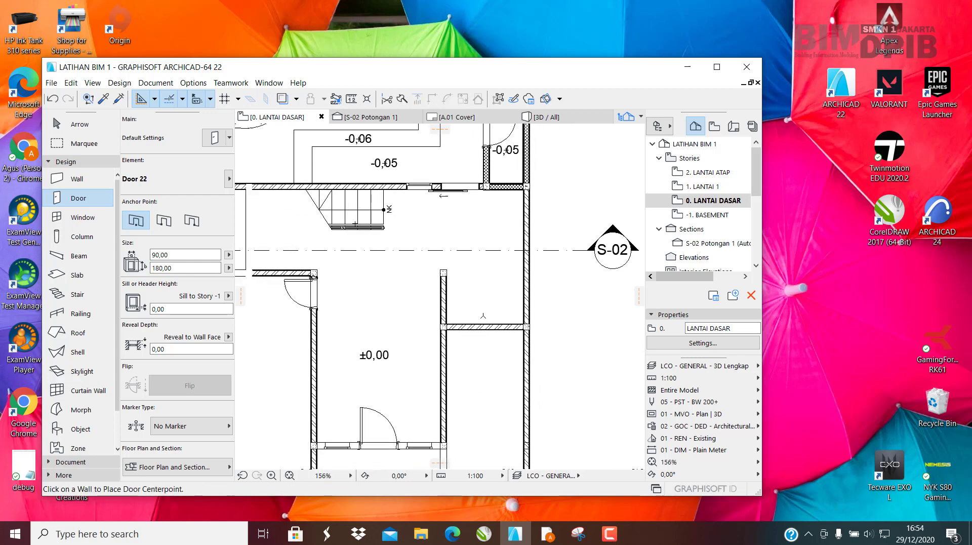
pyautogui.moveTo(476, 316); pyautogui.dragTo(492, 215, button='middle')
pyautogui.press('Escape')
pyautogui.moveTo(490, 286); pyautogui.dragTo(509, 309, button='middle')
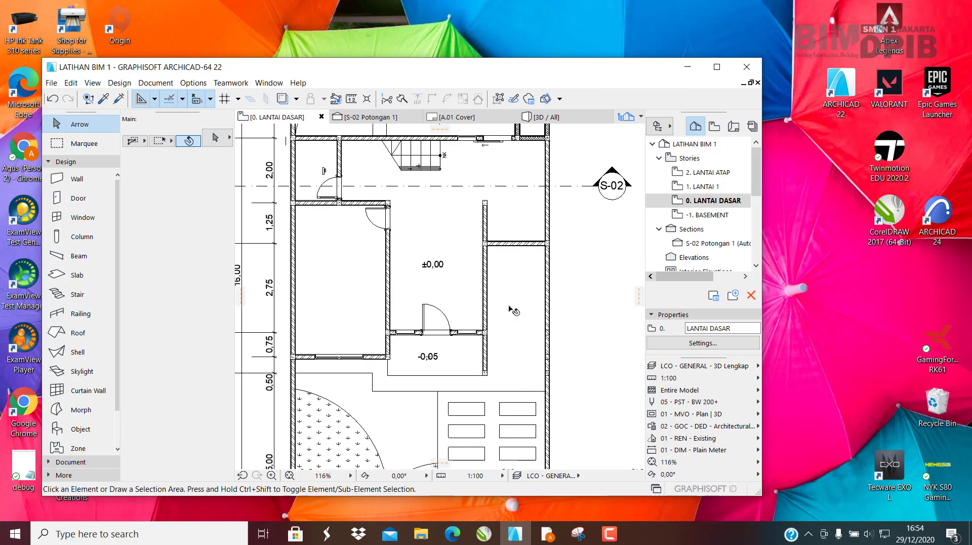
# Switch the plan's graphic override combination to 02 - GOC - DED - Pattern Plan.
pyautogui.click(723, 426)
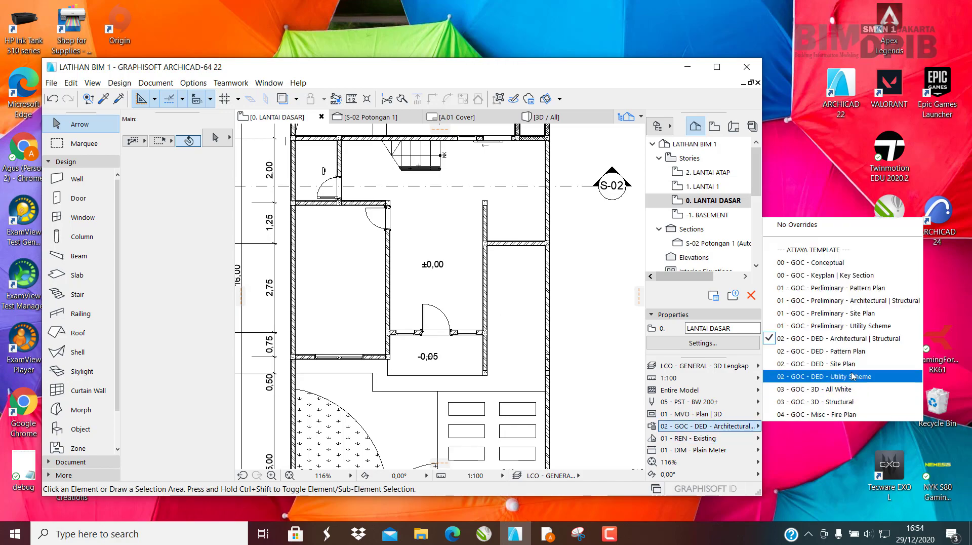
pyautogui.click(856, 351)
pyautogui.scroll(4, 487, 304)
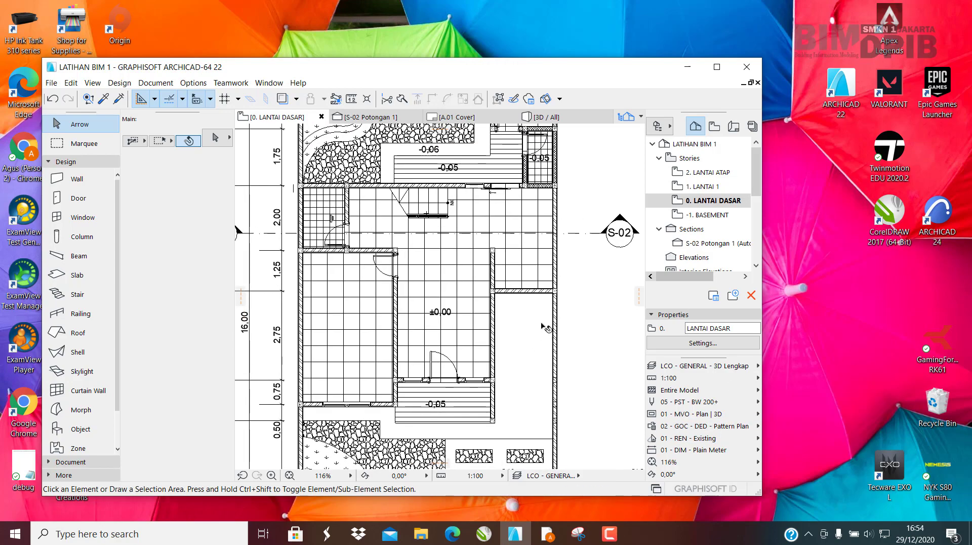
pyautogui.click(505, 297)
pyautogui.scroll(8, 503, 292)
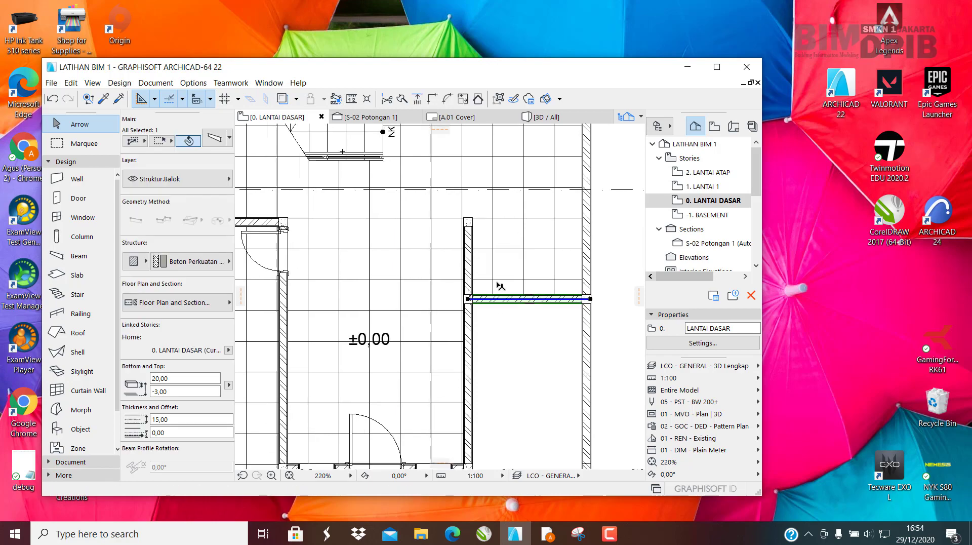
pyautogui.click(74, 194)
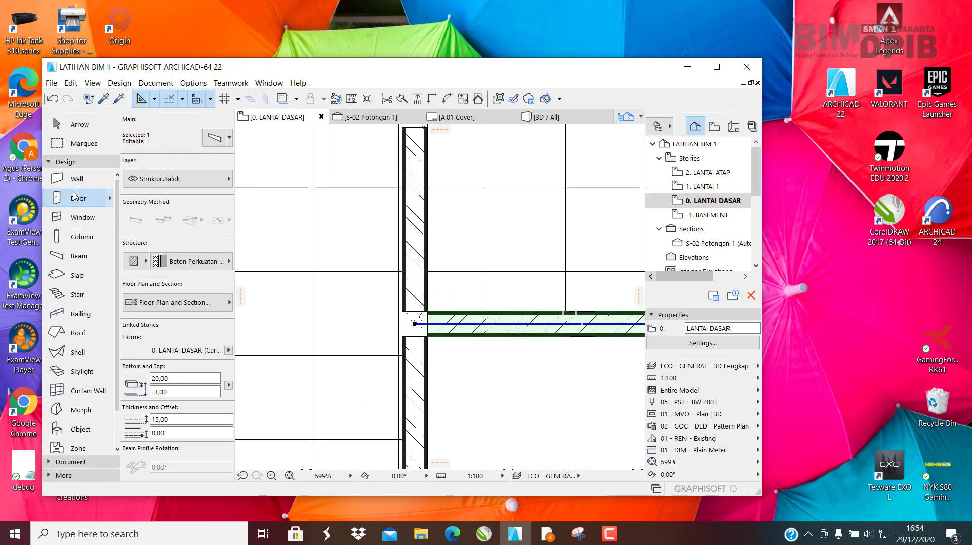
pyautogui.press('Escape')
pyautogui.press('Escape')
pyautogui.scroll(-10, 387, 341)
pyautogui.moveTo(386, 276); pyautogui.dragTo(462, 304, button='middle')
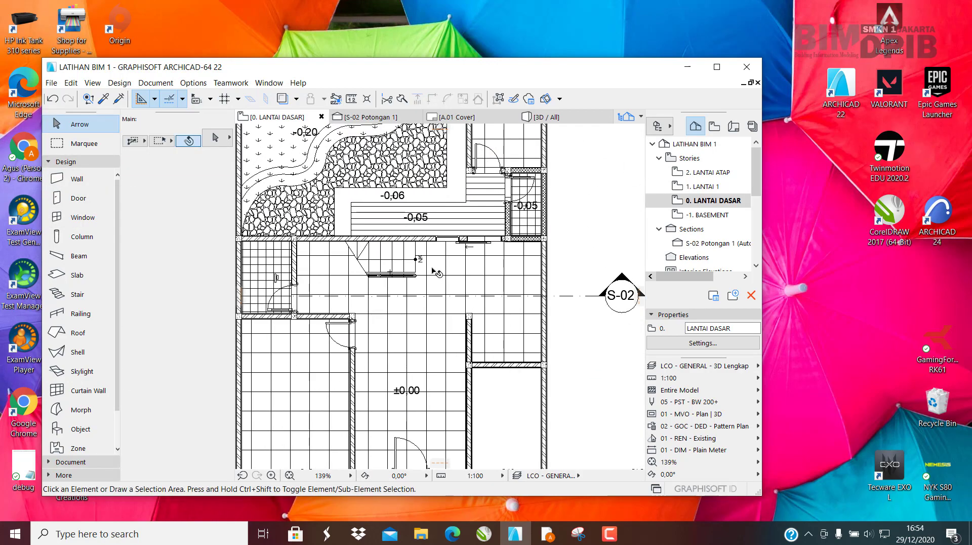
# Copy the 70 × 190 Door 22 further down along the same inner wall.
pyautogui.scroll(2, 459, 249)
pyautogui.scroll(-3, 494, 263)
pyautogui.moveTo(491, 264); pyautogui.dragTo(471, 218, button='middle')
pyautogui.scroll(6, 365, 277)
pyautogui.click(375, 273)
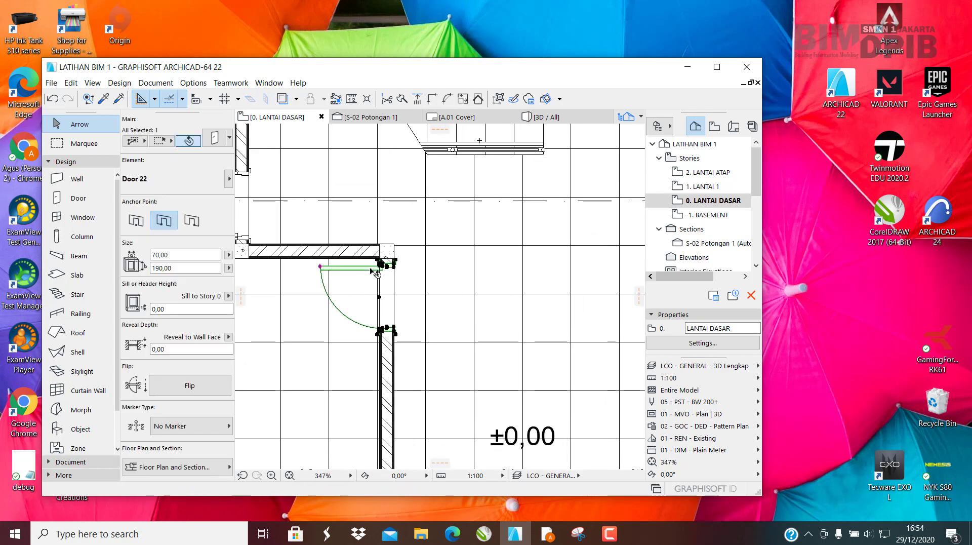
pyautogui.hotkey('ctrl', 'd')
pyautogui.click(399, 264)
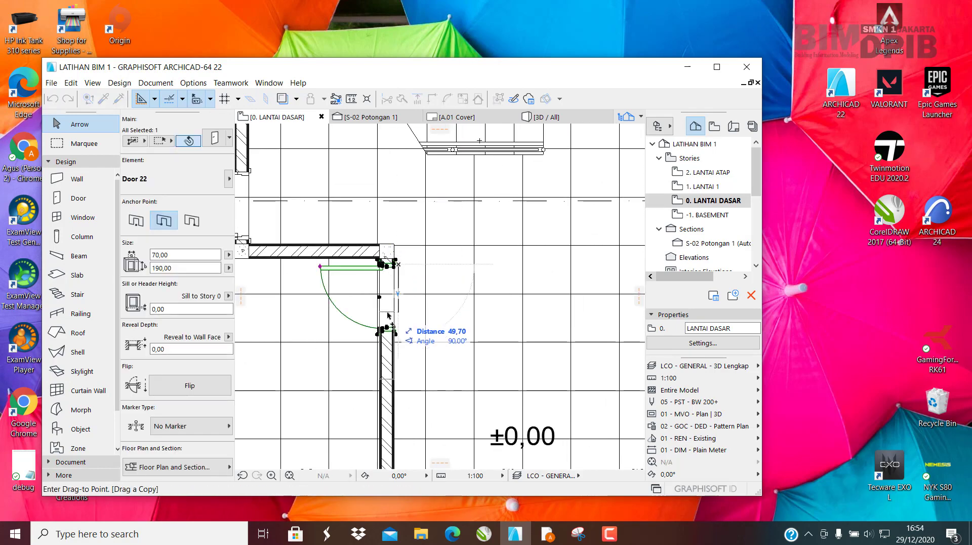
pyautogui.moveTo(391, 315); pyautogui.dragTo(396, 194, button='middle')
pyautogui.click(402, 318)
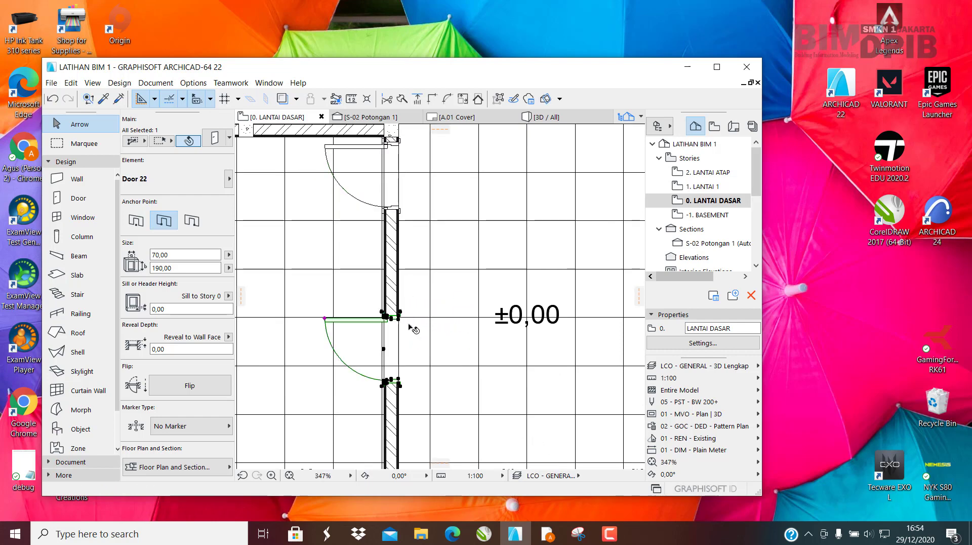
# Undo the door copy in the inner wall.
pyautogui.scroll(-3, 395, 324)
pyautogui.scroll(2, 390, 329)
pyautogui.hotkey('ctrl', 'z')
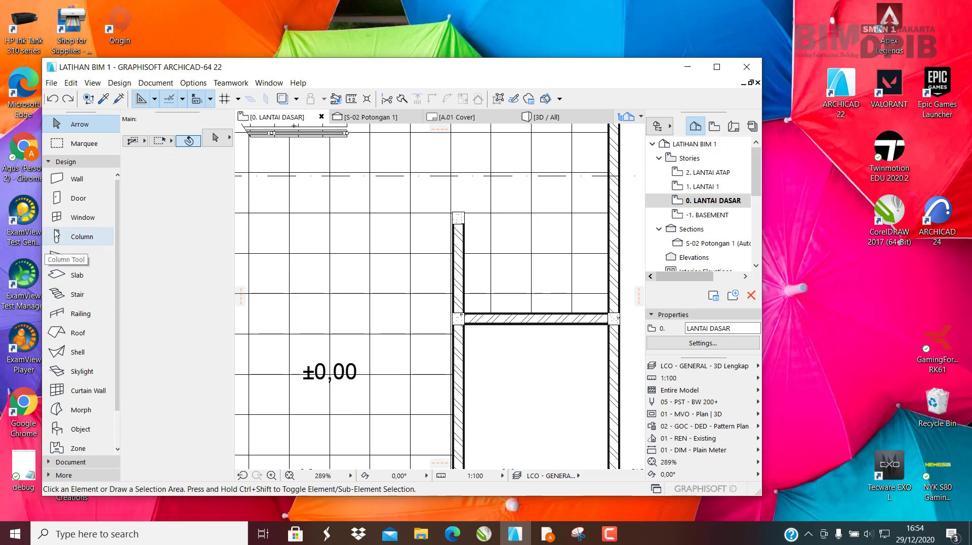
# Set the default door type to Arch Double Door with Transom 22 from the Hinged Doors 22 library.
pyautogui.click(95, 204)
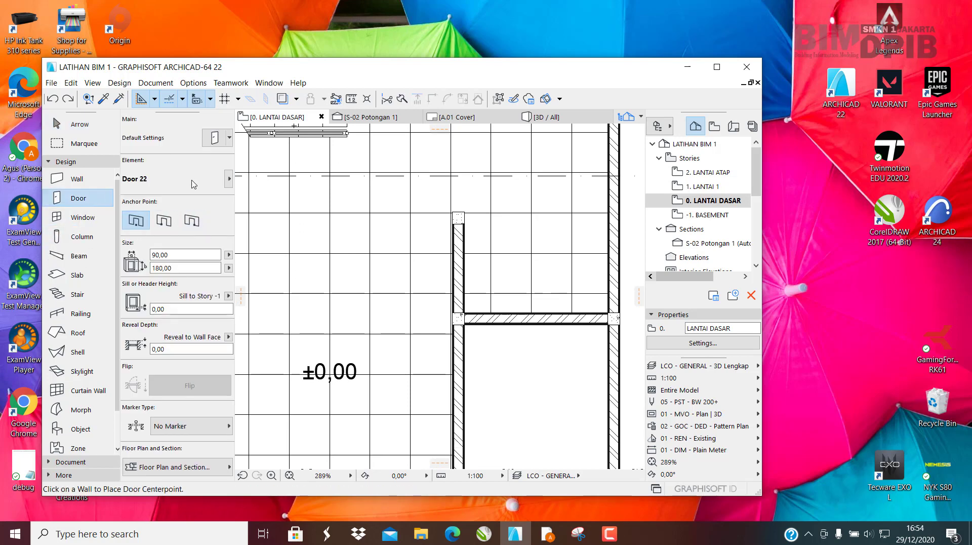
pyautogui.hotkey('ctrl', 't')
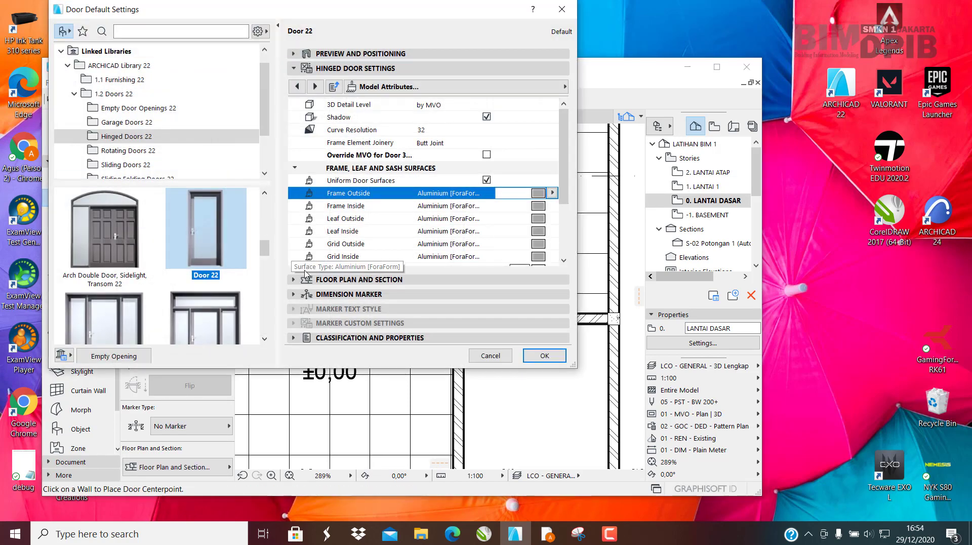
pyautogui.scroll(2, 93, 205)
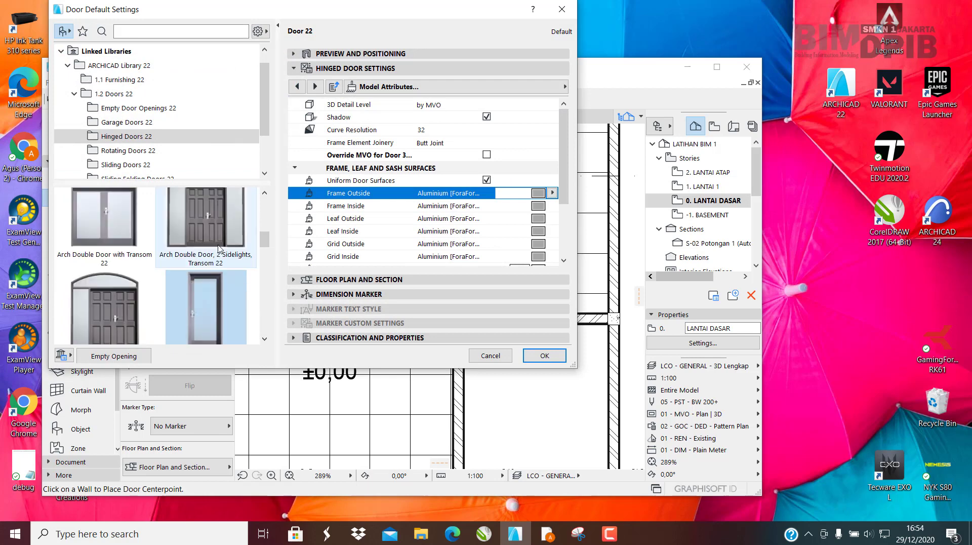
pyautogui.click(93, 206)
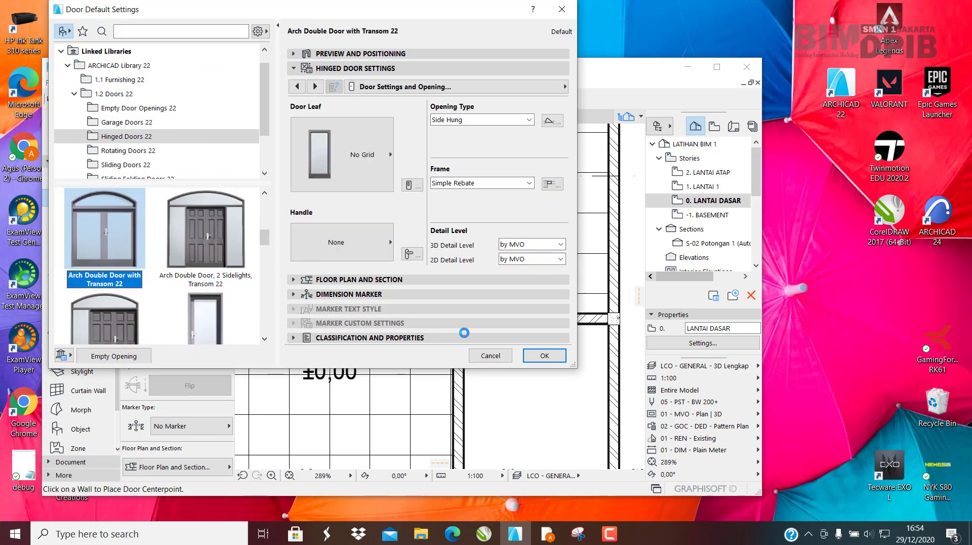
pyautogui.click(544, 355)
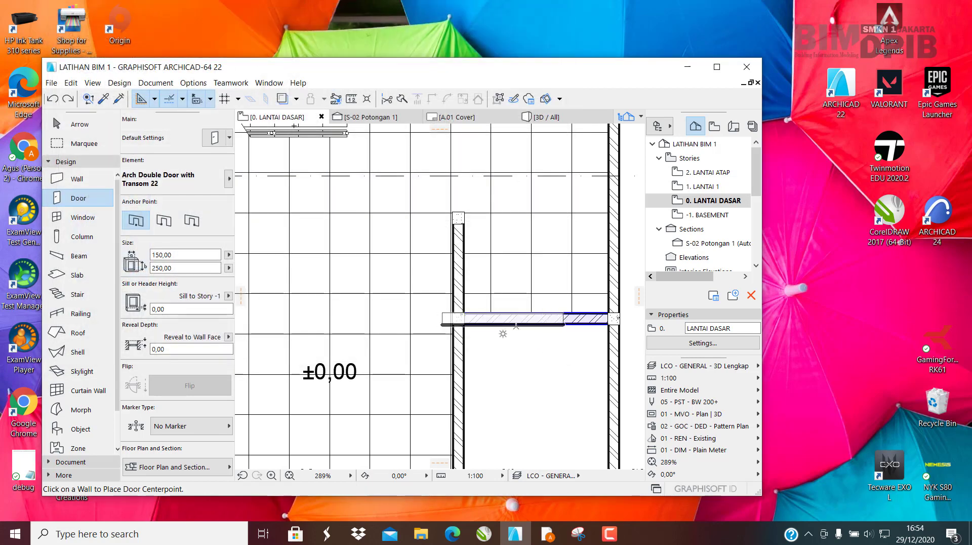
# Try to place the 150 × 250 Arch Double Door with Transom 22 in the side passage's cross wall.
pyautogui.click(534, 320)
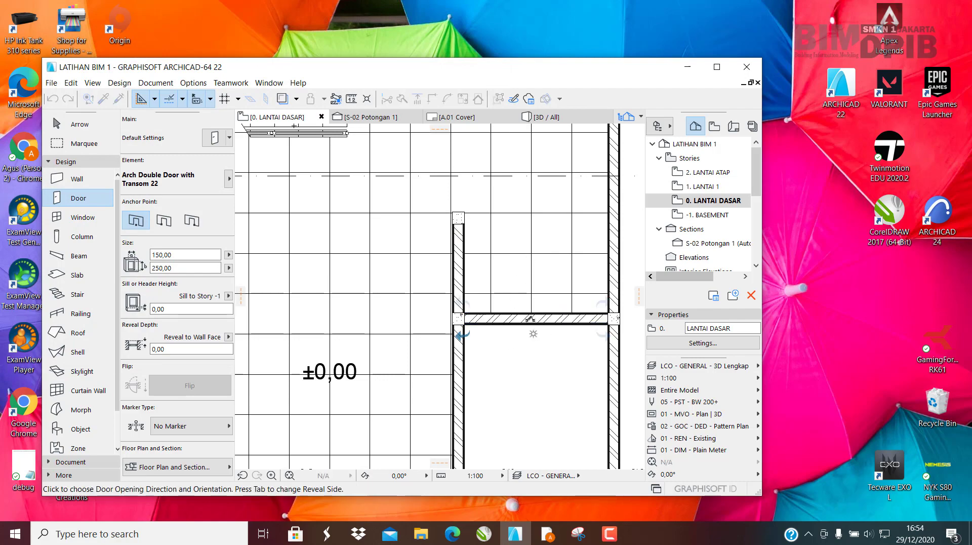
pyautogui.press('Escape')
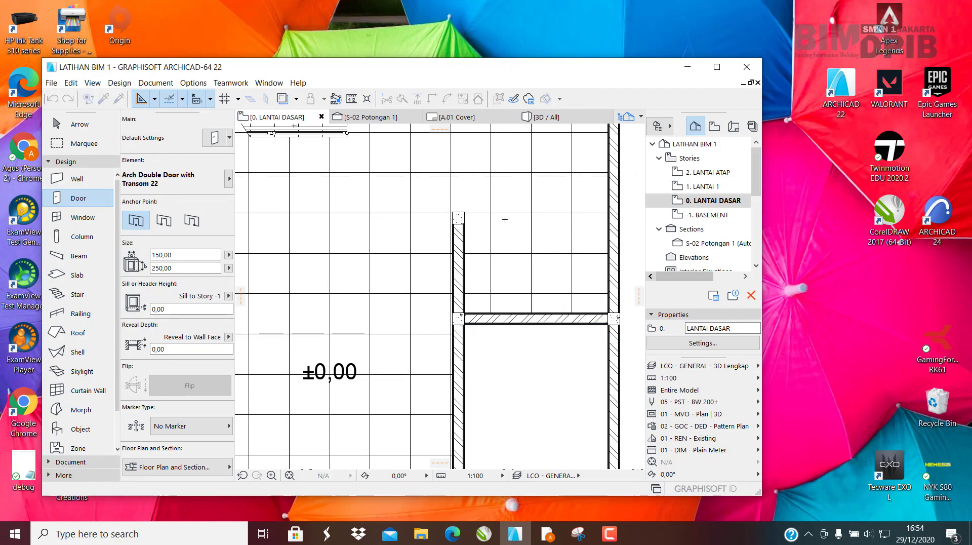
pyautogui.scroll(-4, 502, 222)
pyautogui.moveTo(490, 336); pyautogui.dragTo(495, 309, button='middle')
pyautogui.scroll(2, 389, 340)
pyautogui.moveTo(390, 340); pyautogui.dragTo(468, 339, button='middle')
pyautogui.press('Escape')
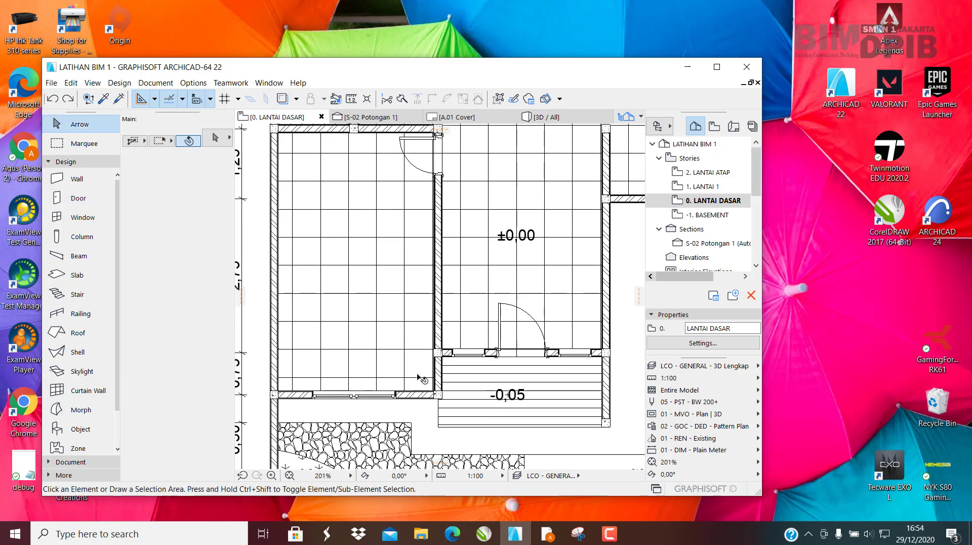
# Inspect the settings of the beam lying on the side passage's cross wall.
pyautogui.moveTo(580, 244); pyautogui.dragTo(458, 360, button='middle')
pyautogui.click(522, 314)
pyautogui.scroll(3, 493, 320)
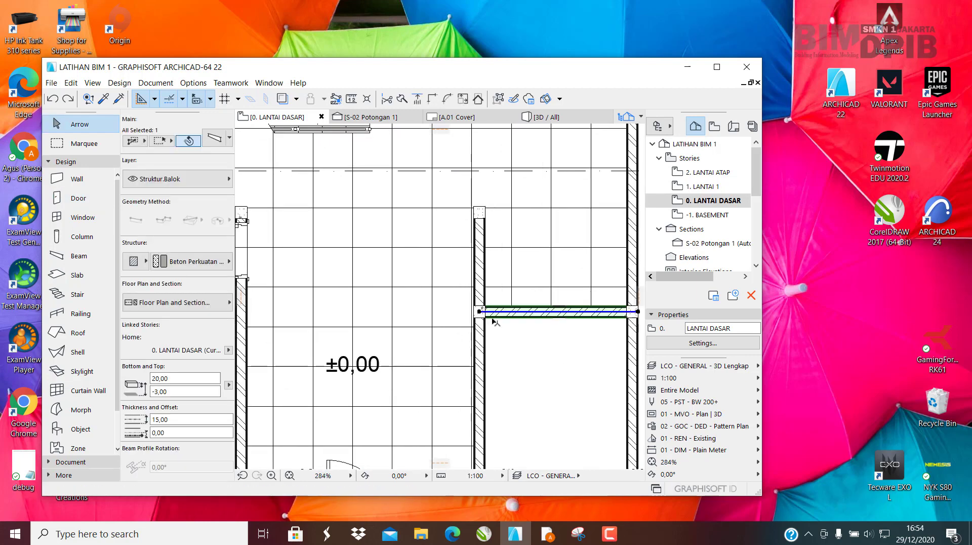
pyautogui.moveTo(493, 320); pyautogui.dragTo(445, 337, button='middle')
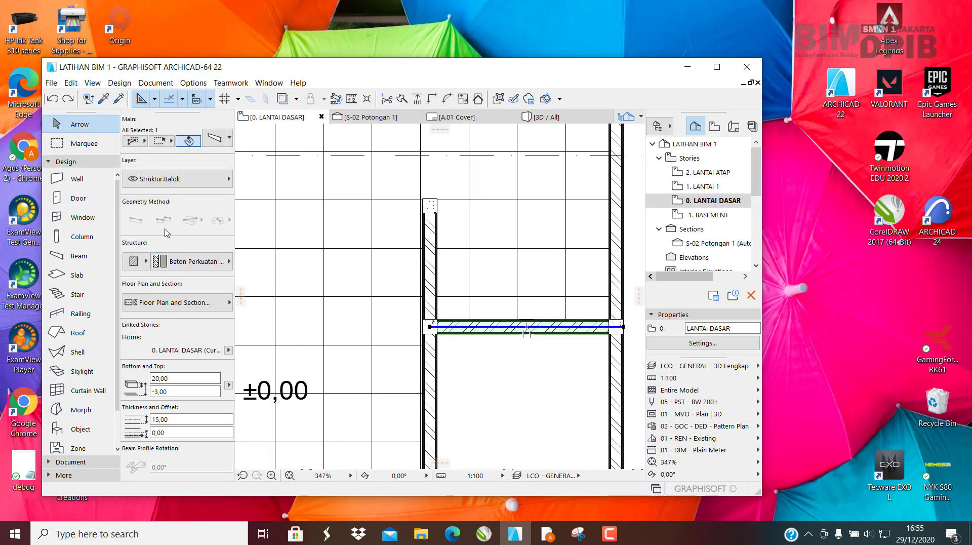
pyautogui.scroll(-5, 166, 233)
pyautogui.scroll(-3, 516, 311)
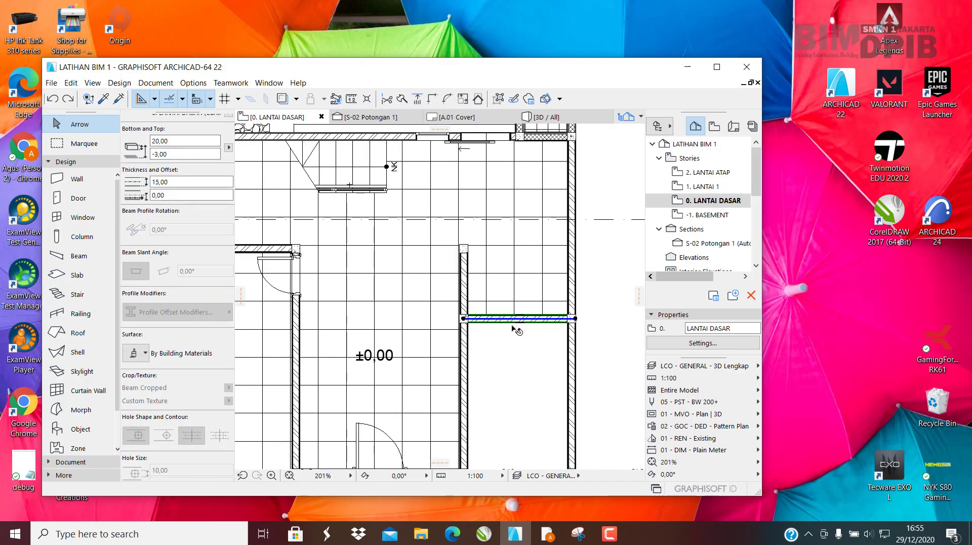
pyautogui.press('Escape')
# Try to select the side passage's cross wall along its lower edge.
pyautogui.scroll(-5, 522, 311)
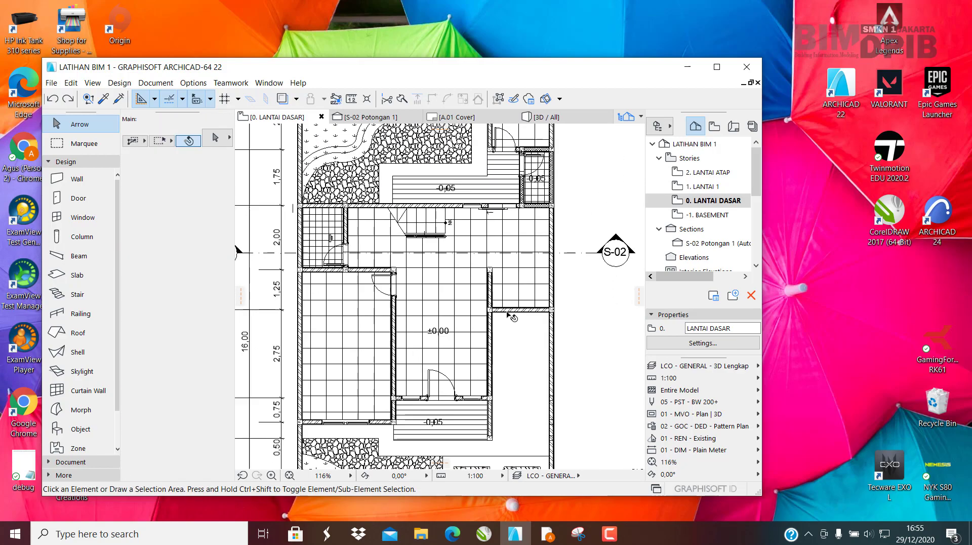
pyautogui.click(520, 314)
pyautogui.scroll(5, 519, 315)
pyautogui.scroll(2, 516, 314)
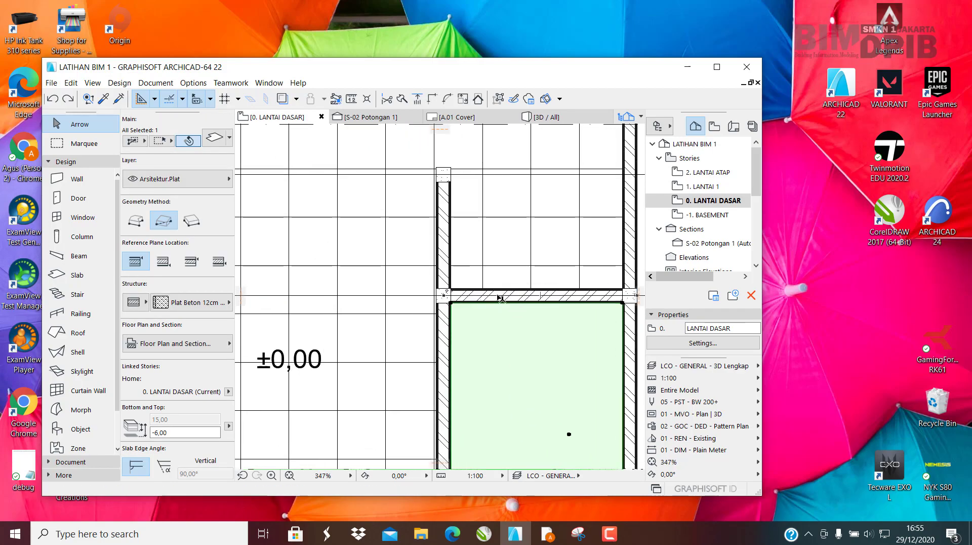
pyautogui.click(498, 308)
pyautogui.press('Escape')
pyautogui.click(509, 303)
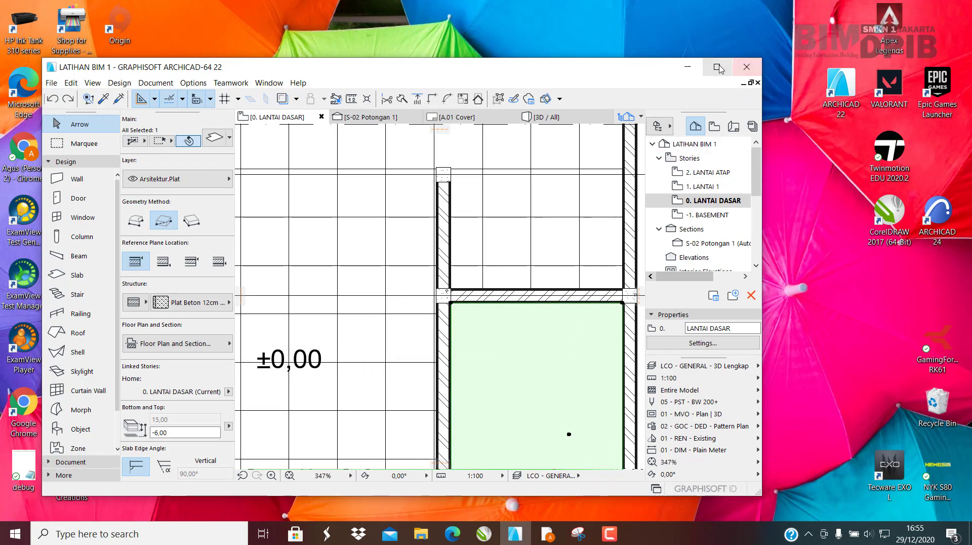
# Maximise the program window and clear the slab selection.
pyautogui.click(718, 67)
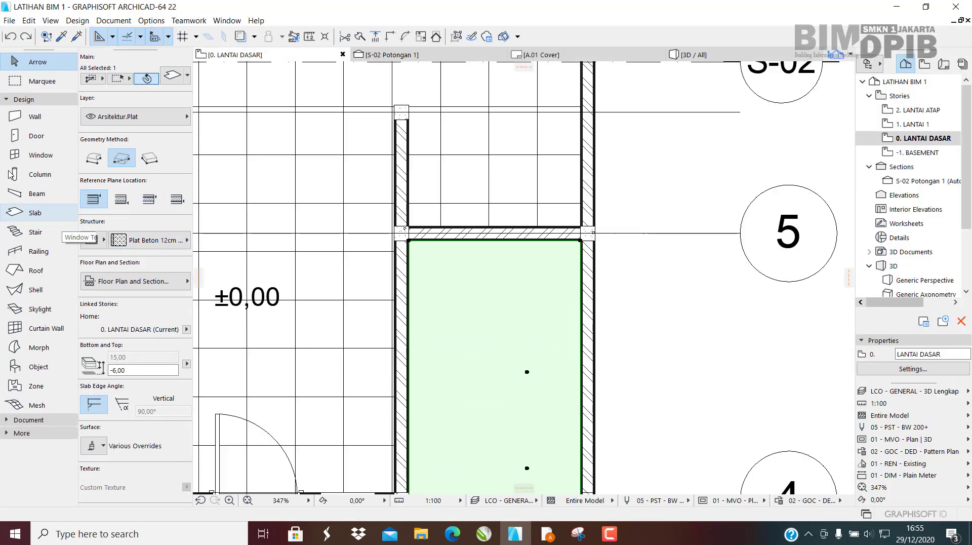
pyautogui.press('Escape')
pyautogui.click(31, 157)
pyautogui.click(34, 122)
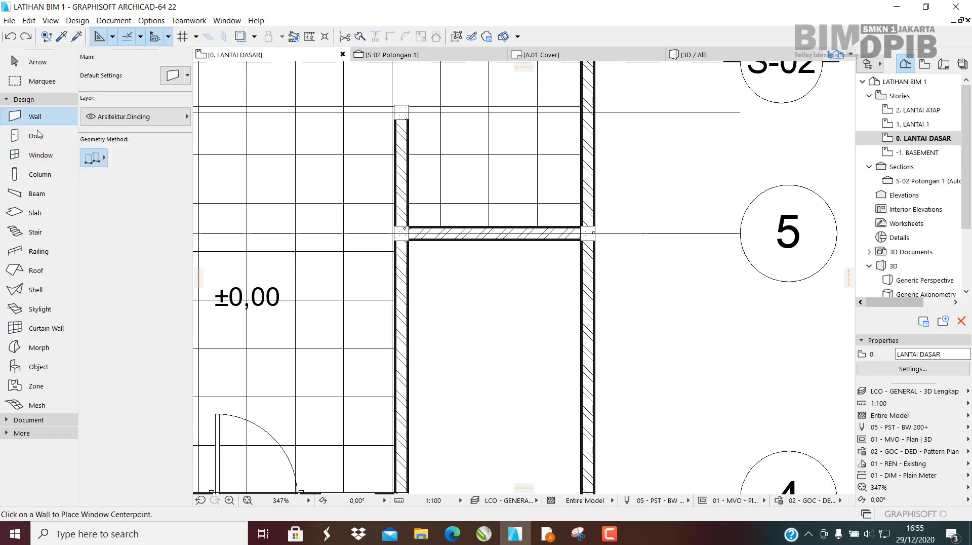
pyautogui.press('Escape')
# Set the default door type back to Door 22 from the Hinged Doors 22 library.
pyautogui.click(35, 136)
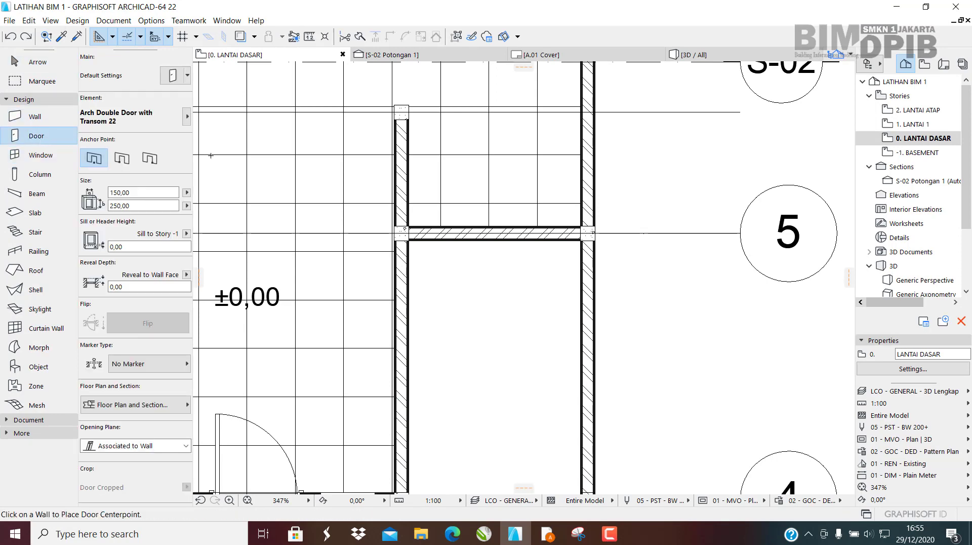
pyautogui.click(172, 75)
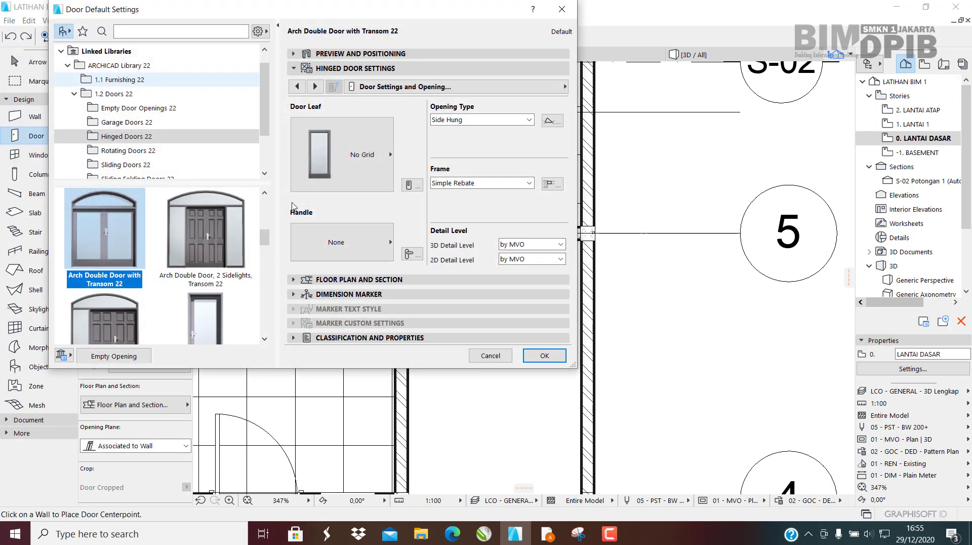
pyautogui.scroll(4, 235, 218)
pyautogui.scroll(-4, 226, 275)
pyautogui.scroll(-1, 226, 280)
pyautogui.click(228, 292)
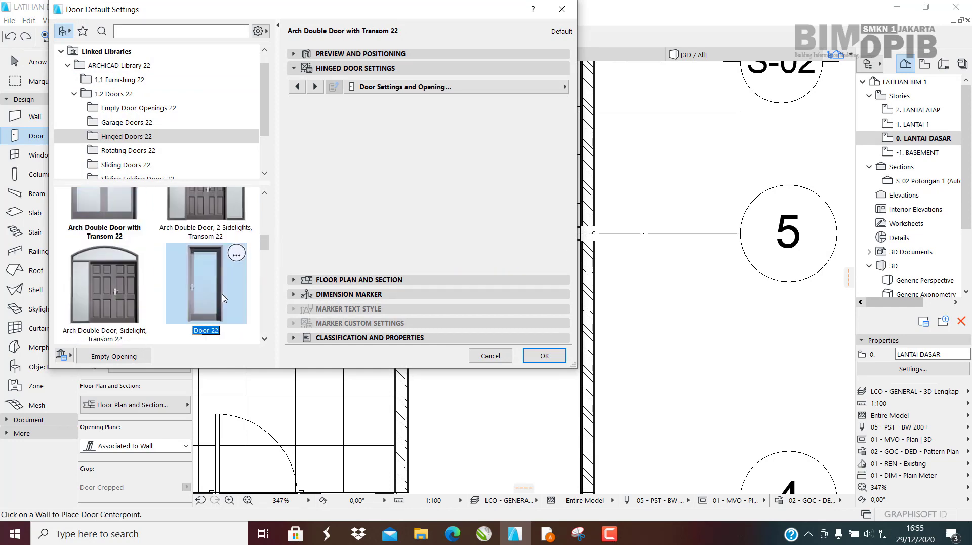
pyautogui.click(533, 356)
# Try to place the 90 × 210 Door 22 in the side passage's cross wall near its inner column.
pyautogui.moveTo(431, 321); pyautogui.dragTo(404, 379, button='middle')
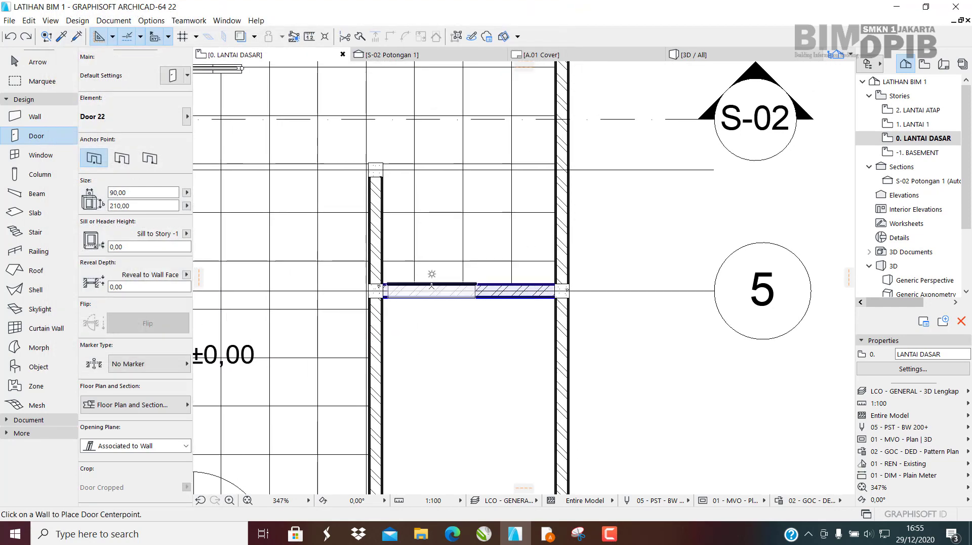
pyautogui.click(432, 290)
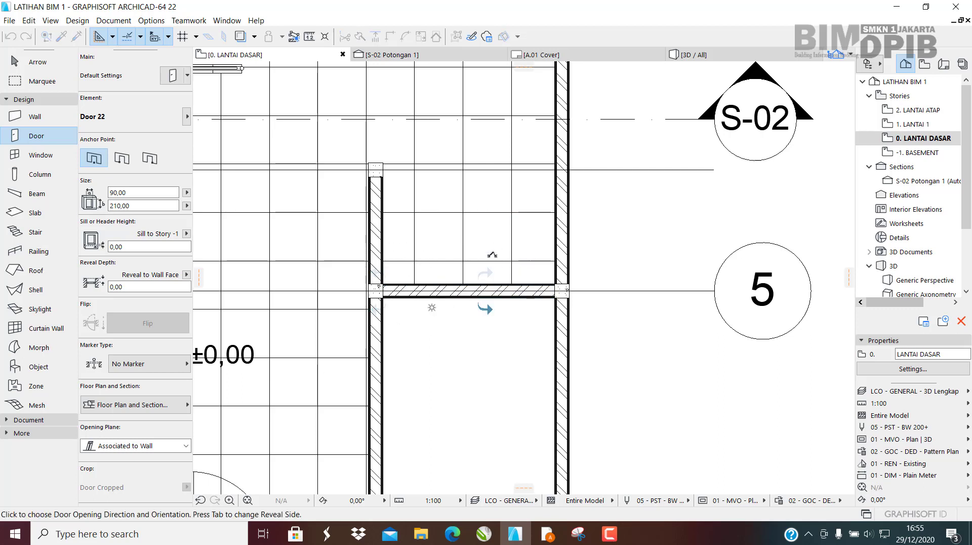
pyautogui.press('Escape')
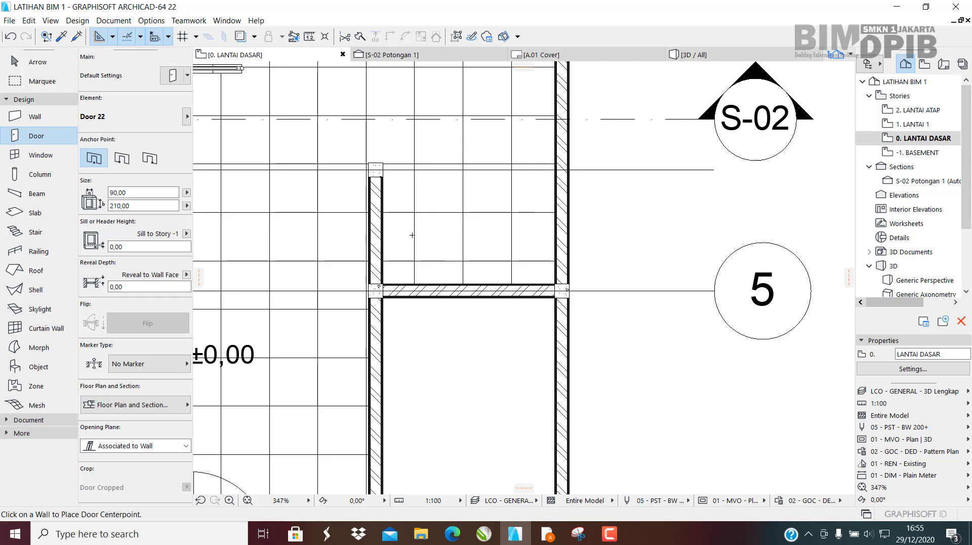
pyautogui.scroll(-6, 436, 234)
pyautogui.moveTo(443, 242); pyautogui.dragTo(450, 275, button='middle')
pyautogui.press('Escape')
# Save the LATIHAN BIM 1 project.
pyautogui.scroll(2, 453, 282)
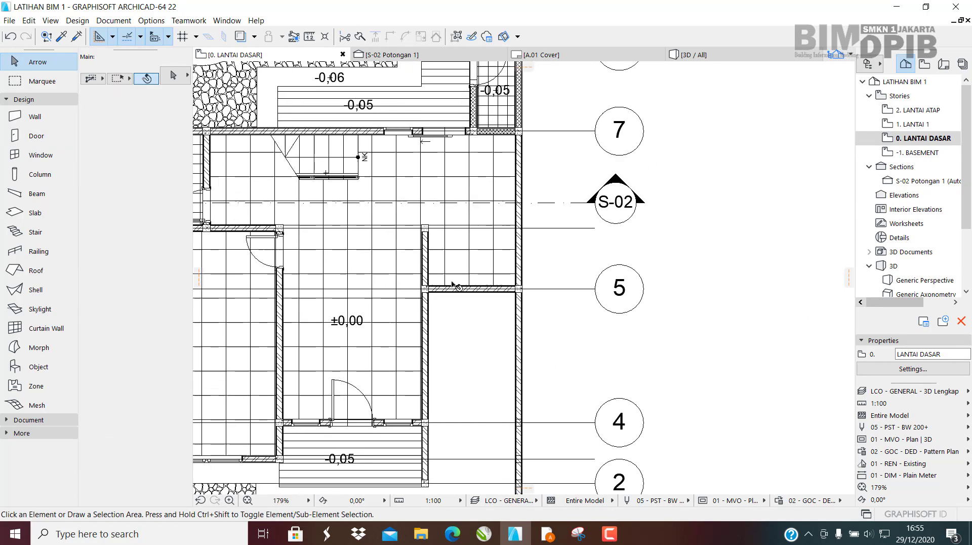
pyautogui.scroll(1, 452, 284)
pyautogui.click(10, 21)
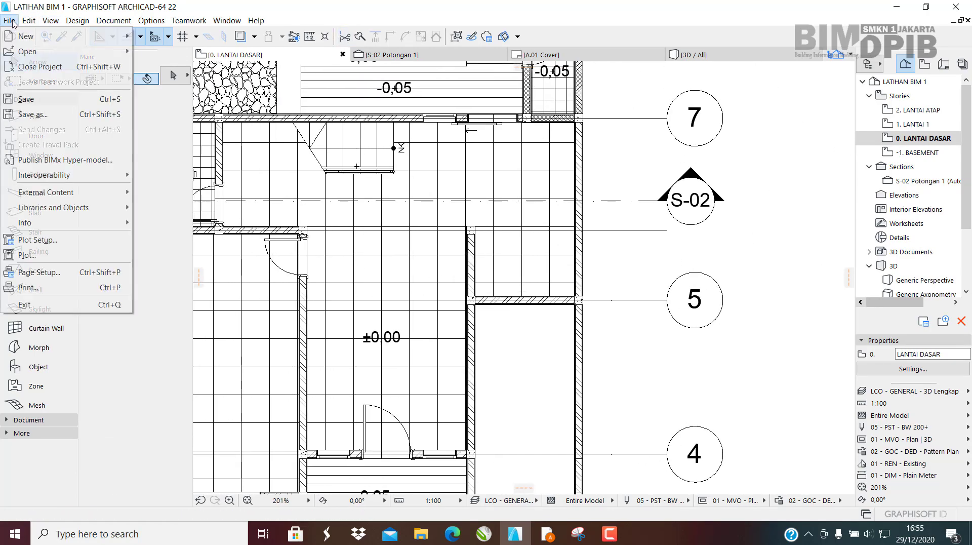
pyautogui.click(59, 99)
# Try to place the 90 × 210 Door 22 in the detached wall beside the house plan, near its house-side end.
pyautogui.scroll(-4, 456, 261)
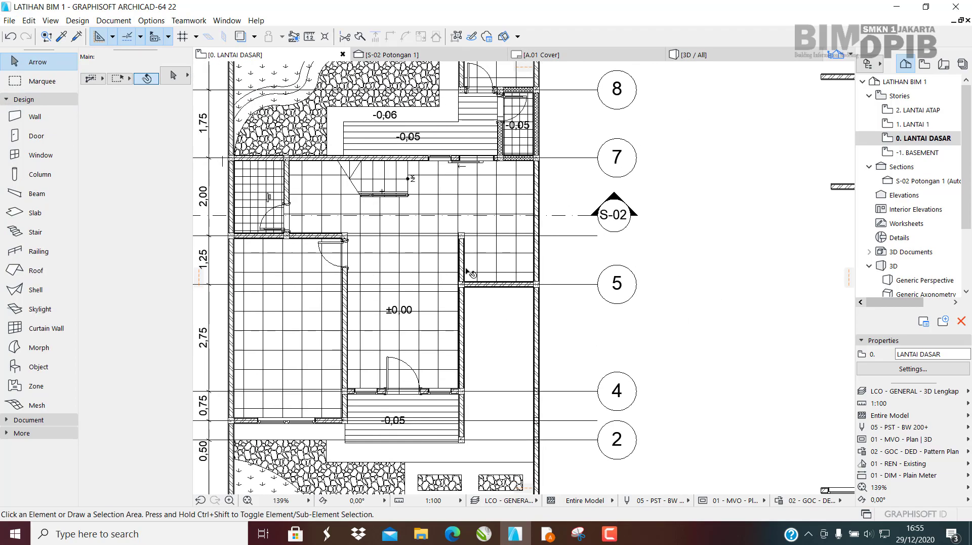
pyautogui.moveTo(623, 289); pyautogui.dragTo(503, 330, button='middle')
pyautogui.scroll(3, 553, 303)
pyautogui.click(686, 219)
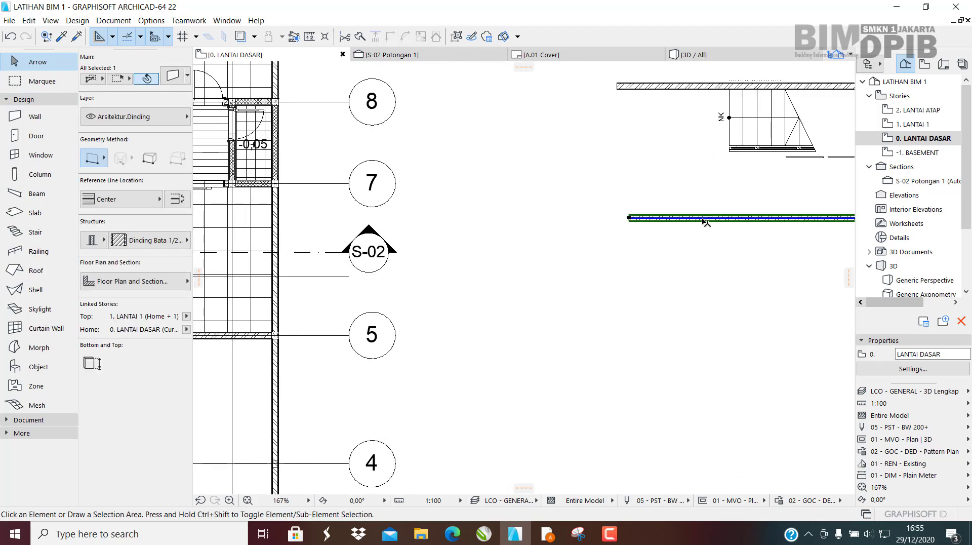
pyautogui.moveTo(687, 219); pyautogui.dragTo(514, 292, button='middle')
pyautogui.scroll(3, 514, 292)
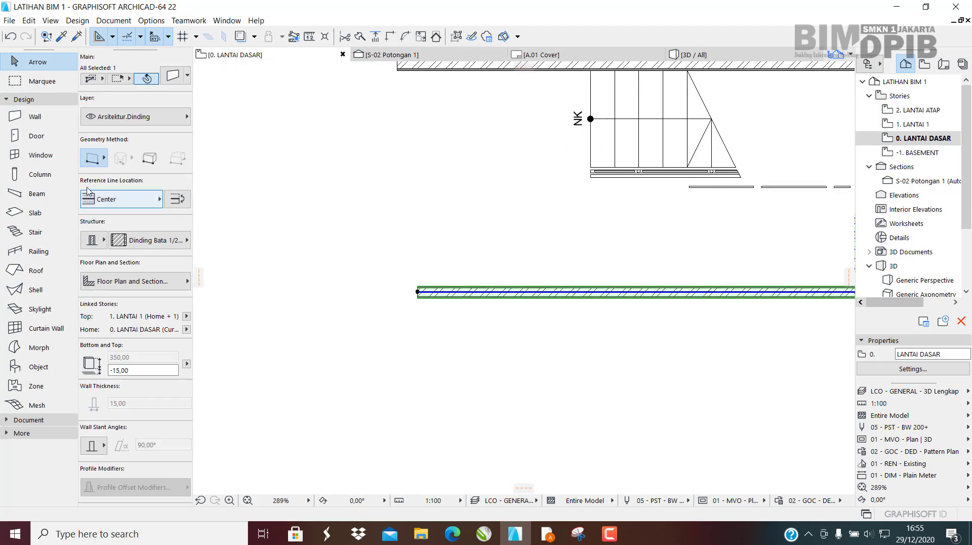
pyautogui.click(32, 137)
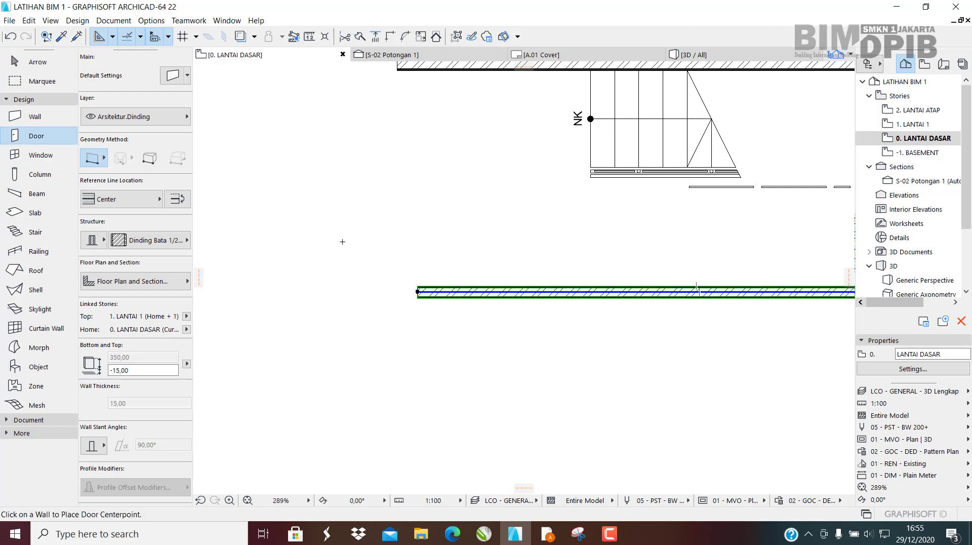
pyautogui.press('Escape')
pyautogui.press('Escape')
pyautogui.click(32, 137)
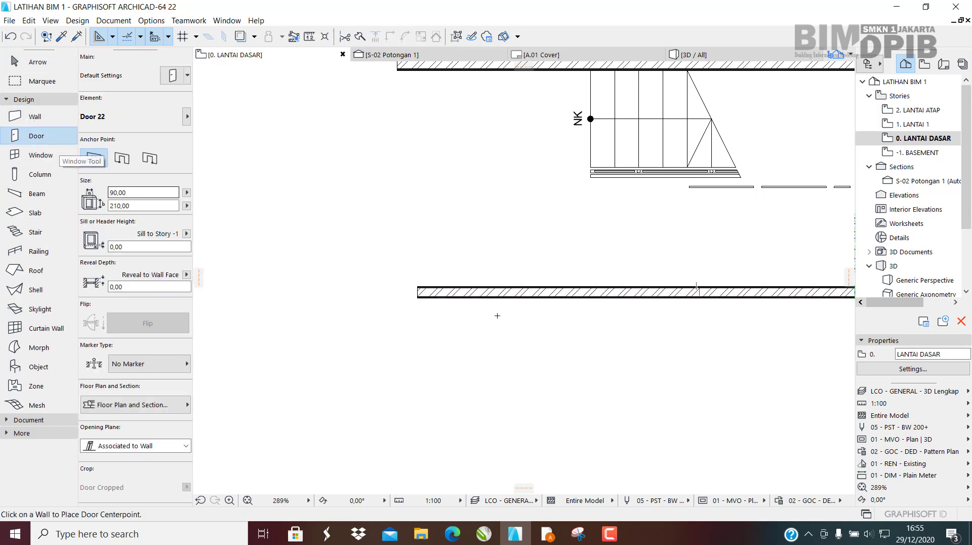
pyautogui.click(479, 292)
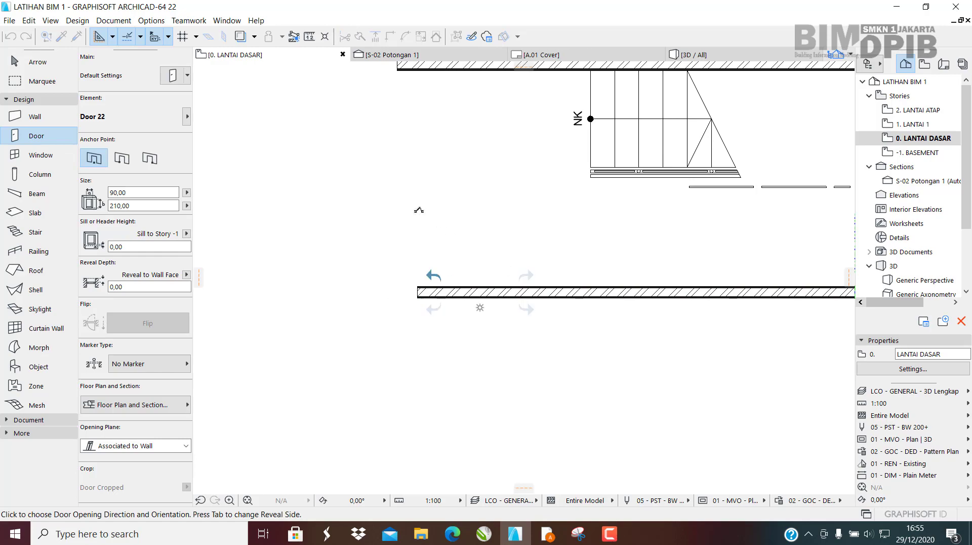
pyautogui.click(433, 273)
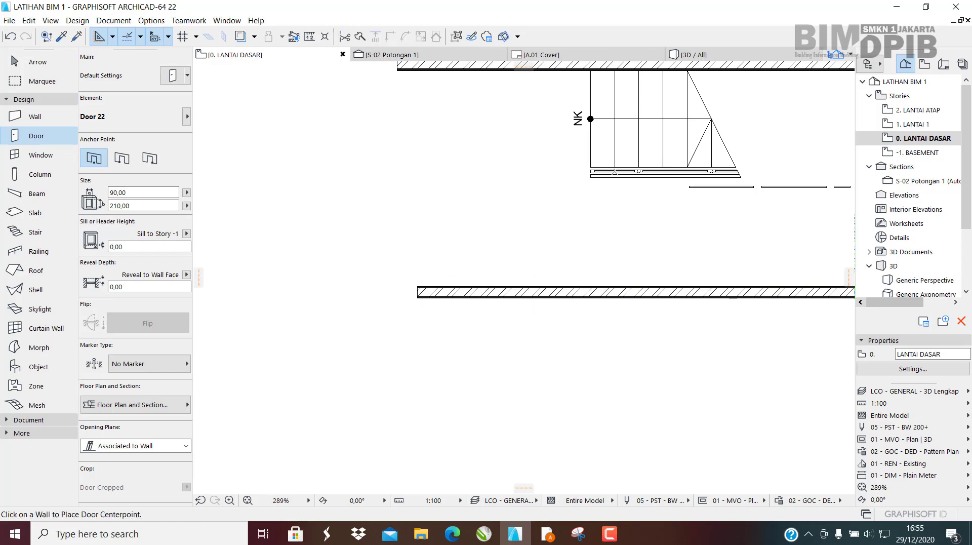
# In the 3D view, delete the stray door hanging below the side passage's cross wall.
pyautogui.press('F3')
pyautogui.scroll(-10, 494, 295)
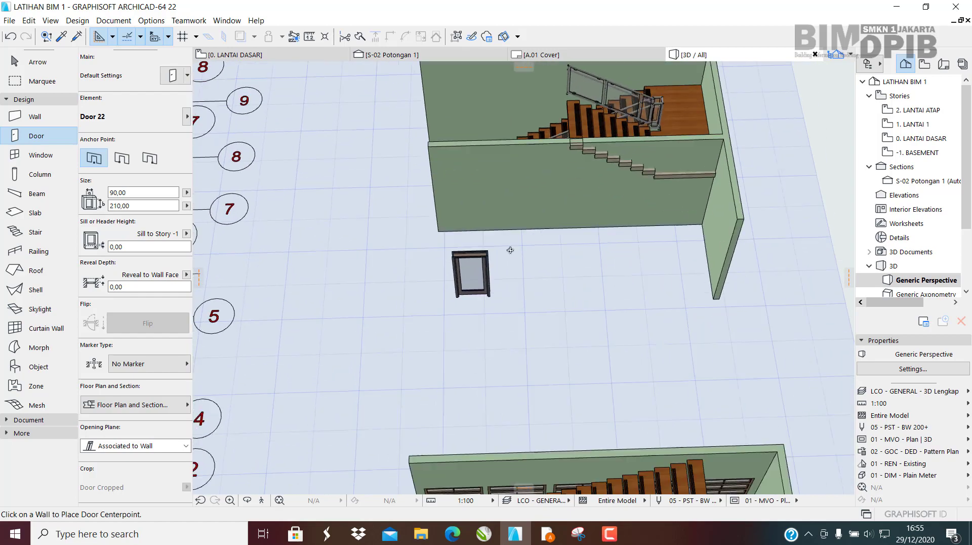
pyautogui.moveTo(510, 250)
pyautogui.keyDown('shift'); pyautogui.mouseDown(button='middle')
pyautogui.moveTo(562, 189)
pyautogui.moveTo(502, 240)
pyautogui.mouseUp(button='middle'); pyautogui.keyUp('shift')
pyautogui.scroll(5, 459, 272)
pyautogui.moveTo(459, 272); pyautogui.dragTo(593, 232, button='middle')
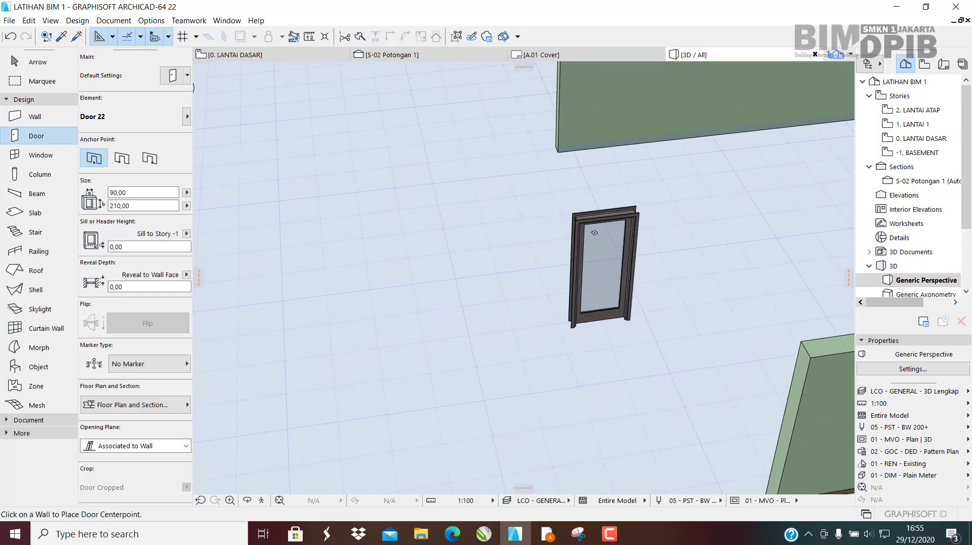
pyautogui.scroll(-3, 582, 229)
pyautogui.moveTo(253, 299)
pyautogui.keyDown('shift'); pyautogui.mouseDown(button='middle')
pyautogui.moveTo(243, 241)
pyautogui.moveTo(284, 247)
pyautogui.moveTo(623, 188)
pyautogui.mouseUp(button='middle'); pyautogui.keyUp('shift')
pyautogui.press('Escape')
pyautogui.moveTo(570, 298); pyautogui.dragTo(435, 196)
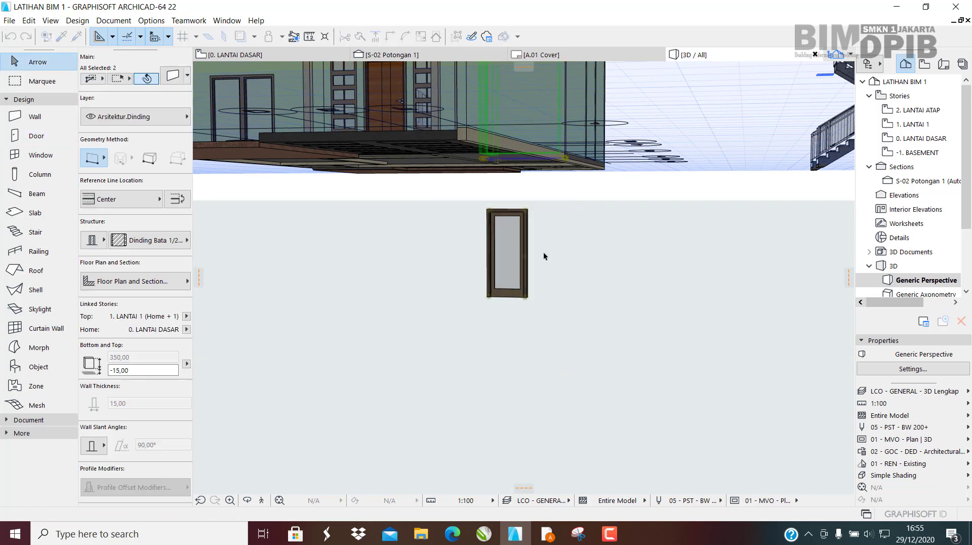
pyautogui.moveTo(544, 254); pyautogui.dragTo(542, 318, button='middle')
pyautogui.press('Escape')
pyautogui.click(512, 325)
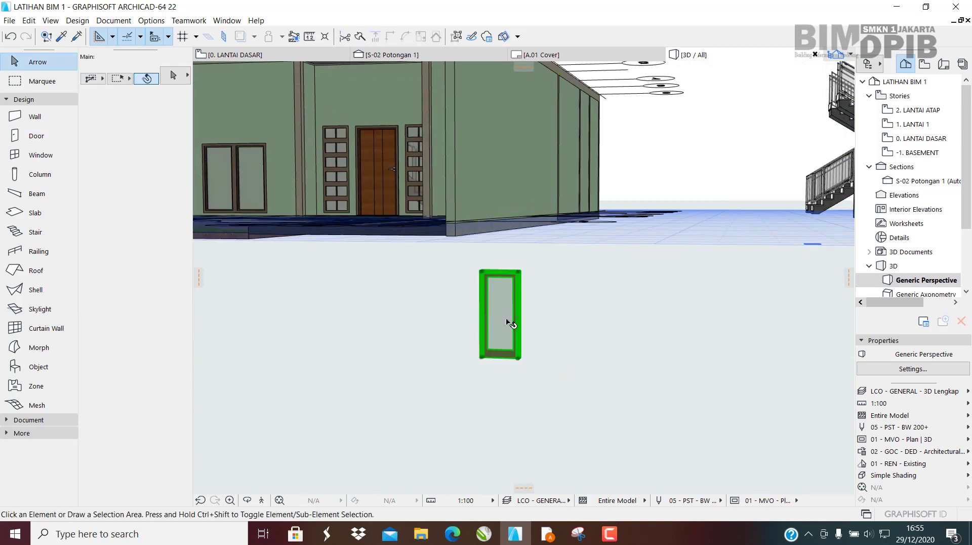
pyautogui.press('Delete')
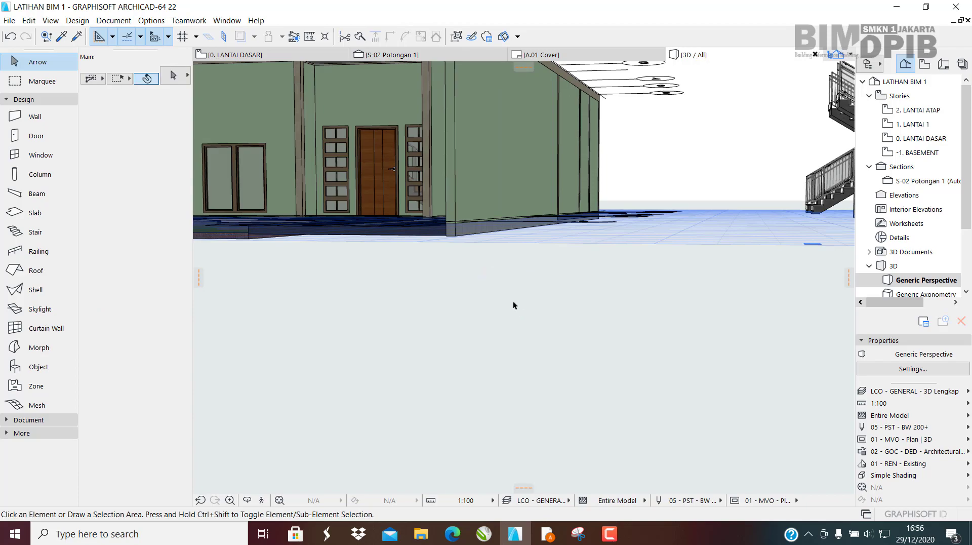
# Review Door 22's default positioning and hinged door settings, keeping its sill anchored to Story -1.
pyautogui.keyDown('shift'); pyautogui.moveTo(488, 217); pyautogui.dragTo(532, 271, button='middle'); pyautogui.keyUp('shift')
pyautogui.moveTo(462, 153)
pyautogui.mouseDown(button='middle')
pyautogui.moveTo(355, 253)
pyautogui.moveTo(335, 215)
pyautogui.moveTo(446, 252)
pyautogui.mouseUp(button='middle')
pyautogui.scroll(3, 354, 251)
pyautogui.click(40, 136)
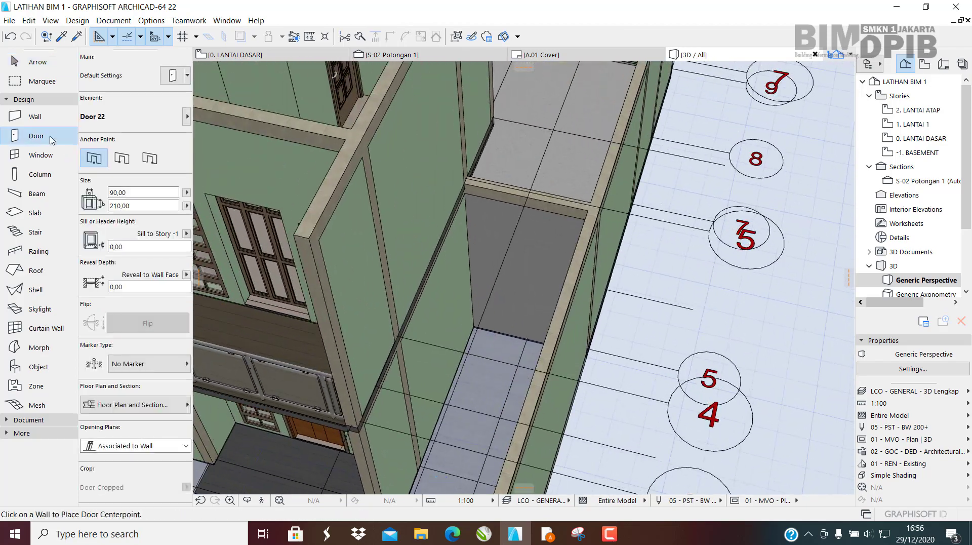
pyautogui.click(172, 76)
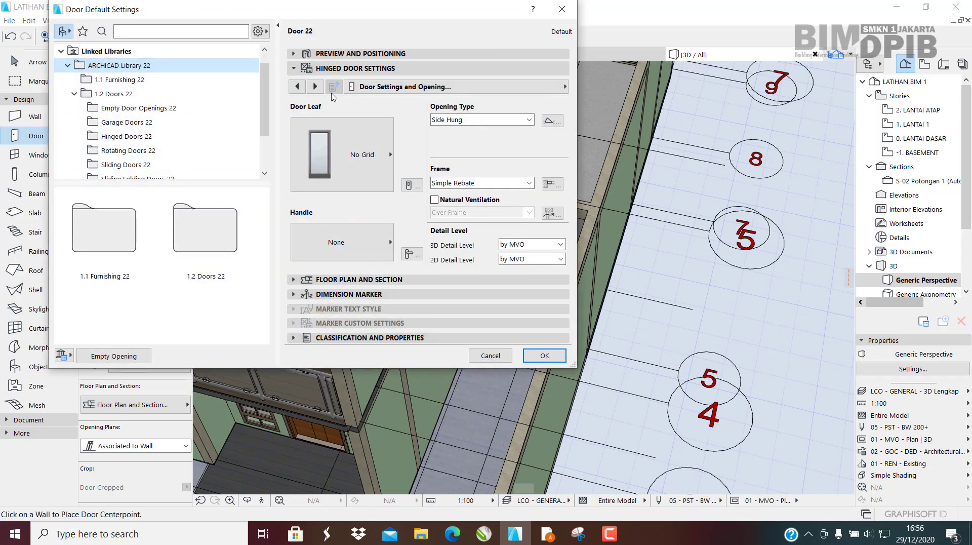
pyautogui.click(312, 54)
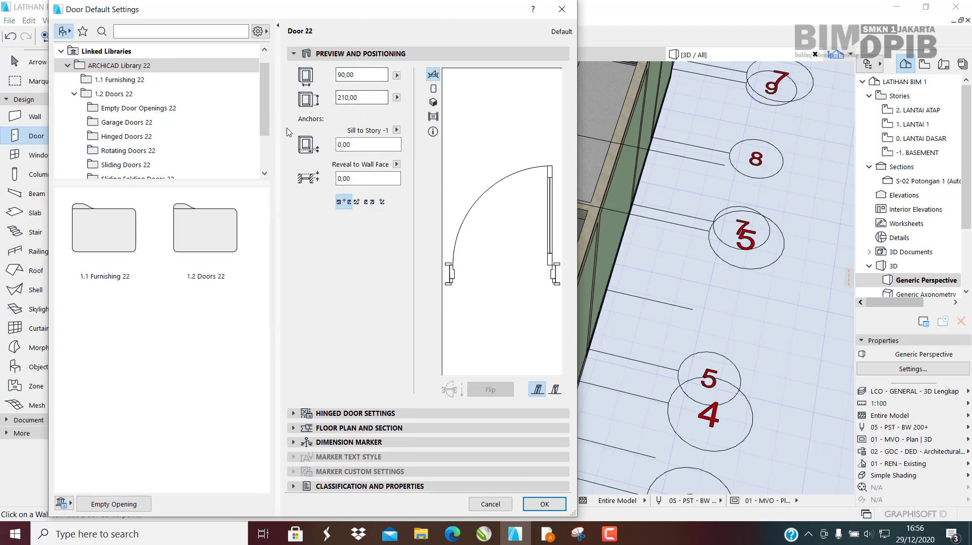
pyautogui.scroll(1, 243, 125)
pyautogui.scroll(-2, 228, 169)
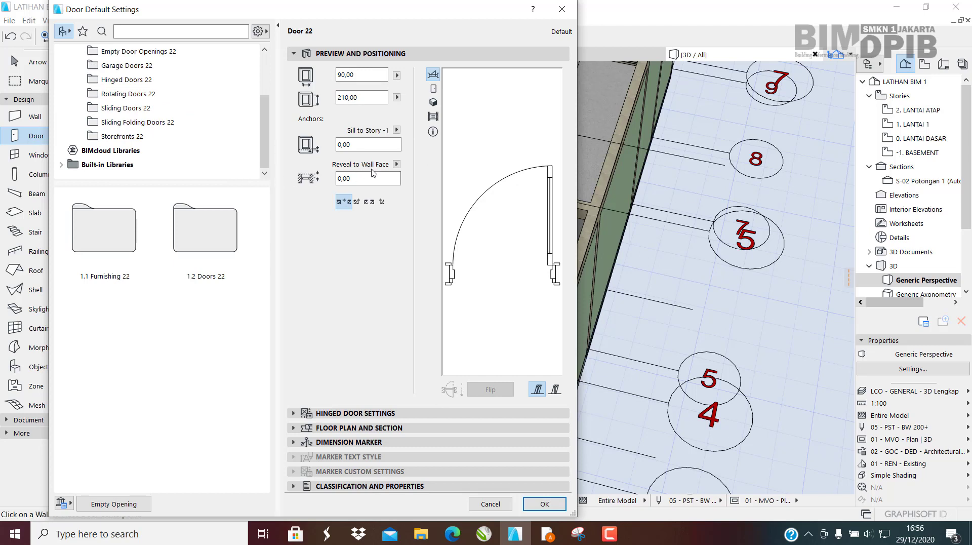
pyautogui.click(396, 131)
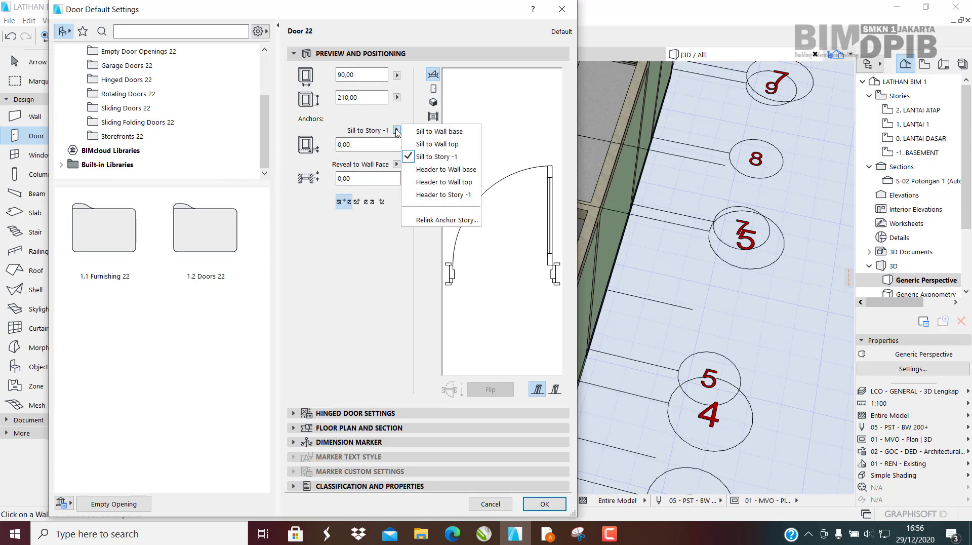
pyautogui.click(426, 157)
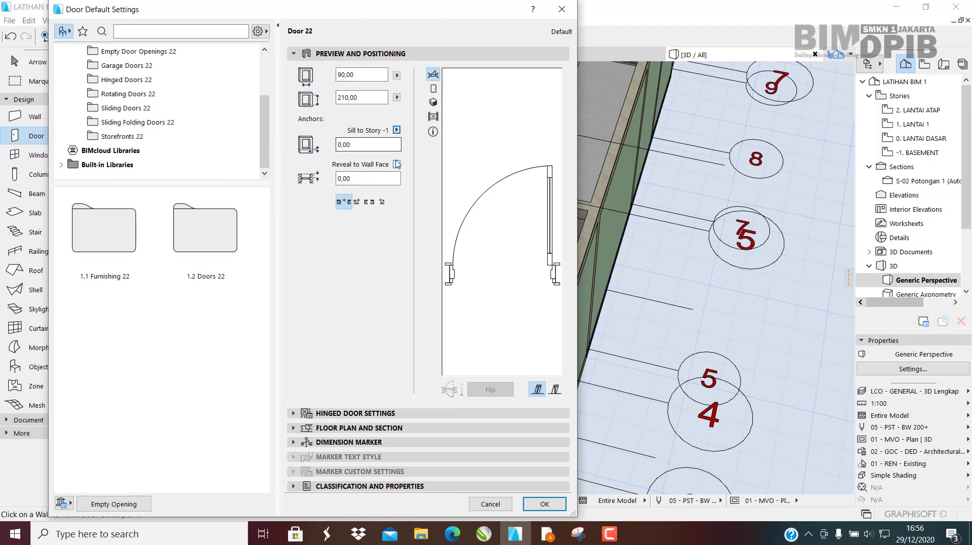
pyautogui.click(390, 413)
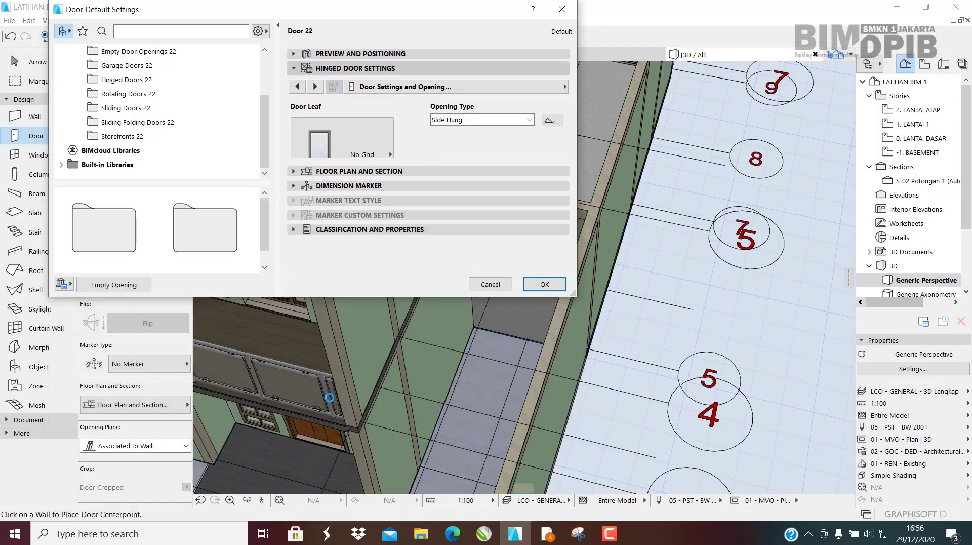
# Set the default door's leaf style to French Leaf and accept the door settings.
pyautogui.click(357, 153)
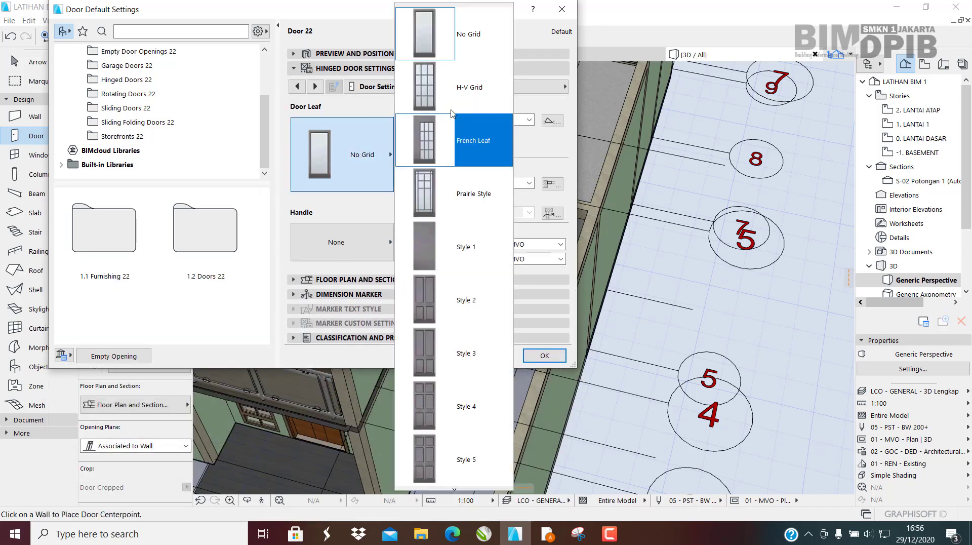
pyautogui.click(456, 140)
pyautogui.click(545, 355)
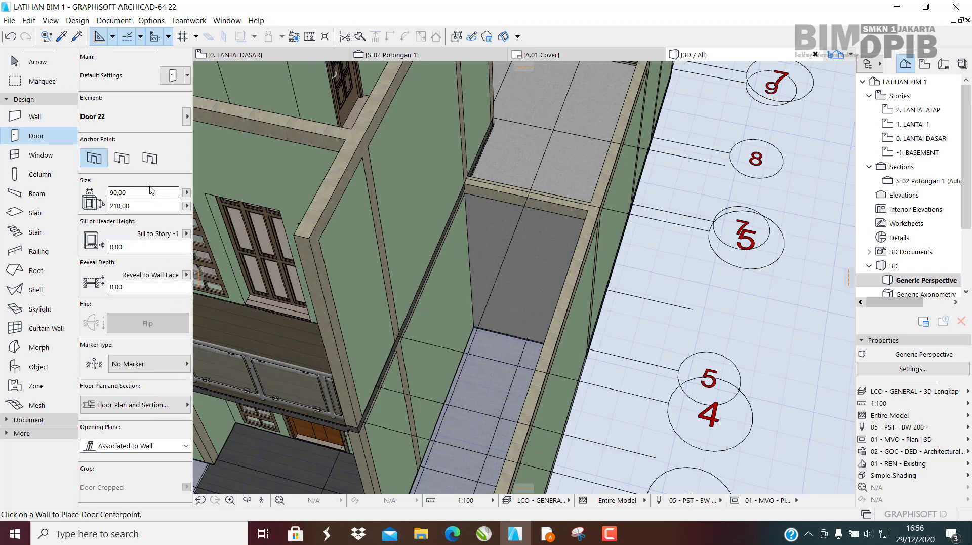
# Examine the default door's size, sill height, marker types and element options.
pyautogui.scroll(-5, 151, 191)
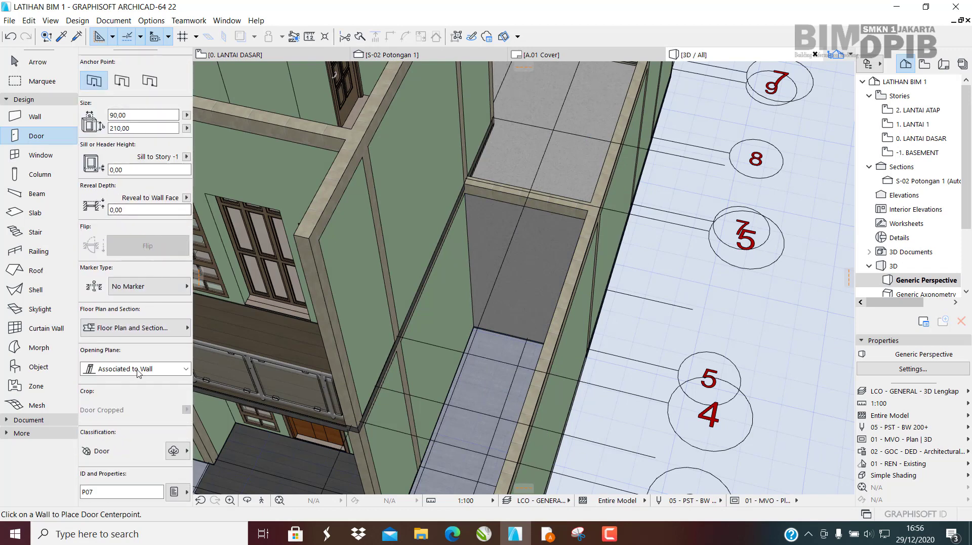
pyautogui.click(148, 329)
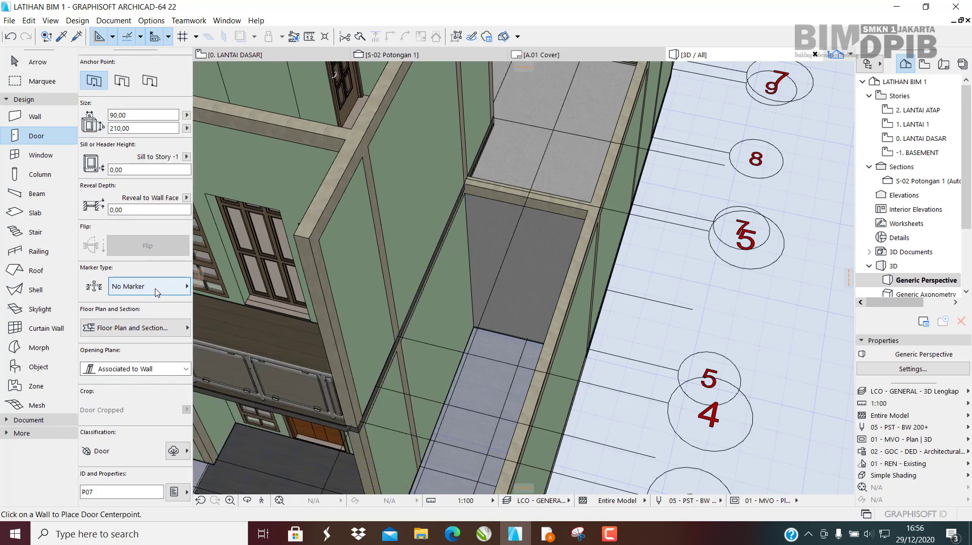
pyautogui.click(155, 286)
pyautogui.click(161, 289)
pyautogui.click(161, 289)
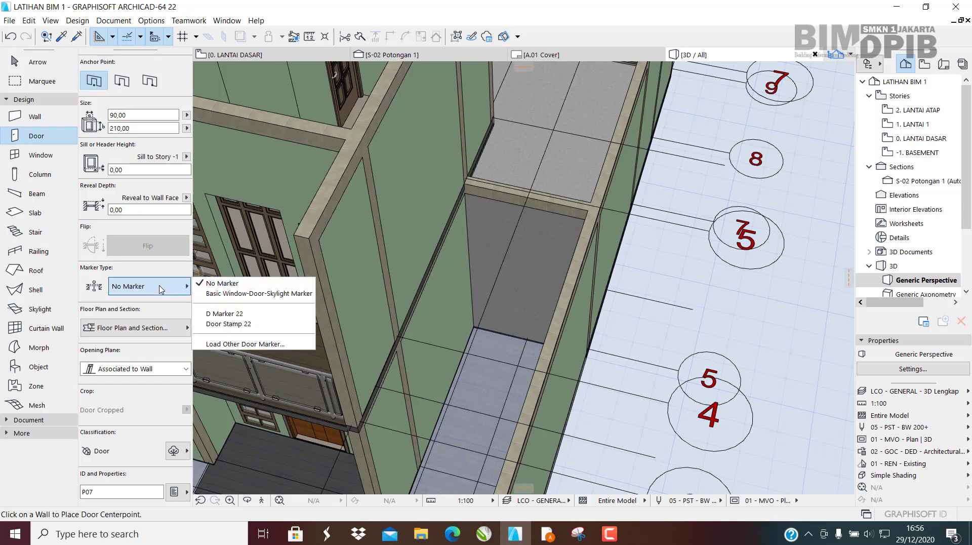
pyautogui.click(159, 289)
pyautogui.scroll(5, 133, 240)
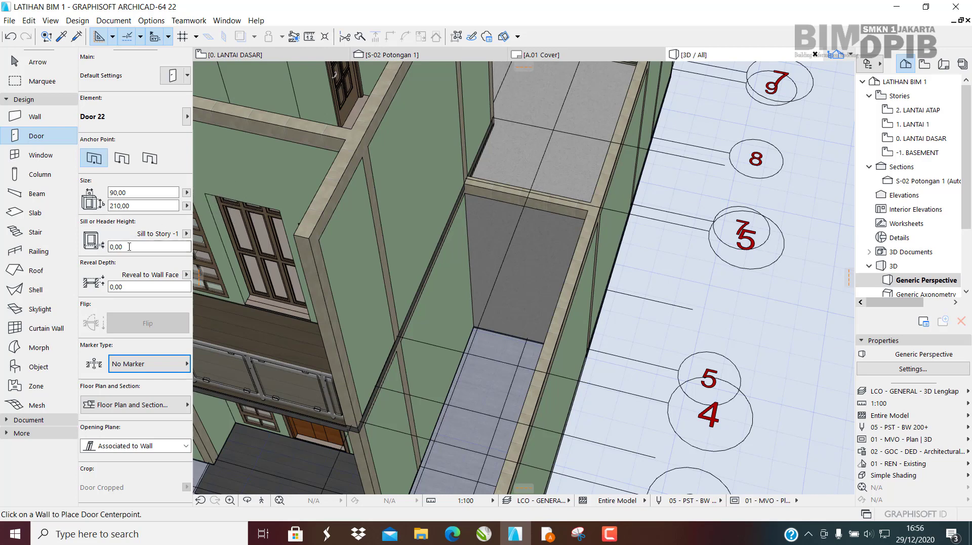
pyautogui.doubleClick(138, 246)
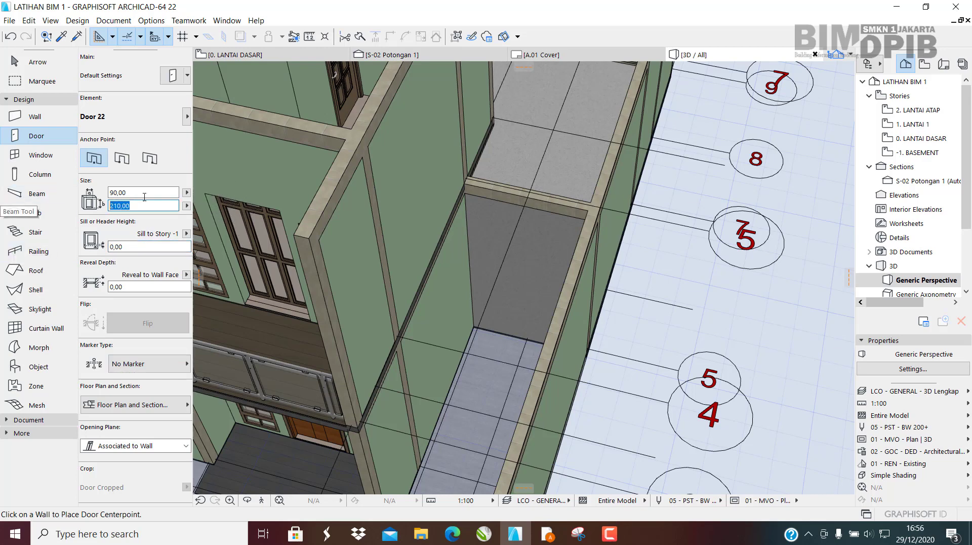
pyautogui.click(187, 116)
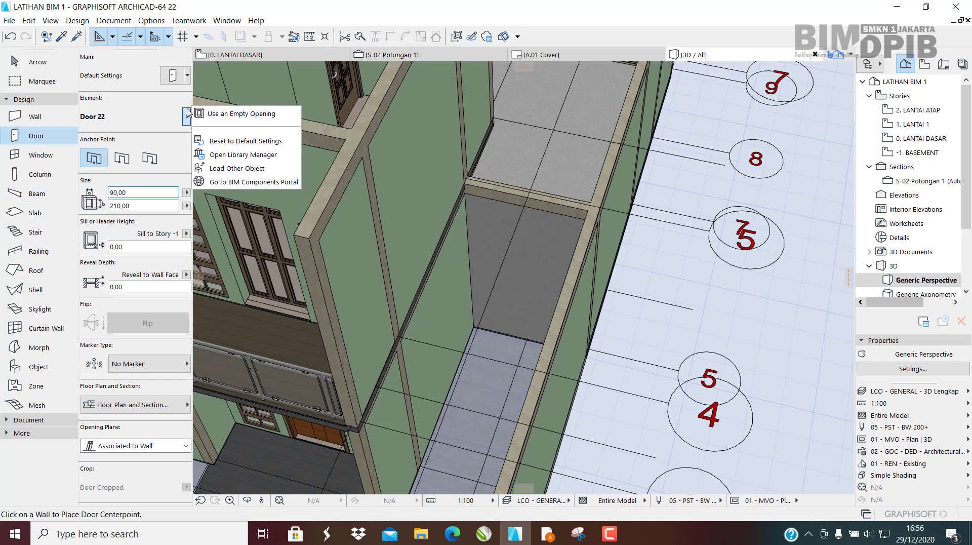
pyautogui.click(236, 141)
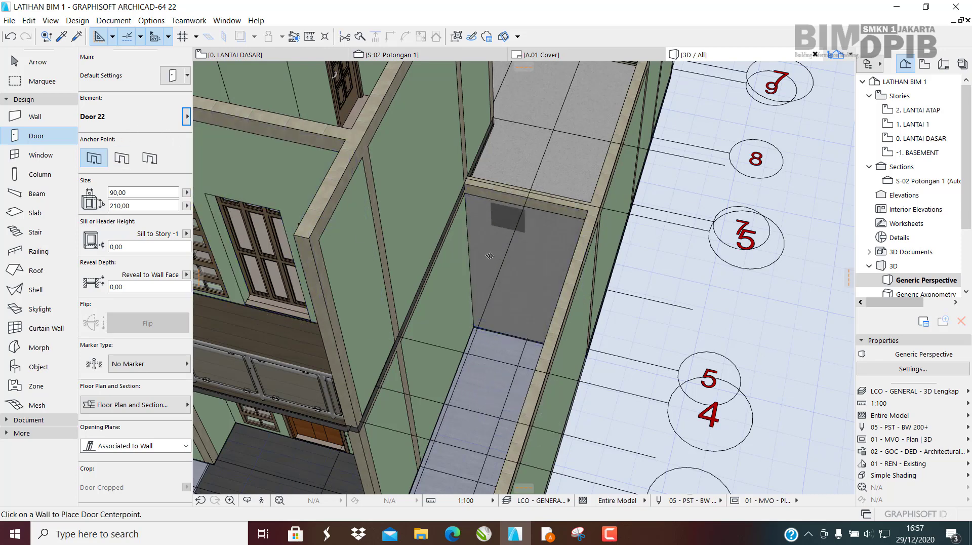
# Select the cross walls at the end of the side corridor and check their linked stories, base offset and wall settings.
pyautogui.keyDown('shift'); pyautogui.click(526, 264); pyautogui.keyUp('shift')
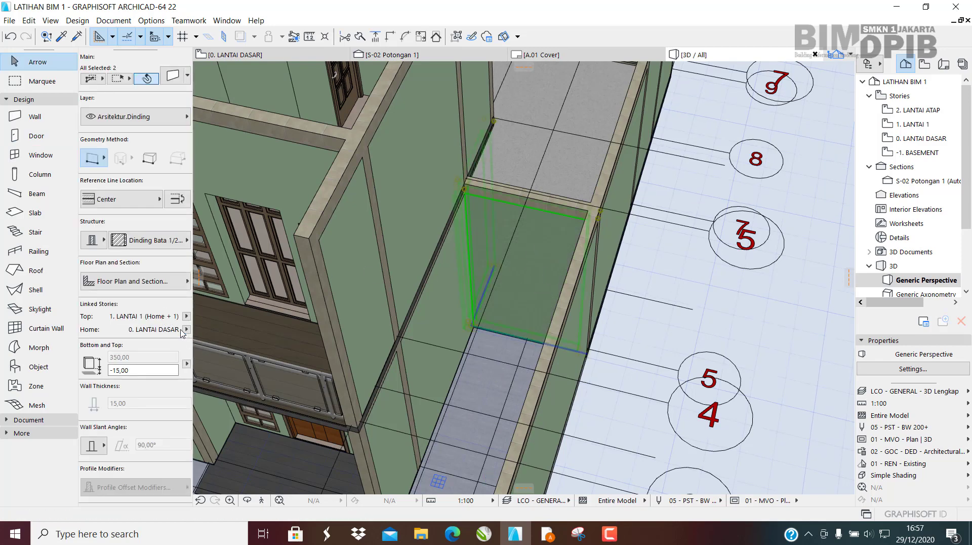
pyautogui.click(187, 316)
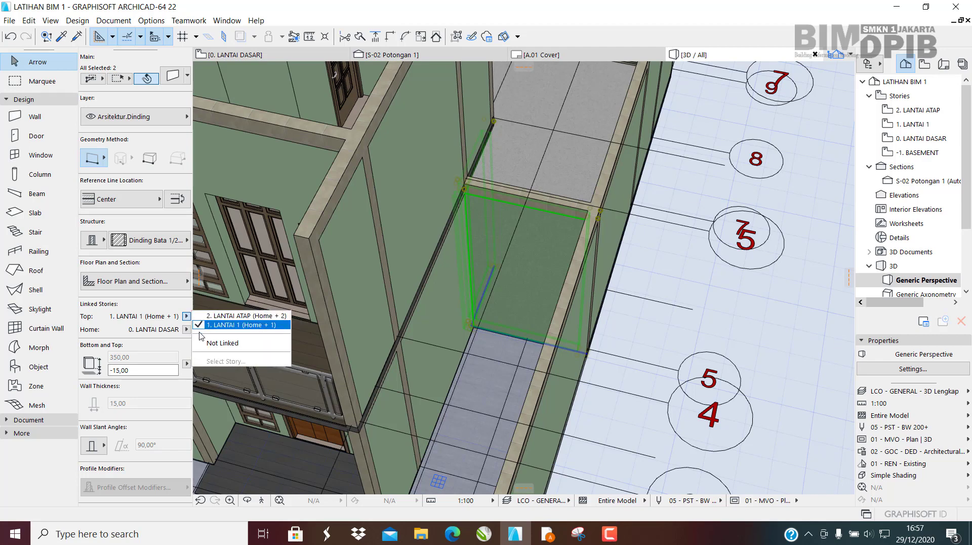
pyautogui.click(225, 325)
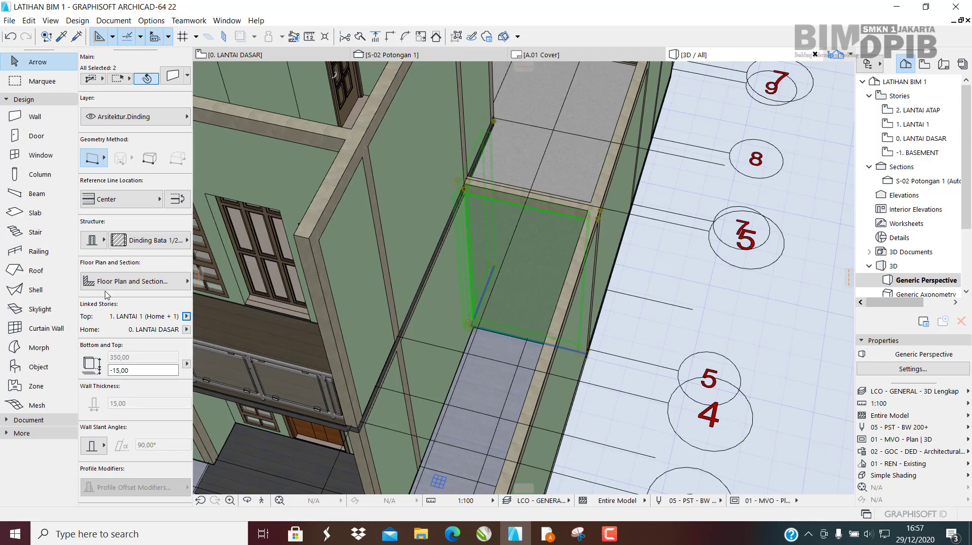
pyautogui.click(133, 367)
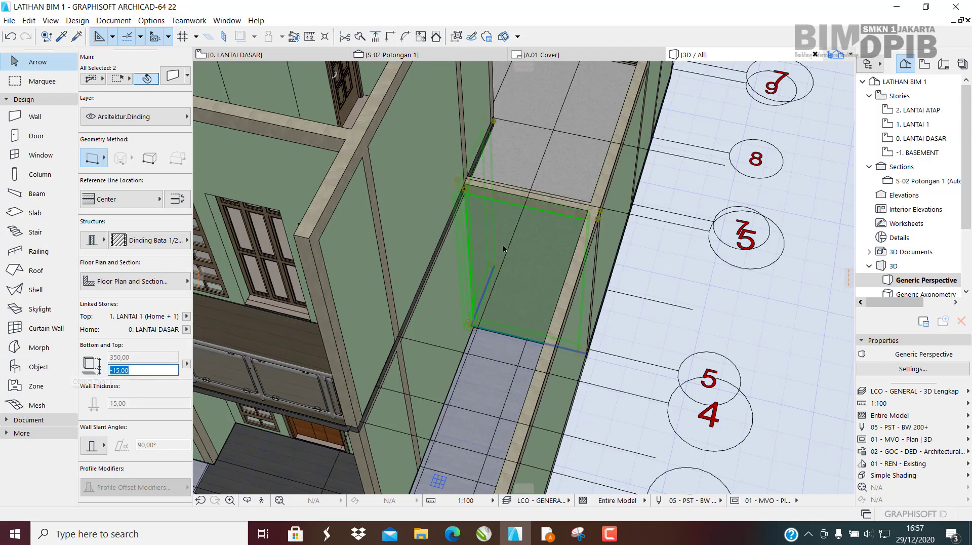
pyautogui.press('Return')
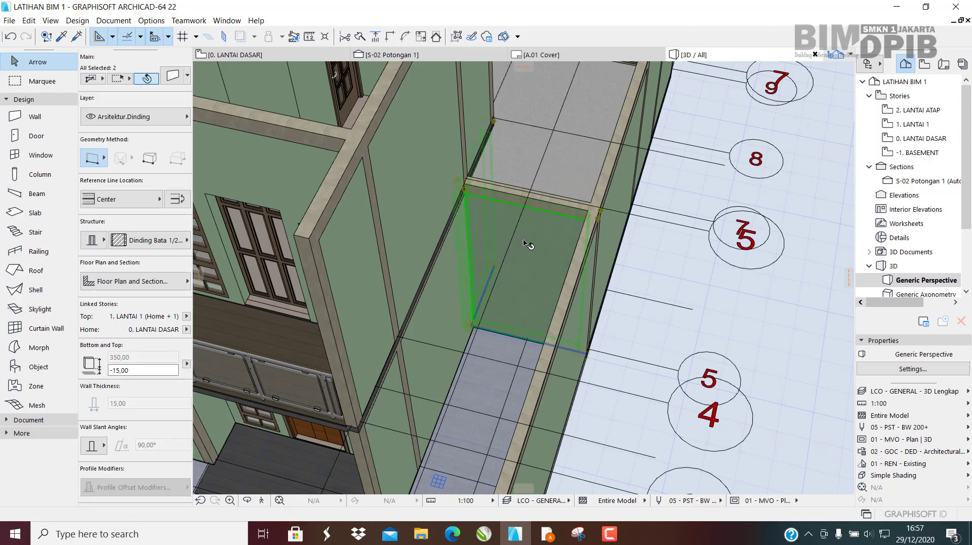
pyautogui.doubleClick(529, 244)
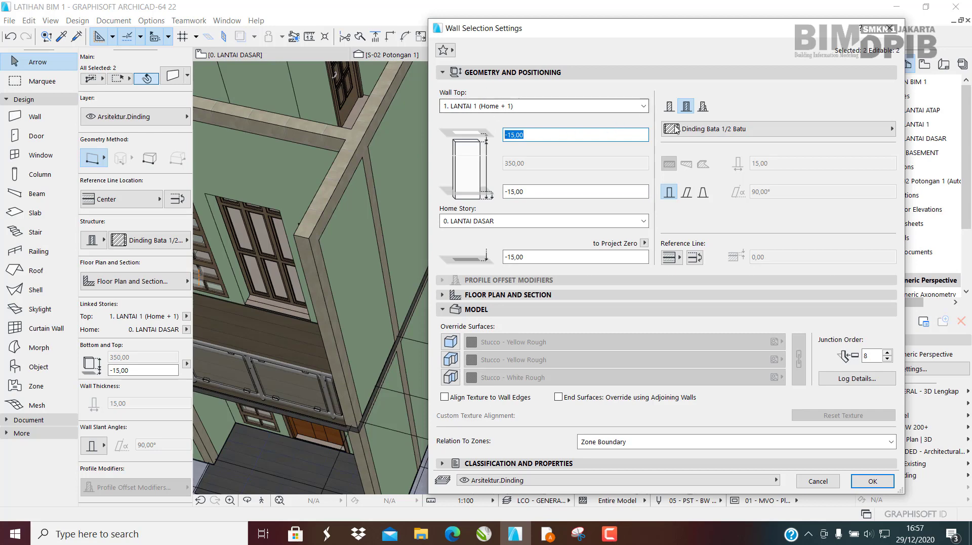
pyautogui.click(873, 480)
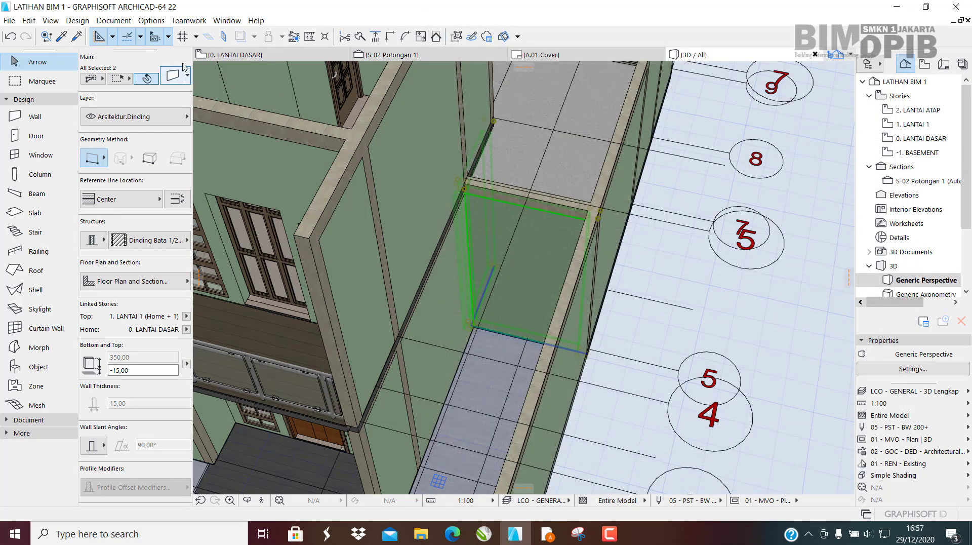
# Open the 0. LANTAI DASAR floor plan at the short cross wall of the side corridor.
pyautogui.click(233, 55)
pyautogui.scroll(-5, 599, 291)
pyautogui.moveTo(310, 281); pyautogui.dragTo(590, 312, button='middle')
pyautogui.scroll(6, 592, 314)
pyautogui.moveTo(627, 351); pyautogui.dragTo(612, 234, button='middle')
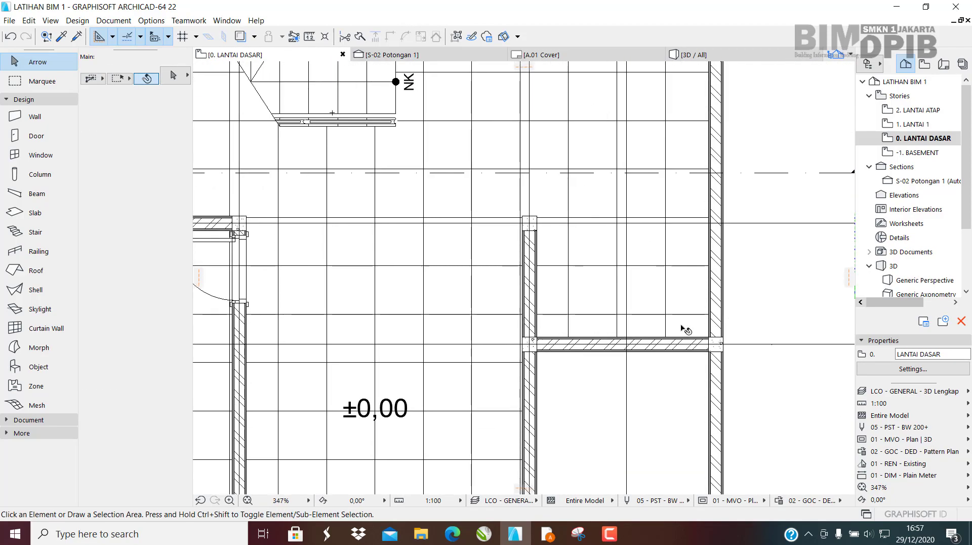
pyautogui.click(642, 344)
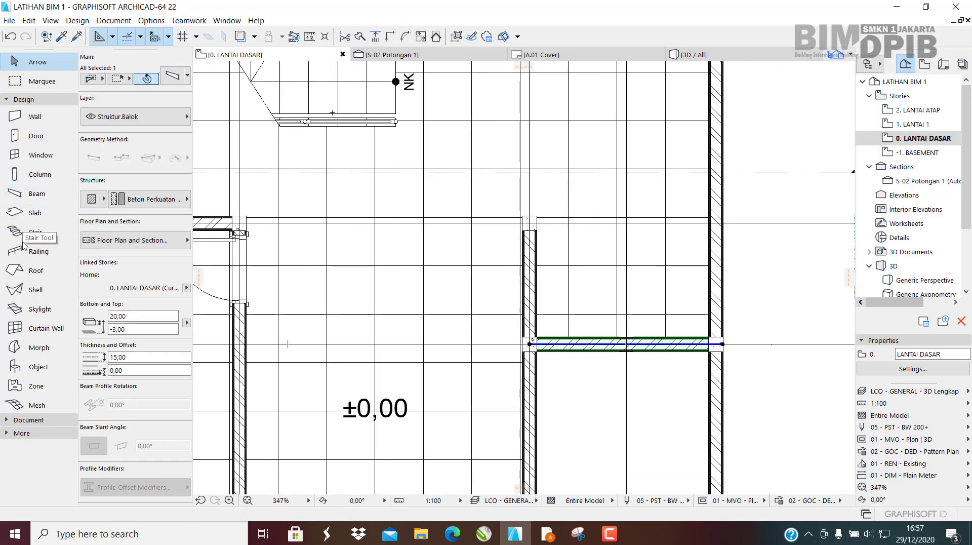
pyautogui.click(37, 136)
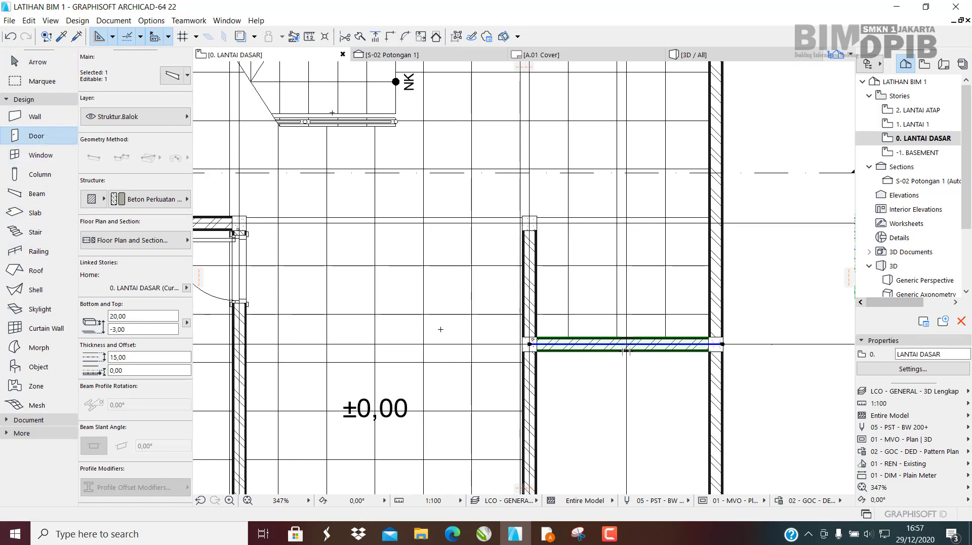
pyautogui.moveTo(477, 375); pyautogui.dragTo(458, 380, button='middle')
pyautogui.click(583, 357)
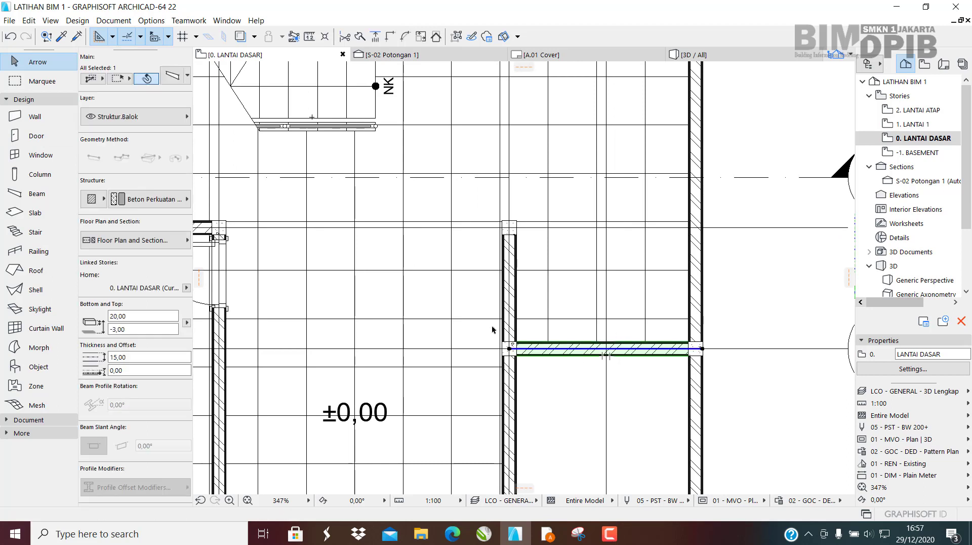
pyautogui.click(36, 136)
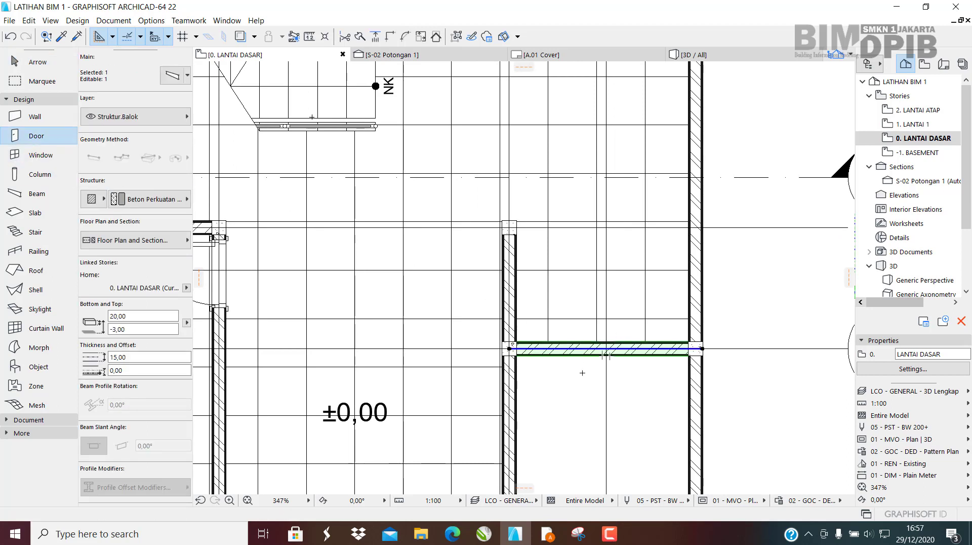
pyautogui.press('Escape')
pyautogui.press('Escape')
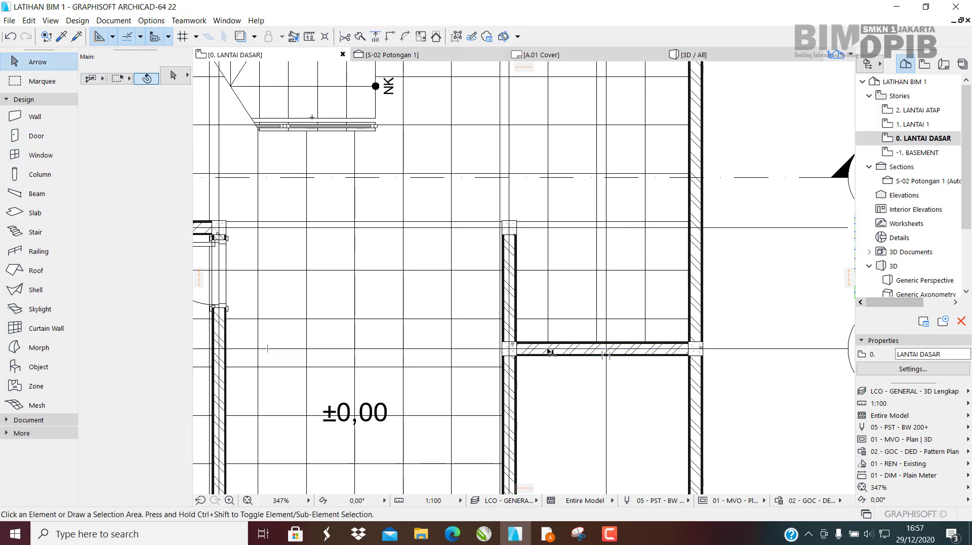
# Place a 90 x 210 door in the corridor's short cross wall on the ground floor plan and view it in 3D.
pyautogui.click(38, 136)
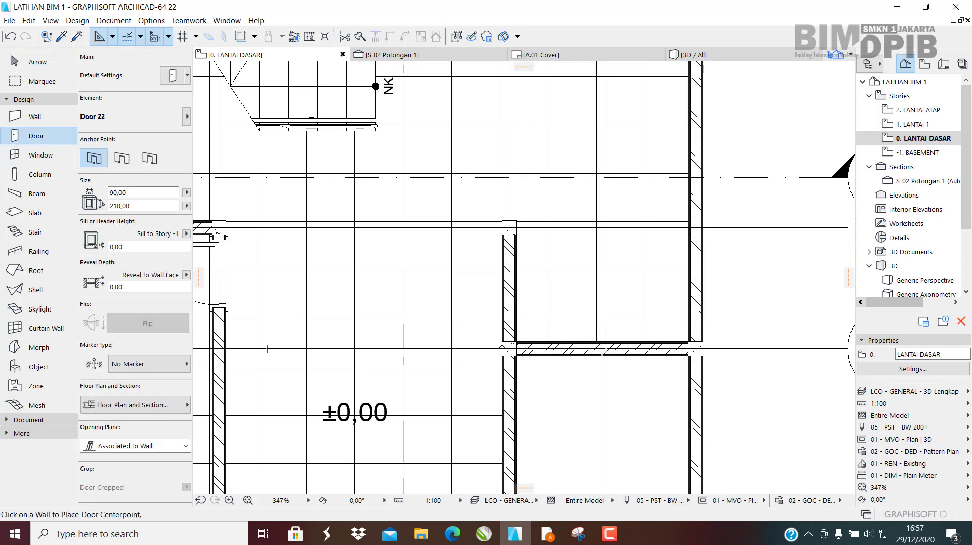
pyautogui.click(578, 356)
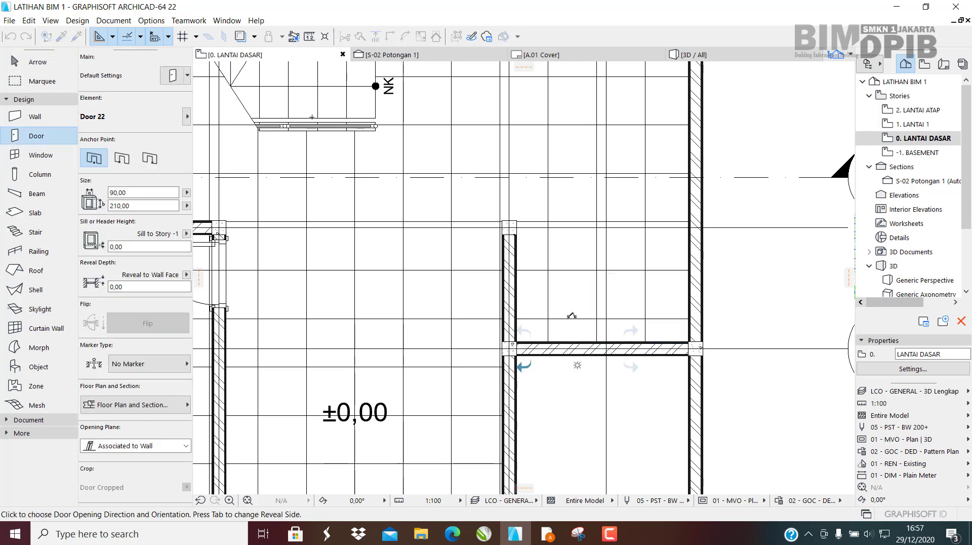
pyautogui.click(578, 365)
pyautogui.press('F3')
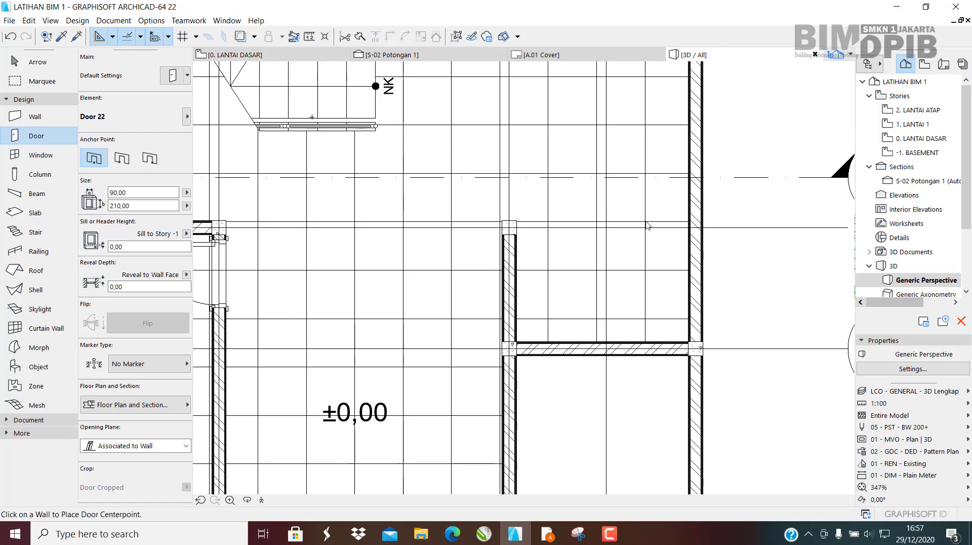
# Delete the newly placed door from the corridor's cross wall in the 3D view.
pyautogui.keyDown('shift'); pyautogui.moveTo(545, 295); pyautogui.dragTo(556, 125, button='middle'); pyautogui.keyUp('shift')
pyautogui.press('Escape')
pyautogui.click(564, 264)
pyautogui.keyDown('shift'); pyautogui.moveTo(564, 264); pyautogui.dragTo(598, 325, button='middle'); pyautogui.keyUp('shift')
pyautogui.press('Delete')
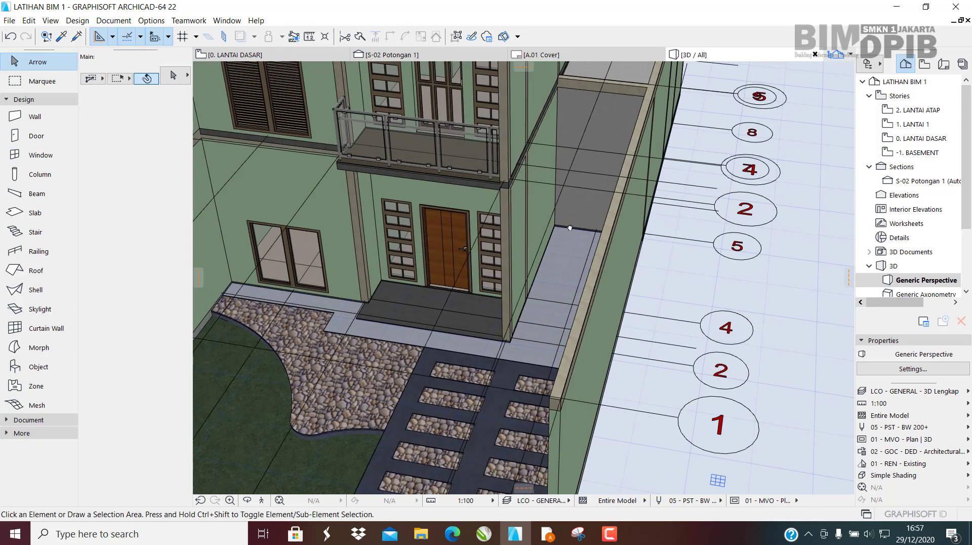
# Return to the 0. LANTAI DASAR floor plan at the corridor's cross wall.
pyautogui.moveTo(629, 152); pyautogui.dragTo(544, 260, button='middle')
pyautogui.doubleClick(922, 138)
pyautogui.scroll(2, 523, 274)
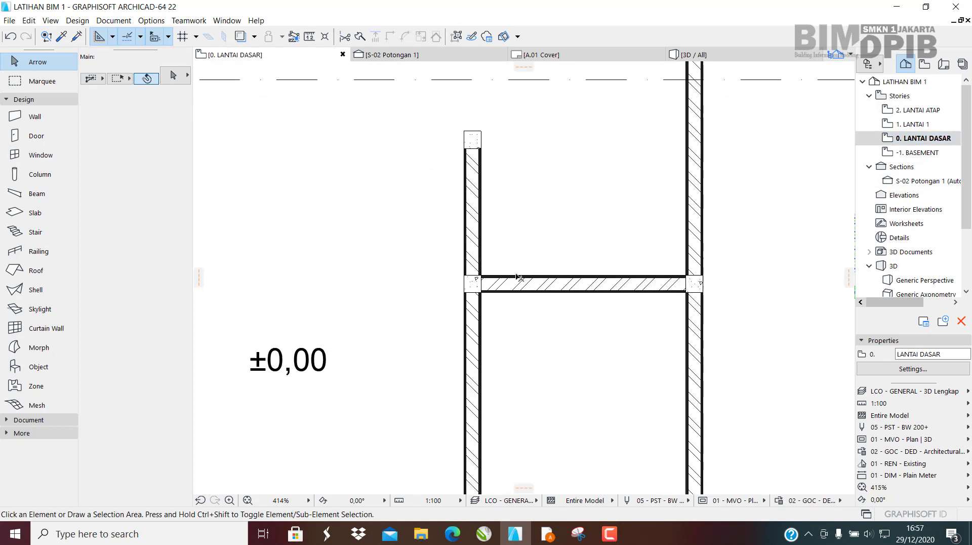
# Anchor the default door's sill to the wall base and try to place the door in the corridor's cross wall.
pyautogui.click(31, 136)
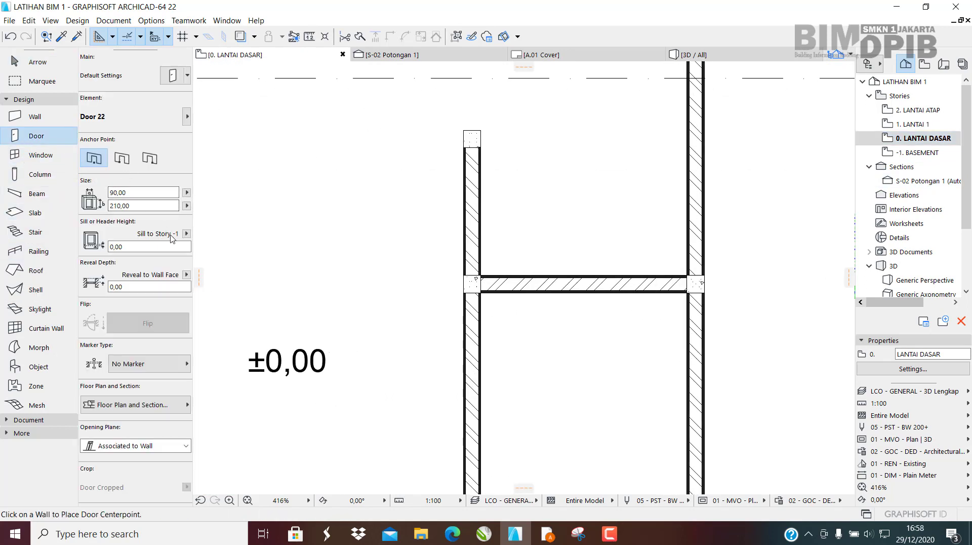
pyautogui.click(187, 233)
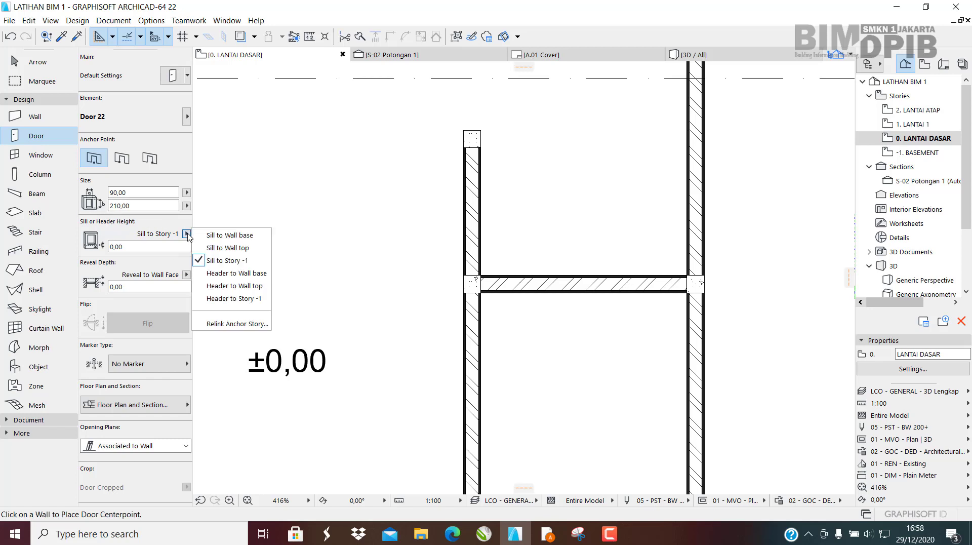
pyautogui.click(226, 239)
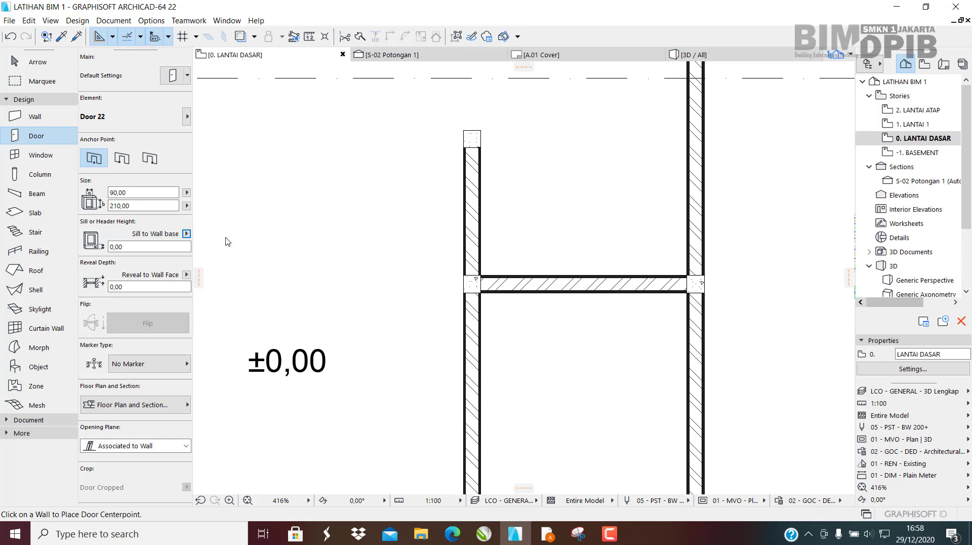
pyautogui.click(539, 283)
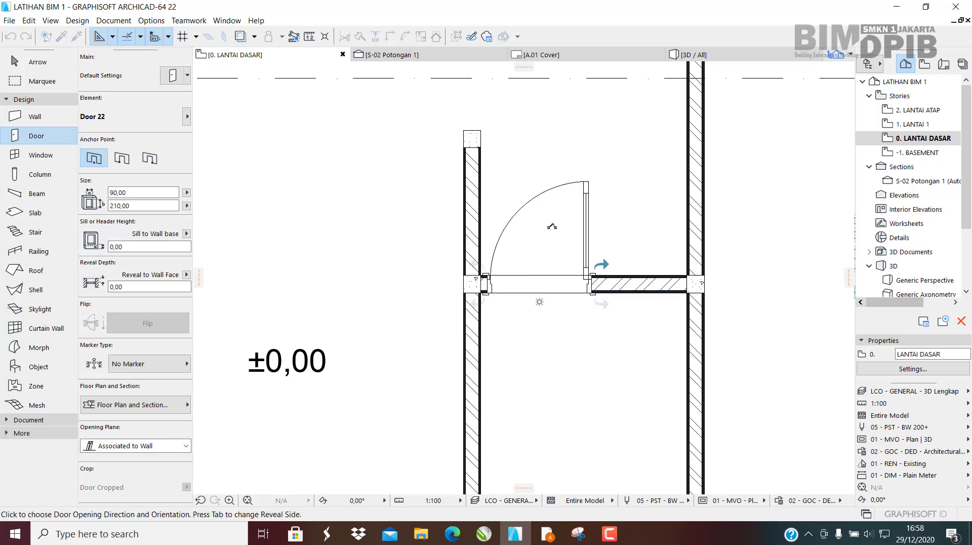
pyautogui.press('Escape')
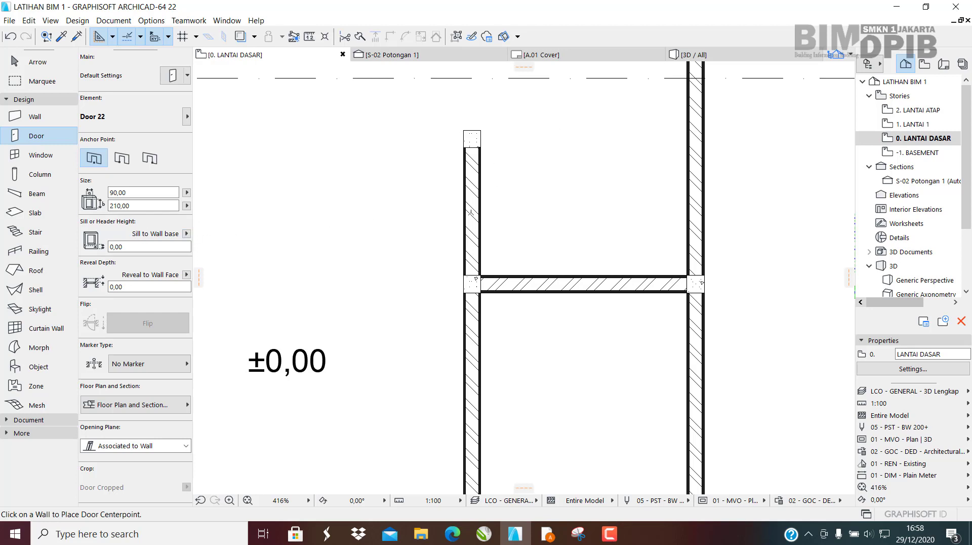
# Anchor the default door's sill to Story 0 and select the -1. BASEMENT story in the project navigator.
pyautogui.click(187, 234)
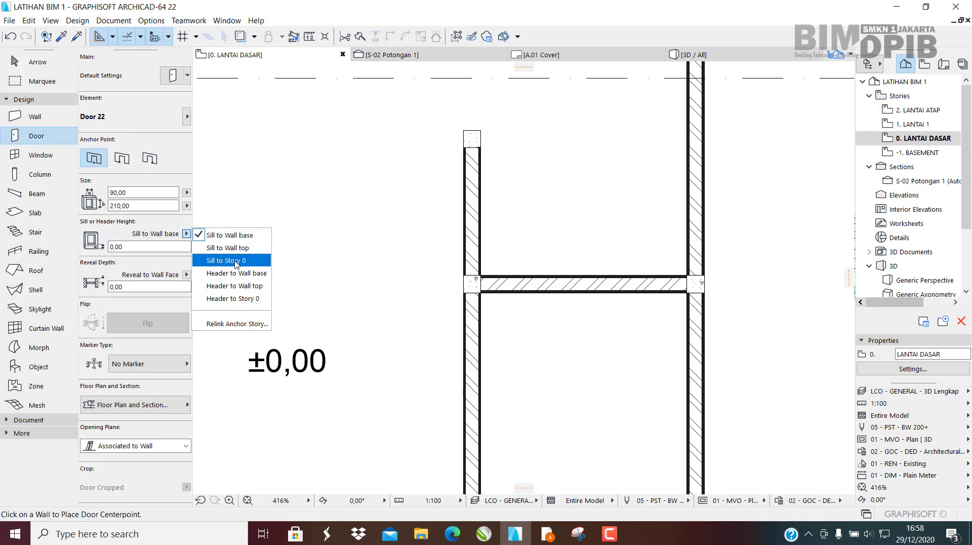
pyautogui.click(235, 261)
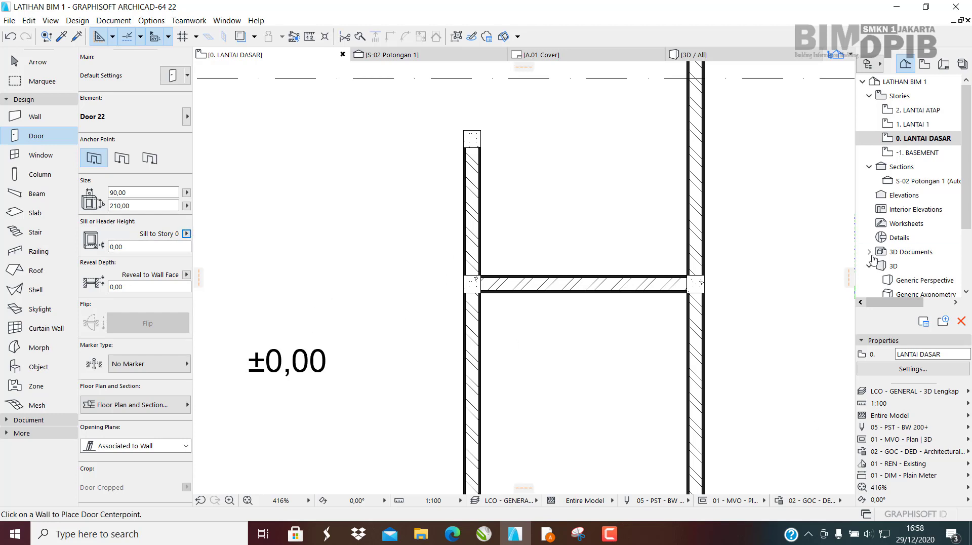
pyautogui.click(919, 154)
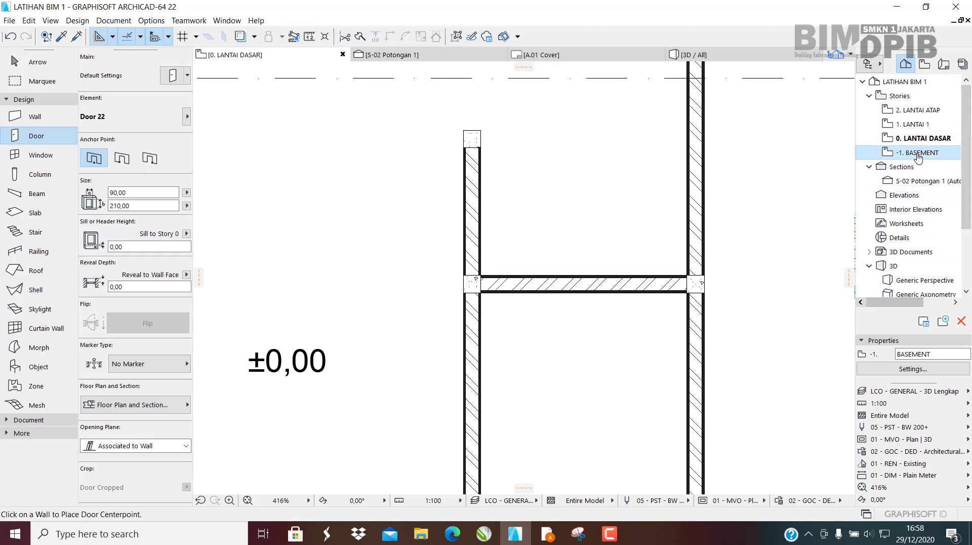
# Inspect the side corridor's cross wall and floor in the 3D view and return to the 0. LANTAI DASAR floor plan.
pyautogui.click(712, 59)
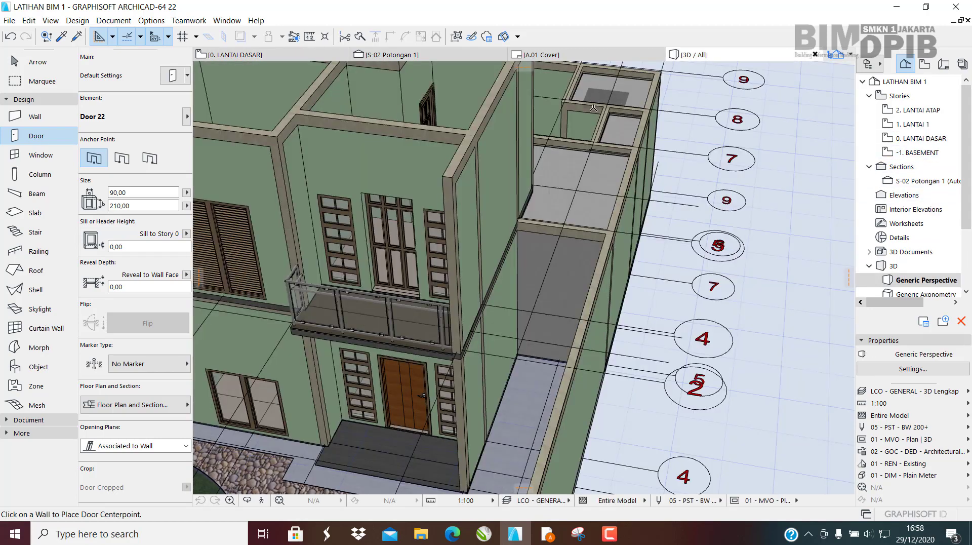
pyautogui.scroll(-3, 597, 228)
pyautogui.keyDown('shift'); pyautogui.moveTo(578, 295); pyautogui.dragTo(345, 207, button='middle'); pyautogui.keyUp('shift')
pyautogui.scroll(3, 669, 430)
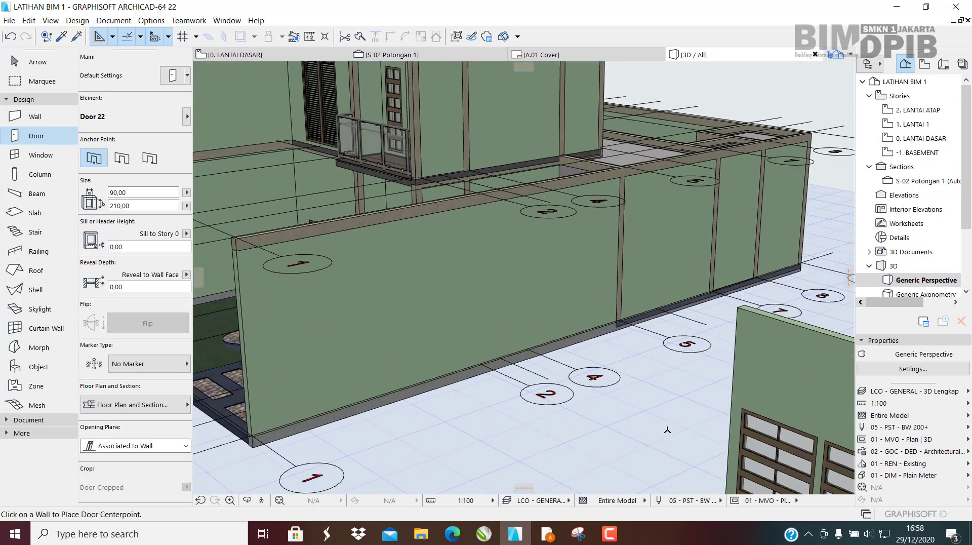
pyautogui.moveTo(668, 430); pyautogui.dragTo(641, 367, button='middle')
pyautogui.keyDown('shift'); pyautogui.moveTo(565, 353); pyautogui.dragTo(756, 206, button='middle'); pyautogui.keyUp('shift')
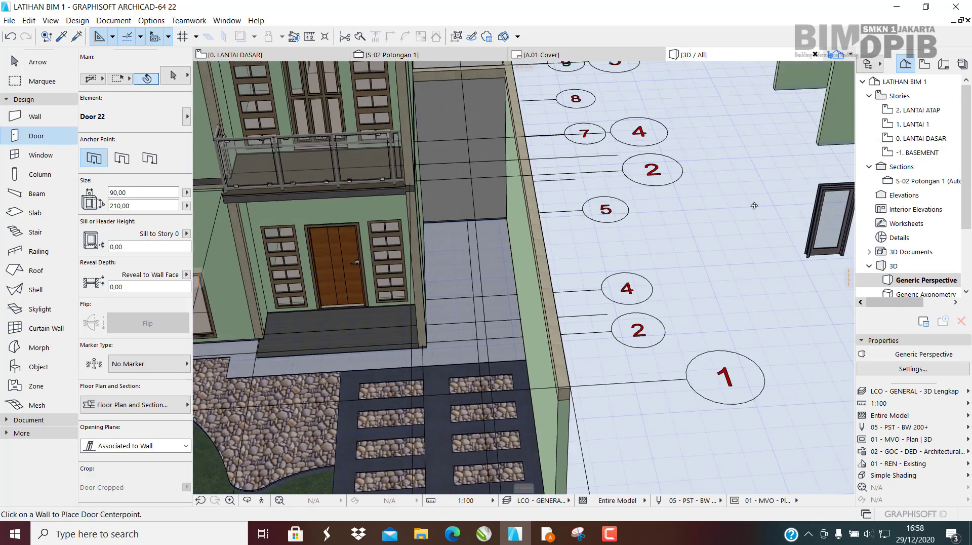
pyautogui.moveTo(537, 109); pyautogui.dragTo(538, 287, button='middle')
pyautogui.click(234, 55)
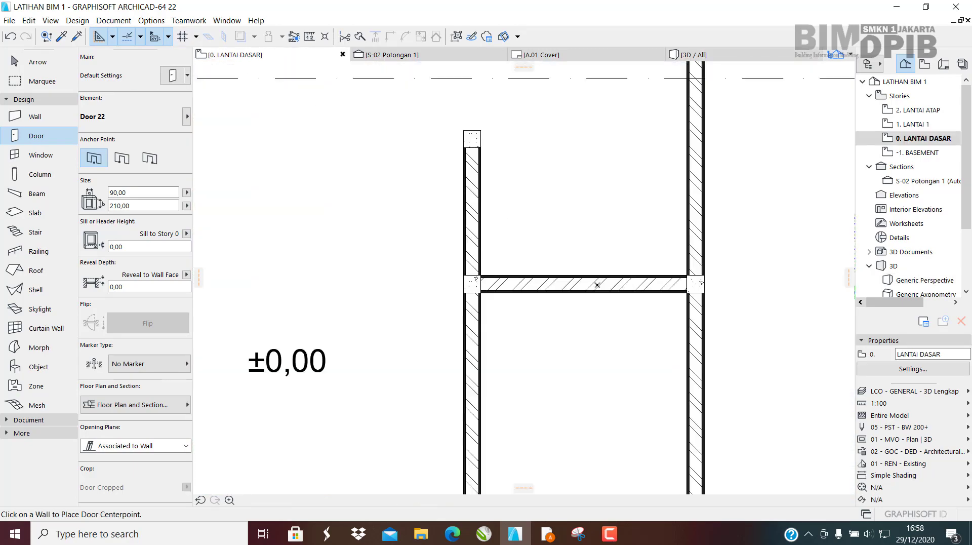
# Place a 90 x 210 door by its corner at the left end of the corridor's cross wall, with the sill anchored to the wall base.
pyautogui.scroll(3, 212, 243)
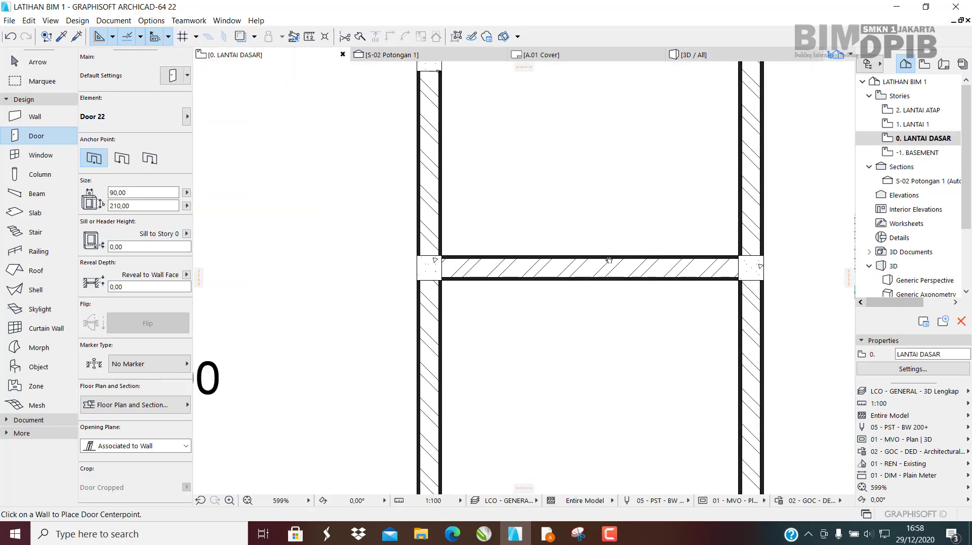
pyautogui.click(187, 234)
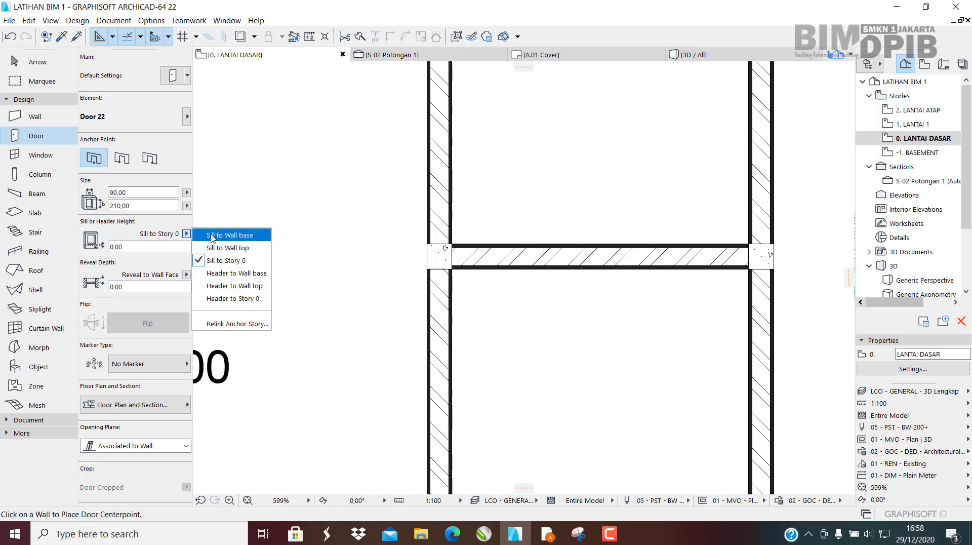
pyautogui.click(230, 236)
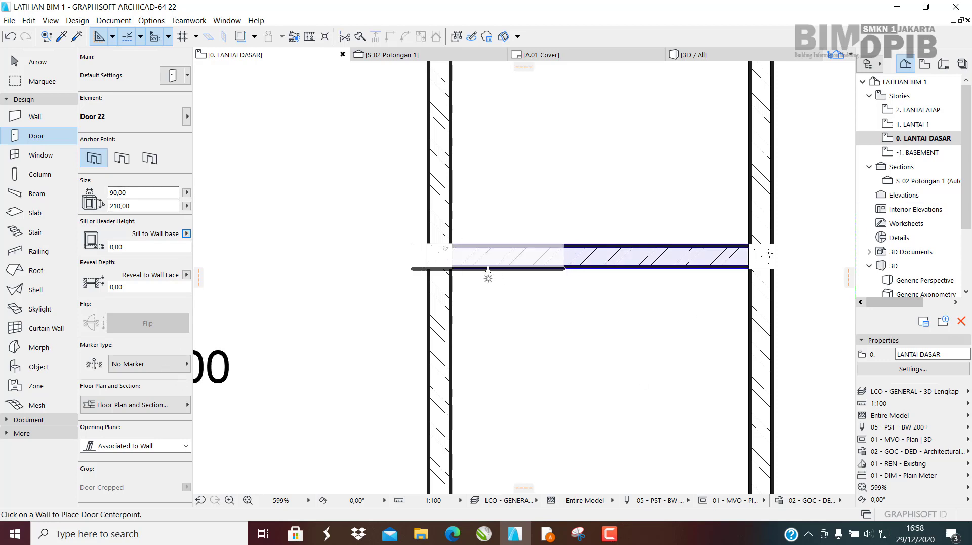
pyautogui.click(122, 158)
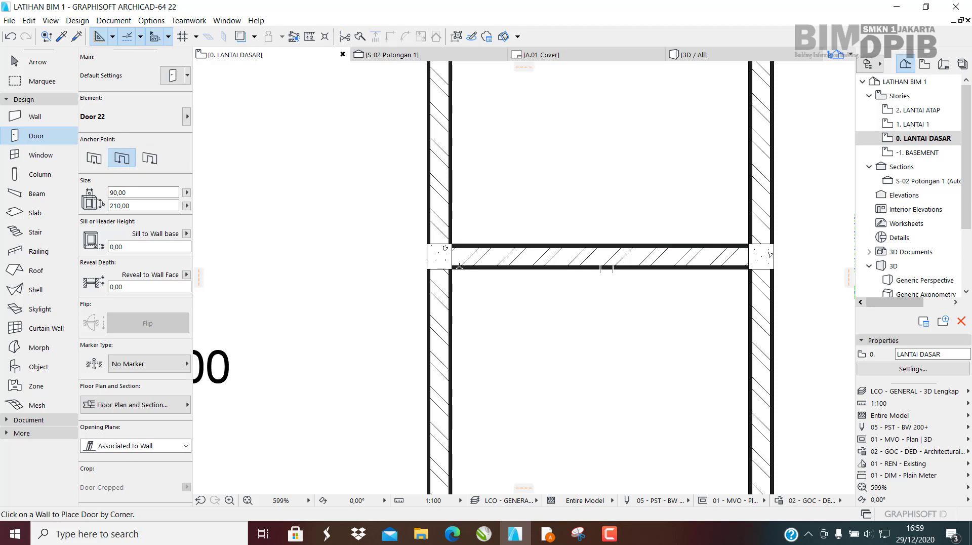
pyautogui.click(144, 158)
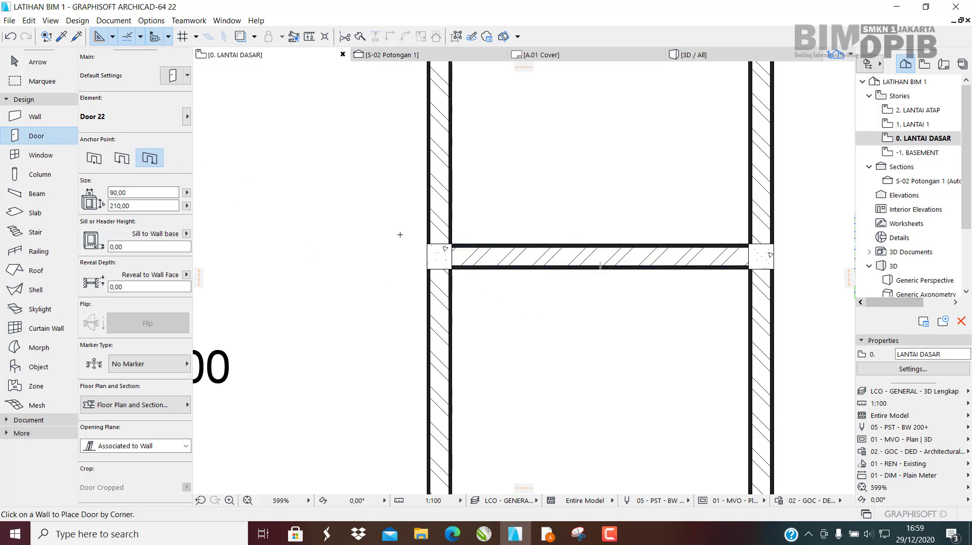
pyautogui.click(458, 261)
pyautogui.click(608, 66)
# Select the new corridor door in the 3D view and set its sill anchoring to Sill to Wall base.
pyautogui.click(704, 57)
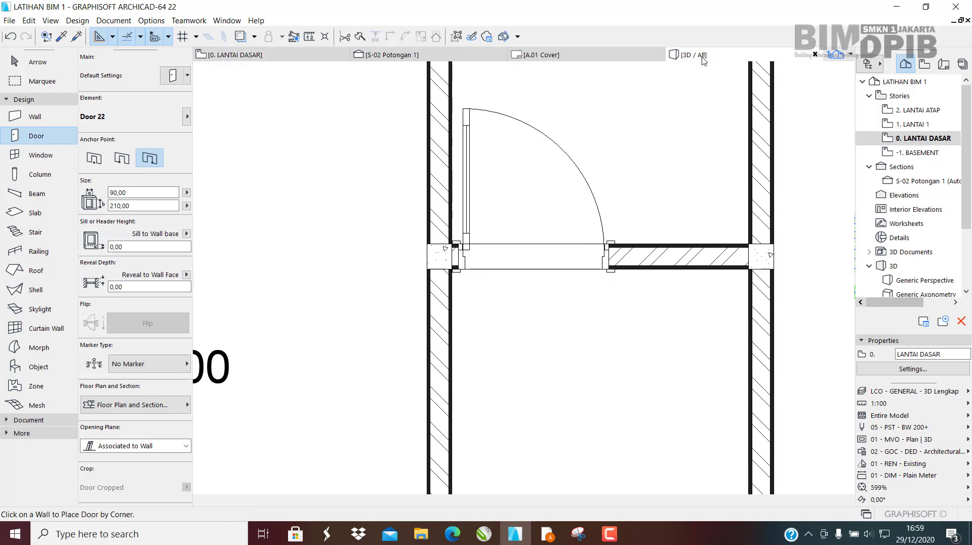
pyautogui.scroll(-3, 536, 257)
pyautogui.keyDown('shift'); pyautogui.moveTo(535, 259); pyautogui.dragTo(490, 306, button='middle'); pyautogui.keyUp('shift')
pyautogui.scroll(10, 489, 306)
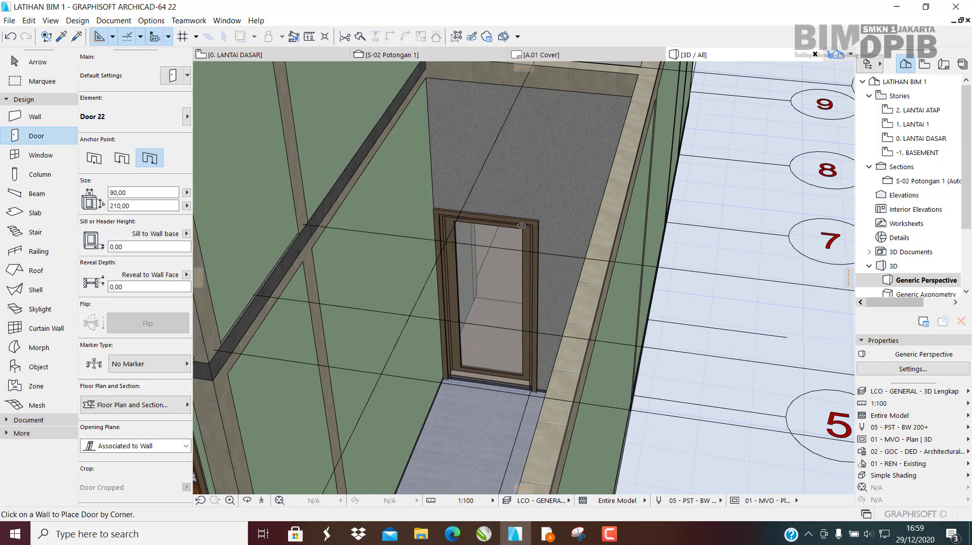
pyautogui.keyDown('shift'); pyautogui.moveTo(522, 226); pyautogui.dragTo(548, 265, button='middle'); pyautogui.keyUp('shift')
pyautogui.press('Escape')
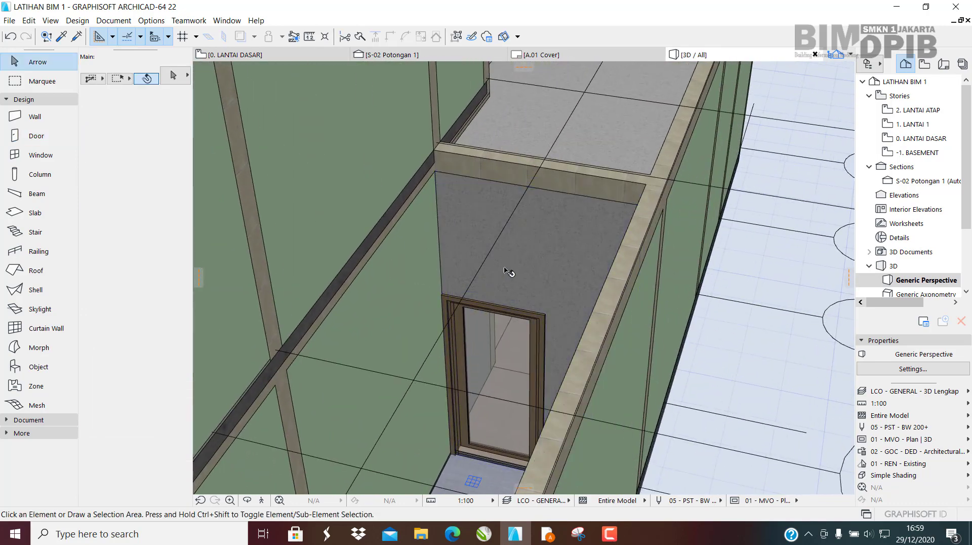
pyautogui.click(535, 343)
pyautogui.keyDown('shift'); pyautogui.moveTo(535, 343); pyautogui.dragTo(205, 256, button='middle'); pyautogui.keyUp('shift')
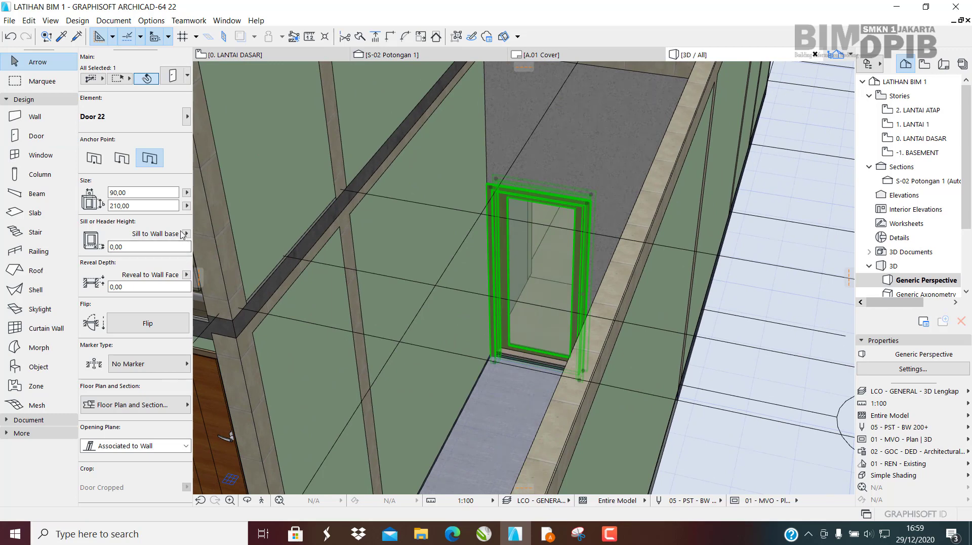
pyautogui.click(186, 234)
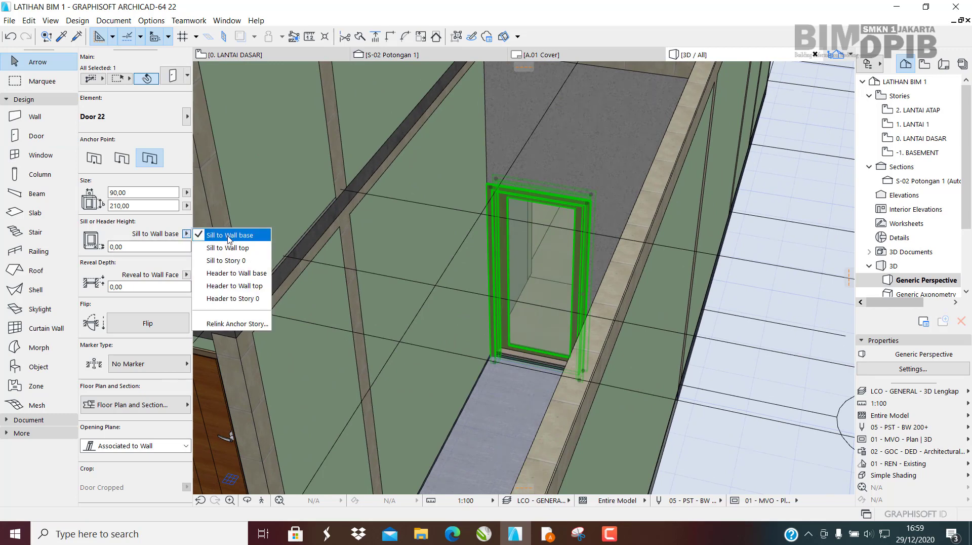
pyautogui.click(229, 236)
pyautogui.click(187, 235)
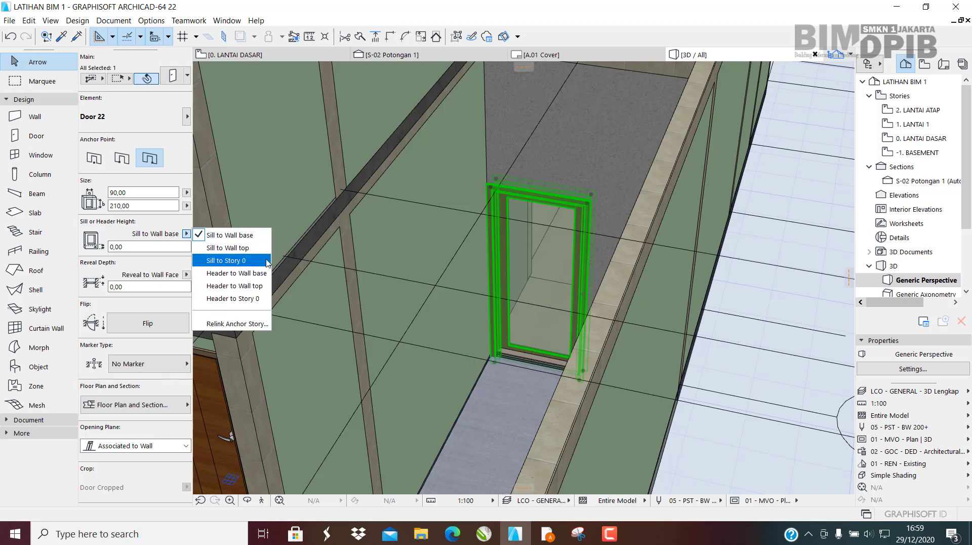
pyautogui.click(236, 236)
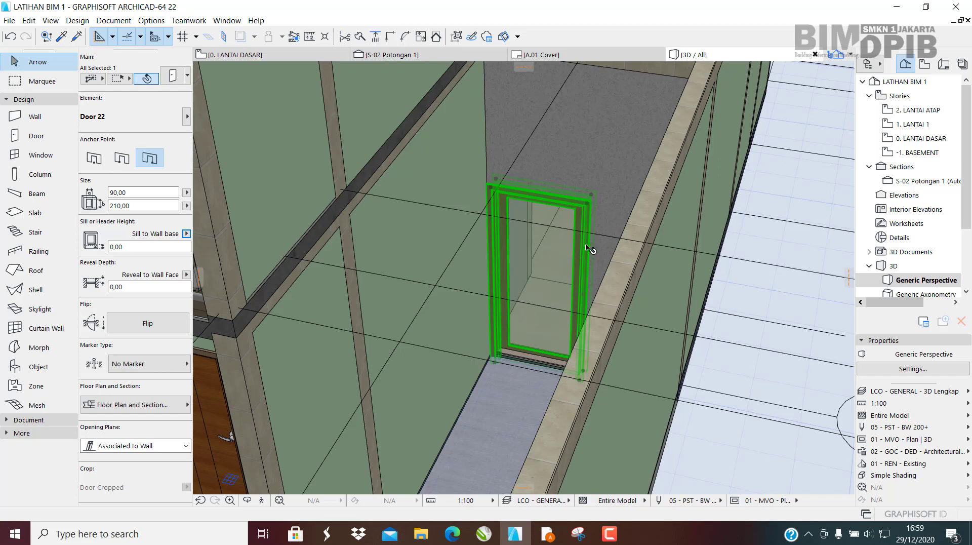
# Change the selected corridor door's leaf to Style 6 in the door settings.
pyautogui.hotkey('ctrl', 't')
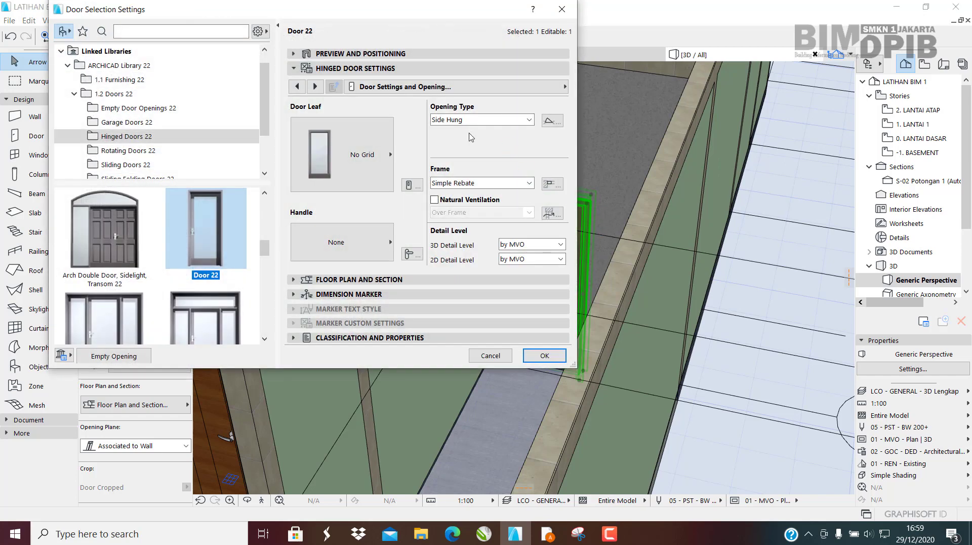
pyautogui.click(353, 157)
pyautogui.scroll(-5, 467, 307)
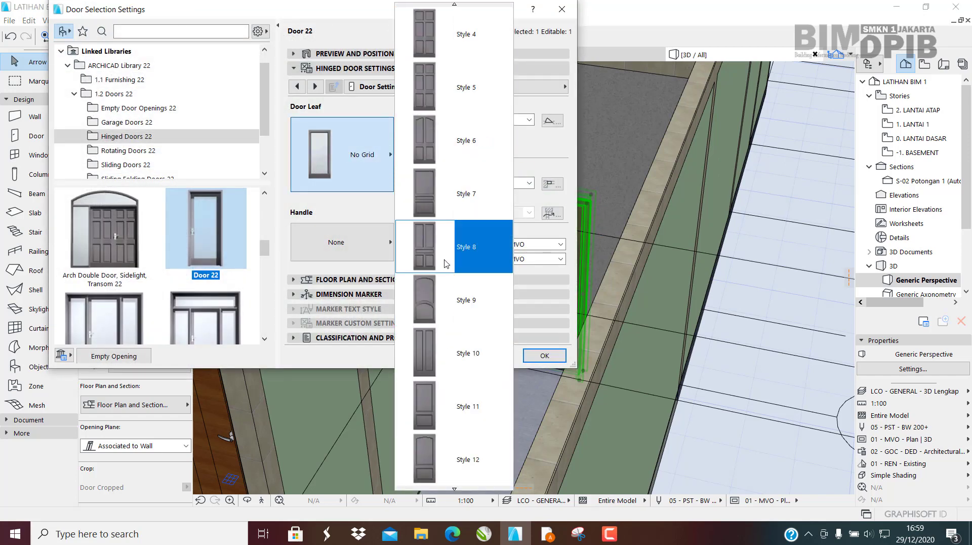
pyautogui.click(473, 145)
pyautogui.click(545, 356)
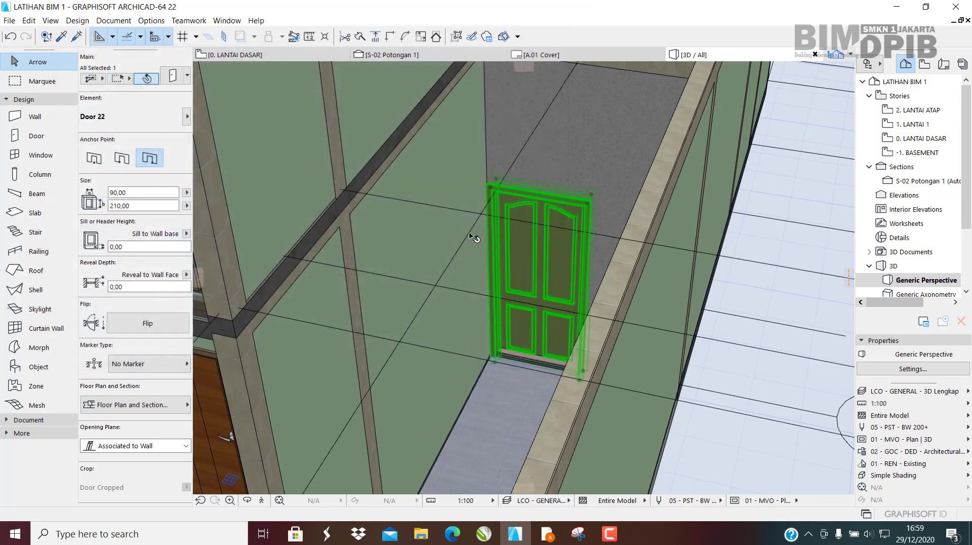
# Give the selected corridor door the Handle 3 handle.
pyautogui.hotkey('ctrl', 't')
pyautogui.click(332, 248)
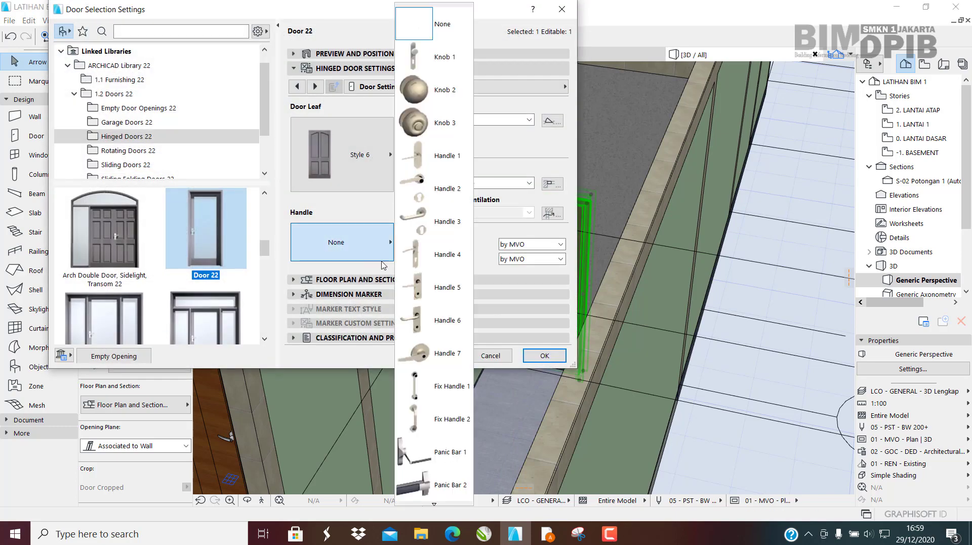
pyautogui.click(428, 228)
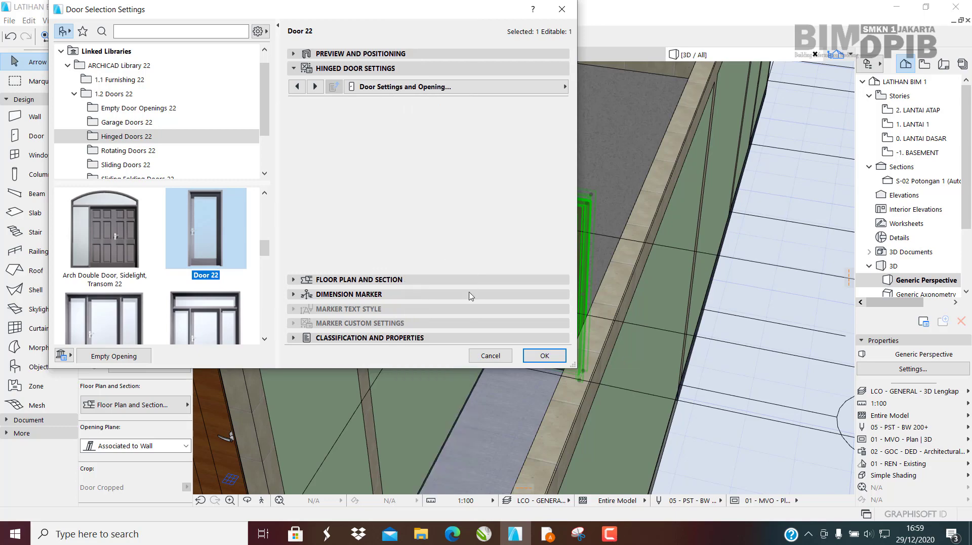
pyautogui.click(545, 356)
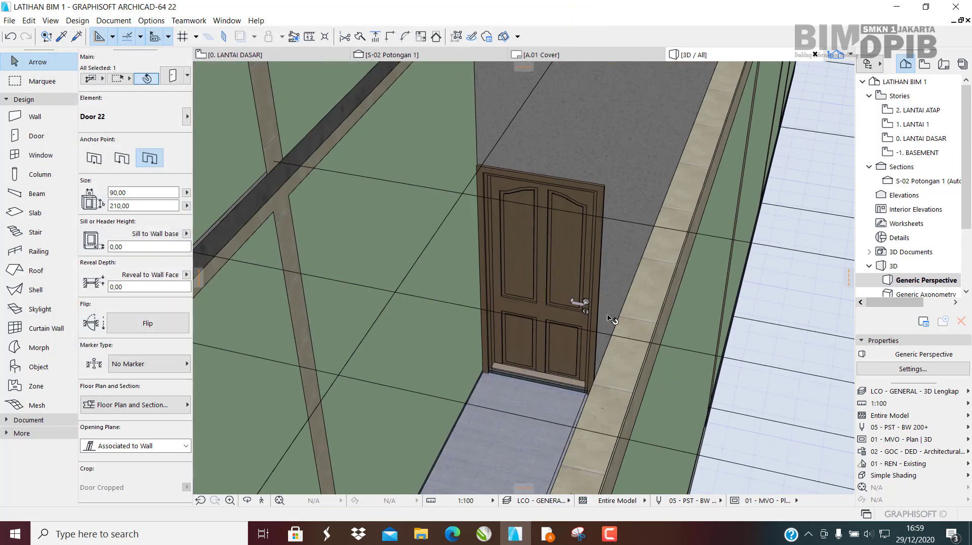
# Transfer the upper-floor louvered double window's settings to the ground-floor window directly below it on the front facade.
pyautogui.scroll(5, 520, 263)
pyautogui.scroll(-8, 506, 271)
pyautogui.scroll(-5, 495, 279)
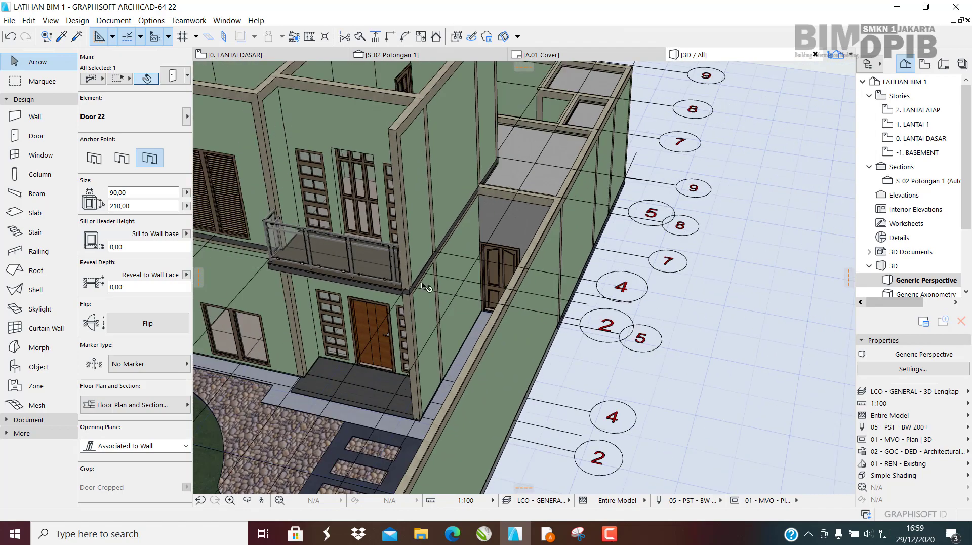
pyautogui.keyDown('shift'); pyautogui.moveTo(313, 230); pyautogui.dragTo(431, 269, button='middle'); pyautogui.keyUp('shift')
pyautogui.press('Escape')
pyautogui.scroll(1, 400, 215)
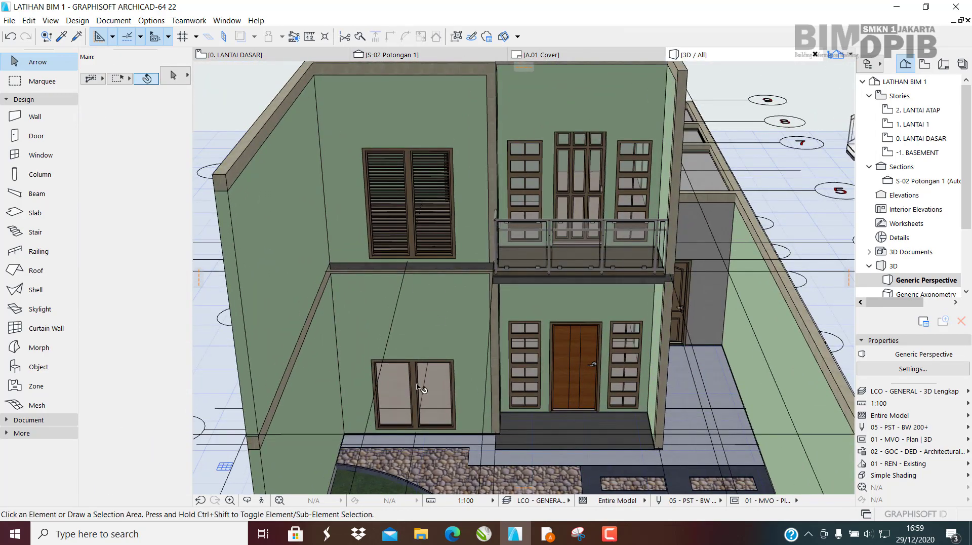
pyautogui.moveTo(442, 388); pyautogui.dragTo(426, 377, button='middle')
pyautogui.scroll(1, 405, 208)
pyautogui.moveTo(382, 256); pyautogui.dragTo(430, 315, button='middle')
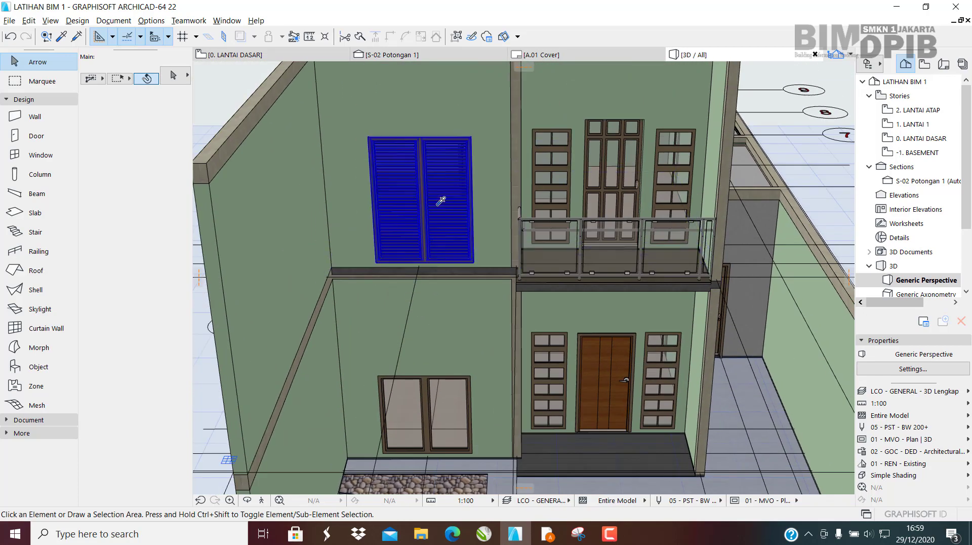
pyautogui.keyDown('alt'); pyautogui.click(439, 208); pyautogui.keyUp('alt')
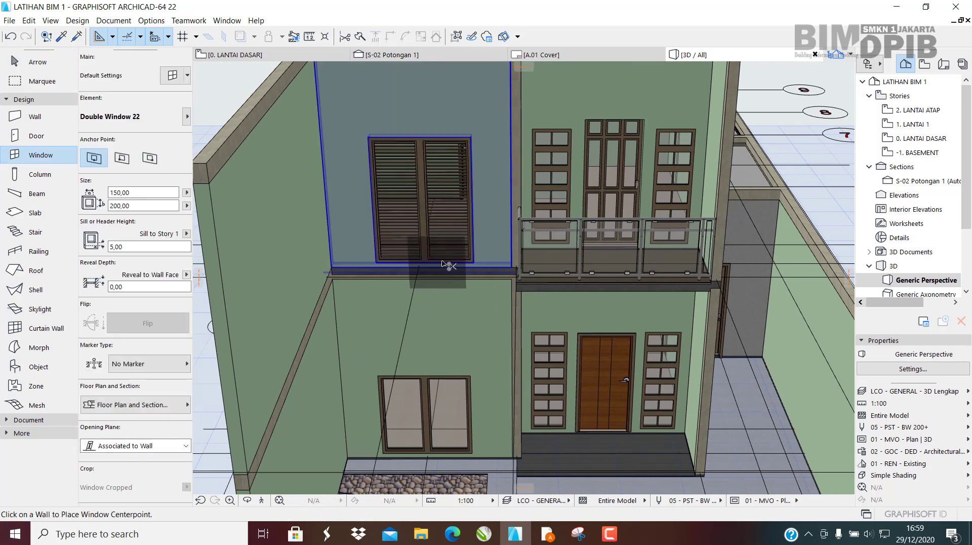
pyautogui.keyDown('ctrl'); pyautogui.keyDown('alt'); pyautogui.click(451, 389); pyautogui.keyUp('alt'); pyautogui.keyUp('ctrl')
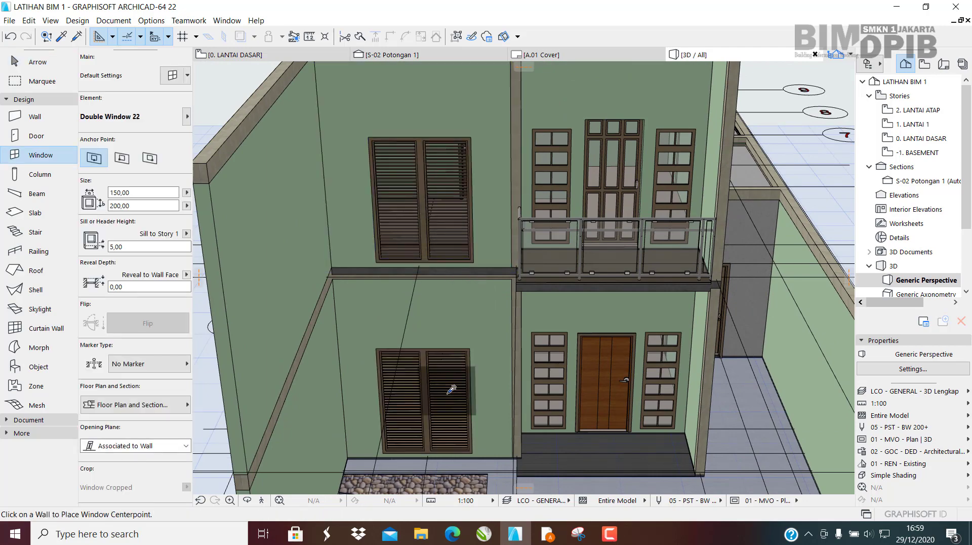
# Examine the back of the house in 3D, including the rear garden, the terrace and the staircase area.
pyautogui.keyDown('shift'); pyautogui.moveTo(567, 354); pyautogui.dragTo(350, 362, button='middle'); pyautogui.keyUp('shift')
pyautogui.scroll(-1, 578, 295)
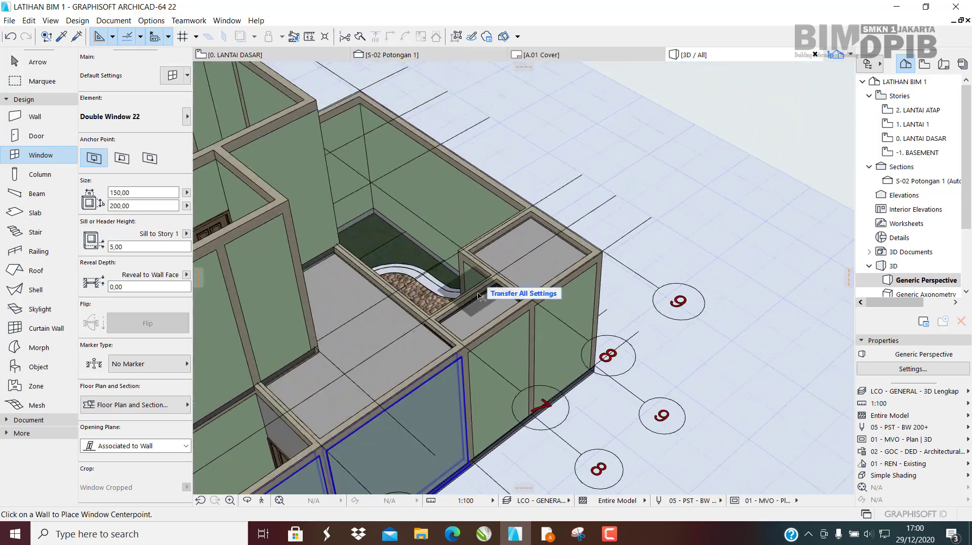
pyautogui.keyDown('shift'); pyautogui.moveTo(479, 284); pyautogui.dragTo(253, 324, button='middle'); pyautogui.keyUp('shift')
pyautogui.moveTo(511, 188); pyautogui.dragTo(264, 324, button='middle')
pyautogui.scroll(1, 284, 213)
pyautogui.keyDown('shift'); pyautogui.moveTo(283, 213); pyautogui.dragTo(196, 276, button='middle'); pyautogui.keyUp('shift')
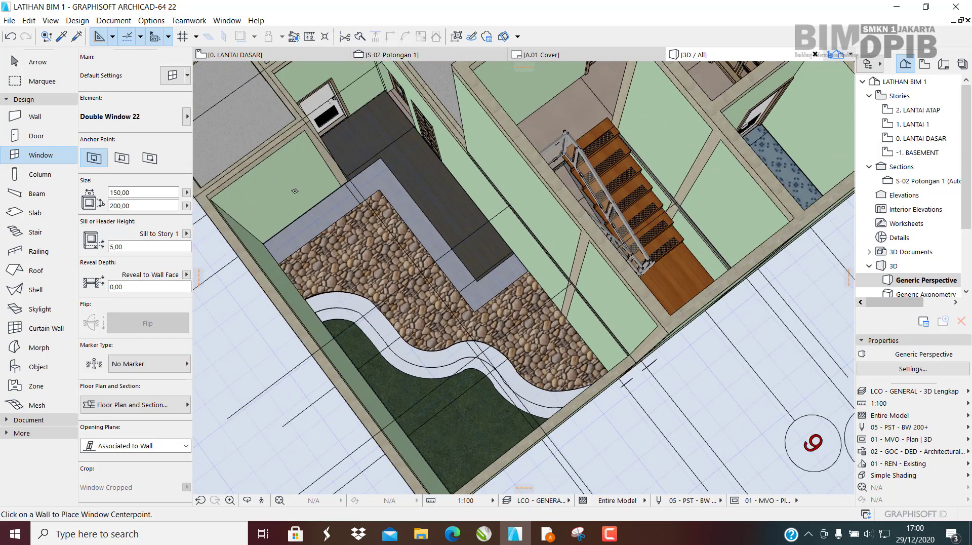
pyautogui.moveTo(408, 172); pyautogui.dragTo(304, 279, button='middle')
# Examine how the stair railing is displayed on the LANTAI DASAR floor plan, including its stray post symbol near the small room's door.
pyautogui.click(284, 56)
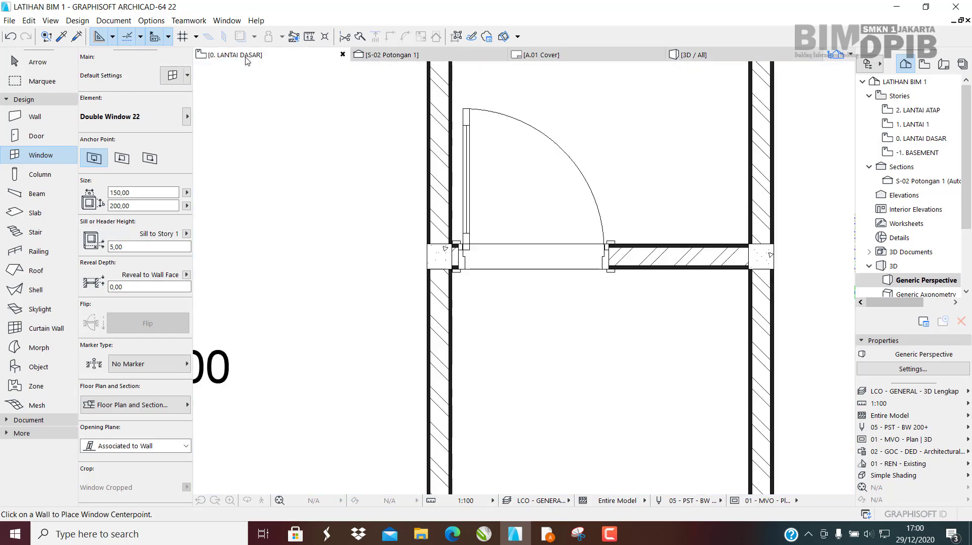
pyautogui.scroll(-4, 496, 251)
pyautogui.press('Escape')
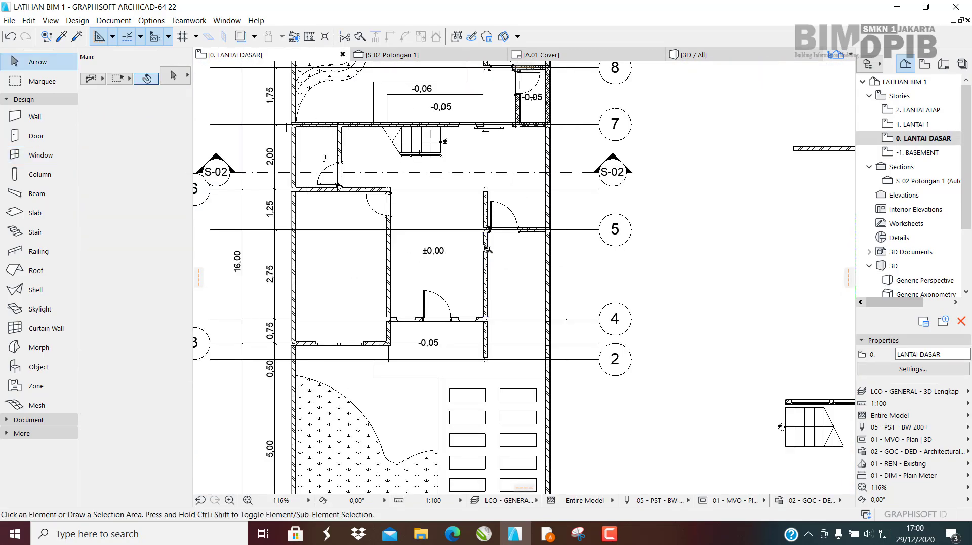
pyautogui.moveTo(487, 244); pyautogui.dragTo(514, 291, button='middle')
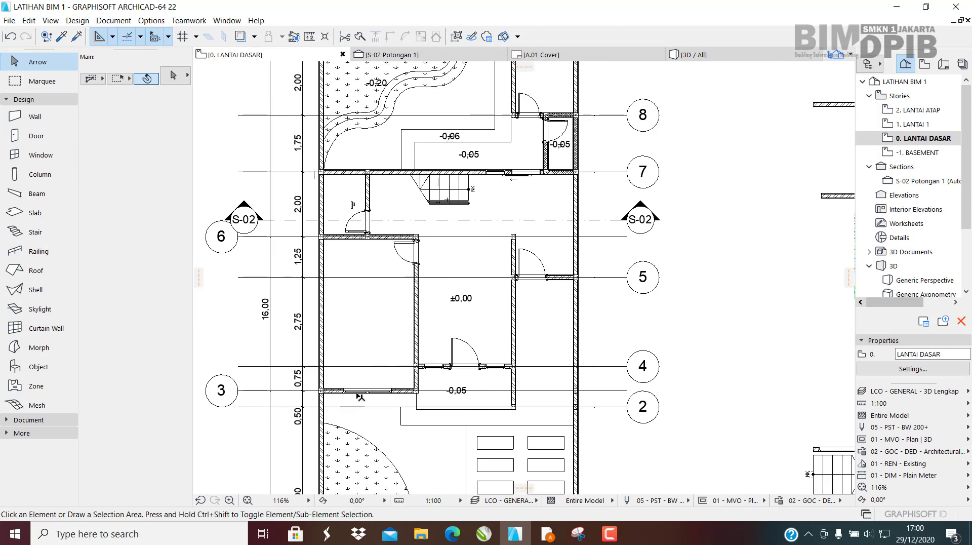
pyautogui.scroll(3, 405, 221)
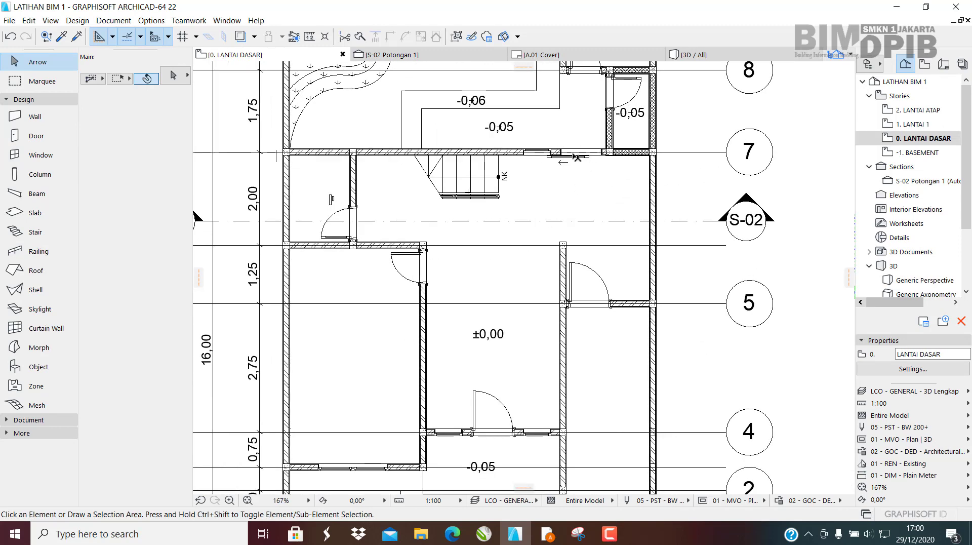
pyautogui.scroll(1, 576, 157)
pyautogui.scroll(4, 314, 276)
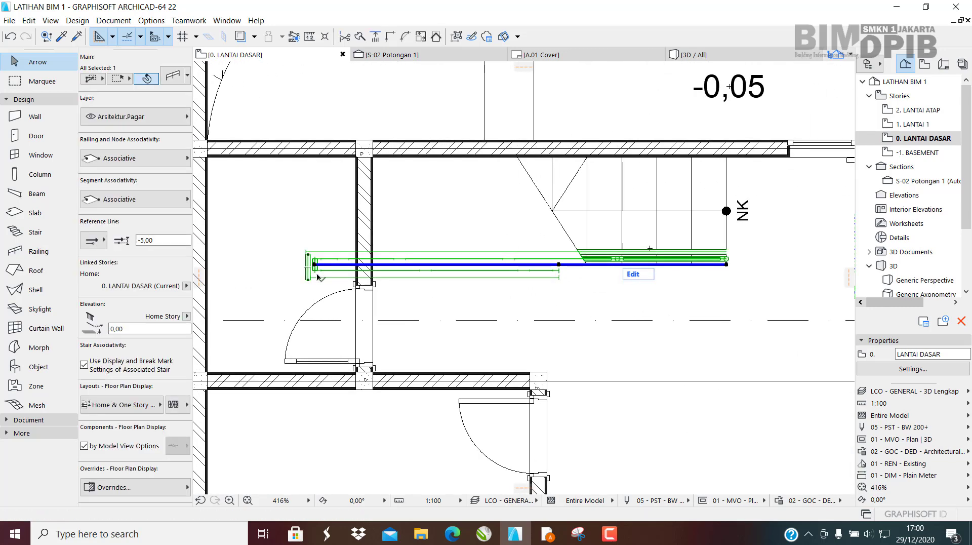
pyautogui.scroll(4, 309, 268)
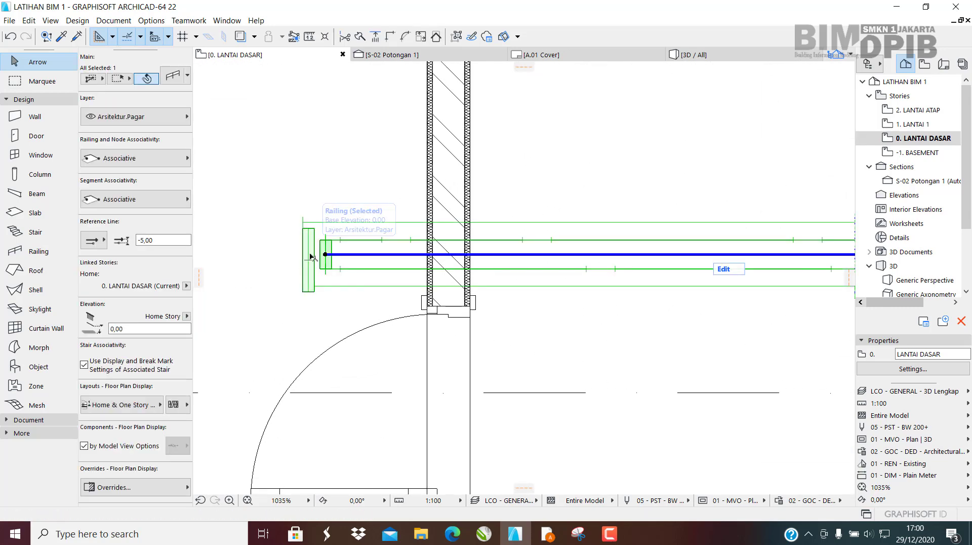
pyautogui.press('Escape')
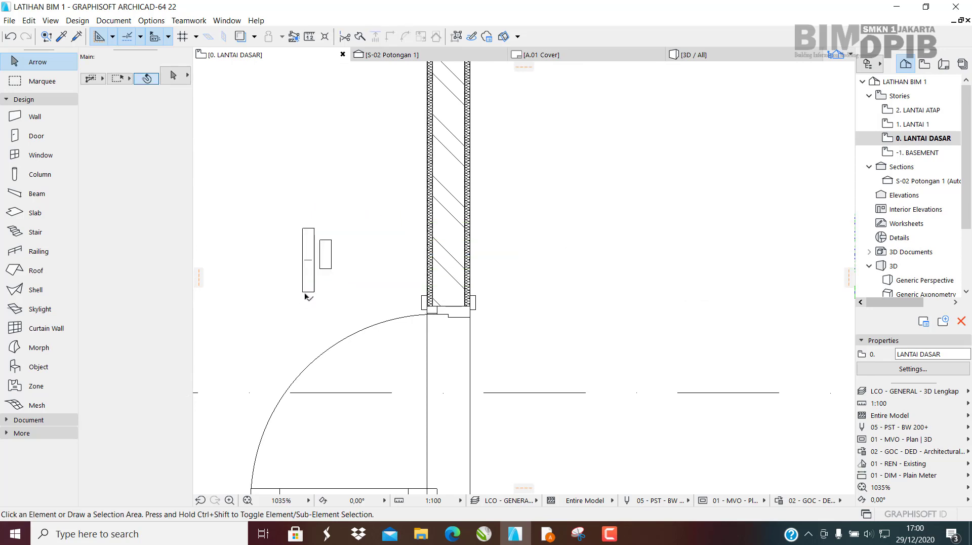
# Set the stair railing's plan display to Home & One Story Up, with Multistory 2D: Hidden - Visible - Hidden for Relevant-Middle Story.
pyautogui.scroll(-2, 335, 273)
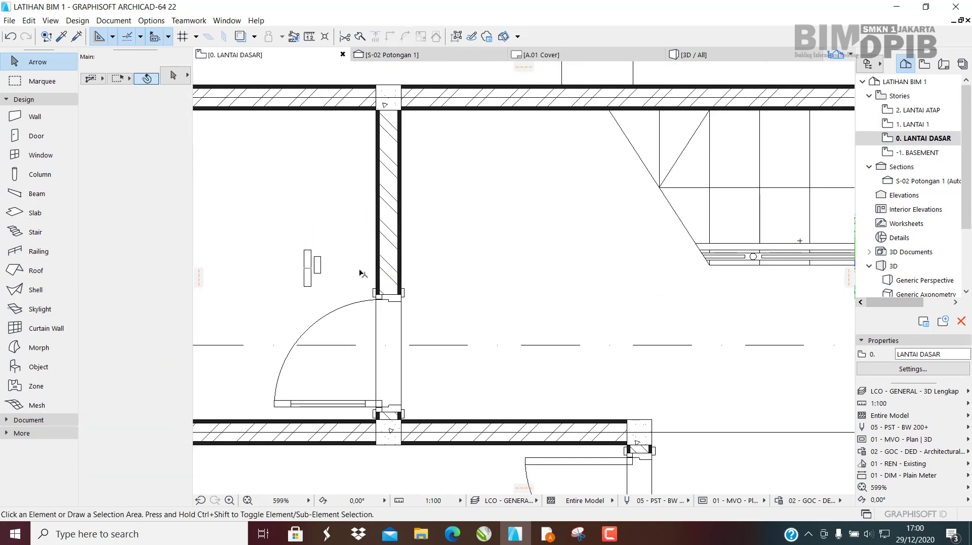
pyautogui.click(307, 268)
pyautogui.moveTo(331, 270); pyautogui.dragTo(321, 298, button='middle')
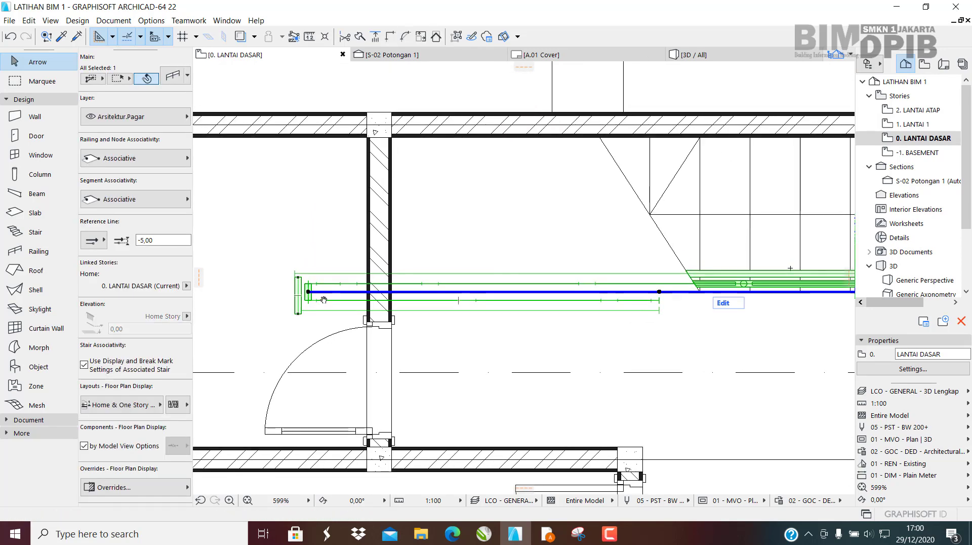
pyautogui.doubleClick(384, 298)
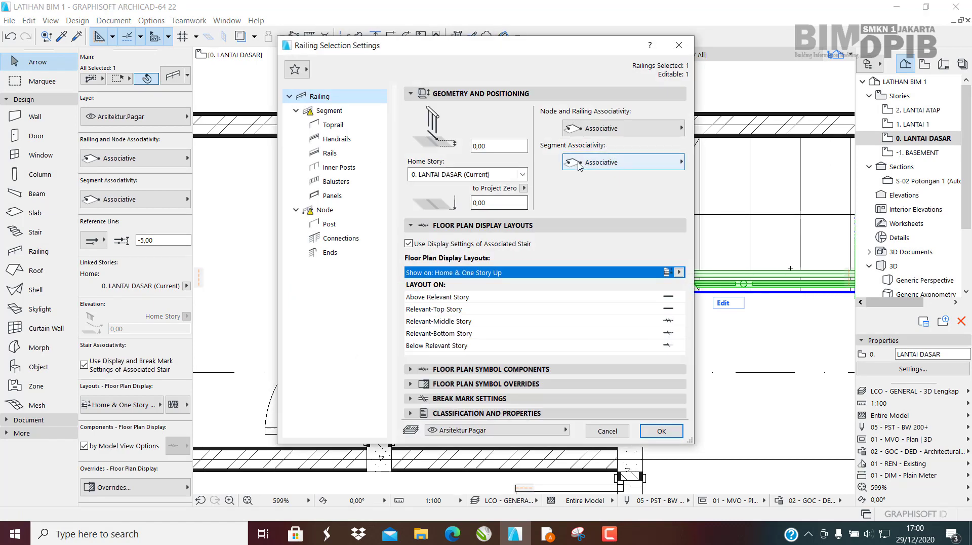
pyautogui.click(680, 273)
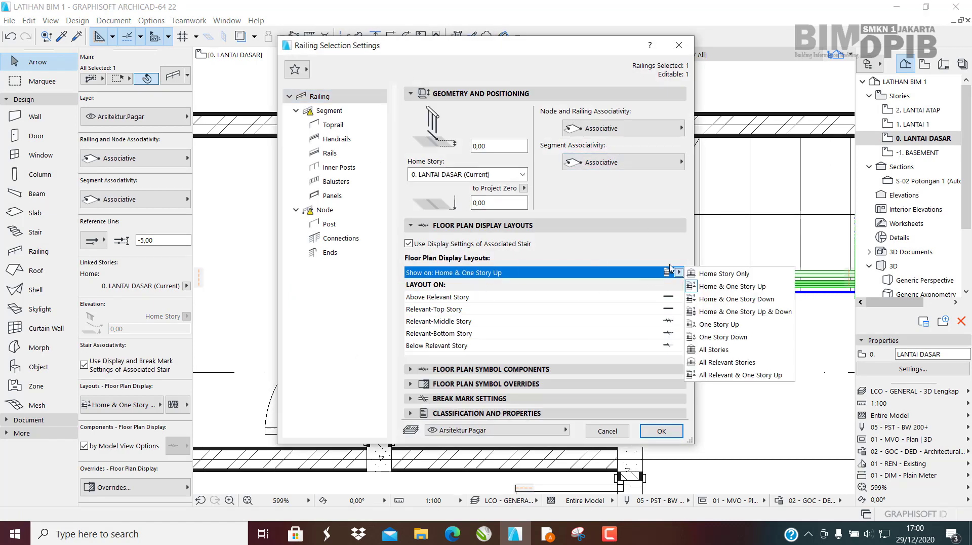
pyautogui.click(756, 288)
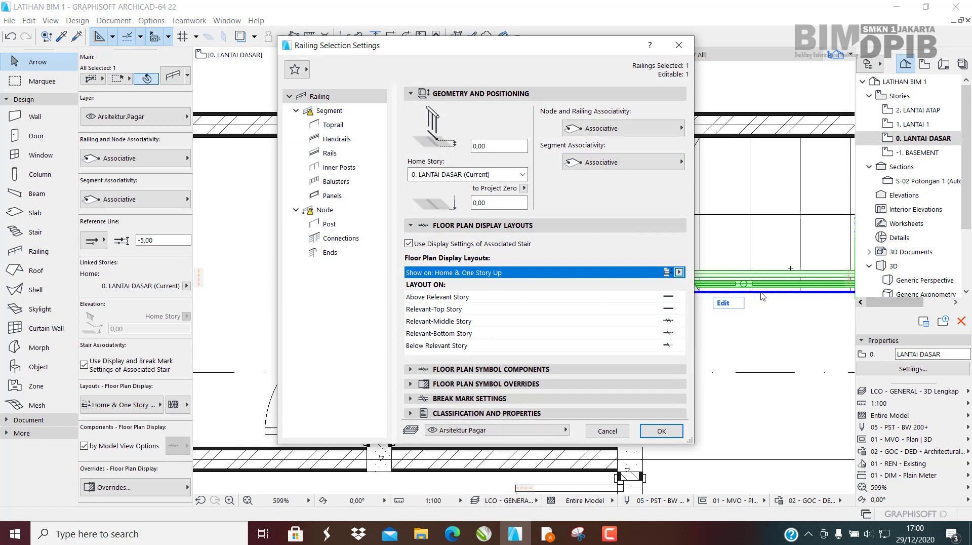
pyautogui.click(668, 322)
pyautogui.click(679, 321)
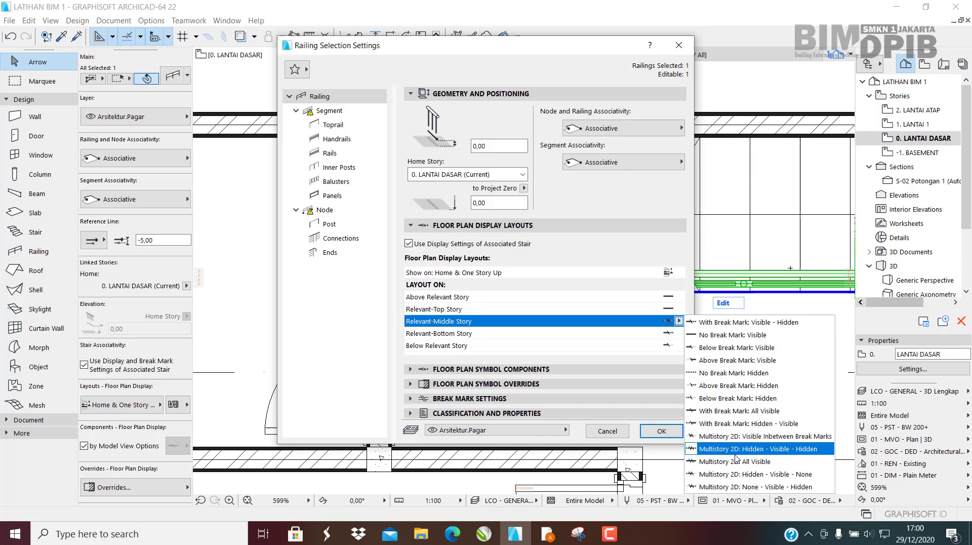
pyautogui.click(792, 455)
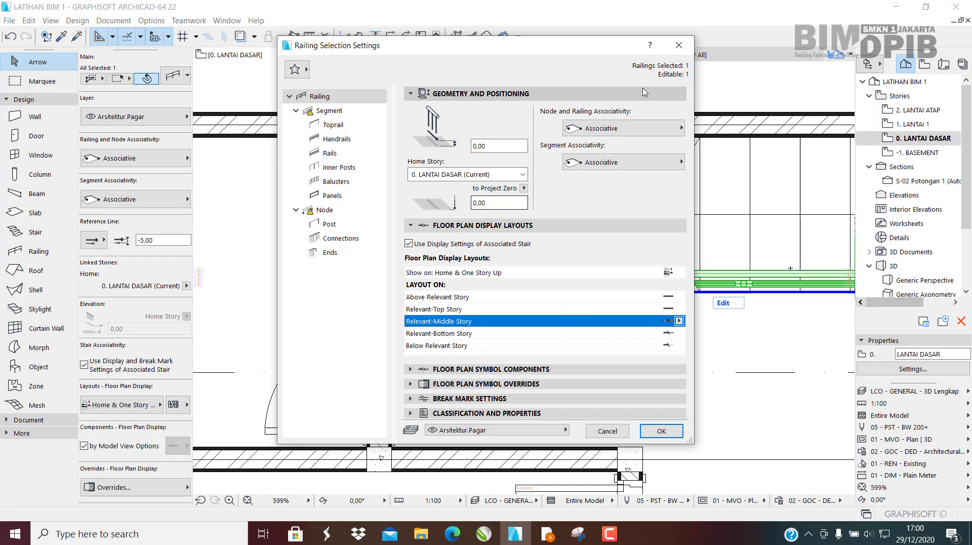
pyautogui.click(646, 431)
pyautogui.scroll(-7, 461, 346)
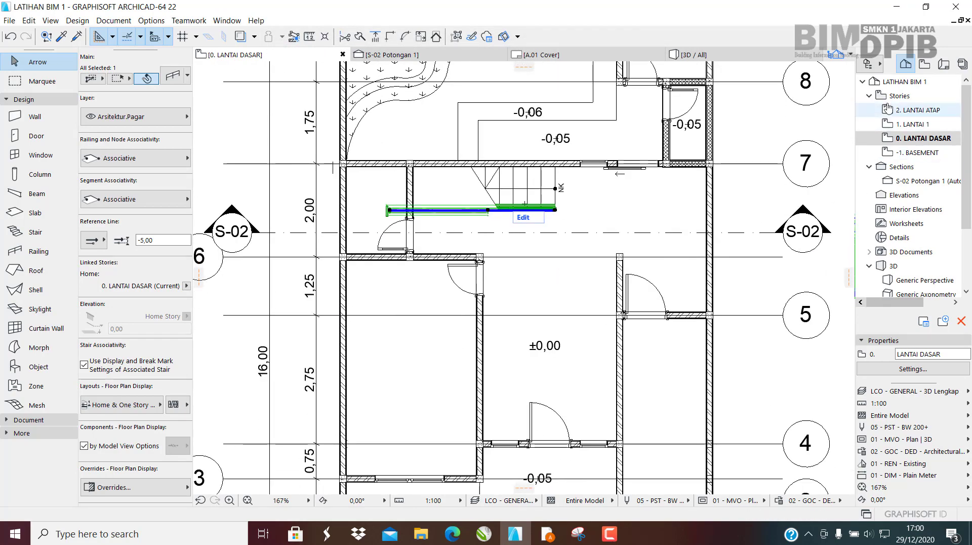
pyautogui.click(553, 310)
# Switch the ground-floor plan's graphic override combination to 02 - GOC - DED - Pattern Plan.
pyautogui.click(797, 407)
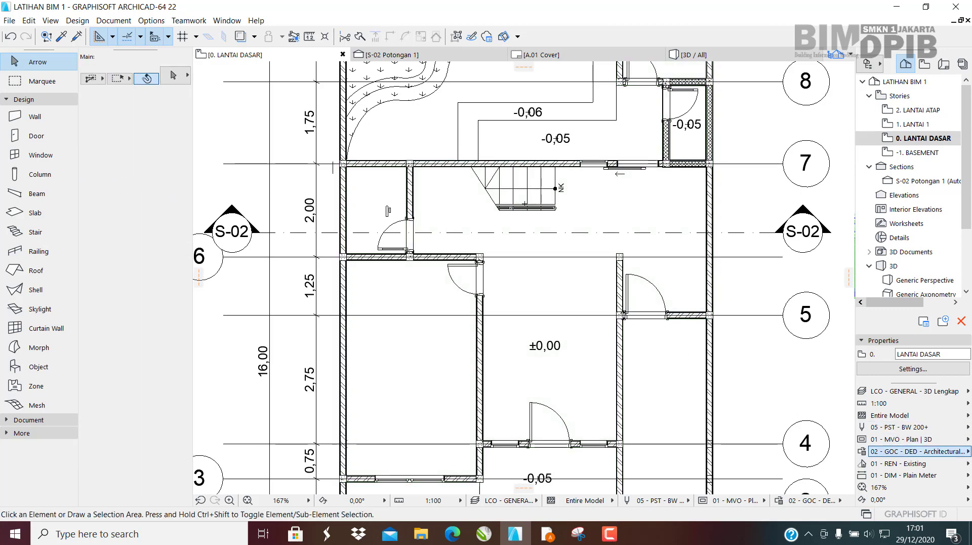
pyautogui.click(922, 446)
pyautogui.moveTo(767, 320); pyautogui.dragTo(686, 302, button='middle')
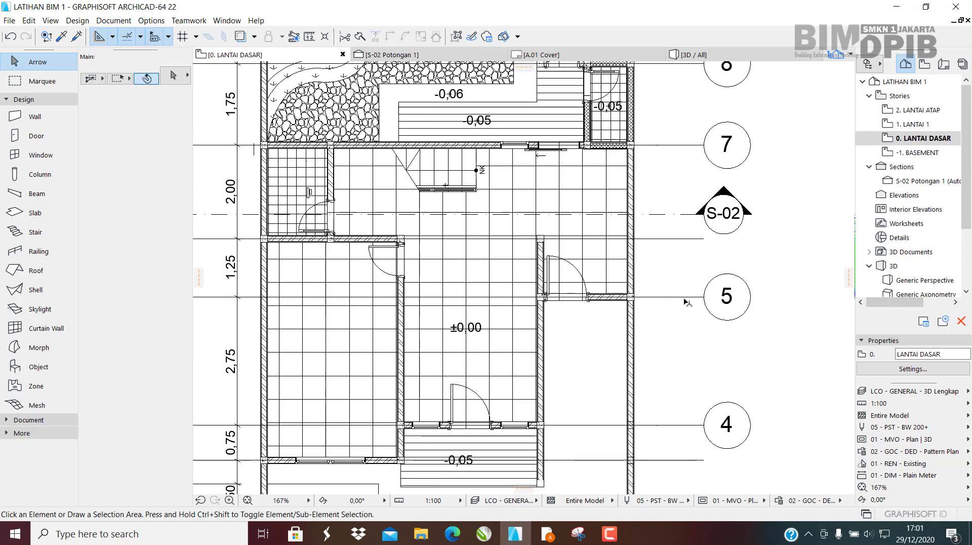
pyautogui.scroll(-2, 690, 319)
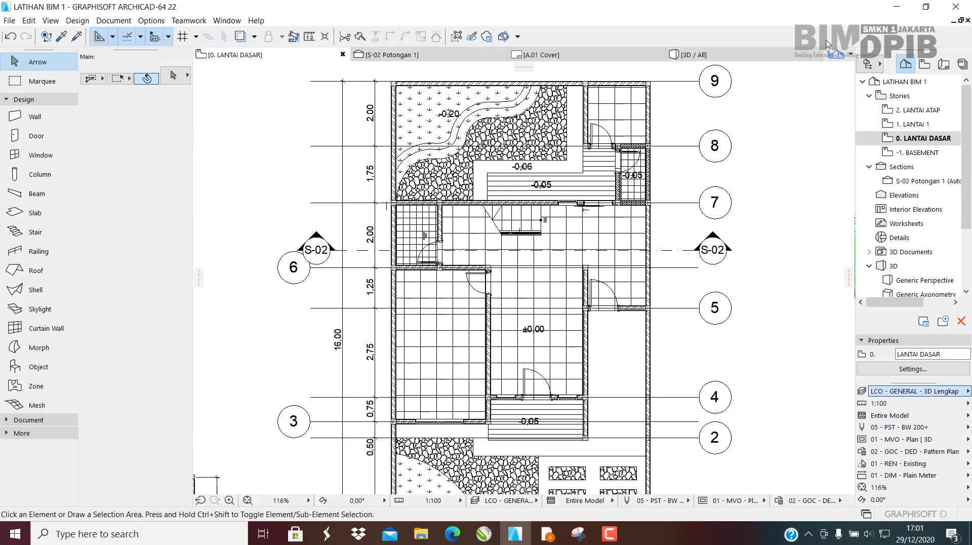
pyautogui.scroll(-4, 477, 253)
pyautogui.moveTo(477, 253)
pyautogui.mouseDown(button='middle')
pyautogui.moveTo(564, 251)
pyautogui.moveTo(559, 274)
pyautogui.moveTo(553, 264)
pyautogui.moveTo(469, 269)
pyautogui.mouseUp(button='middle')
pyautogui.scroll(5, 539, 291)
pyautogui.moveTo(687, 137); pyautogui.dragTo(610, 206, button='middle')
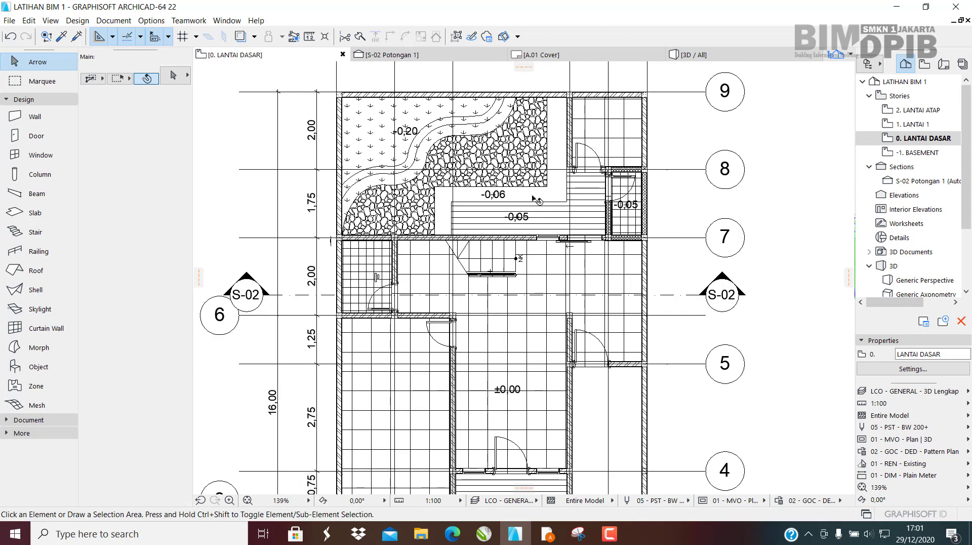
# Open the LANTAI 1 floor plan and examine its rooms, stair and floor patterns.
pyautogui.click(910, 125)
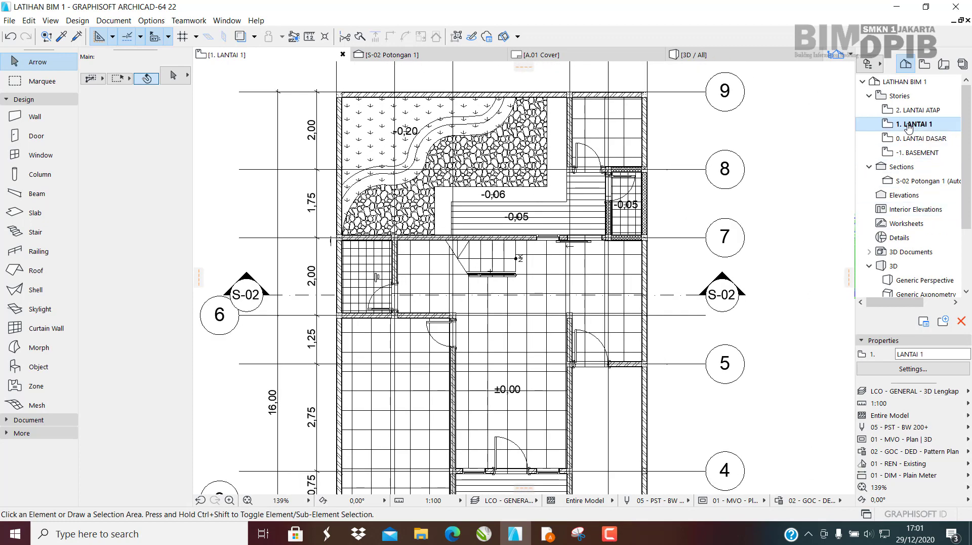
pyautogui.scroll(-3, 497, 254)
pyautogui.moveTo(531, 258); pyautogui.dragTo(543, 222, button='middle')
pyautogui.scroll(3, 491, 259)
pyautogui.moveTo(491, 259); pyautogui.dragTo(470, 250, button='middle')
pyautogui.moveTo(612, 172); pyautogui.dragTo(595, 252, button='middle')
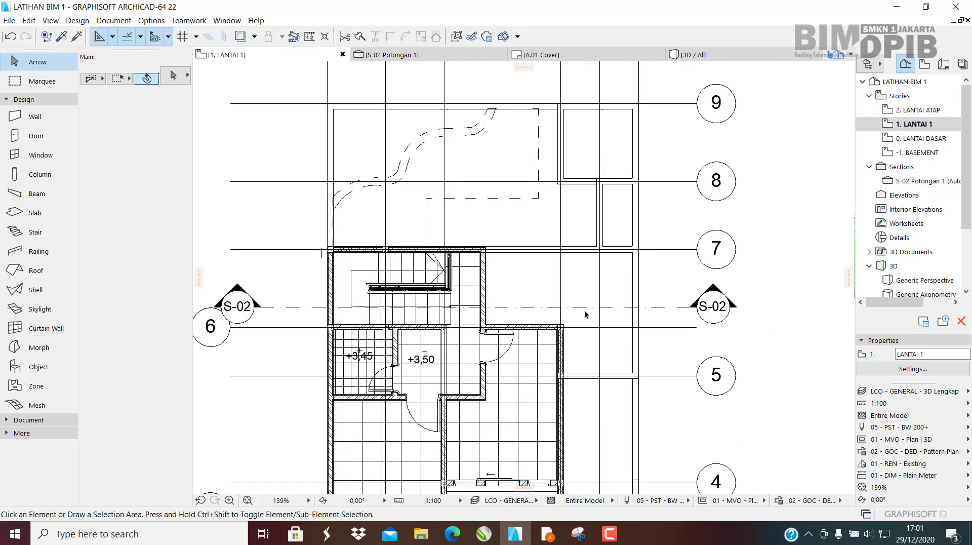
pyautogui.moveTo(583, 330); pyautogui.dragTo(587, 256, button='middle')
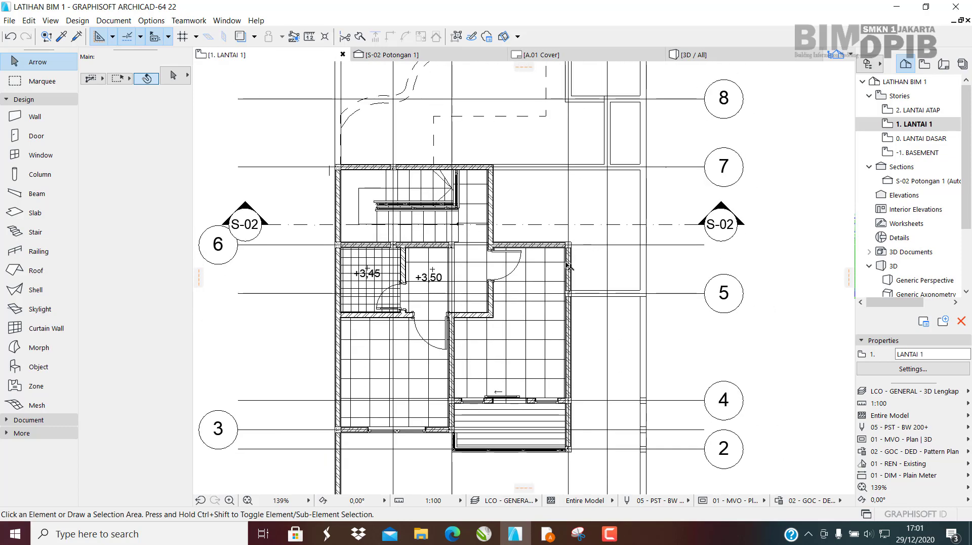
# Return to the LANTAI DASAR plan and select all its dimensions for copying.
pyautogui.doubleClick(920, 138)
pyautogui.scroll(-3, 398, 321)
pyautogui.scroll(2, 399, 320)
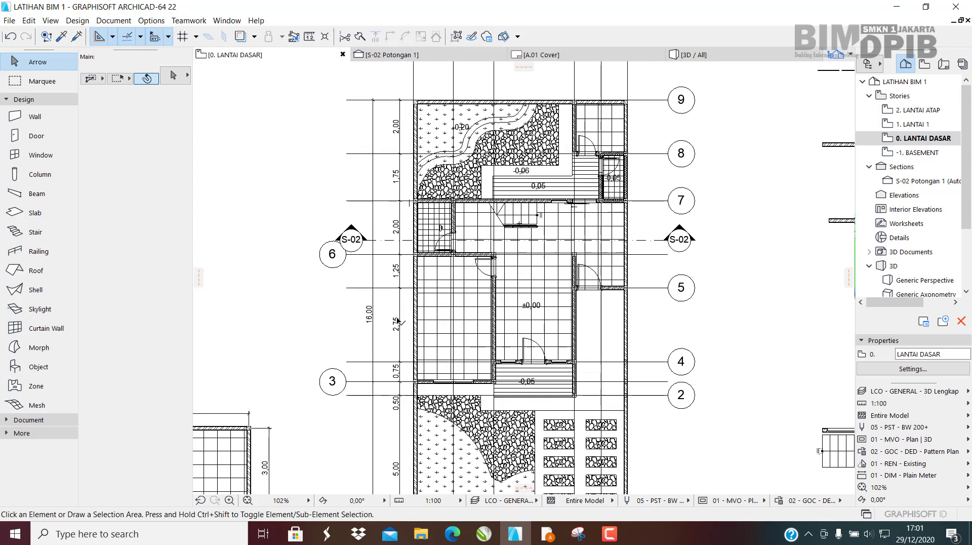
pyautogui.scroll(1, 399, 321)
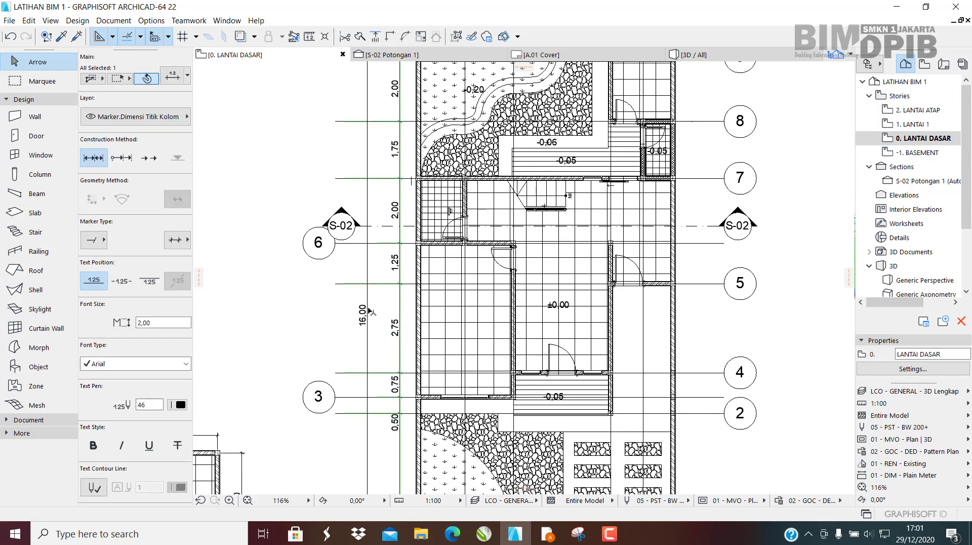
pyautogui.click(28, 422)
pyautogui.click(24, 99)
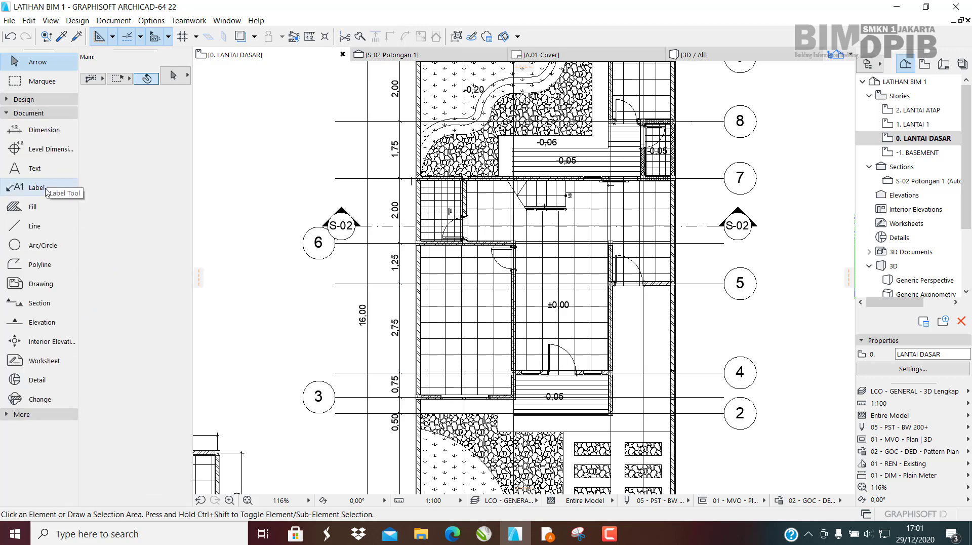
pyautogui.click(44, 133)
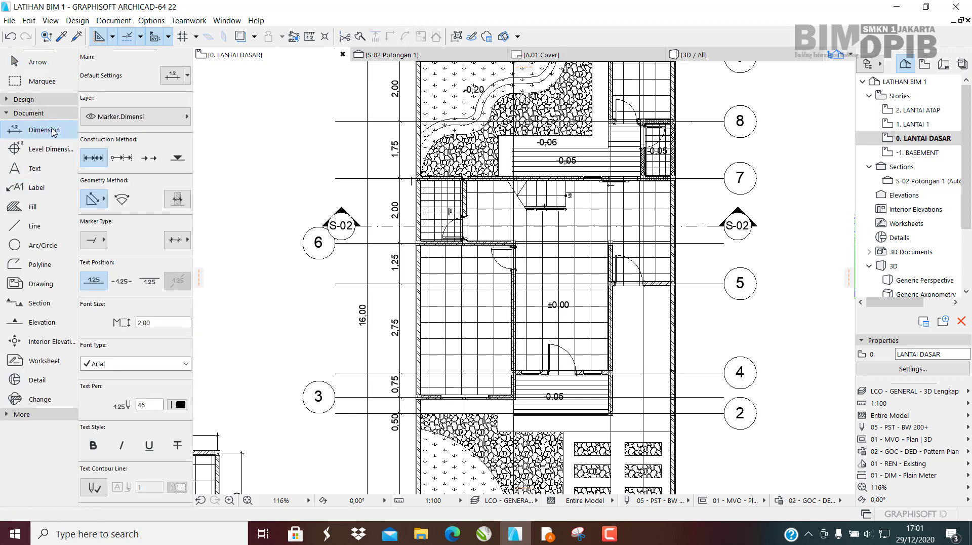
pyautogui.hotkey('ctrl', 'a')
pyautogui.scroll(5, 400, 213)
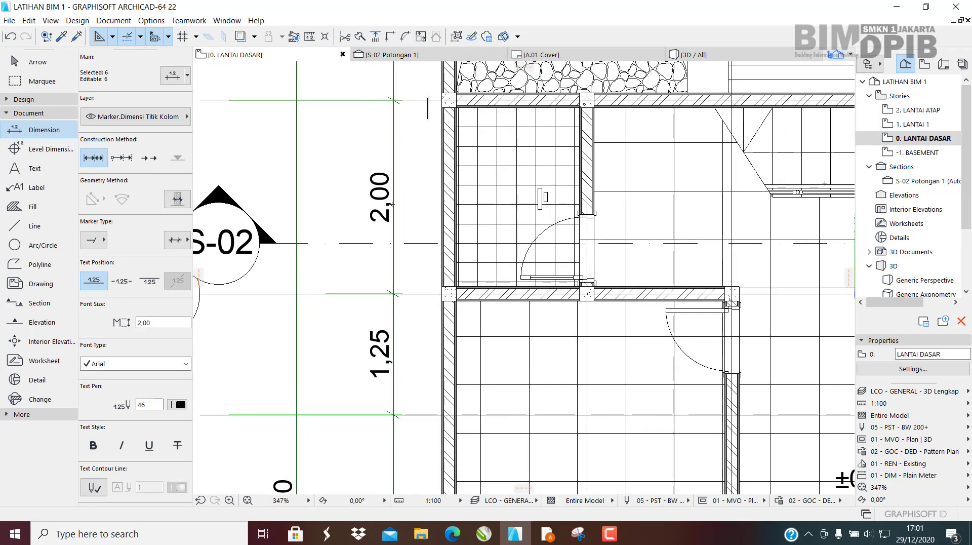
pyautogui.scroll(-7, 392, 204)
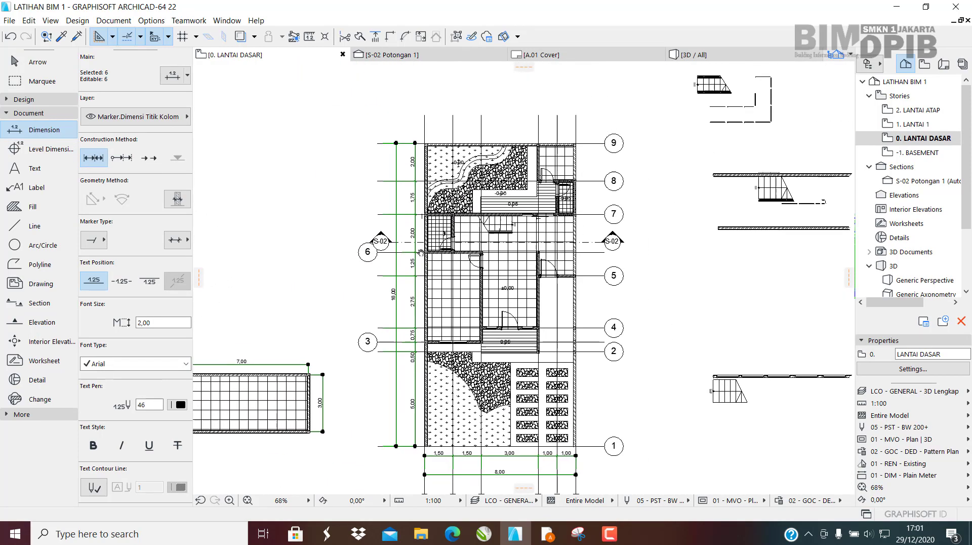
pyautogui.scroll(-1, 382, 297)
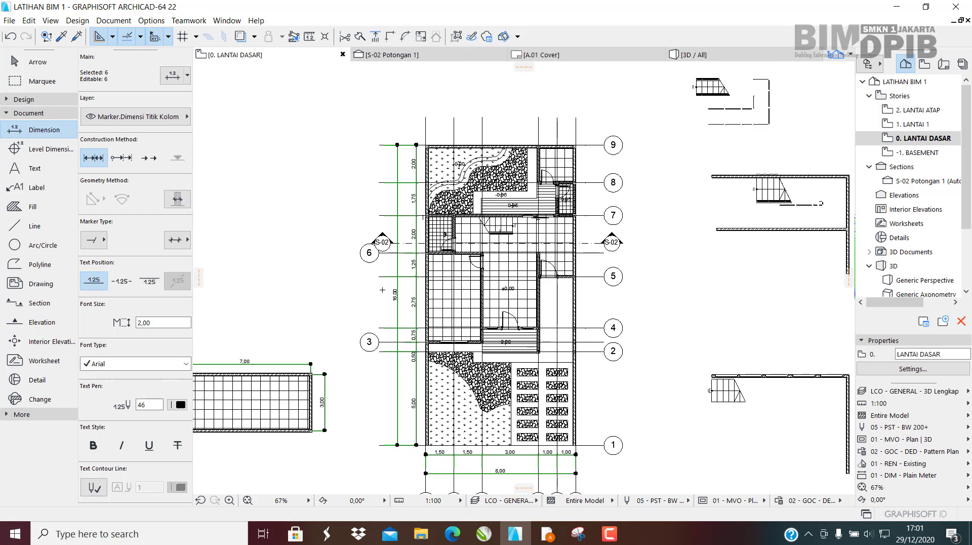
# Try to paste the ground-floor dimensions onto the LANTAI 1 plan.
pyautogui.doubleClick(919, 126)
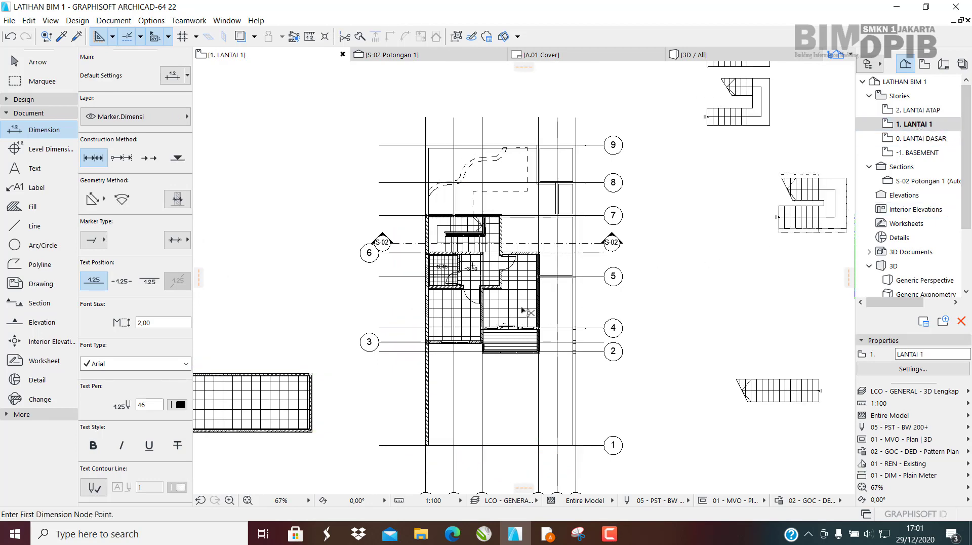
pyautogui.hotkey('ctrl', 'v')
pyautogui.scroll(3, 528, 279)
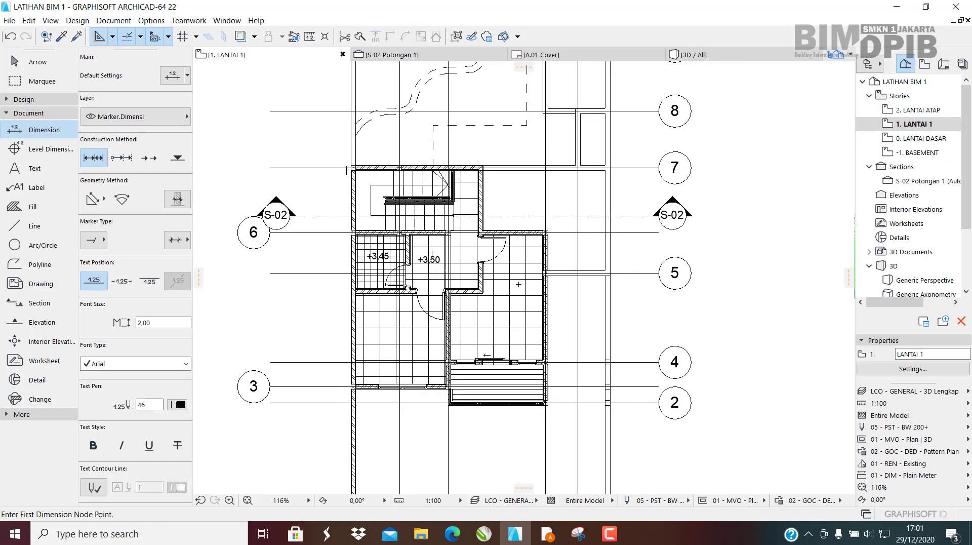
pyautogui.press('Escape')
pyautogui.scroll(-3, 508, 285)
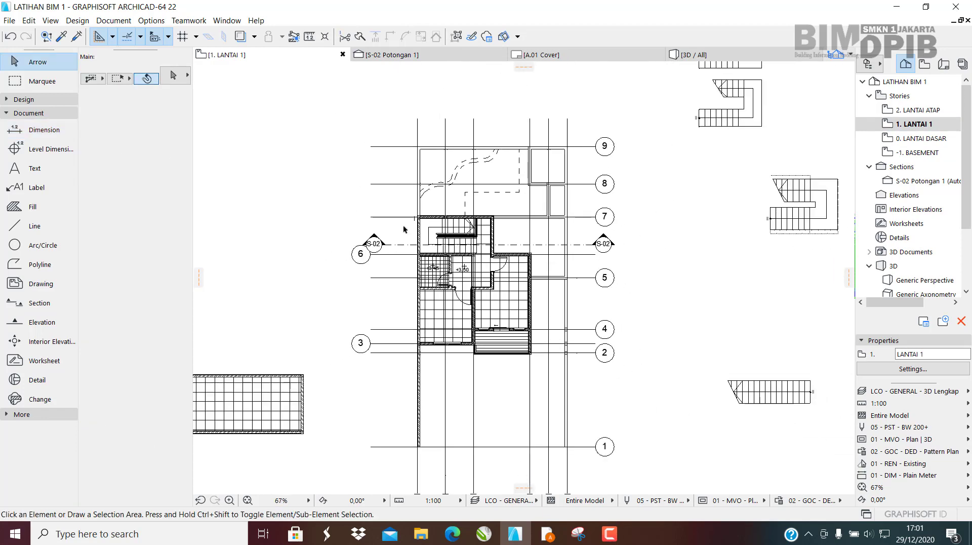
# Dimension the west wall of the LANTAI 1 plan in one vertical chain through grid 7, grid 6, the bathroom's lower wall and grid 3.
pyautogui.scroll(4, 404, 283)
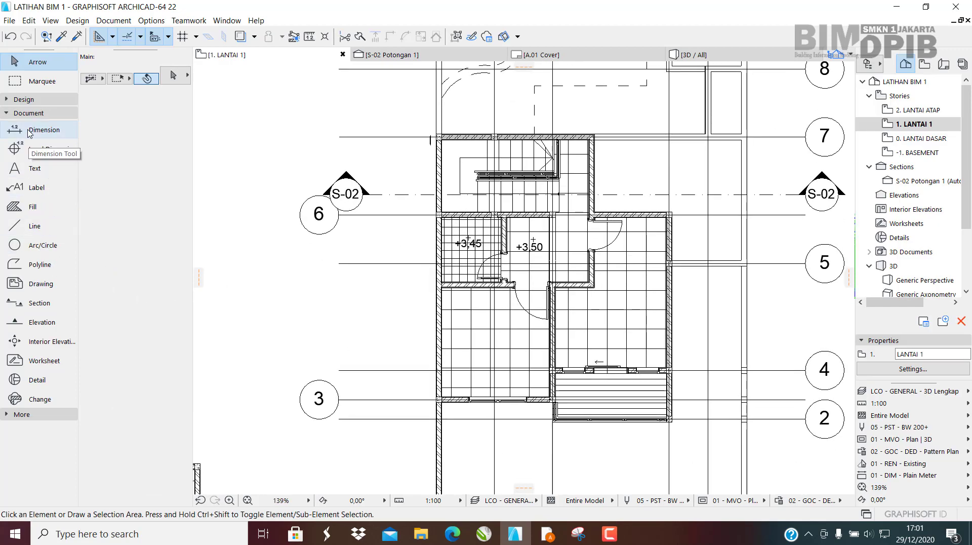
pyautogui.click(42, 131)
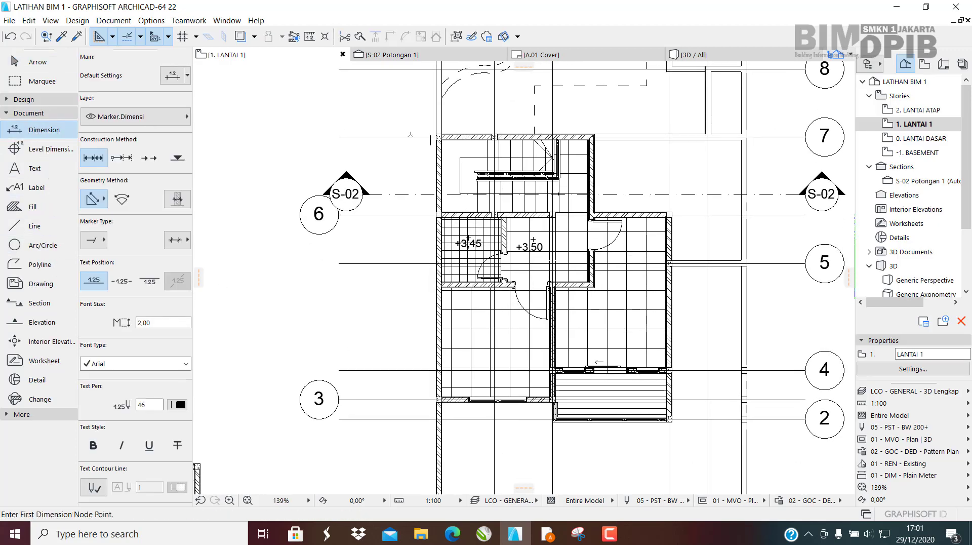
pyautogui.scroll(8, 431, 140)
pyautogui.click(468, 176)
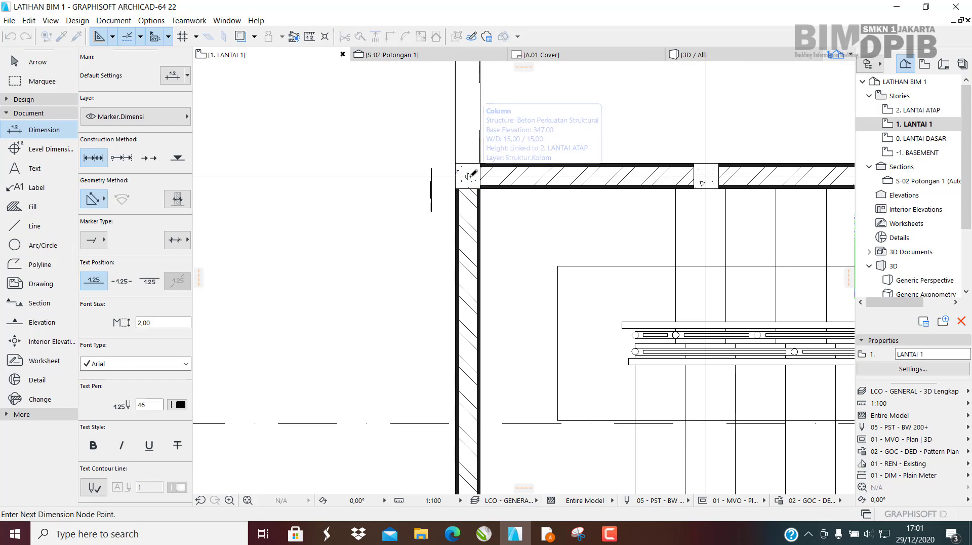
pyautogui.scroll(-4, 469, 176)
pyautogui.scroll(4, 510, 255)
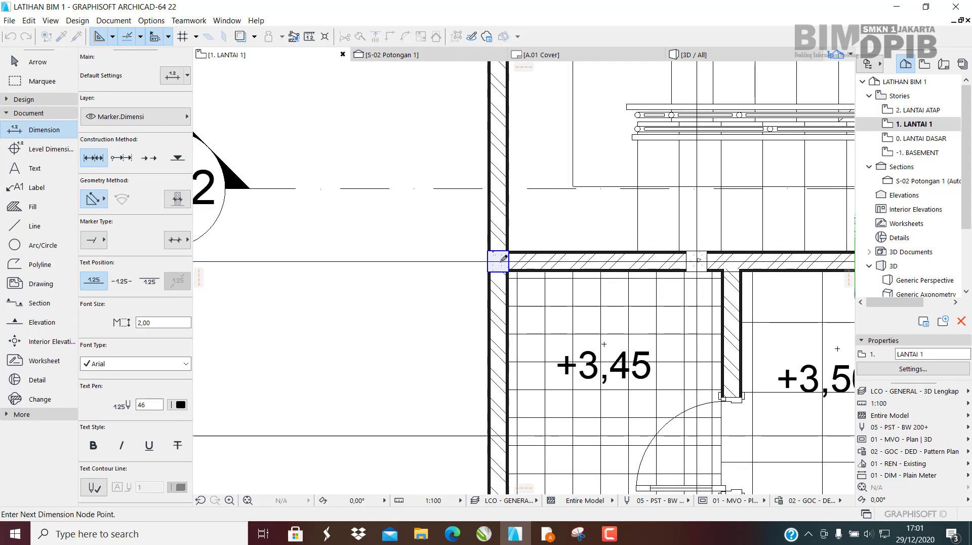
pyautogui.scroll(-4, 504, 258)
pyautogui.scroll(3, 495, 280)
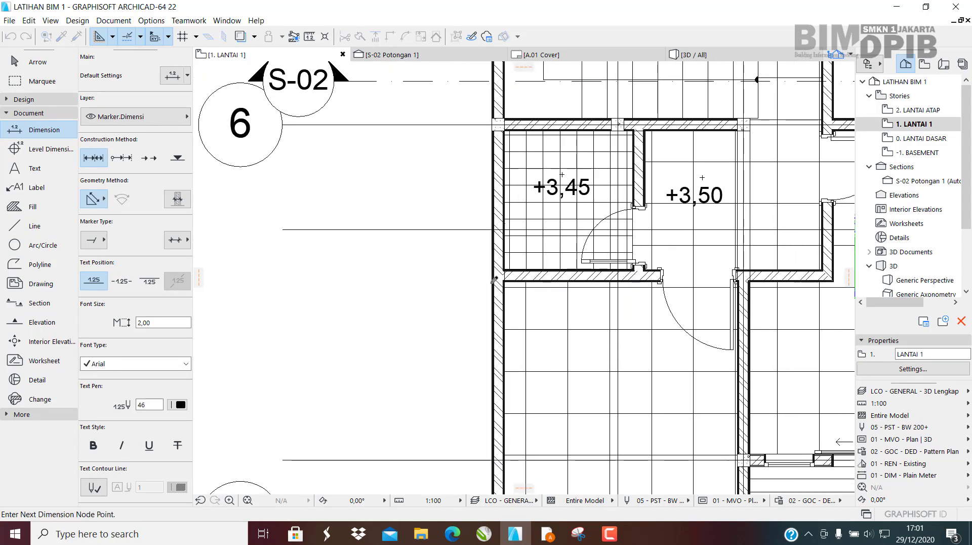
pyautogui.scroll(2, 495, 280)
pyautogui.scroll(2, 502, 266)
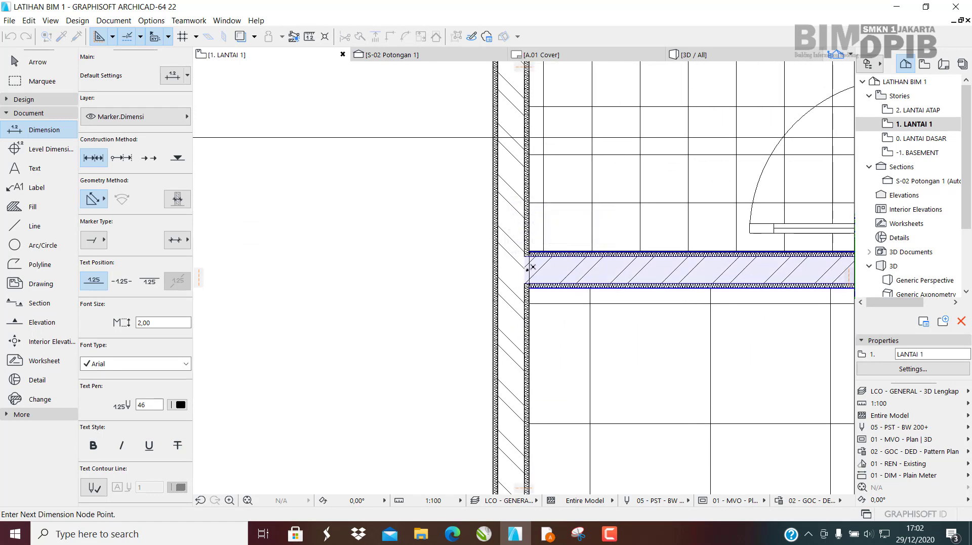
pyautogui.scroll(-3, 527, 263)
pyautogui.scroll(3, 509, 285)
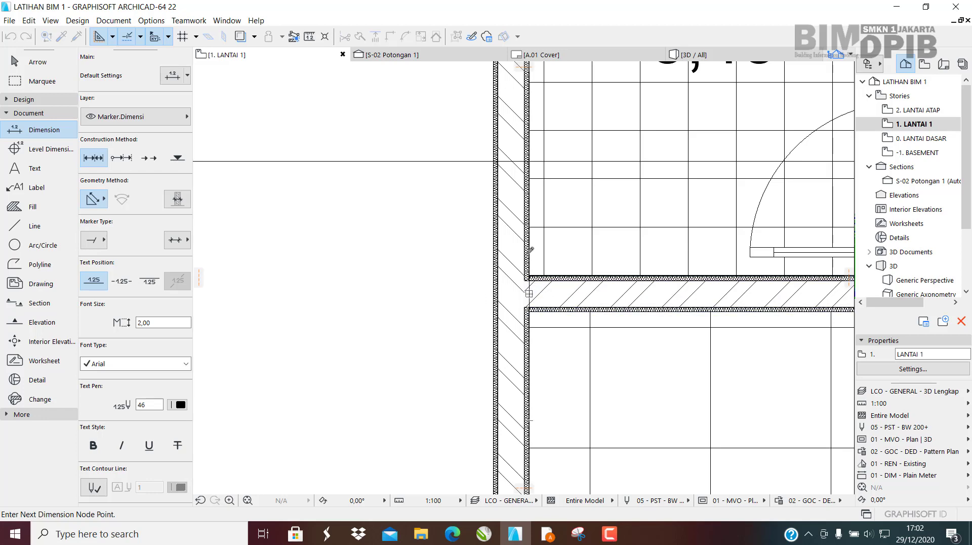
pyautogui.scroll(-3, 531, 286)
pyautogui.scroll(5, 534, 316)
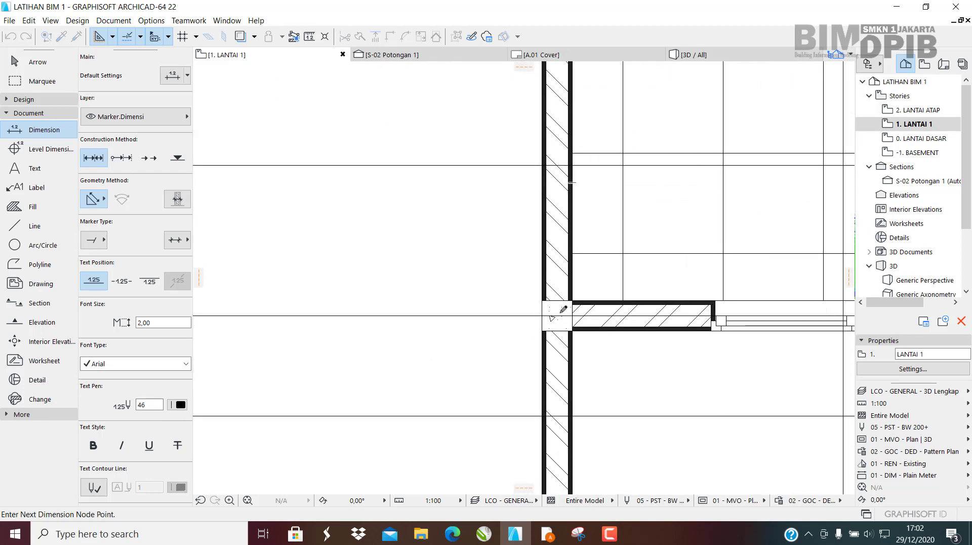
pyautogui.scroll(-3, 556, 315)
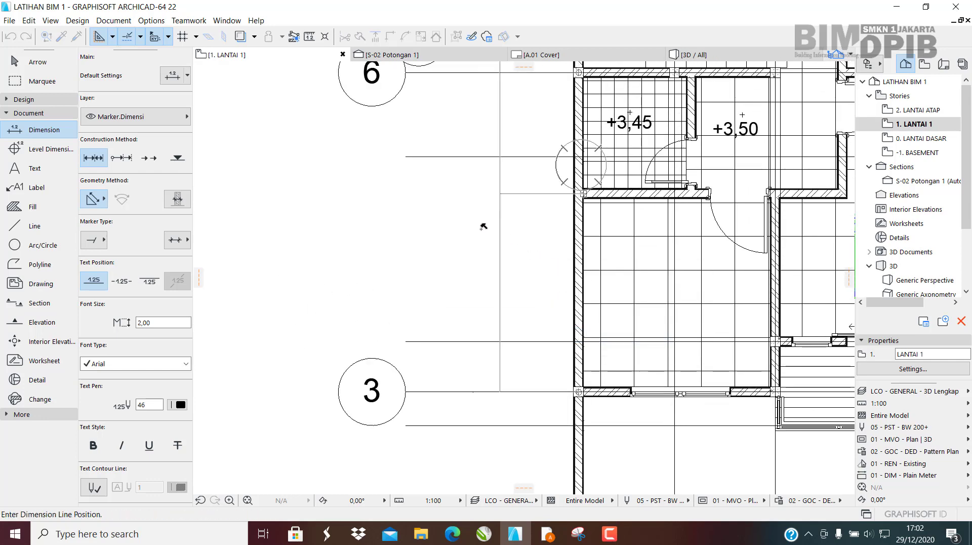
pyautogui.moveTo(511, 270); pyautogui.dragTo(503, 371, button='middle')
pyautogui.click(534, 287)
# Add a horizontal dimension chain below the balcony, spanning the west column, bathroom partition wall, middle column and east balcony column.
pyautogui.scroll(-5, 535, 314)
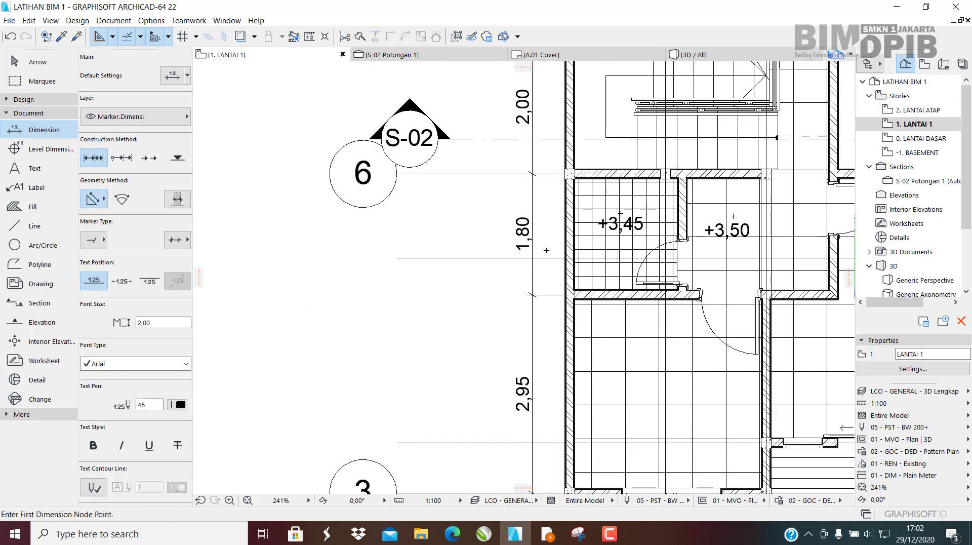
pyautogui.scroll(5, 477, 302)
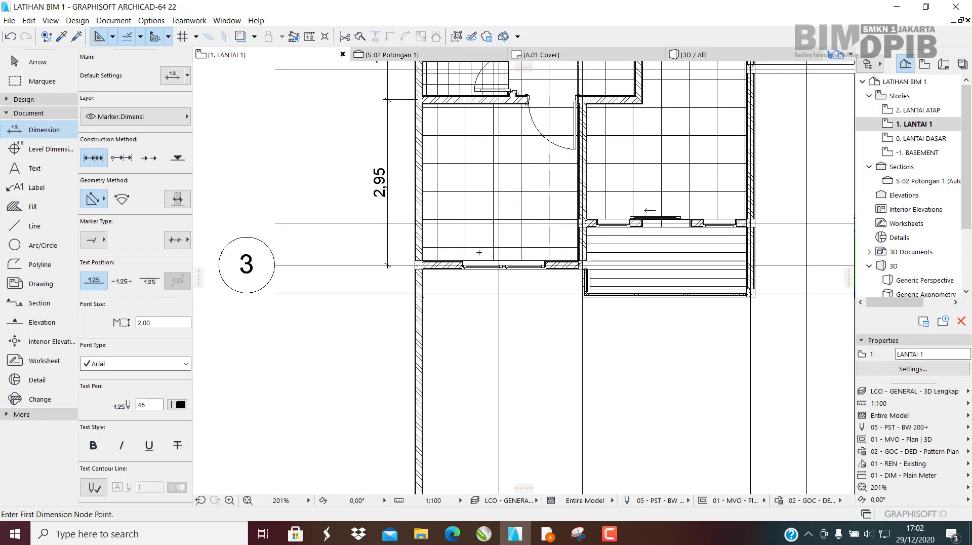
pyautogui.click(430, 261)
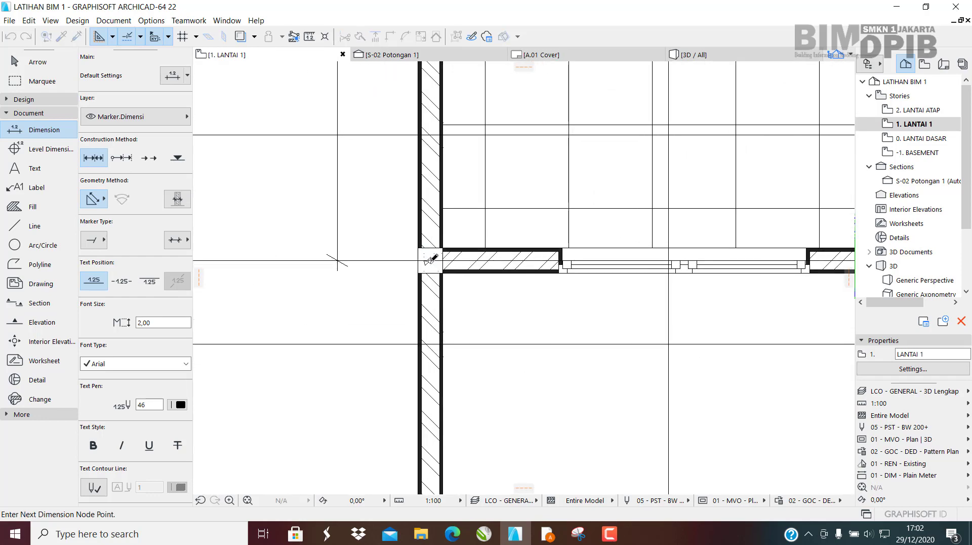
pyautogui.scroll(-5, 432, 259)
pyautogui.scroll(5, 552, 244)
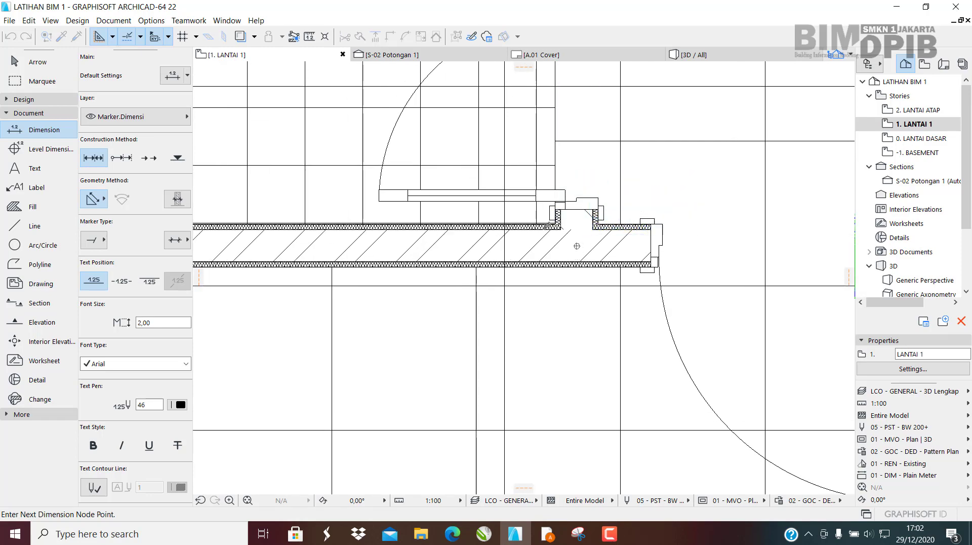
pyautogui.scroll(-5, 547, 226)
pyautogui.scroll(6, 561, 260)
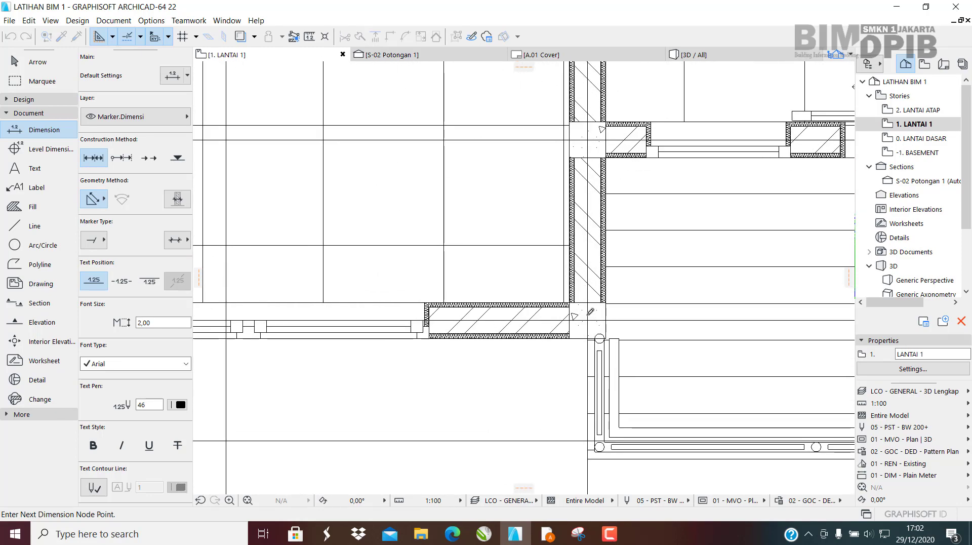
pyautogui.scroll(-5, 570, 299)
pyautogui.moveTo(480, 284); pyautogui.dragTo(439, 283, button='middle')
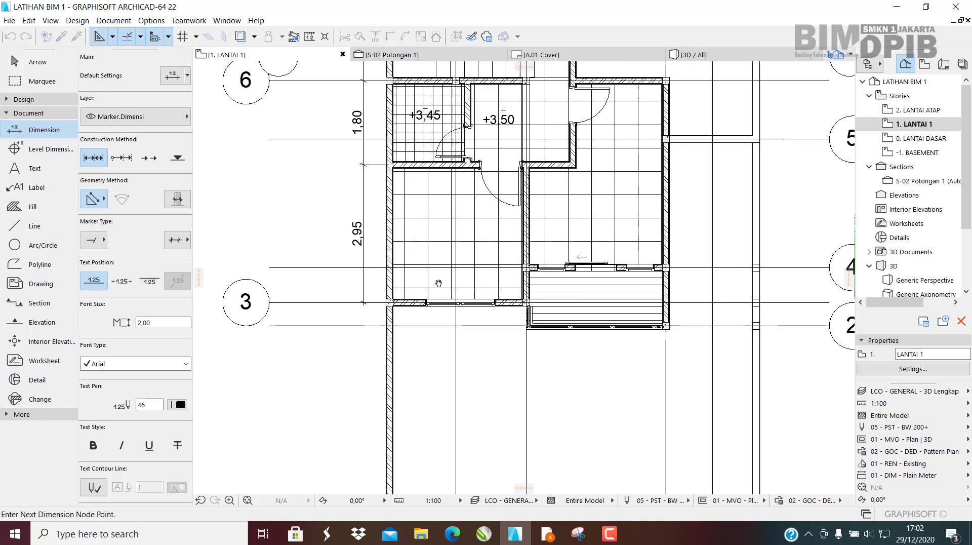
pyautogui.scroll(10, 623, 399)
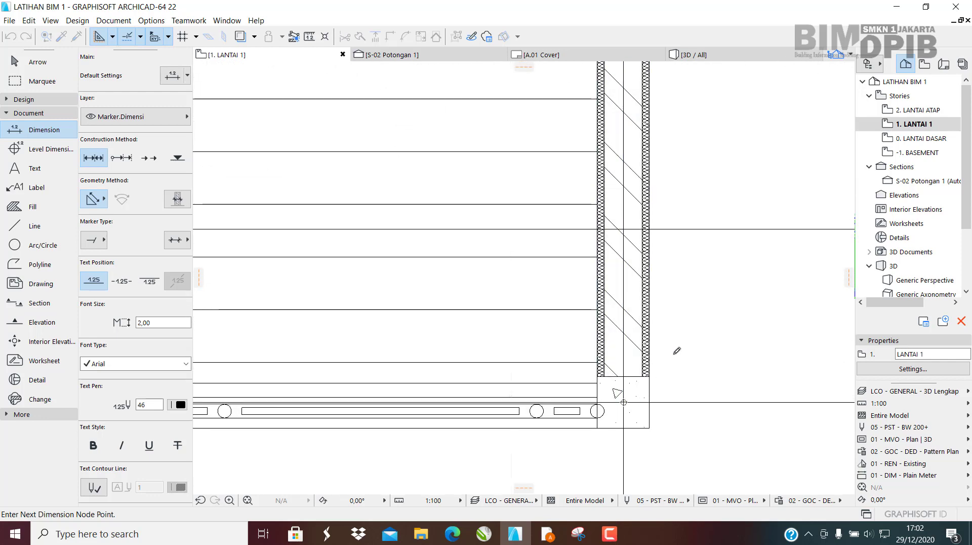
pyautogui.scroll(-10, 521, 366)
pyautogui.rightClick(495, 291)
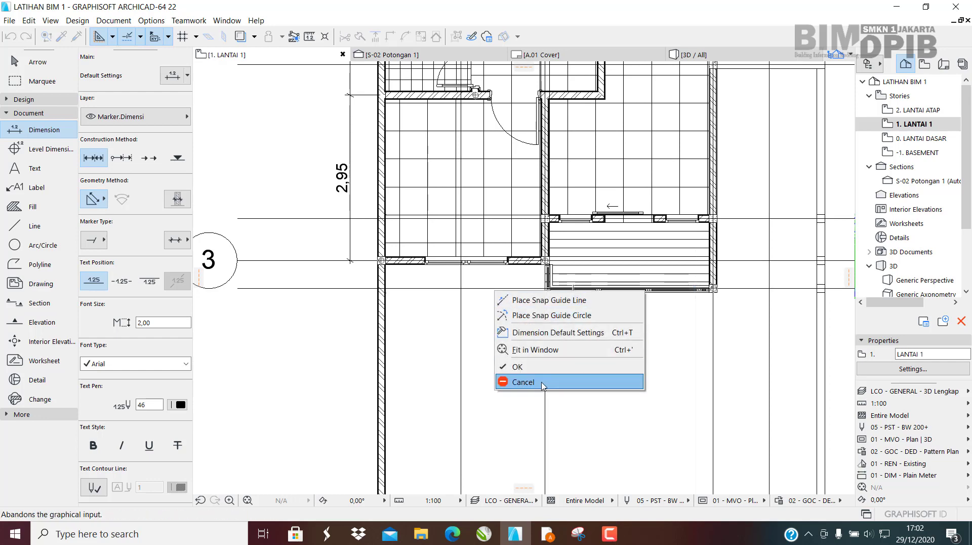
pyautogui.click(537, 367)
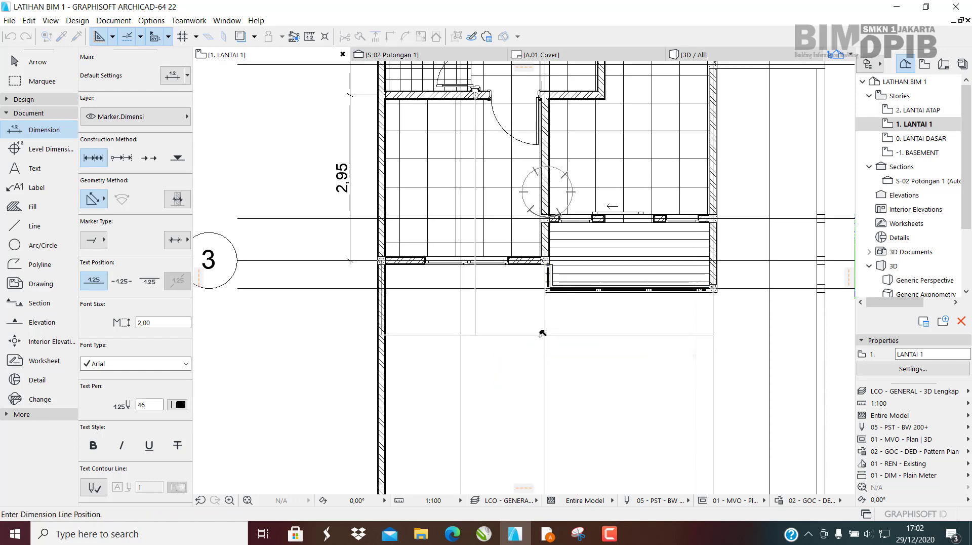
pyautogui.click(542, 333)
pyautogui.moveTo(508, 324); pyautogui.dragTo(502, 426, button='middle')
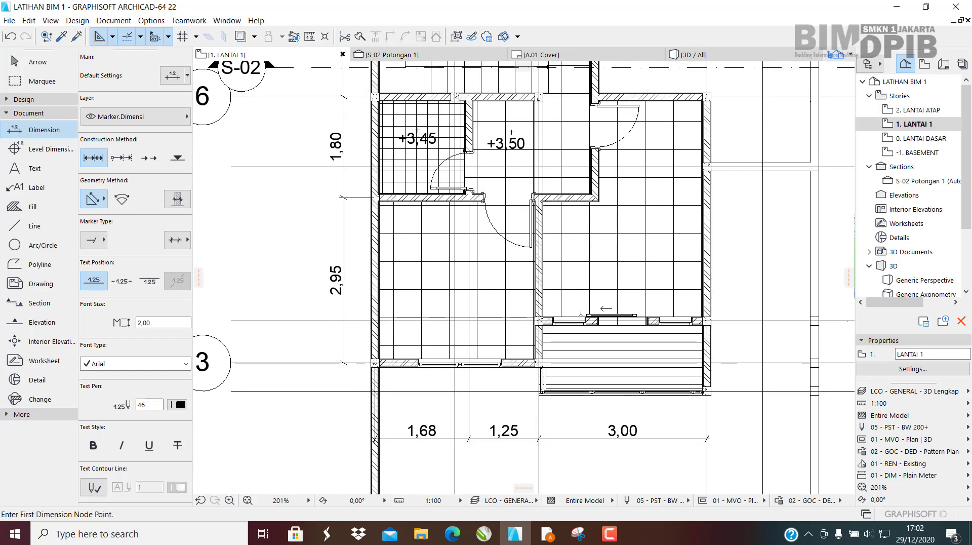
# Examine the dimensioned LANTAI 1 plan, from the rooms and balcony to the garden and rear area around grids 7 to 9.
pyautogui.scroll(-3, 612, 279)
pyautogui.moveTo(629, 149); pyautogui.dragTo(587, 213, button='middle')
pyautogui.scroll(1, 587, 213)
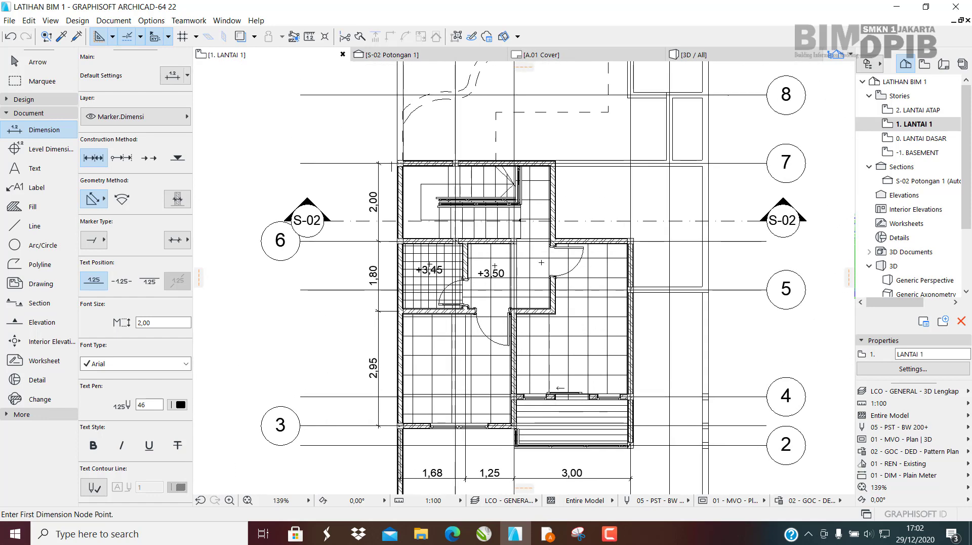
pyautogui.scroll(1, 541, 262)
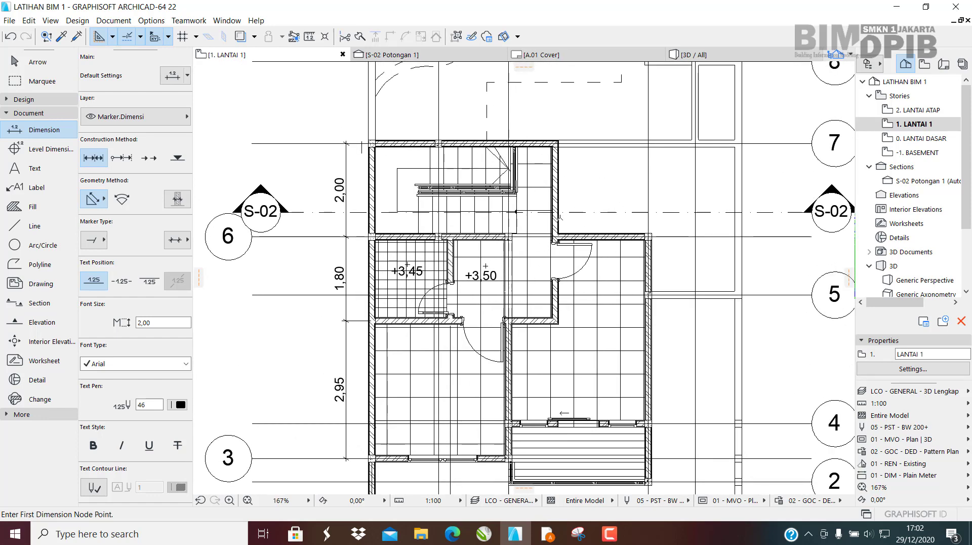
pyautogui.moveTo(466, 293); pyautogui.dragTo(476, 254, button='middle')
pyautogui.scroll(-1, 476, 253)
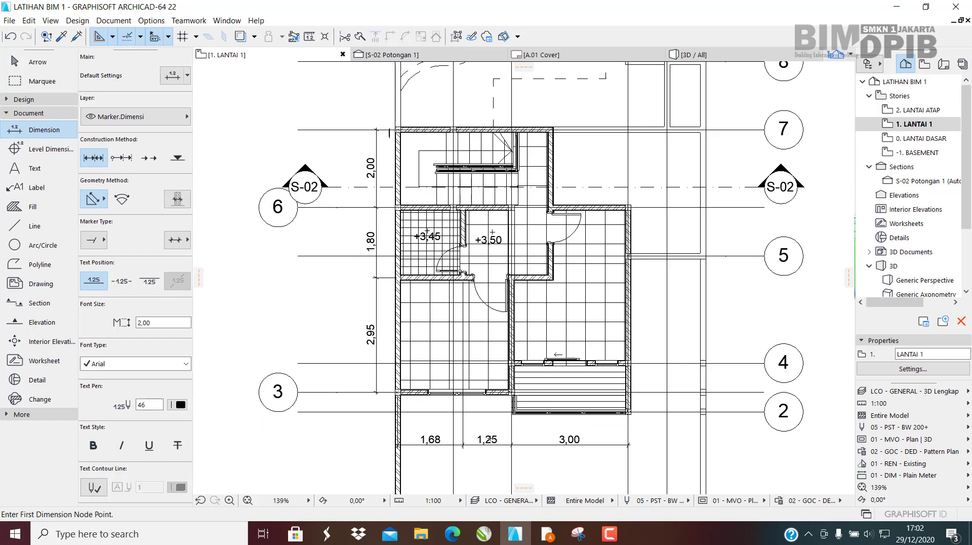
pyautogui.scroll(-3, 490, 296)
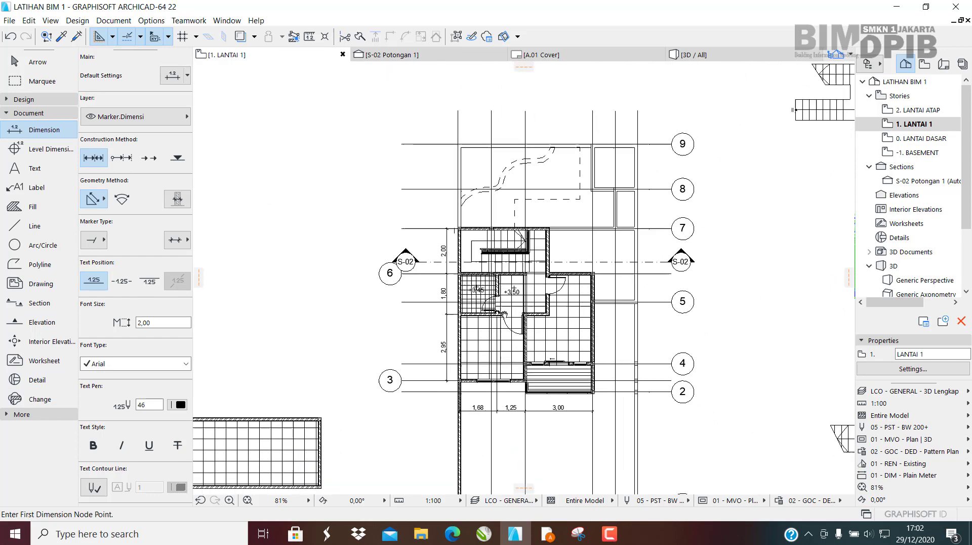
pyautogui.scroll(4, 490, 295)
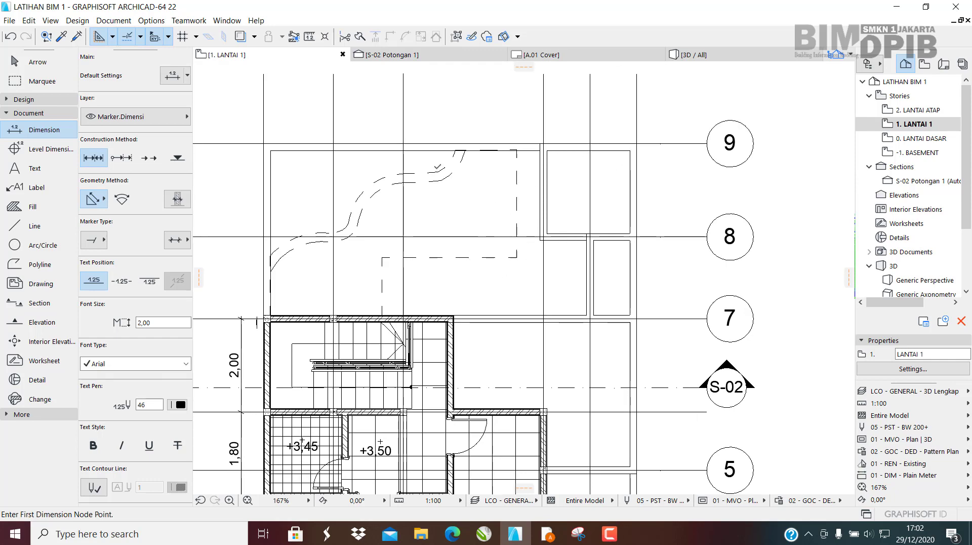
pyautogui.moveTo(480, 279); pyautogui.dragTo(509, 208, button='middle')
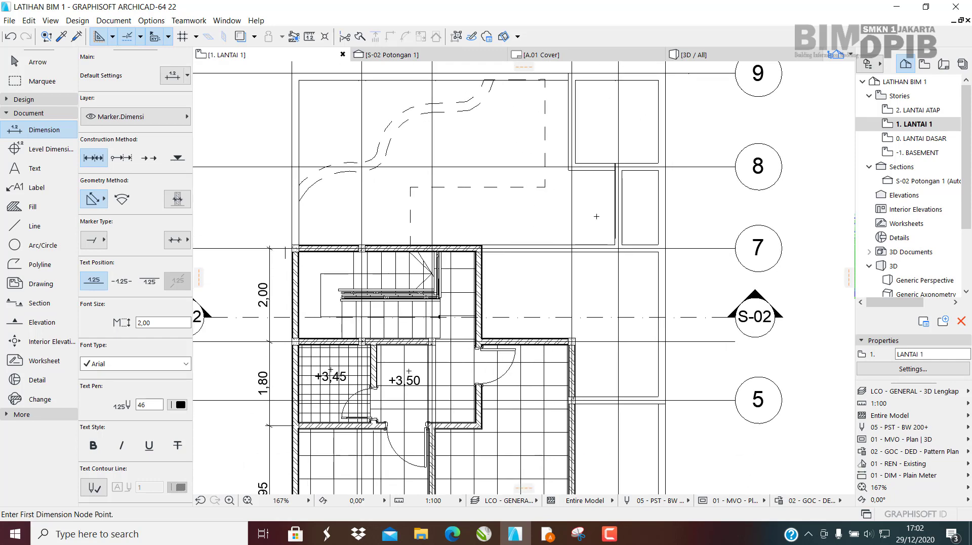
pyautogui.moveTo(604, 254); pyautogui.dragTo(623, 312, button='middle')
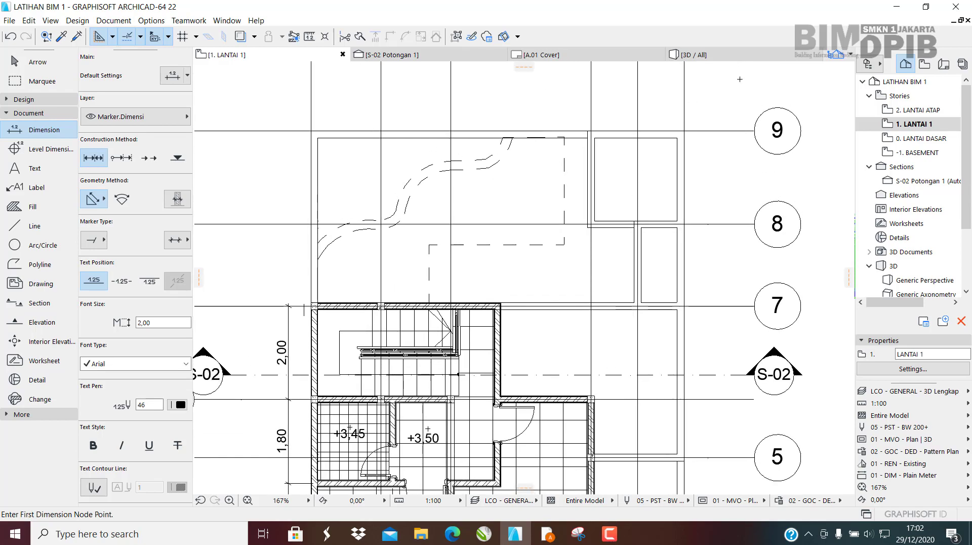
# Inspect the upper rooms, rear garden and flat slabs in the 3D model, and return to the LANTAI 1 plan.
pyautogui.click(737, 54)
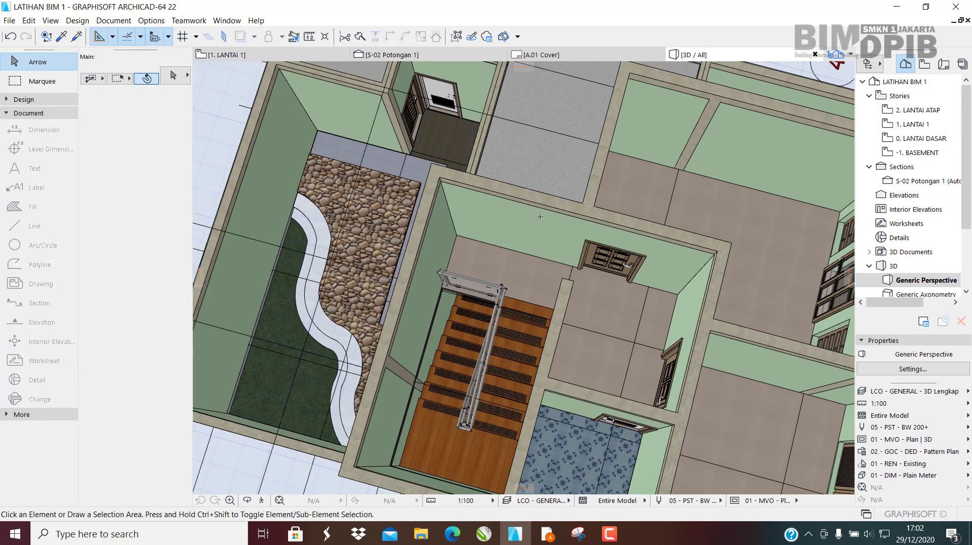
pyautogui.scroll(-4, 540, 217)
pyautogui.keyDown('shift'); pyautogui.moveTo(623, 293); pyautogui.dragTo(544, 271, button='middle'); pyautogui.keyUp('shift')
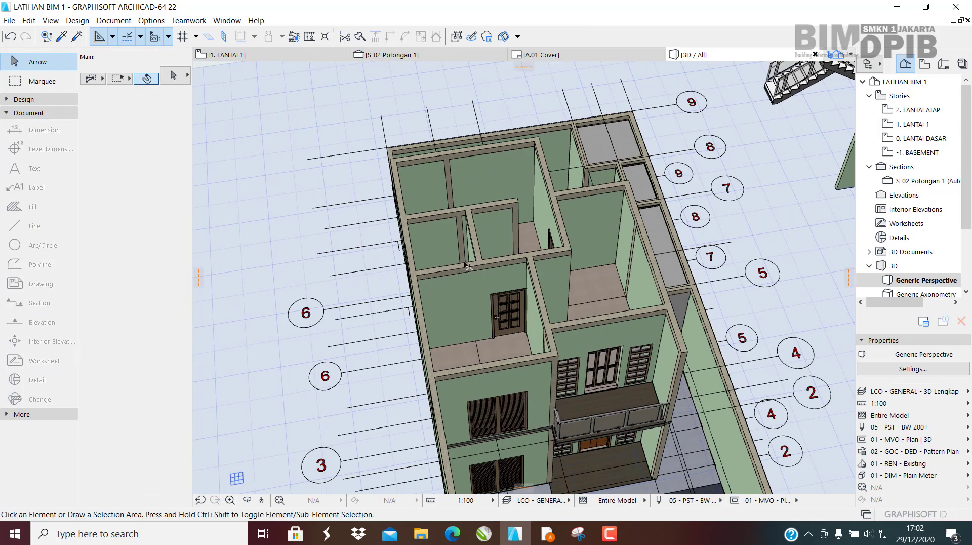
pyautogui.scroll(8, 466, 265)
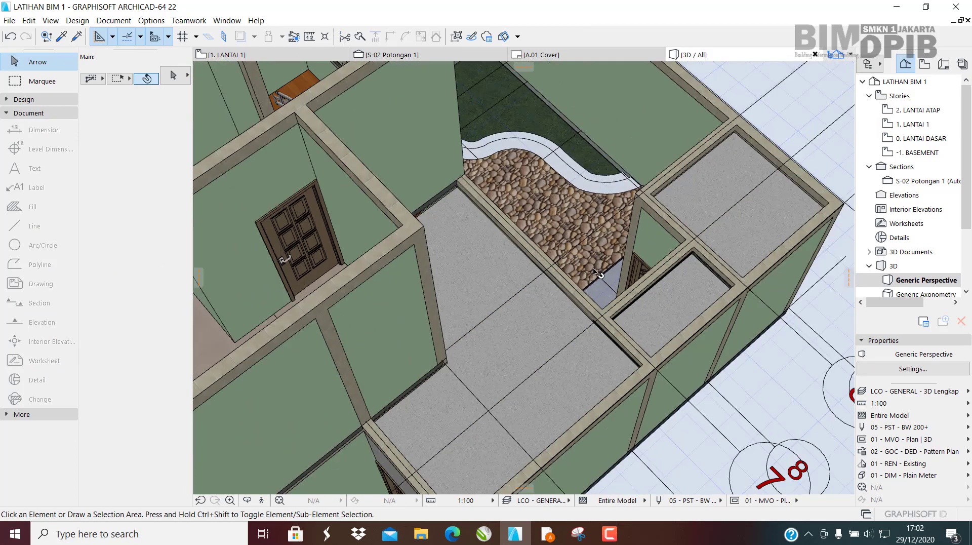
pyautogui.scroll(-4, 594, 272)
pyautogui.keyDown('shift'); pyautogui.moveTo(434, 297); pyautogui.dragTo(647, 249, button='middle'); pyautogui.keyUp('shift')
pyautogui.click(228, 55)
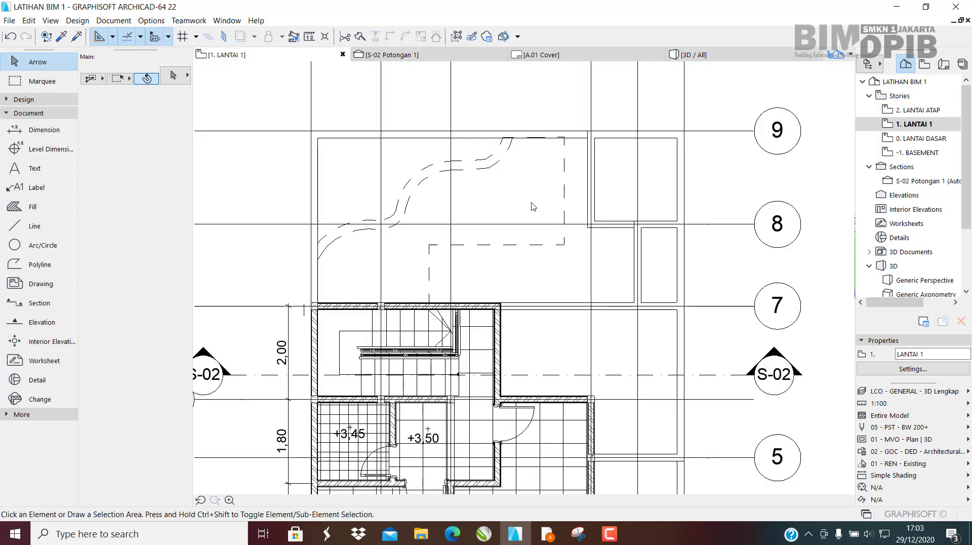
# Open the reference PDF ARS.01-02 DENAH LANTAI ATAS from the BAHAN AJAR BIM folder and review the upper-floor plan.
pyautogui.scroll(3, 557, 344)
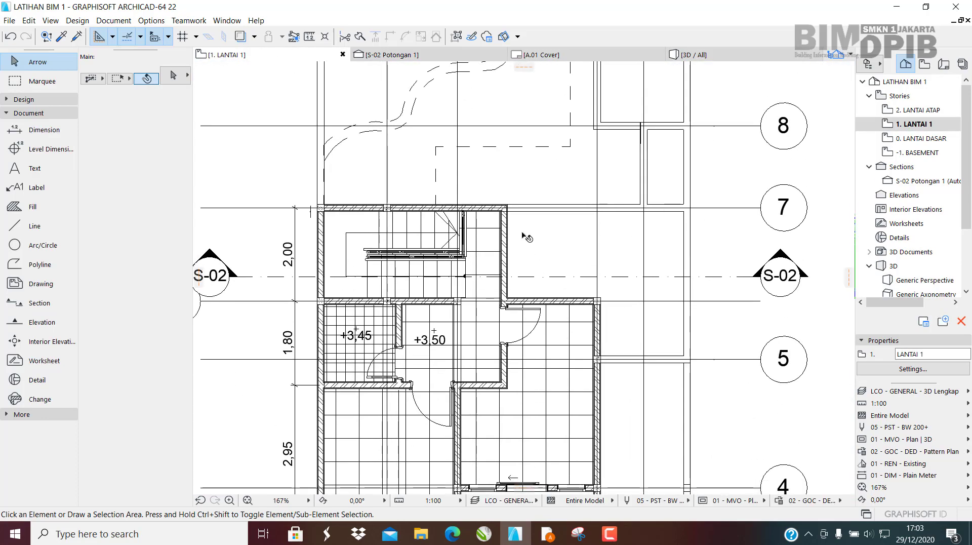
pyautogui.scroll(4, 628, 279)
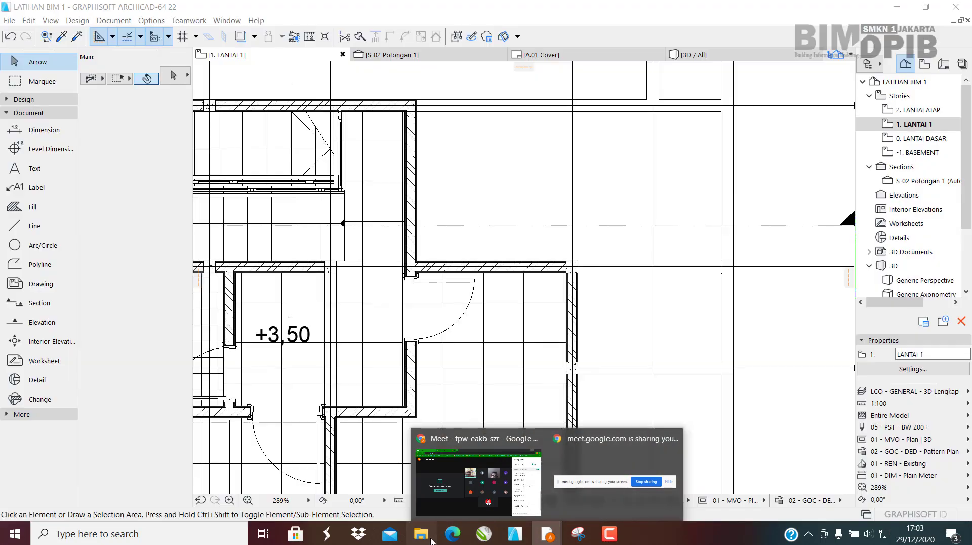
pyautogui.click(429, 538)
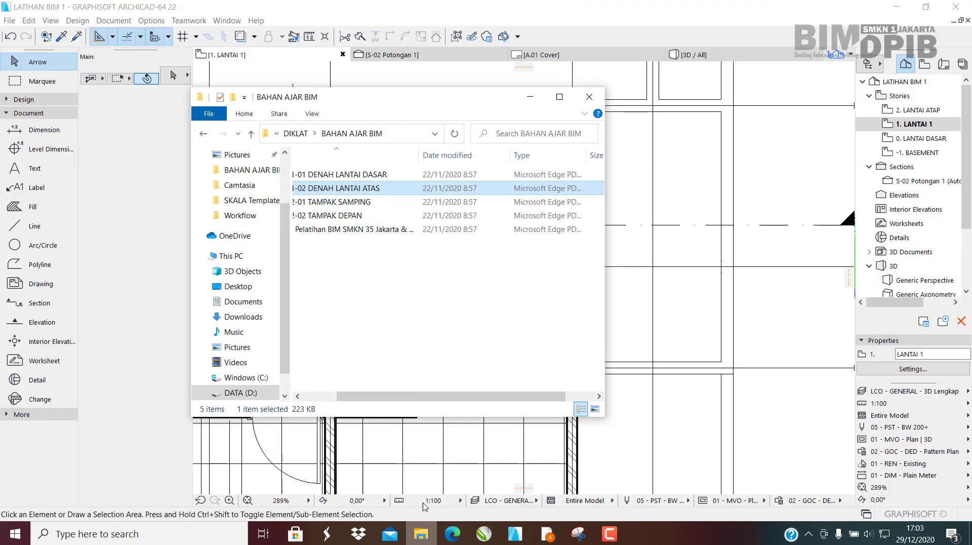
pyautogui.doubleClick(356, 189)
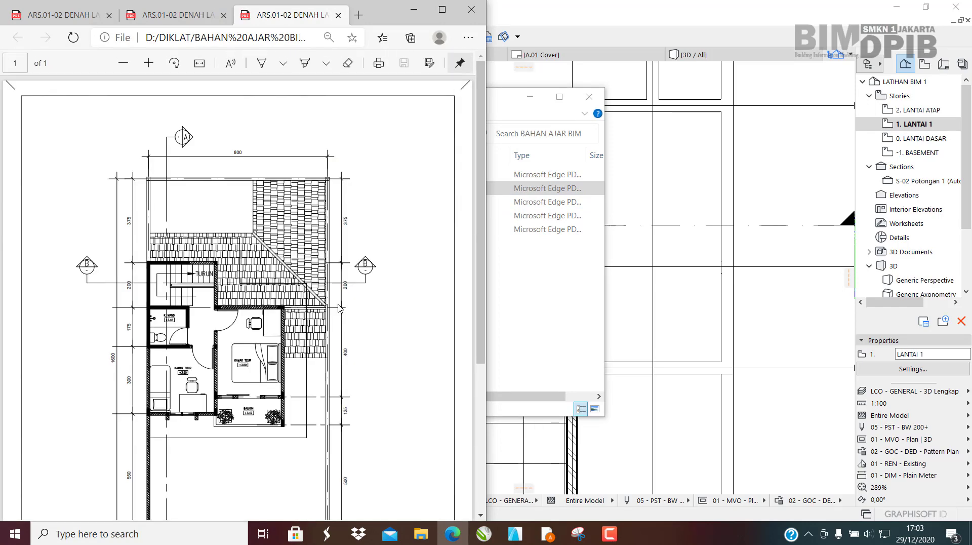
pyautogui.scroll(-3, 267, 271)
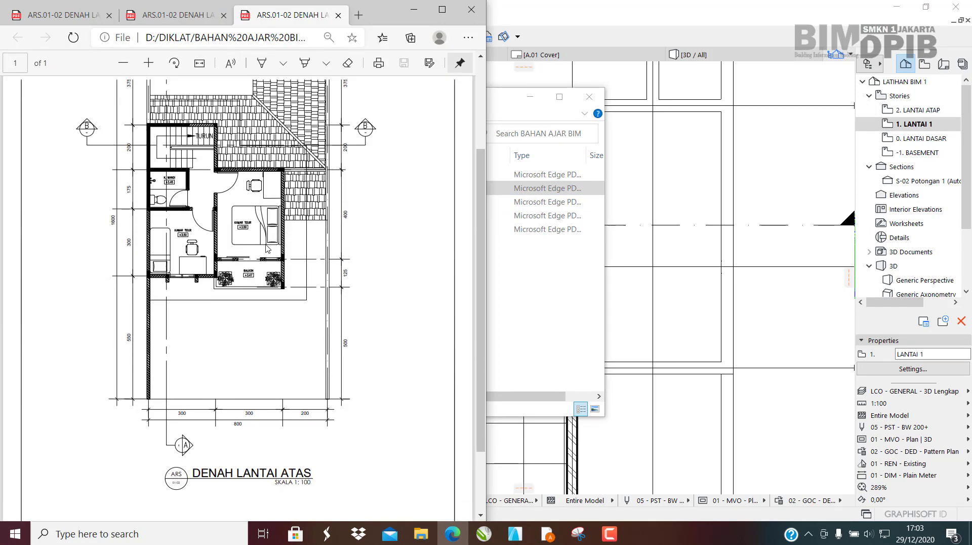
# Examine the roof layout and rooms in the reference upper-floor plan, and return to the LANTAI 1 plan in ARCHICAD.
pyautogui.scroll(3, 267, 271)
pyautogui.keyDown('ctrl'); pyautogui.scroll(4, 225, 233); pyautogui.keyUp('ctrl')
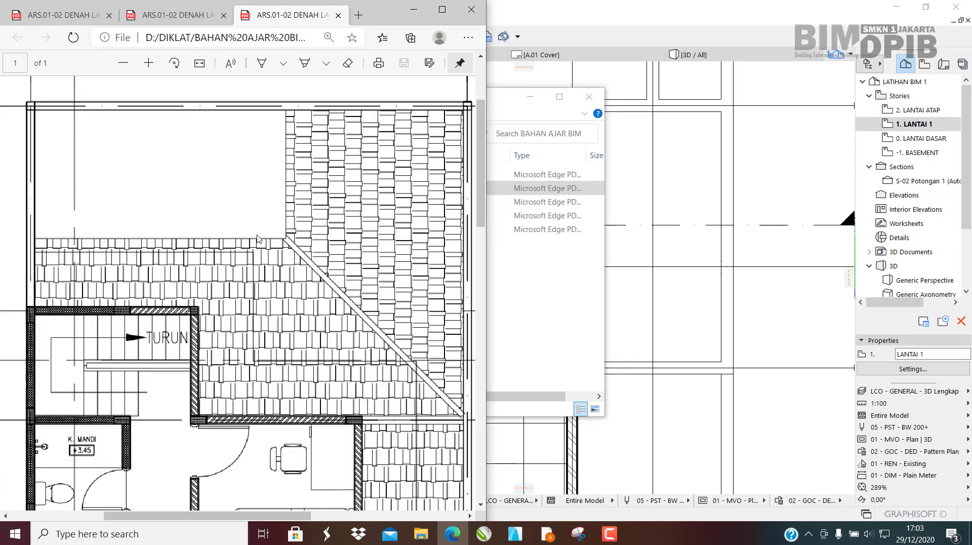
pyautogui.keyDown('ctrl'); pyautogui.scroll(-2, 243, 237); pyautogui.keyUp('ctrl')
pyautogui.keyDown('ctrl'); pyautogui.scroll(2, 259, 240); pyautogui.keyUp('ctrl')
pyautogui.keyDown('ctrl'); pyautogui.scroll(-1, 259, 240); pyautogui.keyUp('ctrl')
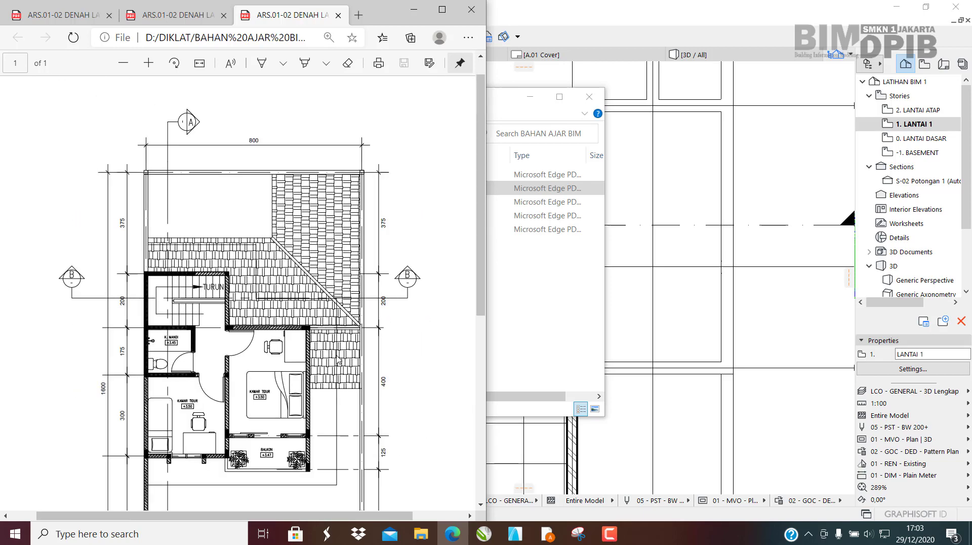
pyautogui.click(415, 12)
pyautogui.click(530, 97)
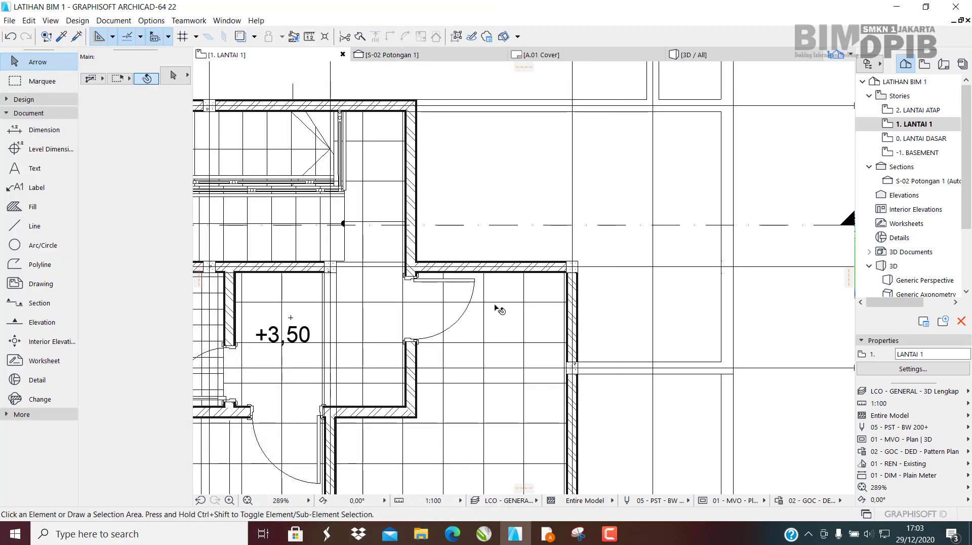
# Examine the dimensioned LANTAI 1 plan from the stairwell and upper rooms down to the balcony.
pyautogui.scroll(-4, 500, 310)
pyautogui.scroll(2, 493, 352)
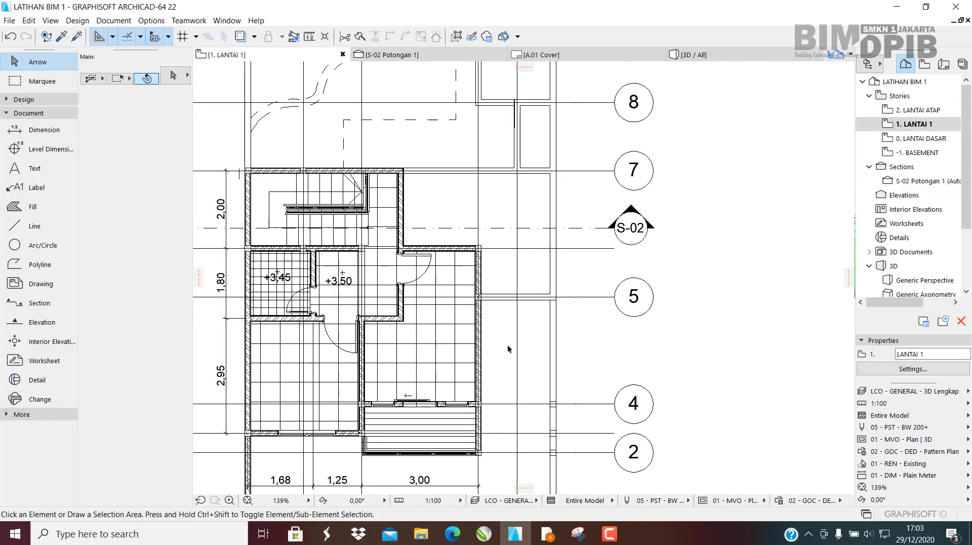
pyautogui.scroll(3, 508, 349)
pyautogui.scroll(-3, 503, 341)
pyautogui.scroll(2, 486, 339)
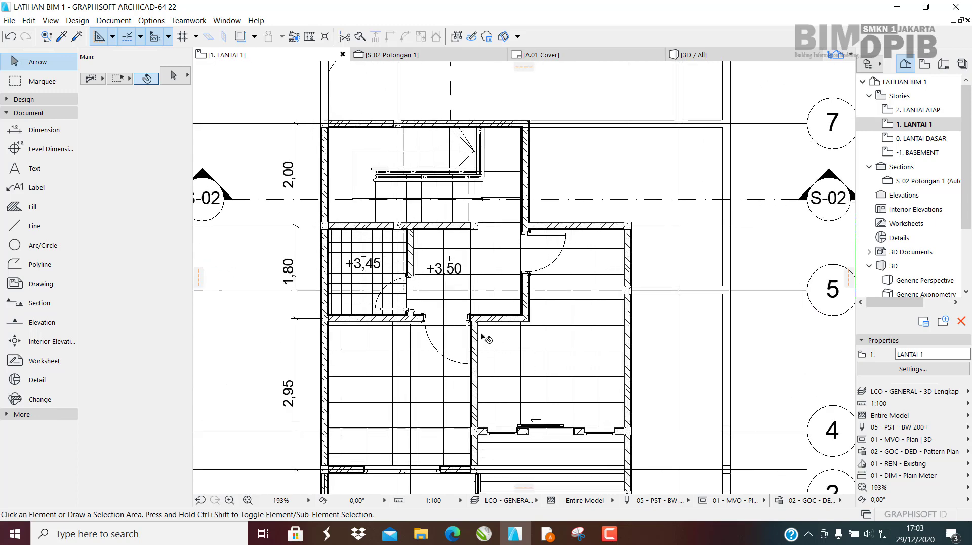
pyautogui.scroll(2, 484, 337)
pyautogui.scroll(-3, 507, 283)
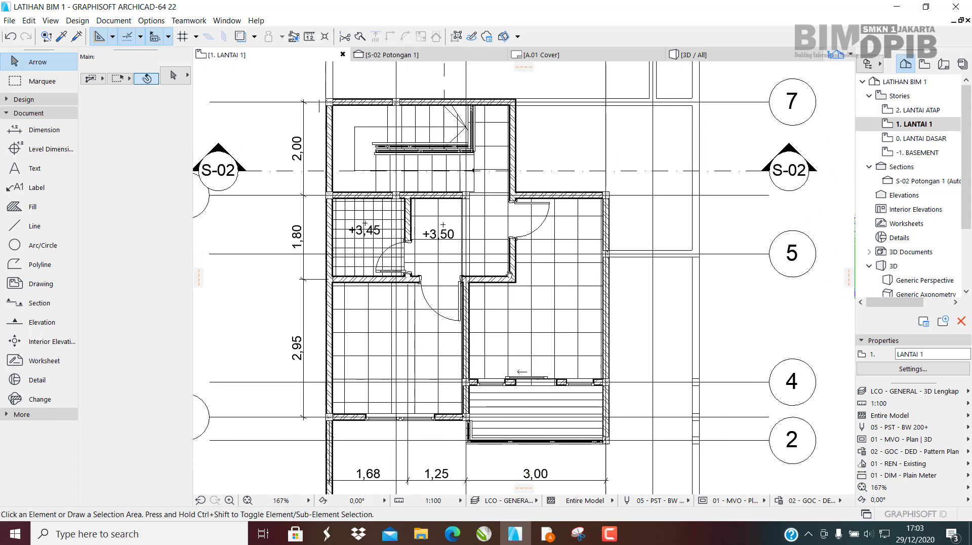
pyautogui.moveTo(509, 274); pyautogui.dragTo(510, 269, button='middle')
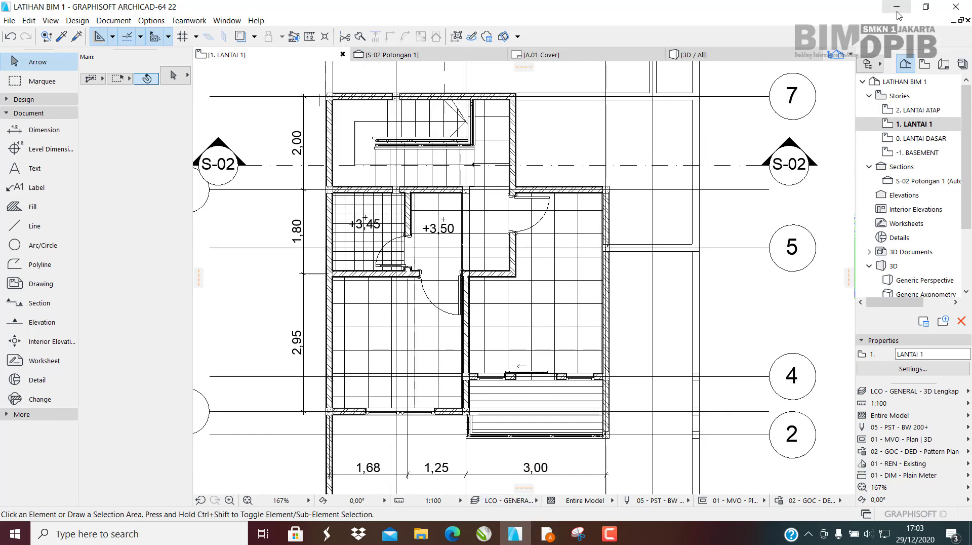
# Switch to the Google Meet call and check its participants and chat messages.
pyautogui.click(897, 10)
pyautogui.moveTo(550, 538)
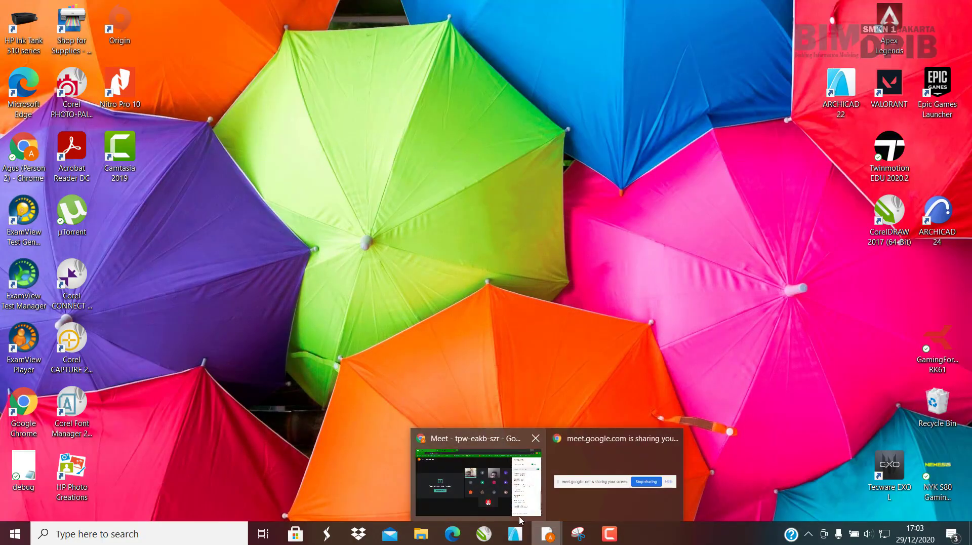
pyautogui.click(498, 506)
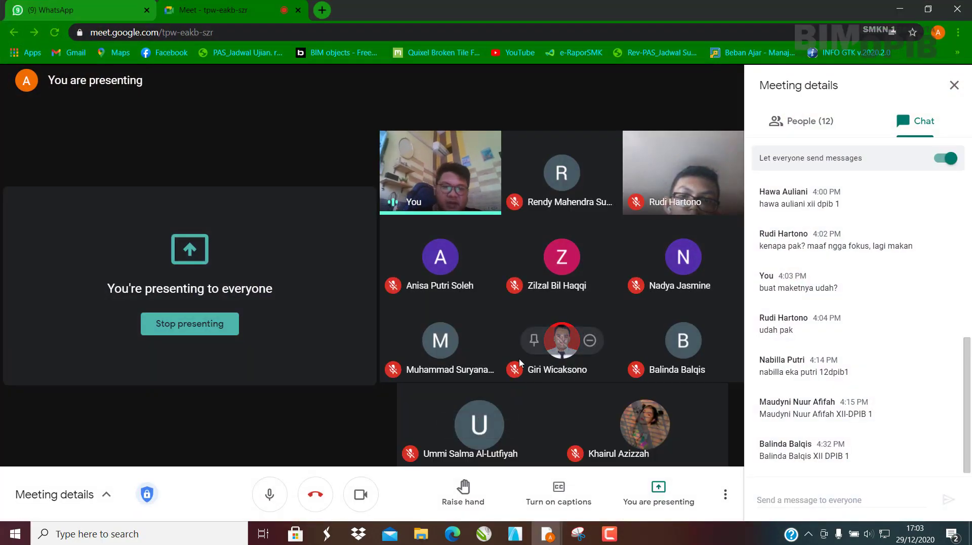
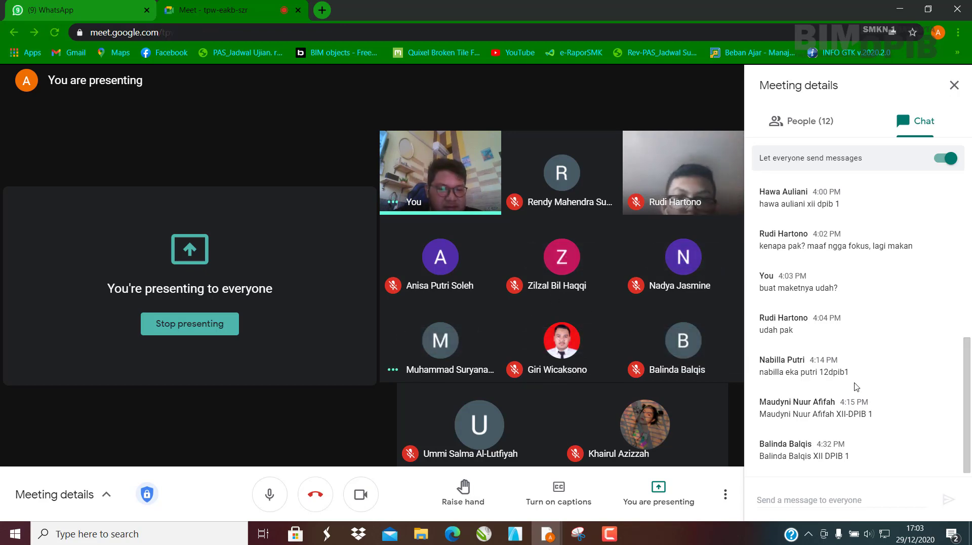
pyautogui.scroll(5, 793, 388)
pyautogui.scroll(-5, 793, 385)
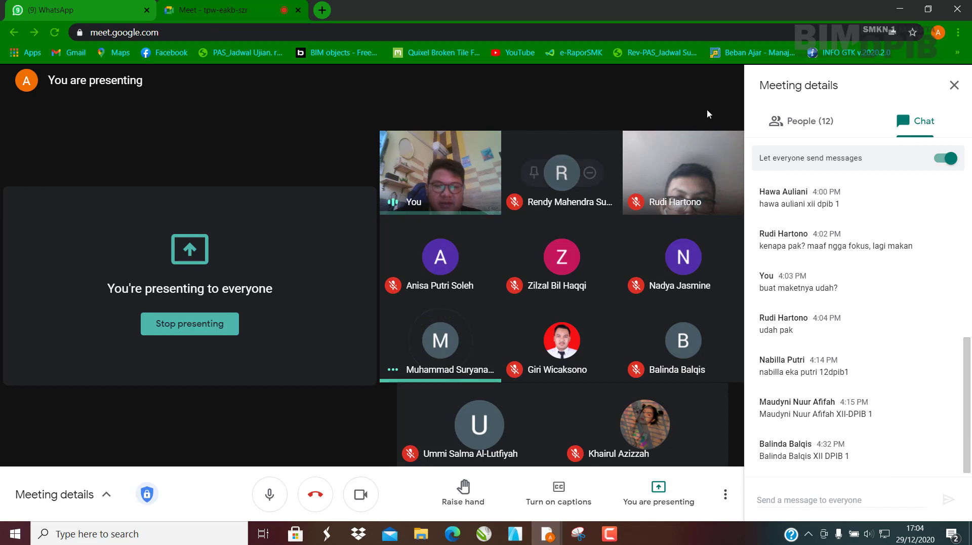
pyautogui.click(899, 11)
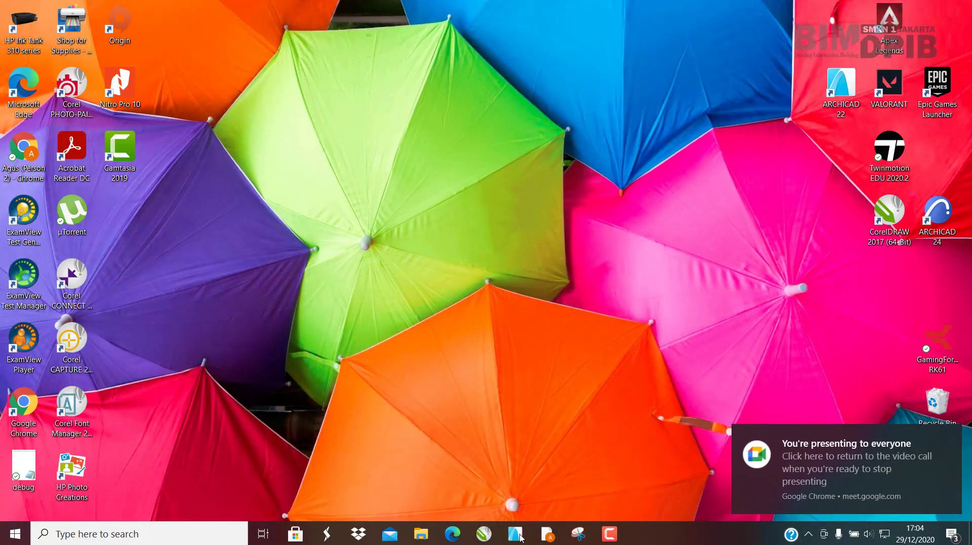
# Return to ARCHICAD and open the 2. LANTAI ATAP story plan.
pyautogui.click(515, 534)
pyautogui.scroll(-7, 494, 342)
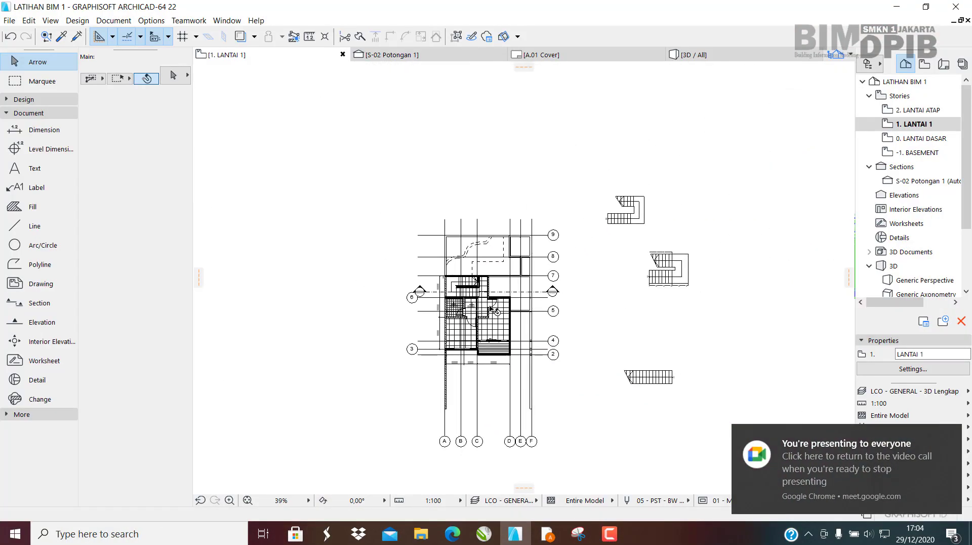
pyautogui.scroll(3, 496, 302)
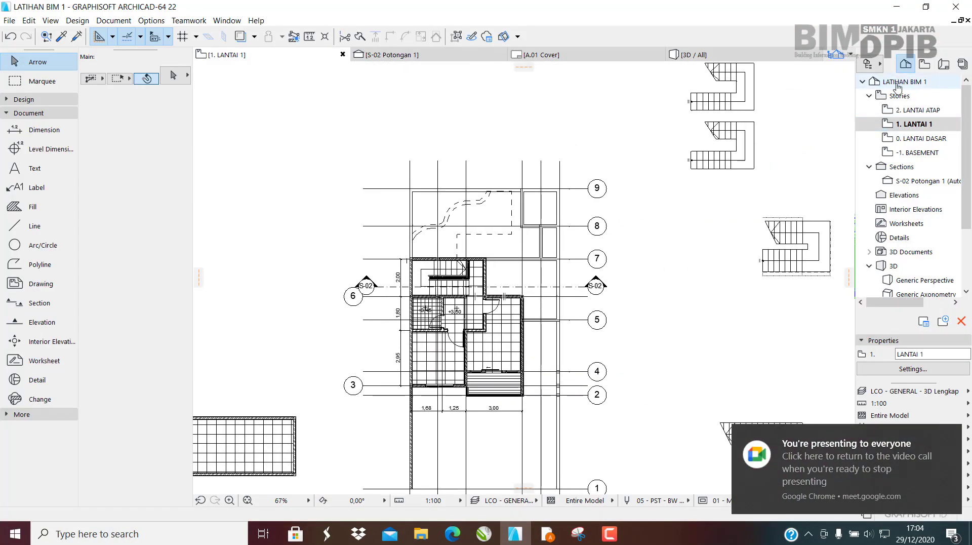
pyautogui.doubleClick(919, 111)
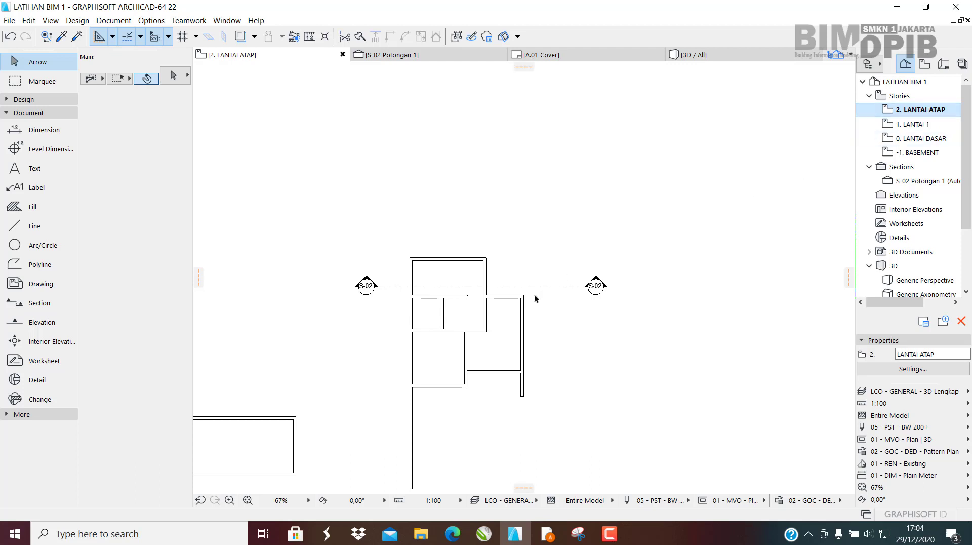
pyautogui.scroll(5, 534, 294)
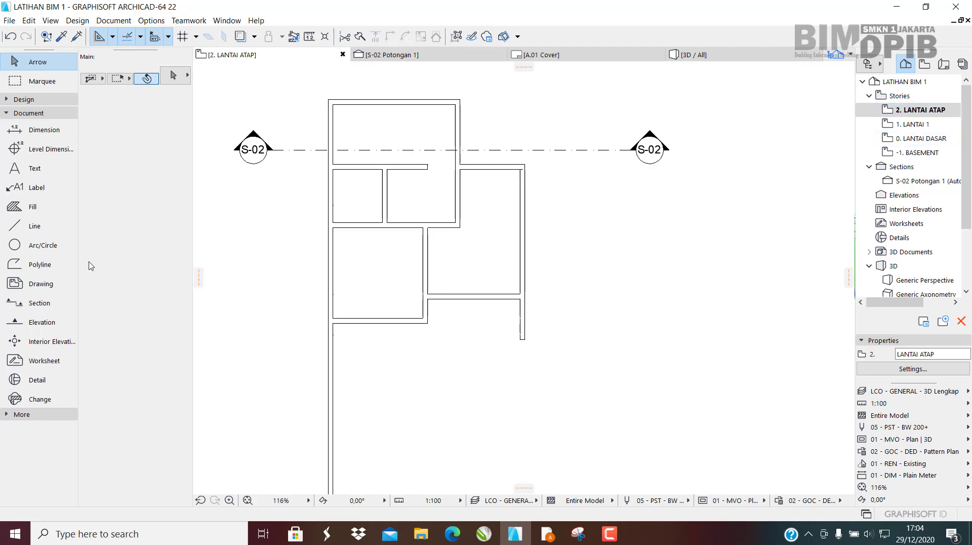
# Set up the Roof tool with multi-plane geometry and the construction method that uses a freely shaped pivot polygon.
pyautogui.click(39, 101)
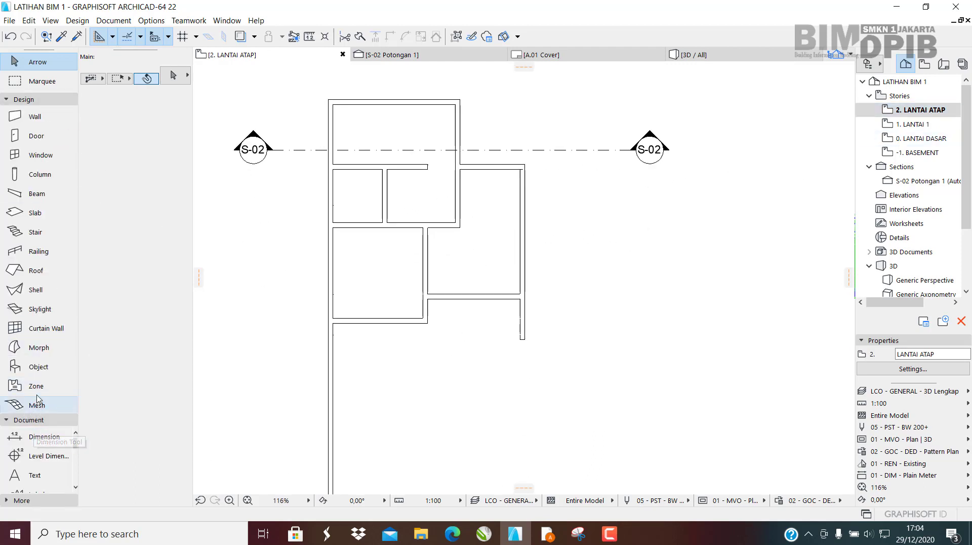
pyautogui.click(33, 273)
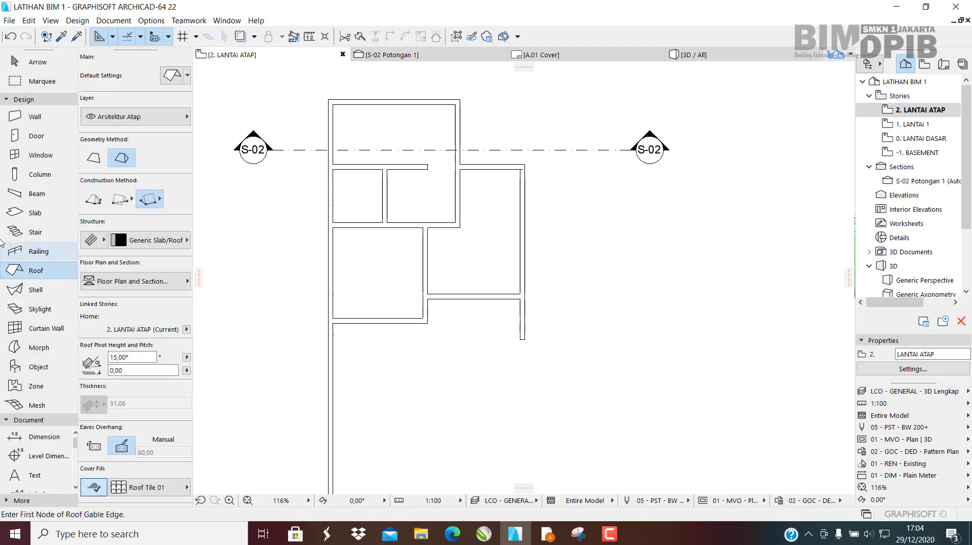
pyautogui.click(101, 163)
pyautogui.click(121, 161)
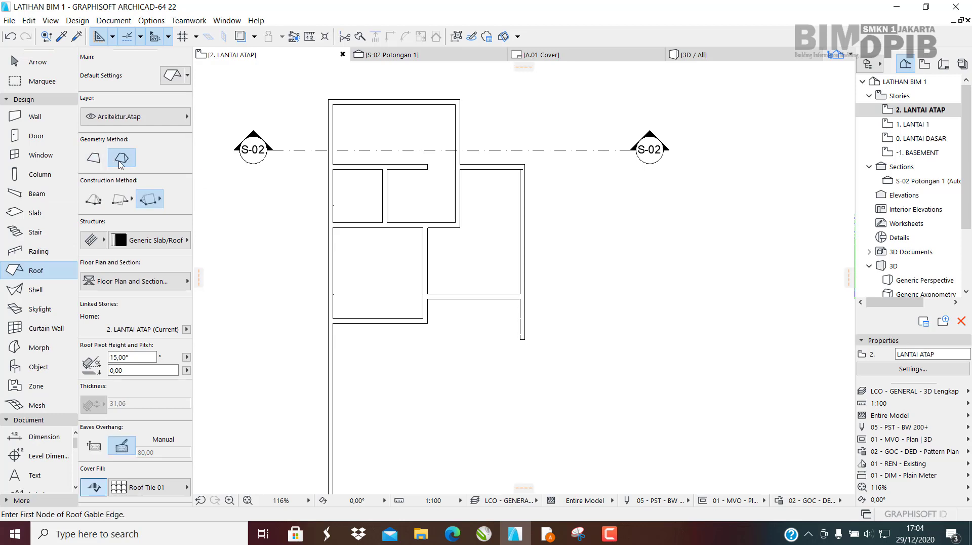
pyautogui.click(94, 163)
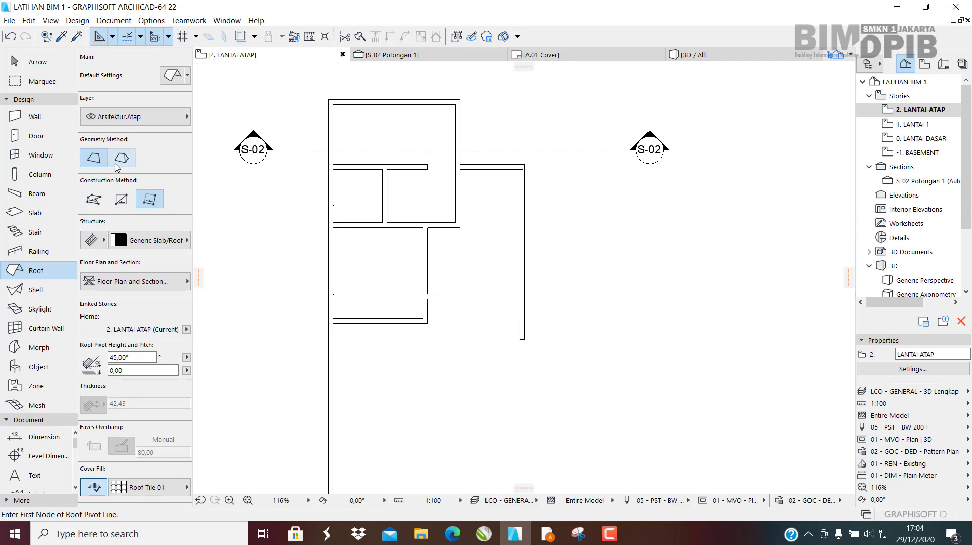
pyautogui.click(127, 163)
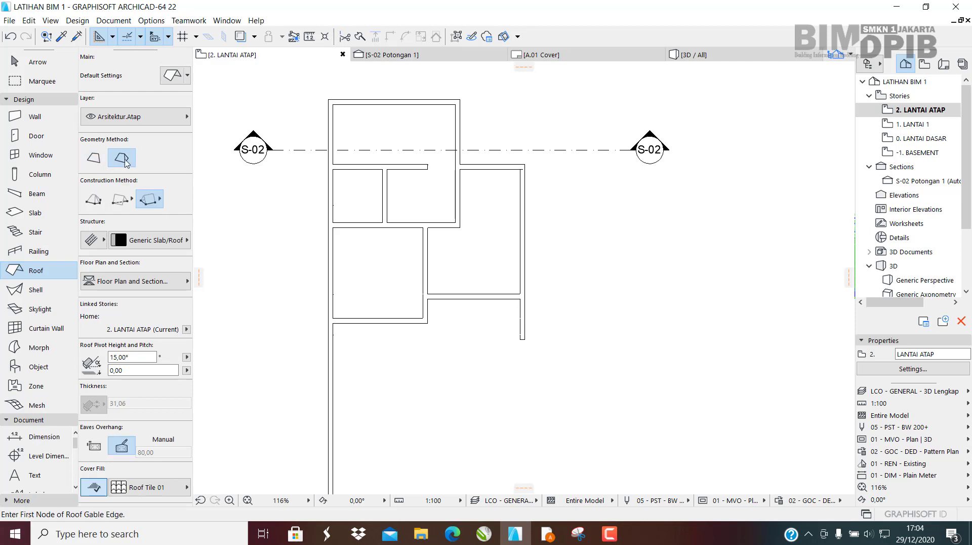
pyautogui.click(93, 205)
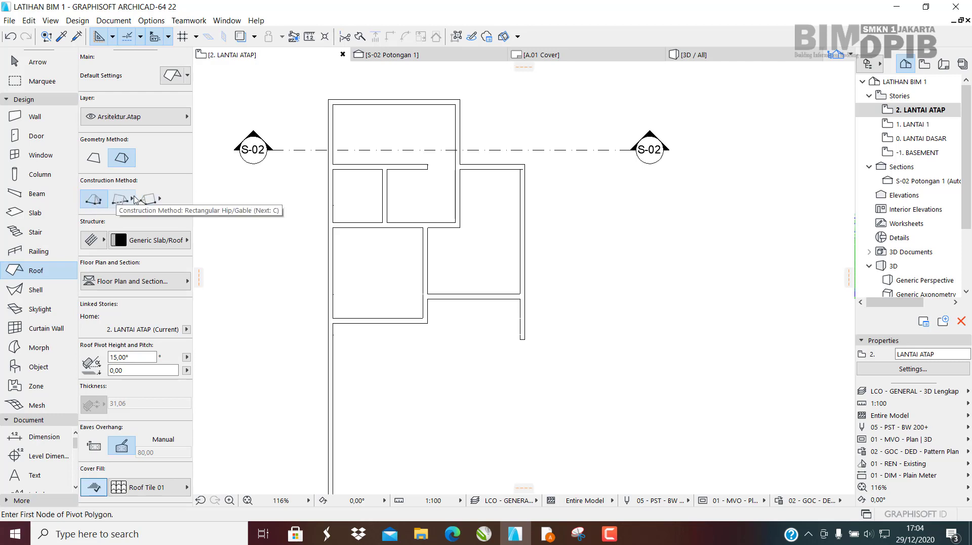
pyautogui.click(119, 204)
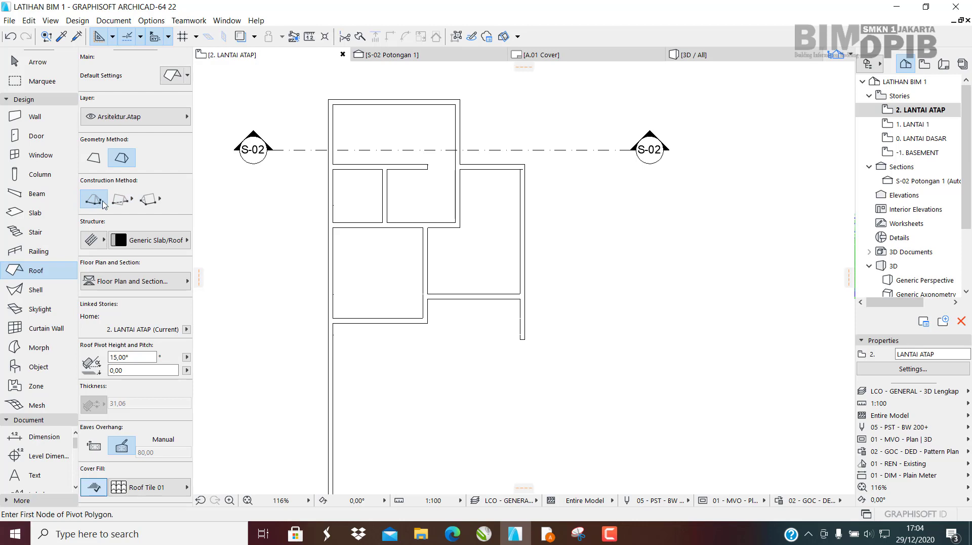
# Draw a trial four-sided multi-plane roof in the empty area east of the house, with its north edge about 717 cm long.
pyautogui.moveTo(464, 211); pyautogui.dragTo(233, 282, button='middle')
pyautogui.moveTo(528, 214); pyautogui.dragTo(484, 216, button='middle')
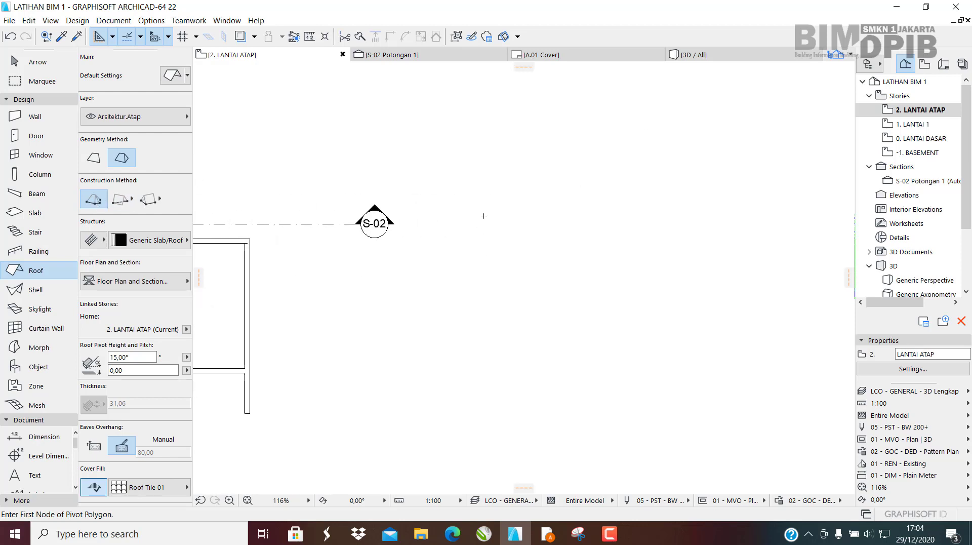
pyautogui.click(494, 158)
pyautogui.click(490, 350)
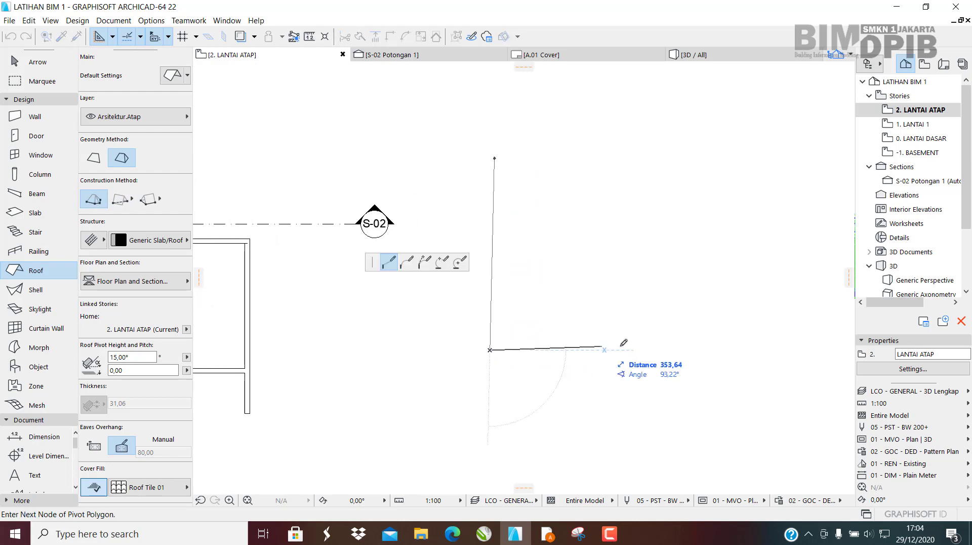
pyautogui.click(766, 356)
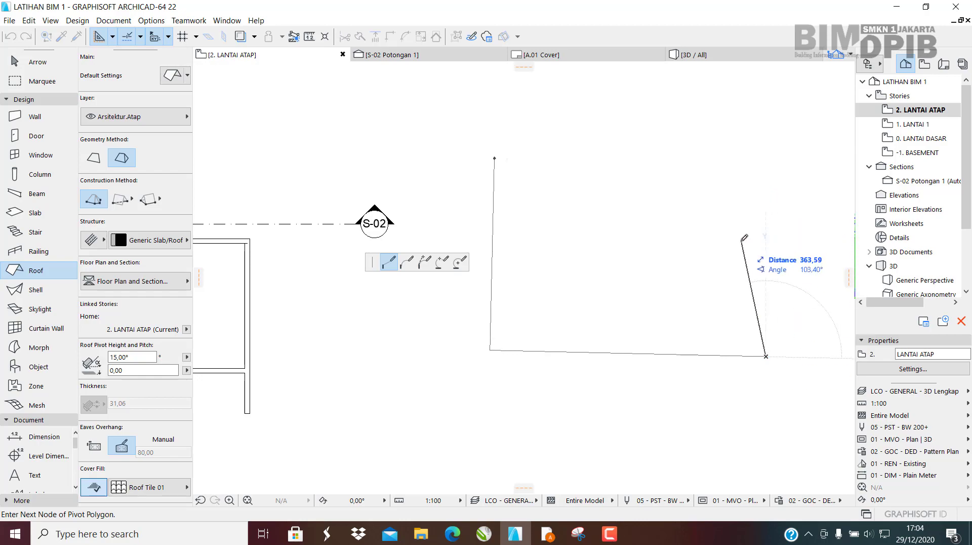
pyautogui.click(731, 100)
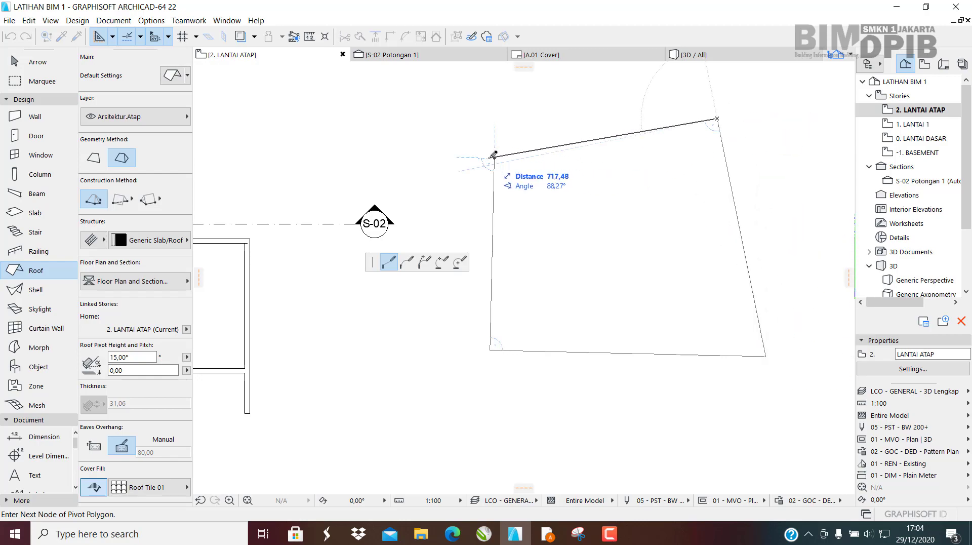
pyautogui.click(494, 158)
pyautogui.scroll(-3, 557, 190)
pyautogui.scroll(1, 626, 194)
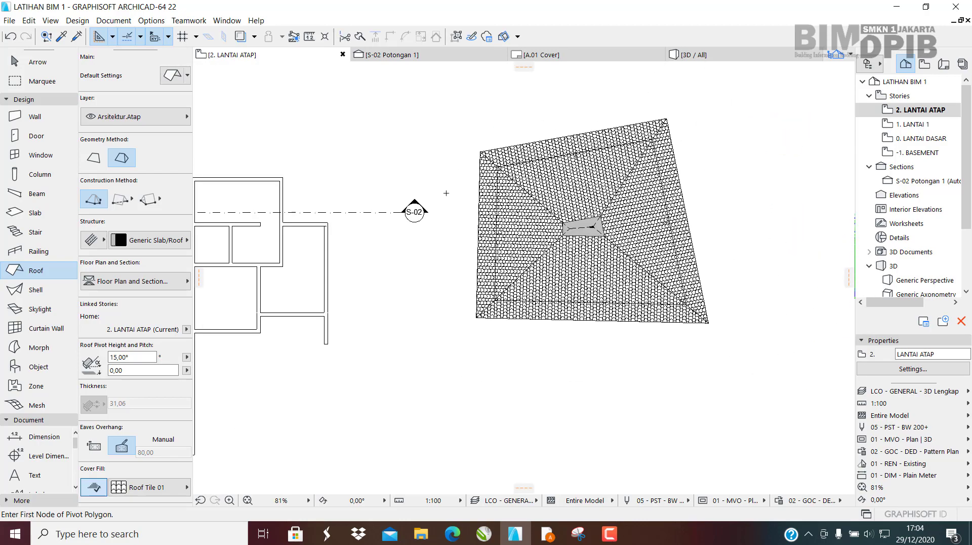
# Draw a multi-plane roof with a 15° pitch over the house, following the stepped outer wall corners and covering the balcony side.
pyautogui.moveTo(226, 180); pyautogui.dragTo(447, 169, button='middle')
pyautogui.scroll(3, 447, 169)
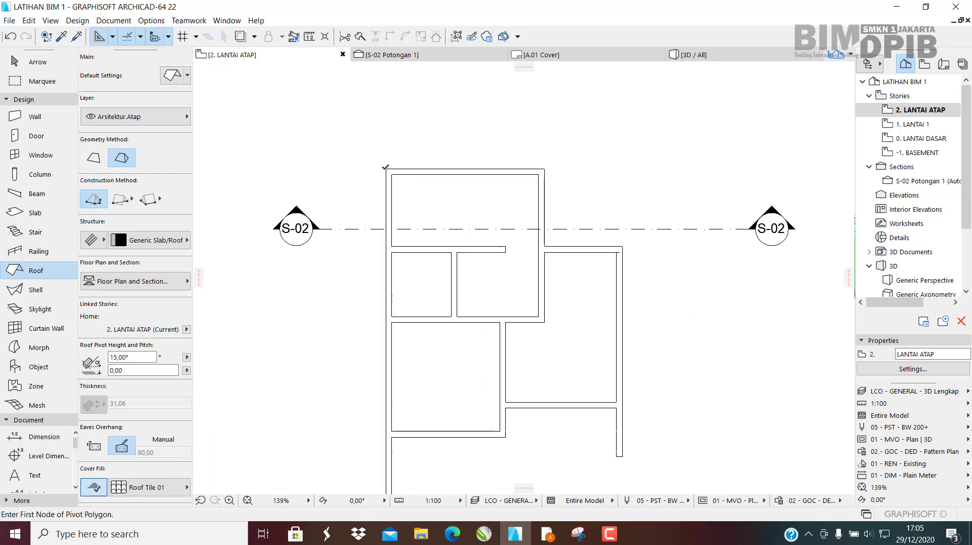
pyautogui.click(386, 169)
pyautogui.moveTo(390, 381); pyautogui.dragTo(392, 276, button='middle')
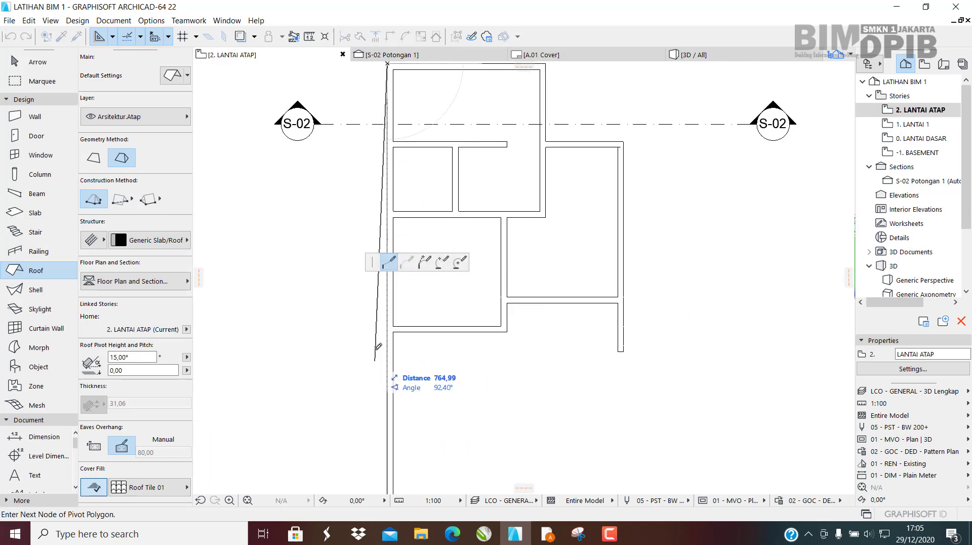
pyautogui.click(389, 333)
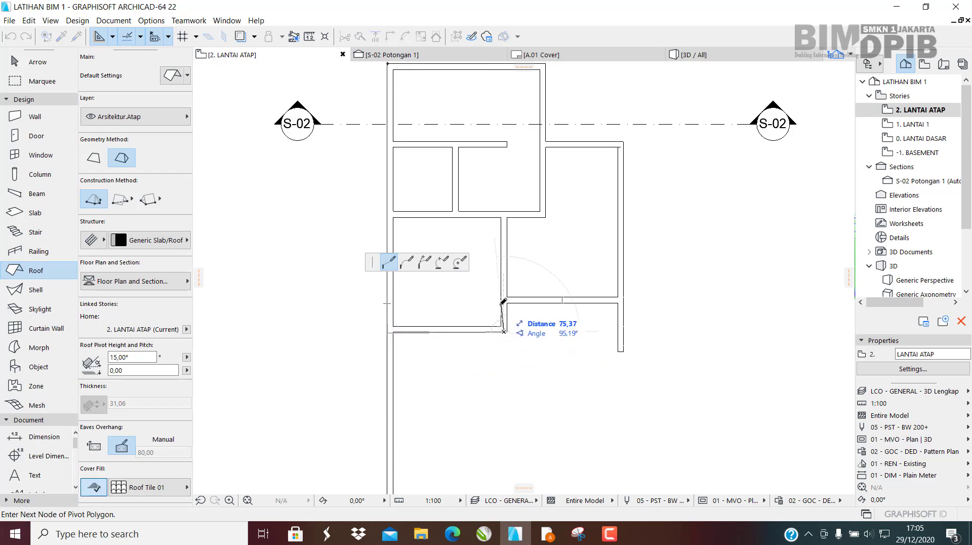
pyautogui.click(624, 329)
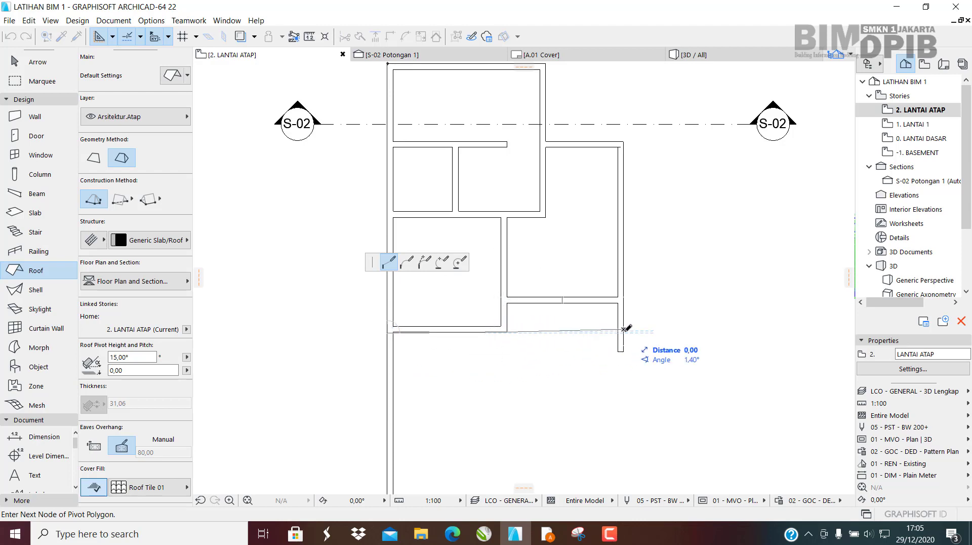
pyautogui.click(623, 143)
pyautogui.click(544, 144)
pyautogui.moveTo(559, 71); pyautogui.dragTo(555, 171, button='middle')
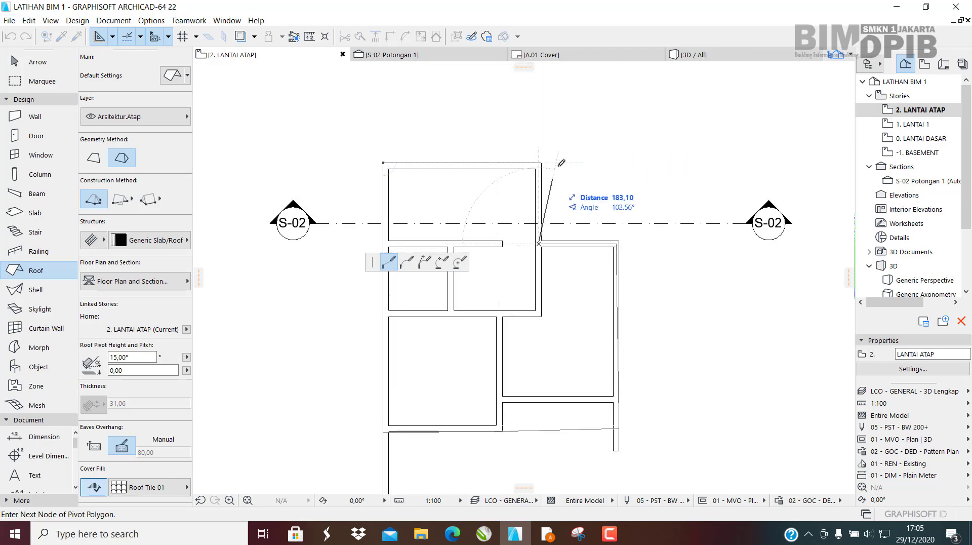
pyautogui.click(540, 165)
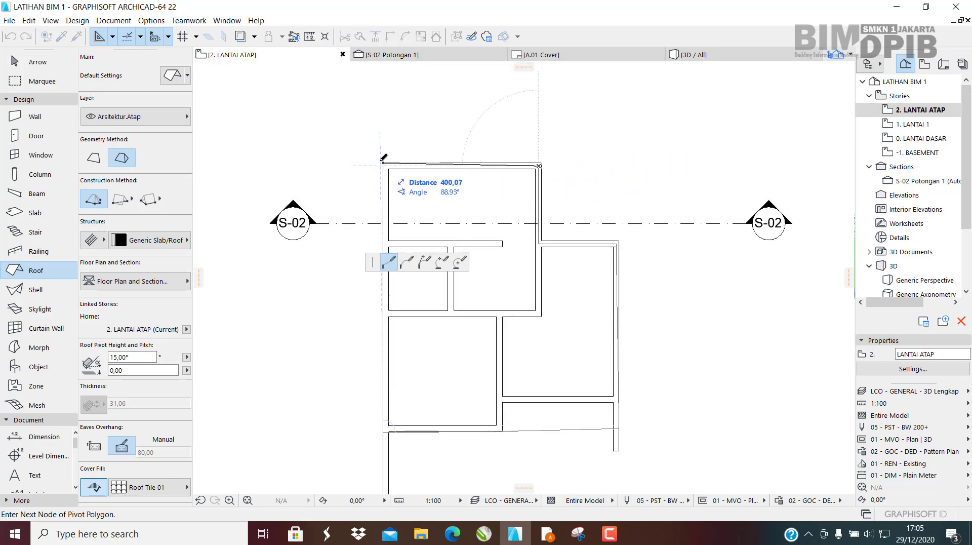
pyautogui.click(383, 162)
pyautogui.scroll(-2, 397, 209)
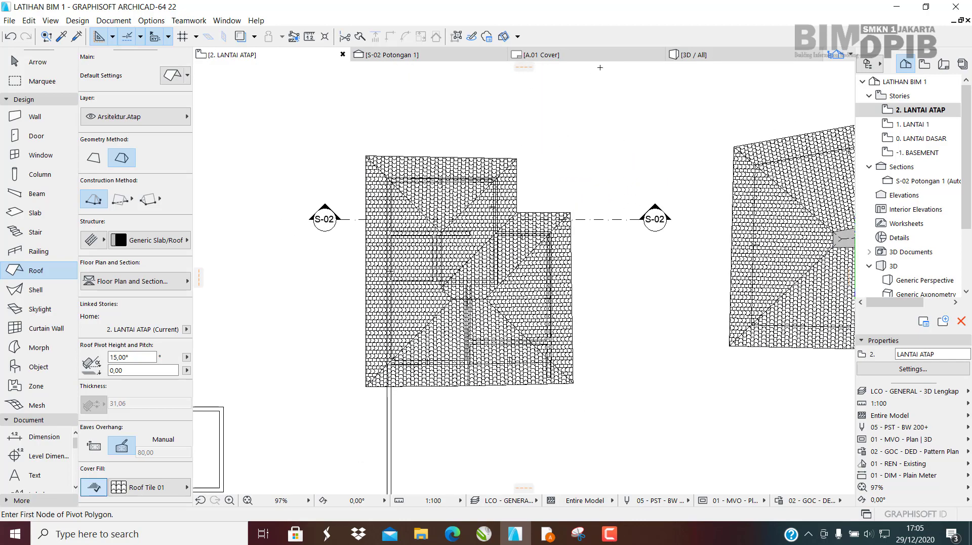
# Inspect the stepped multi-plane roof over the house in the 3D view.
pyautogui.click(690, 54)
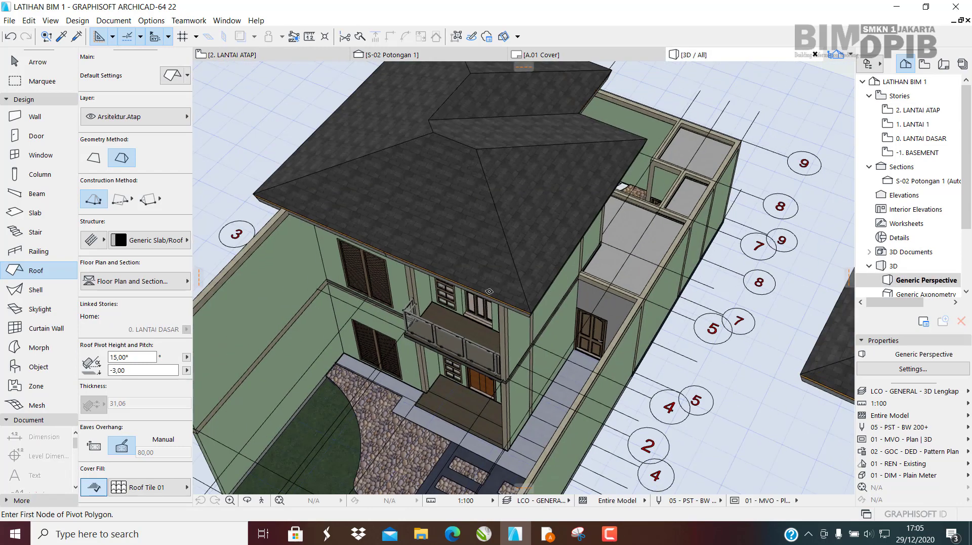
pyautogui.keyDown('shift'); pyautogui.moveTo(489, 292); pyautogui.dragTo(517, 380, button='middle'); pyautogui.keyUp('shift')
pyautogui.scroll(6, 499, 266)
# Return to the 2. LANTAI ATAP plan and delete the stepped multi-plane roof over the house.
pyautogui.click(262, 57)
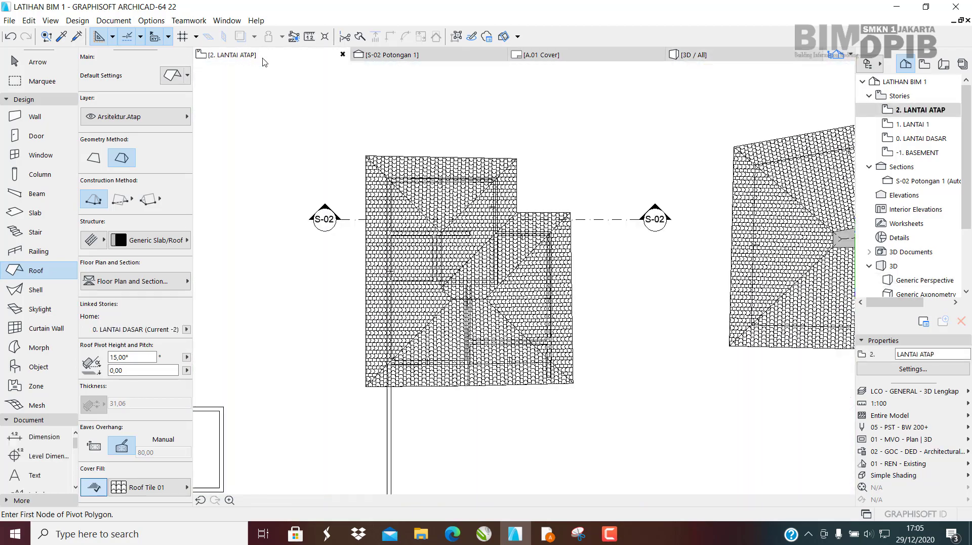
pyautogui.scroll(-4, 443, 190)
pyautogui.press('Escape')
pyautogui.click(474, 241)
pyautogui.scroll(4, 474, 241)
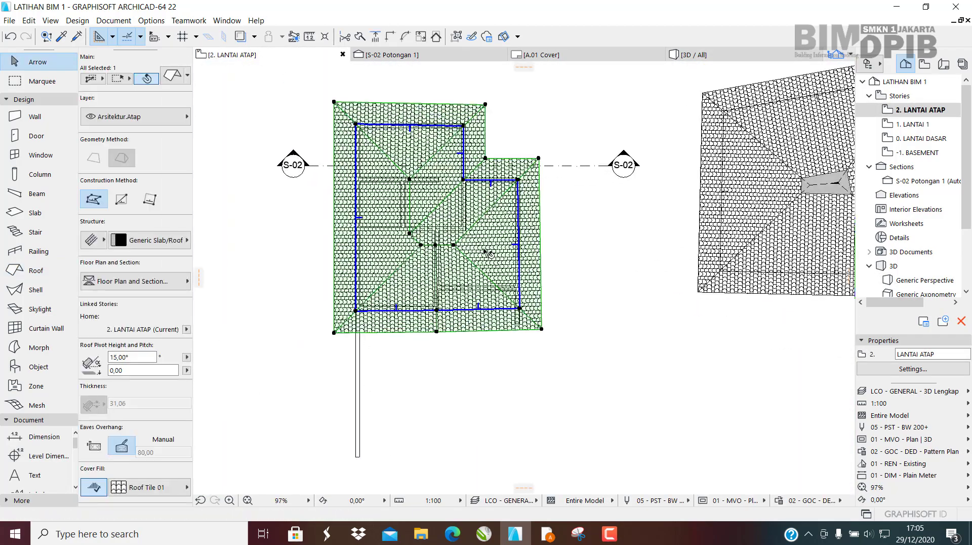
pyautogui.scroll(3, 488, 252)
pyautogui.press('Delete')
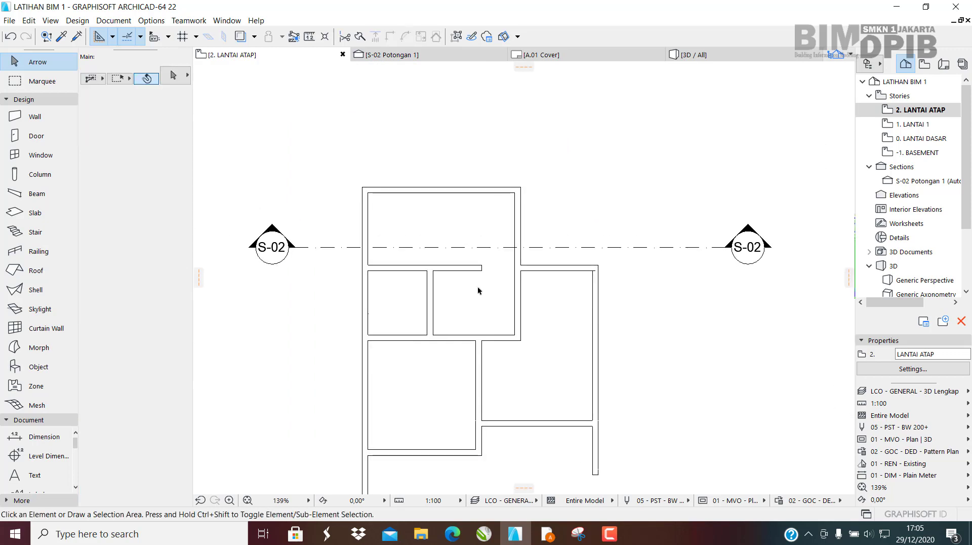
# Draw a rectangular gable roof with a 15° pitch, from the house's northwest outer corner to the end of the east balcony wall.
pyautogui.click(39, 269)
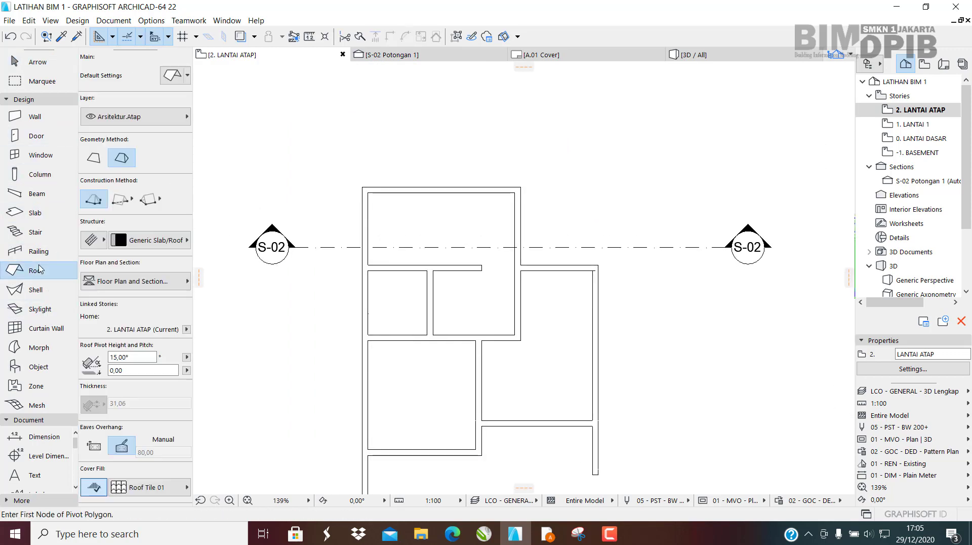
pyautogui.click(114, 200)
pyautogui.scroll(-2, 347, 215)
pyautogui.moveTo(406, 250); pyautogui.dragTo(387, 184, button='middle')
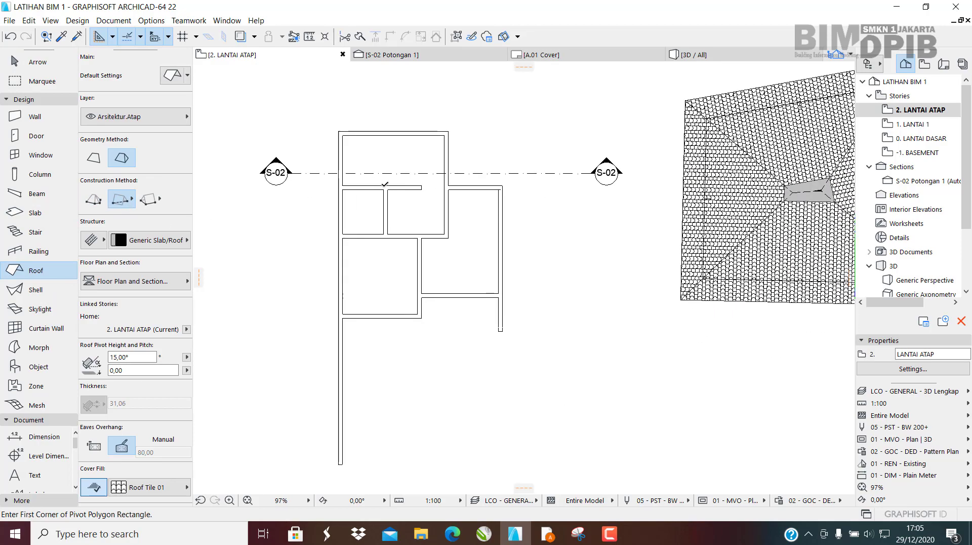
pyautogui.scroll(3, 342, 149)
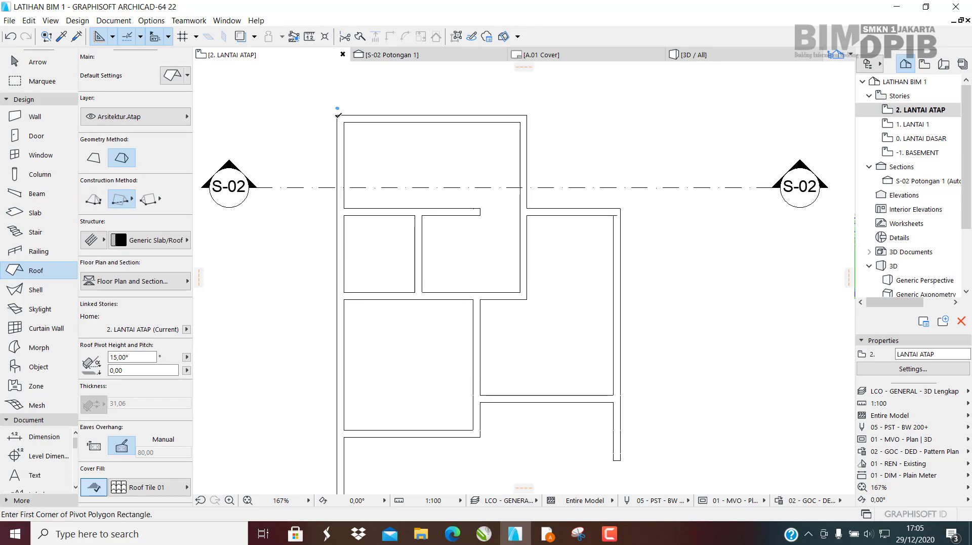
pyautogui.click(337, 116)
pyautogui.moveTo(591, 308); pyautogui.dragTo(572, 252, button='middle')
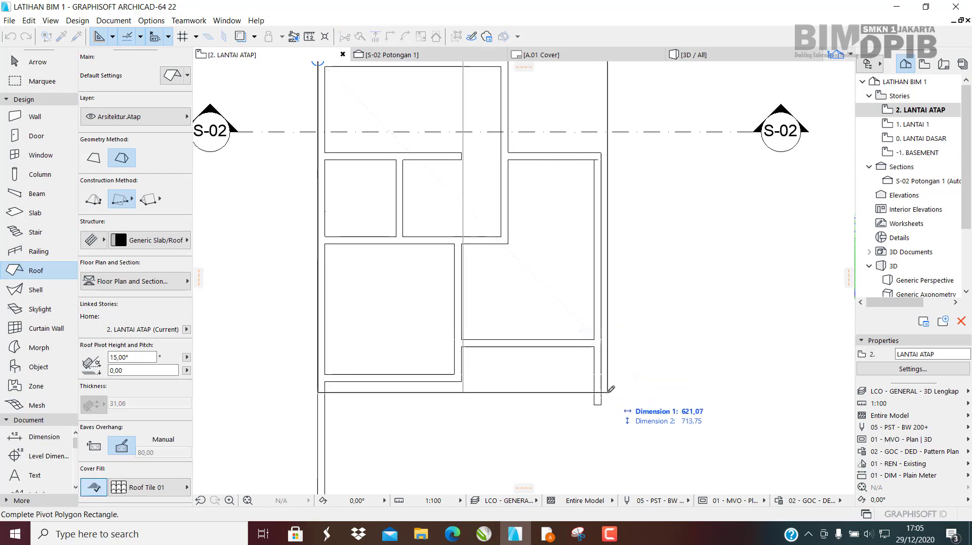
pyautogui.click(602, 403)
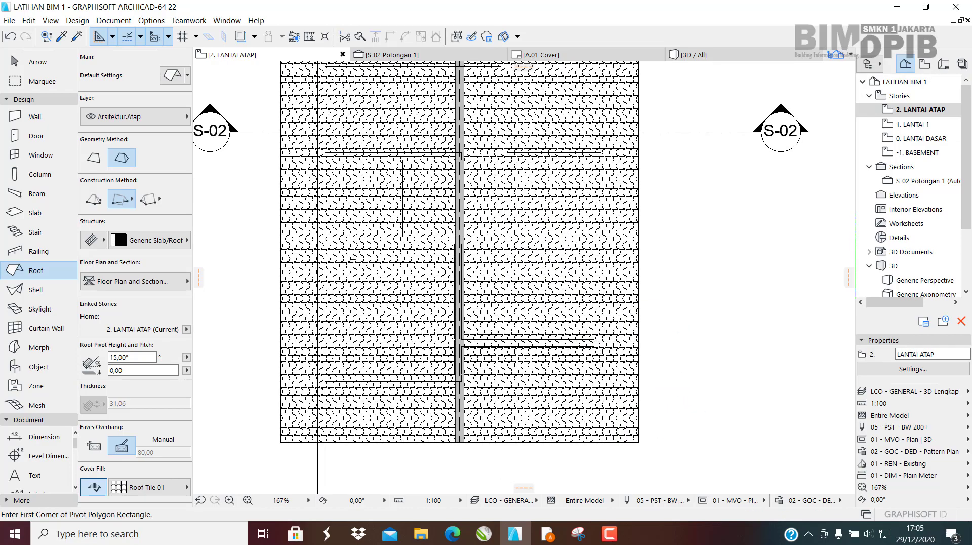
pyautogui.scroll(-3, 416, 361)
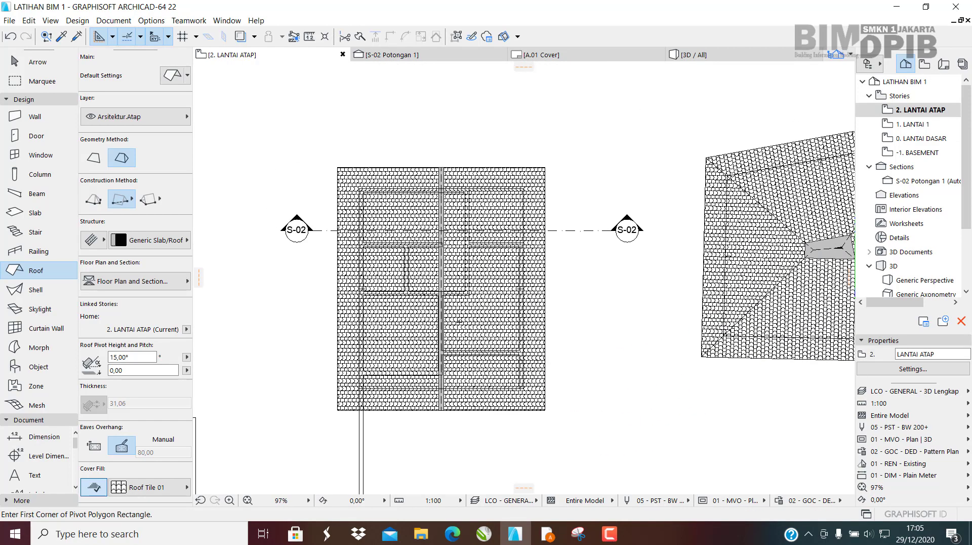
# Inspect the gable roof over the house in the 3D view and return to the LANTAI ATAP plan.
pyautogui.click(690, 55)
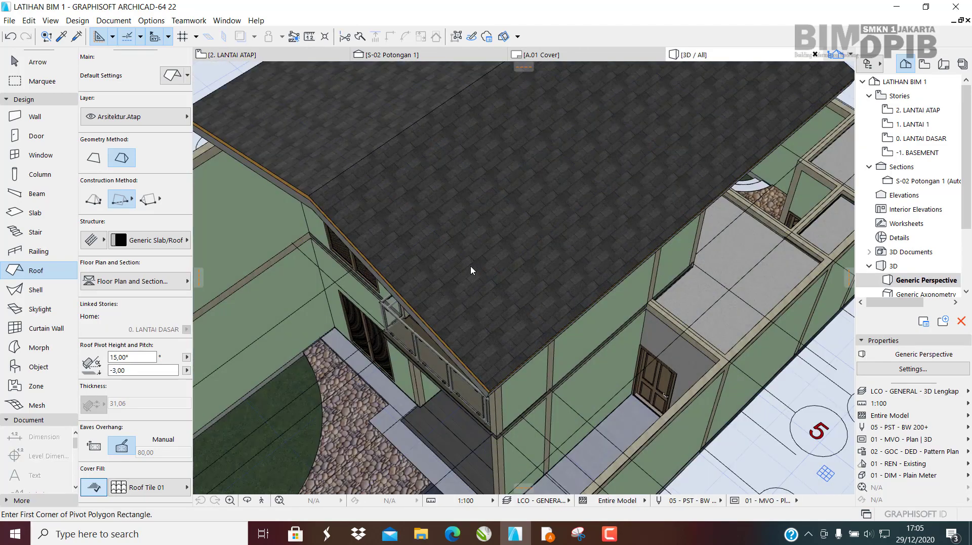
pyautogui.keyDown('shift'); pyautogui.moveTo(523, 269); pyautogui.dragTo(689, 314, button='middle'); pyautogui.keyUp('shift')
pyautogui.click(273, 55)
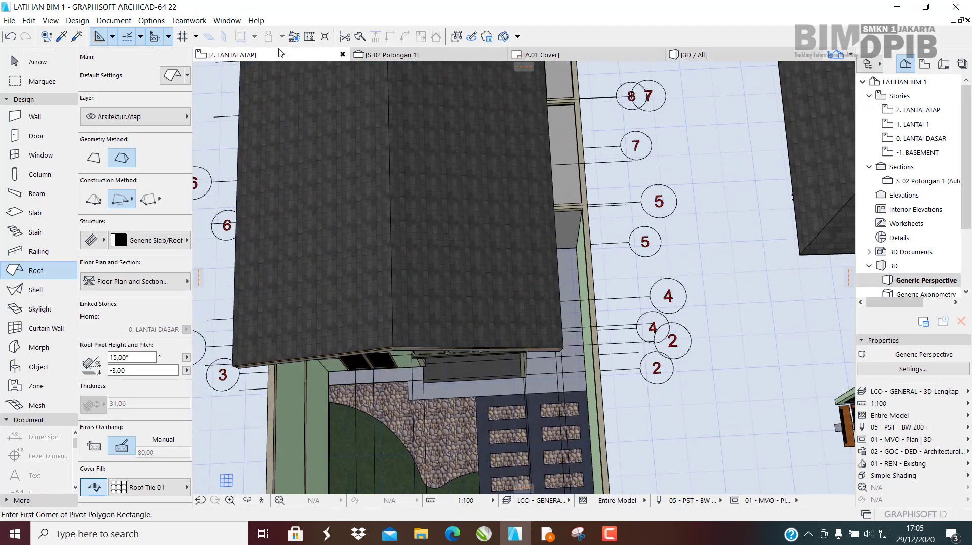
# Delete the rectangular gable roof over the house.
pyautogui.press('Escape')
pyautogui.click(524, 273)
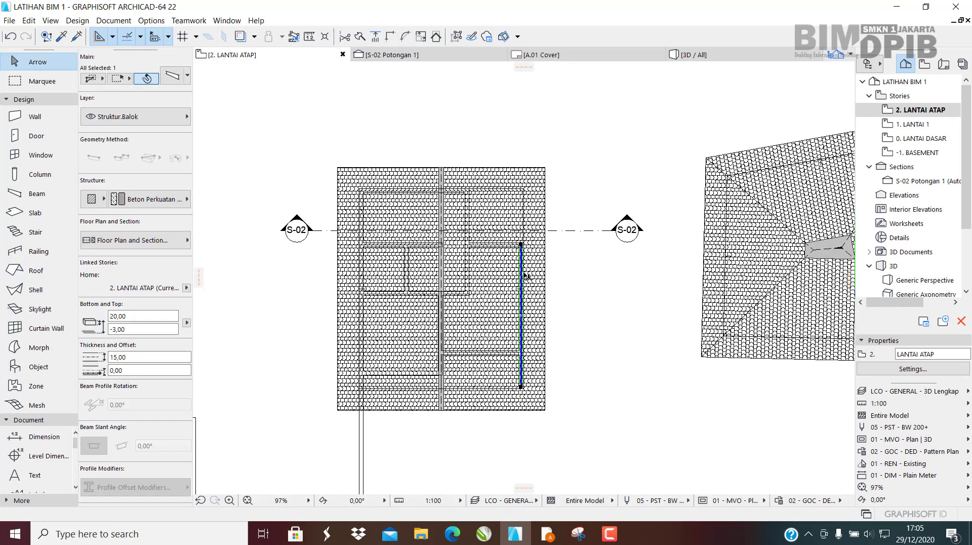
pyautogui.click(528, 269)
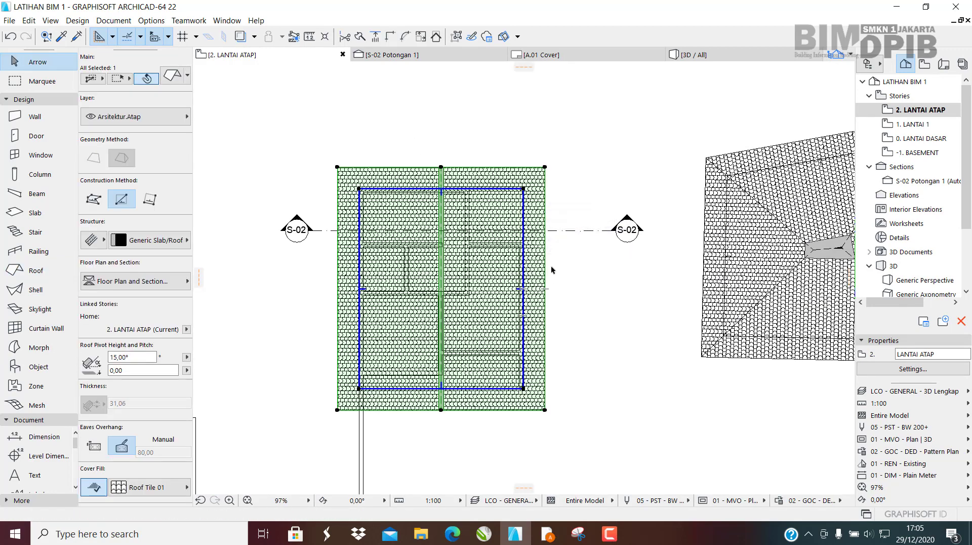
pyautogui.press('Delete')
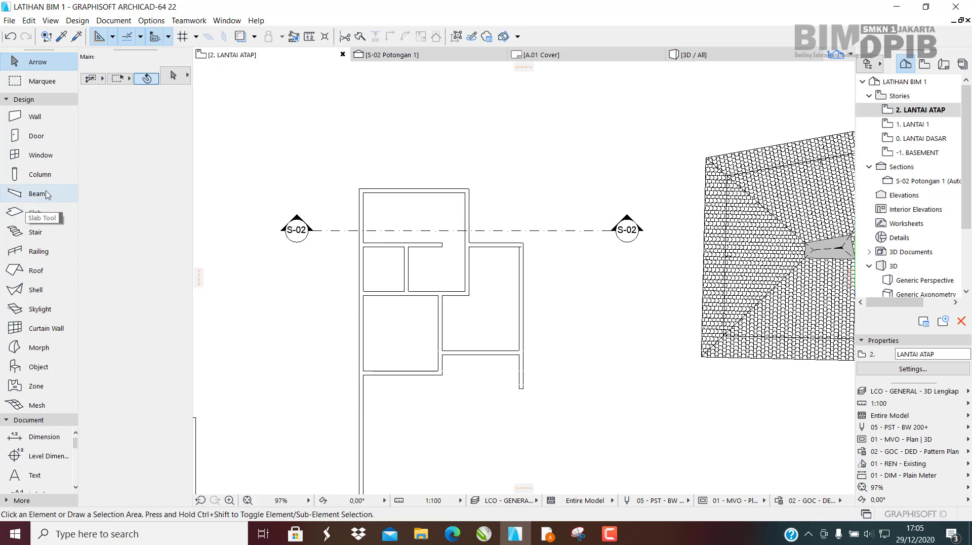
# Draw a rectangular hip roof with a 15° pitch from the house's northwest outer corner to the end of the east balcony wall.
pyautogui.click(33, 278)
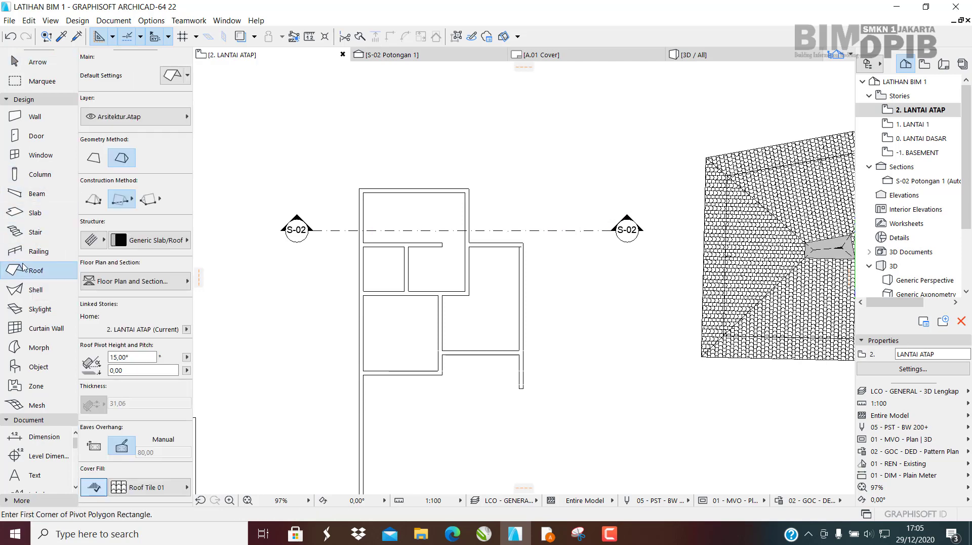
pyautogui.click(147, 200)
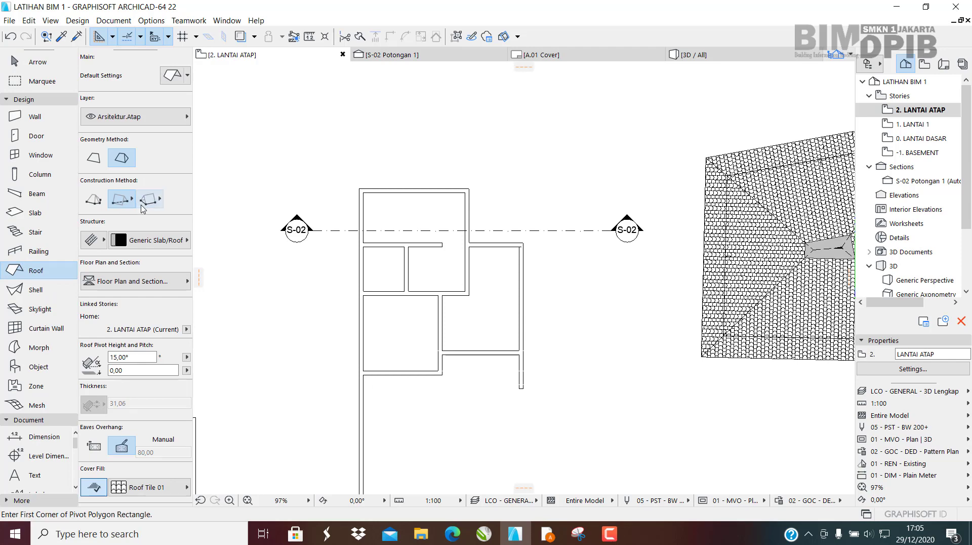
pyautogui.click(134, 200)
pyautogui.scroll(3, 354, 190)
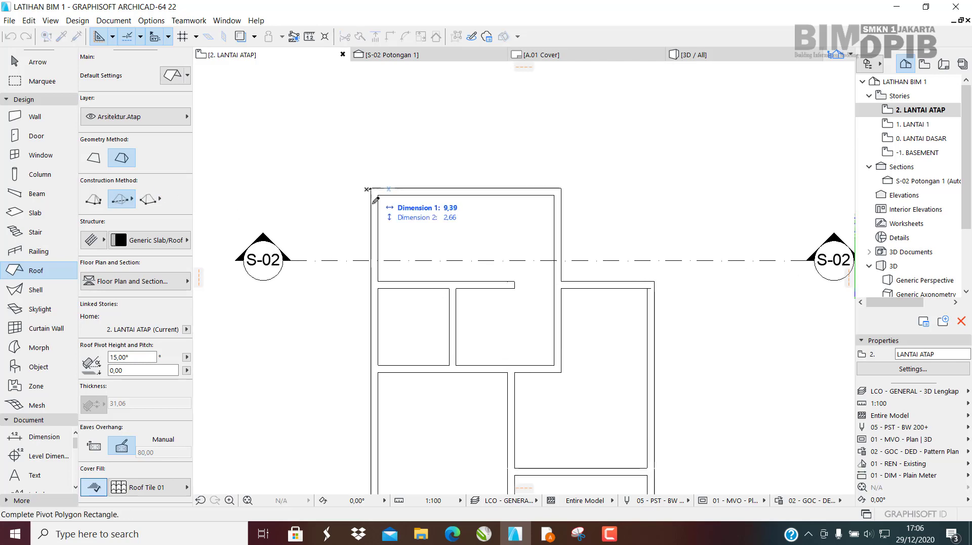
pyautogui.click(368, 187)
pyautogui.scroll(-3, 426, 175)
pyautogui.scroll(3, 540, 341)
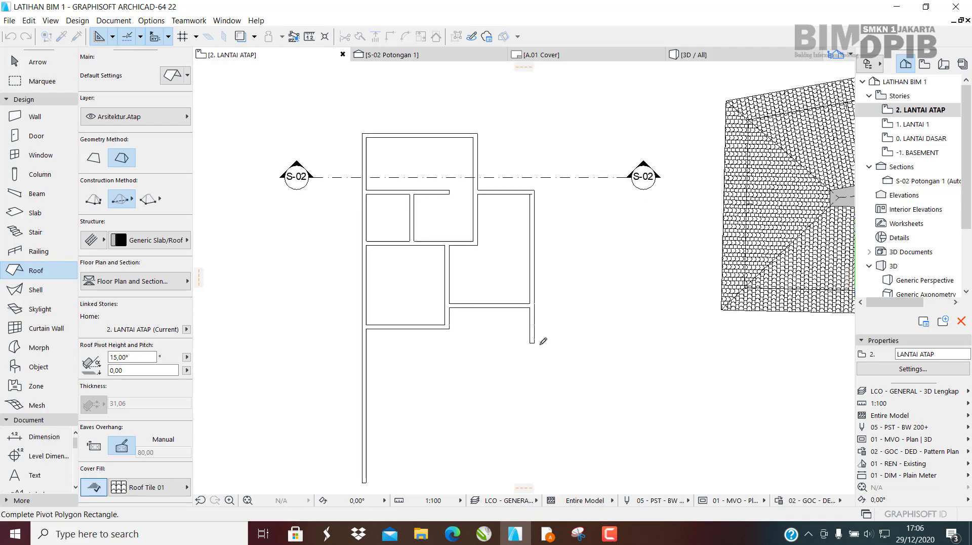
pyautogui.click(533, 335)
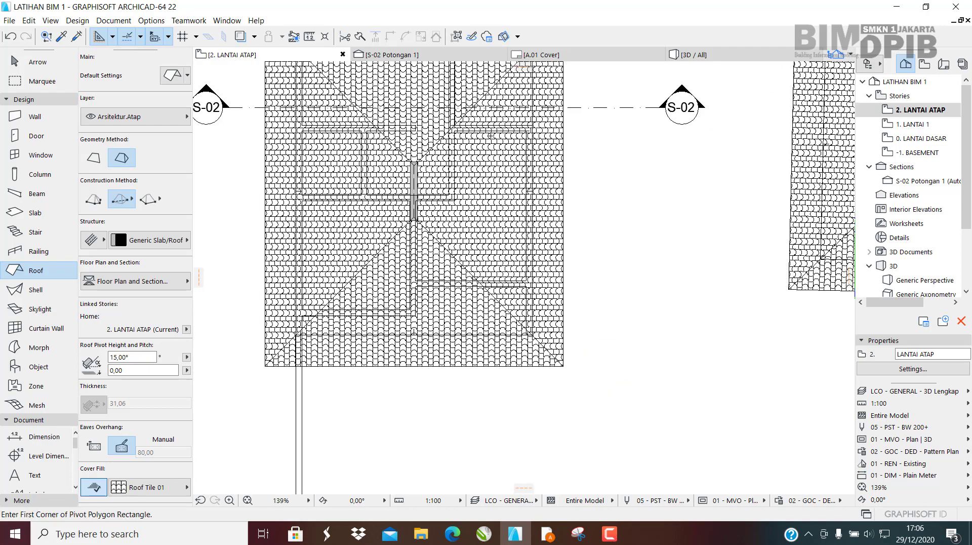
# Set the hip roof's pitch to 25° in the 3D view and inspect its shape from above.
pyautogui.click(679, 55)
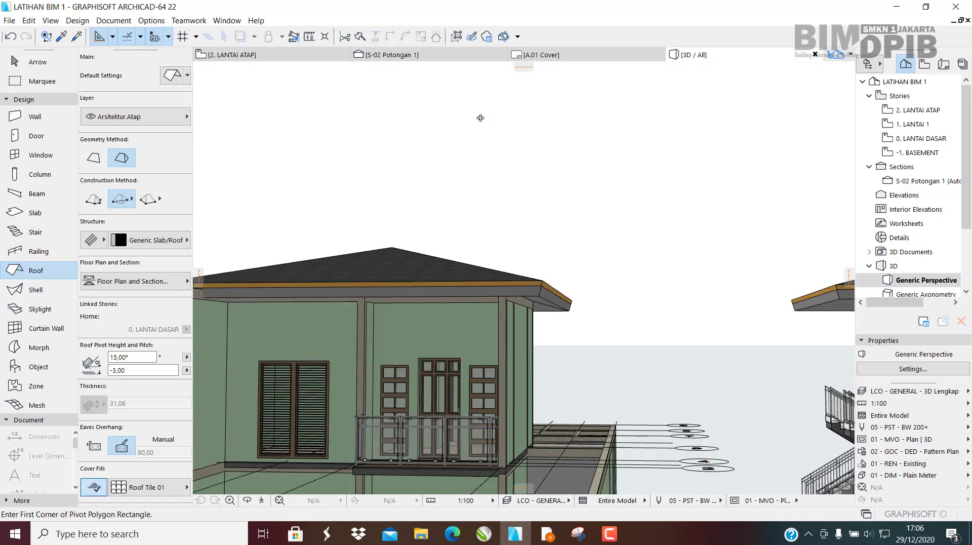
pyautogui.keyDown('shift'); pyautogui.moveTo(481, 118); pyautogui.dragTo(542, 290, button='middle'); pyautogui.keyUp('shift')
pyautogui.press('Escape')
pyautogui.click(516, 287)
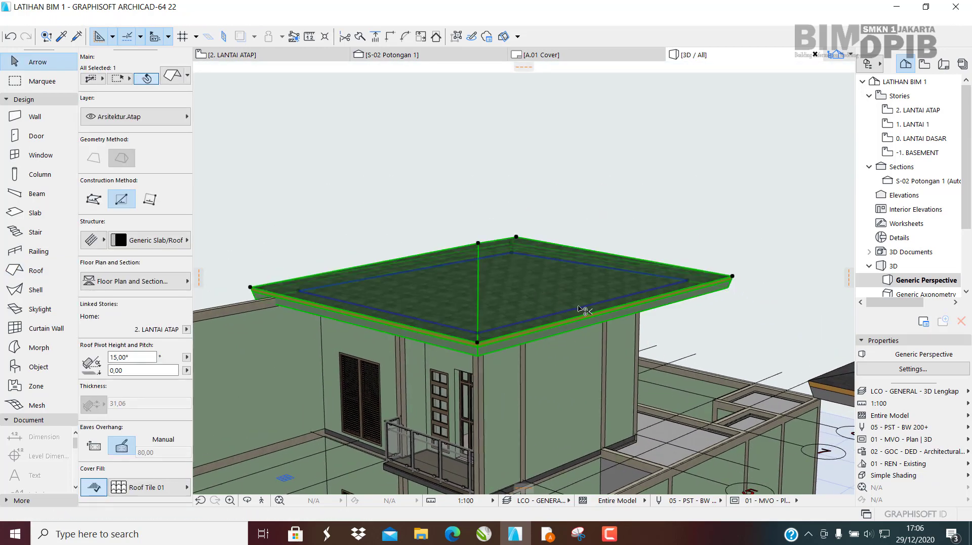
pyautogui.doubleClick(581, 309)
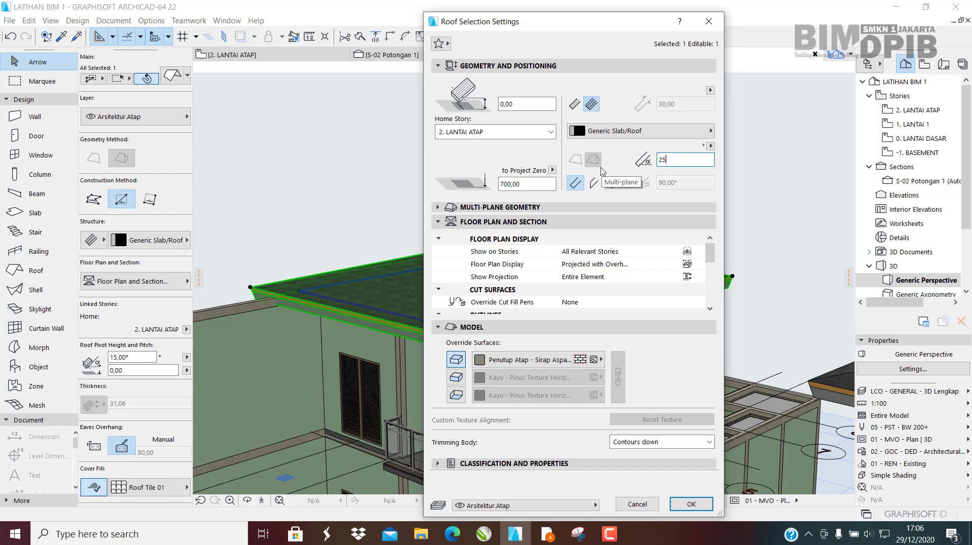
pyautogui.press('Return')
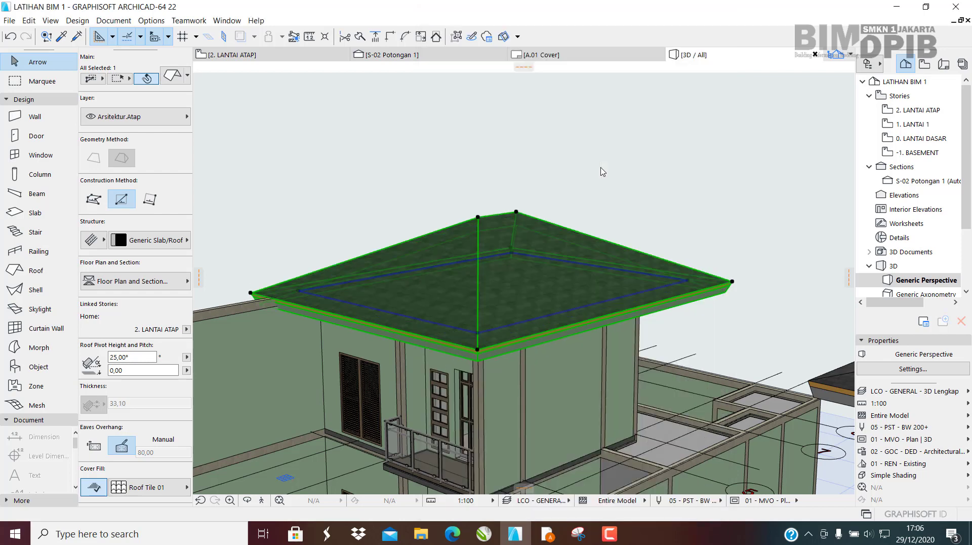
pyautogui.keyDown('shift'); pyautogui.moveTo(496, 240); pyautogui.dragTo(625, 331, button='middle'); pyautogui.keyUp('shift')
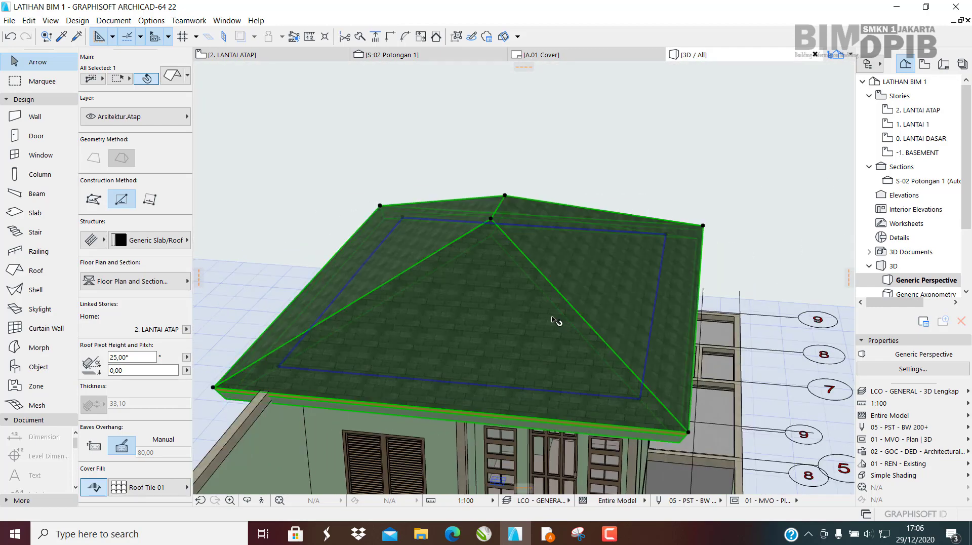
# Delete the 25° hip roof and return to the 2. LANTAI ATAP plan.
pyautogui.press('Delete')
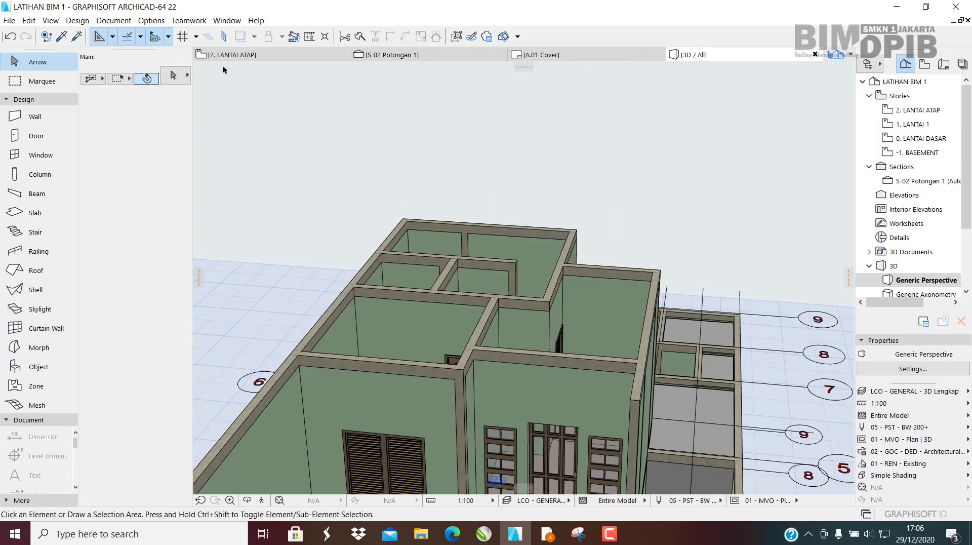
pyautogui.click(251, 60)
pyautogui.moveTo(445, 189); pyautogui.dragTo(437, 271, button='middle')
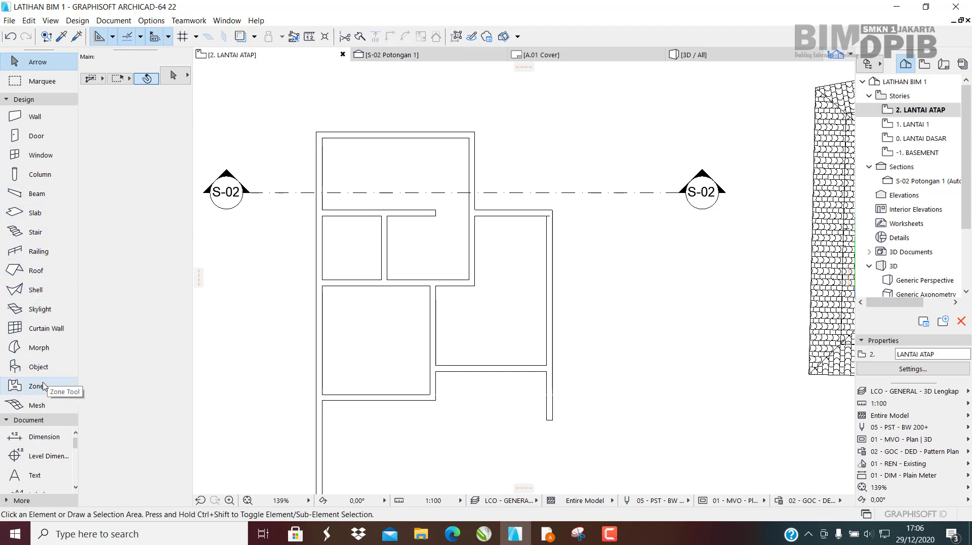
# Draw a 15° hip roof as a rotated rectangle, with its base edge along the west outer wall and its far side at the east wall line.
pyautogui.click(42, 277)
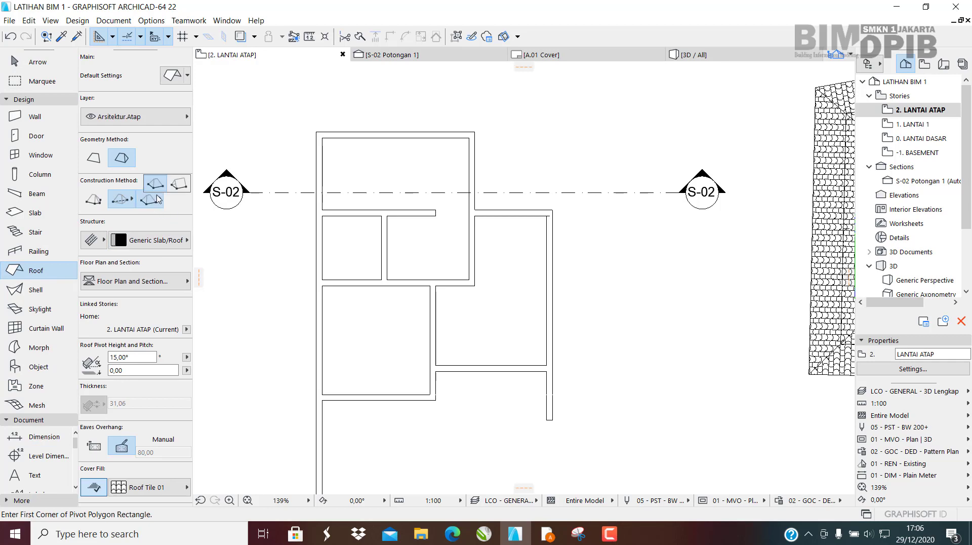
pyautogui.click(161, 205)
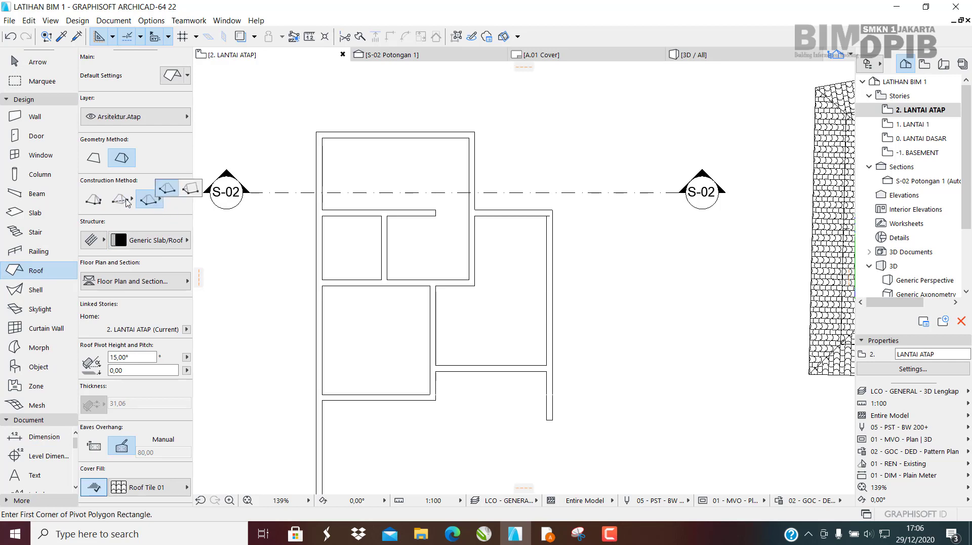
pyautogui.click(163, 203)
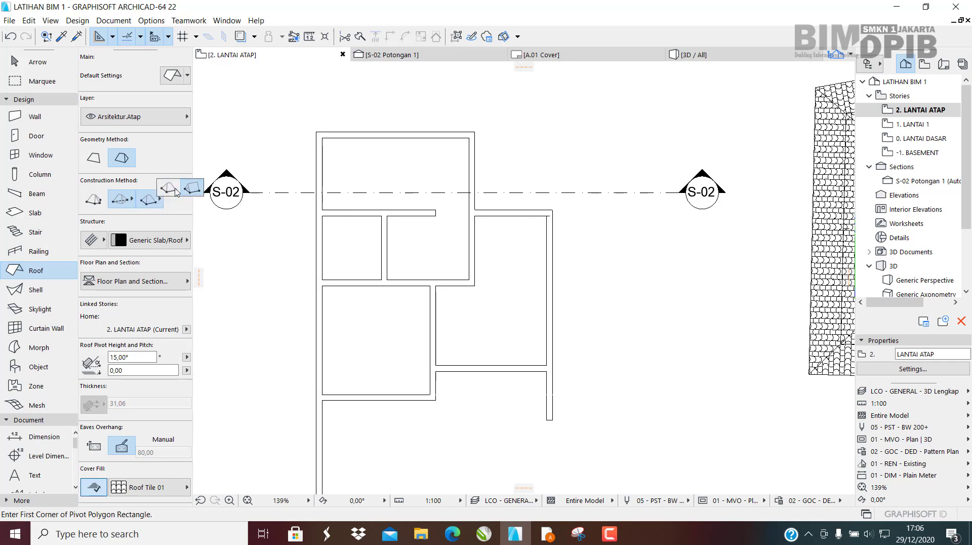
pyautogui.click(167, 190)
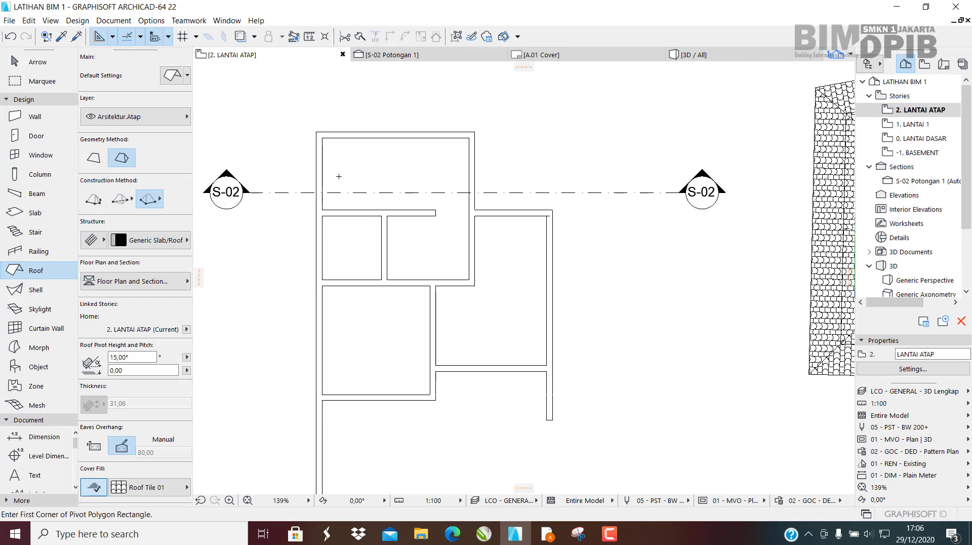
pyautogui.moveTo(451, 285); pyautogui.dragTo(451, 194, button='middle')
pyautogui.scroll(-1, 424, 156)
pyautogui.moveTo(456, 154); pyautogui.dragTo(405, 254, button='middle')
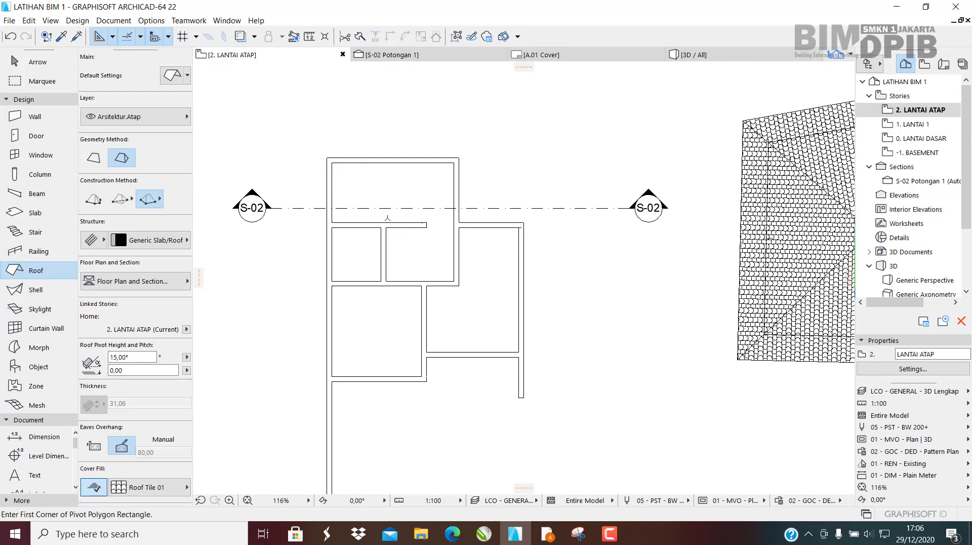
pyautogui.scroll(3, 322, 155)
pyautogui.click(334, 160)
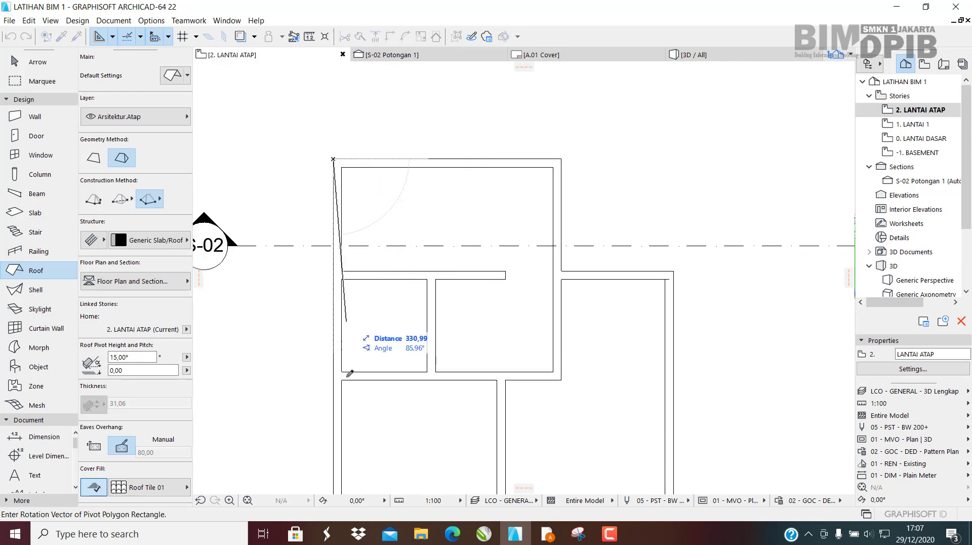
pyautogui.moveTo(347, 373); pyautogui.dragTo(319, 256, button='middle')
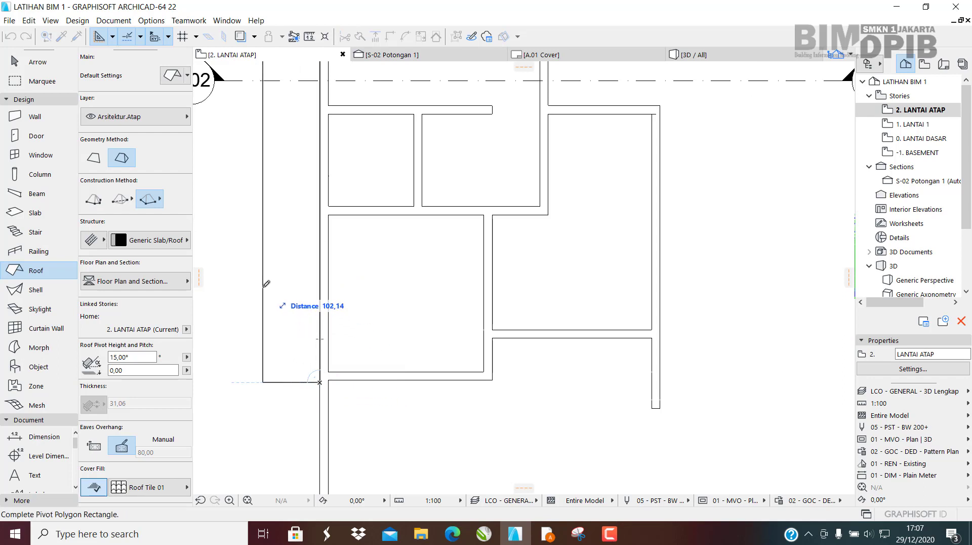
pyautogui.scroll(-2, 597, 329)
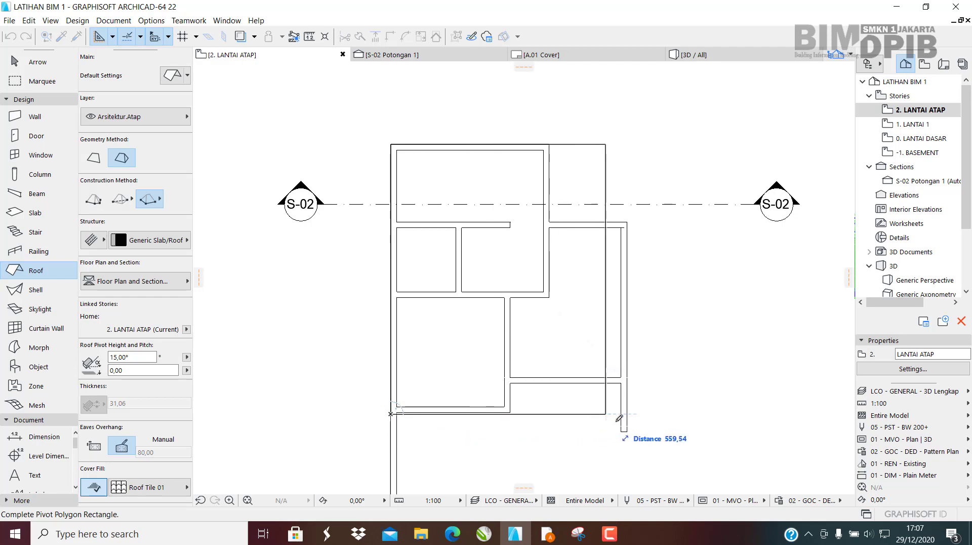
pyautogui.click(630, 412)
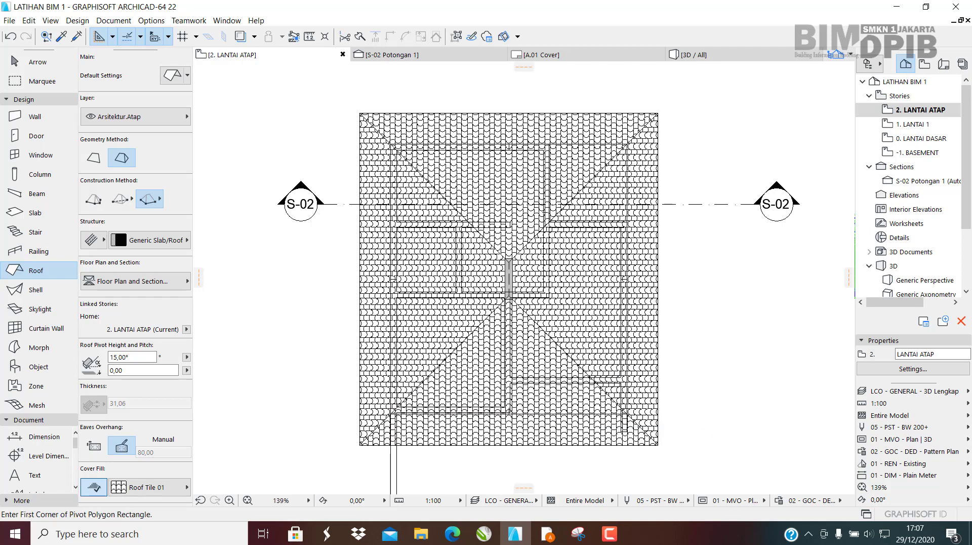
# Inspect the rotated rectangular hip roof in the 3D view and delete it.
pyautogui.click(730, 56)
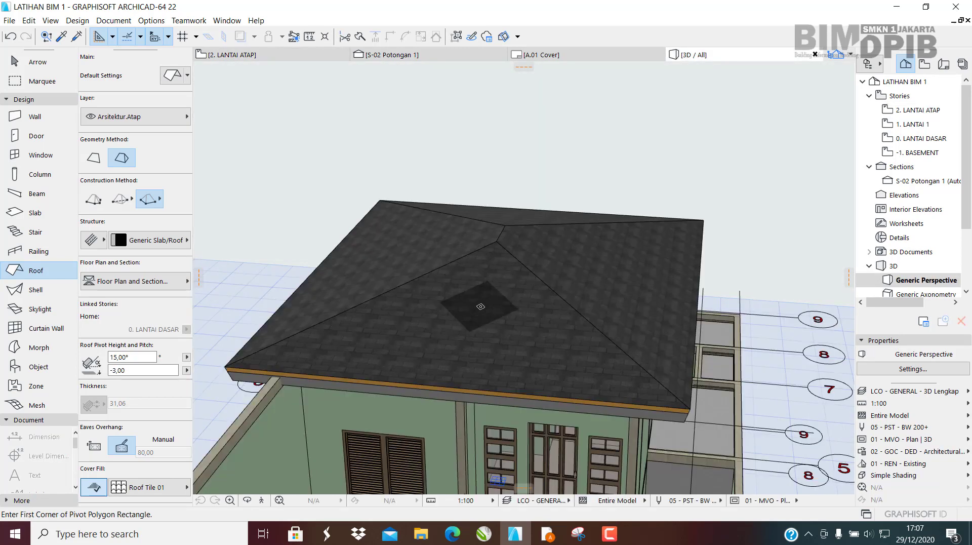
pyautogui.keyDown('shift'); pyautogui.moveTo(468, 281); pyautogui.dragTo(491, 346, button='middle'); pyautogui.keyUp('shift')
pyautogui.click(519, 276)
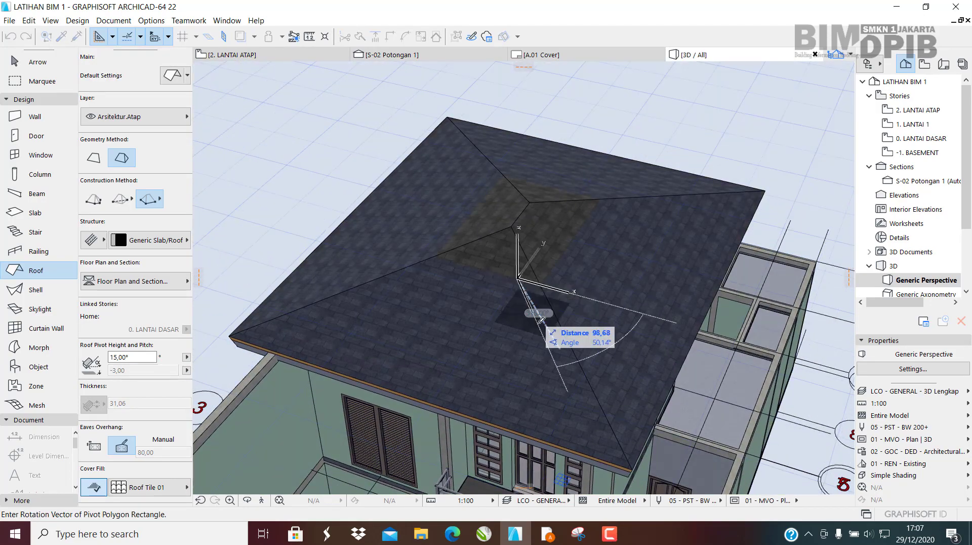
pyautogui.press('Escape')
pyautogui.press('Escape')
pyautogui.click(518, 268)
pyautogui.moveTo(539, 292); pyautogui.dragTo(582, 320, button='middle')
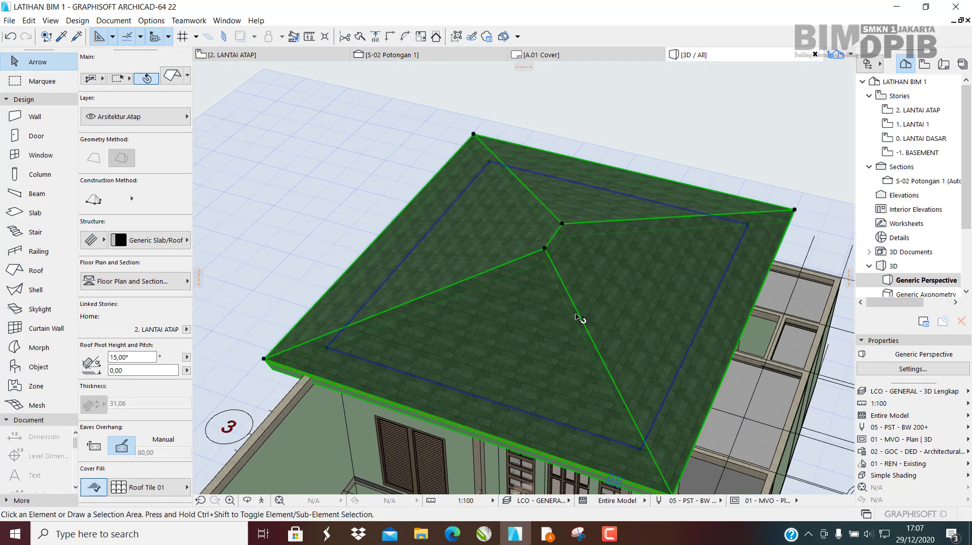
pyautogui.press('Delete')
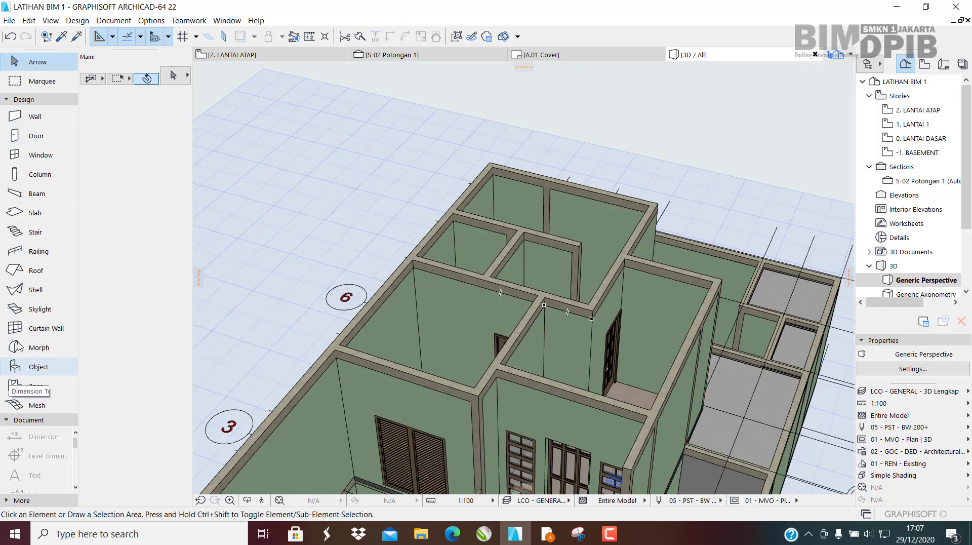
# Set the Roof tool to single-plane geometry with the complex roof construction method.
pyautogui.click(28, 277)
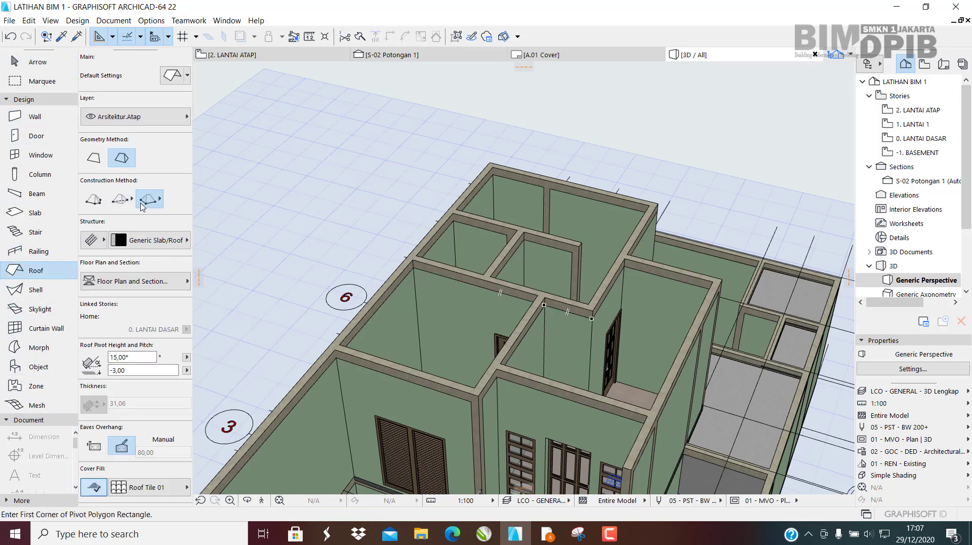
pyautogui.click(96, 158)
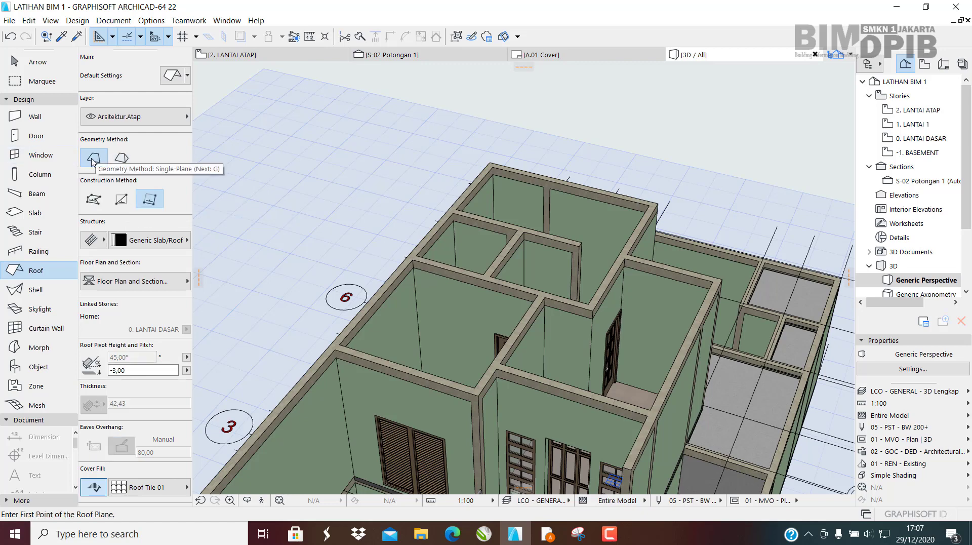
pyautogui.click(93, 203)
pyautogui.scroll(-3, 93, 203)
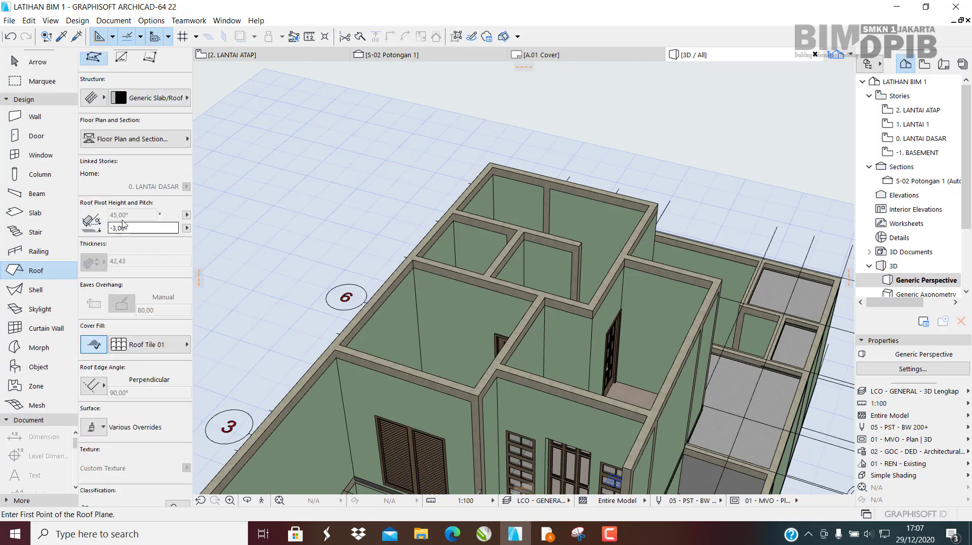
pyautogui.scroll(3, 123, 223)
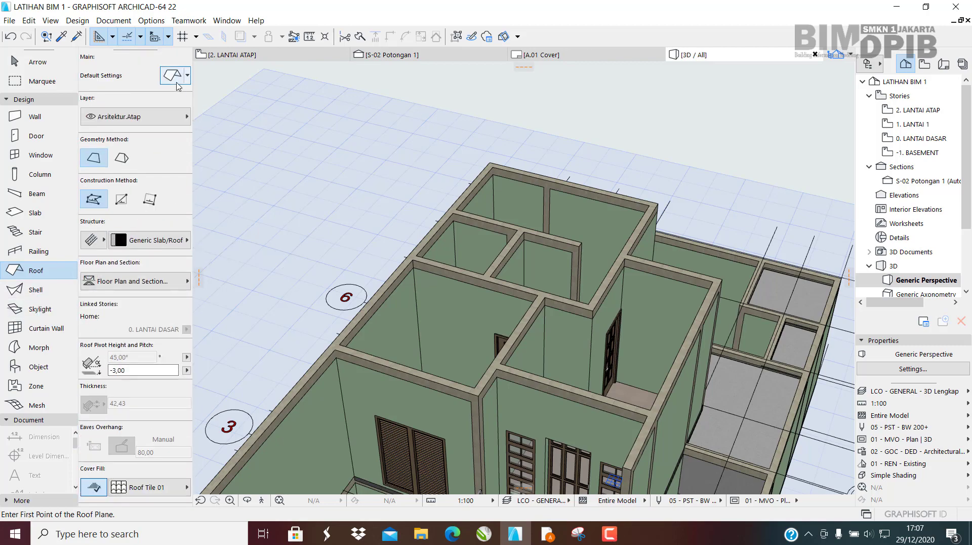
# Draw a 45° single-plane roof on 2. LANTAI ATAP, pivoting on the west outer wall, rising eastward, with a rectangular outline reaching the east wall.
pyautogui.click(232, 55)
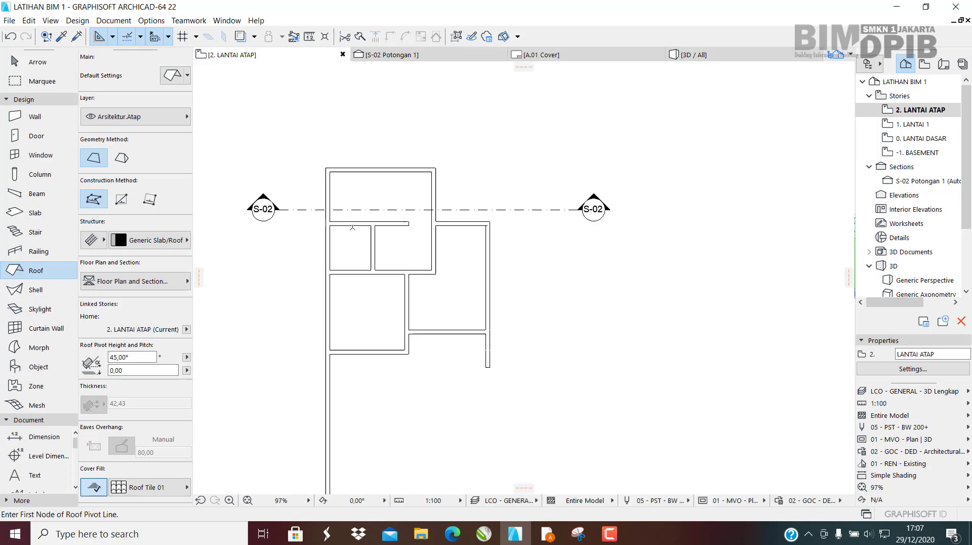
pyautogui.click(319, 161)
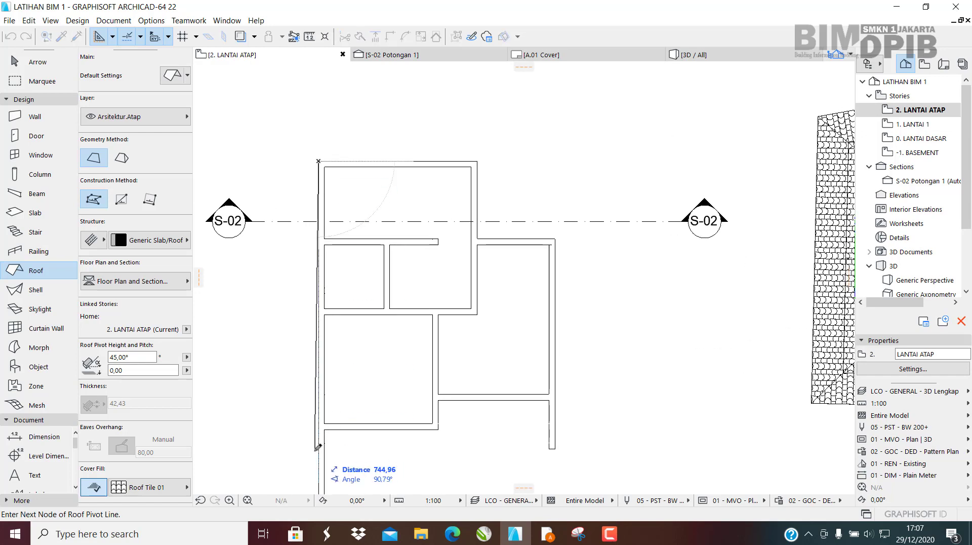
pyautogui.click(320, 430)
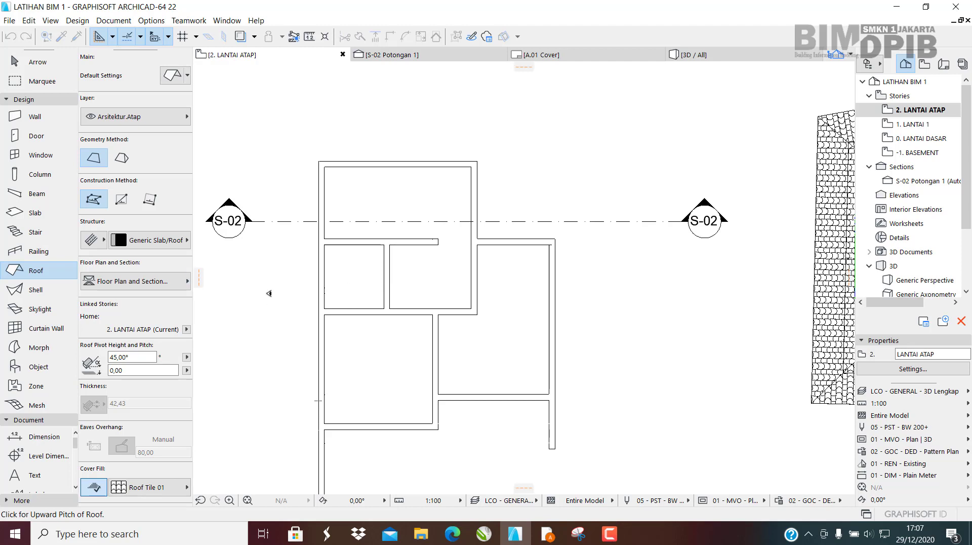
pyautogui.hscroll(-1, 269, 293)
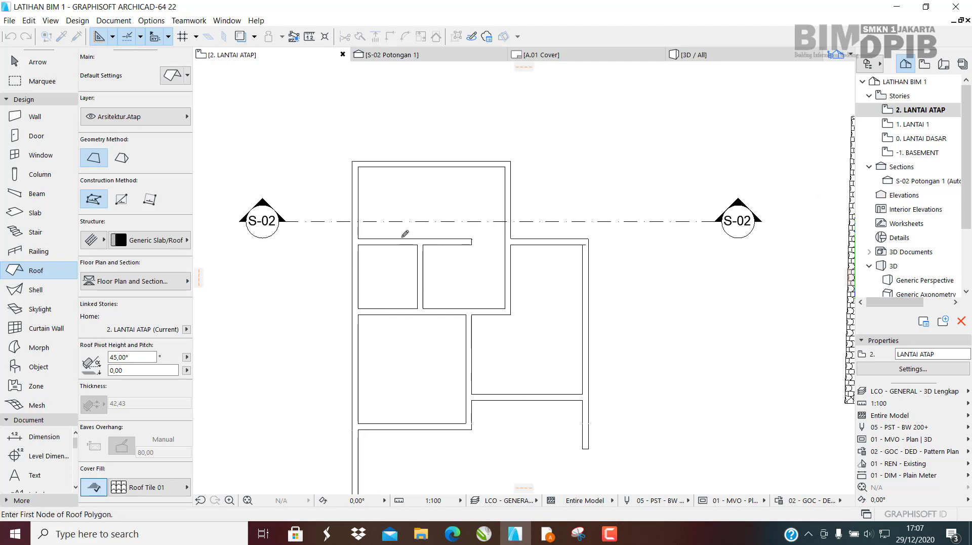
pyautogui.click(353, 161)
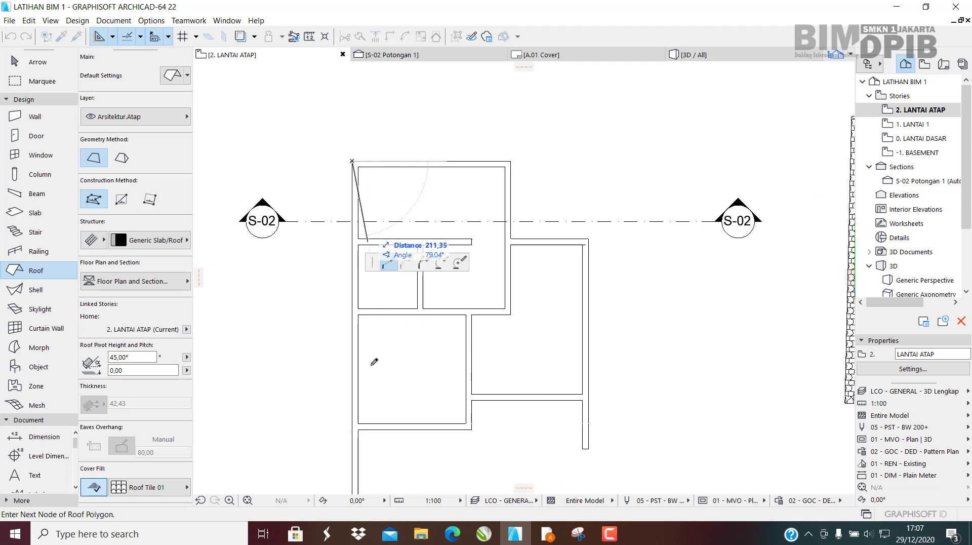
pyautogui.click(353, 429)
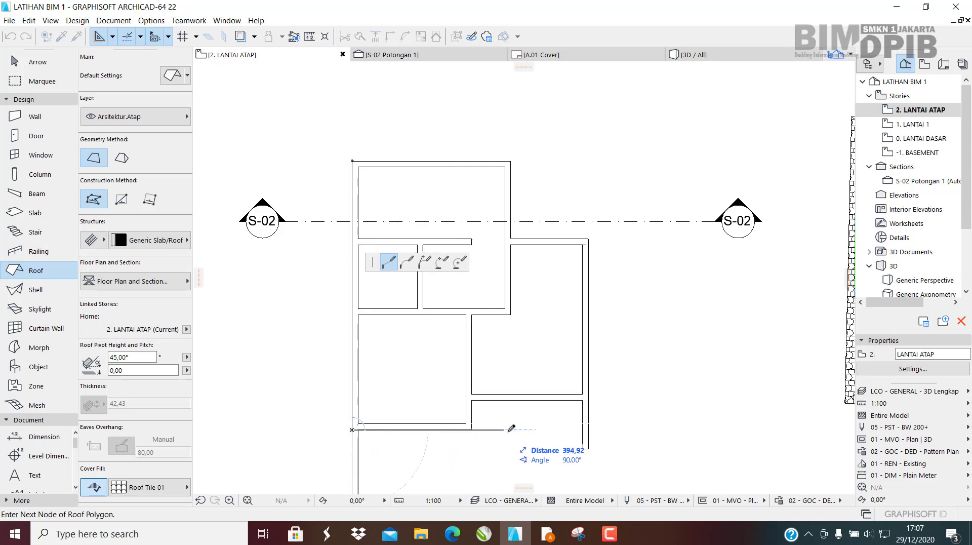
pyautogui.click(588, 429)
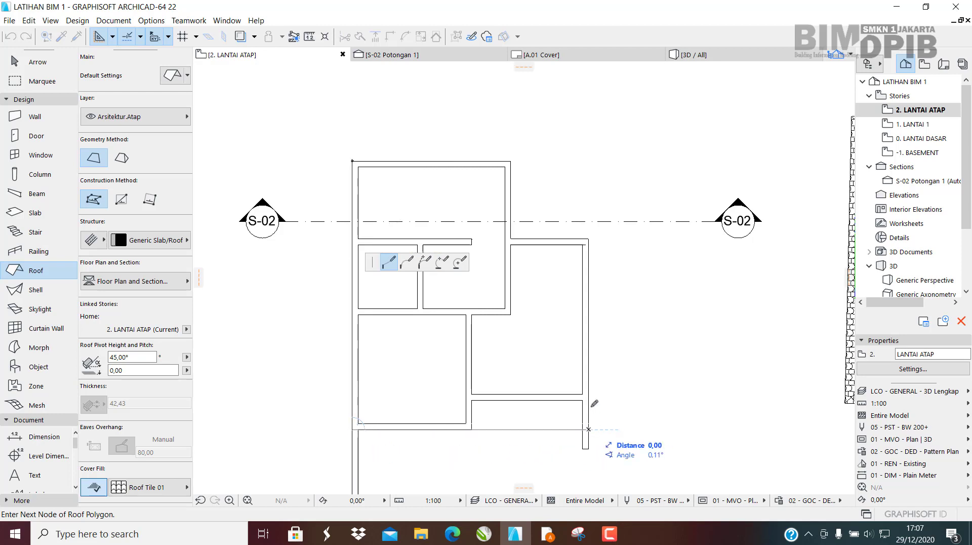
pyautogui.click(589, 161)
pyautogui.click(353, 160)
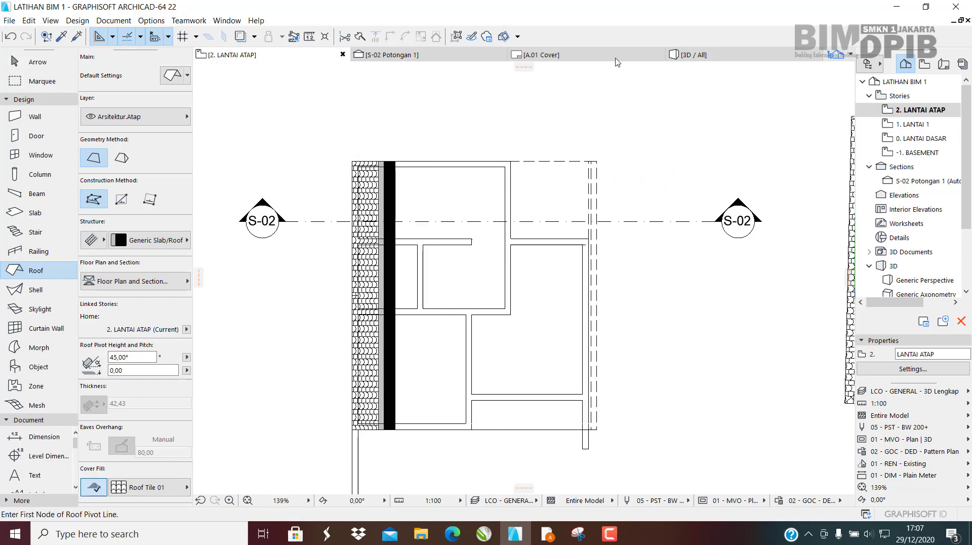
# Set the single-plane roof's pitch to 20° in the 3D view.
pyautogui.click(688, 55)
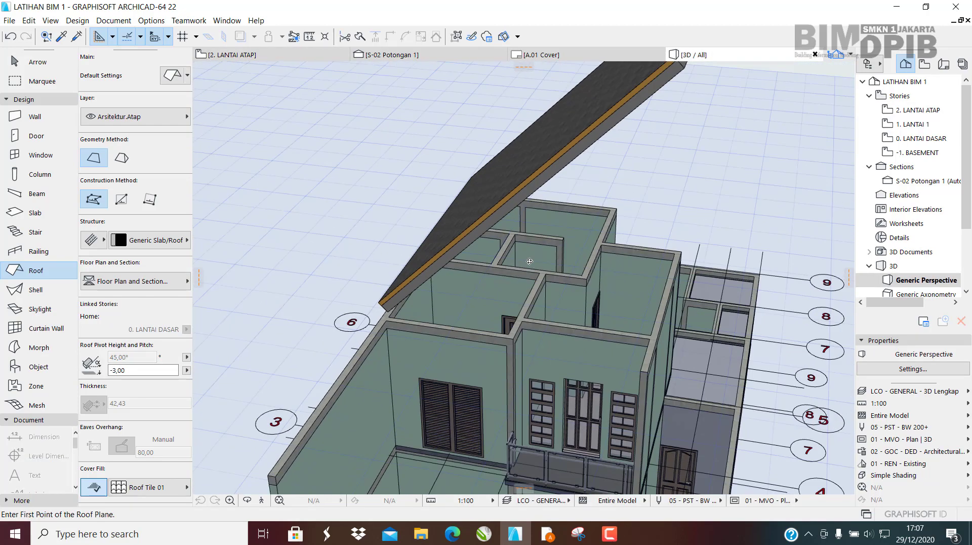
pyautogui.keyDown('shift'); pyautogui.moveTo(530, 261); pyautogui.dragTo(550, 228, button='middle'); pyautogui.keyUp('shift')
pyautogui.press('Escape')
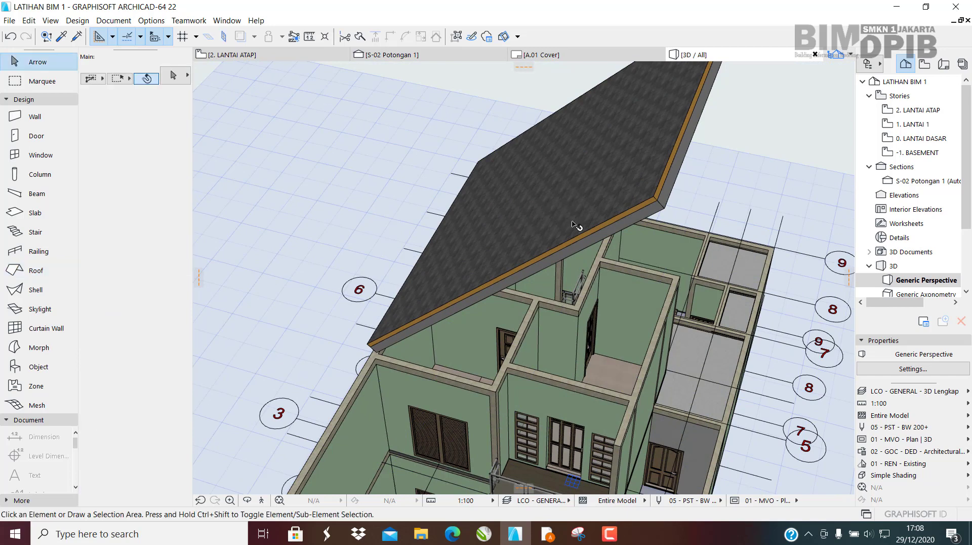
pyautogui.click(574, 224)
pyautogui.hotkey('ctrl', 't')
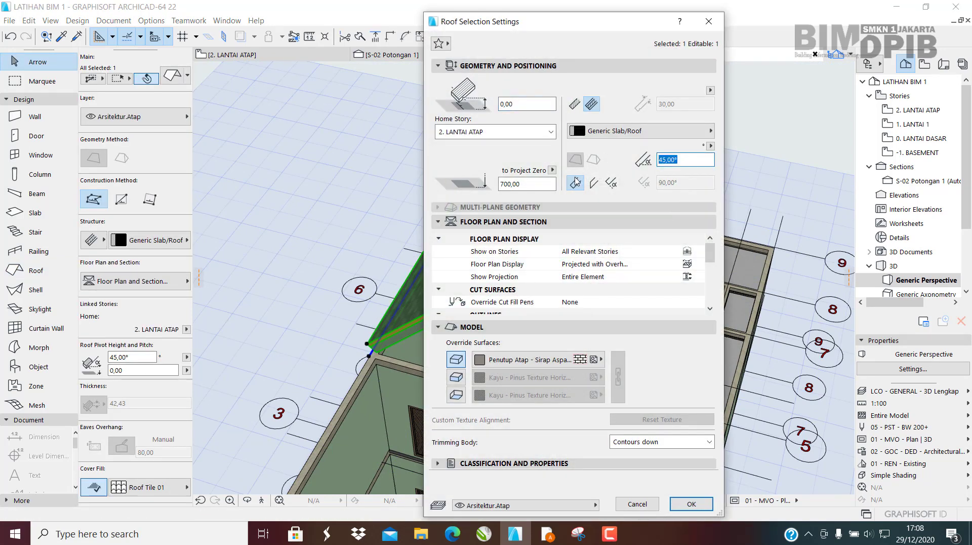
pyautogui.write('20')
pyautogui.press('Return')
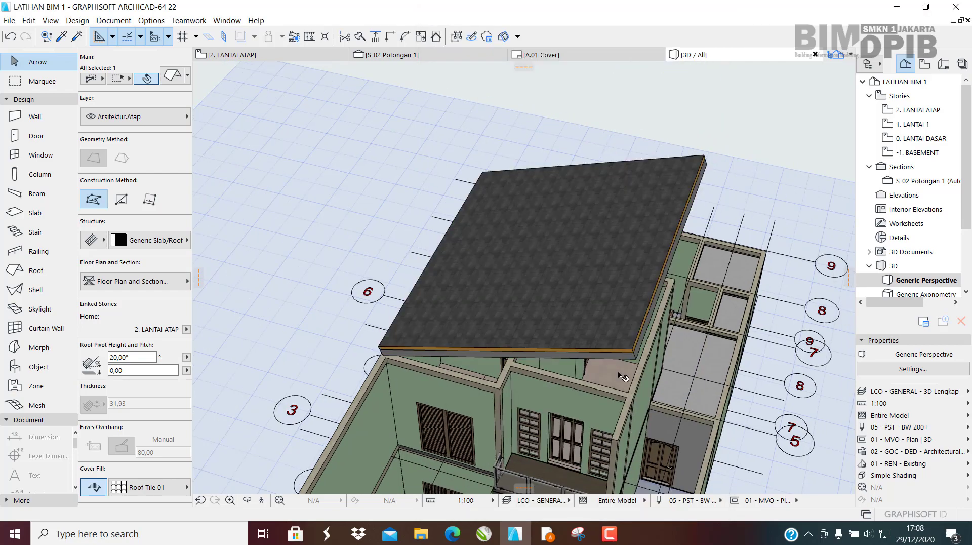
# Inspect the 20° single-plane roof from the balcony side and delete it.
pyautogui.scroll(3, 697, 163)
pyautogui.keyDown('shift'); pyautogui.moveTo(697, 163); pyautogui.dragTo(577, 252, button='middle'); pyautogui.keyUp('shift')
pyautogui.keyDown('shift'); pyautogui.moveTo(521, 270); pyautogui.dragTo(582, 262, button='middle'); pyautogui.keyUp('shift')
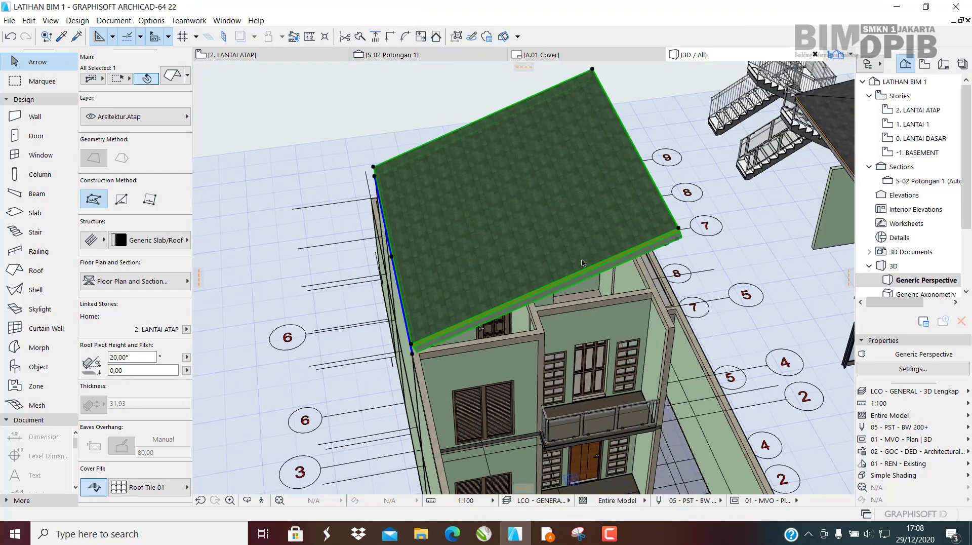
pyautogui.press('Delete')
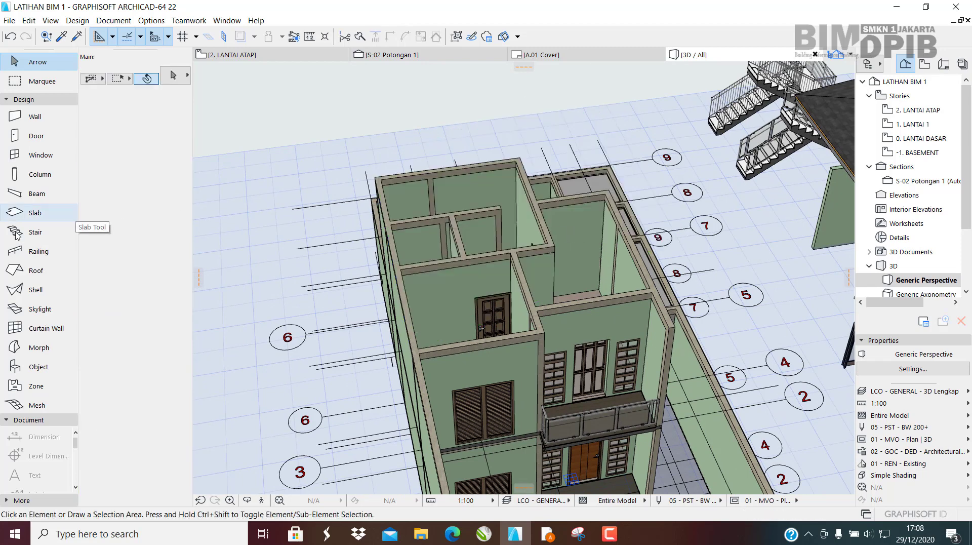
# Draw a 45° single-plane complex roof on 2. LANTAI ATAP, pivoting on the west outer wall and outlined corner by corner to the east wall.
pyautogui.click(37, 271)
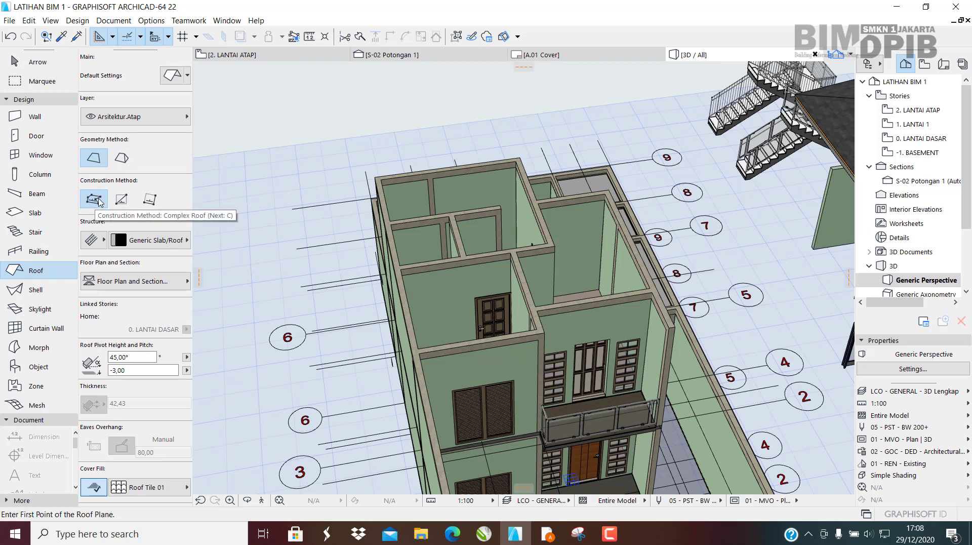
pyautogui.click(261, 59)
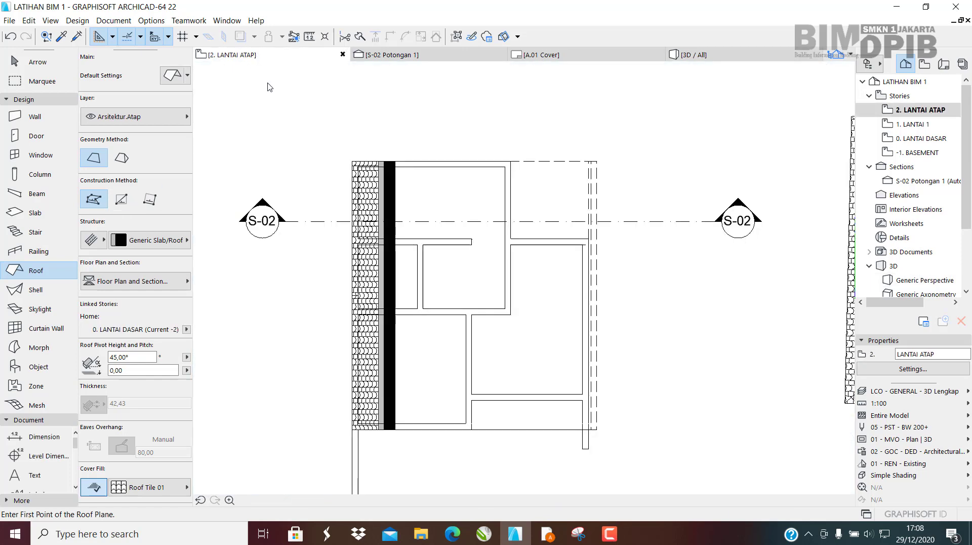
pyautogui.click(352, 162)
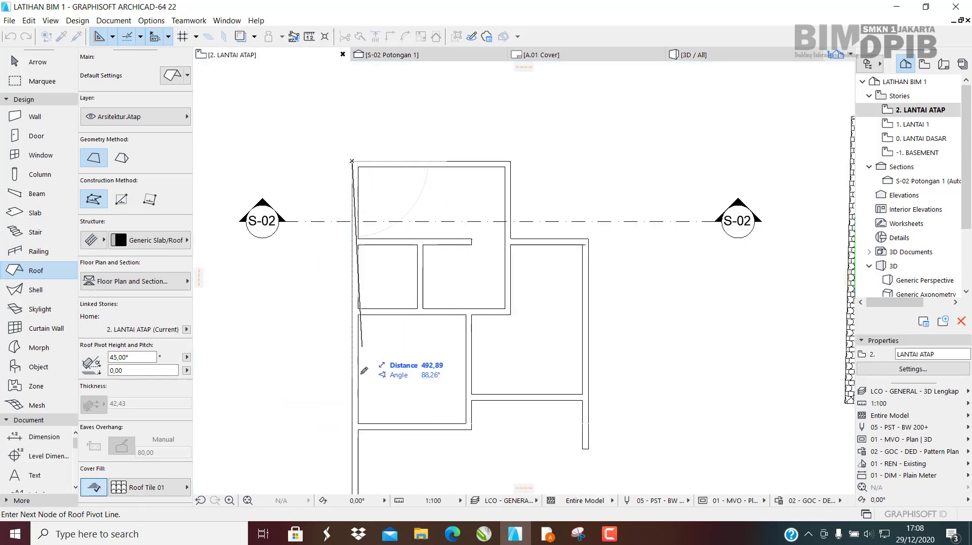
pyautogui.click(353, 430)
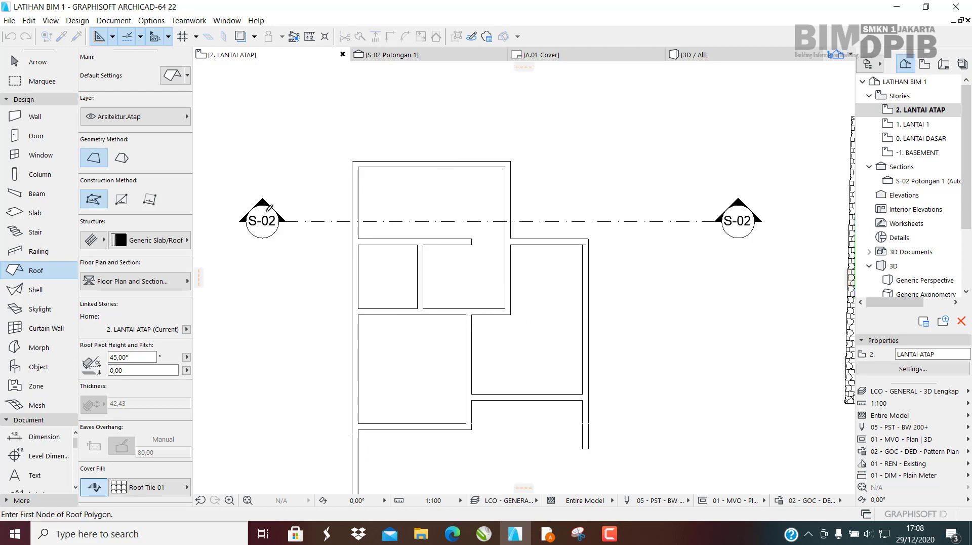
pyautogui.click(353, 161)
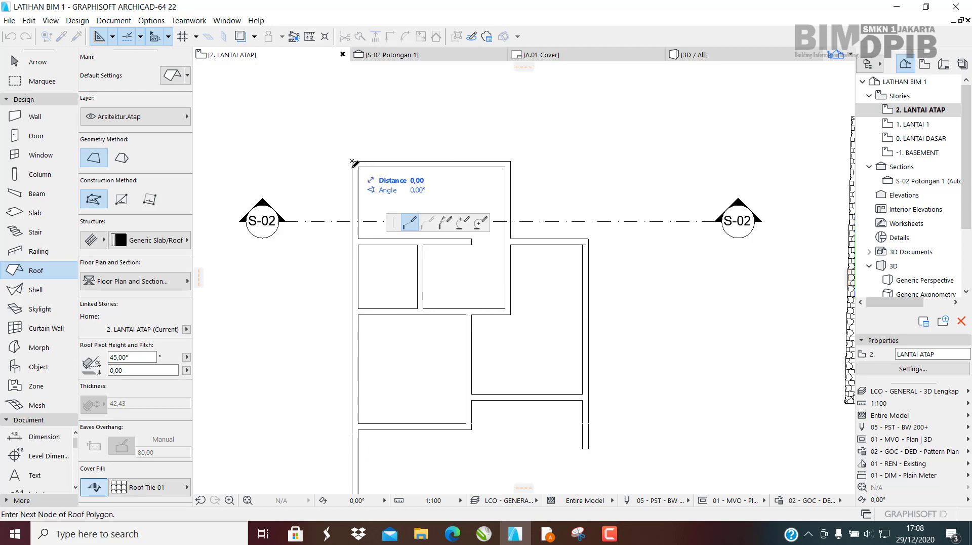
pyautogui.click(354, 429)
pyautogui.click(588, 429)
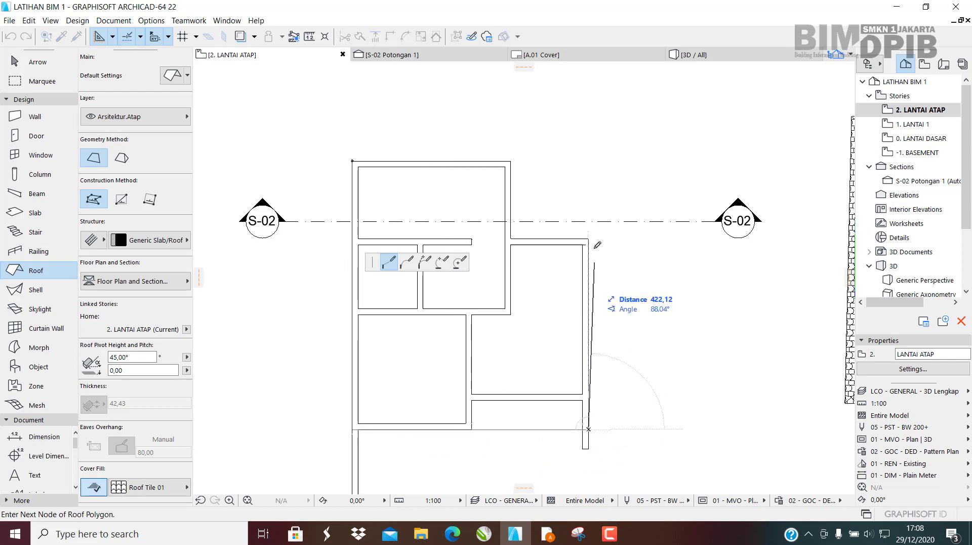
pyautogui.click(589, 161)
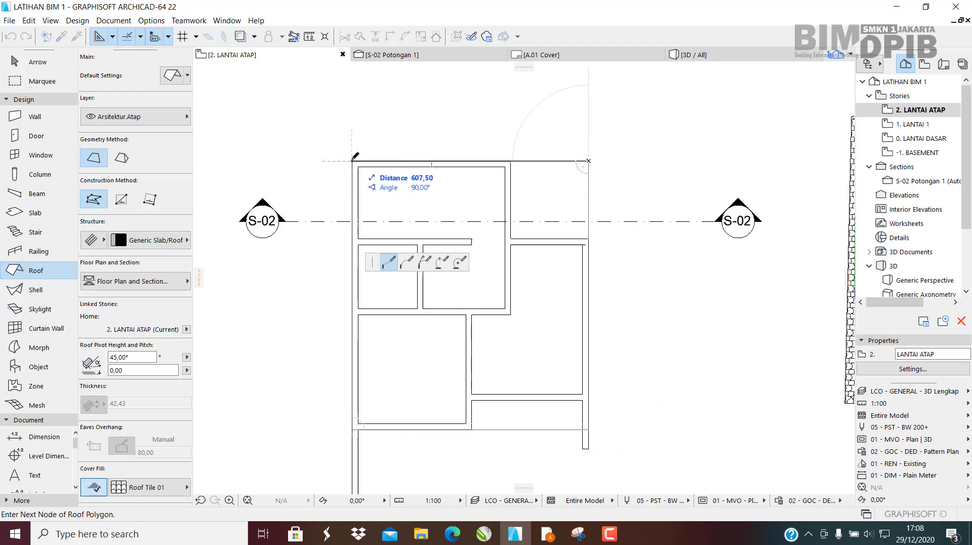
pyautogui.click(353, 161)
# View the 45° complex single-plane roof in 3D and delete it.
pyautogui.click(709, 55)
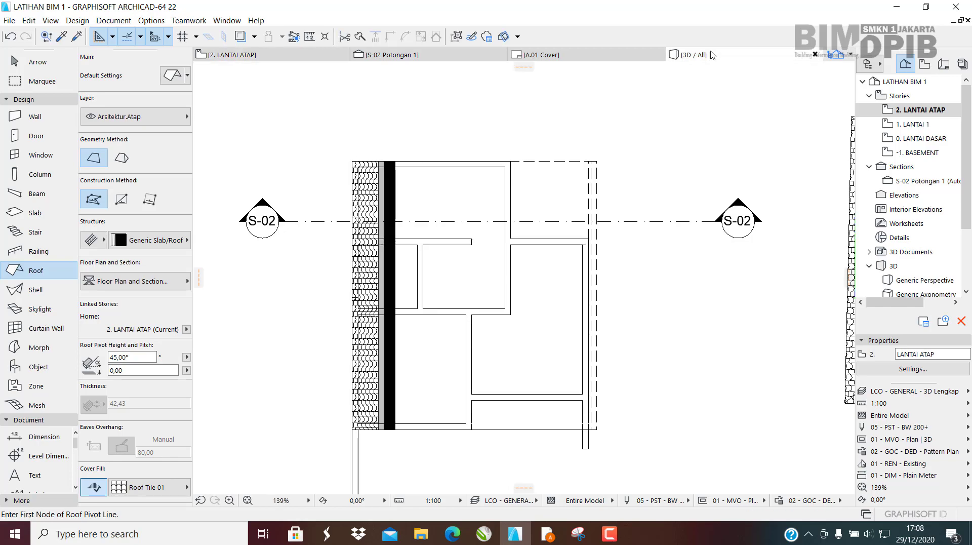
pyautogui.keyDown('shift'); pyautogui.moveTo(454, 267); pyautogui.dragTo(540, 253, button='middle'); pyautogui.keyUp('shift')
pyautogui.press('Escape')
pyautogui.click(524, 206)
pyautogui.press('Delete')
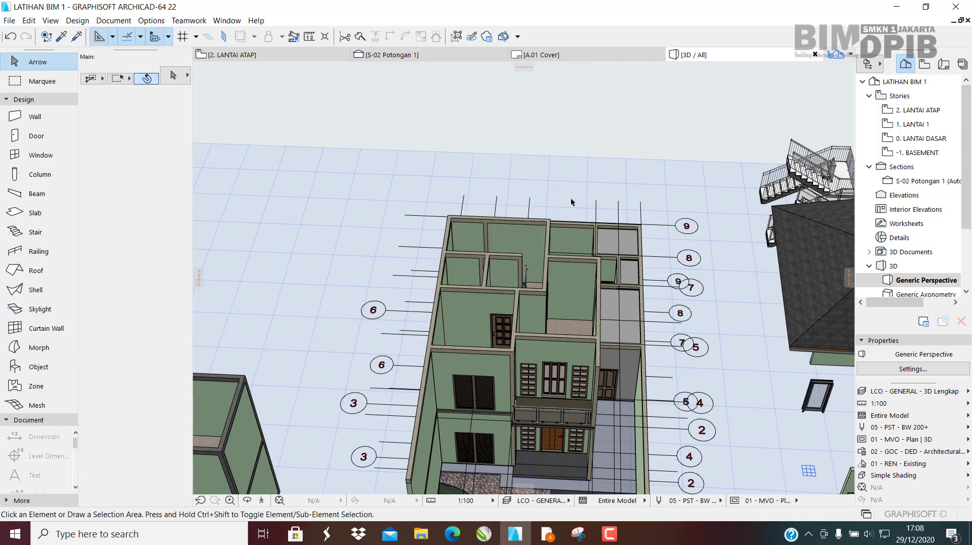
# Draw a 45° single-plane roof on 2. LANTAI ATAP with the rectangular method, from the northwest corner to the south end of the east wall.
pyautogui.click(238, 55)
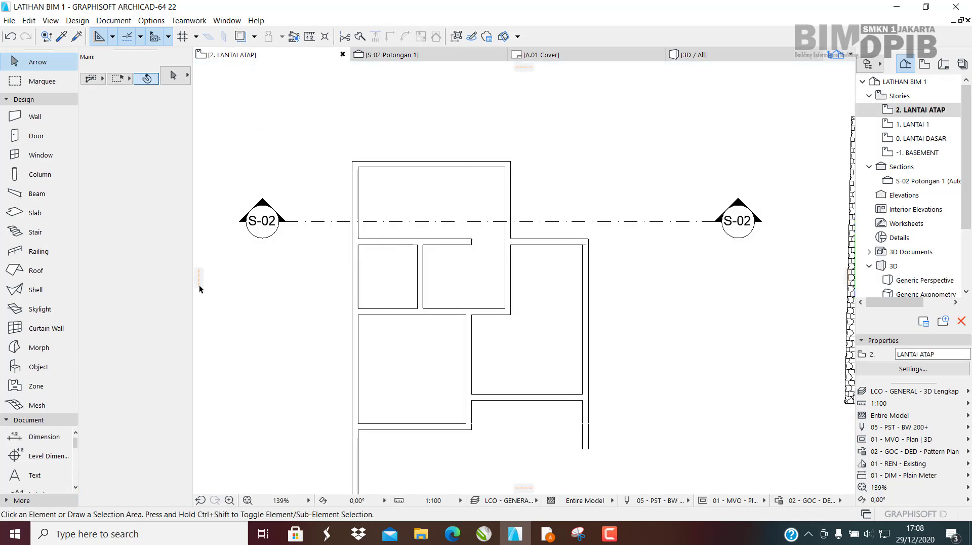
pyautogui.click(33, 271)
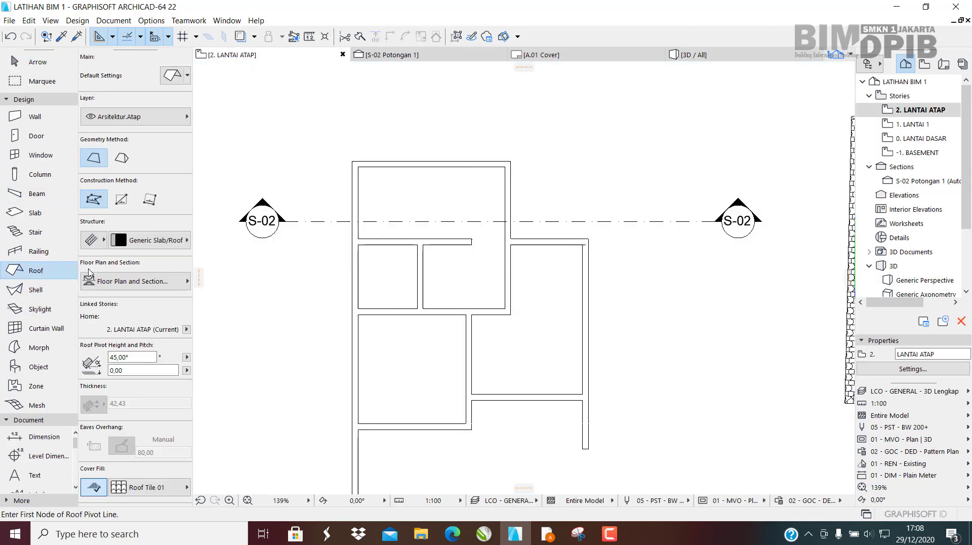
pyautogui.click(122, 202)
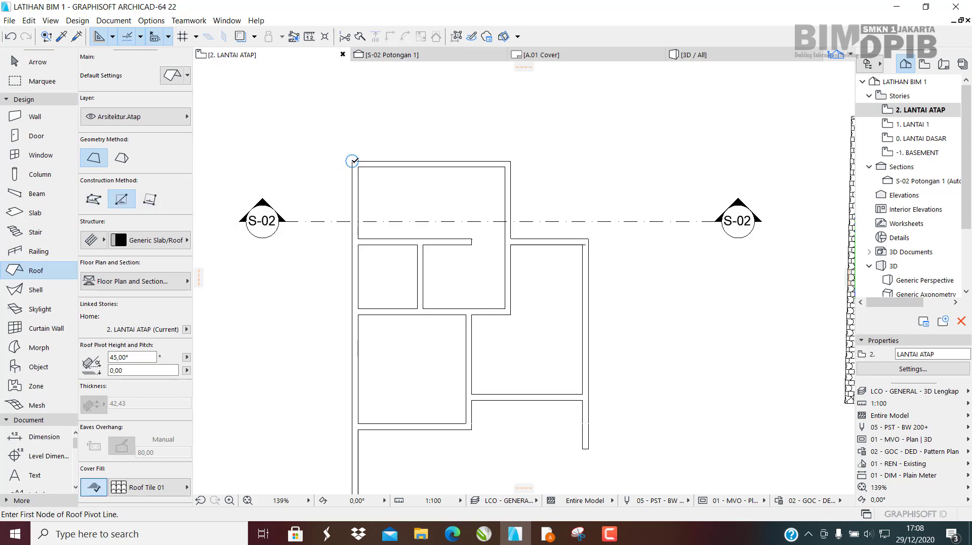
pyautogui.click(353, 161)
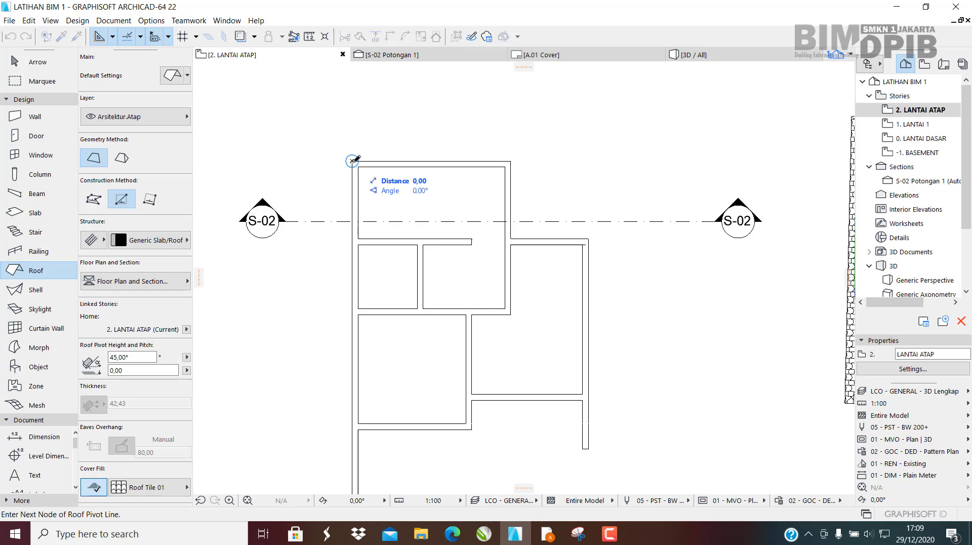
pyautogui.click(353, 426)
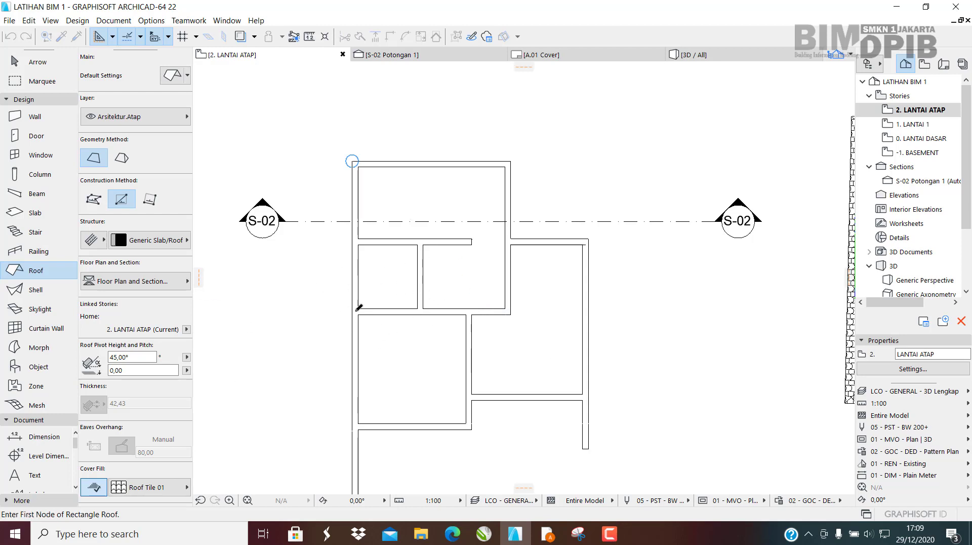
pyautogui.click(353, 161)
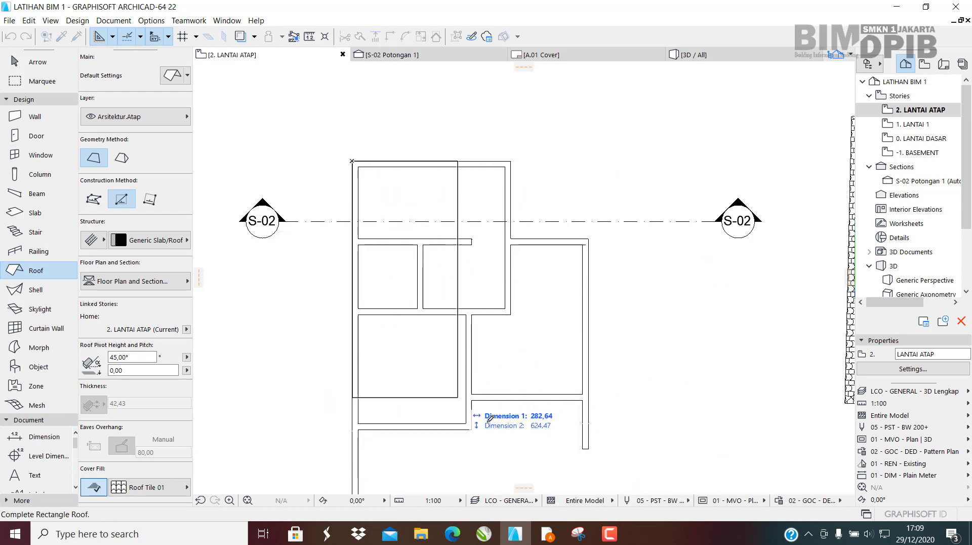
pyautogui.click(589, 446)
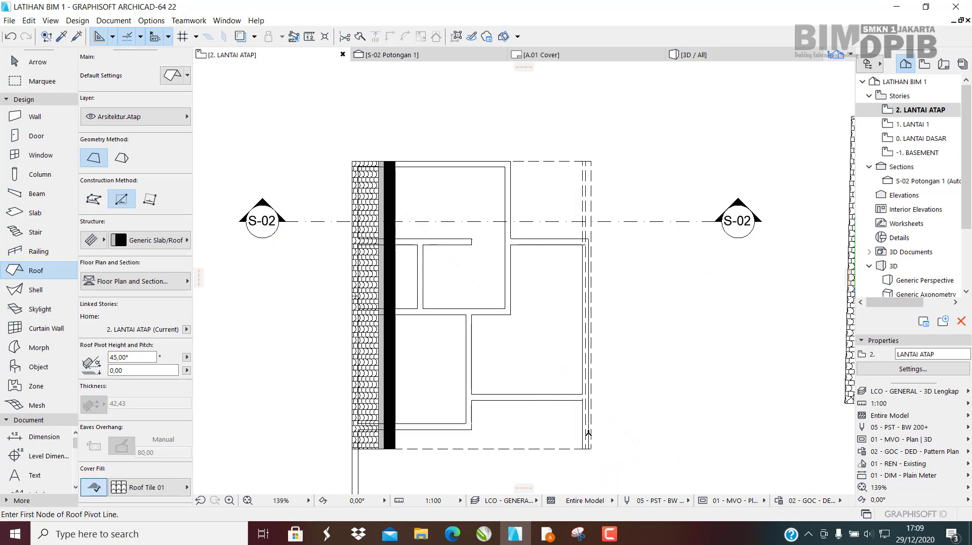
# Inspect the rectangular-method roof in 3D and delete it.
pyautogui.click(695, 55)
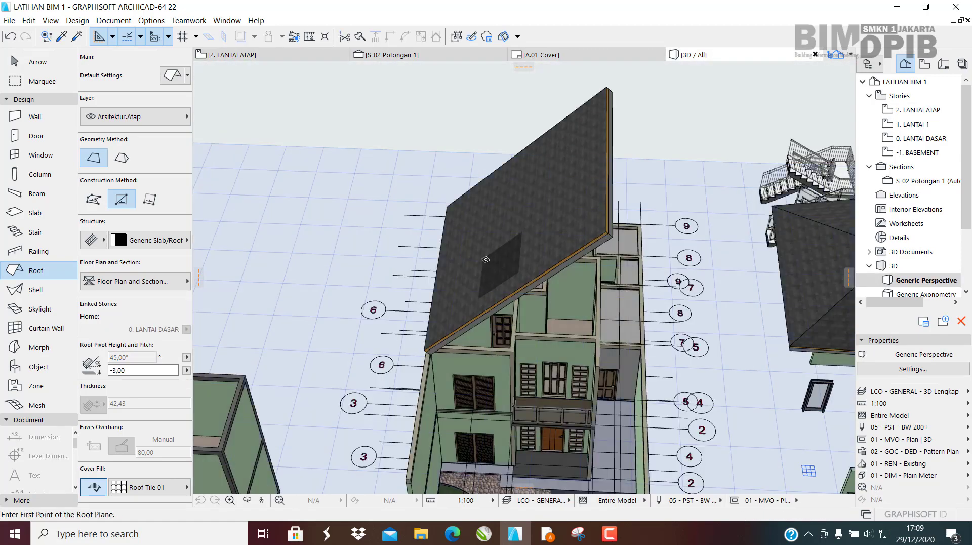
pyautogui.scroll(2, 519, 256)
pyautogui.keyDown('shift'); pyautogui.moveTo(519, 256); pyautogui.dragTo(610, 211, button='middle'); pyautogui.keyUp('shift')
pyautogui.press('Escape')
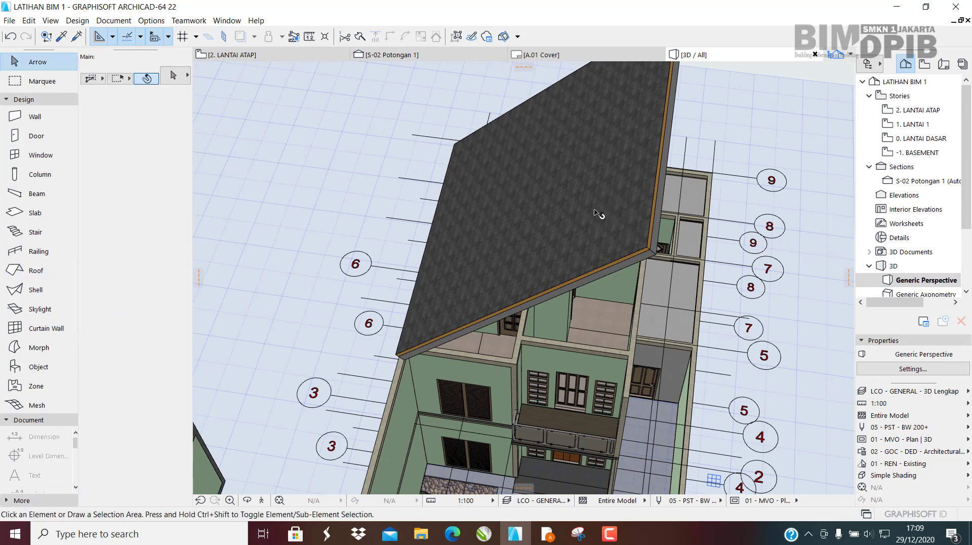
pyautogui.click(588, 239)
pyautogui.press('Delete')
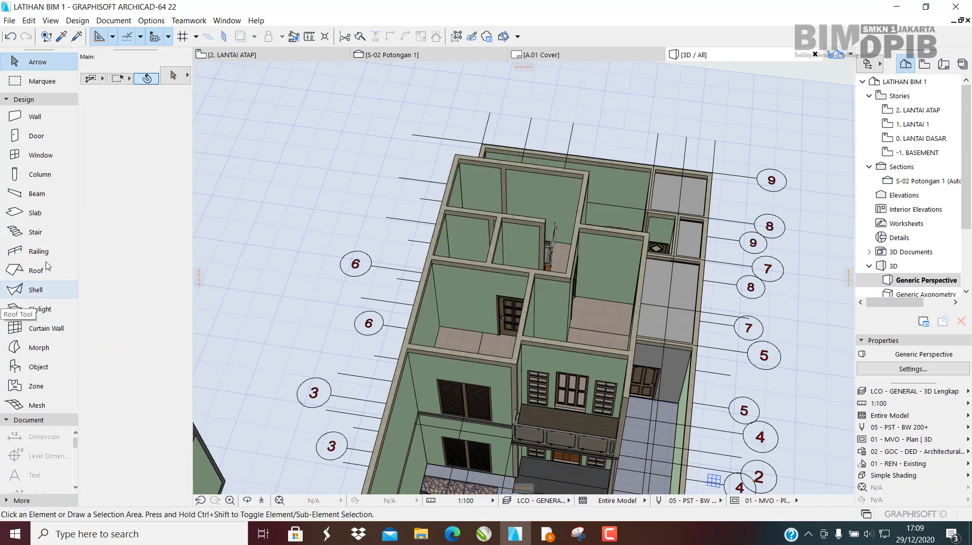
# Draw a 45° single-plane roof with the rotated rectangle method, pivoting on the west outer wall and spanning to the east wall, and view it in 3D.
pyautogui.click(41, 274)
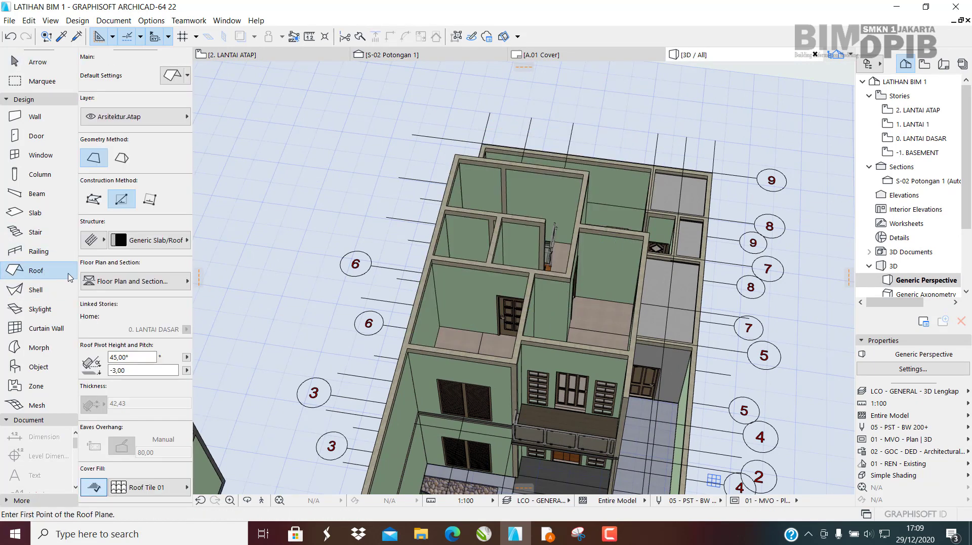
pyautogui.click(150, 200)
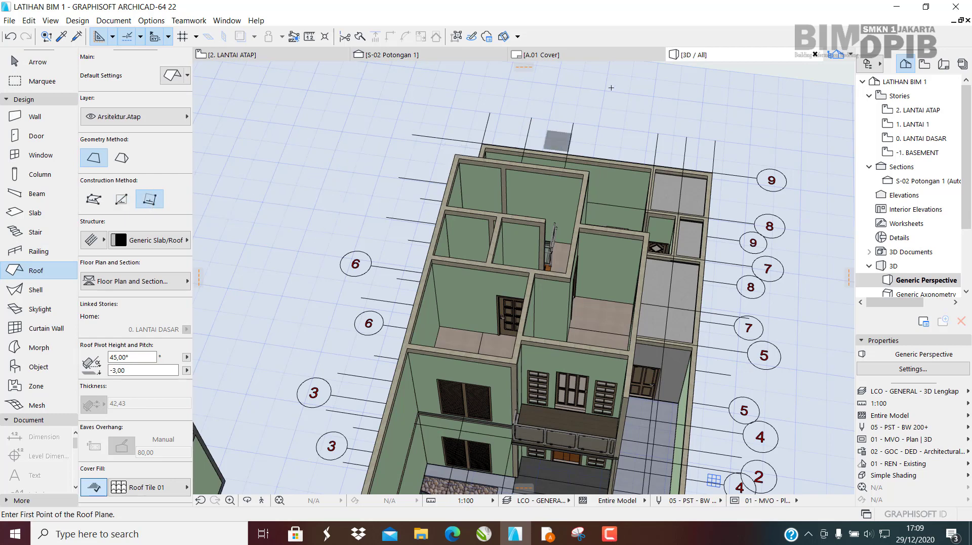
pyautogui.click(238, 55)
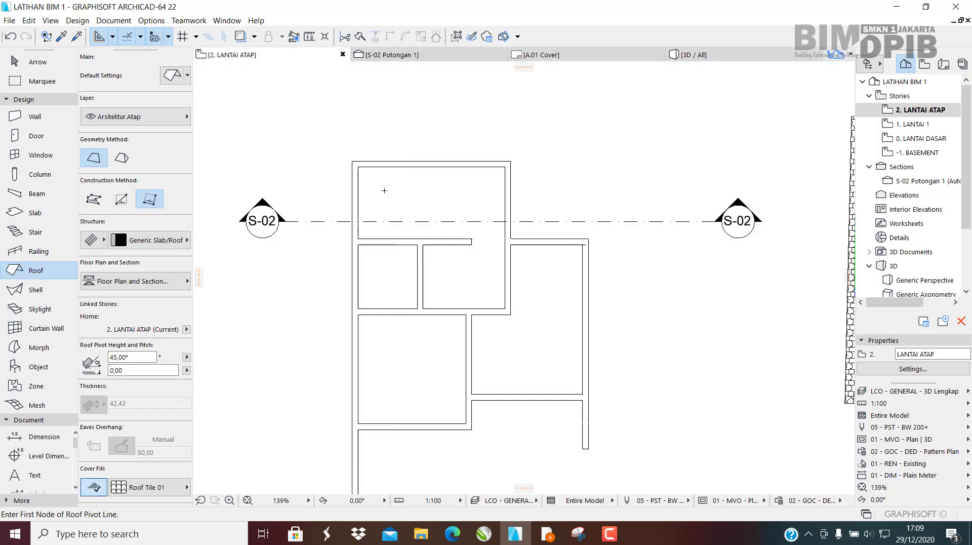
pyautogui.click(352, 160)
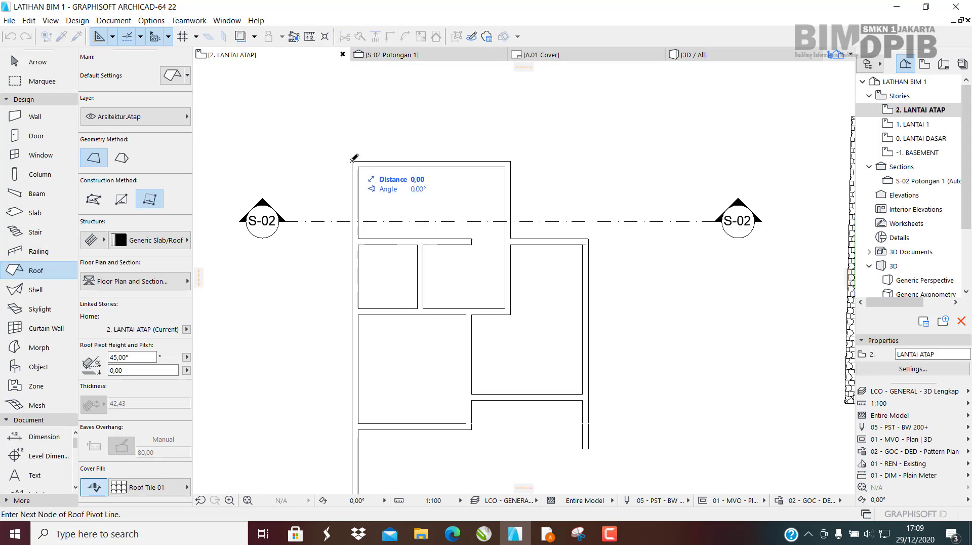
pyautogui.click(353, 429)
pyautogui.scroll(3, 397, 355)
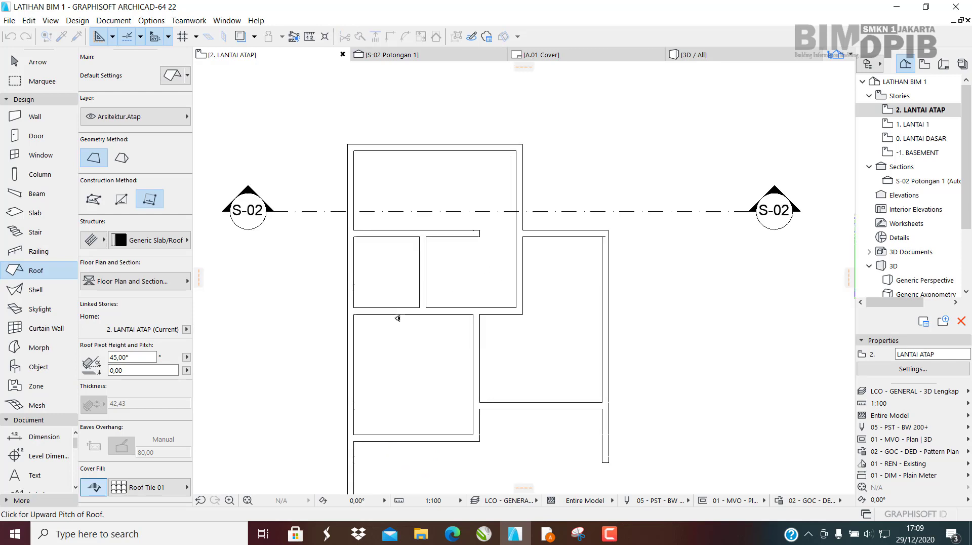
pyautogui.scroll(-2, 366, 237)
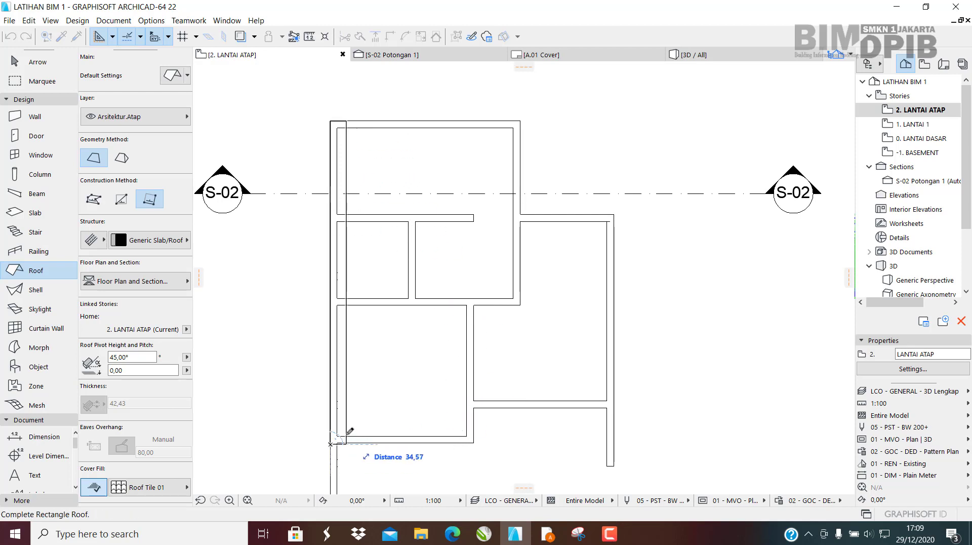
pyautogui.click(623, 350)
pyautogui.click(694, 55)
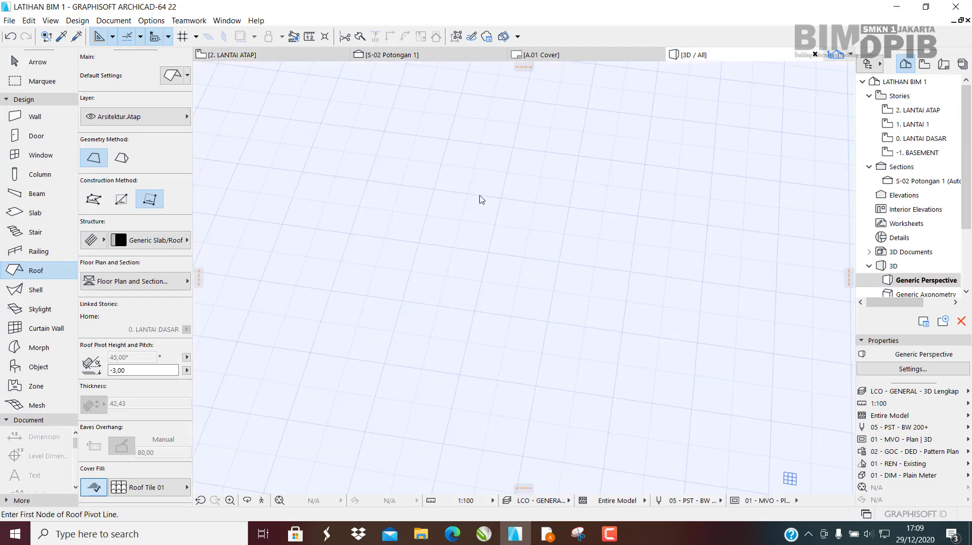
# Switch to the Google Meet call, admit the waiting participant, and return to the 3D model.
pyautogui.moveTo(549, 540)
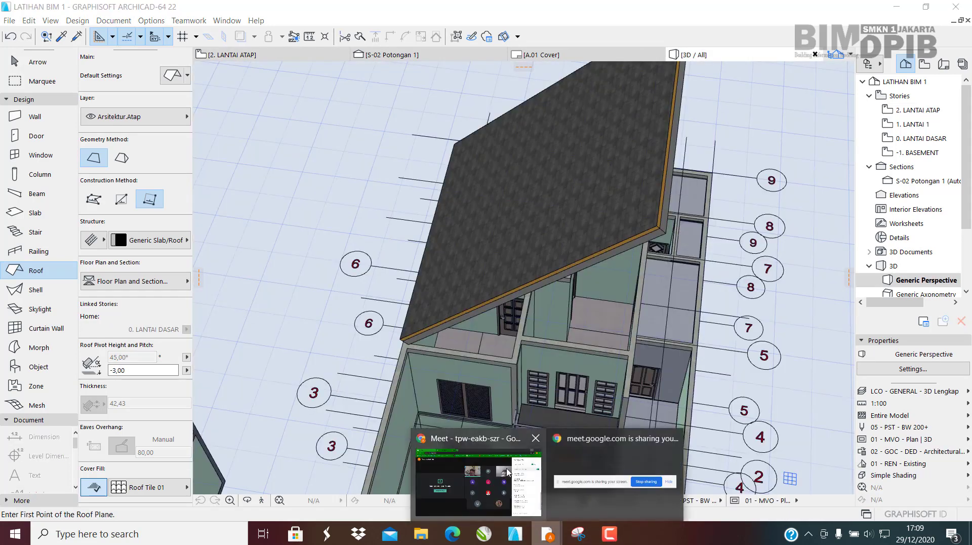
pyautogui.click(508, 475)
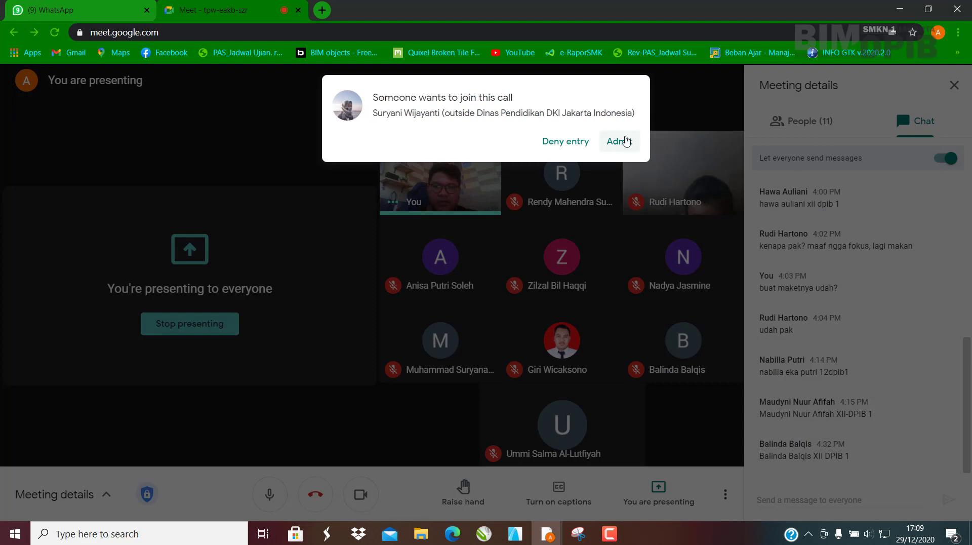
pyautogui.click(616, 150)
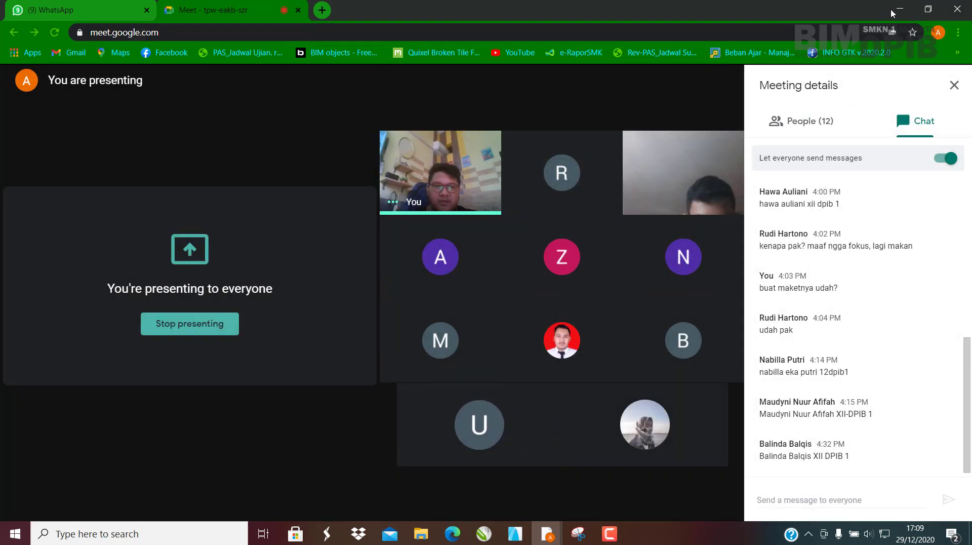
pyautogui.click(905, 9)
# Delete the rotated-rectangle roof from the 3D model.
pyautogui.keyDown('shift'); pyautogui.moveTo(502, 185); pyautogui.dragTo(570, 241, button='middle'); pyautogui.keyUp('shift')
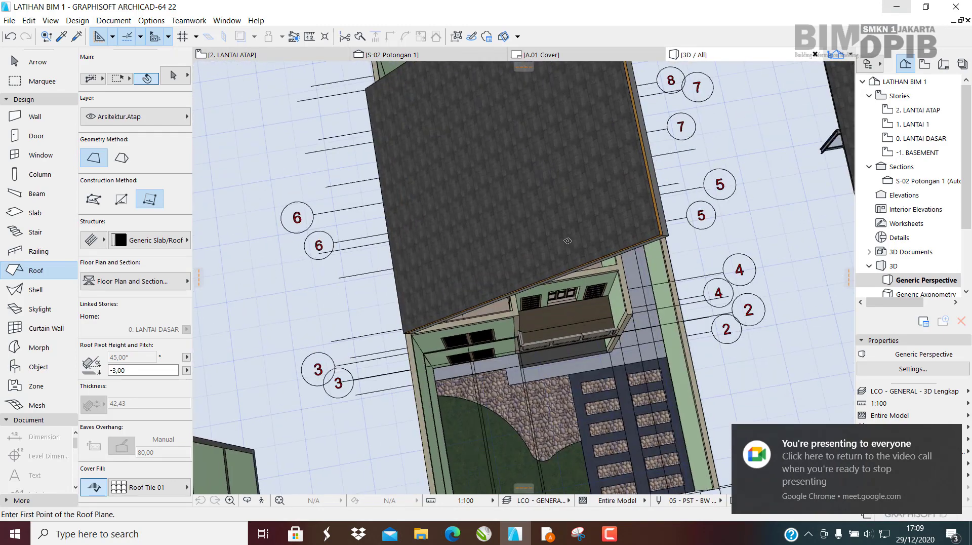
pyautogui.press('Escape')
pyautogui.click(543, 223)
pyautogui.press('Delete')
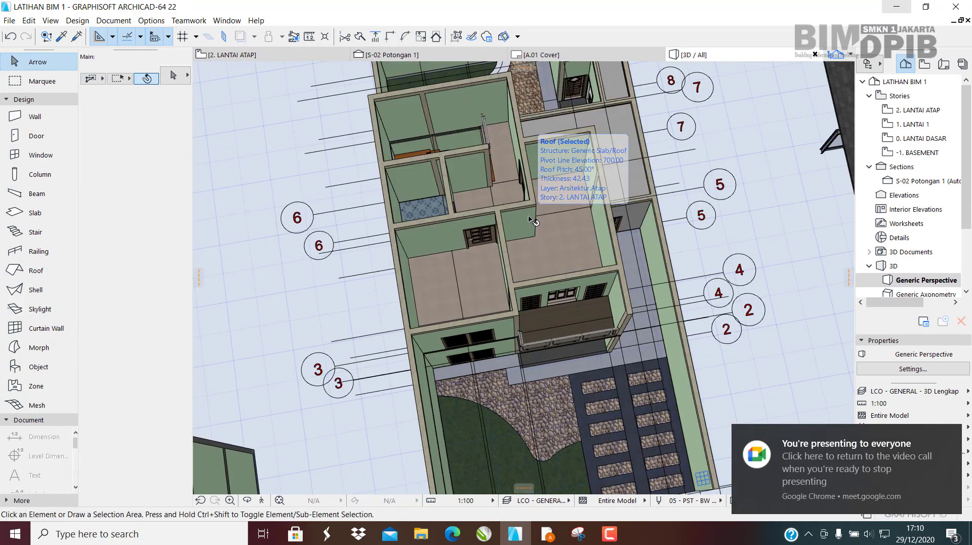
# Set the Roof tool to multi-plane geometry with the complex construction method on the 2. LANTAI ATAP plan.
pyautogui.click(232, 55)
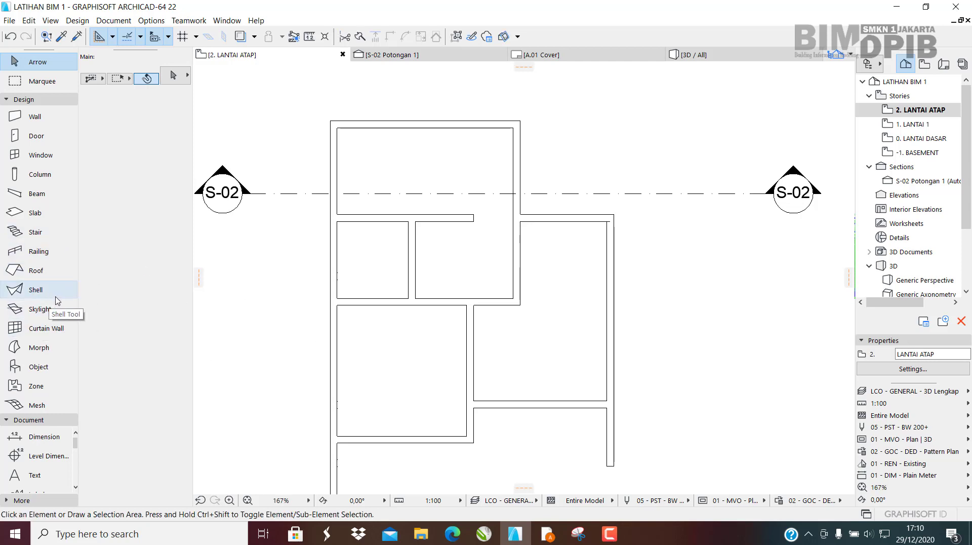
pyautogui.click(46, 271)
pyautogui.click(122, 158)
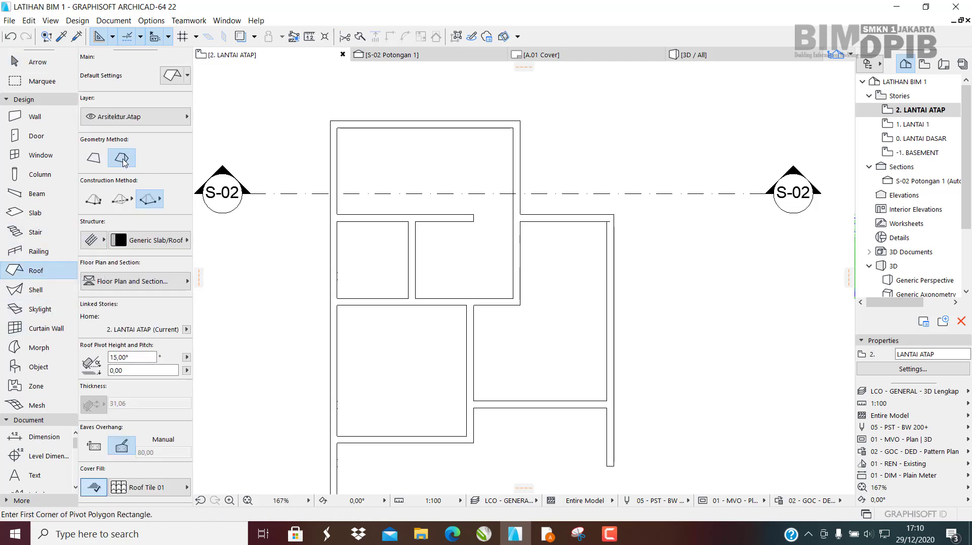
pyautogui.click(94, 199)
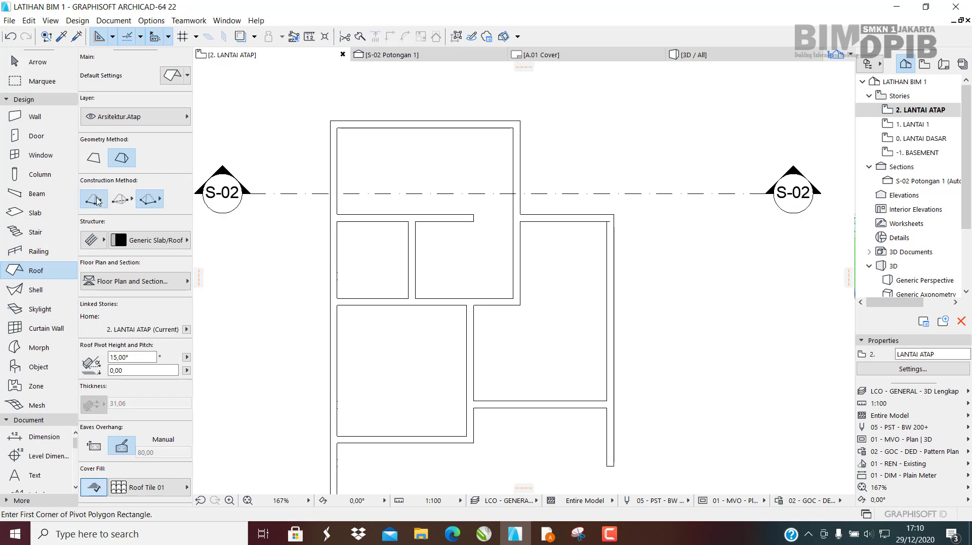
pyautogui.scroll(5, 324, 124)
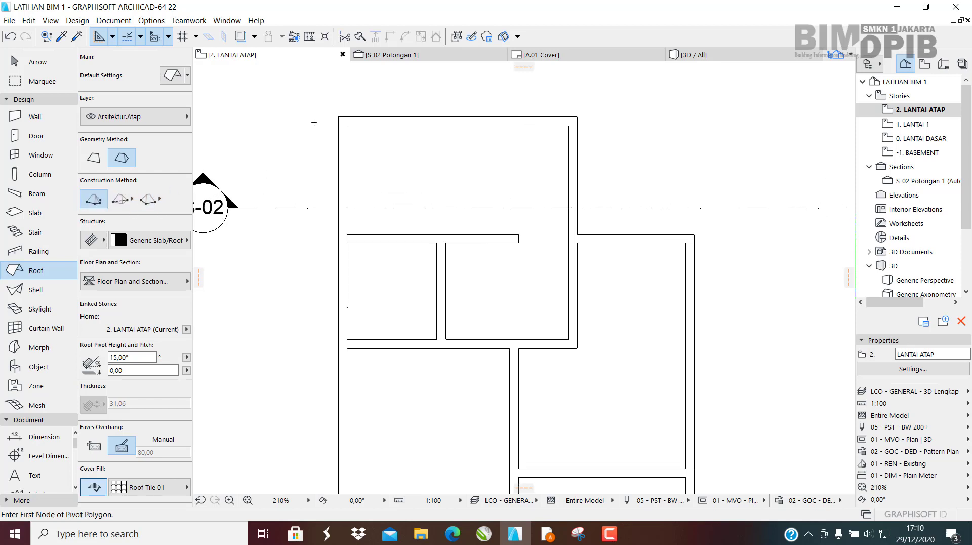
# Start the roof's pivot polygon at the northwest outer wall corner and trace the west and south sides to the east wall's south end.
pyautogui.click(343, 111)
pyautogui.scroll(-3, 350, 196)
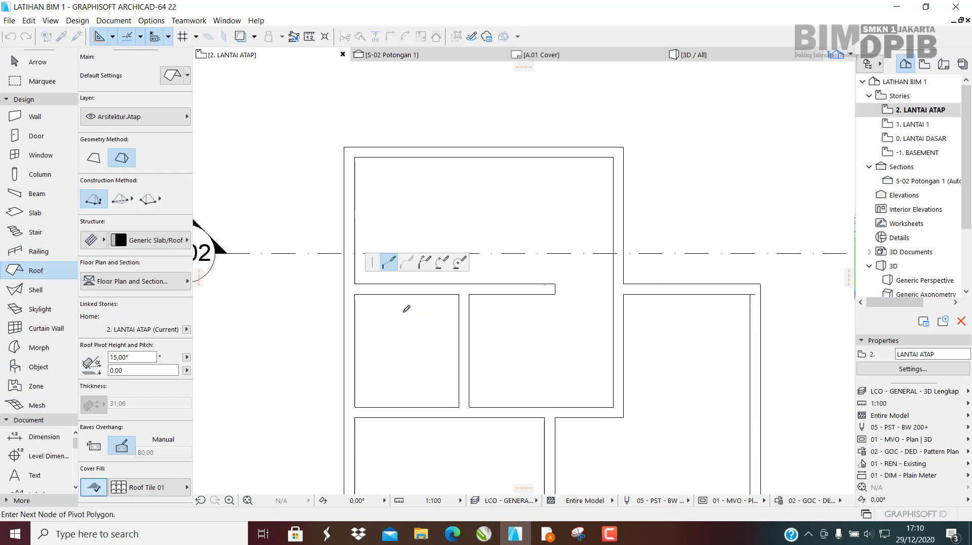
pyautogui.moveTo(403, 311); pyautogui.dragTo(394, 132, button='middle')
pyautogui.moveTo(449, 228); pyautogui.dragTo(405, 139, button='middle')
pyautogui.scroll(2, 306, 347)
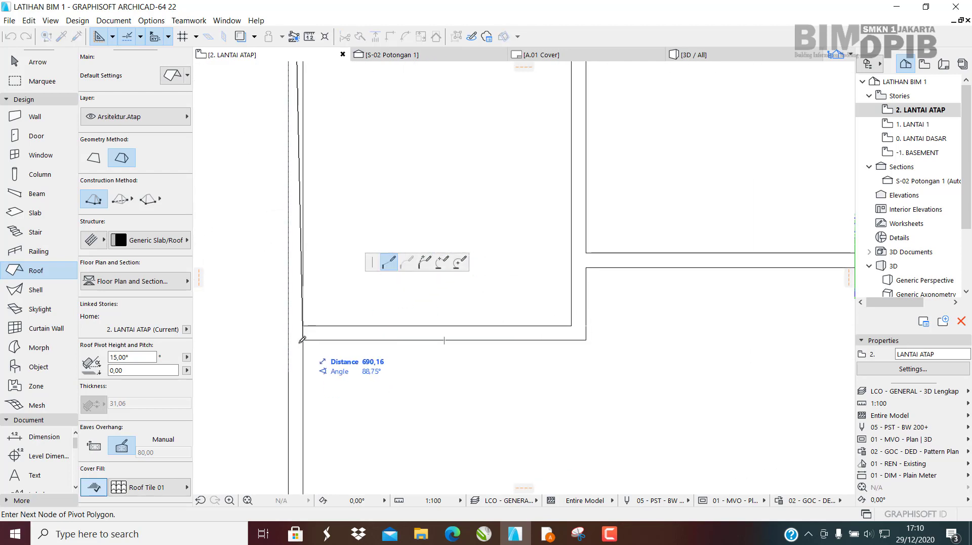
pyautogui.scroll(-2, 298, 432)
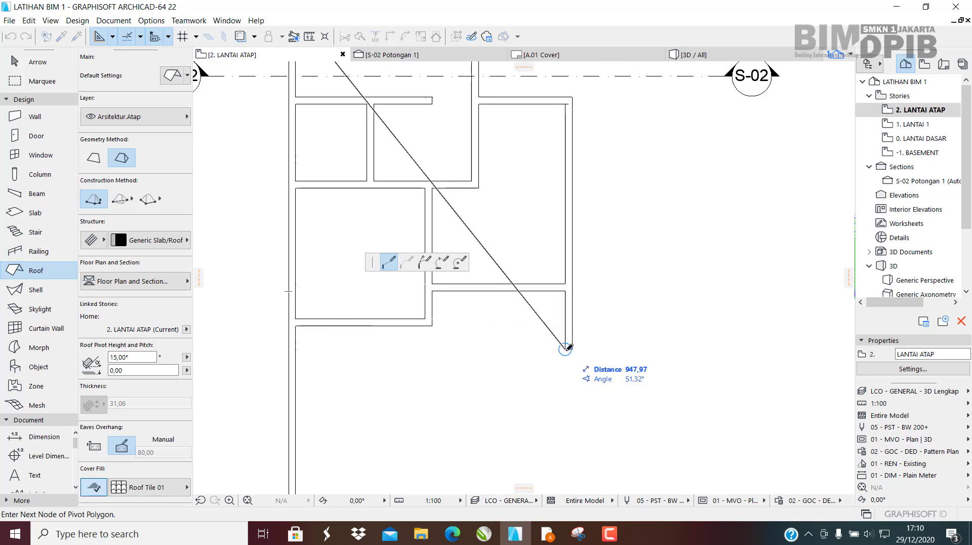
pyautogui.click(288, 346)
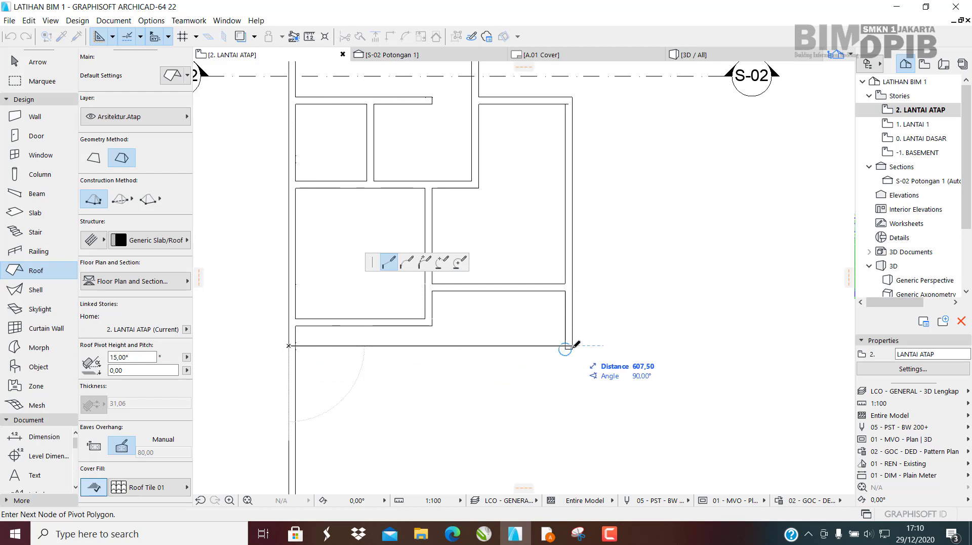
pyautogui.press('BackSpace')
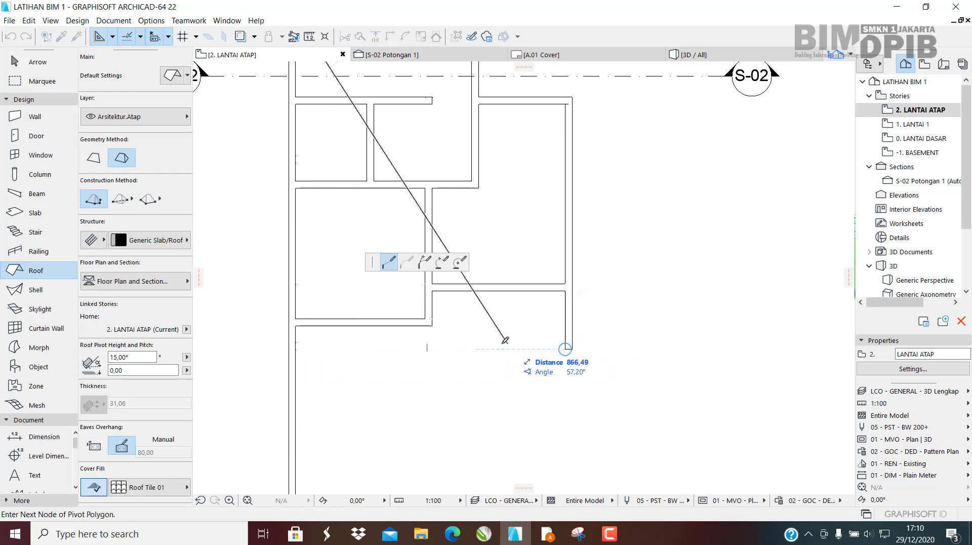
pyautogui.scroll(3, 504, 342)
pyautogui.moveTo(561, 365); pyautogui.dragTo(712, 357, button='middle')
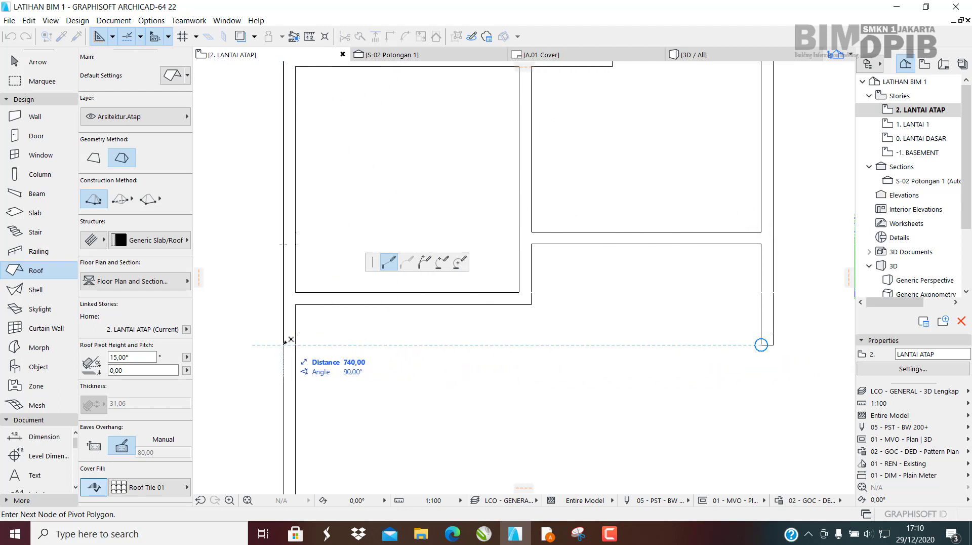
pyautogui.moveTo(758, 347); pyautogui.dragTo(584, 357, button='middle')
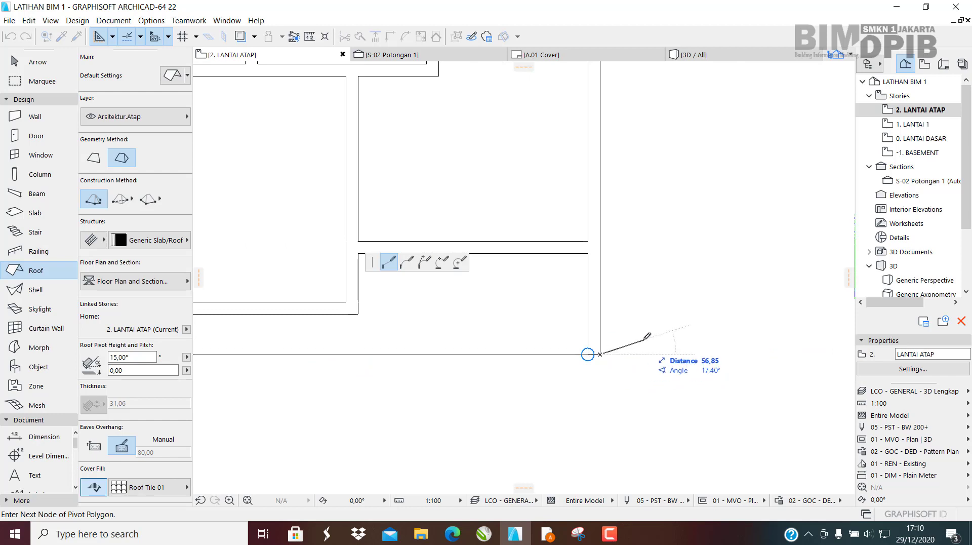
# Complete the 15° multi-plane roof's pivot polygon along the stepped east side and north outer wall, closing it at the northwest corner.
pyautogui.scroll(-4, 633, 256)
pyautogui.scroll(4, 625, 321)
pyautogui.click(615, 351)
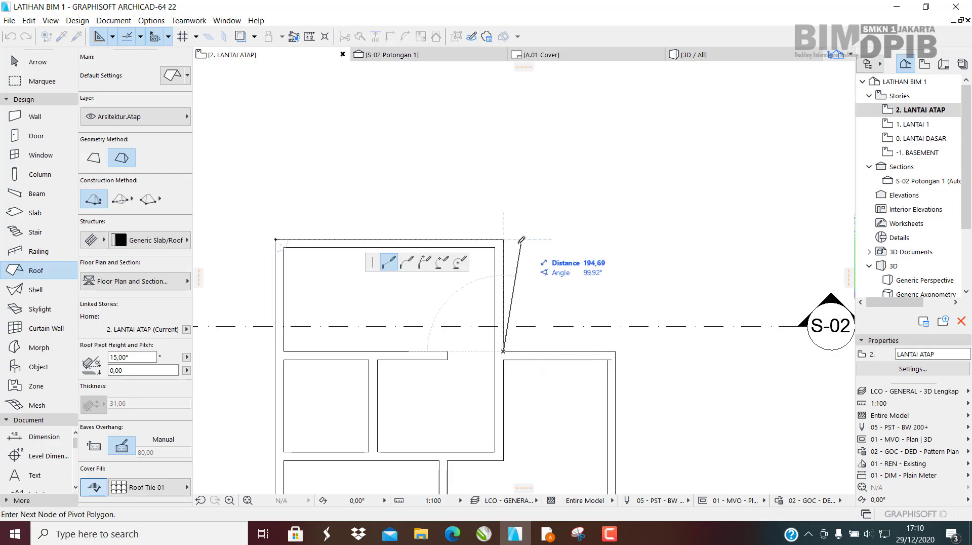
pyautogui.click(504, 239)
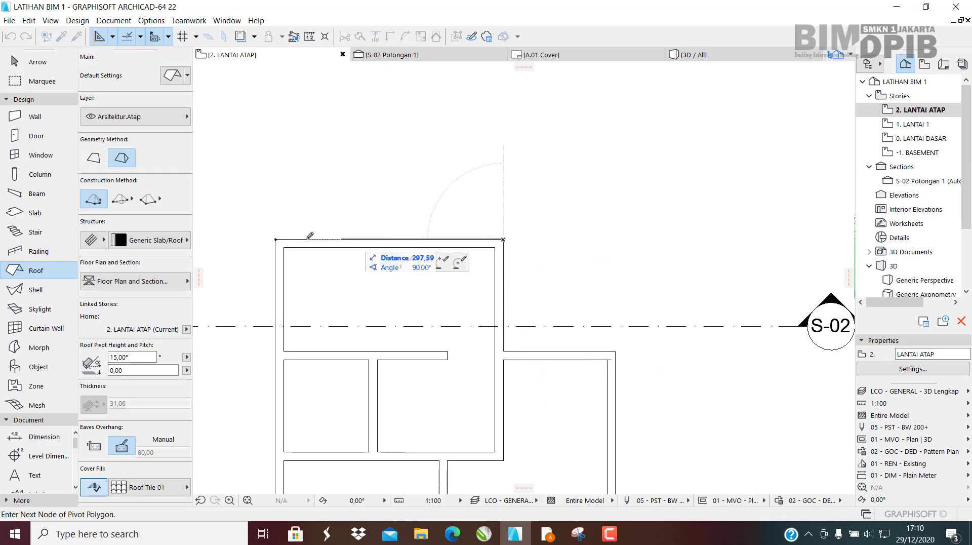
pyautogui.click(276, 236)
pyautogui.scroll(-5, 276, 235)
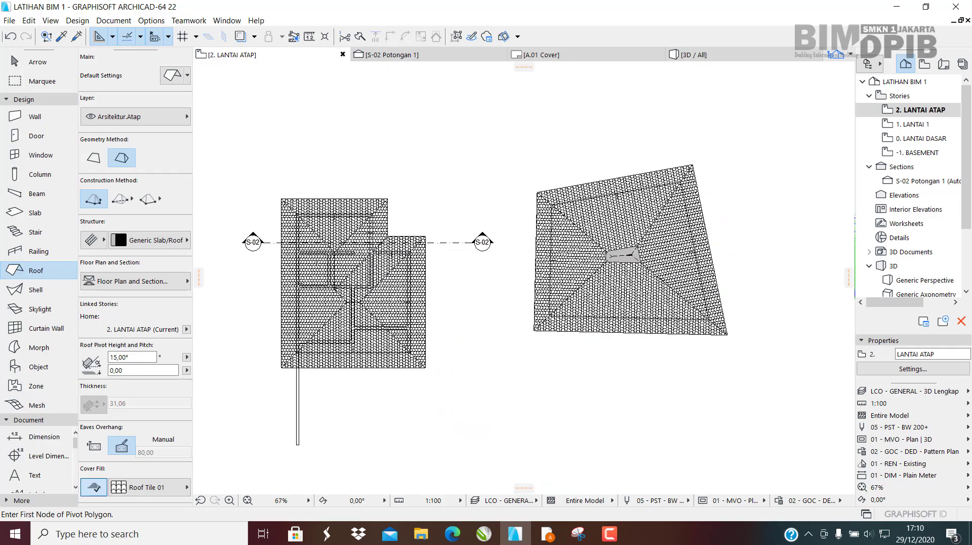
# Examine the complex multi-plane roof on plan and in the 3D view.
pyautogui.scroll(4, 397, 268)
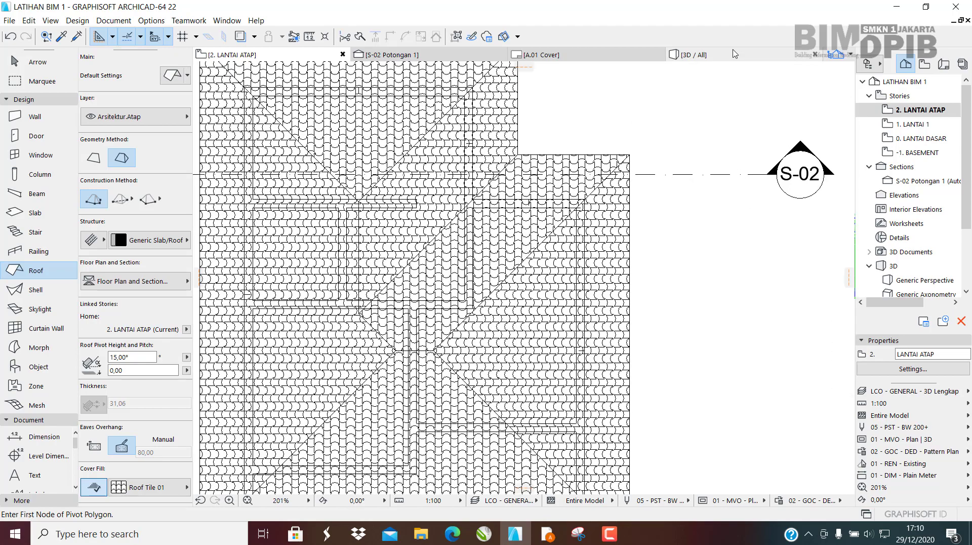
pyautogui.click(749, 54)
pyautogui.keyDown('shift'); pyautogui.moveTo(512, 298); pyautogui.dragTo(496, 259, button='middle'); pyautogui.keyUp('shift')
pyautogui.scroll(5, 496, 260)
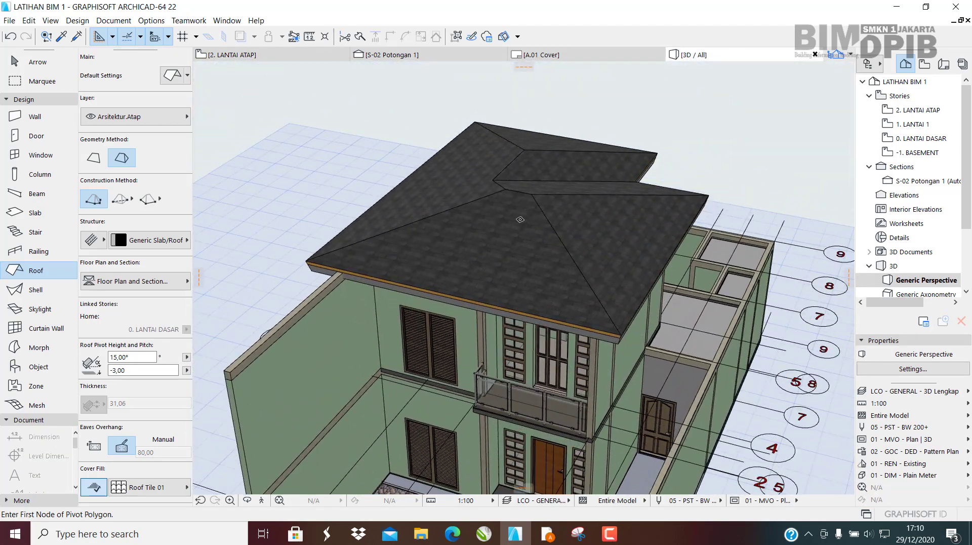
# Set the house roof's pitch to 25° and examine its eaves in 3D.
pyautogui.keyDown('shift'); pyautogui.click(551, 227); pyautogui.keyUp('shift')
pyautogui.keyDown('shift'); pyautogui.moveTo(551, 227); pyautogui.dragTo(564, 315, button='middle'); pyautogui.keyUp('shift')
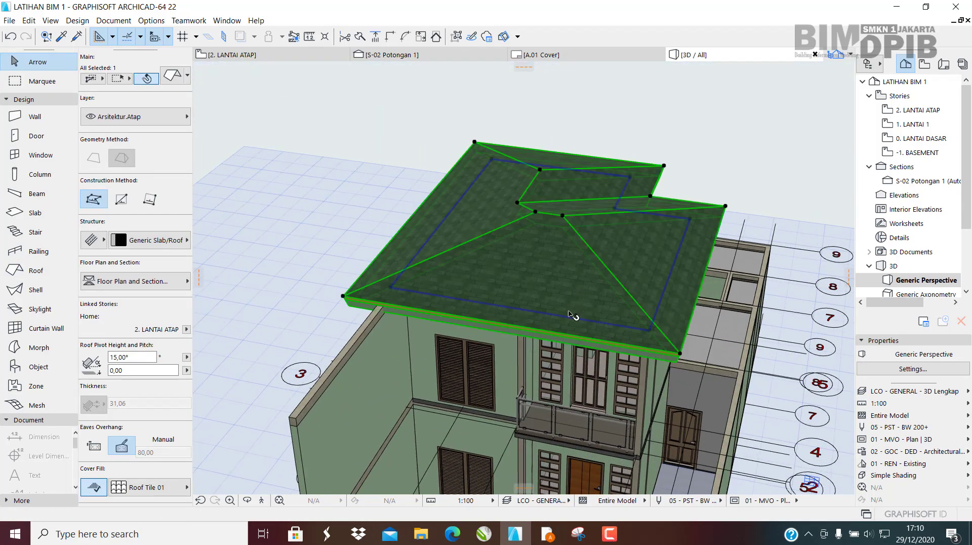
pyautogui.doubleClick(571, 314)
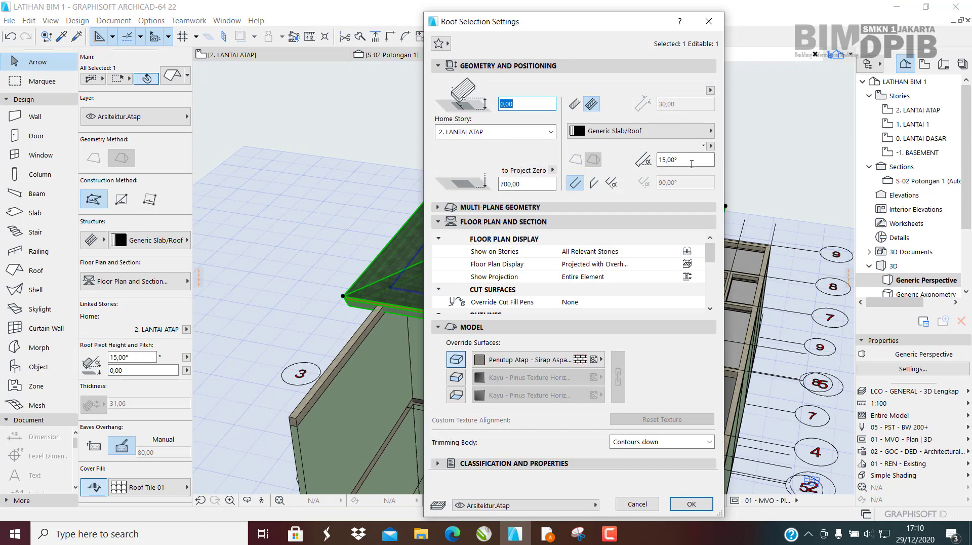
pyautogui.click(692, 162)
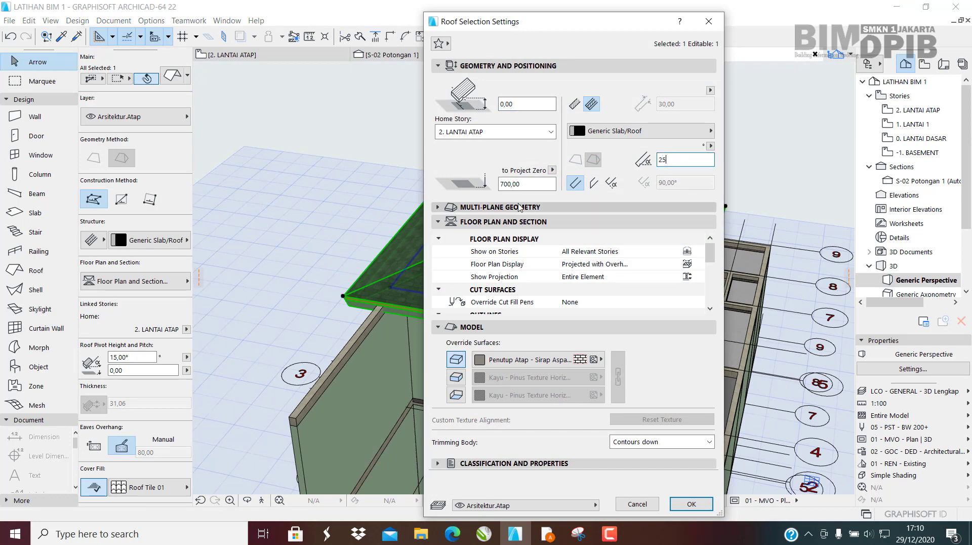
pyautogui.press('Return')
pyautogui.scroll(5, 646, 222)
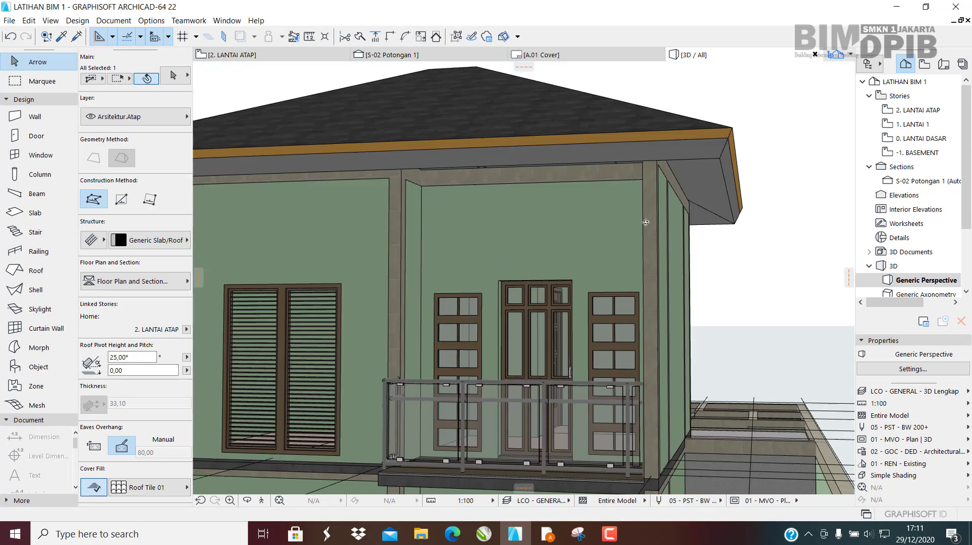
pyautogui.keyDown('shift'); pyautogui.moveTo(647, 222); pyautogui.dragTo(444, 167, button='middle'); pyautogui.keyUp('shift')
pyautogui.scroll(-4, 525, 280)
# Delete the complex multi-plane roof from the house in the 3D model.
pyautogui.press('Escape')
pyautogui.click(459, 155)
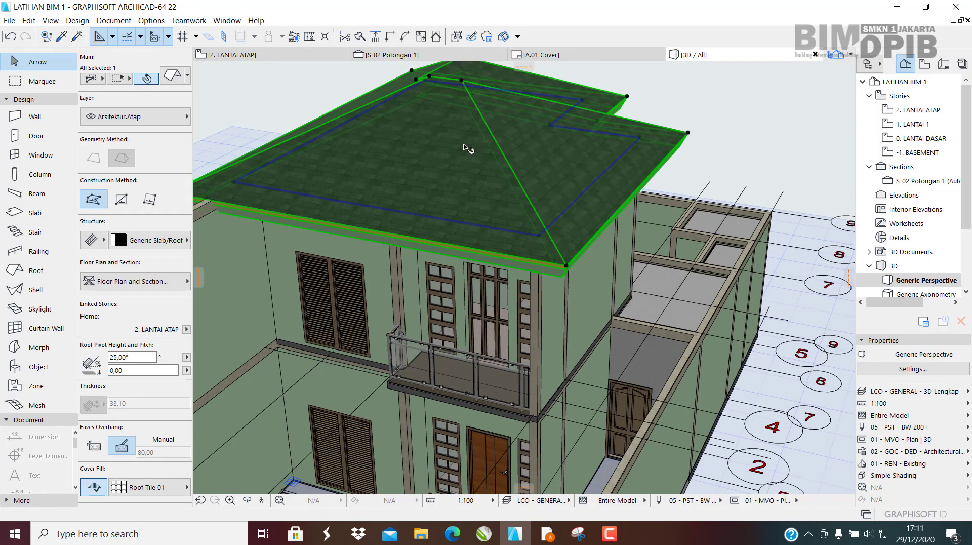
pyautogui.press('Delete')
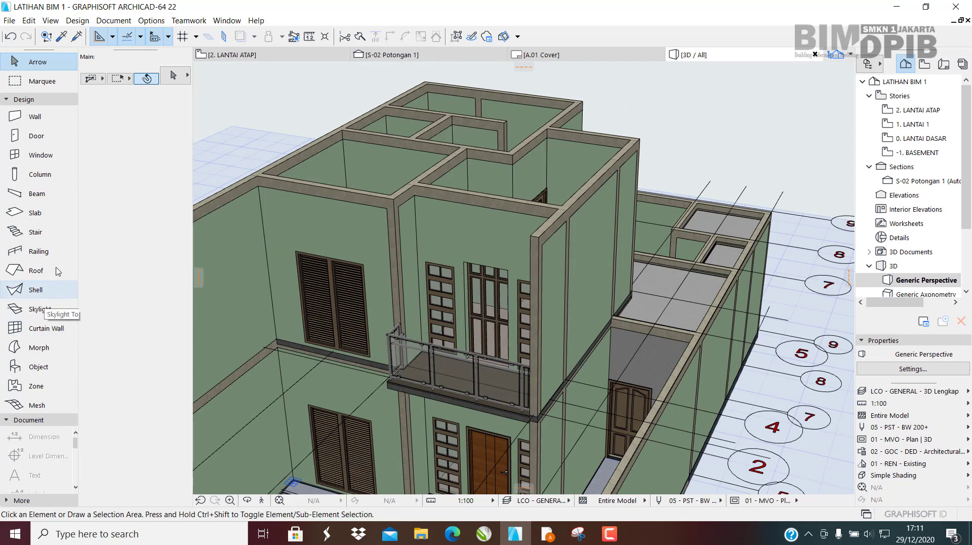
# Draw a 15° multi-plane roof with the rectangular gable method on 2. LANTAI ATAP, from the east wall's south end to the northwest corner.
pyautogui.click(36, 270)
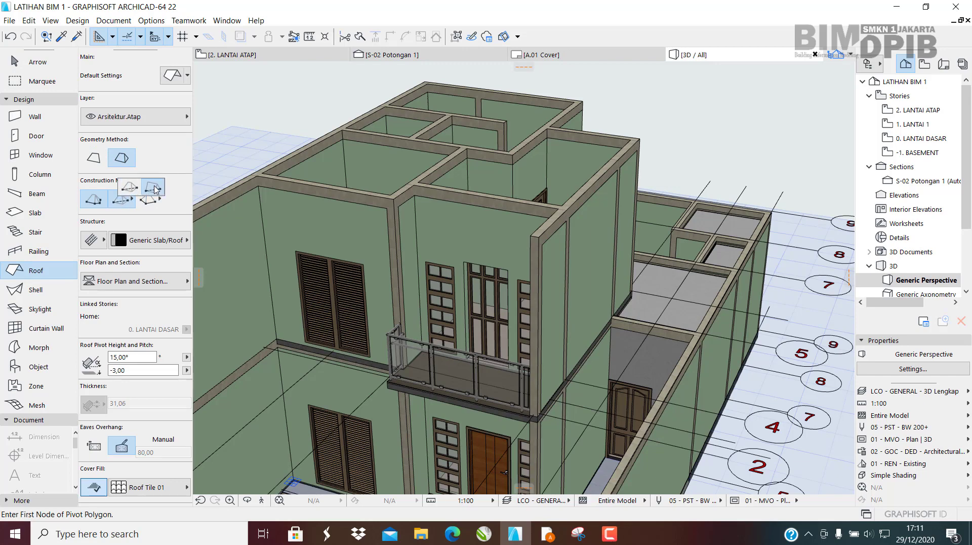
pyautogui.click(155, 189)
pyautogui.click(922, 112)
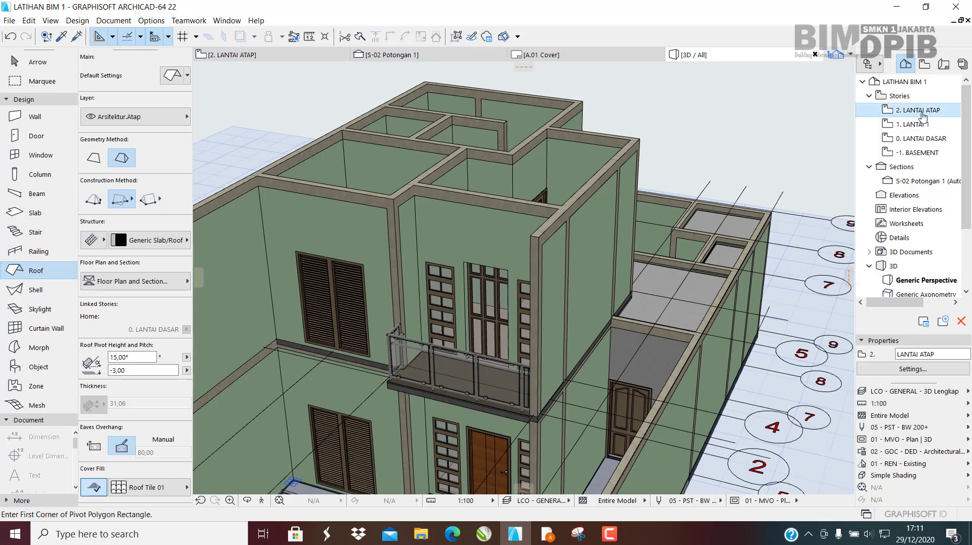
pyautogui.doubleClick(923, 111)
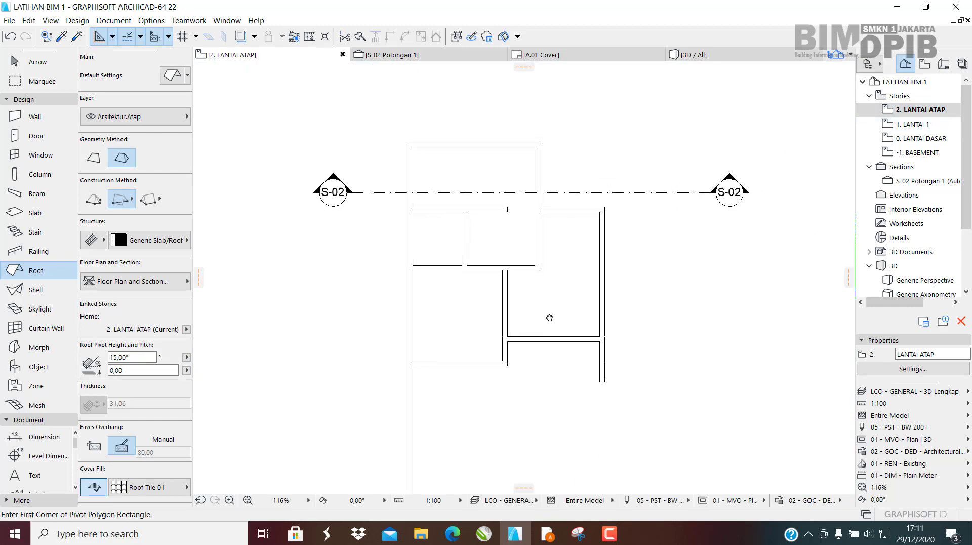
pyautogui.scroll(5, 640, 339)
pyautogui.scroll(4, 640, 339)
pyautogui.click(650, 282)
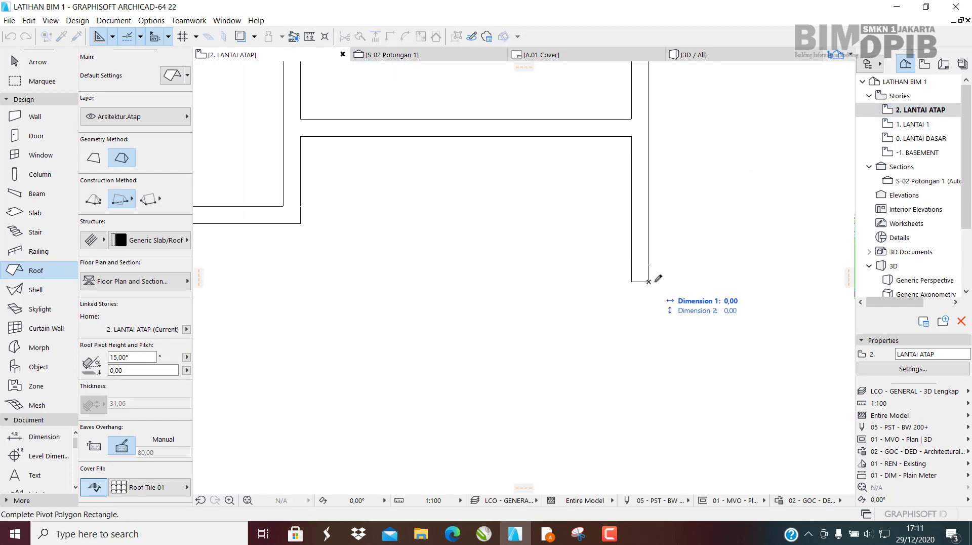
pyautogui.moveTo(498, 155); pyautogui.dragTo(716, 374, button='middle')
pyautogui.scroll(-7, 647, 315)
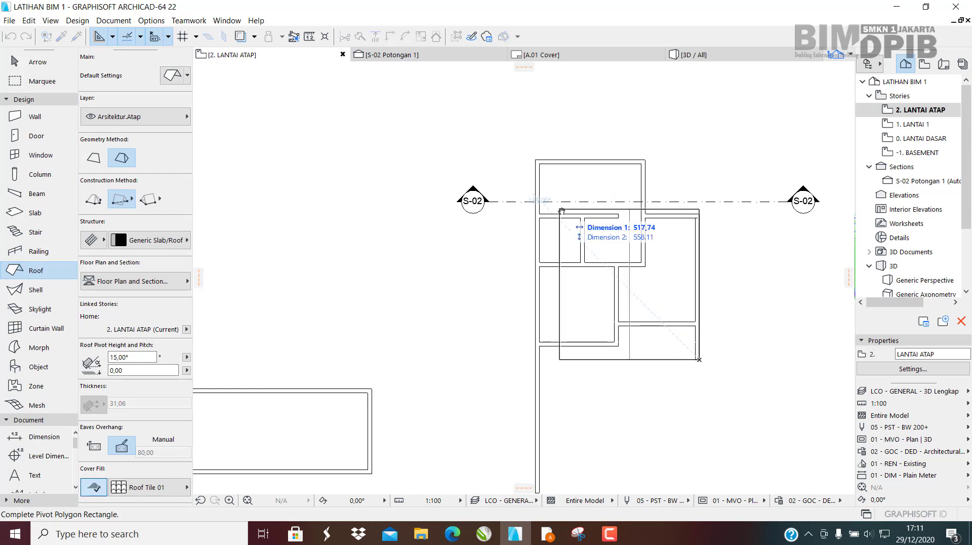
pyautogui.scroll(3, 562, 217)
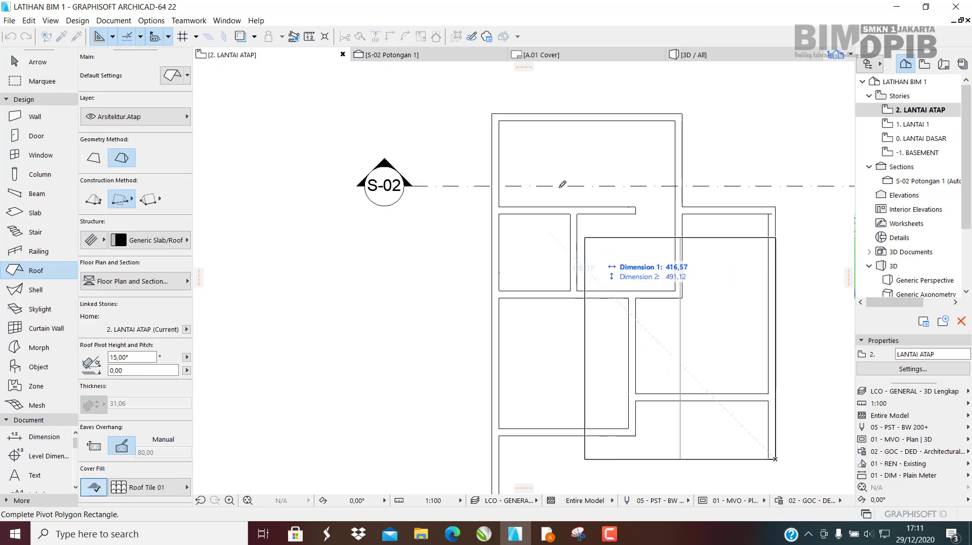
pyautogui.click(492, 115)
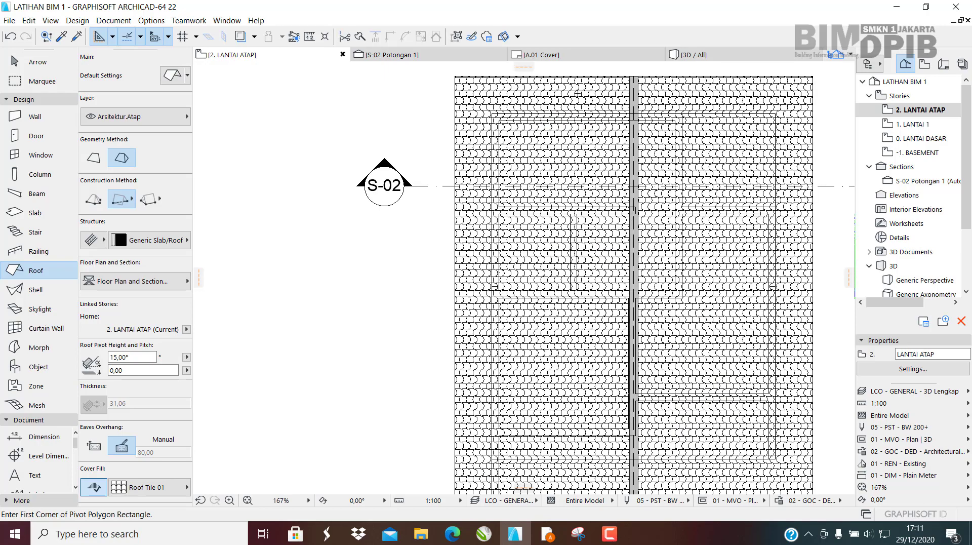
# Inspect the gable roof's ridge, open gable ends and eaves from several sides in the 3D view.
pyautogui.click(701, 54)
pyautogui.keyDown('shift'); pyautogui.moveTo(551, 341); pyautogui.dragTo(374, 208, button='middle'); pyautogui.keyUp('shift')
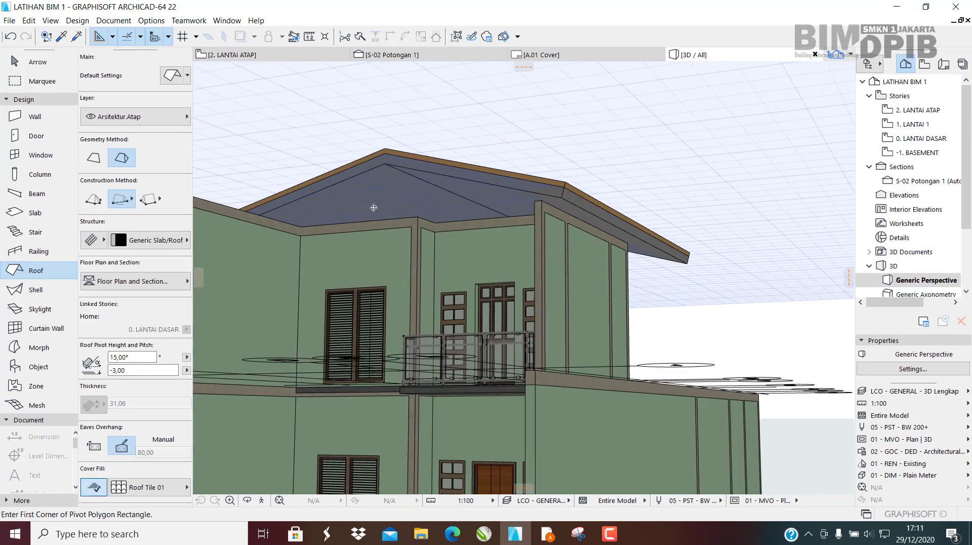
pyautogui.keyDown('shift'); pyautogui.moveTo(552, 202); pyautogui.dragTo(719, 153, button='middle'); pyautogui.keyUp('shift')
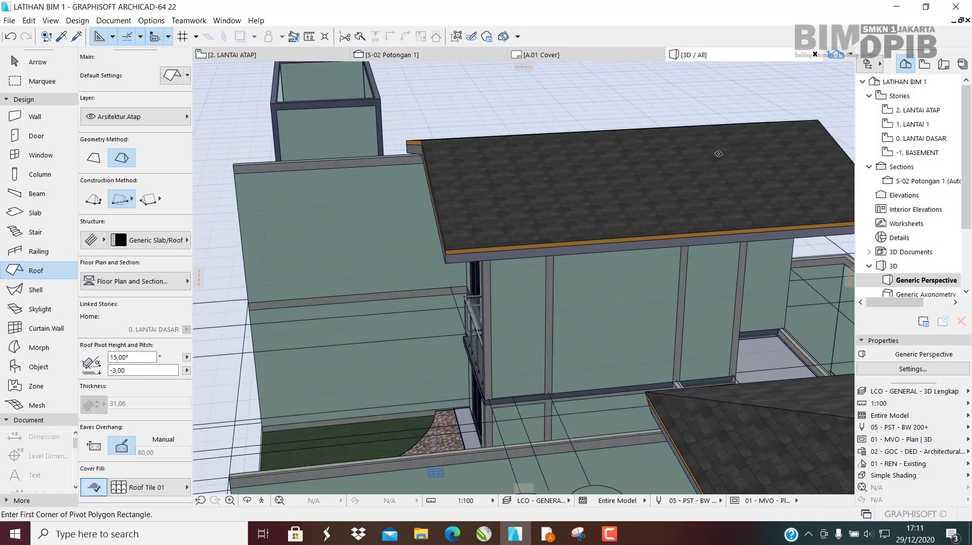
pyautogui.keyDown('shift'); pyautogui.moveTo(616, 218); pyautogui.dragTo(413, 215, button='middle'); pyautogui.keyUp('shift')
pyautogui.keyDown('shift'); pyautogui.moveTo(353, 205); pyautogui.dragTo(415, 237, button='middle'); pyautogui.keyUp('shift')
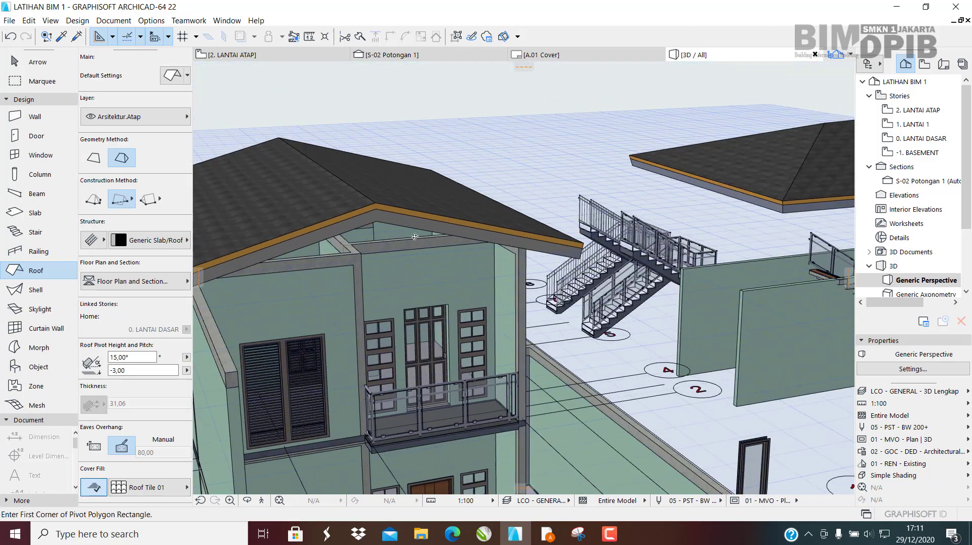
pyautogui.keyDown('shift'); pyautogui.moveTo(526, 217); pyautogui.dragTo(539, 260, button='middle'); pyautogui.keyUp('shift')
# Delete the rectangular gable roof from the 3D model.
pyautogui.press('Escape')
pyautogui.click(472, 244)
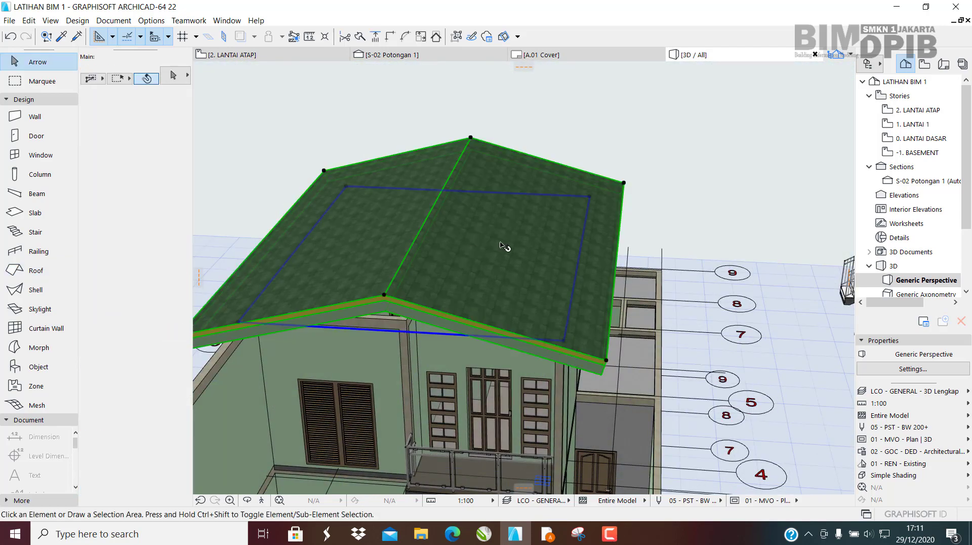
pyautogui.press('Delete')
# Prepare a multi-plane roof on 2. LANTAI ATAP with the rotated gable construction method.
pyautogui.click(269, 56)
pyautogui.scroll(-5, 493, 252)
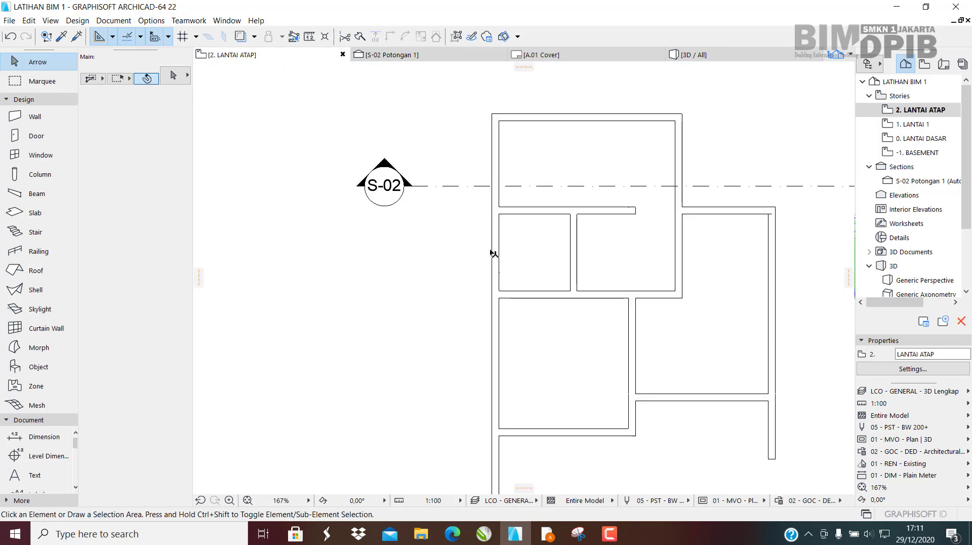
pyautogui.click(31, 270)
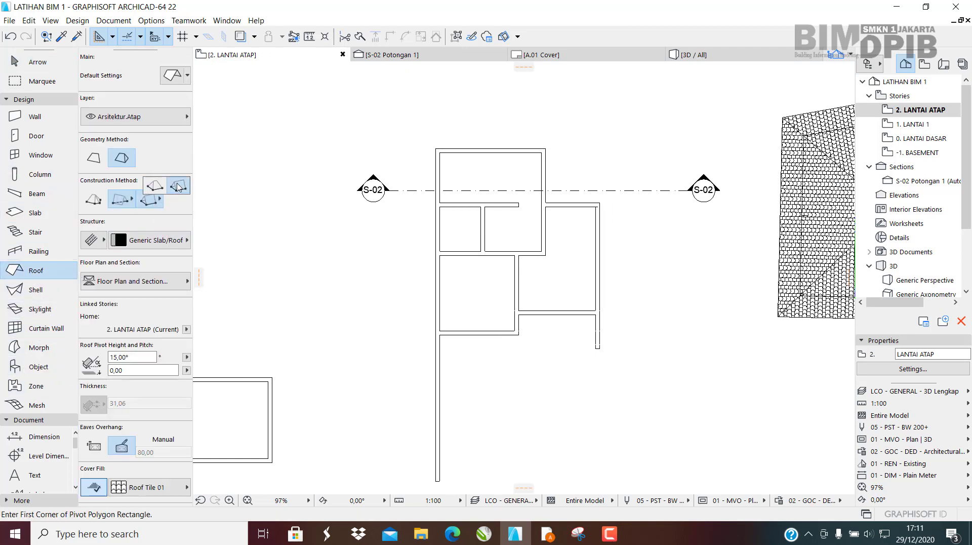
pyautogui.click(182, 186)
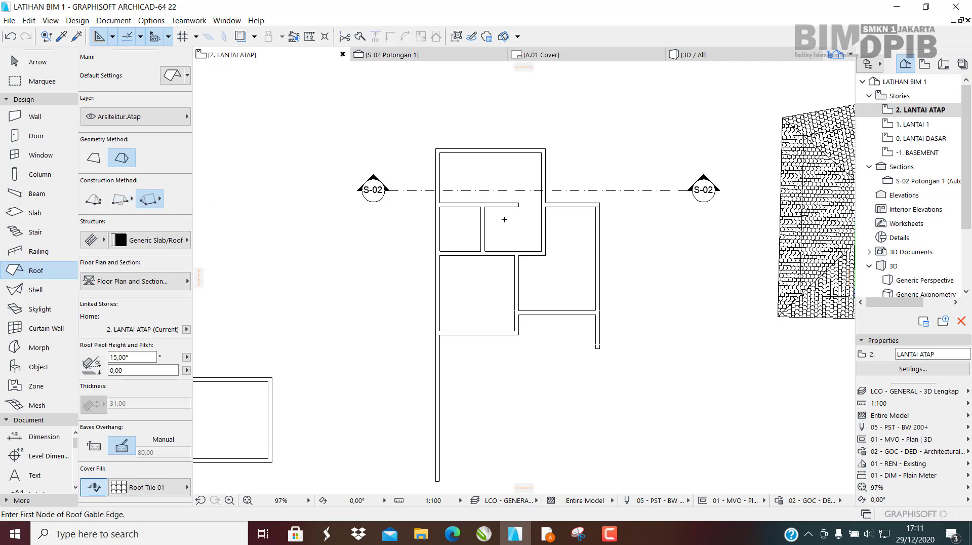
pyautogui.scroll(4, 505, 219)
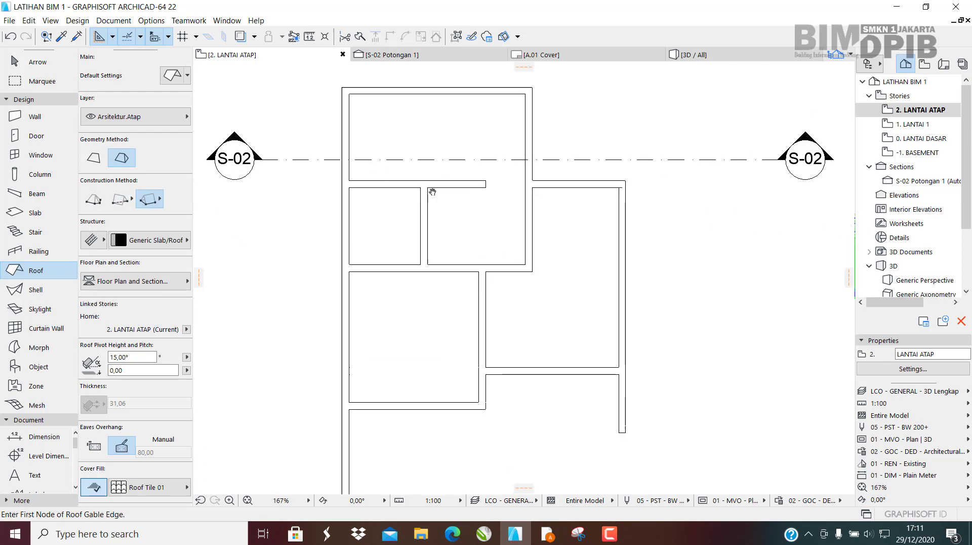
pyautogui.moveTo(433, 192); pyautogui.dragTo(429, 184, button='middle')
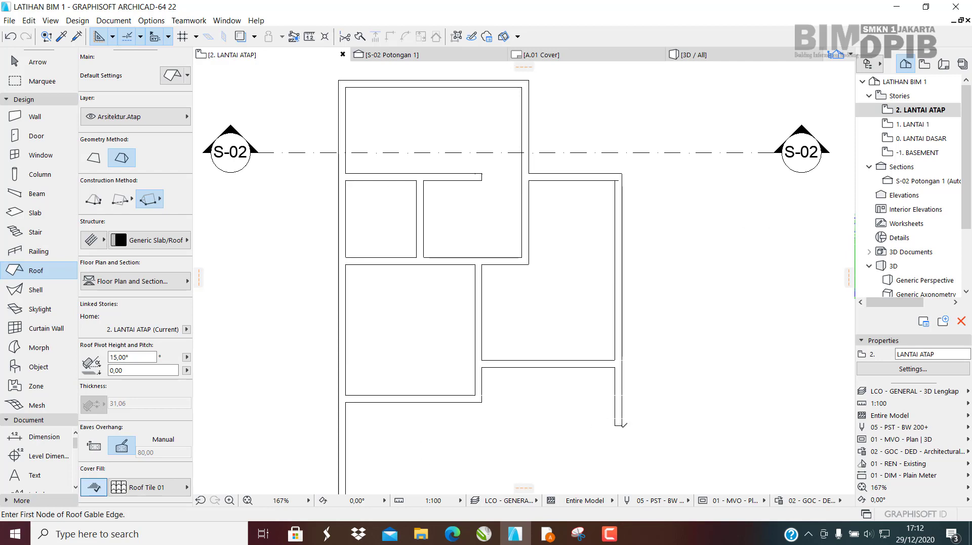
# Try a 15° rotated gable roof with its gable edge along the south side from the east wall's end, and undo it.
pyautogui.click(622, 424)
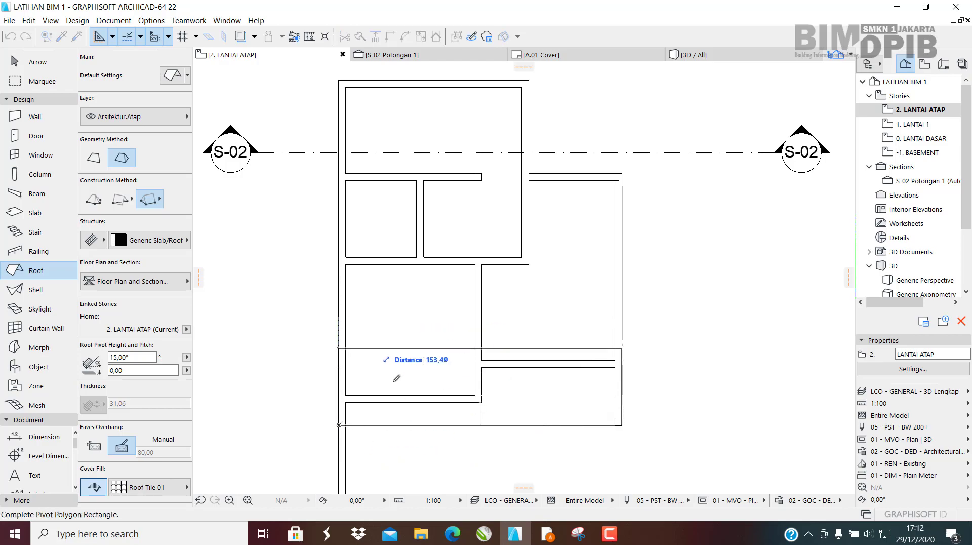
pyautogui.scroll(5, 517, 269)
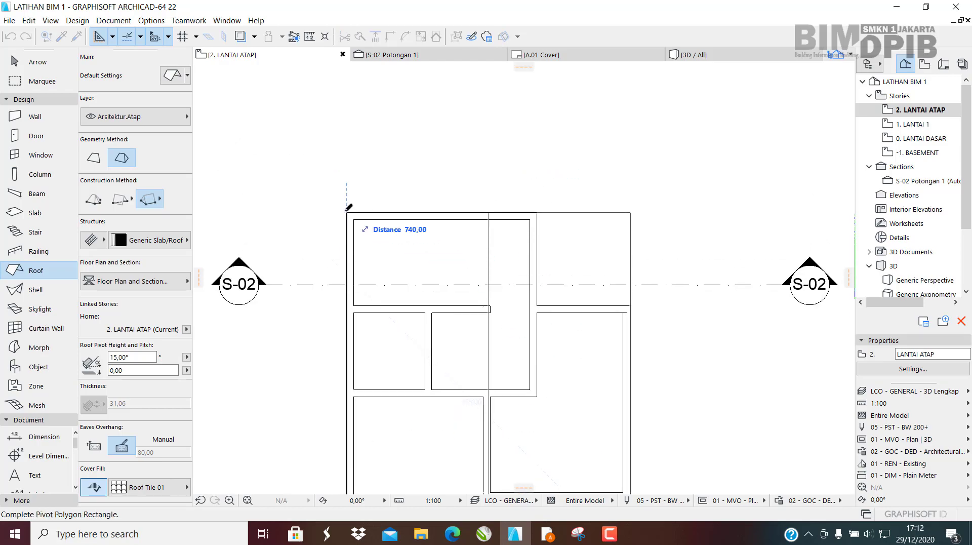
pyautogui.click(349, 213)
pyautogui.scroll(-3, 462, 152)
pyautogui.scroll(2, 546, 256)
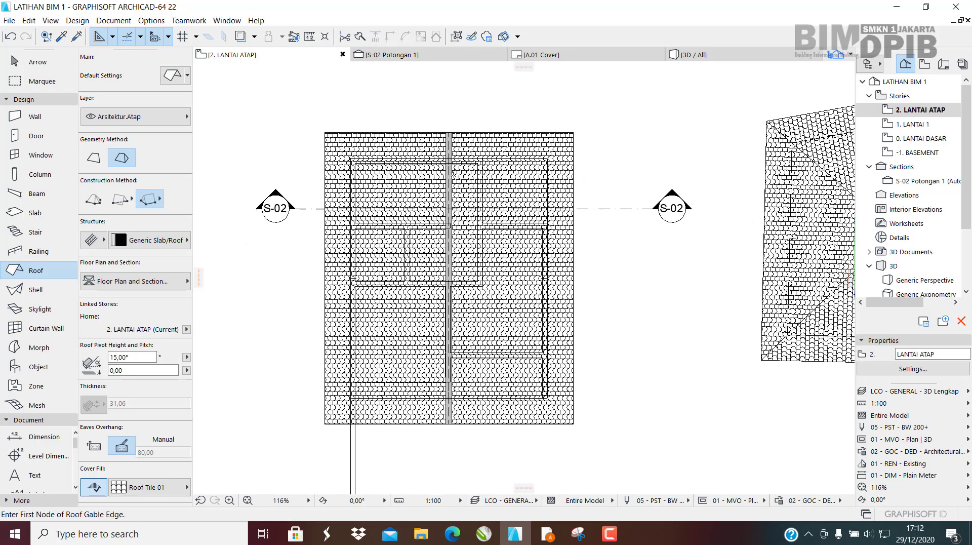
pyautogui.hotkey('ctrl', 'z')
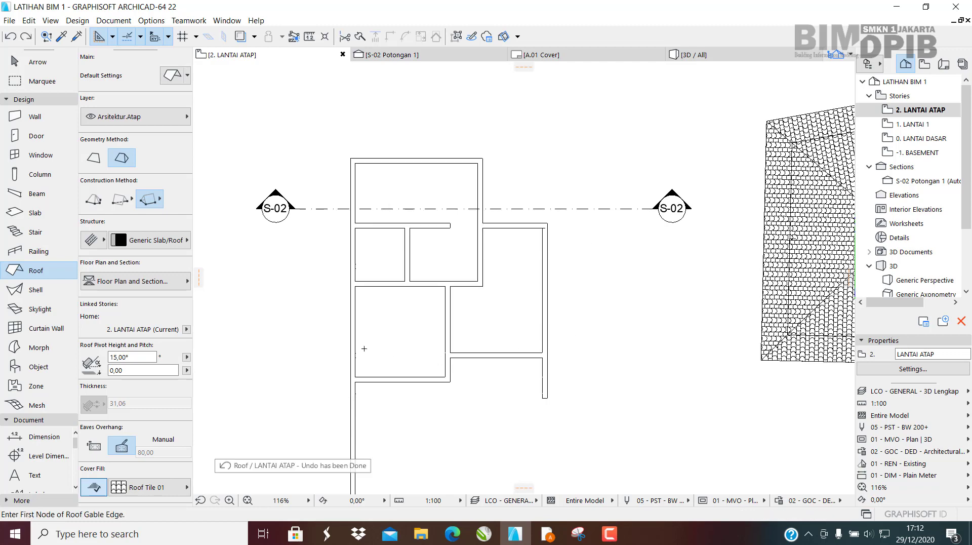
# Try a rotated gable roof starting its gable edge at the northwest corner along the west wall, and undo it.
pyautogui.scroll(1, 365, 223)
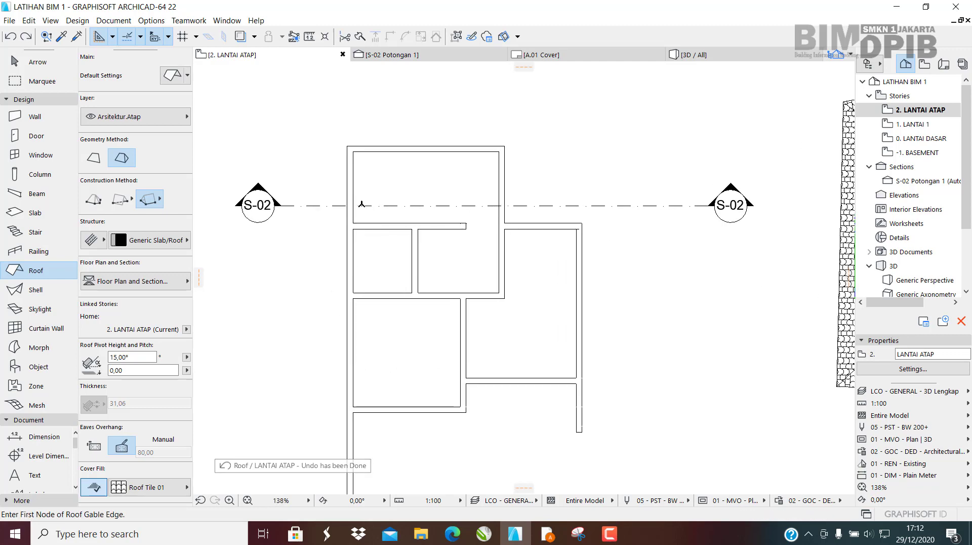
pyautogui.click(347, 145)
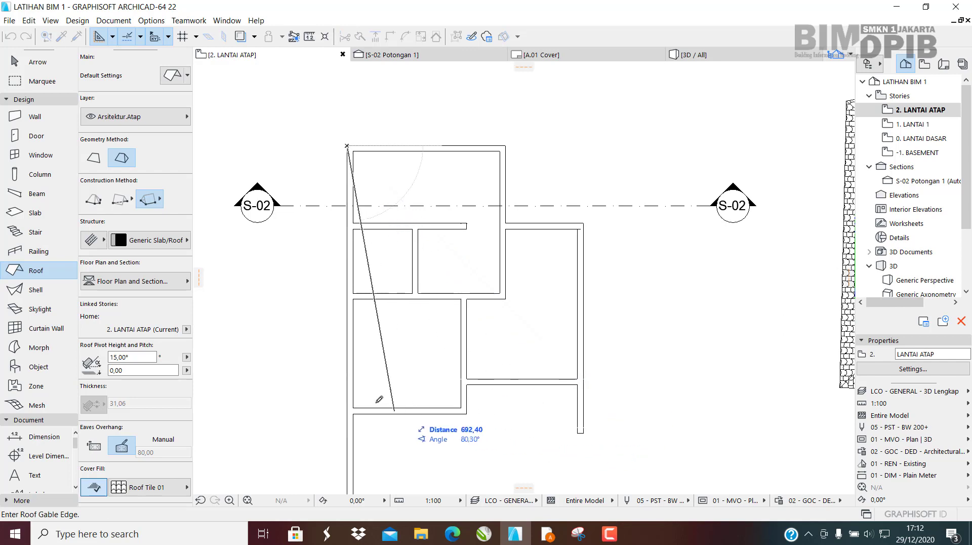
pyautogui.scroll(2, 344, 419)
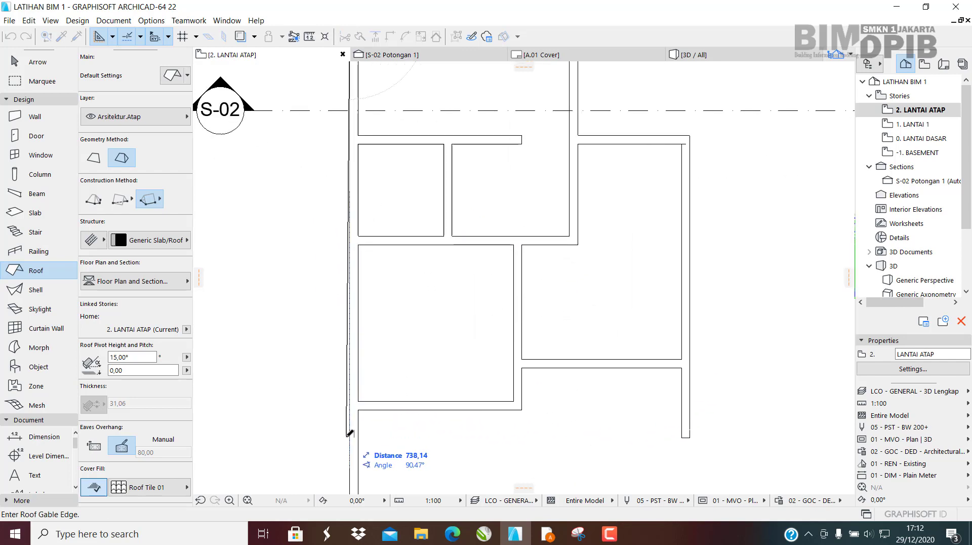
pyautogui.click(693, 437)
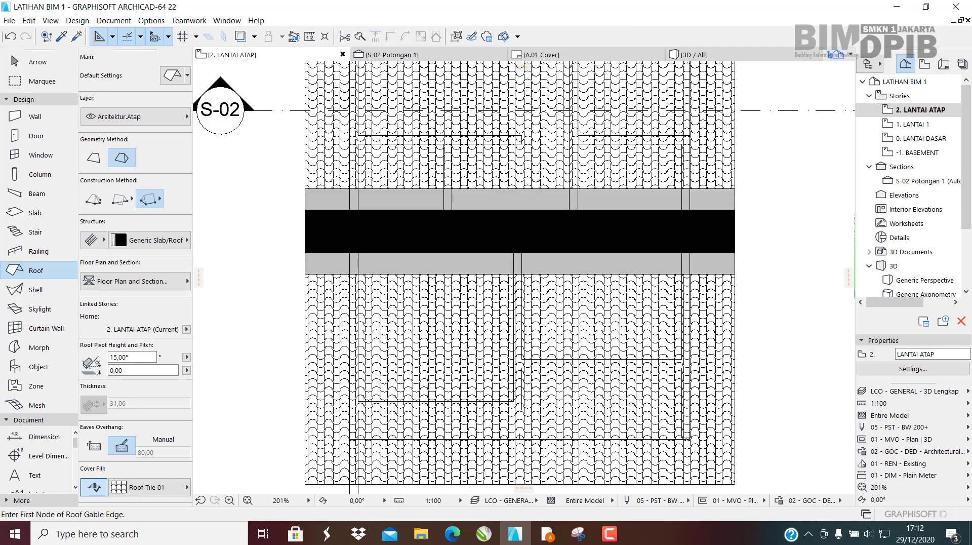
pyautogui.scroll(-3, 513, 212)
pyautogui.moveTo(505, 257); pyautogui.dragTo(520, 290, button='middle')
pyautogui.hotkey('ctrl', 'z')
pyautogui.press('Escape')
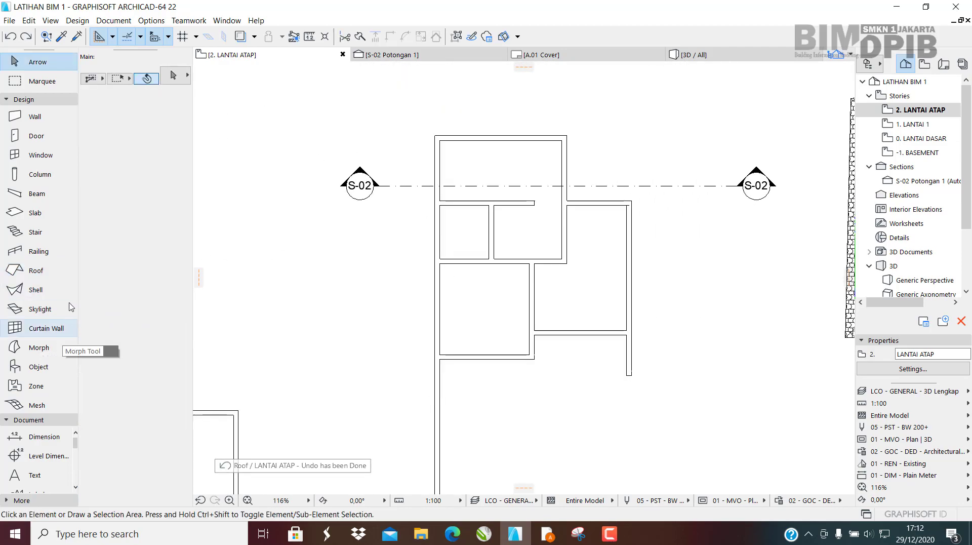
pyautogui.click(32, 274)
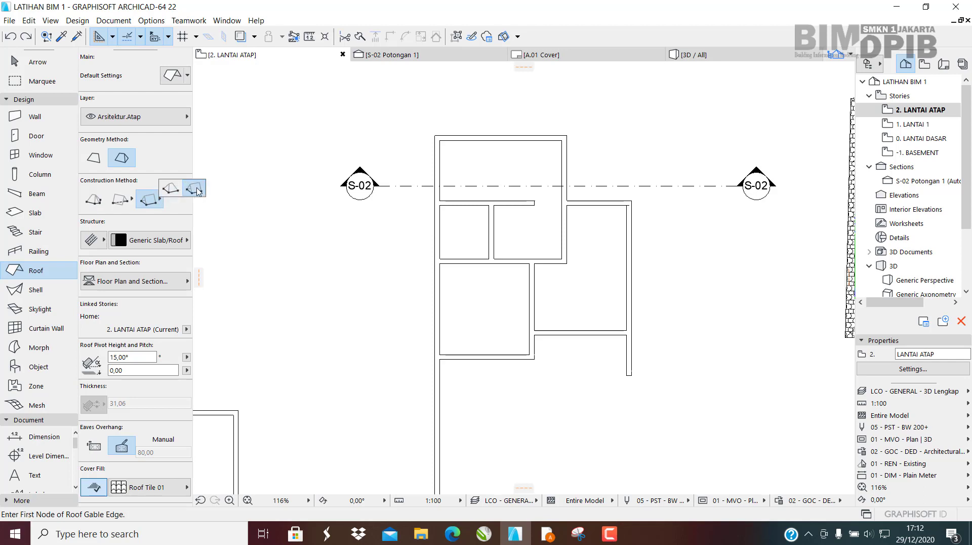
pyautogui.scroll(10, 436, 134)
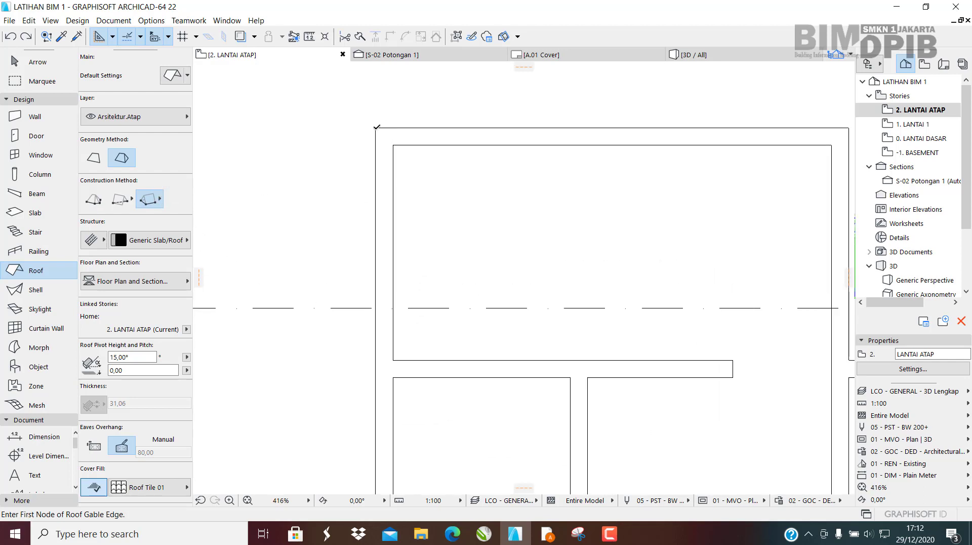
pyautogui.click(377, 127)
pyautogui.scroll(-6, 431, 213)
pyautogui.scroll(3, 409, 265)
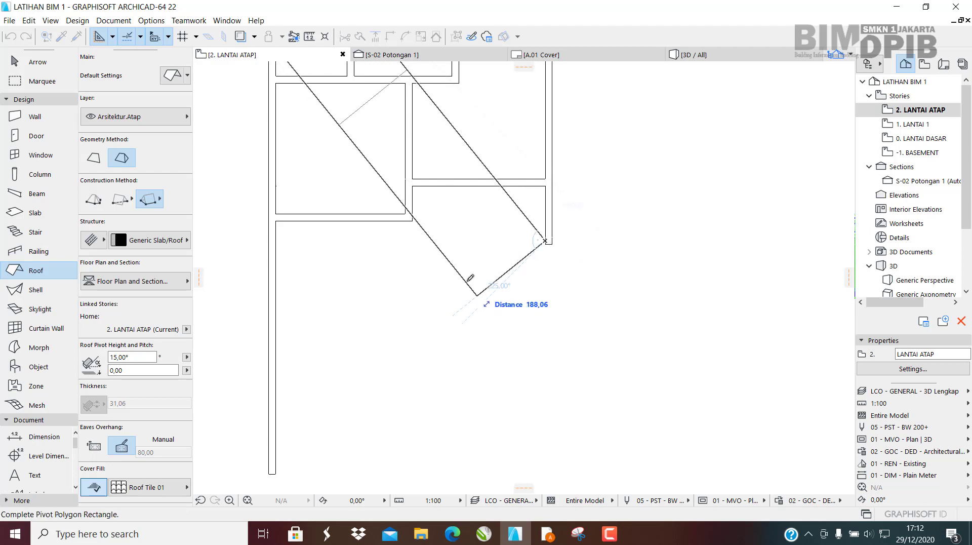
pyautogui.press('Escape')
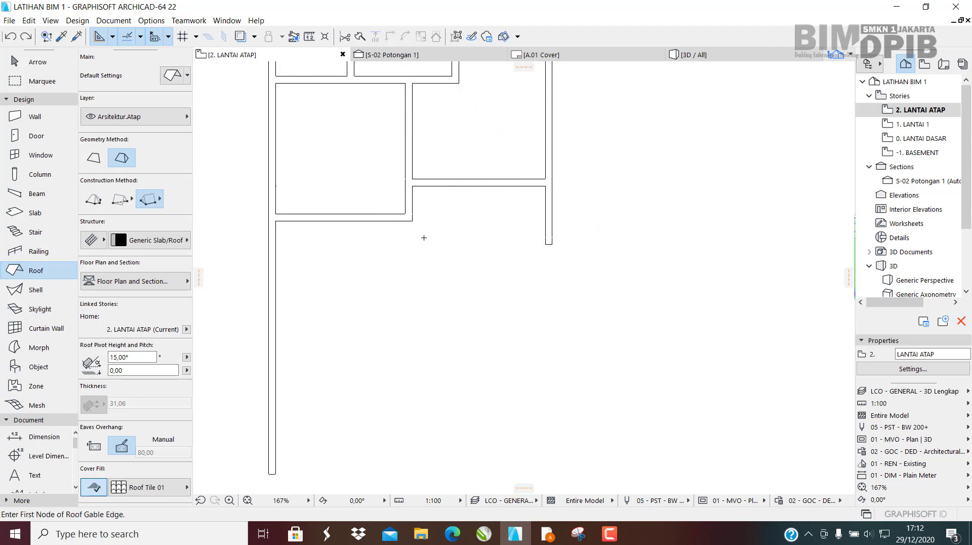
# Draw a 15° rotated gable roof with a 740 gable edge from the northwest corner down the west wall, extended to the east wall's south end.
pyautogui.moveTo(442, 220); pyautogui.dragTo(498, 412, button='middle')
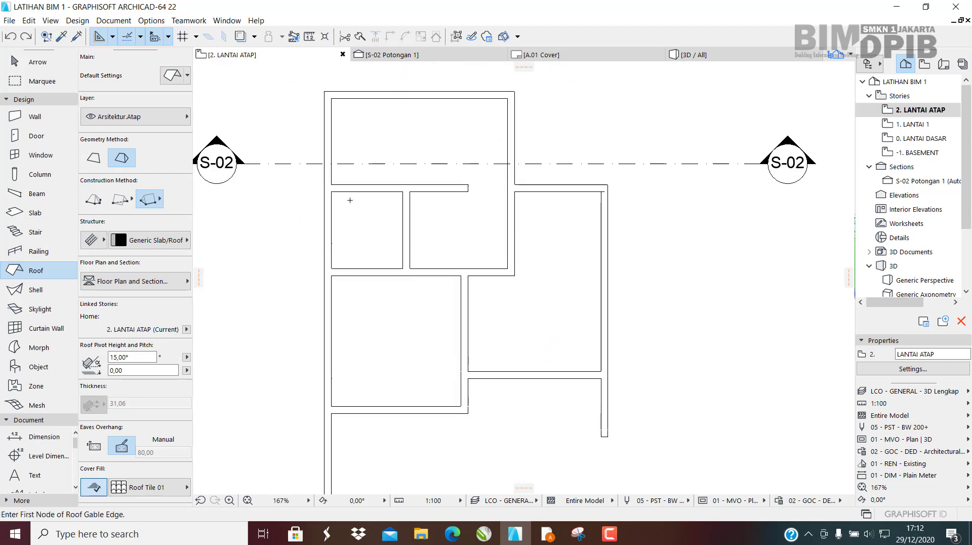
pyautogui.click(322, 92)
pyautogui.scroll(5, 603, 429)
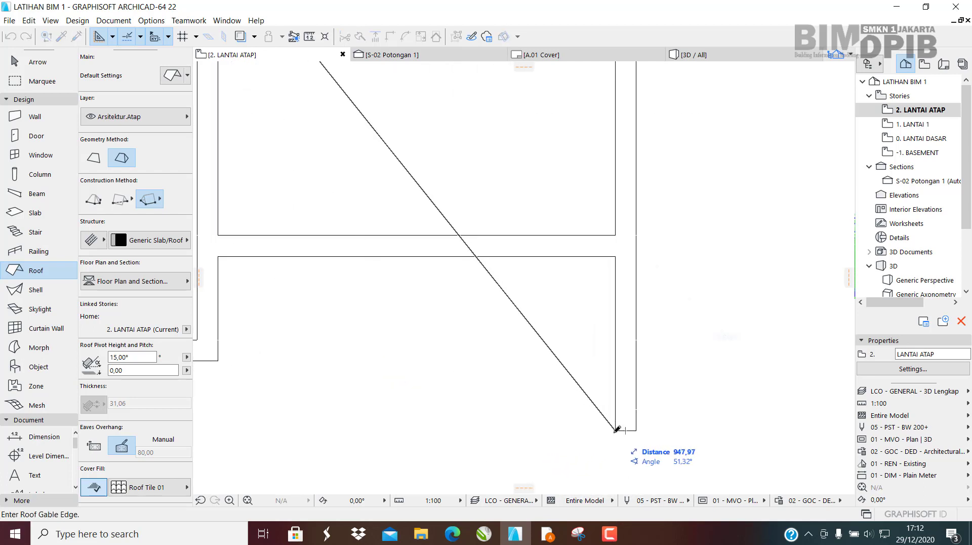
pyautogui.scroll(-4, 602, 429)
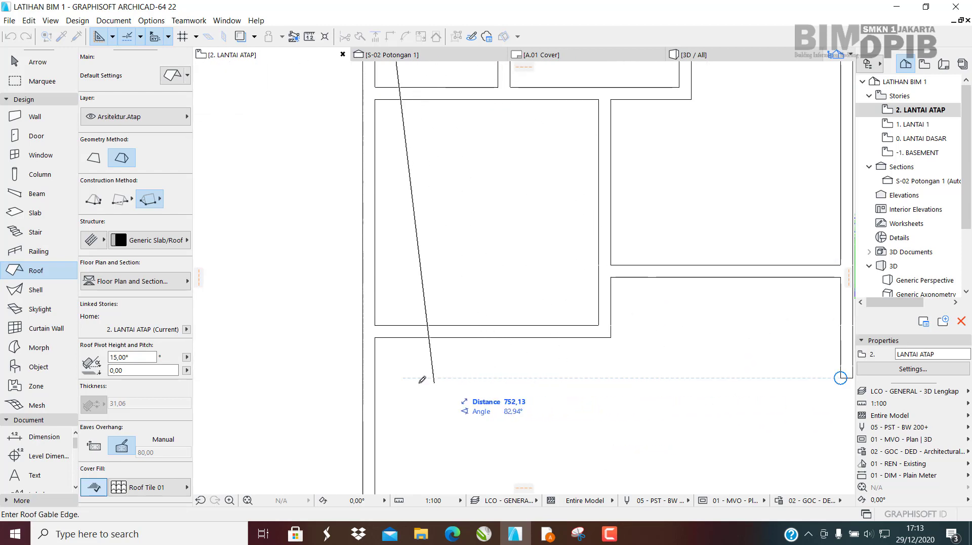
pyautogui.scroll(2, 377, 381)
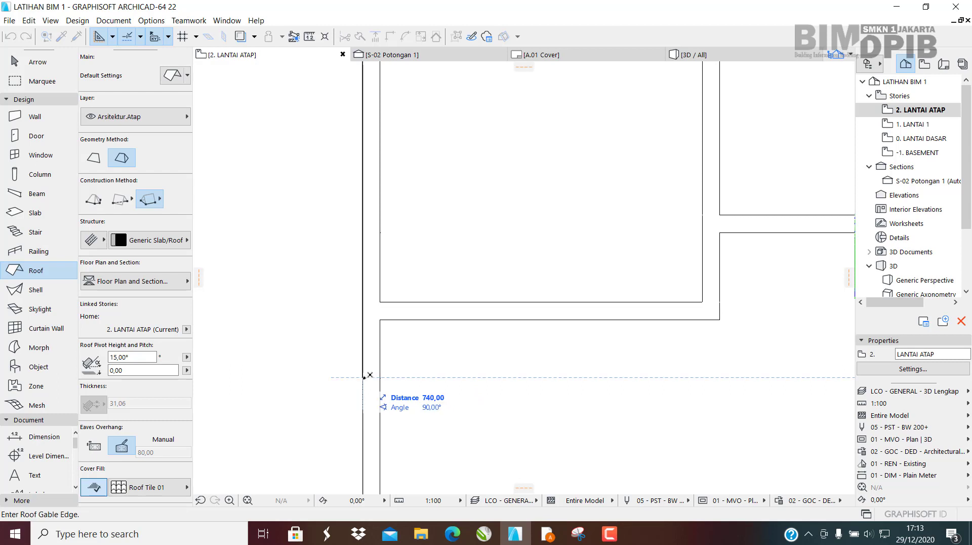
pyautogui.click(370, 376)
pyautogui.scroll(-3, 331, 355)
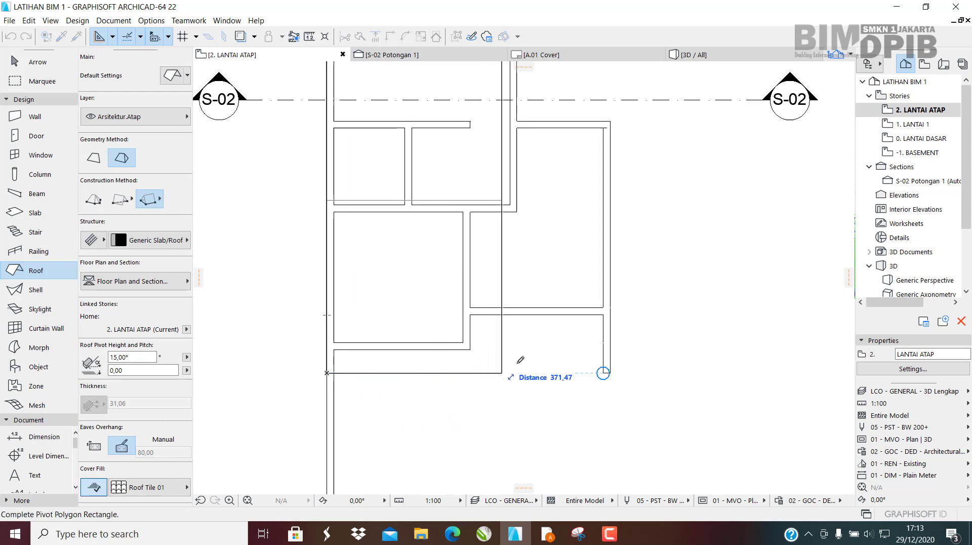
pyautogui.scroll(2, 603, 366)
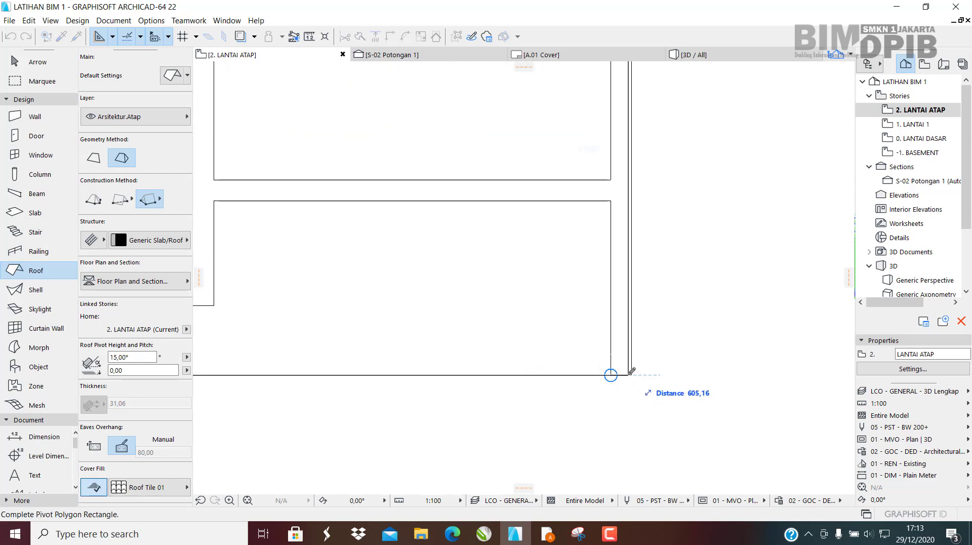
pyautogui.click(633, 371)
pyautogui.scroll(-3, 631, 372)
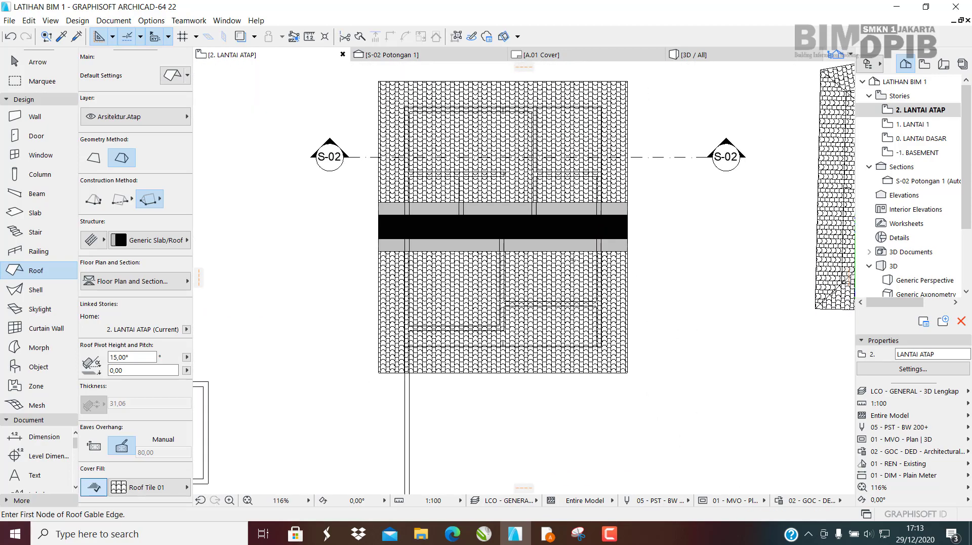
# Inspect the rotated gable roof's ridge direction, open gable end and eaves from several sides in the 3D view.
pyautogui.press('F3')
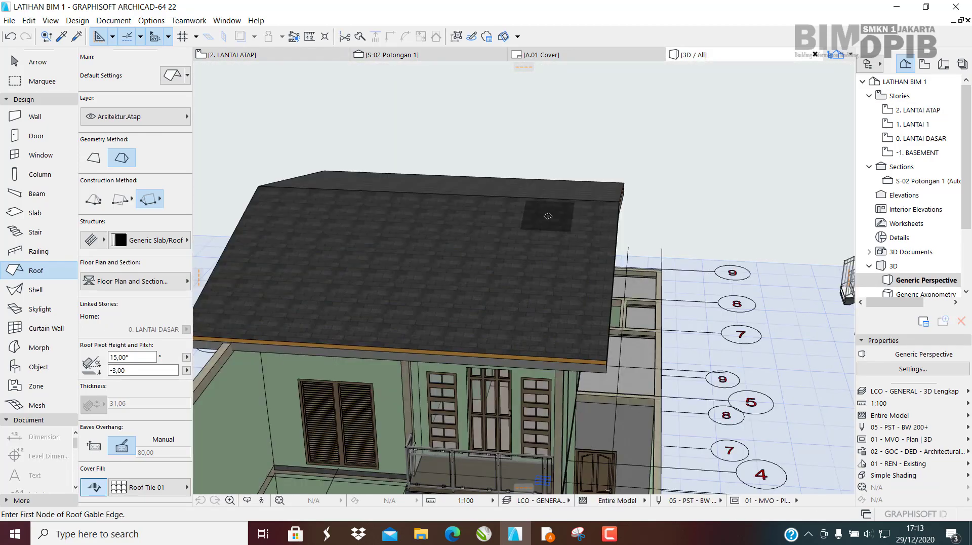
pyautogui.scroll(-3, 548, 216)
pyautogui.keyDown('shift'); pyautogui.moveTo(548, 217); pyautogui.dragTo(457, 236, button='middle'); pyautogui.keyUp('shift')
pyautogui.press('Escape')
pyautogui.keyDown('shift'); pyautogui.moveTo(281, 273); pyautogui.dragTo(468, 175, button='middle'); pyautogui.keyUp('shift')
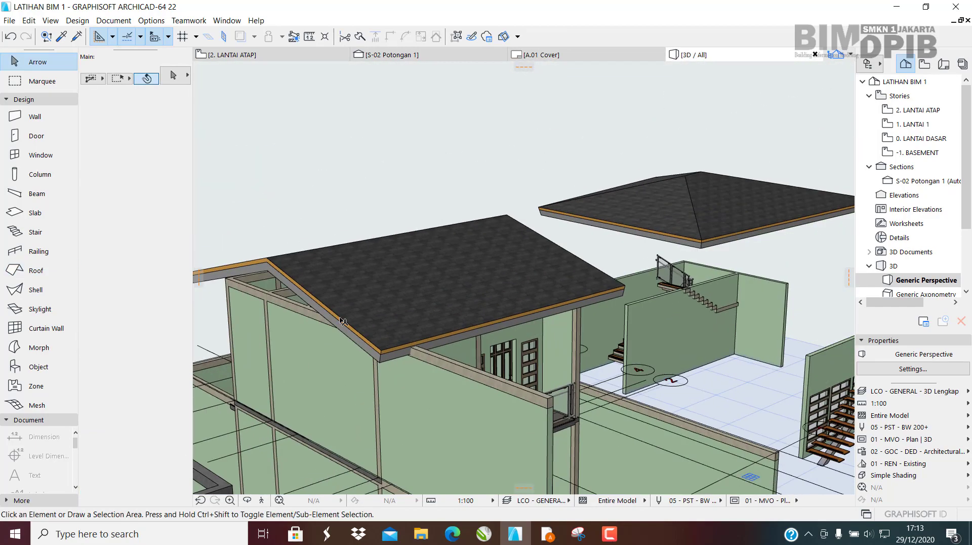
pyautogui.scroll(3, 368, 357)
pyautogui.keyDown('shift'); pyautogui.moveTo(368, 356); pyautogui.dragTo(330, 349, button='middle'); pyautogui.keyUp('shift')
pyautogui.scroll(2, 316, 308)
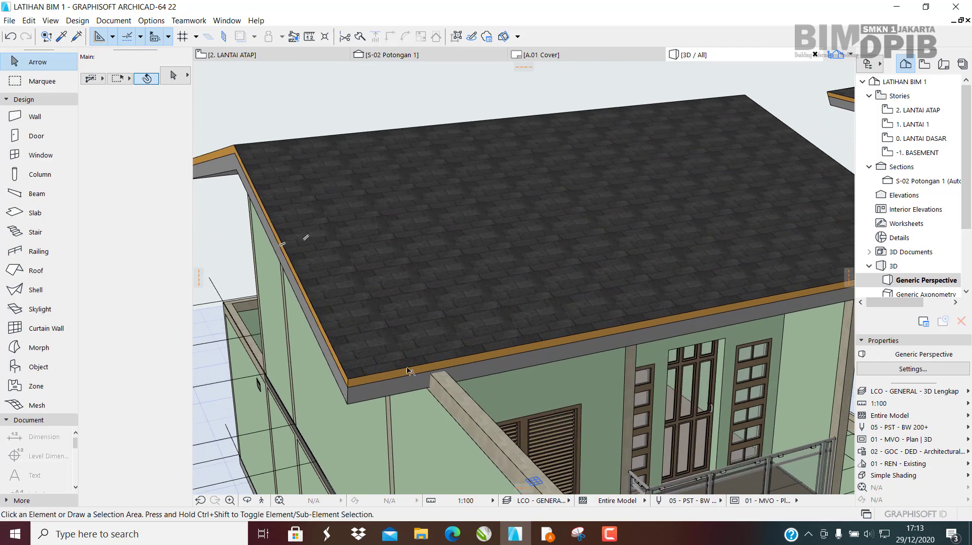
pyautogui.keyDown('shift'); pyautogui.moveTo(503, 332); pyautogui.dragTo(429, 357, button='middle'); pyautogui.keyUp('shift')
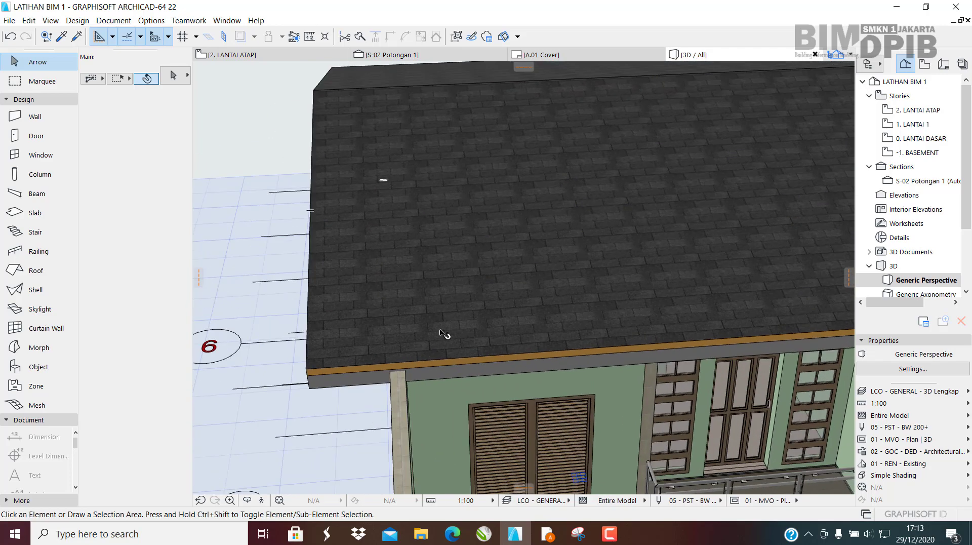
# Set the pitch of the house's gable roof to 30°.
pyautogui.scroll(-1, 550, 250)
pyautogui.click(495, 197)
pyautogui.scroll(-1, 409, 305)
pyautogui.keyDown('shift'); pyautogui.moveTo(413, 307); pyautogui.dragTo(405, 342, button='middle'); pyautogui.keyUp('shift')
pyautogui.doubleClick(462, 302)
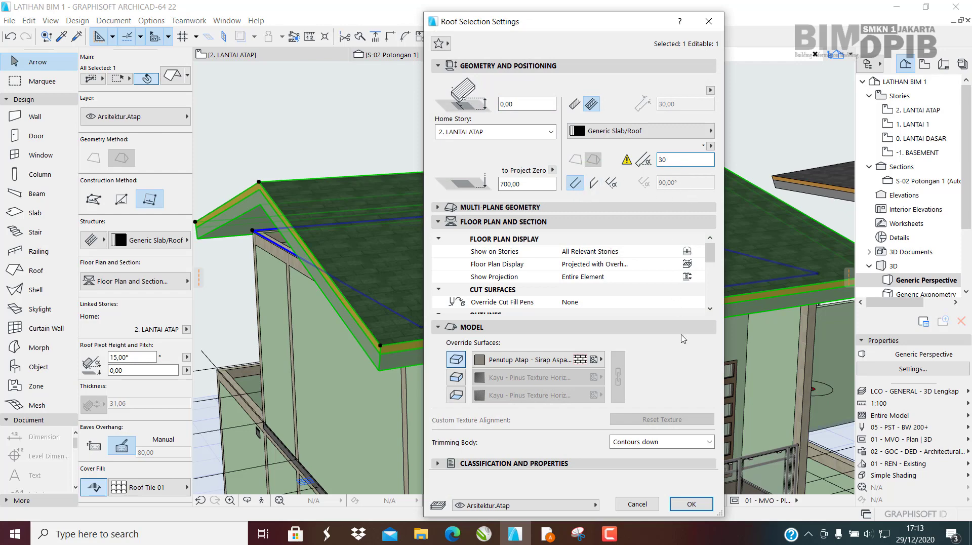
pyautogui.click(693, 505)
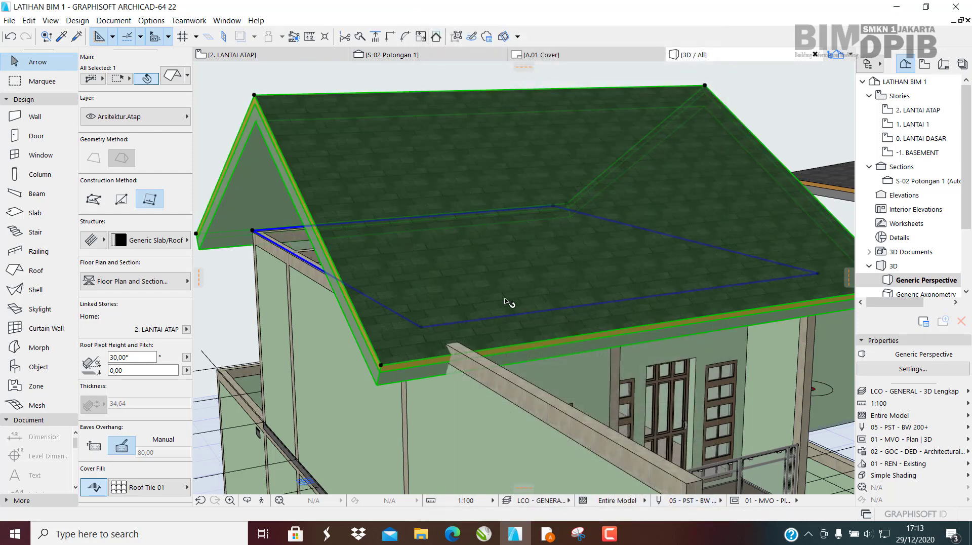
pyautogui.keyDown('shift'); pyautogui.moveTo(508, 302); pyautogui.dragTo(234, 292, button='middle'); pyautogui.keyUp('shift')
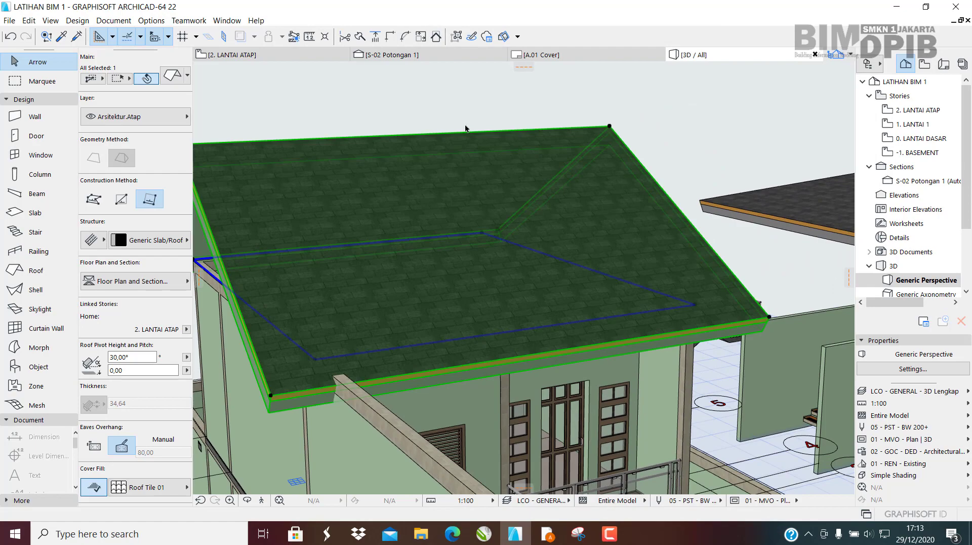
# Offset the gable roof's west contour edge inward toward the west wall on 2. LANTAI ATAP.
pyautogui.click(238, 55)
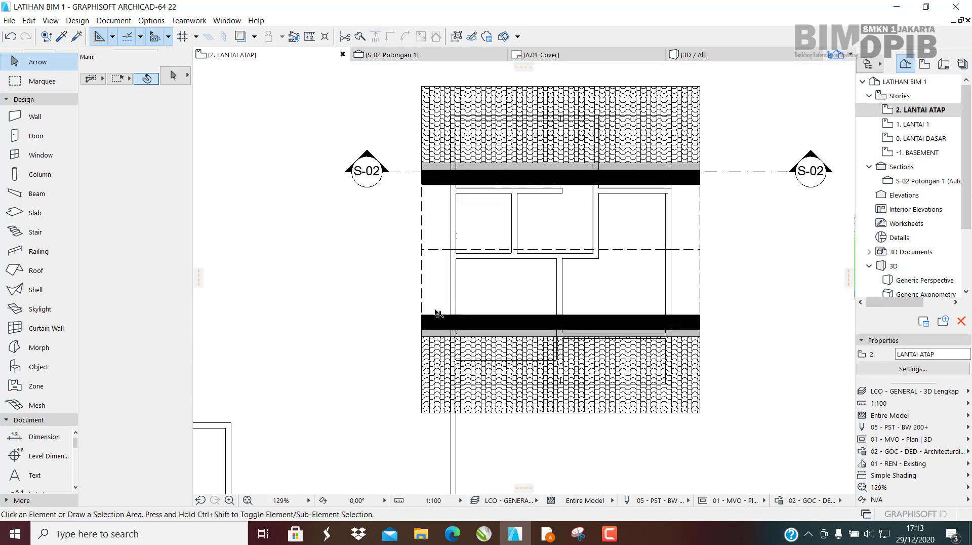
pyautogui.scroll(2, 437, 313)
pyautogui.click(437, 368)
pyautogui.scroll(5, 436, 365)
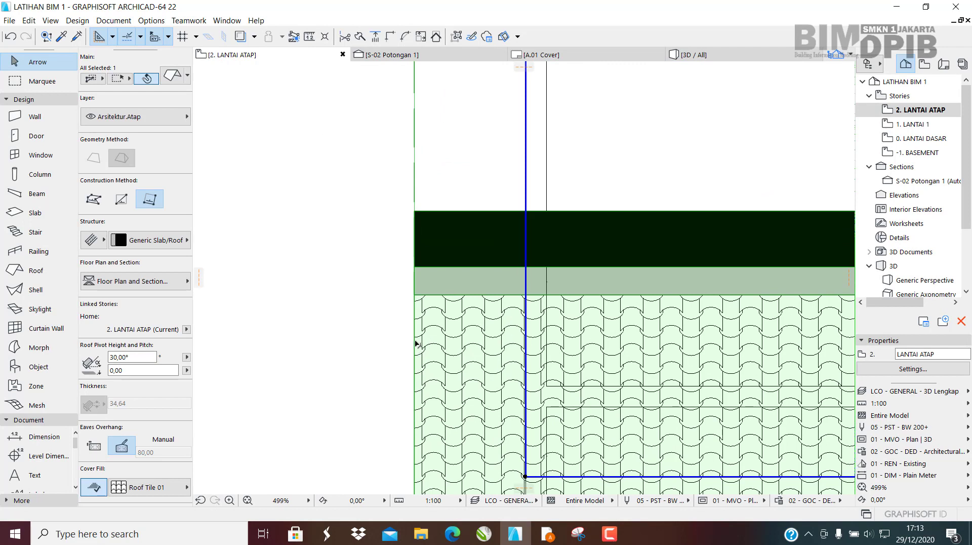
pyautogui.click(416, 345)
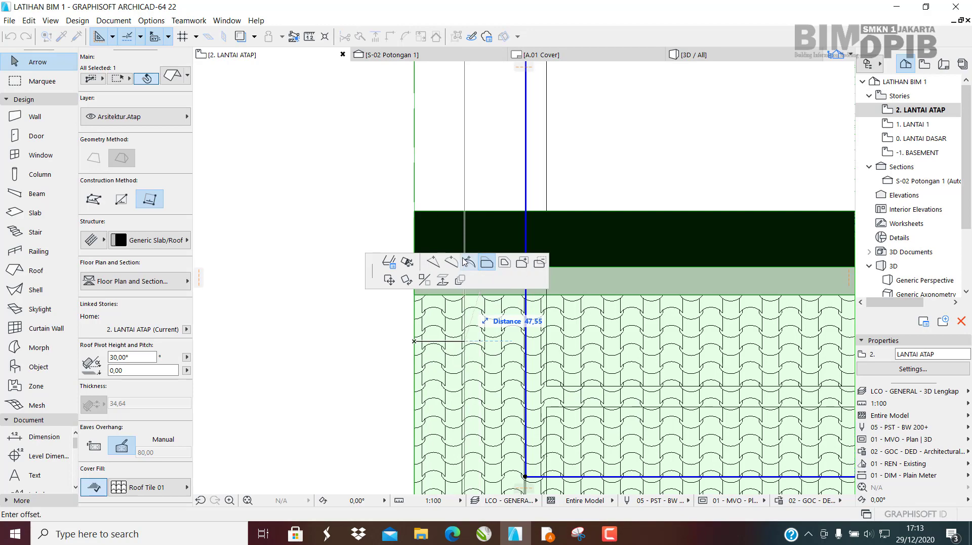
pyautogui.scroll(-3, 454, 356)
pyautogui.scroll(1, 431, 368)
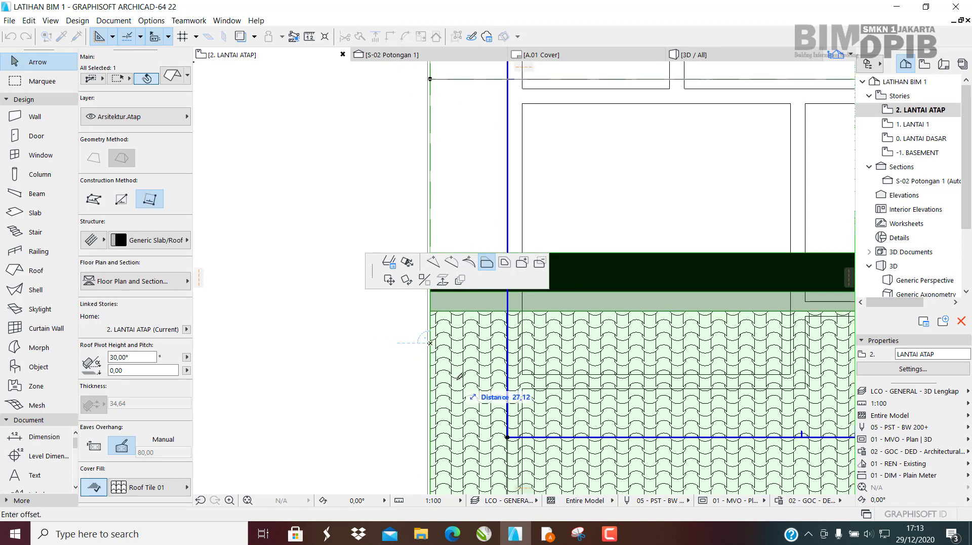
# Offset the main roof's side gable edge inward to the inner face of the side wall on the LANTAI ATAP plan.
pyautogui.scroll(2, 527, 157)
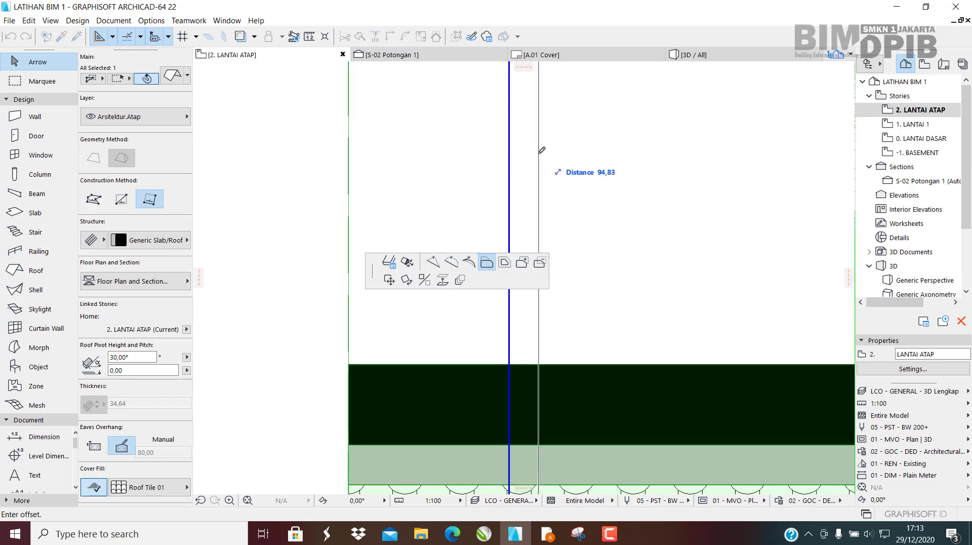
pyautogui.click(542, 150)
pyautogui.scroll(-4, 506, 301)
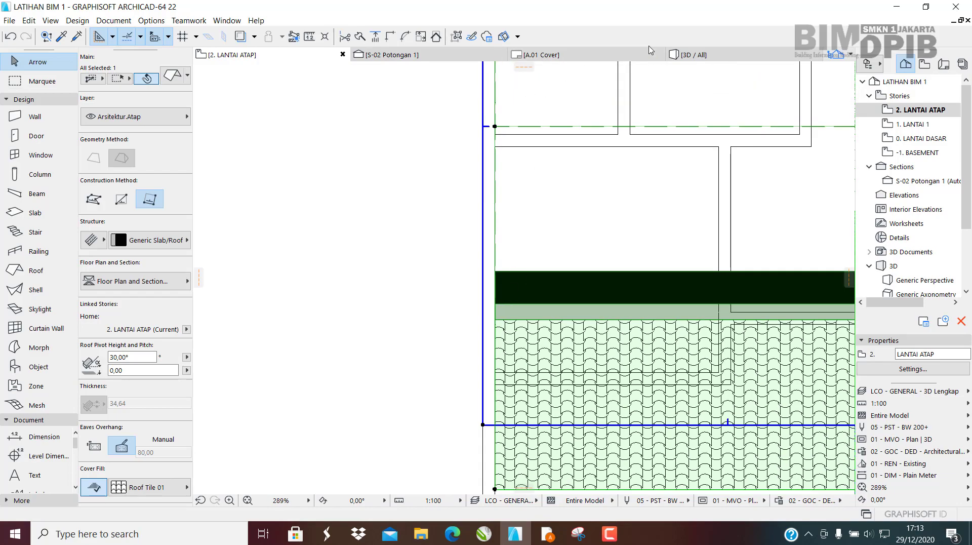
# Examine the main roof's gable ends, front eave and the gap beside the side wall from several angles in 3D.
pyautogui.click(694, 55)
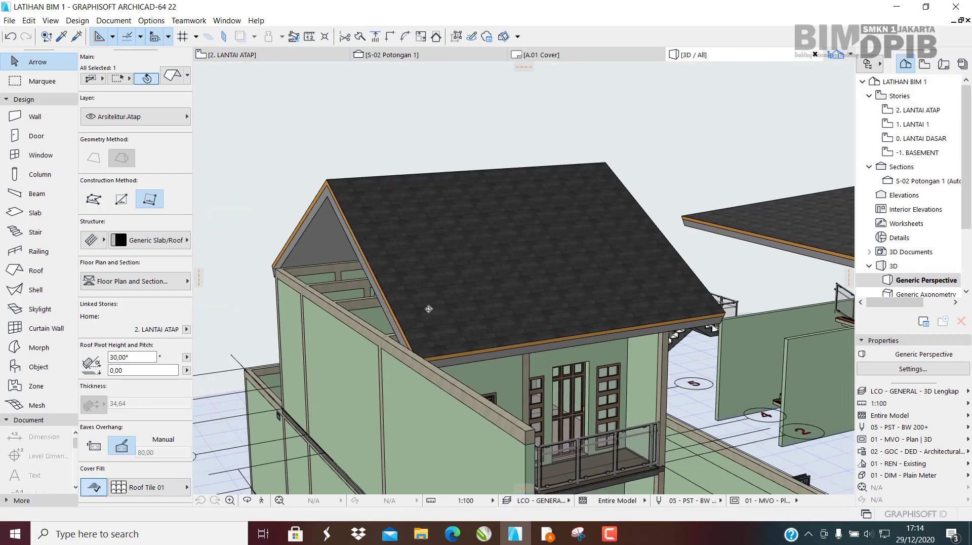
pyautogui.keyDown('shift'); pyautogui.moveTo(429, 309); pyautogui.dragTo(554, 336, button='middle'); pyautogui.keyUp('shift')
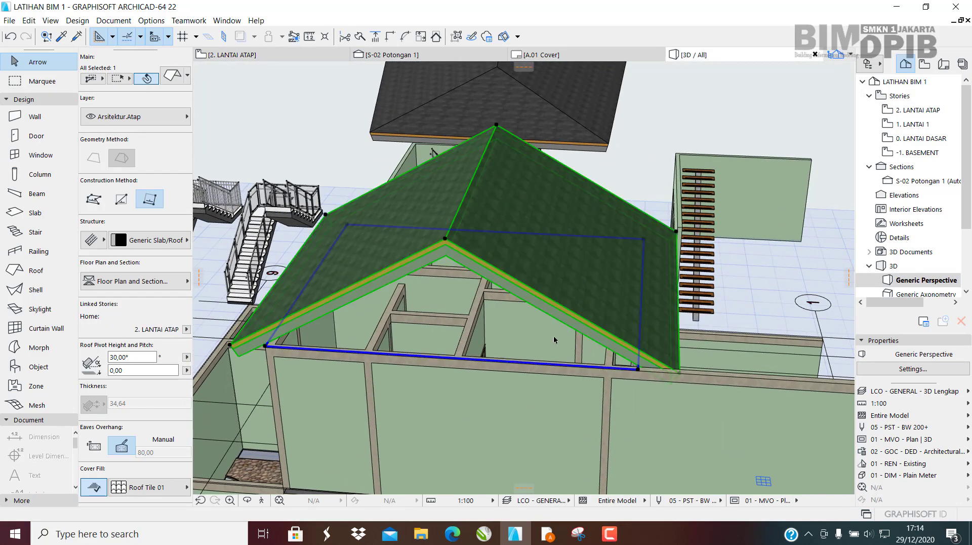
pyautogui.scroll(3, 567, 339)
pyautogui.keyDown('shift'); pyautogui.moveTo(625, 340); pyautogui.dragTo(436, 264, button='middle'); pyautogui.keyUp('shift')
pyautogui.scroll(-3, 576, 266)
pyautogui.moveTo(640, 260); pyautogui.dragTo(573, 317, button='middle')
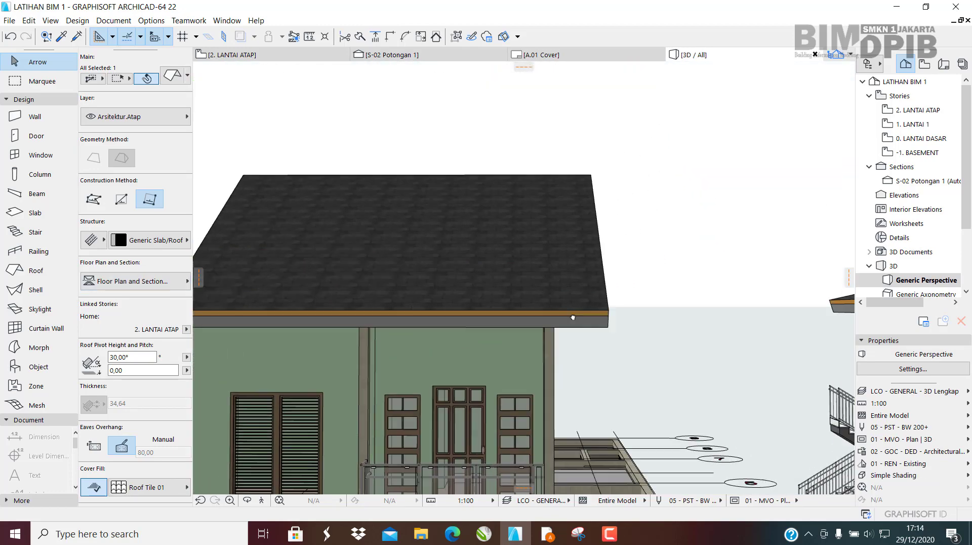
pyautogui.scroll(4, 575, 304)
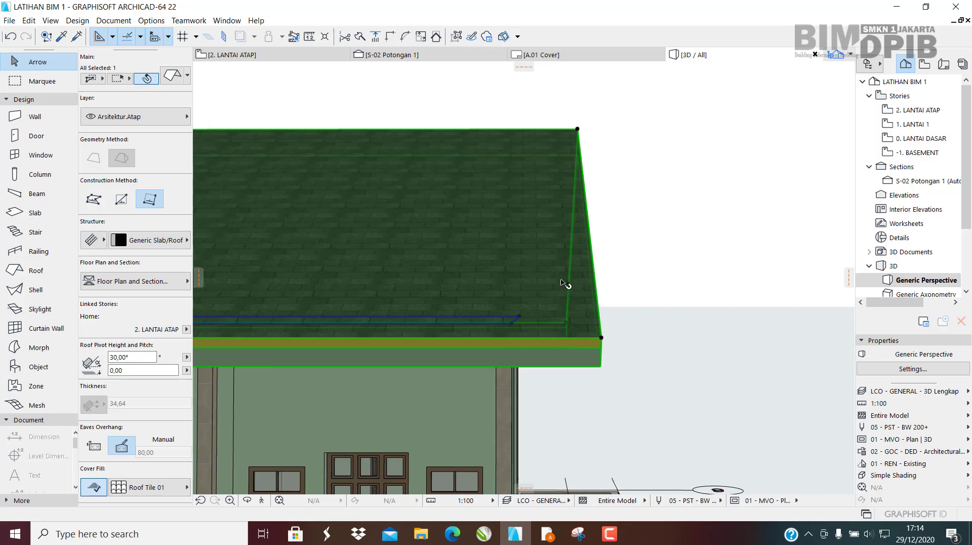
pyautogui.scroll(-3, 547, 290)
pyautogui.keyDown('shift'); pyautogui.moveTo(547, 291); pyautogui.dragTo(663, 121, button='middle'); pyautogui.keyUp('shift')
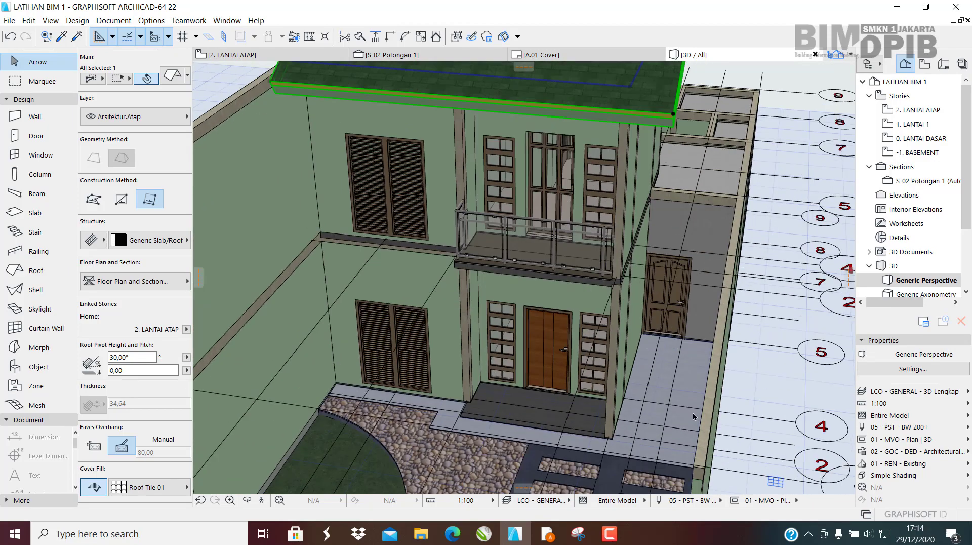
pyautogui.keyDown('shift'); pyautogui.moveTo(450, 226); pyautogui.dragTo(473, 212, button='middle'); pyautogui.keyUp('shift')
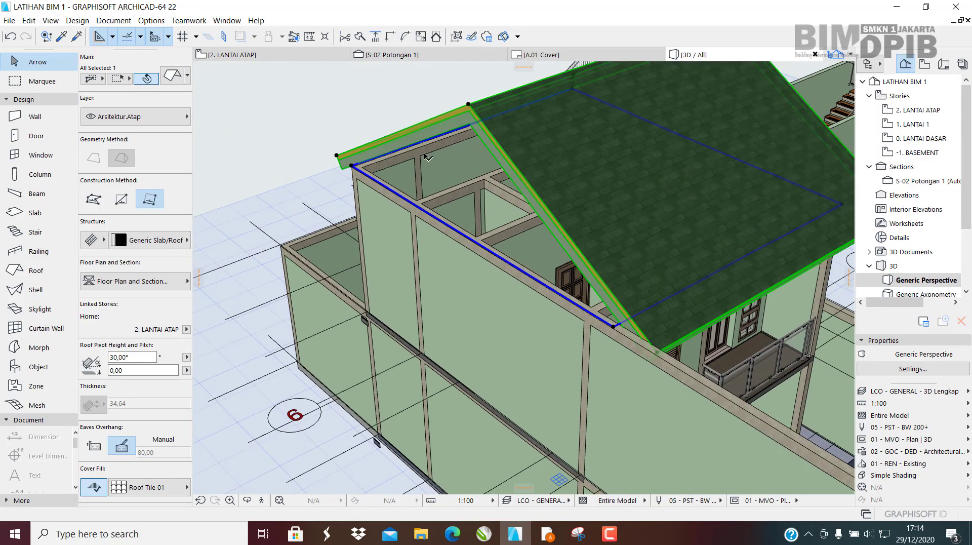
pyautogui.keyDown('shift'); pyautogui.moveTo(426, 156); pyautogui.dragTo(350, 217, button='middle'); pyautogui.keyUp('shift')
pyautogui.moveTo(458, 195); pyautogui.dragTo(510, 284, button='middle')
pyautogui.moveTo(436, 233); pyautogui.dragTo(465, 160, button='middle')
pyautogui.keyDown('shift'); pyautogui.moveTo(503, 217); pyautogui.dragTo(547, 206, button='middle'); pyautogui.keyUp('shift')
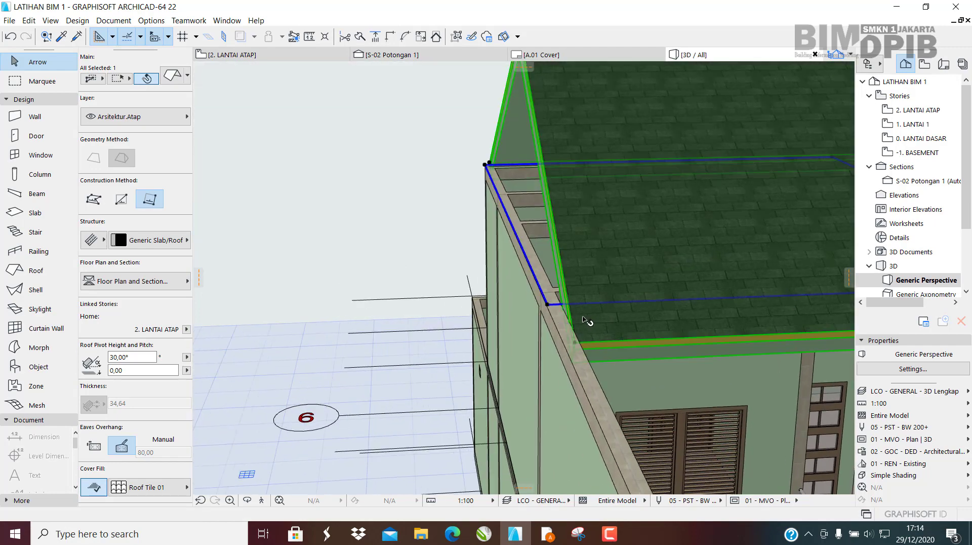
pyautogui.keyDown('shift'); pyautogui.moveTo(583, 318); pyautogui.dragTo(527, 267, button='middle'); pyautogui.keyUp('shift')
pyautogui.scroll(2, 570, 309)
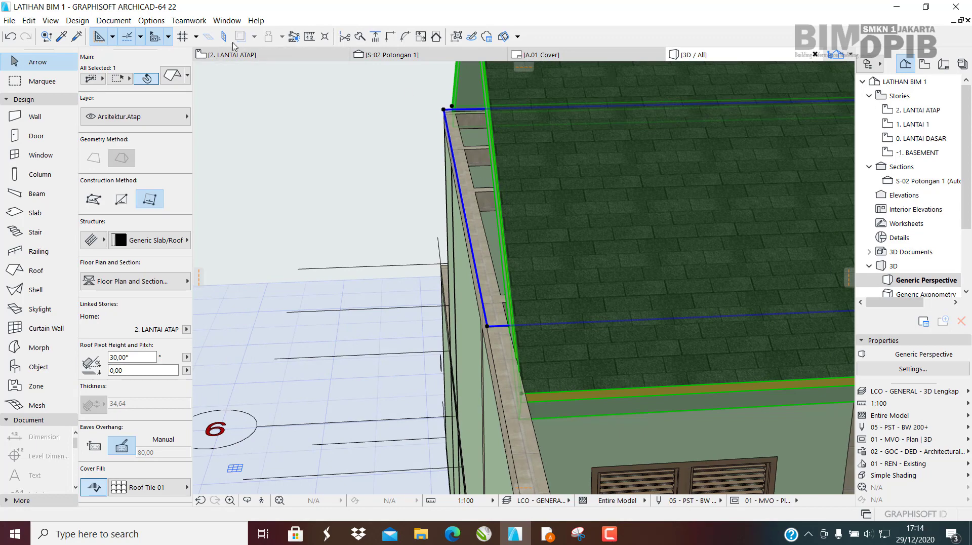
# Offset the roof's side gable edge outward on the LANTAI ATAP plan to meet the roof pivot line along the wall.
pyautogui.click(233, 54)
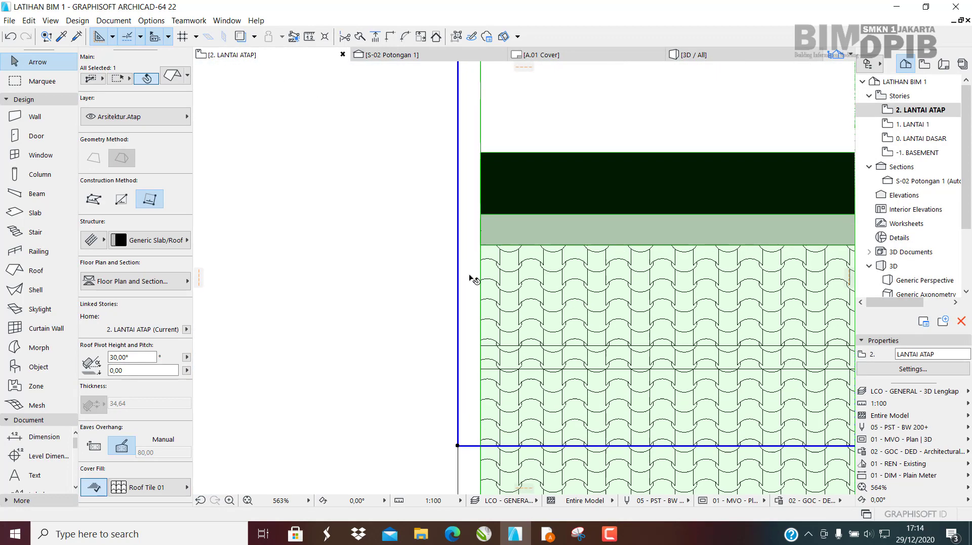
pyautogui.scroll(1, 474, 279)
pyautogui.click(481, 275)
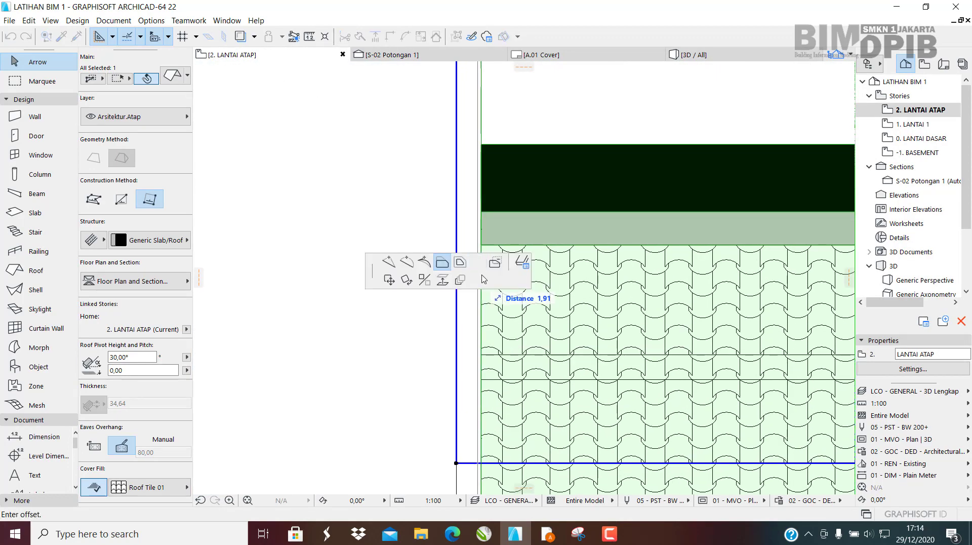
pyautogui.moveTo(465, 194); pyautogui.dragTo(472, 309, button='middle')
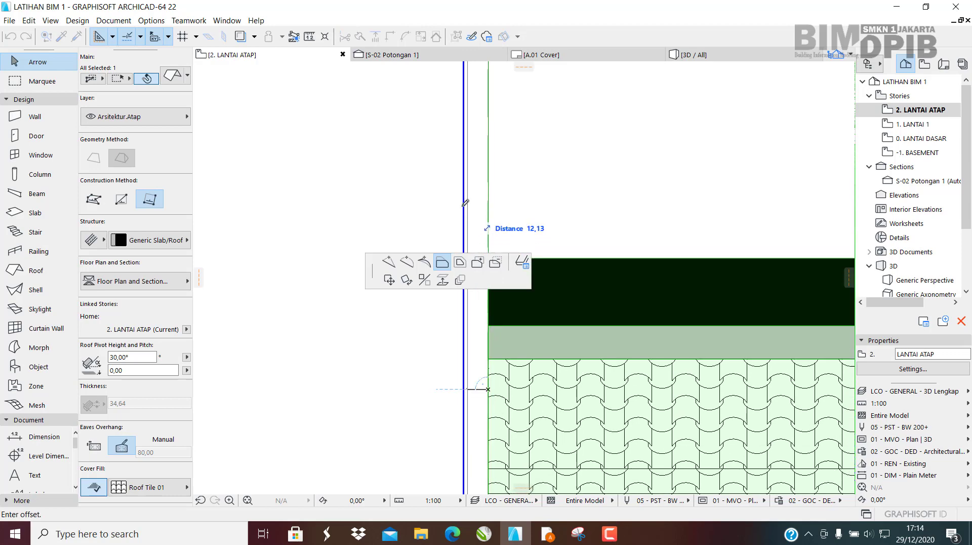
pyautogui.scroll(2, 458, 194)
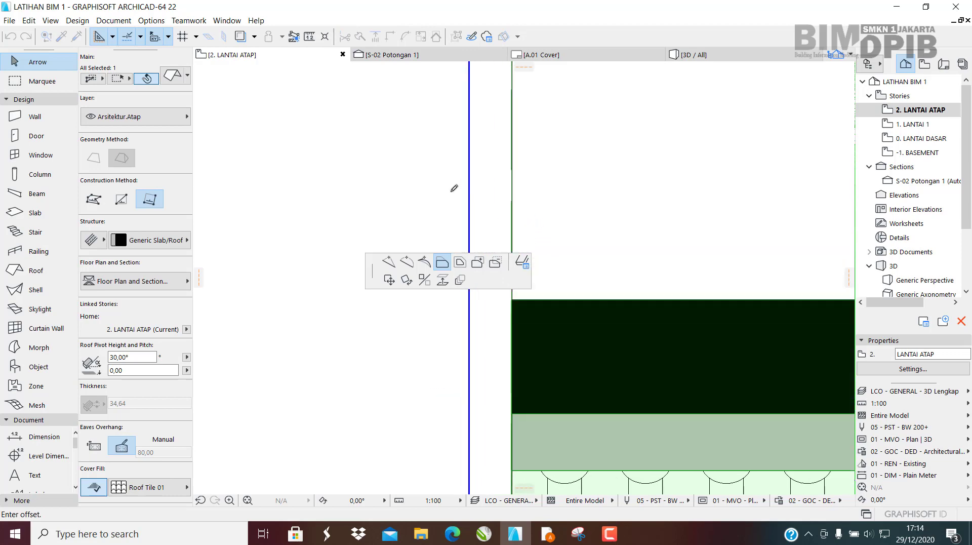
pyautogui.scroll(-2, 455, 186)
pyautogui.scroll(7, 456, 184)
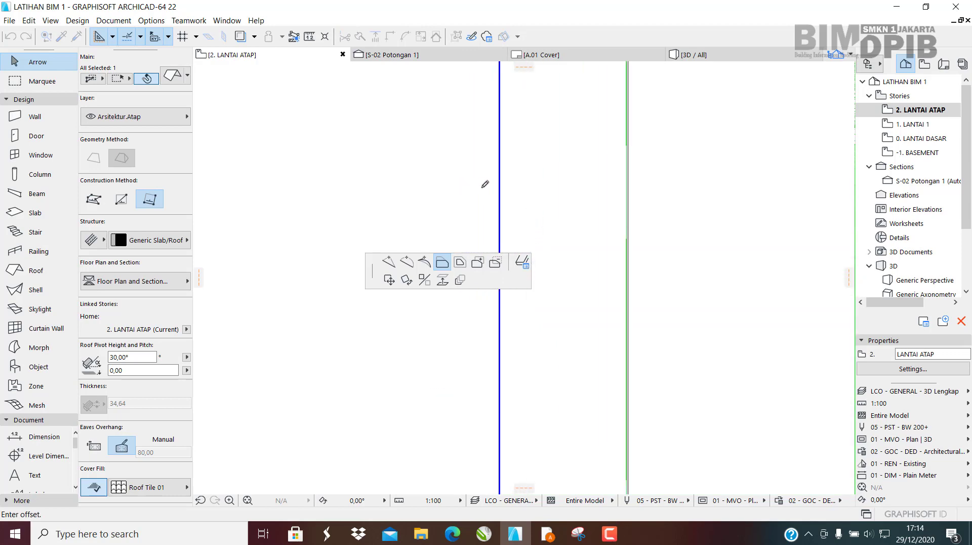
pyautogui.click(517, 197)
pyautogui.scroll(-5, 353, 175)
pyautogui.scroll(-5, 509, 266)
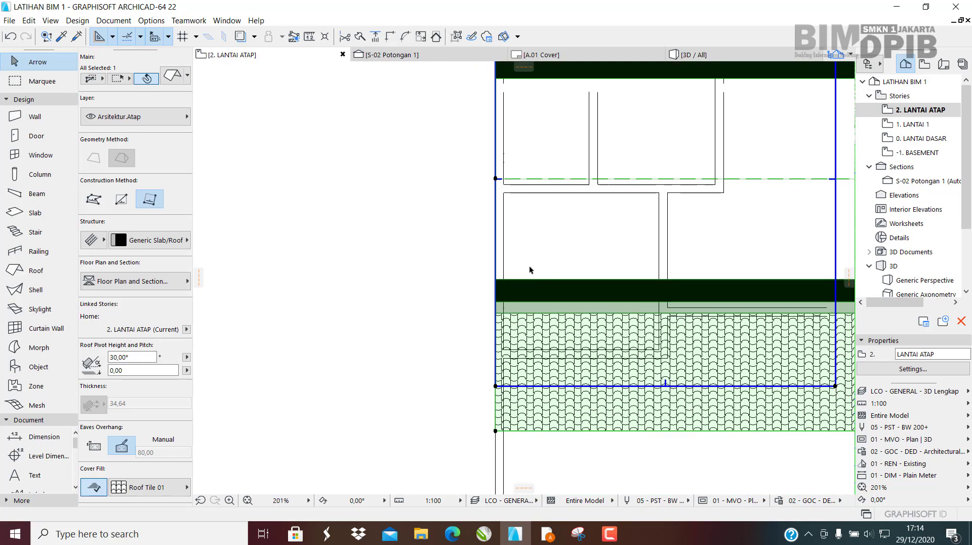
# Check in 3D how the adjusted roof edge meets the side wall, and view the opposite gable overhang.
pyautogui.press('F3')
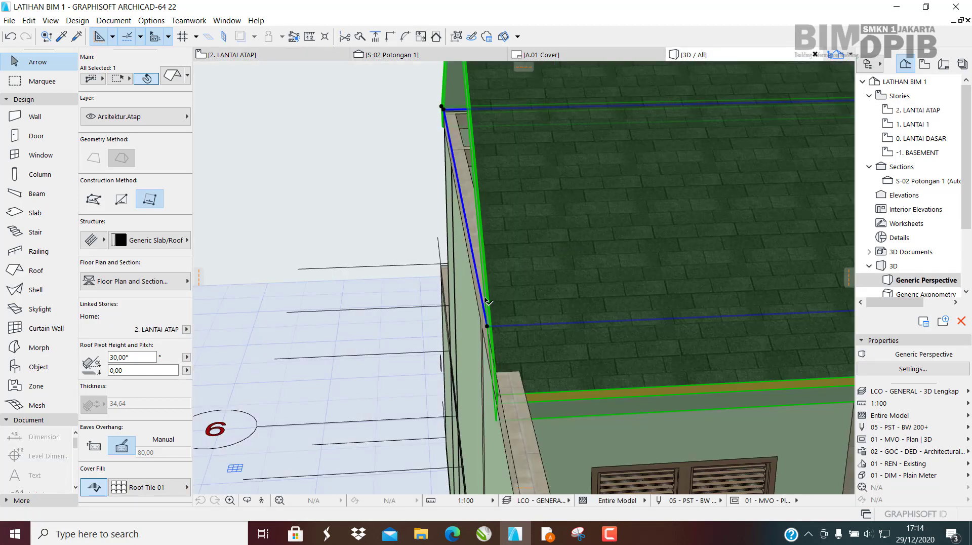
pyautogui.keyDown('shift'); pyautogui.moveTo(485, 301); pyautogui.dragTo(428, 337, button='middle'); pyautogui.keyUp('shift')
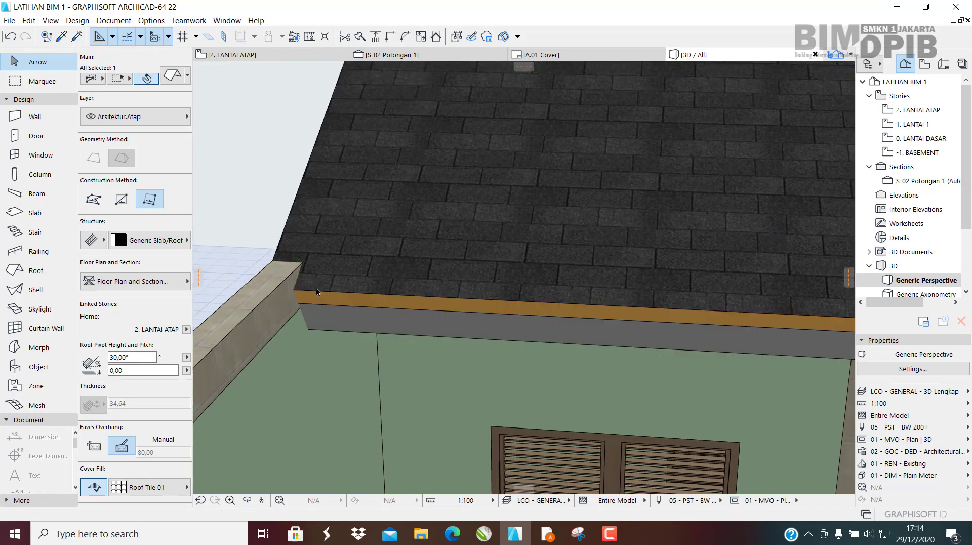
pyautogui.scroll(4, 284, 267)
pyautogui.moveTo(285, 269); pyautogui.dragTo(389, 306, button='middle')
pyautogui.scroll(-8, 446, 306)
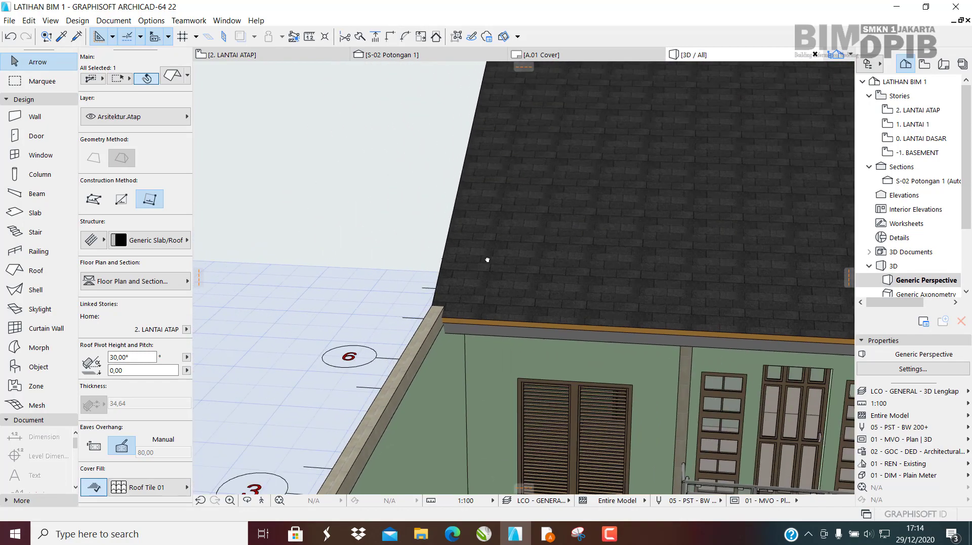
pyautogui.keyDown('shift'); pyautogui.moveTo(487, 259); pyautogui.dragTo(452, 247, button='middle'); pyautogui.keyUp('shift')
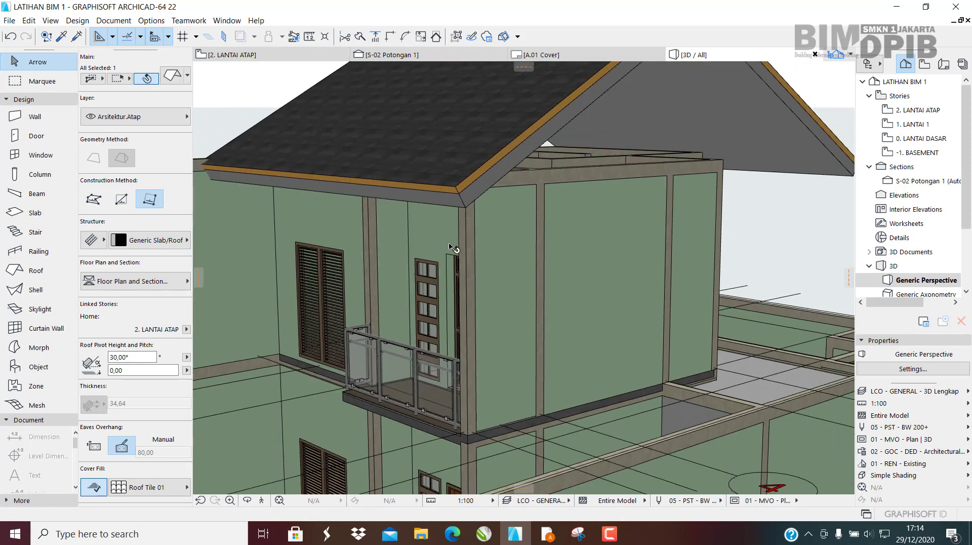
pyautogui.scroll(-4, 452, 248)
pyautogui.keyDown('shift'); pyautogui.moveTo(497, 273); pyautogui.dragTo(527, 276, button='middle'); pyautogui.keyUp('shift')
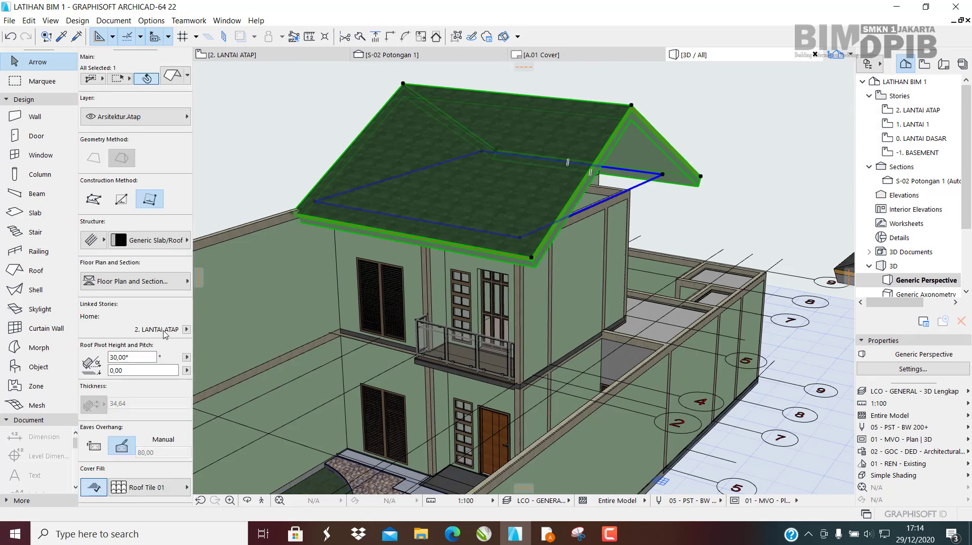
# Examine the unroofed lower side extension beside the upper storey walls in 3D.
pyautogui.scroll(2, 735, 319)
pyautogui.keyDown('shift'); pyautogui.moveTo(729, 319); pyautogui.dragTo(482, 324, button='middle'); pyautogui.keyUp('shift')
pyautogui.scroll(3, 484, 318)
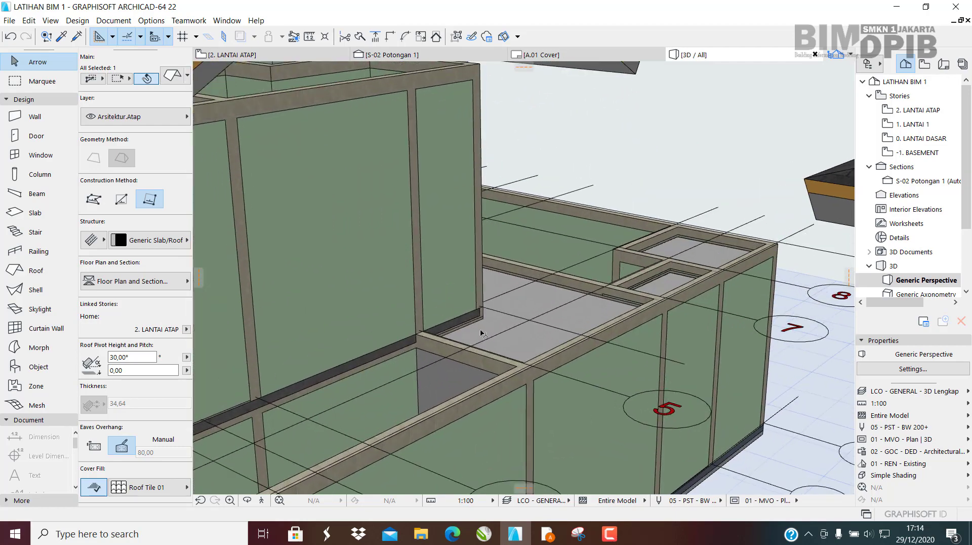
pyautogui.keyDown('shift'); pyautogui.moveTo(320, 363); pyautogui.dragTo(417, 341, button='middle'); pyautogui.keyUp('shift')
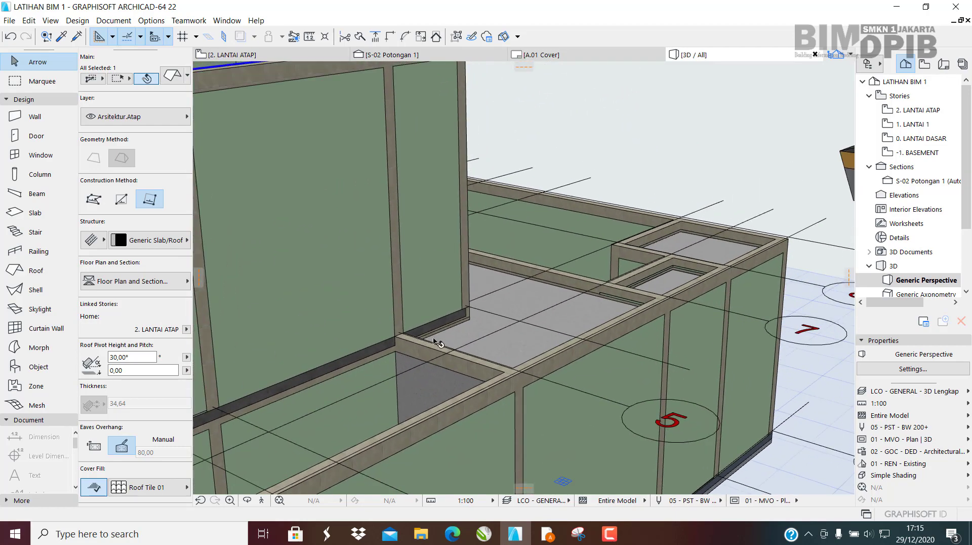
pyautogui.scroll(1, 457, 332)
pyautogui.scroll(-1, 445, 335)
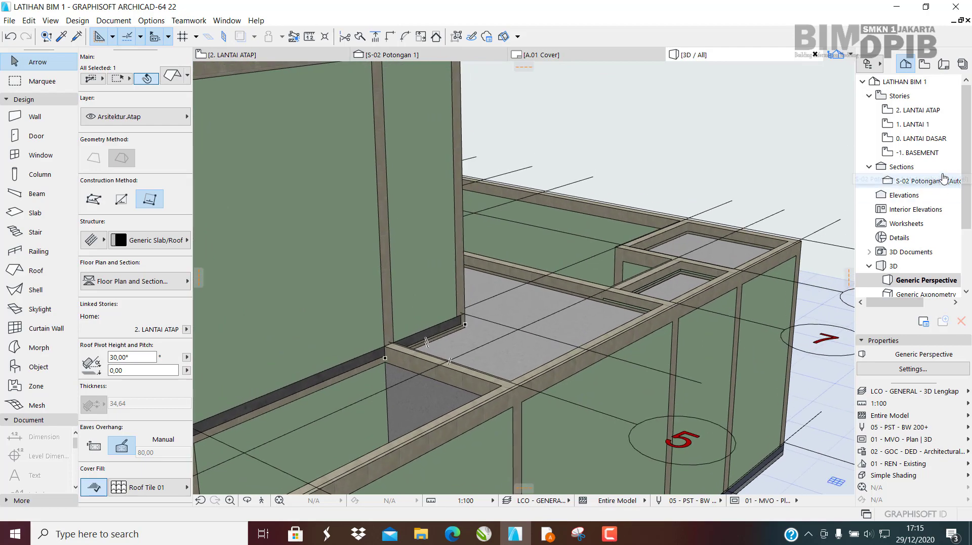
# Open the LANTAI 1 floor plan and select the gypsum ceiling slab beside the stairwell near section marker S-02.
pyautogui.click(917, 130)
pyautogui.doubleClick(917, 130)
pyautogui.scroll(-5, 557, 218)
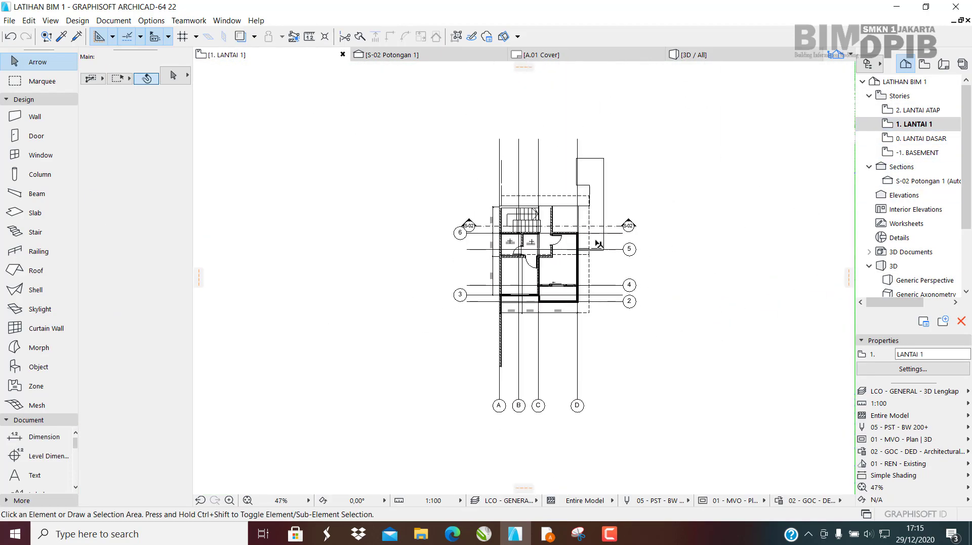
pyautogui.scroll(5, 558, 218)
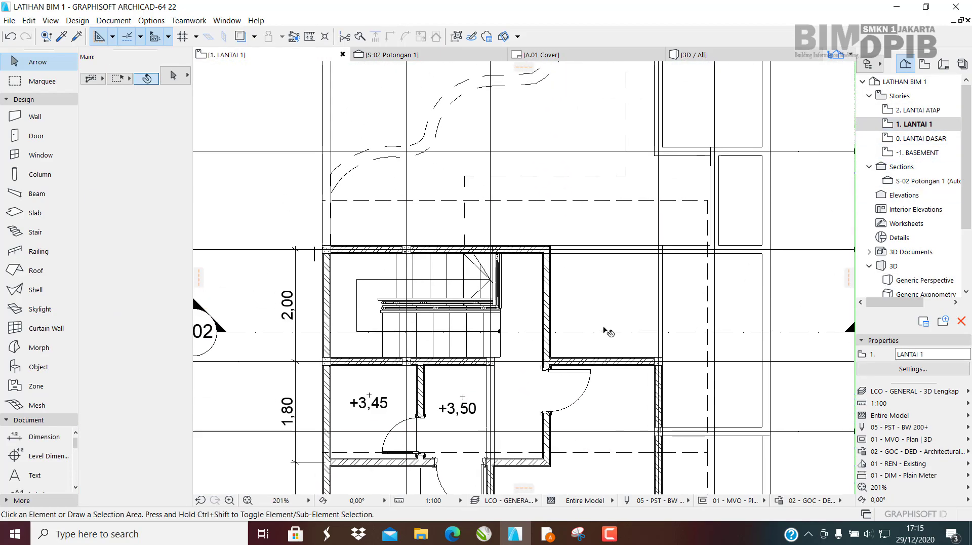
pyautogui.click(606, 332)
pyautogui.scroll(1, 586, 336)
pyautogui.scroll(-2, 582, 344)
pyautogui.scroll(2, 583, 362)
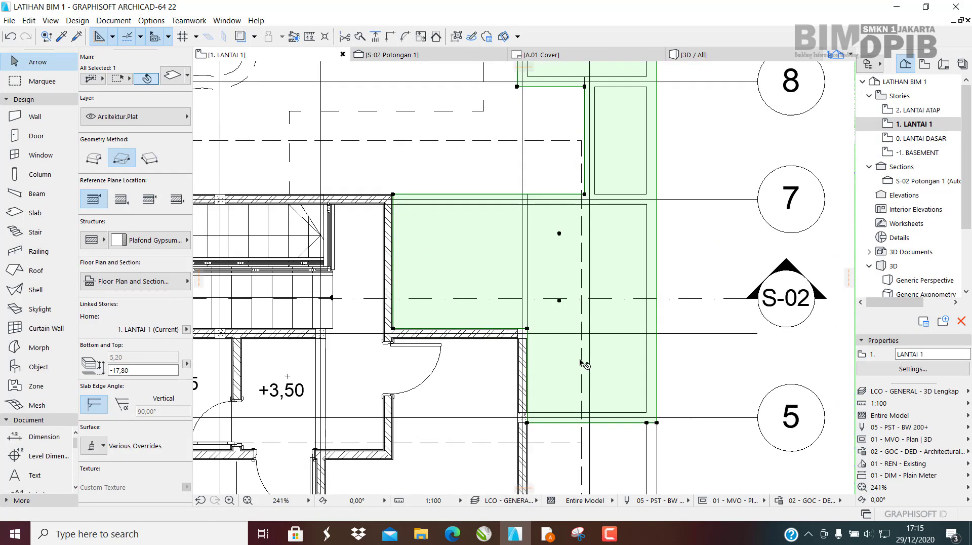
pyautogui.moveTo(580, 361); pyautogui.dragTo(565, 320, button='middle')
pyautogui.moveTo(540, 354); pyautogui.dragTo(534, 349, button='middle')
pyautogui.moveTo(579, 312); pyautogui.dragTo(568, 346, button='middle')
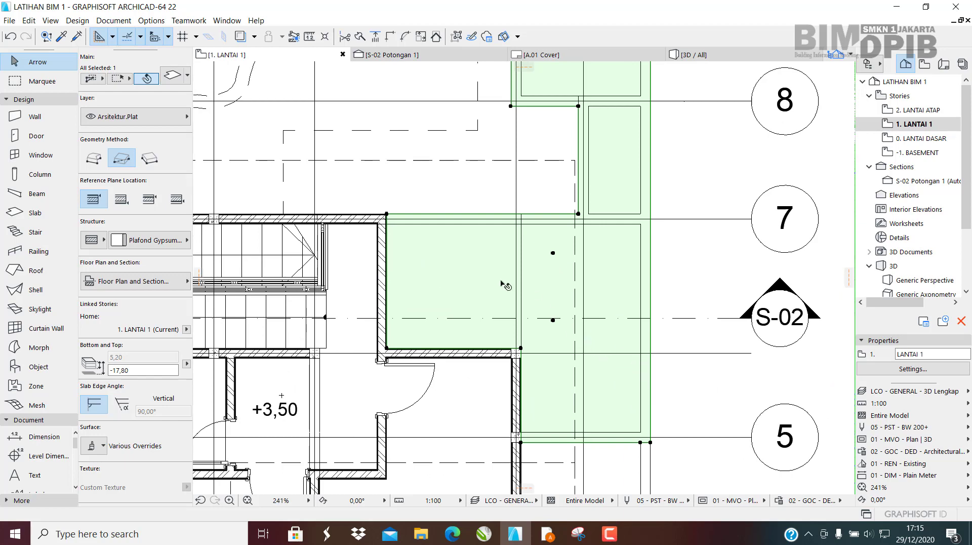
pyautogui.scroll(-3, 551, 288)
pyautogui.scroll(2, 542, 290)
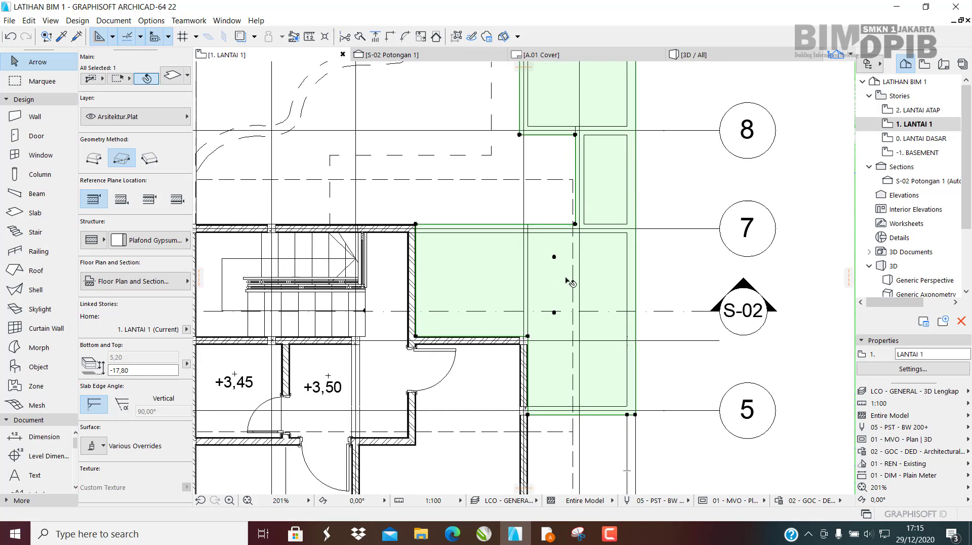
# Switch to the Google Meet window to check the call, and return to the Archicad floor plan.
pyautogui.moveTo(549, 533)
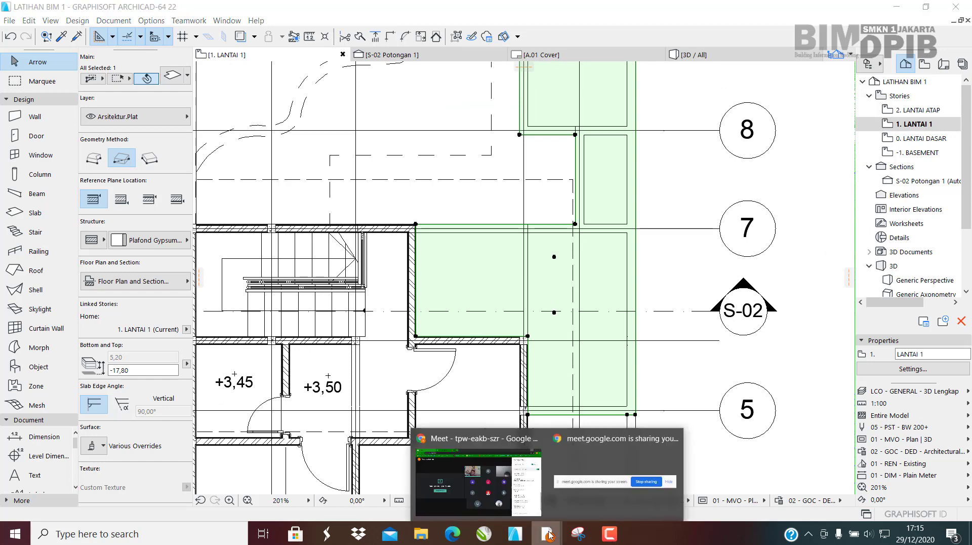
pyautogui.click(488, 481)
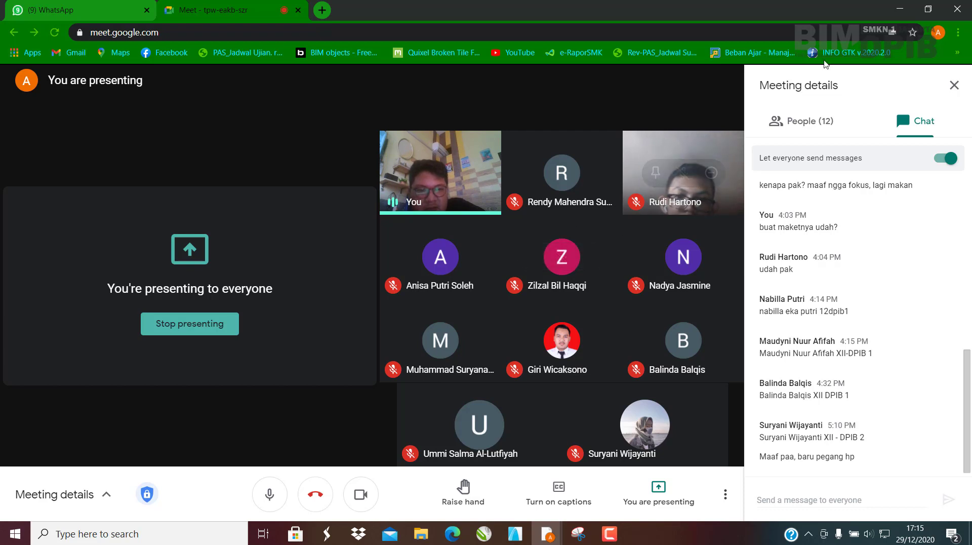
pyautogui.click(900, 10)
# Examine the ceiling slab's outline over the side extension between grid lines 7 and 5 on the LANTAI 1 floor plan.
pyautogui.scroll(-2, 534, 358)
pyautogui.scroll(3, 535, 358)
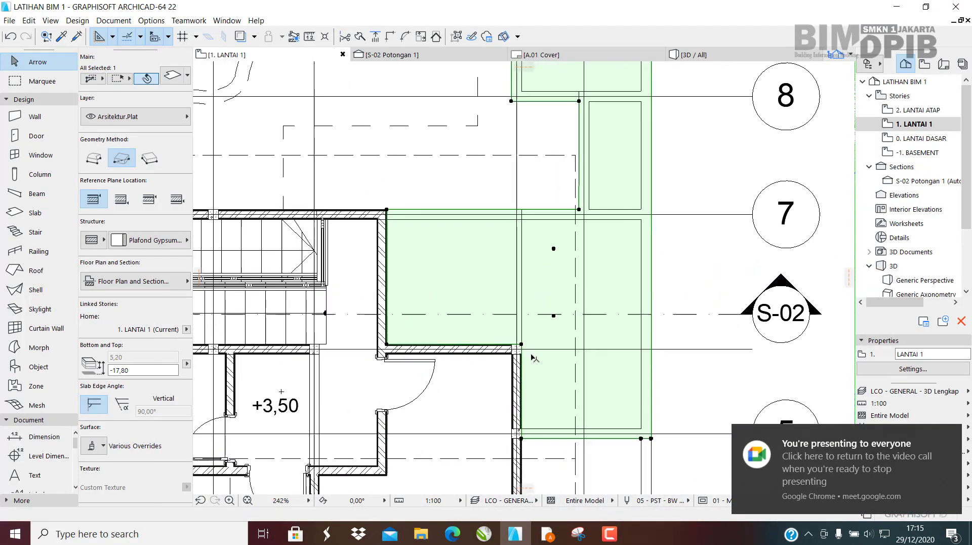
pyautogui.scroll(2, 534, 358)
pyautogui.scroll(-4, 535, 358)
pyautogui.scroll(3, 544, 353)
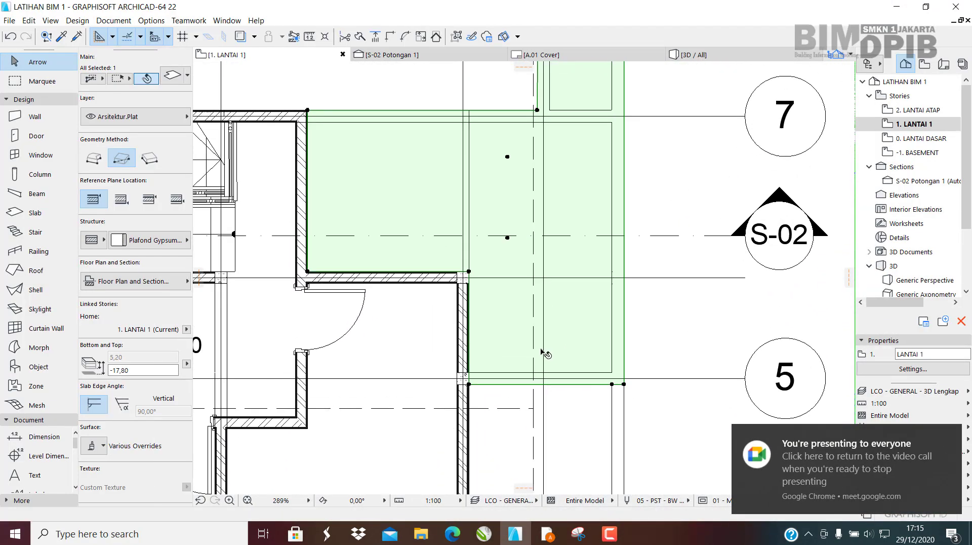
pyautogui.moveTo(528, 335)
pyautogui.mouseDown(button='middle')
pyautogui.moveTo(565, 351)
pyautogui.moveTo(573, 317)
pyautogui.mouseUp(button='middle')
pyautogui.click(662, 255)
pyautogui.moveTo(662, 255)
pyautogui.mouseDown()
pyautogui.moveTo(654, 274)
pyautogui.moveTo(527, 329)
pyautogui.mouseUp()
pyautogui.click(536, 349)
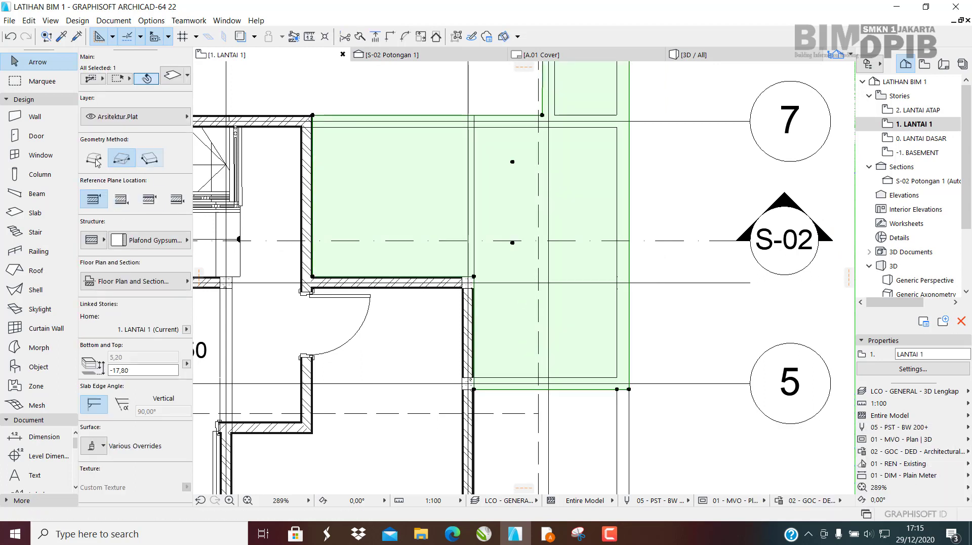
# Set up the Roof tool with single-plane geometry and the polygonal construction method.
pyautogui.click(32, 269)
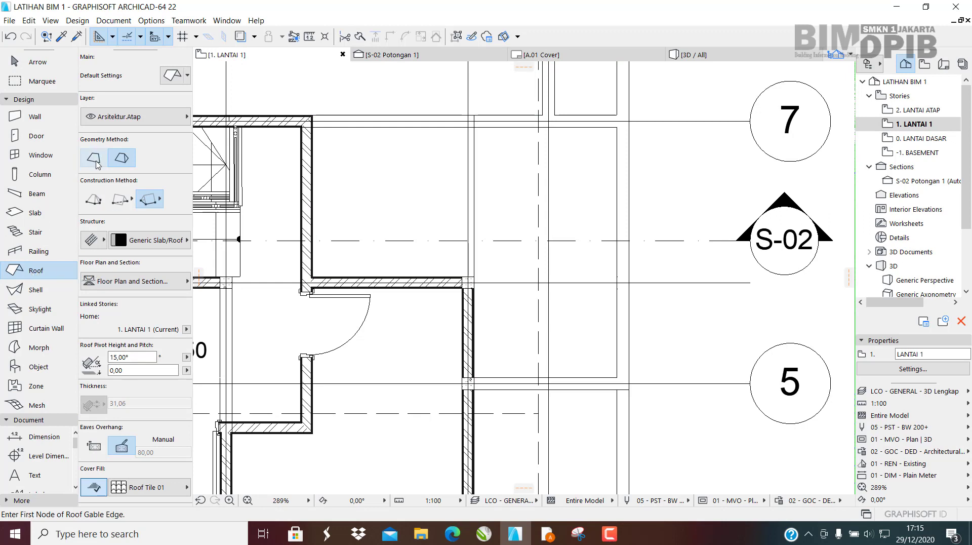
pyautogui.click(99, 161)
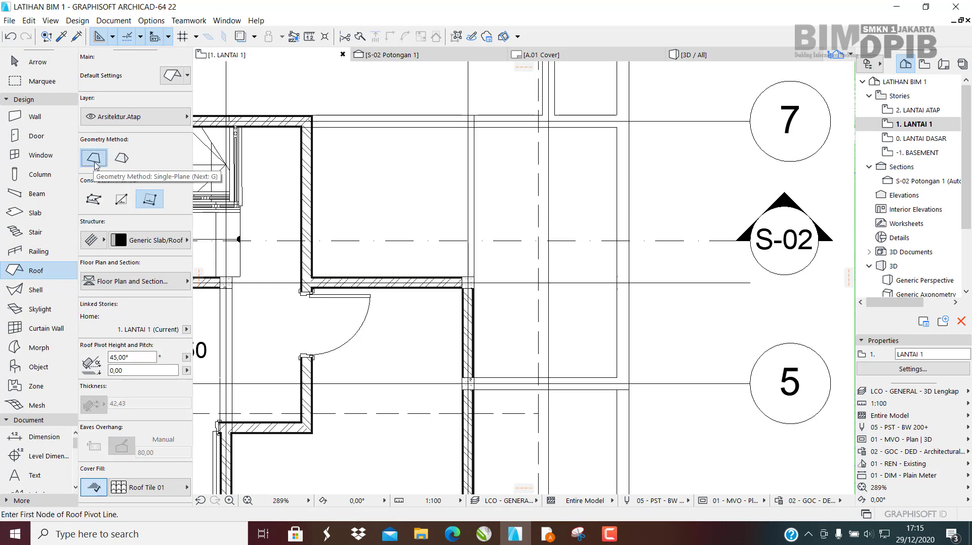
pyautogui.click(94, 201)
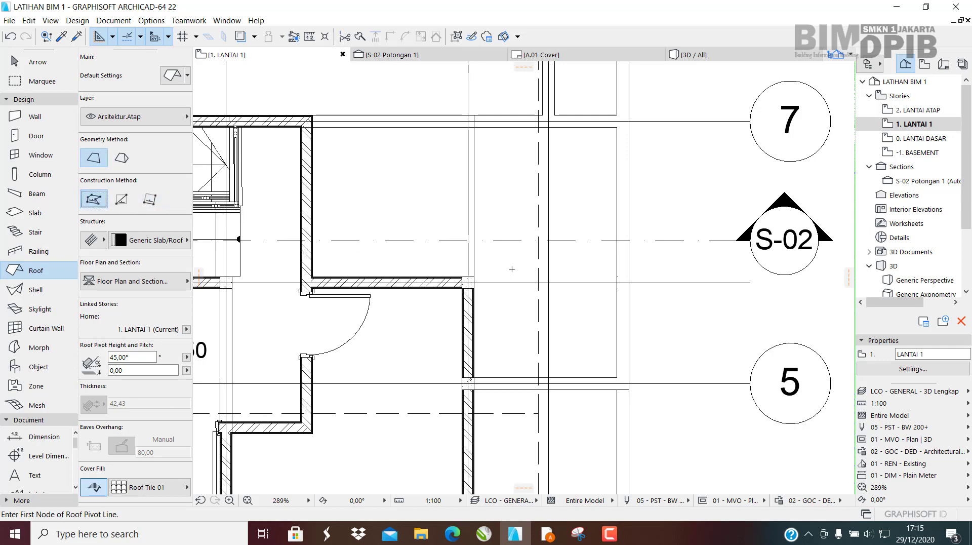
# Examine the wall corners and beam edges along grid line 5 where the side extension roof starts.
pyautogui.moveTo(512, 269); pyautogui.dragTo(502, 231, button='middle')
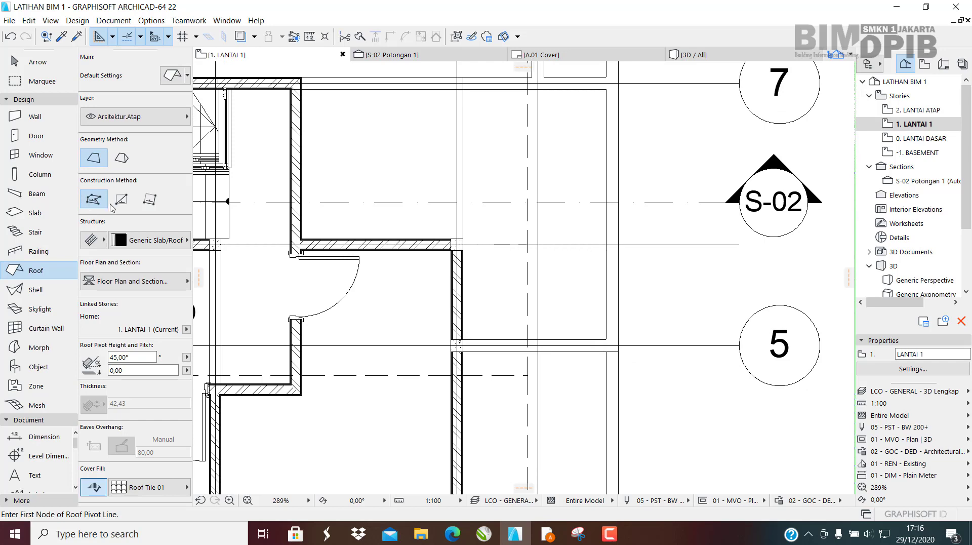
pyautogui.scroll(-2, 318, 192)
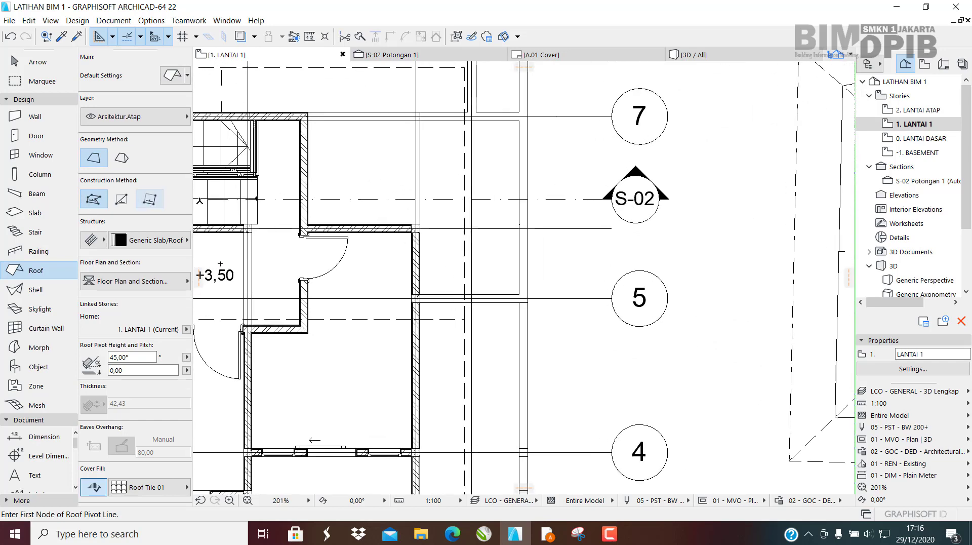
pyautogui.moveTo(474, 289); pyautogui.dragTo(488, 369, button='middle')
pyautogui.scroll(5, 469, 330)
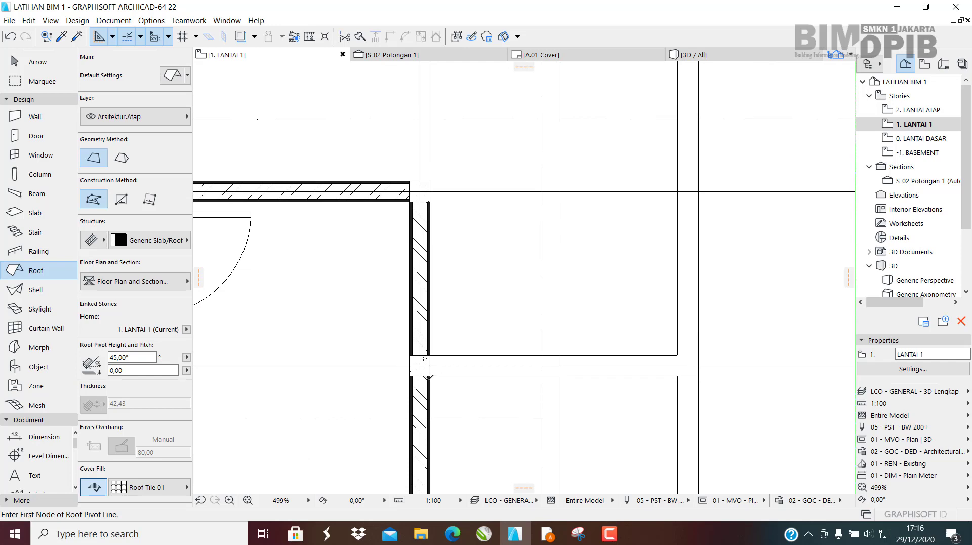
pyautogui.moveTo(447, 211); pyautogui.dragTo(430, 298, button='middle')
pyautogui.scroll(-3, 430, 294)
pyautogui.moveTo(433, 347); pyautogui.dragTo(434, 287, button='middle')
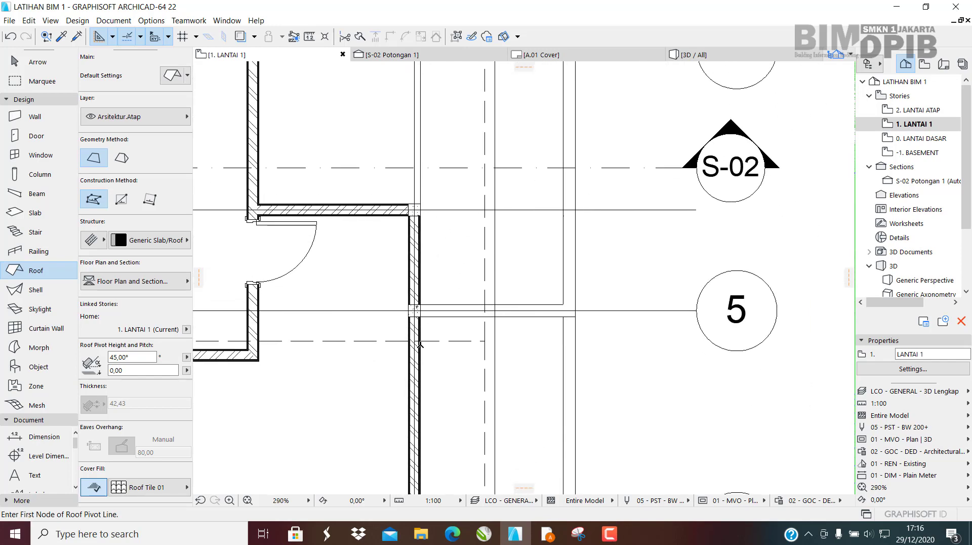
pyautogui.scroll(4, 419, 342)
pyautogui.scroll(-3, 564, 324)
pyautogui.moveTo(483, 167); pyautogui.dragTo(485, 224, button='middle')
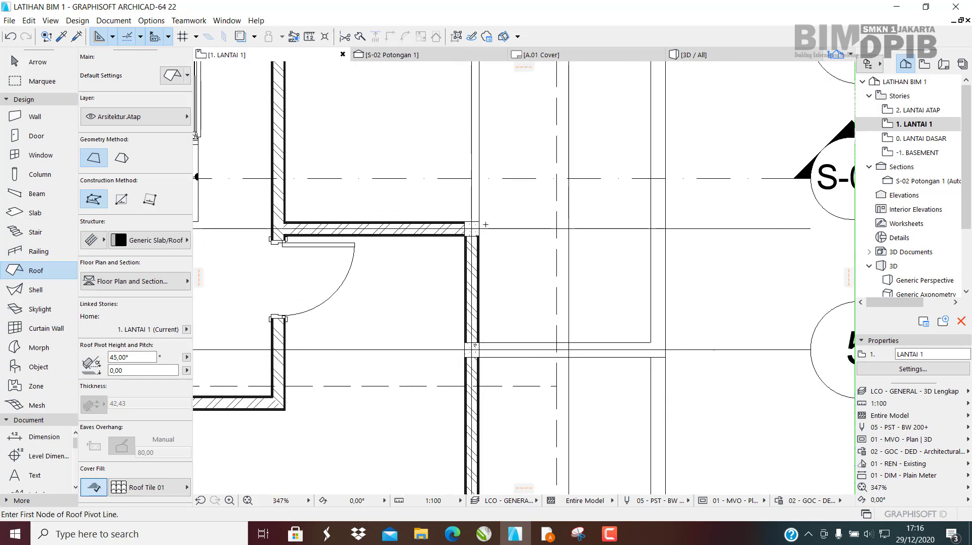
pyautogui.moveTo(497, 294); pyautogui.dragTo(495, 311, button='middle')
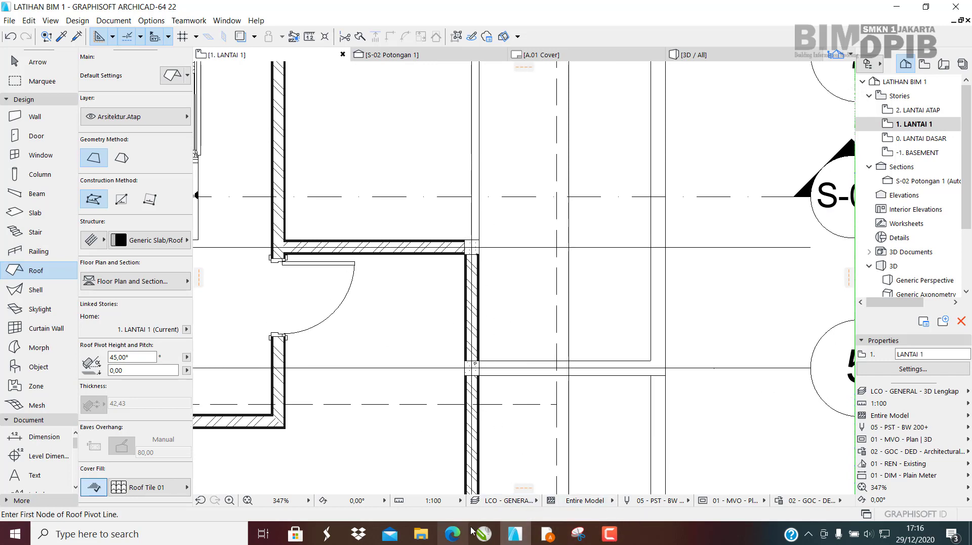
# Switch to the ARS.01-02 floor plan PDF in Edge to check the extension's roof layout, and return to Archicad.
pyautogui.click(547, 533)
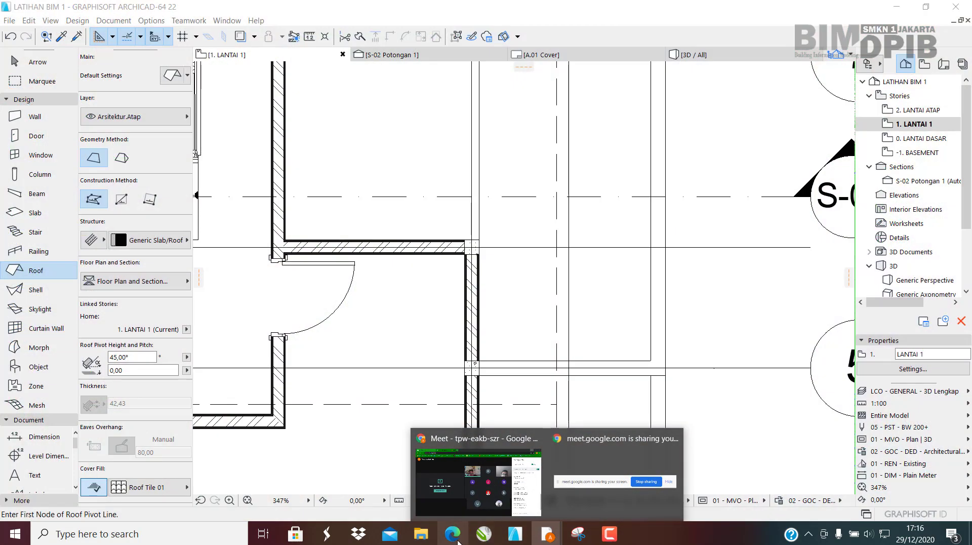
pyautogui.click(452, 533)
pyautogui.scroll(2, 268, 349)
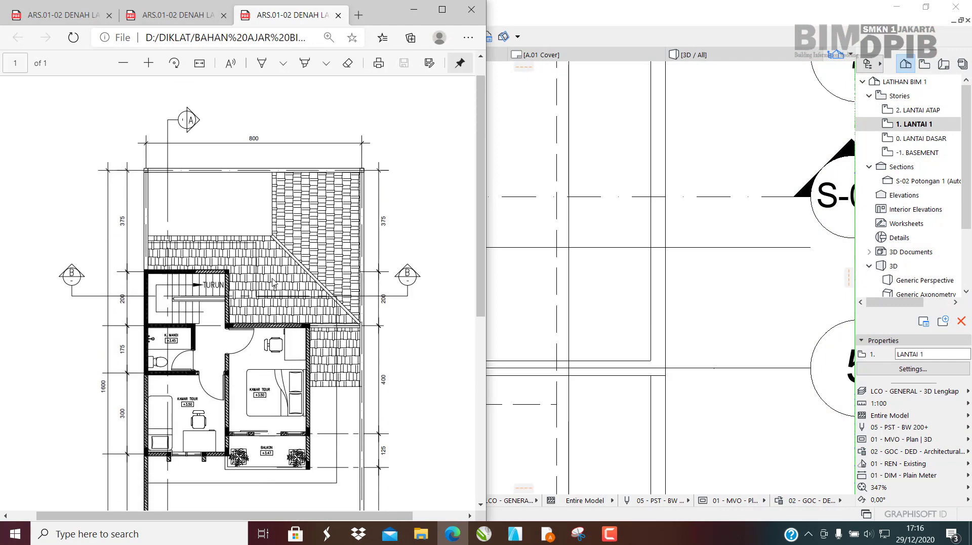
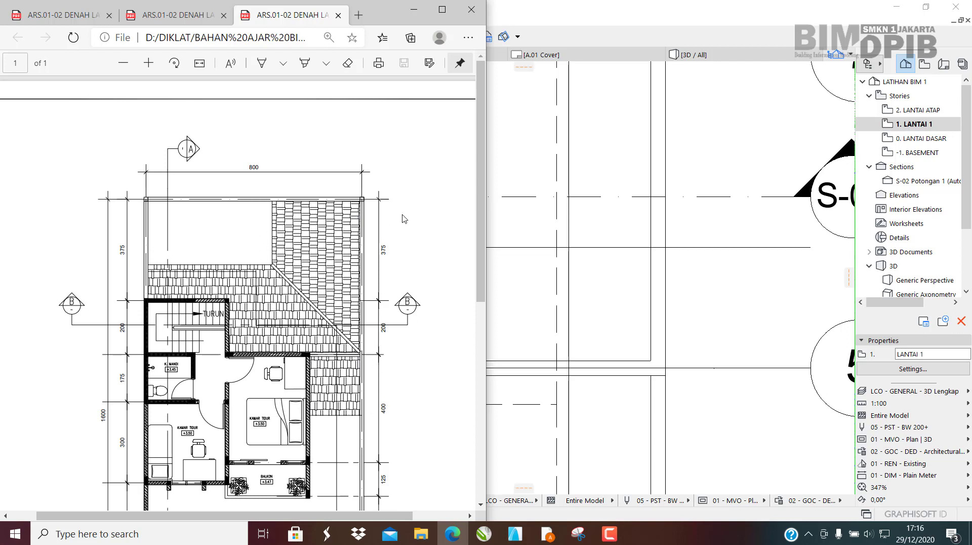
pyautogui.click(517, 160)
# Draw the roof pivot line along the grid line 5 beam's lower edge, from wall face to outer beam corner, pitching upward toward grid line 7.
pyautogui.moveTo(431, 288); pyautogui.dragTo(396, 170, button='middle')
pyautogui.scroll(-3, 396, 169)
pyautogui.scroll(6, 473, 384)
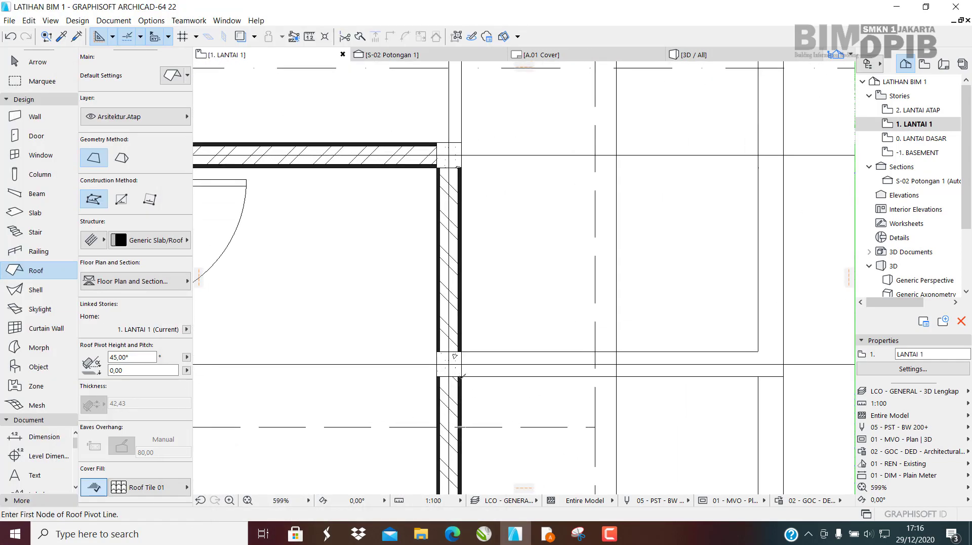
pyautogui.click(461, 377)
pyautogui.moveTo(760, 379); pyautogui.dragTo(637, 381, button='middle')
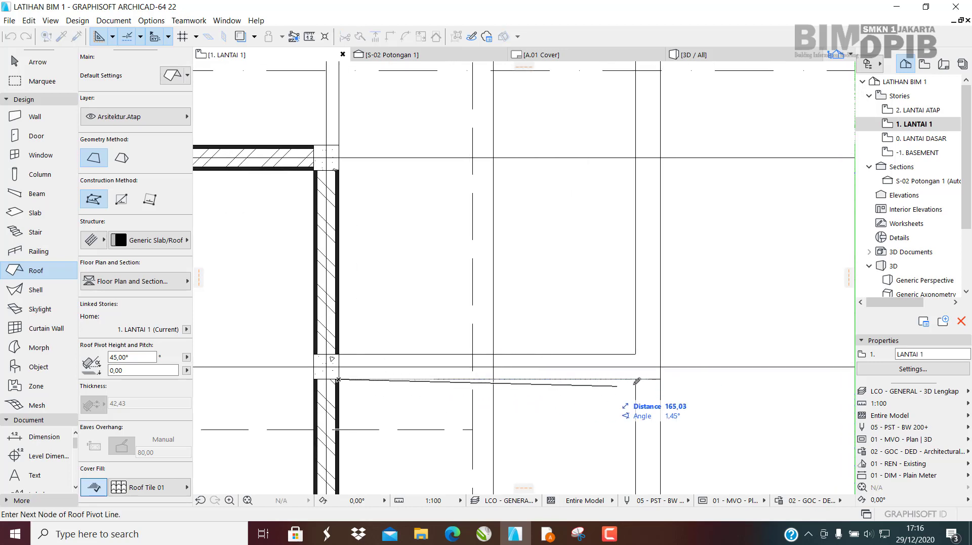
pyautogui.click(661, 379)
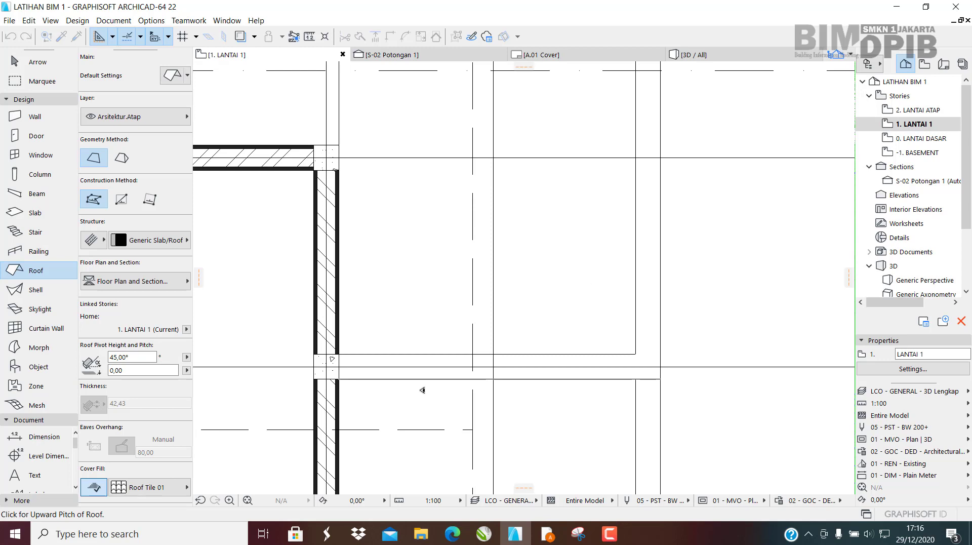
pyautogui.moveTo(394, 302); pyautogui.dragTo(449, 302, button='middle')
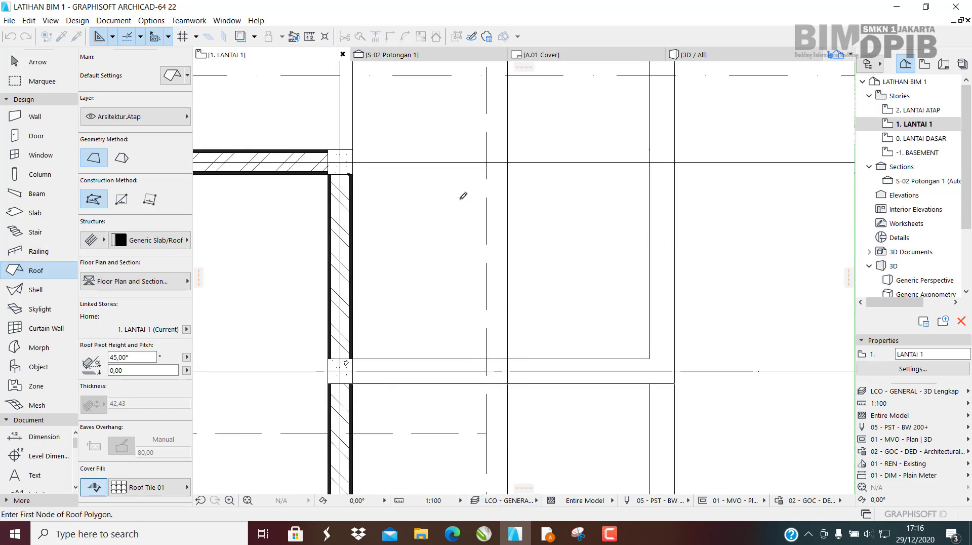
# Outline the roof as a 192.50-wide rectangle from the pivot line up to the bedroom wall's upper outer corner.
pyautogui.scroll(1, 354, 385)
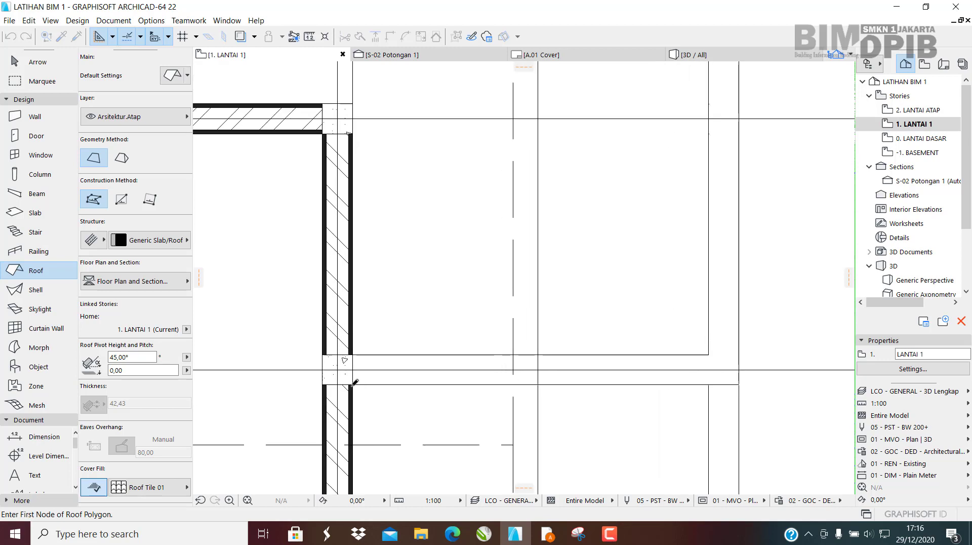
pyautogui.click(352, 384)
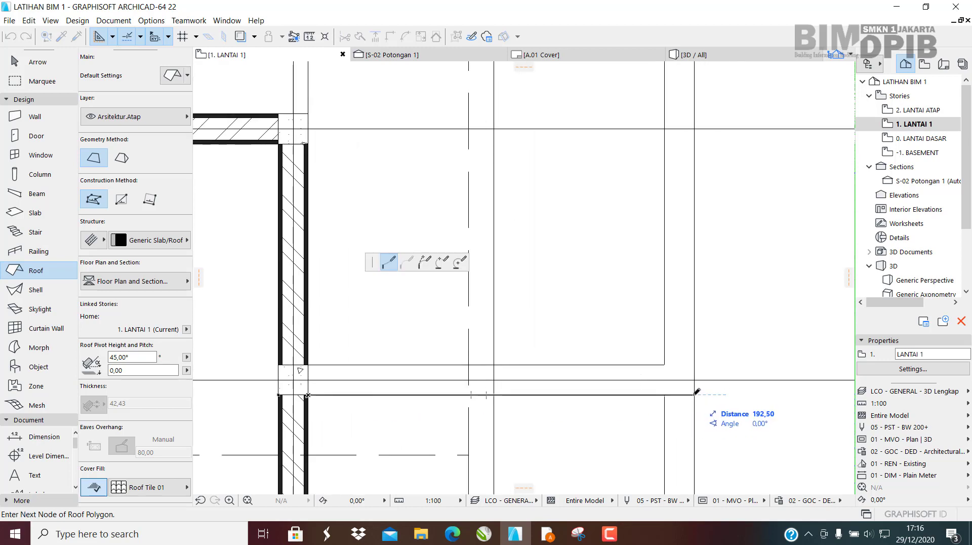
pyautogui.click(694, 394)
pyautogui.moveTo(695, 238); pyautogui.dragTo(693, 320, button='middle')
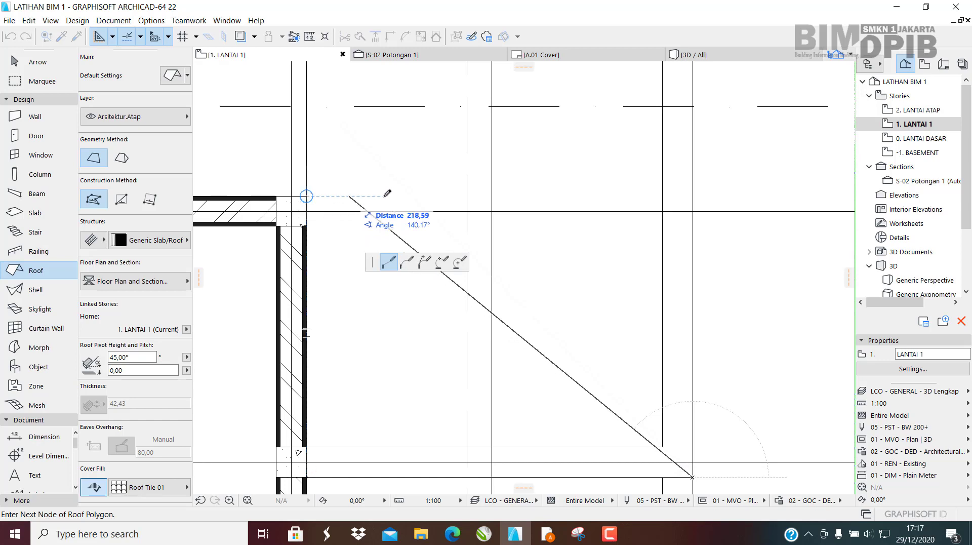
pyautogui.click(697, 195)
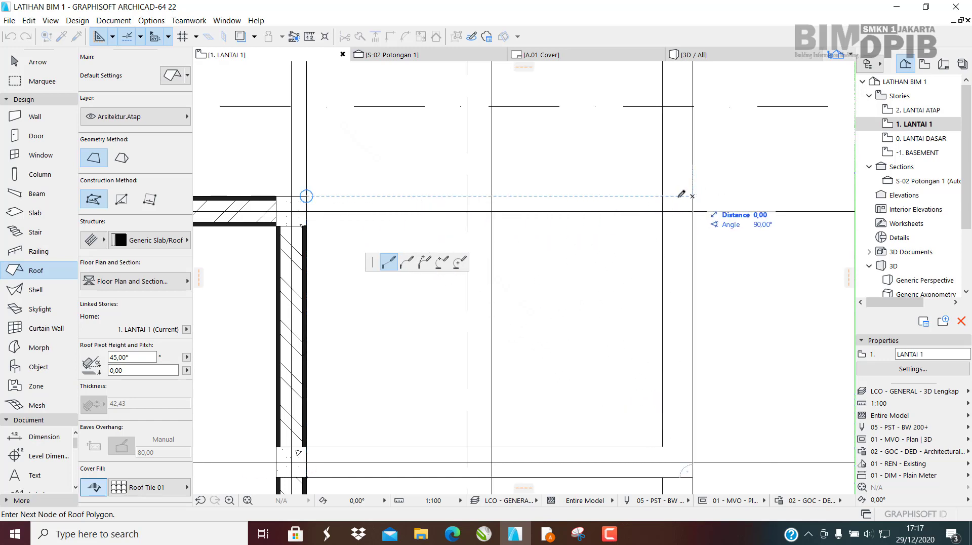
pyautogui.click(306, 196)
pyautogui.moveTo(370, 277); pyautogui.dragTo(408, 126, button='middle')
pyautogui.click(345, 326)
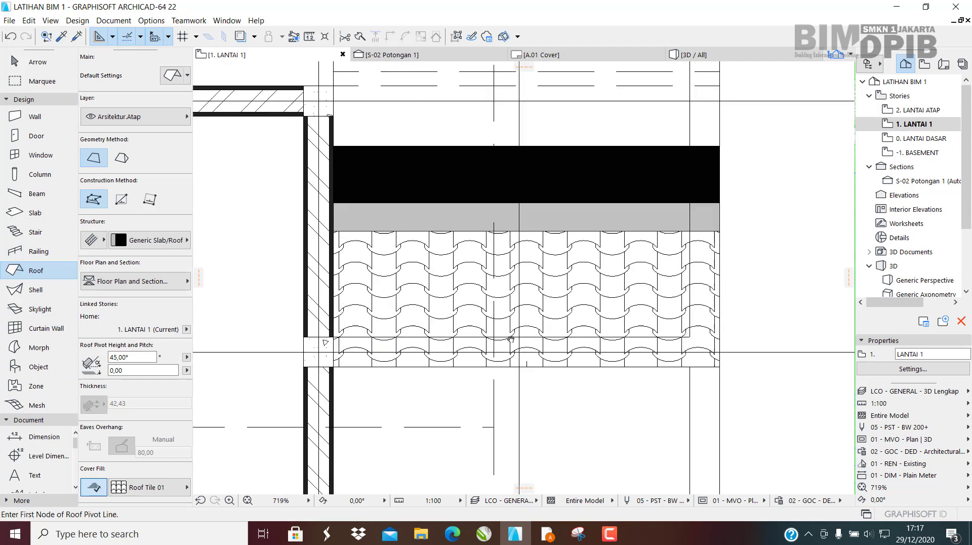
# Set the new side extension roof's pitch to 25° in the 3D view, and return to the LANTAI 1 floor plan.
pyautogui.click(715, 57)
pyautogui.keyDown('shift'); pyautogui.moveTo(501, 221); pyautogui.dragTo(459, 290, button='middle'); pyautogui.keyUp('shift')
pyautogui.press('Escape')
pyautogui.press('Escape')
pyautogui.scroll(3, 486, 289)
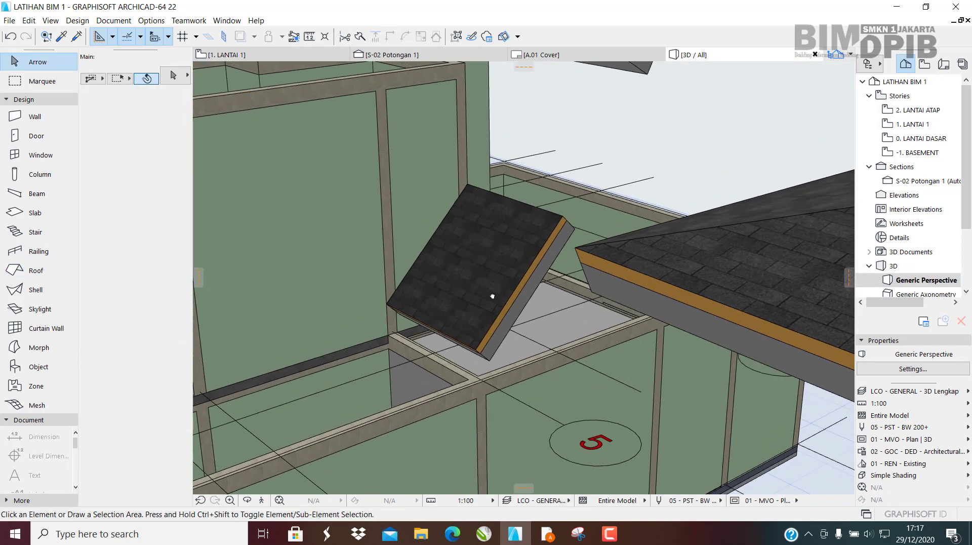
pyautogui.click(527, 301)
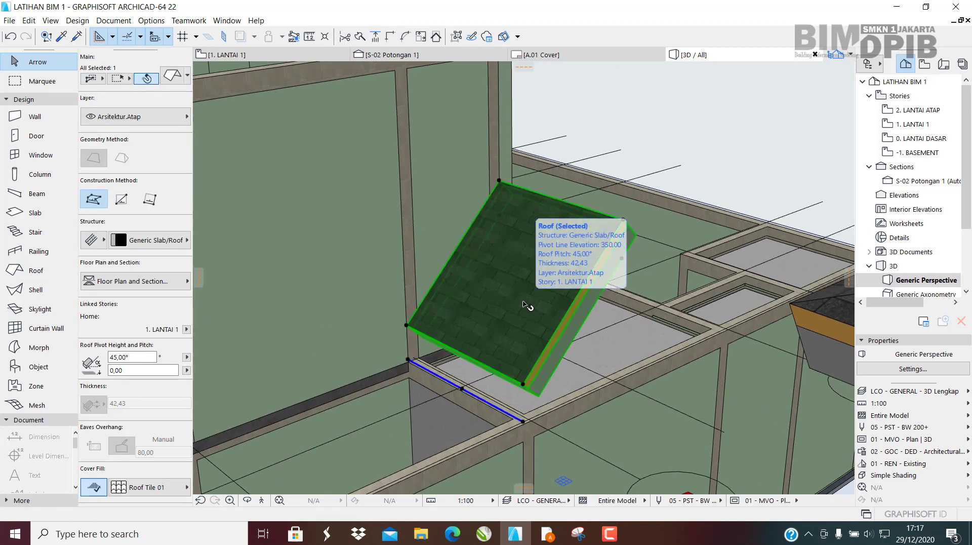
pyautogui.doubleClick(527, 304)
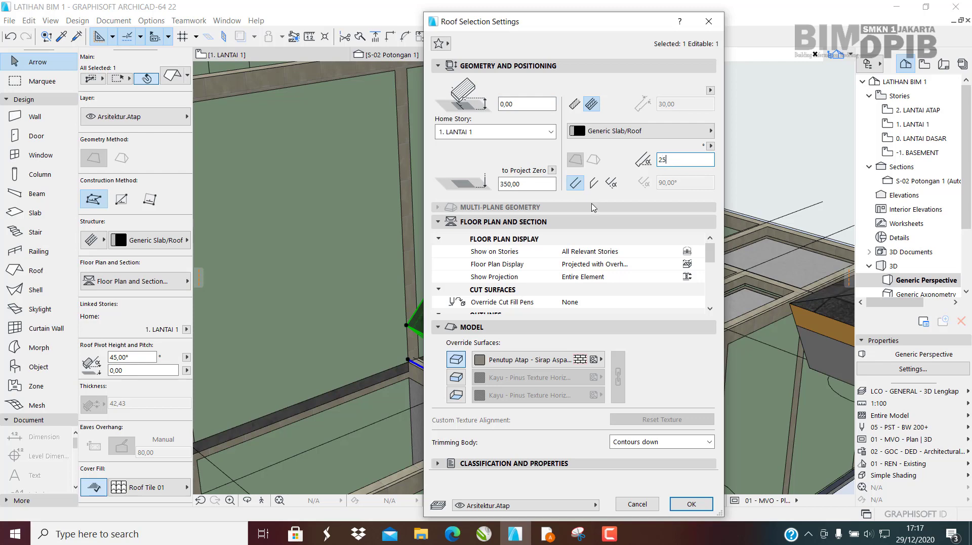
pyautogui.write('25')
pyautogui.press('Return')
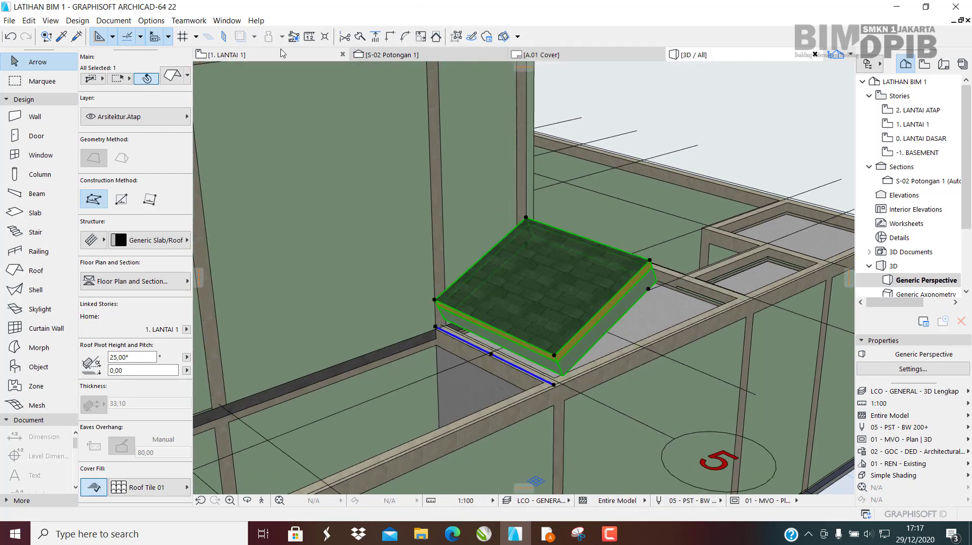
pyautogui.click(283, 54)
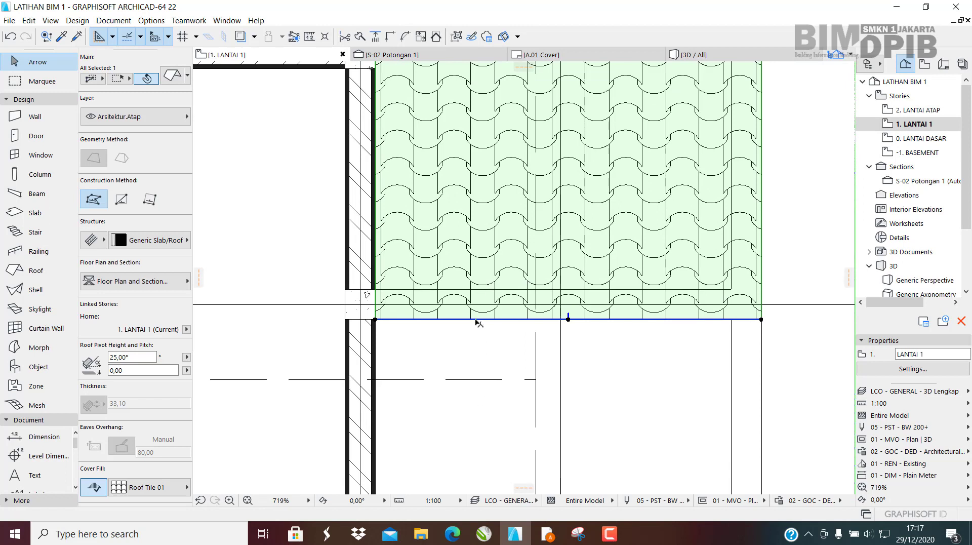
# Try offsetting the roof's lower edge 50 outward past its pivot line, and undo the offset.
pyautogui.click(476, 320)
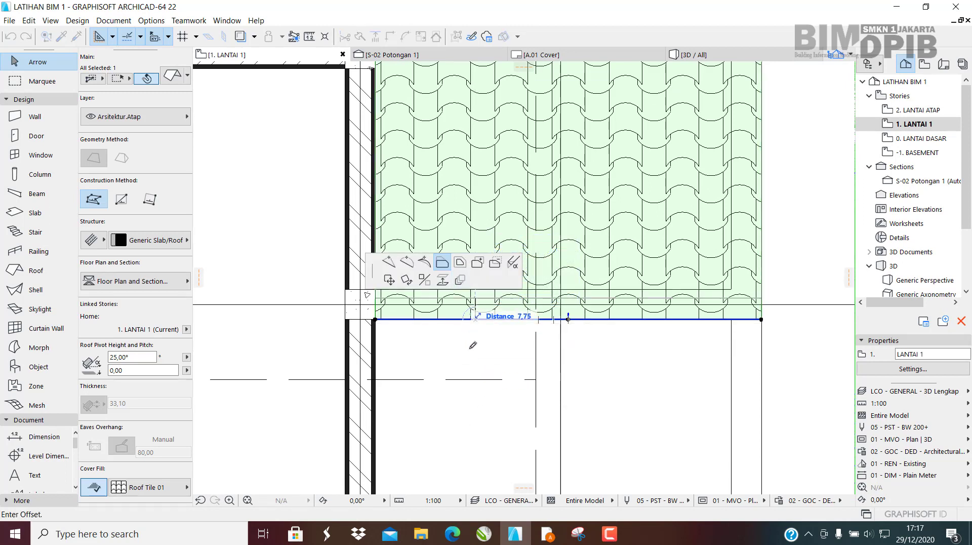
pyautogui.write('5,')
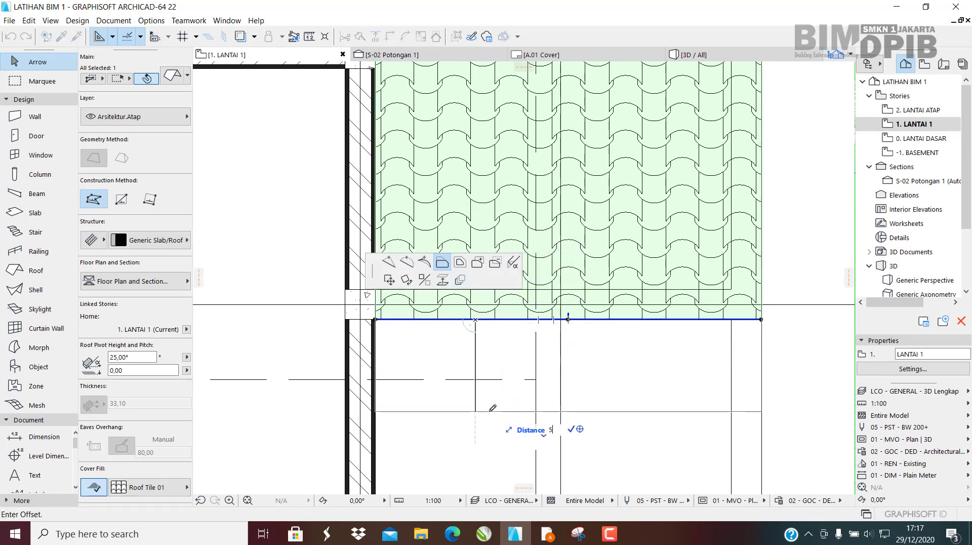
pyautogui.write('0')
pyautogui.press('Return')
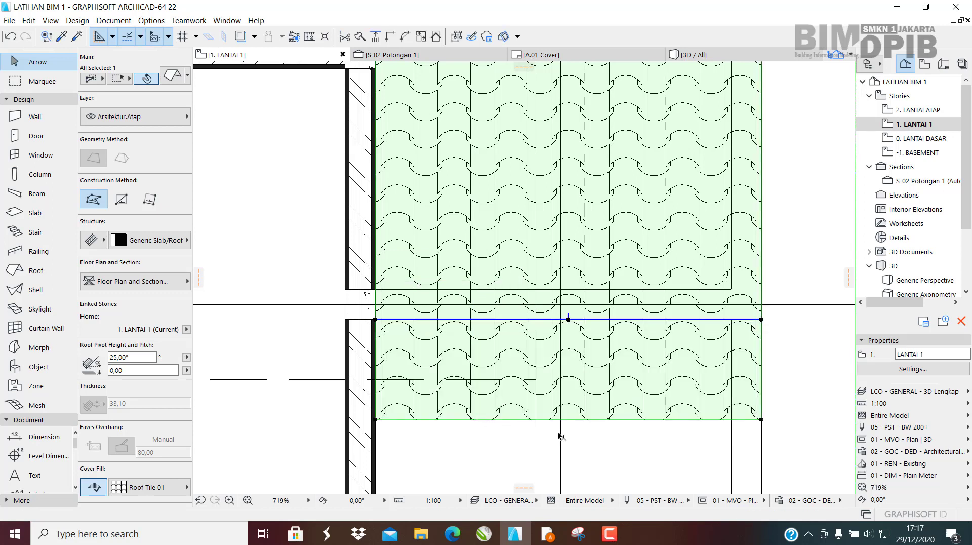
pyautogui.hotkey('ctrl', 'z')
# Offset the side extension roof's lower edge 50 outward beyond the pivot line to form the eaves overhang.
pyautogui.click(494, 320)
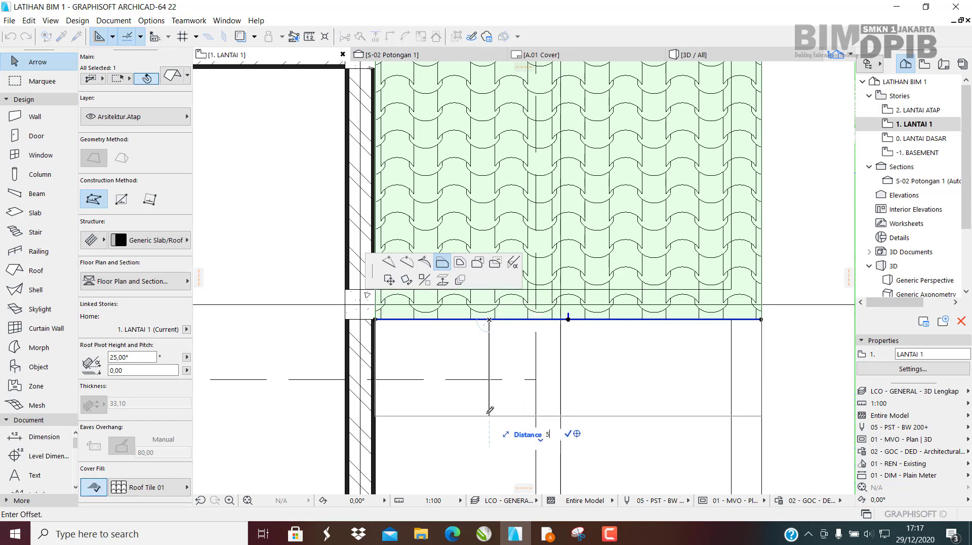
pyautogui.write('0')
pyautogui.press('Return')
pyautogui.scroll(-6, 499, 391)
pyautogui.moveTo(499, 391); pyautogui.dragTo(504, 403, button='middle')
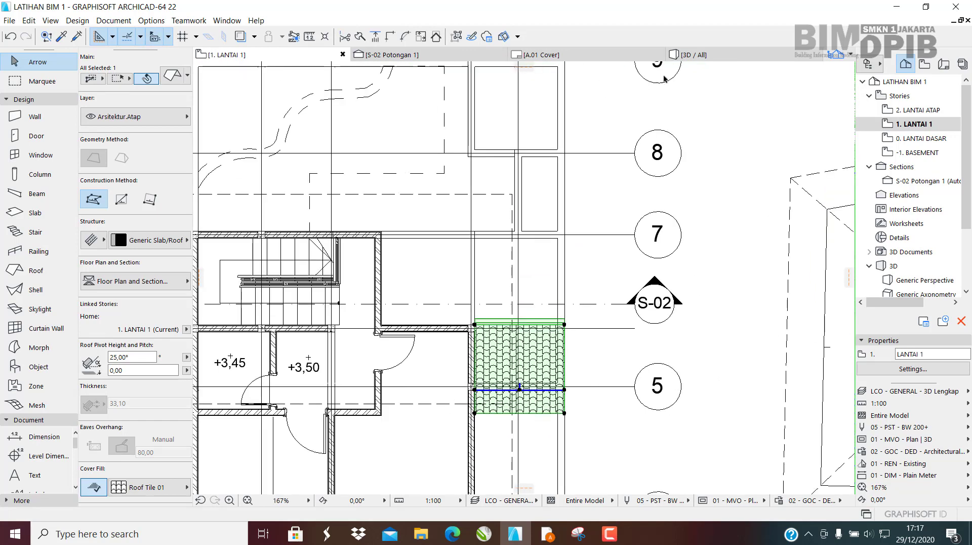
pyautogui.scroll(3, 542, 295)
pyautogui.moveTo(489, 223); pyautogui.dragTo(517, 298, button='middle')
pyautogui.scroll(-2, 509, 273)
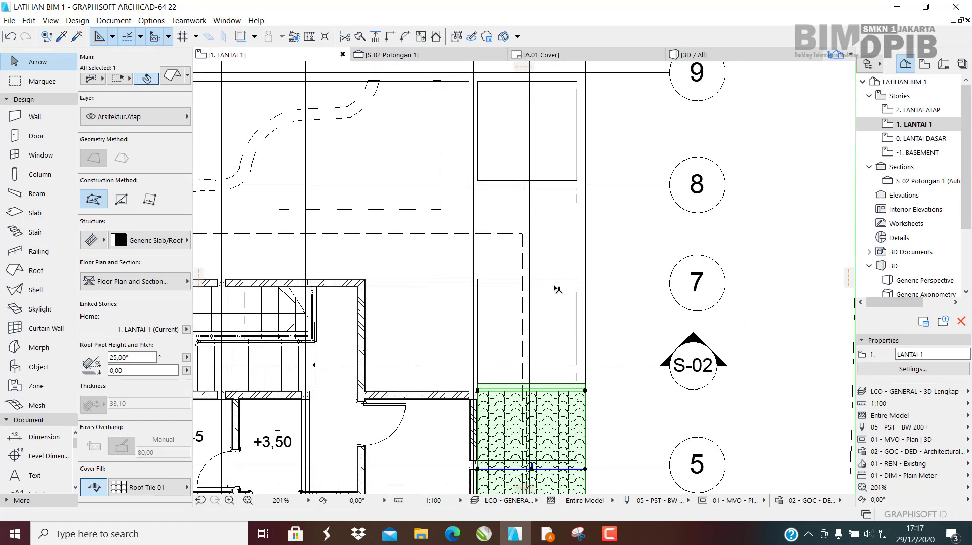
# Place a single-plane roof's pivot line along the dashed opening's outer edge, from its lower corner up to the corner by axis 9, rising outward.
pyautogui.moveTo(351, 310); pyautogui.dragTo(490, 327, button='middle')
pyautogui.moveTo(599, 151); pyautogui.dragTo(516, 112, button='middle')
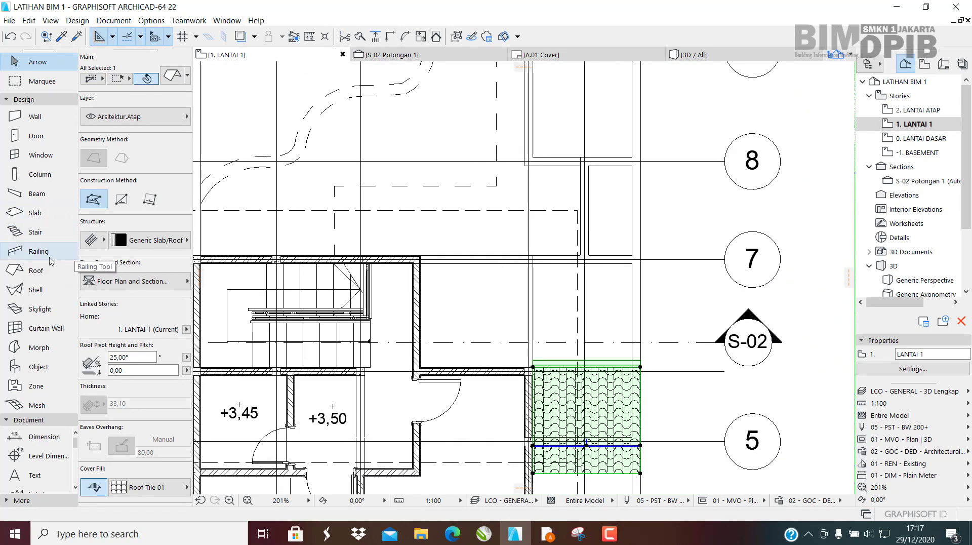
pyautogui.click(33, 272)
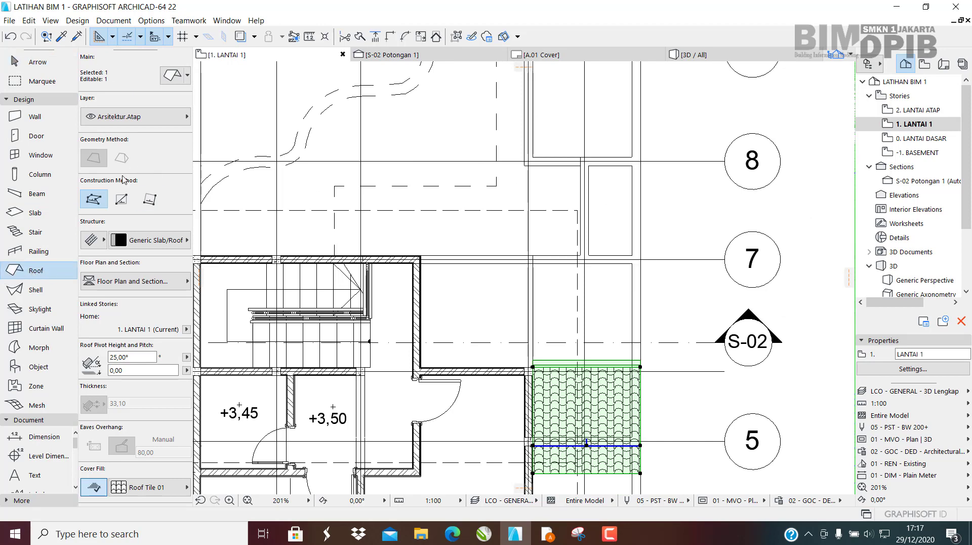
pyautogui.press('Escape')
pyautogui.moveTo(524, 236); pyautogui.dragTo(514, 312, button='middle')
pyautogui.scroll(2, 488, 256)
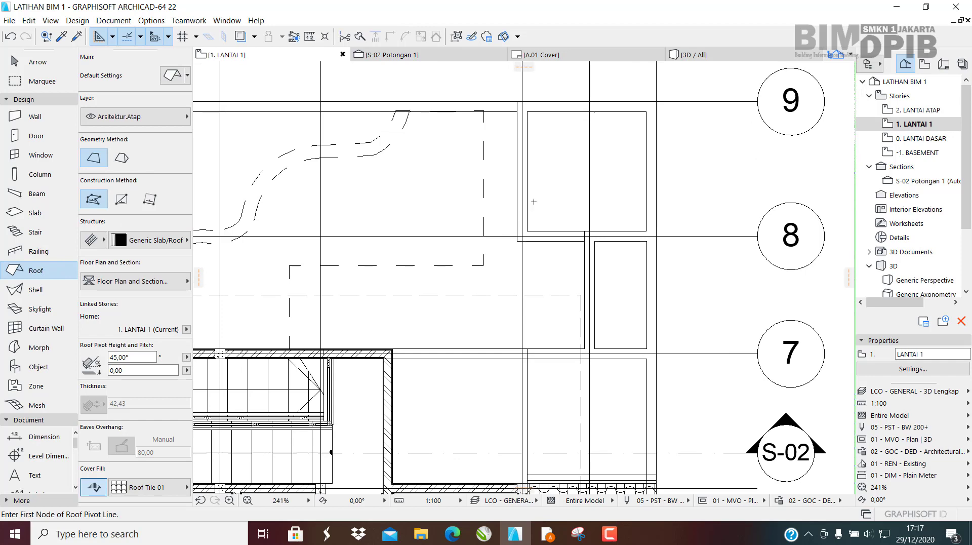
pyautogui.scroll(-2, 533, 202)
pyautogui.scroll(3, 504, 147)
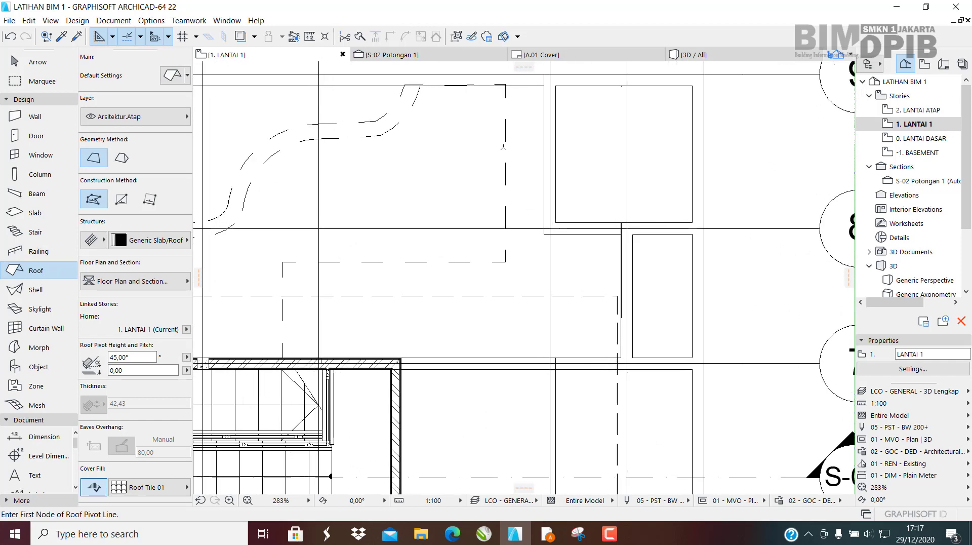
pyautogui.moveTo(504, 147); pyautogui.dragTo(506, 204, button='middle')
pyautogui.scroll(-4, 514, 289)
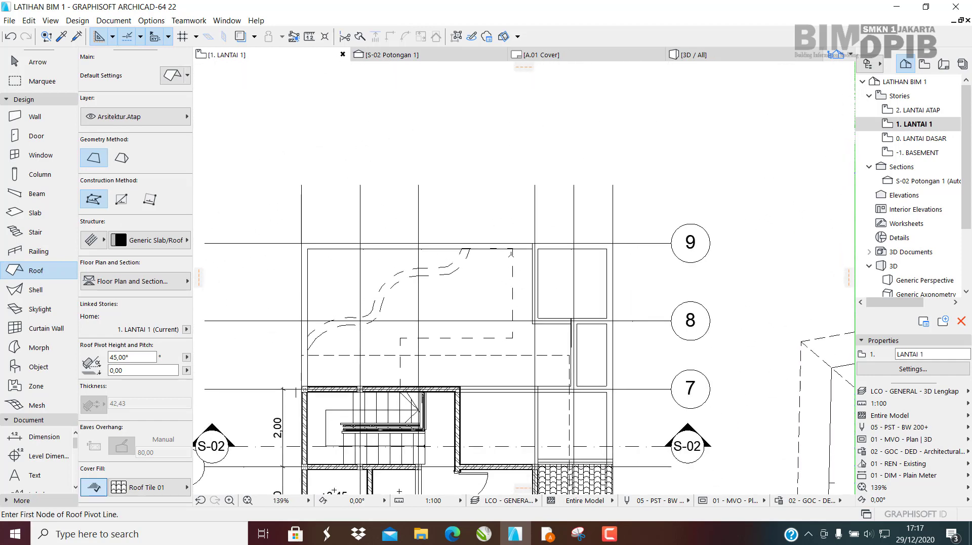
pyautogui.moveTo(497, 346); pyautogui.dragTo(489, 283, button='middle')
pyautogui.scroll(2, 524, 303)
pyautogui.scroll(2, 488, 282)
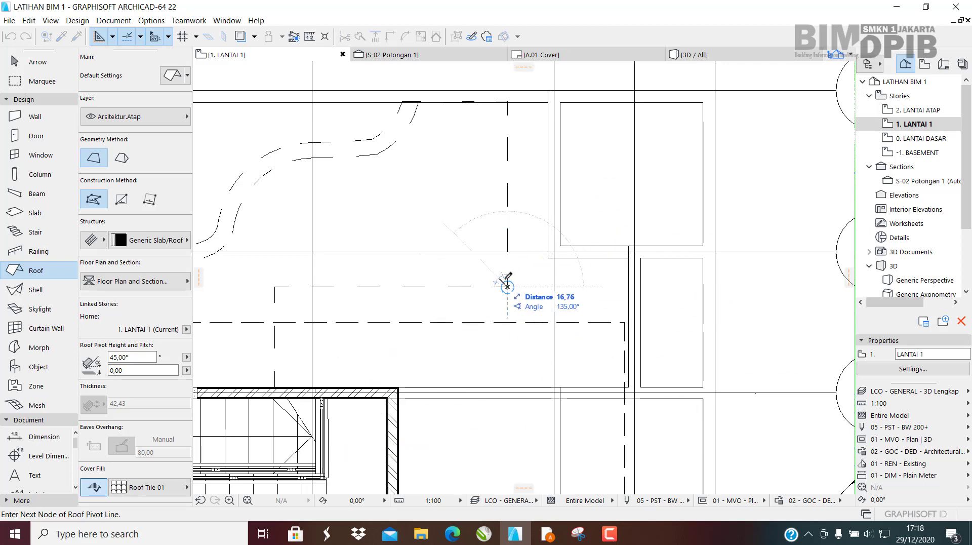
pyautogui.scroll(3, 511, 99)
pyautogui.click(512, 100)
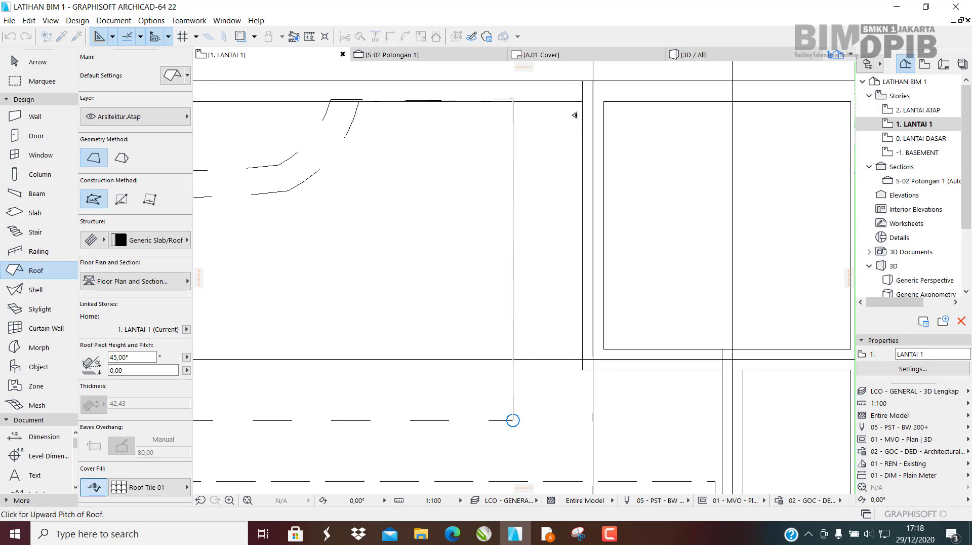
pyautogui.scroll(-3, 593, 157)
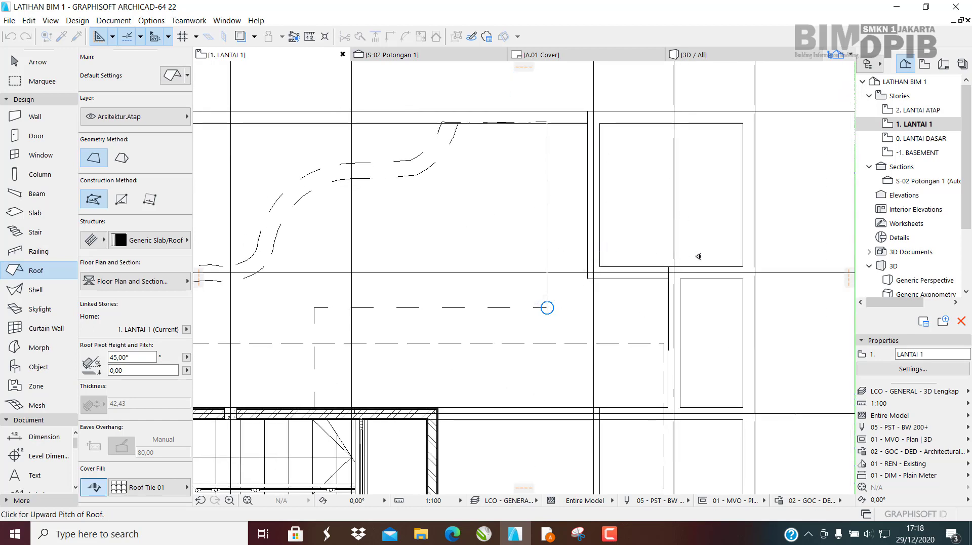
pyautogui.scroll(5, 553, 328)
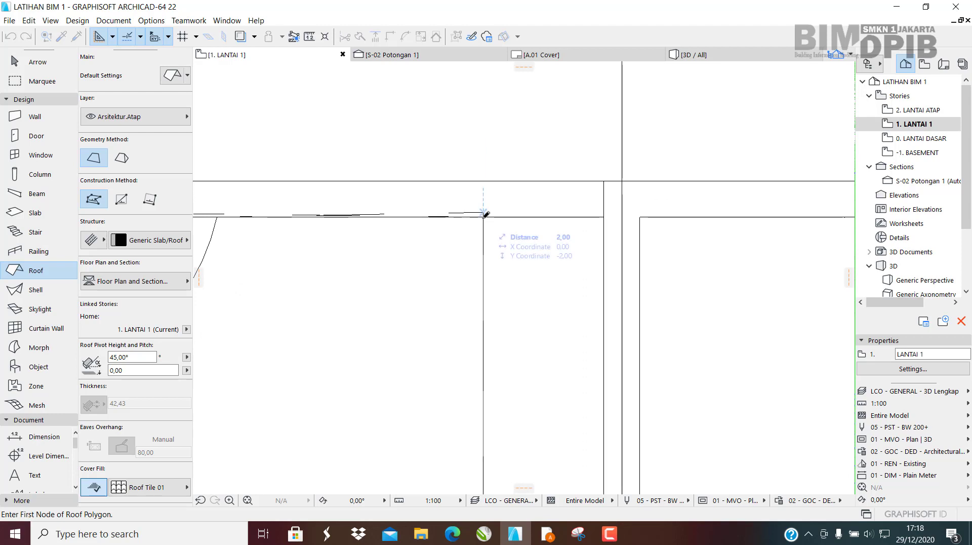
# Trace the roof outline from the pivot line's upper end across to the outer wall, and 552.50 down to the existing tiled roof's outer corner.
pyautogui.click(485, 214)
pyautogui.scroll(-3, 550, 206)
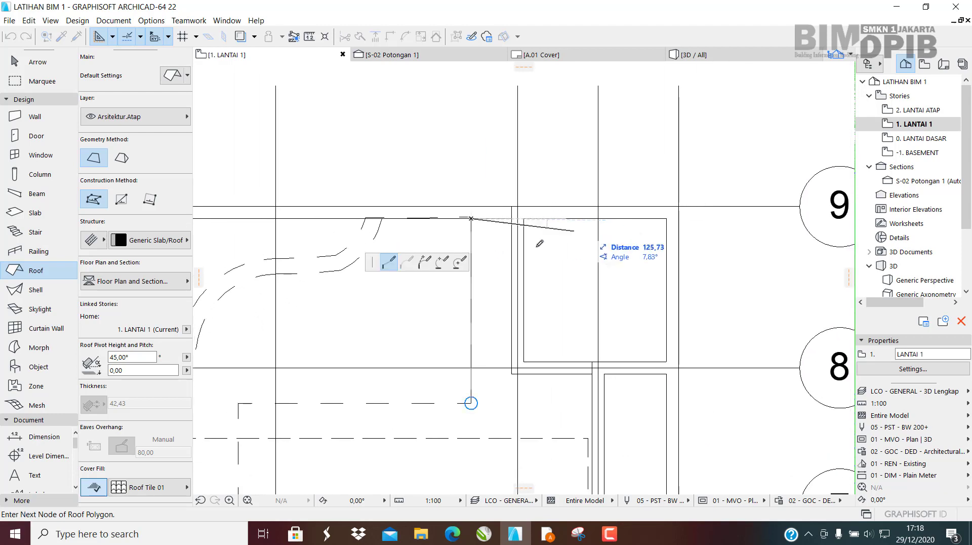
pyautogui.scroll(4, 656, 232)
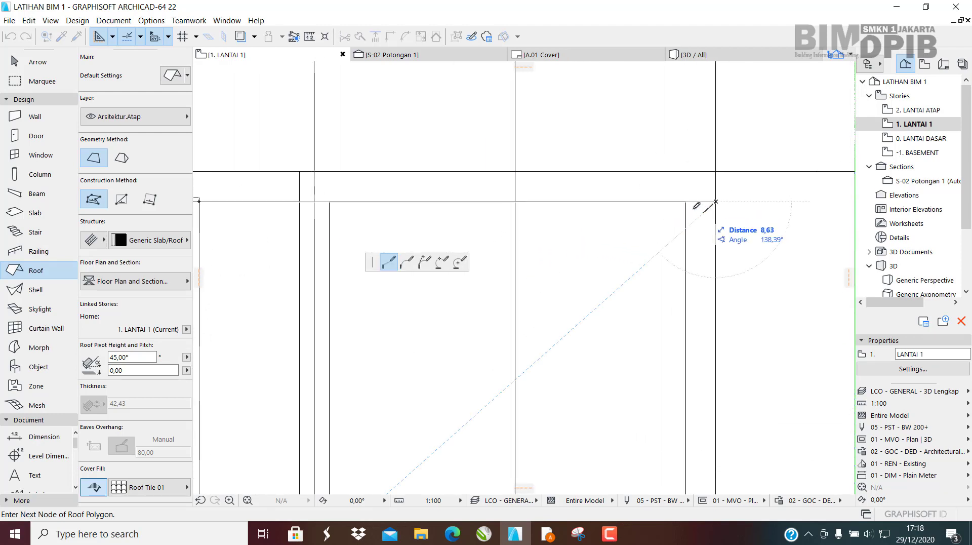
pyautogui.scroll(-3, 715, 201)
pyautogui.scroll(5, 729, 408)
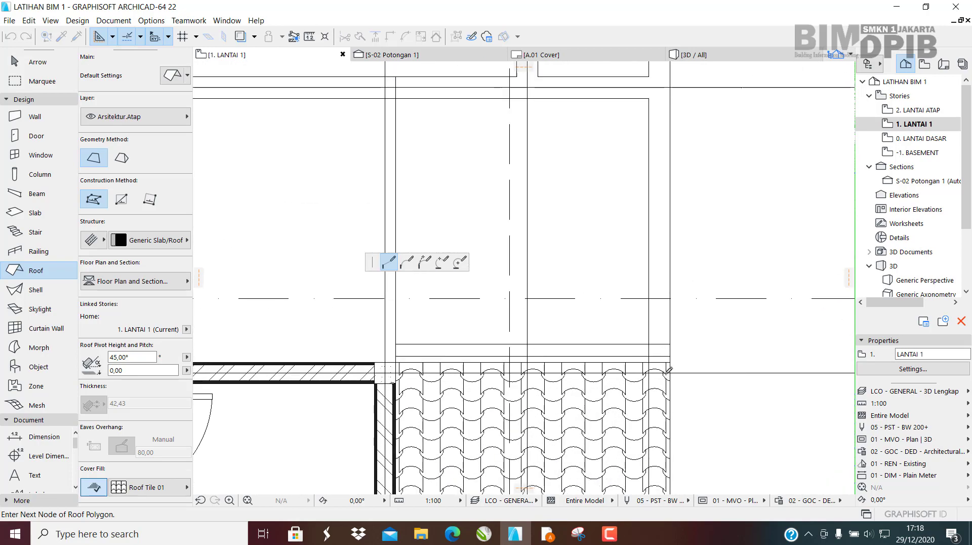
pyautogui.scroll(2, 666, 373)
pyautogui.scroll(1, 651, 362)
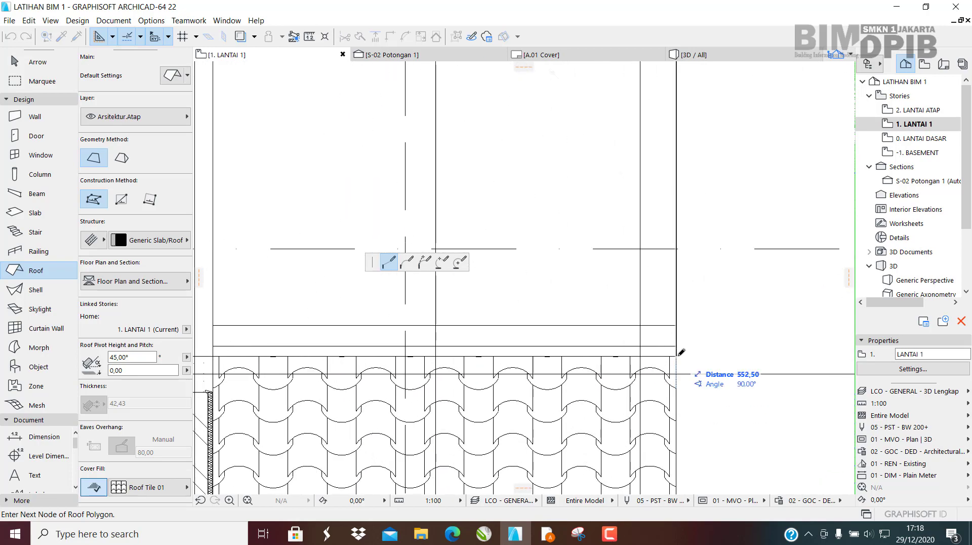
# Close the roof outline diagonally to the pivot line's lower end and back up to the starting corner by axis 9.
pyautogui.scroll(-3, 722, 346)
pyautogui.scroll(1, 701, 402)
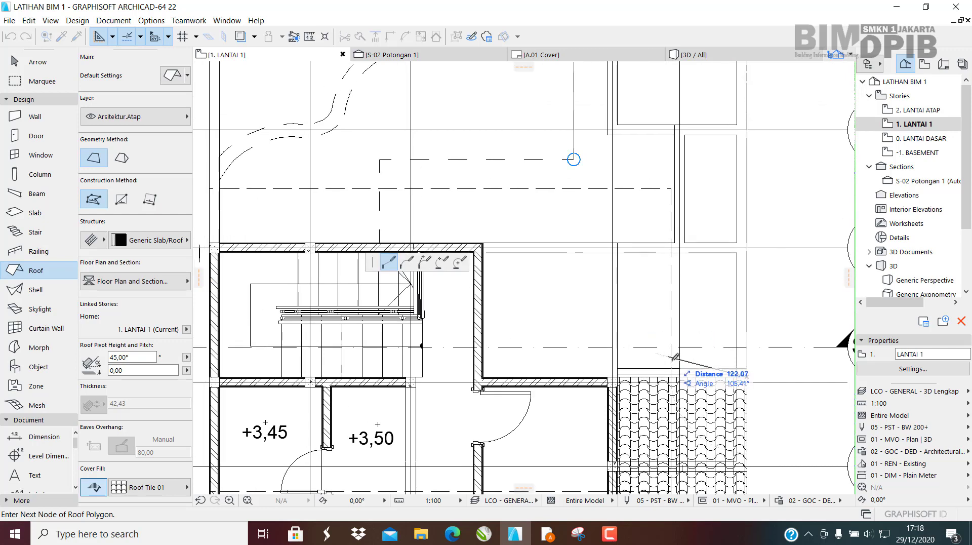
pyautogui.scroll(3, 572, 289)
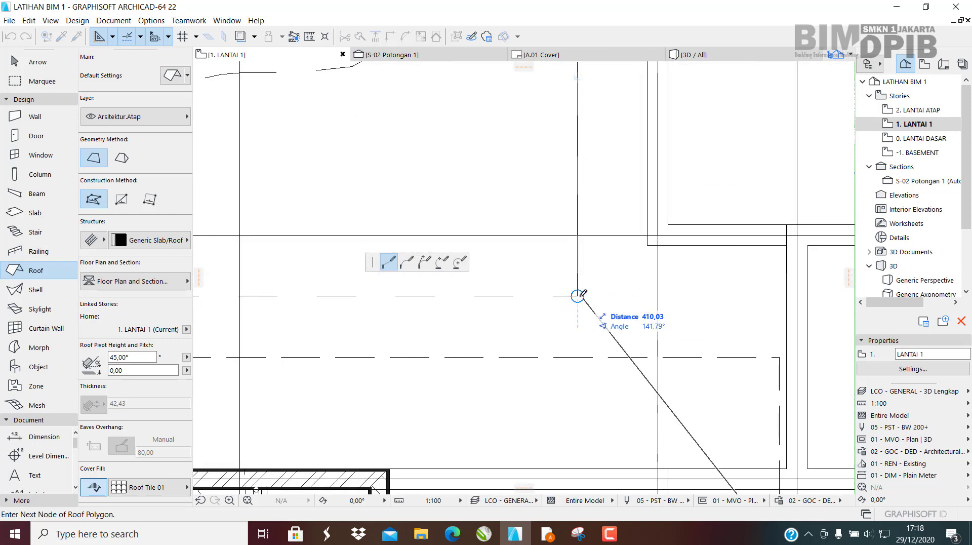
pyautogui.moveTo(651, 178); pyautogui.dragTo(622, 353, button='middle')
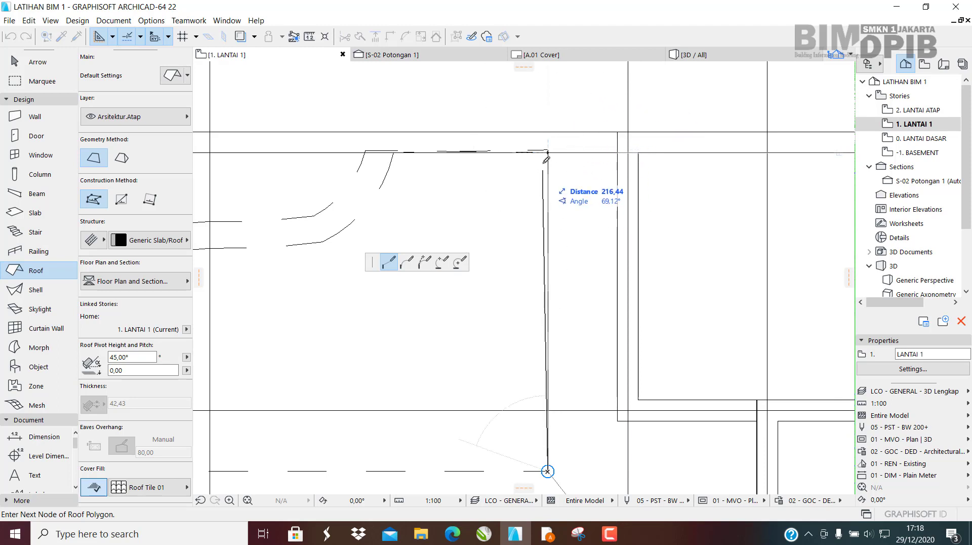
pyautogui.scroll(-3, 557, 133)
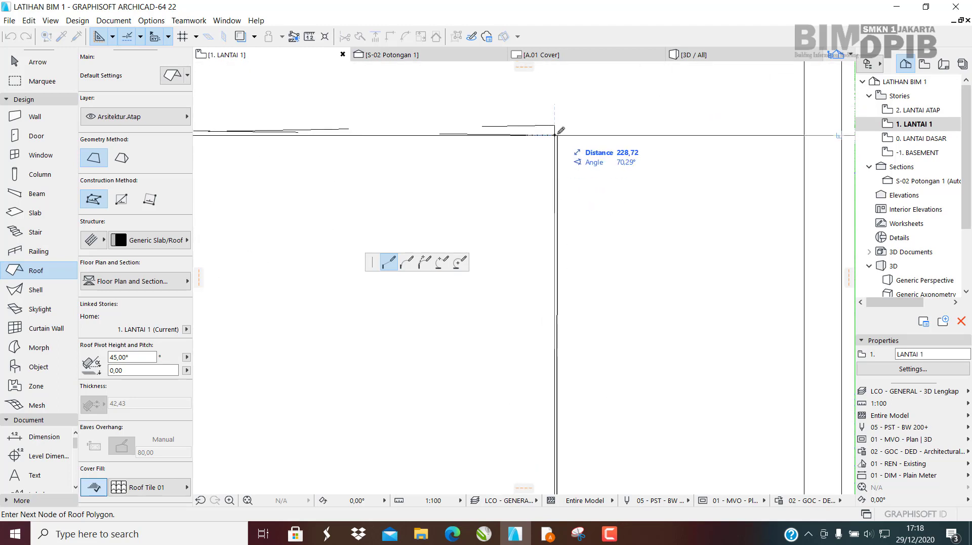
pyautogui.click(555, 135)
pyautogui.scroll(-8, 524, 159)
pyautogui.press('Escape')
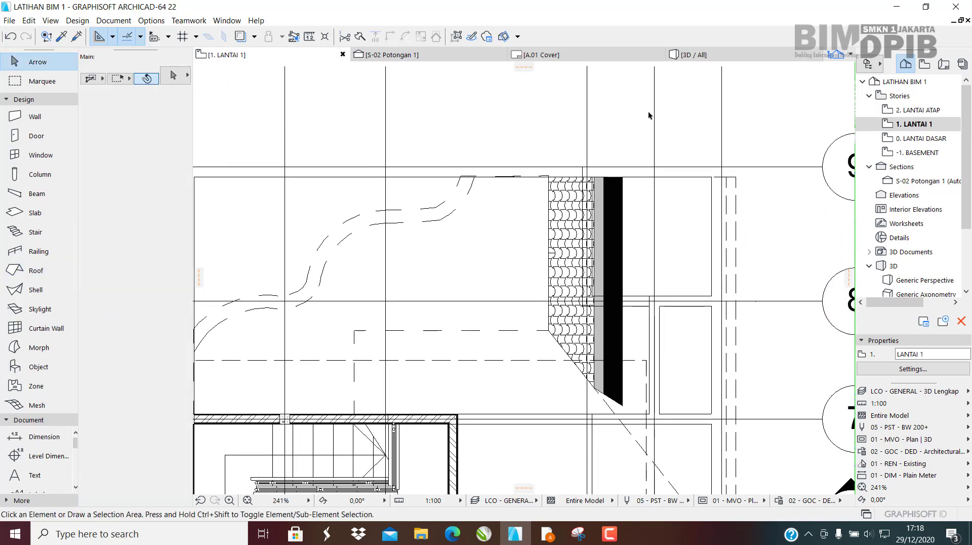
# Set the new outer side roof's pitch to 25° in the 3D view.
pyautogui.click(692, 61)
pyautogui.keyDown('shift'); pyautogui.moveTo(547, 255); pyautogui.dragTo(529, 332, button='middle'); pyautogui.keyUp('shift')
pyautogui.click(495, 280)
pyautogui.doubleClick(530, 332)
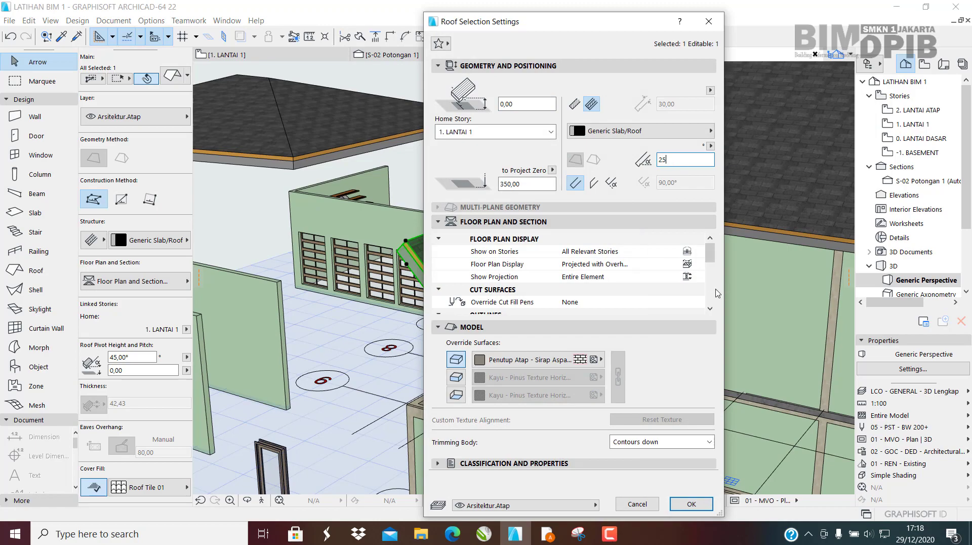
pyautogui.click(697, 503)
pyautogui.keyDown('shift'); pyautogui.moveTo(653, 329); pyautogui.dragTo(487, 272, button='middle'); pyautogui.keyUp('shift')
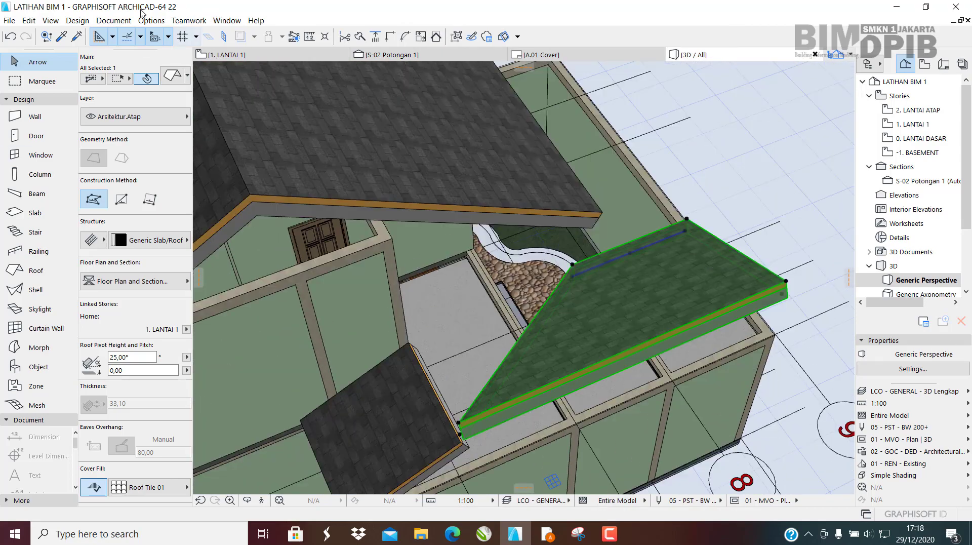
# On the LANTAI 1 floor plan, place another roof's pivot line from the diagonal corner to the far side wall's inner face, rising toward the upper storey.
pyautogui.click(243, 55)
pyautogui.scroll(-2, 524, 274)
pyautogui.moveTo(581, 379); pyautogui.dragTo(602, 259, button='middle')
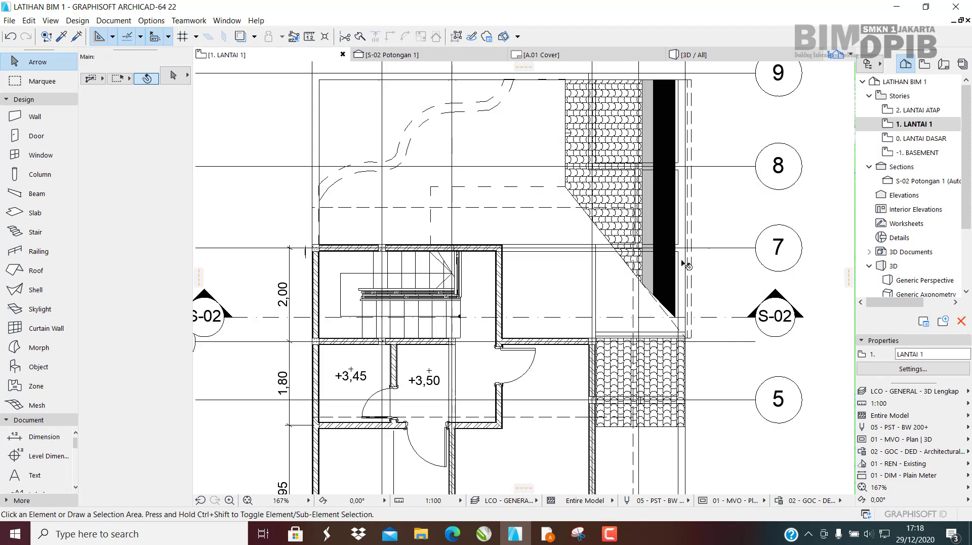
pyautogui.scroll(3, 531, 248)
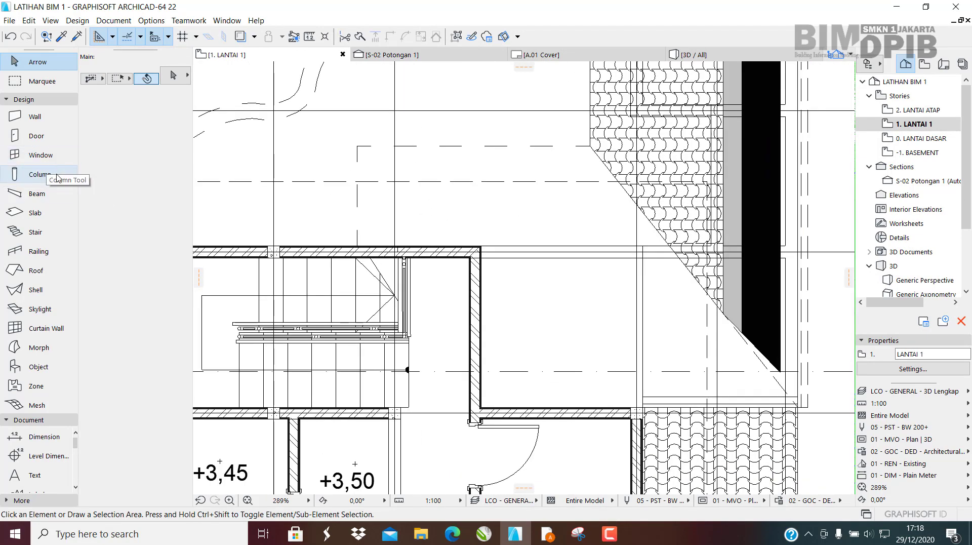
pyautogui.click(33, 271)
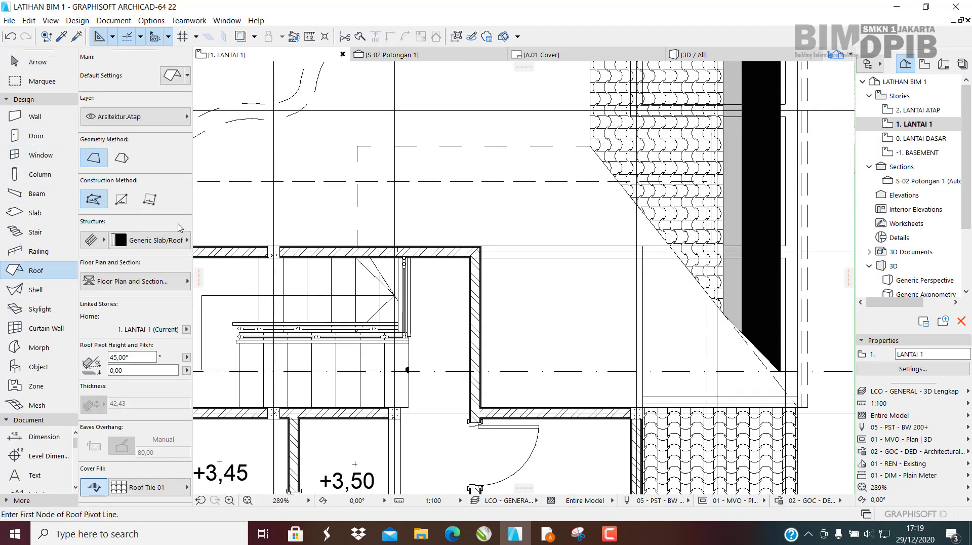
pyautogui.moveTo(378, 207); pyautogui.dragTo(411, 286, button='middle')
pyautogui.scroll(5, 626, 225)
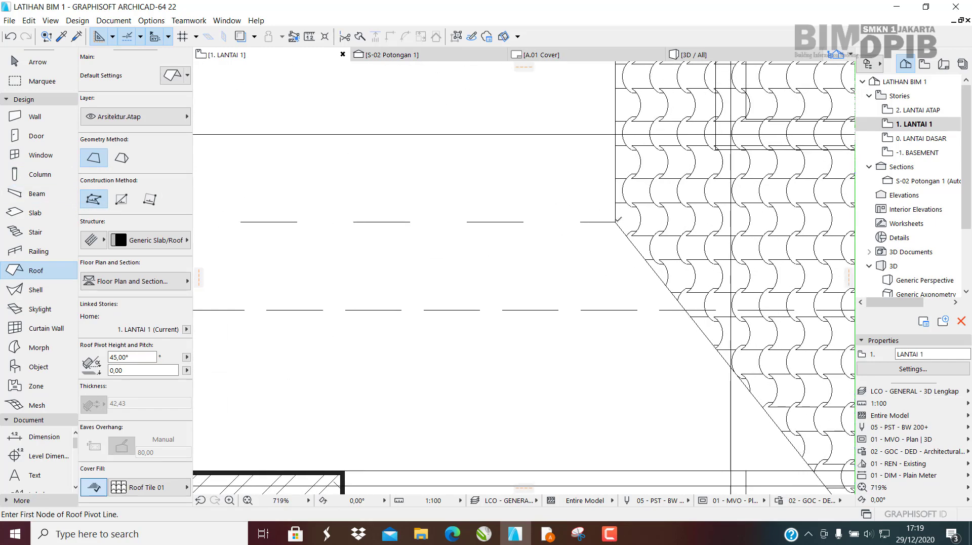
pyautogui.click(618, 218)
pyautogui.scroll(-5, 729, 233)
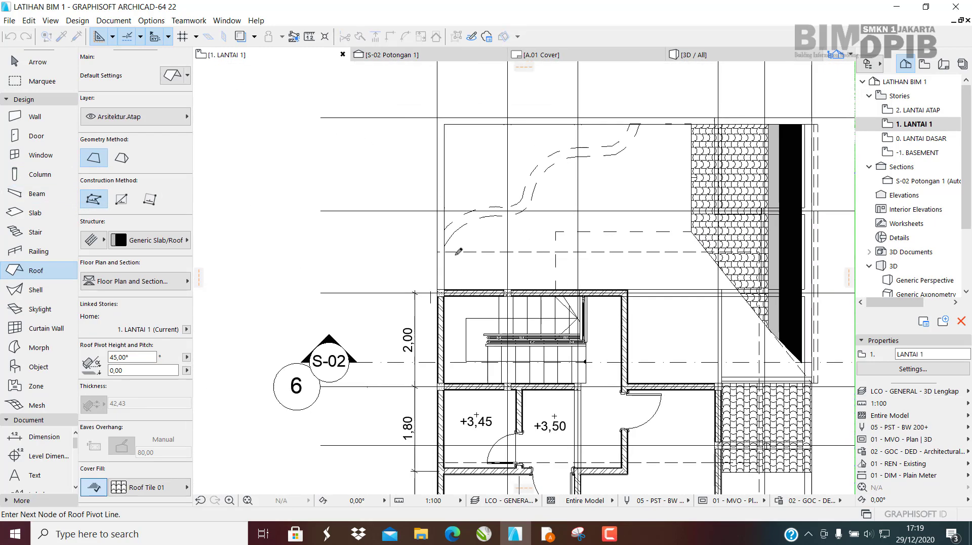
pyautogui.scroll(4, 495, 223)
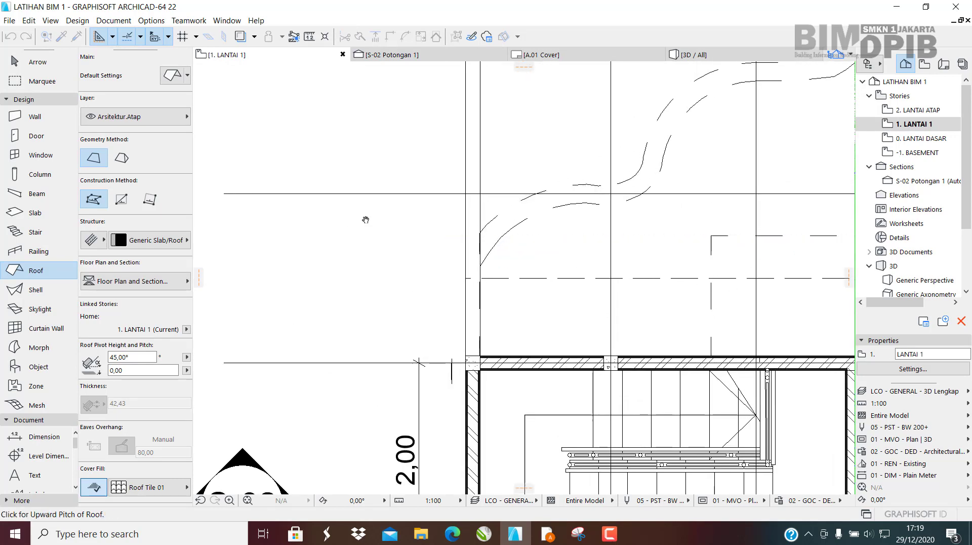
pyautogui.moveTo(664, 179); pyautogui.dragTo(366, 220, button='middle')
pyautogui.moveTo(537, 258); pyautogui.dragTo(628, 200, button='middle')
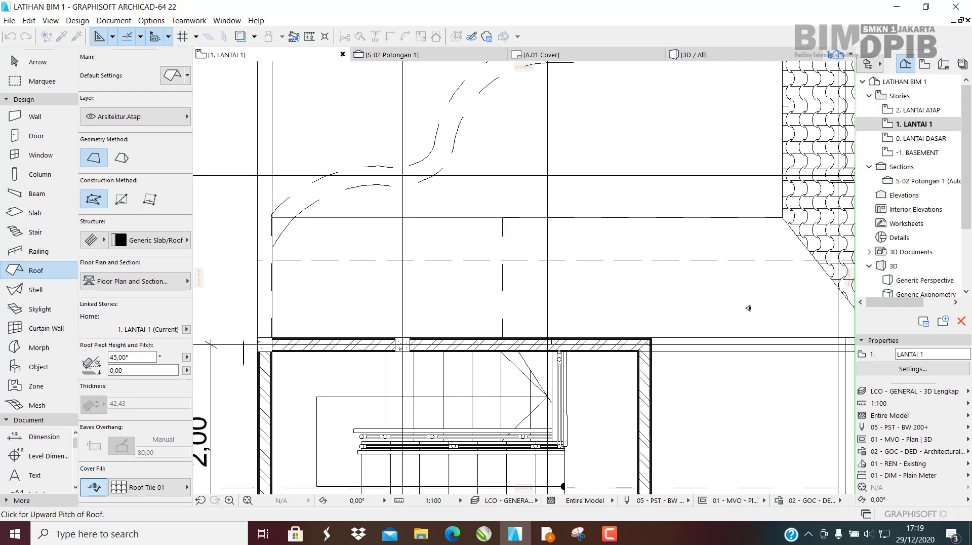
pyautogui.scroll(5, 628, 264)
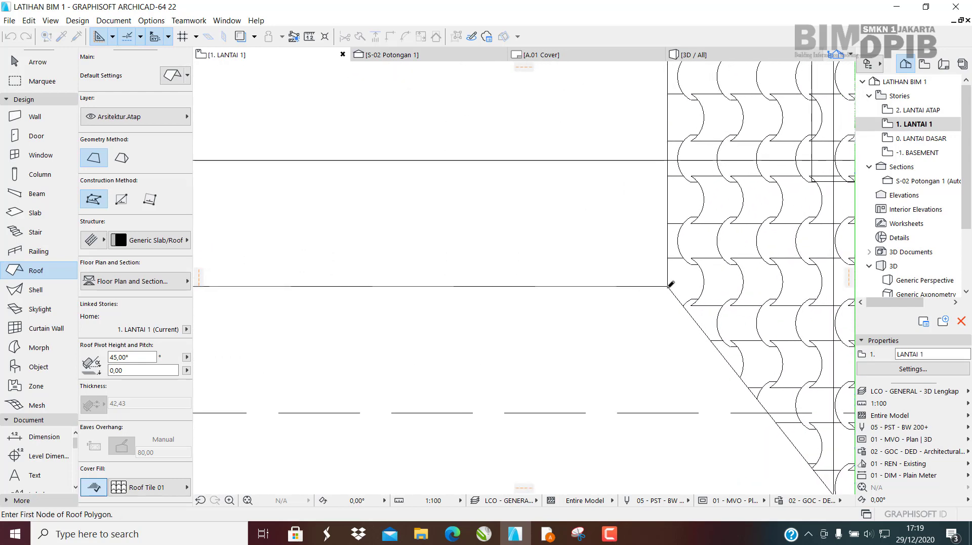
# Trace the second roof's outline along its pivot line to the far side wall, and down to the stairwell wall's outer face.
pyautogui.click(668, 286)
pyautogui.scroll(-5, 718, 277)
pyautogui.moveTo(408, 276); pyautogui.dragTo(618, 277, button='middle')
pyautogui.scroll(1, 392, 289)
pyautogui.scroll(4, 394, 288)
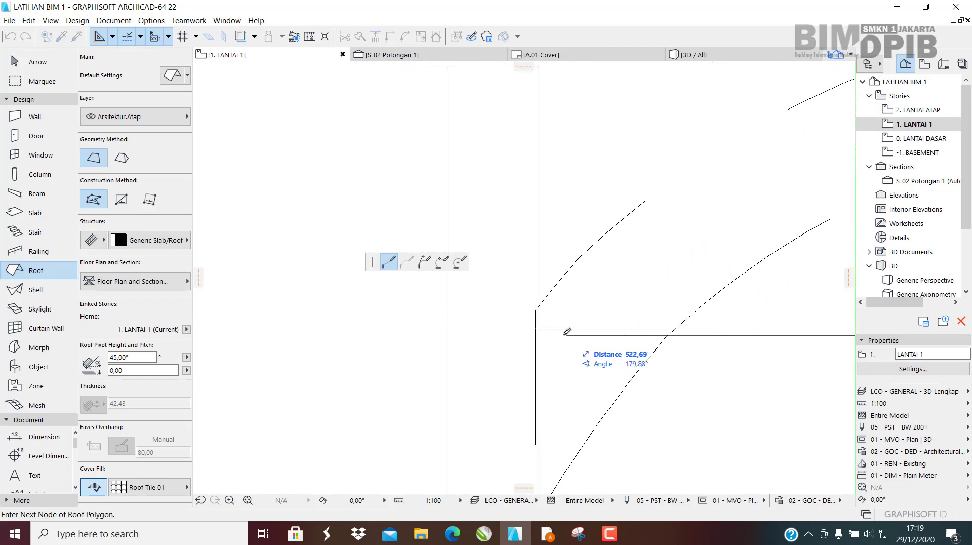
pyautogui.scroll(5, 550, 334)
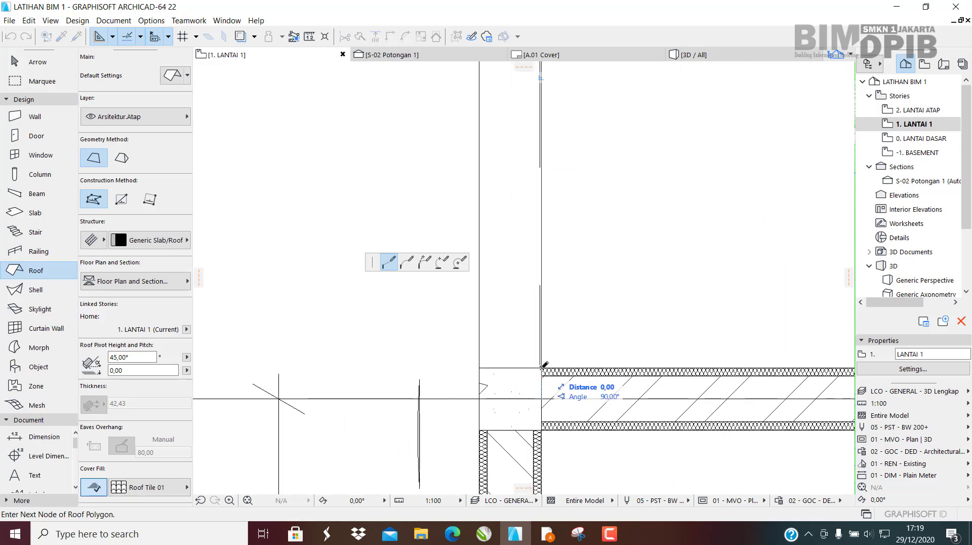
pyautogui.scroll(-4, 545, 364)
# Finish the outline around the stairwell walls to the existing tiled roof's outer corner, closing it along the neighbouring roof's diagonal edge.
pyautogui.scroll(2, 573, 294)
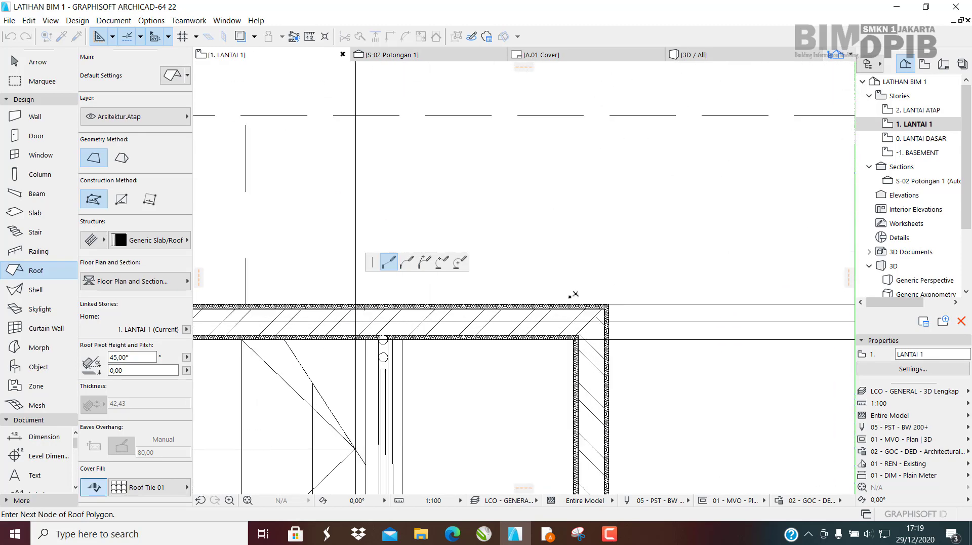
pyautogui.scroll(3, 602, 304)
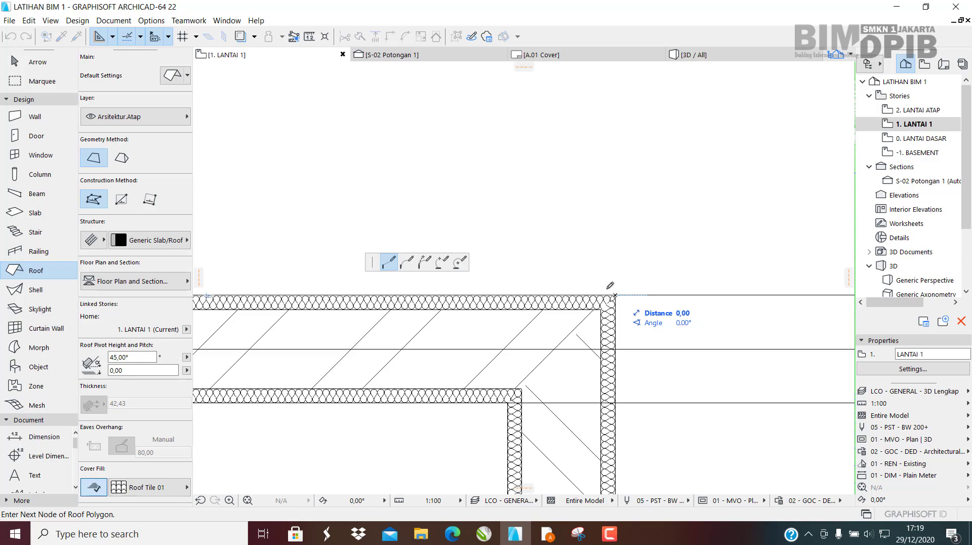
pyautogui.scroll(-2, 610, 286)
pyautogui.scroll(2, 606, 265)
pyautogui.scroll(4, 627, 361)
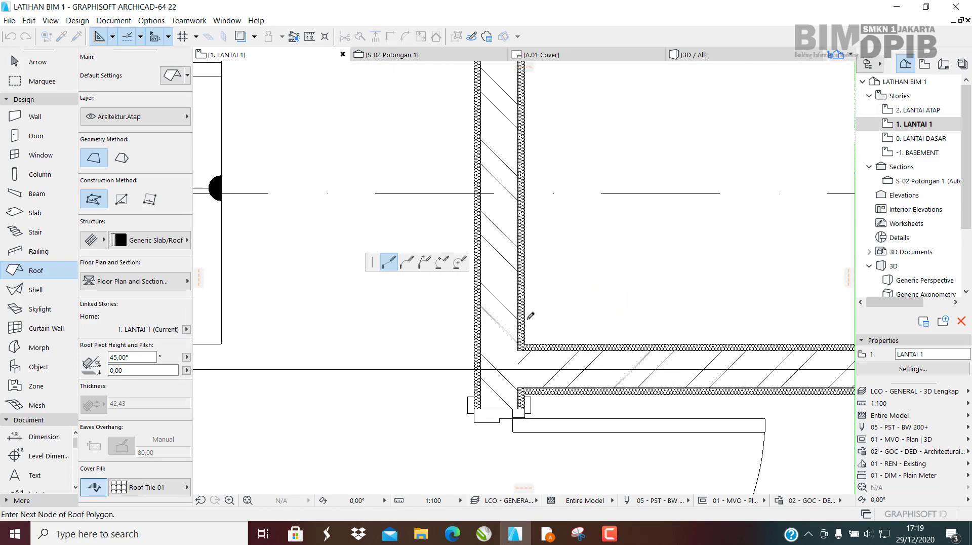
pyautogui.scroll(-4, 527, 324)
pyautogui.scroll(3, 633, 375)
pyautogui.scroll(3, 687, 366)
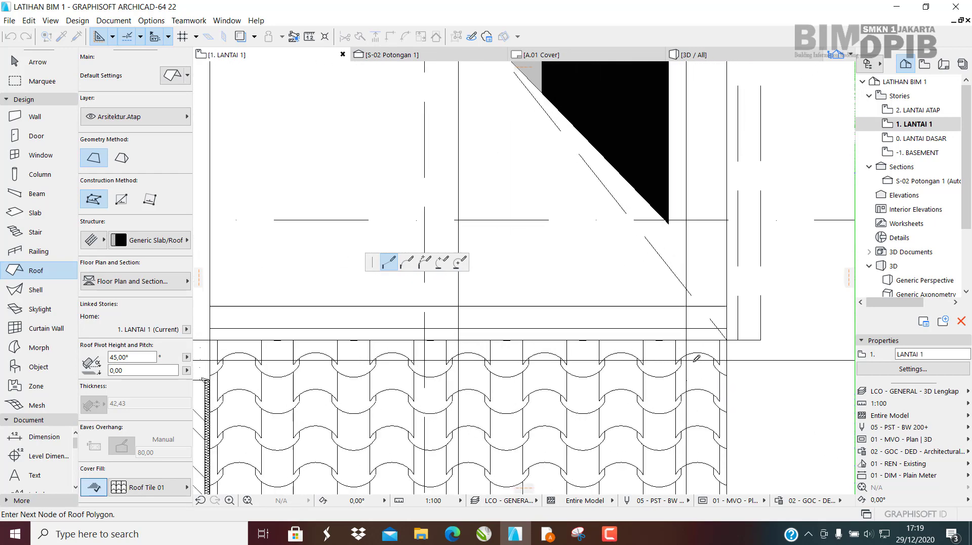
pyautogui.click(741, 325)
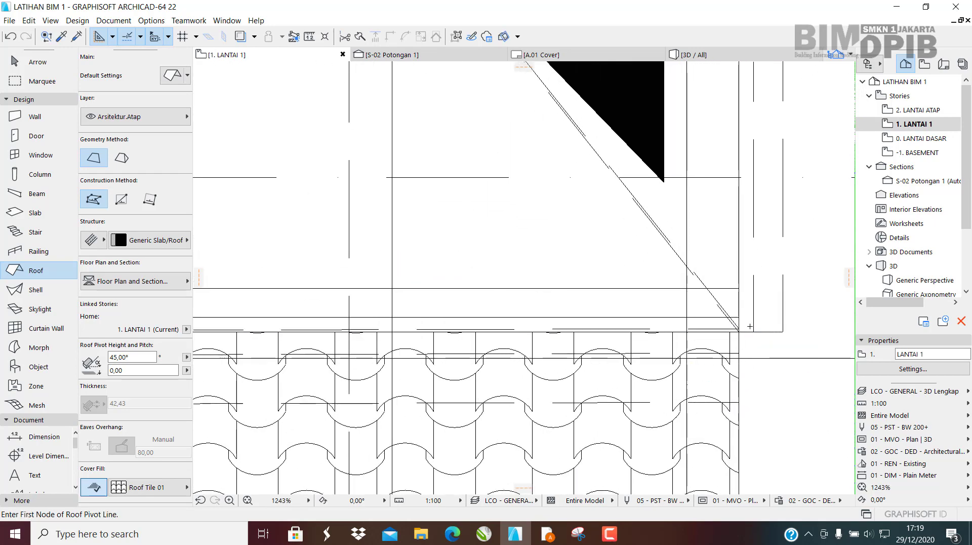
# Undo the last roof and start its replacement with a pivot line from the neighbouring roof's inner corner to the far side wall, rising toward the stairwell.
pyautogui.hotkey('ctrl', 'z')
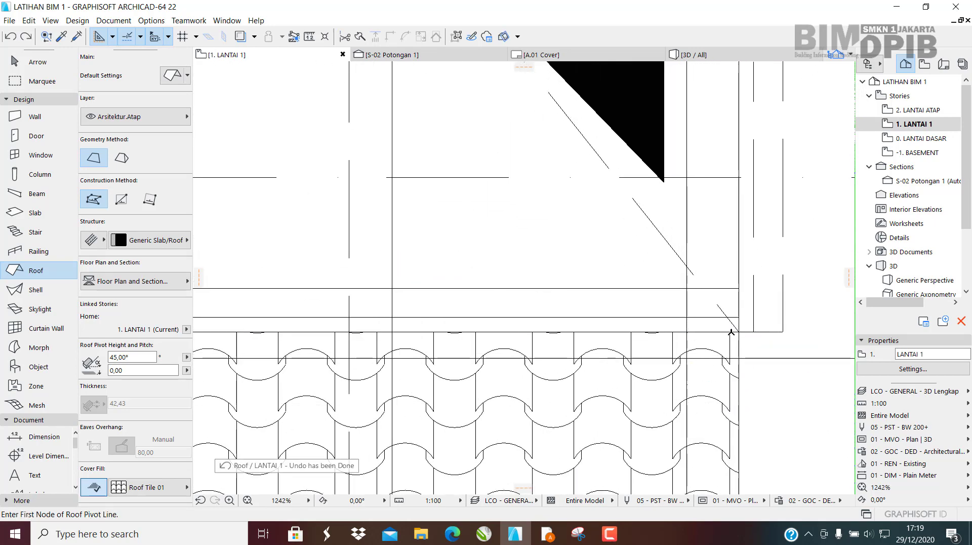
pyautogui.scroll(-6, 735, 327)
pyautogui.moveTo(579, 260); pyautogui.dragTo(622, 291, button='middle')
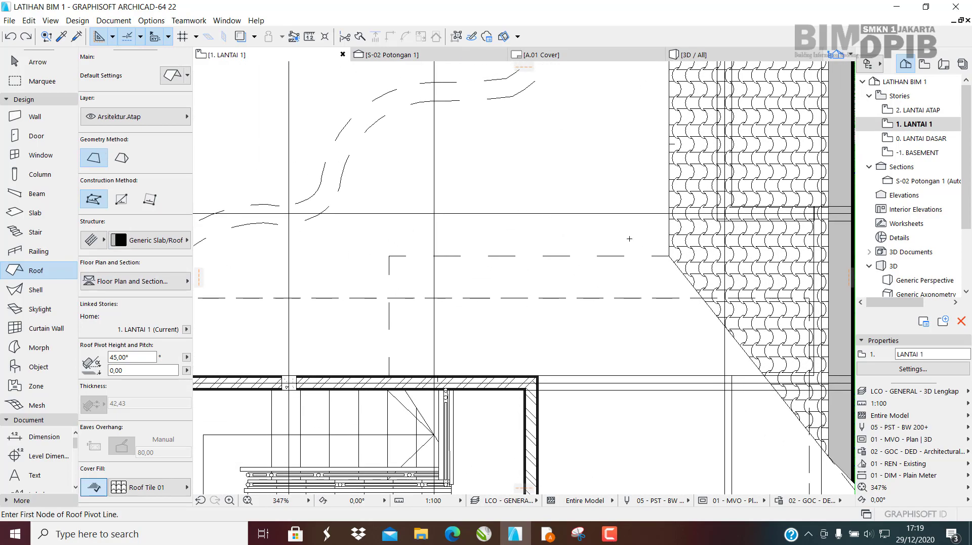
pyautogui.scroll(3, 630, 239)
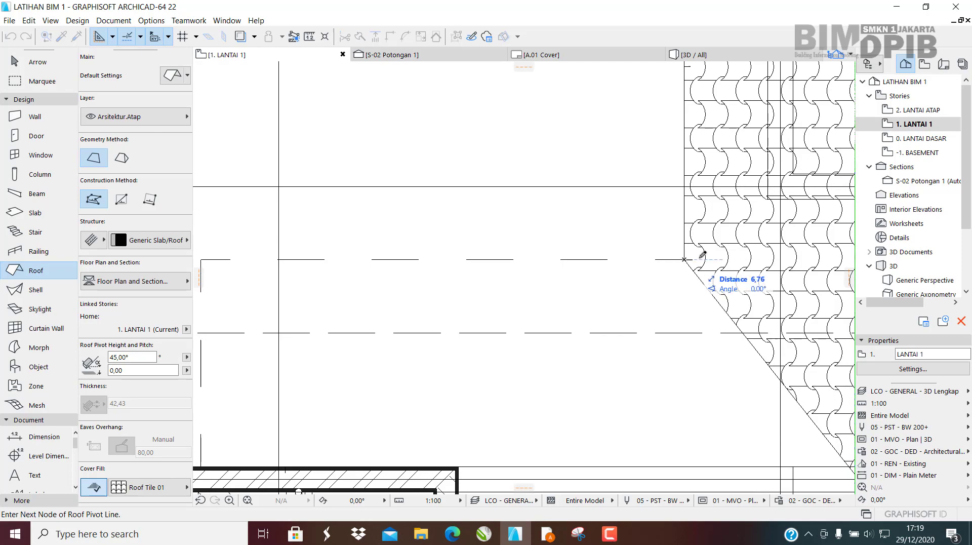
pyautogui.scroll(-5, 702, 255)
pyautogui.scroll(6, 385, 279)
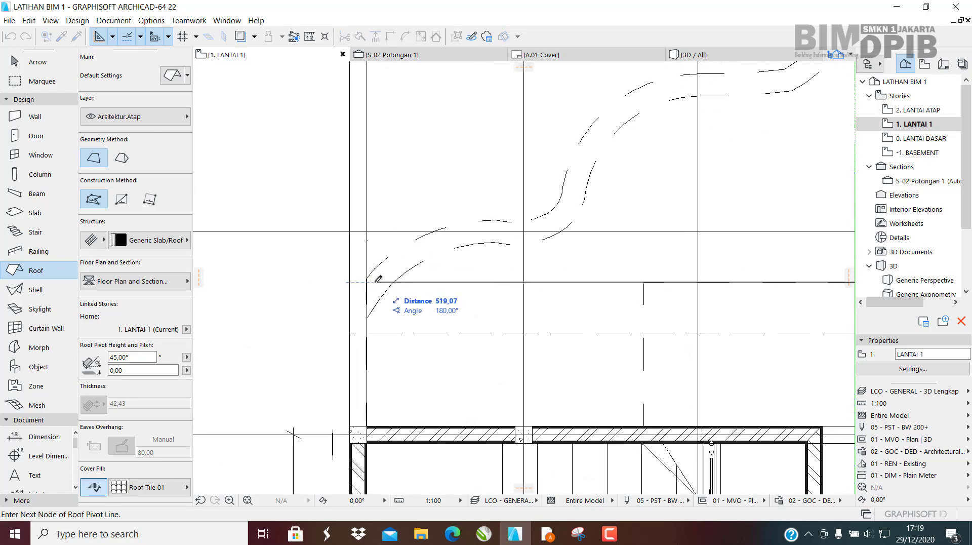
pyautogui.scroll(-4, 329, 286)
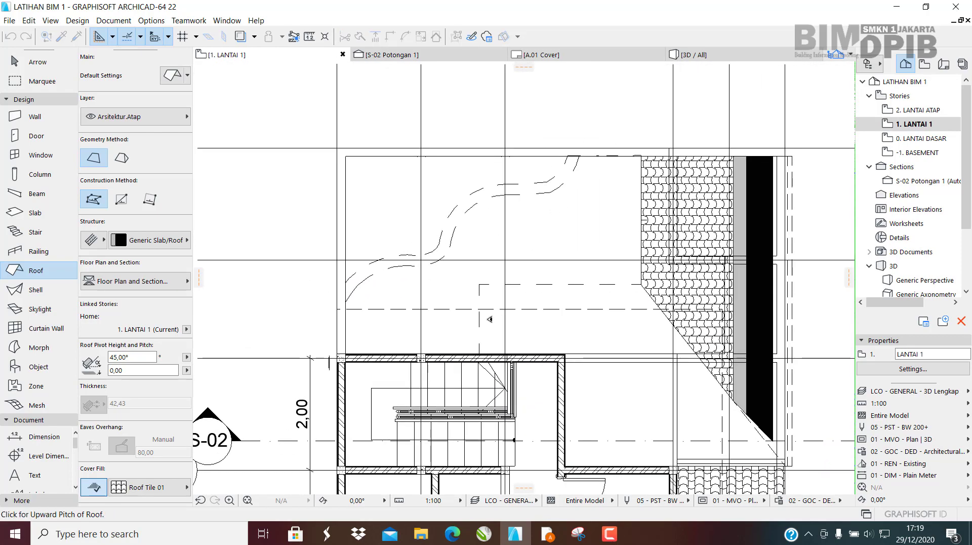
pyautogui.scroll(3, 580, 254)
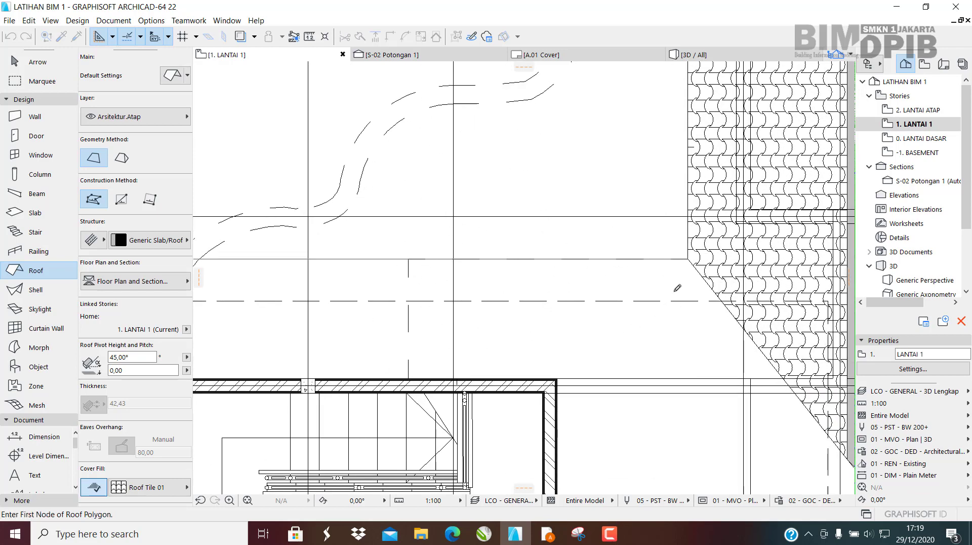
# Start the roof outline at the neighbouring roof's inner corner and follow its diagonal edge to the existing tiled roof's outer corner.
pyautogui.scroll(5, 684, 264)
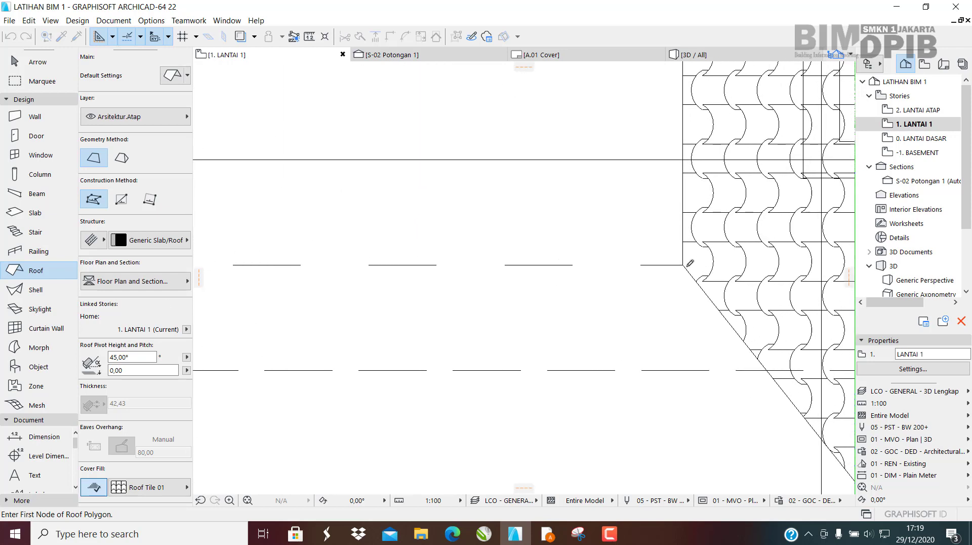
pyautogui.click(685, 264)
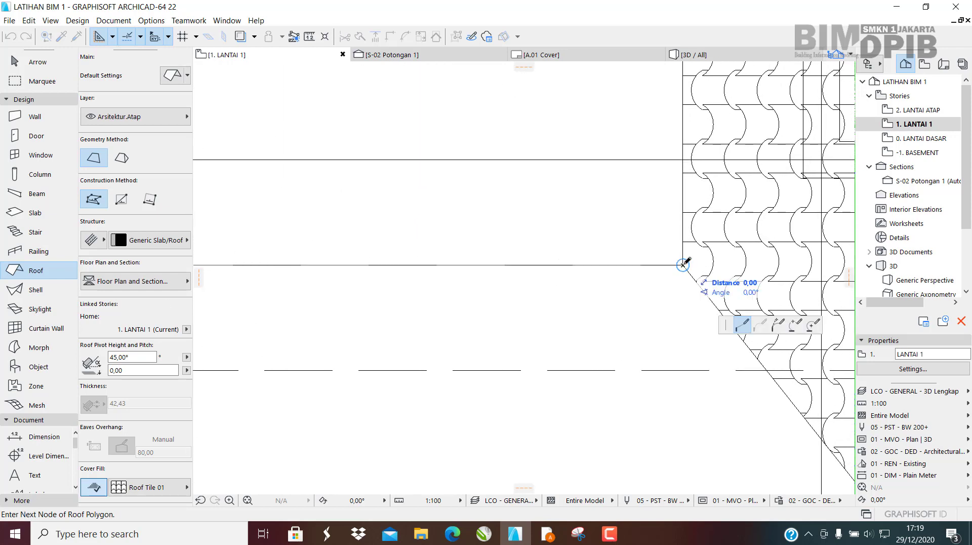
pyautogui.scroll(-4, 575, 206)
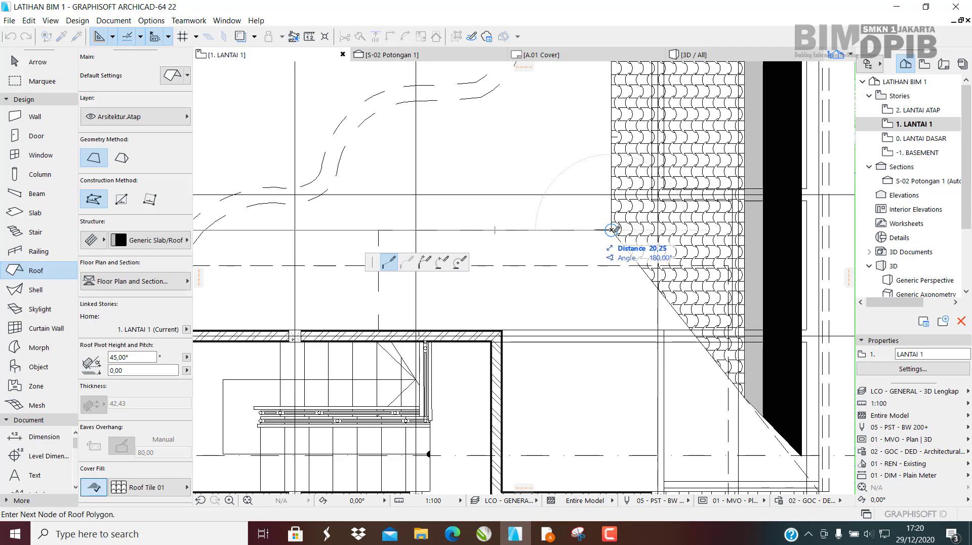
pyautogui.scroll(-4, 584, 217)
pyautogui.scroll(5, 564, 176)
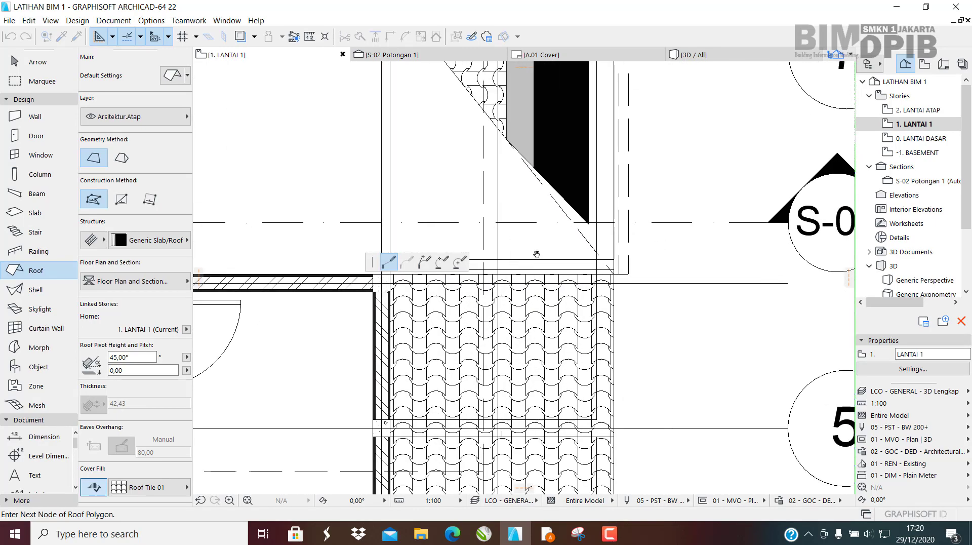
pyautogui.moveTo(735, 344)
pyautogui.mouseDown(button='middle')
pyautogui.moveTo(708, 330)
pyautogui.moveTo(734, 332)
pyautogui.mouseUp(button='middle')
pyautogui.moveTo(688, 228); pyautogui.dragTo(742, 340, button='middle')
pyautogui.scroll(-1, 724, 374)
pyautogui.moveTo(729, 380); pyautogui.dragTo(480, 245, button='middle')
pyautogui.scroll(6, 549, 297)
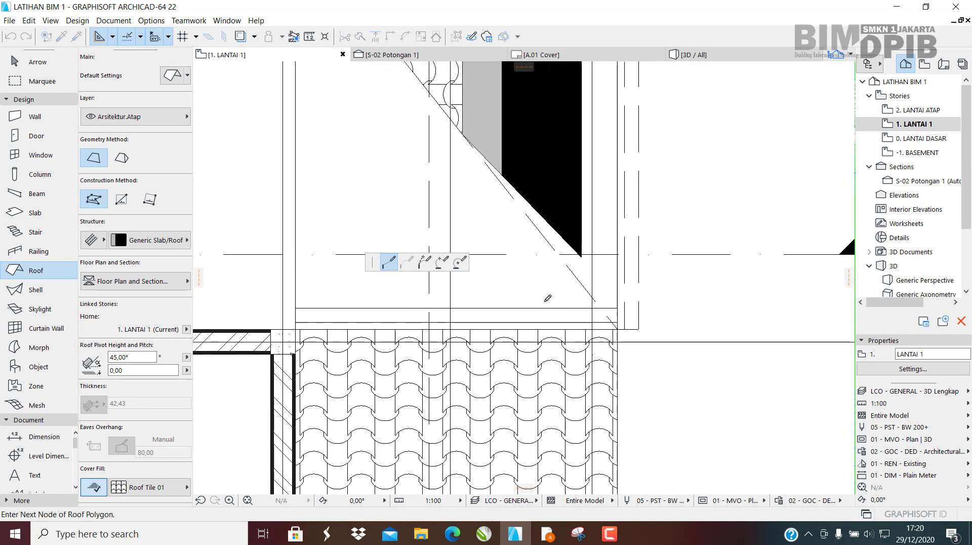
pyautogui.scroll(2, 648, 343)
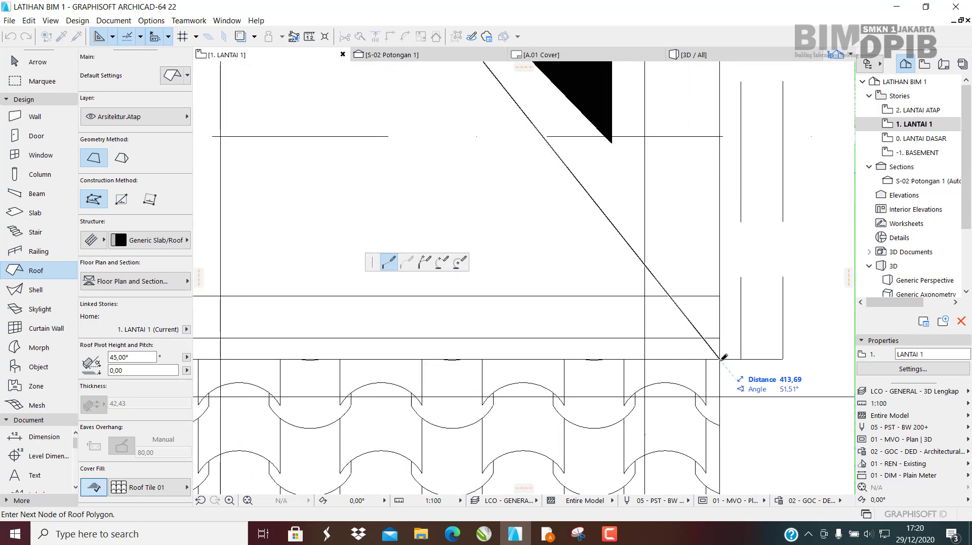
# Continue the outline around the outer faces of the stairwell walls to the wall corner at the far side wall.
pyautogui.scroll(-6, 773, 293)
pyautogui.moveTo(392, 304); pyautogui.dragTo(773, 343, button='middle')
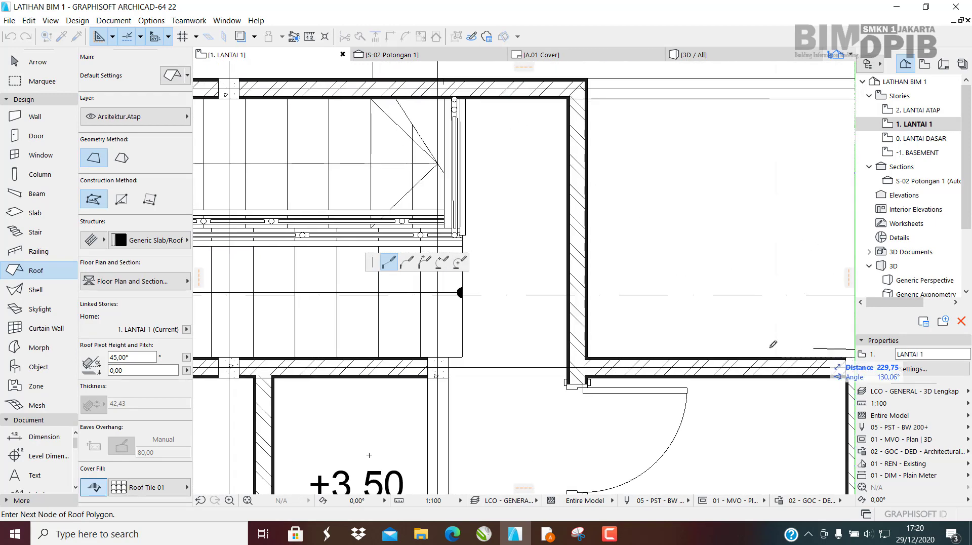
pyautogui.moveTo(665, 334); pyautogui.dragTo(461, 266, button='middle')
pyautogui.scroll(4, 427, 312)
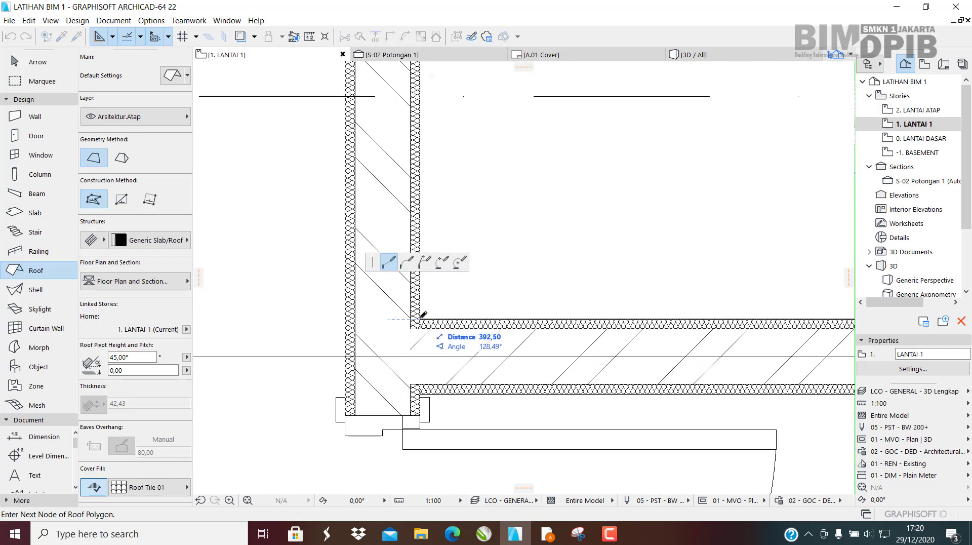
pyautogui.moveTo(540, 162); pyautogui.dragTo(650, 363, button='middle')
pyautogui.scroll(-1, 618, 304)
pyautogui.moveTo(582, 253); pyautogui.dragTo(601, 334, button='middle')
pyautogui.scroll(-3, 585, 284)
pyautogui.moveTo(595, 278); pyautogui.dragTo(646, 476, button='middle')
pyautogui.scroll(3, 622, 213)
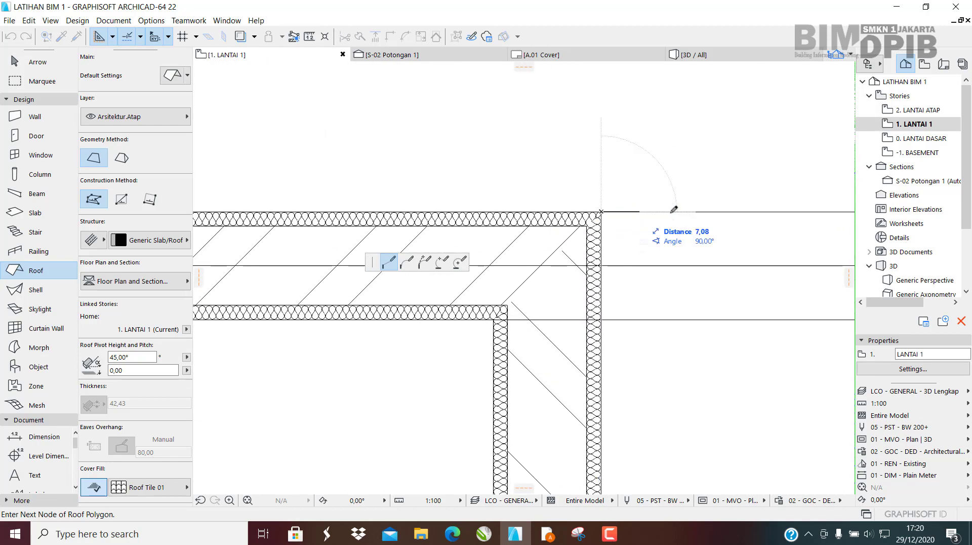
pyautogui.scroll(-8, 696, 223)
pyautogui.scroll(6, 470, 229)
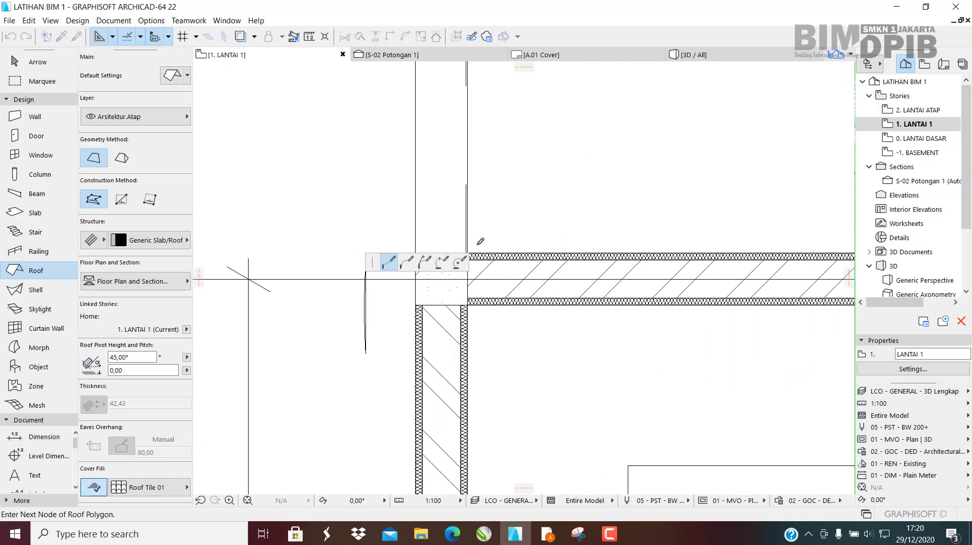
pyautogui.scroll(5, 443, 254)
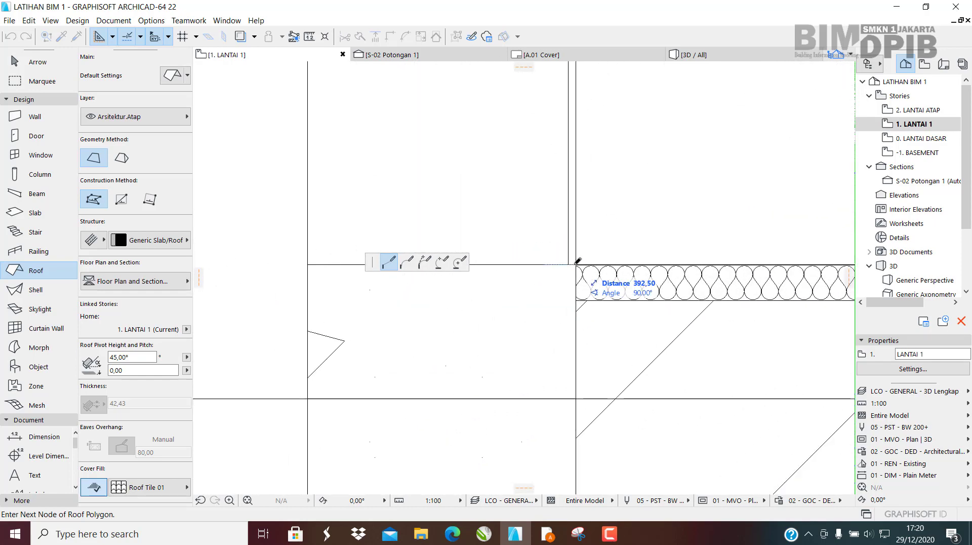
# Finish the outline up the far side wall to the end of the pivot line, closing it at the starting corner.
pyautogui.scroll(-7, 600, 268)
pyautogui.moveTo(680, 147); pyautogui.dragTo(659, 368, button='middle')
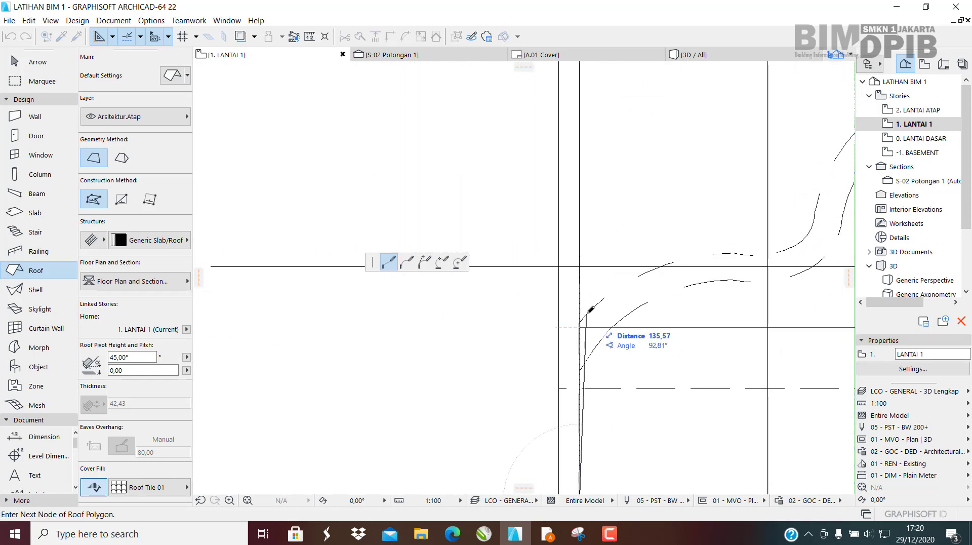
pyautogui.scroll(-2, 589, 310)
pyautogui.moveTo(640, 279); pyautogui.dragTo(469, 190, button='middle')
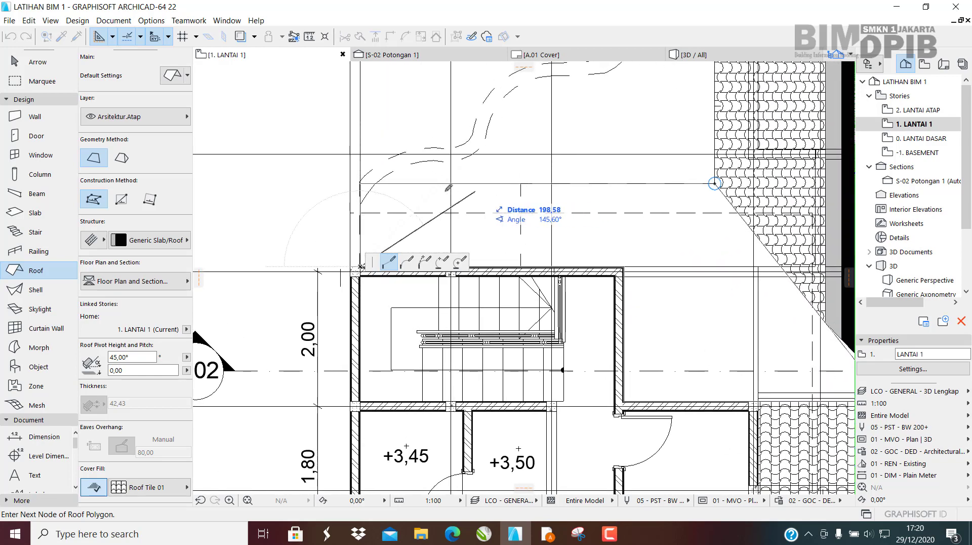
pyautogui.scroll(3, 407, 191)
pyautogui.scroll(5, 304, 178)
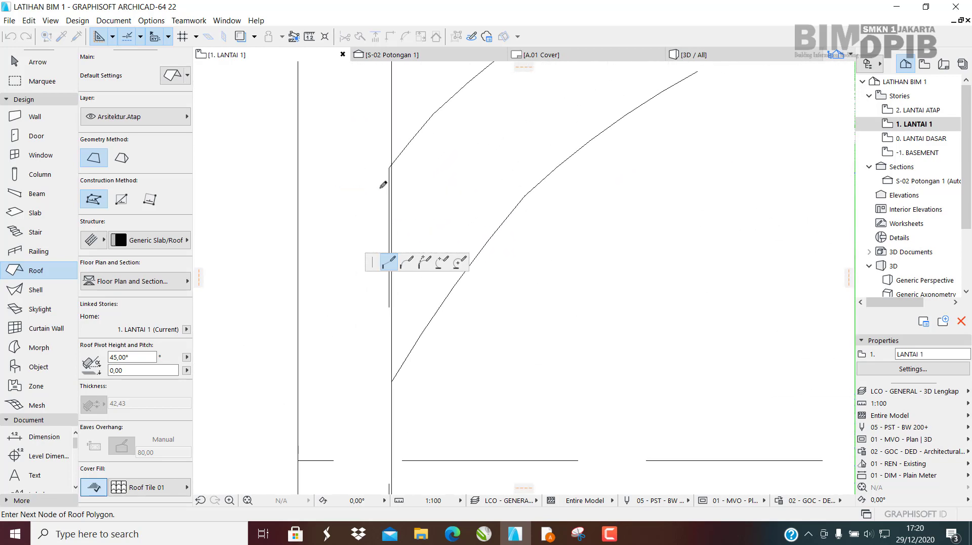
pyautogui.scroll(-9, 423, 199)
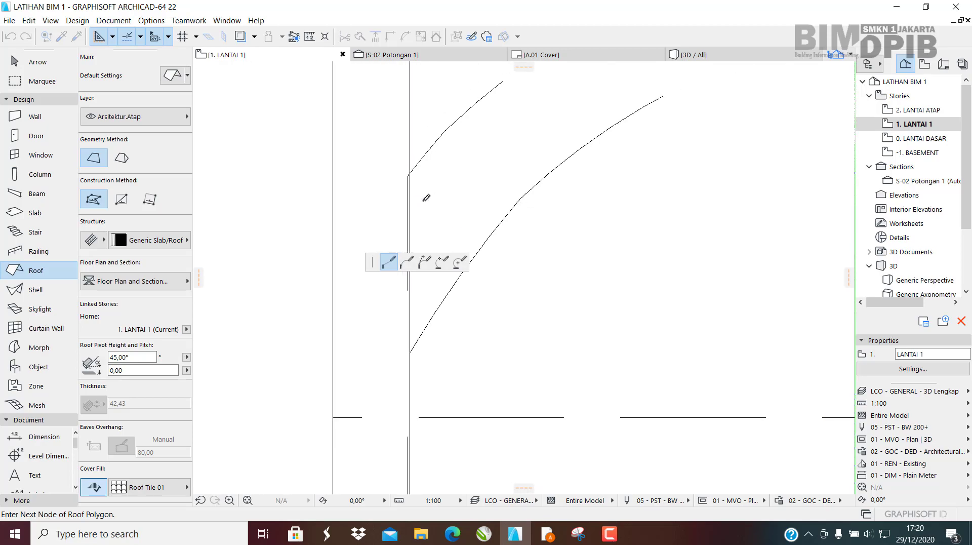
pyautogui.scroll(2, 643, 233)
pyautogui.scroll(3, 648, 229)
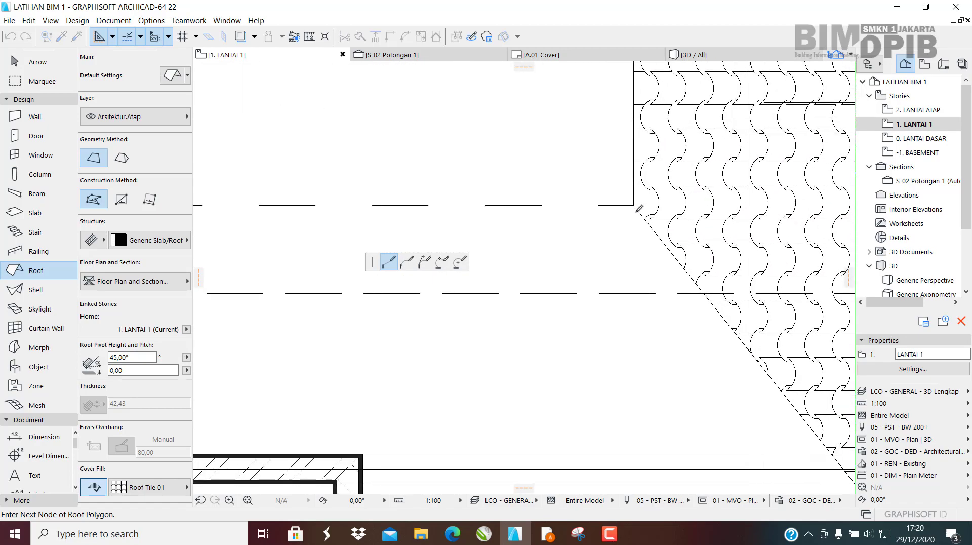
pyautogui.click(634, 204)
pyautogui.scroll(-6, 607, 213)
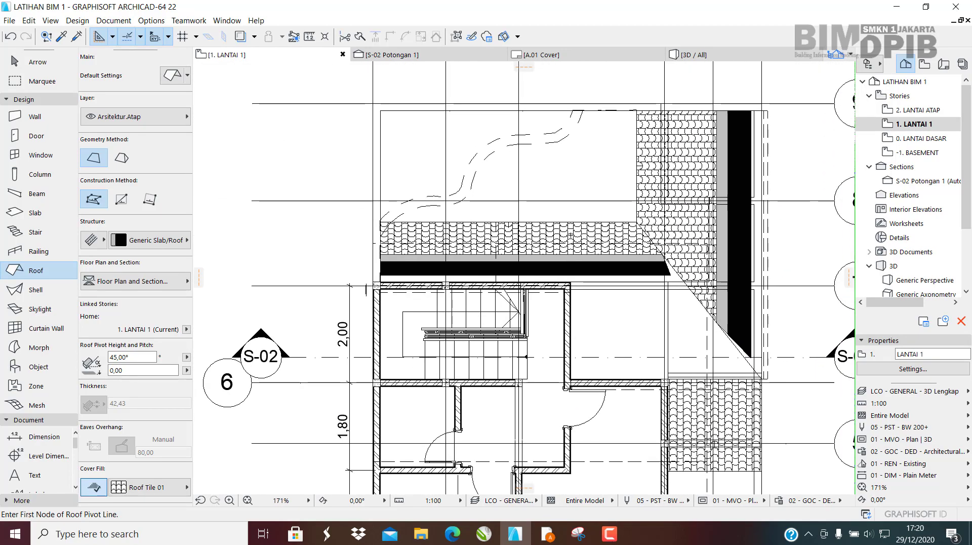
pyautogui.press('Escape')
# Set the new stairwell-side roof's pitch to 20° in the 3D view.
pyautogui.click(716, 57)
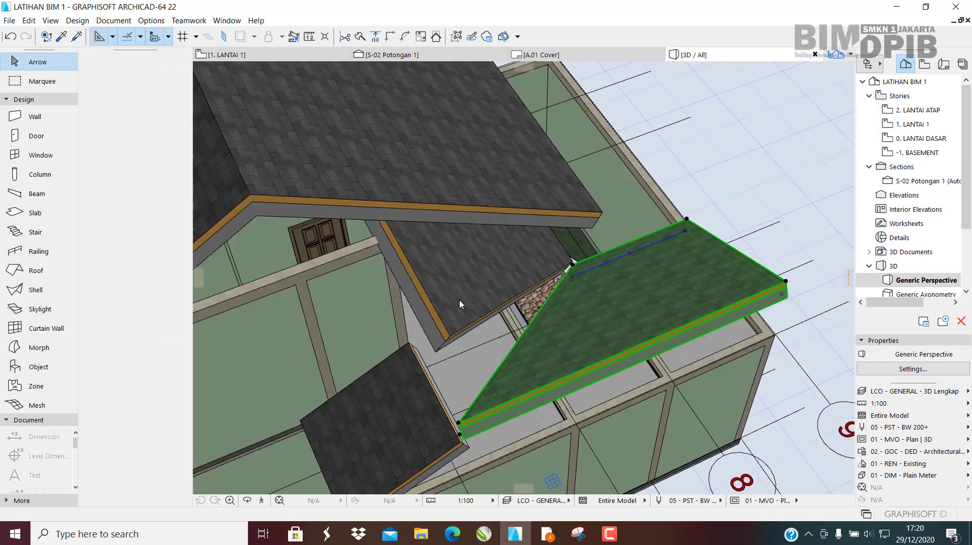
pyautogui.keyDown('shift'); pyautogui.moveTo(518, 263); pyautogui.dragTo(304, 269, button='middle'); pyautogui.keyUp('shift')
pyautogui.moveTo(400, 244); pyautogui.dragTo(486, 284, button='middle')
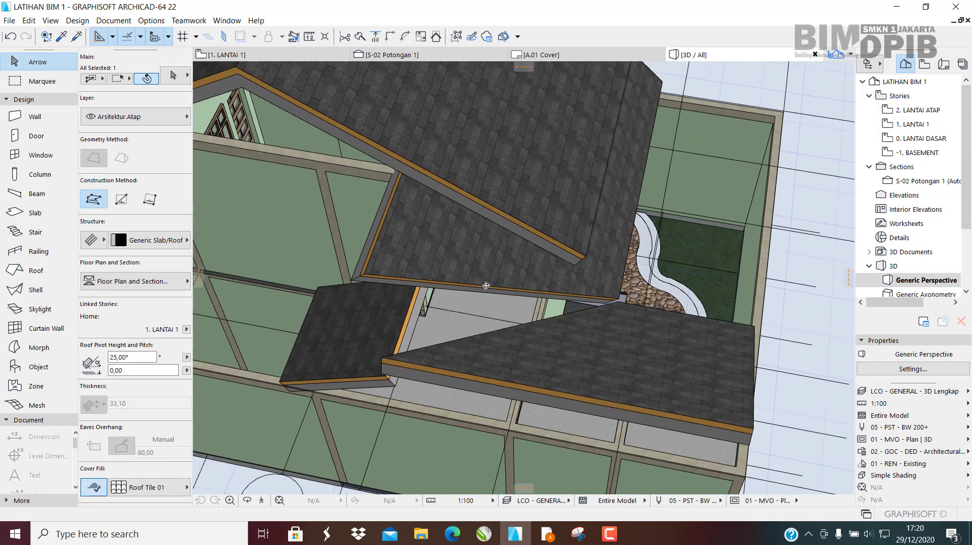
pyautogui.press('Escape')
pyautogui.click(461, 264)
pyautogui.hotkey('ctrl', 't')
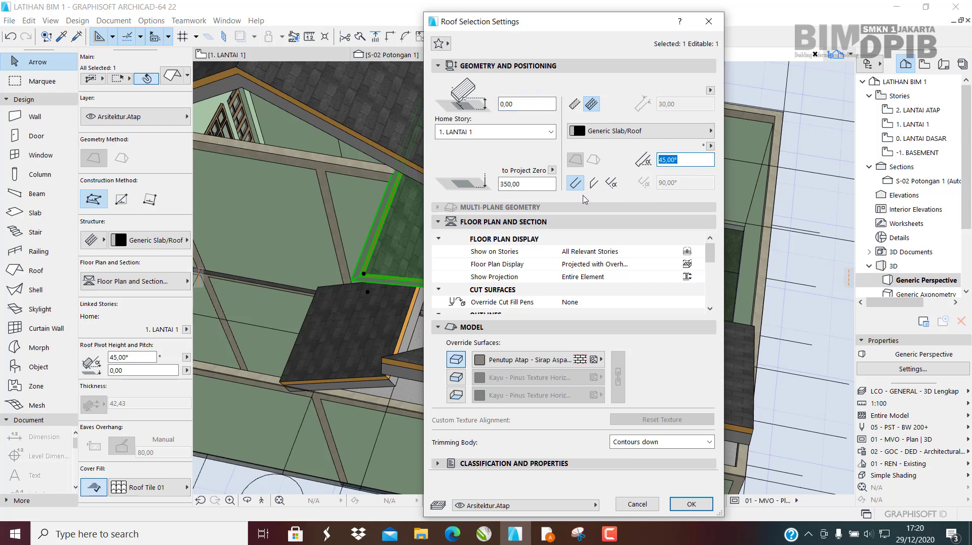
pyautogui.press('Return')
# Move the 20° roof by its outer lower corner onto the upper corner of the existing lower roof.
pyautogui.keyDown('shift'); pyautogui.moveTo(514, 367); pyautogui.dragTo(613, 293, button='middle'); pyautogui.keyUp('shift')
pyautogui.scroll(8, 612, 293)
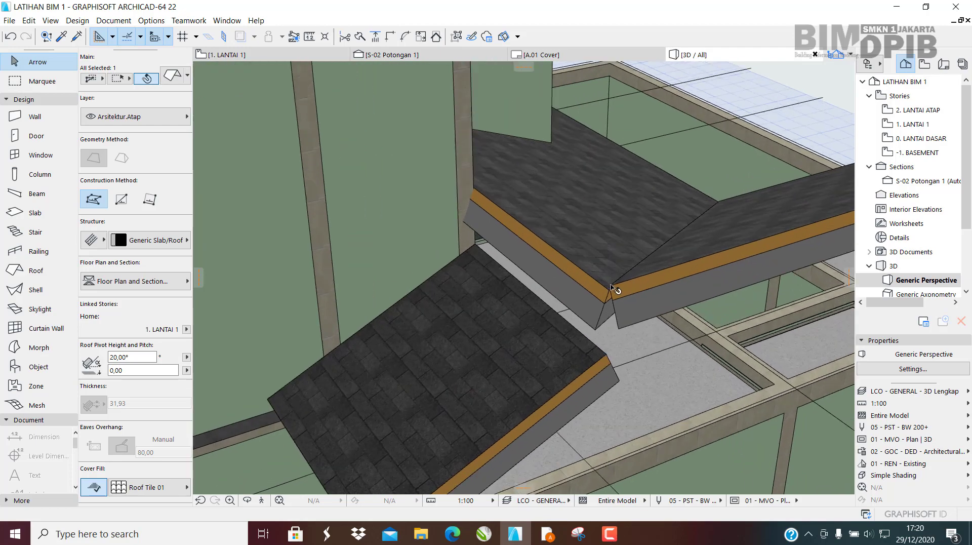
pyautogui.click(664, 283)
pyautogui.click(586, 261)
pyautogui.scroll(8, 608, 263)
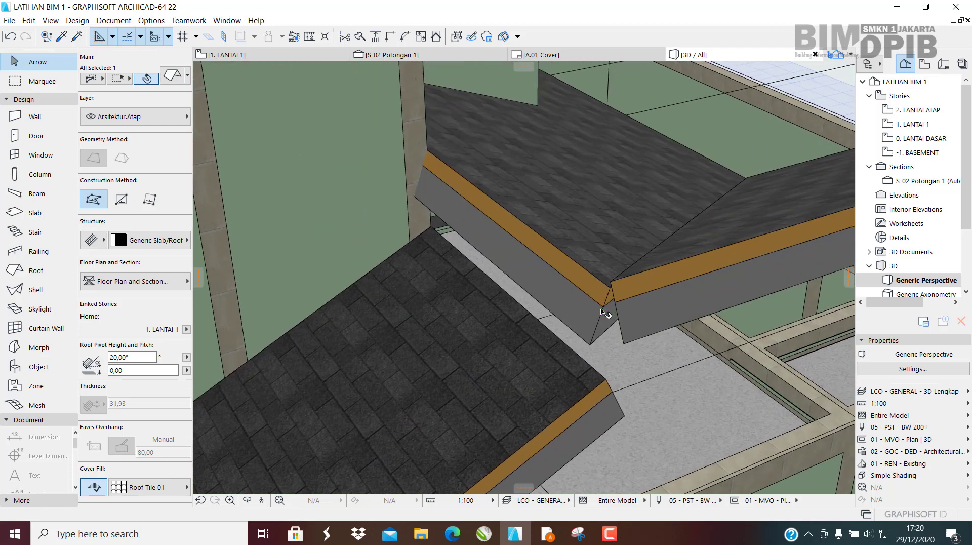
pyautogui.scroll(-3, 623, 213)
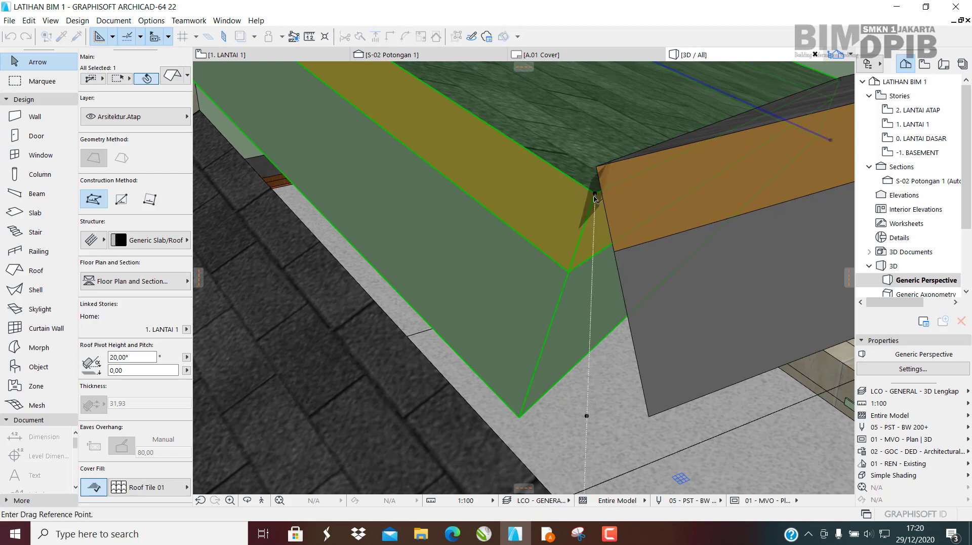
pyautogui.scroll(-4, 535, 95)
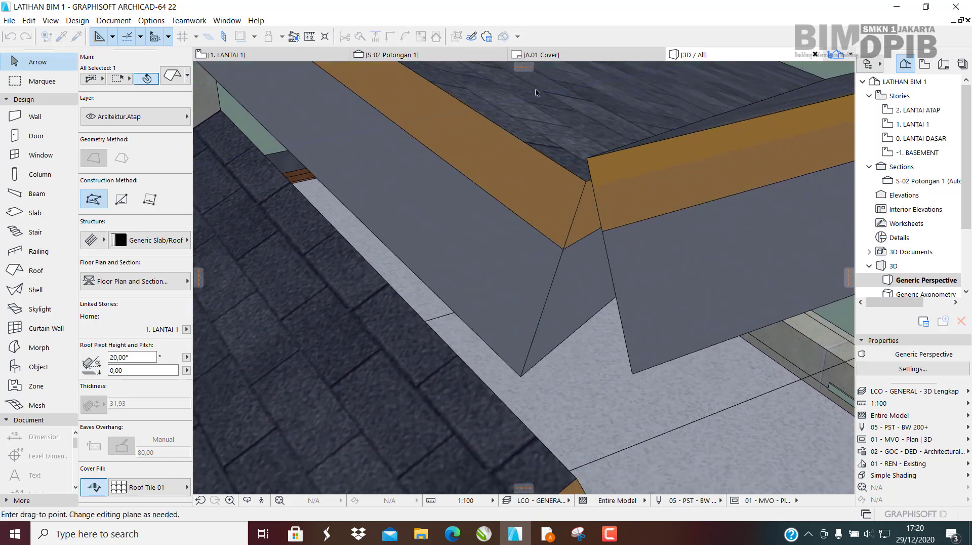
pyautogui.scroll(6, 573, 349)
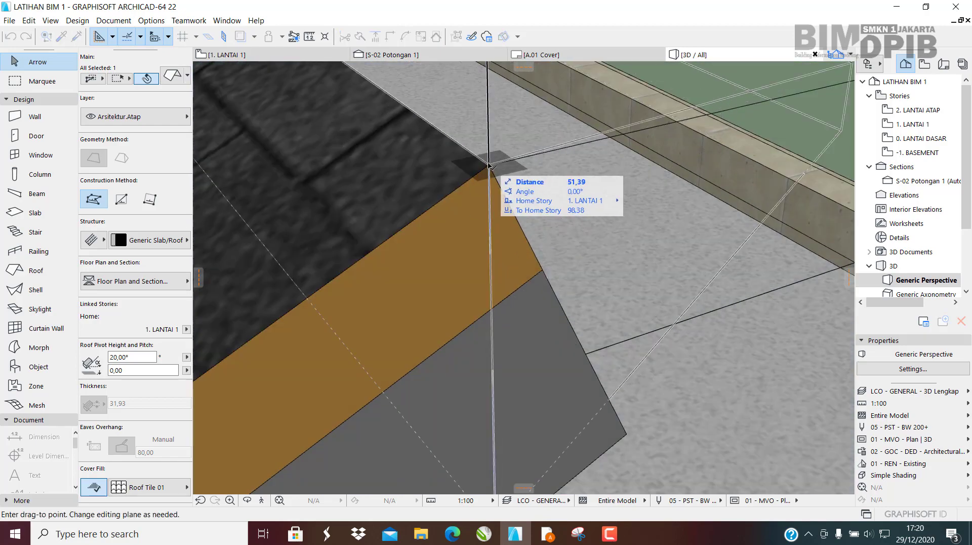
pyautogui.click(496, 172)
pyautogui.scroll(-3, 527, 273)
pyautogui.scroll(3, 583, 256)
# Move the 25° outer side roof by its pointed end corner onto the same corner of the existing lower roof.
pyautogui.click(581, 256)
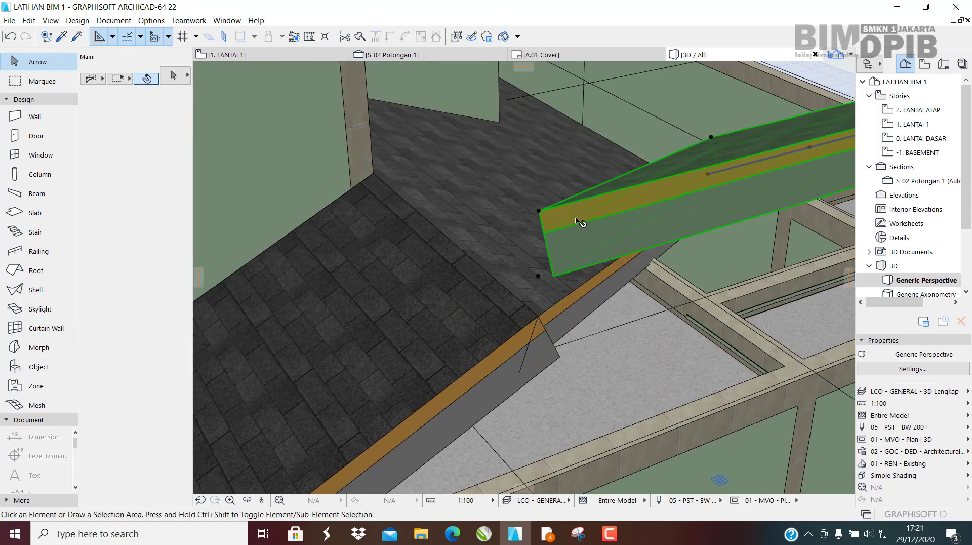
pyautogui.hotkey('ctrl', 'd')
pyautogui.scroll(1, 554, 205)
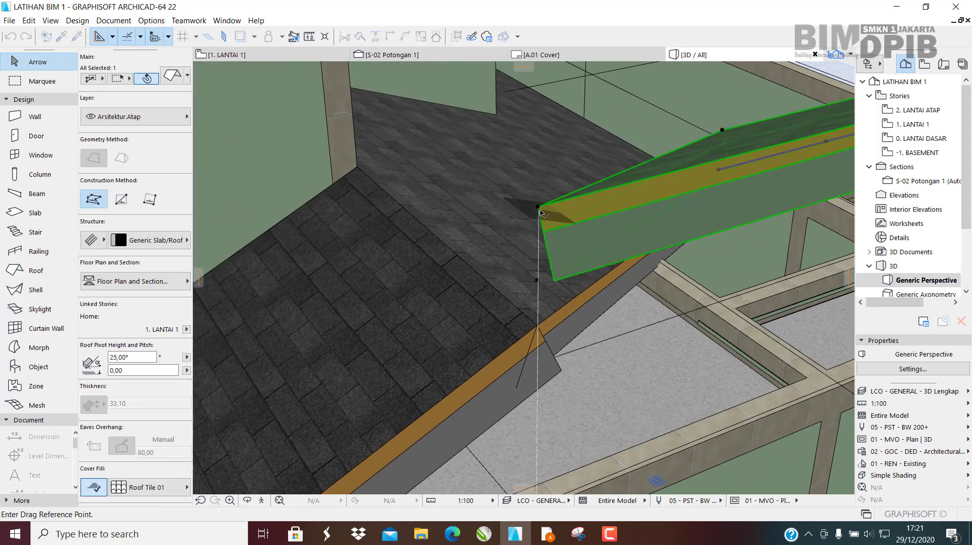
pyautogui.click(538, 209)
pyautogui.scroll(3, 537, 329)
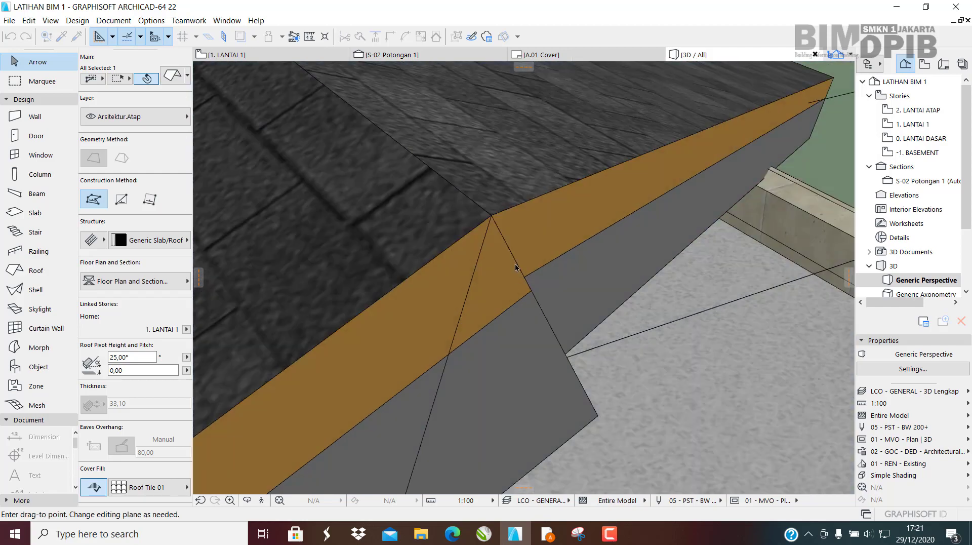
pyautogui.click(496, 222)
pyautogui.scroll(-4, 517, 262)
pyautogui.keyDown('shift'); pyautogui.moveTo(517, 262); pyautogui.dragTo(556, 245, button='middle'); pyautogui.keyUp('shift')
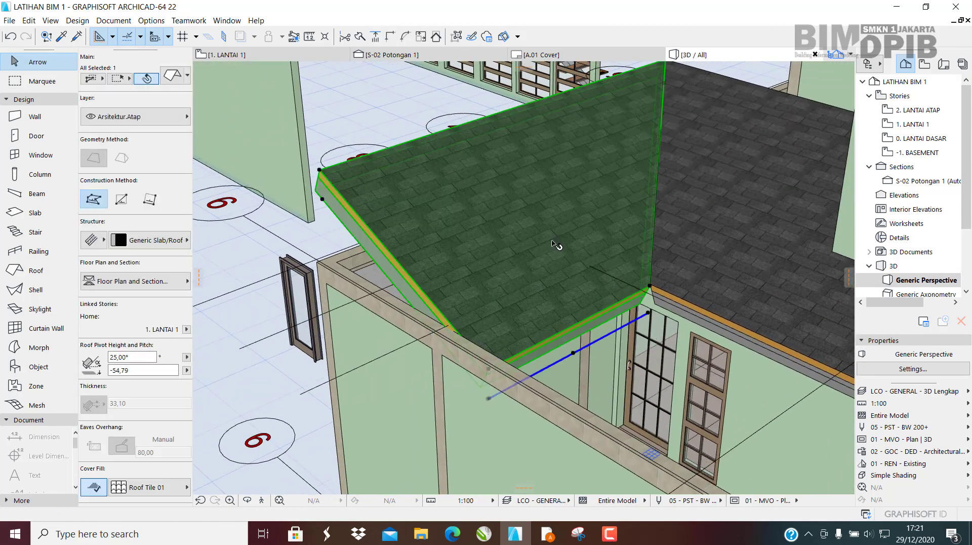
# Try a 25° pitch on the stairwell-side roof and inspect how it meets the outer side roof.
pyautogui.hotkey('ctrl', 't')
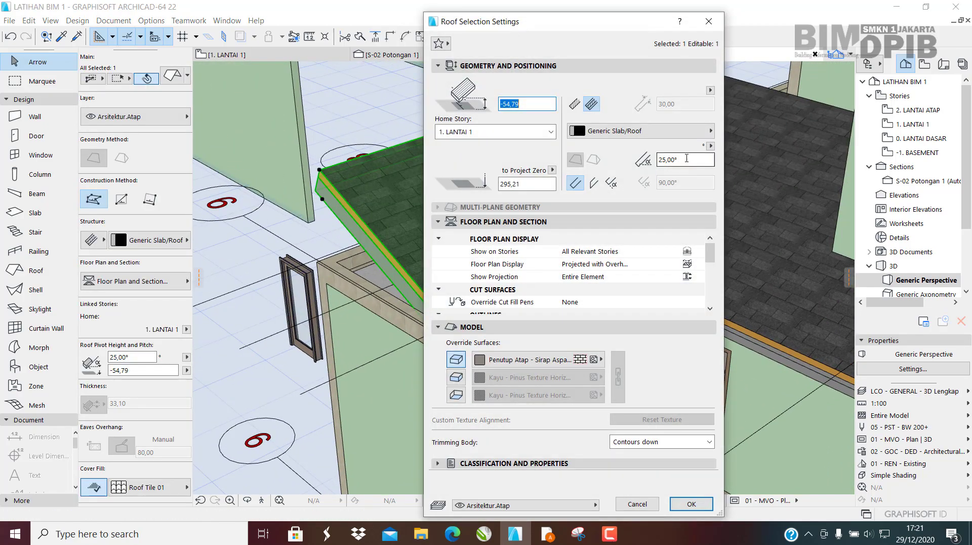
pyautogui.press('Escape')
pyautogui.keyDown('shift'); pyautogui.moveTo(592, 243); pyautogui.dragTo(722, 223, button='middle'); pyautogui.keyUp('shift')
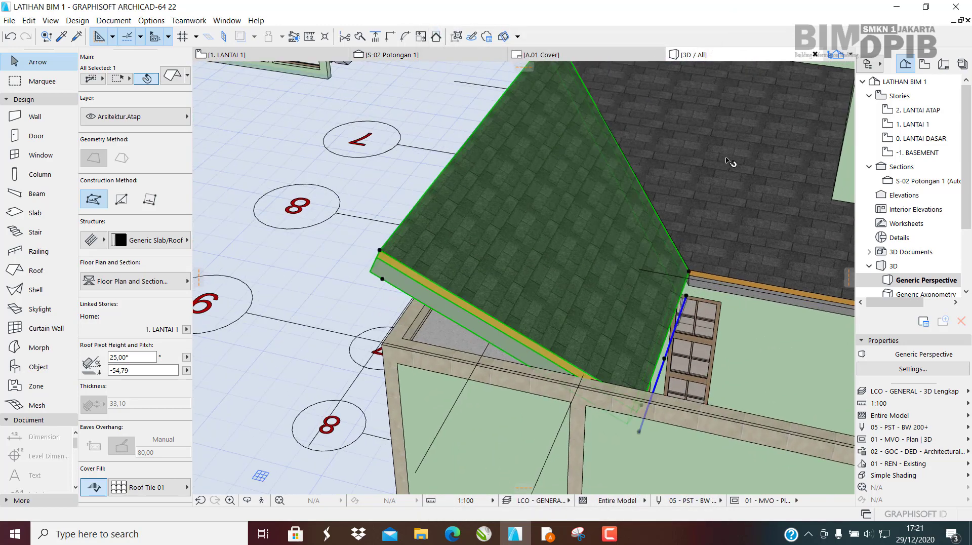
pyautogui.click(740, 178)
pyautogui.keyDown('shift'); pyautogui.moveTo(744, 181); pyautogui.dragTo(592, 262, button='middle'); pyautogui.keyUp('shift')
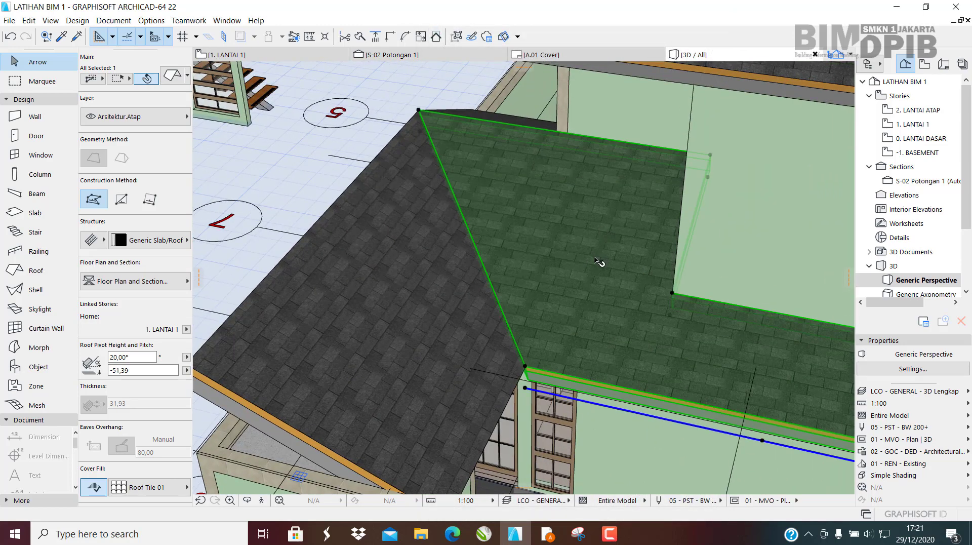
pyautogui.hotkey('ctrl', 't')
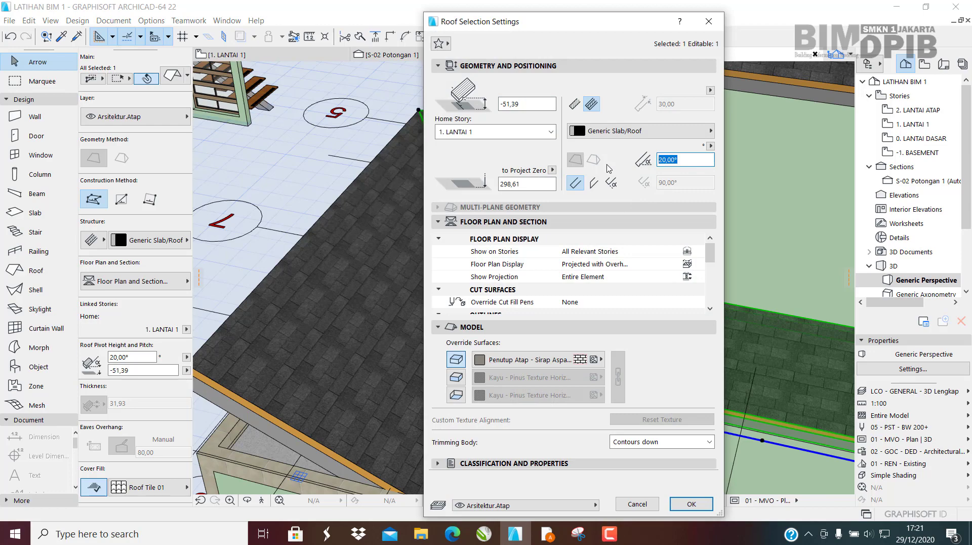
pyautogui.click(695, 504)
pyautogui.keyDown('shift'); pyautogui.moveTo(536, 243); pyautogui.dragTo(502, 283, button='middle'); pyautogui.keyUp('shift')
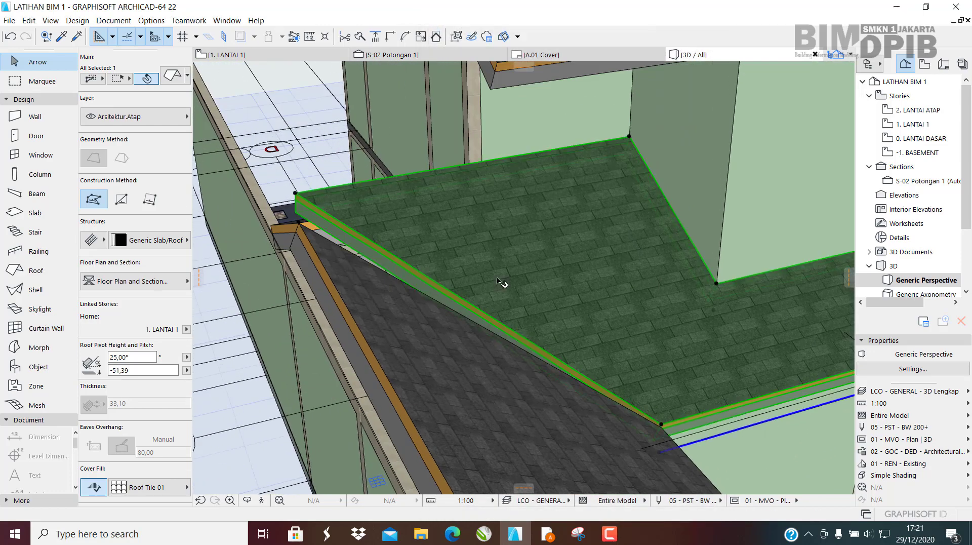
pyautogui.scroll(3, 362, 239)
pyautogui.keyDown('shift'); pyautogui.moveTo(362, 239); pyautogui.dragTo(462, 220, button='middle'); pyautogui.keyUp('shift')
pyautogui.scroll(1, 337, 350)
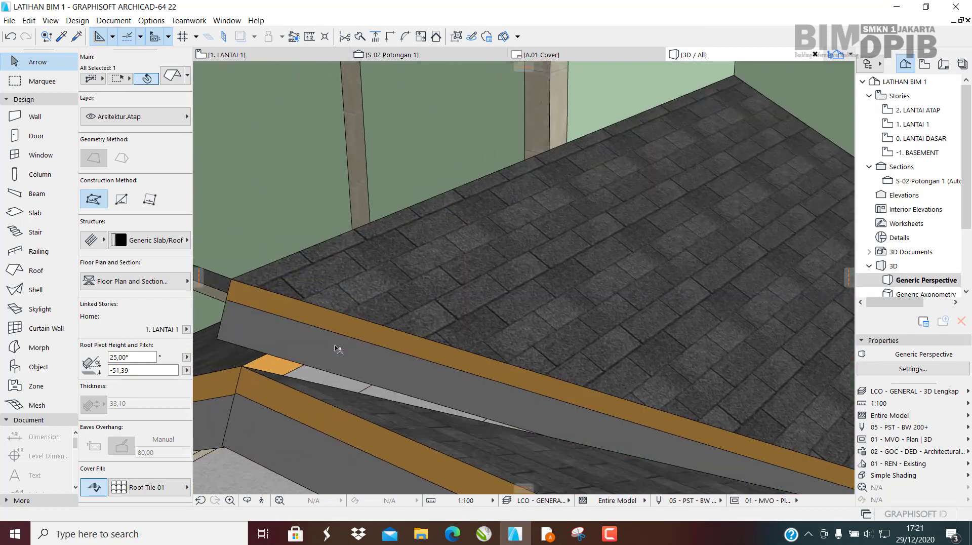
pyautogui.keyDown('shift'); pyautogui.moveTo(336, 349); pyautogui.dragTo(473, 252, button='middle'); pyautogui.keyUp('shift')
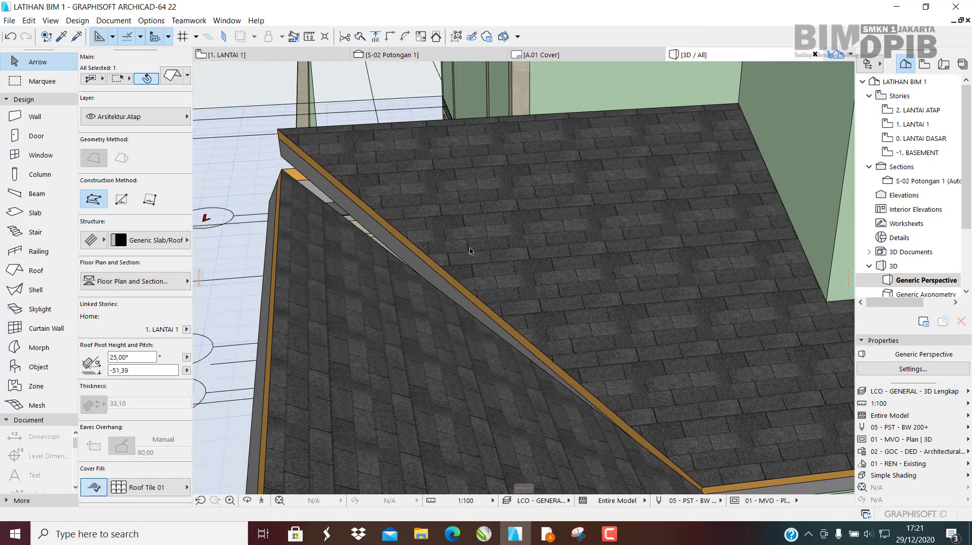
# Set the stairwell-side roof's pitch back to 20°.
pyautogui.doubleClick(567, 233)
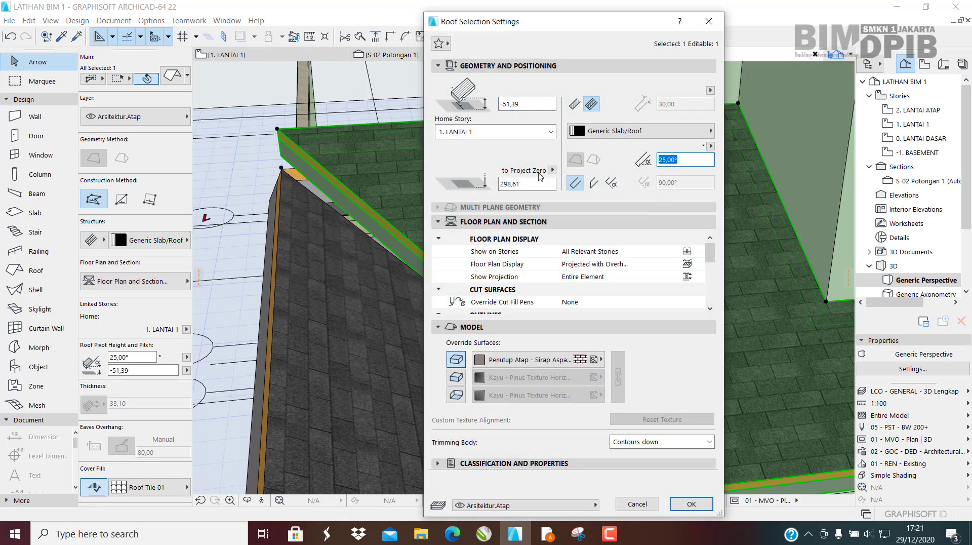
pyautogui.press('Return')
pyautogui.scroll(10, 545, 155)
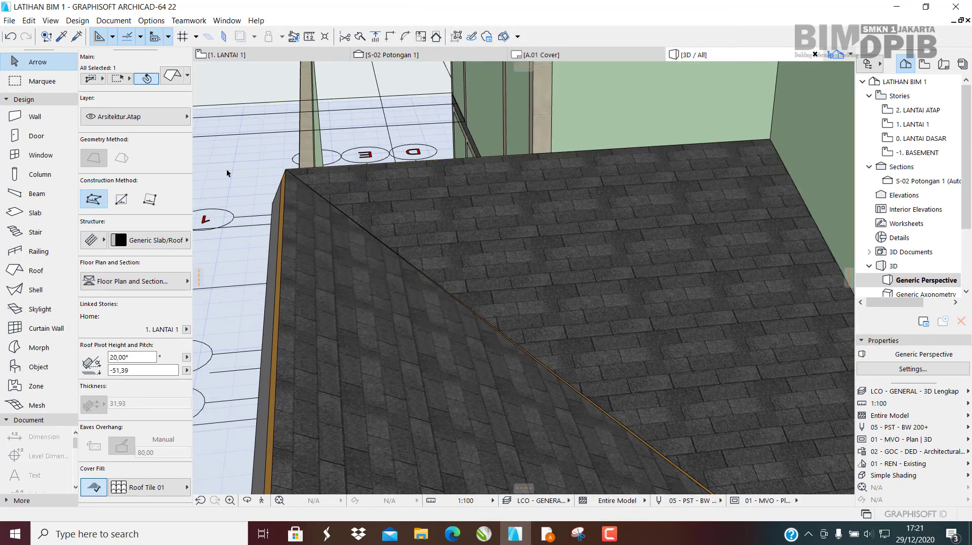
# Select the three adjoining lower roofs together and move them vertically down by 30 from their shared corner.
pyautogui.scroll(-10, 495, 202)
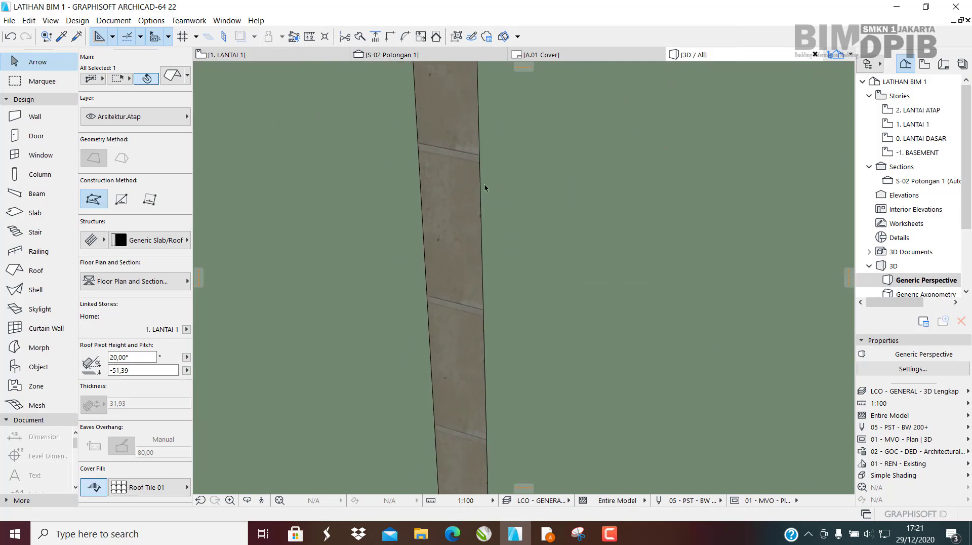
pyautogui.scroll(10, 631, 289)
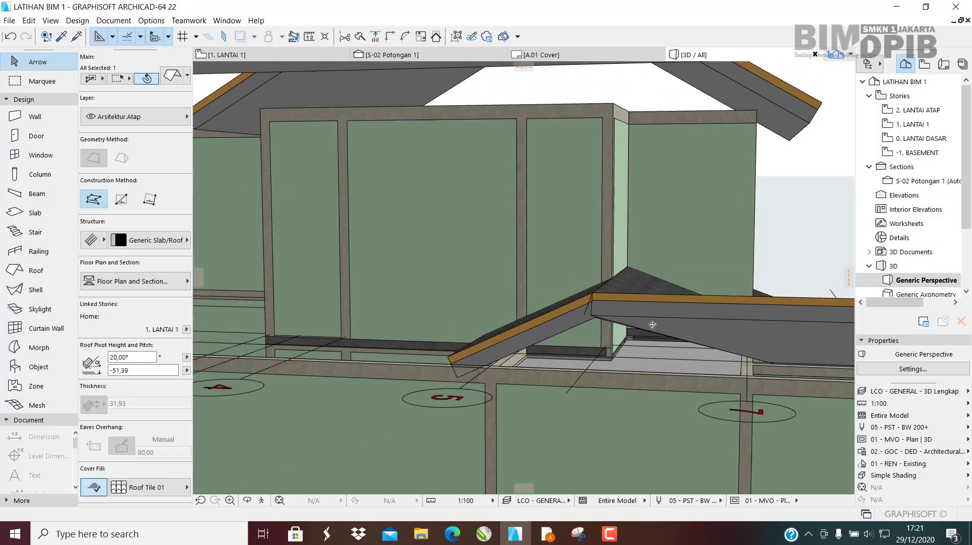
pyautogui.scroll(-5, 599, 355)
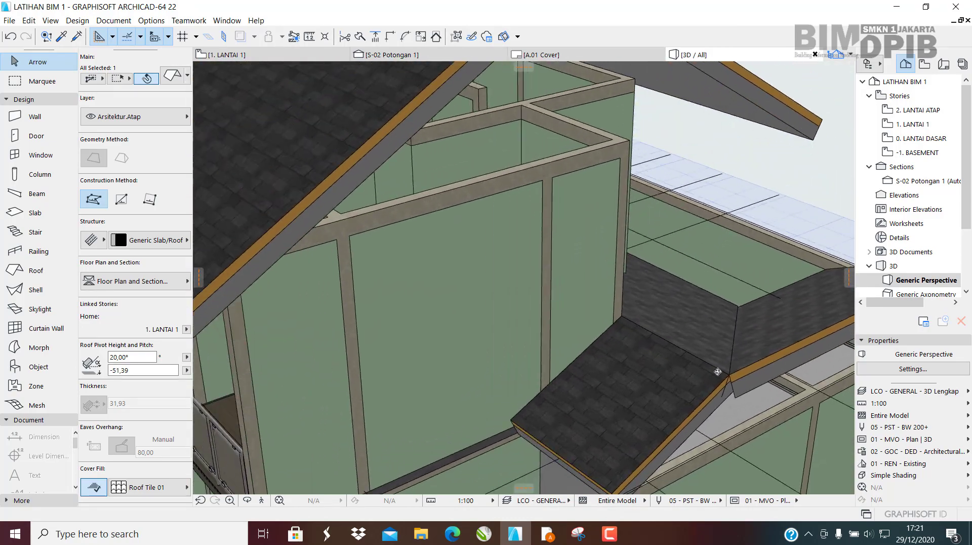
pyautogui.scroll(5, 623, 313)
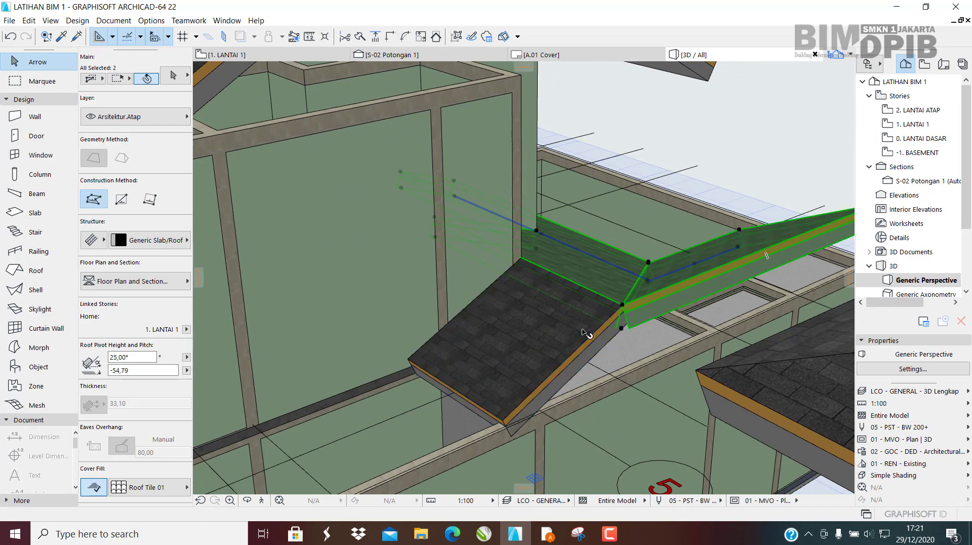
pyautogui.keyDown('shift'); pyautogui.click(583, 333); pyautogui.keyUp('shift')
pyautogui.keyDown('shift'); pyautogui.moveTo(584, 333); pyautogui.dragTo(597, 249, button='middle'); pyautogui.keyUp('shift')
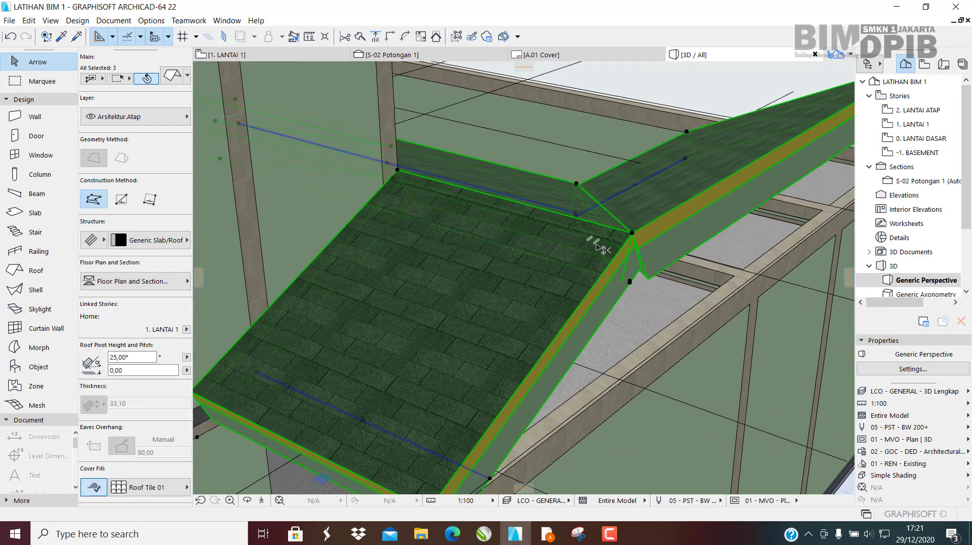
pyautogui.click(633, 235)
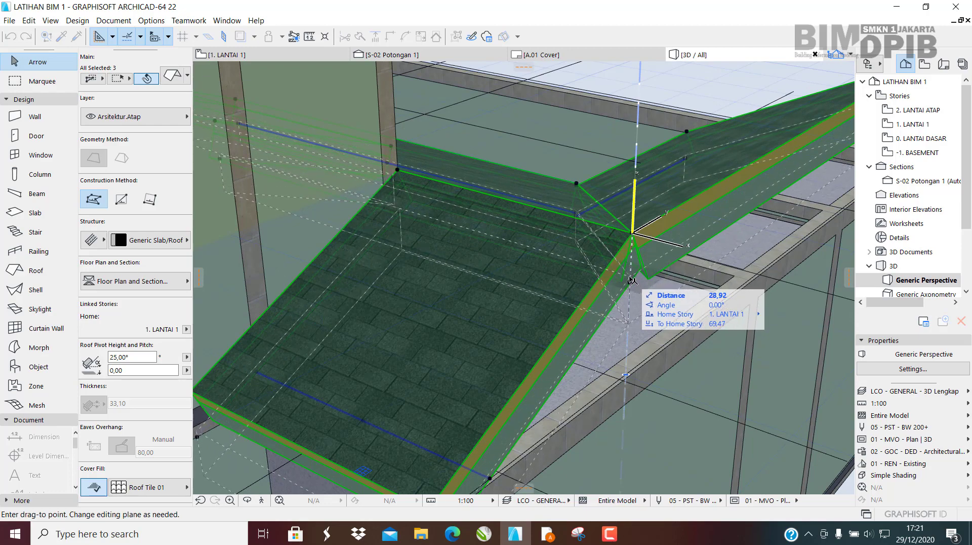
pyautogui.press('Return')
pyautogui.scroll(-2, 612, 273)
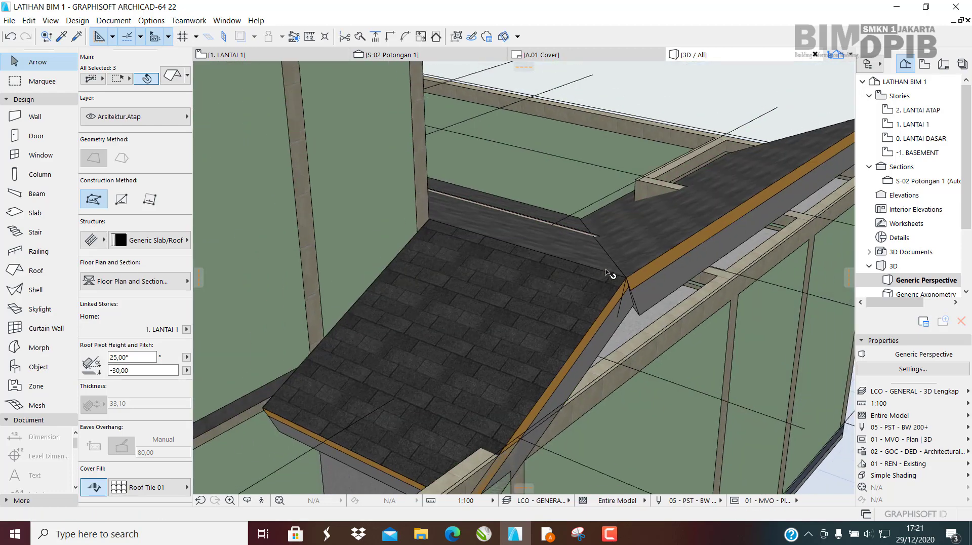
pyautogui.keyDown('shift'); pyautogui.moveTo(602, 293); pyautogui.dragTo(582, 250, button='middle'); pyautogui.keyUp('shift')
pyautogui.scroll(5, 569, 144)
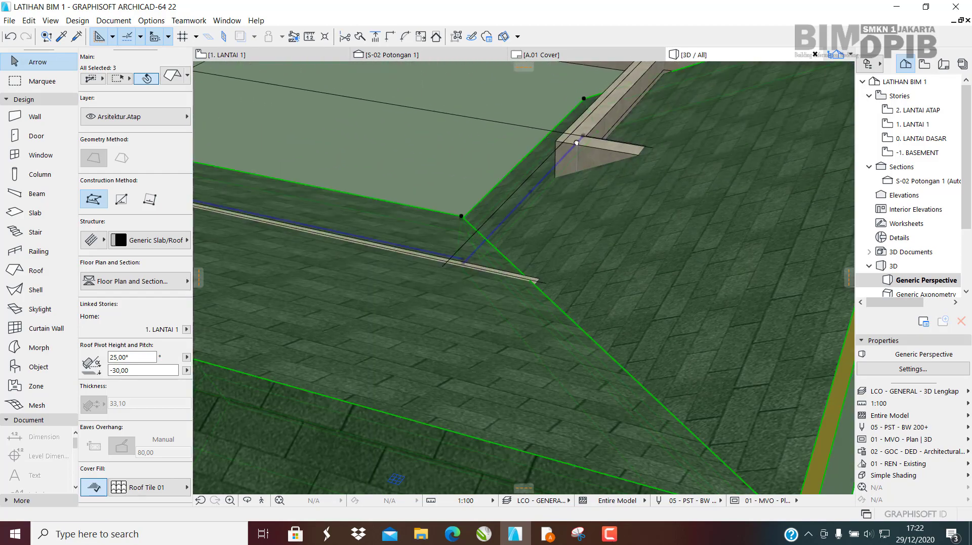
pyautogui.scroll(-2, 577, 143)
pyautogui.keyDown('shift'); pyautogui.moveTo(576, 143); pyautogui.dragTo(631, 323, button='middle'); pyautogui.keyUp('shift')
pyautogui.click(628, 317)
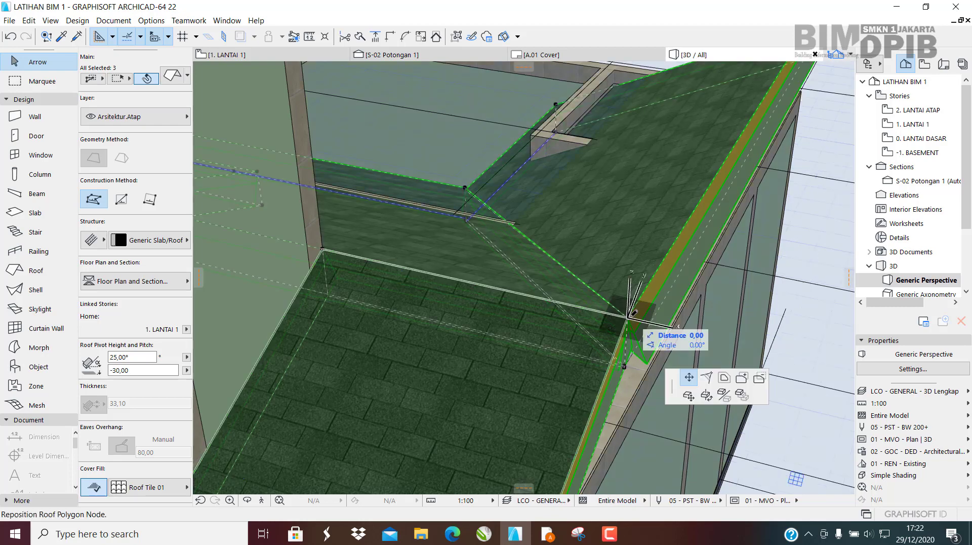
pyautogui.keyDown('shift'); pyautogui.moveTo(619, 283); pyautogui.dragTo(552, 247, button='middle'); pyautogui.keyUp('shift')
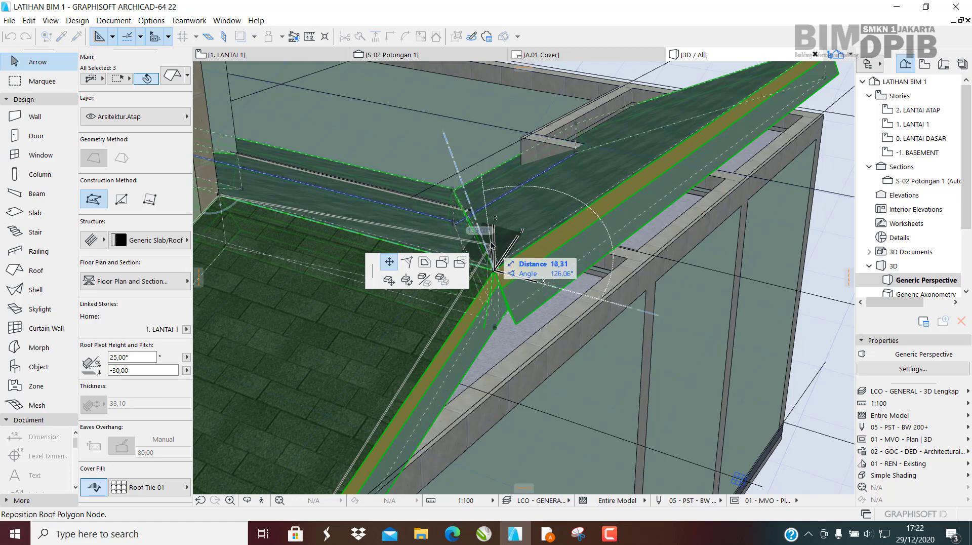
pyautogui.moveTo(508, 269)
pyautogui.keyDown('shift'); pyautogui.mouseDown(button='middle')
pyautogui.moveTo(464, 209)
pyautogui.moveTo(548, 322)
pyautogui.mouseUp(button='middle'); pyautogui.keyUp('shift')
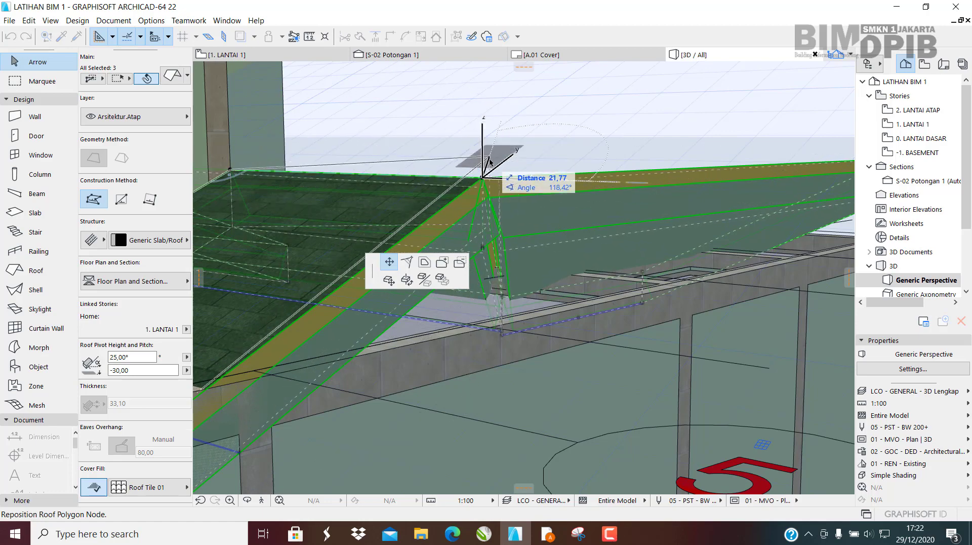
pyautogui.moveTo(493, 168); pyautogui.dragTo(497, 206, button='middle')
pyautogui.press('Escape')
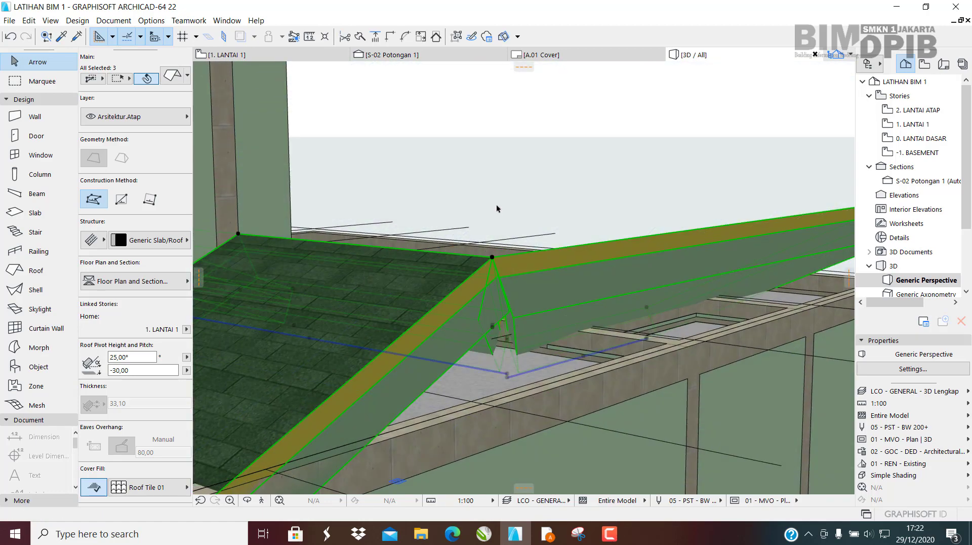
# Raise the three selected lower roofs vertically by 20 from their shared corner.
pyautogui.keyDown('shift'); pyautogui.moveTo(489, 269); pyautogui.dragTo(499, 226, button='middle'); pyautogui.keyUp('shift')
pyautogui.keyDown('shift'); pyautogui.moveTo(506, 268); pyautogui.dragTo(506, 215, button='middle'); pyautogui.keyUp('shift')
pyautogui.click(497, 207)
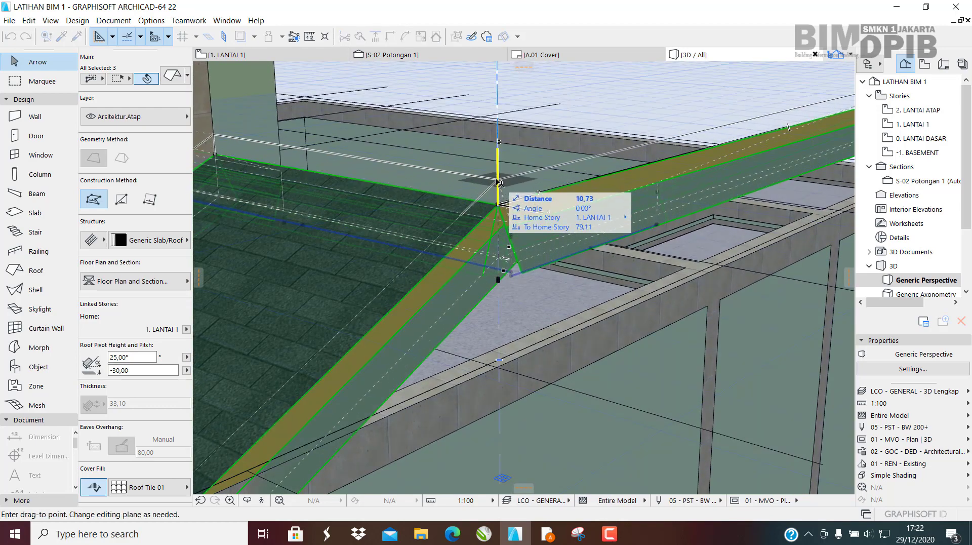
pyautogui.write('20')
pyautogui.press('Return')
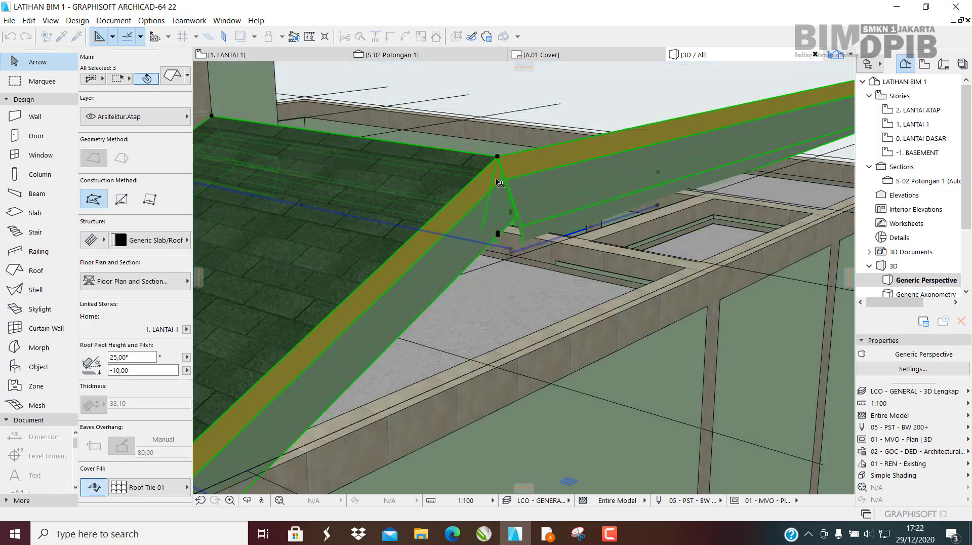
# Raise the same three lower roofs by another 5 so their pivot height is -5,00.
pyautogui.keyDown('shift'); pyautogui.moveTo(556, 121); pyautogui.dragTo(591, 125, button='middle'); pyautogui.keyUp('shift')
pyautogui.keyDown('shift'); pyautogui.moveTo(564, 237); pyautogui.dragTo(547, 198, button='middle'); pyautogui.keyUp('shift')
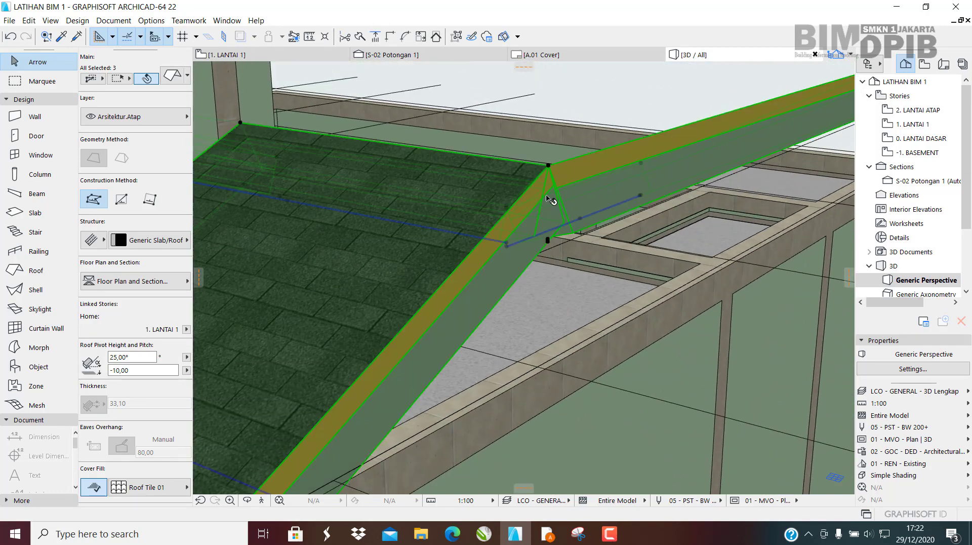
pyautogui.click(548, 166)
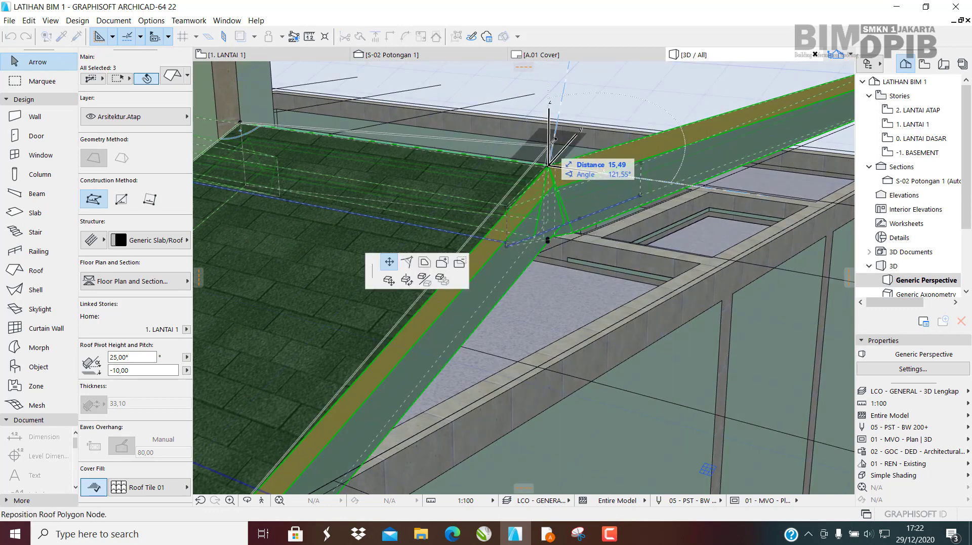
pyautogui.press('Escape')
pyautogui.keyDown('shift'); pyautogui.moveTo(560, 167); pyautogui.dragTo(566, 215, button='middle'); pyautogui.keyUp('shift')
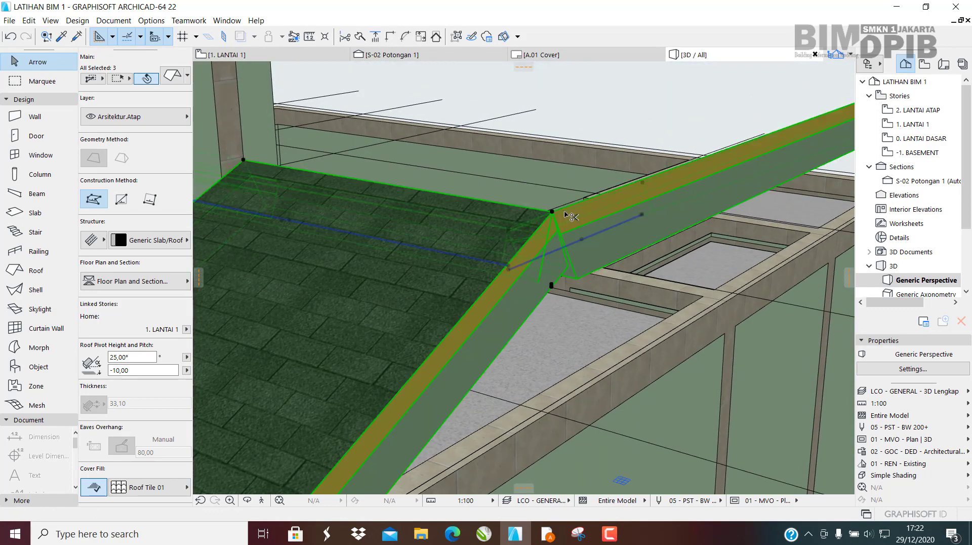
pyautogui.click(556, 216)
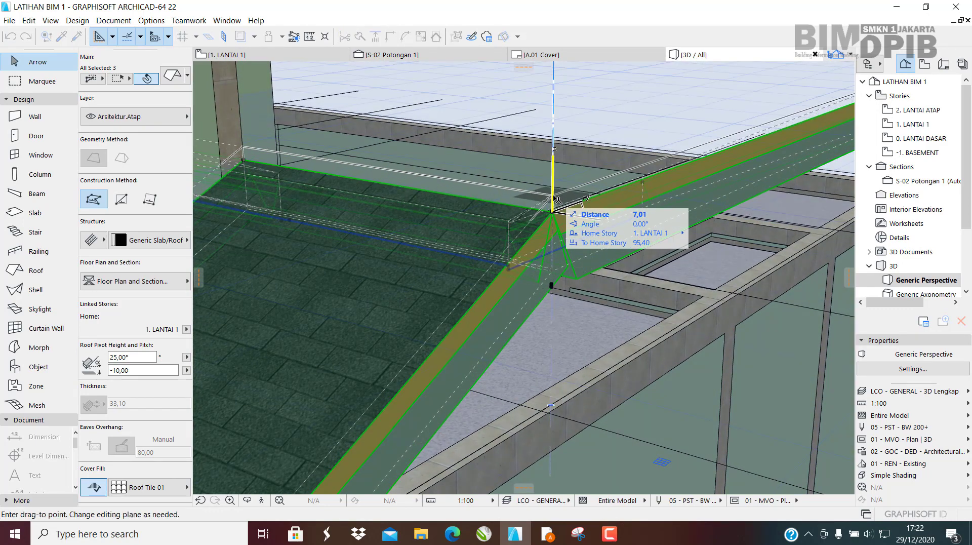
pyautogui.click(557, 198)
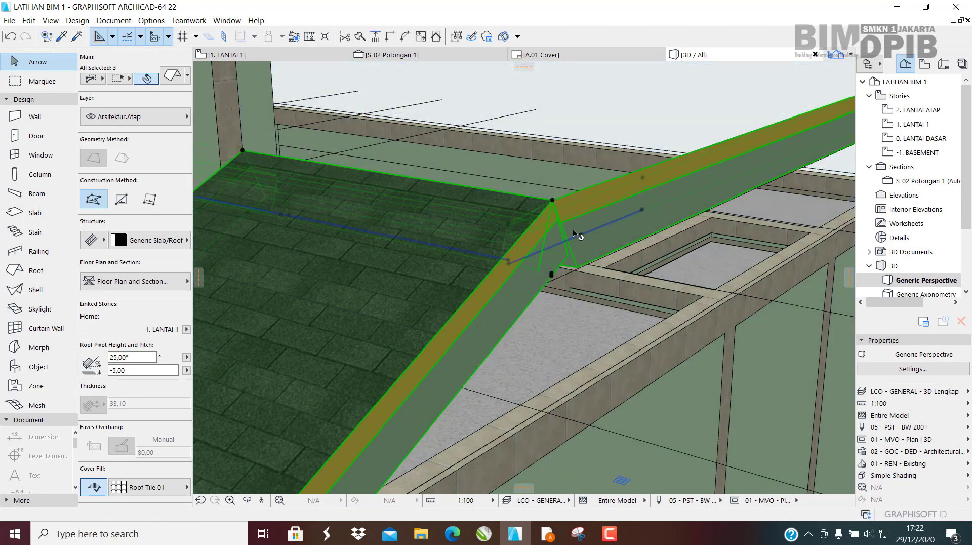
# Raise the three lower roofs slightly further above the wall beams and deselect them.
pyautogui.keyDown('shift'); pyautogui.moveTo(574, 232); pyautogui.dragTo(540, 380, button='middle'); pyautogui.keyUp('shift')
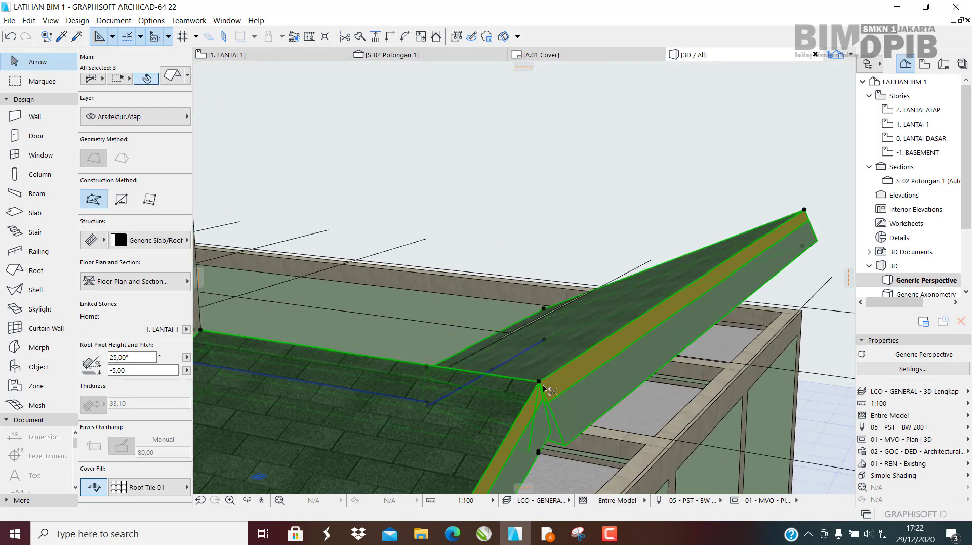
pyautogui.click(539, 381)
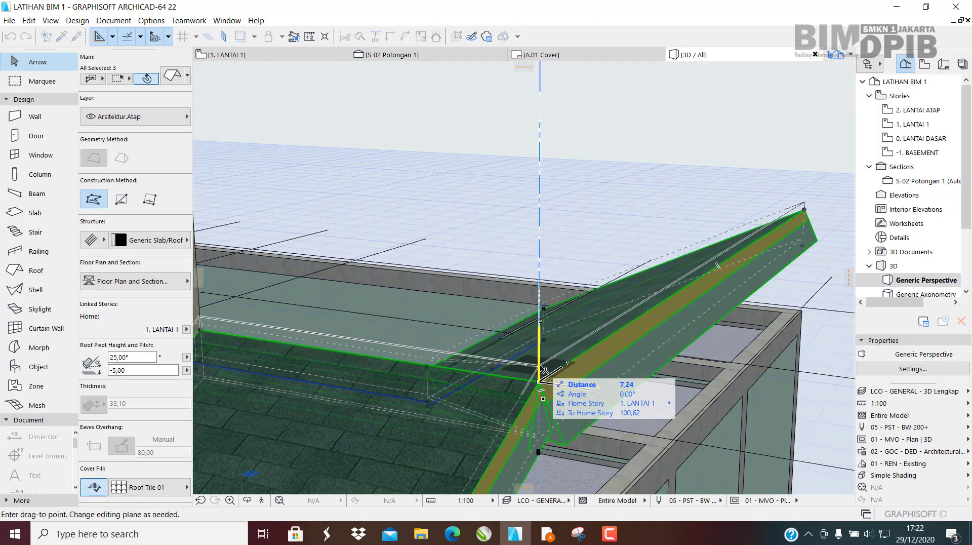
pyautogui.press('Return')
pyautogui.keyDown('shift'); pyautogui.moveTo(540, 370); pyautogui.dragTo(575, 251, button='middle'); pyautogui.keyUp('shift')
pyautogui.scroll(-6, 575, 250)
pyautogui.keyDown('shift'); pyautogui.moveTo(602, 218); pyautogui.dragTo(539, 370, button='middle'); pyautogui.keyUp('shift')
pyautogui.press('Escape')
# Extend the five grouped ground-floor walls below the lower roofs with a top offset of 150 above 1. LANTAI 1.
pyautogui.click(539, 368)
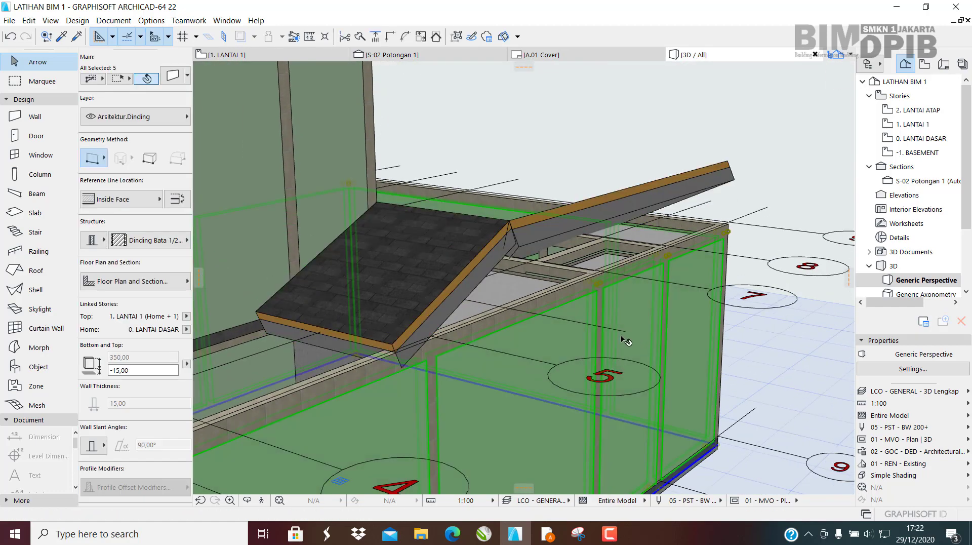
pyautogui.press('Escape')
pyautogui.click(535, 353)
pyautogui.scroll(-4, 615, 278)
pyautogui.scroll(2, 558, 341)
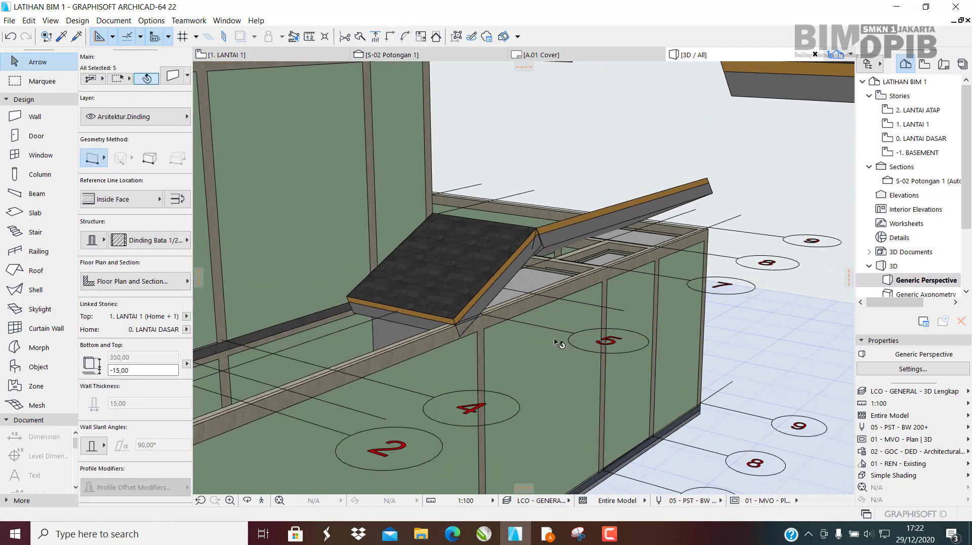
pyautogui.doubleClick(601, 344)
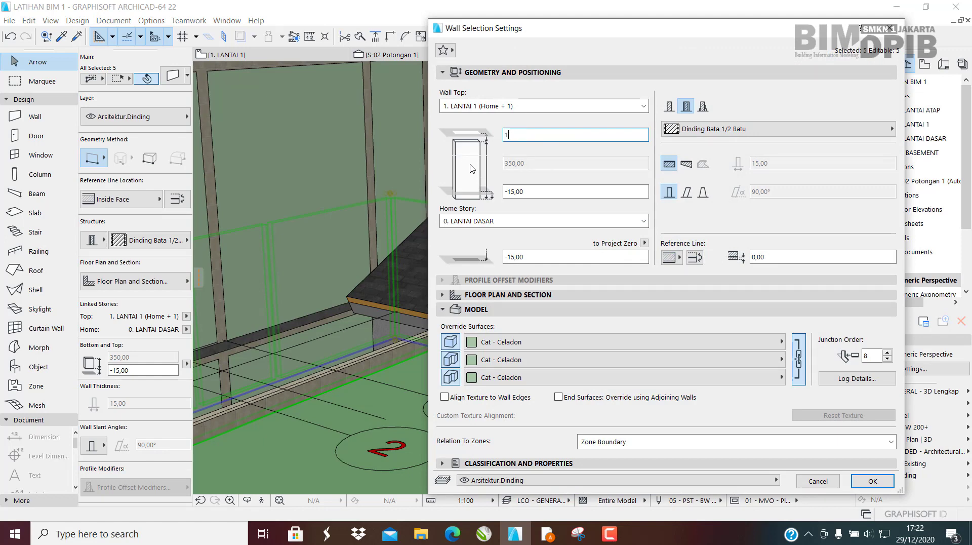
pyautogui.write('150')
pyautogui.press('Return')
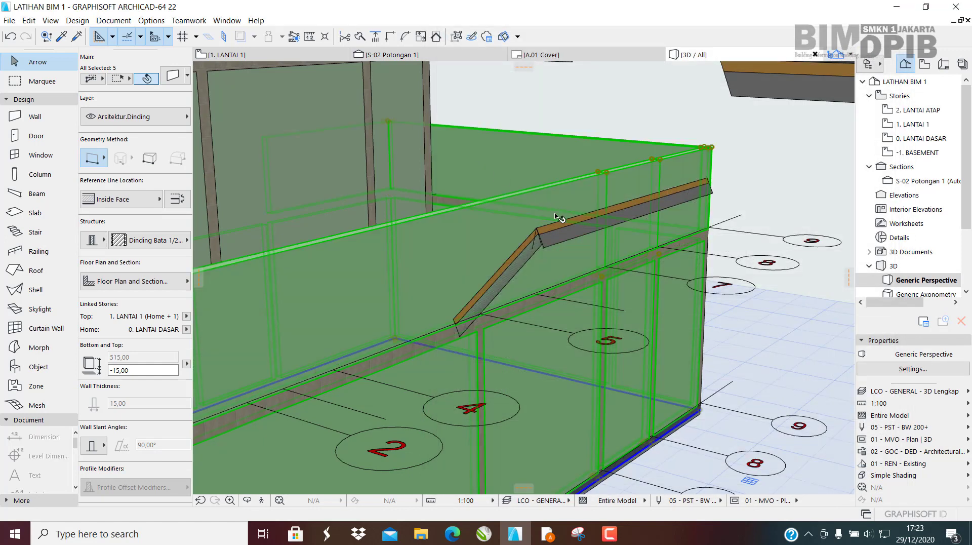
pyautogui.scroll(-4, 505, 237)
pyautogui.scroll(5, 502, 235)
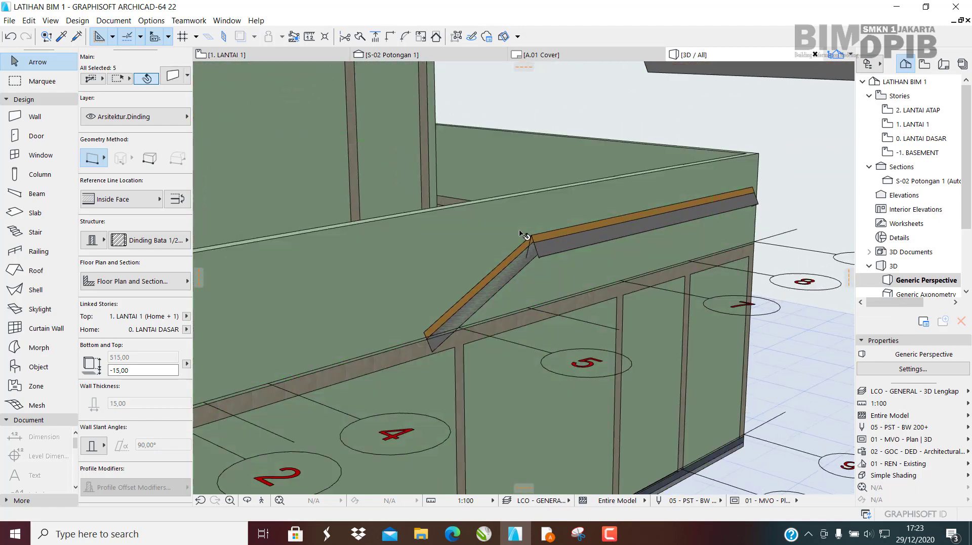
# Lower the five selected walls' top offset above 1. LANTAI 1 to 120 and finally to 100.
pyautogui.hotkey('ctrl', 't')
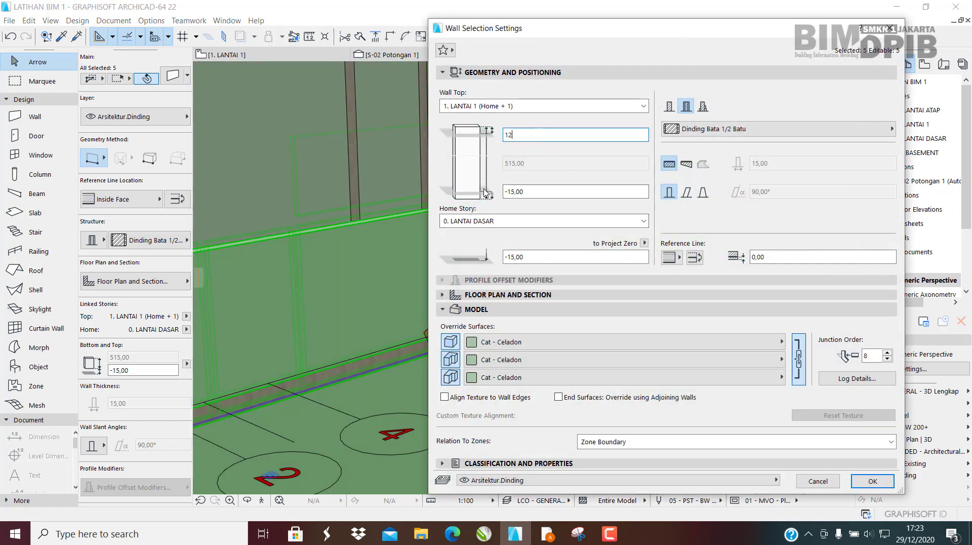
pyautogui.press('Return')
pyautogui.scroll(3, 527, 249)
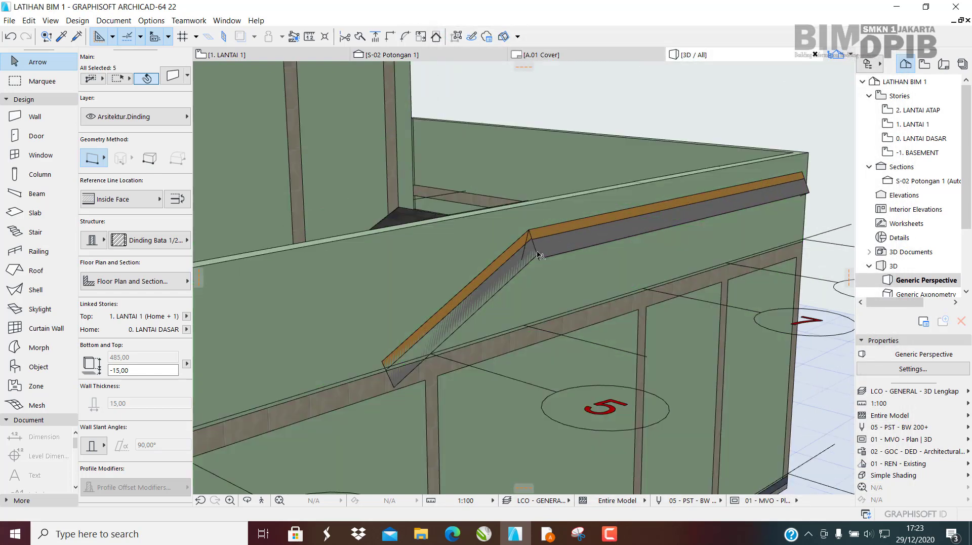
pyautogui.hotkey('ctrl', 't')
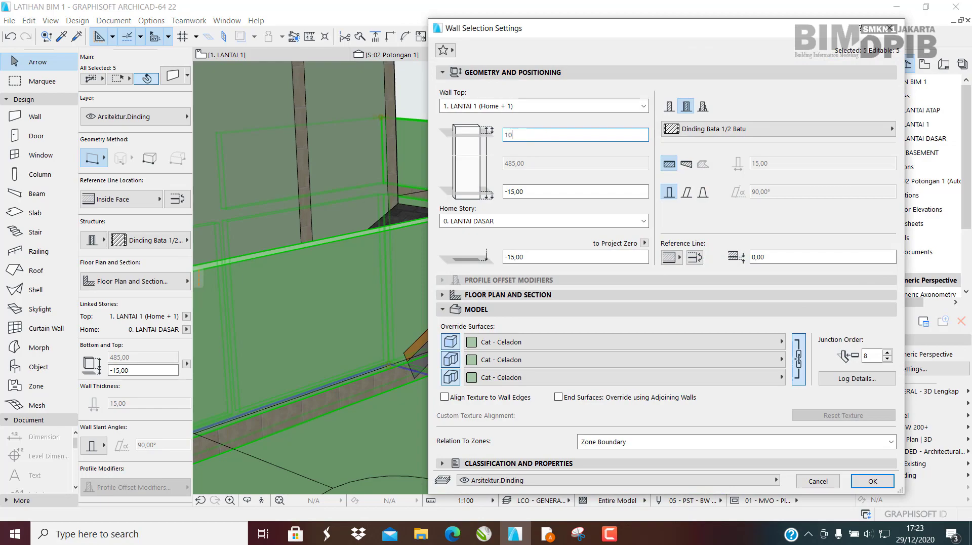
pyautogui.press('Return')
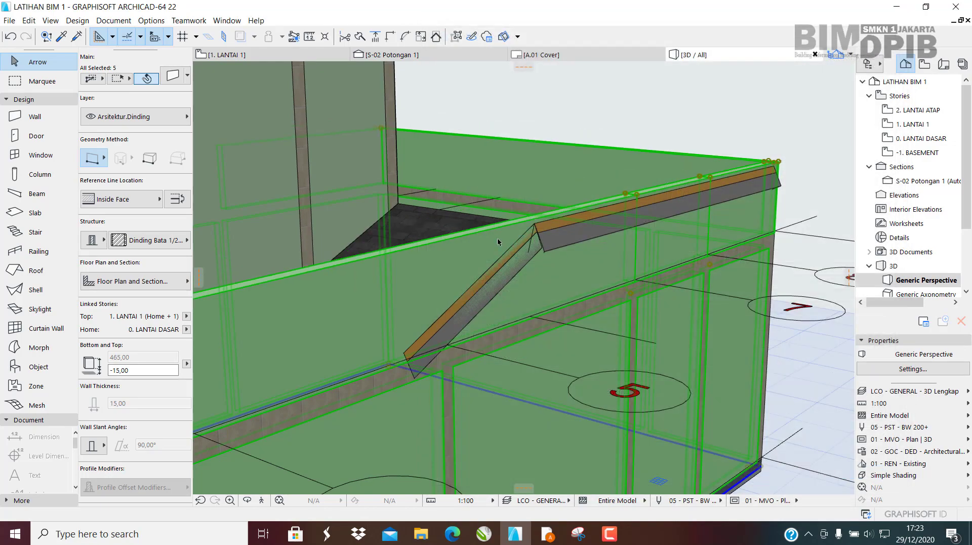
# Deselect the walls and select the rear side roof whose eave projects through the outer side wall.
pyautogui.keyDown('shift'); pyautogui.moveTo(498, 242); pyautogui.dragTo(640, 351, button='middle'); pyautogui.keyUp('shift')
pyautogui.scroll(-6, 554, 184)
pyautogui.scroll(-3, 637, 219)
pyautogui.scroll(4, 579, 189)
pyautogui.keyDown('shift'); pyautogui.moveTo(580, 189); pyautogui.dragTo(536, 274, button='middle'); pyautogui.keyUp('shift')
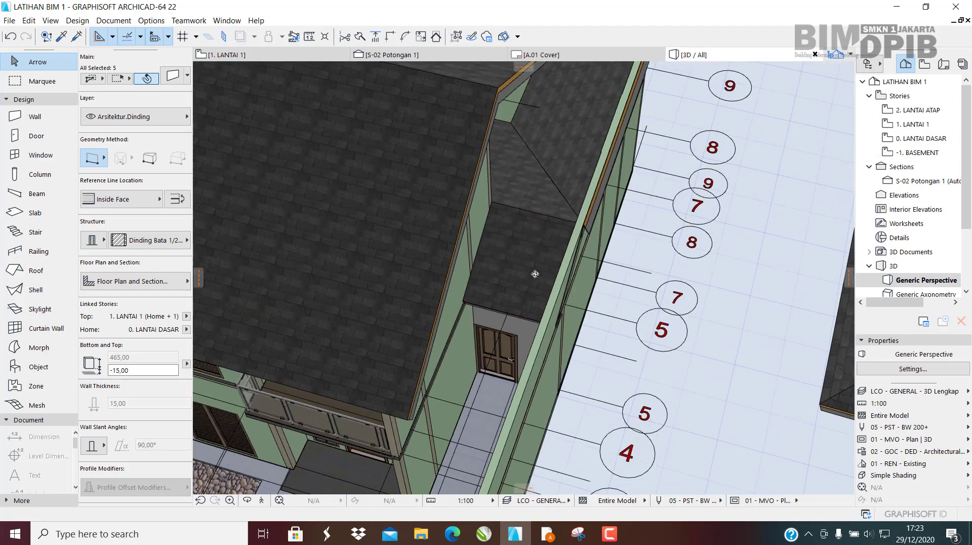
pyautogui.scroll(6, 535, 274)
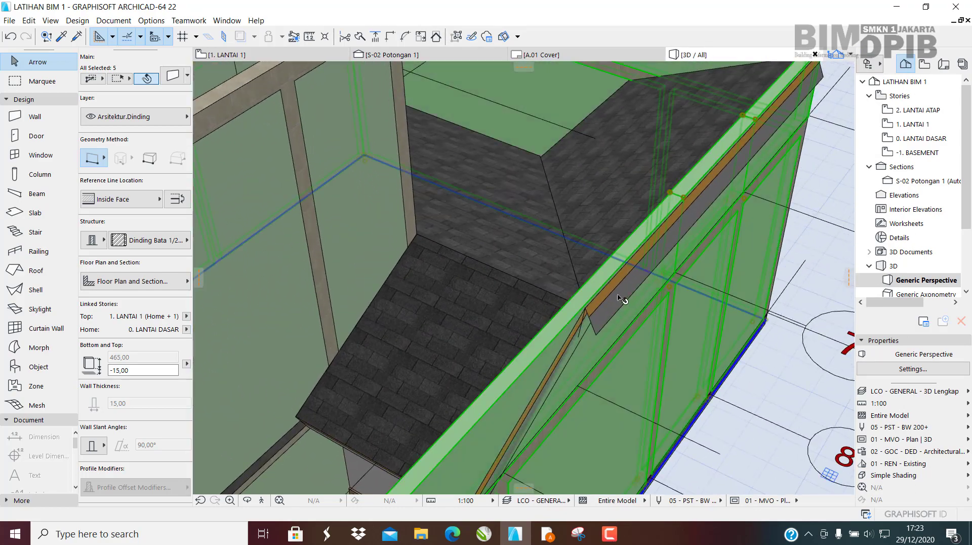
pyautogui.moveTo(618, 298); pyautogui.dragTo(568, 207, button='middle')
pyautogui.press('Escape')
pyautogui.click(558, 221)
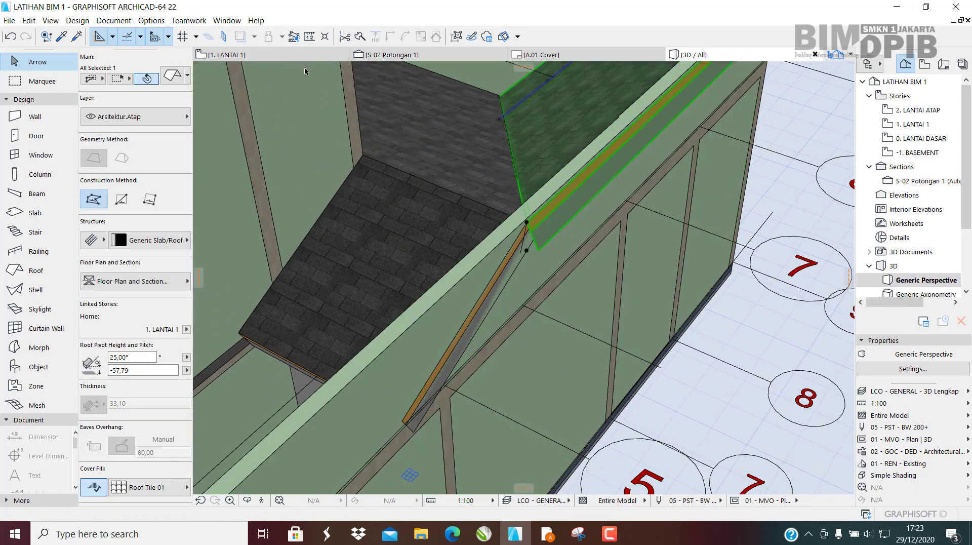
# Open the 1. LANTAI 1 floor plan and select the rear side roof around gridlines 7 and 8.
pyautogui.click(227, 55)
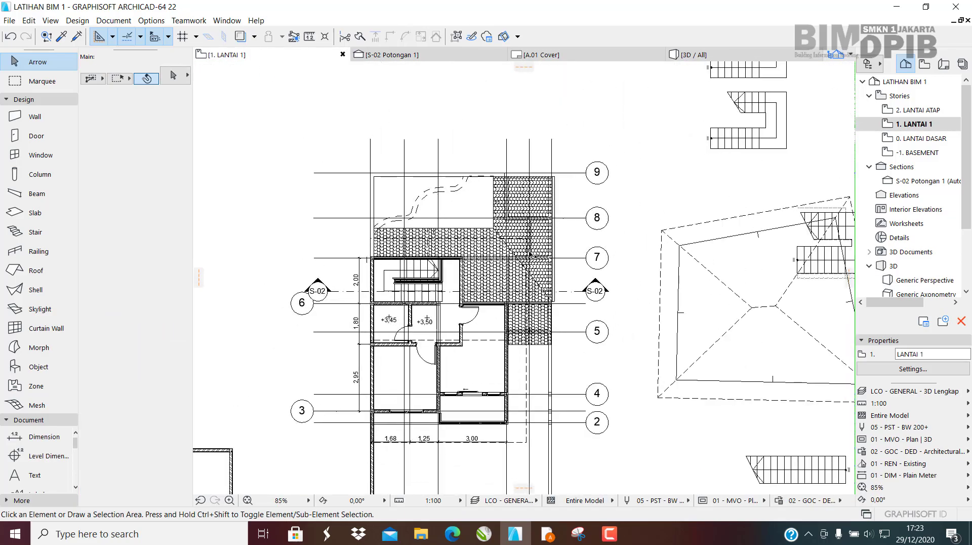
pyautogui.scroll(4, 532, 256)
pyautogui.click(533, 256)
pyautogui.scroll(1, 562, 259)
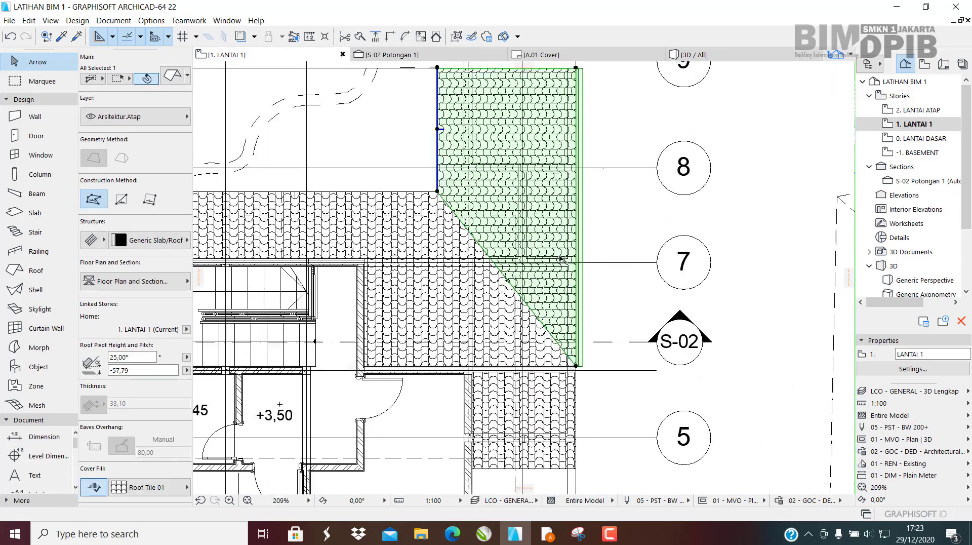
pyautogui.scroll(5, 563, 259)
pyautogui.scroll(-4, 608, 220)
pyautogui.scroll(2, 608, 241)
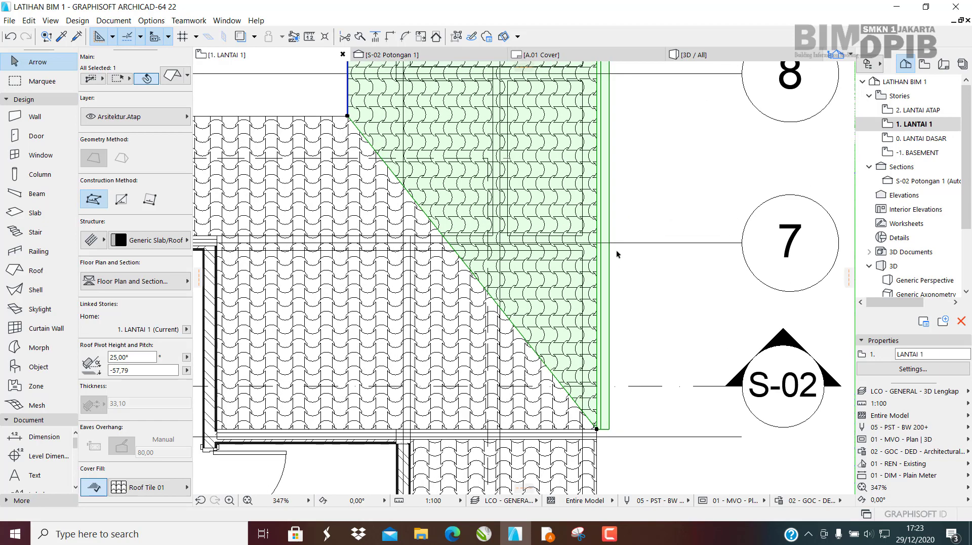
pyautogui.scroll(2, 594, 248)
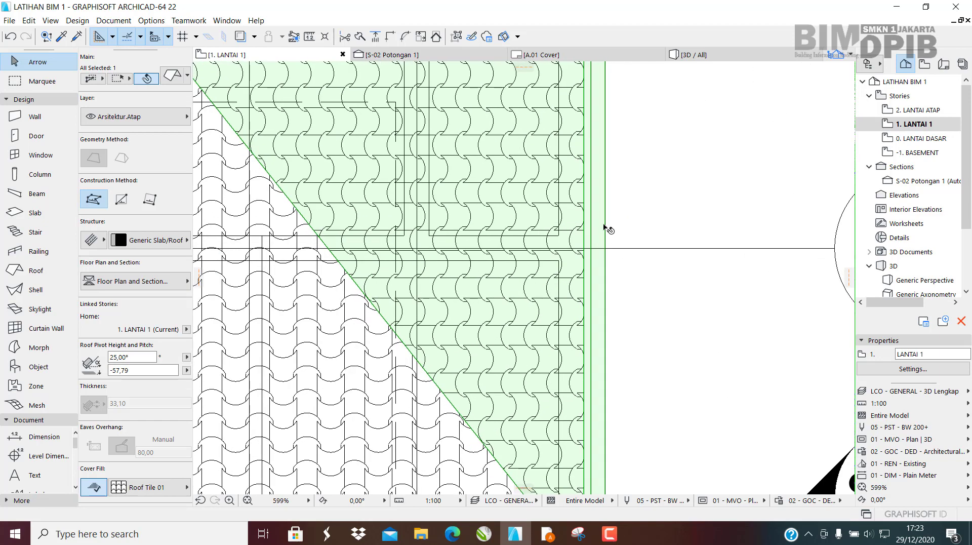
pyautogui.press('Escape')
pyautogui.click(605, 220)
pyautogui.press('Escape')
pyautogui.moveTo(619, 234); pyautogui.dragTo(621, 279, button='middle')
pyautogui.click(586, 264)
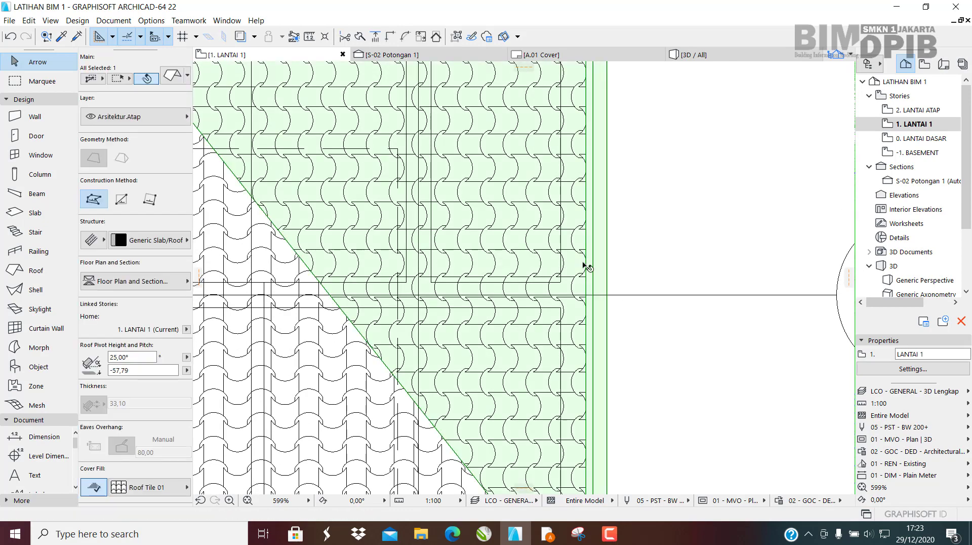
pyautogui.scroll(2, 585, 257)
pyautogui.scroll(1, 596, 260)
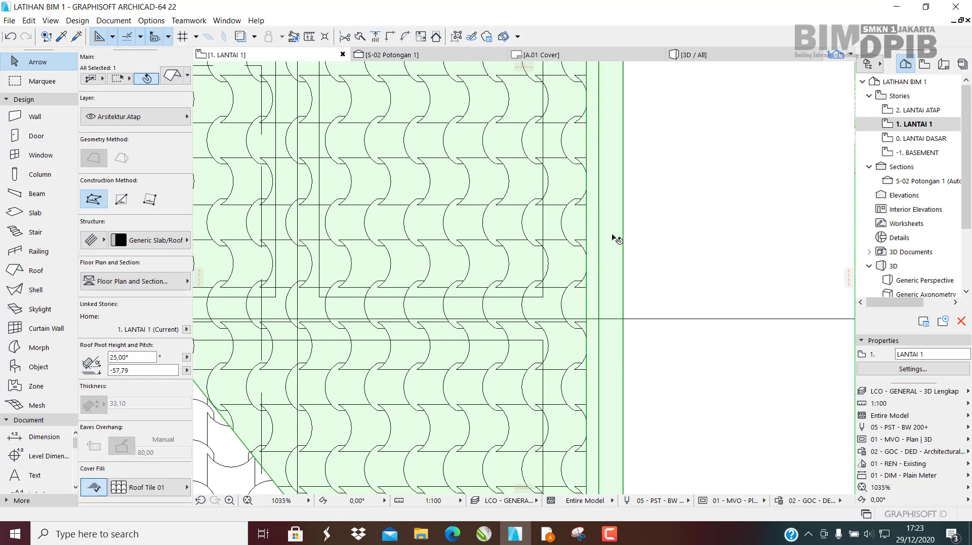
pyautogui.click(587, 224)
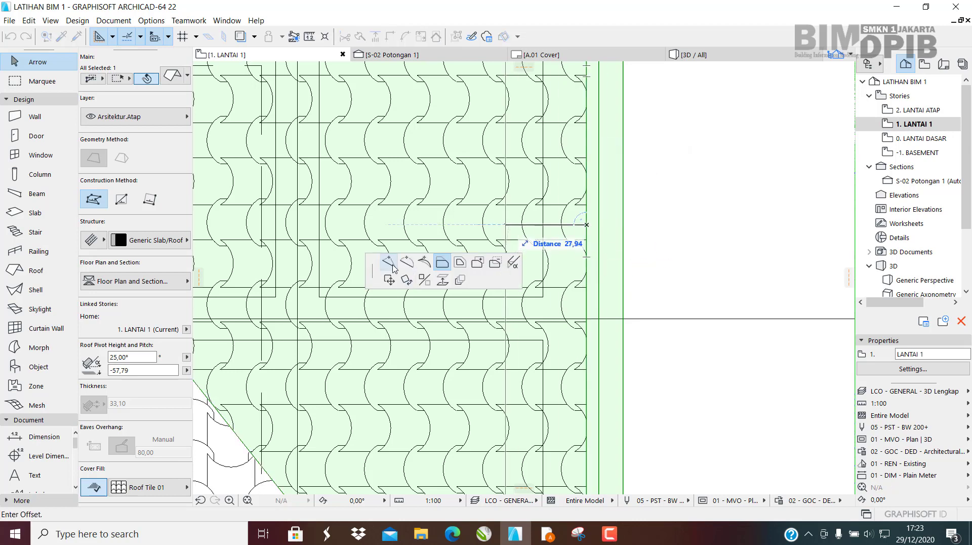
pyautogui.press('Escape')
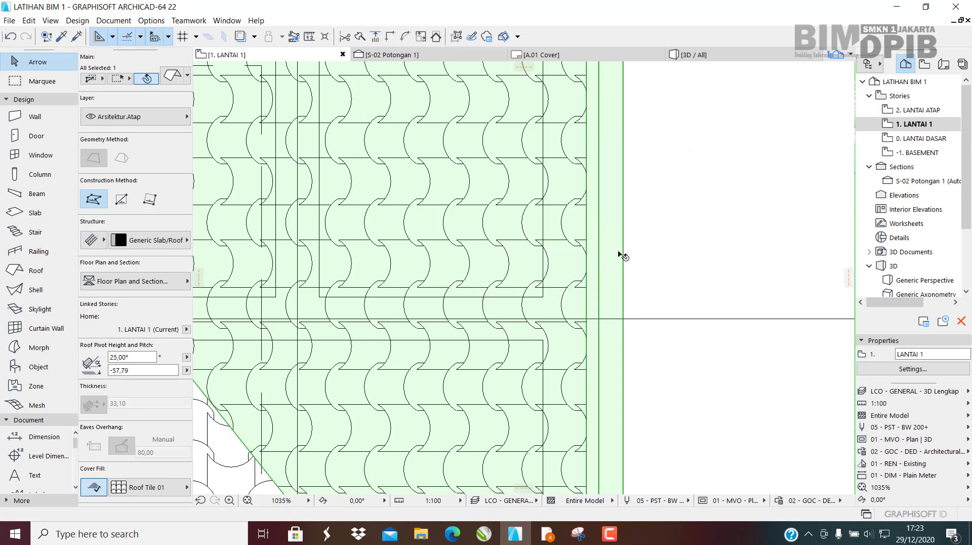
pyautogui.click(624, 225)
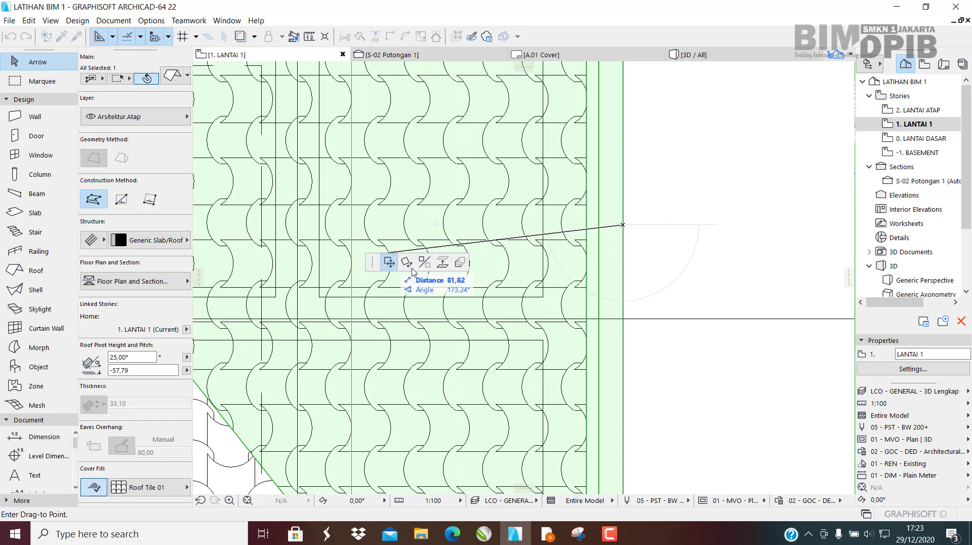
pyautogui.press('Escape')
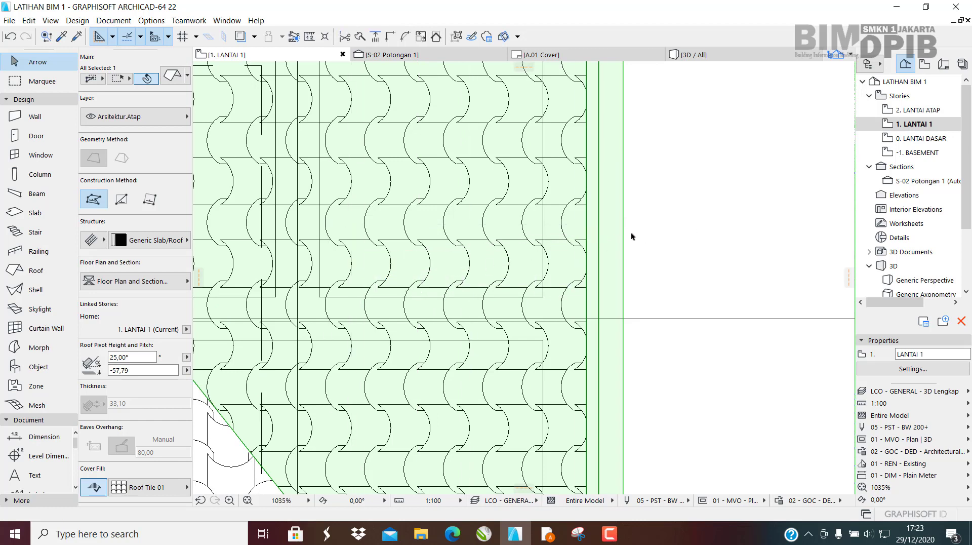
# Offset the rear side roof's outer edge inward in two moves to the inside of the side wall and check it in 3D.
pyautogui.click(589, 221)
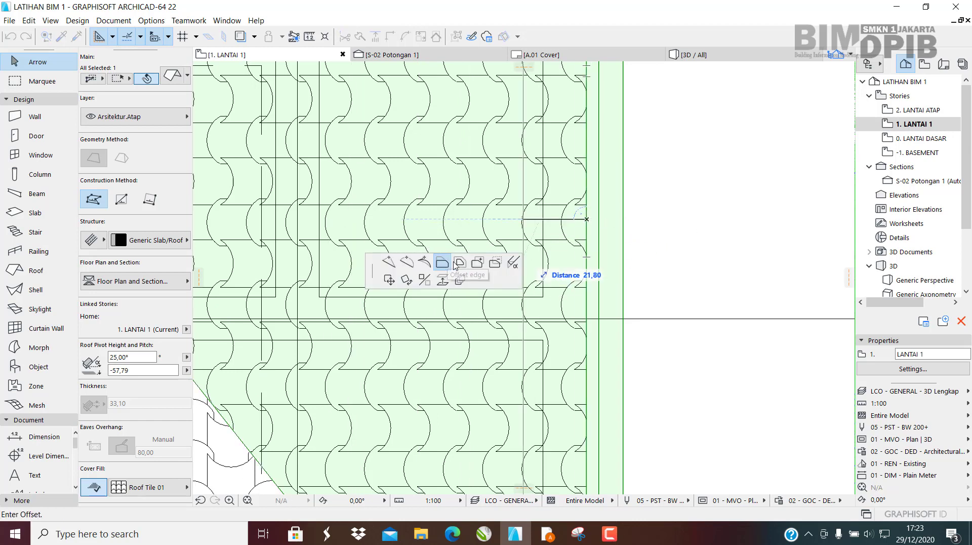
pyautogui.click(563, 239)
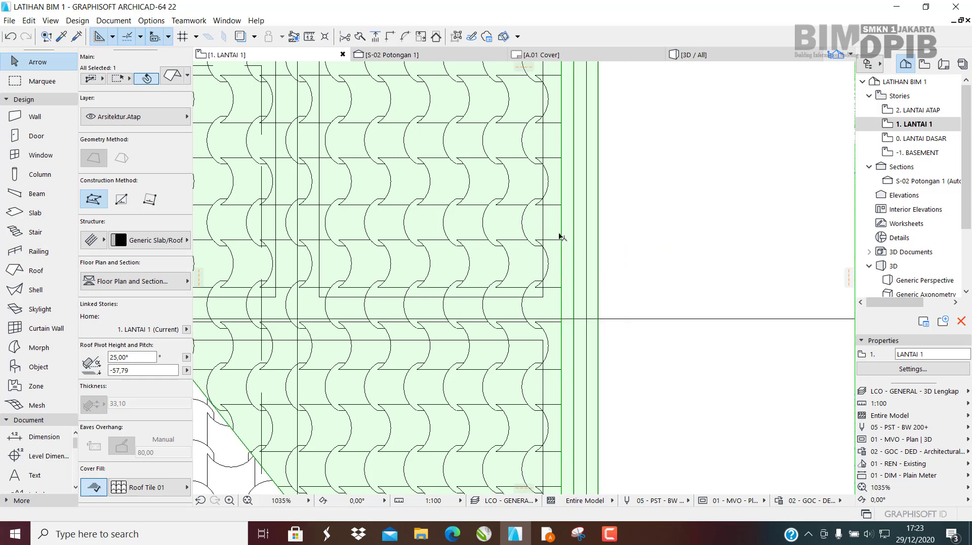
pyautogui.click(562, 215)
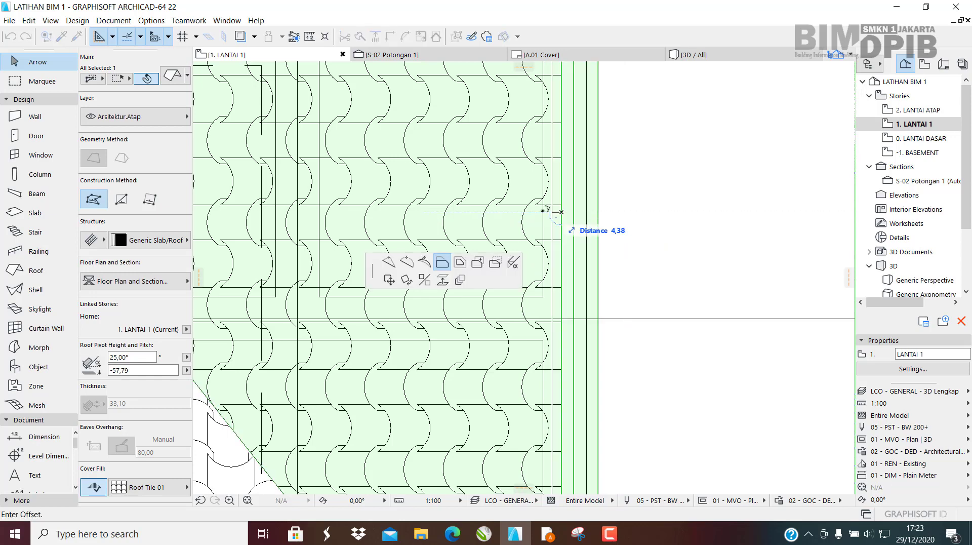
pyautogui.click(535, 216)
pyautogui.scroll(-5, 578, 234)
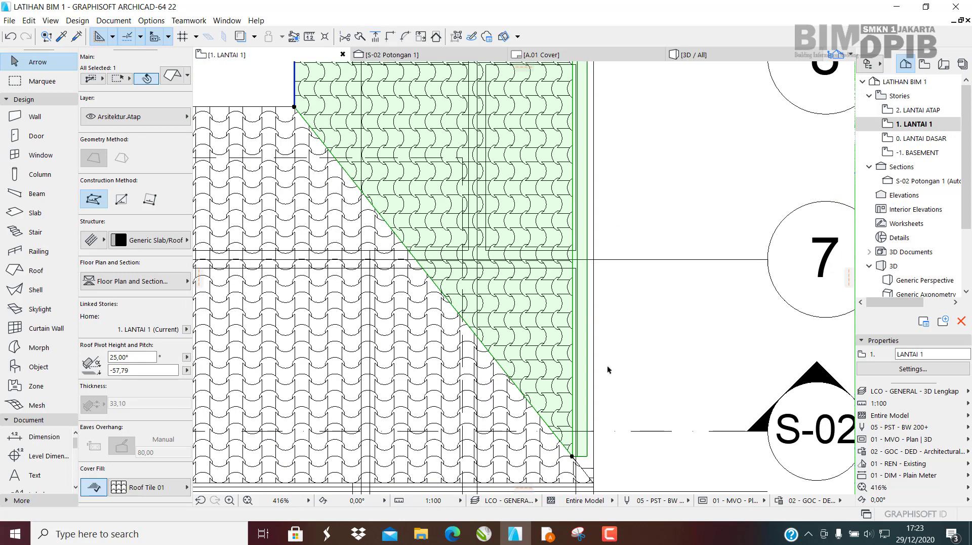
pyautogui.scroll(-1, 566, 311)
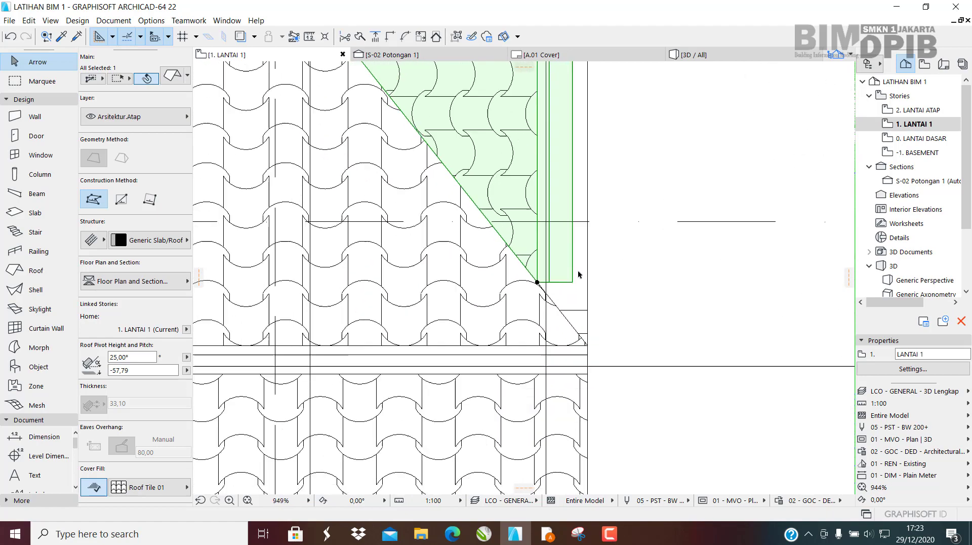
pyautogui.click(699, 55)
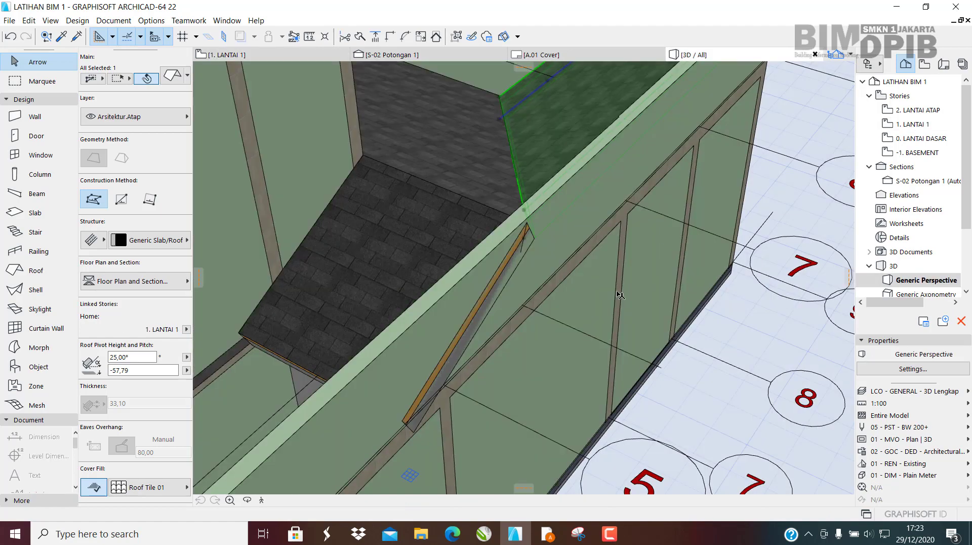
pyautogui.keyDown('shift'); pyautogui.moveTo(584, 288); pyautogui.dragTo(601, 230, button='middle'); pyautogui.keyUp('shift')
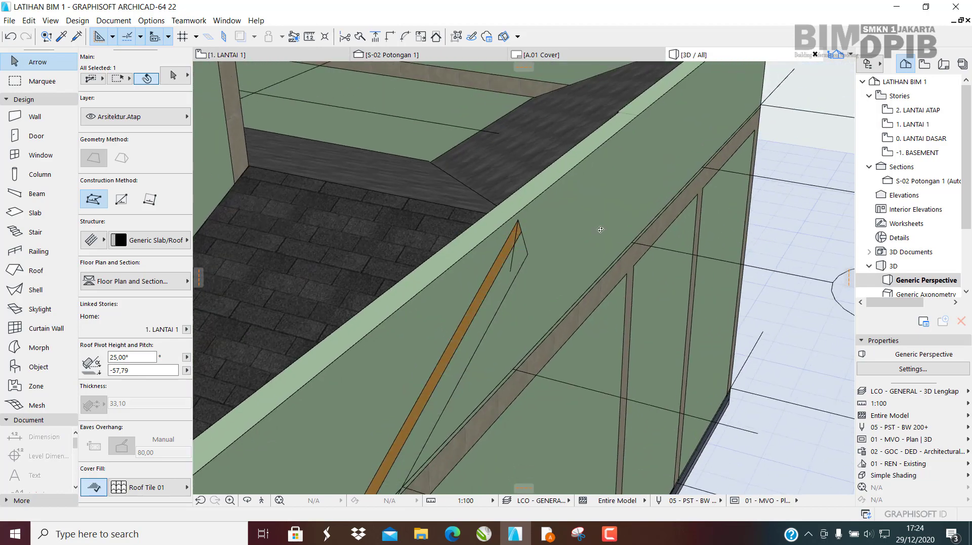
pyautogui.keyDown('shift'); pyautogui.moveTo(525, 270); pyautogui.dragTo(572, 185, button='middle'); pyautogui.keyUp('shift')
pyautogui.click(513, 254)
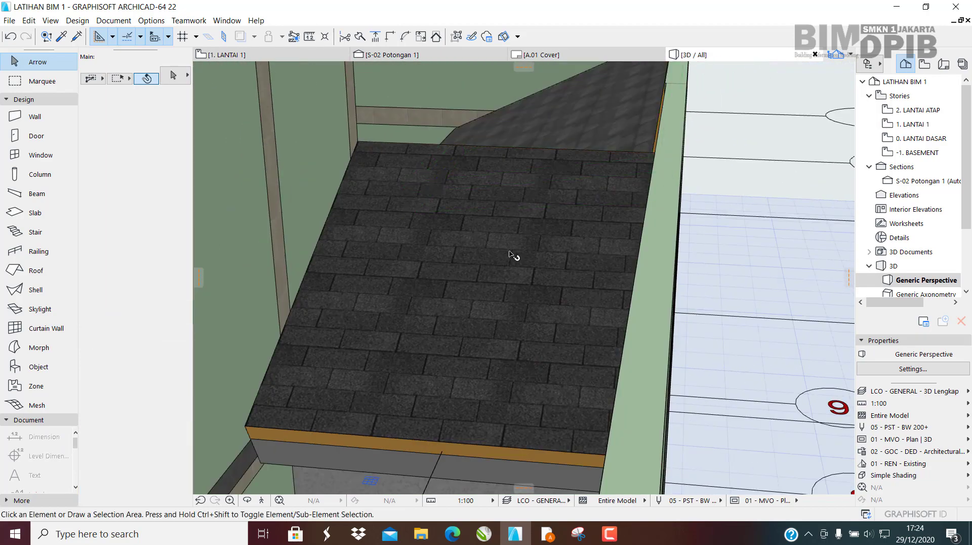
# Select the small front roof on the 1. LANTAI 1 plan and offset its outer edge inward to the side wall's inner face.
pyautogui.click(257, 54)
pyautogui.moveTo(582, 309); pyautogui.dragTo(566, 238, button='middle')
pyautogui.click(491, 326)
pyautogui.scroll(1, 559, 352)
pyautogui.scroll(2, 558, 348)
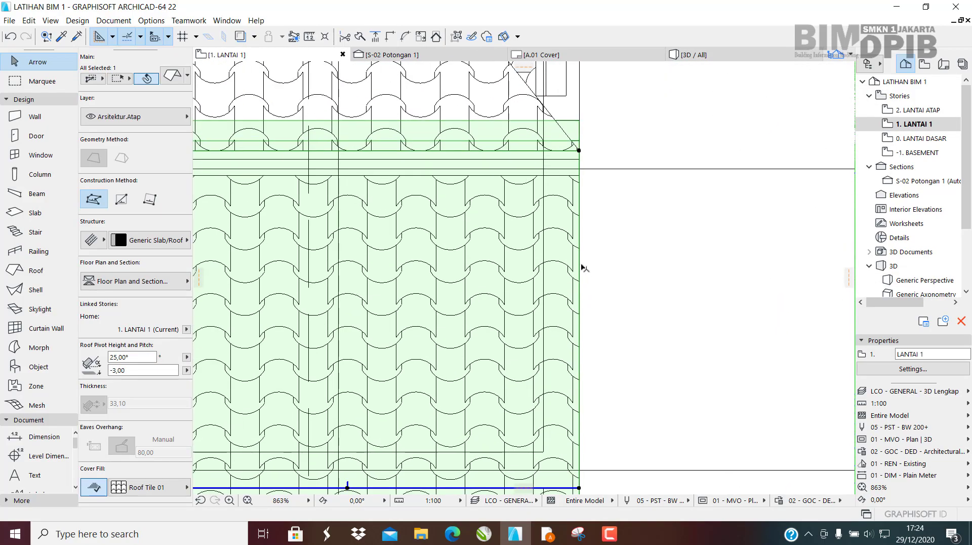
pyautogui.click(579, 262)
pyautogui.click(688, 319)
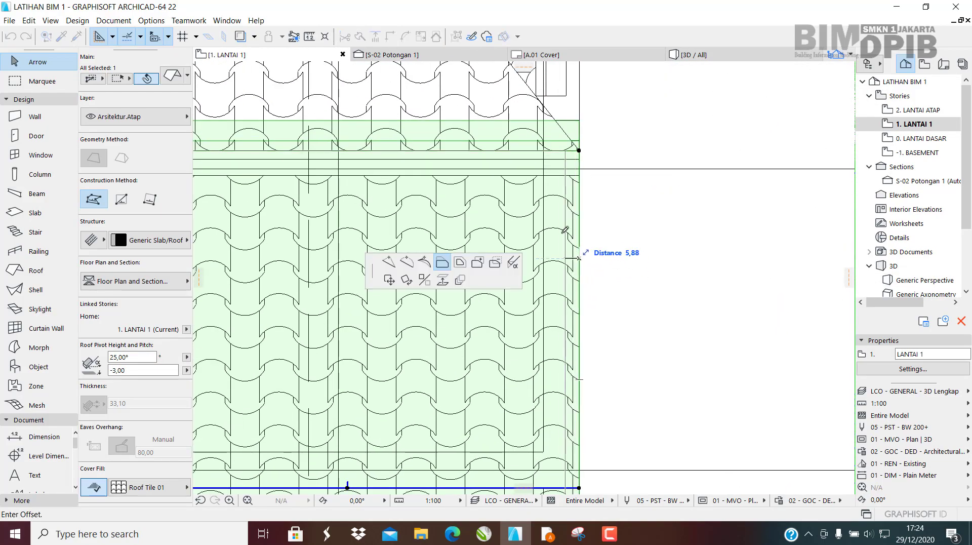
pyautogui.click(546, 91)
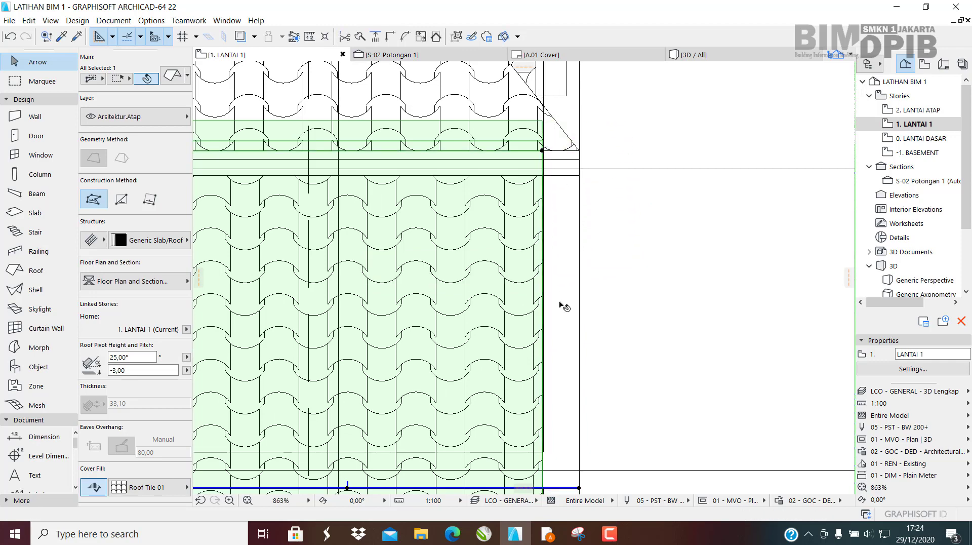
# Select the middle lower roof in 3D and examine from several angles where the lower roofs meet the side wall.
pyautogui.click(679, 55)
pyautogui.keyDown('shift'); pyautogui.moveTo(641, 222); pyautogui.dragTo(577, 237, button='middle'); pyautogui.keyUp('shift')
pyautogui.scroll(5, 689, 228)
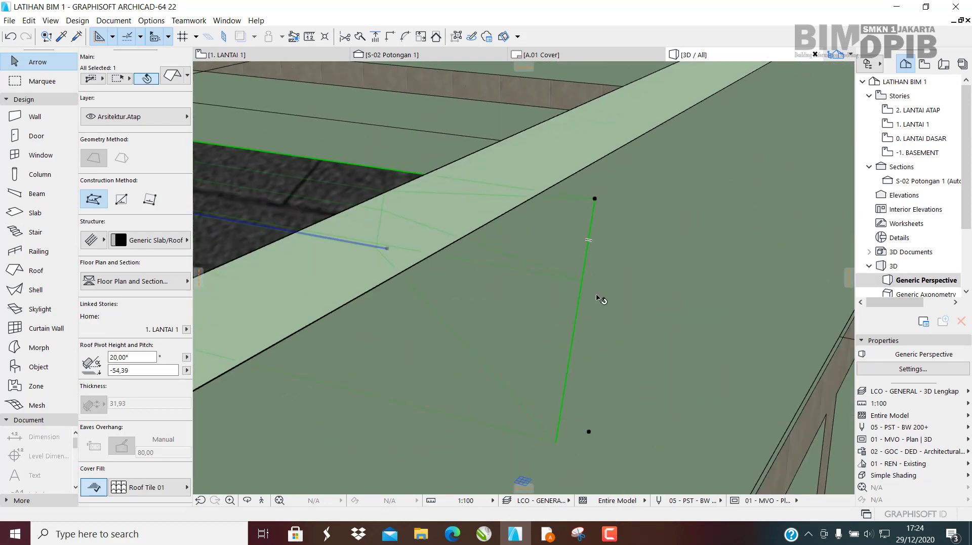
pyautogui.scroll(-5, 602, 310)
pyautogui.scroll(4, 603, 314)
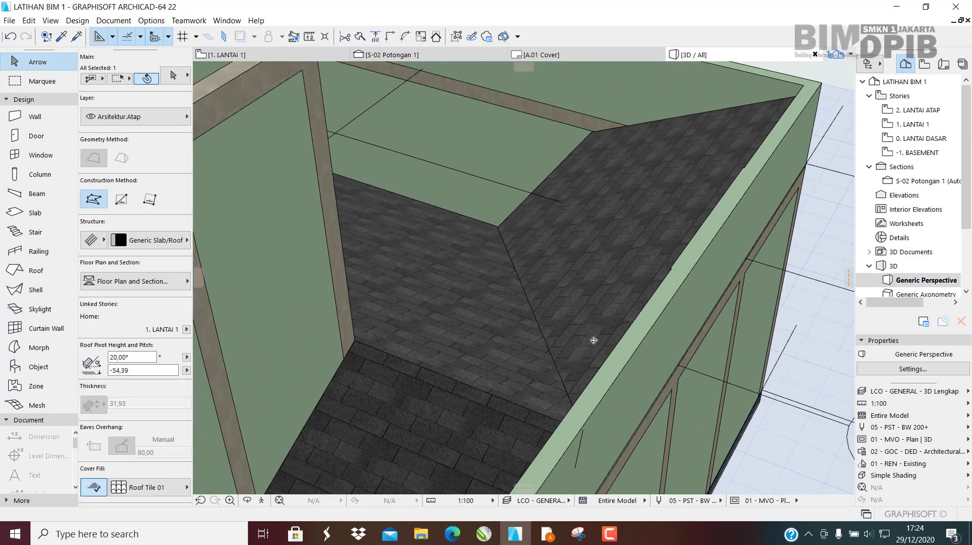
pyautogui.scroll(-6, 525, 273)
pyautogui.scroll(8, 546, 196)
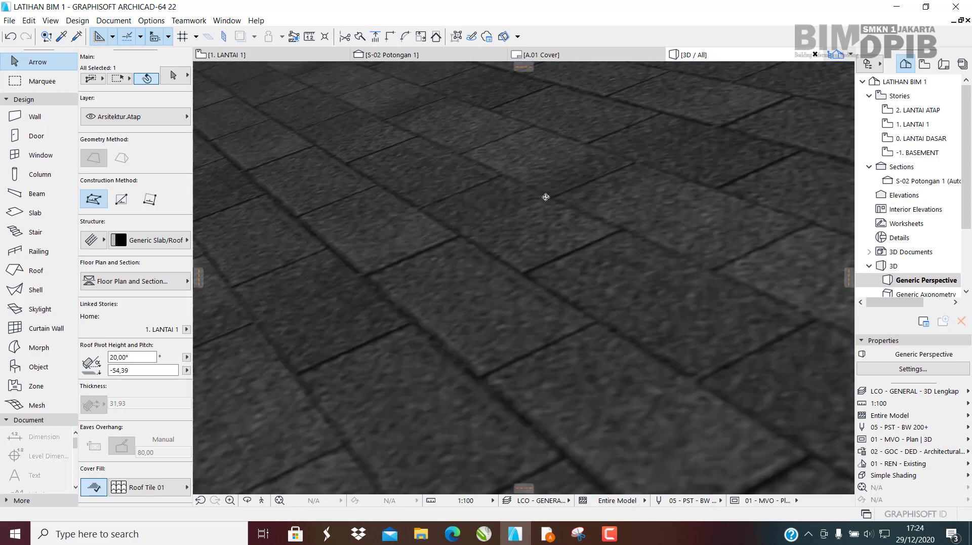
pyautogui.scroll(-8, 546, 196)
pyautogui.scroll(4, 584, 185)
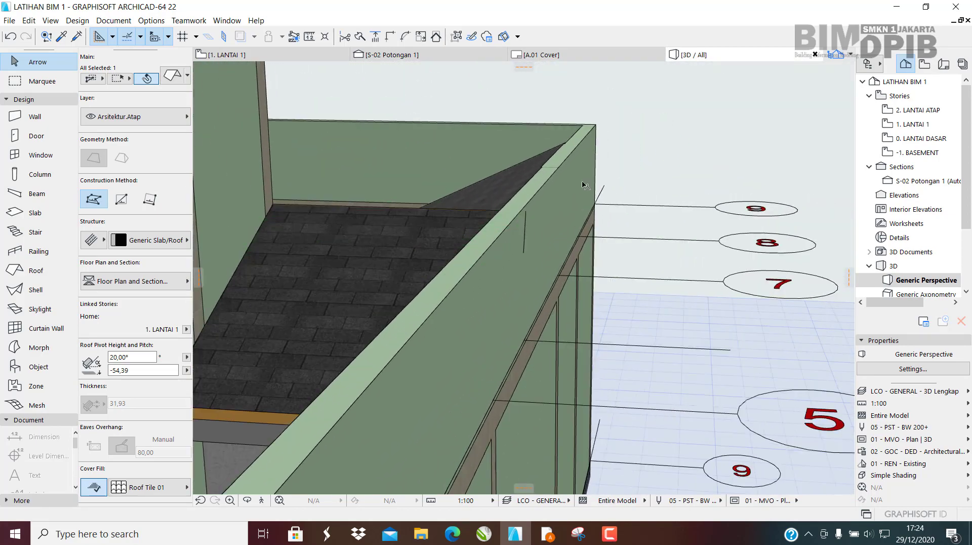
pyautogui.scroll(2, 584, 184)
pyautogui.keyDown('shift'); pyautogui.moveTo(582, 172); pyautogui.dragTo(671, 244, button='middle'); pyautogui.keyUp('shift')
pyautogui.scroll(-3, 672, 244)
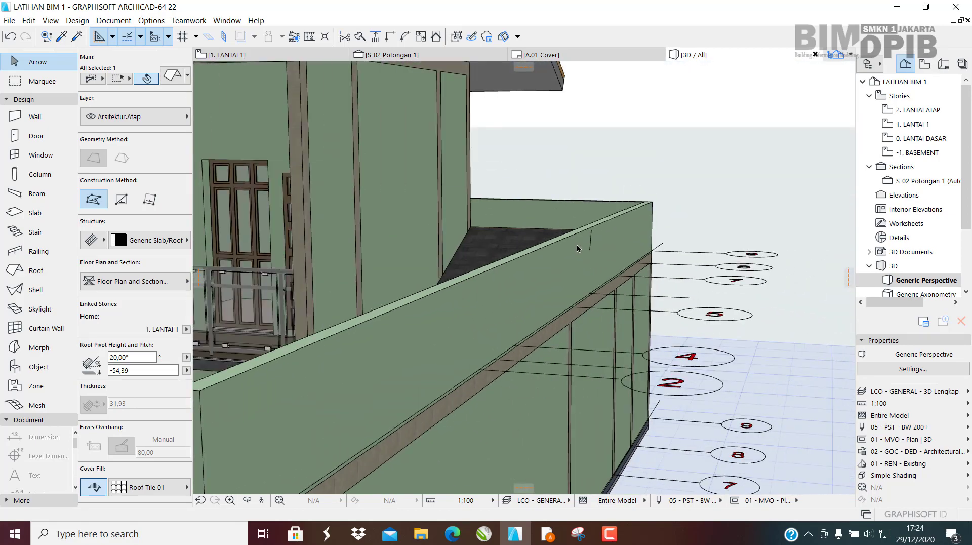
pyautogui.keyDown('shift'); pyautogui.moveTo(577, 248); pyautogui.dragTo(643, 254, button='middle'); pyautogui.keyUp('shift')
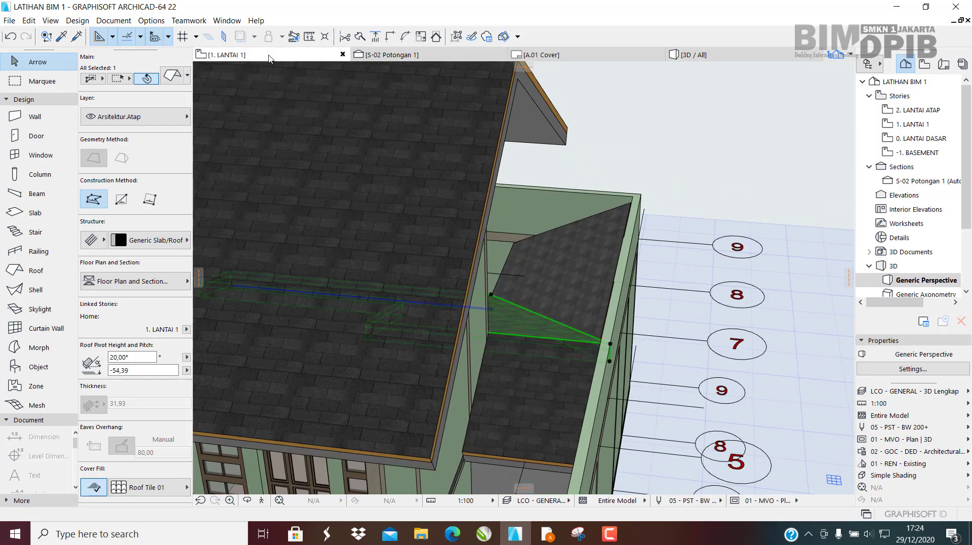
# On the 1. LANTAI 1 plan, offset the small front roof's outer edge to meet the side wall's inner face.
pyautogui.click(268, 59)
pyautogui.scroll(-3, 577, 235)
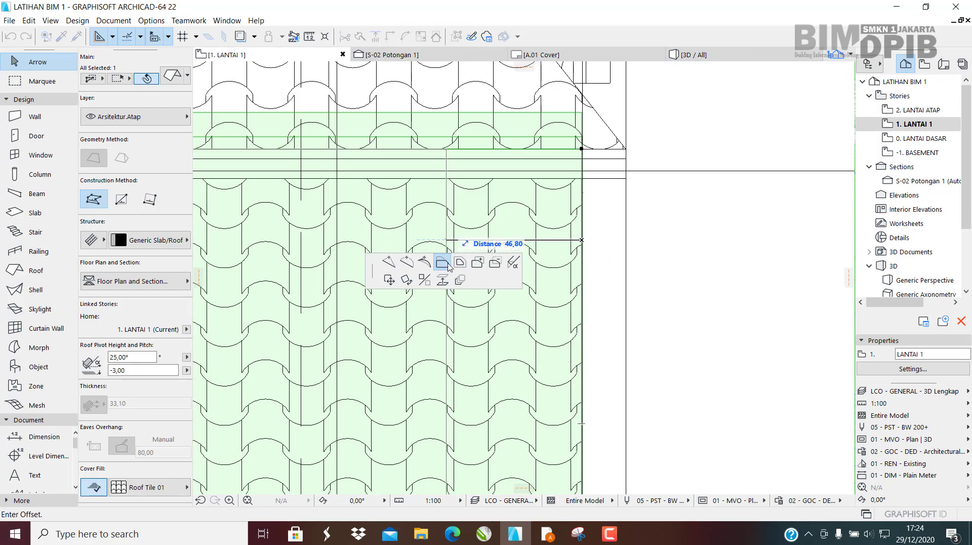
pyautogui.scroll(4, 582, 240)
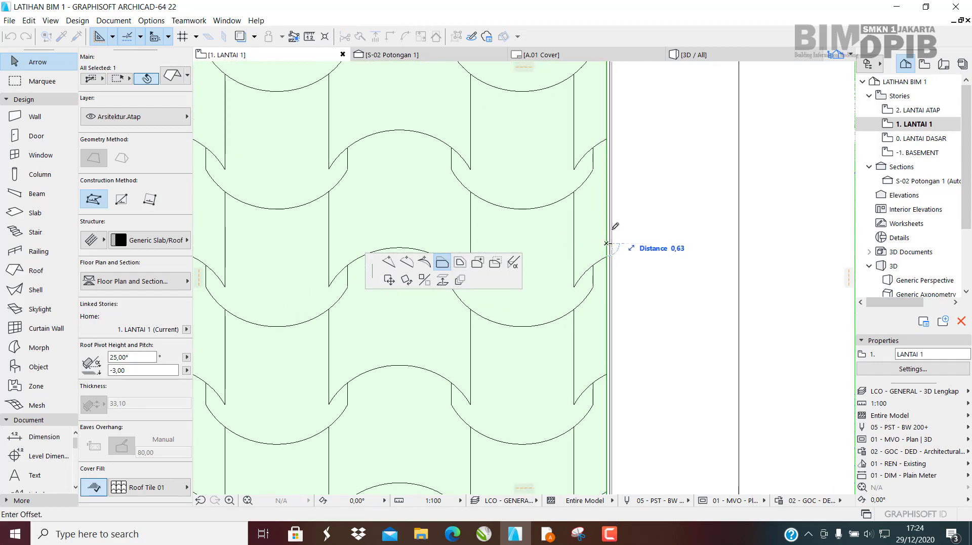
pyautogui.scroll(-5, 640, 251)
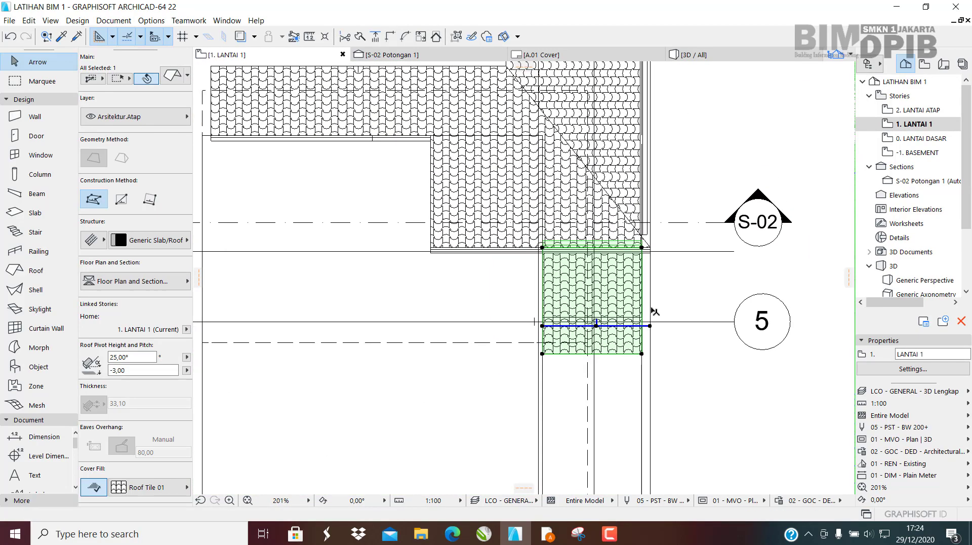
# Select the rear side roof on the plan and offset its outer edge to the side wall's inner face.
pyautogui.scroll(3, 634, 296)
pyautogui.scroll(3, 633, 295)
pyautogui.scroll(-6, 629, 162)
pyautogui.scroll(5, 623, 101)
pyautogui.scroll(-4, 603, 332)
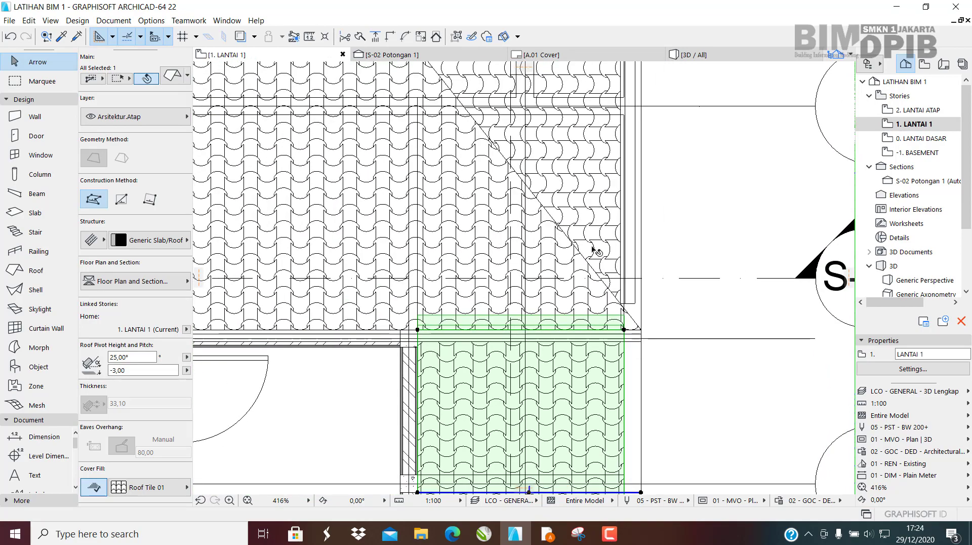
pyautogui.click(594, 254)
pyautogui.scroll(3, 620, 303)
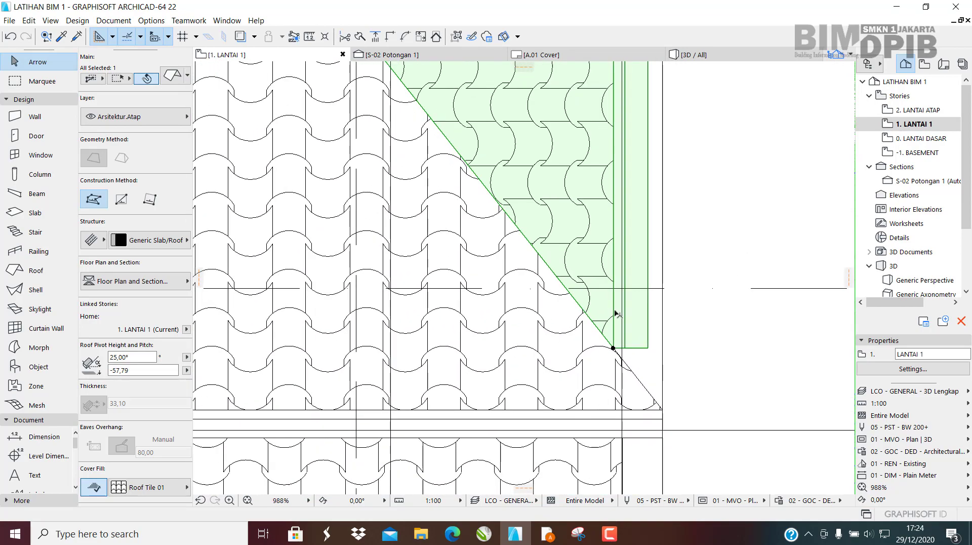
pyautogui.scroll(4, 627, 280)
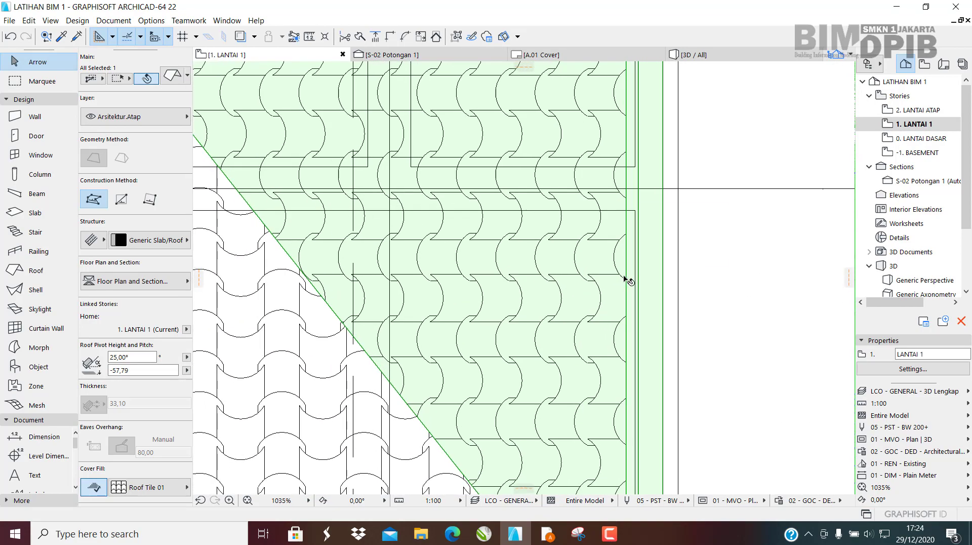
pyautogui.click(666, 279)
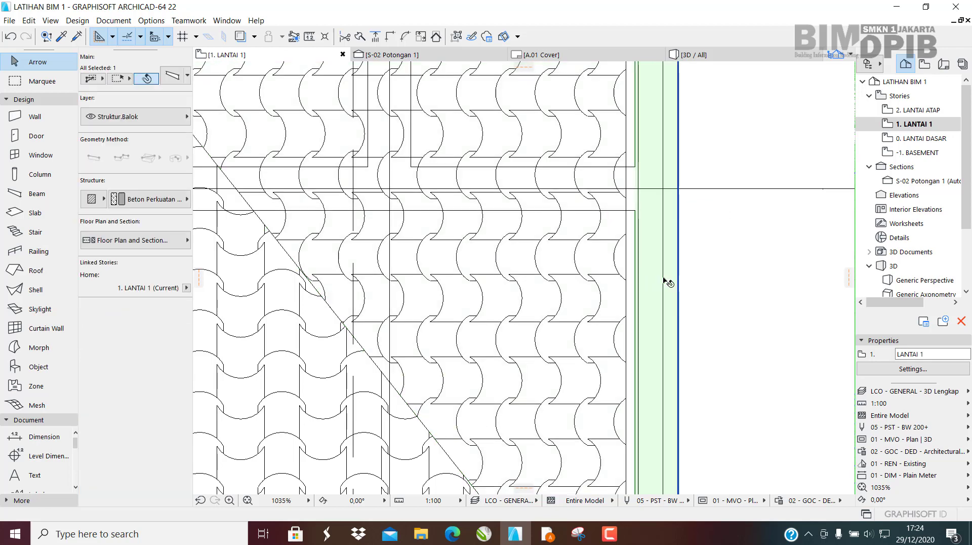
pyautogui.click(631, 262)
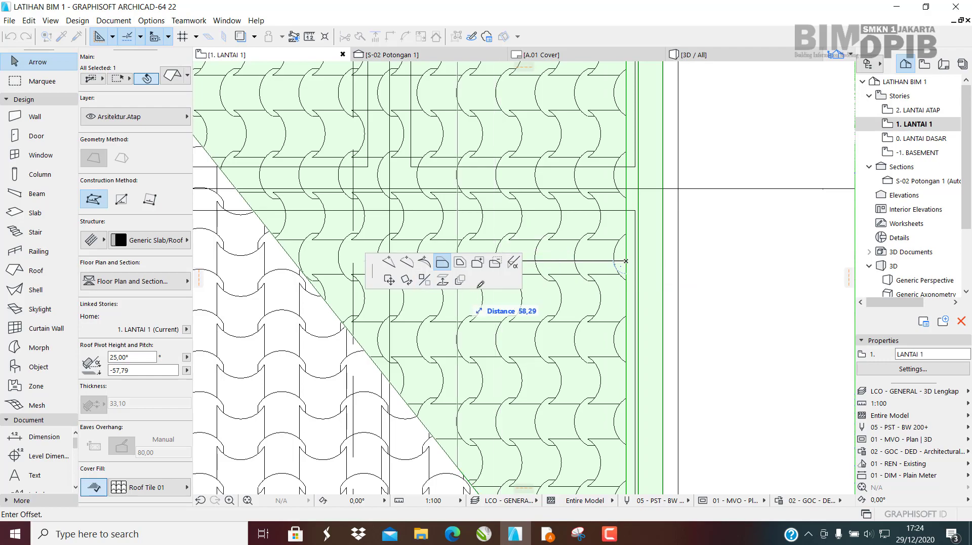
pyautogui.scroll(-5, 477, 286)
pyautogui.press('Escape')
pyautogui.press('Escape')
# Examine in 3D from several angles how the lower roofs meet the side wall.
pyautogui.click(701, 55)
pyautogui.scroll(-2, 602, 234)
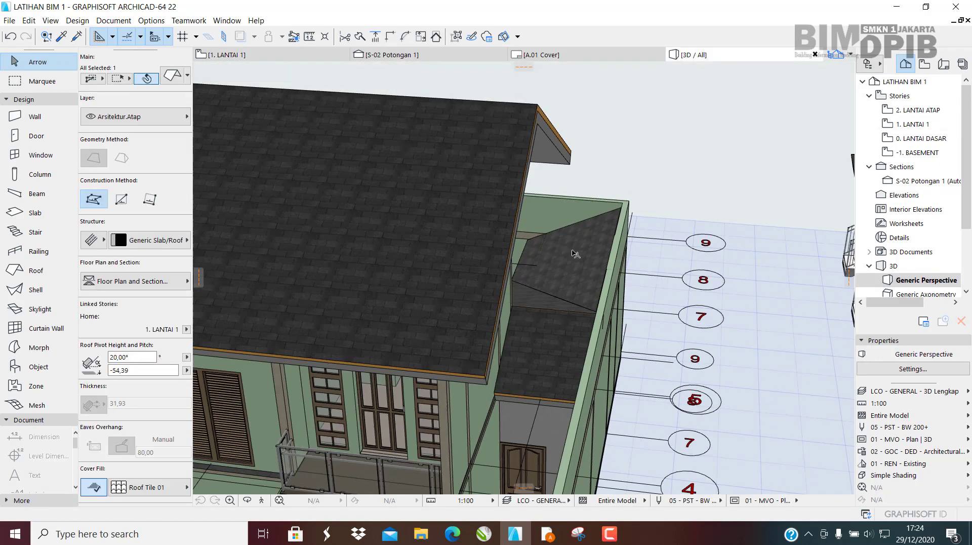
pyautogui.keyDown('shift'); pyautogui.moveTo(574, 254); pyautogui.dragTo(299, 294, button='middle'); pyautogui.keyUp('shift')
pyautogui.keyDown('shift'); pyautogui.moveTo(522, 299); pyautogui.dragTo(334, 336, button='middle'); pyautogui.keyUp('shift')
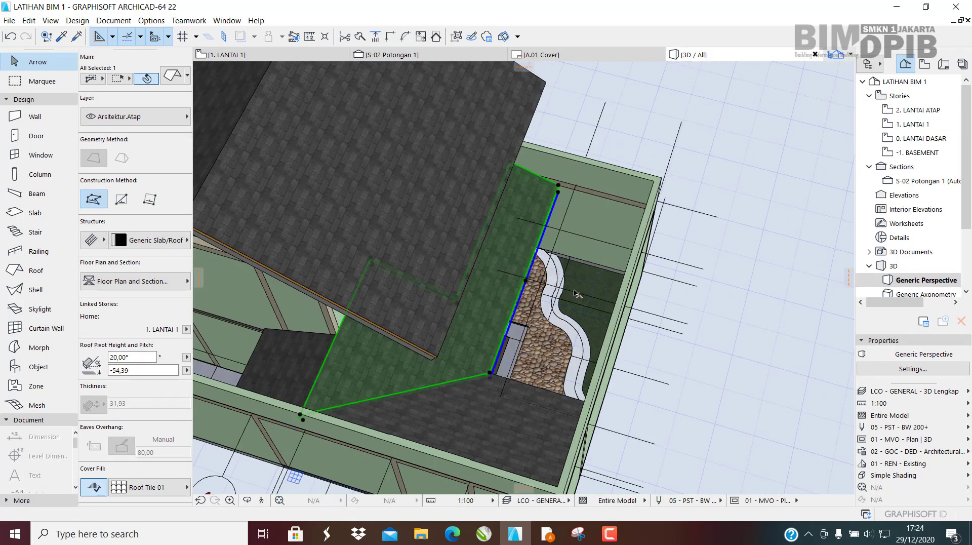
pyautogui.keyDown('shift'); pyautogui.moveTo(577, 294); pyautogui.dragTo(664, 215, button='middle'); pyautogui.keyUp('shift')
pyautogui.keyDown('shift'); pyautogui.moveTo(502, 242); pyautogui.dragTo(387, 200, button='middle'); pyautogui.keyUp('shift')
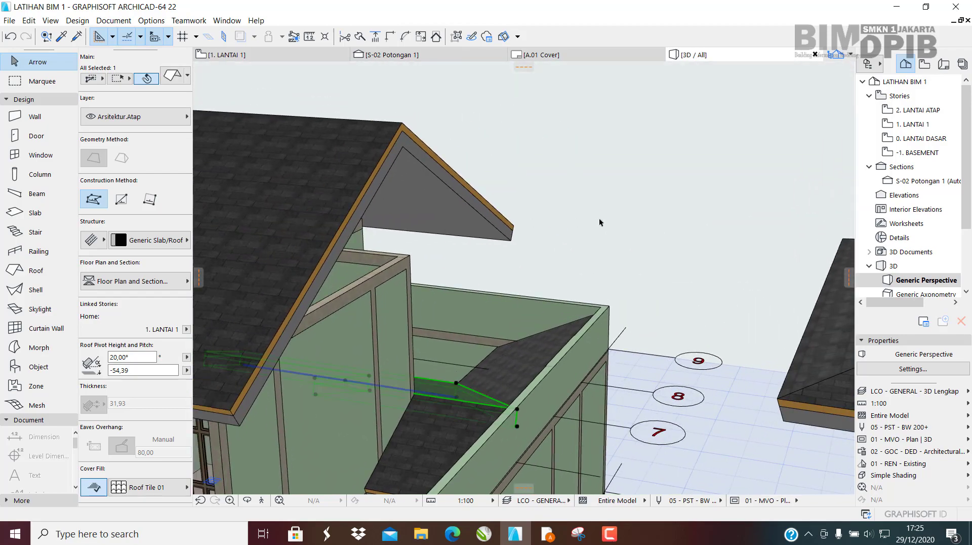
pyautogui.keyDown('shift'); pyautogui.moveTo(600, 222); pyautogui.dragTo(540, 224, button='middle'); pyautogui.keyUp('shift')
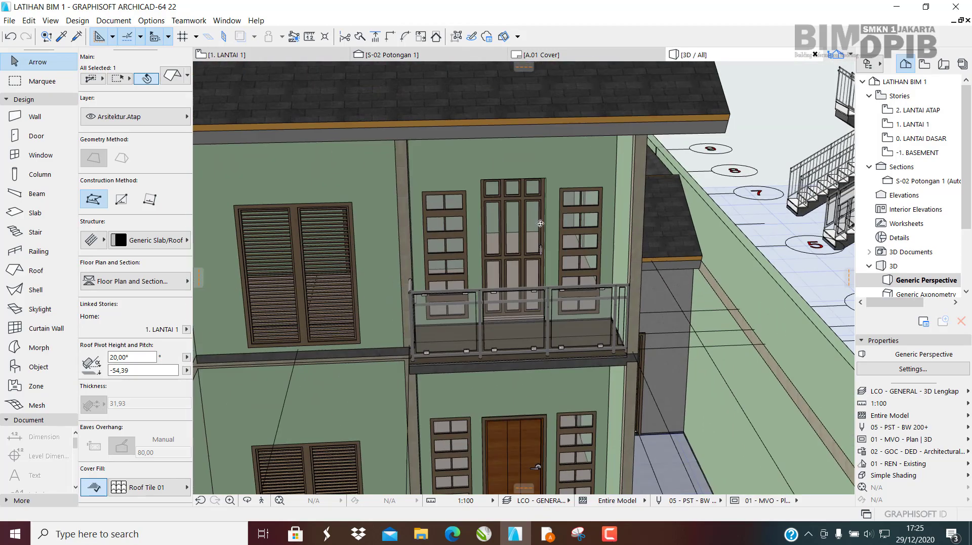
# Inspect the upper-floor window types and the open wall area beneath the main roof's gable in 3D.
pyautogui.scroll(5, 488, 206)
pyautogui.press('Escape')
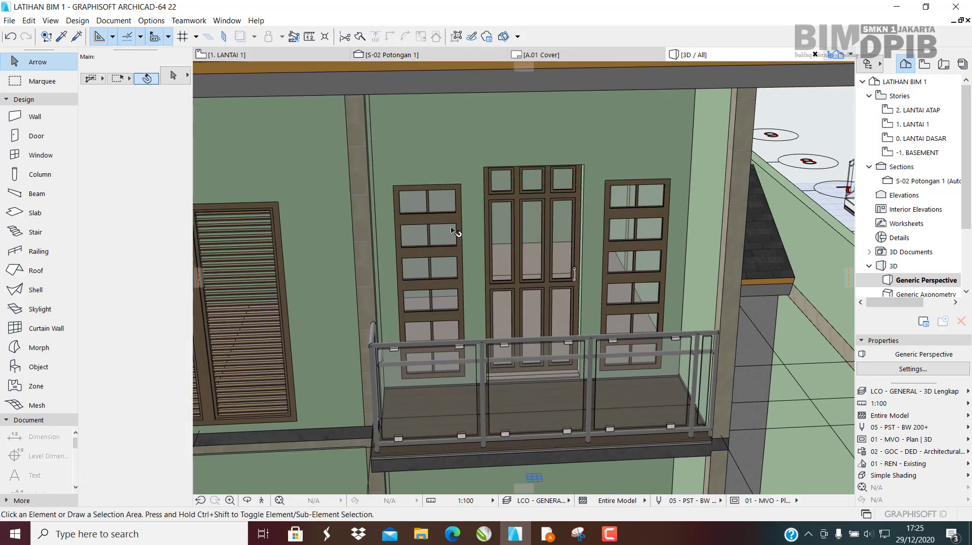
pyautogui.click(453, 230)
pyautogui.moveTo(590, 247)
pyautogui.keyDown('shift'); pyautogui.mouseDown(button='middle')
pyautogui.moveTo(560, 245)
pyautogui.moveTo(599, 238)
pyautogui.moveTo(544, 288)
pyautogui.moveTo(588, 256)
pyautogui.mouseUp(button='middle'); pyautogui.keyUp('shift')
pyautogui.scroll(-3, 557, 241)
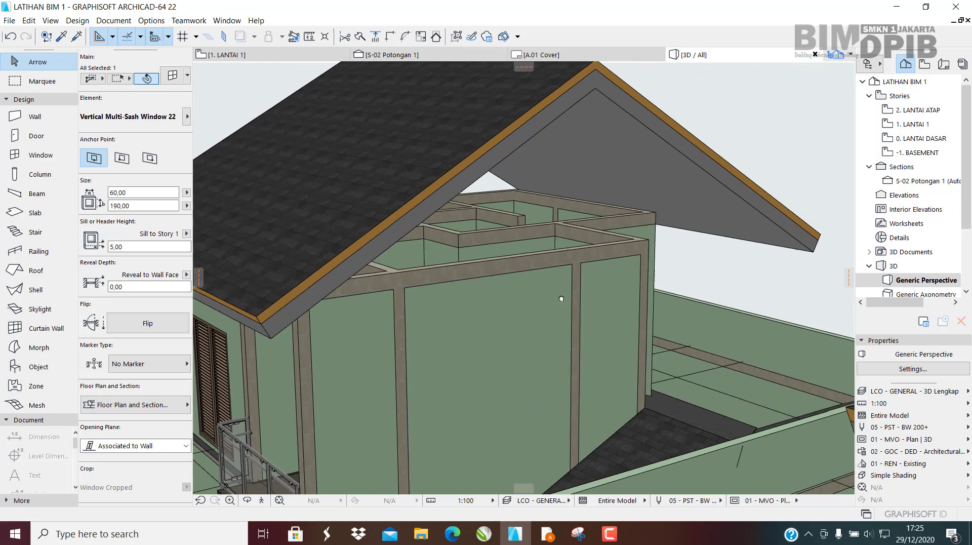
pyautogui.scroll(5, 463, 271)
pyautogui.scroll(-5, 463, 271)
pyautogui.scroll(2, 577, 315)
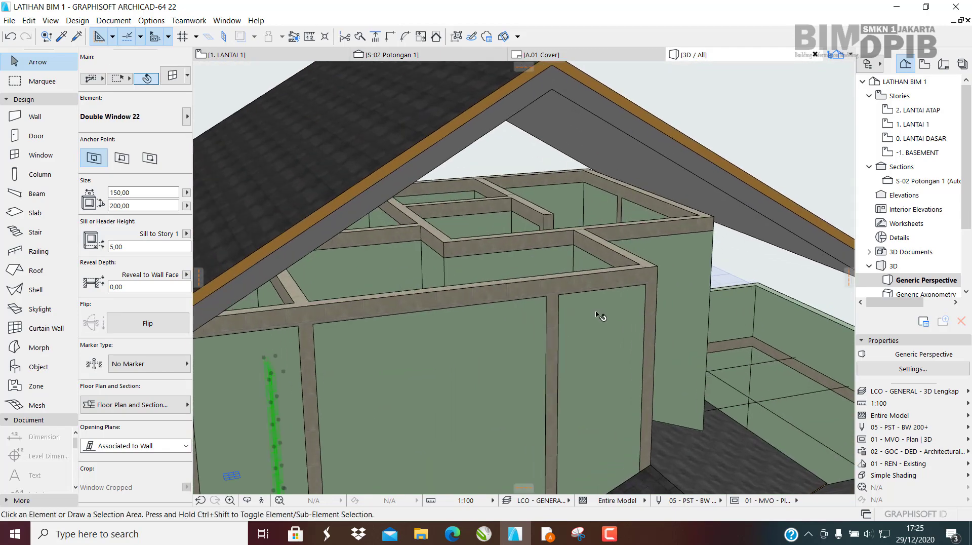
pyautogui.press('Escape')
# Select the main roof and the three lower roofs and override their top surface with Penutup Atap - Coklat Prancis.
pyautogui.scroll(-5, 597, 315)
pyautogui.keyDown('shift'); pyautogui.moveTo(588, 339); pyautogui.dragTo(650, 400, button='middle'); pyautogui.keyUp('shift')
pyautogui.keyDown('shift'); pyautogui.moveTo(567, 309); pyautogui.dragTo(506, 227, button='middle'); pyautogui.keyUp('shift')
pyautogui.click(478, 178)
pyautogui.keyDown('shift'); pyautogui.moveTo(499, 284); pyautogui.dragTo(540, 368, button='middle'); pyautogui.keyUp('shift')
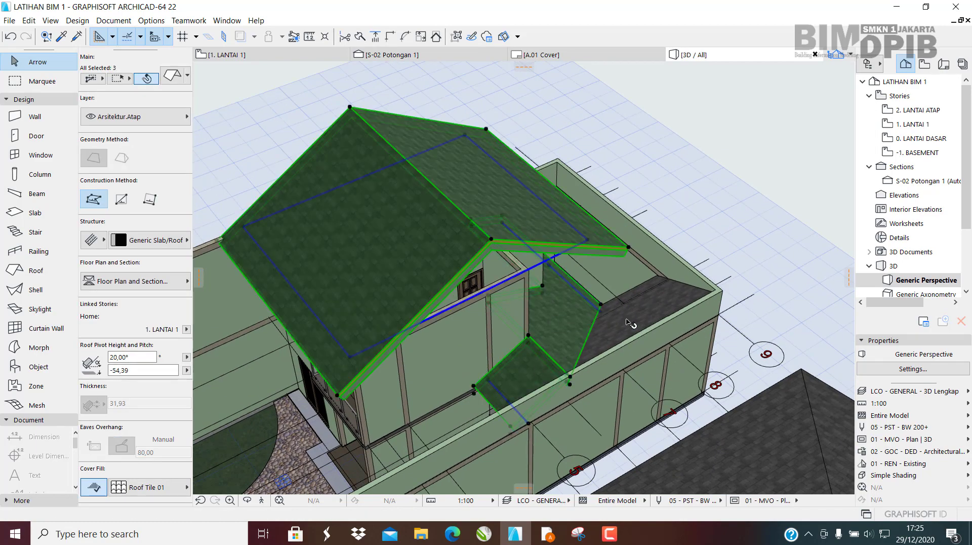
pyautogui.keyDown('shift'); pyautogui.moveTo(631, 322); pyautogui.dragTo(616, 333, button='middle'); pyautogui.keyUp('shift')
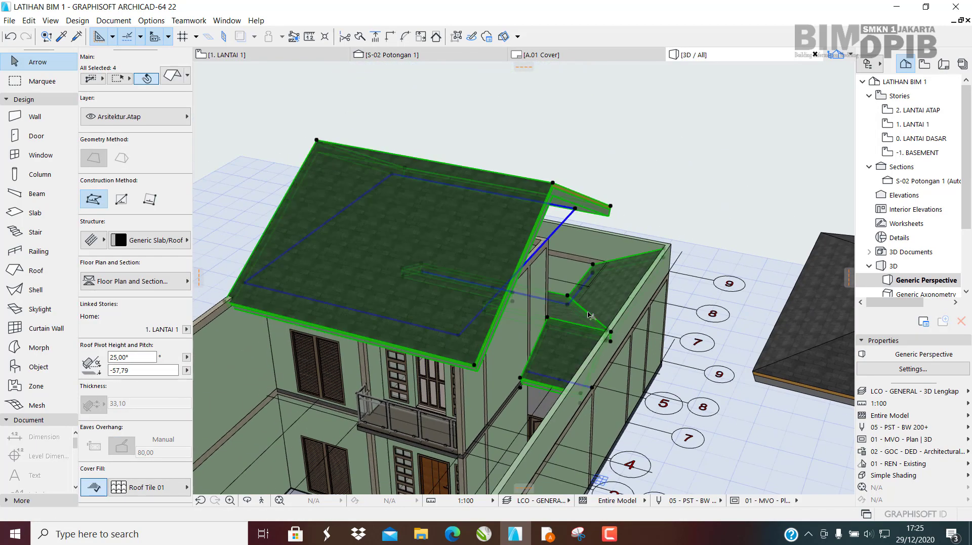
pyautogui.doubleClick(603, 310)
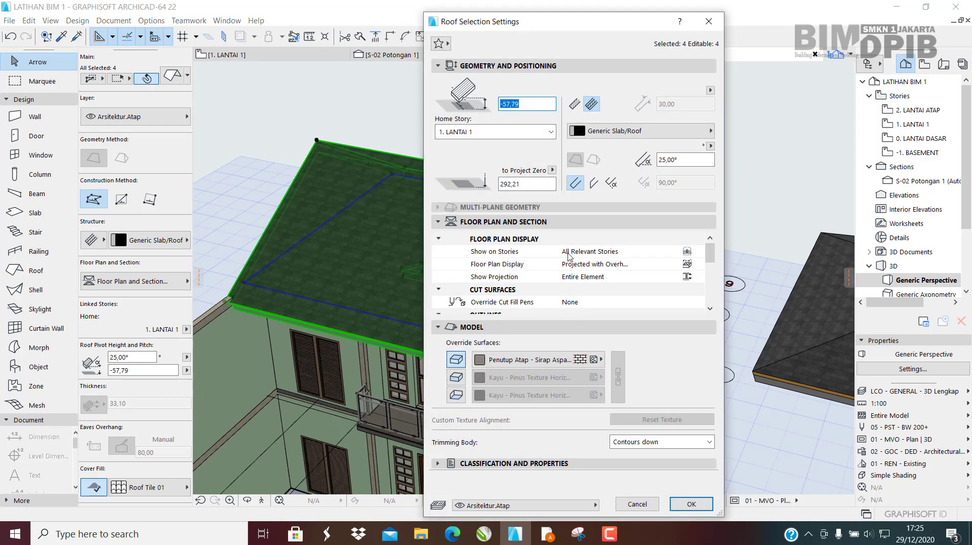
pyautogui.click(534, 360)
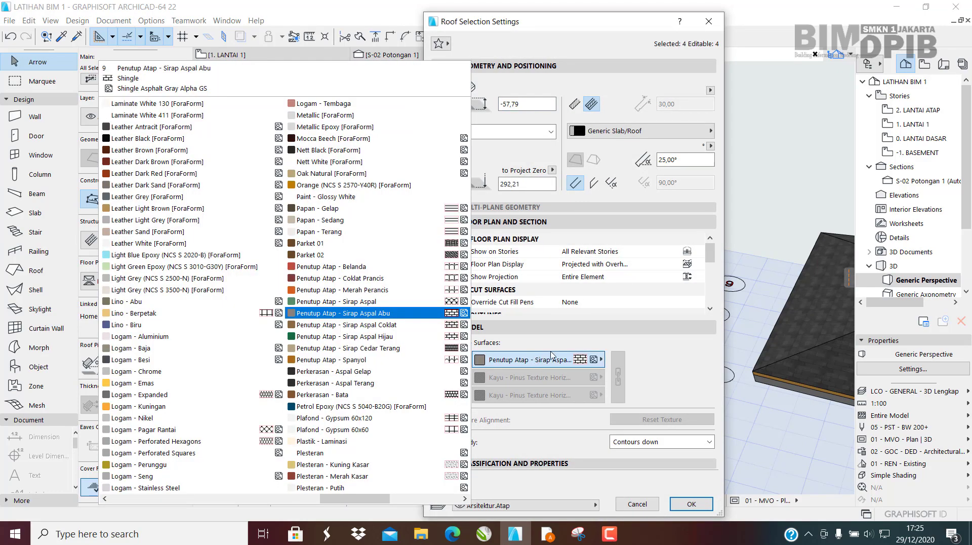
pyautogui.click(353, 281)
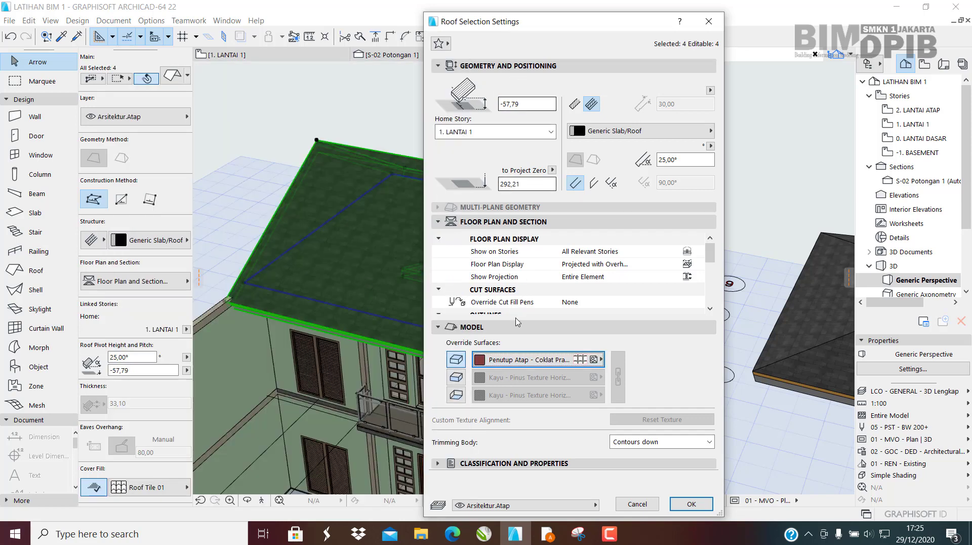
pyautogui.click(509, 361)
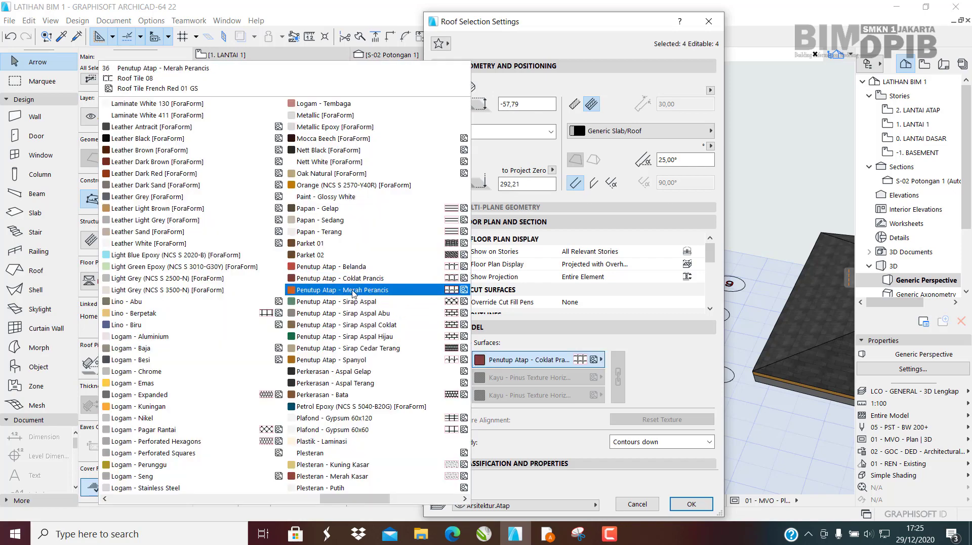
pyautogui.click(339, 279)
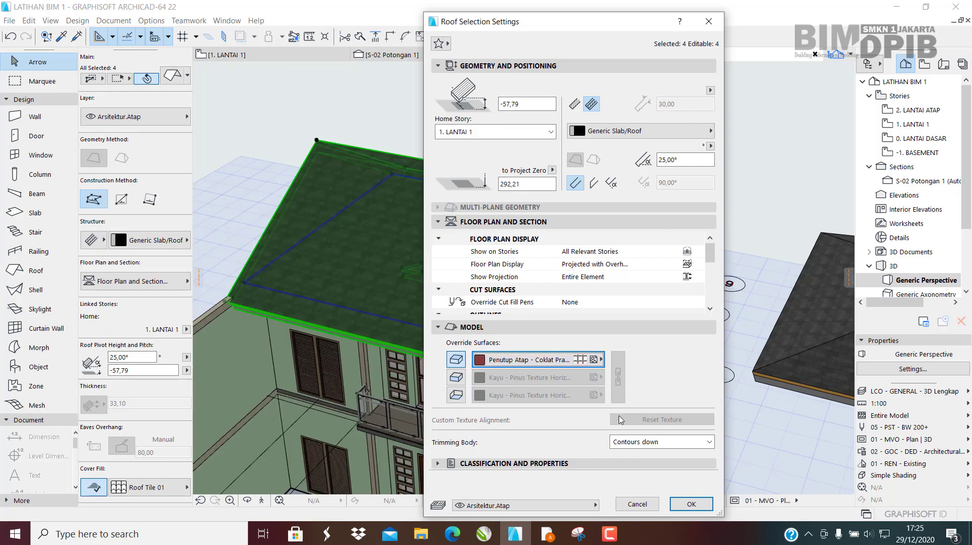
pyautogui.click(692, 503)
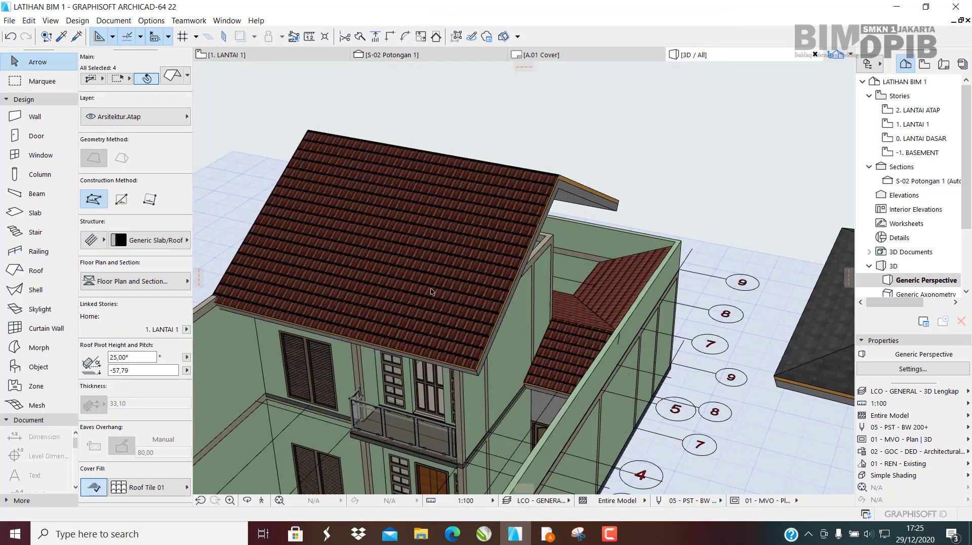
# Examine the roof tiles and balcony facade in 3D from several angles, checking the type of the balcony's sliding door.
pyautogui.scroll(3, 520, 284)
pyautogui.moveTo(521, 284)
pyautogui.keyDown('shift'); pyautogui.mouseDown(button='middle')
pyautogui.moveTo(486, 282)
pyautogui.moveTo(451, 309)
pyautogui.moveTo(408, 291)
pyautogui.moveTo(416, 345)
pyautogui.moveTo(742, 264)
pyautogui.moveTo(540, 261)
pyautogui.moveTo(508, 282)
pyautogui.mouseUp(button='middle'); pyautogui.keyUp('shift')
pyautogui.scroll(5, 508, 282)
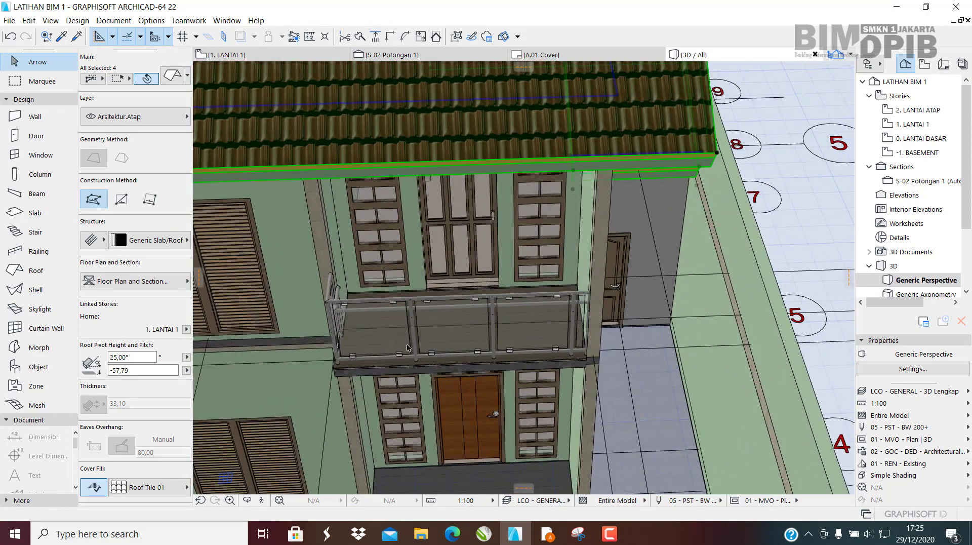
pyautogui.keyDown('shift'); pyautogui.moveTo(408, 348); pyautogui.dragTo(508, 215, button='middle'); pyautogui.keyUp('shift')
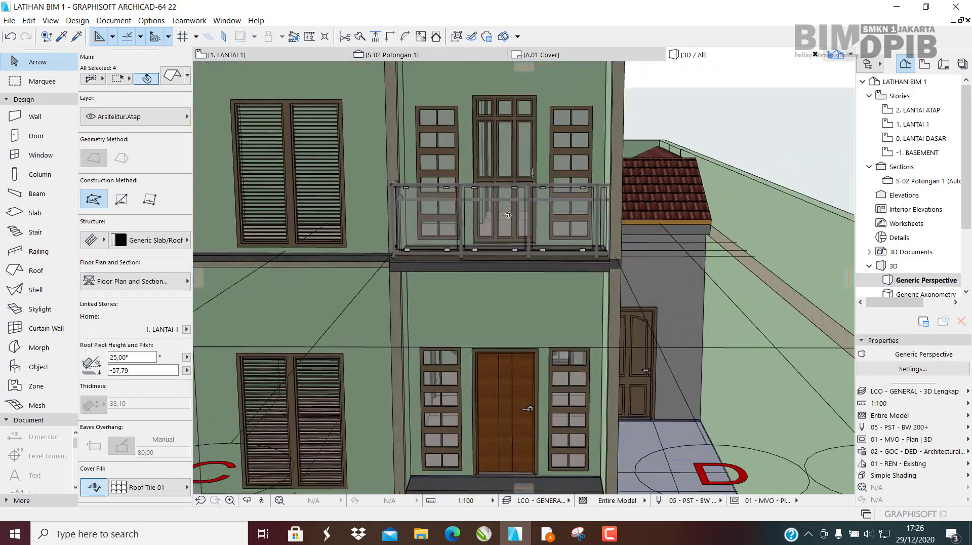
pyautogui.click(505, 142)
pyautogui.keyDown('shift'); pyautogui.moveTo(471, 303); pyautogui.dragTo(340, 251, button='middle'); pyautogui.keyUp('shift')
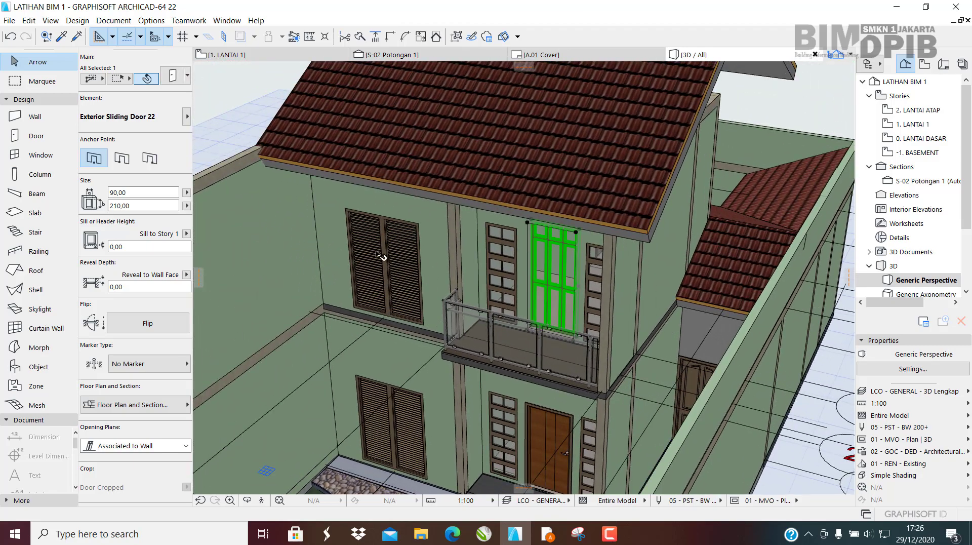
pyautogui.press('Escape')
pyautogui.keyDown('shift'); pyautogui.moveTo(623, 276); pyautogui.dragTo(546, 283, button='middle'); pyautogui.keyUp('shift')
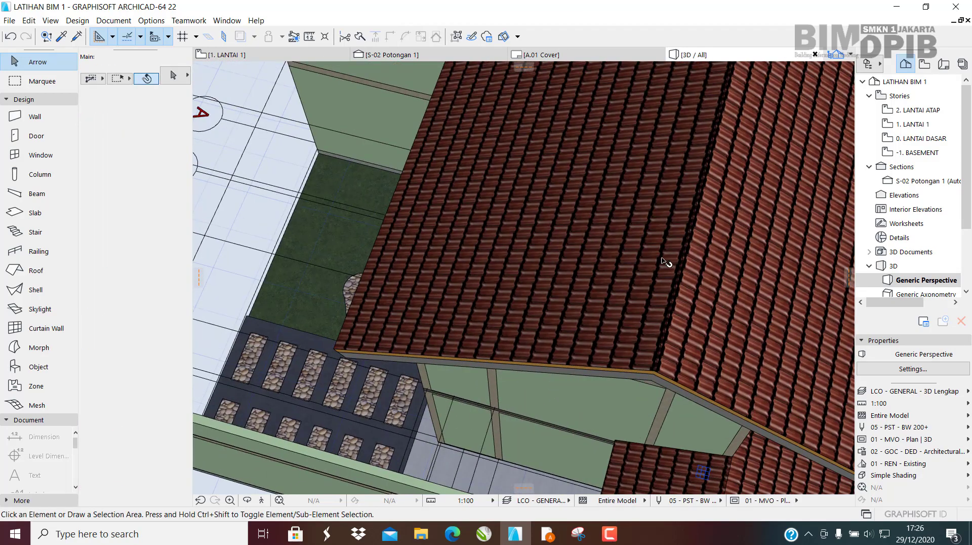
pyautogui.keyDown('shift'); pyautogui.moveTo(593, 366); pyautogui.dragTo(792, 479, button='middle'); pyautogui.keyUp('shift')
pyautogui.scroll(2, 650, 313)
pyautogui.moveTo(662, 315); pyautogui.dragTo(676, 338, button='middle')
pyautogui.scroll(-2, 653, 331)
pyautogui.keyDown('shift'); pyautogui.moveTo(628, 284); pyautogui.dragTo(440, 280, button='middle'); pyautogui.keyUp('shift')
pyautogui.keyDown('shift'); pyautogui.moveTo(515, 325); pyautogui.dragTo(633, 296, button='middle'); pyautogui.keyUp('shift')
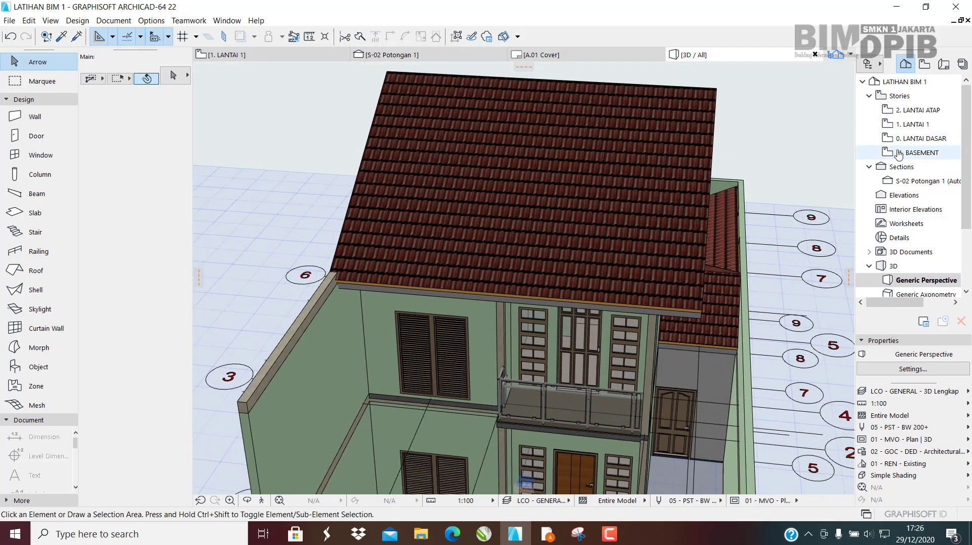
# Open the 2. LANTAI ATAP plan and select the main gable roof to examine its outline and overhang.
pyautogui.doubleClick(915, 110)
pyautogui.scroll(-8, 621, 295)
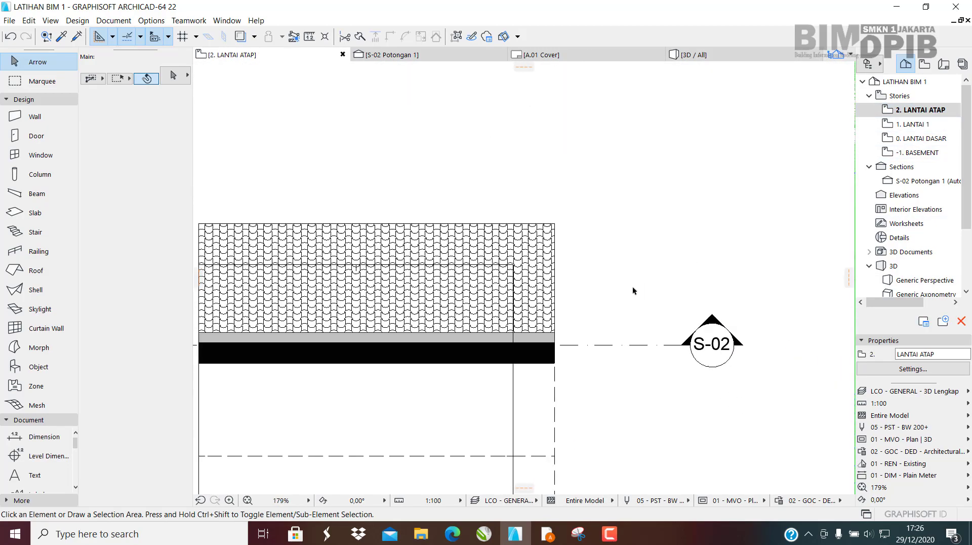
pyautogui.moveTo(599, 181); pyautogui.dragTo(619, 104, button='middle')
pyautogui.click(526, 329)
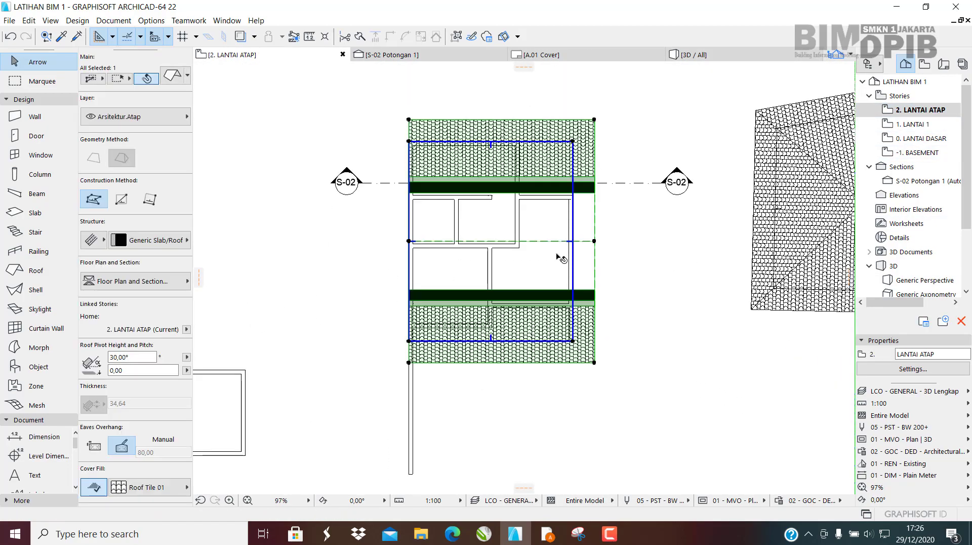
pyautogui.scroll(3, 557, 251)
pyautogui.scroll(5, 547, 243)
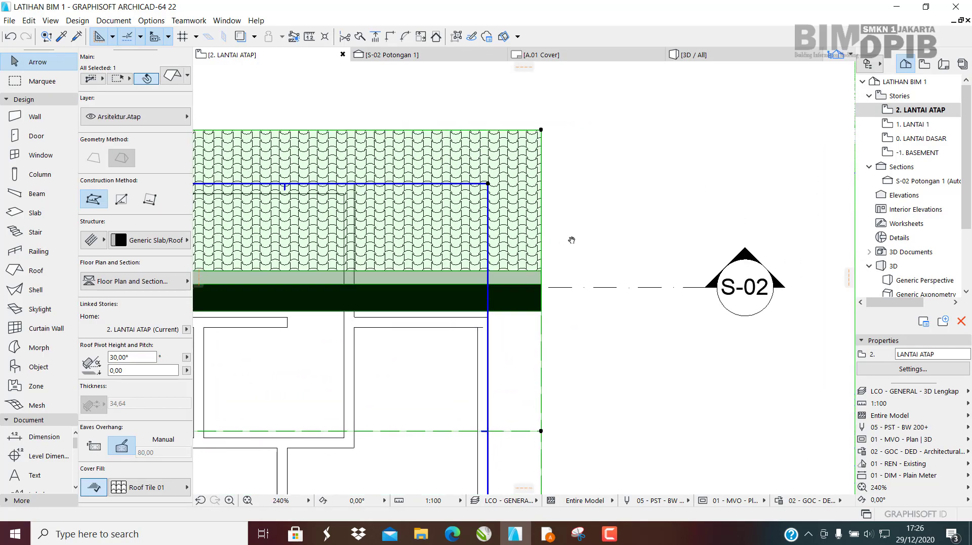
pyautogui.scroll(-3, 631, 223)
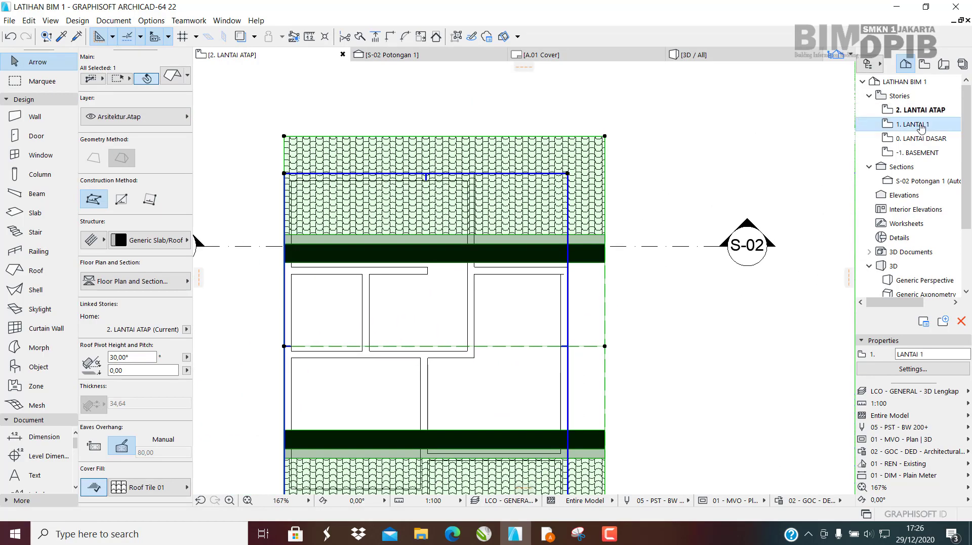
# Open the 1. LANTAI 1 plan to examine the lower roofs around gridlines 5 to 9 and return to the 3D view.
pyautogui.moveTo(549, 218); pyautogui.dragTo(585, 316, button='middle')
pyautogui.click(585, 284)
pyautogui.scroll(-4, 581, 199)
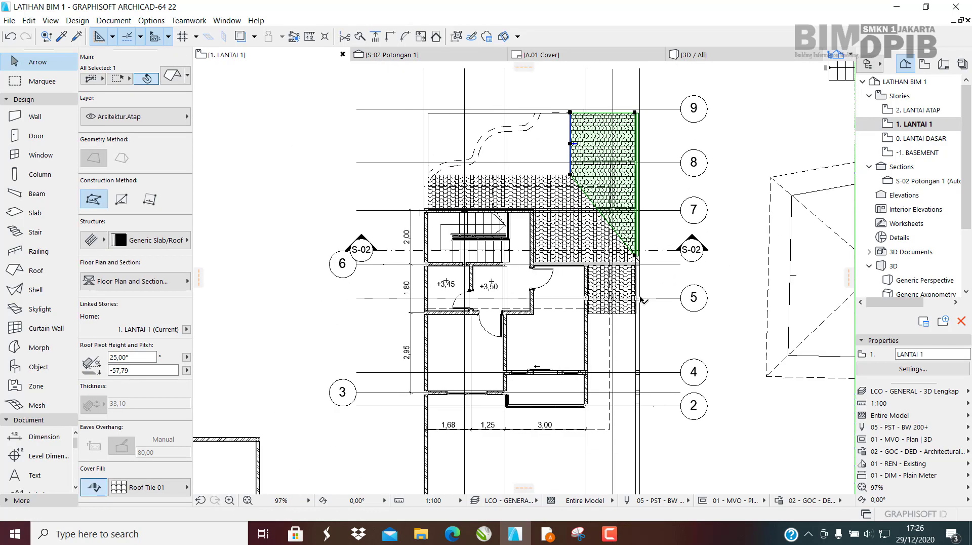
pyautogui.press('Escape')
pyautogui.click(597, 287)
pyautogui.scroll(4, 563, 218)
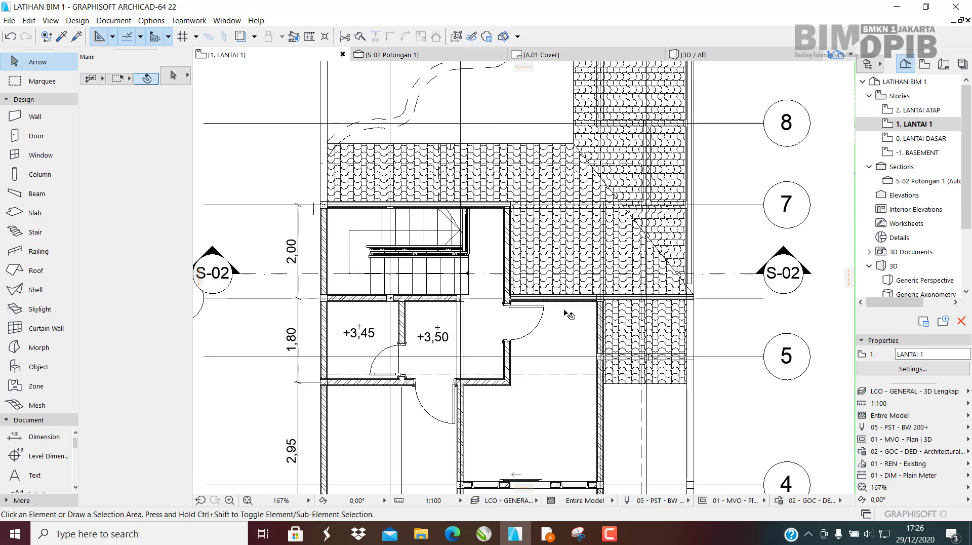
pyautogui.scroll(-1, 565, 206)
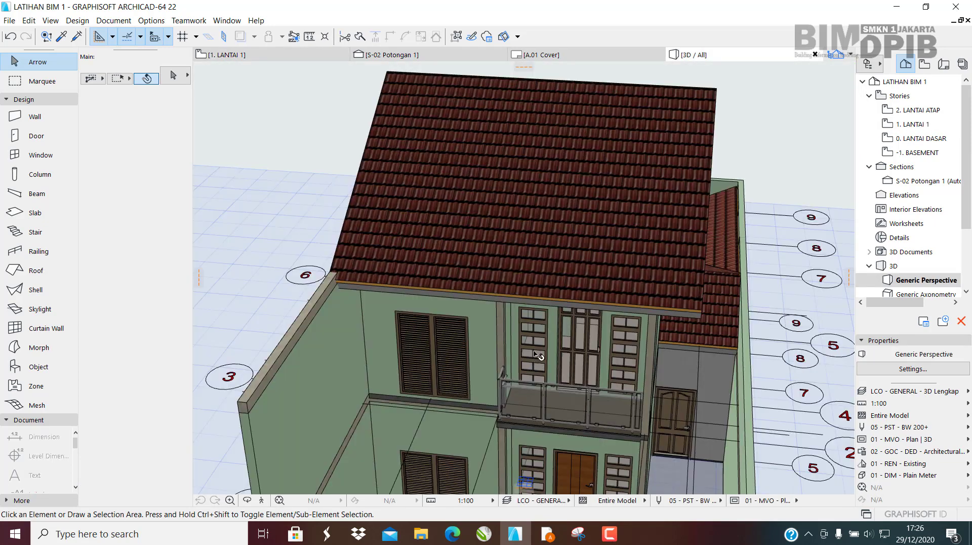
# Select the upper-floor side wall projecting beyond the facade in 3D to examine it, and open the 1. LANTAI 1 plan.
pyautogui.moveTo(553, 337); pyautogui.dragTo(502, 242, button='middle')
pyautogui.scroll(1, 529, 287)
pyautogui.click(429, 225)
pyautogui.keyDown('shift'); pyautogui.moveTo(429, 225); pyautogui.dragTo(370, 172, button='middle'); pyautogui.keyUp('shift')
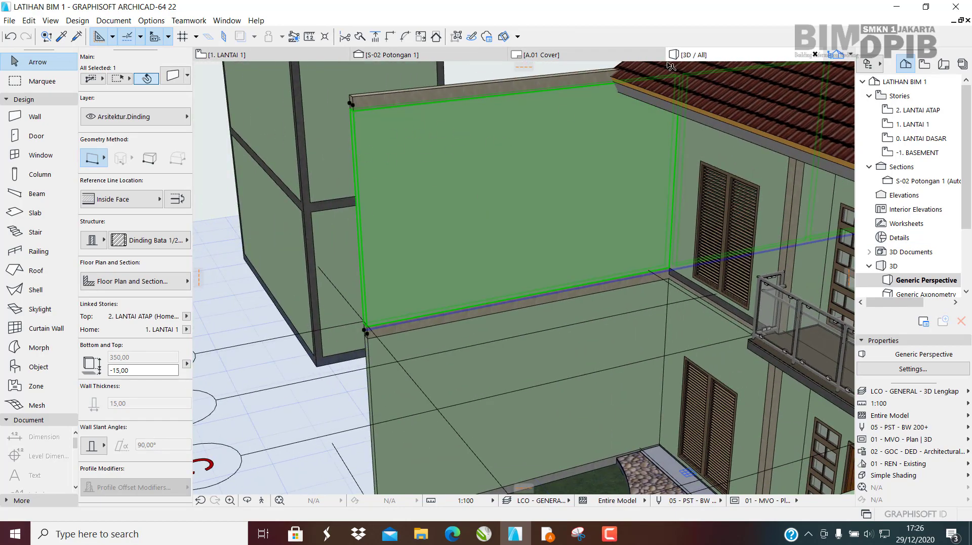
pyautogui.click(223, 54)
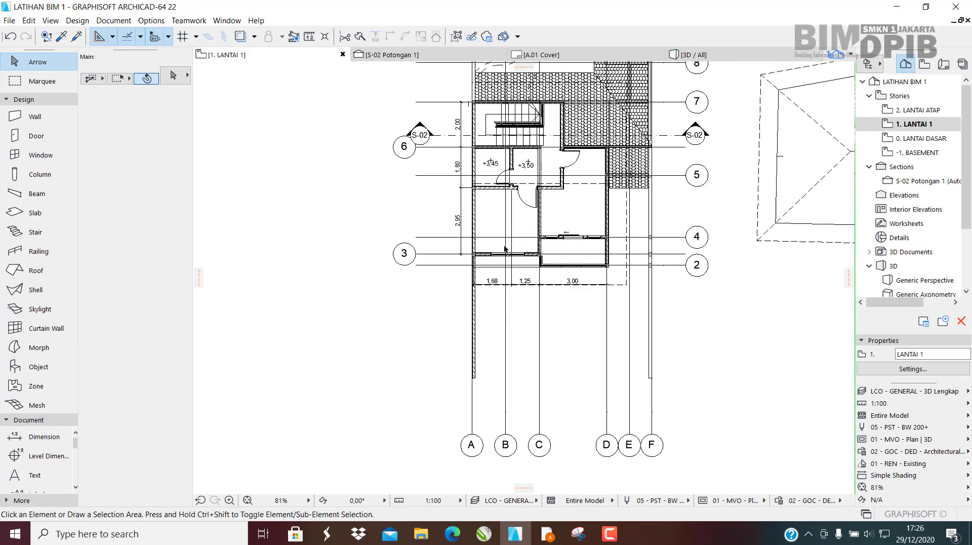
# Try to split the beam along gridline A just below gridline 3.
pyautogui.scroll(3, 505, 248)
pyautogui.click(474, 314)
pyautogui.scroll(5, 474, 304)
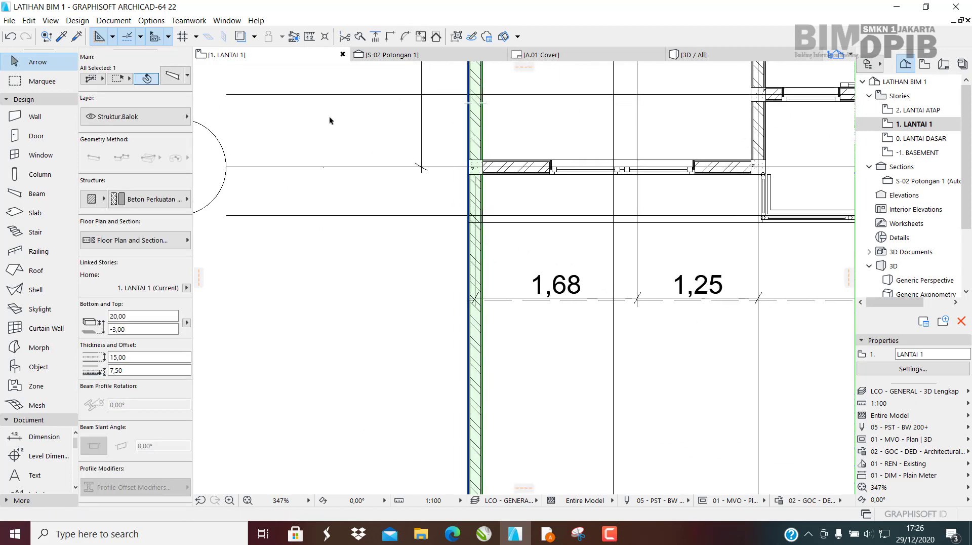
pyautogui.moveTo(381, 134); pyautogui.dragTo(414, 238, button='middle')
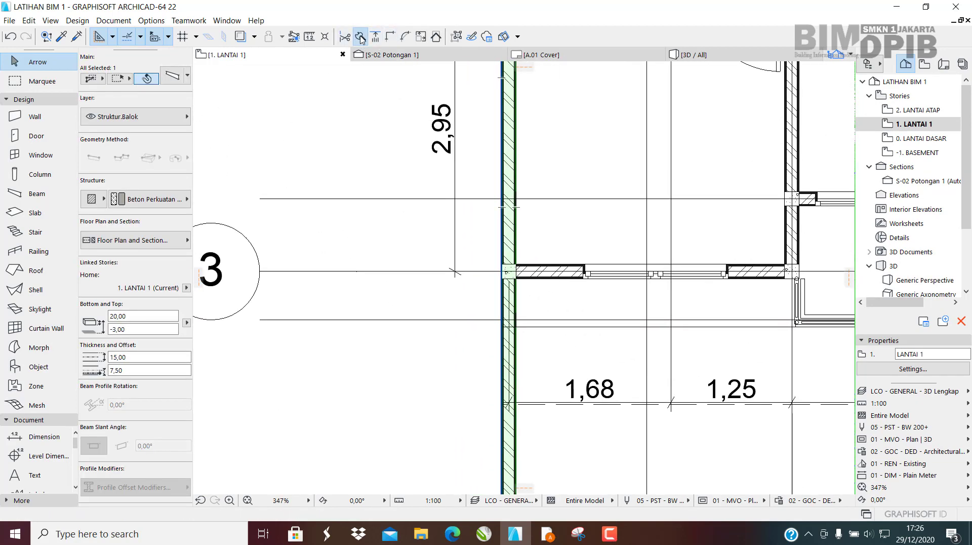
pyautogui.scroll(2, 464, 297)
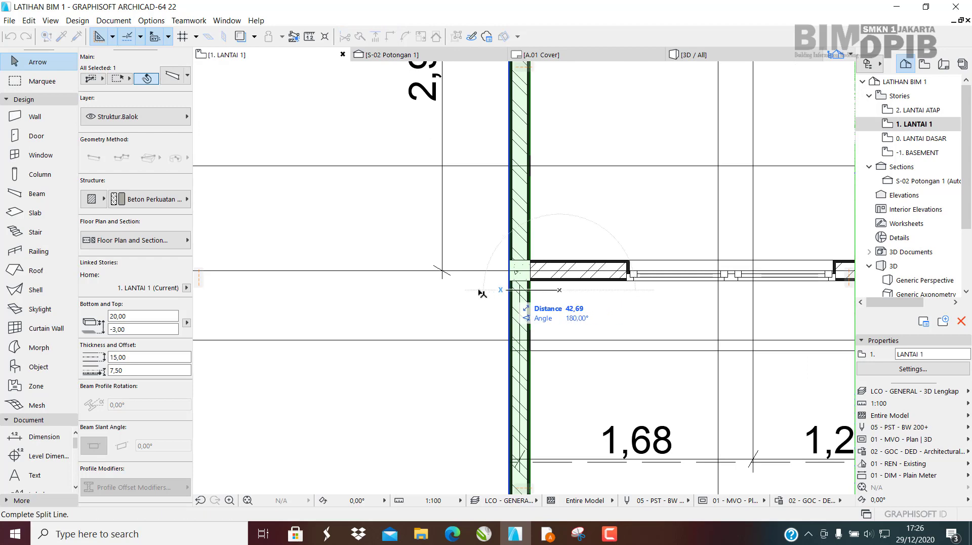
pyautogui.press('Escape')
pyautogui.scroll(3, 530, 291)
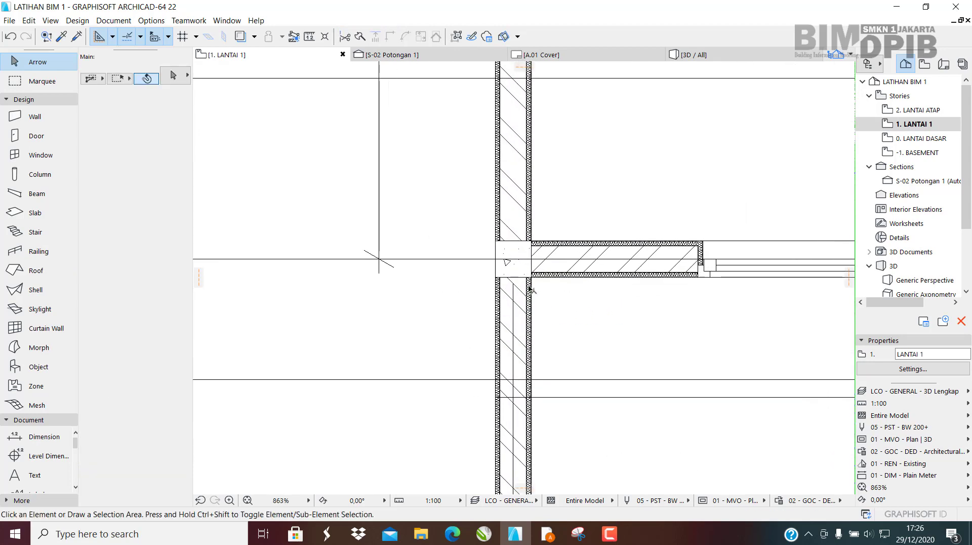
pyautogui.click(529, 290)
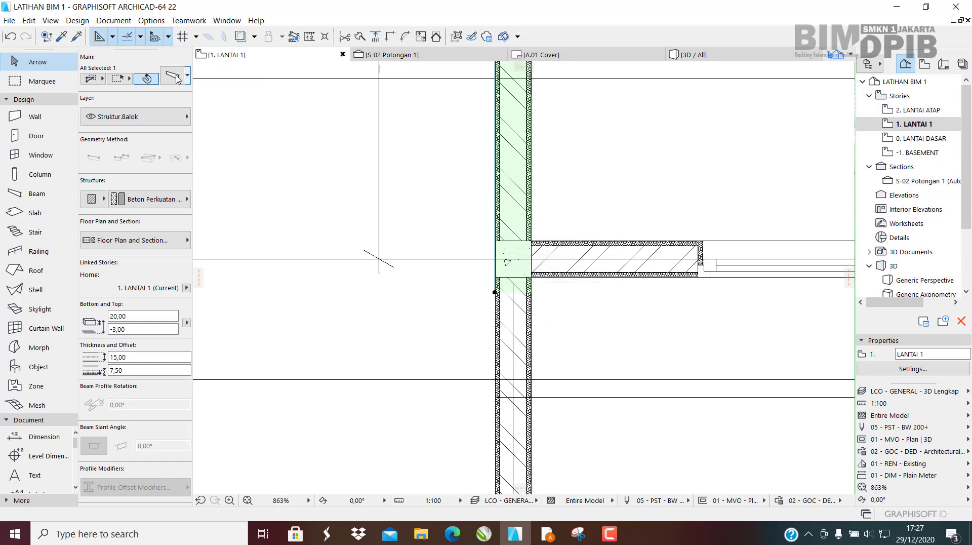
pyautogui.scroll(-2, 521, 252)
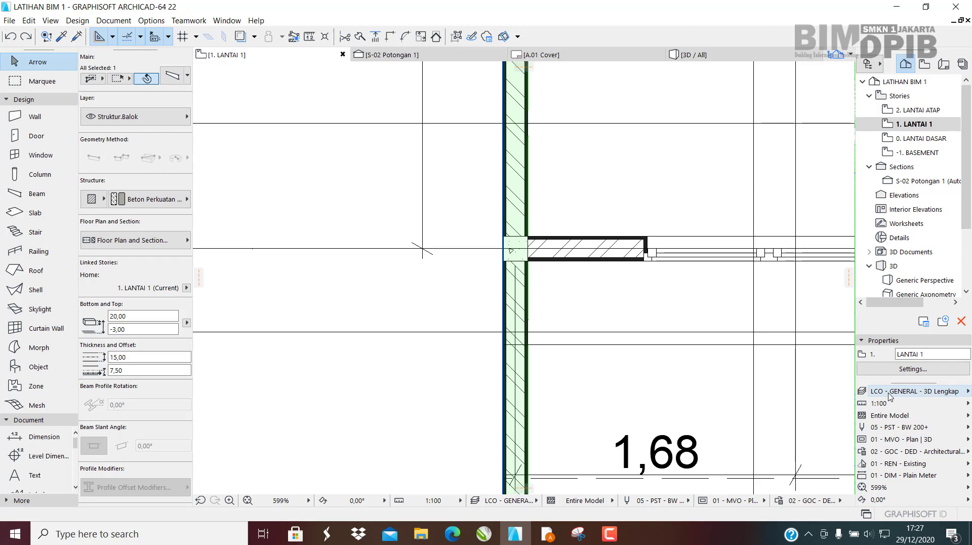
# Set the layer combination to LCO - ARS - Denah Arsitektural, temporarily shrinking the program window to reach the list.
pyautogui.moveTo(799, 8); pyautogui.dragTo(557, 58)
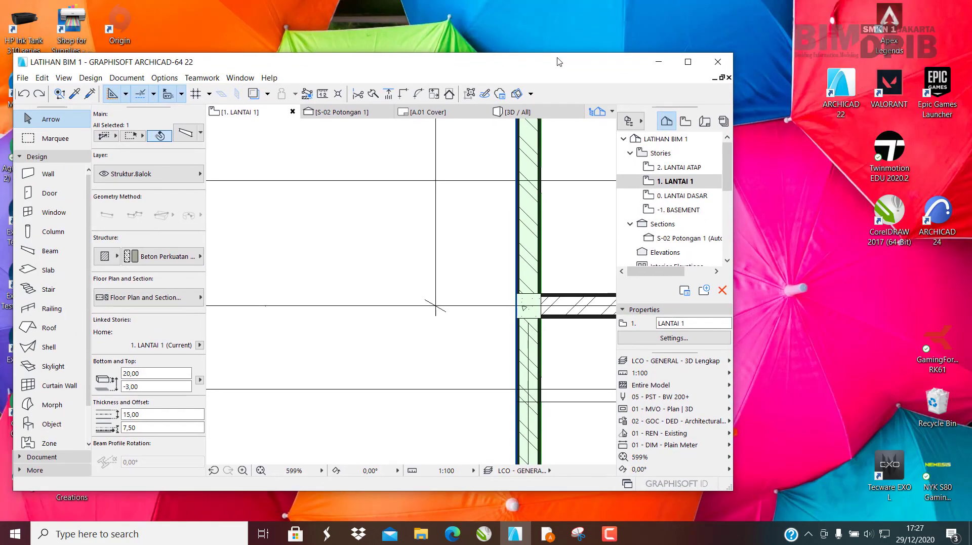
pyautogui.click(681, 360)
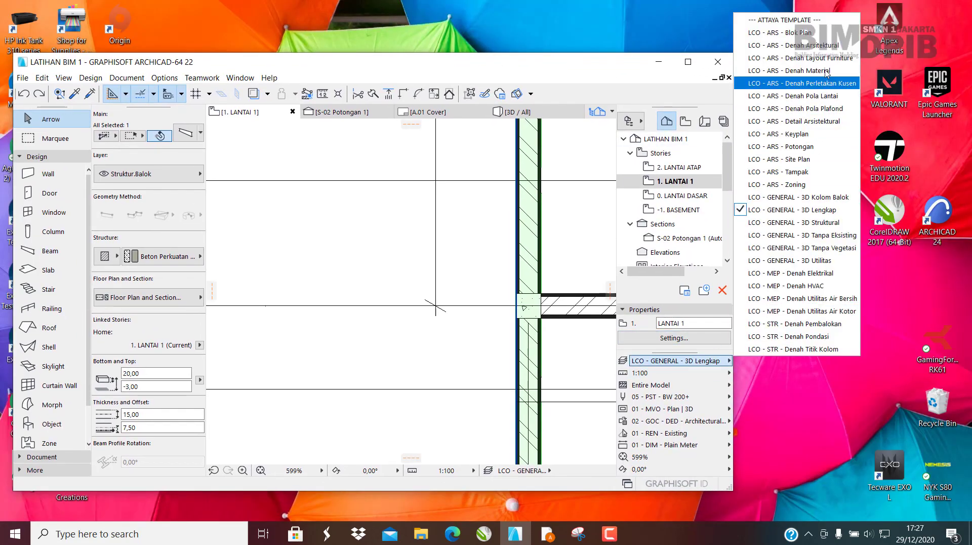
pyautogui.click(815, 46)
pyautogui.click(681, 62)
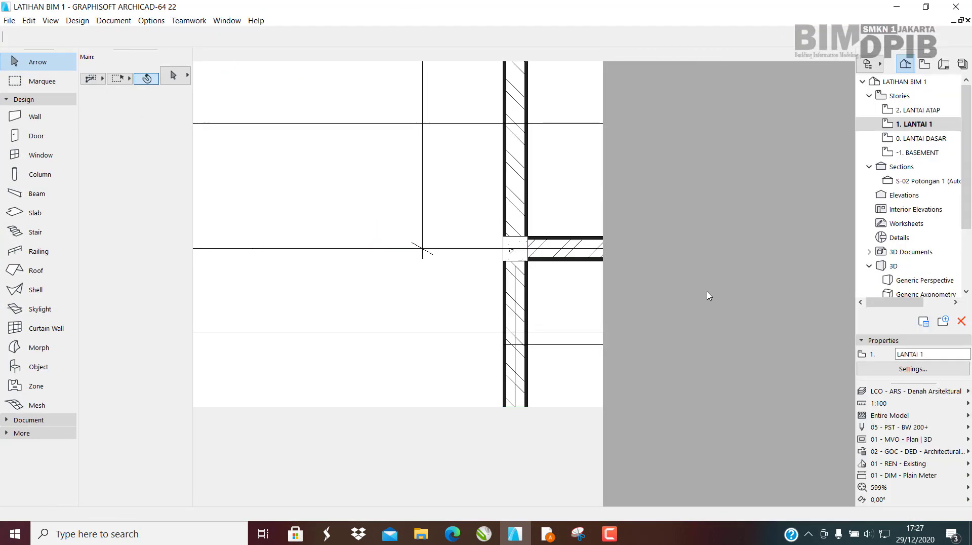
# Select the wall along gridline A and split it just below gridline 3.
pyautogui.scroll(-2, 549, 250)
pyautogui.click(548, 250)
pyautogui.scroll(-2, 573, 188)
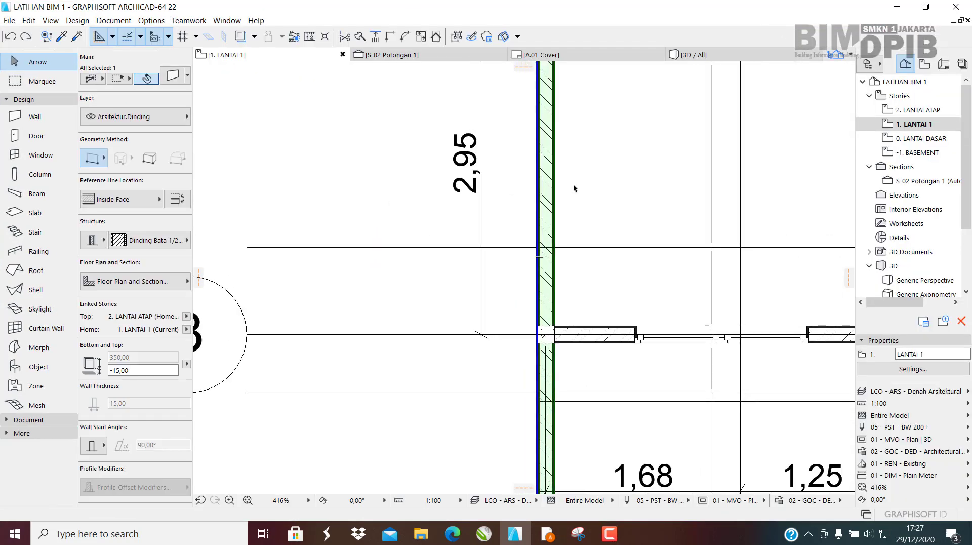
pyautogui.scroll(-2, 537, 285)
pyautogui.scroll(2, 539, 304)
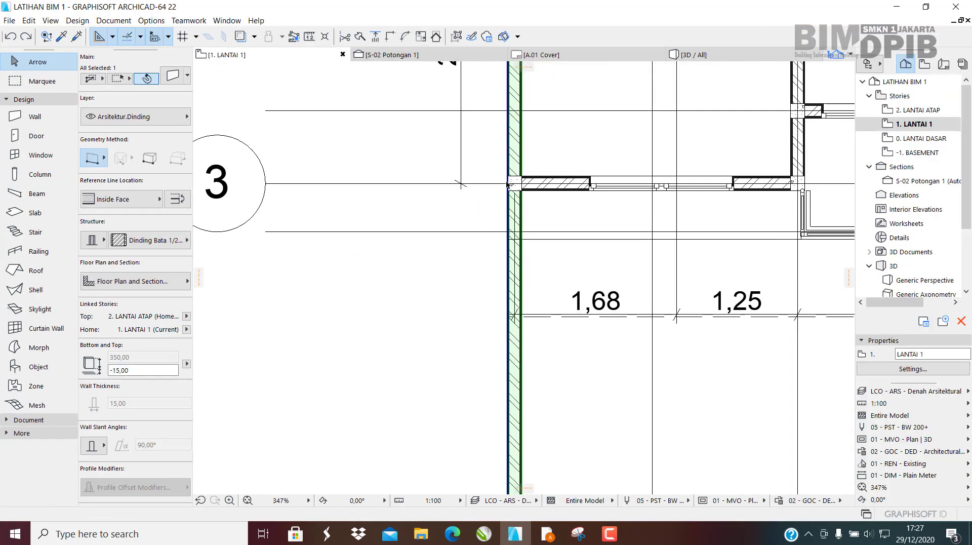
pyautogui.moveTo(540, 307); pyautogui.dragTo(554, 369, button='middle')
pyautogui.scroll(1, 405, 86)
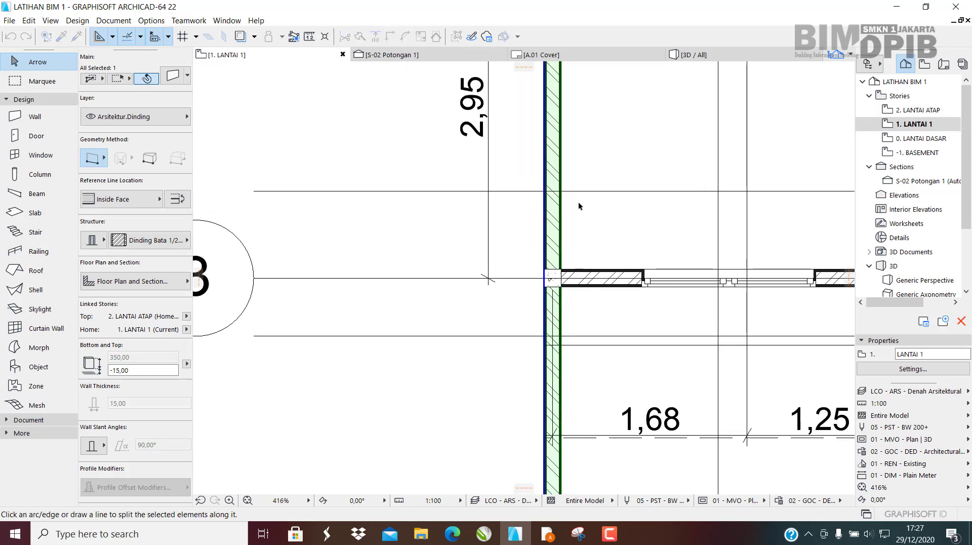
pyautogui.scroll(2, 583, 243)
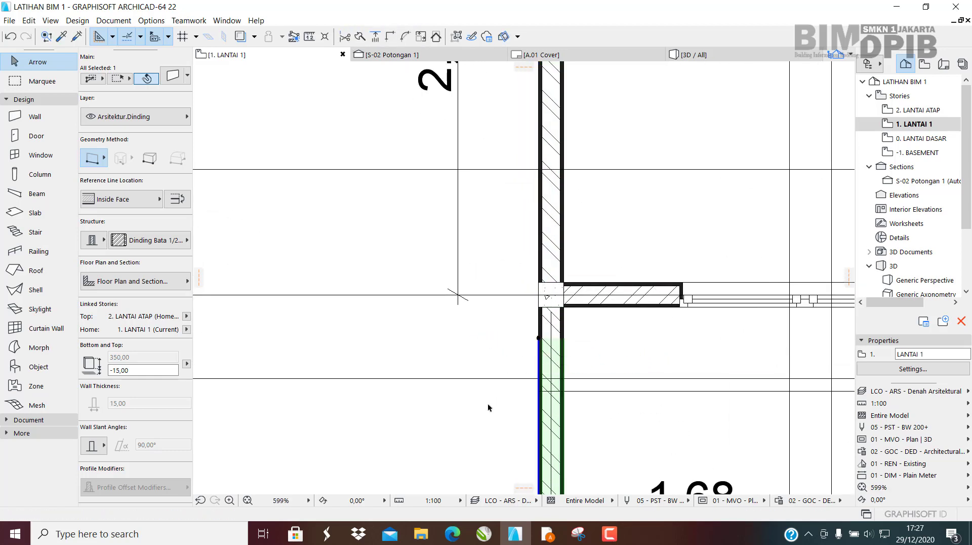
# Stretch the end of the upper wall segment on gridline A back to the column at gridline 3.
pyautogui.click(550, 338)
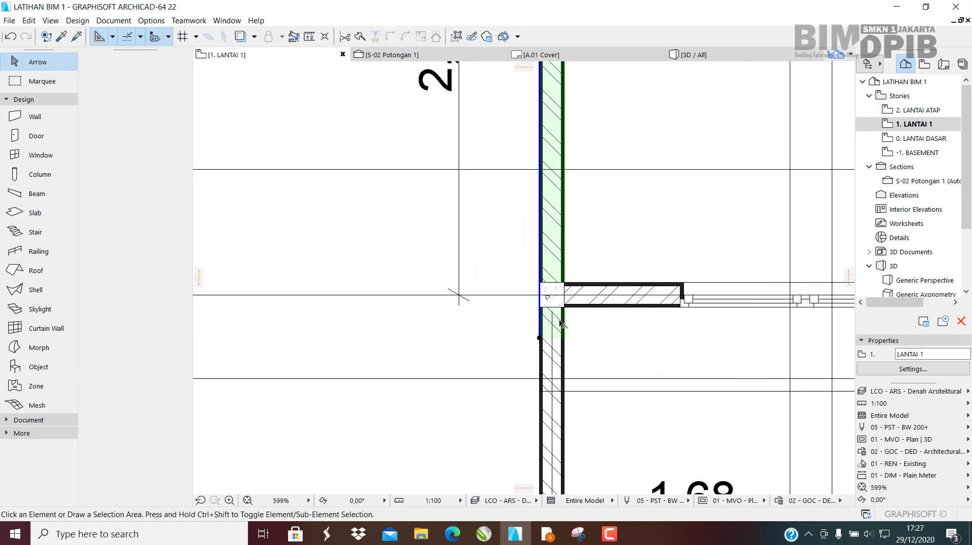
pyautogui.click(540, 338)
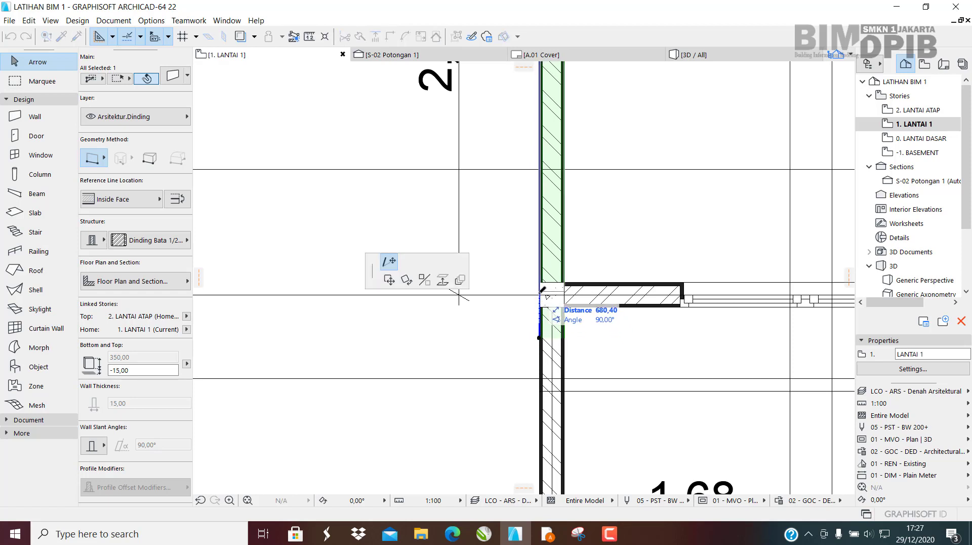
pyautogui.moveTo(541, 358); pyautogui.dragTo(542, 312, button='middle')
# Delete the leftover wall segment on gridline A in front of gridline 3.
pyautogui.click(542, 310)
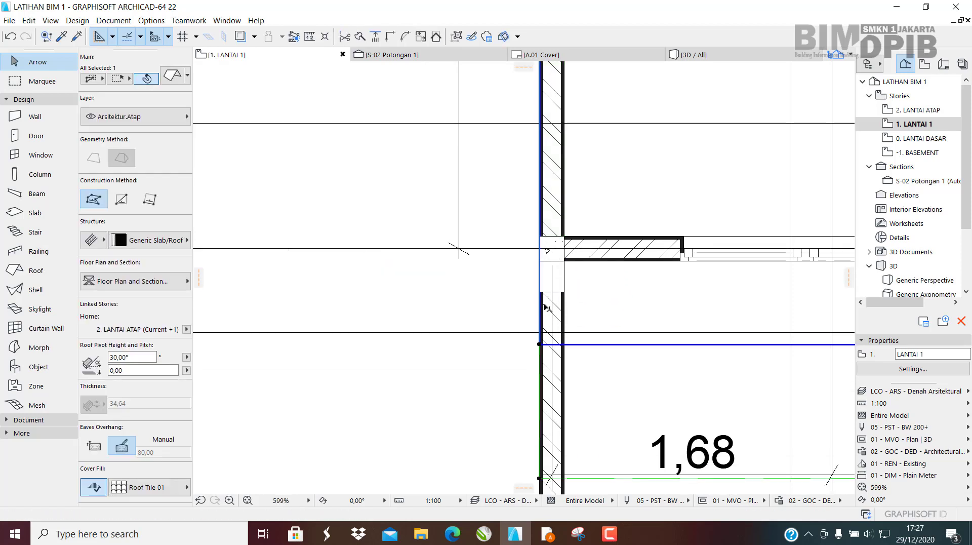
pyautogui.click(543, 307)
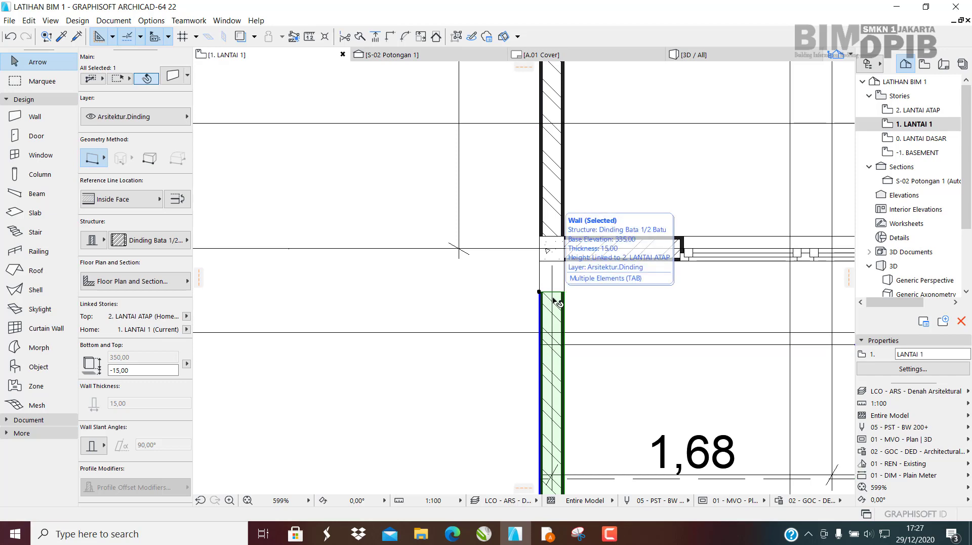
pyautogui.press('Delete')
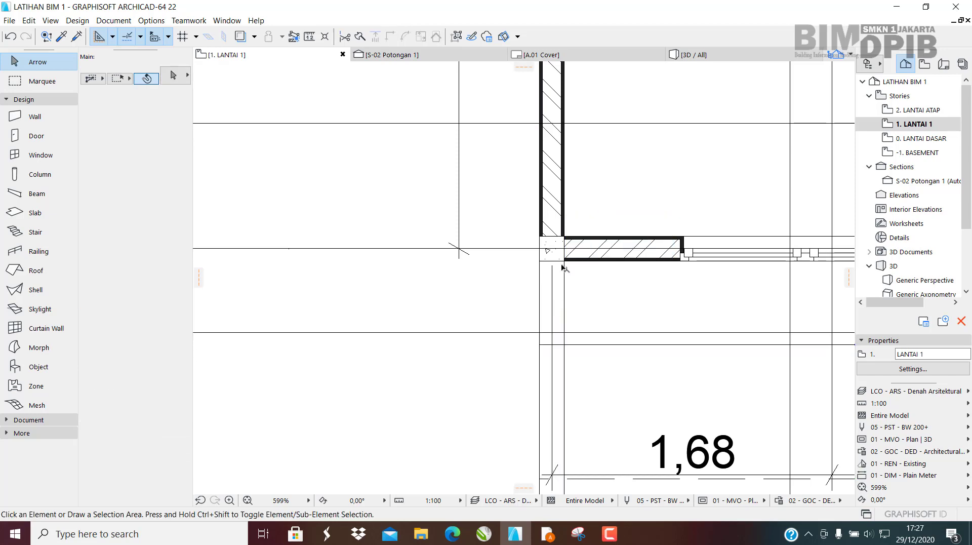
# Return to the 3D view and select the roof-level beam projecting past the main roof's edge to examine its free end.
pyautogui.click(717, 59)
pyautogui.scroll(-4, 557, 248)
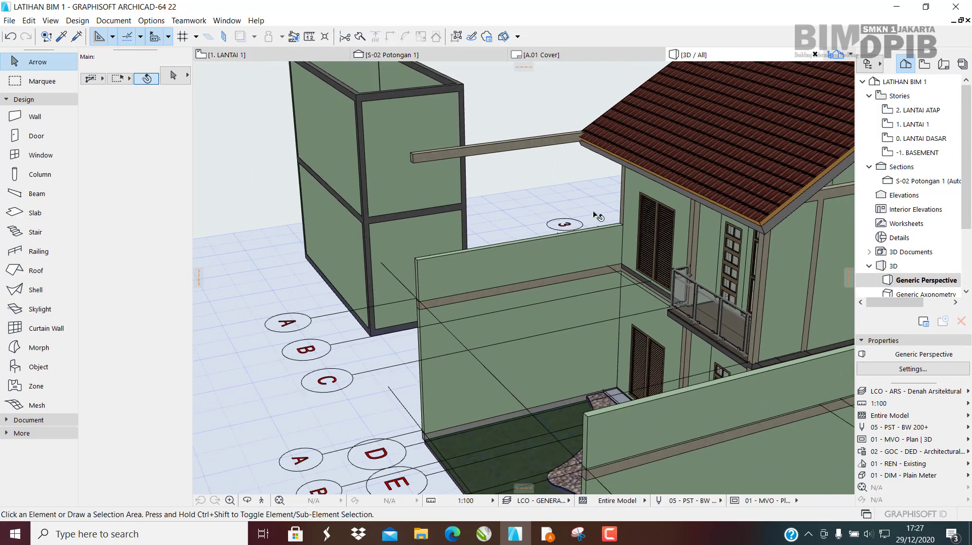
pyautogui.click(547, 259)
pyautogui.keyDown('shift'); pyautogui.moveTo(547, 259); pyautogui.dragTo(573, 268, button='middle'); pyautogui.keyUp('shift')
pyautogui.press('Escape')
pyautogui.click(545, 160)
pyautogui.keyDown('shift'); pyautogui.moveTo(544, 160); pyautogui.dragTo(772, 299, button='middle'); pyautogui.keyUp('shift')
pyautogui.scroll(2, 825, 234)
pyautogui.scroll(2, 771, 299)
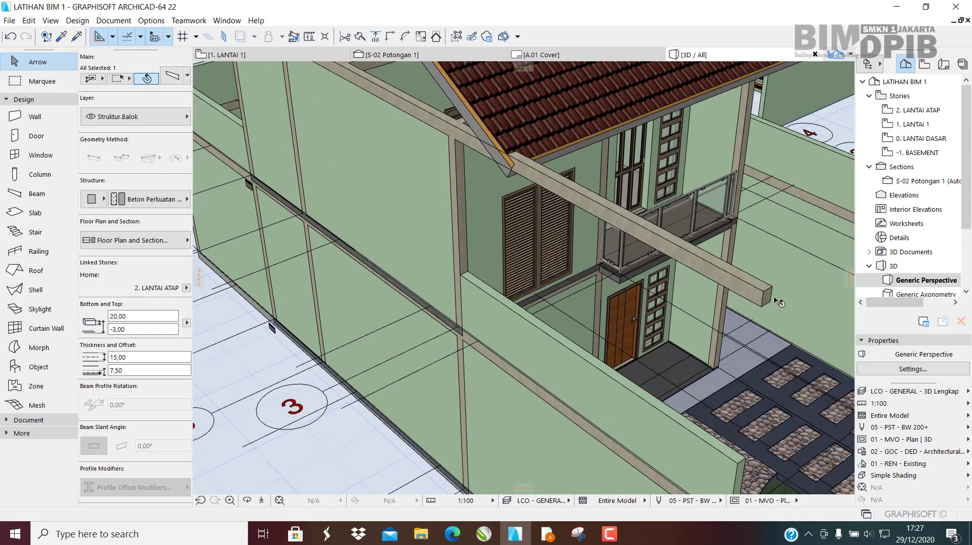
# Try to stretch the projecting roof-level beam's free end back to the corner column in 3D.
pyautogui.click(765, 293)
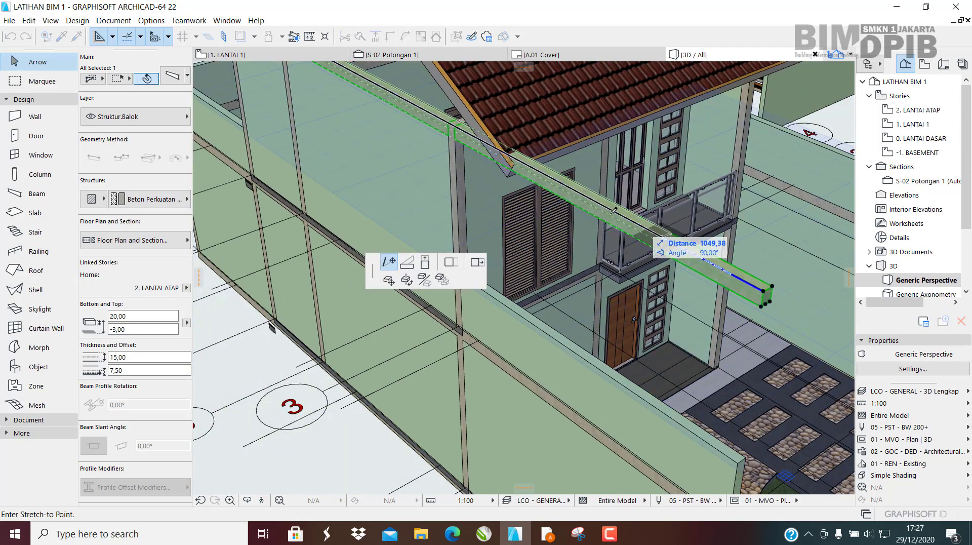
pyautogui.moveTo(462, 165); pyautogui.dragTo(582, 317, button='middle')
pyautogui.scroll(3, 583, 276)
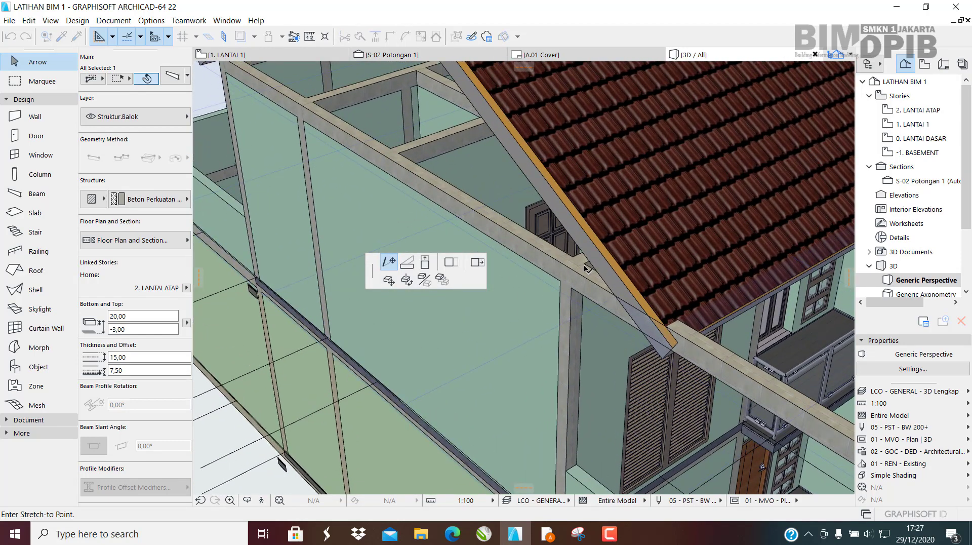
pyautogui.scroll(2, 572, 270)
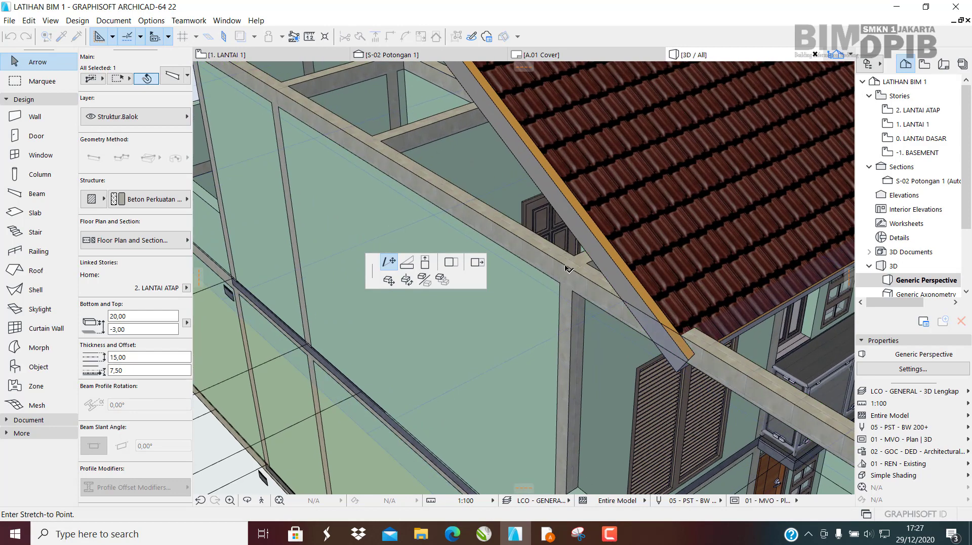
pyautogui.click(572, 269)
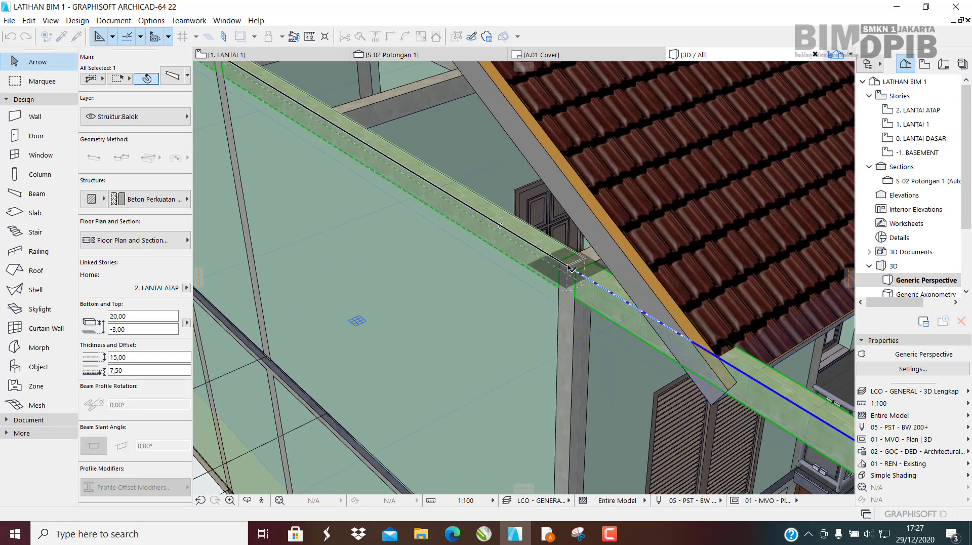
pyautogui.scroll(3, 563, 272)
pyautogui.moveTo(563, 272); pyautogui.dragTo(700, 248, button='middle')
pyautogui.hotkey('ctrl', 'z')
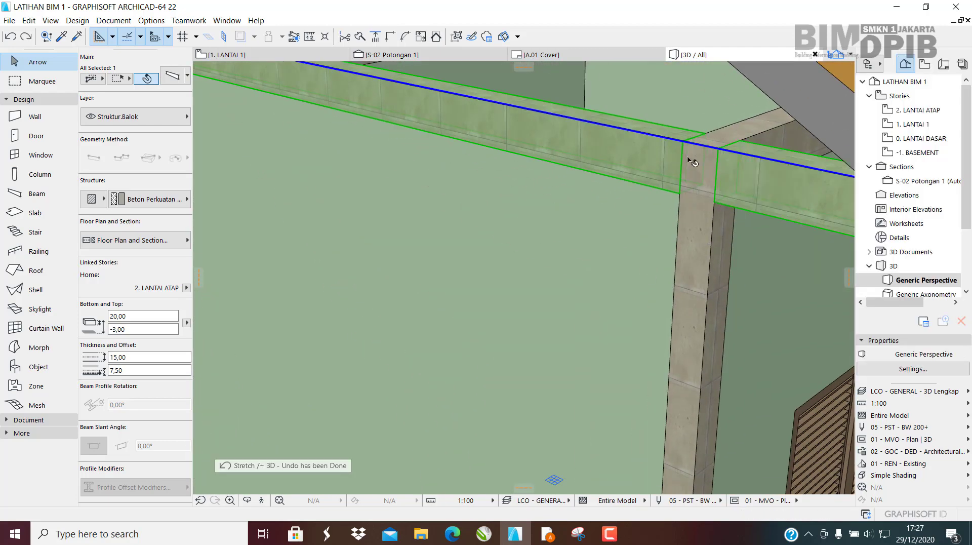
# Open the 2. LANTAI ATAP plan and shorten the projecting beam by 682.50, stretching its free end back to the corner.
pyautogui.doubleClick(913, 124)
pyautogui.hotkey('ctrl', 'Up')
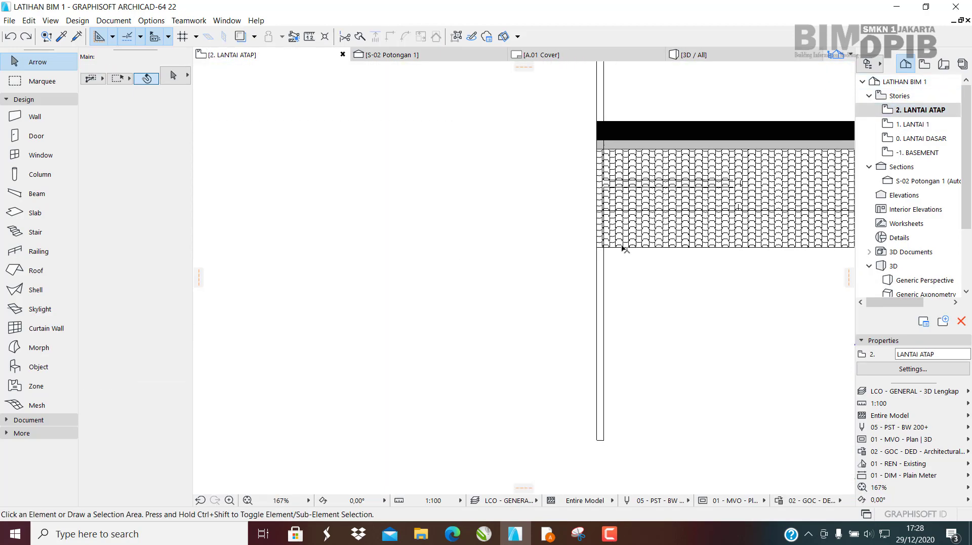
pyautogui.scroll(3, 598, 439)
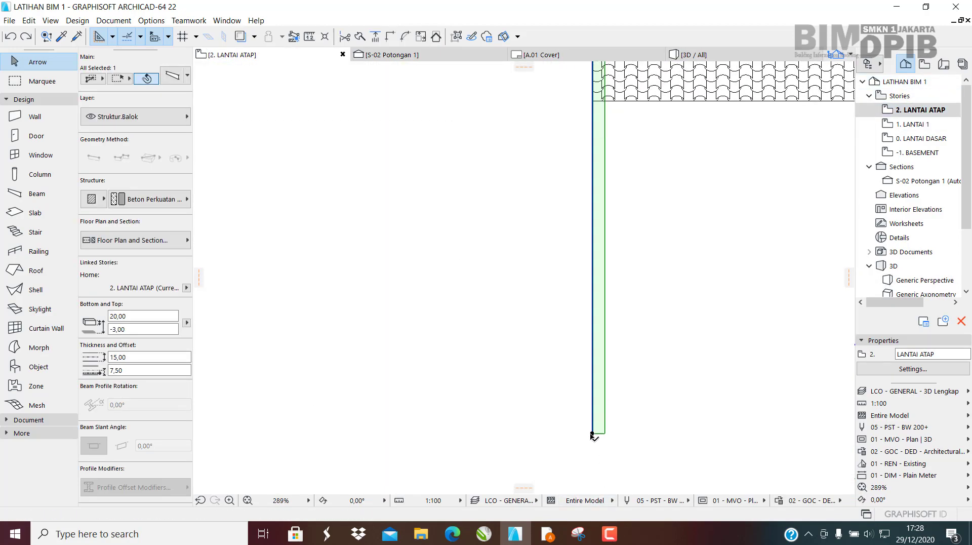
pyautogui.click(593, 435)
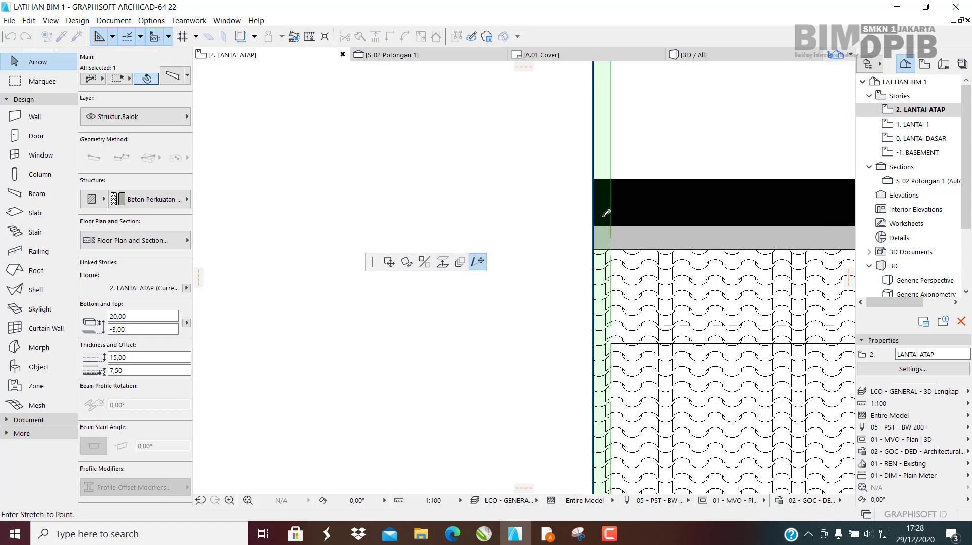
pyautogui.moveTo(661, 197); pyautogui.dragTo(558, 226, button='middle')
pyautogui.scroll(1, 558, 227)
pyautogui.scroll(-3, 557, 230)
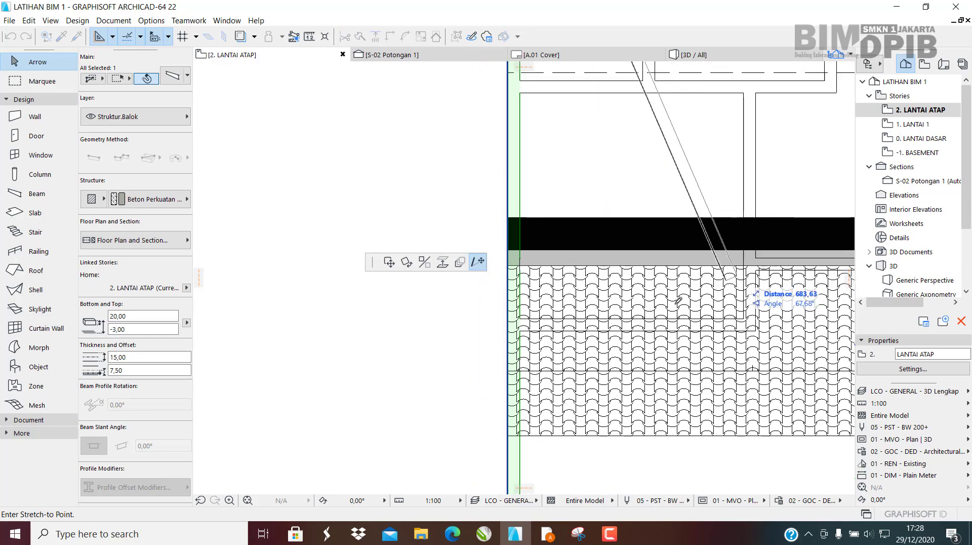
pyautogui.scroll(3, 510, 294)
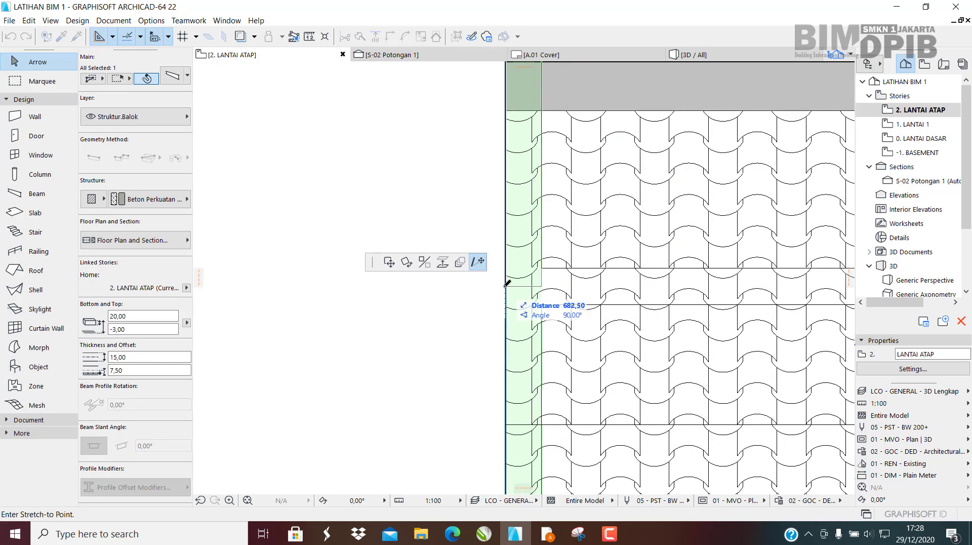
pyautogui.click(506, 286)
# Return to the 3D view to examine the shortened beam's joint at the corner column.
pyautogui.press('F3')
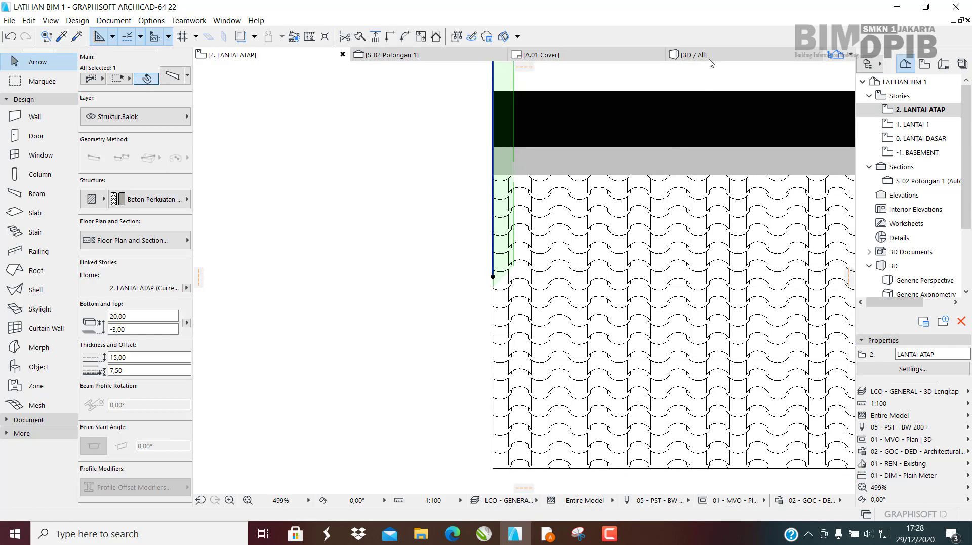
pyautogui.scroll(5, 617, 265)
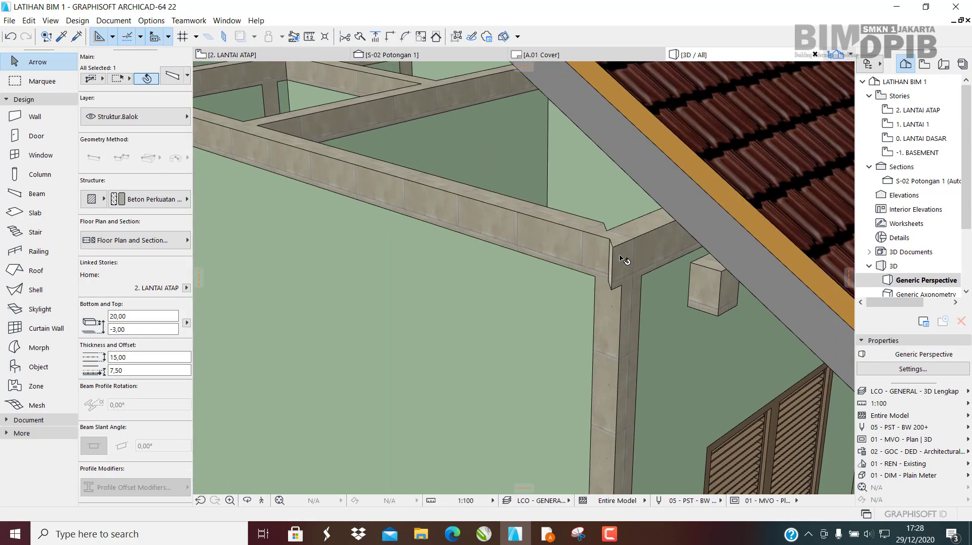
pyautogui.keyDown('shift'); pyautogui.moveTo(628, 248); pyautogui.dragTo(669, 253, button='middle'); pyautogui.keyUp('shift')
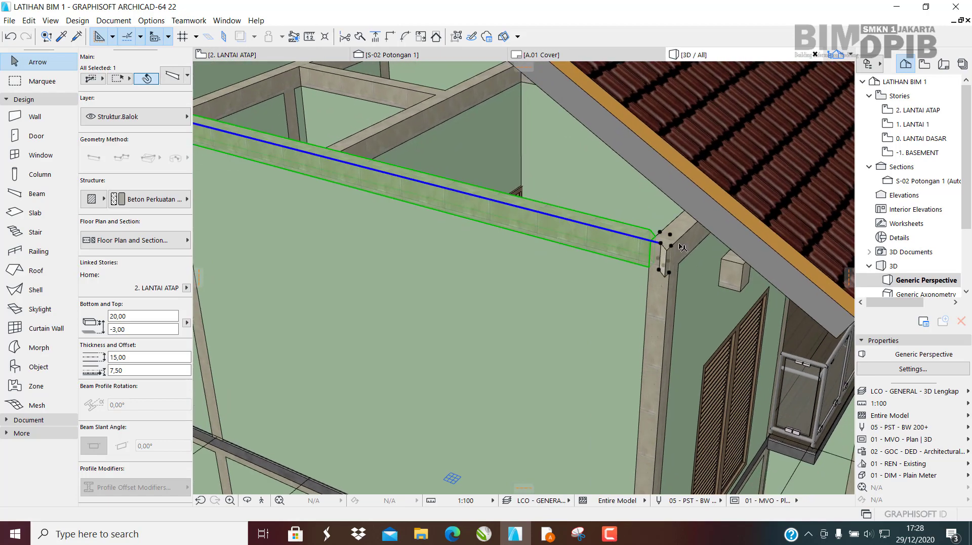
# Select the centre-aligned beam meeting the corner column and stretch its end slightly inward from the corner in the 2. LANTAI ATAP plan.
pyautogui.click(676, 263)
pyautogui.click(650, 247)
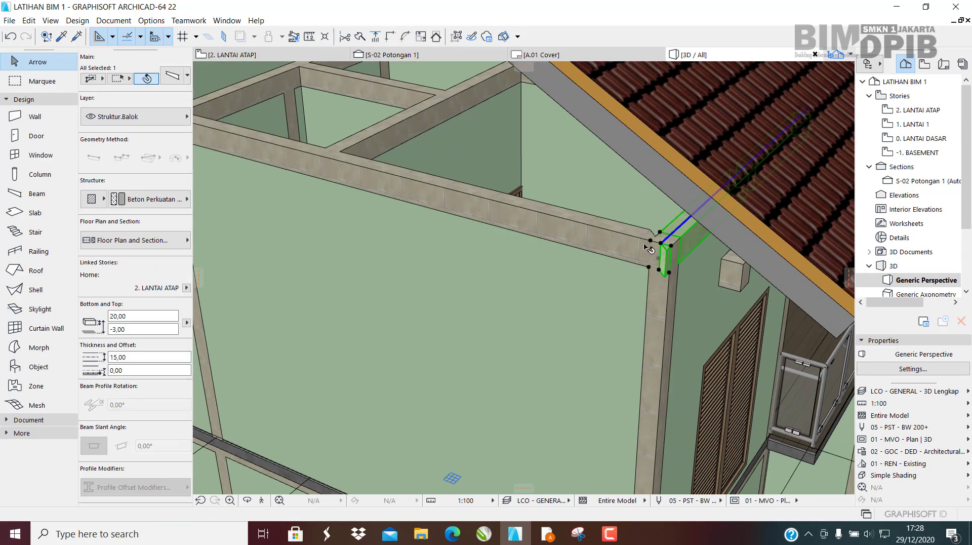
pyautogui.click(264, 59)
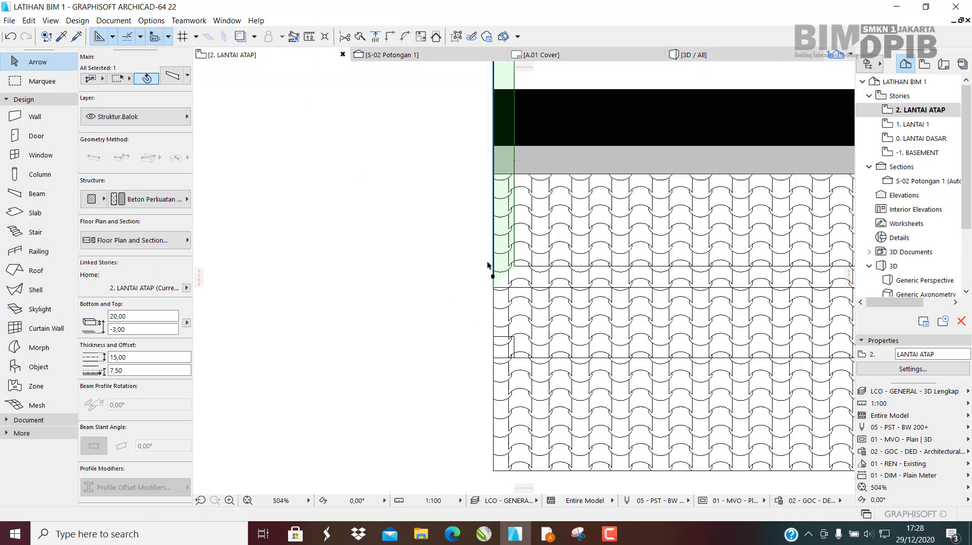
pyautogui.scroll(4, 499, 281)
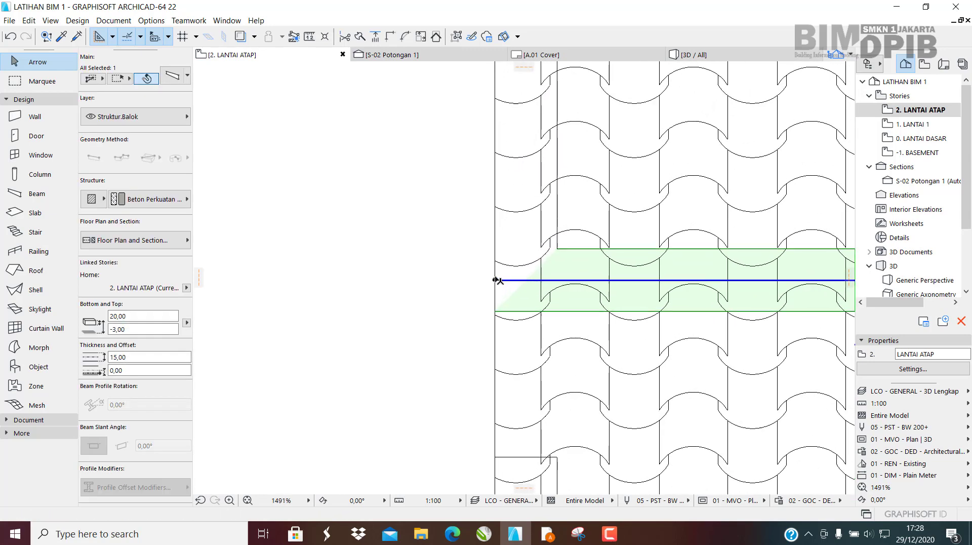
pyautogui.click(522, 243)
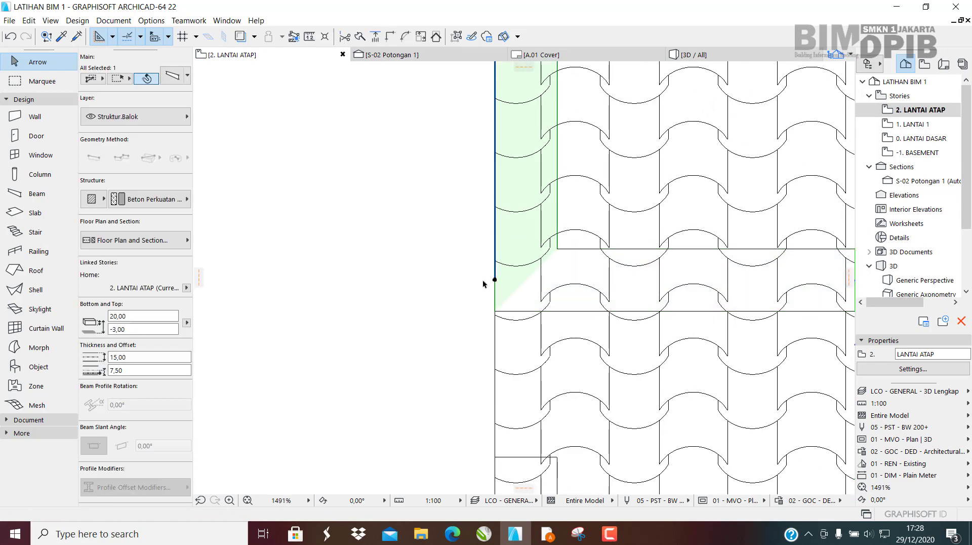
pyautogui.click(552, 297)
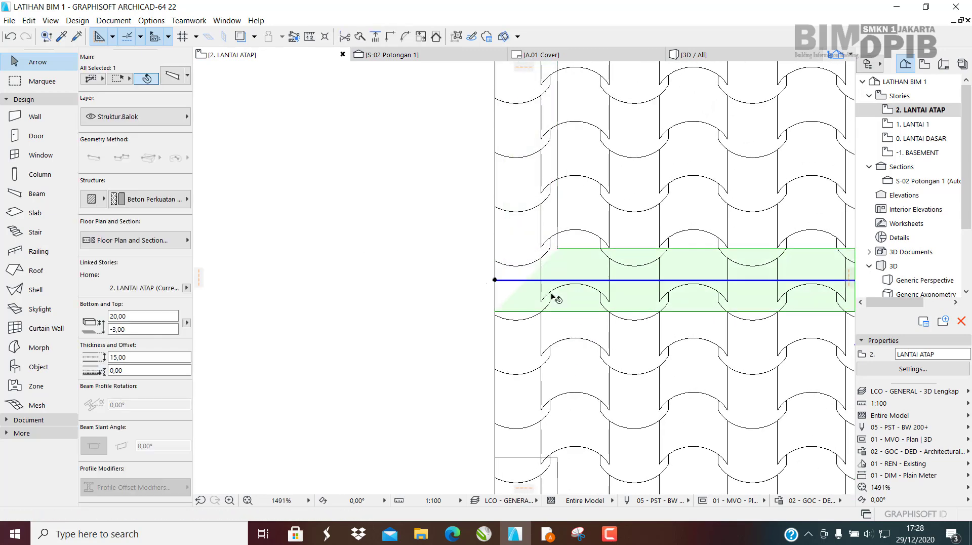
pyautogui.click(495, 281)
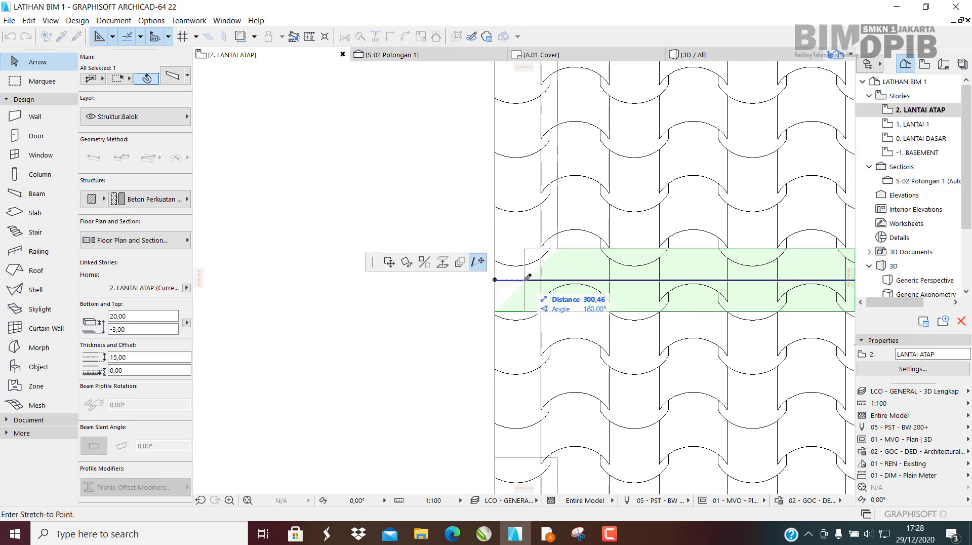
pyautogui.click(525, 280)
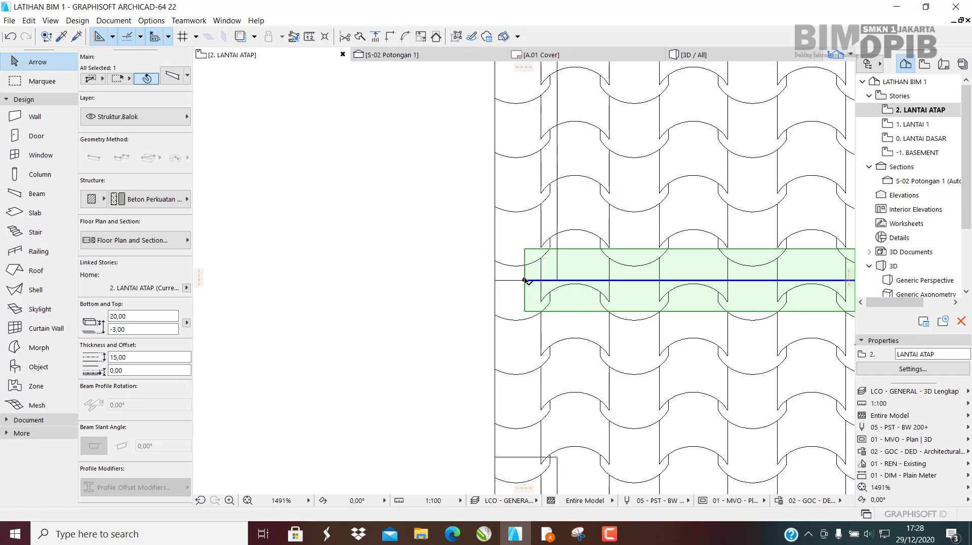
# Return to the 3D view and delete the short leftover beam stub projecting beneath the main roof's edge.
pyautogui.click(693, 55)
pyautogui.scroll(3, 692, 247)
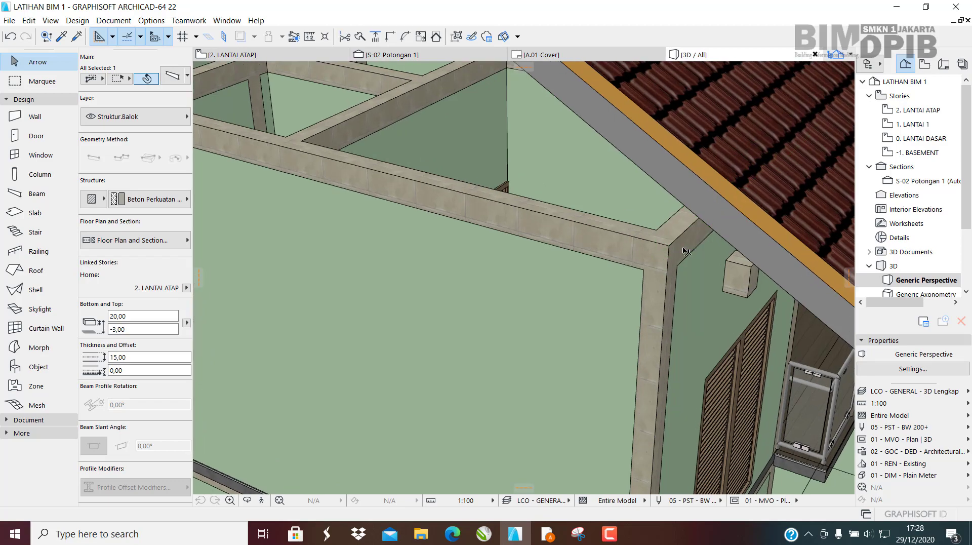
pyautogui.scroll(-5, 667, 251)
pyautogui.keyDown('shift'); pyautogui.moveTo(666, 261); pyautogui.dragTo(639, 219, button='middle'); pyautogui.keyUp('shift')
pyautogui.click(640, 209)
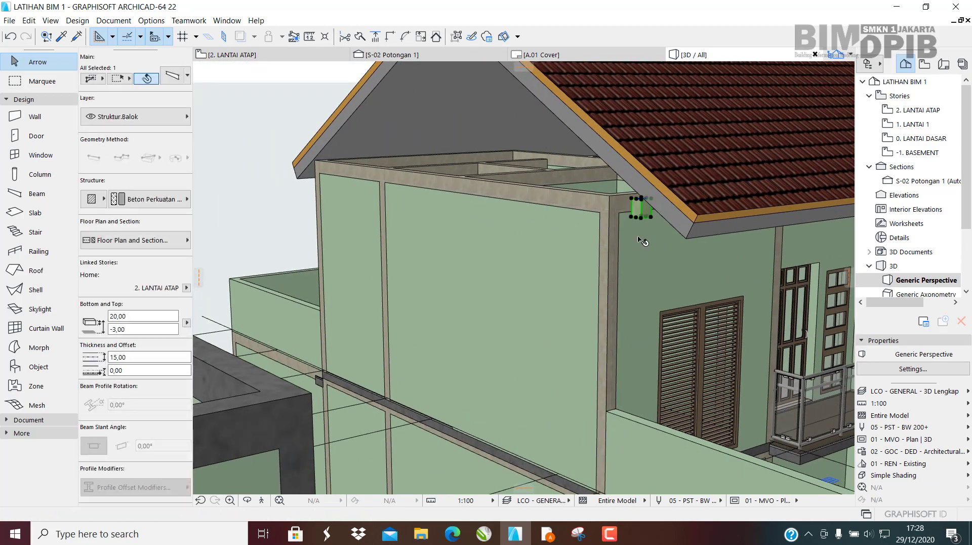
pyautogui.press('Delete')
# Inspect the house's front facade and roofs in 3D, and save the project.
pyautogui.scroll(-3, 556, 208)
pyautogui.keyDown('shift'); pyautogui.moveTo(555, 209); pyautogui.dragTo(496, 247, button='middle'); pyautogui.keyUp('shift')
pyautogui.scroll(8, 325, 215)
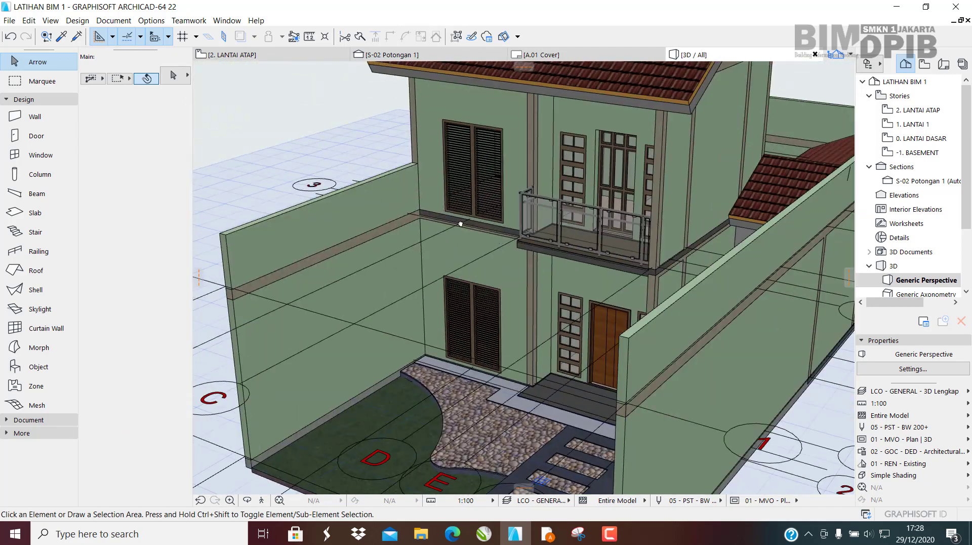
pyautogui.scroll(5, 460, 224)
pyautogui.scroll(-3, 587, 222)
pyautogui.keyDown('shift'); pyautogui.moveTo(586, 222); pyautogui.dragTo(590, 279, button='middle'); pyautogui.keyUp('shift')
pyautogui.scroll(-3, 570, 246)
pyautogui.keyDown('shift'); pyautogui.moveTo(471, 268); pyautogui.dragTo(346, 162, button='middle'); pyautogui.keyUp('shift')
pyautogui.click(10, 20)
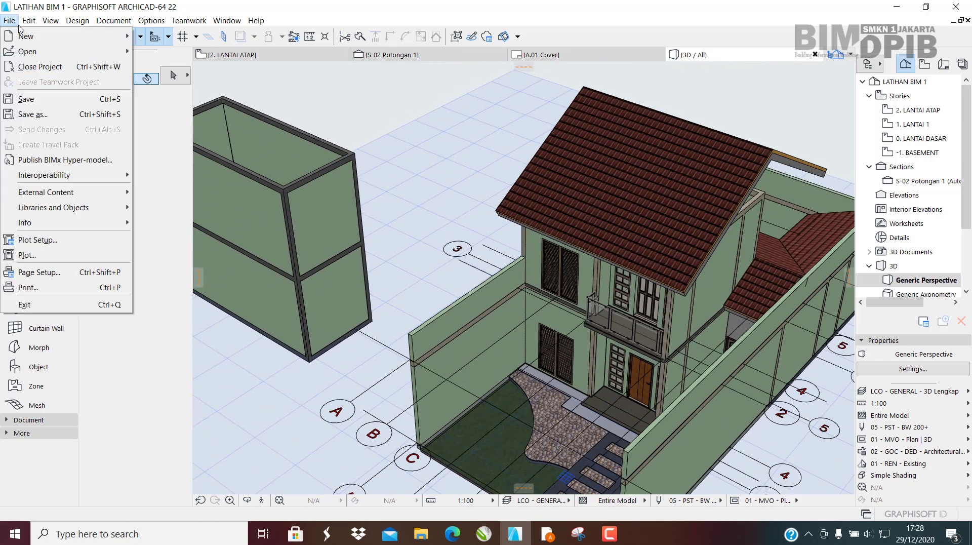
pyautogui.click(30, 99)
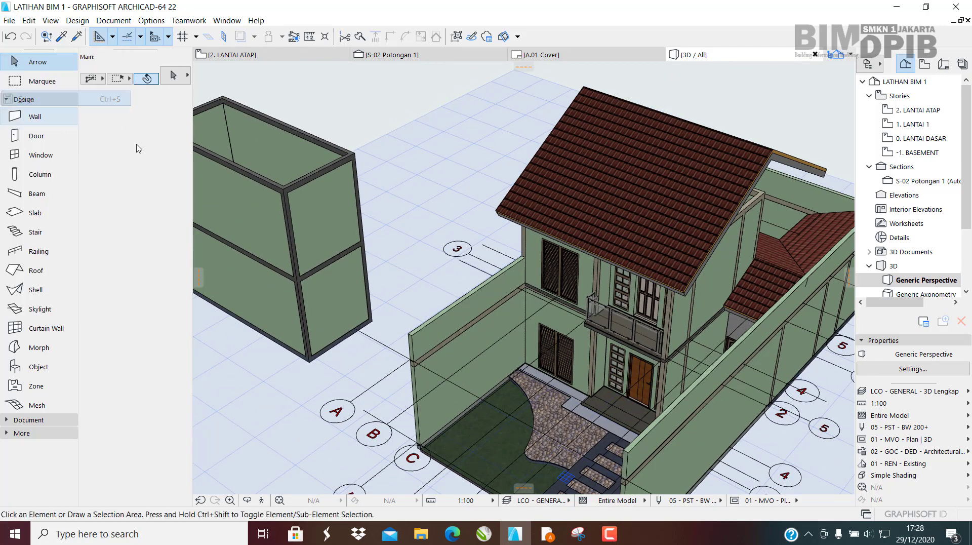
# Switch to the Google Meet call in Chrome to check the meeting, and return to the Archicad model.
pyautogui.click(897, 7)
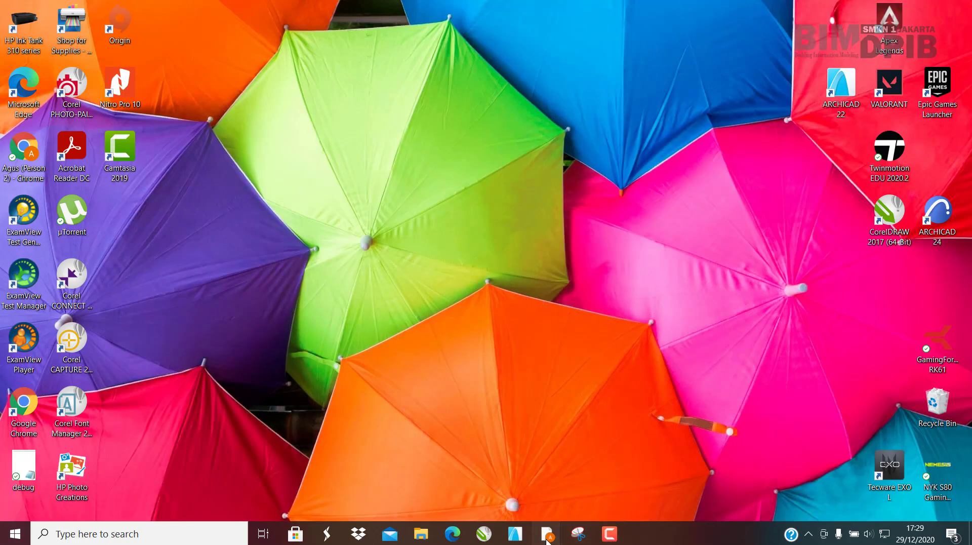
pyautogui.moveTo(547, 541)
pyautogui.click(491, 475)
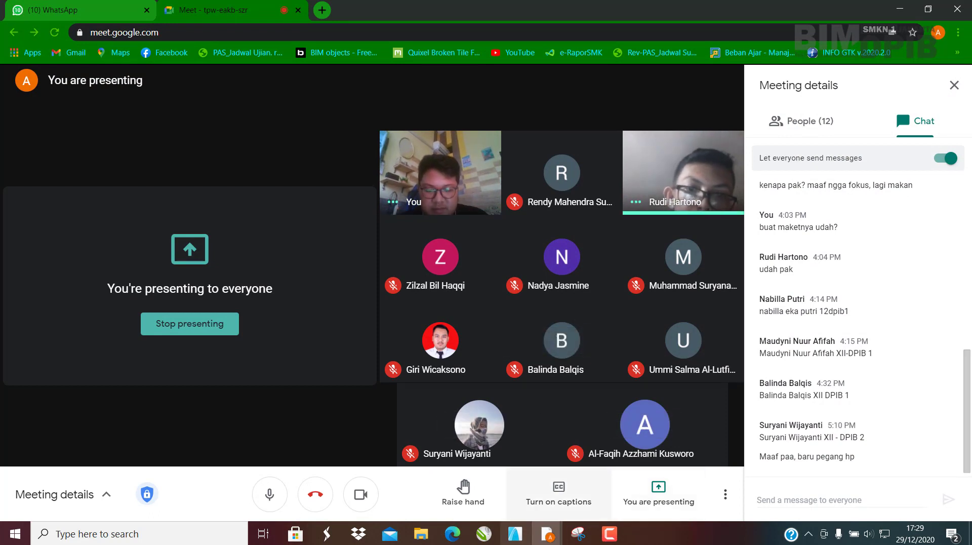
pyautogui.moveTo(533, 516)
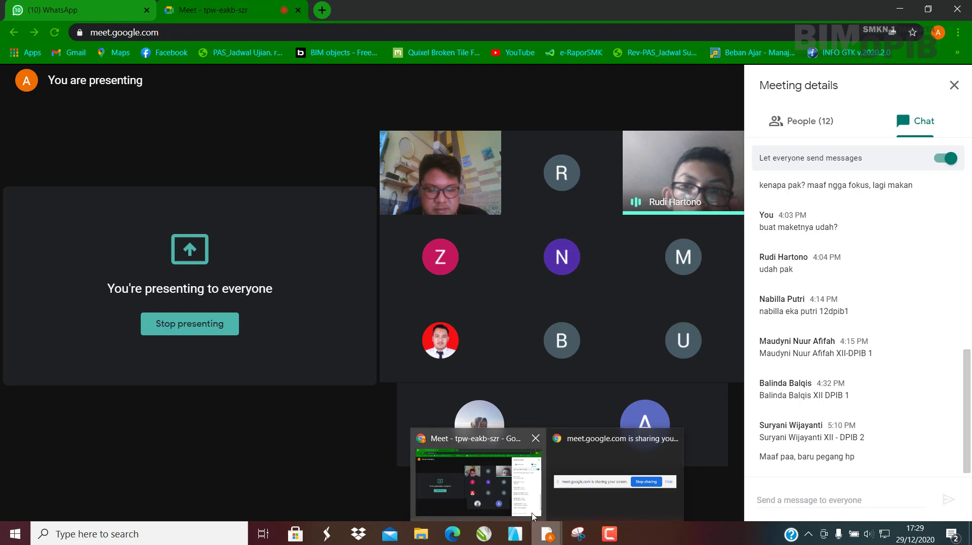
pyautogui.click(514, 536)
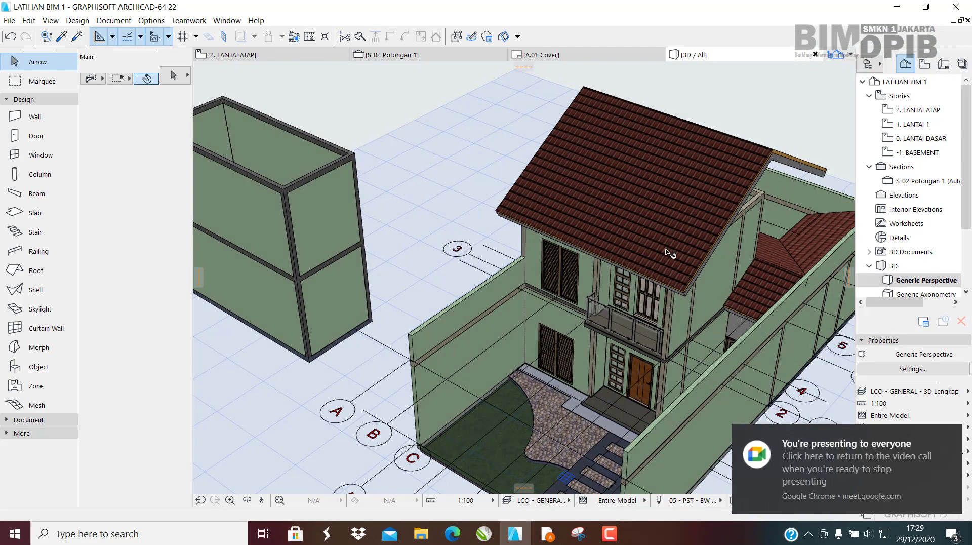
# Select the ten upper-floor brick walls on the Arsitektur.Dinding layer beneath the main roof, working around all sides of the house.
pyautogui.keyDown('shift'); pyautogui.moveTo(666, 234); pyautogui.dragTo(471, 311, button='middle'); pyautogui.keyUp('shift')
pyautogui.scroll(2, 669, 222)
pyautogui.click(421, 290)
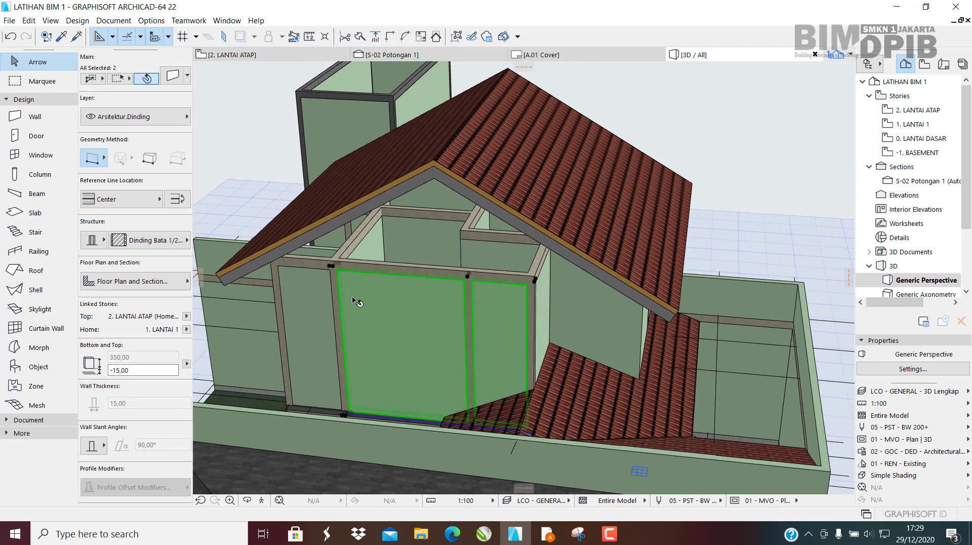
pyautogui.keyDown('shift'); pyautogui.click(309, 282); pyautogui.keyUp('shift')
pyautogui.keyDown('shift'); pyautogui.moveTo(310, 283); pyautogui.dragTo(542, 335, button='middle'); pyautogui.keyUp('shift')
pyautogui.keyDown('shift'); pyautogui.click(544, 335); pyautogui.keyUp('shift')
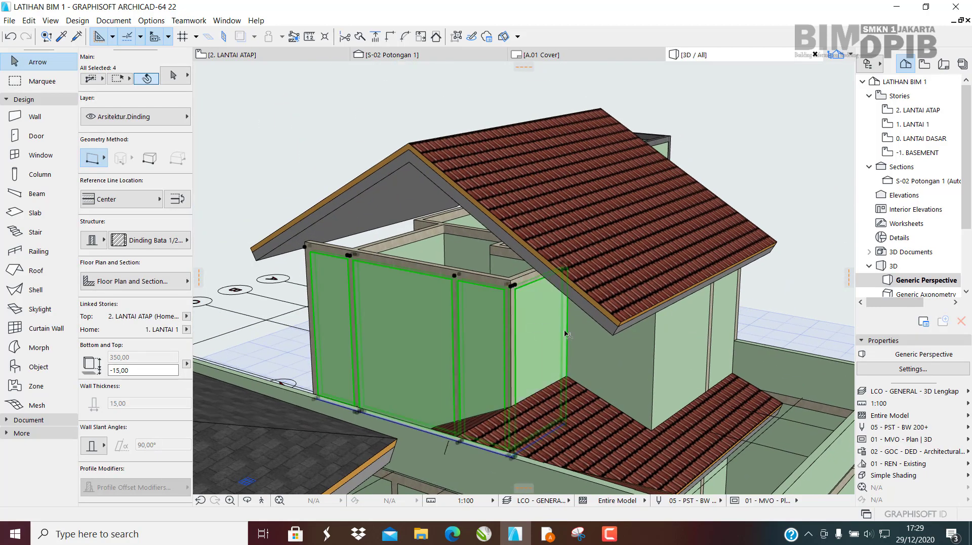
pyautogui.keyDown('shift'); pyautogui.moveTo(633, 341); pyautogui.dragTo(646, 362, button='middle'); pyautogui.keyUp('shift')
pyautogui.keyDown('shift'); pyautogui.click(720, 362); pyautogui.keyUp('shift')
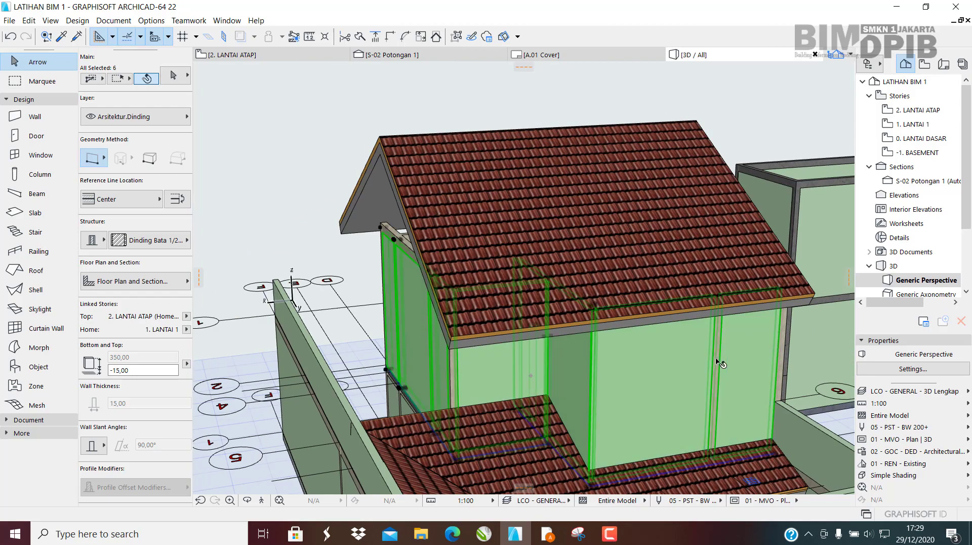
pyautogui.keyDown('shift'); pyautogui.moveTo(721, 362); pyautogui.dragTo(535, 355, button='middle'); pyautogui.keyUp('shift')
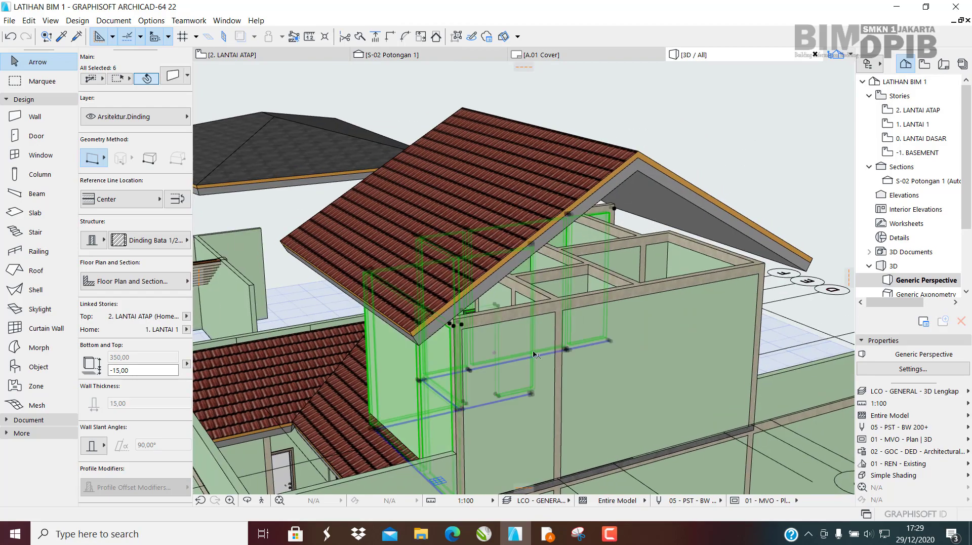
pyautogui.keyDown('shift'); pyautogui.click(519, 421); pyautogui.keyUp('shift')
pyautogui.keyDown('shift'); pyautogui.moveTo(520, 421); pyautogui.dragTo(419, 371, button='middle'); pyautogui.keyUp('shift')
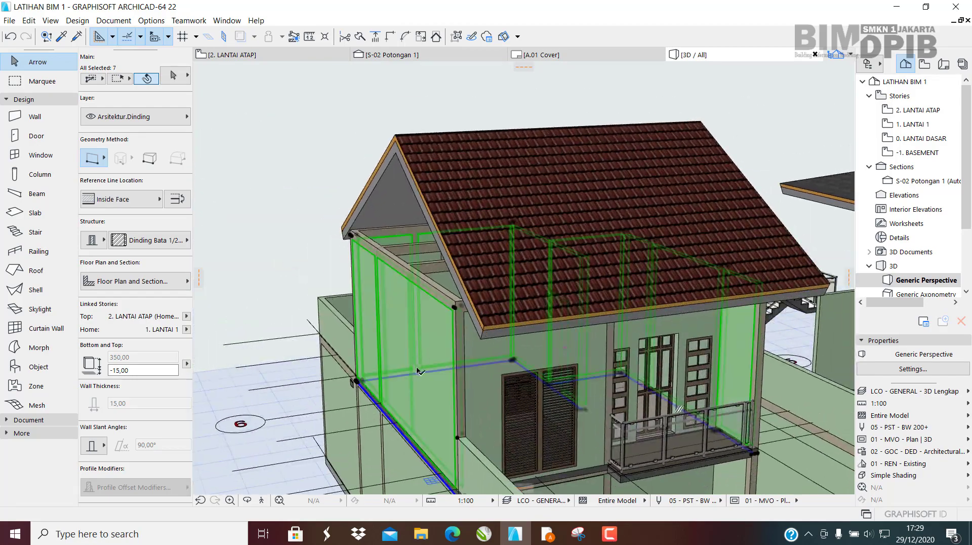
pyautogui.keyDown('shift'); pyautogui.click(477, 387); pyautogui.keyUp('shift')
pyautogui.keyDown('shift'); pyautogui.moveTo(477, 388); pyautogui.dragTo(417, 372, button='middle'); pyautogui.keyUp('shift')
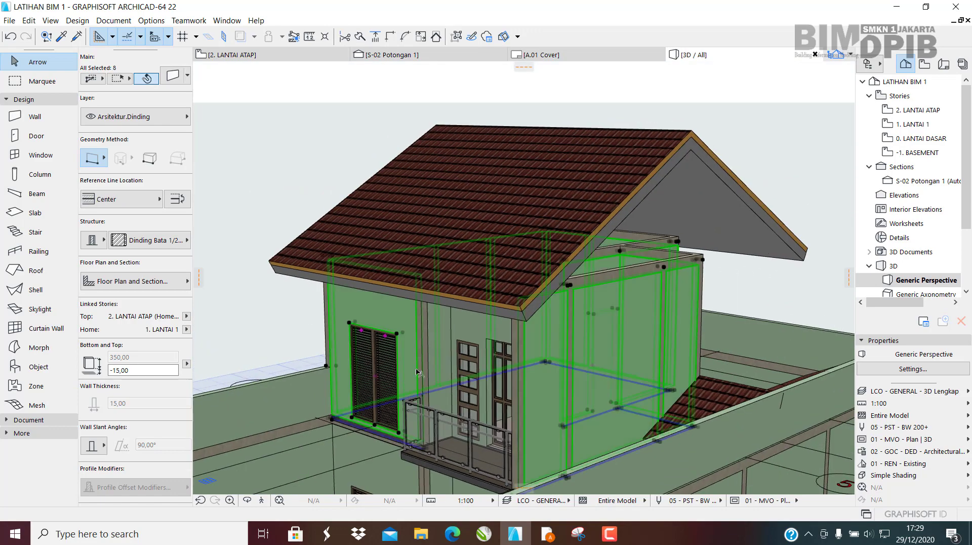
pyautogui.keyDown('shift'); pyautogui.click(447, 338); pyautogui.keyUp('shift')
pyautogui.keyDown('shift'); pyautogui.moveTo(448, 338); pyautogui.dragTo(506, 327, button='middle'); pyautogui.keyUp('shift')
pyautogui.keyDown('shift'); pyautogui.click(509, 298); pyautogui.keyUp('shift')
# Set the top offset of the selected upper-floor walls to 150 from 2. LANTAI ATAP.
pyautogui.doubleClick(492, 345)
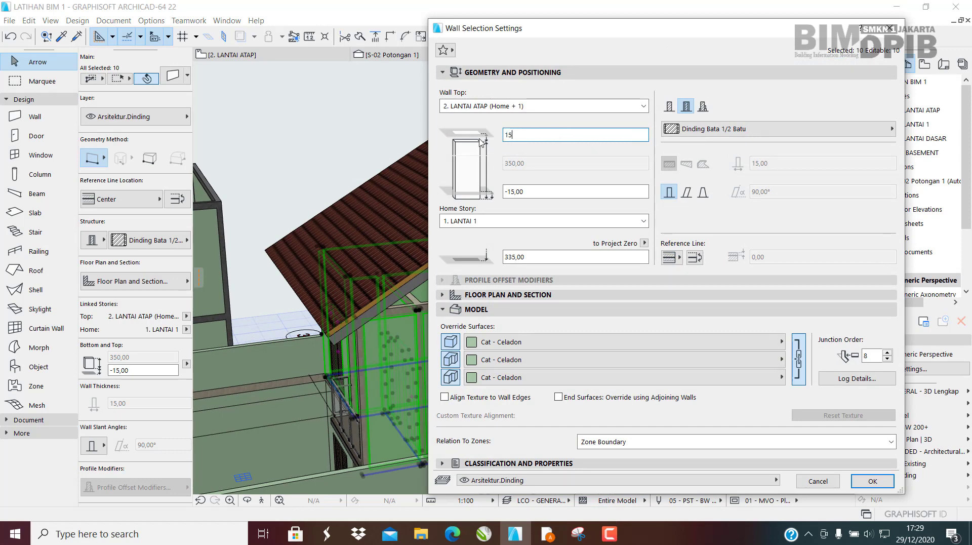
pyautogui.write('150')
pyautogui.press('Return')
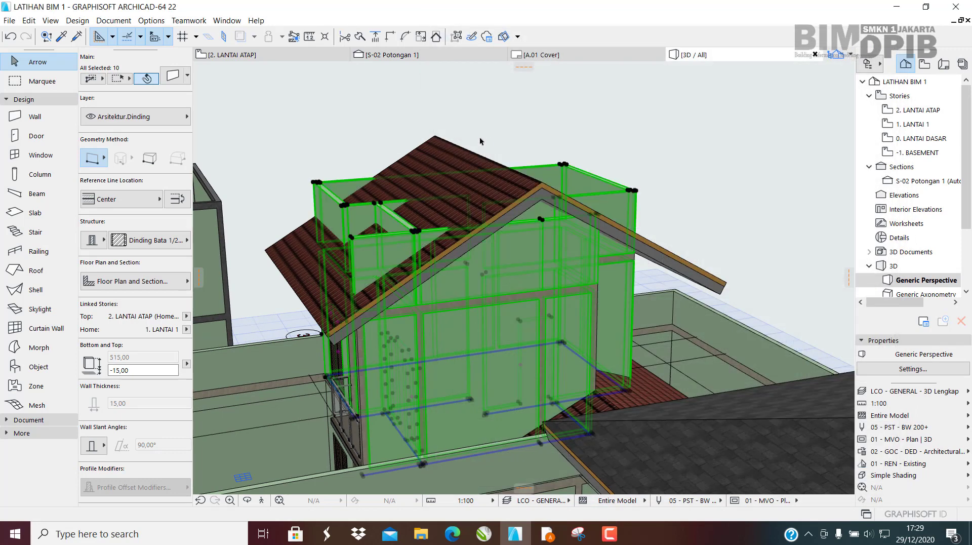
pyautogui.keyDown('shift'); pyautogui.moveTo(492, 169); pyautogui.dragTo(492, 208, button='middle'); pyautogui.keyUp('shift')
pyautogui.scroll(1, 495, 230)
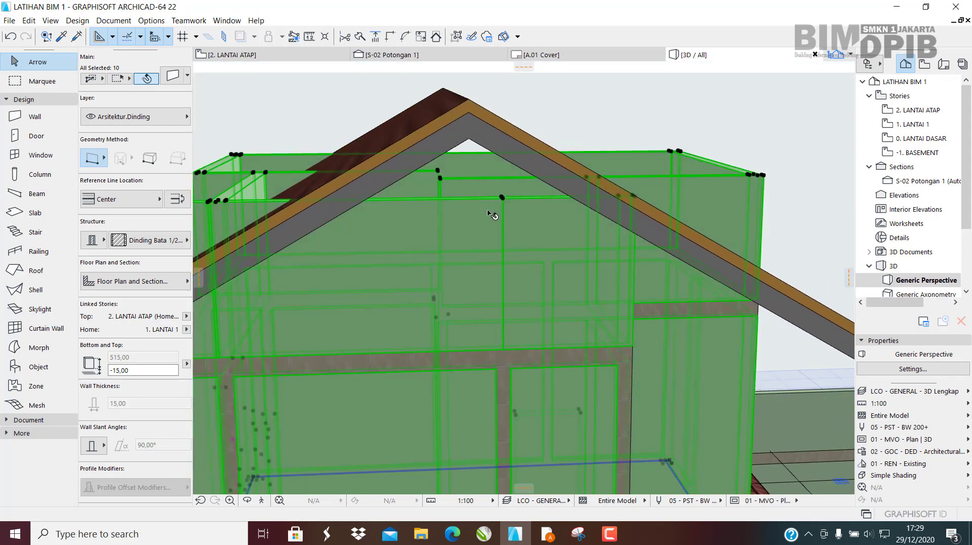
# Raise the selected walls further above the roof ridge by increasing their top offset to 250.
pyautogui.hotkey('ctrl', 't')
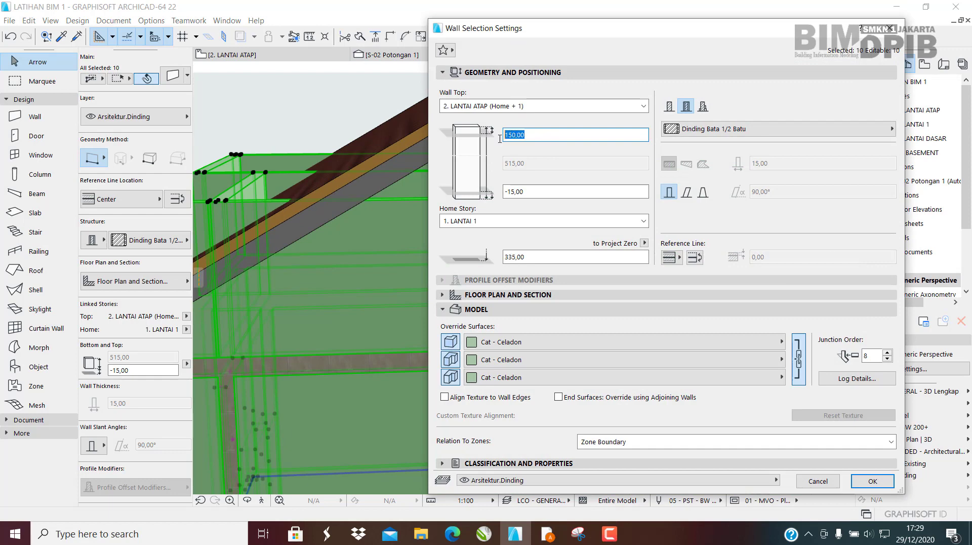
pyautogui.press('Return')
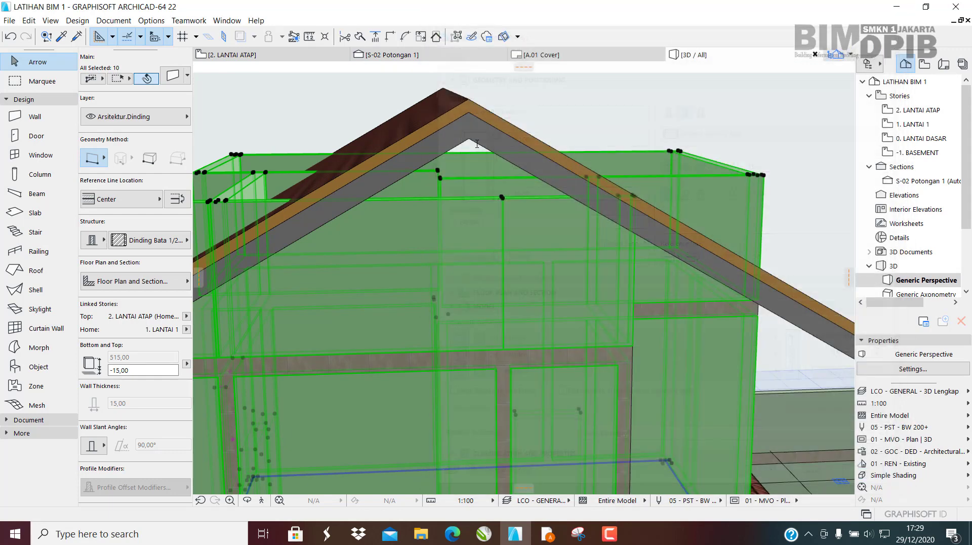
pyautogui.scroll(5, 516, 155)
pyautogui.scroll(-3, 502, 130)
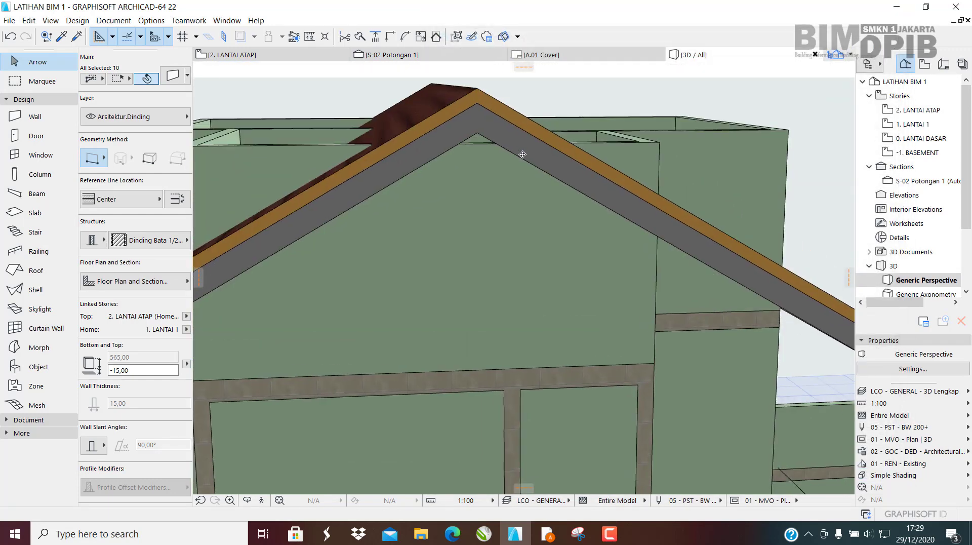
pyautogui.hotkey('ctrl', 't')
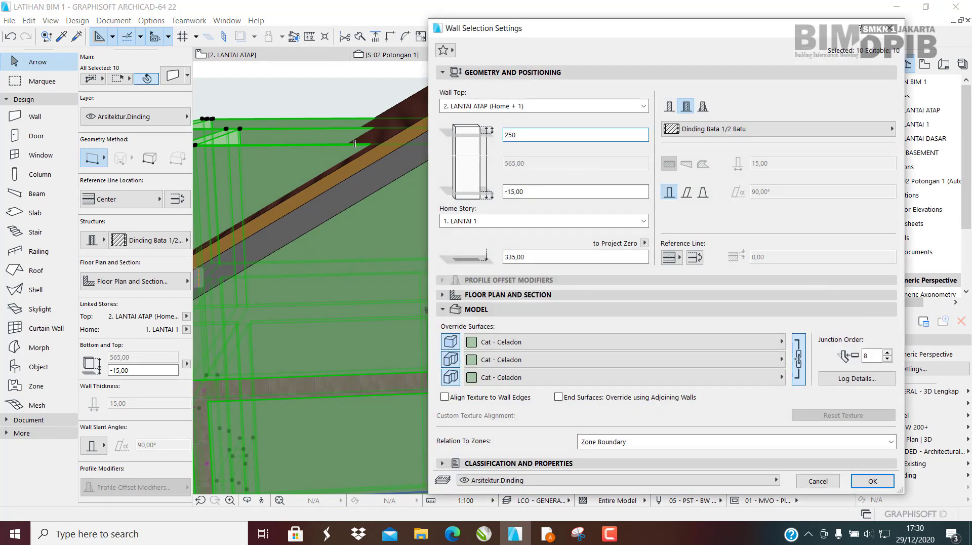
pyautogui.click(872, 481)
pyautogui.scroll(-5, 389, 321)
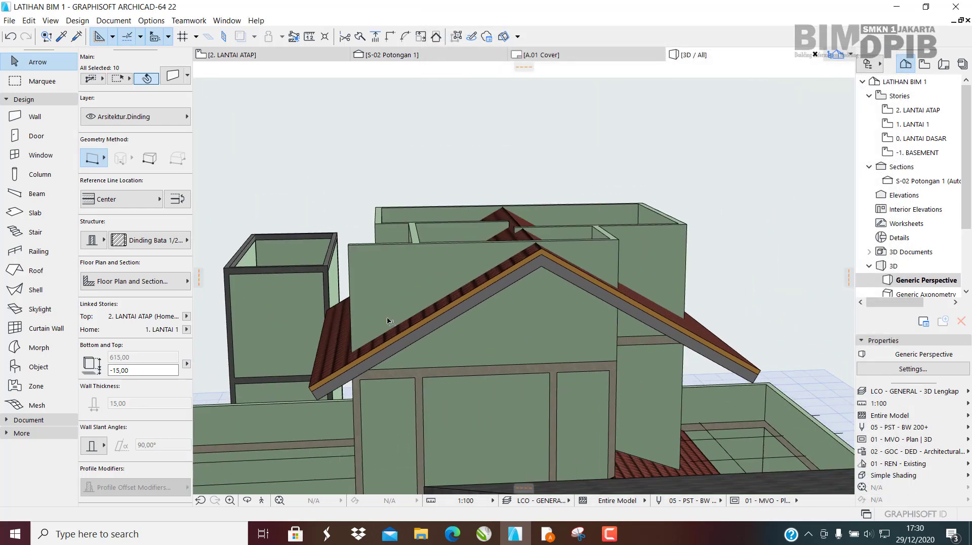
# Open Solid Element Operations with the ten raised walls as targets for a Subtraction, and clear the selection.
pyautogui.keyDown('shift'); pyautogui.moveTo(389, 321); pyautogui.dragTo(495, 321, button='middle'); pyautogui.keyUp('shift')
pyautogui.rightClick(518, 303)
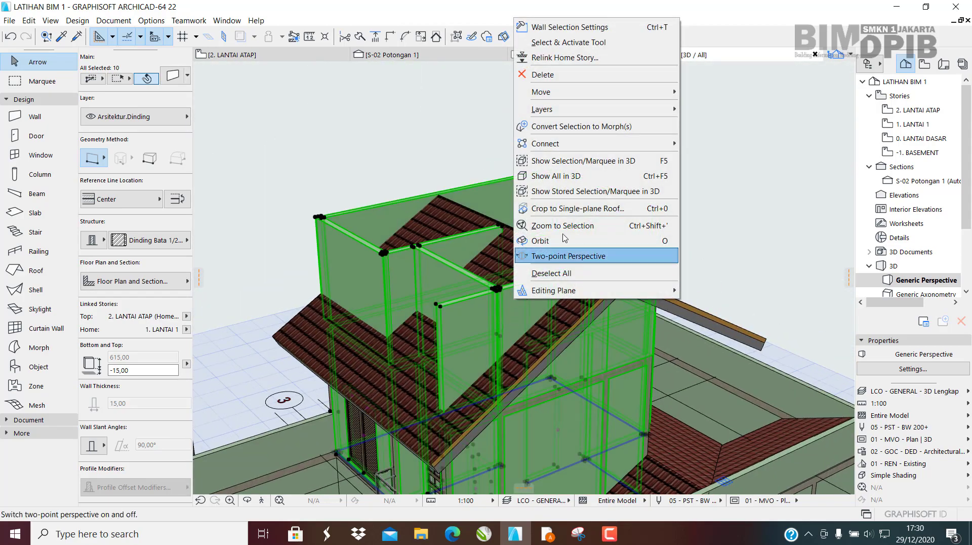
pyautogui.moveTo(556, 144)
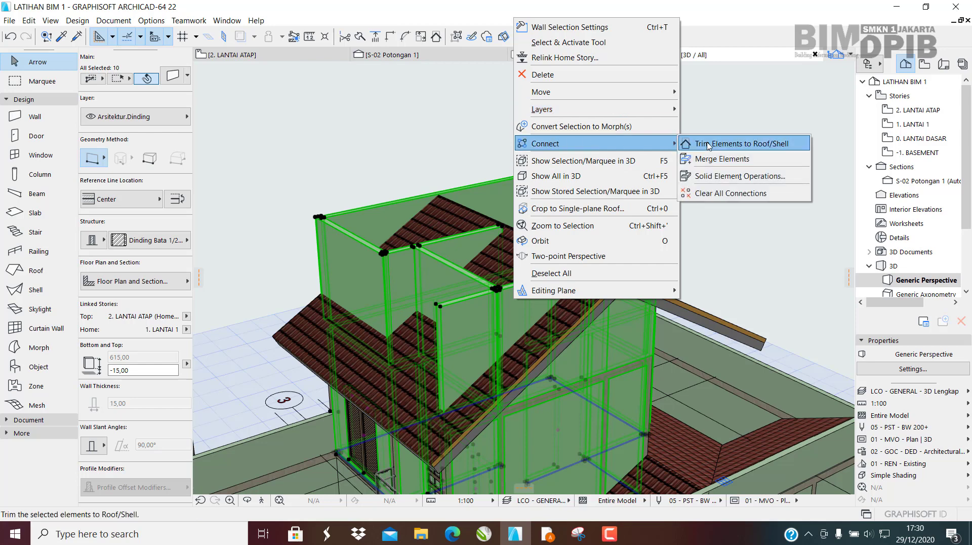
pyautogui.click(712, 176)
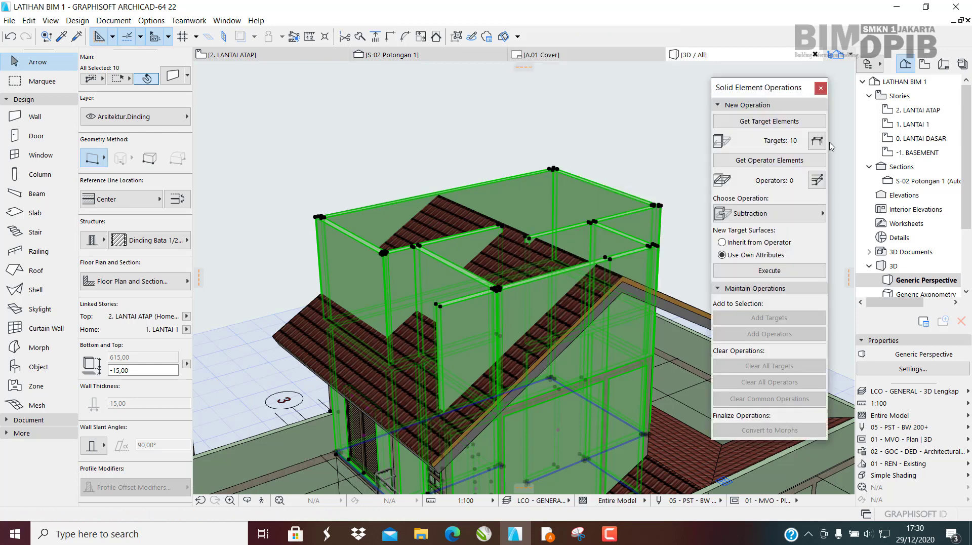
pyautogui.moveTo(787, 88); pyautogui.dragTo(768, 101)
pyautogui.moveTo(525, 322)
pyautogui.keyDown('shift'); pyautogui.mouseDown(button='middle')
pyautogui.moveTo(501, 310)
pyautogui.moveTo(524, 324)
pyautogui.mouseUp(button='middle'); pyautogui.keyUp('shift')
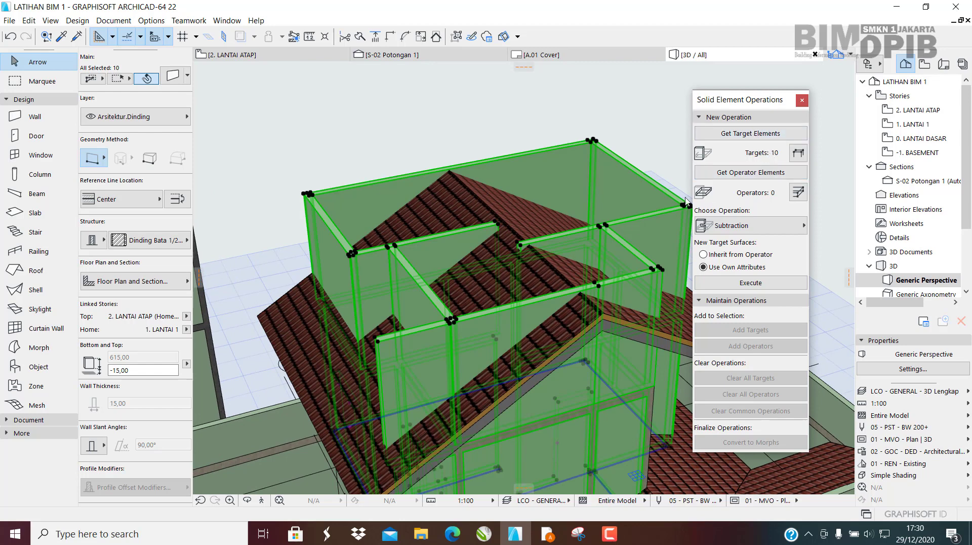
pyautogui.press('Escape')
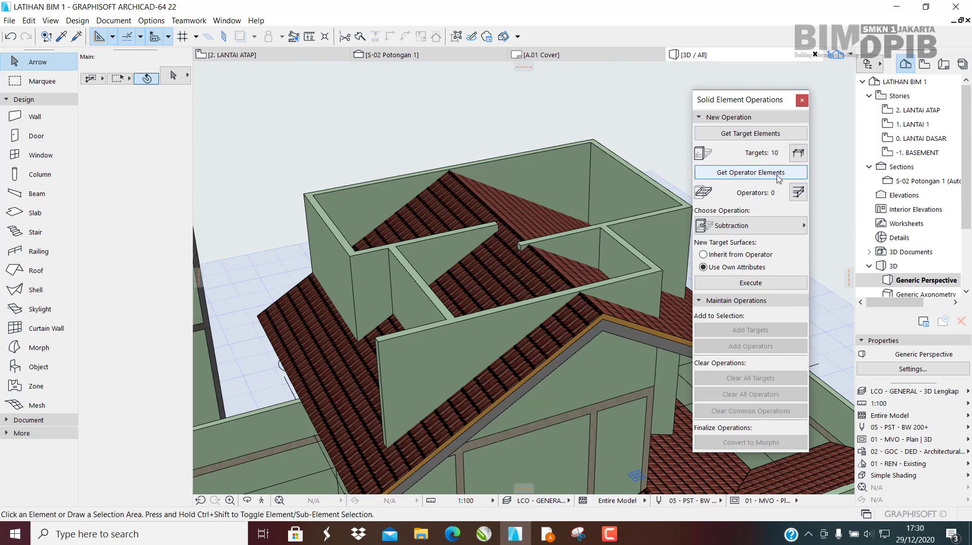
# Trim the ten target walls with the main roof as operator, using Subtraction with upward extrusion and keeping the walls' own surface attributes.
pyautogui.moveTo(514, 279); pyautogui.dragTo(480, 265, button='middle')
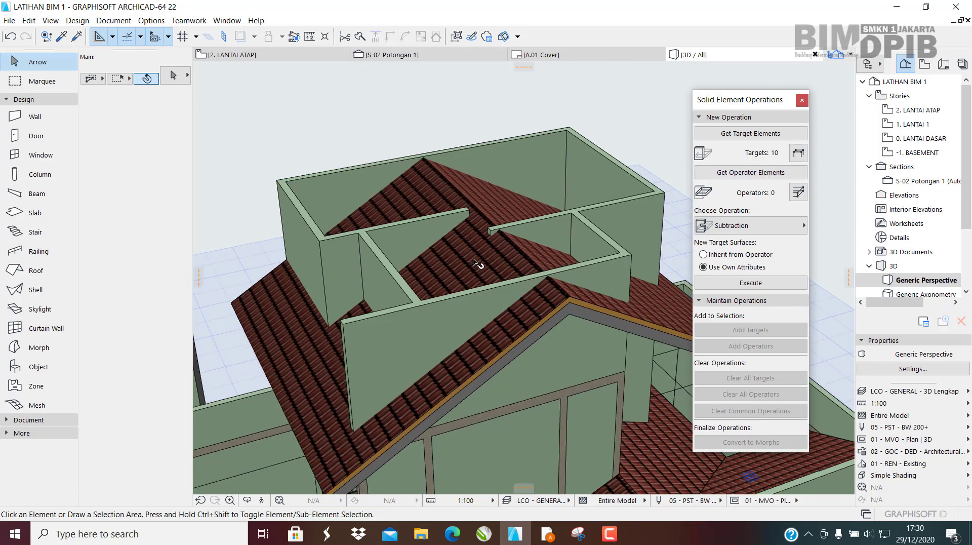
pyautogui.click(479, 264)
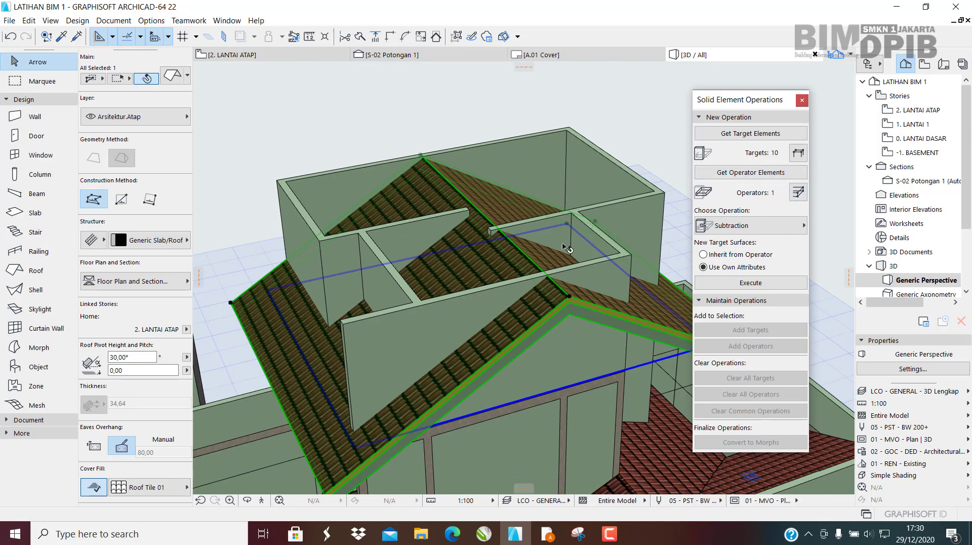
pyautogui.click(726, 231)
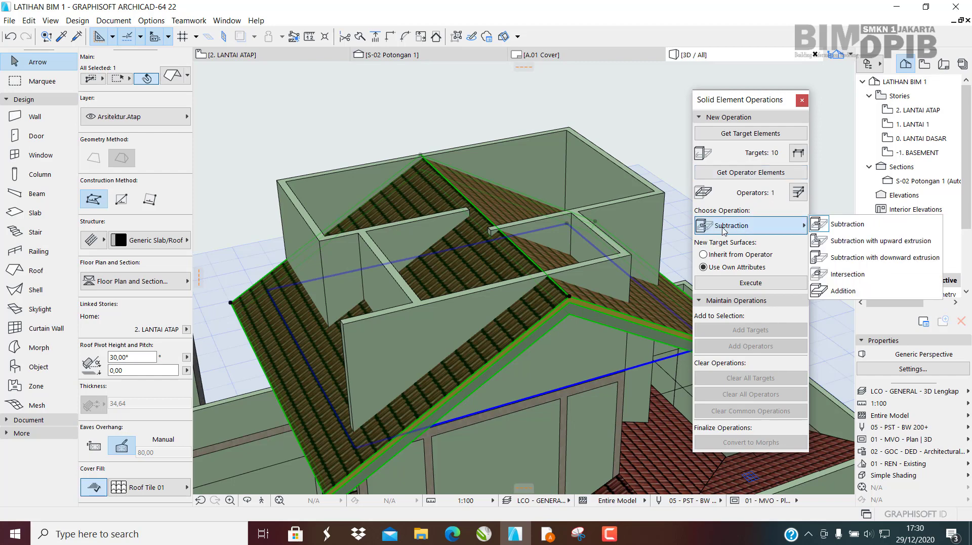
pyautogui.click(842, 244)
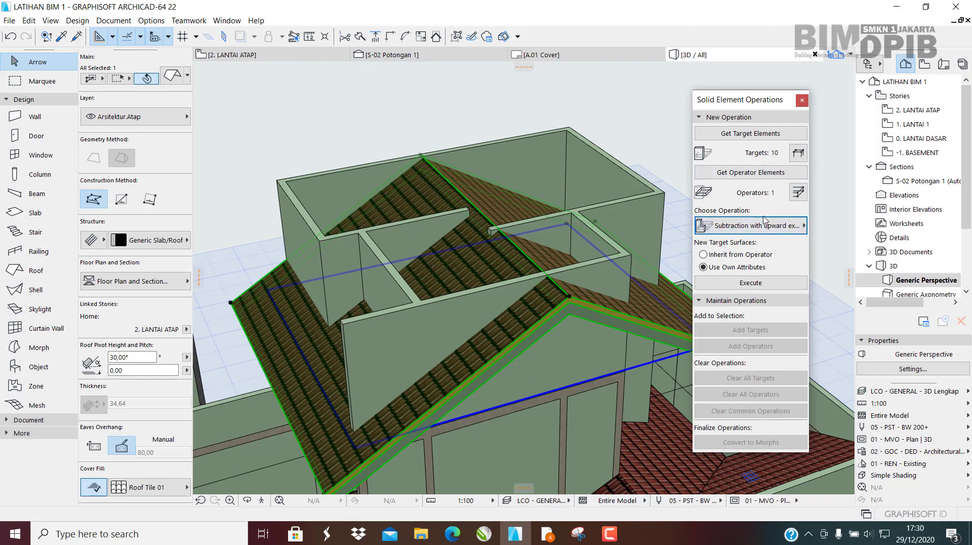
pyautogui.click(775, 228)
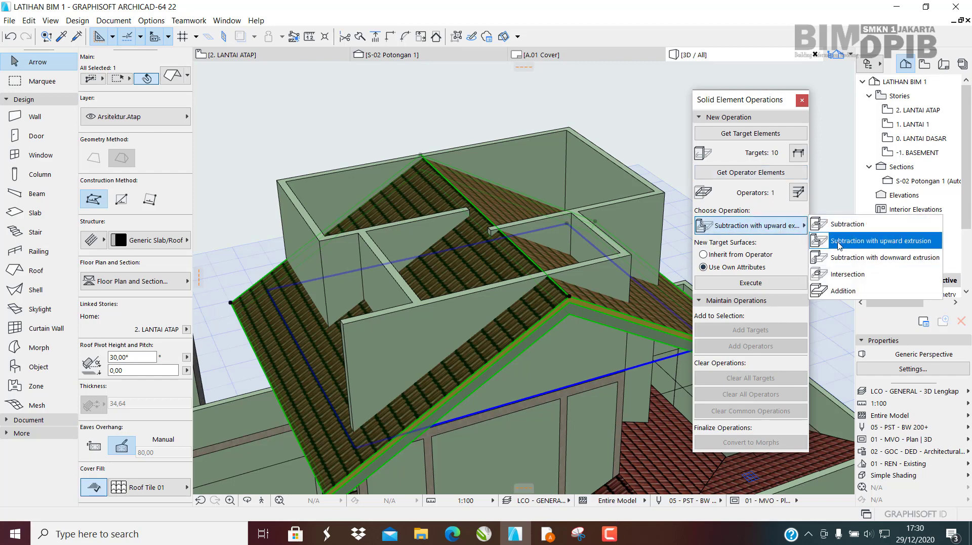
pyautogui.click(873, 244)
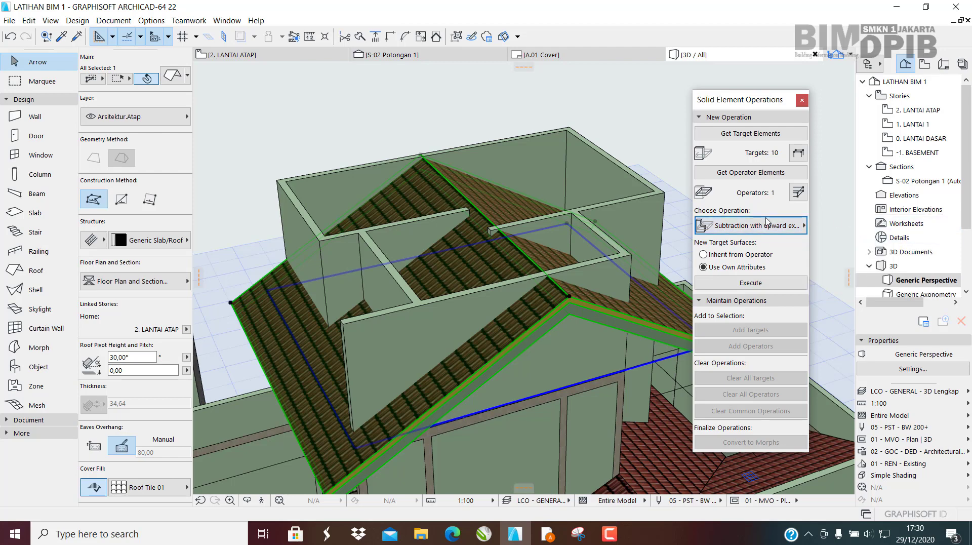
pyautogui.click(752, 283)
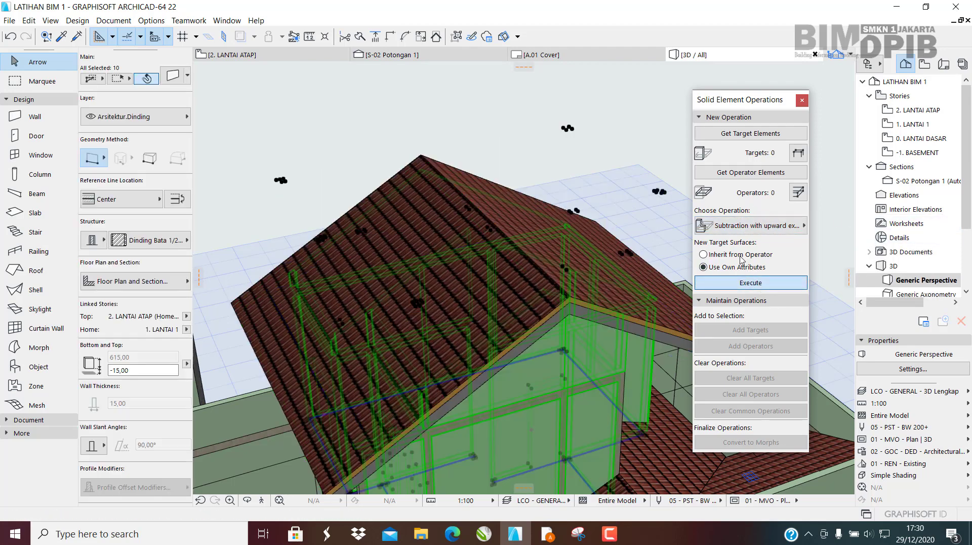
# Examine the trimmed gable walls beneath the main roof from several angles, checking how they meet the roof's underside.
pyautogui.keyDown('shift'); pyautogui.moveTo(536, 256); pyautogui.dragTo(536, 235, button='middle'); pyautogui.keyUp('shift')
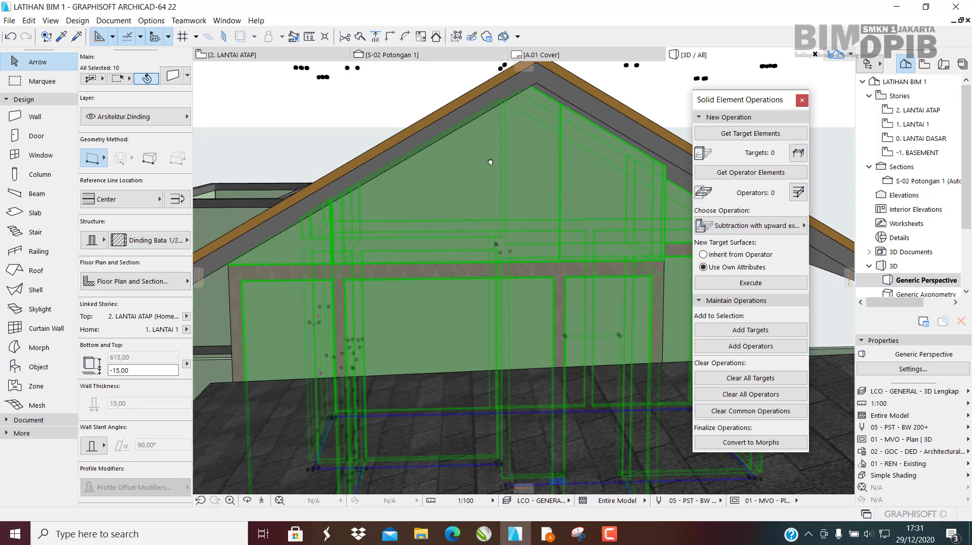
pyautogui.moveTo(490, 161); pyautogui.dragTo(420, 254, button='middle')
pyautogui.keyDown('shift'); pyautogui.moveTo(454, 214); pyautogui.dragTo(486, 217, button='middle'); pyautogui.keyUp('shift')
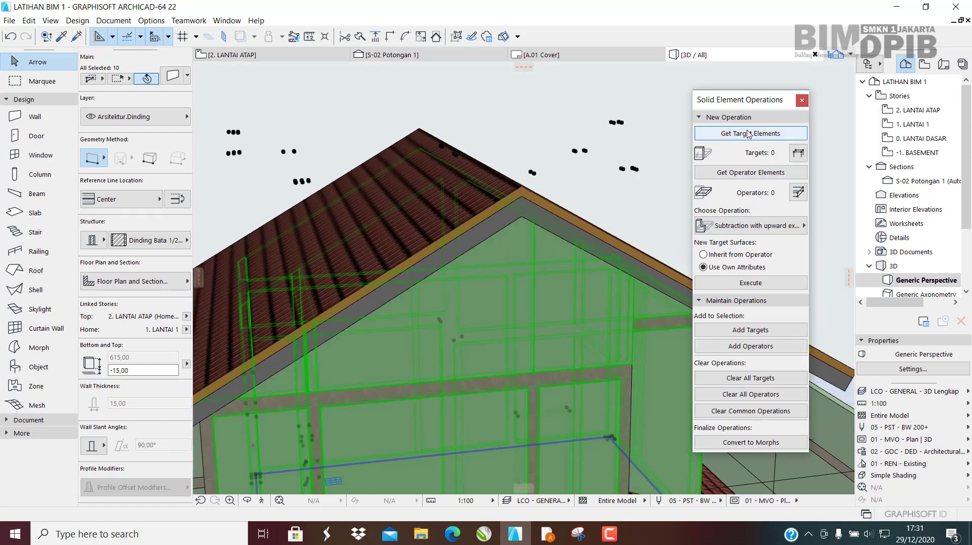
pyautogui.click(479, 196)
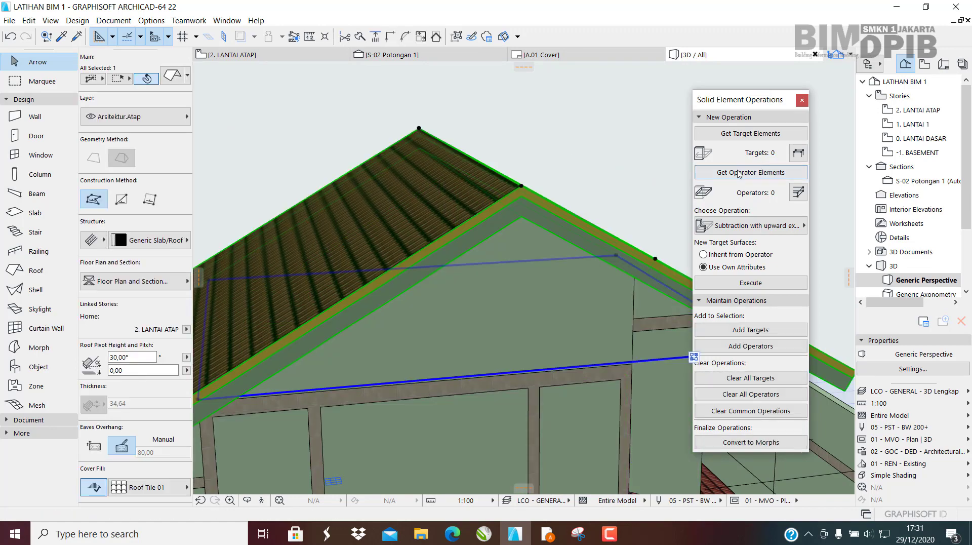
pyautogui.click(588, 190)
pyautogui.keyDown('shift'); pyautogui.moveTo(493, 202); pyautogui.dragTo(436, 238, button='middle'); pyautogui.keyUp('shift')
pyautogui.keyDown('shift'); pyautogui.moveTo(378, 234); pyautogui.dragTo(461, 176, button='middle'); pyautogui.keyUp('shift')
pyautogui.scroll(2, 410, 167)
pyautogui.keyDown('shift'); pyautogui.moveTo(434, 216); pyautogui.dragTo(497, 188, button='middle'); pyautogui.keyUp('shift')
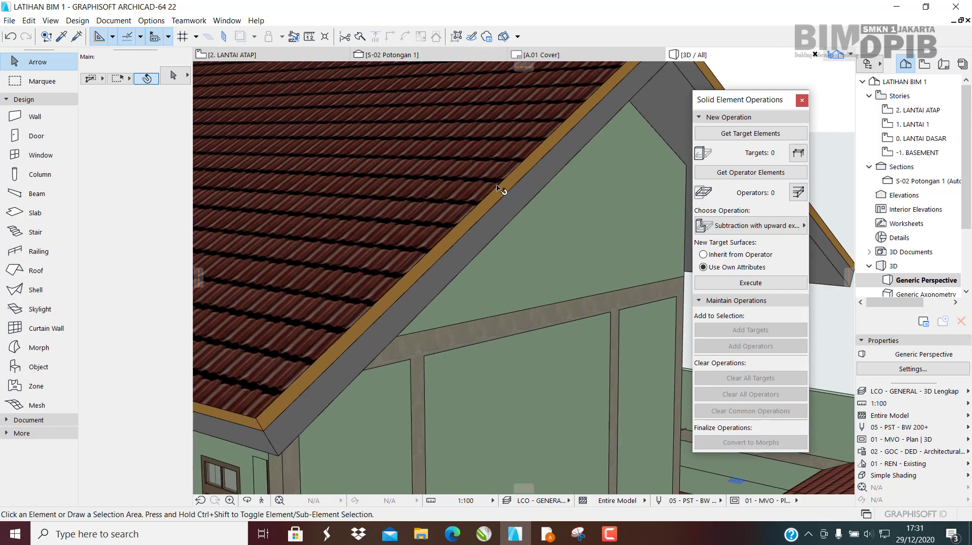
# Switch to the Google Meet call in the browser and open the options for the ongoing screen presentation.
pyautogui.click(897, 7)
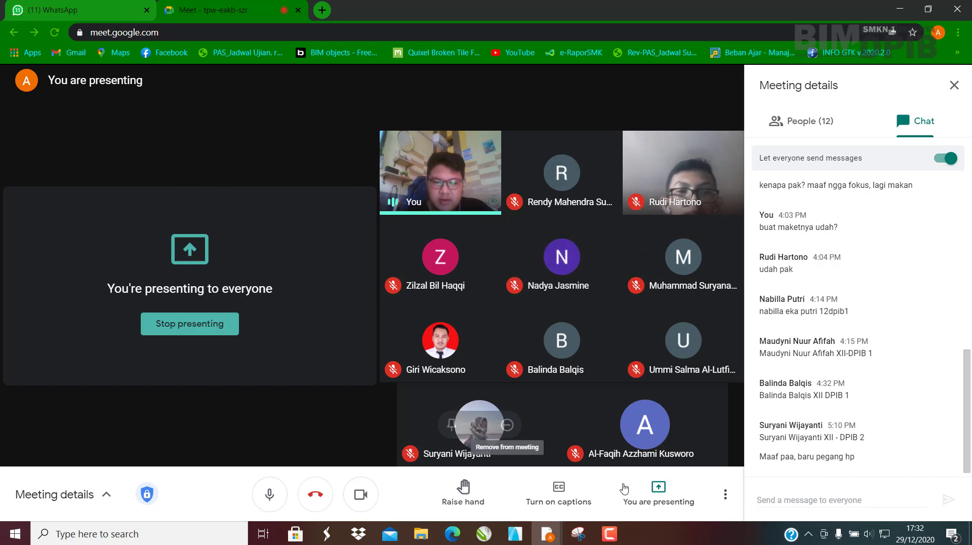
pyautogui.click(657, 494)
pyautogui.click(645, 434)
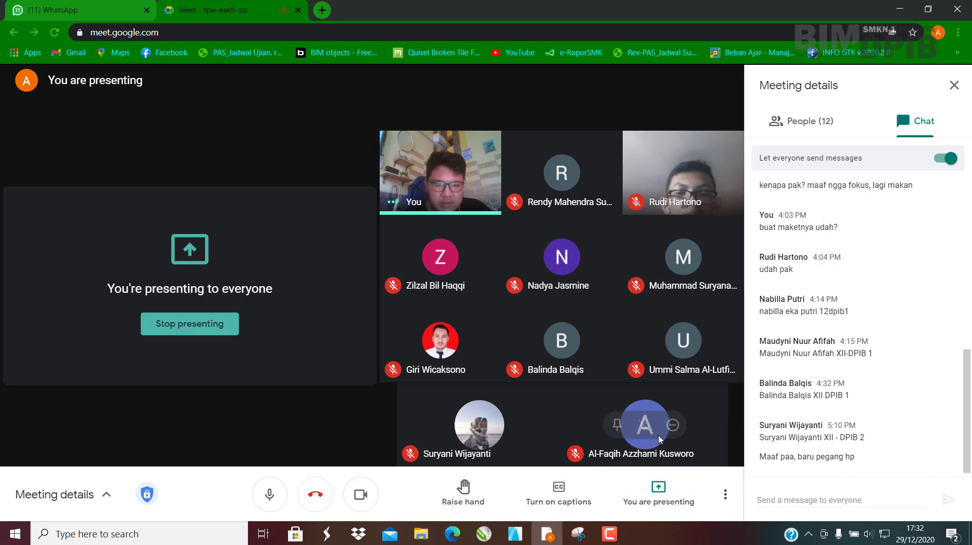